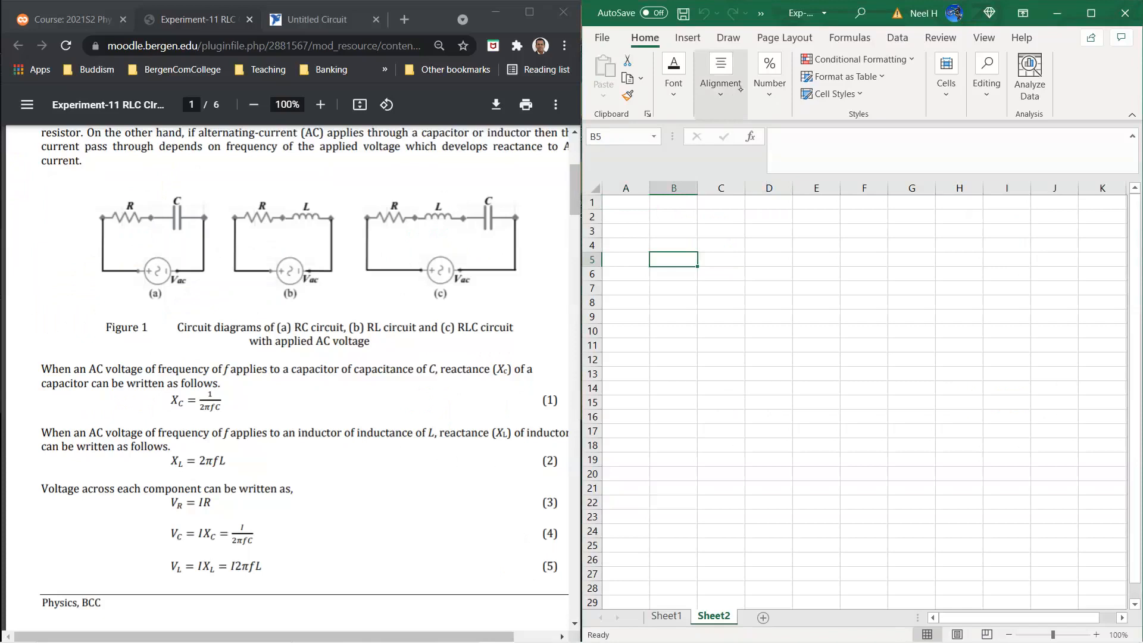
- Sketch an RC series circuit with an AC source in black ink, labelling the resistor R and the capacitor C
click(728, 37)
click(712, 74)
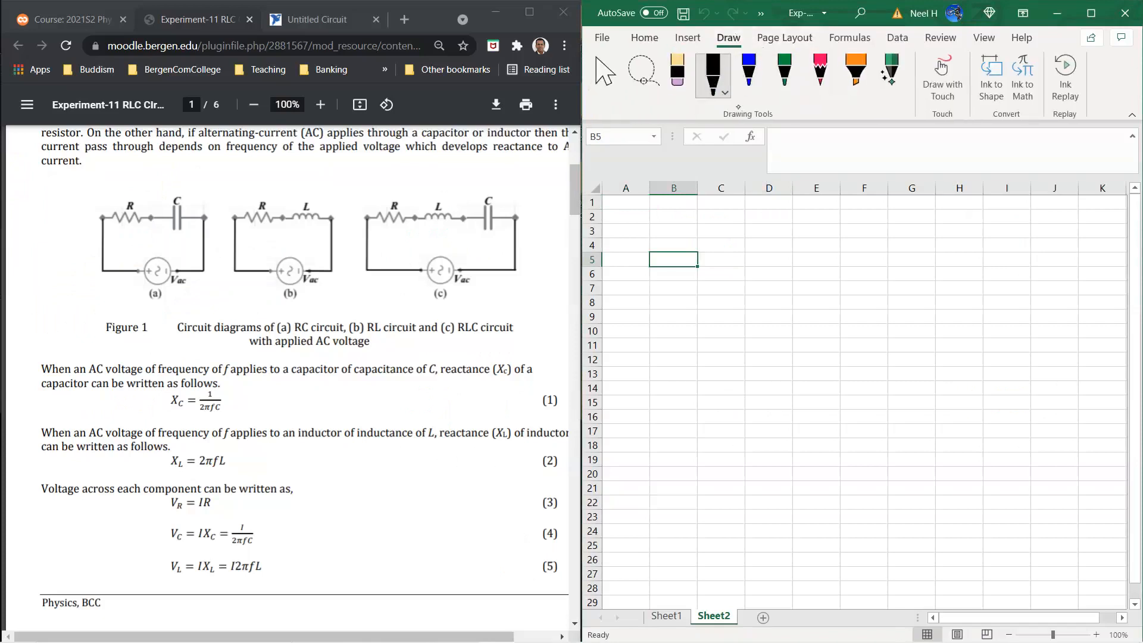
mouse_move(680, 262)
mouse_down()
mouse_move(760, 256)
mouse_move(763, 275)
mouse_move(774, 272)
mouse_up()
drag(774, 259, 855, 256)
mouse_move(685, 257)
mouse_down()
mouse_move(659, 270)
mouse_move(742, 337)
mouse_move(776, 334)
mouse_move(767, 360)
mouse_move(752, 326)
mouse_move(884, 327)
mouse_up()
drag(855, 253, 869, 338)
drag(696, 234, 712, 233)
drag(794, 220, 795, 234)
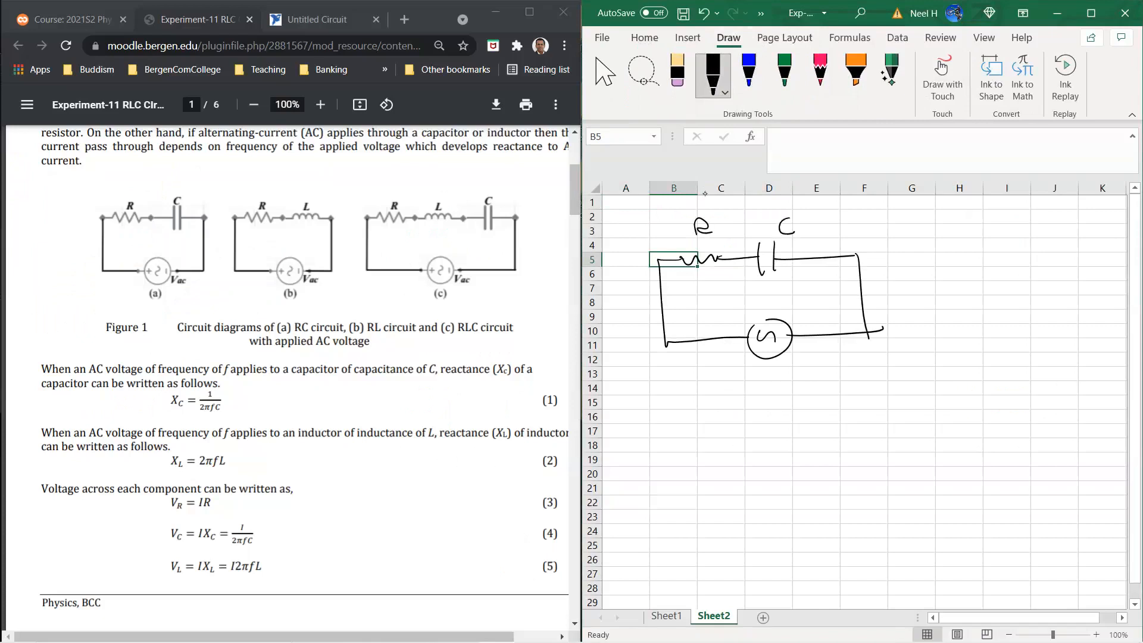
drag(702, 229, 713, 236)
- Handwrite an arrow and "Xc = 1/(2πfC)" beside the capacitor label C, and circle the formula
drag(804, 221, 817, 222)
drag(803, 229, 861, 235)
mouse_move(860, 219)
mouse_down()
mouse_move(845, 235)
mouse_move(873, 244)
mouse_move(933, 220)
mouse_up()
mouse_move(908, 223)
mouse_down()
mouse_move(957, 221)
mouse_move(928, 245)
mouse_move(946, 235)
mouse_move(945, 253)
mouse_move(972, 250)
mouse_up()
drag(947, 240, 956, 239)
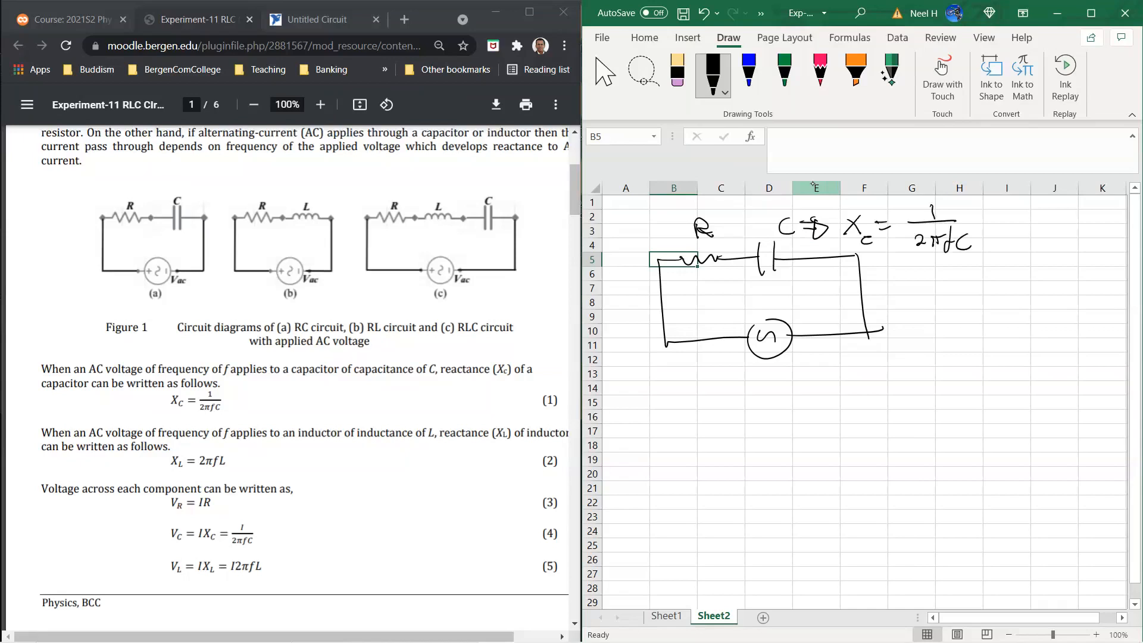
mouse_move(891, 203)
mouse_down()
mouse_move(864, 206)
mouse_move(993, 247)
mouse_move(903, 202)
mouse_up()
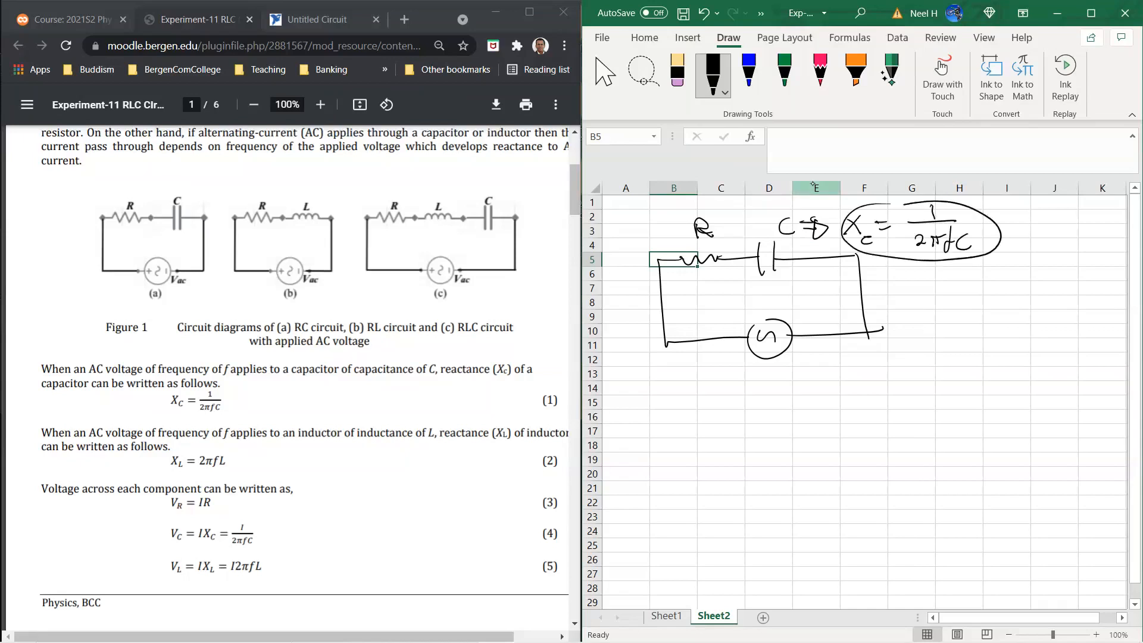
- Label the AC source "V, f" in ink and draw an upward arrow to the circled Xc formula
mouse_move(952, 269)
mouse_down()
mouse_move(955, 288)
mouse_move(942, 278)
mouse_move(951, 273)
mouse_up()
mouse_move(755, 372)
mouse_down()
mouse_move(765, 366)
mouse_move(769, 387)
mouse_move(795, 384)
mouse_move(790, 398)
mouse_up()
drag(786, 375, 805, 371)
drag(944, 274, 959, 269)
- Handwrite "Xc ∝ 1/f" beneath the arrow and circle the relation
mouse_move(930, 310)
mouse_down()
mouse_move(945, 325)
mouse_move(930, 324)
mouse_up()
mouse_move(956, 327)
mouse_down()
mouse_move(947, 331)
mouse_move(958, 335)
mouse_up()
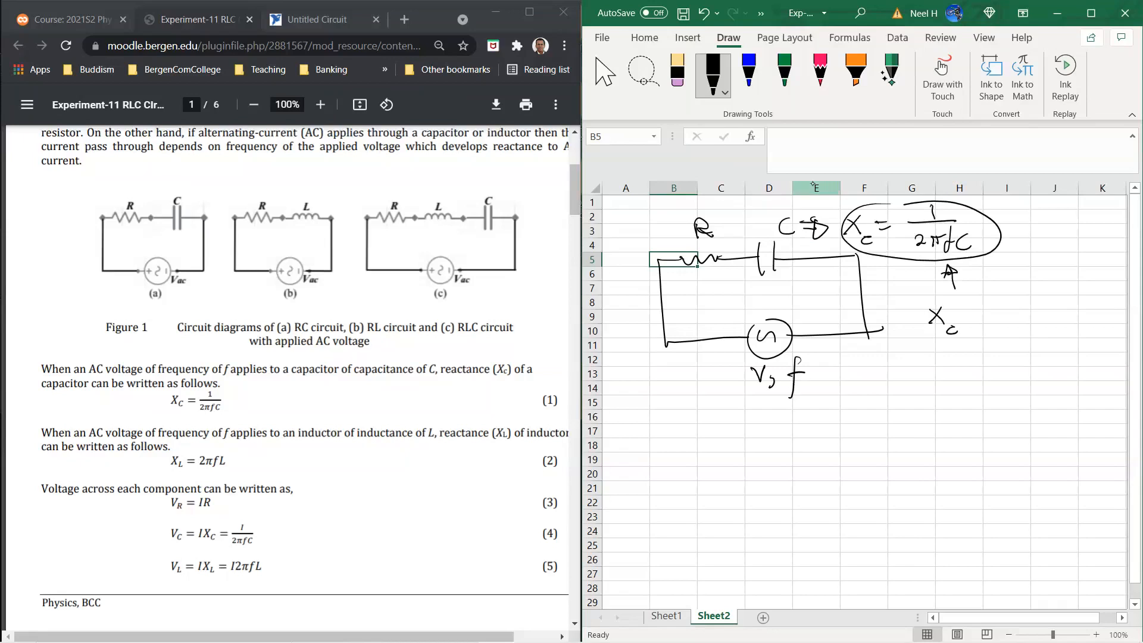
mouse_move(997, 305)
mouse_down()
mouse_move(998, 323)
mouse_move(1030, 314)
mouse_up()
mouse_move(1015, 316)
mouse_down()
mouse_move(1043, 314)
mouse_move(1021, 356)
mouse_move(1042, 335)
mouse_up()
mouse_move(1002, 288)
mouse_down()
mouse_move(909, 315)
mouse_move(987, 279)
mouse_up()
- Draw an arrow up to Xc from a handwritten "Vc, I", and tick the circled proportionality
drag(945, 341, 952, 395)
drag(942, 351, 950, 351)
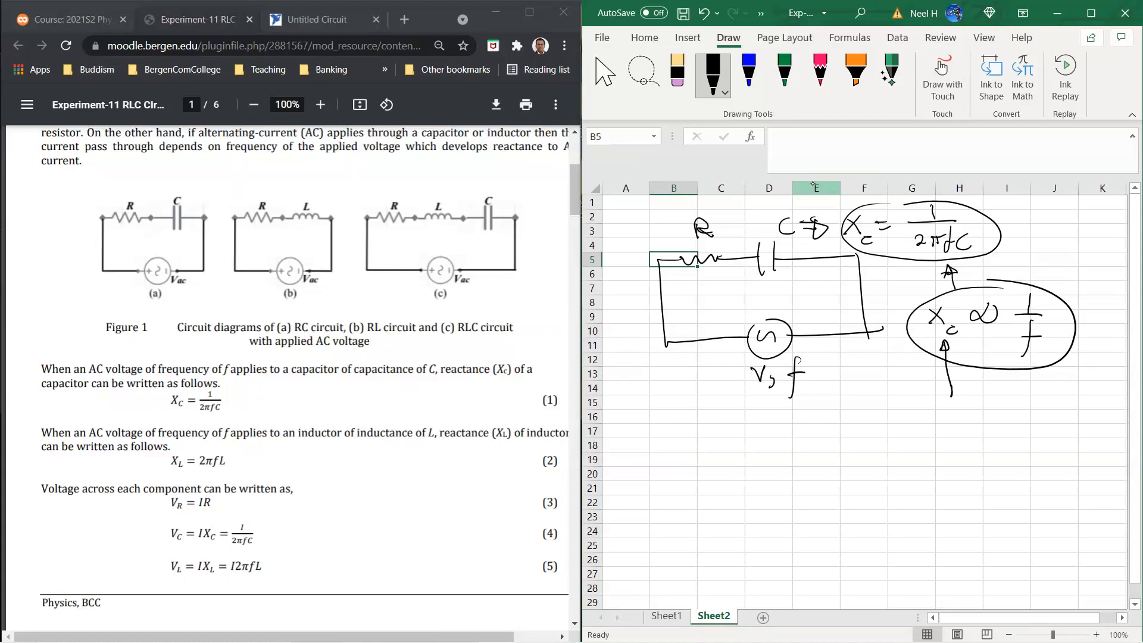
mouse_move(941, 410)
mouse_down()
mouse_move(956, 407)
mouse_move(961, 433)
mouse_move(991, 429)
mouse_move(999, 412)
mouse_move(1004, 429)
mouse_up()
drag(1063, 311, 1092, 300)
- Maximize the worksheet window and handwrite the heading "Ch 15." with a double underline below the circuit
click(1091, 15)
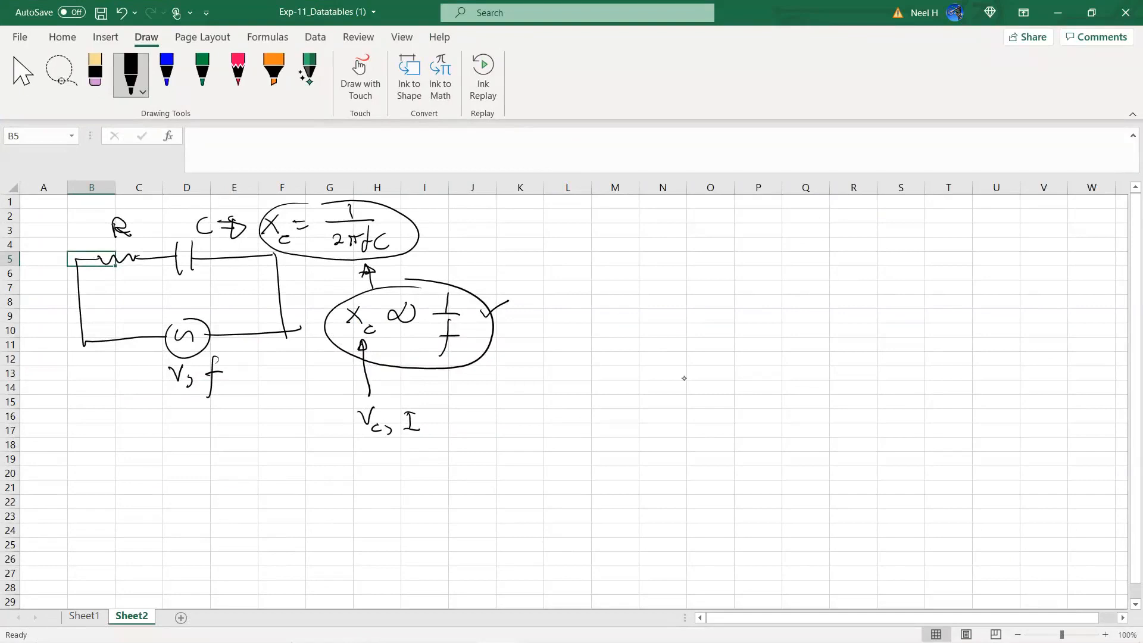
mouse_move(63, 432)
mouse_down()
mouse_move(64, 445)
mouse_move(89, 443)
mouse_up()
mouse_move(94, 425)
mouse_down()
mouse_move(102, 442)
mouse_move(127, 443)
mouse_up()
click(122, 435)
drag(45, 466, 122, 451)
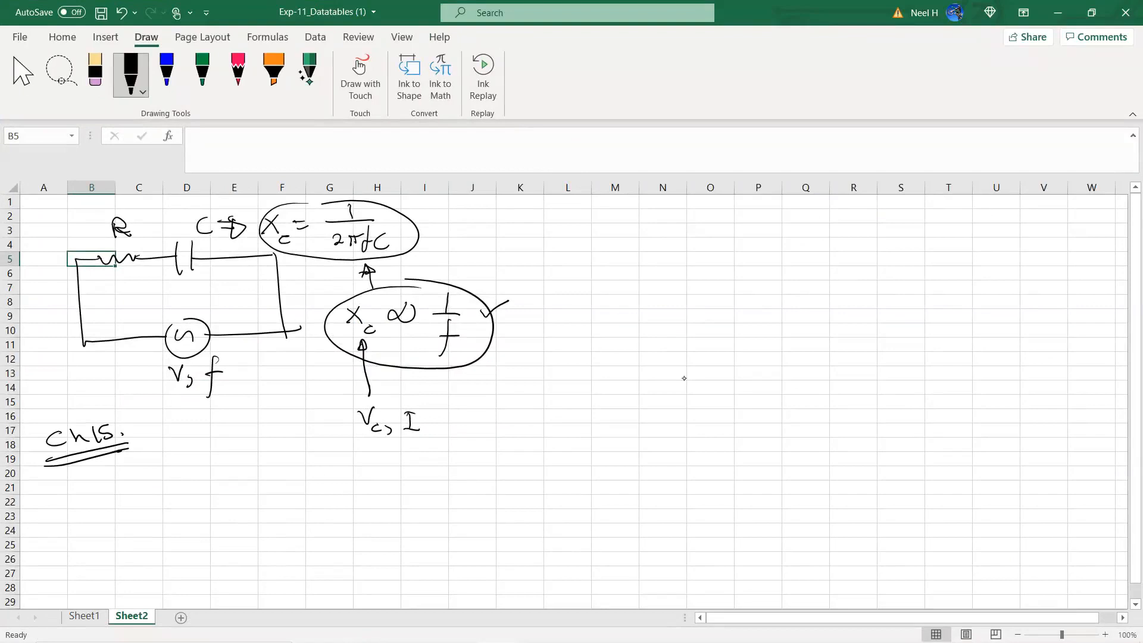
- Handwrite the reactance formulas "Xc = 1/(2πfC)" and "XL = 2πfL" below the Ch 15 heading
mouse_move(91, 489)
mouse_down()
mouse_move(105, 511)
mouse_move(87, 516)
mouse_move(122, 524)
mouse_move(148, 497)
mouse_up()
drag(134, 505, 150, 503)
mouse_move(192, 467)
mouse_down()
mouse_move(194, 484)
mouse_move(223, 490)
mouse_move(184, 521)
mouse_move(197, 506)
mouse_up()
drag(190, 508, 197, 520)
mouse_move(213, 502)
mouse_down()
mouse_move(200, 530)
mouse_move(214, 516)
mouse_up()
drag(233, 506, 235, 527)
mouse_move(93, 551)
mouse_down()
mouse_move(107, 572)
mouse_move(92, 572)
mouse_move(129, 581)
mouse_move(161, 566)
mouse_up()
mouse_move(189, 558)
mouse_down()
mouse_move(201, 571)
mouse_move(222, 559)
mouse_move(224, 582)
mouse_up()
drag(221, 566, 254, 573)
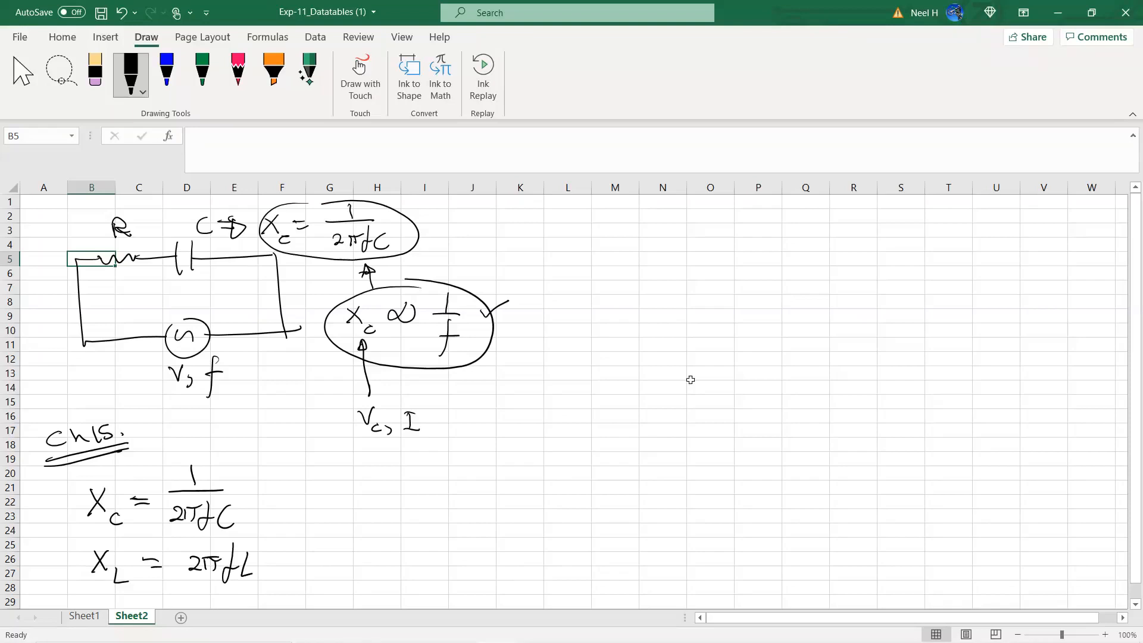
- Handwrite "X_RLC = √(R² + (XL − Xc)²) ∝ f" beneath the XL formula
scroll(632, 419, down, 4)
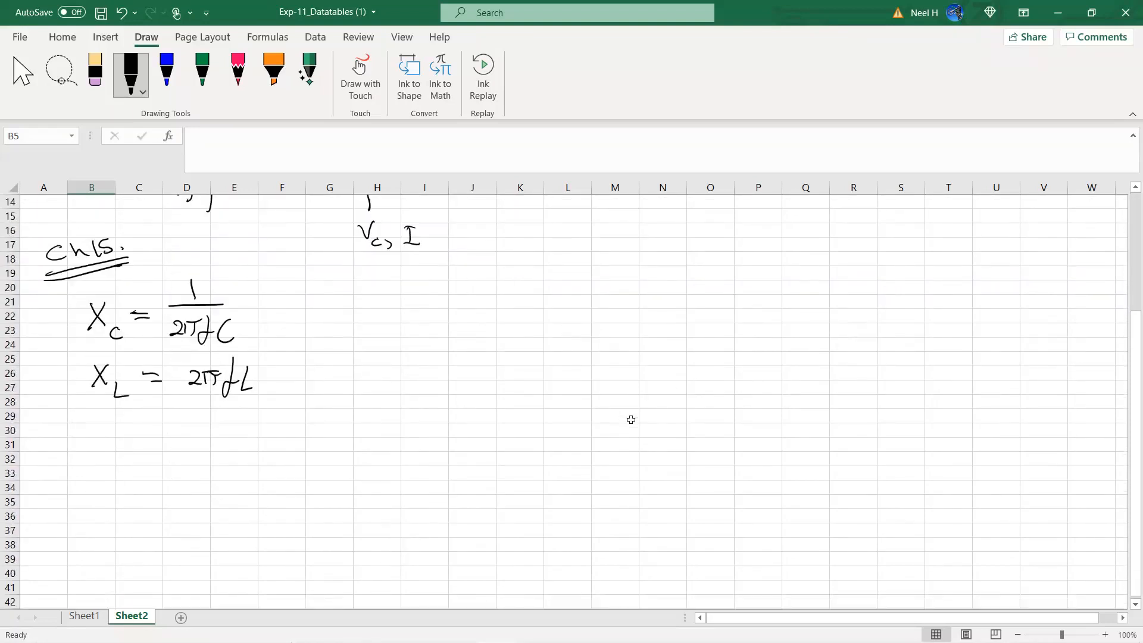
drag(101, 437, 115, 460)
mouse_move(115, 437)
mouse_down()
mouse_move(98, 461)
mouse_move(133, 472)
mouse_move(121, 479)
mouse_move(134, 471)
mouse_up()
mouse_move(137, 461)
mouse_down()
mouse_move(146, 478)
mouse_move(184, 447)
mouse_move(236, 446)
mouse_move(240, 459)
mouse_move(252, 446)
mouse_up()
drag(255, 451, 264, 460)
mouse_move(296, 438)
mouse_down()
mouse_move(298, 471)
mouse_move(310, 462)
mouse_move(296, 461)
mouse_move(321, 469)
mouse_up()
drag(324, 456, 353, 464)
mouse_move(352, 450)
mouse_down()
mouse_move(342, 463)
mouse_move(368, 470)
mouse_up()
mouse_move(379, 447)
mouse_down()
mouse_move(391, 454)
mouse_move(198, 421)
mouse_move(205, 477)
mouse_up()
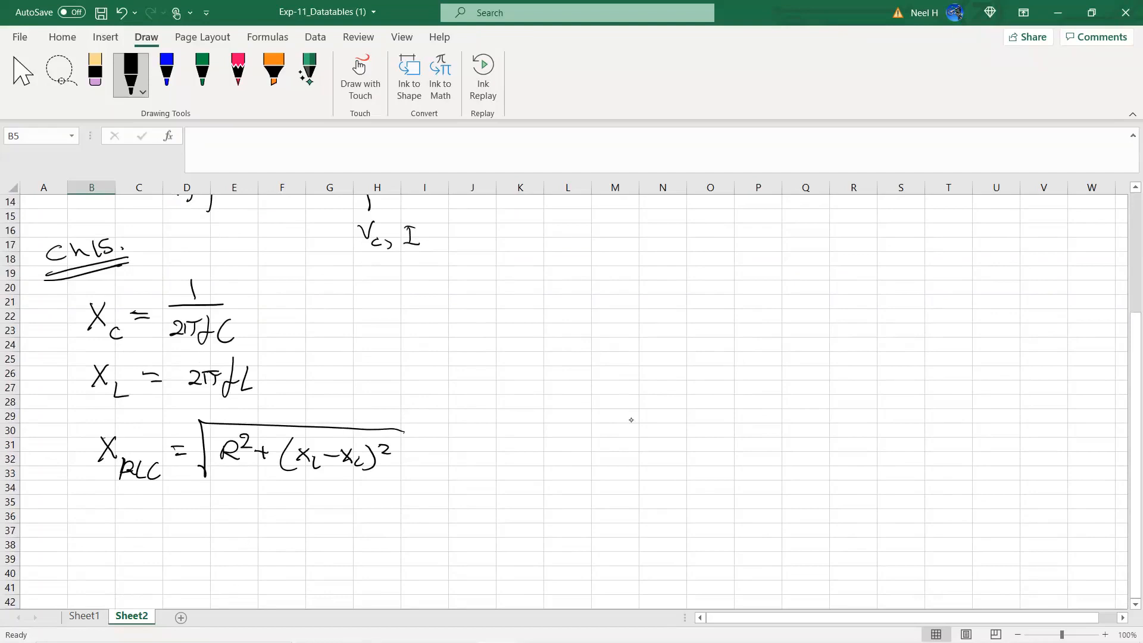
mouse_move(444, 449)
mouse_down()
mouse_move(434, 460)
mouse_move(464, 478)
mouse_move(486, 456)
mouse_up()
- Draw an outline around the three reactance formulas and circle the "Ch 15." heading
mouse_move(233, 270)
mouse_down()
mouse_move(83, 281)
mouse_move(72, 444)
mouse_move(182, 509)
mouse_move(508, 511)
mouse_up()
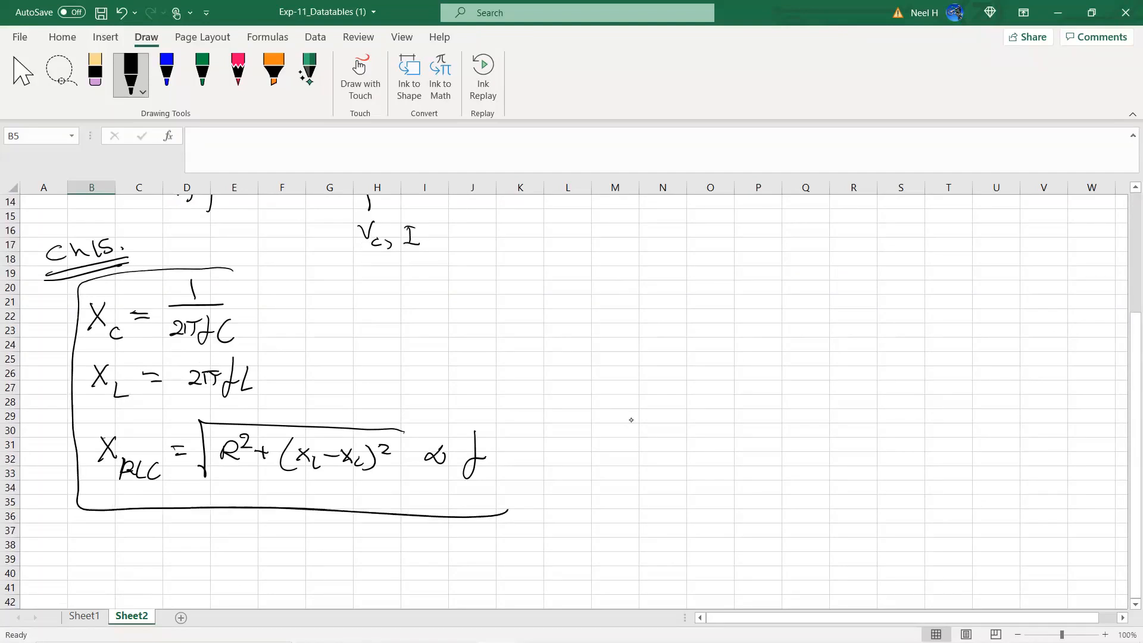
mouse_move(233, 270)
mouse_down()
mouse_move(295, 390)
mouse_move(500, 384)
mouse_move(519, 512)
mouse_up()
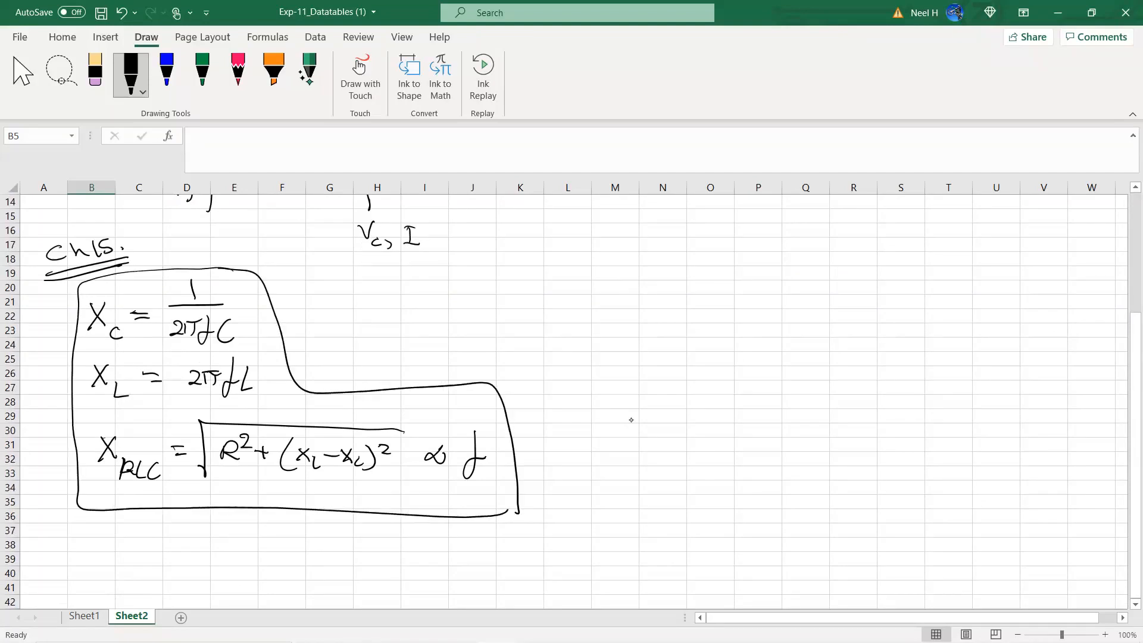
mouse_move(62, 238)
mouse_down()
mouse_move(141, 239)
mouse_move(82, 219)
mouse_up()
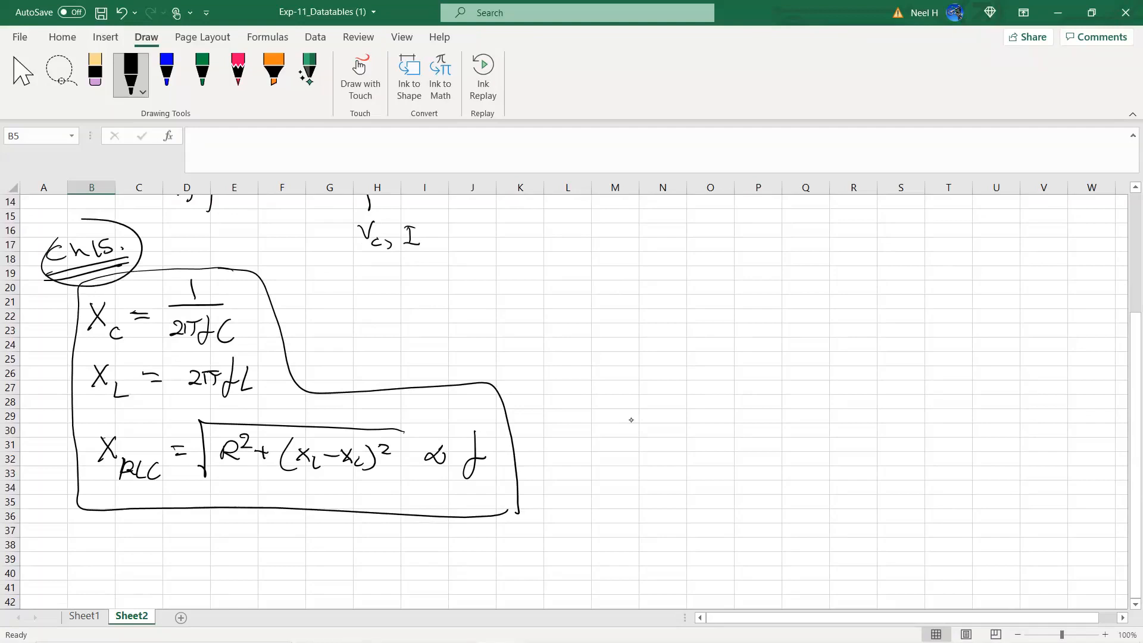
- Handwrite "V: const, f: change" below the outlined formulas and circle the f
mouse_move(170, 541)
mouse_down()
mouse_move(182, 555)
mouse_move(191, 536)
mouse_move(273, 555)
mouse_up()
mouse_move(270, 539)
mouse_down()
mouse_move(284, 536)
mouse_move(287, 557)
mouse_up()
drag(346, 523, 332, 566)
drag(332, 545, 398, 552)
mouse_move(412, 527)
mouse_down()
mouse_move(406, 552)
mouse_move(419, 552)
mouse_up()
drag(433, 544, 444, 550)
mouse_move(445, 543)
mouse_down()
mouse_move(455, 550)
mouse_move(441, 569)
mouse_up()
mouse_move(463, 550)
mouse_down()
mouse_move(472, 542)
mouse_move(478, 555)
mouse_up()
drag(356, 526, 303, 516)
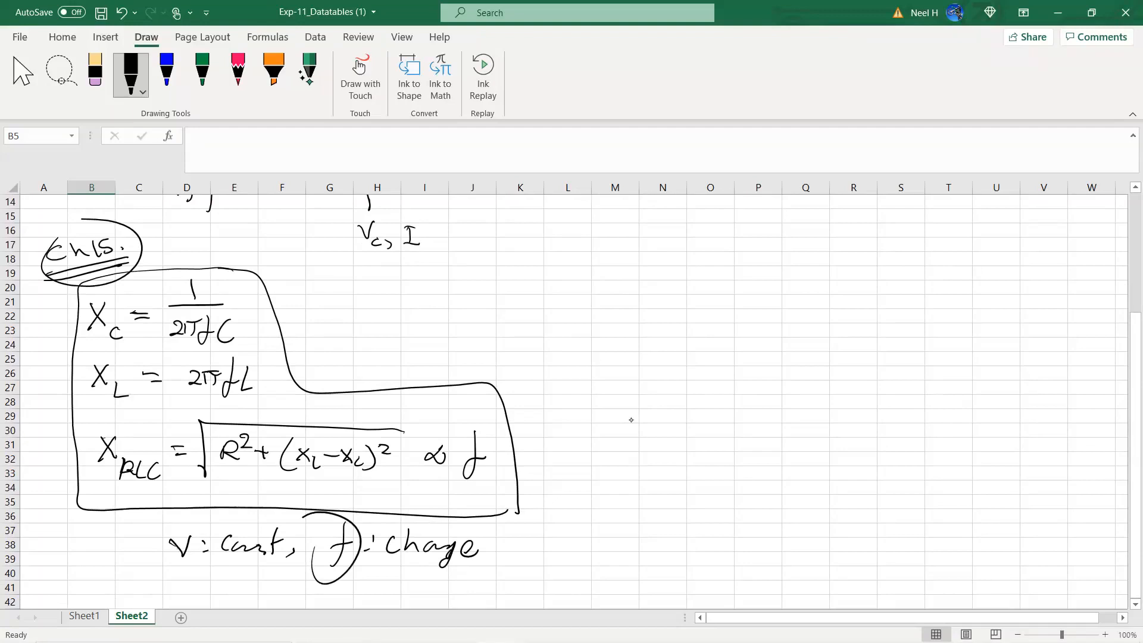
- Add a tick mark after each of the Xc, XL and X_RLC formulas
drag(249, 310, 275, 297)
drag(271, 384, 302, 372)
drag(503, 450, 536, 443)
- Draw a large closing brace beside the RC circuit and its Xc relations
scroll(557, 441, up, 4)
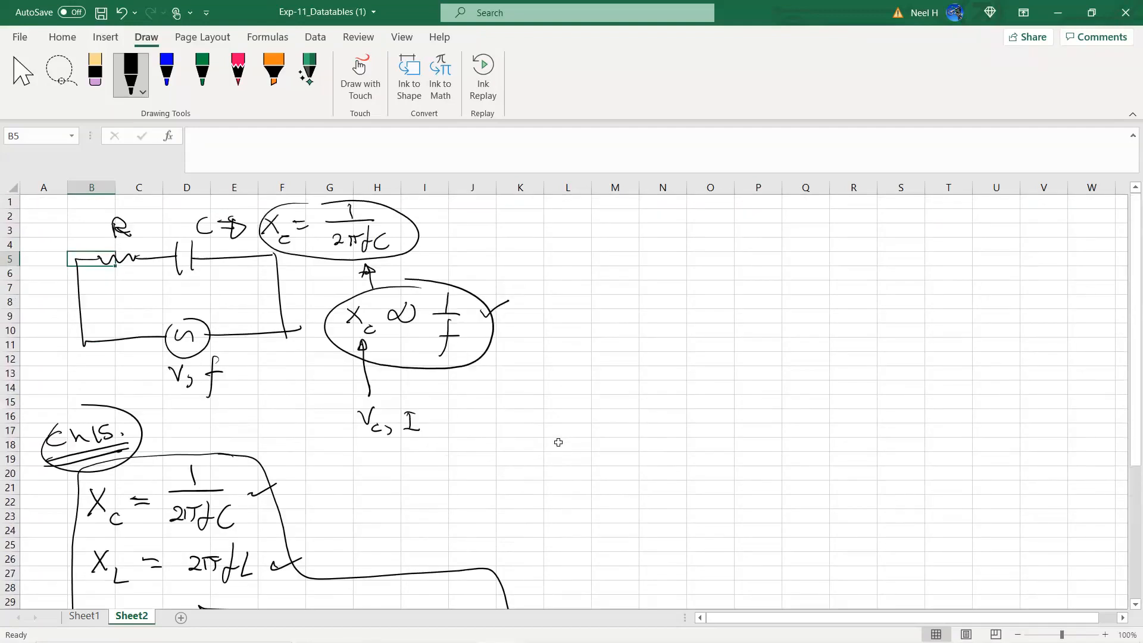
scroll(558, 442, down, 3)
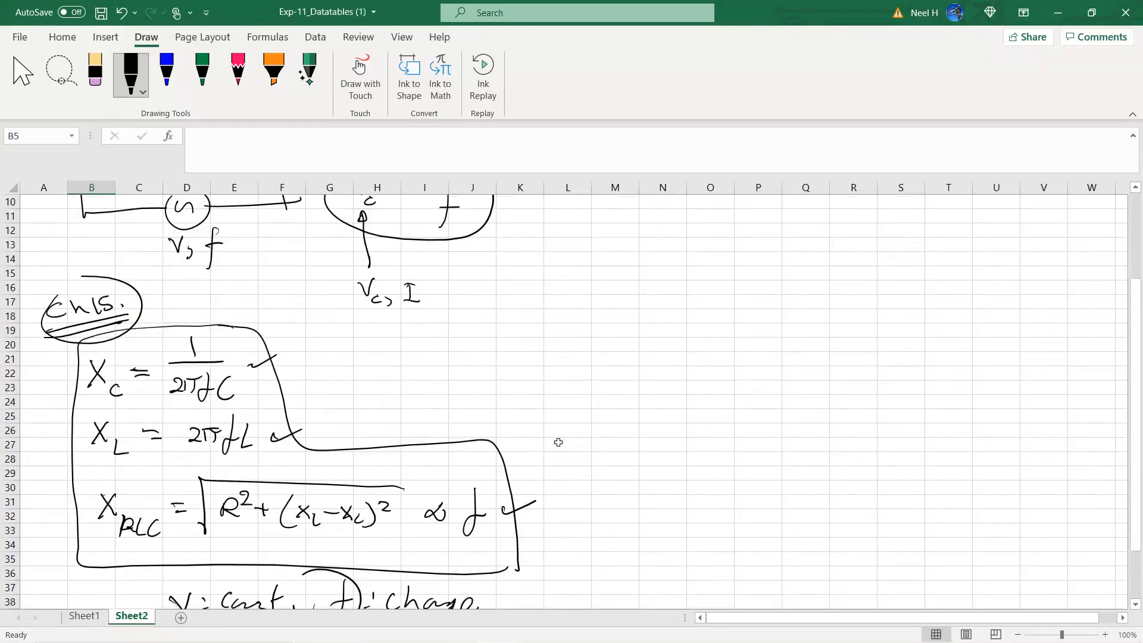
scroll(558, 442, up, 3)
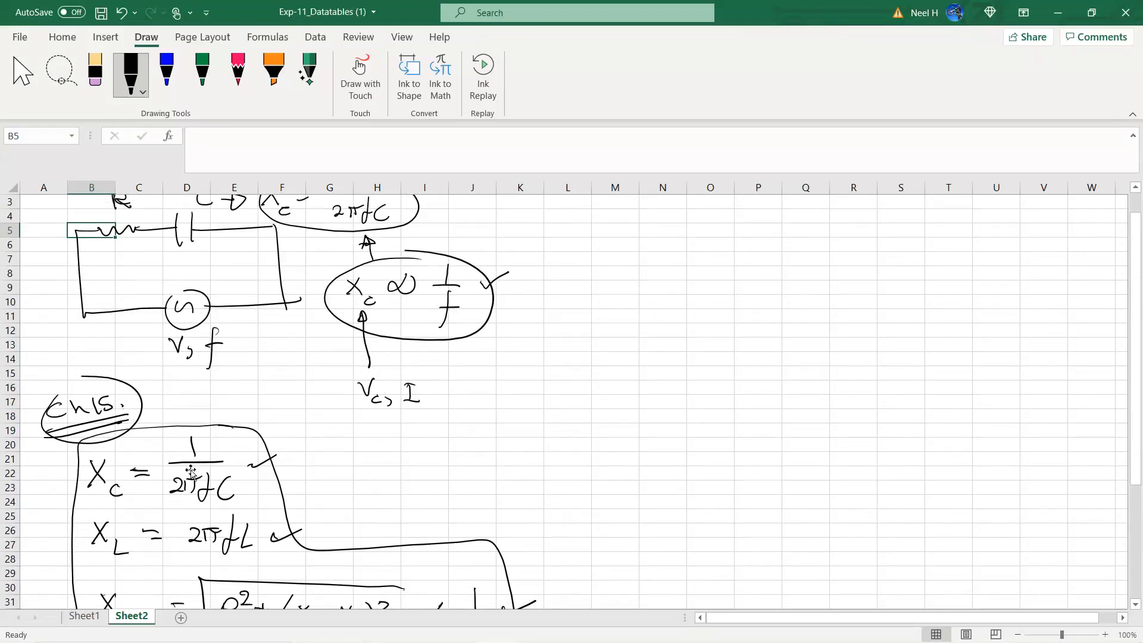
scroll(190, 471, up, 1)
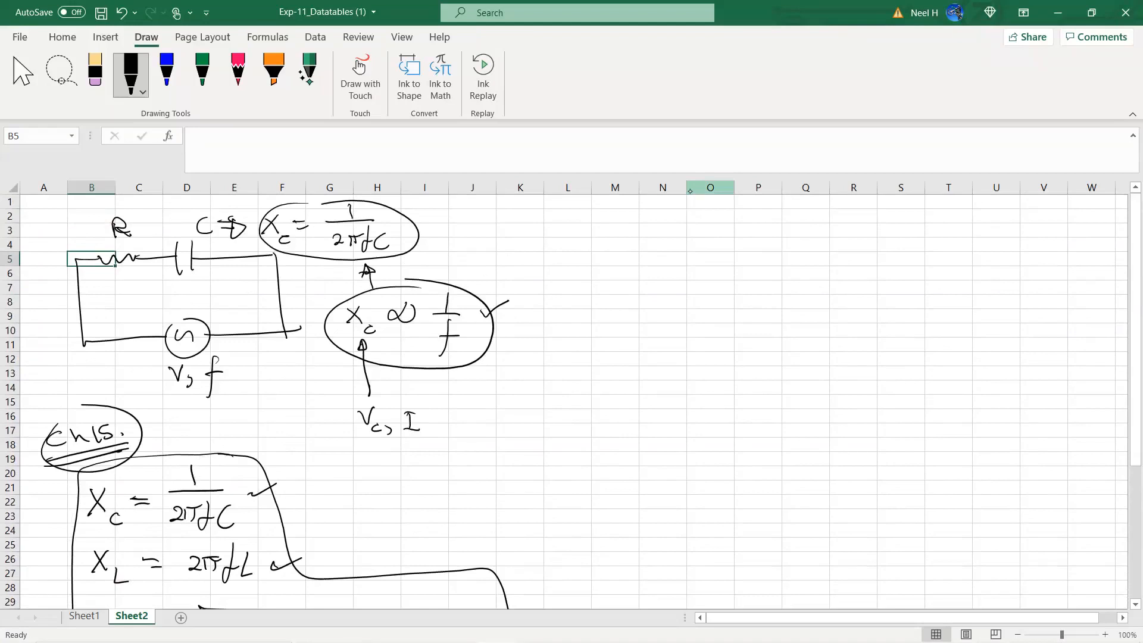
mouse_move(522, 219)
mouse_down()
mouse_move(538, 277)
mouse_move(539, 387)
mouse_move(515, 393)
mouse_up()
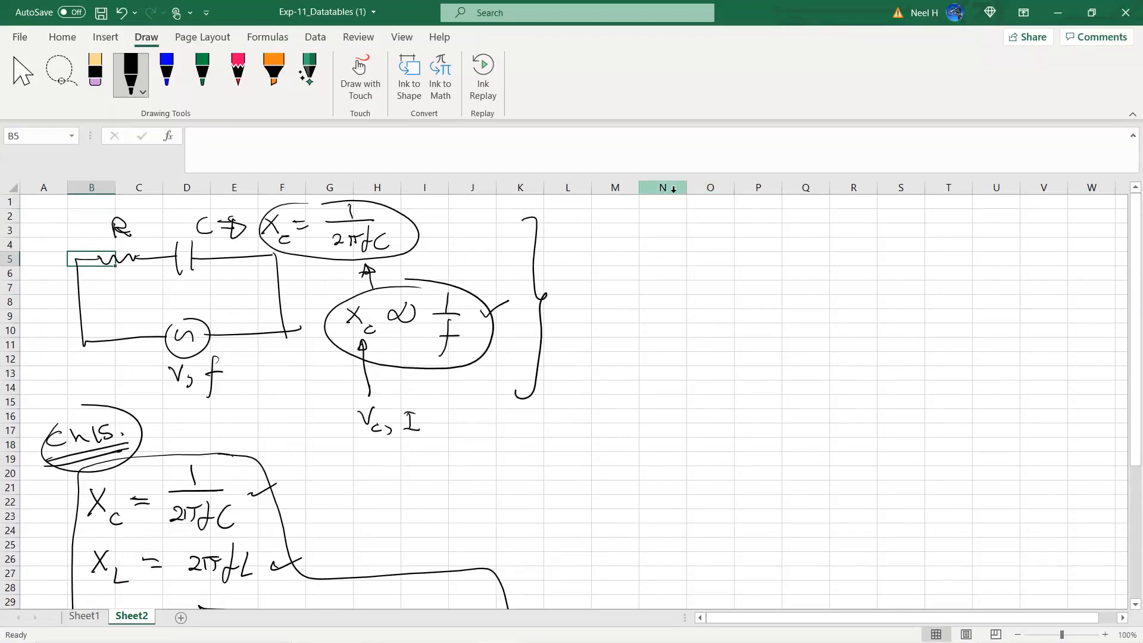
- Handwrite "Vc, I ⇒" beyond the brace and "Vc = Xc I" beneath it
mouse_move(602, 229)
mouse_down()
mouse_move(619, 246)
mouse_move(627, 224)
mouse_up()
mouse_move(631, 249)
mouse_down()
mouse_move(622, 255)
mouse_move(646, 260)
mouse_up()
drag(675, 228, 675, 250)
mouse_move(670, 224)
mouse_down()
mouse_move(686, 222)
mouse_move(684, 252)
mouse_move(723, 238)
mouse_move(722, 256)
mouse_up()
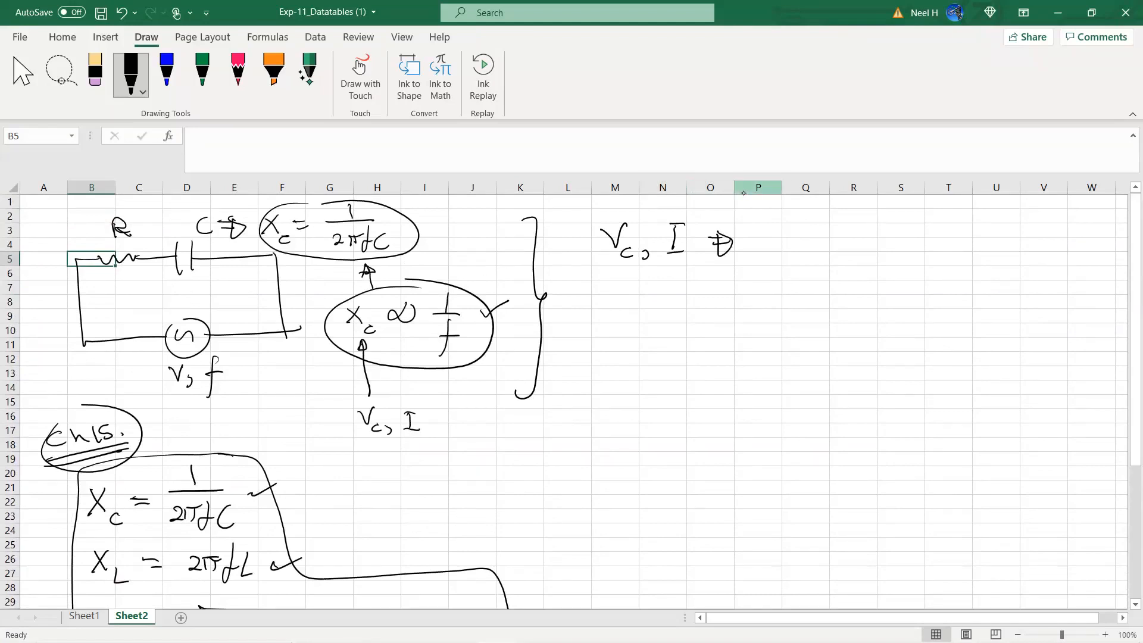
mouse_move(629, 288)
mouse_down()
mouse_move(640, 308)
mouse_move(651, 285)
mouse_up()
mouse_move(659, 307)
mouse_down()
mouse_move(650, 312)
mouse_move(684, 295)
mouse_up()
mouse_move(670, 303)
mouse_down()
mouse_move(710, 304)
mouse_move(694, 305)
mouse_up()
drag(717, 305, 721, 313)
mouse_move(732, 290)
mouse_down()
mouse_move(731, 304)
mouse_move(736, 284)
mouse_up()
drag(726, 307, 736, 305)
- Handwrite "Xc = Vc/I ⇒ meas" below the Vc = Xc I equation
drag(653, 337, 667, 354)
mouse_move(666, 334)
mouse_down()
mouse_move(653, 355)
mouse_move(674, 369)
mouse_up()
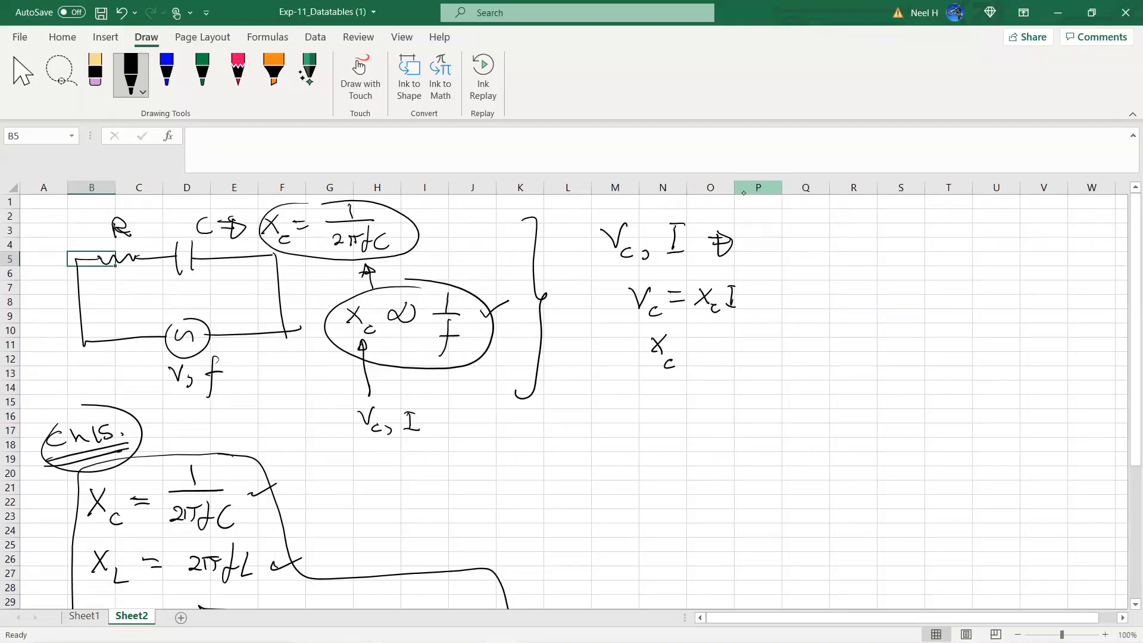
mouse_move(729, 332)
mouse_down()
mouse_move(748, 331)
mouse_move(761, 356)
mouse_move(739, 388)
mouse_move(750, 364)
mouse_up()
drag(733, 386, 781, 350)
drag(769, 355, 842, 353)
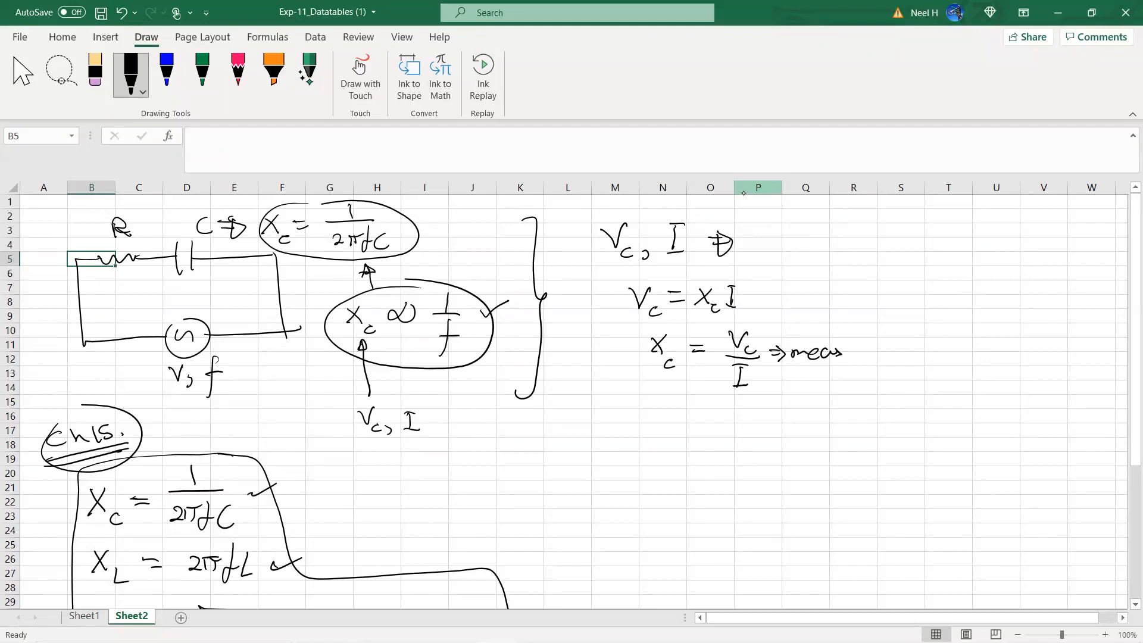
- Handwrite "Xc = 2πfC ⇒ cal" below the measured Xc formula, circling the equation and ticking f and C
mouse_move(659, 409)
mouse_down()
mouse_move(672, 430)
mouse_move(655, 427)
mouse_move(685, 445)
mouse_move(711, 419)
mouse_move(741, 433)
mouse_move(760, 417)
mouse_move(761, 442)
mouse_move(775, 422)
mouse_up()
drag(794, 421, 793, 437)
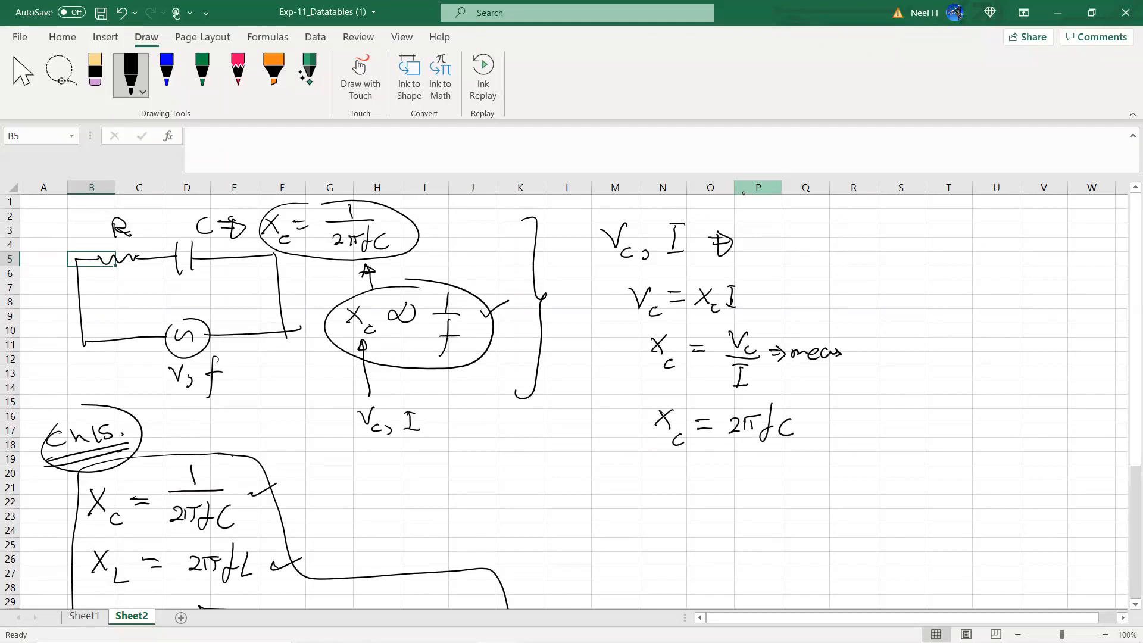
mouse_move(773, 391)
mouse_down()
mouse_move(794, 412)
mouse_move(803, 404)
mouse_move(817, 435)
mouse_up()
mouse_move(841, 421)
mouse_down()
mouse_move(839, 432)
mouse_move(864, 430)
mouse_up()
drag(875, 420, 873, 427)
mouse_move(812, 403)
mouse_down()
mouse_move(772, 468)
mouse_move(829, 414)
mouse_up()
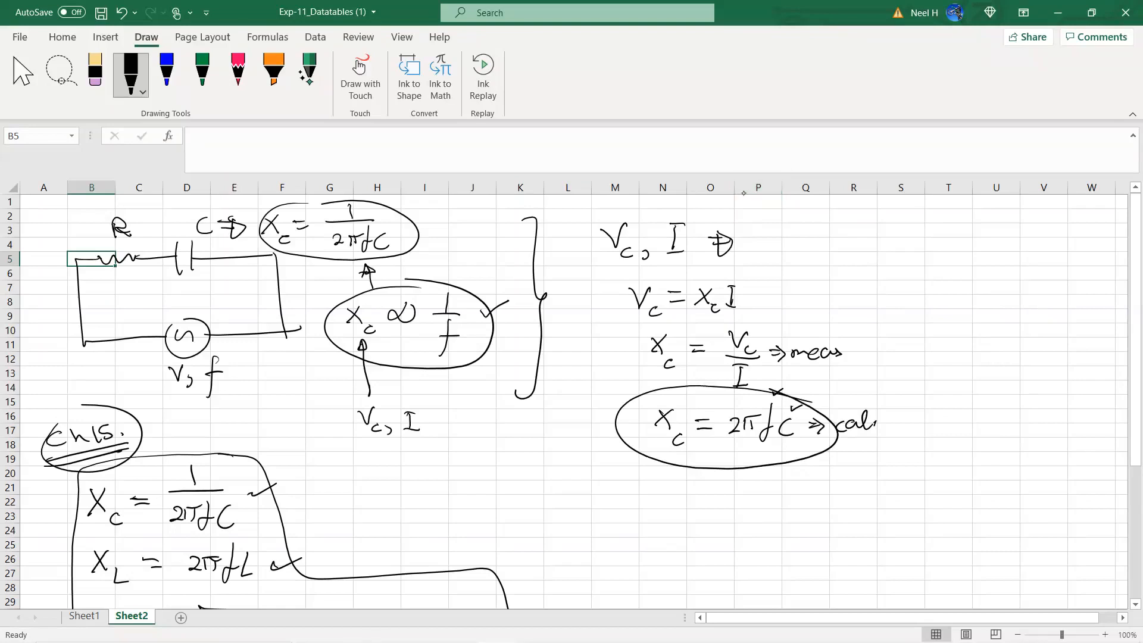
- Add short double emphasis strokes beneath 2πfC and beside the I of the Vc/I fraction
drag(753, 451, 769, 455)
drag(756, 376, 769, 376)
drag(757, 382, 769, 382)
- Handwrite the comparison "Xc (mea) vs Xc (cal)" below the circled Xc equation
drag(689, 494, 691, 512)
mouse_move(712, 516)
mouse_down()
mouse_move(709, 524)
mouse_move(742, 504)
mouse_move(773, 505)
mouse_up()
mouse_move(775, 484)
mouse_down()
mouse_move(774, 511)
mouse_move(811, 492)
mouse_up()
mouse_move(827, 494)
mouse_down()
mouse_move(816, 507)
mouse_move(857, 505)
mouse_up()
mouse_move(856, 484)
mouse_down()
mouse_move(840, 505)
mouse_move(858, 517)
mouse_up()
mouse_move(887, 486)
mouse_down()
mouse_move(879, 505)
mouse_move(922, 503)
mouse_up()
mouse_move(924, 480)
mouse_down()
mouse_move(928, 509)
mouse_move(876, 507)
mouse_up()
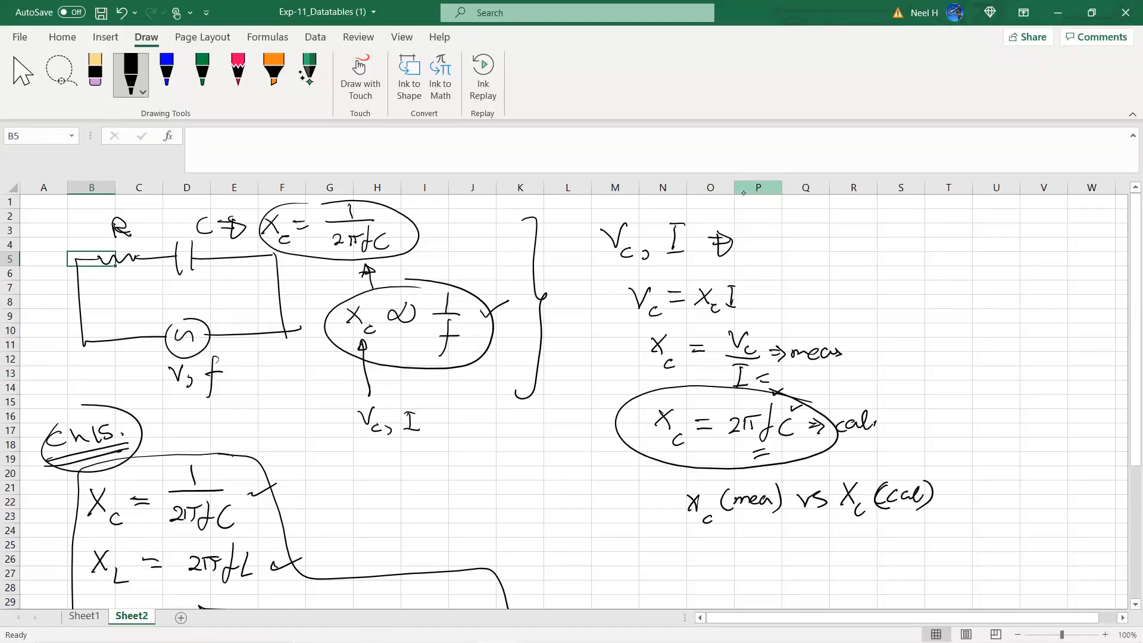
- Draw a brace under the comparison with "PE ⇒" below it, and circle the meas and cal equations together
mouse_move(689, 530)
mouse_down()
mouse_move(795, 545)
mouse_move(917, 536)
mouse_up()
mouse_move(774, 587)
mouse_down()
mouse_move(783, 569)
mouse_move(774, 575)
mouse_move(800, 585)
mouse_up()
drag(789, 575, 797, 575)
drag(790, 567, 831, 576)
drag(829, 564, 827, 584)
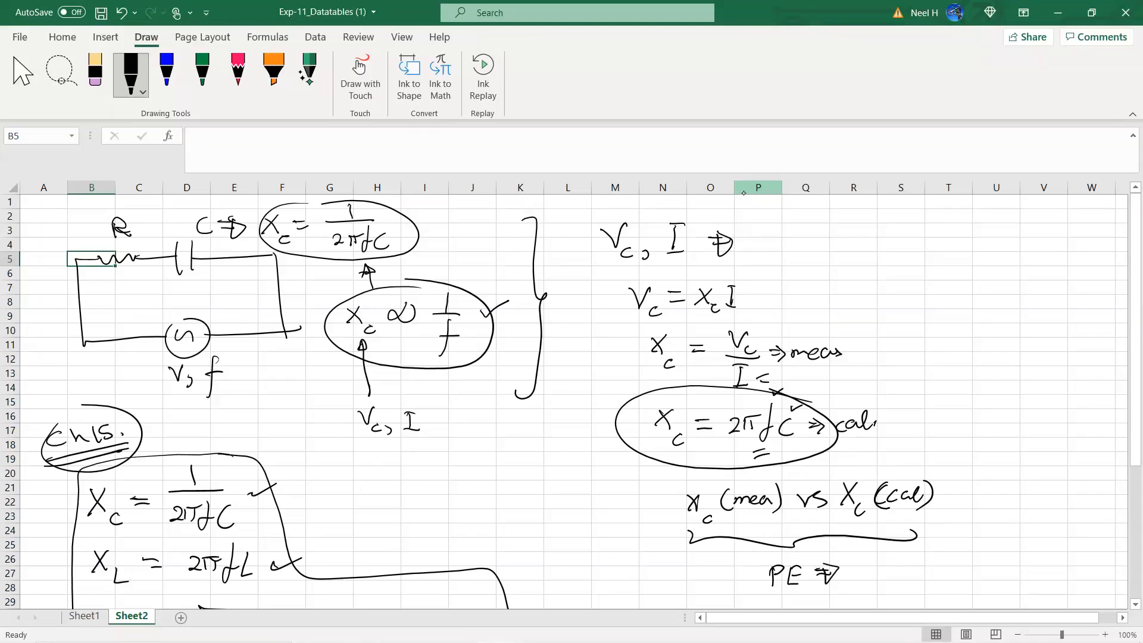
mouse_move(767, 317)
mouse_down()
mouse_move(646, 456)
mouse_move(845, 330)
mouse_move(702, 309)
mouse_up()
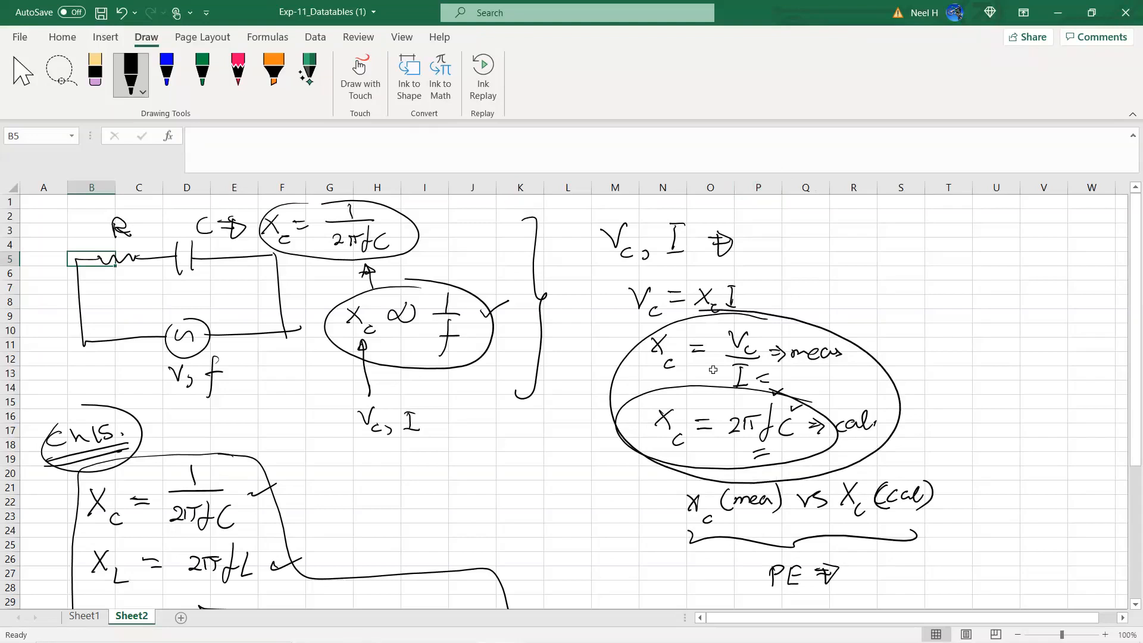
- Handwrite "Xc = (1/2πC)(1/f)" below the PE note
scroll(714, 370, down, 3)
scroll(713, 370, up, 1)
scroll(714, 370, down, 2)
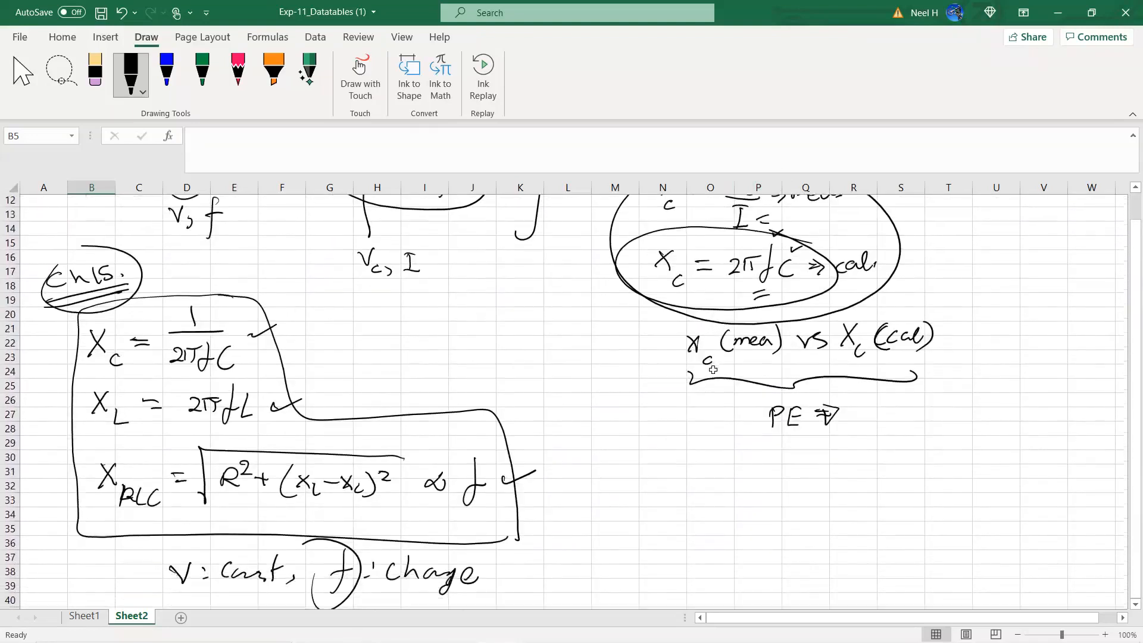
scroll(714, 370, down, 2)
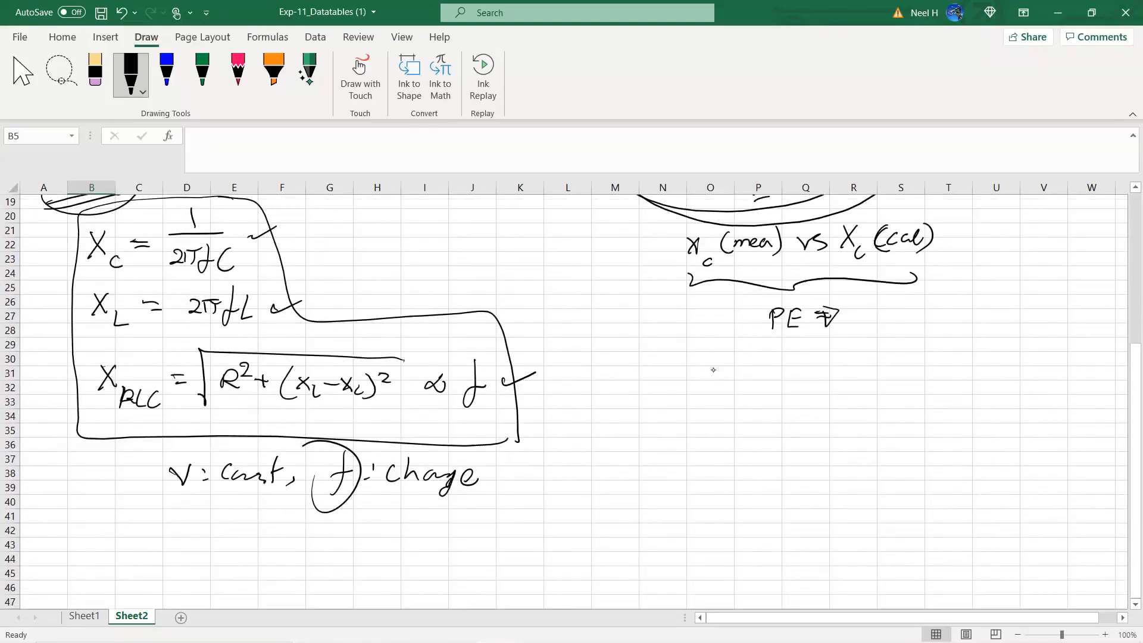
drag(680, 369, 692, 388)
mouse_move(695, 370)
mouse_down()
mouse_move(684, 391)
mouse_move(703, 396)
mouse_move(744, 380)
mouse_up()
drag(778, 352, 777, 373)
mouse_move(752, 372)
mouse_down()
mouse_move(808, 370)
mouse_move(774, 396)
mouse_up()
mouse_move(776, 387)
mouse_down()
mouse_move(779, 397)
mouse_move(792, 385)
mouse_up()
mouse_move(787, 386)
mouse_down()
mouse_move(787, 397)
mouse_move(806, 397)
mouse_up()
mouse_move(834, 353)
mouse_down()
mouse_move(849, 368)
mouse_move(840, 411)
mouse_up()
drag(835, 395, 856, 393)
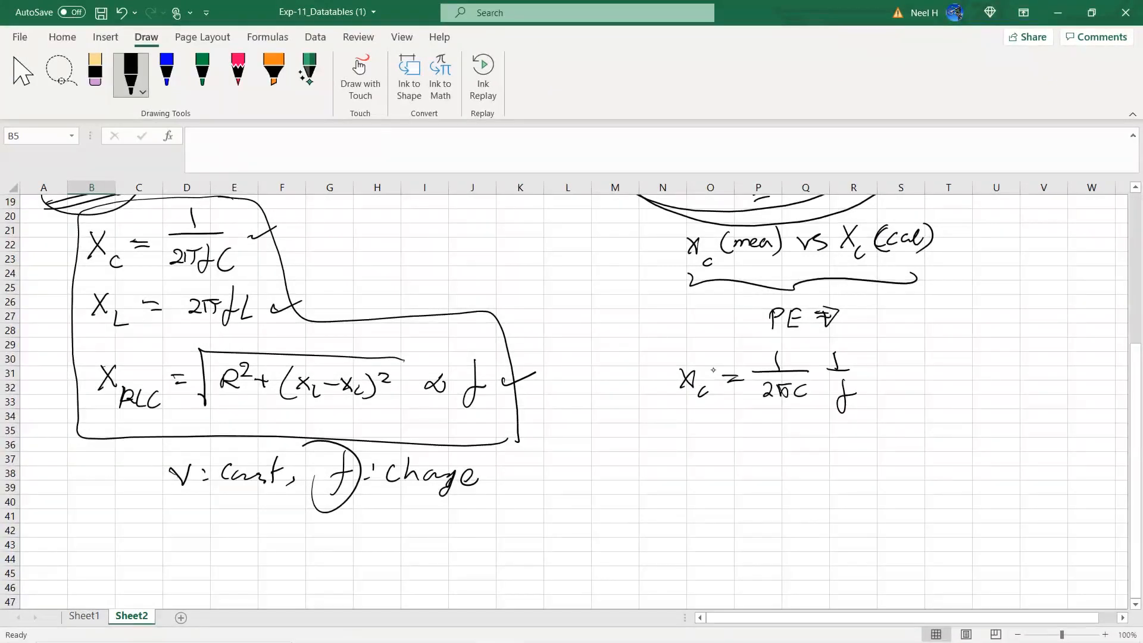
- Draw two side-by-side pairs of graph axes with arrowheads below the rewritten Xc formula
scroll(726, 533, down, 2)
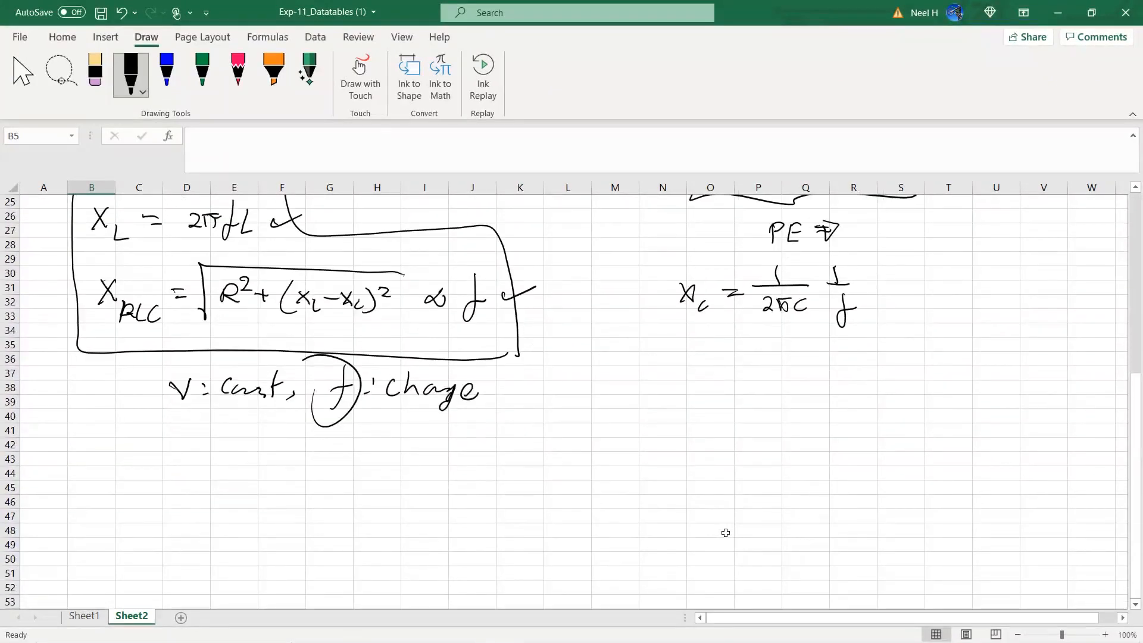
scroll(726, 533, down, 1)
mouse_move(639, 331)
mouse_down()
mouse_move(644, 508)
mouse_move(845, 480)
mouse_up()
drag(628, 346, 648, 340)
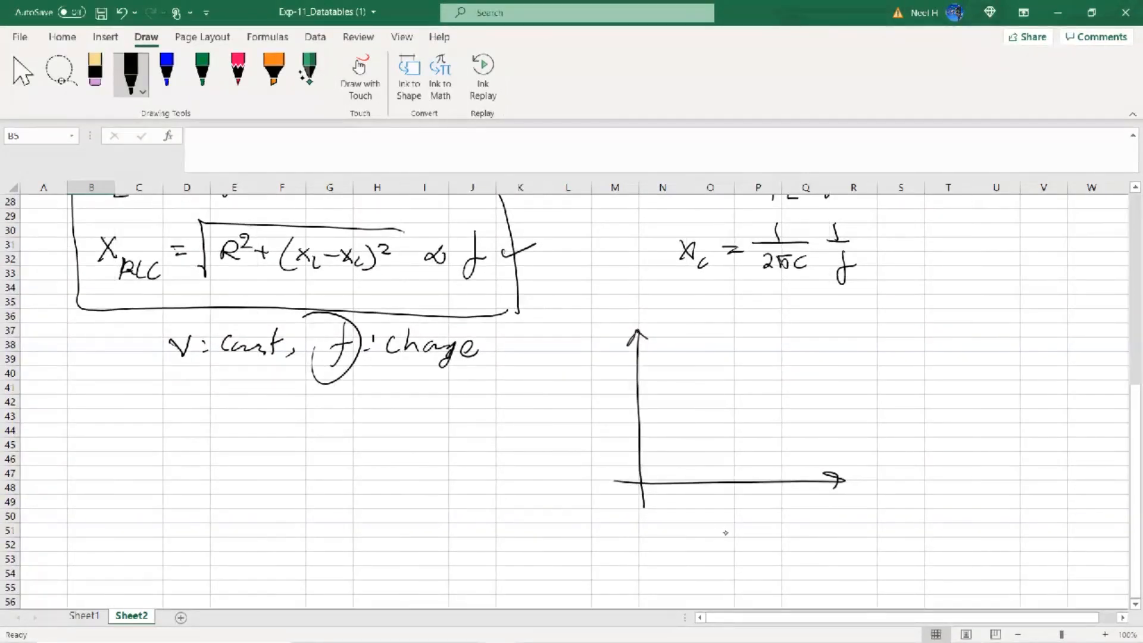
mouse_move(877, 335)
mouse_down()
mouse_move(906, 494)
mouse_move(1079, 486)
mouse_up()
drag(873, 344, 892, 337)
- Label the first graph's vertical axis Xc and its horizontal axis f
drag(603, 314, 590, 359)
mouse_move(856, 491)
mouse_down()
mouse_move(842, 525)
mouse_move(855, 505)
mouse_up()
mouse_move(598, 316)
mouse_down()
mouse_move(608, 361)
mouse_move(581, 362)
mouse_up()
drag(630, 362, 610, 375)
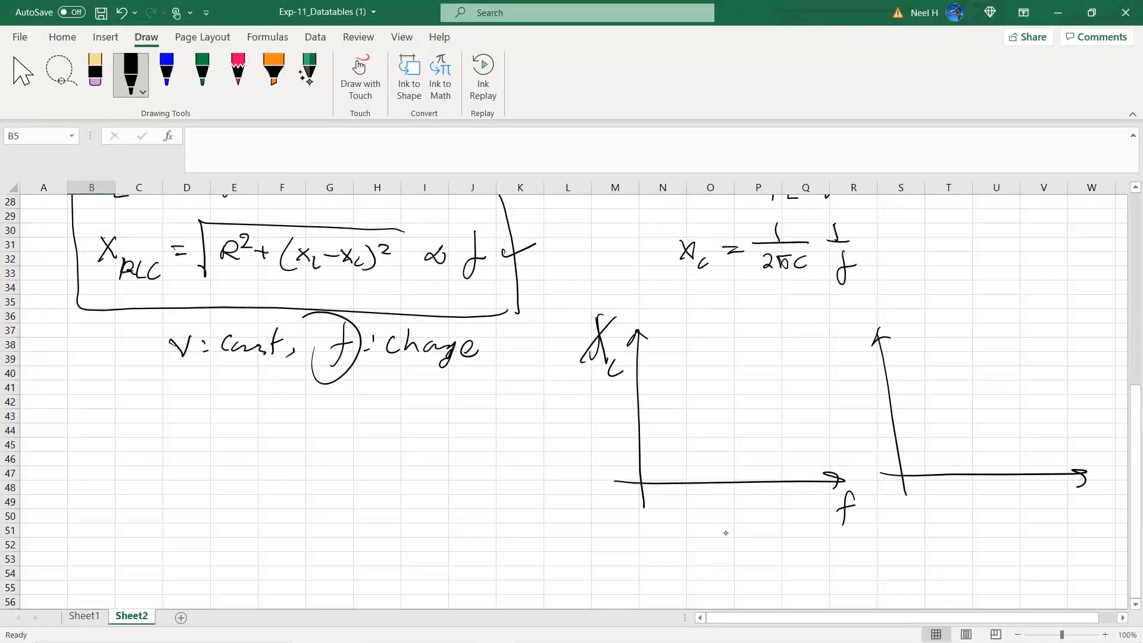
- Label the second graph's axes Xc and 1/f, and draw a falling inverse curve on the first graph
mouse_move(1086, 485)
mouse_down()
mouse_move(1084, 508)
mouse_move(1098, 517)
mouse_up()
drag(1095, 510, 1111, 503)
mouse_move(830, 313)
mouse_down()
mouse_move(845, 332)
mouse_move(831, 334)
mouse_up()
drag(859, 332, 852, 340)
mouse_move(659, 340)
mouse_down()
mouse_move(697, 411)
mouse_move(830, 460)
mouse_up()
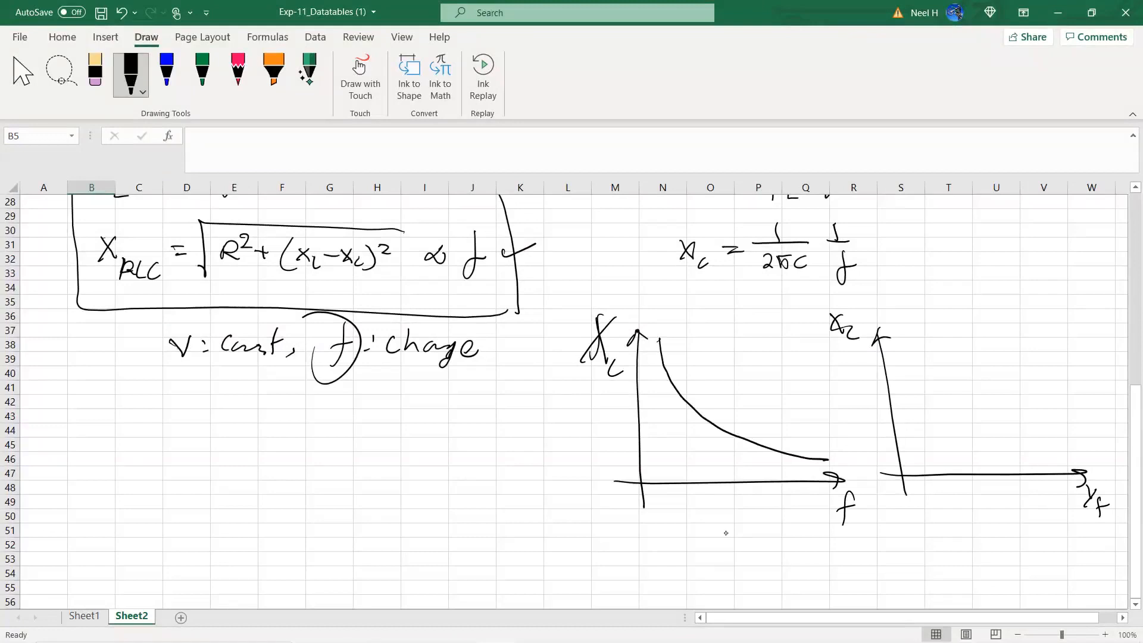
- Put the second graph's 1/f label in parentheses, draw a rising straight line from the origin and write "slope" beside it
mouse_move(1081, 484)
mouse_down()
mouse_move(1076, 515)
mouse_move(1107, 516)
mouse_up()
drag(904, 475, 1032, 343)
mouse_move(983, 410)
mouse_down()
mouse_move(973, 423)
mouse_move(1035, 417)
mouse_up()
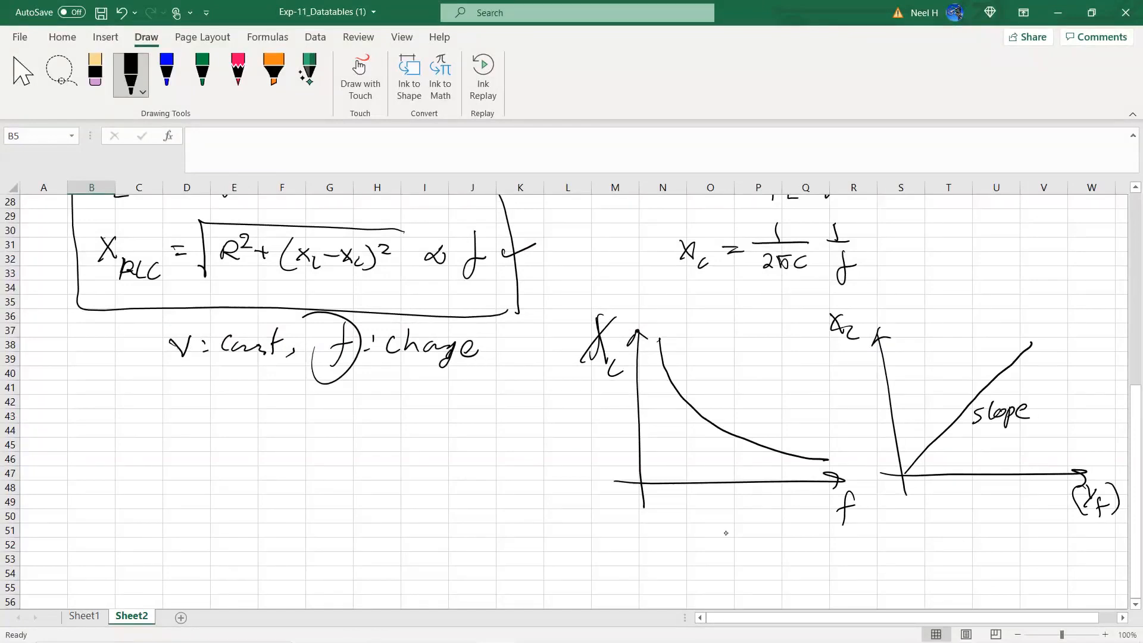
- Bracket 1/2πC in the Xc formula, complete the graph note as "slope = 1/2πC" and handwrite "C = 2π×slope" below it
drag(807, 220, 818, 272)
drag(766, 217, 763, 272)
drag(1035, 408, 1085, 384)
drag(1066, 397, 1100, 391)
drag(1070, 404, 1107, 408)
mouse_move(1004, 438)
mouse_down()
mouse_move(1003, 454)
mouse_move(1023, 438)
mouse_up()
mouse_move(1012, 447)
mouse_down()
mouse_move(1053, 446)
mouse_move(1065, 433)
mouse_move(1070, 446)
mouse_up()
mouse_move(1086, 431)
mouse_down()
mouse_move(1079, 444)
mouse_move(1091, 445)
mouse_up()
drag(1098, 438, 1121, 438)
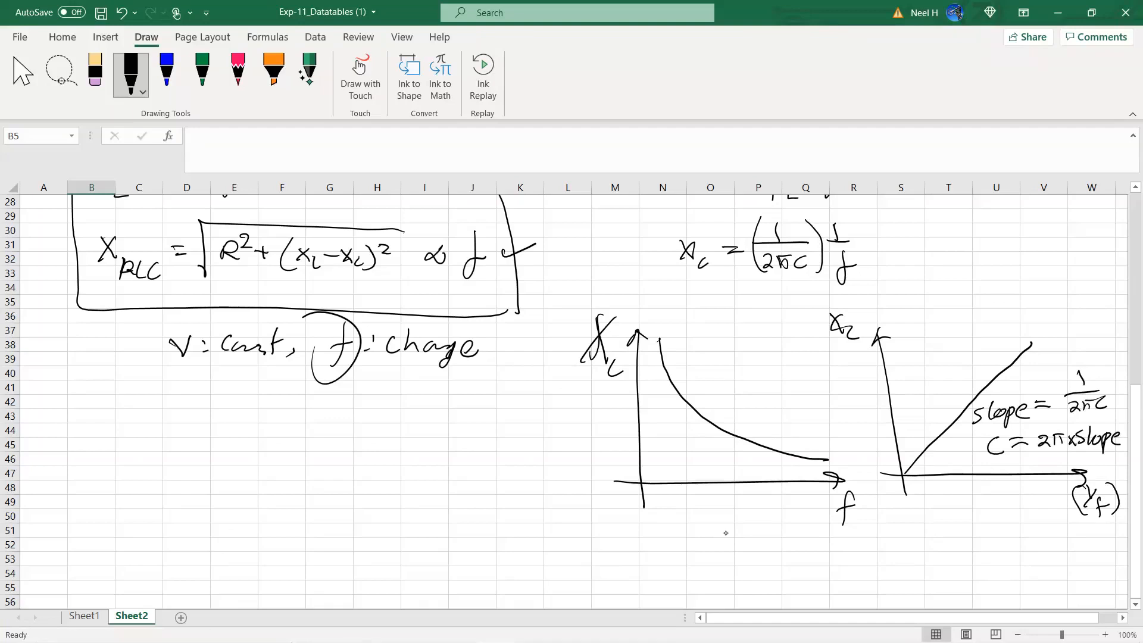
- Draw an arrow up to the C formula and write "C known = ?" with a check mark below the second graph
drag(975, 527, 1004, 470)
drag(963, 539, 968, 571)
mouse_move(973, 566)
mouse_down()
mouse_move(1014, 570)
mouse_move(1025, 546)
mouse_up()
mouse_move(1036, 537)
mouse_down()
mouse_move(1039, 547)
mouse_move(1075, 534)
mouse_up()
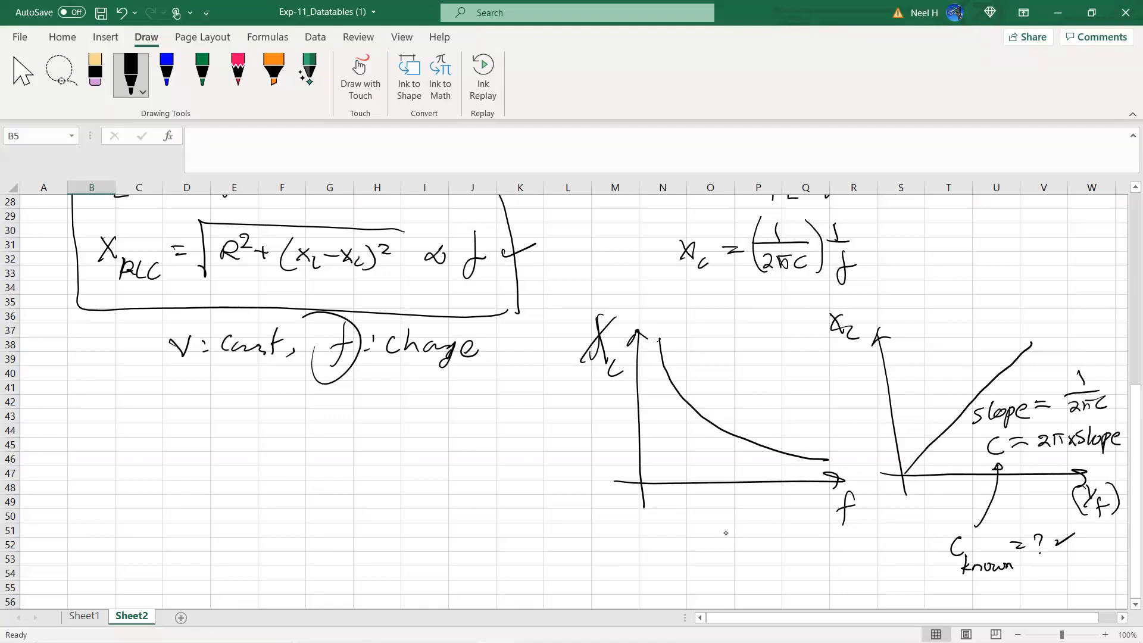
drag(979, 517, 986, 522)
- Review the RC circuit diagram and the notes comparing measured and calculated Xc
scroll(886, 606, up, 5)
scroll(885, 607, up, 5)
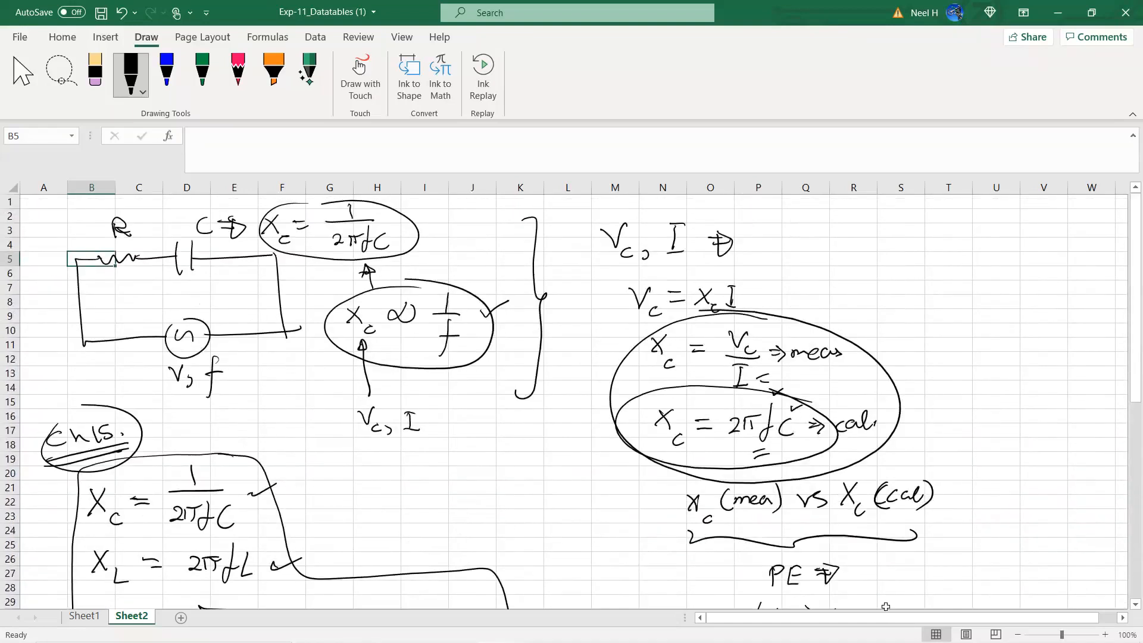
scroll(885, 607, down, 1)
scroll(886, 606, down, 4)
scroll(885, 607, right, 5)
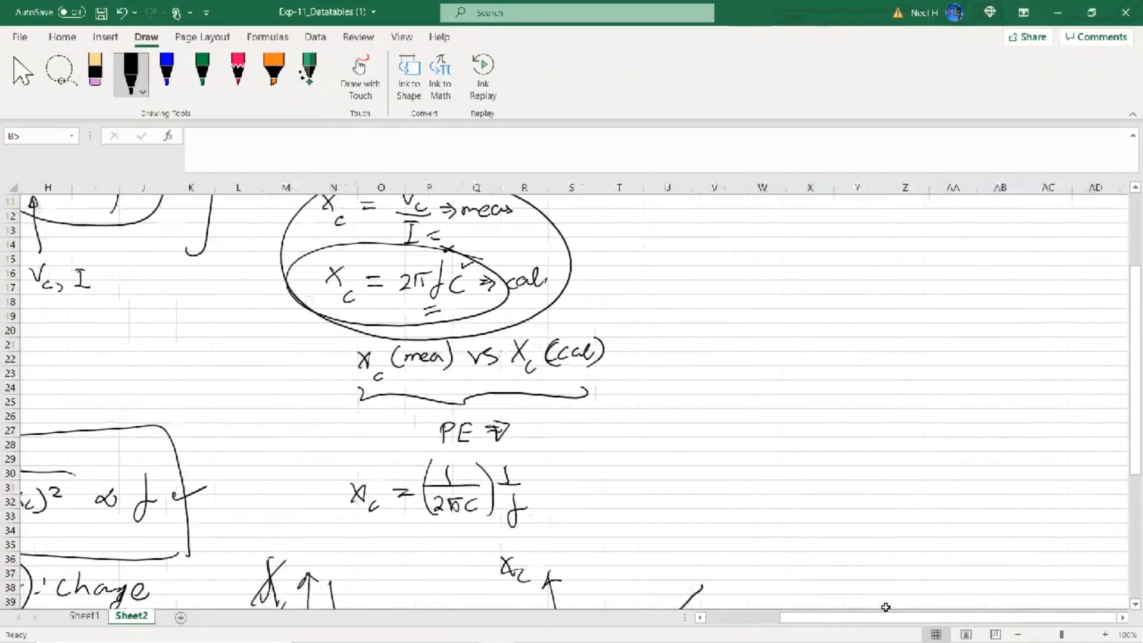
scroll(885, 606, down, 1)
scroll(886, 606, right, 2)
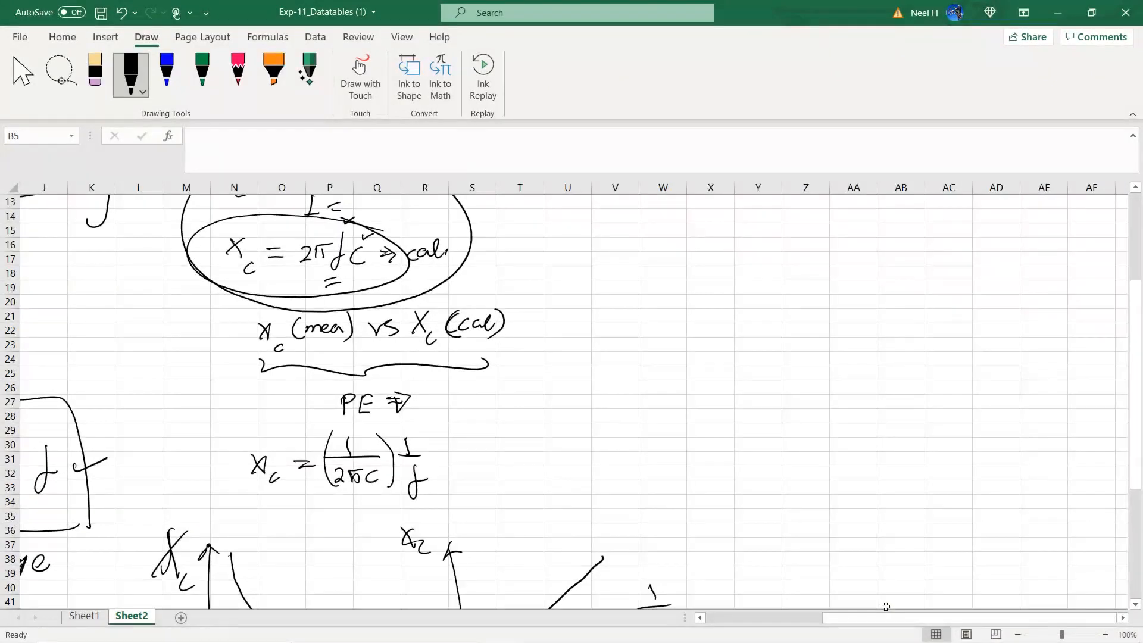
scroll(885, 606, up, 4)
scroll(885, 606, left, 7)
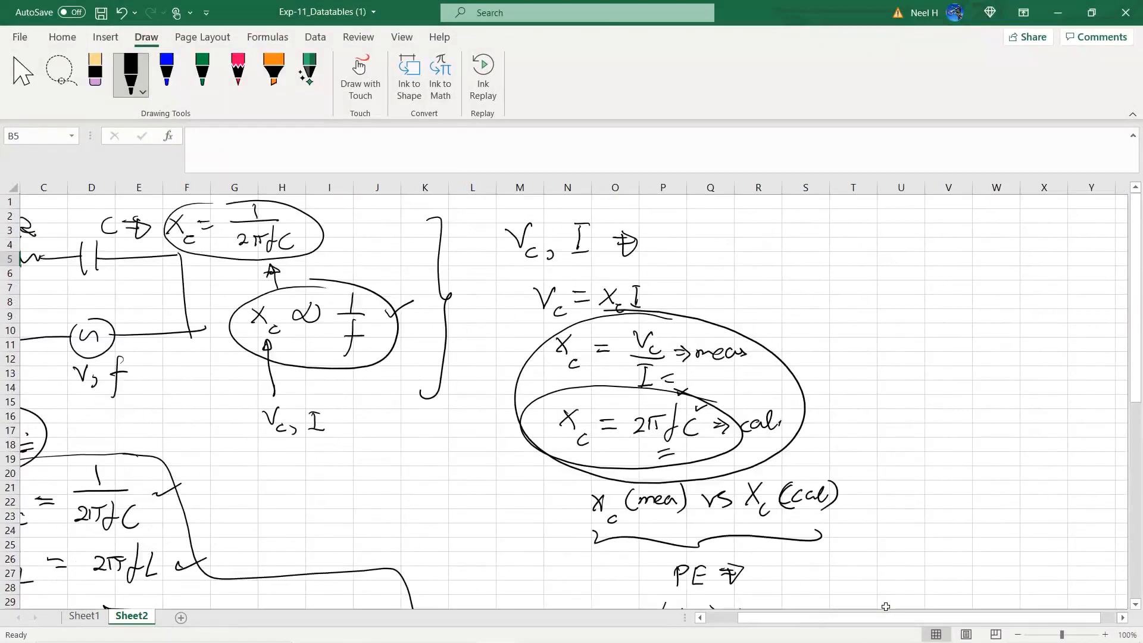
scroll(885, 606, left, 2)
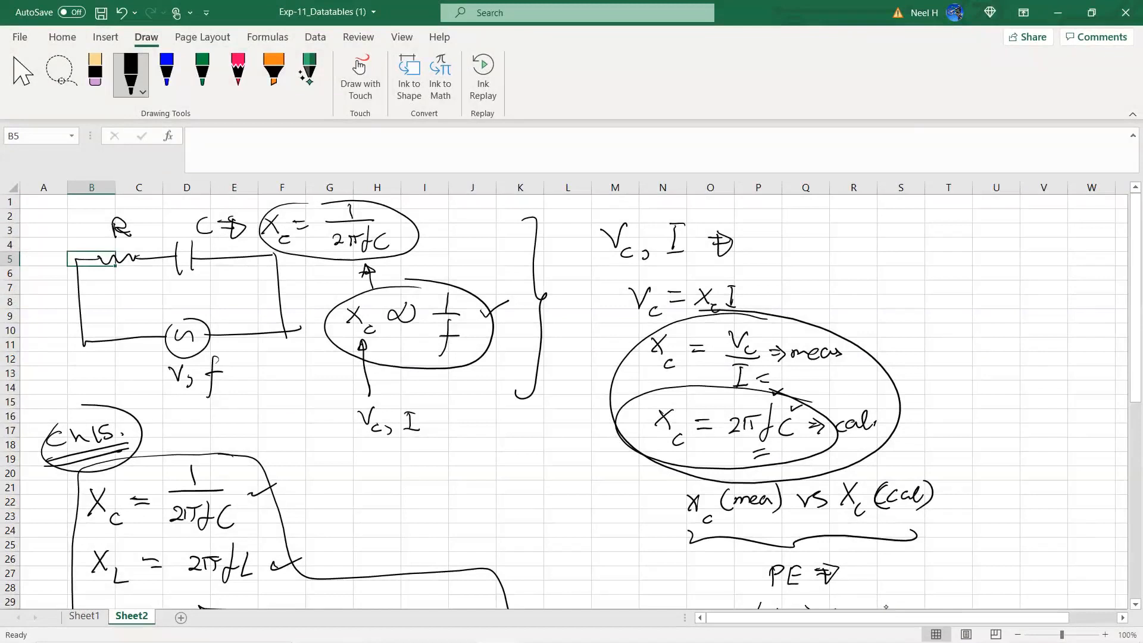
- Mark the measuring points on the RC circuit with arrows labelled V and I, and draw a box around each label
drag(150, 229, 156, 257)
drag(150, 211, 161, 211)
mouse_move(58, 324)
mouse_down()
mouse_move(77, 303)
mouse_move(78, 319)
mouse_move(80, 301)
mouse_up()
drag(53, 335, 52, 355)
mouse_move(47, 336)
mouse_down()
mouse_move(60, 329)
mouse_move(66, 348)
mouse_up()
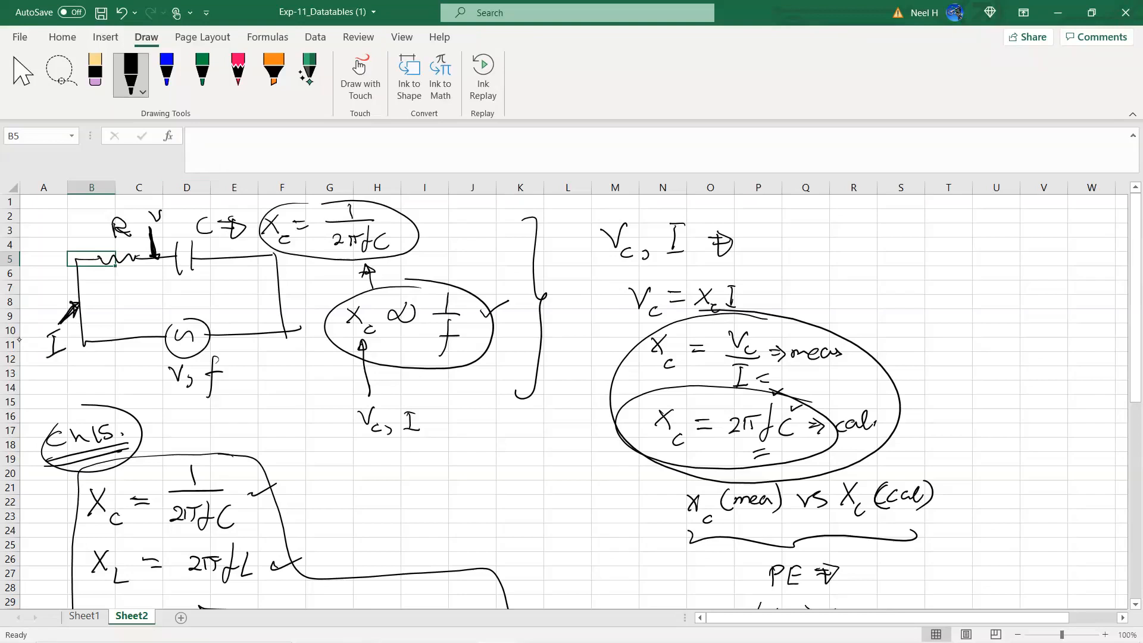
mouse_move(145, 205)
mouse_down()
mouse_move(146, 231)
mouse_move(174, 225)
mouse_up()
mouse_move(41, 334)
mouse_down()
mouse_move(40, 377)
mouse_move(68, 319)
mouse_up()
drag(69, 322, 73, 370)
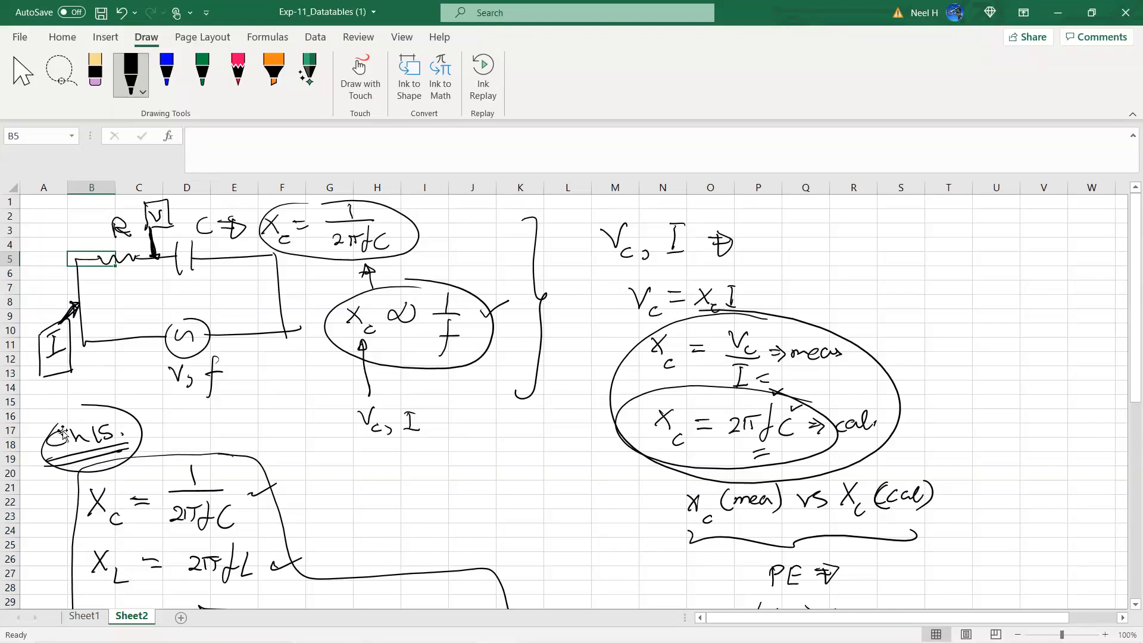
- Handwrite the heading "RL ⇒" in the empty area around column X and draw a resistor, inductor and AC source circuit below it
scroll(167, 501, right, 6)
scroll(160, 494, down, 7)
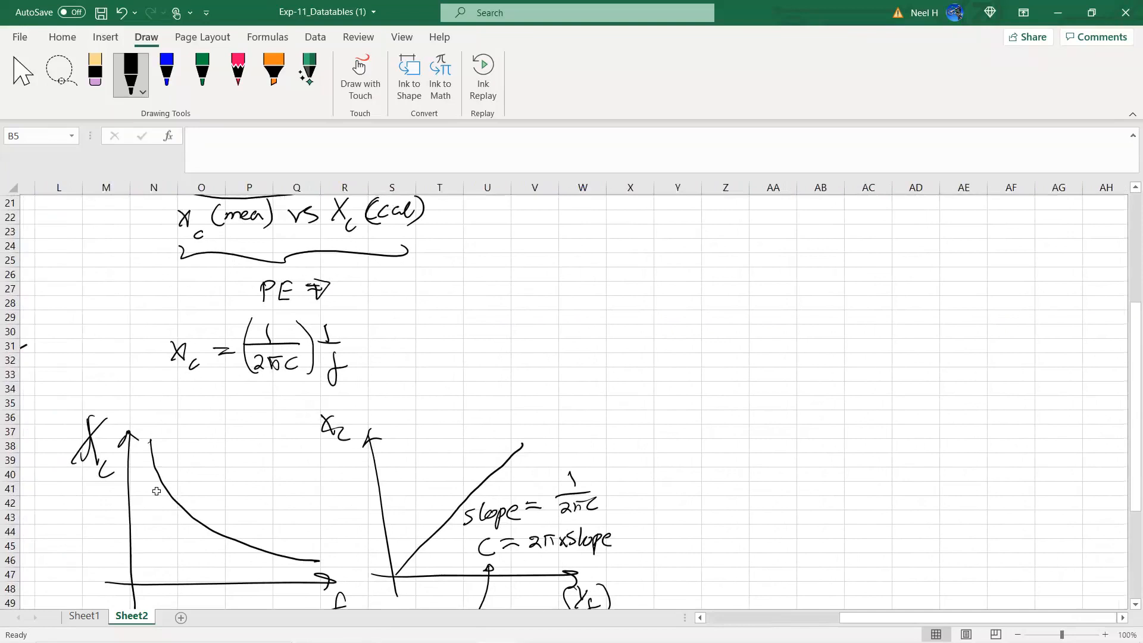
scroll(156, 492, up, 7)
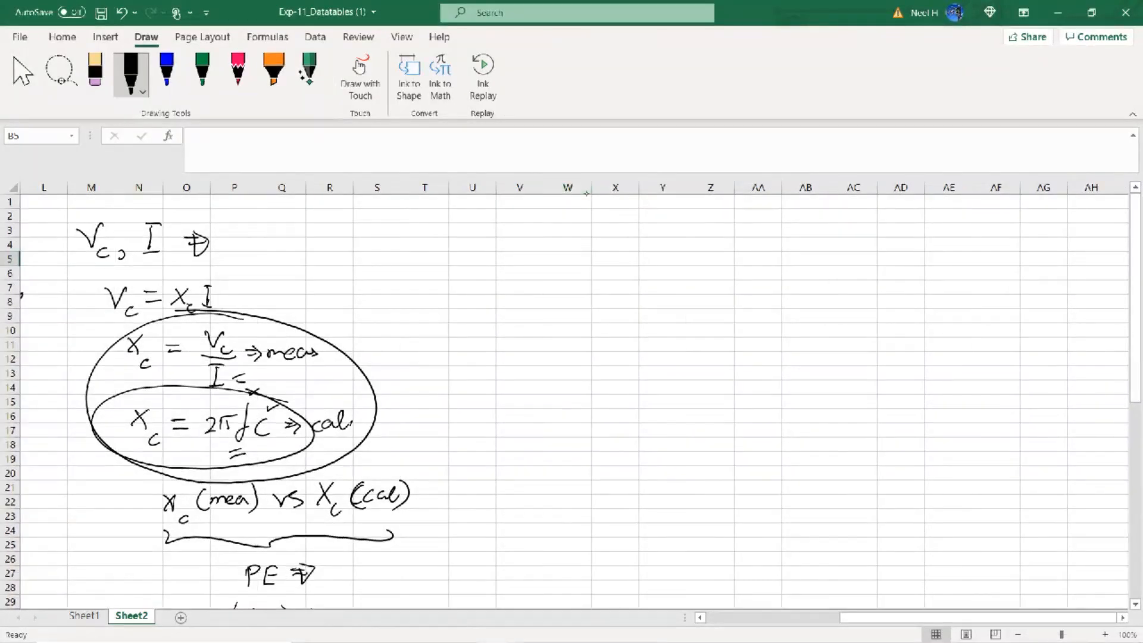
drag(602, 237, 669, 225)
drag(655, 232, 674, 240)
drag(602, 293, 739, 288)
mouse_move(666, 264)
mouse_down()
mouse_move(666, 278)
mouse_move(816, 290)
mouse_move(825, 351)
mouse_up()
mouse_move(602, 293)
mouse_down()
mouse_move(652, 353)
mouse_move(717, 345)
mouse_up()
mouse_move(700, 338)
mouse_down()
mouse_move(691, 354)
mouse_move(700, 337)
mouse_move(824, 349)
mouse_up()
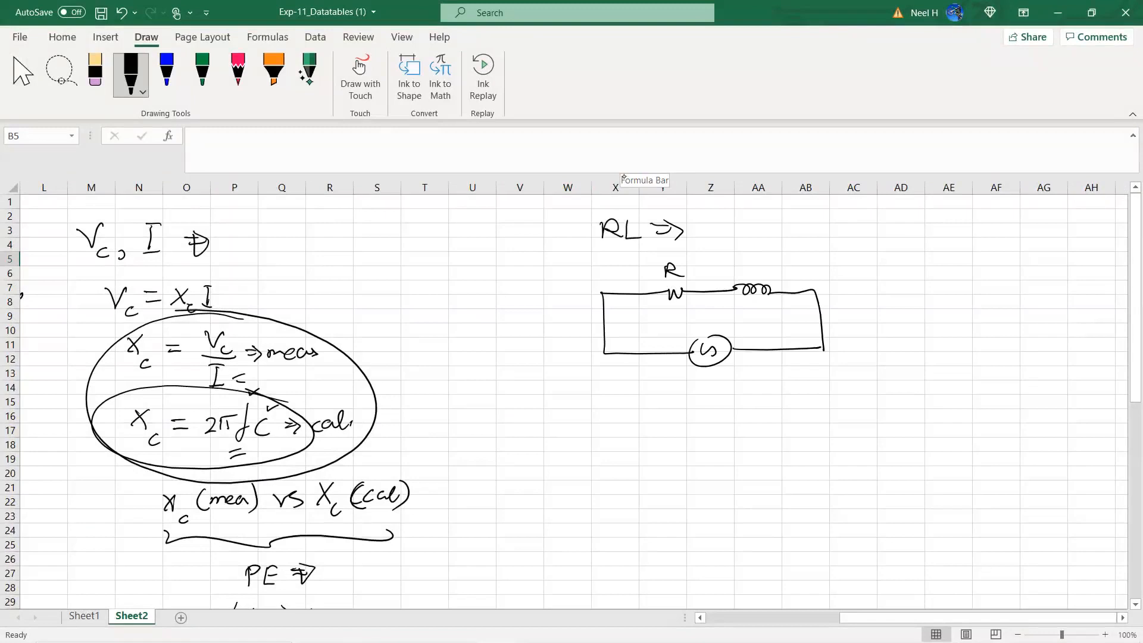
- Add arrows labelled VL near the inductor and I on the side wire of the RL circuit
mouse_move(709, 257)
mouse_down()
mouse_move(711, 290)
mouse_move(733, 237)
mouse_move(742, 263)
mouse_up()
mouse_move(585, 335)
mouse_down()
mouse_move(603, 322)
mouse_move(572, 359)
mouse_up()
mouse_move(567, 339)
mouse_down()
mouse_move(579, 337)
mouse_move(584, 357)
mouse_up()
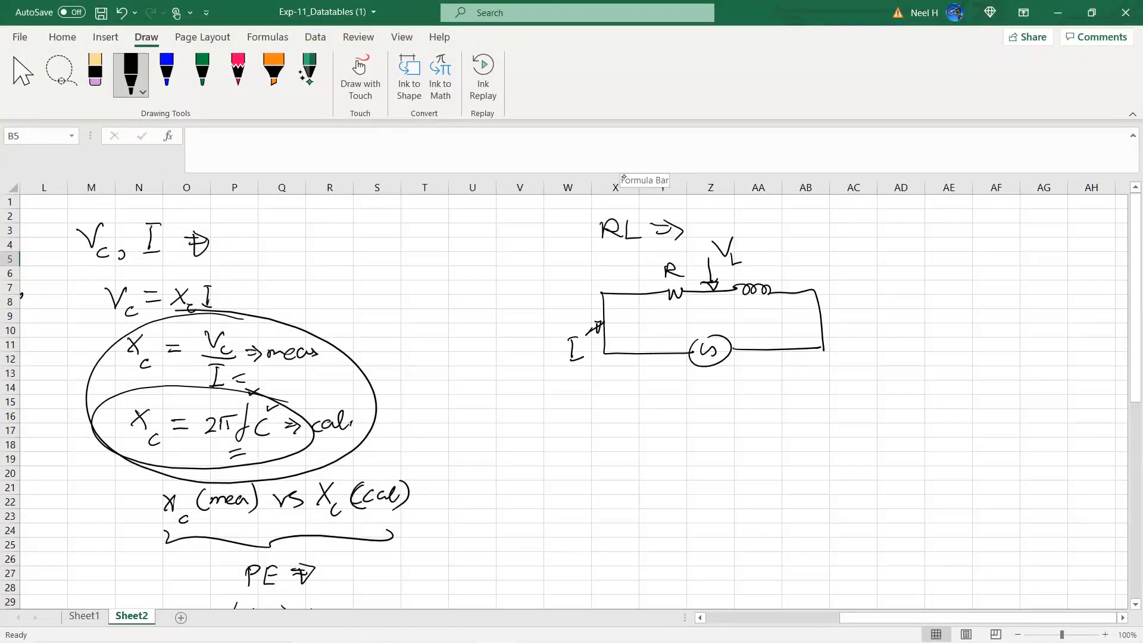
- Handwrite "XL = 2πfL" and "XL ∝ f" below the RL circuit
mouse_move(645, 417)
mouse_down()
mouse_move(652, 438)
mouse_move(637, 439)
mouse_up()
drag(657, 437, 665, 451)
drag(671, 426, 687, 432)
drag(695, 420, 706, 435)
mouse_move(707, 425)
mouse_down()
mouse_move(707, 436)
mouse_move(721, 421)
mouse_up()
drag(713, 423, 713, 435)
mouse_move(733, 406)
mouse_down()
mouse_move(724, 442)
mouse_move(749, 434)
mouse_up()
drag(649, 476, 657, 499)
mouse_move(664, 478)
mouse_down()
mouse_move(647, 502)
mouse_move(715, 503)
mouse_move(736, 486)
mouse_up()
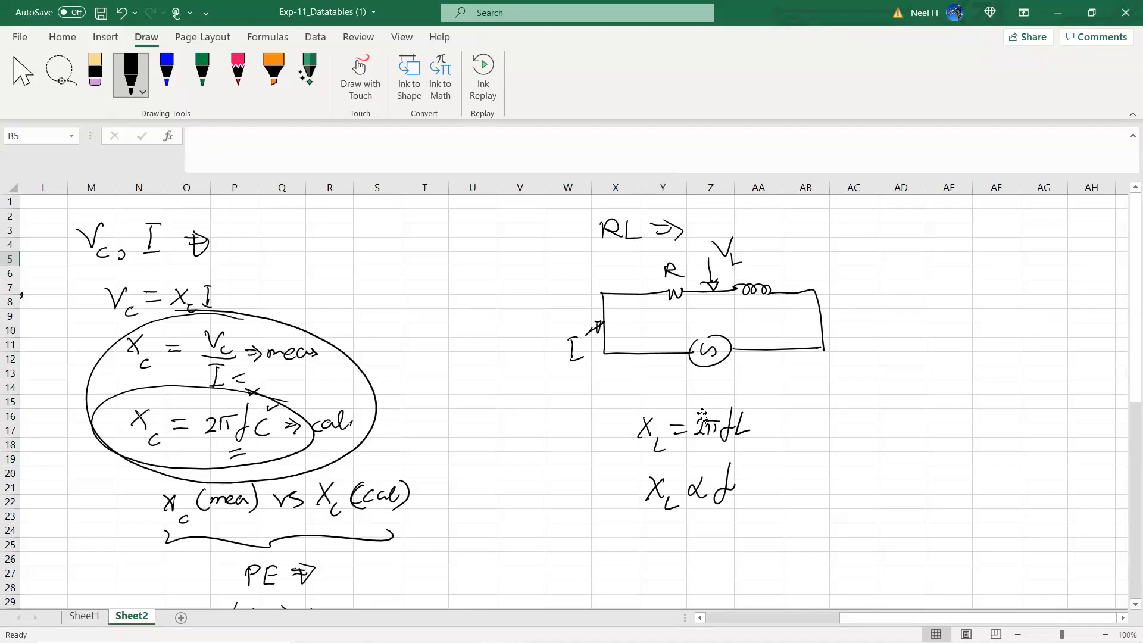
- Draw a pair of graph axes beside the RL circuit, labelling the vertical axis XL and the horizontal axis f
scroll(702, 413, right, 3)
mouse_move(590, 239)
mouse_down()
mouse_move(601, 398)
mouse_move(742, 392)
mouse_up()
drag(583, 255, 599, 256)
drag(548, 230, 551, 250)
drag(566, 241, 577, 252)
drag(770, 398, 755, 424)
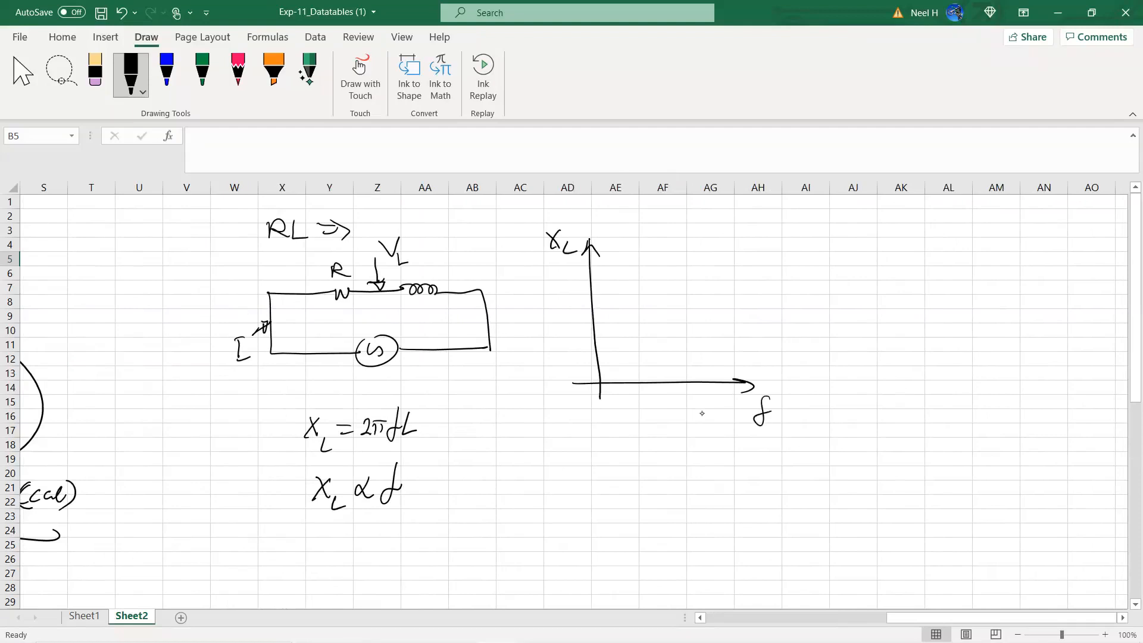
- Draw a rising straight line through the origin of the XL graph and write "slope = 2πL" beside it
drag(731, 261, 589, 394)
mouse_move(678, 337)
mouse_down()
mouse_move(669, 356)
mouse_move(712, 340)
mouse_up()
mouse_move(714, 333)
mouse_down()
mouse_move(761, 327)
mouse_move(765, 312)
mouse_up()
mouse_move(772, 299)
mouse_down()
mouse_move(767, 332)
mouse_move(793, 321)
mouse_up()
- Handwrite "L = slope/2π" below the slope note on the XL graph
drag(729, 356, 744, 370)
mouse_move(792, 339)
mouse_down()
mouse_move(780, 357)
mouse_move(813, 348)
mouse_up()
mouse_move(818, 342)
mouse_down()
mouse_move(820, 360)
mouse_move(841, 339)
mouse_up()
mouse_move(779, 361)
mouse_down()
mouse_move(847, 345)
mouse_move(816, 378)
mouse_move(828, 366)
mouse_move(830, 377)
mouse_up()
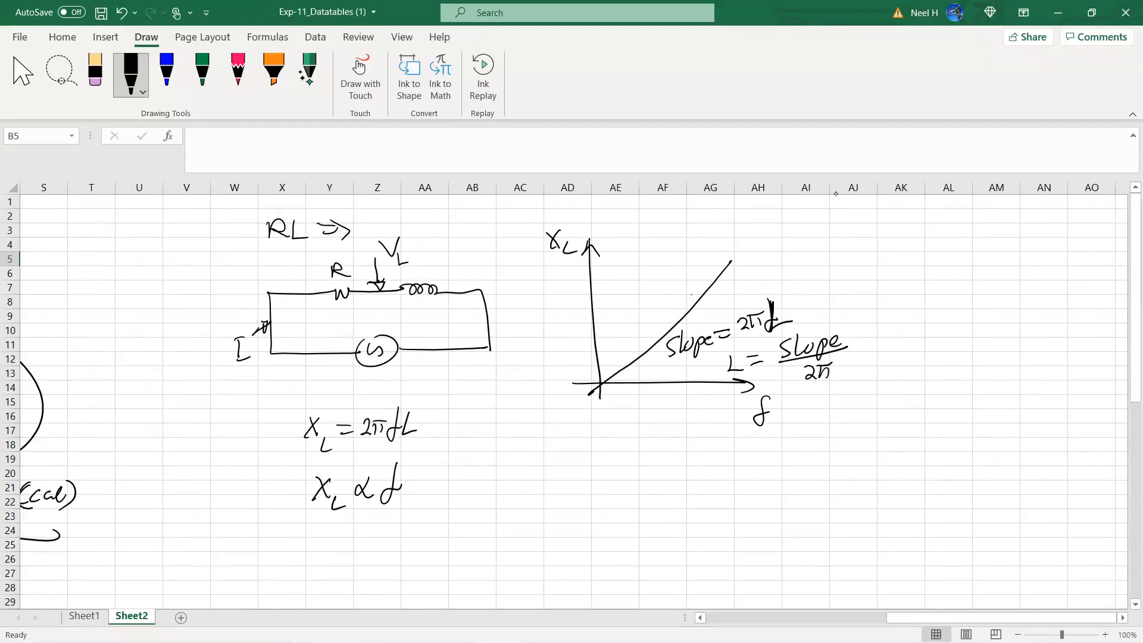
- Draw a vertical divider beside the XL formulas, write "XL = VL/I" and link it to 2πfL with a double-headed arrow
drag(435, 388, 438, 540)
mouse_move(491, 449)
mouse_down()
mouse_move(507, 469)
mouse_move(490, 468)
mouse_move(523, 477)
mouse_up()
mouse_move(522, 457)
mouse_down()
mouse_move(541, 459)
mouse_move(586, 430)
mouse_move(594, 457)
mouse_move(617, 458)
mouse_move(581, 501)
mouse_move(592, 466)
mouse_up()
click(586, 448)
drag(569, 500, 587, 497)
mouse_move(515, 489)
mouse_down()
mouse_move(499, 512)
mouse_move(441, 514)
mouse_up()
mouse_move(410, 446)
mouse_down()
mouse_move(475, 468)
mouse_move(407, 447)
mouse_move(420, 456)
mouse_up()
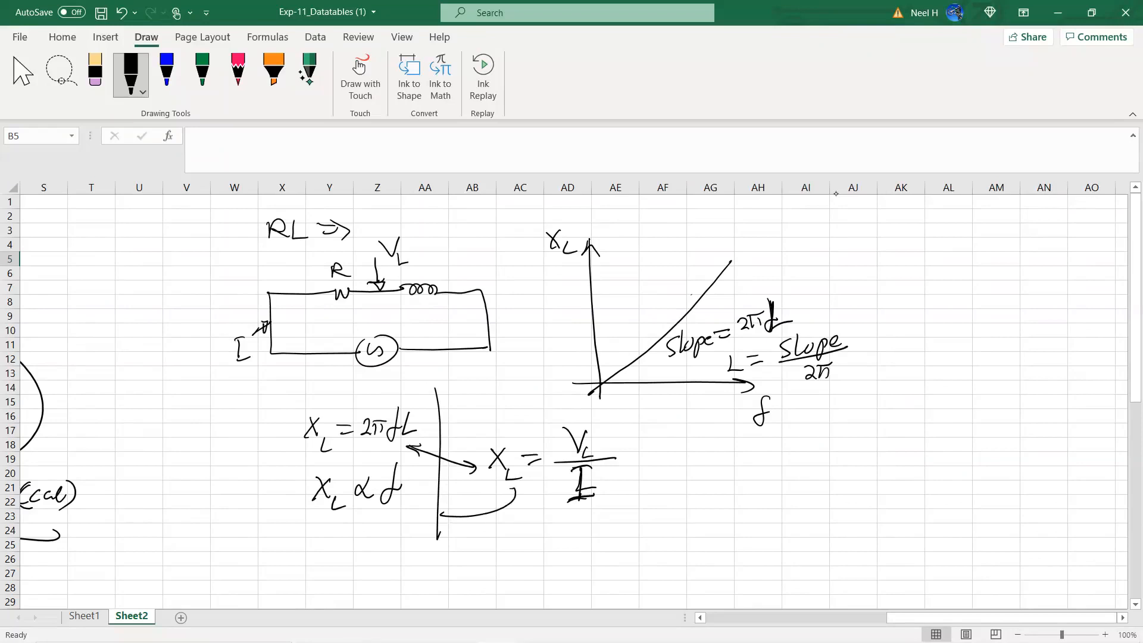
key(ctrl+z)
- Draw a double vertical dividing line around column AL, past the RL notes
scroll(824, 374, left, 5)
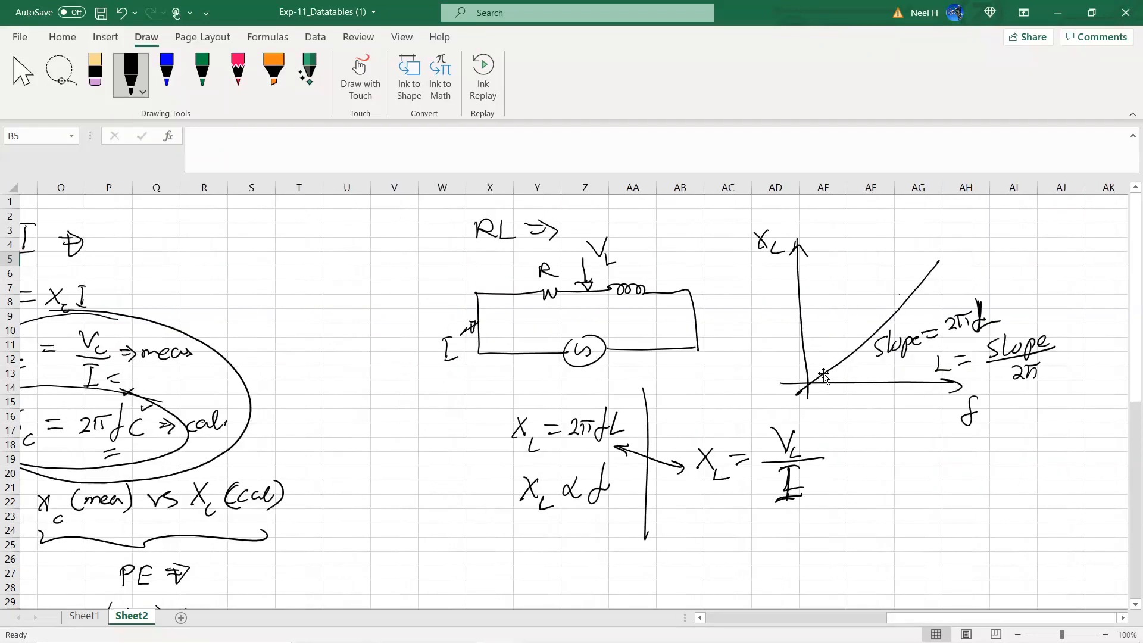
scroll(824, 374, right, 6)
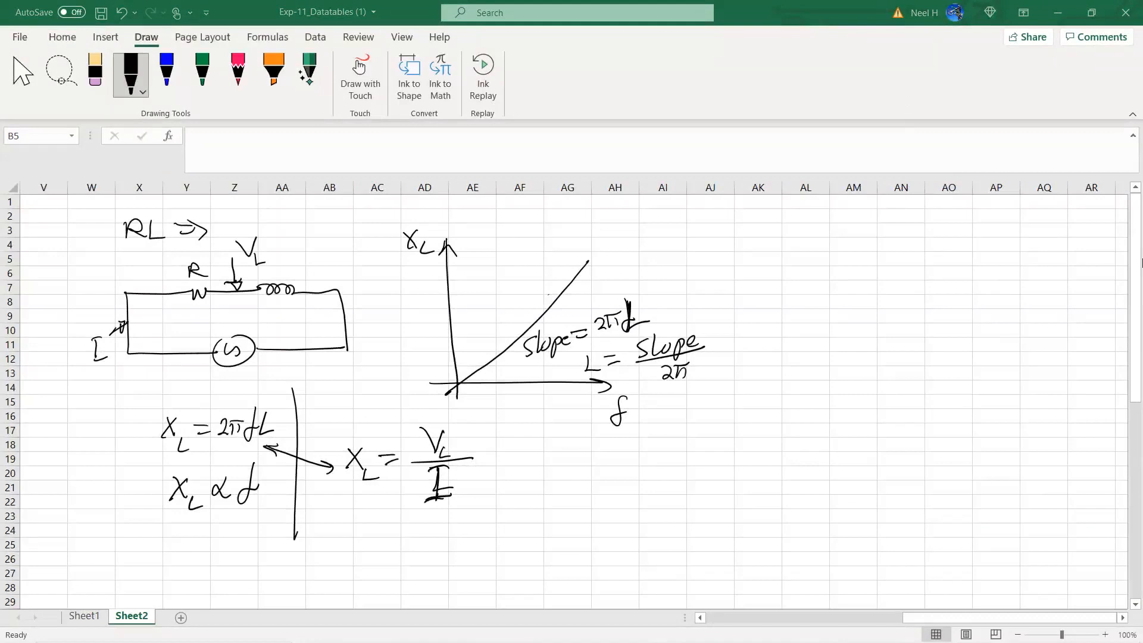
drag(745, 205, 769, 577)
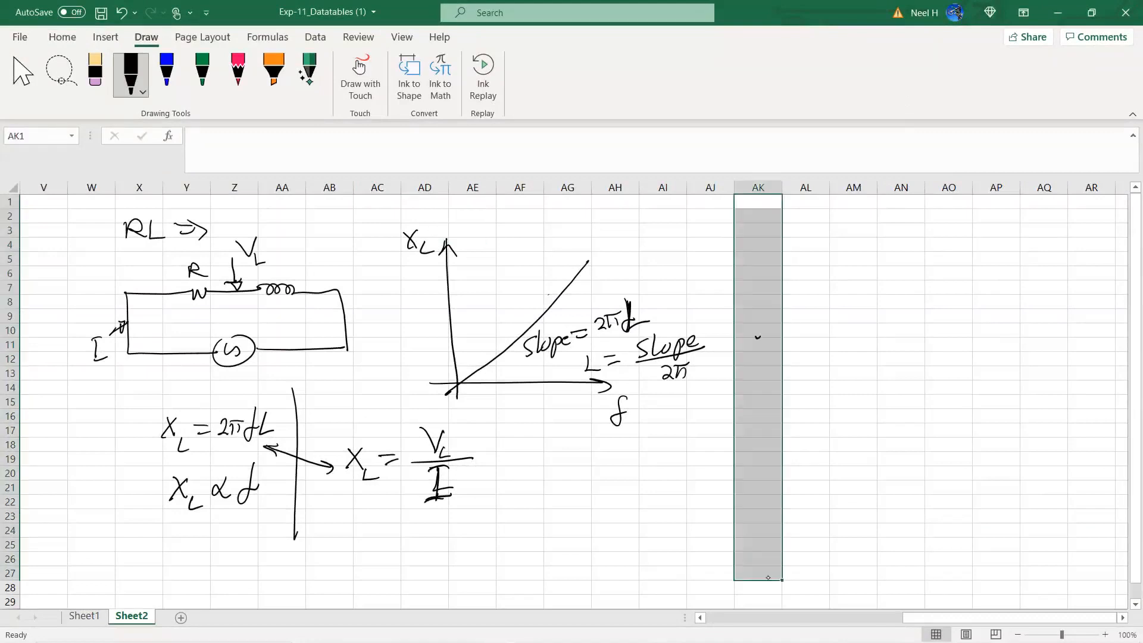
drag(806, 202, 832, 558)
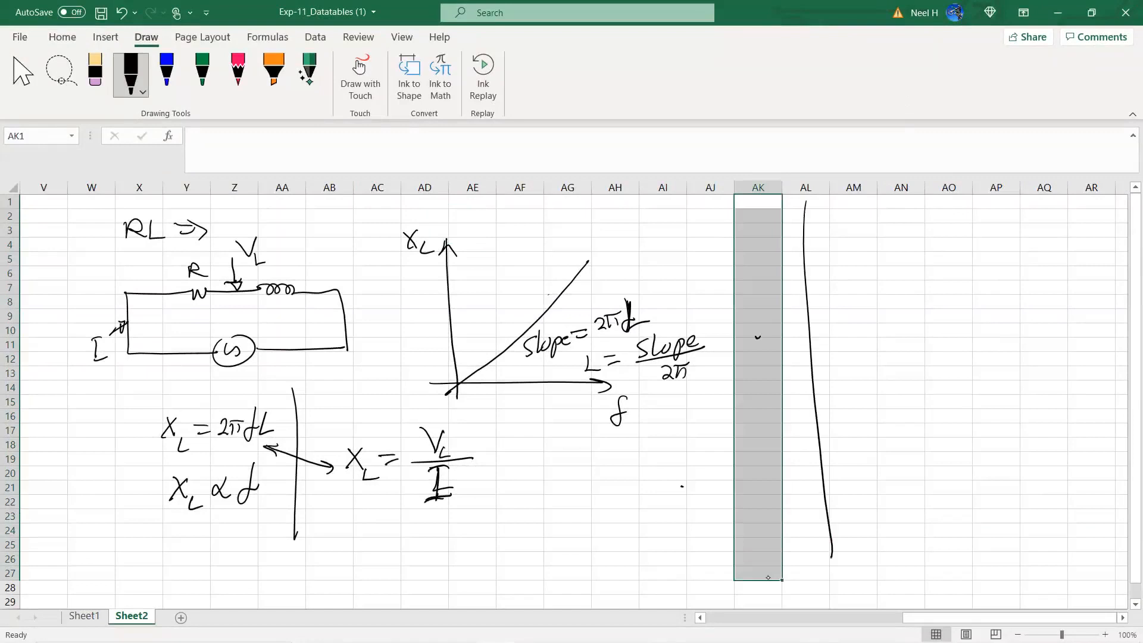
scroll(933, 524, right, 3)
scroll(933, 525, right, 3)
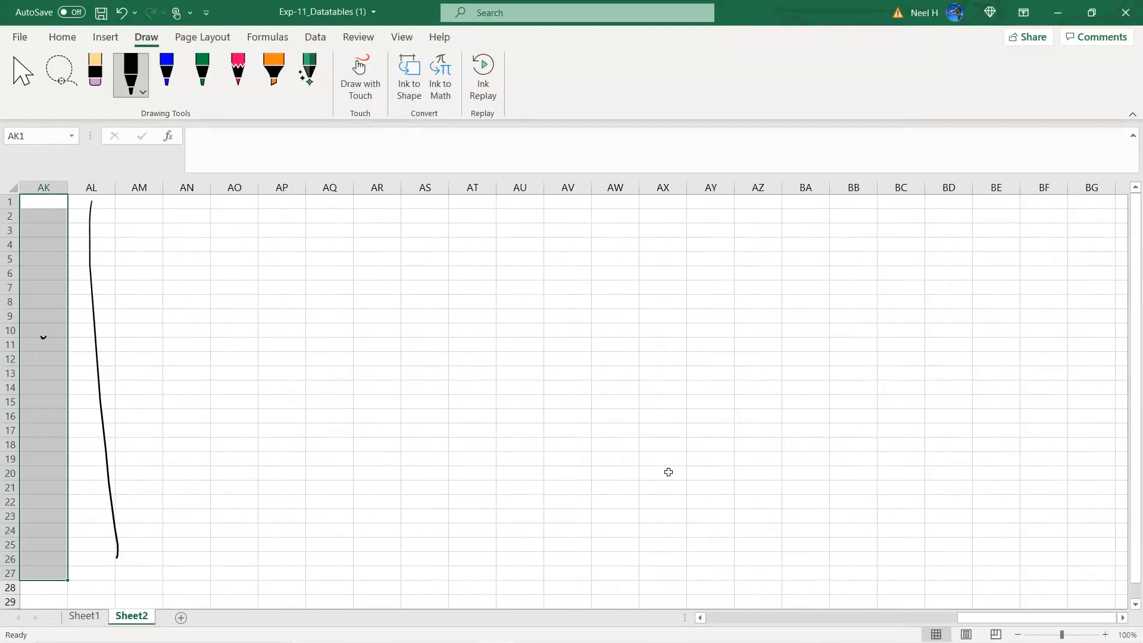
drag(96, 201, 131, 608)
- Handwrite the heading "RLC ⇒ series" beyond the dividing line and underline RLC twice
mouse_move(176, 239)
mouse_down()
mouse_move(238, 251)
mouse_move(344, 239)
mouse_up()
drag(354, 234, 348, 254)
drag(169, 258, 241, 260)
drag(164, 274, 251, 268)
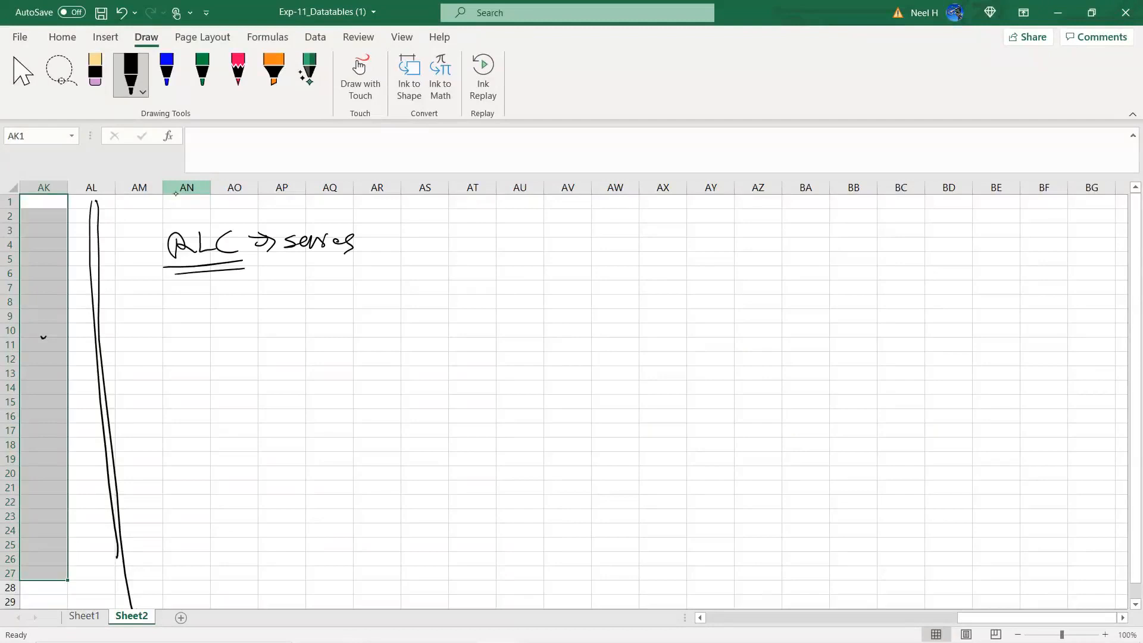
- Draw a closed series circuit with a resistor, inductor, capacitor and AC source, labelling the components R, L and C
mouse_move(167, 331)
mouse_down()
mouse_move(352, 331)
mouse_move(387, 334)
mouse_move(392, 349)
mouse_up()
drag(403, 312, 404, 344)
mouse_move(409, 331)
mouse_down()
mouse_move(481, 325)
mouse_move(493, 406)
mouse_up()
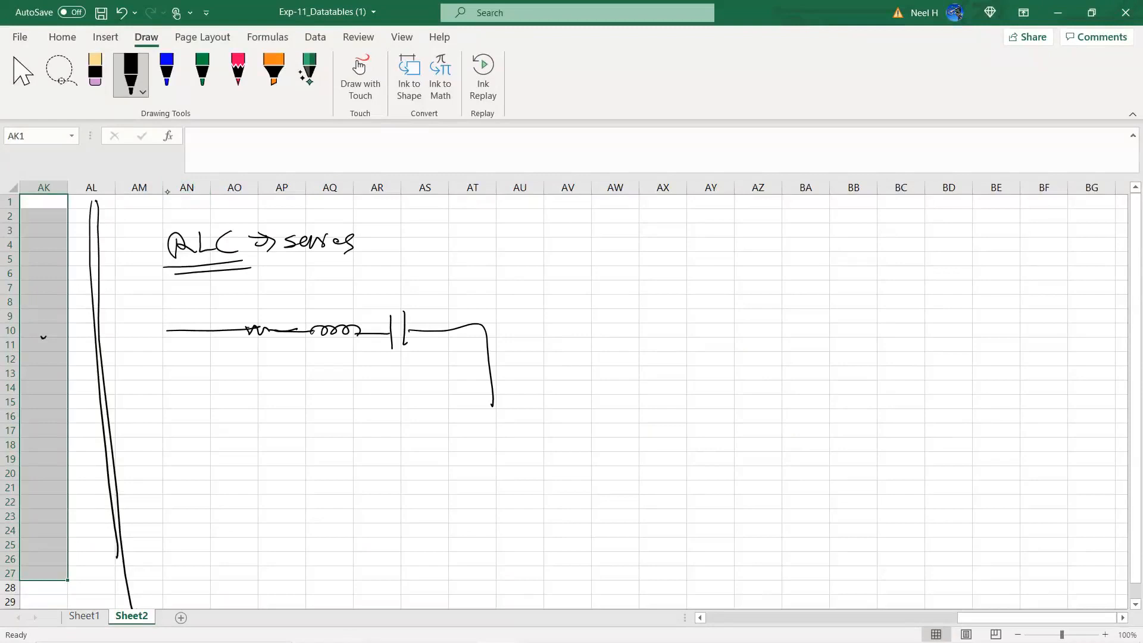
mouse_move(252, 313)
mouse_down()
mouse_move(254, 300)
mouse_move(343, 308)
mouse_up()
drag(415, 293, 416, 307)
drag(170, 335, 173, 403)
drag(172, 402, 308, 408)
mouse_move(303, 382)
mouse_down()
mouse_move(316, 421)
mouse_move(330, 396)
mouse_move(508, 397)
mouse_up()
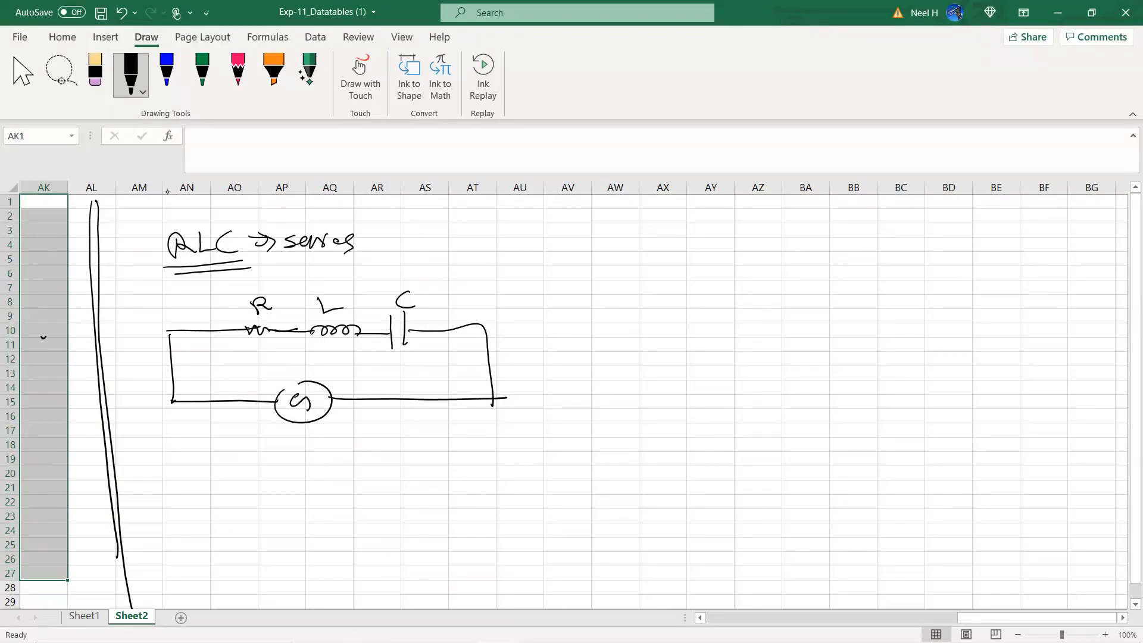
- Add arrows labelled V on the upper wire and I on the side wire of the RLC circuit
mouse_move(204, 303)
mouse_down()
mouse_move(194, 335)
mouse_move(219, 281)
mouse_up()
mouse_move(153, 391)
mouse_down()
mouse_move(171, 372)
mouse_move(139, 419)
mouse_up()
mouse_move(135, 396)
mouse_down()
mouse_move(147, 393)
mouse_move(152, 413)
mouse_up()
drag(213, 480, 222, 502)
drag(227, 480, 208, 503)
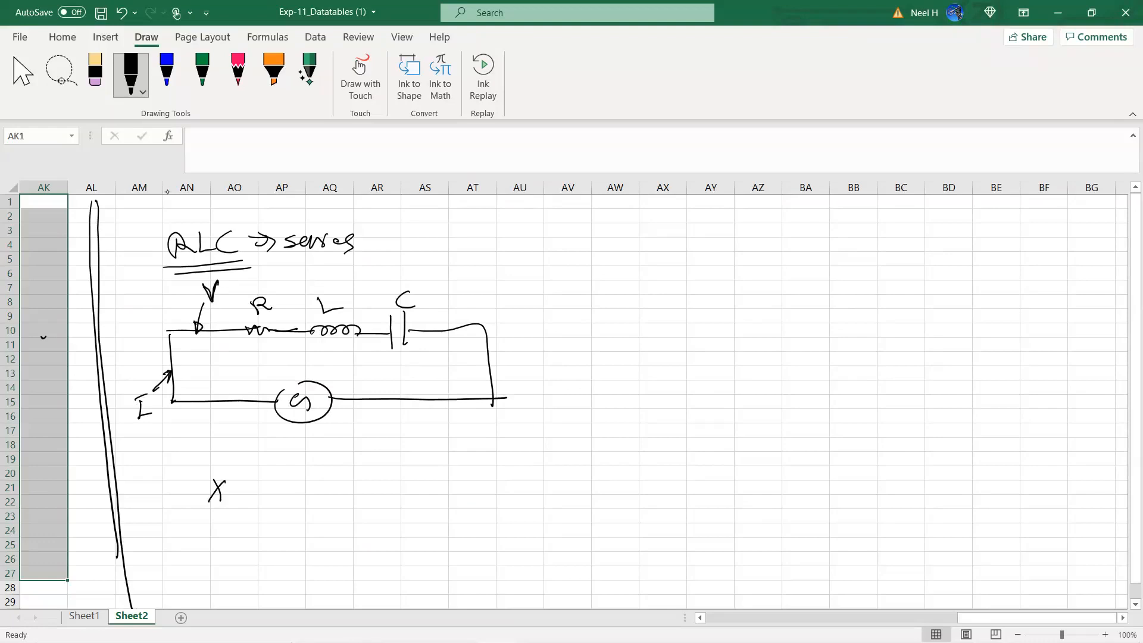
key(ctrl+z)
key(ctrl+z)
- Handwrite the impedance formula "Z = √(R² + (XL−XC)²)" below the RLC circuit
mouse_move(197, 480)
mouse_down()
mouse_move(202, 503)
mouse_move(265, 484)
mouse_up()
drag(249, 493, 343, 487)
mouse_move(334, 481)
mouse_down()
mouse_move(353, 501)
mouse_move(372, 495)
mouse_up()
mouse_move(371, 480)
mouse_down()
mouse_move(358, 494)
mouse_move(380, 499)
mouse_up()
drag(380, 488, 410, 498)
mouse_move(413, 476)
mouse_down()
mouse_move(417, 505)
mouse_move(433, 487)
mouse_move(295, 459)
mouse_up()
drag(282, 506, 294, 457)
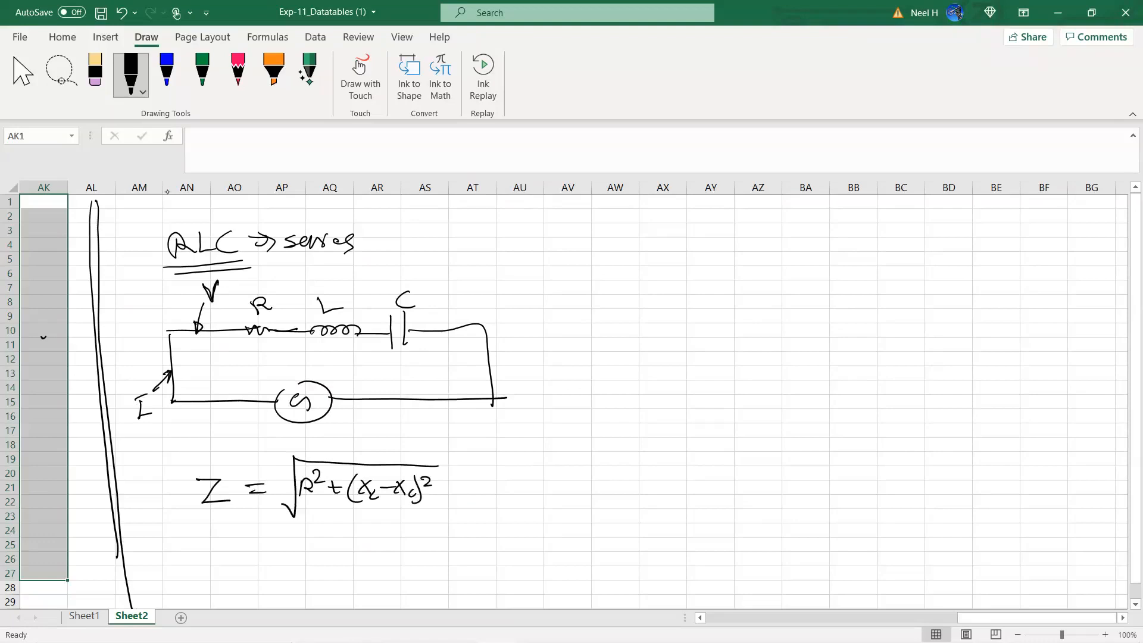
- Handwrite "Z = V/I" below the impedance formula and connect both Z expressions with a curved double-headed arrow
scroll(379, 418, down, 3)
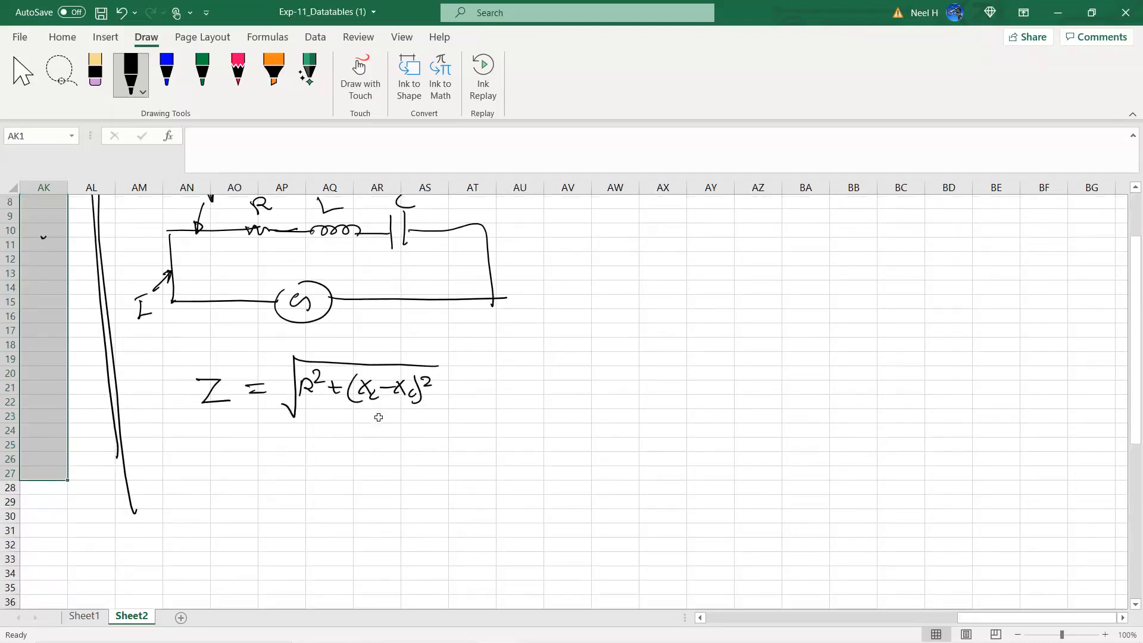
mouse_move(208, 448)
mouse_down()
mouse_move(236, 449)
mouse_move(244, 475)
mouse_move(291, 456)
mouse_move(345, 460)
mouse_move(356, 438)
mouse_move(368, 459)
mouse_move(340, 496)
mouse_up()
mouse_move(337, 472)
mouse_down()
mouse_move(352, 469)
mouse_move(356, 497)
mouse_up()
drag(179, 395, 181, 456)
drag(185, 450, 185, 459)
drag(167, 400, 186, 393)
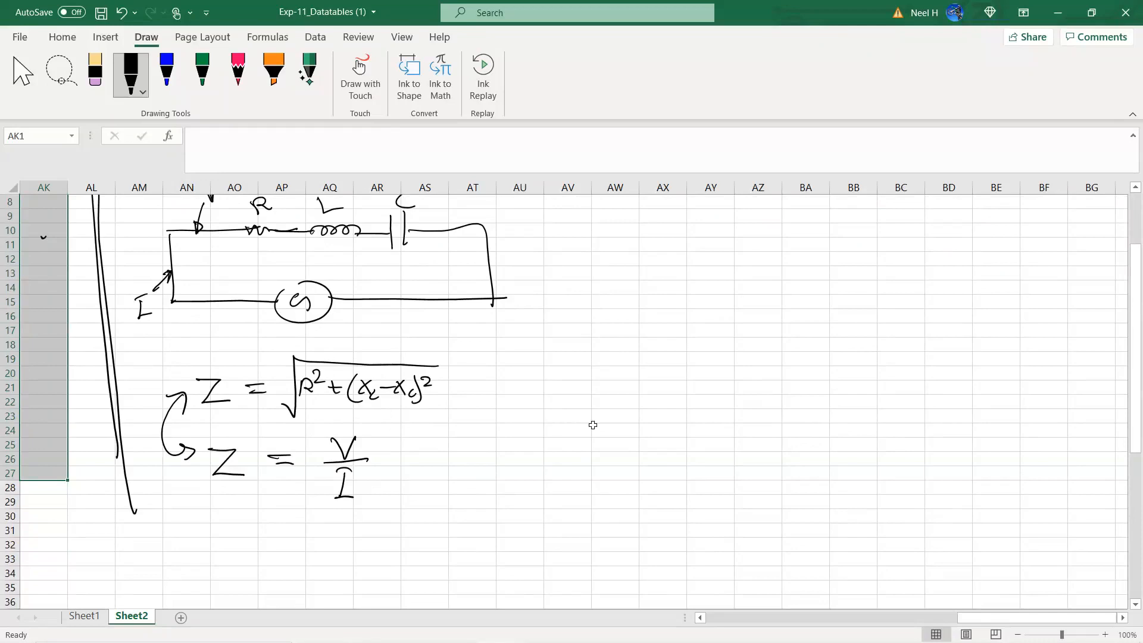
- Handwrite "V: const., f: change" below the Z = V/I formula
drag(221, 534, 261, 551)
mouse_move(280, 541)
mouse_down()
mouse_move(279, 553)
mouse_move(309, 543)
mouse_up()
drag(309, 543, 318, 556)
click(330, 550)
mouse_move(311, 539)
mouse_down()
mouse_move(325, 538)
mouse_move(339, 566)
mouse_up()
click(414, 535)
click(414, 544)
drag(400, 547, 435, 546)
mouse_move(441, 524)
mouse_down()
mouse_move(441, 545)
mouse_move(480, 541)
mouse_move(475, 563)
mouse_move(503, 552)
mouse_up()
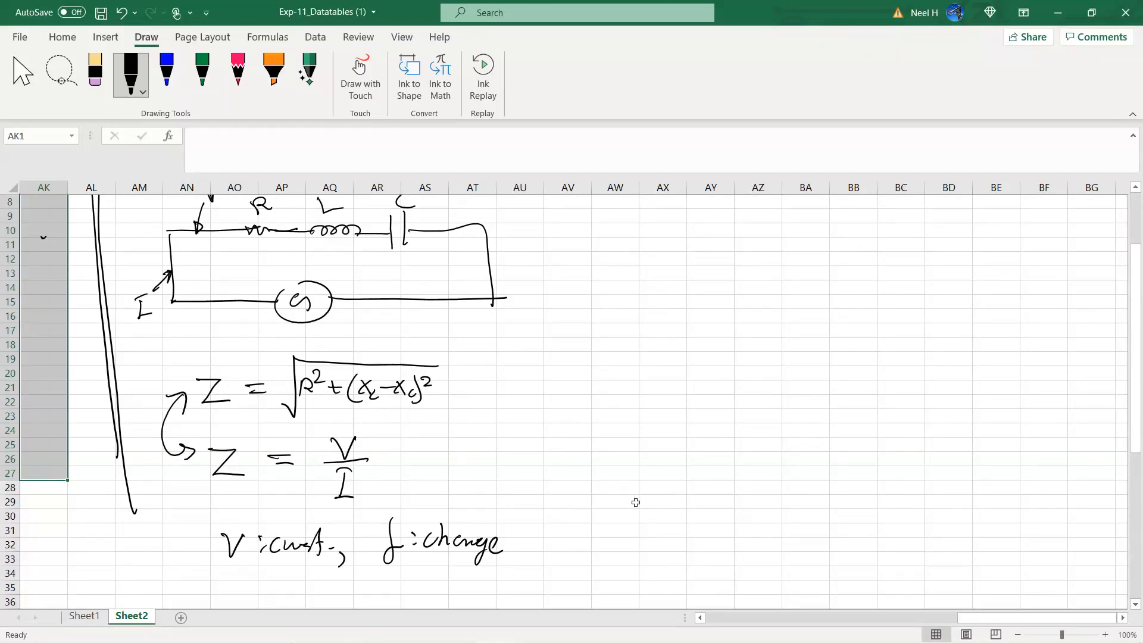
- Handwrite the power formula "P = (V0 I0/2) Cφ" in the empty area beside the RLC circuit
scroll(636, 502, up, 2)
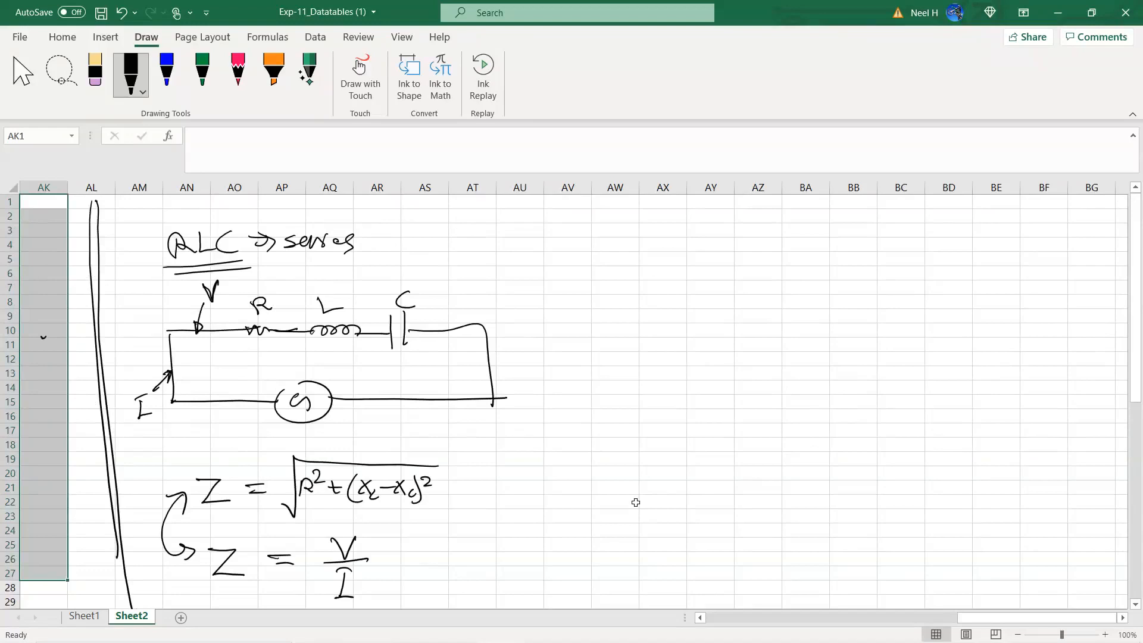
scroll(636, 502, right, 1)
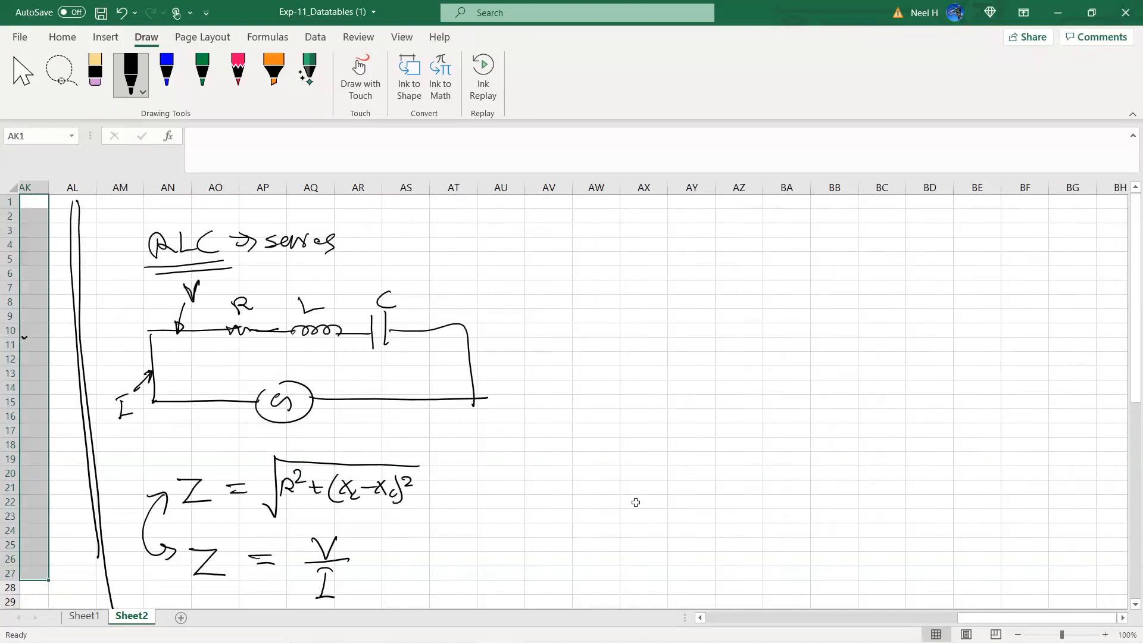
mouse_move(564, 232)
mouse_down()
mouse_move(567, 260)
mouse_move(568, 248)
mouse_move(606, 236)
mouse_up()
mouse_move(591, 251)
mouse_down()
mouse_move(644, 231)
mouse_move(673, 251)
mouse_up()
drag(679, 246, 720, 243)
mouse_move(723, 239)
mouse_down()
mouse_move(741, 240)
mouse_move(730, 253)
mouse_up()
drag(631, 259, 687, 256)
mouse_move(653, 270)
mouse_down()
mouse_move(666, 280)
mouse_move(678, 247)
mouse_up()
- Handwrite "V0 = const" and "I0 ⇒ max" below the power formula
drag(602, 307, 660, 317)
mouse_move(676, 306)
mouse_down()
mouse_move(670, 319)
mouse_move(707, 312)
mouse_move(717, 325)
mouse_move(732, 310)
mouse_up()
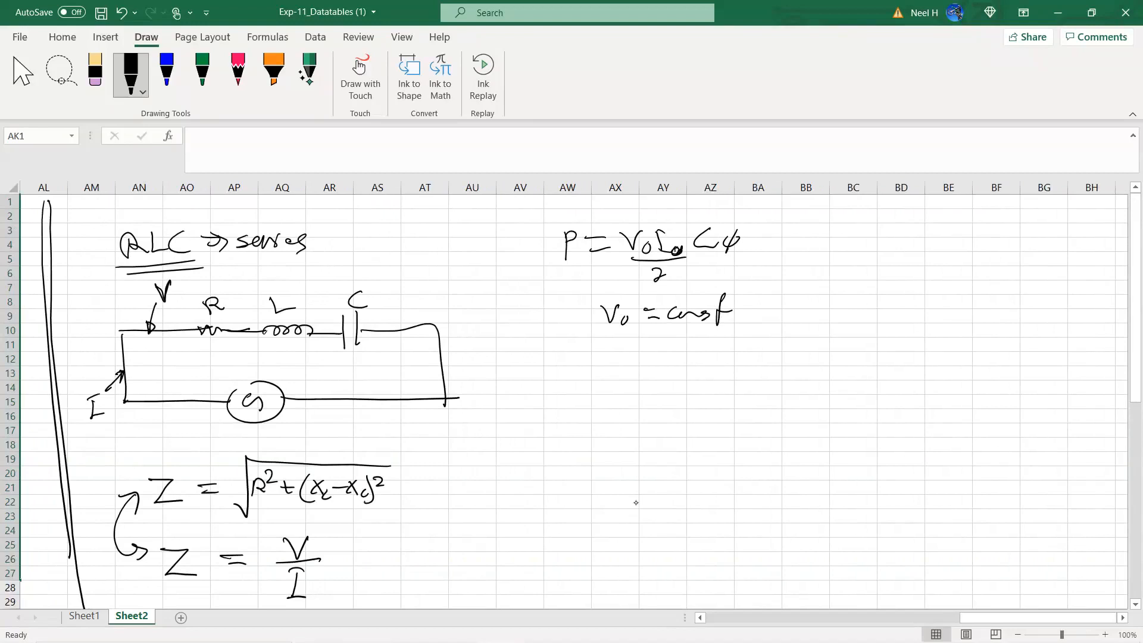
drag(623, 350, 621, 370)
mouse_move(614, 350)
mouse_down()
mouse_move(627, 348)
mouse_move(639, 368)
mouse_move(677, 357)
mouse_up()
drag(664, 364, 717, 365)
mouse_move(725, 366)
mouse_down()
mouse_move(739, 358)
mouse_move(741, 367)
mouse_up()
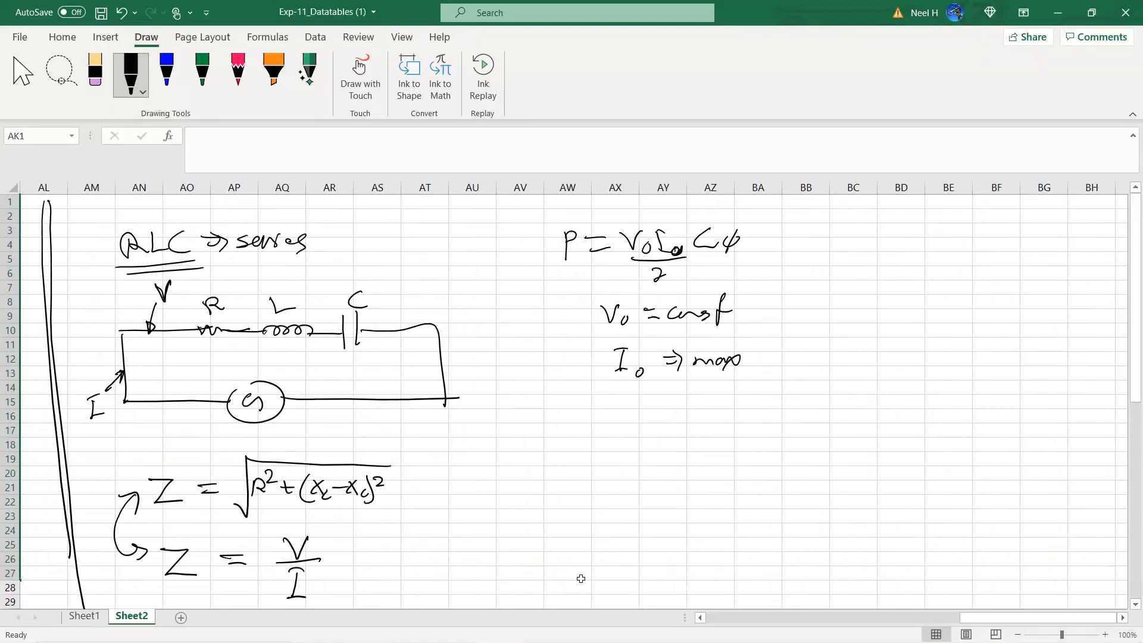
- Draw graph axes below the "I0 ⇒ max" note, labelling the vertical axis I and the horizontal axis f
scroll(581, 578, down, 2)
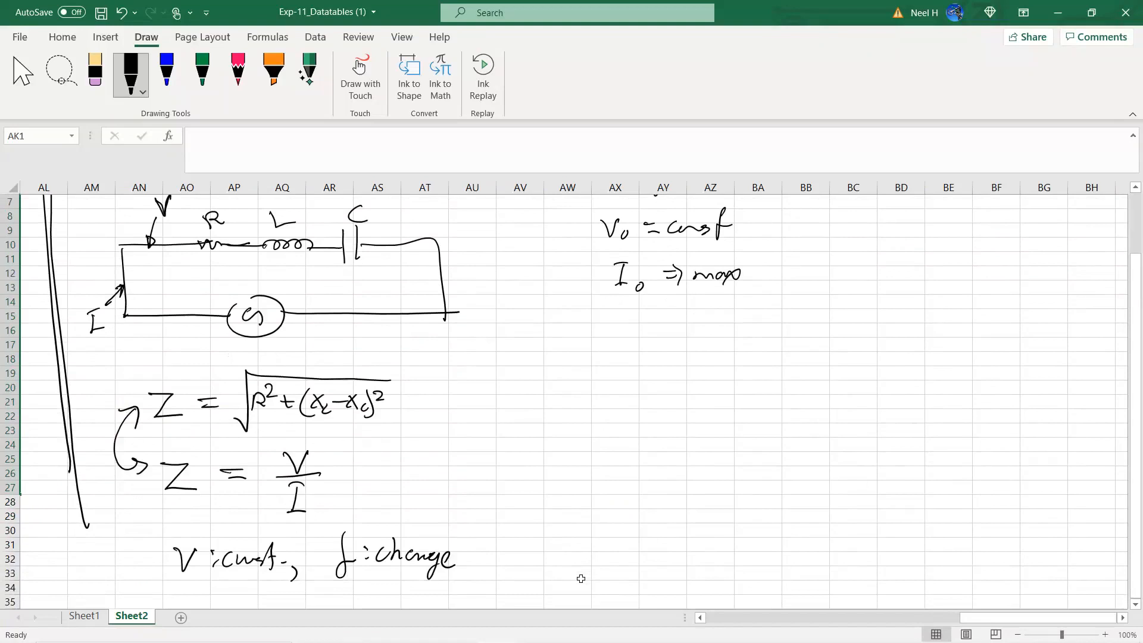
mouse_move(621, 341)
mouse_down()
mouse_move(637, 529)
mouse_move(843, 511)
mouse_up()
drag(829, 507, 836, 522)
mouse_move(617, 352)
mouse_down()
mouse_move(624, 340)
mouse_move(634, 356)
mouse_up()
mouse_move(581, 328)
mouse_down()
mouse_move(586, 353)
mouse_move(599, 351)
mouse_up()
mouse_move(863, 523)
mouse_down()
mouse_move(858, 567)
mouse_move(873, 541)
mouse_up()
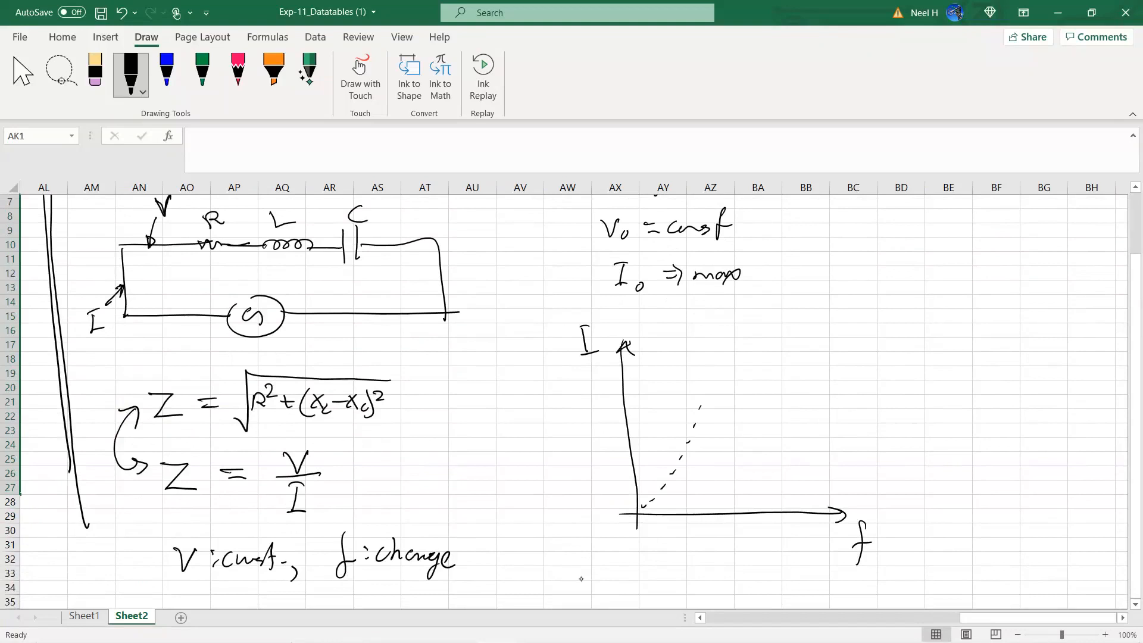
- Sketch the dashed bell-shaped current curve on the I–f axes and a dashed vertical line from its peak to the f axis
drag(774, 448, 777, 458)
drag(780, 465, 782, 468)
drag(790, 477, 802, 491)
drag(804, 494, 813, 505)
drag(728, 417, 734, 454)
- Label the curve's peak current "Imax" and its peak frequency as a boxed "f0" followed by "= ?"
drag(748, 522, 737, 554)
drag(732, 540, 756, 540)
mouse_move(589, 397)
mouse_down()
mouse_move(615, 367)
mouse_move(569, 430)
mouse_move(575, 401)
mouse_up()
mouse_move(583, 427)
mouse_down()
mouse_move(612, 426)
mouse_move(617, 441)
mouse_up()
mouse_move(728, 523)
mouse_down()
mouse_move(726, 563)
mouse_move(775, 539)
mouse_move(776, 567)
mouse_up()
mouse_move(721, 565)
mouse_down()
mouse_move(781, 565)
mouse_move(800, 537)
mouse_up()
mouse_move(803, 528)
mouse_down()
mouse_move(815, 531)
mouse_move(810, 543)
mouse_up()
drag(808, 551, 806, 554)
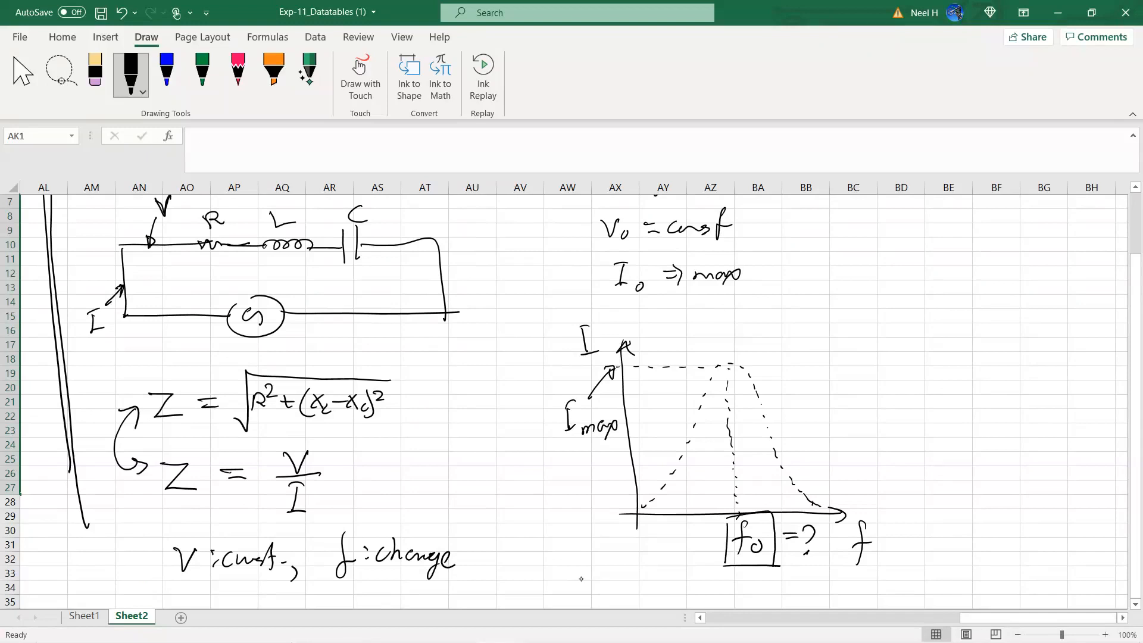
- Handwrite the resonance frequency formula "f0 = 1/(2π√LC)" in the empty area beside the graph
mouse_move(909, 303)
mouse_down()
mouse_move(892, 357)
mouse_move(911, 341)
mouse_up()
drag(914, 350, 943, 321)
drag(929, 331, 946, 330)
drag(982, 284, 983, 306)
drag(951, 315, 1025, 310)
mouse_move(961, 339)
mouse_down()
mouse_move(975, 352)
mouse_move(989, 335)
mouse_up()
drag(982, 342, 983, 353)
drag(1005, 333, 1016, 347)
mouse_move(1026, 337)
mouse_down()
mouse_move(1026, 349)
mouse_move(1033, 324)
mouse_up()
- Circle the resonance frequency formula and link it to the "f0 = ?" label with a curved double-headed arrow
mouse_move(1013, 267)
mouse_down()
mouse_move(1054, 321)
mouse_move(882, 238)
mouse_up()
mouse_move(927, 379)
mouse_down()
mouse_move(841, 577)
mouse_move(821, 575)
mouse_up()
mouse_move(925, 391)
mouse_down()
mouse_move(935, 381)
mouse_move(928, 393)
mouse_up()
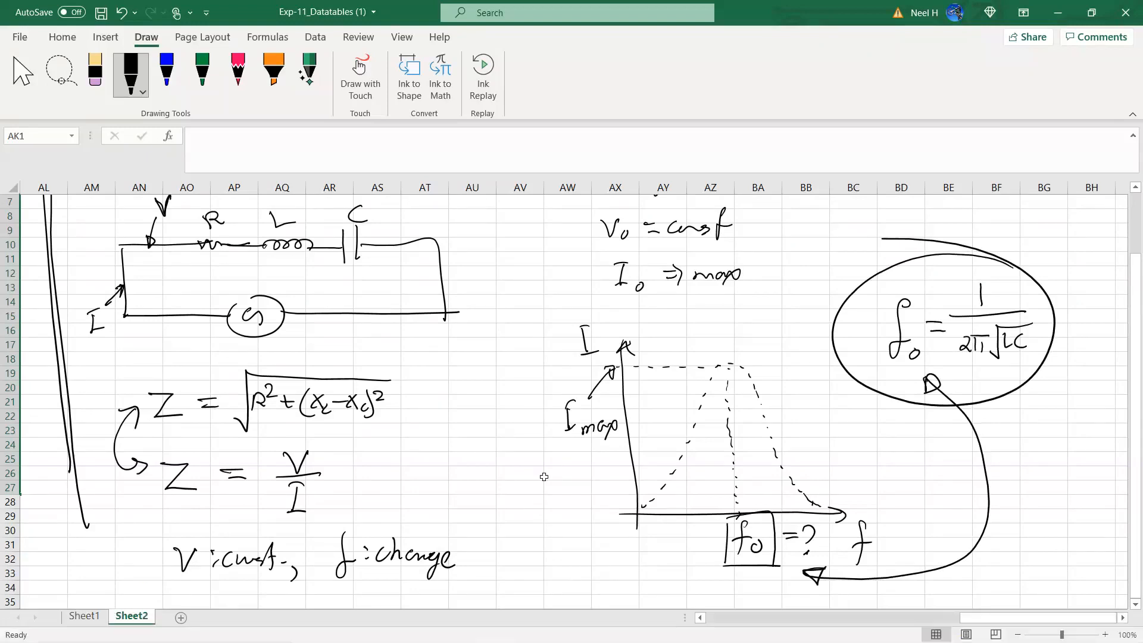
- Review the handwritten RC, RL and series RLC notes across the worksheet
scroll(544, 477, left, 15)
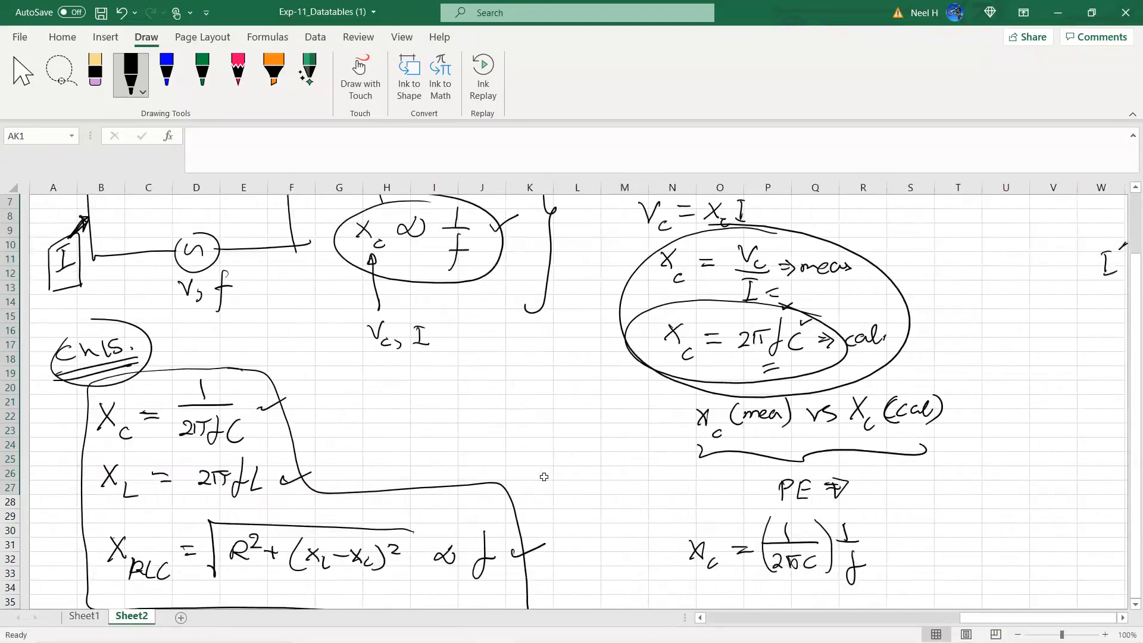
scroll(543, 476, right, 1)
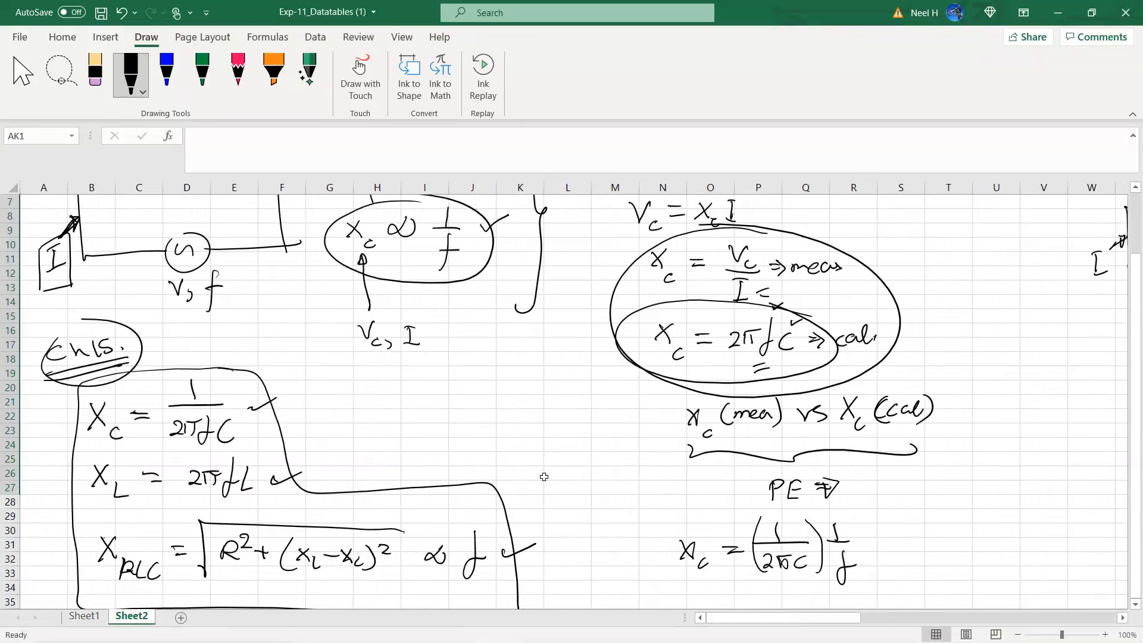
scroll(544, 477, up, 2)
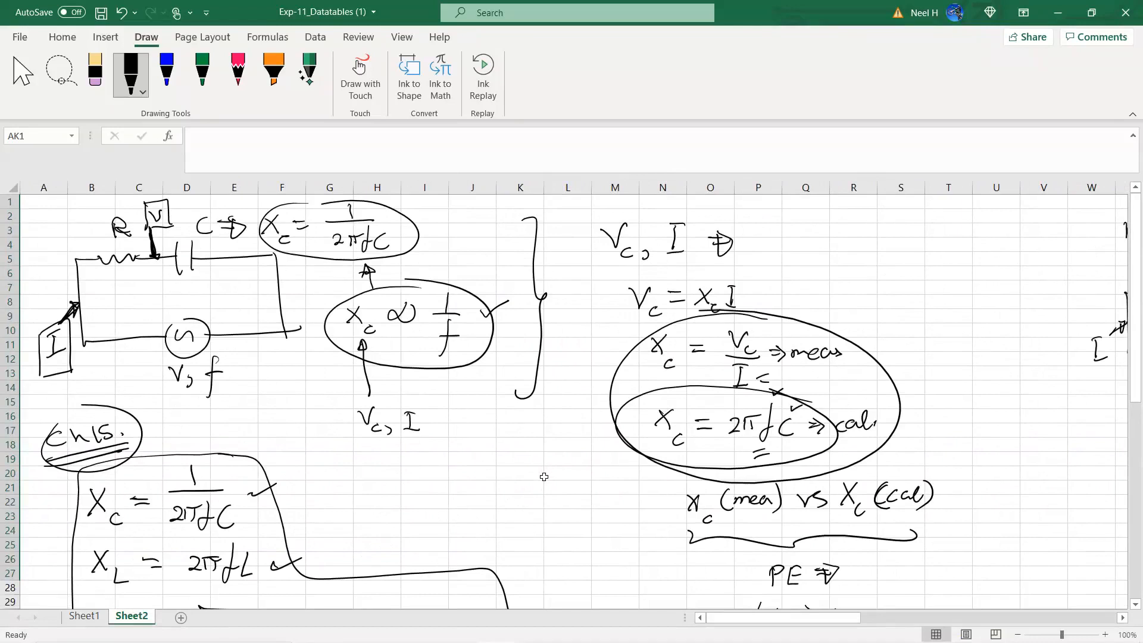
scroll(544, 476, right, 6)
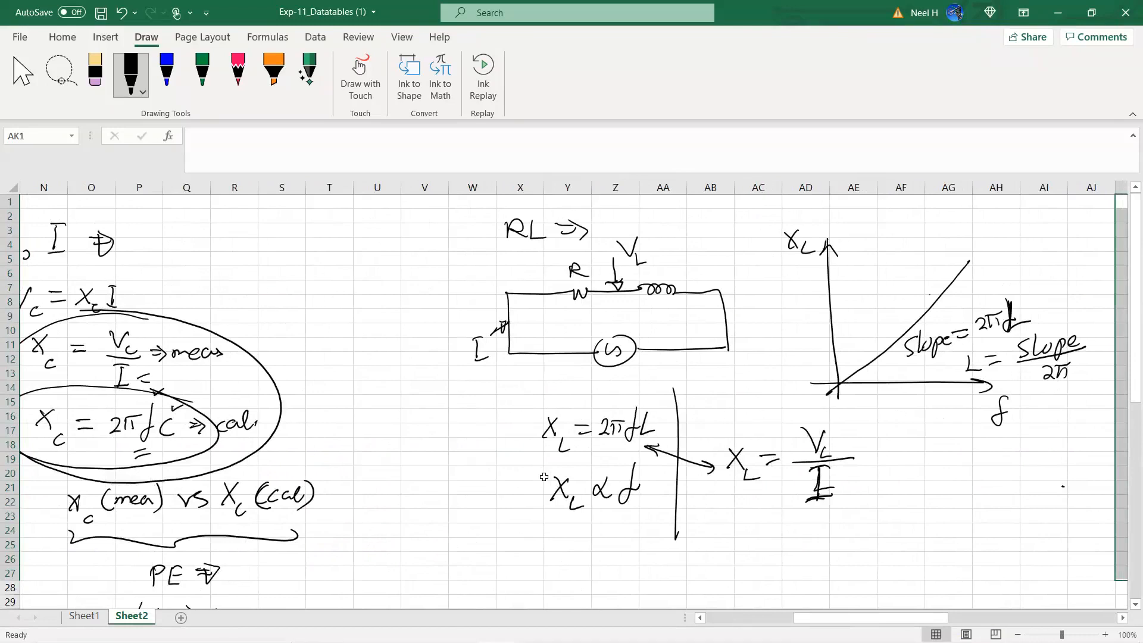
scroll(543, 476, right, 8)
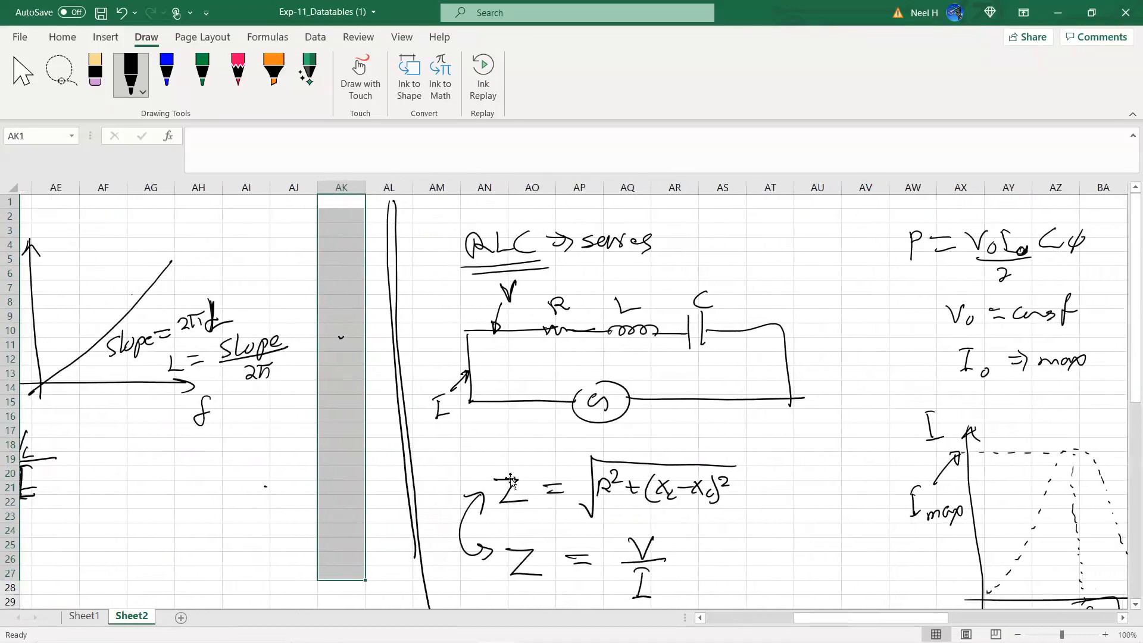
click(368, 480)
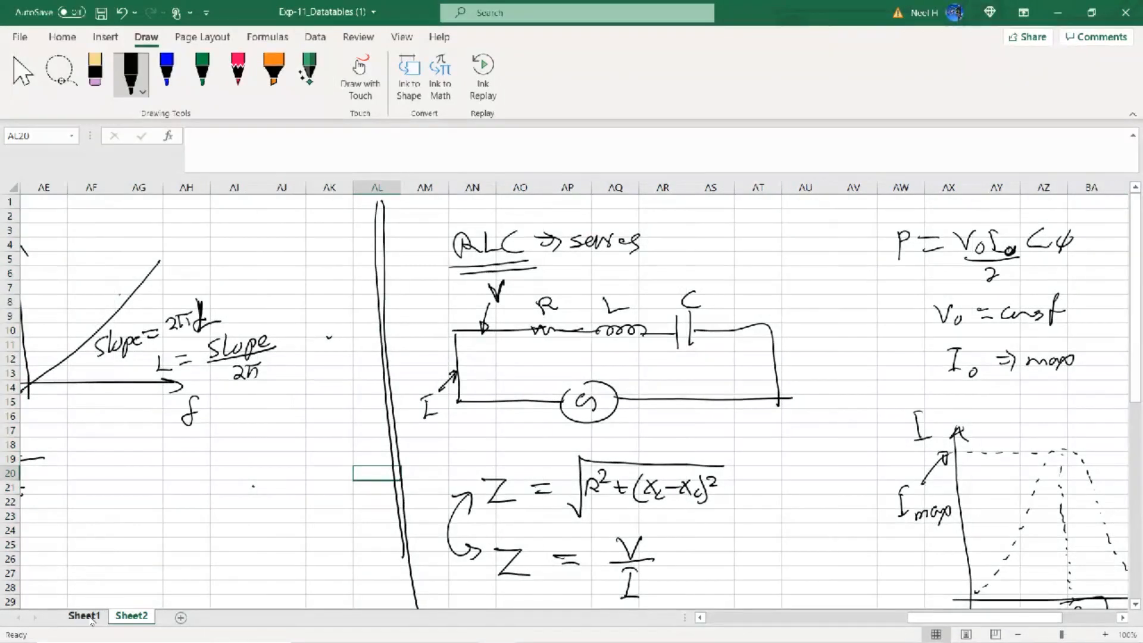
- Switch to Sheet1 and fit the restored workbook window to full height beside the experiment handout in the browser
click(84, 616)
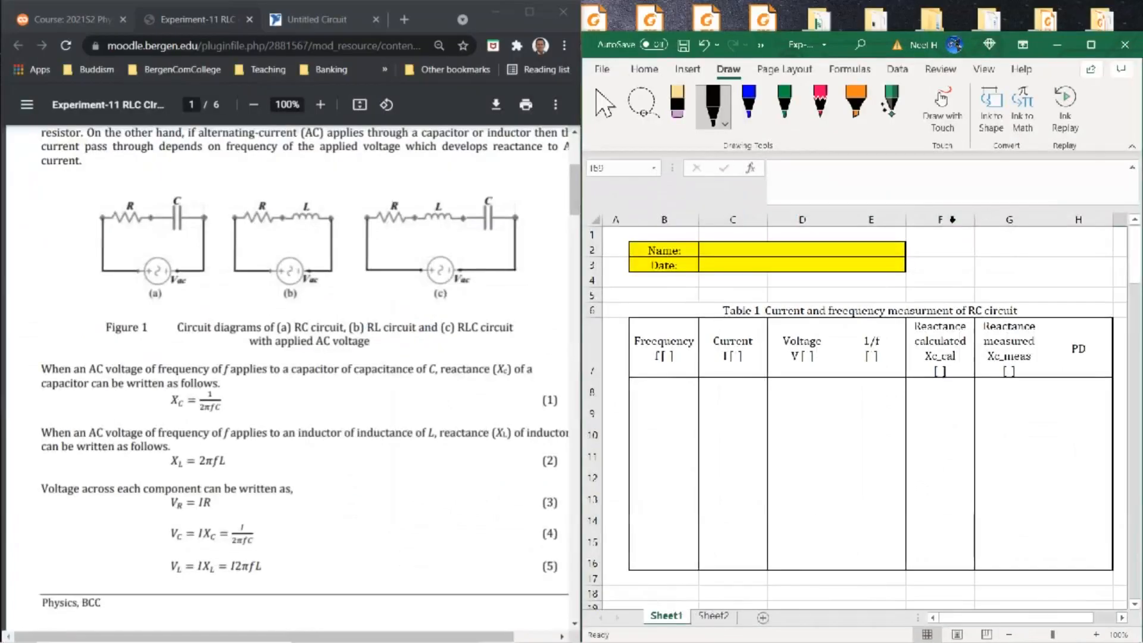
click(1091, 12)
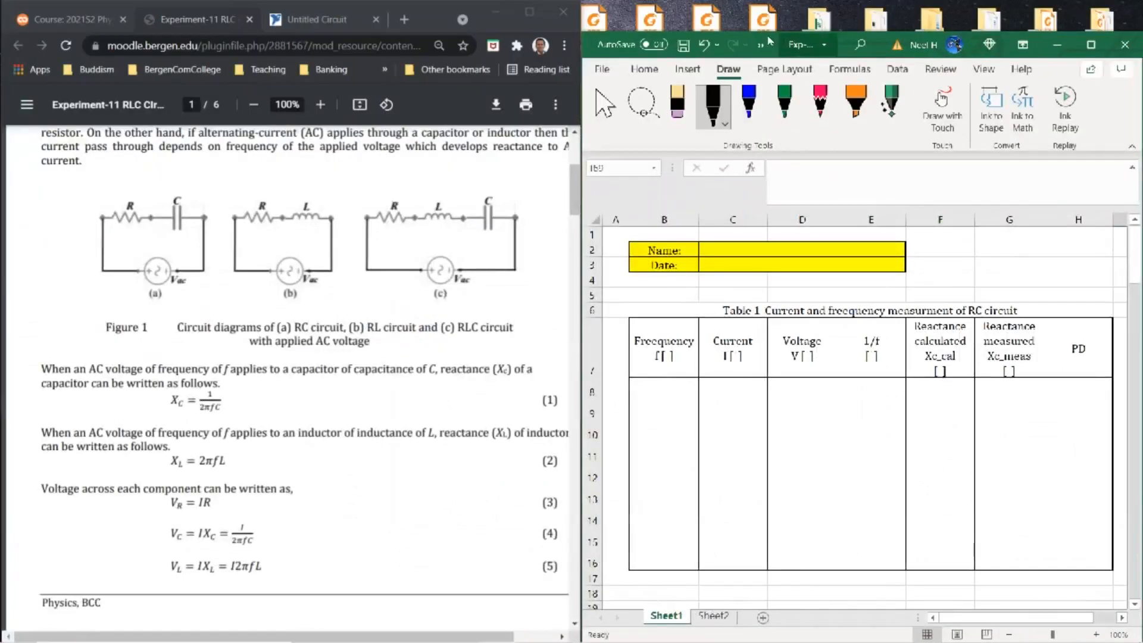
double_click(751, 32)
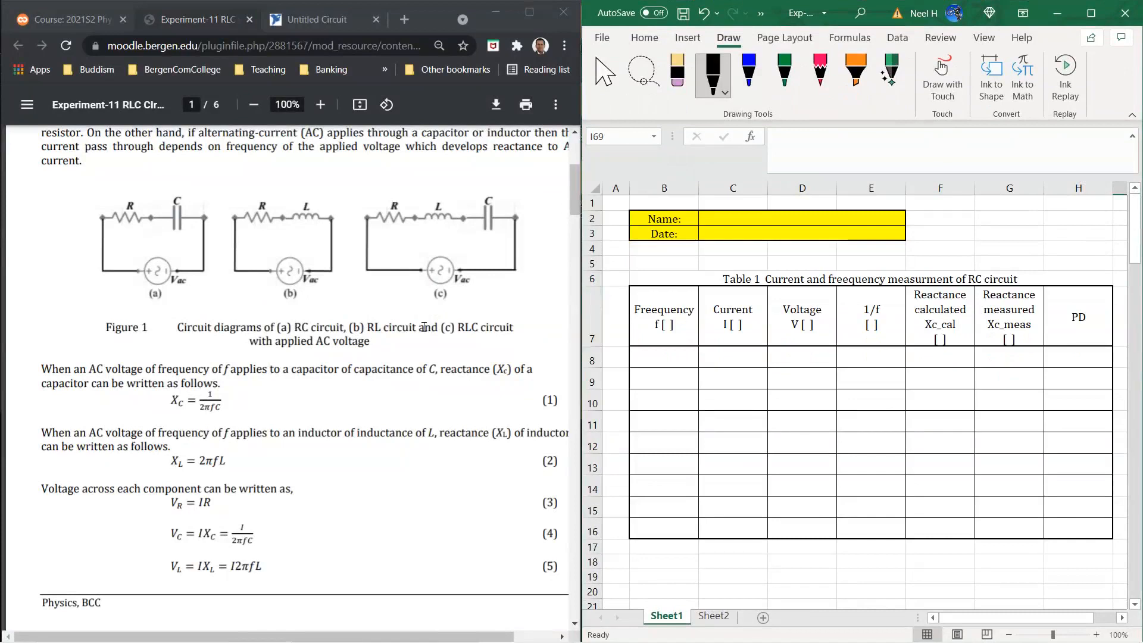
- Read through the Experiment 11 handout from the objective and theory equations to the apparatus and procedure section
scroll(424, 327, up, 5)
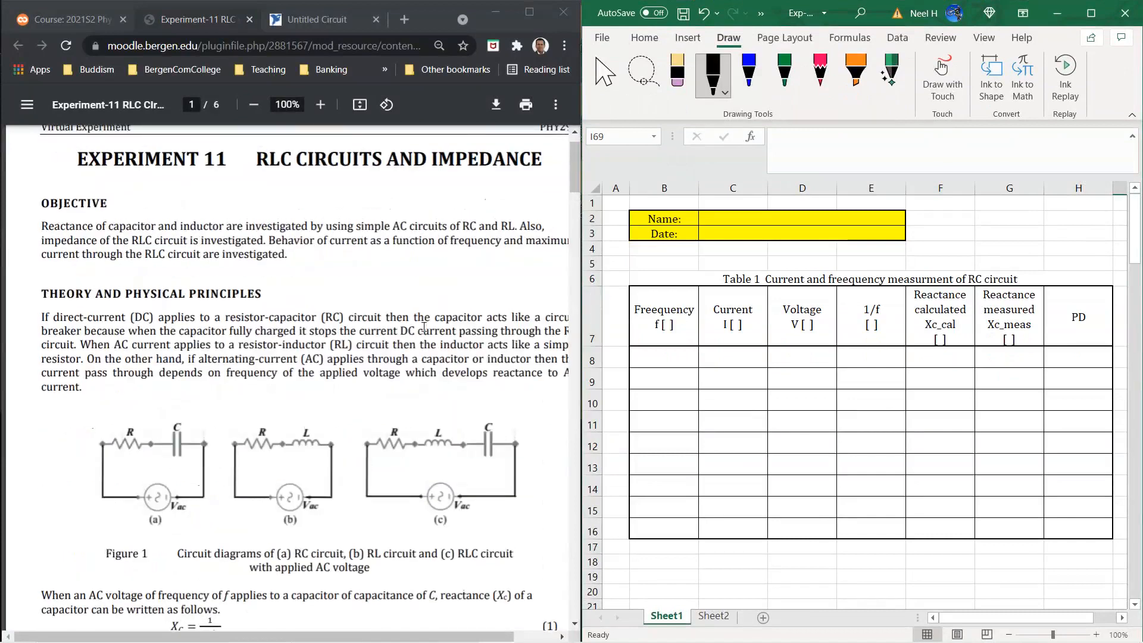
scroll(424, 327, down, 3)
scroll(424, 327, down, 6)
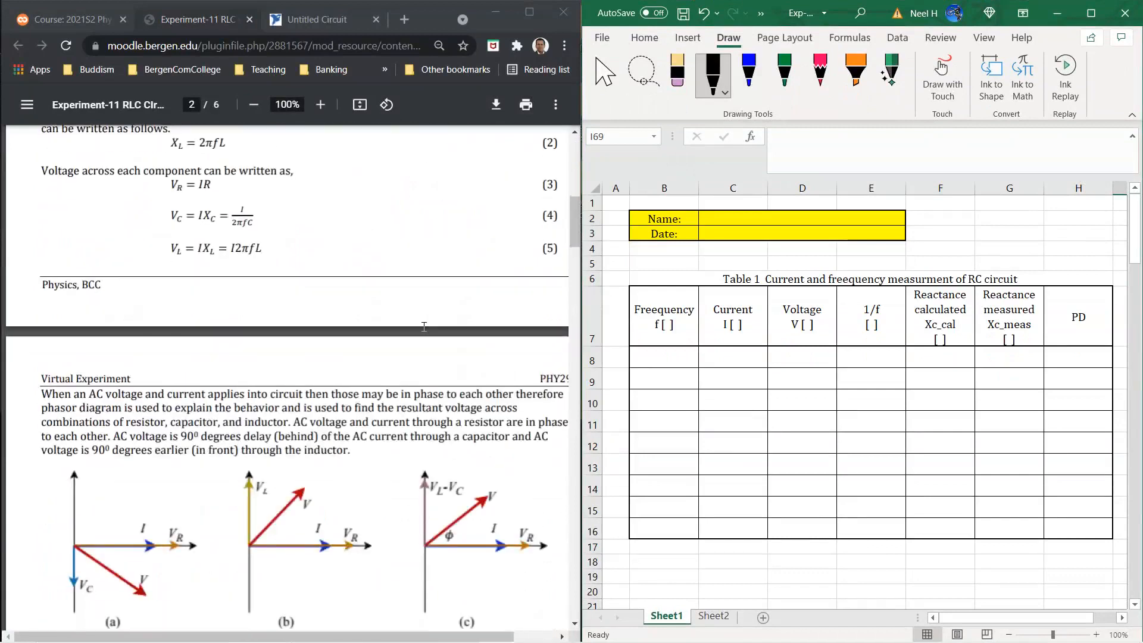
scroll(424, 327, down, 6)
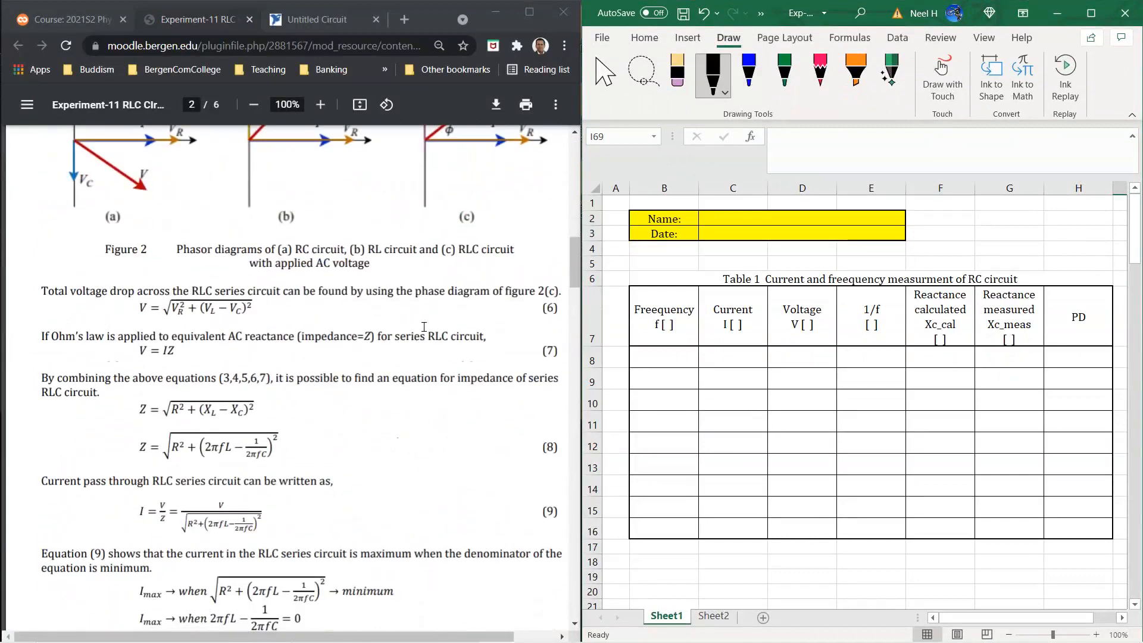
scroll(424, 327, down, 3)
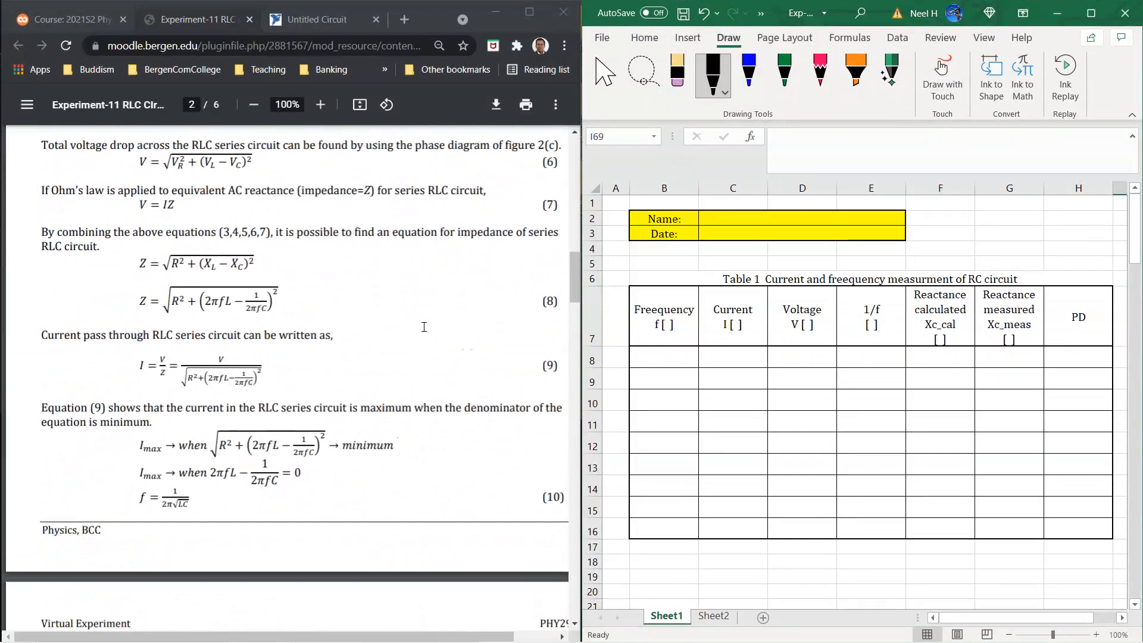
scroll(424, 327, down, 10)
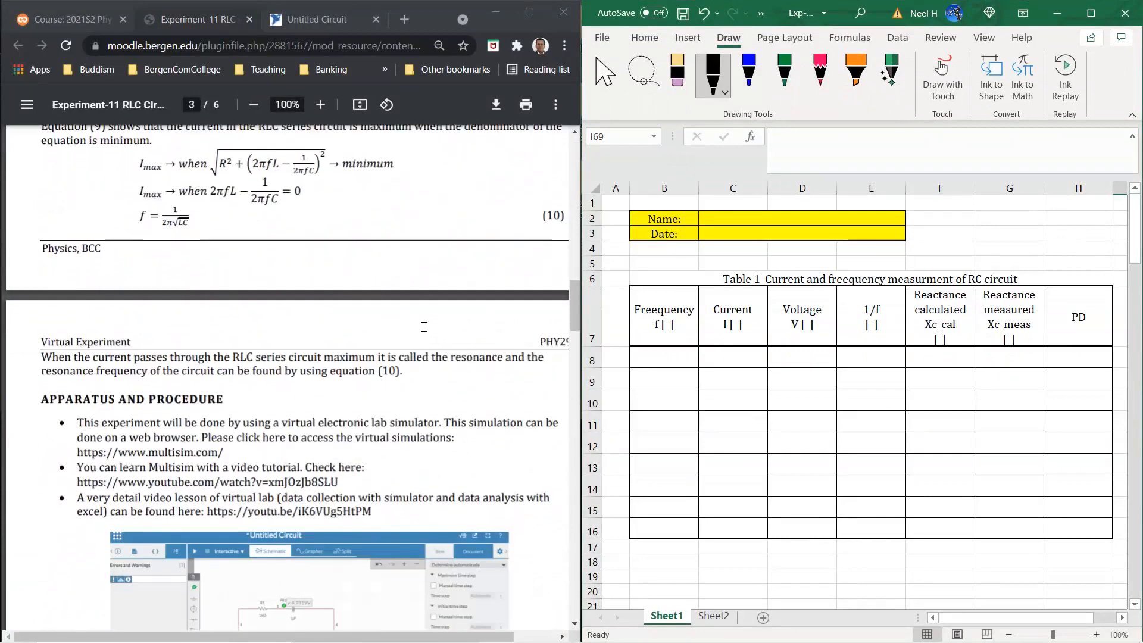
scroll(424, 327, up, 2)
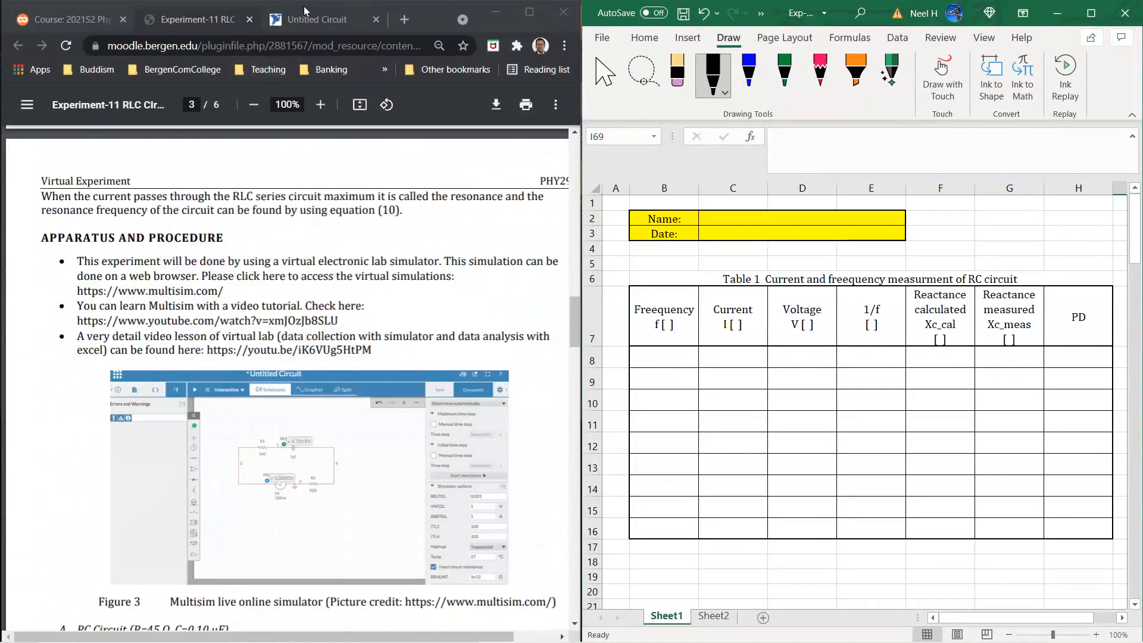
- Switch to the blank Multisim circuit and look over the Sheet1 data tables beside it
click(312, 19)
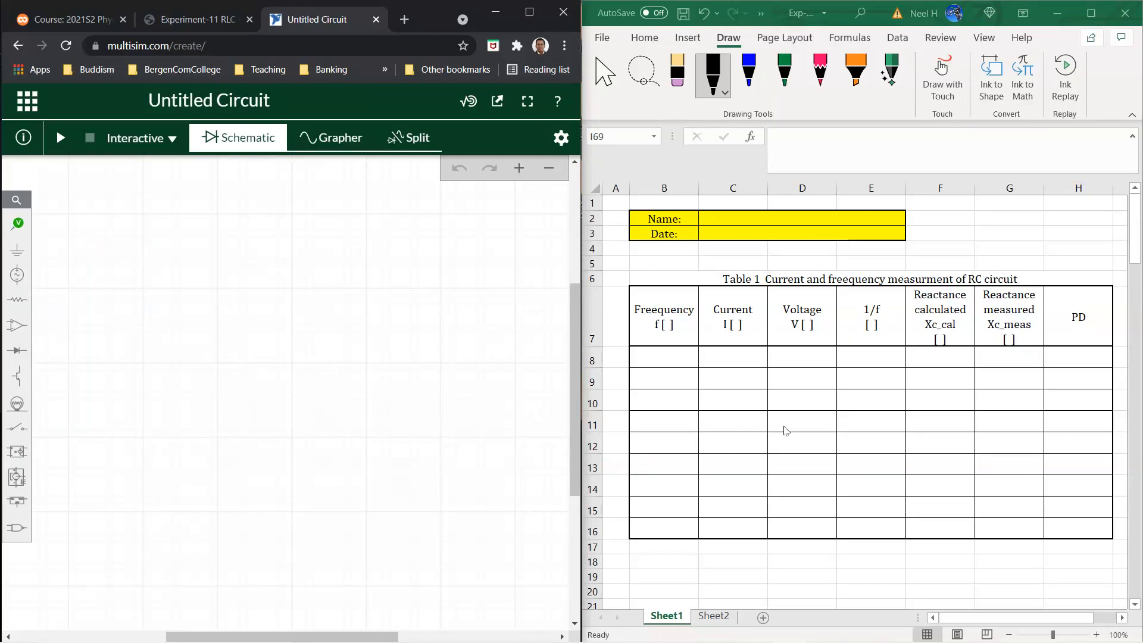
scroll(785, 430, down, 4)
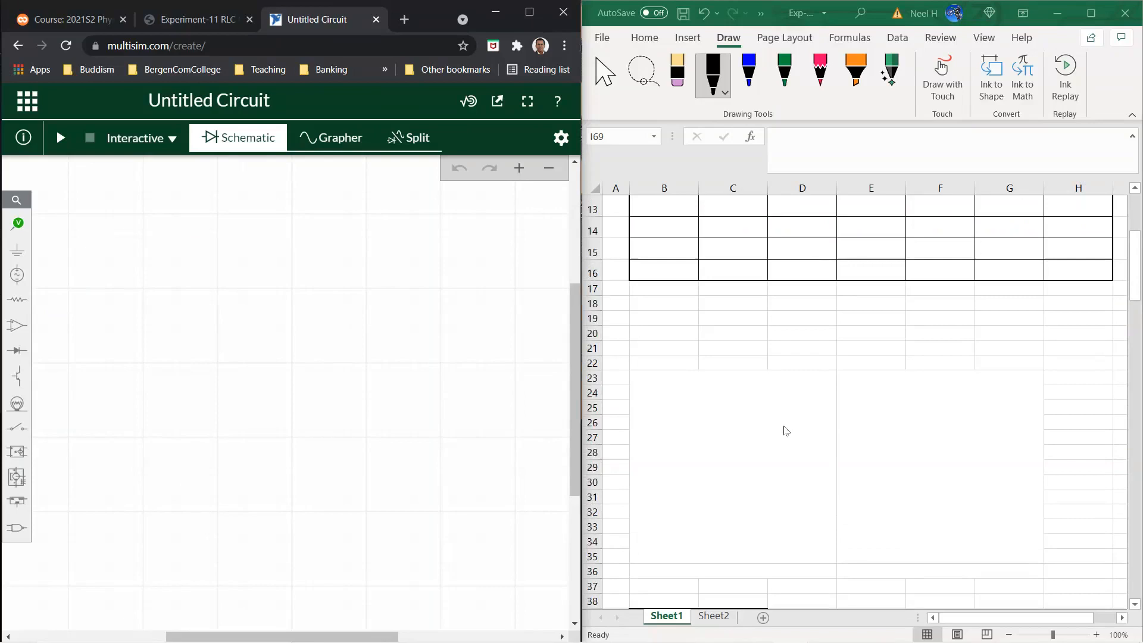
scroll(785, 430, down, 1)
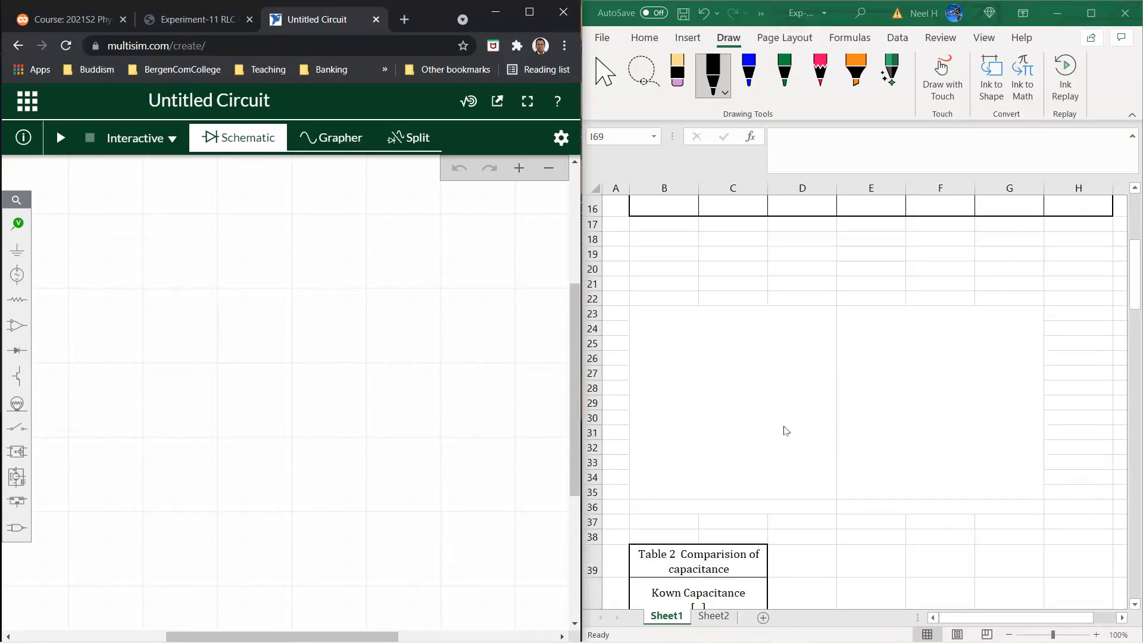
scroll(784, 430, up, 5)
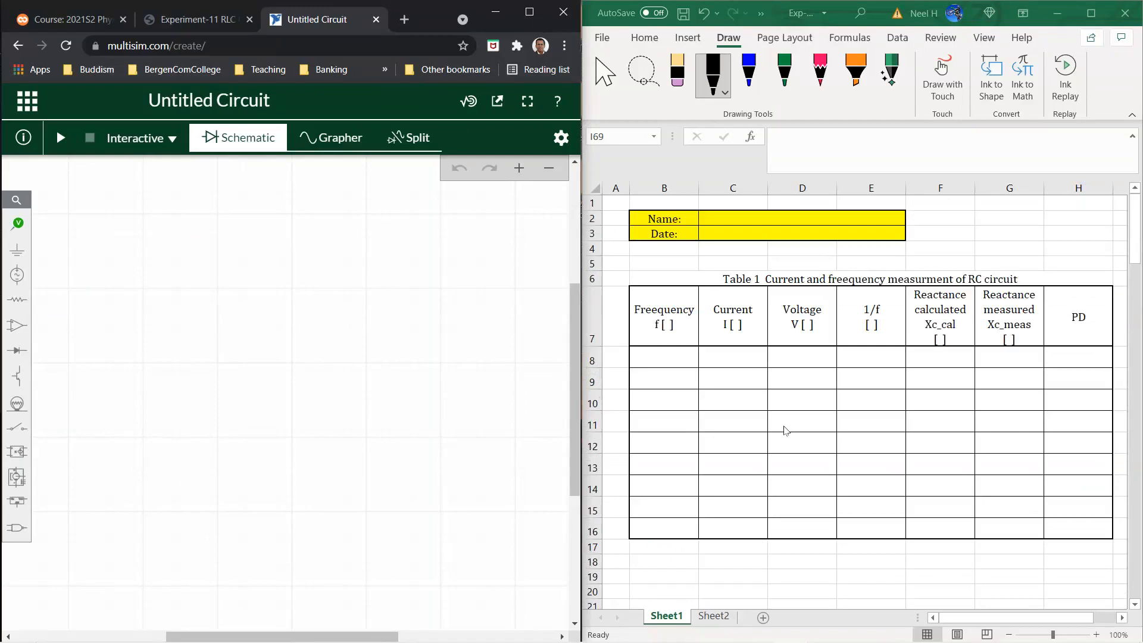
- Place a resistor in the upper part of the schematic
click(24, 307)
click(77, 333)
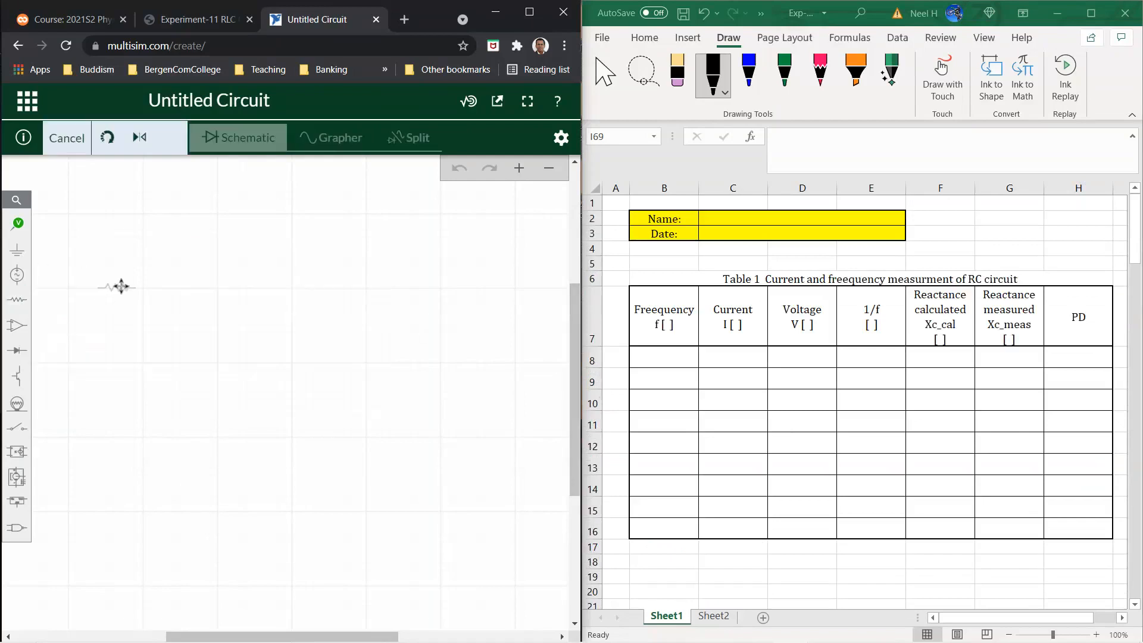
click(132, 265)
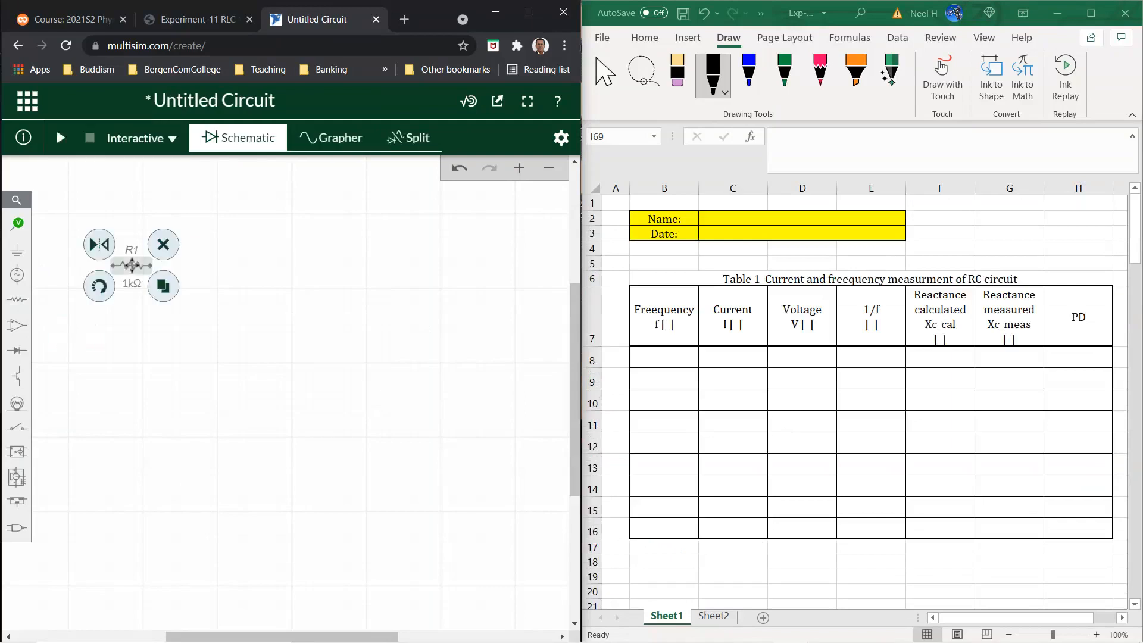
- Place an inductor in line with the resistor and shift it slightly farther away from it
click(19, 303)
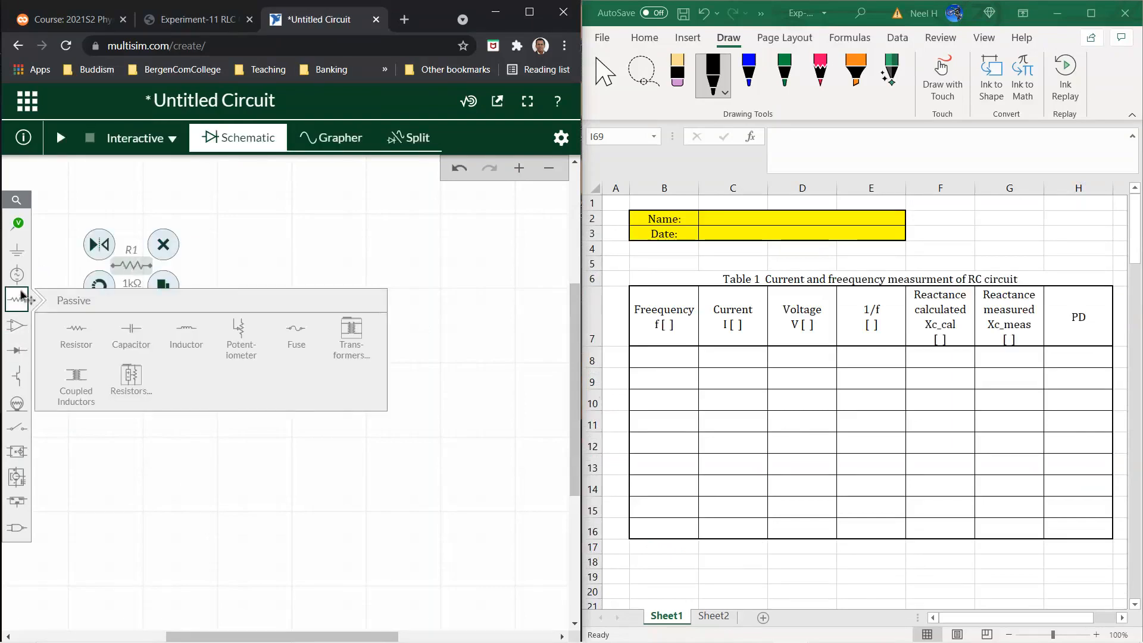
click(186, 338)
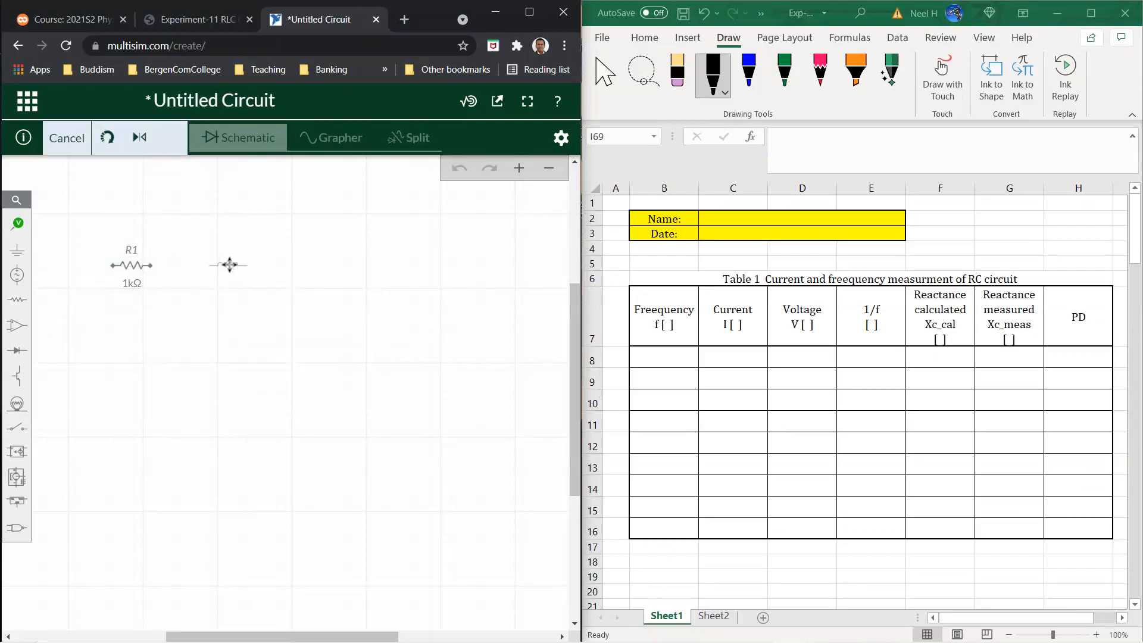
click(229, 264)
click(230, 356)
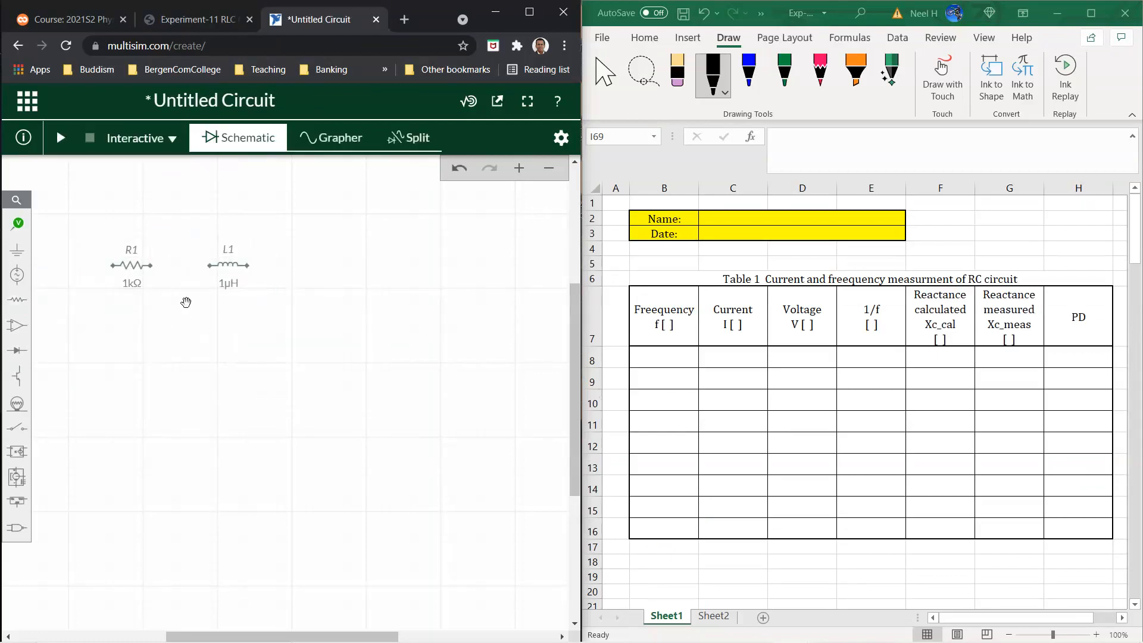
drag(229, 264, 253, 264)
click(237, 375)
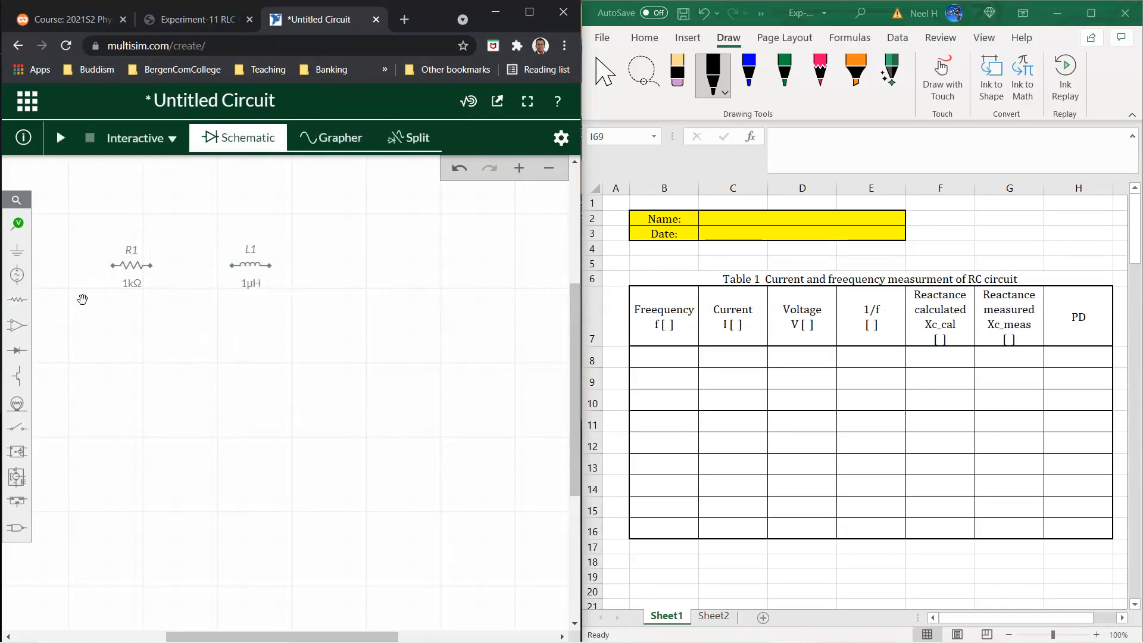
- Place an AC voltage source below the resistor and inductor, rotate it to horizontal and nudge it slightly toward the resistor's side
click(18, 274)
click(143, 322)
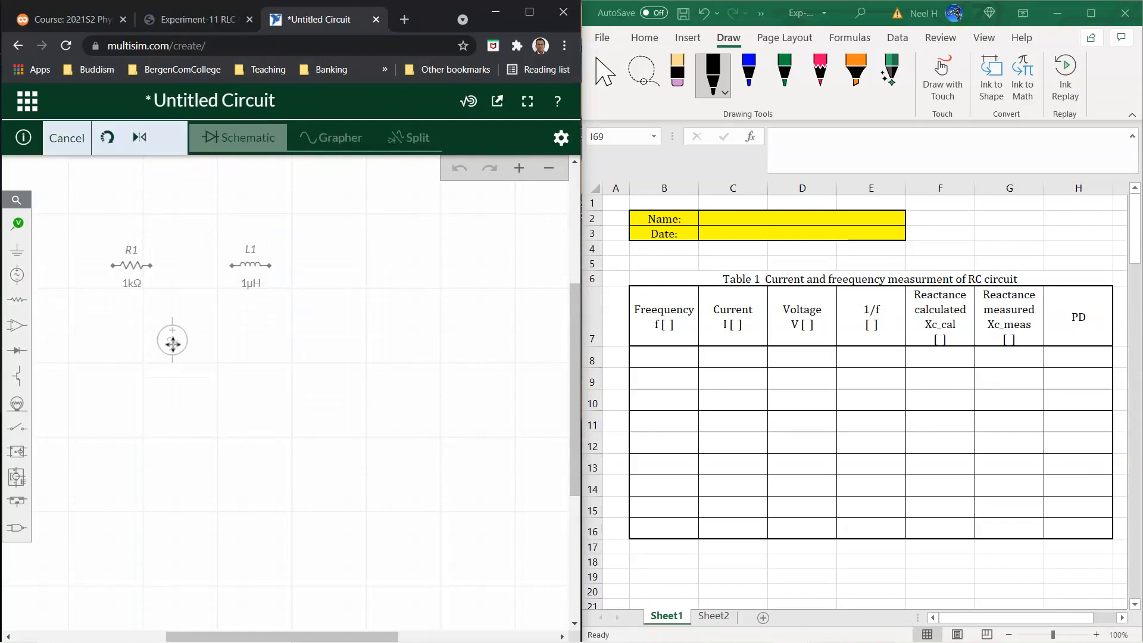
click(173, 344)
click(147, 383)
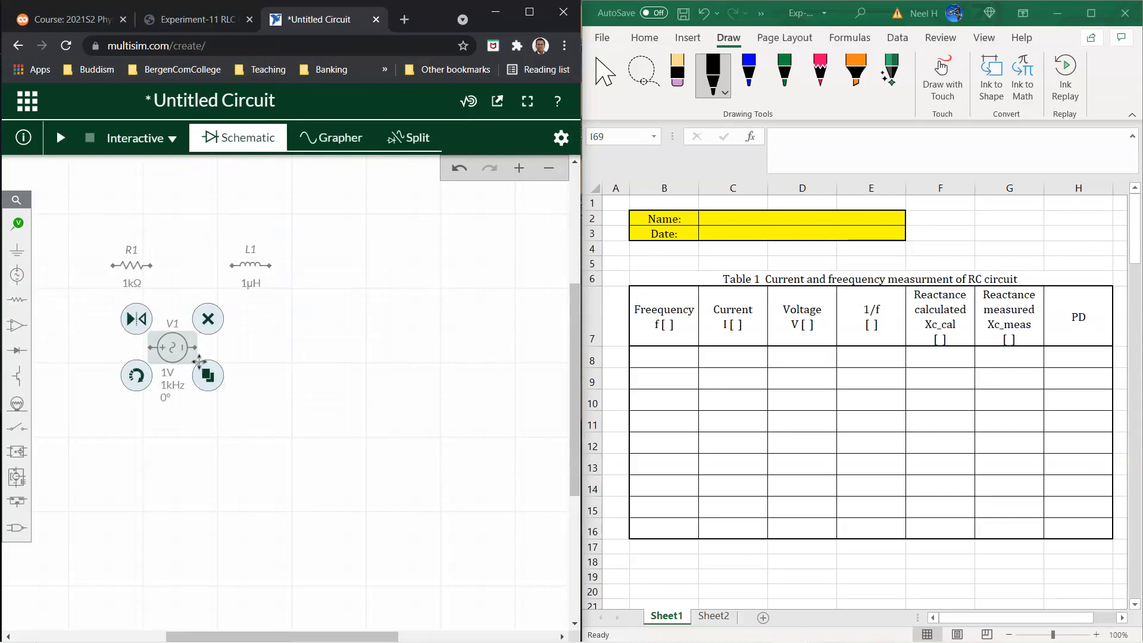
click(165, 350)
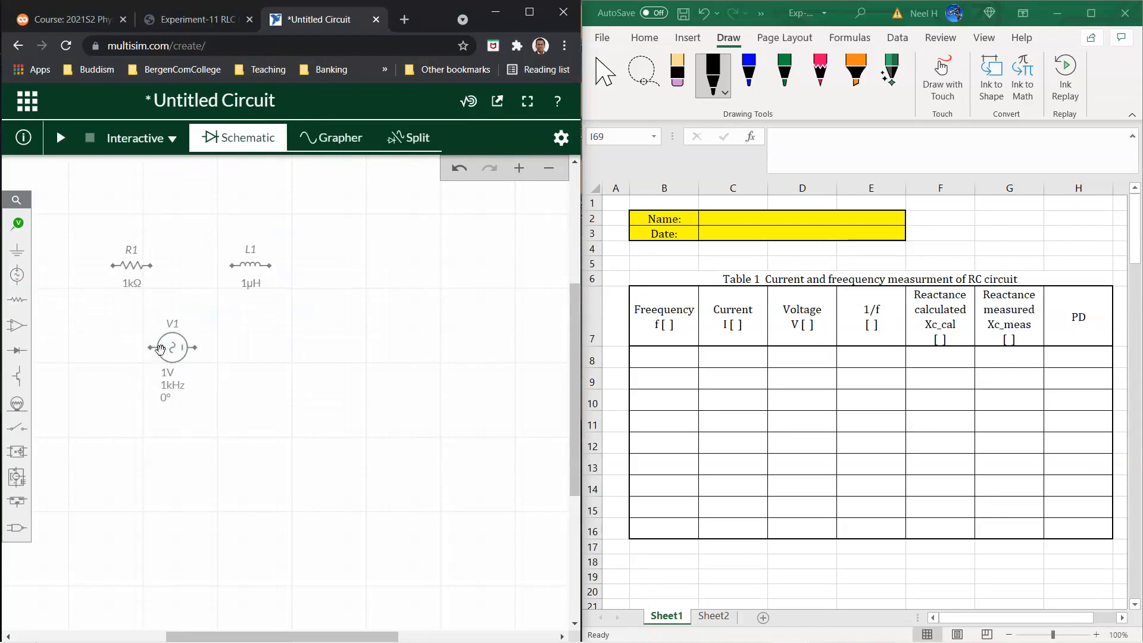
drag(159, 348, 157, 346)
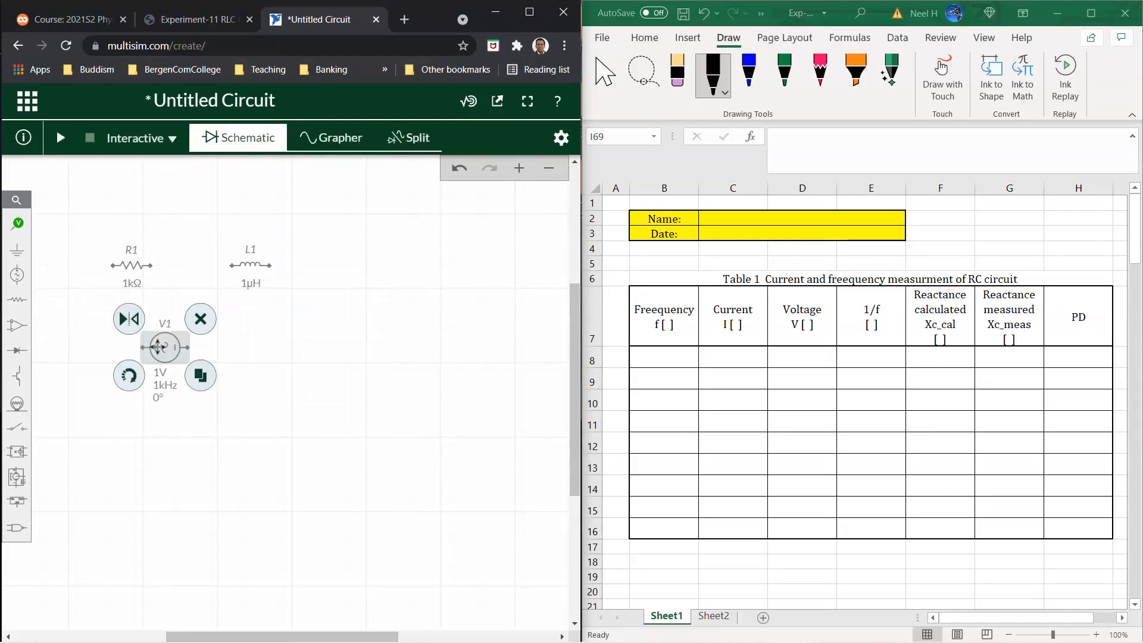
click(170, 446)
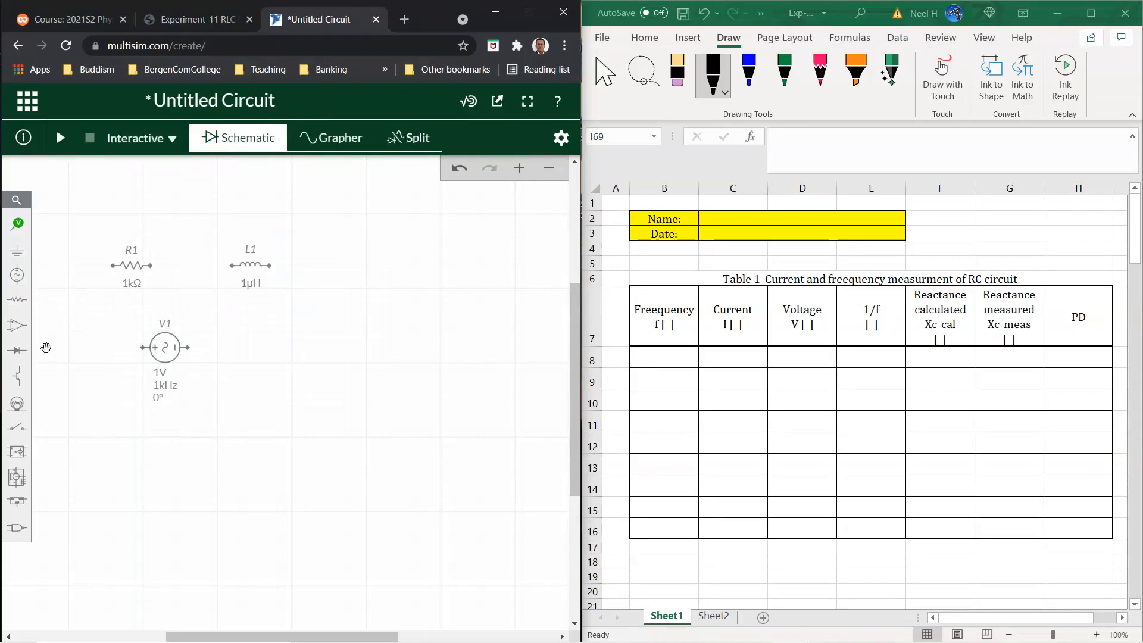
- Place an SPST switch in line with the AC source, and shift both so they sit beneath the resistor and inductor
click(17, 427)
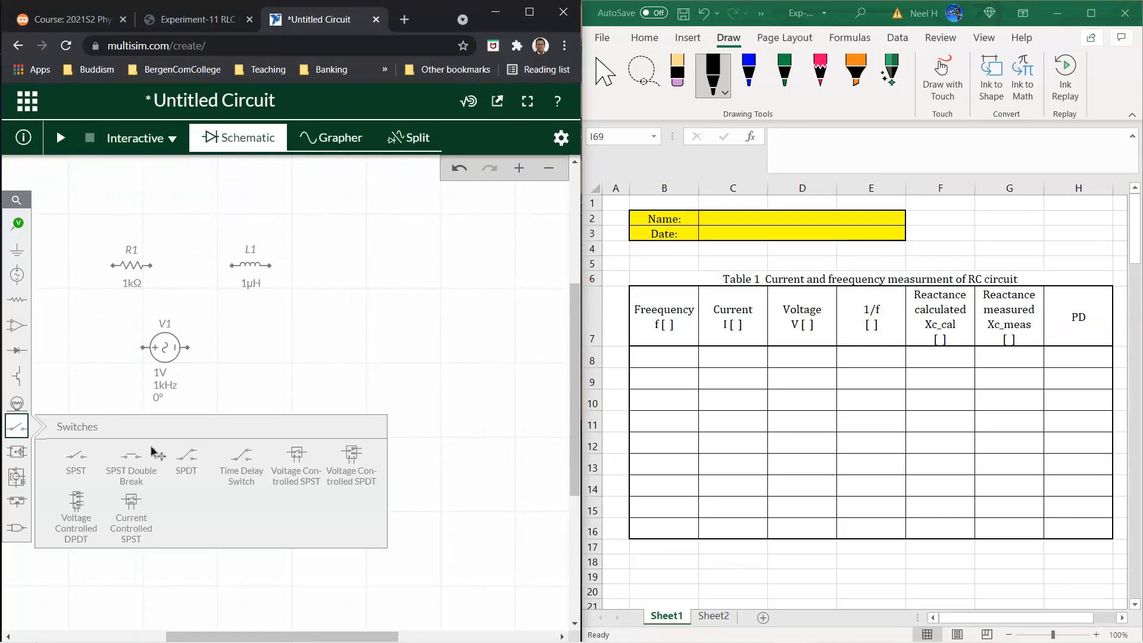
drag(68, 468, 254, 344)
drag(150, 347, 136, 349)
drag(248, 348, 241, 349)
- Place a ground on the switch terminal facing the voltage source
mouse_move(17, 250)
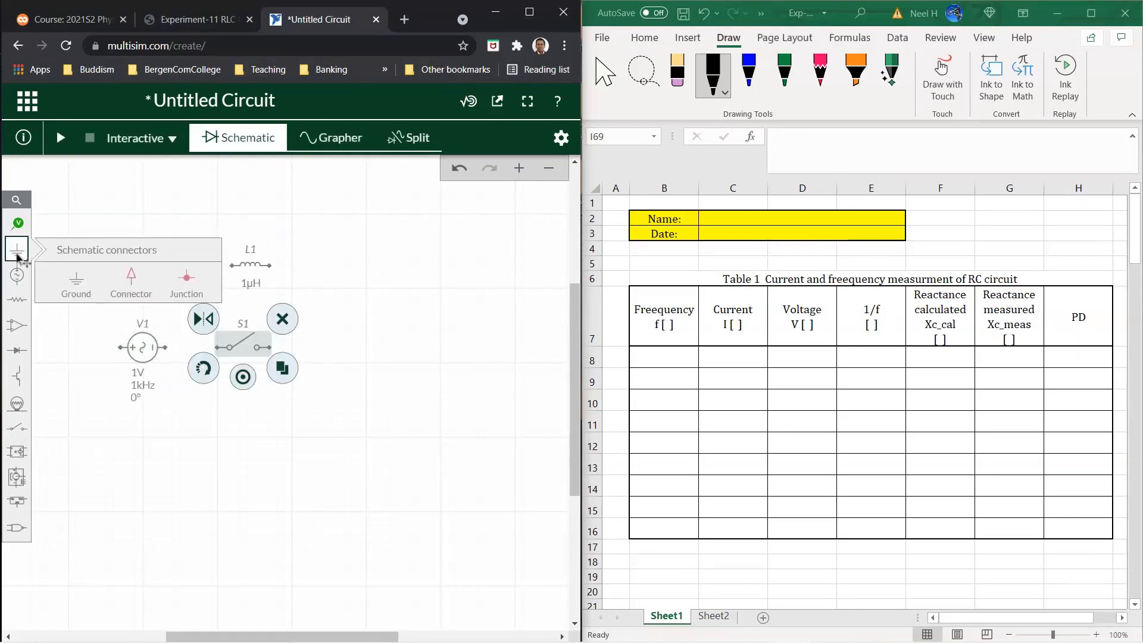
drag(77, 281, 215, 352)
click(269, 454)
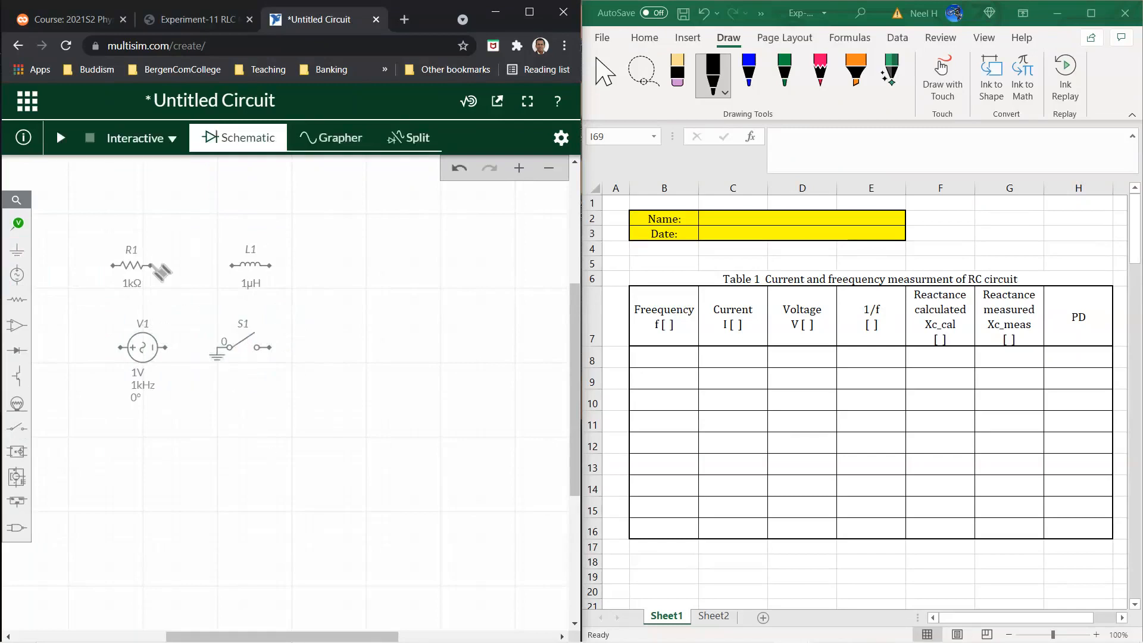
- Wire the resistor, inductor, switch, ground and AC source into one closed series loop
mouse_move(160, 271)
mouse_down()
mouse_move(280, 268)
mouse_move(296, 280)
mouse_move(304, 357)
mouse_move(271, 348)
mouse_up()
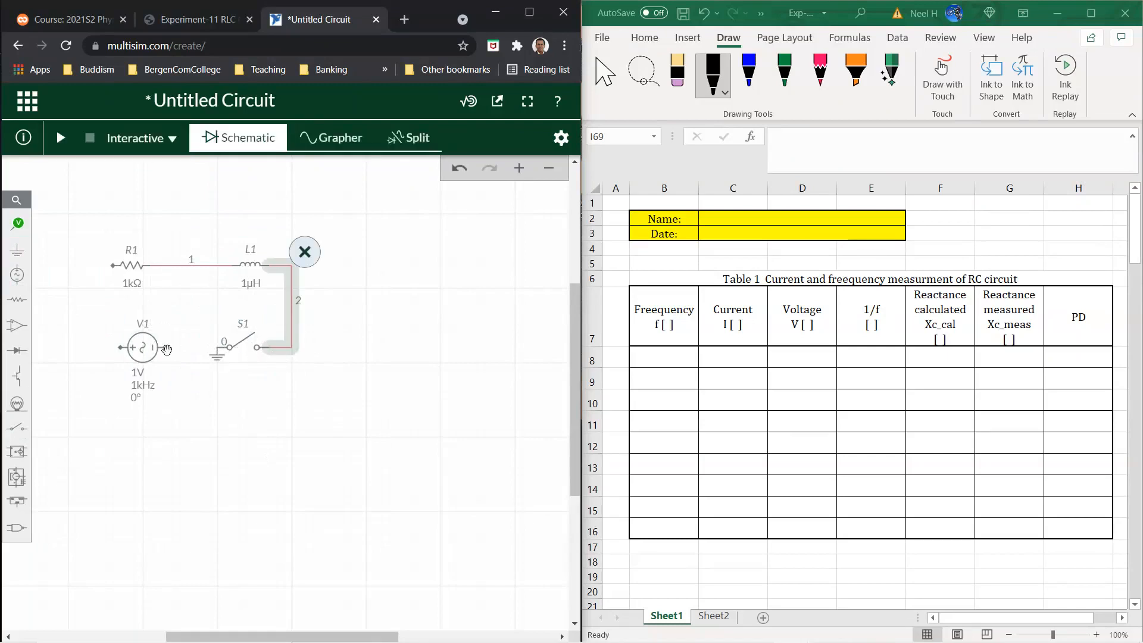
drag(166, 348, 229, 348)
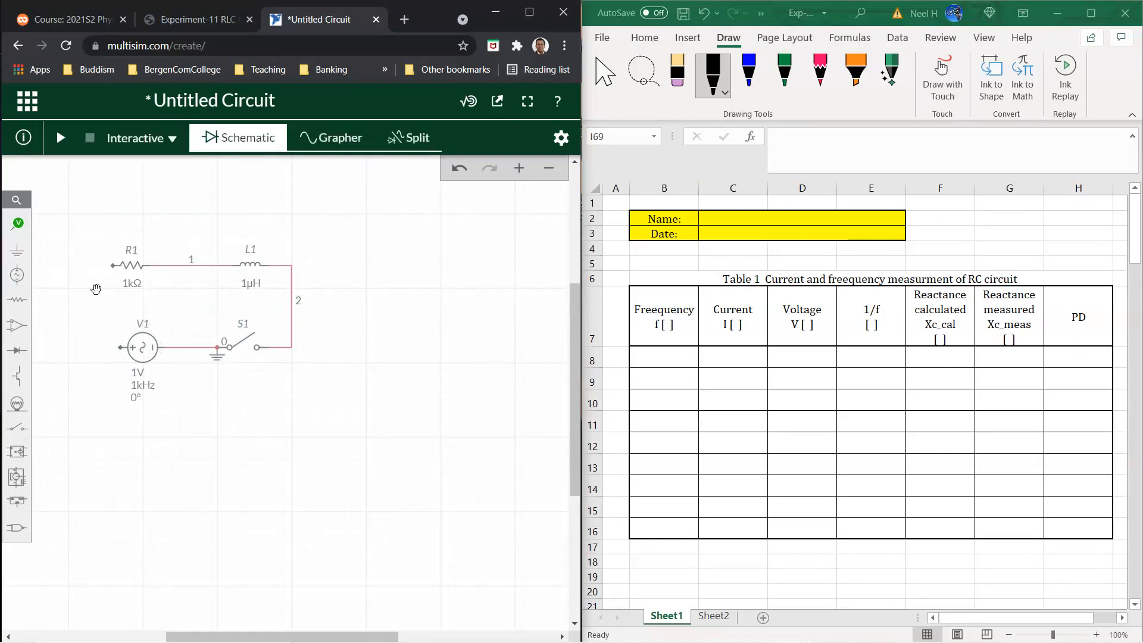
drag(113, 266, 122, 348)
- Check the RC circuit section of the experiment handout, and bring up the maximized workbook's resonance graph and f0 formula on Sheet2
click(199, 20)
scroll(266, 286, down, 7)
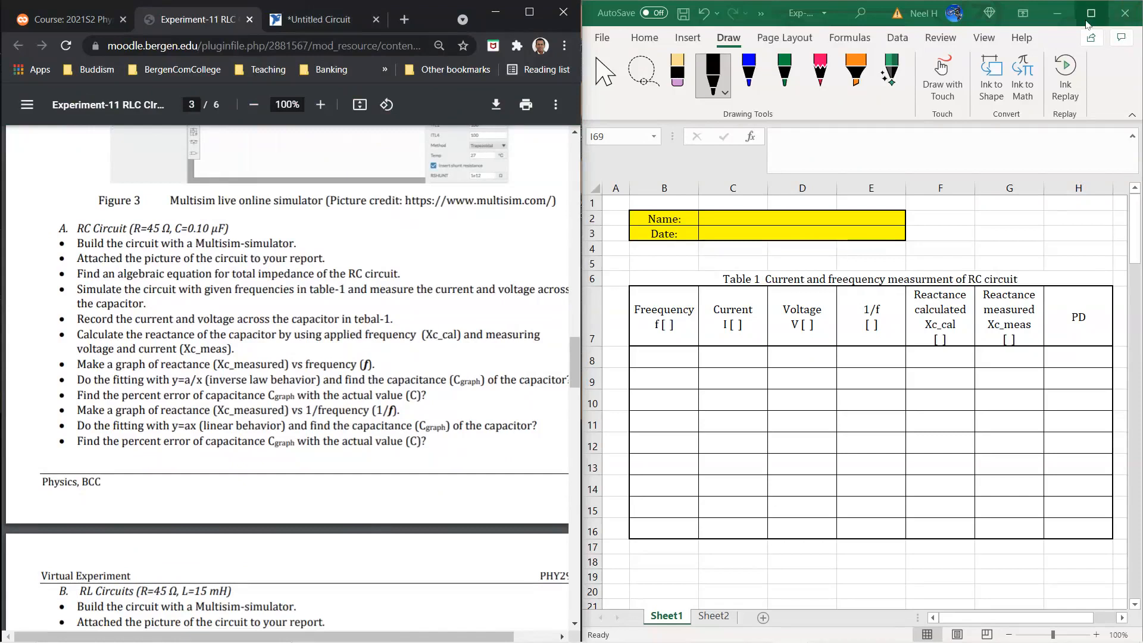
click(1090, 18)
scroll(755, 375, down, 1)
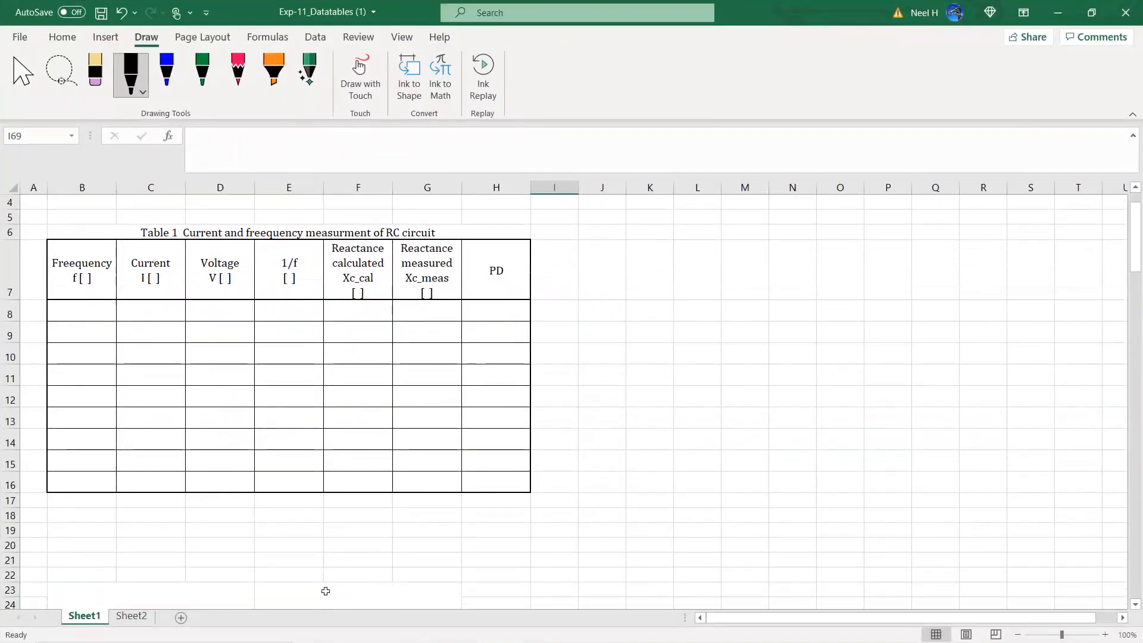
click(127, 618)
scroll(491, 567, right, 5)
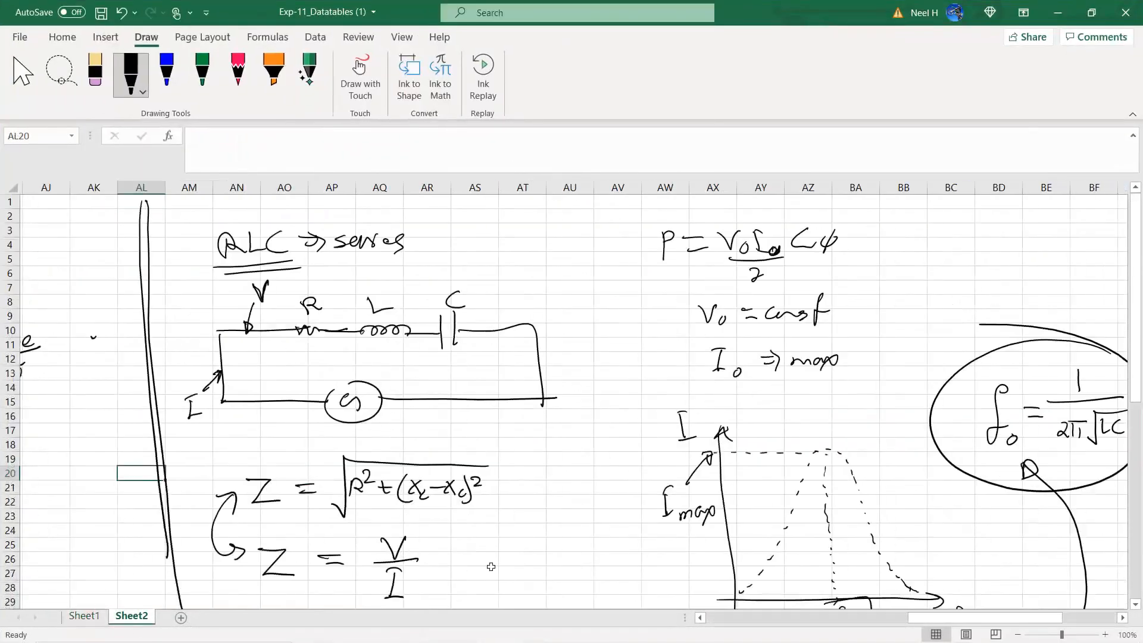
scroll(491, 567, down, 4)
scroll(491, 566, left, 1)
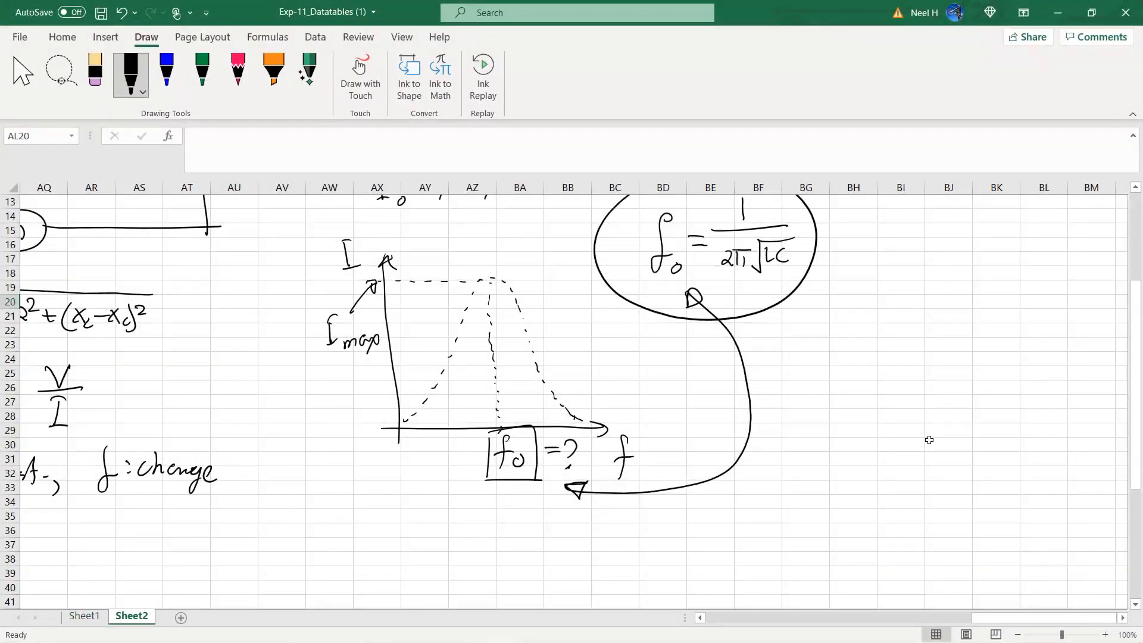
- Trace the resonance curve in orange ink, with ticks on the frequency axis and arrows from f0 and Imax to the peak
click(274, 71)
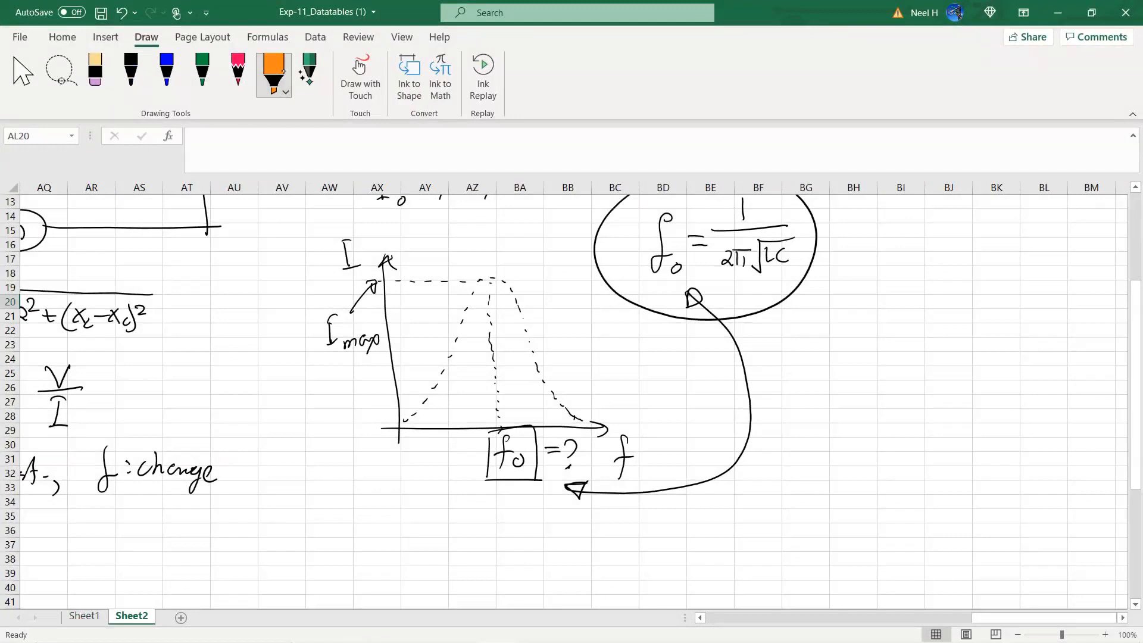
mouse_move(396, 420)
mouse_down()
mouse_move(442, 364)
mouse_move(479, 280)
mouse_move(521, 326)
mouse_move(563, 409)
mouse_move(592, 425)
mouse_move(561, 438)
mouse_up()
drag(431, 416, 431, 445)
drag(490, 281, 510, 423)
drag(483, 299, 498, 298)
mouse_move(387, 279)
mouse_down()
mouse_move(465, 269)
mouse_move(458, 290)
mouse_up()
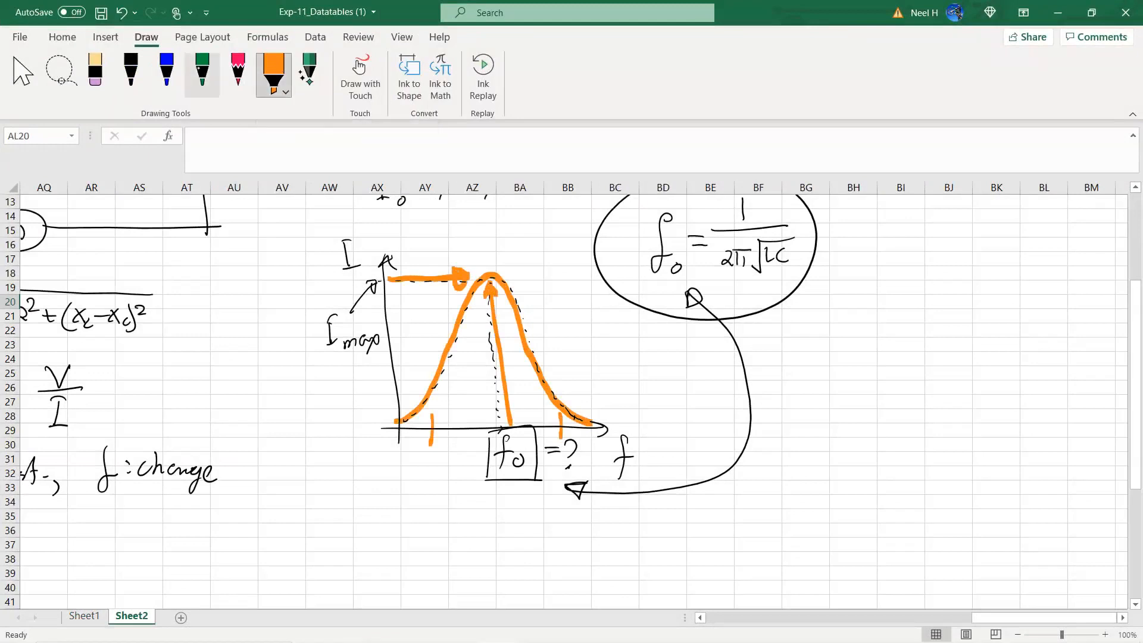
- Circle the low-frequency and high-frequency tails of the resonance curve in blue ink
click(167, 75)
mouse_move(567, 343)
mouse_down()
mouse_move(531, 391)
mouse_move(687, 373)
mouse_move(577, 344)
mouse_up()
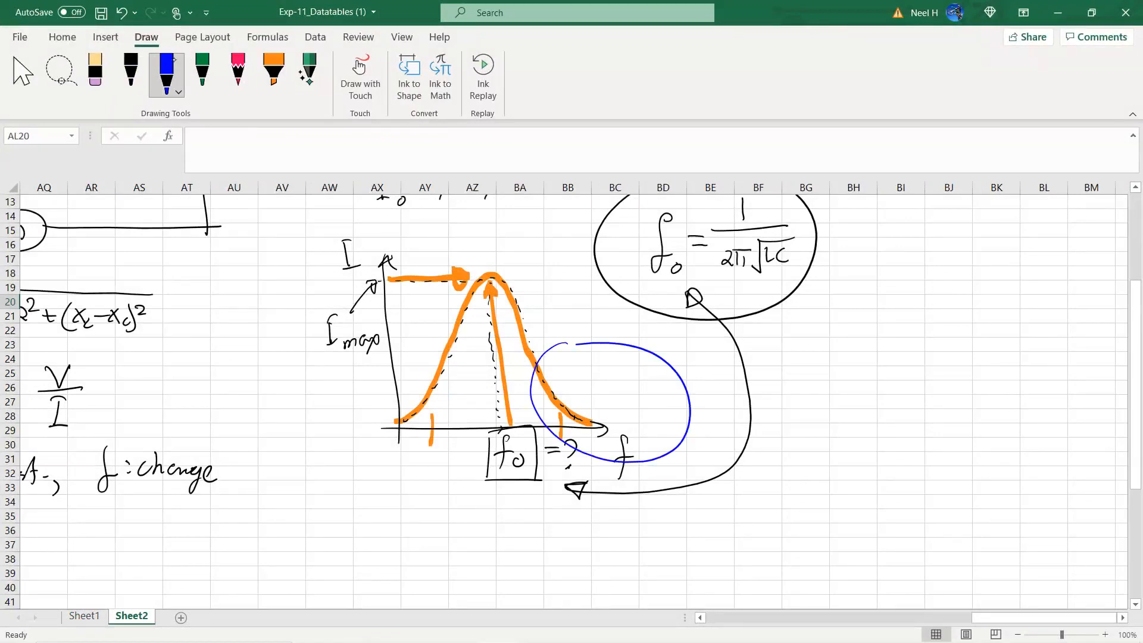
mouse_move(446, 345)
mouse_down()
mouse_move(458, 453)
mouse_move(415, 354)
mouse_up()
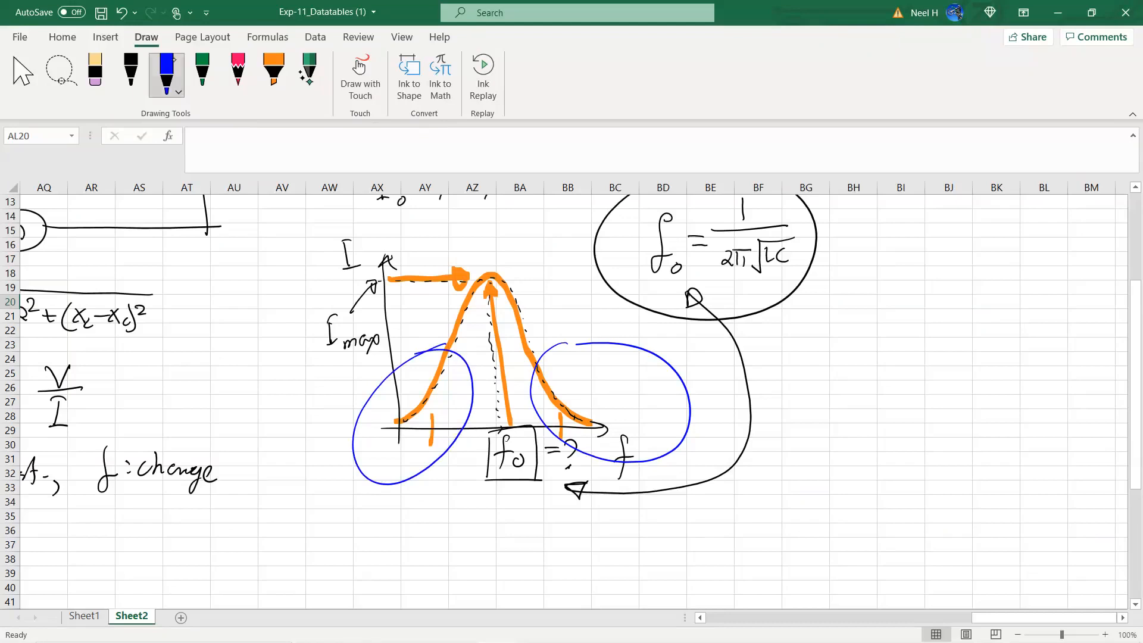
- Write a boxed "f0 = ?" beside the graph in blue ink, tick the resonance formula and draw an arrow to it
mouse_move(887, 395)
mouse_down()
mouse_move(866, 450)
mouse_move(891, 424)
mouse_move(899, 436)
mouse_move(936, 426)
mouse_up()
mouse_move(950, 414)
mouse_down()
mouse_move(962, 414)
mouse_move(957, 429)
mouse_up()
click(963, 440)
drag(808, 232, 846, 215)
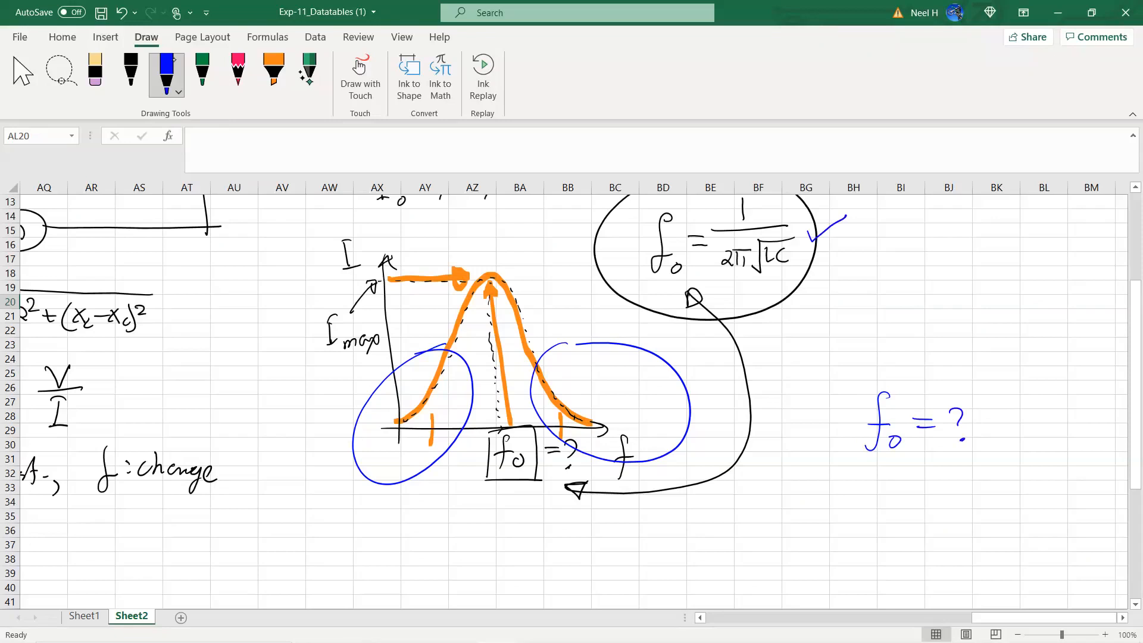
mouse_move(859, 392)
mouse_down()
mouse_move(792, 288)
mouse_move(809, 292)
mouse_up()
mouse_move(845, 454)
mouse_down()
mouse_move(872, 385)
mouse_move(1000, 448)
mouse_move(1003, 469)
mouse_up()
drag(840, 457, 1004, 467)
- Draw an arrow from the boxed f0 to the graph, mark a frequency range from f1 to f2 below it and circle the peak
mouse_move(865, 471)
mouse_down()
mouse_move(522, 521)
mouse_move(536, 509)
mouse_up()
mouse_move(452, 542)
mouse_down()
mouse_move(598, 546)
mouse_move(595, 566)
mouse_move(455, 565)
mouse_move(442, 598)
mouse_move(473, 607)
mouse_up()
mouse_move(609, 572)
mouse_down()
mouse_move(603, 603)
mouse_move(628, 604)
mouse_up()
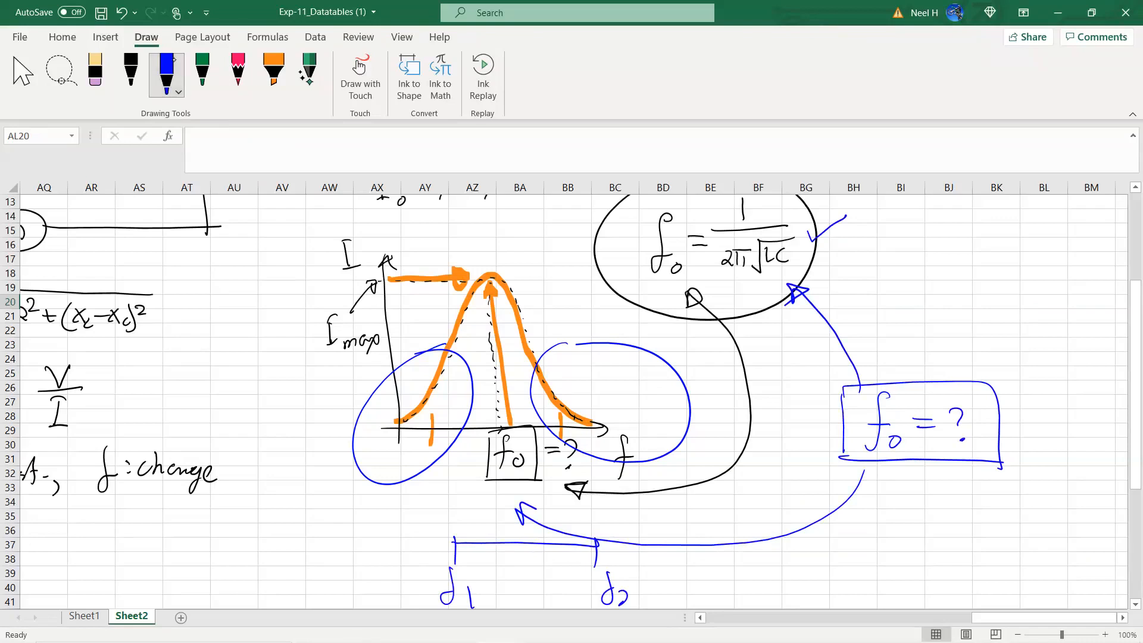
drag(486, 273, 489, 266)
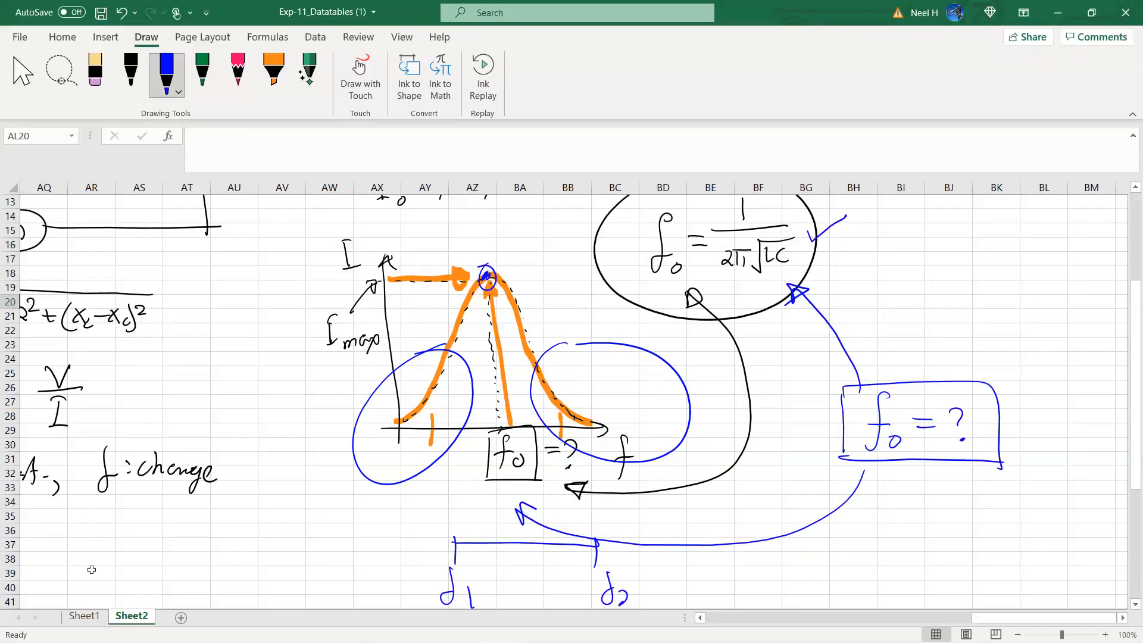
- Return to the Sheet1 data table and fit the workbook window at full height beside the browser
click(85, 617)
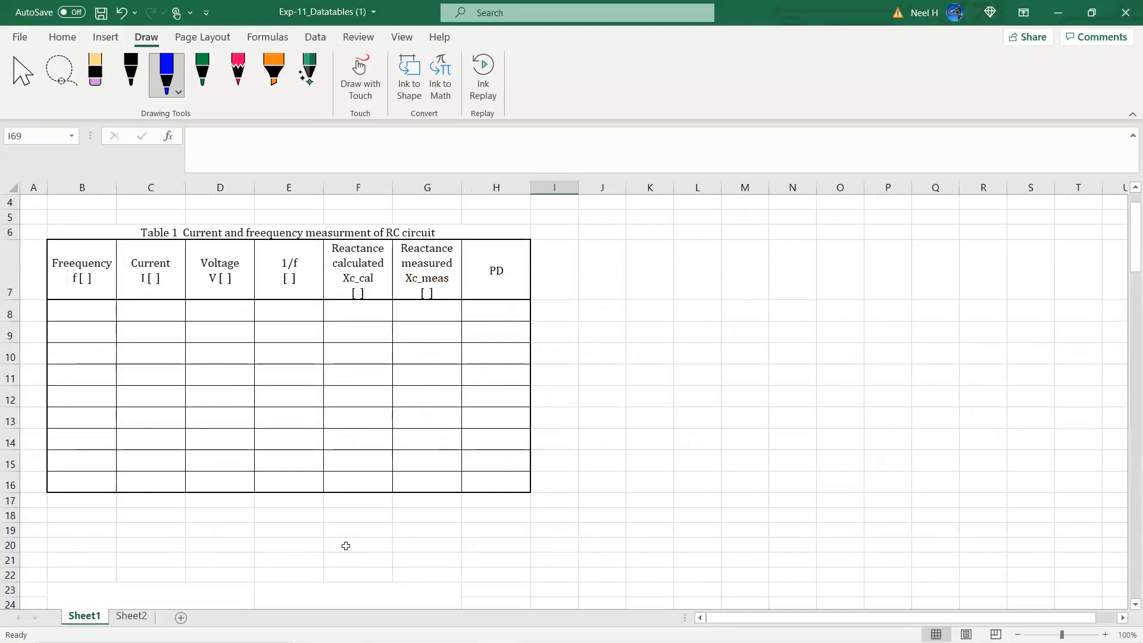
click(1092, 12)
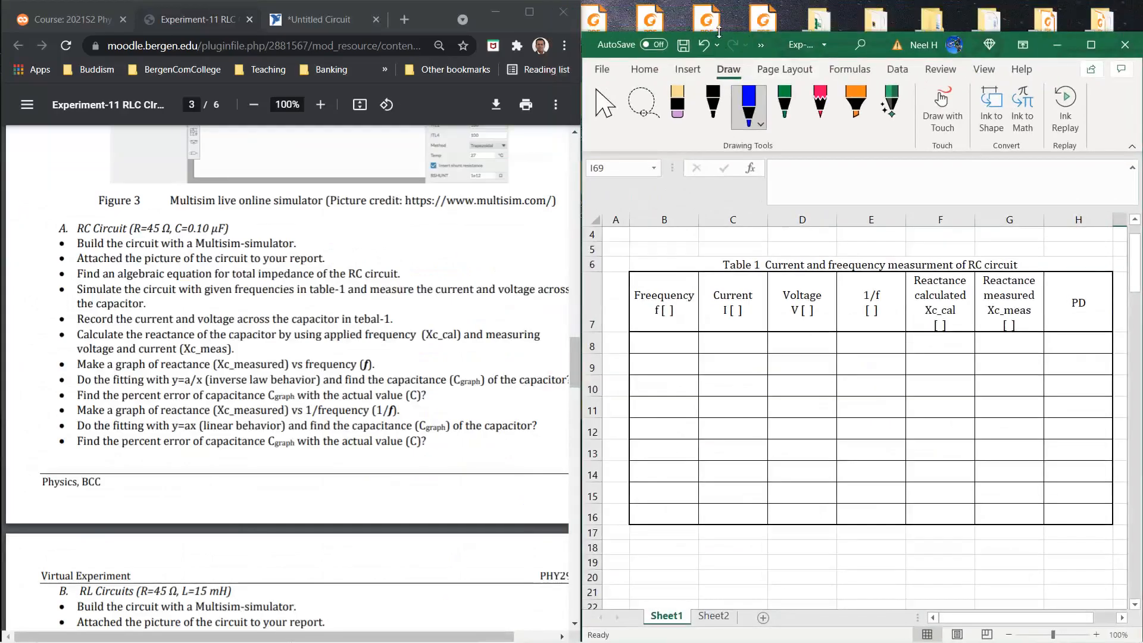
double_click(719, 32)
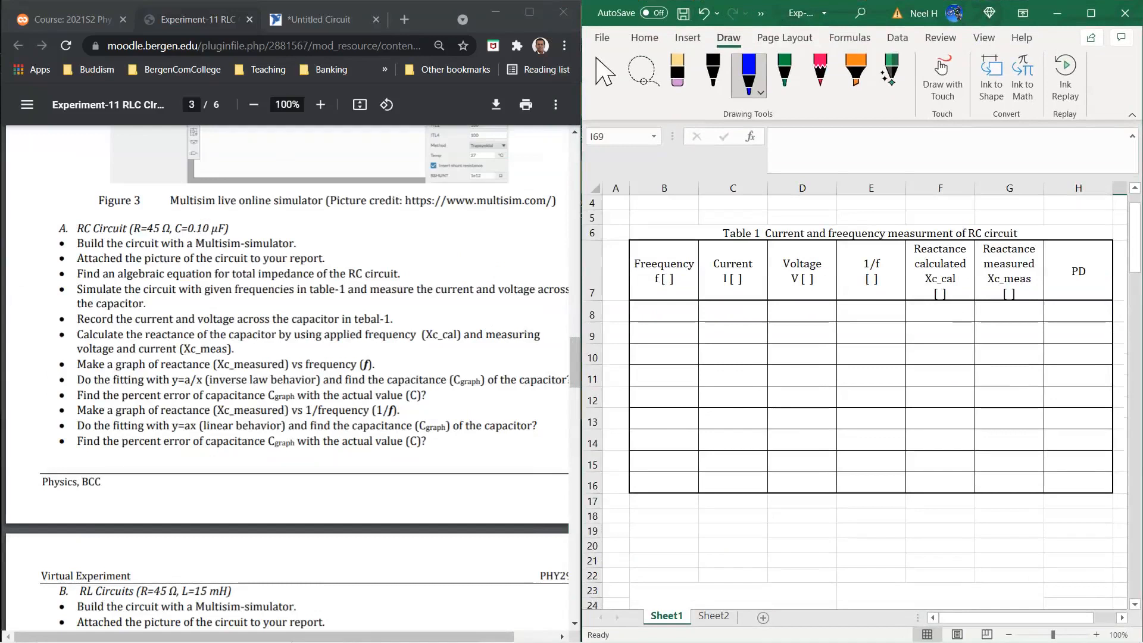
- Switch back to the Multisim circuit and set resistor R1 to 45 Ω
click(316, 18)
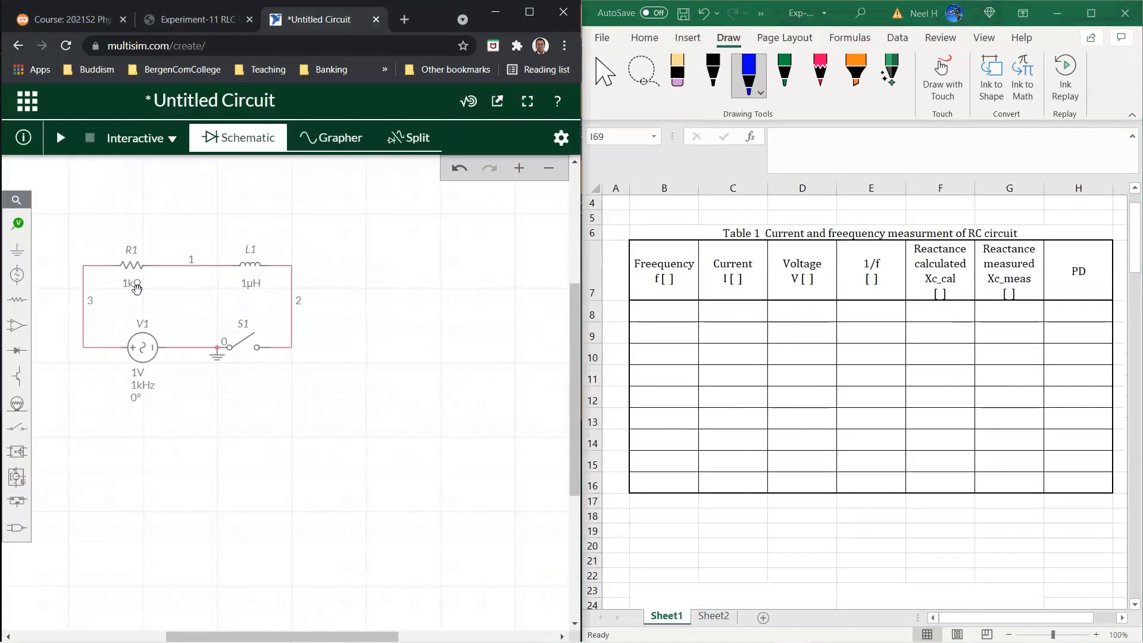
click(136, 289)
double_click(180, 302)
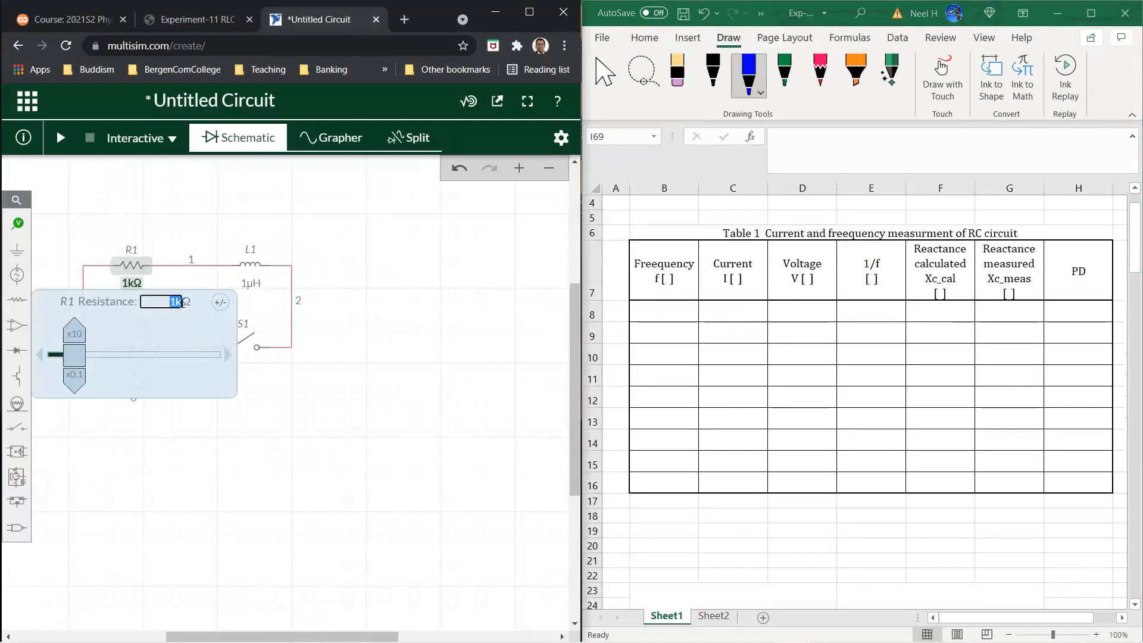
text(45Ω)
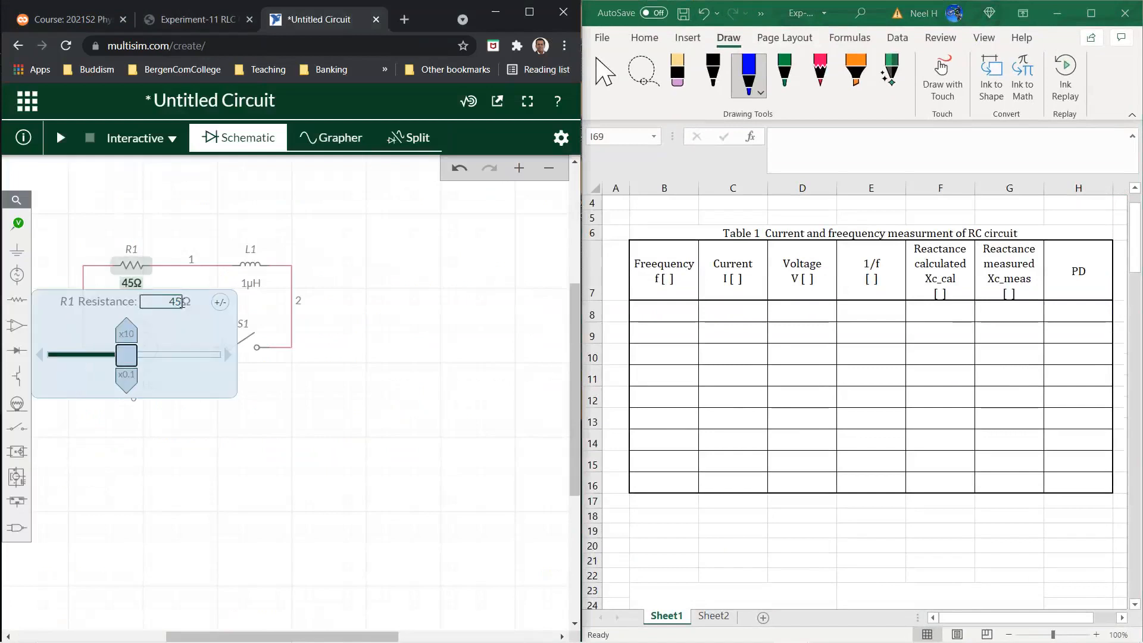
- Set inductor L1 to 0.1 µH
click(251, 283)
double_click(287, 301)
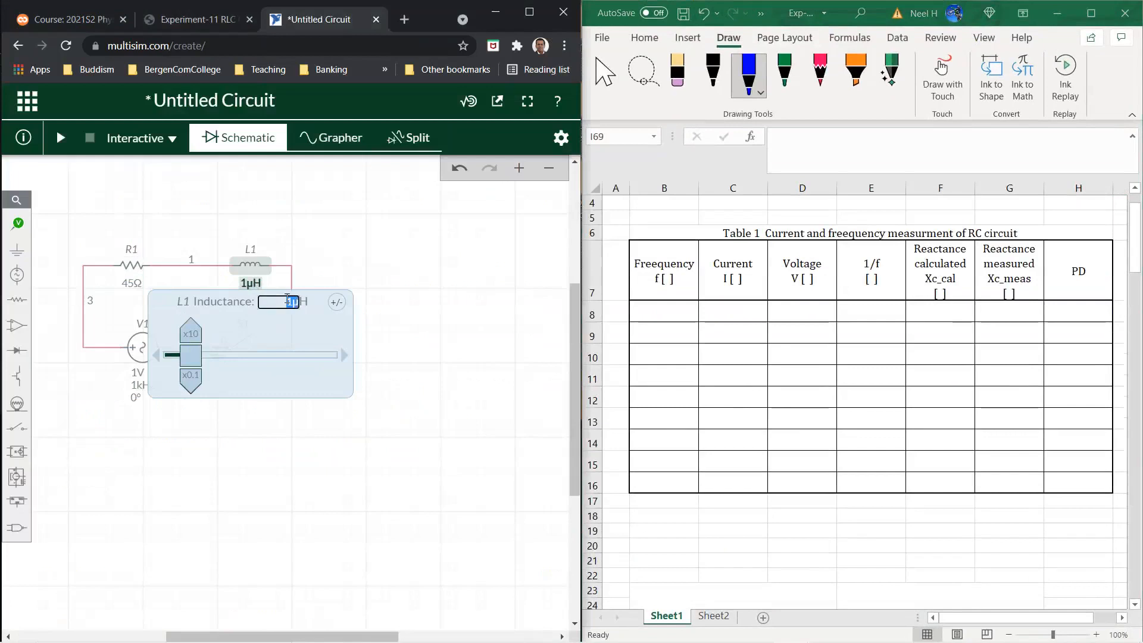
click(287, 299)
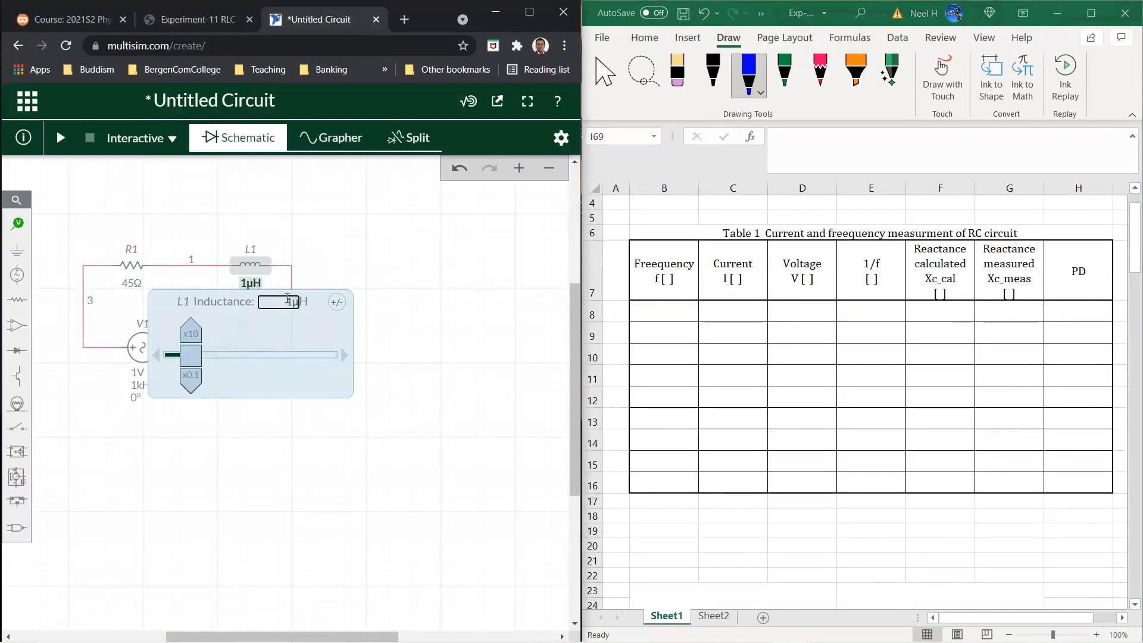
key(Return)
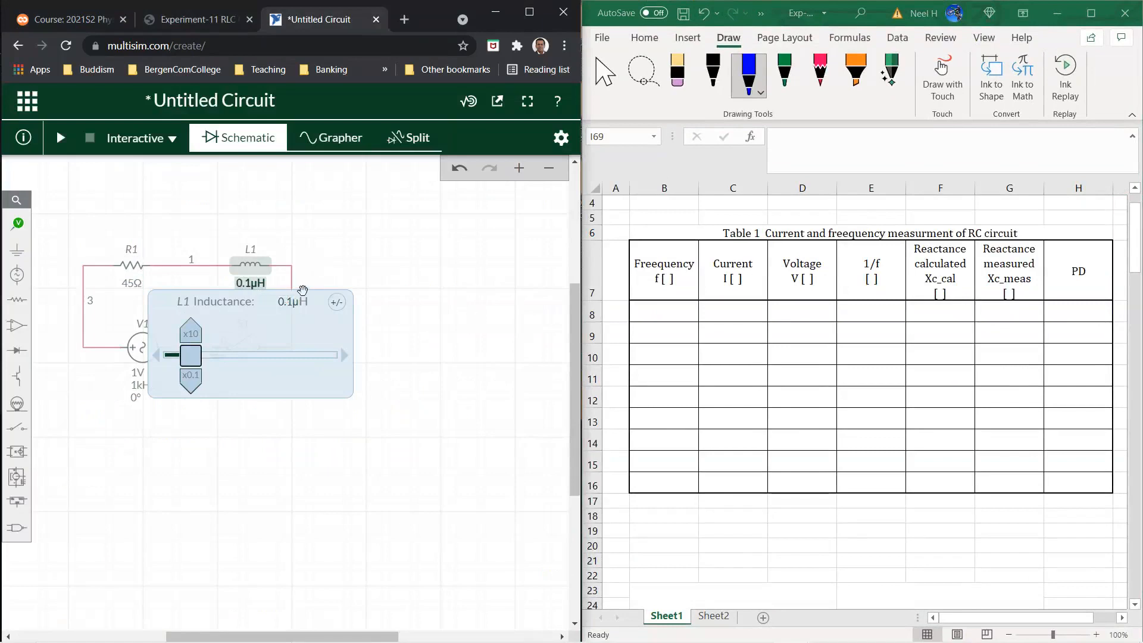
- Review the component values for the RC, RL and RLC circuits in the experiment handout and return to Table 1
click(192, 21)
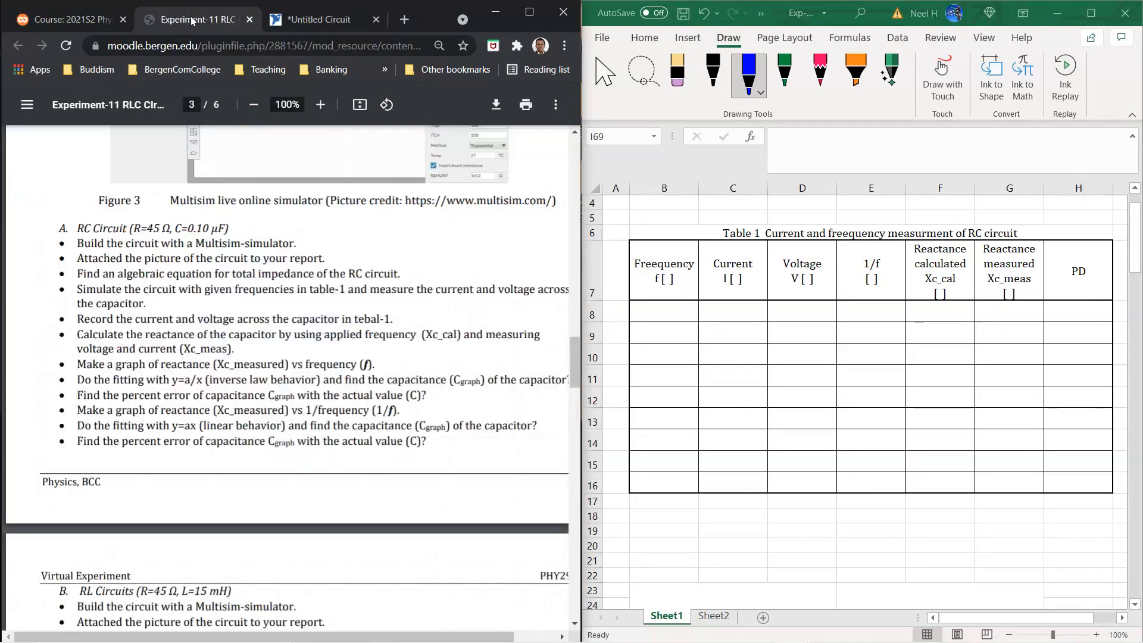
scroll(251, 226, up, 3)
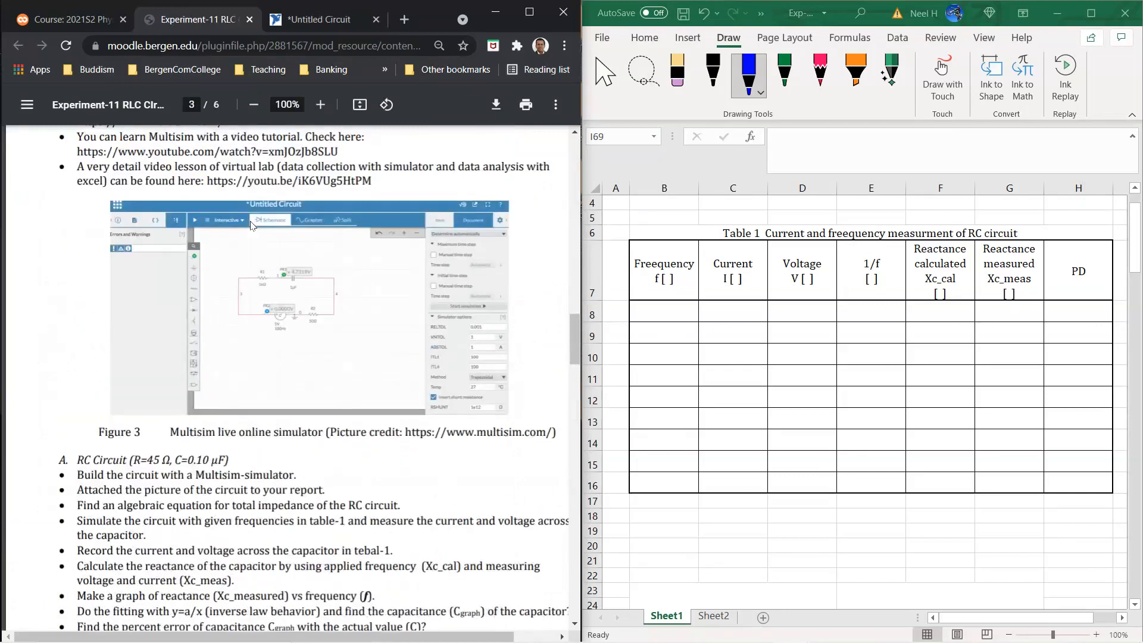
scroll(252, 227, down, 6)
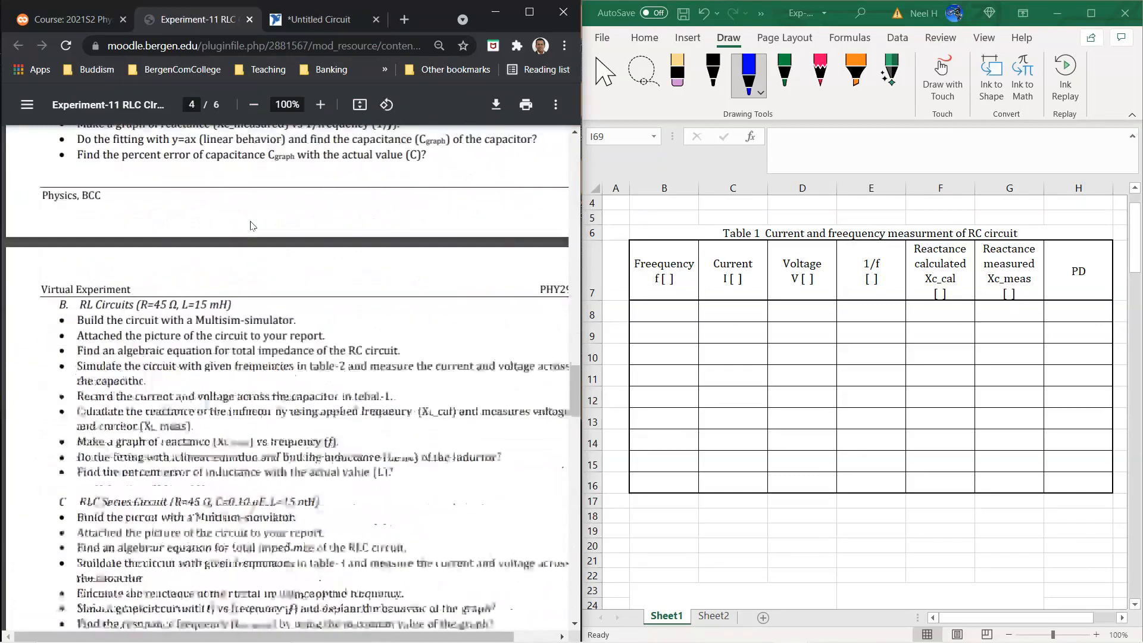
scroll(251, 227, down, 1)
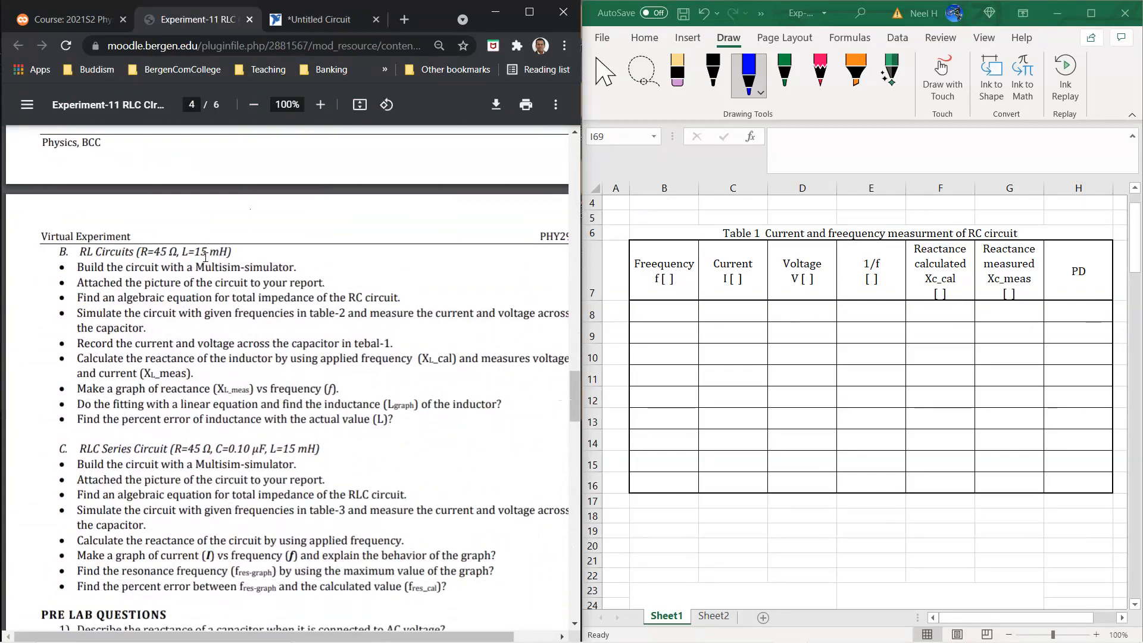
scroll(205, 257, up, 7)
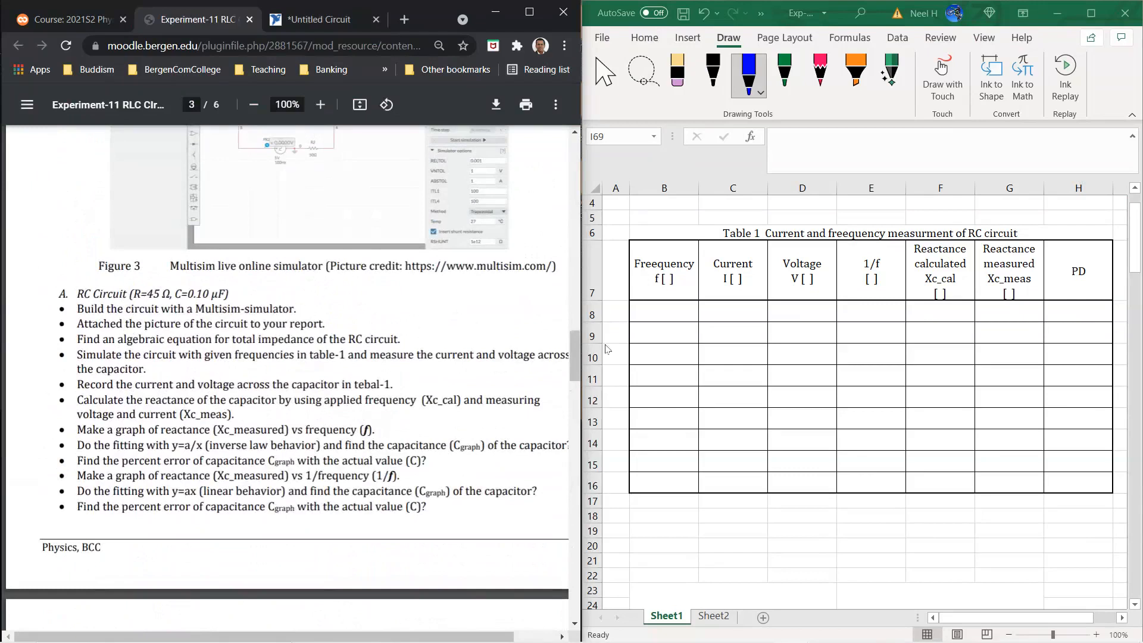
scroll(792, 309, up, 1)
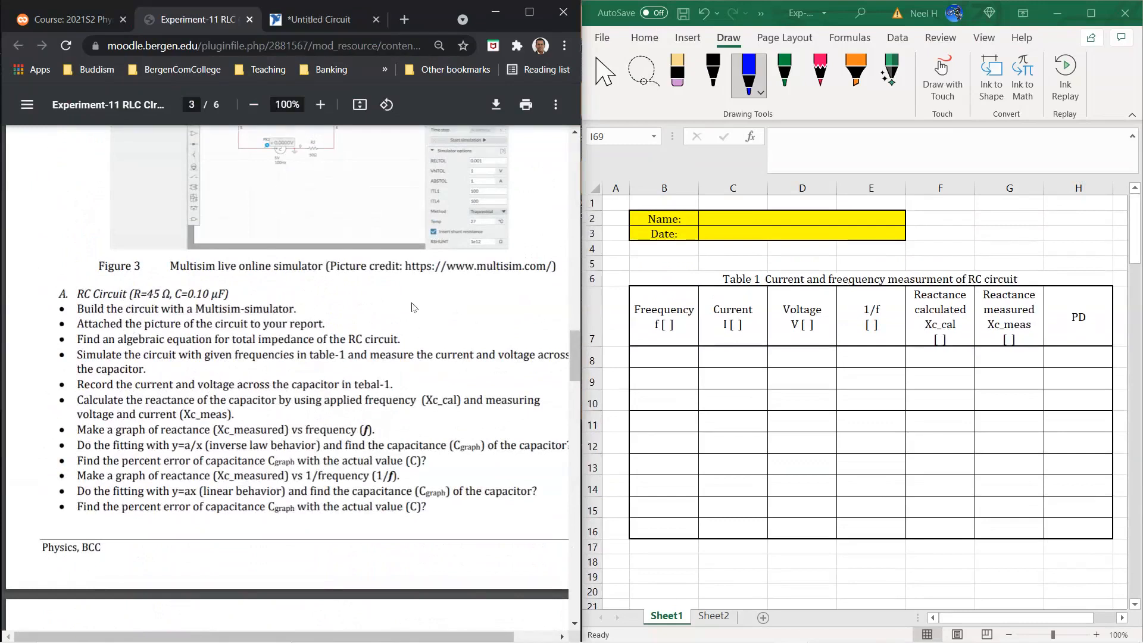
- Return to the Multisim circuit, delete inductor L1 and place a capacitor in its spot beside R1
click(312, 27)
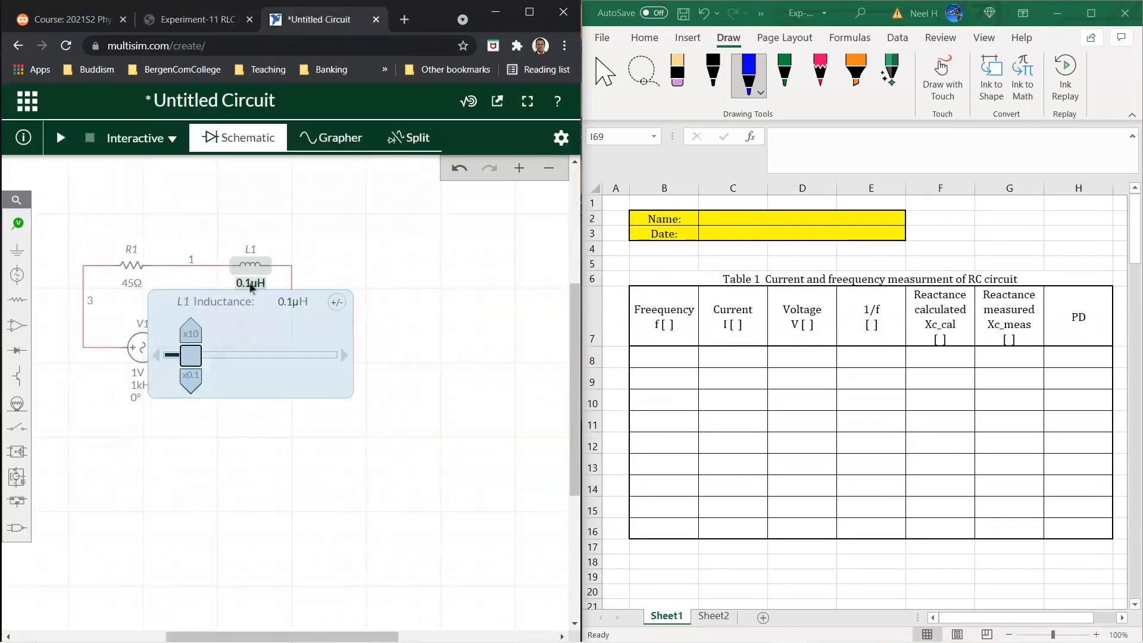
click(249, 262)
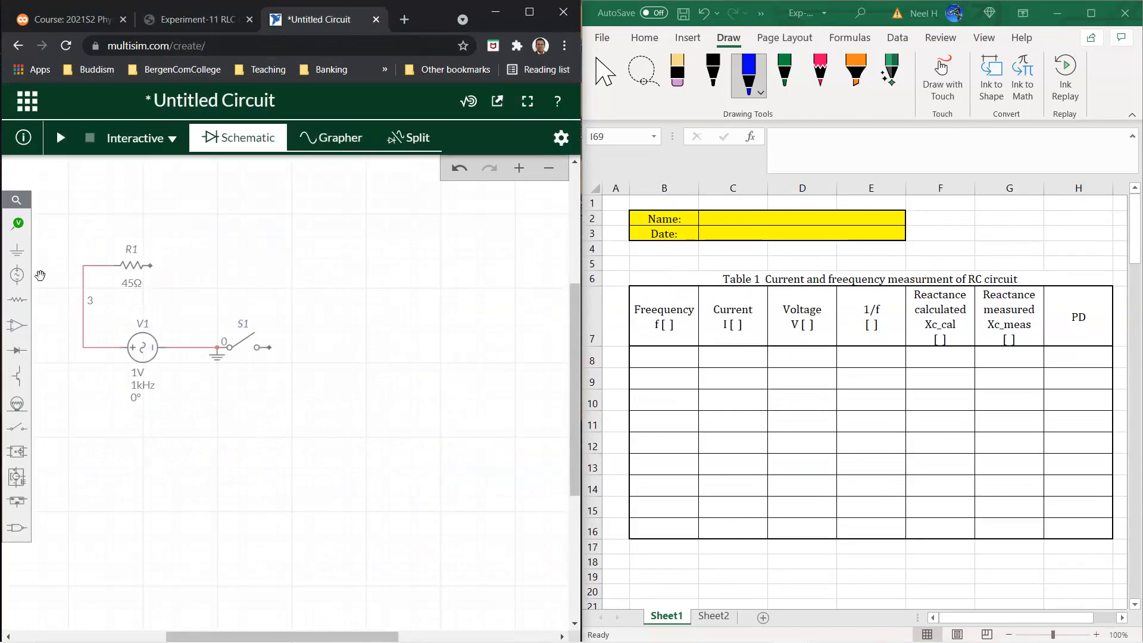
click(17, 275)
click(17, 299)
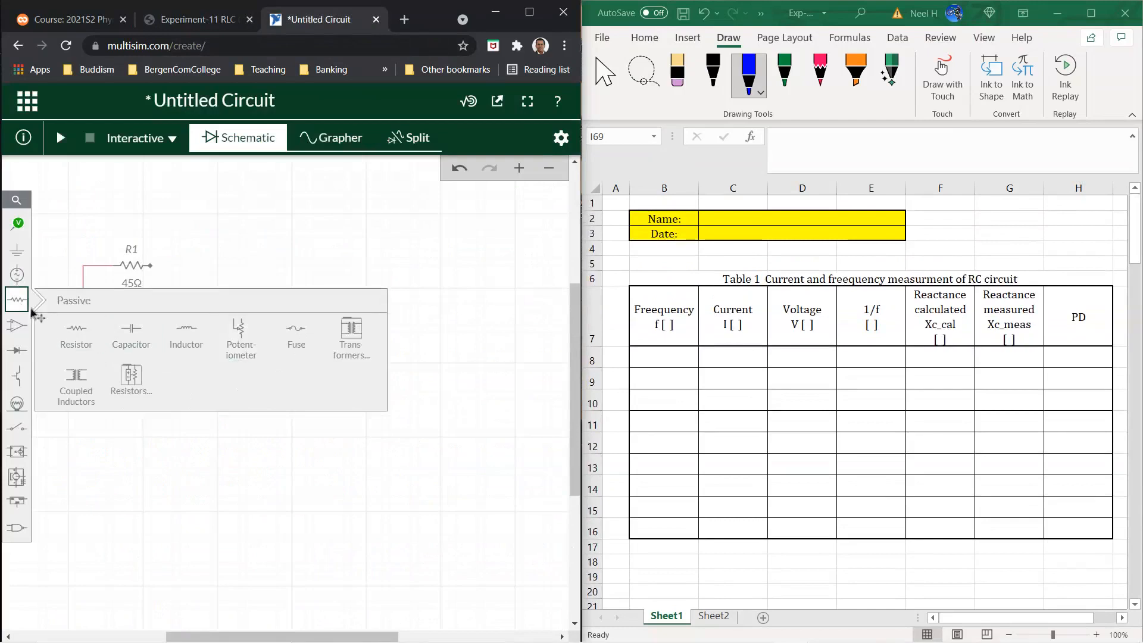
click(130, 329)
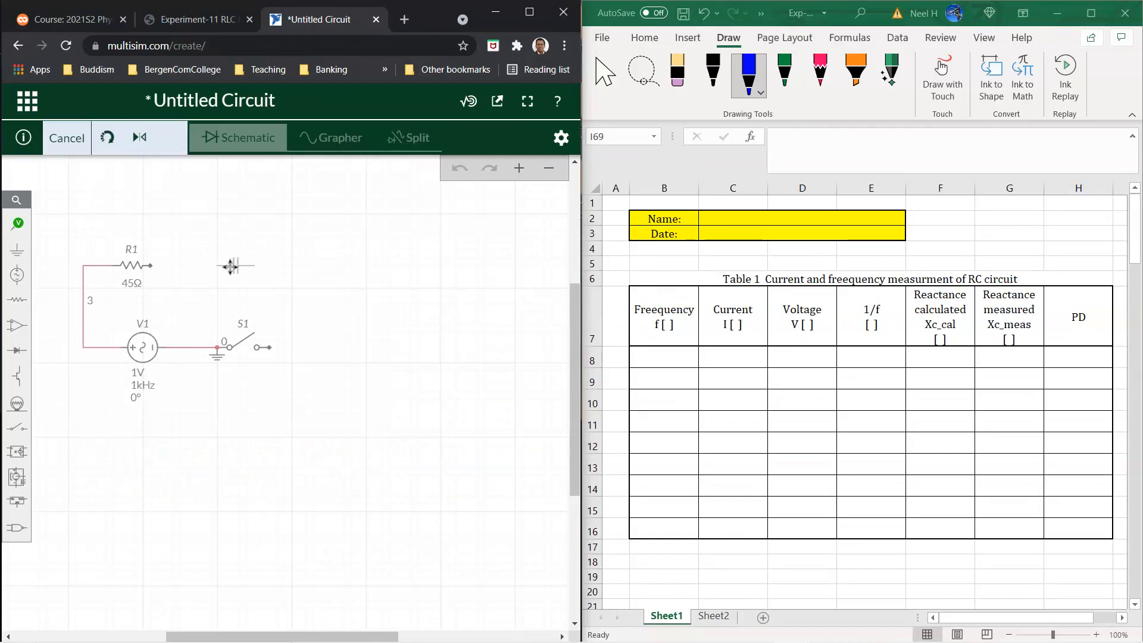
click(232, 266)
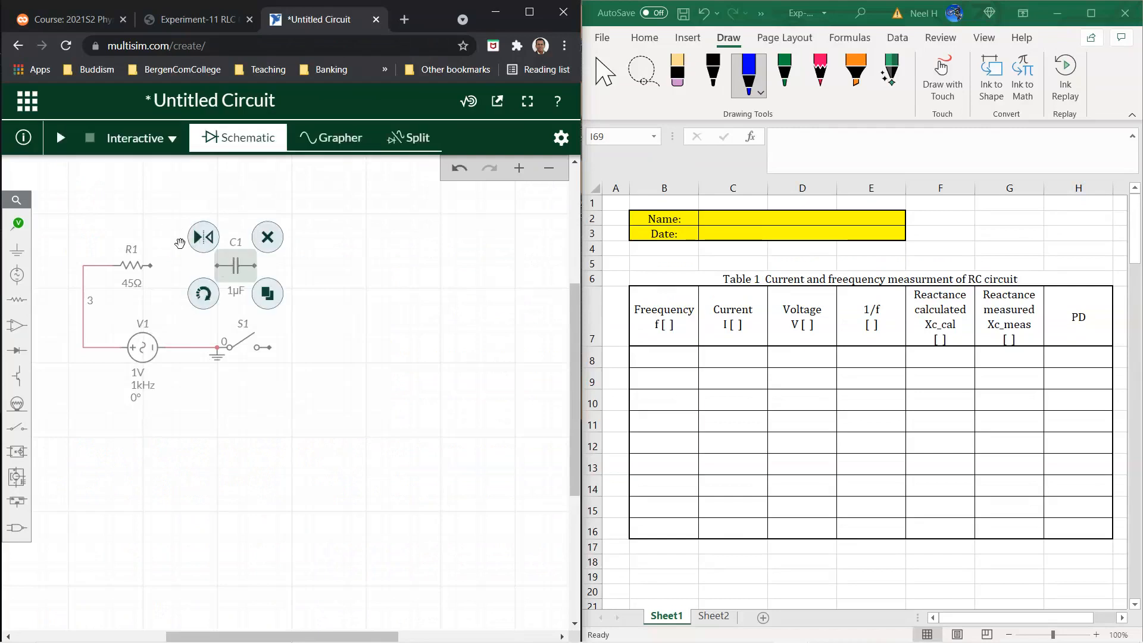
- Set capacitor C1 to 0.1 µF and wire it between resistor R1 and switch S1
click(236, 293)
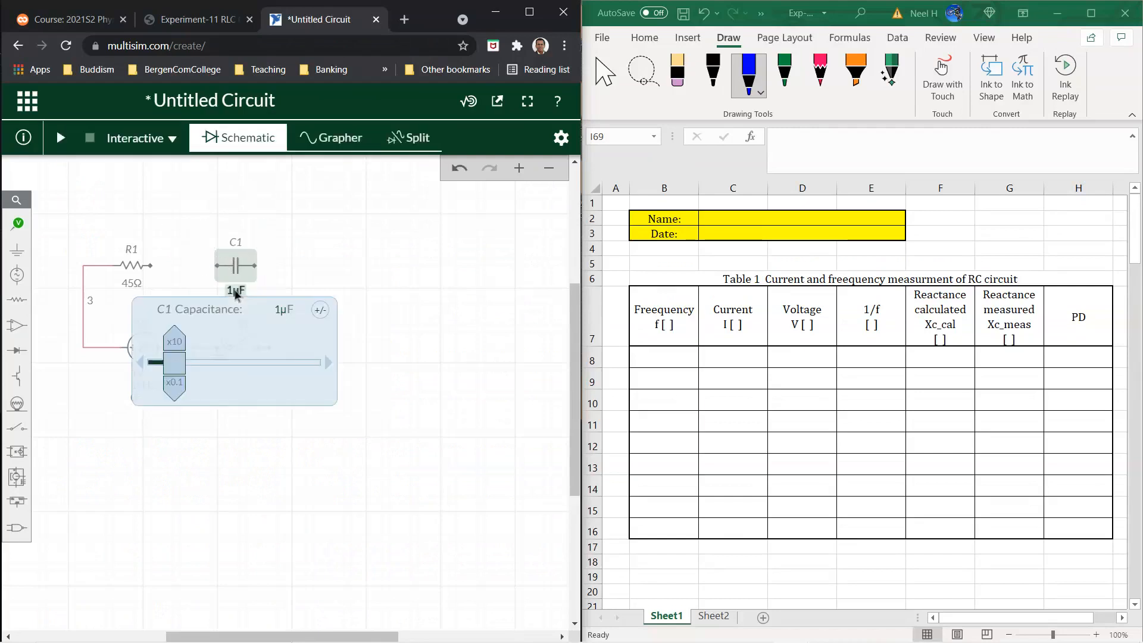
text(0.)
key(Return)
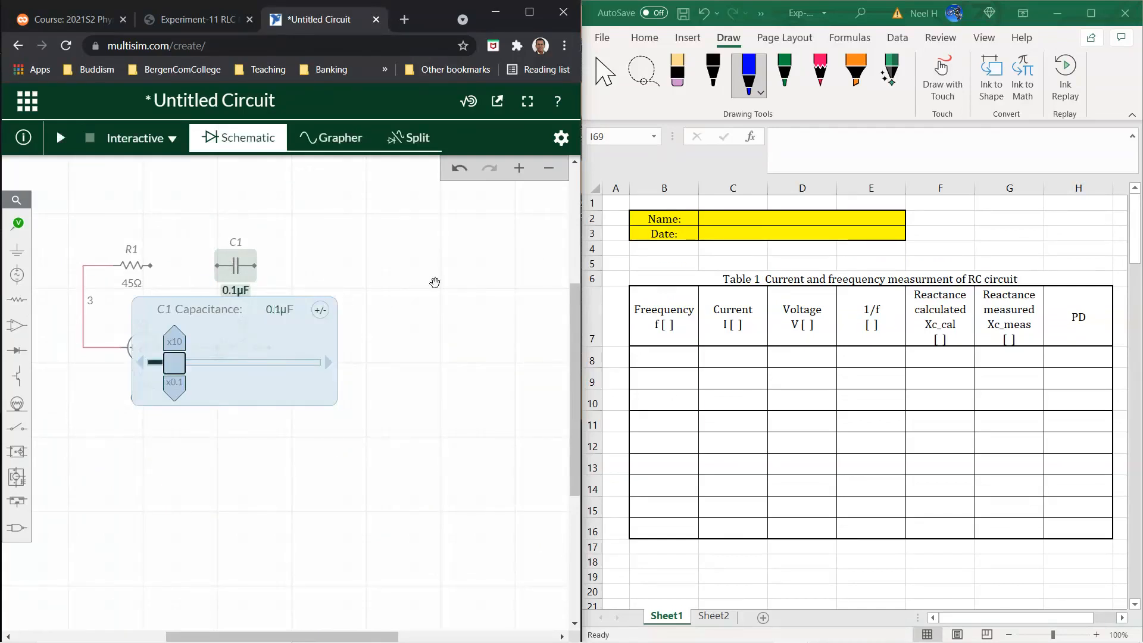
click(435, 283)
mouse_move(153, 267)
mouse_down()
mouse_move(305, 287)
mouse_move(298, 351)
mouse_move(257, 348)
mouse_up()
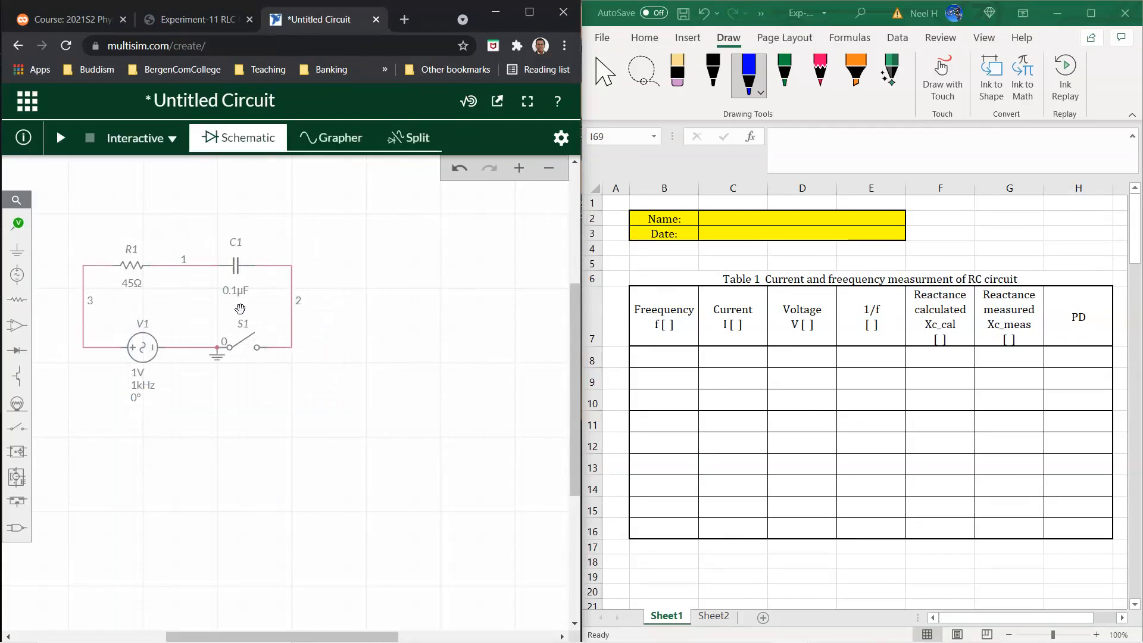
- Look over Tables 2 and 3 in the worksheet and return to Table 1
scroll(946, 453, down, 10)
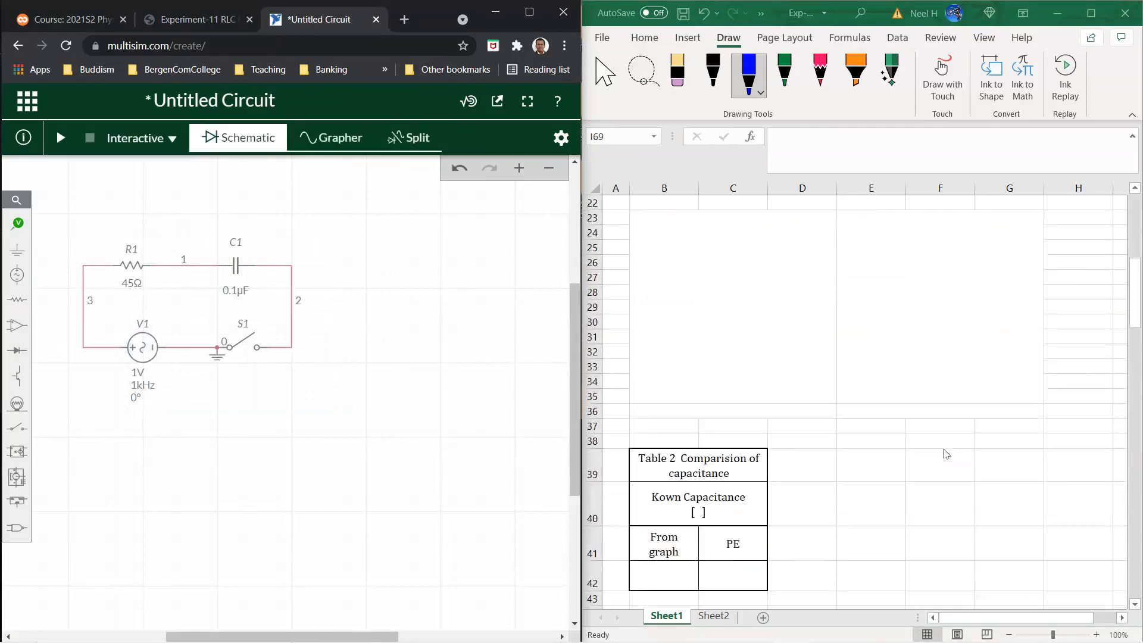
scroll(946, 452, down, 4)
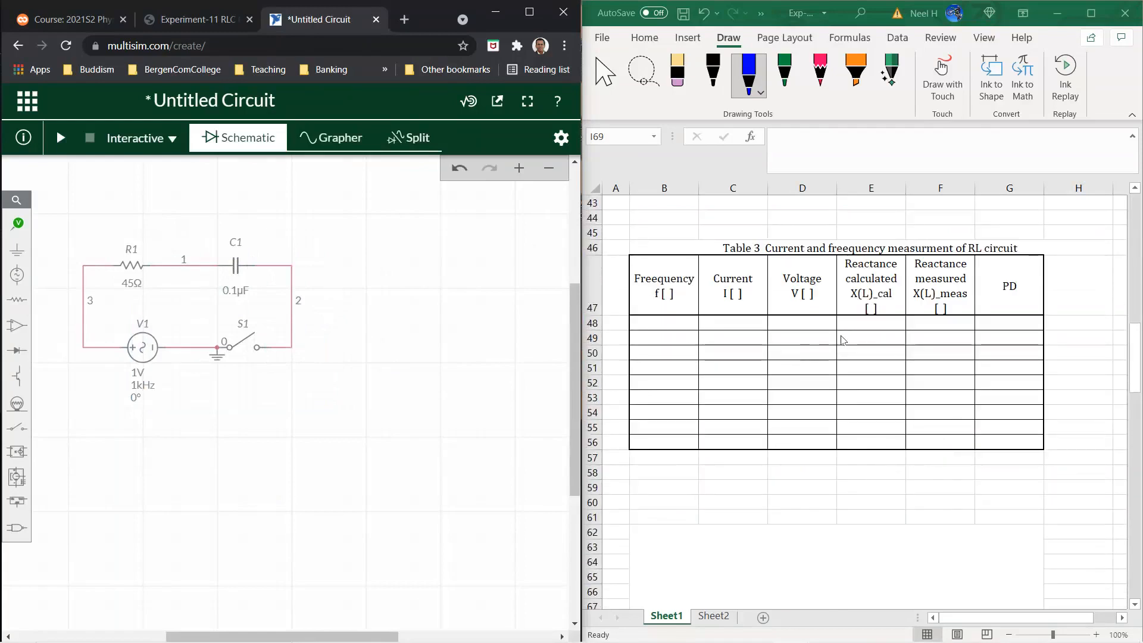
scroll(842, 340, up, 14)
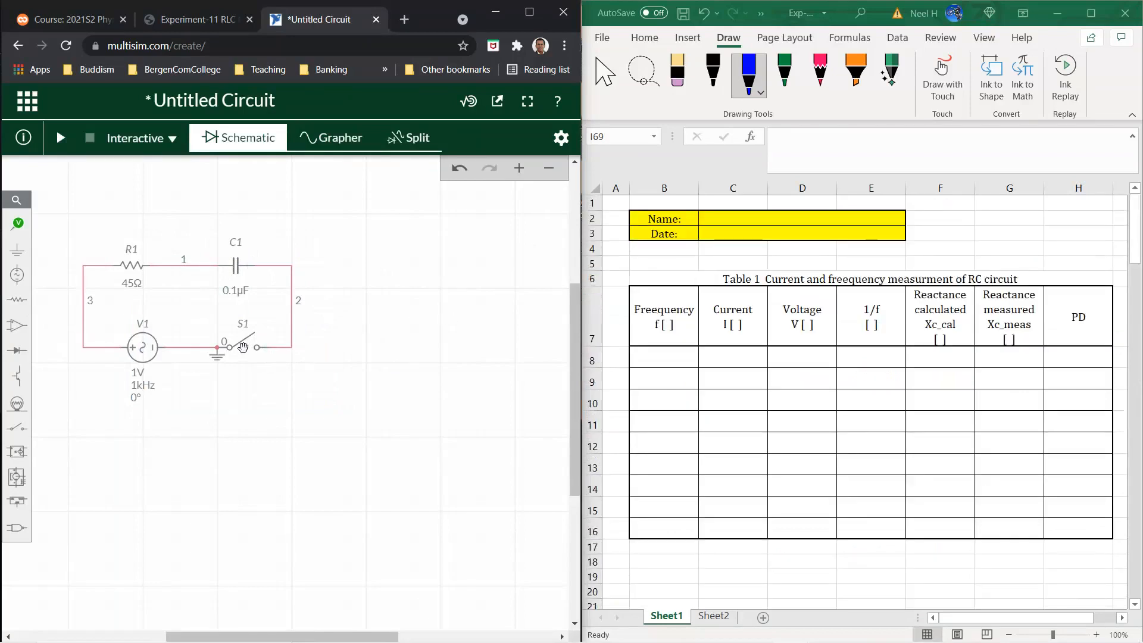
- Keep source V1's peak voltage at 1 V and set its frequency to 500 Hz
click(142, 374)
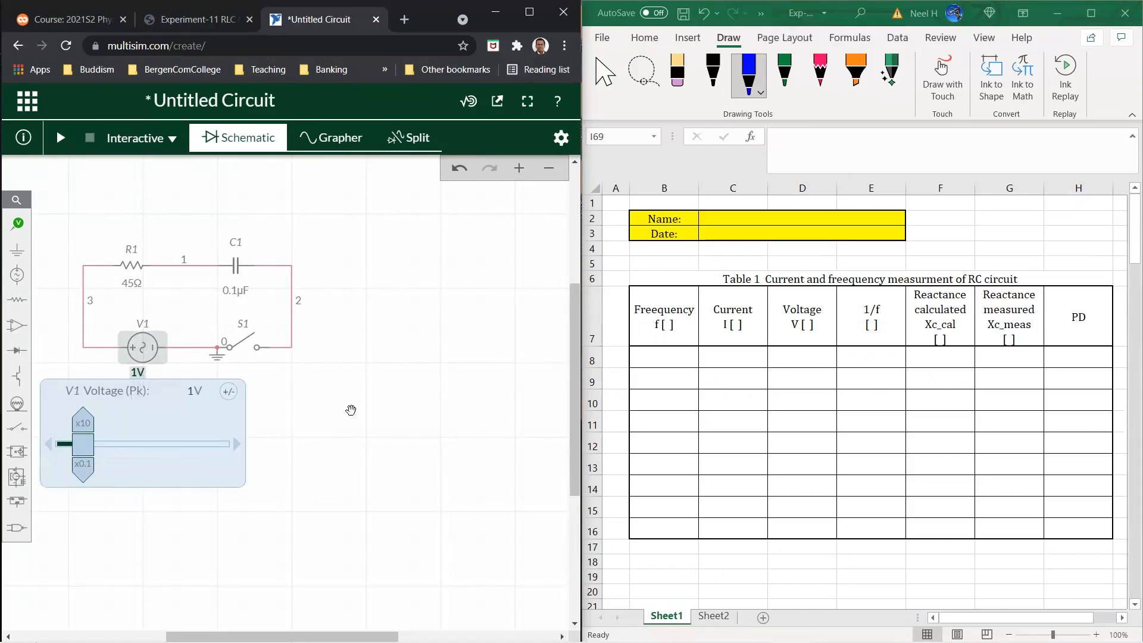
click(351, 410)
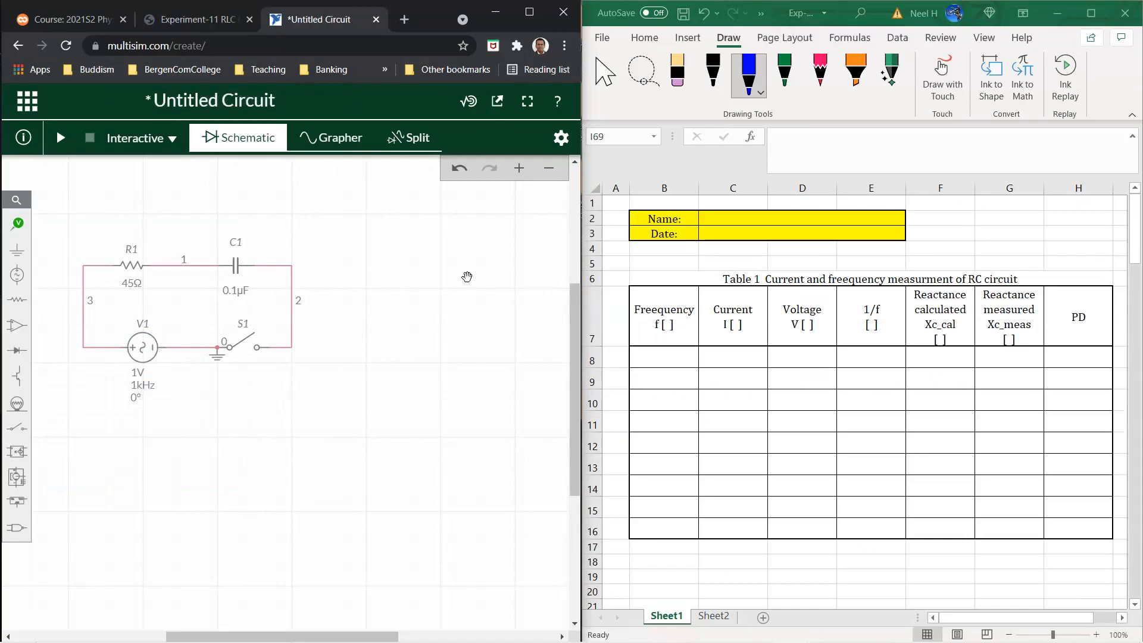
click(140, 389)
double_click(181, 405)
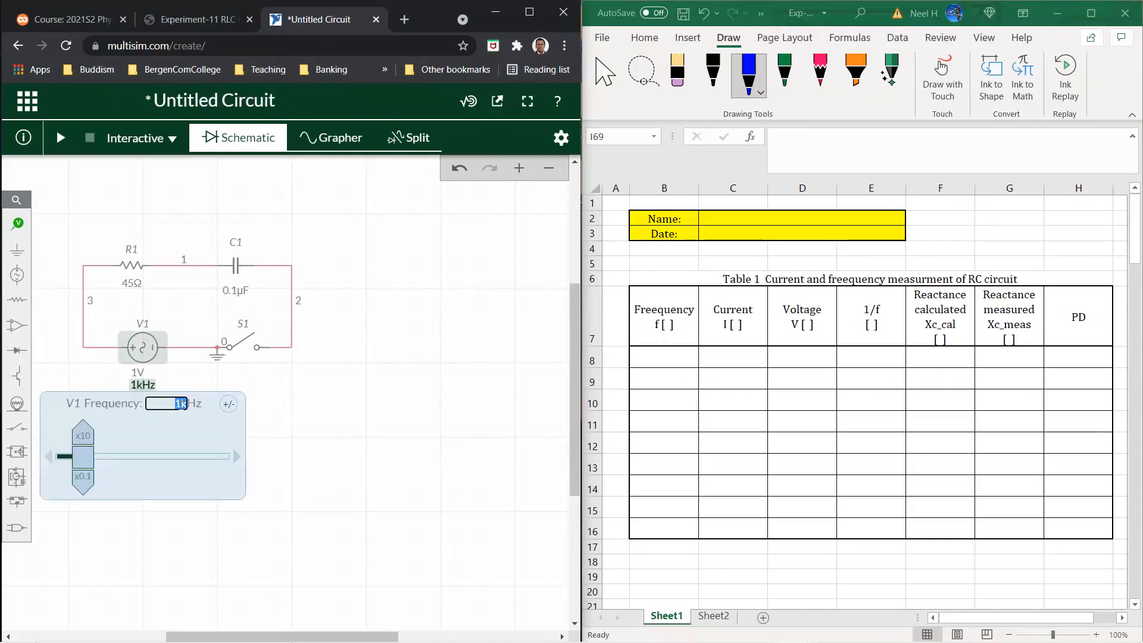
text(500)
key(Return)
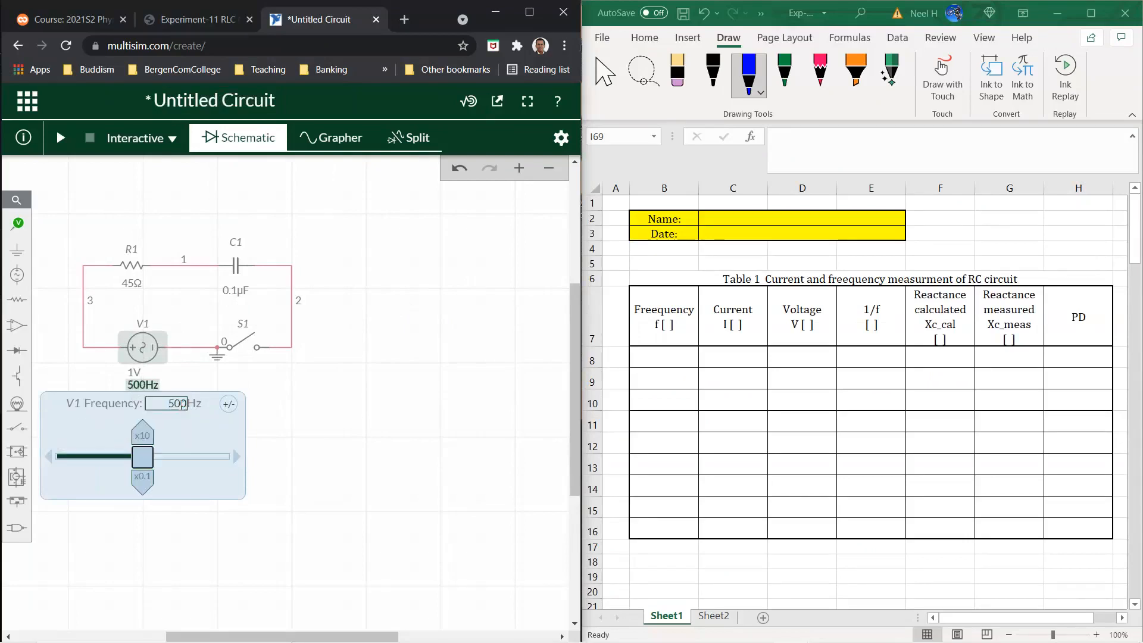
click(396, 424)
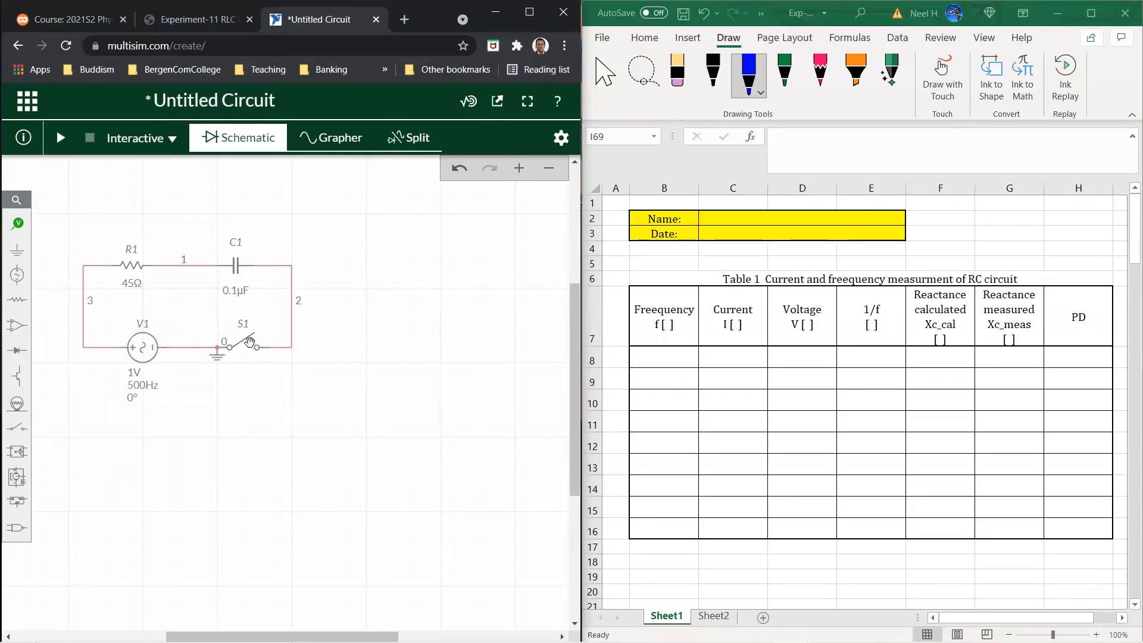
- Close switch S1, run the interactive simulation to check the grapher, and stop it
click(251, 343)
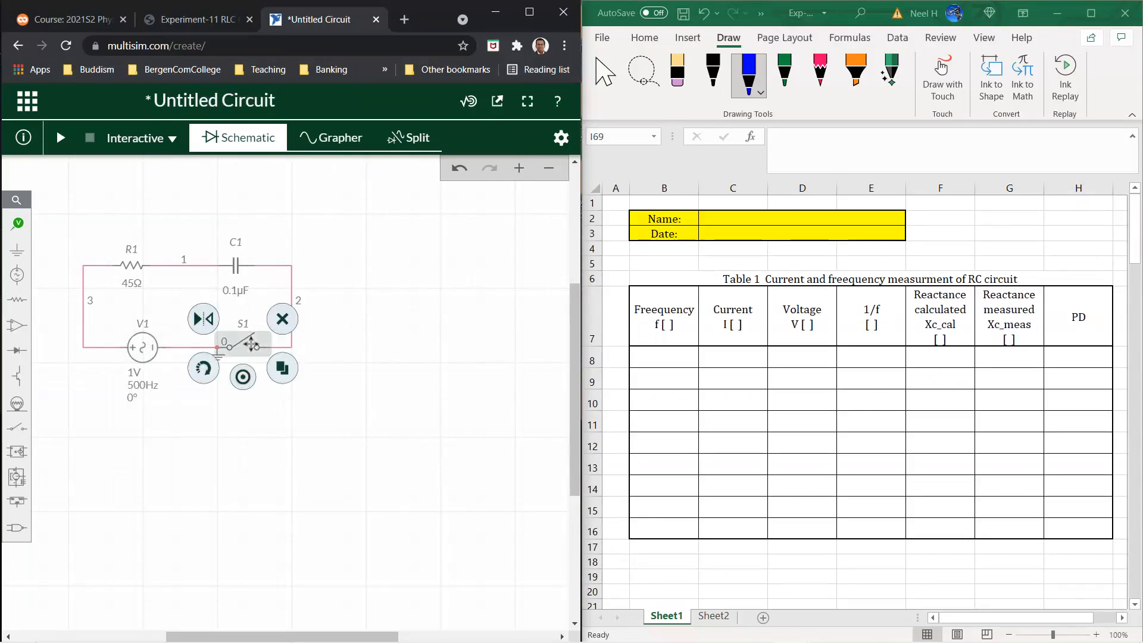
click(459, 370)
click(60, 139)
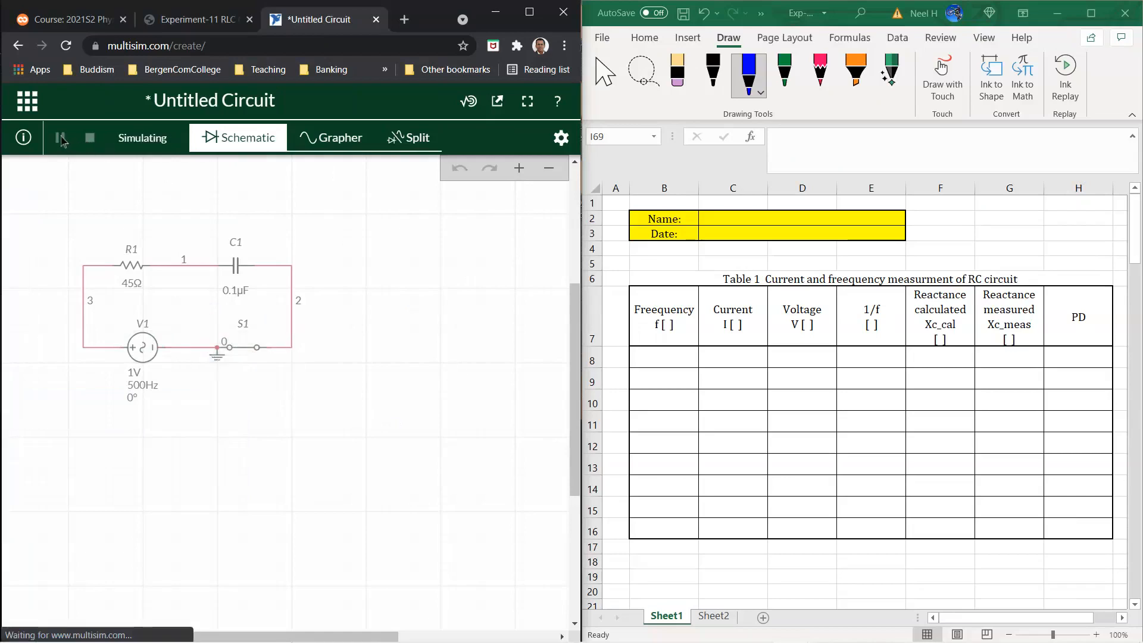
click(339, 140)
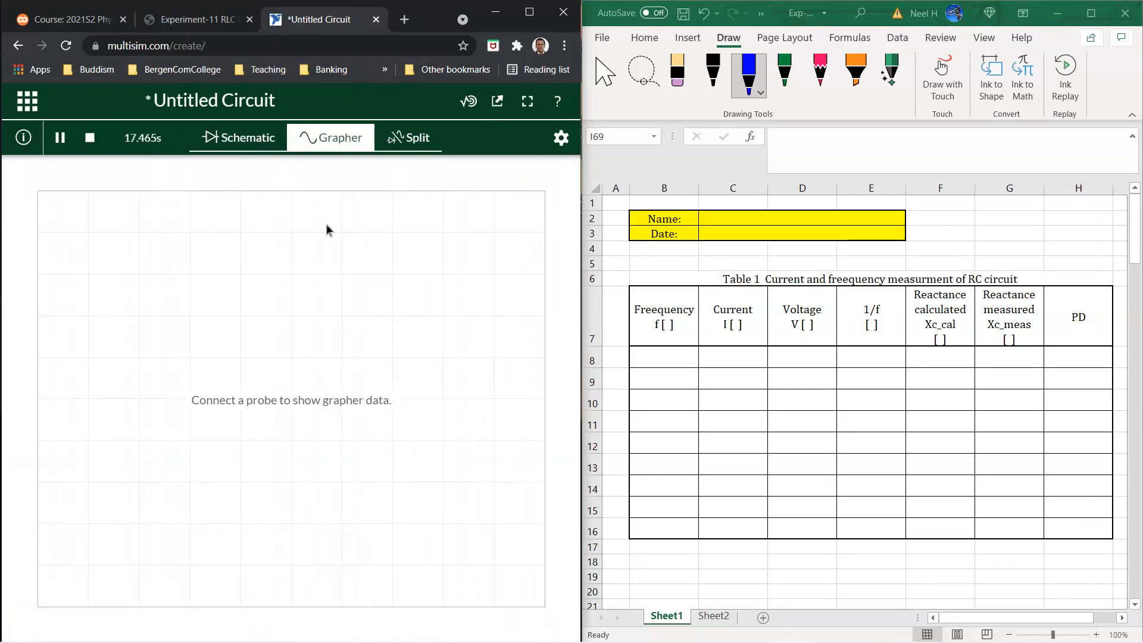
click(90, 140)
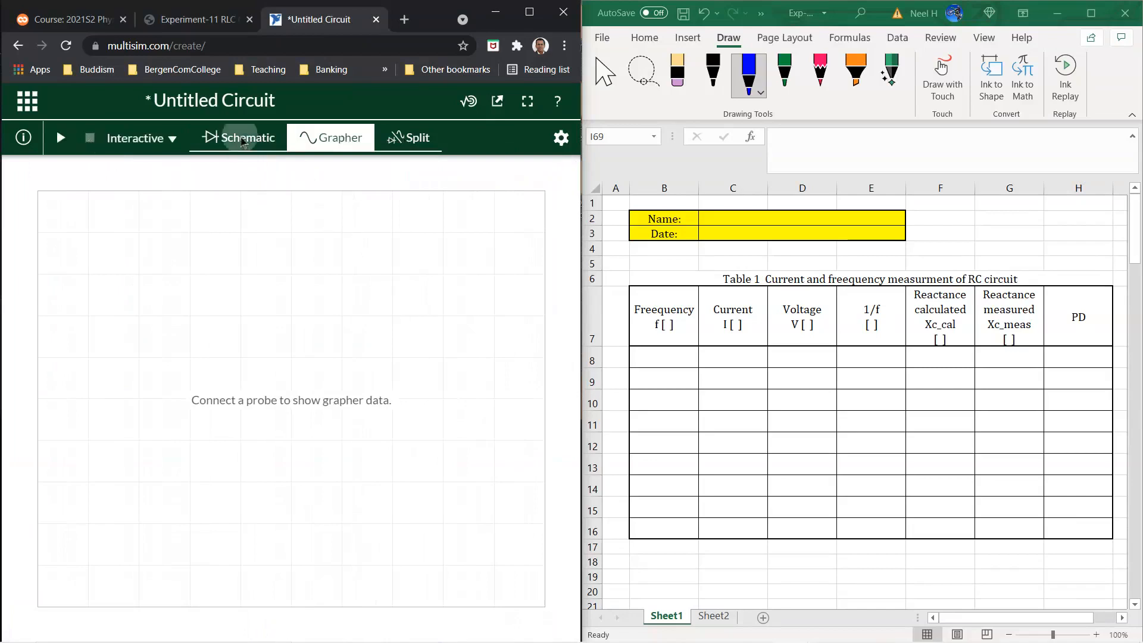
- Place a voltage probe on the schematic wire between R1 and C1 and a current probe on the wire between C1 and S1
click(239, 138)
click(18, 224)
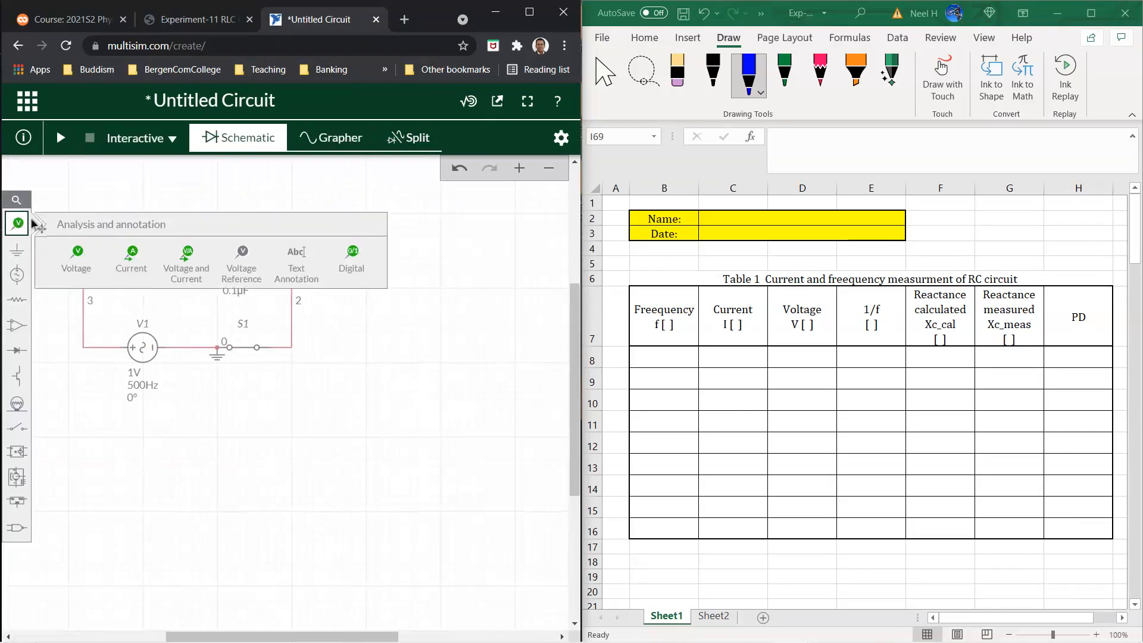
click(85, 275)
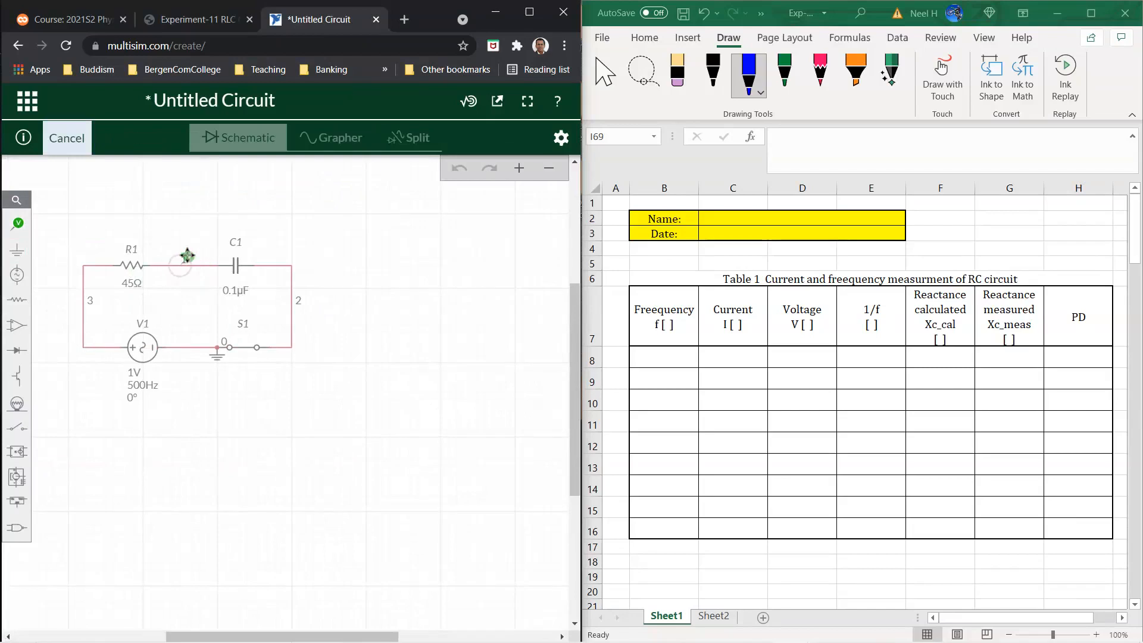
click(180, 260)
click(18, 226)
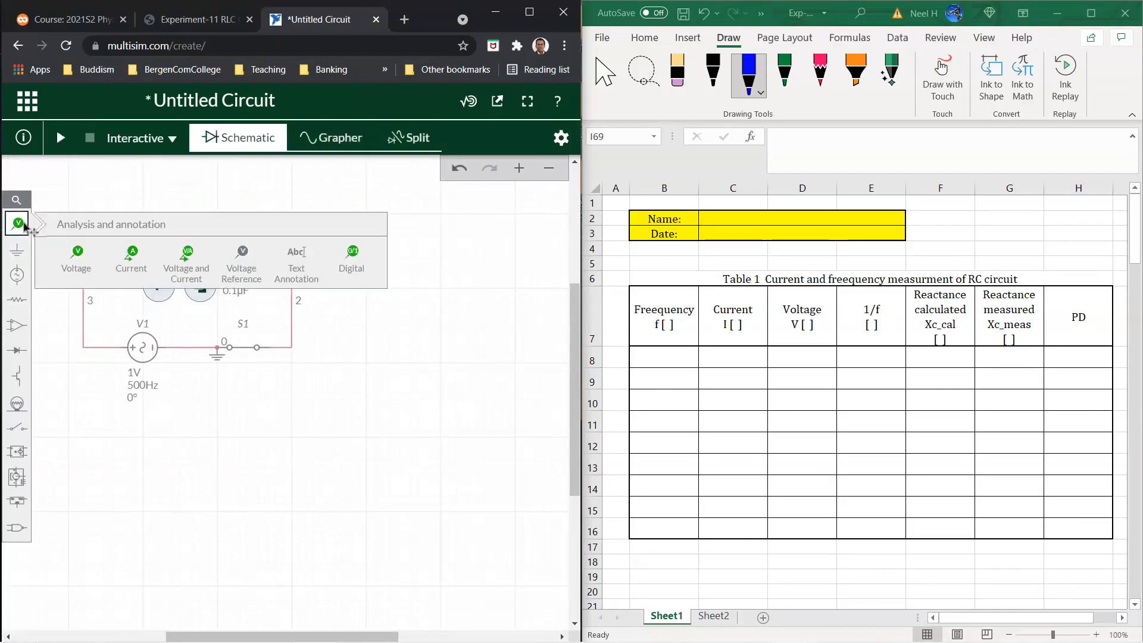
click(81, 257)
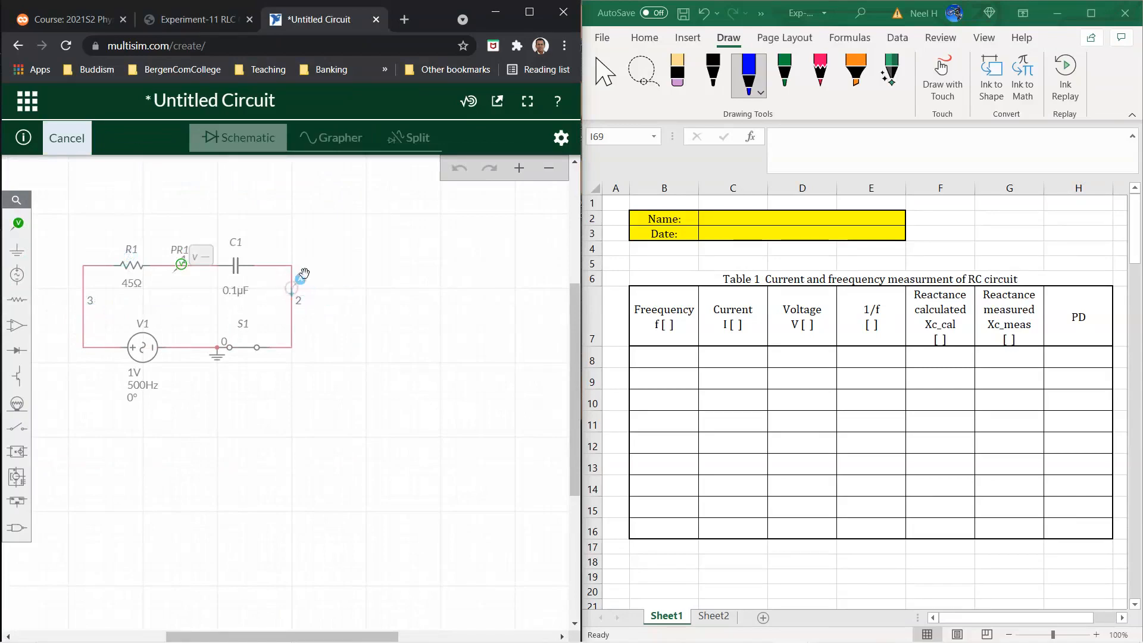
click(304, 276)
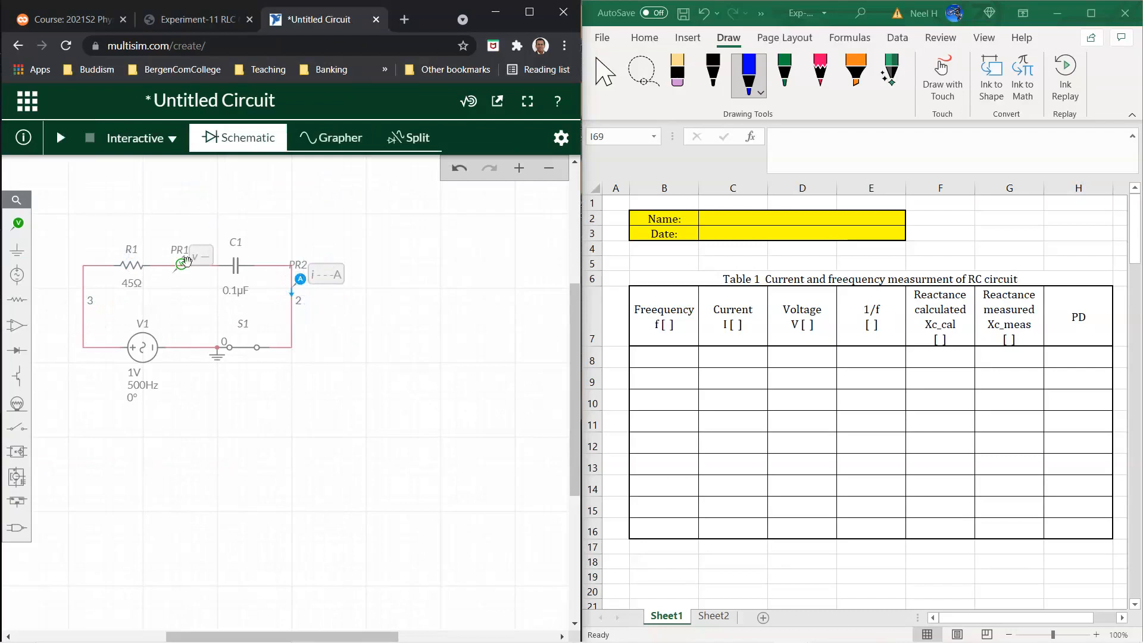
drag(182, 260, 173, 257)
click(394, 229)
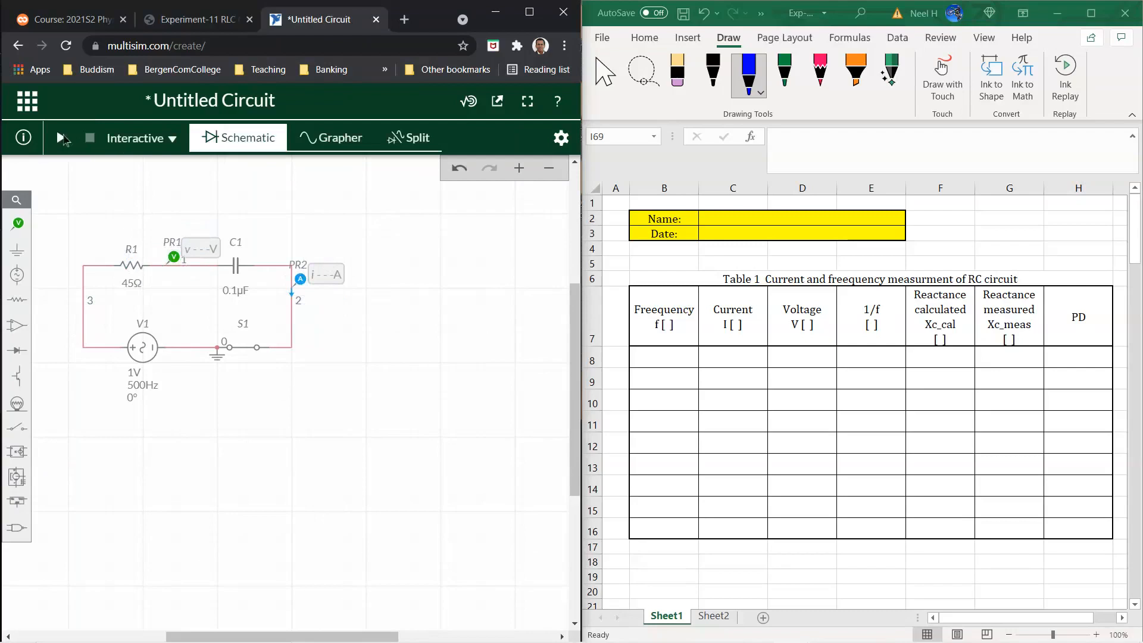
- Run the simulation, show the probe waveforms in the grapher and set the trigger mode to Auto
click(60, 138)
click(332, 137)
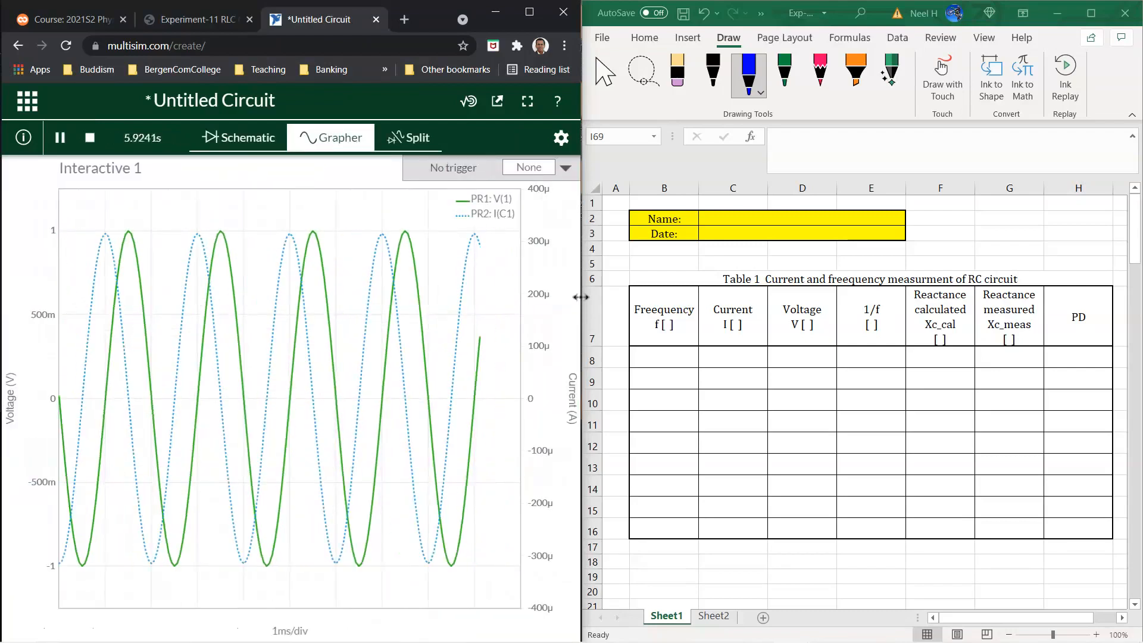
click(565, 168)
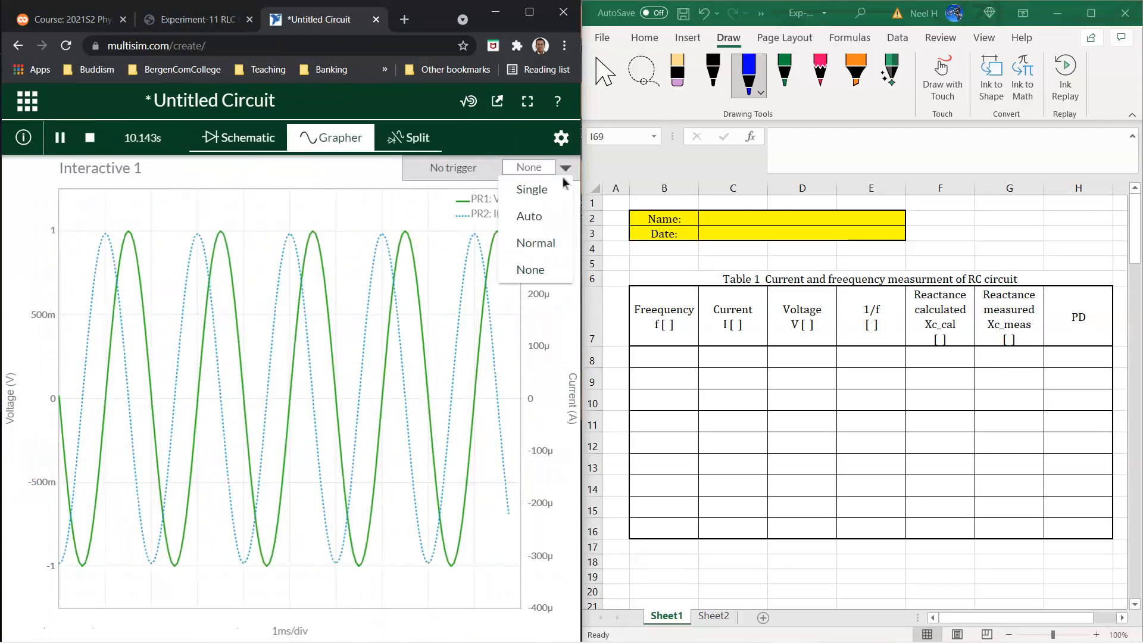
click(538, 225)
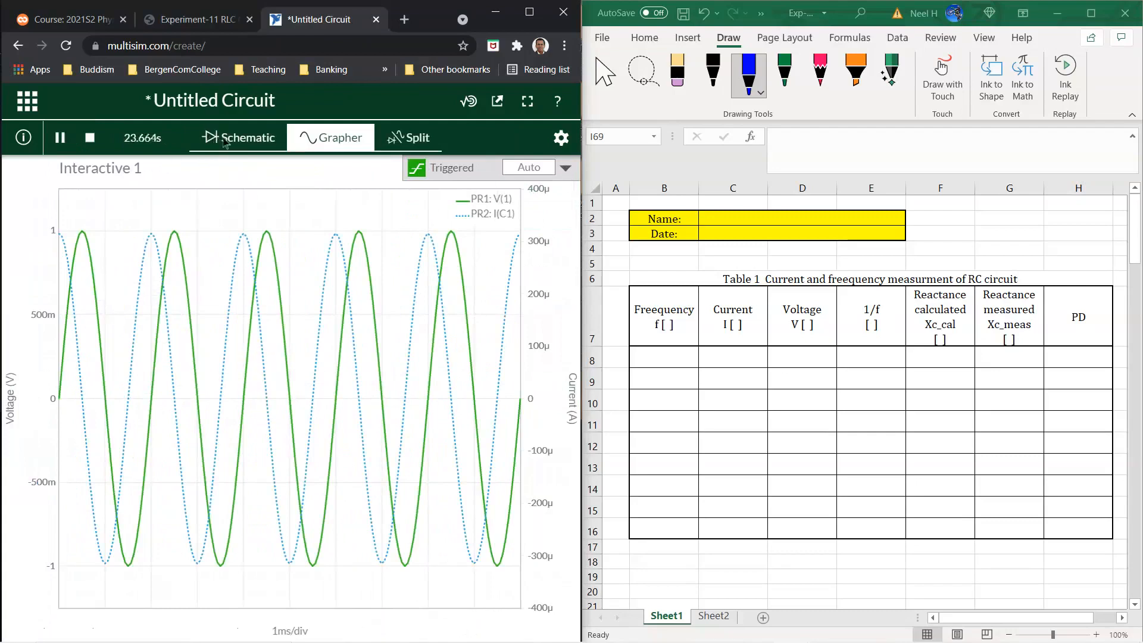
- Widen the browser window and show the schematic and grapher side by side, giving the graph more room and centring the circuit
mouse_move(234, 255)
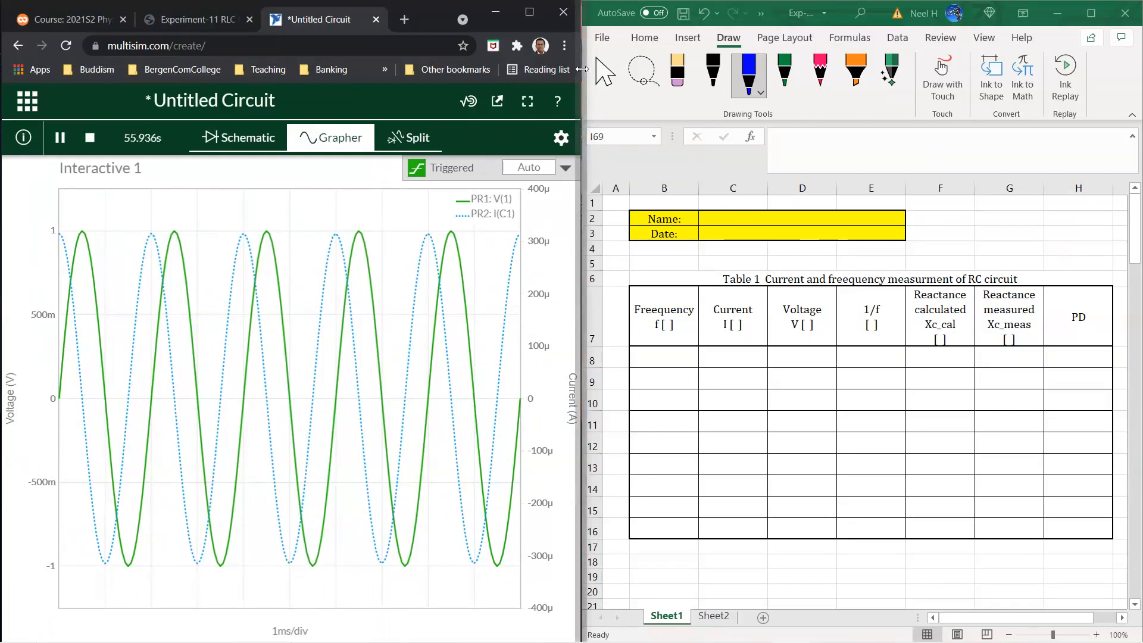
drag(582, 69, 900, 69)
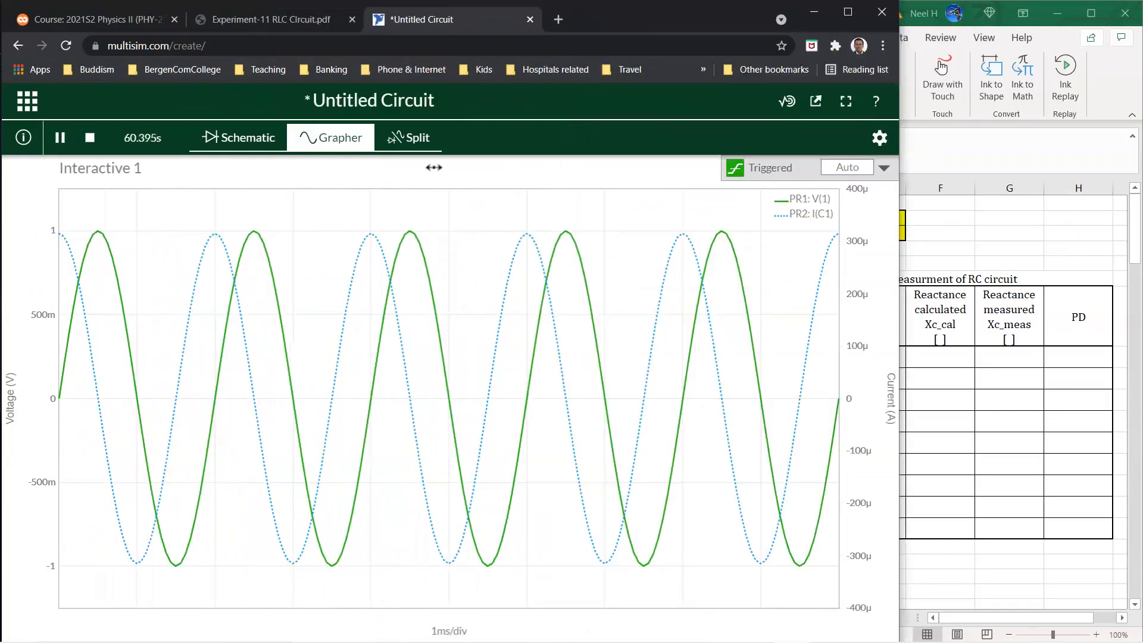
click(409, 131)
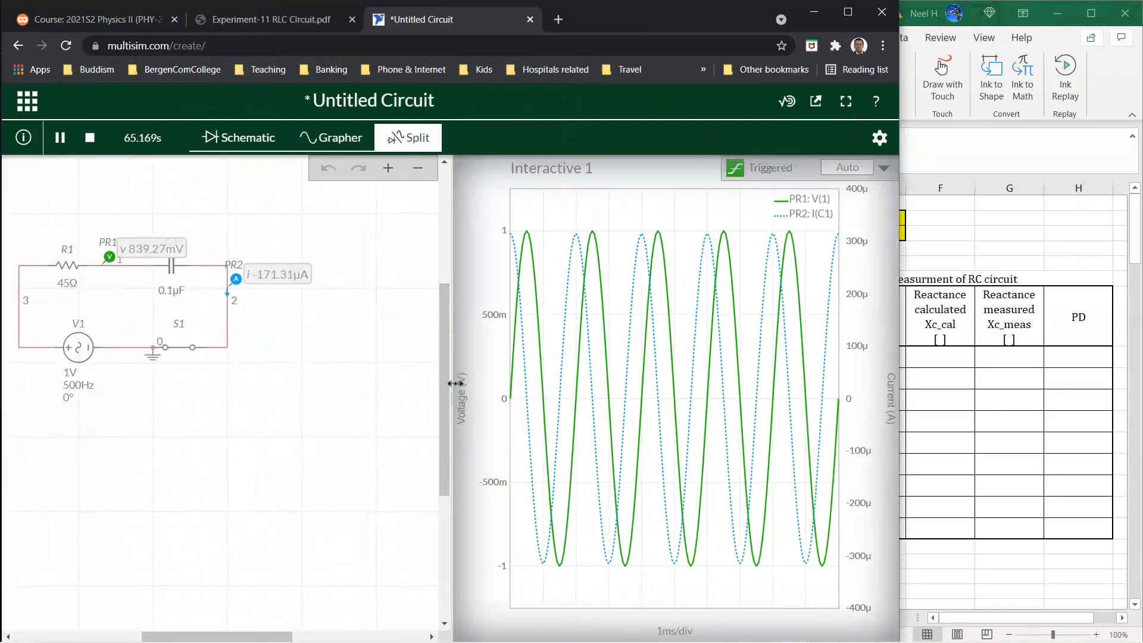
drag(455, 383, 370, 375)
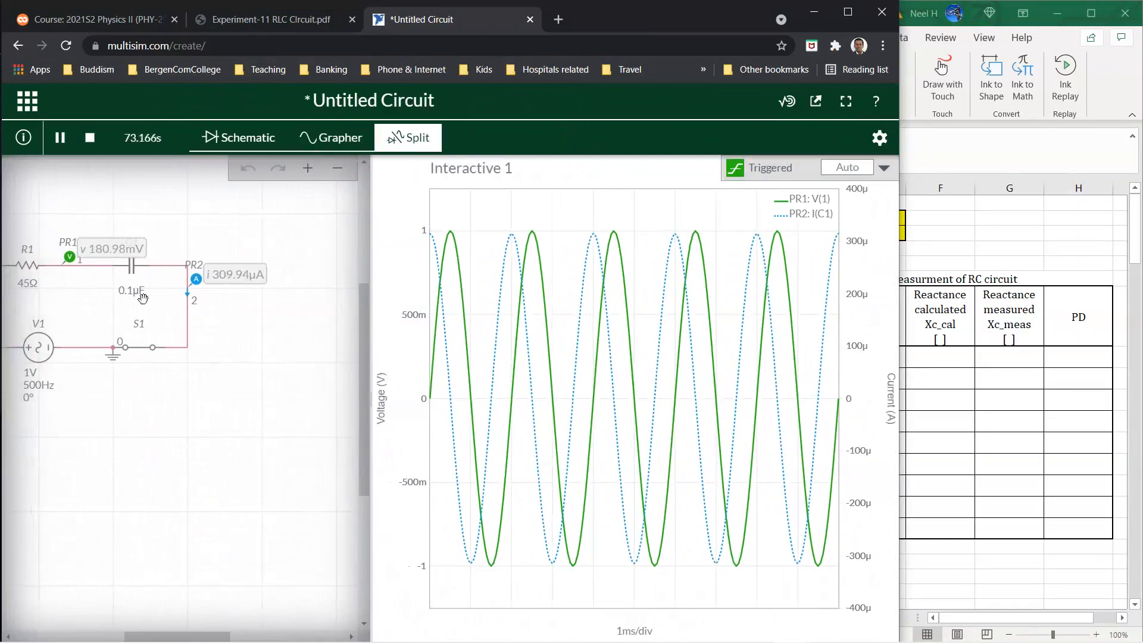
drag(105, 296, 174, 305)
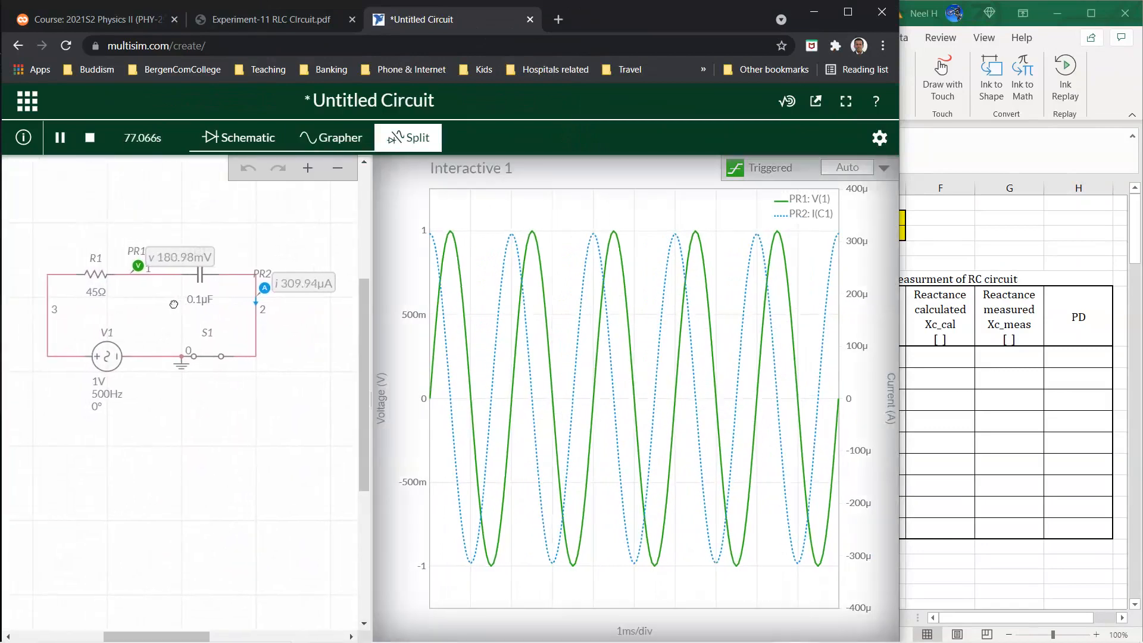
- Vary V1's frequency through 710 Hz, 975 Hz and 90 Hz to see how the plotted waveforms respond
click(107, 395)
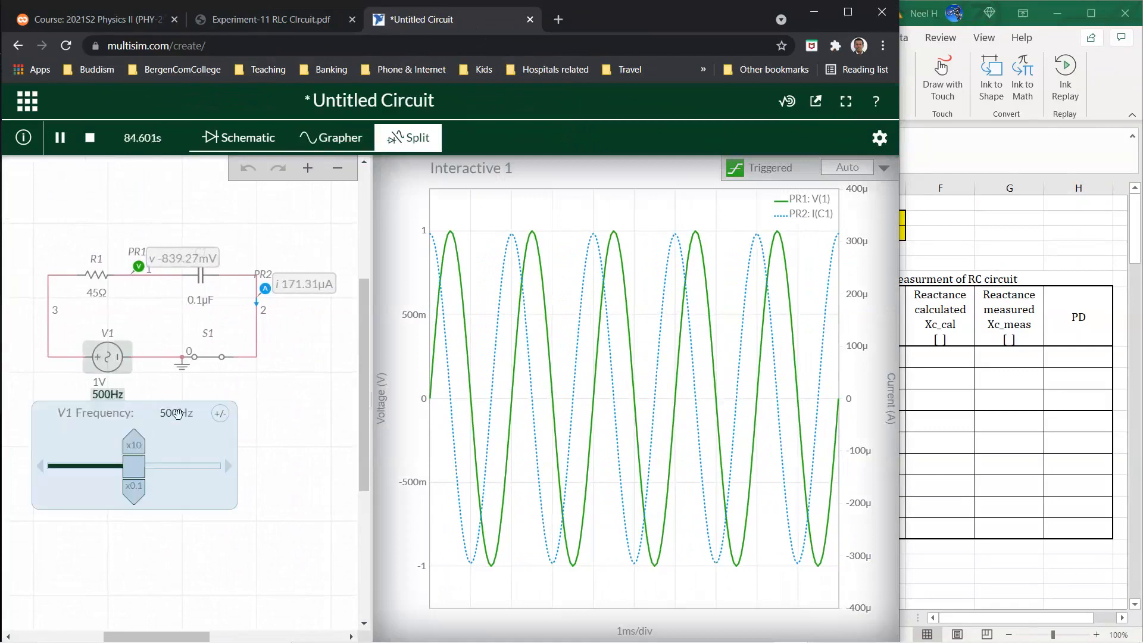
drag(135, 467, 162, 427)
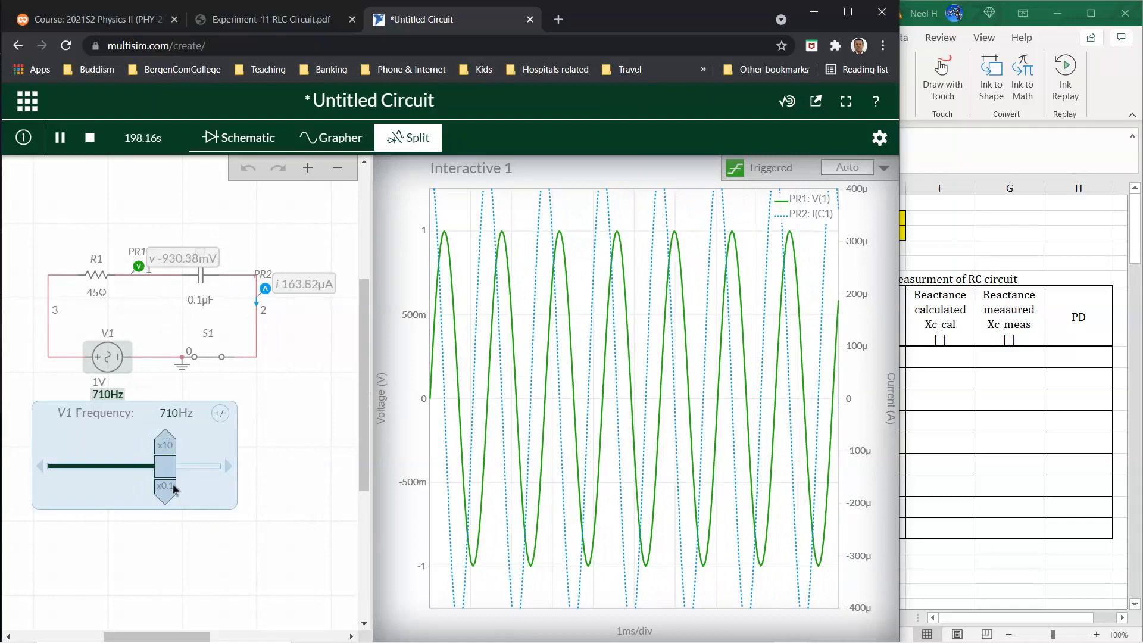
drag(168, 471, 209, 463)
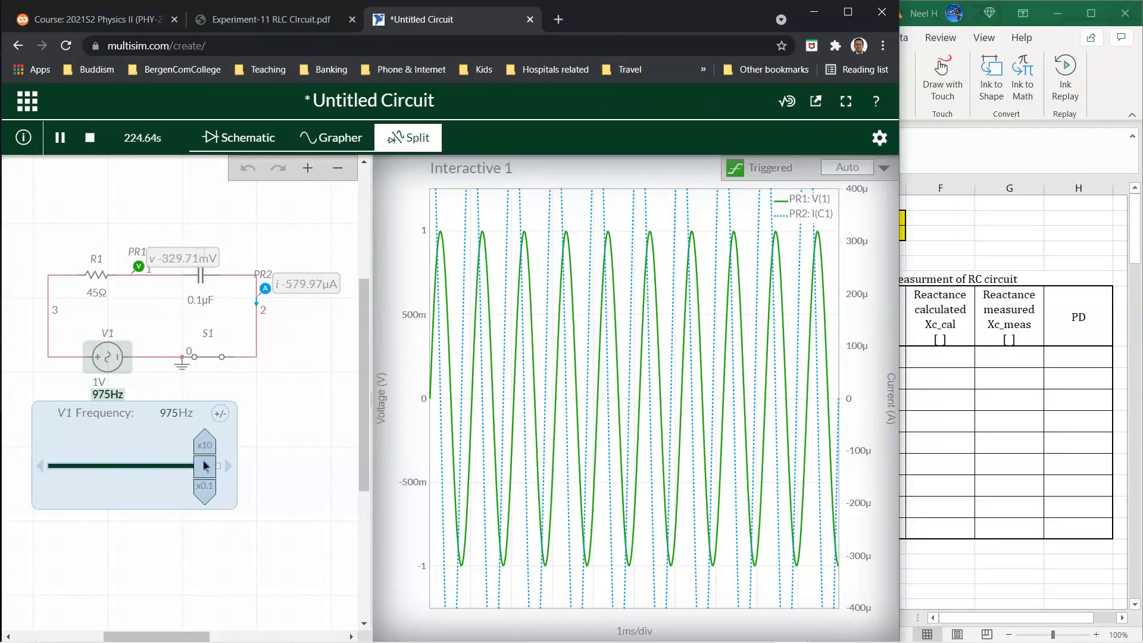
drag(206, 460, 74, 471)
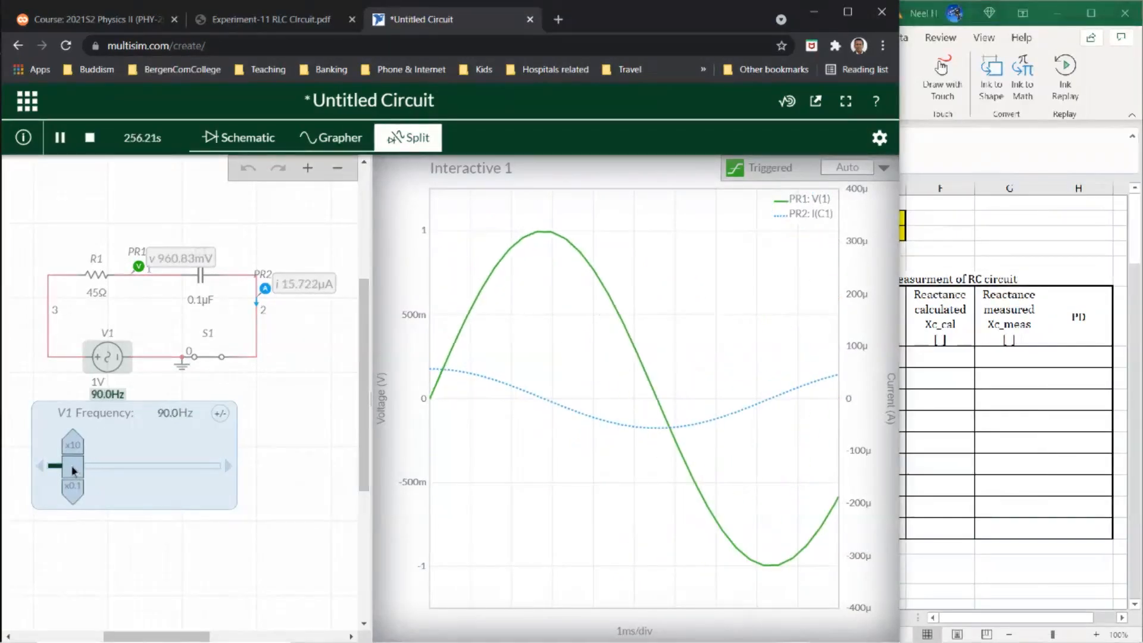
- Set the frequency of the AC source V1 to 100 Hz while the simulation runs
click(108, 396)
click(168, 412)
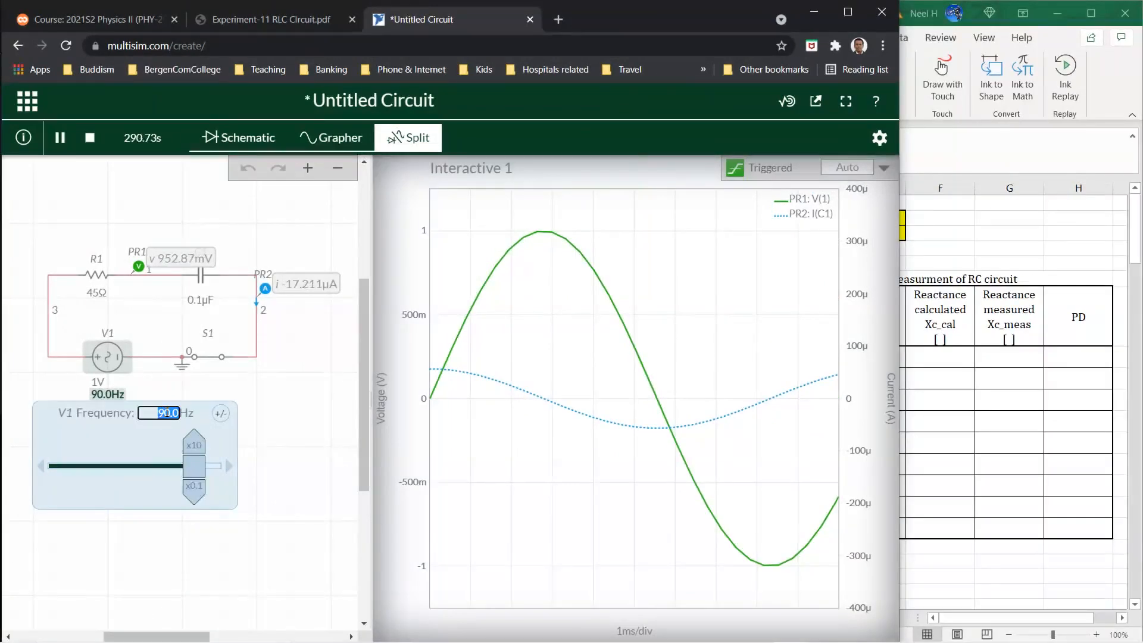
text(100)
key(Return)
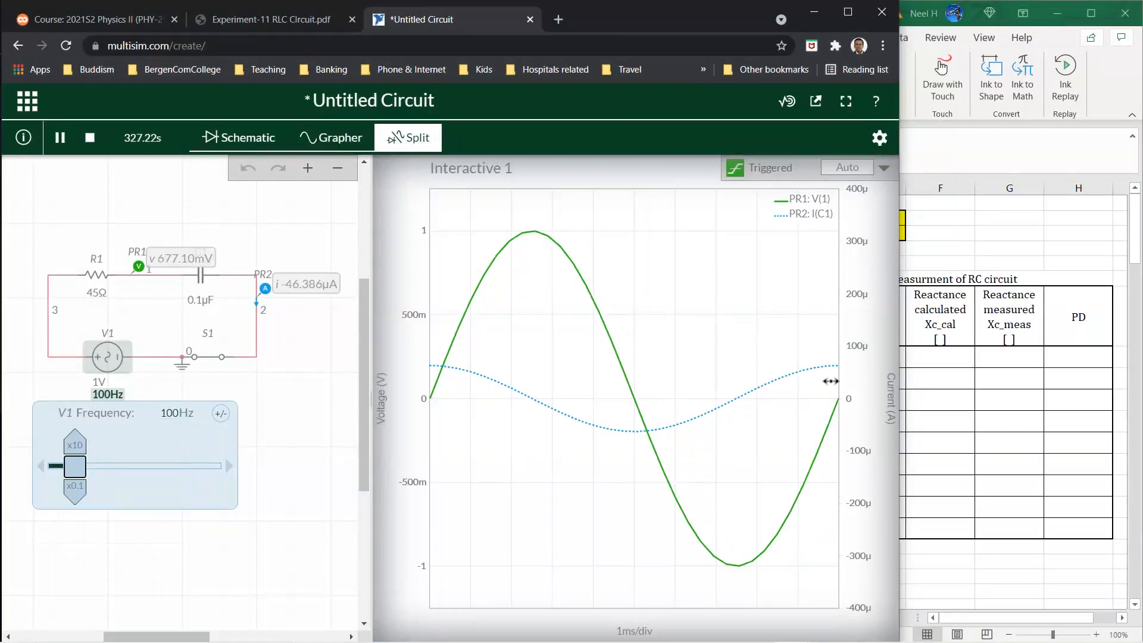
- Open the settings of the Interactive 1 graph and autoscale its current and voltage axes
click(880, 137)
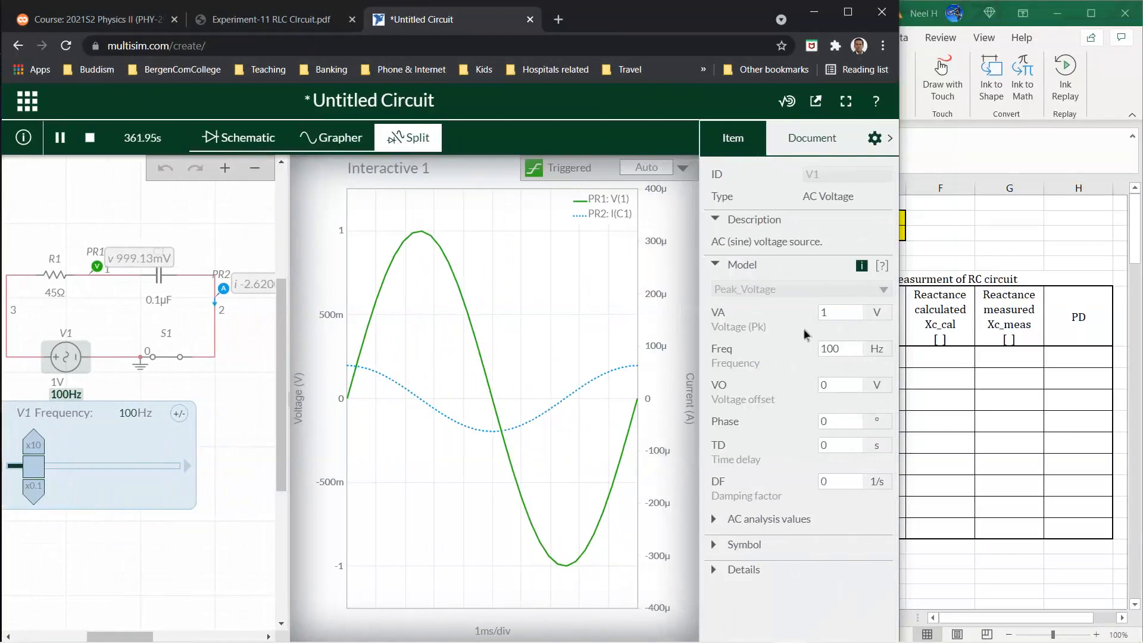
click(587, 286)
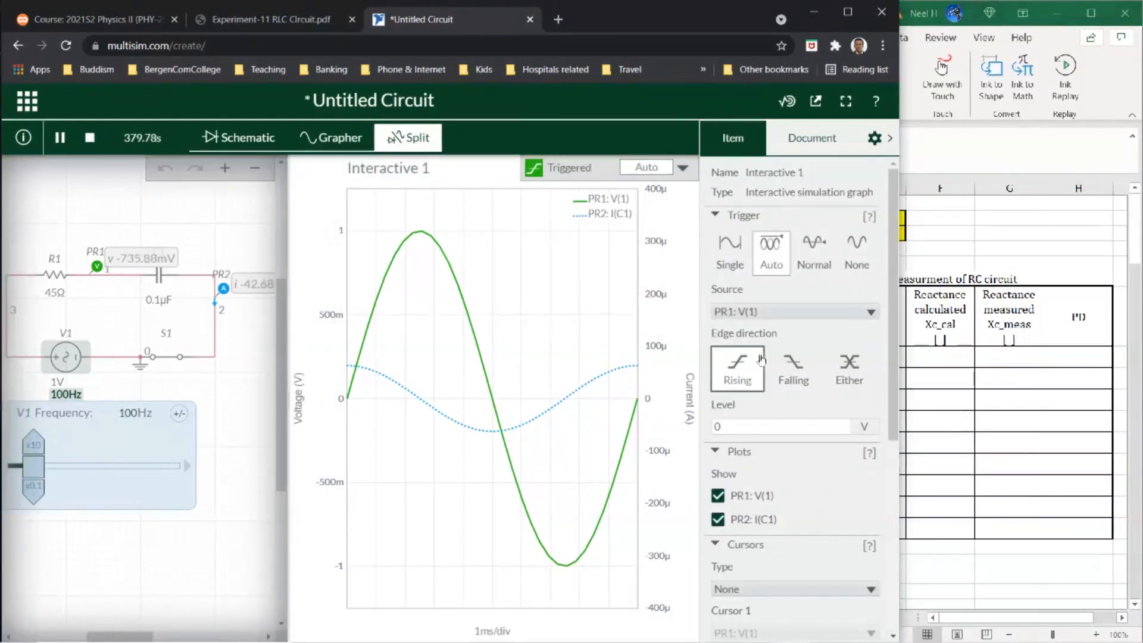
scroll(827, 411, down, 5)
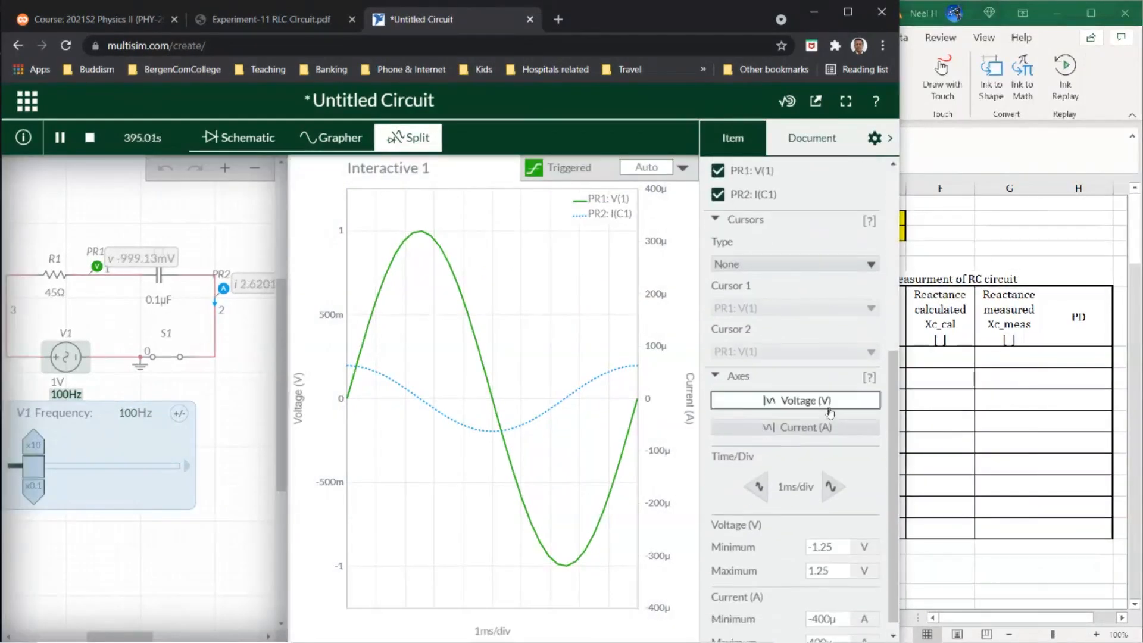
click(794, 417)
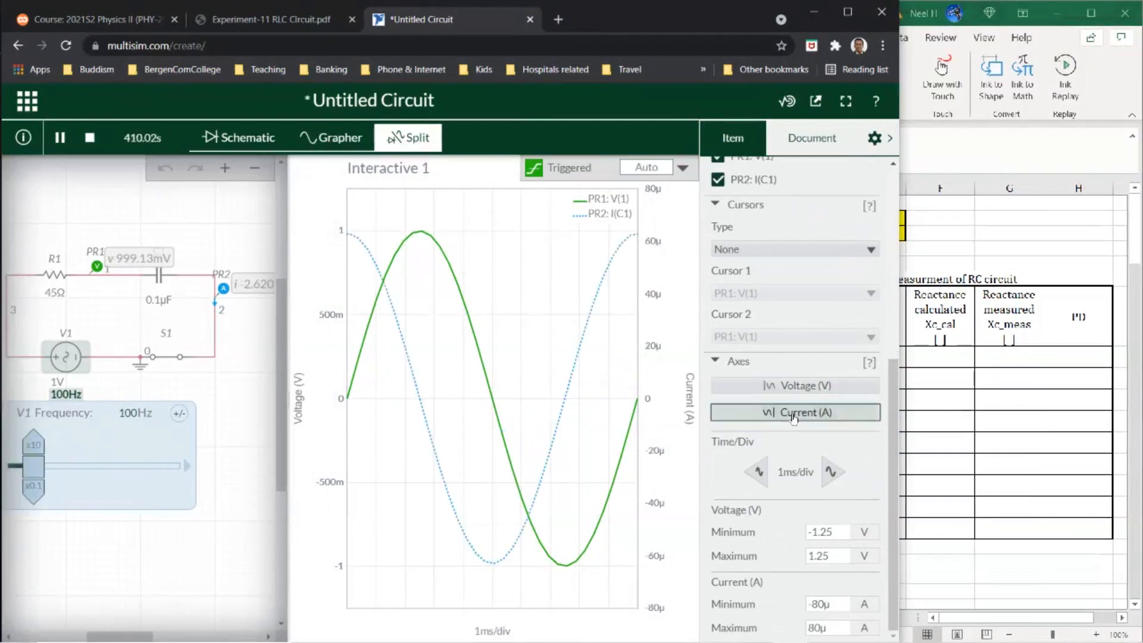
click(797, 387)
click(800, 417)
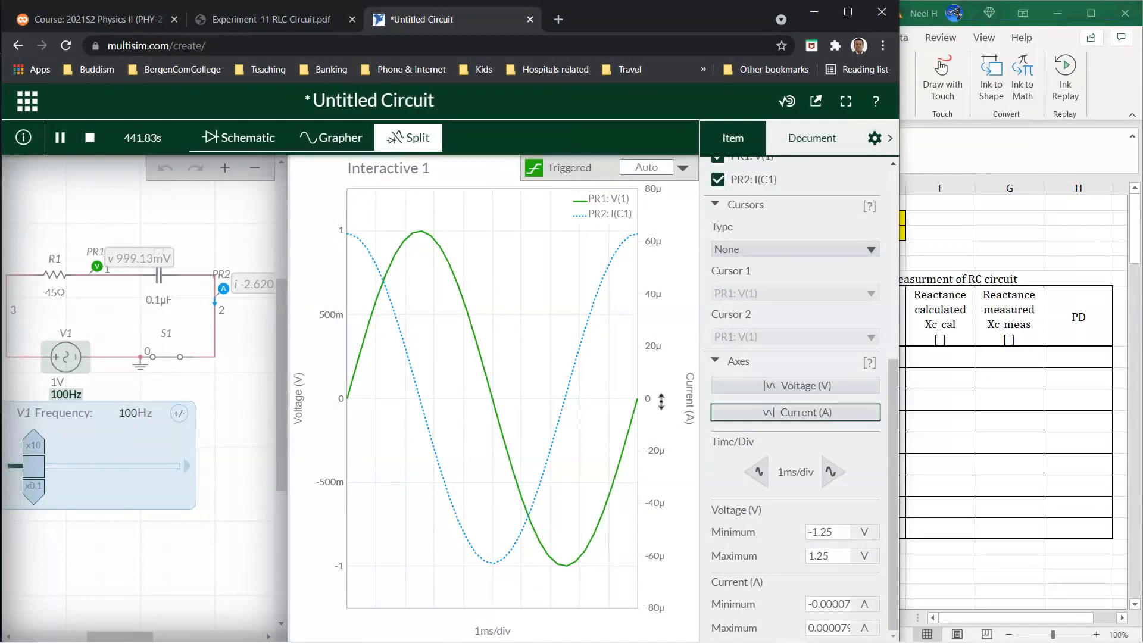
- Try 500 µs per division on the graph's time axis and settle on 2 ms per division
click(758, 475)
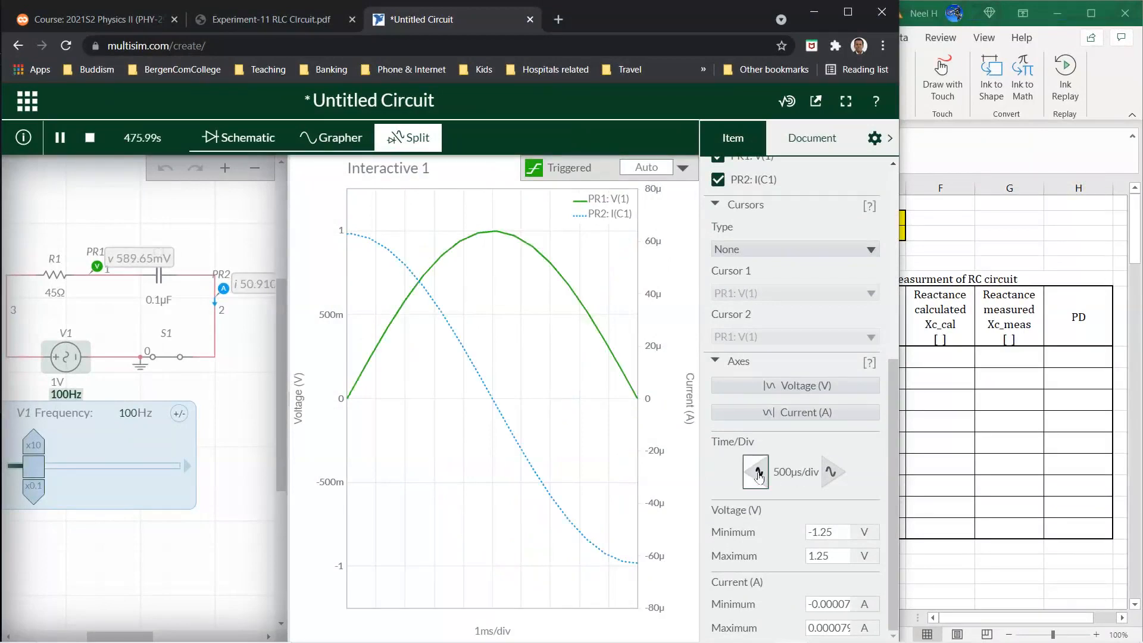
click(833, 472)
click(833, 471)
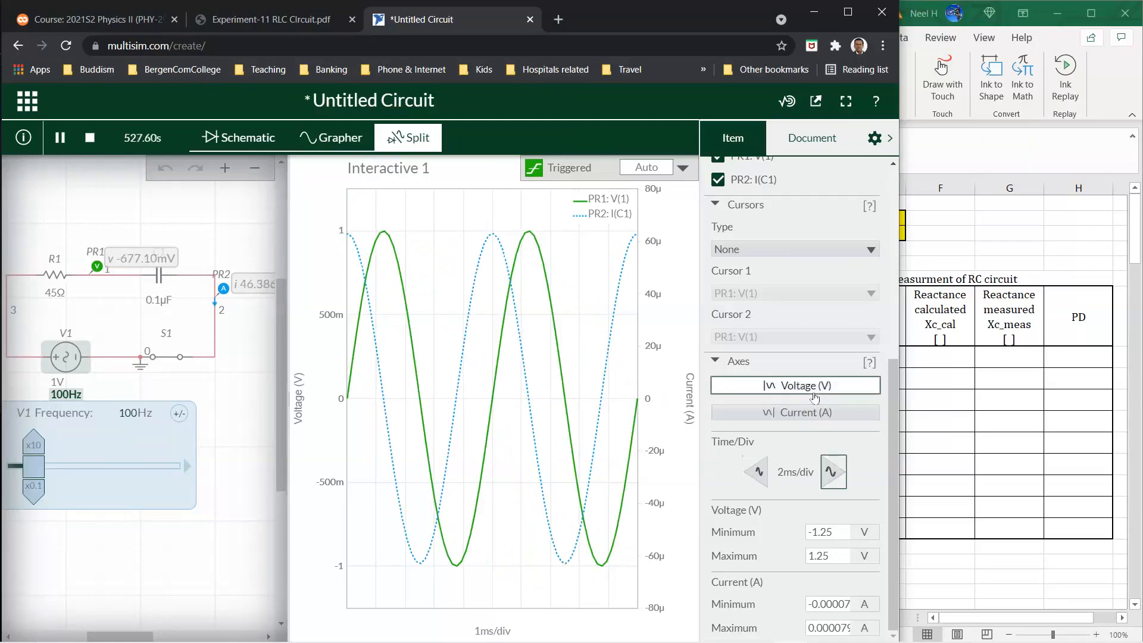
- Enable Track cursors on the graph, keeping cursor 1 on PR1: V(1) and assigning cursor 2 to PR2: I(C1)
scroll(816, 399, up, 3)
scroll(814, 399, up, 4)
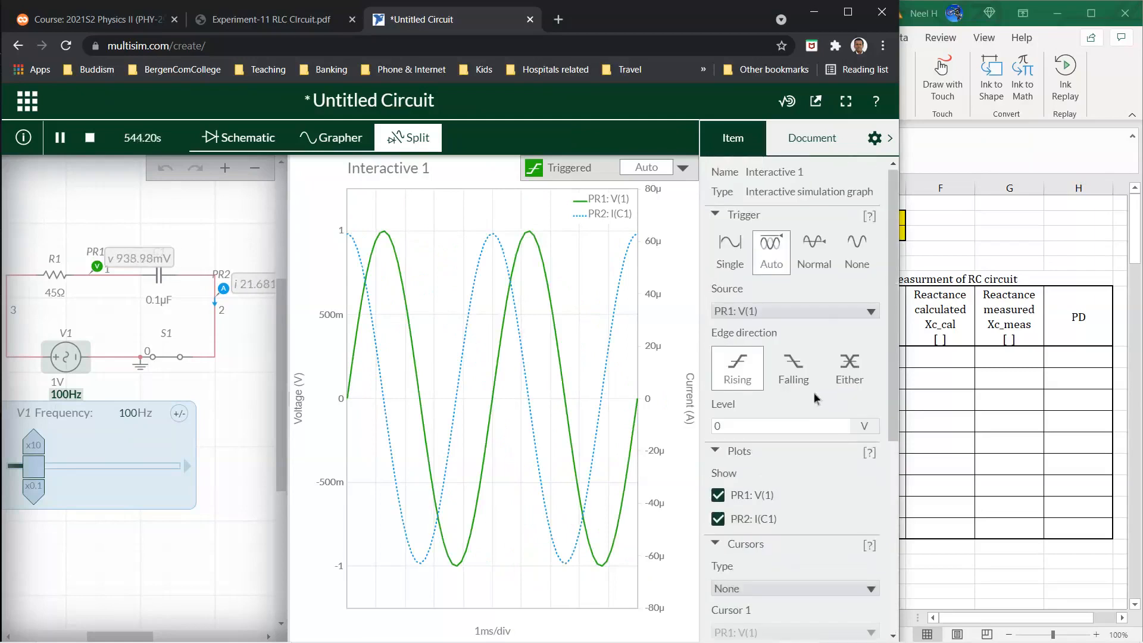
scroll(814, 399, down, 5)
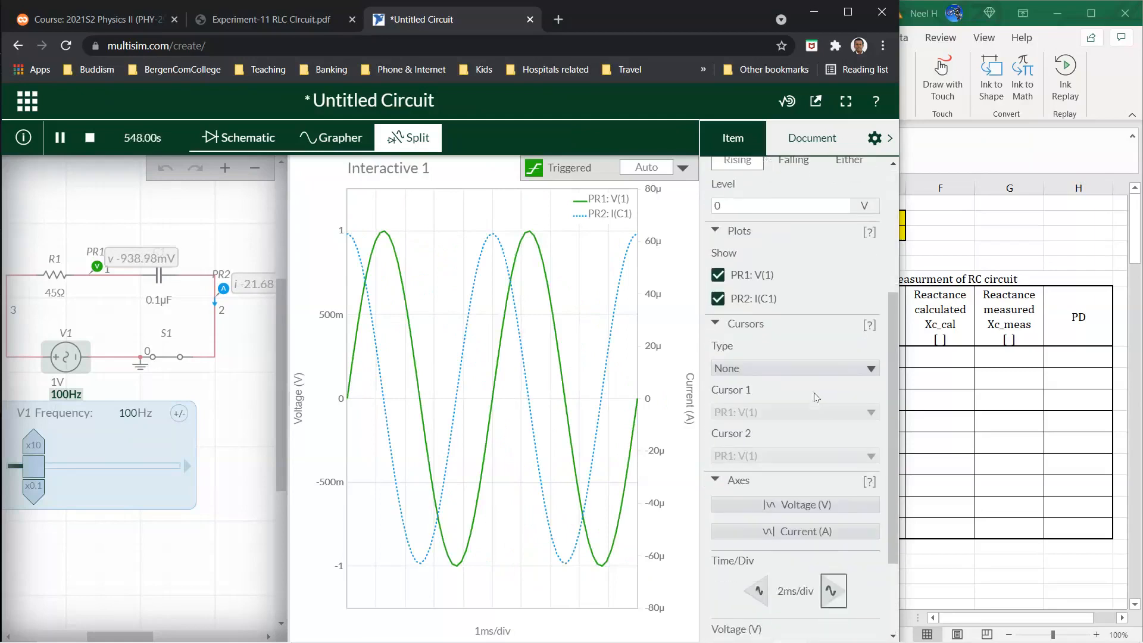
click(760, 364)
click(748, 436)
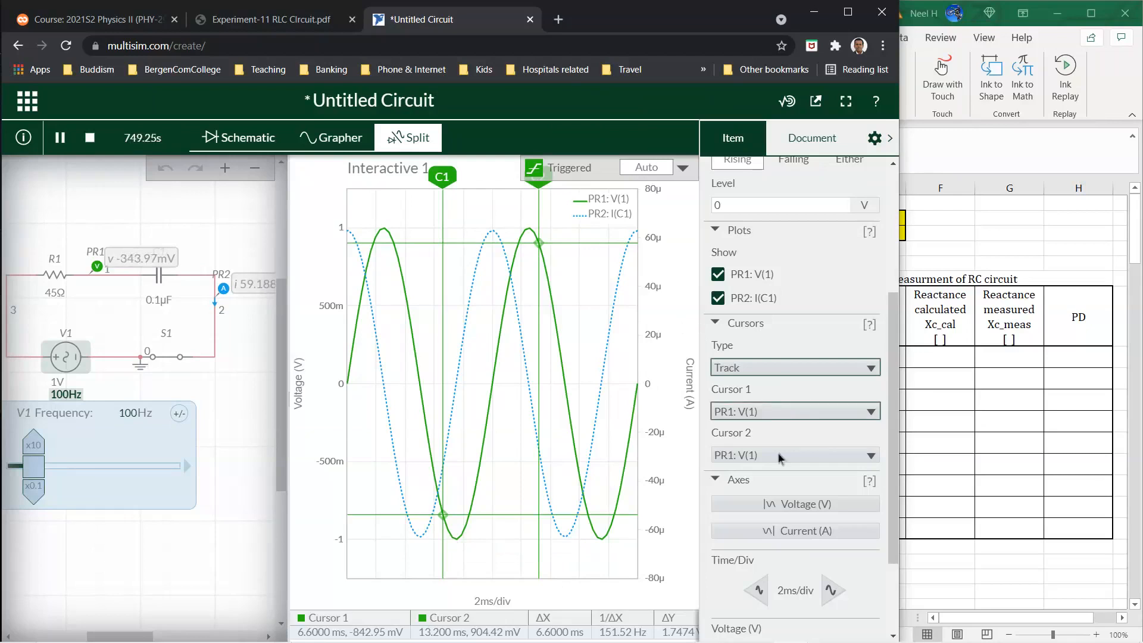
click(762, 411)
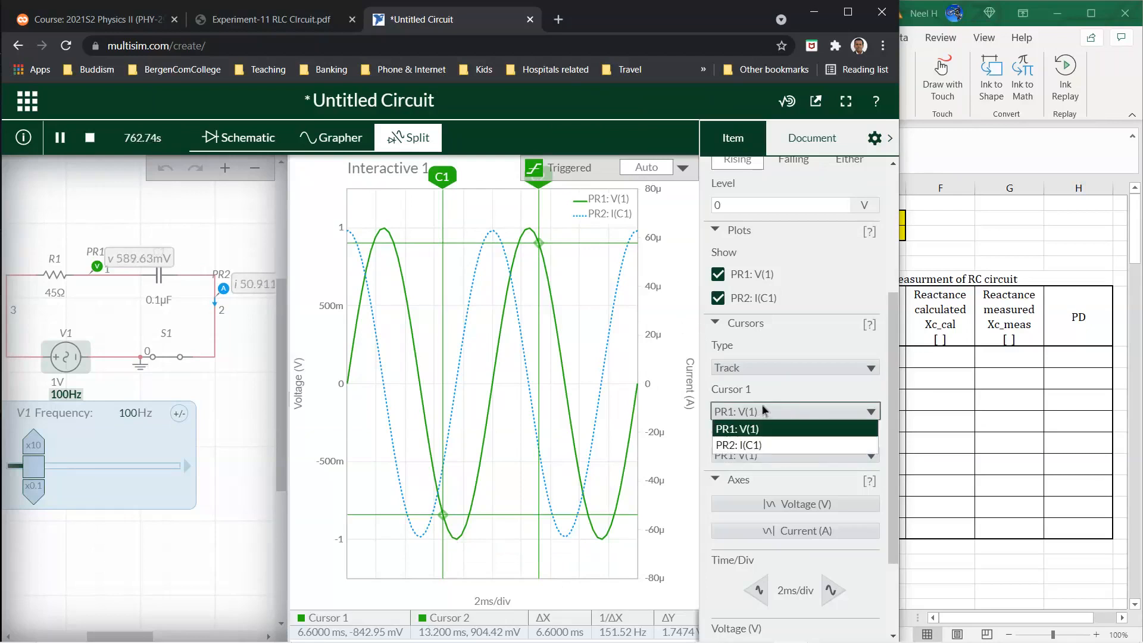
click(809, 403)
click(776, 462)
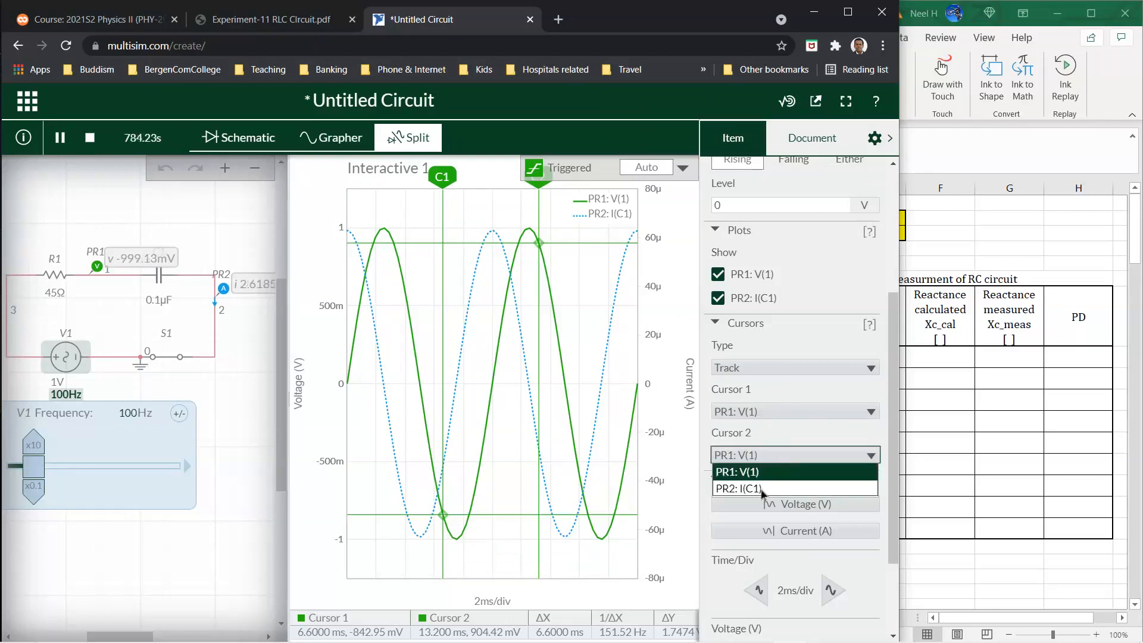
click(767, 484)
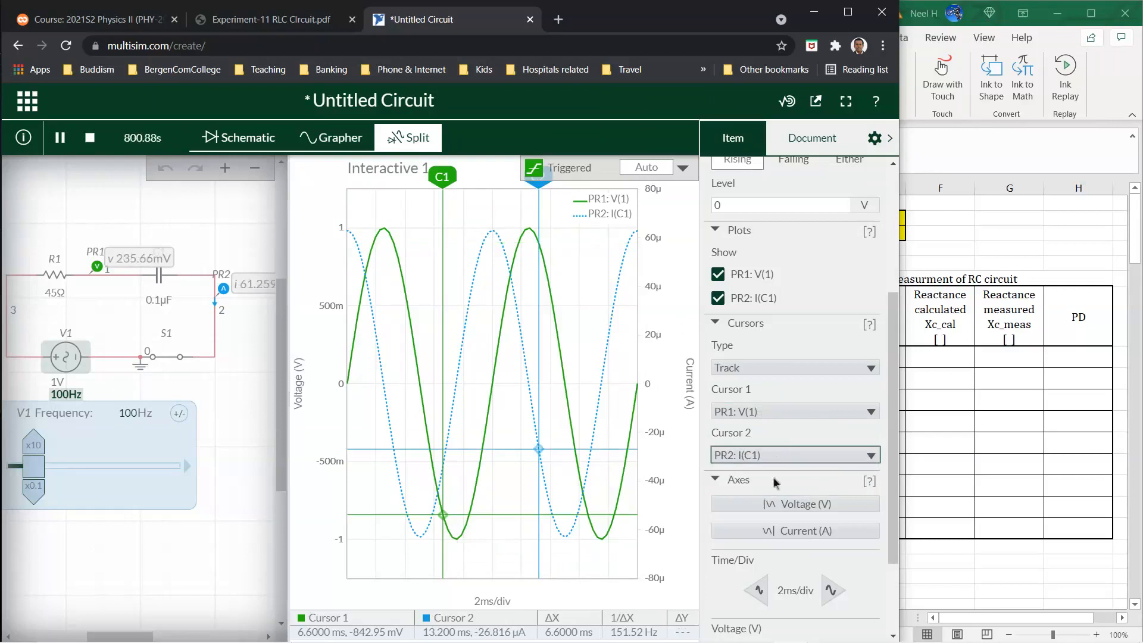
- Change the cursor type to Y Axis and place cursor 1 at the voltage peak, about 1.006 V, and cursor 2 at the current trough, about -62.9 µA
click(787, 374)
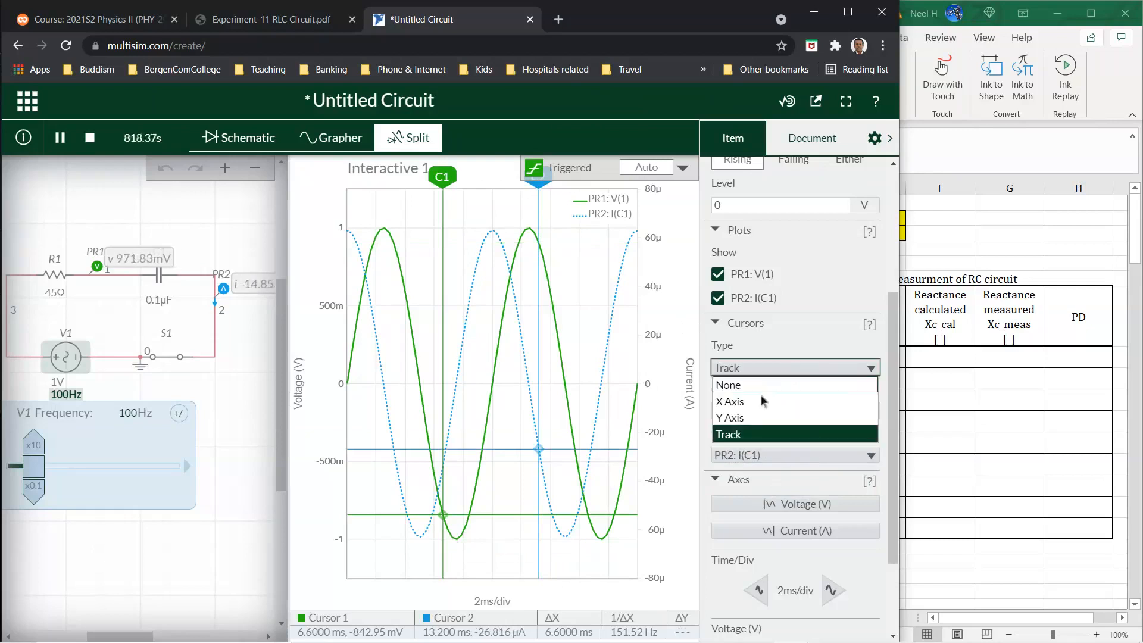
click(763, 400)
click(777, 372)
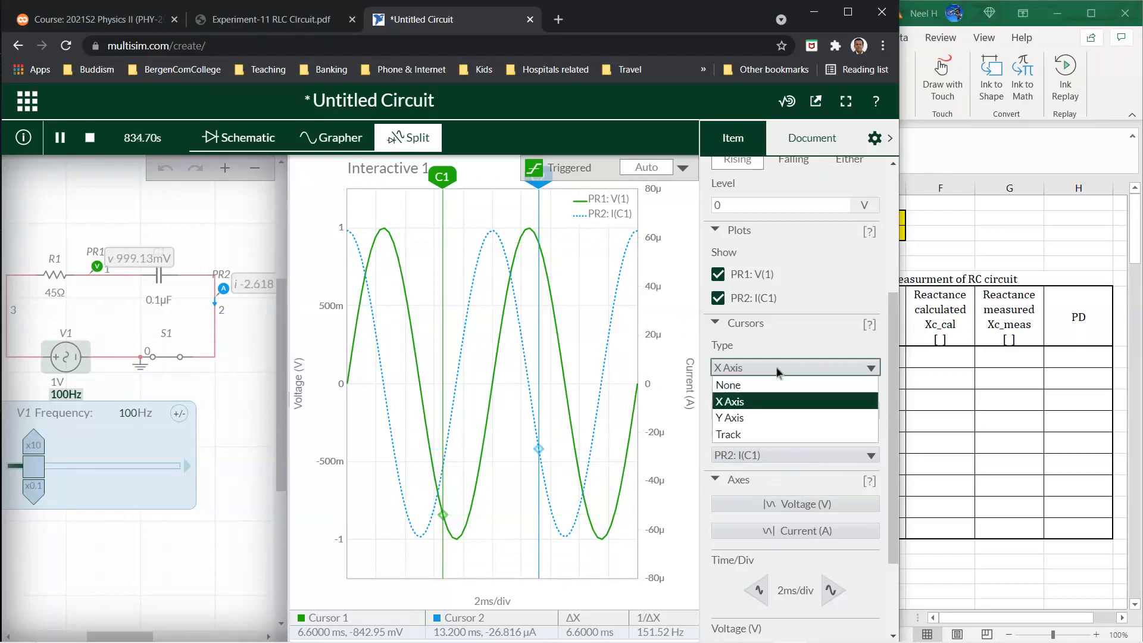
click(751, 419)
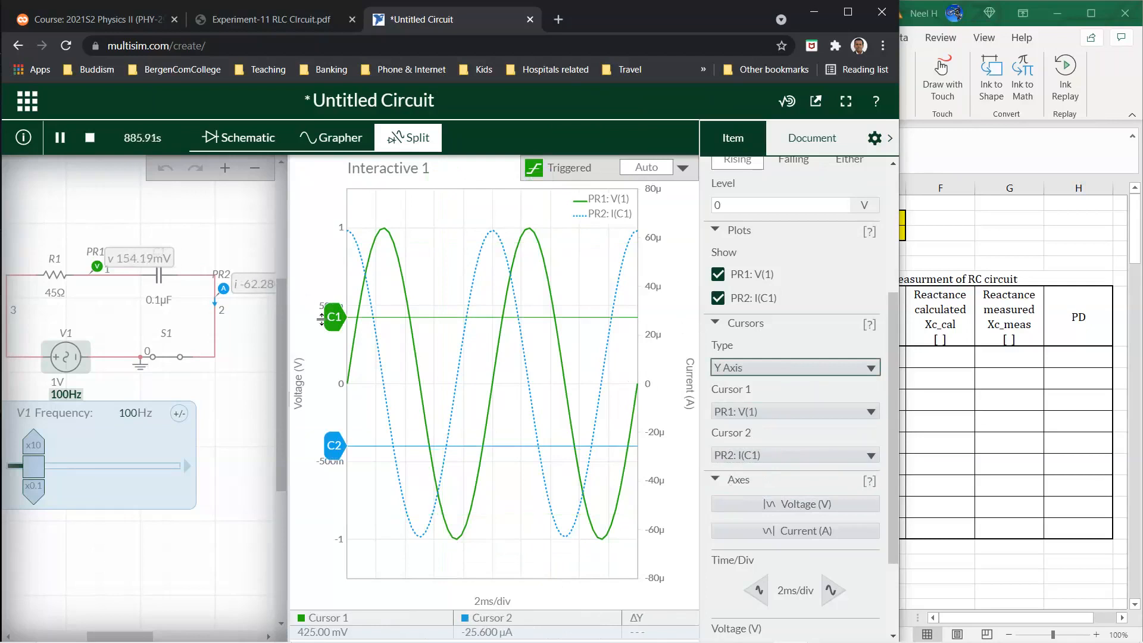
drag(335, 317, 335, 227)
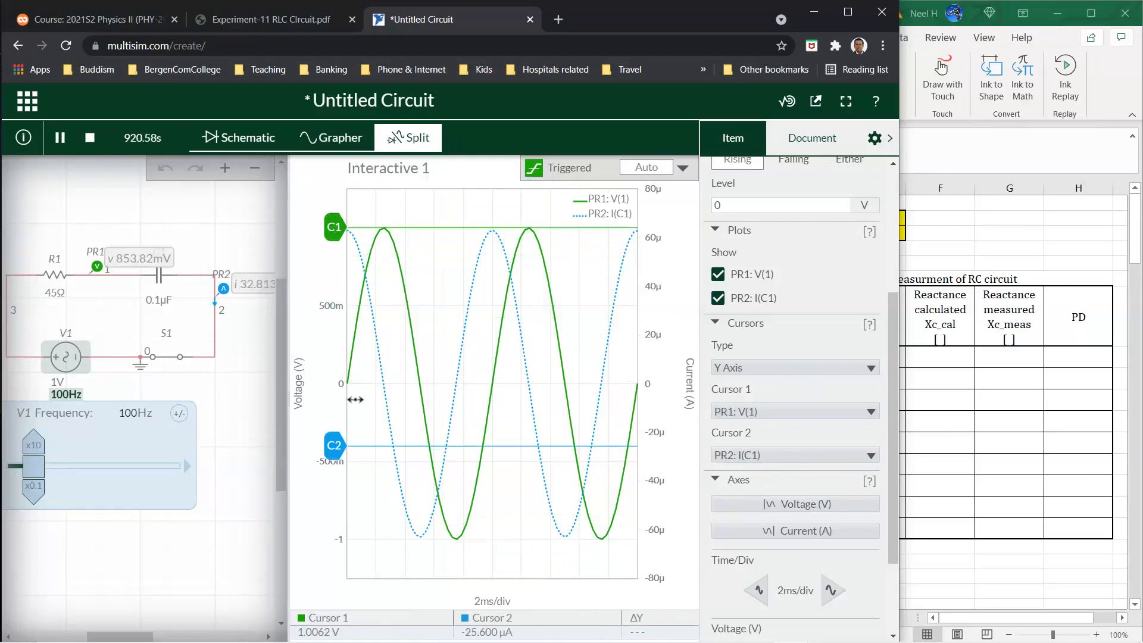
drag(335, 446, 351, 539)
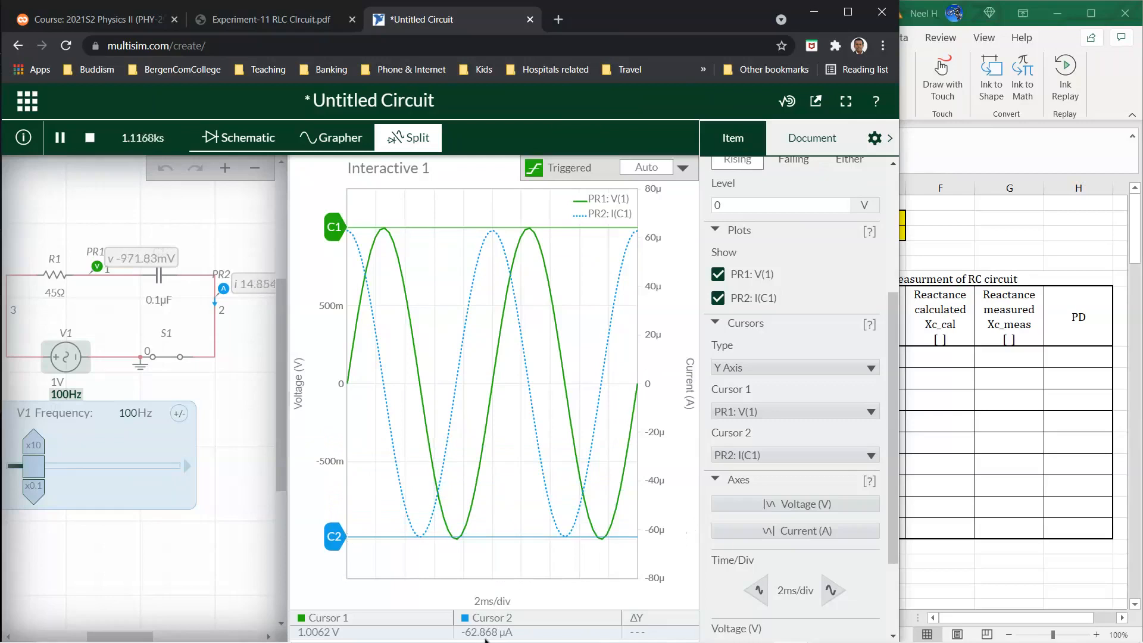
- Switch to the Excel data table and insert a screen clipping of the Multisim schematic and graph at K7, beside Table 1
click(1050, 263)
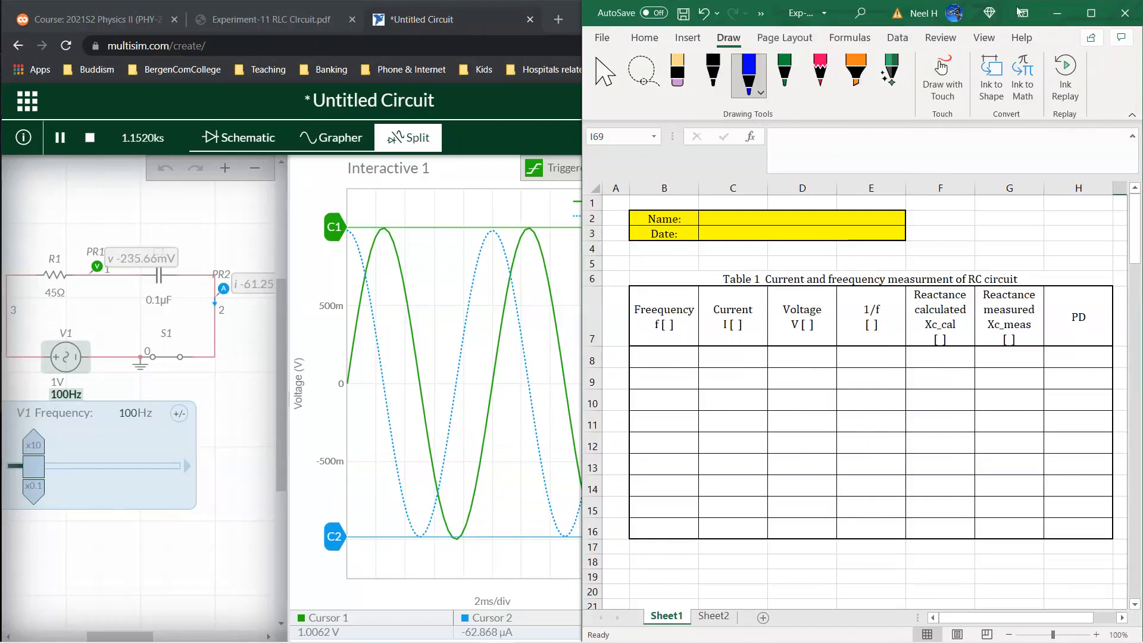
scroll(1029, 355, right, 3)
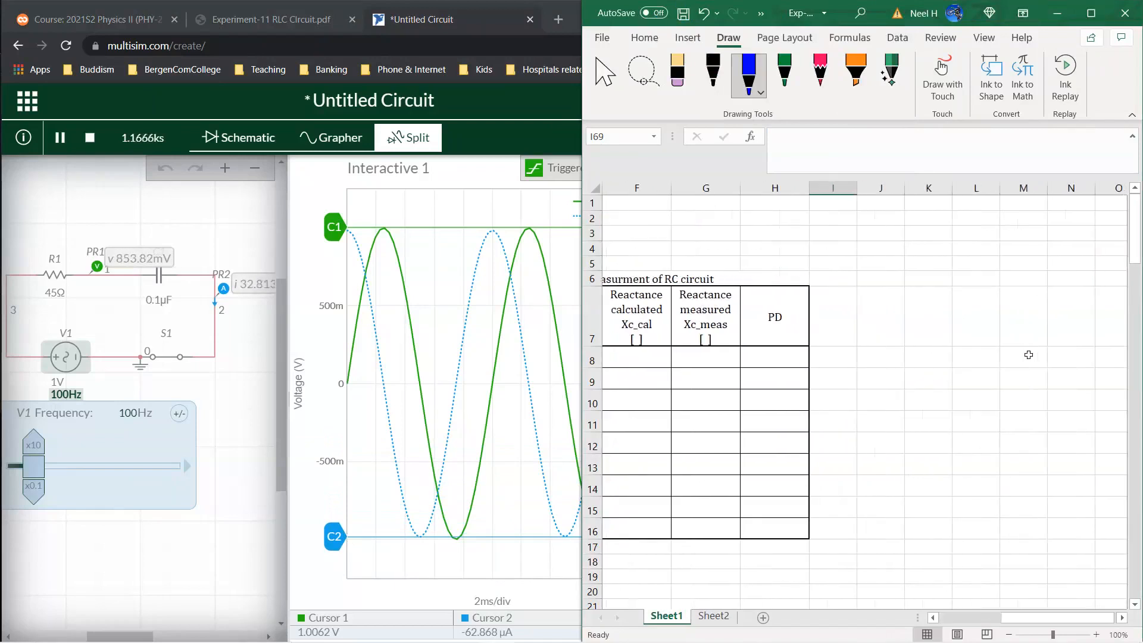
drag(1029, 358, 780, 308)
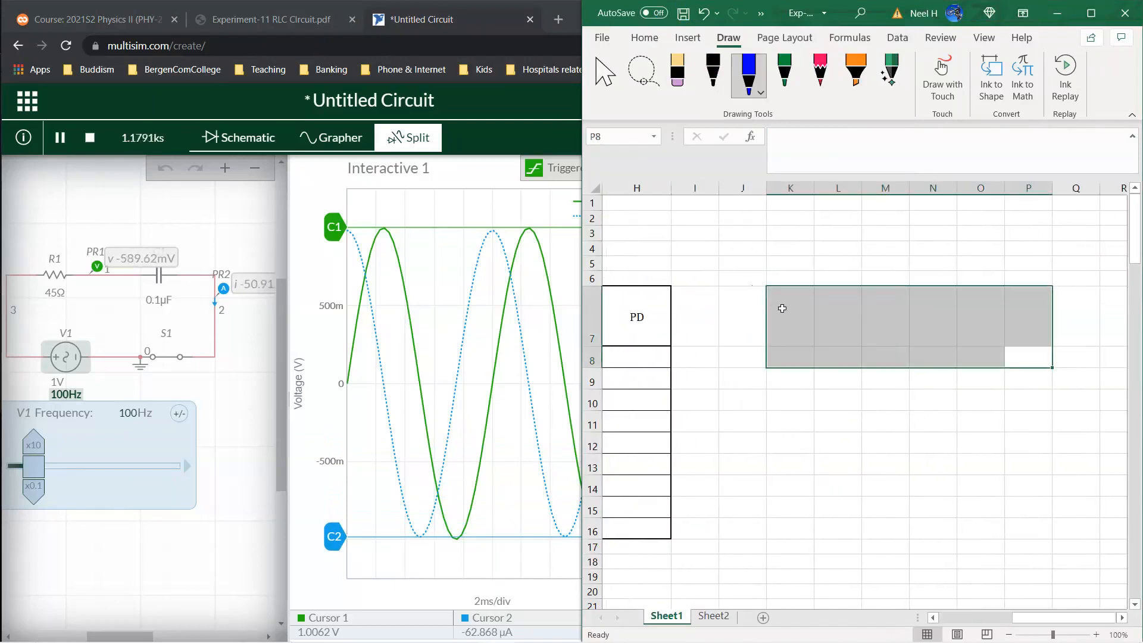
click(781, 308)
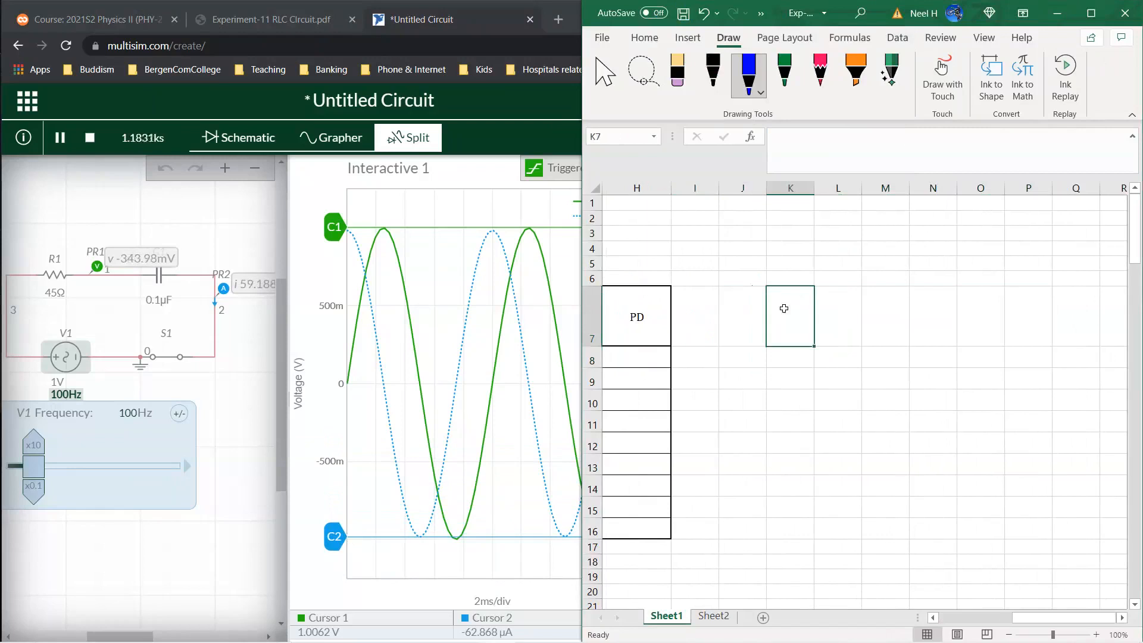
click(687, 38)
click(650, 107)
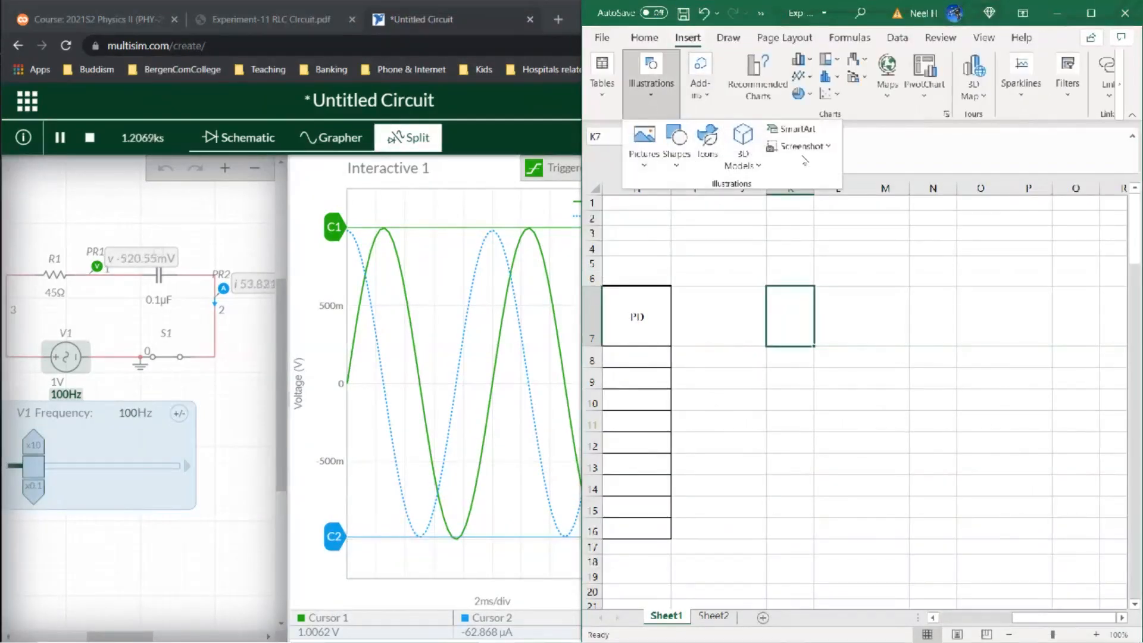
click(800, 146)
click(808, 275)
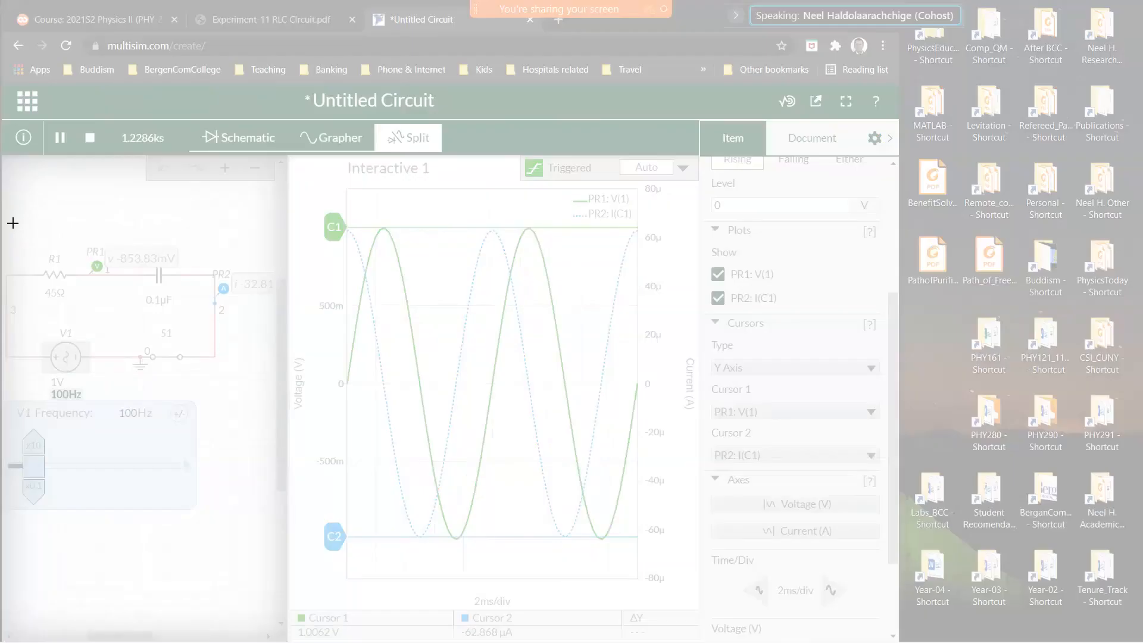
drag(5, 176, 694, 641)
drag(874, 284, 403, 306)
- Caption the clipping in K16 with "Figure 1 RC circuit simulator with AC voltage" and left-align the cell
click(227, 527)
text(F)
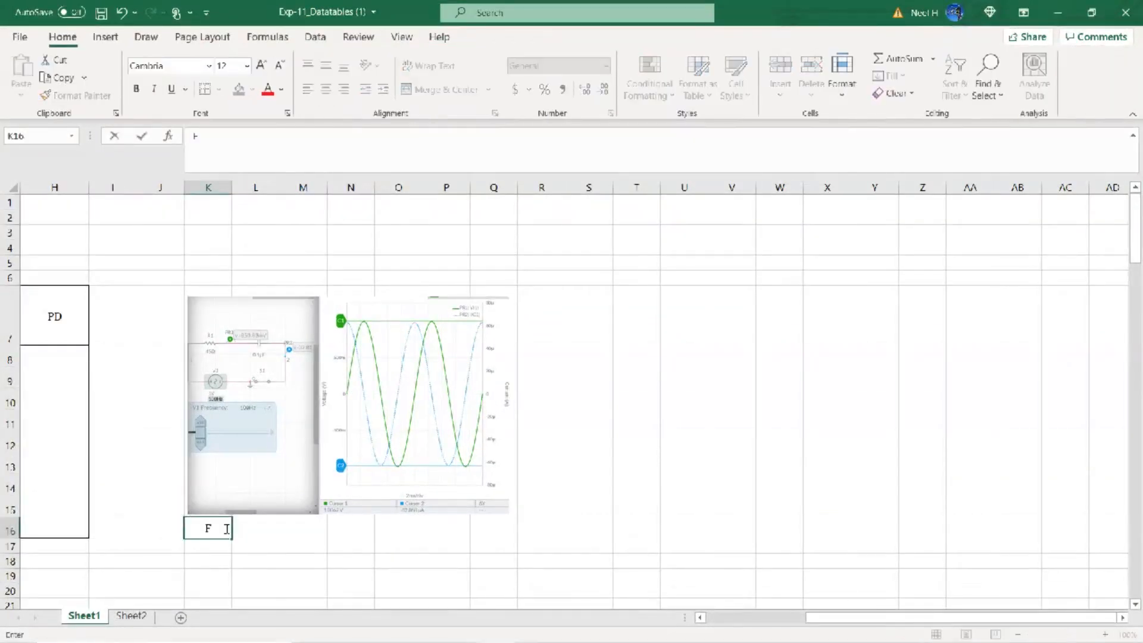
text(igure 1)
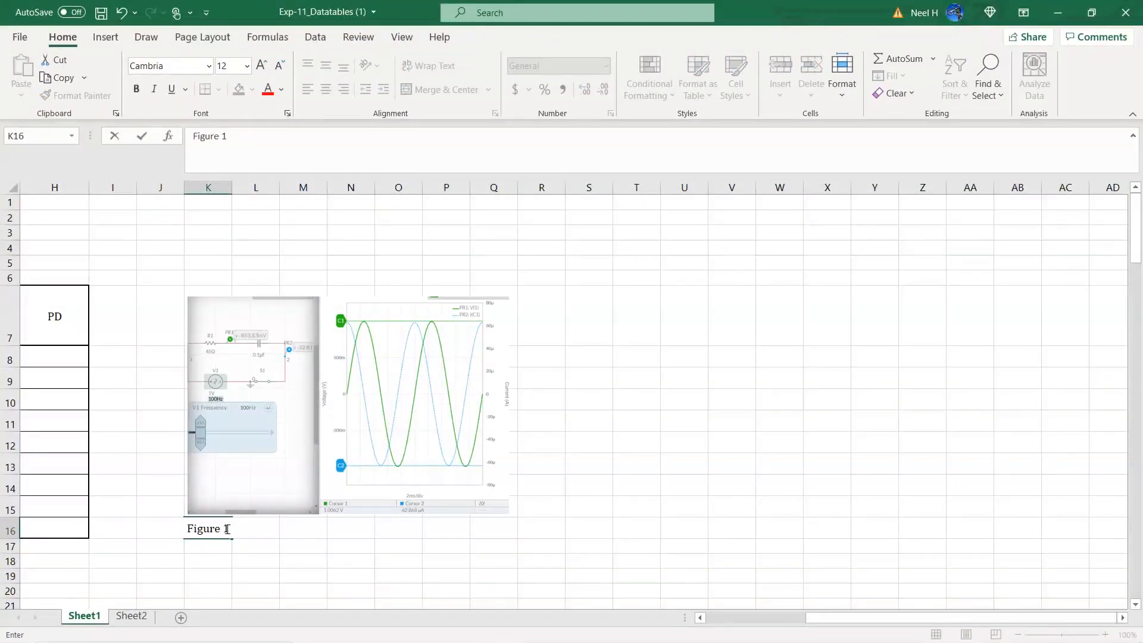
text(RC circui)
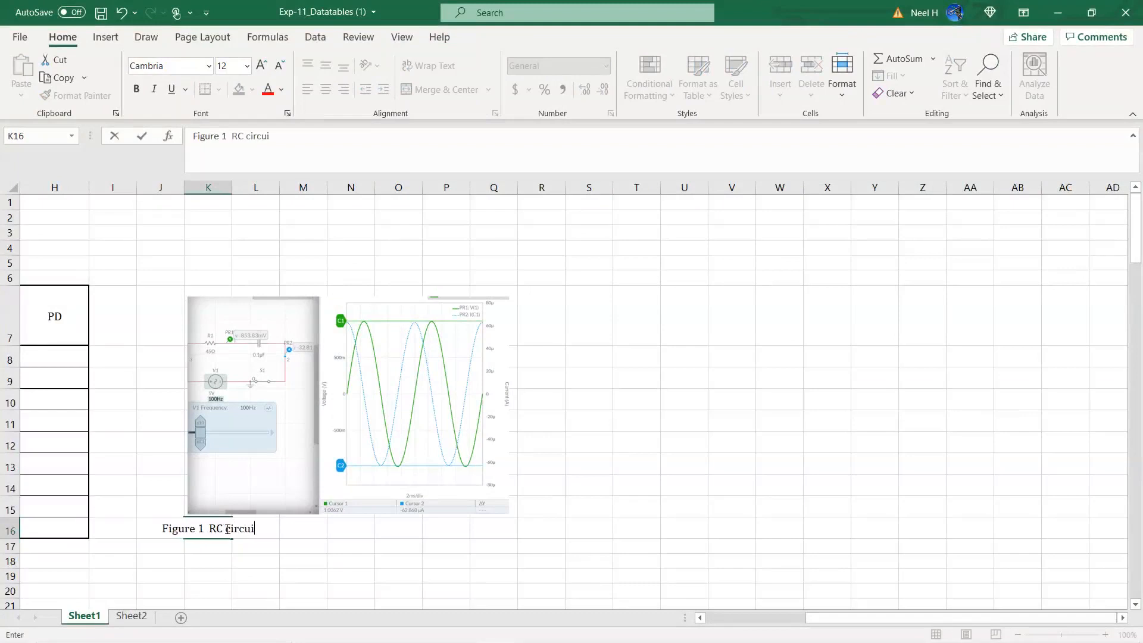
text(t simulator)
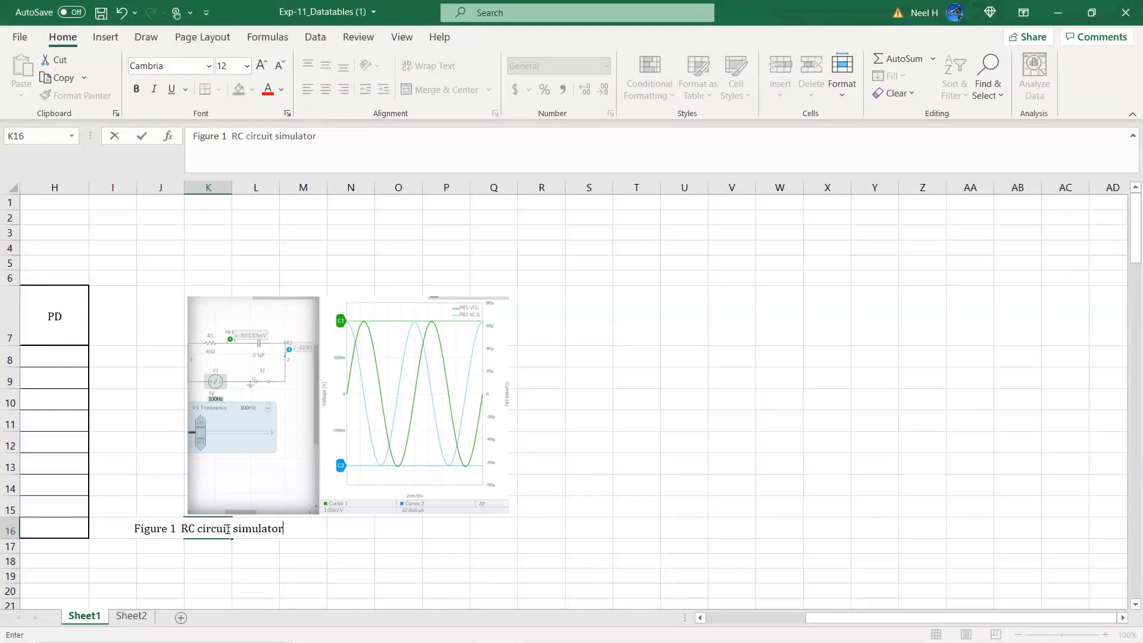
text( with AC )
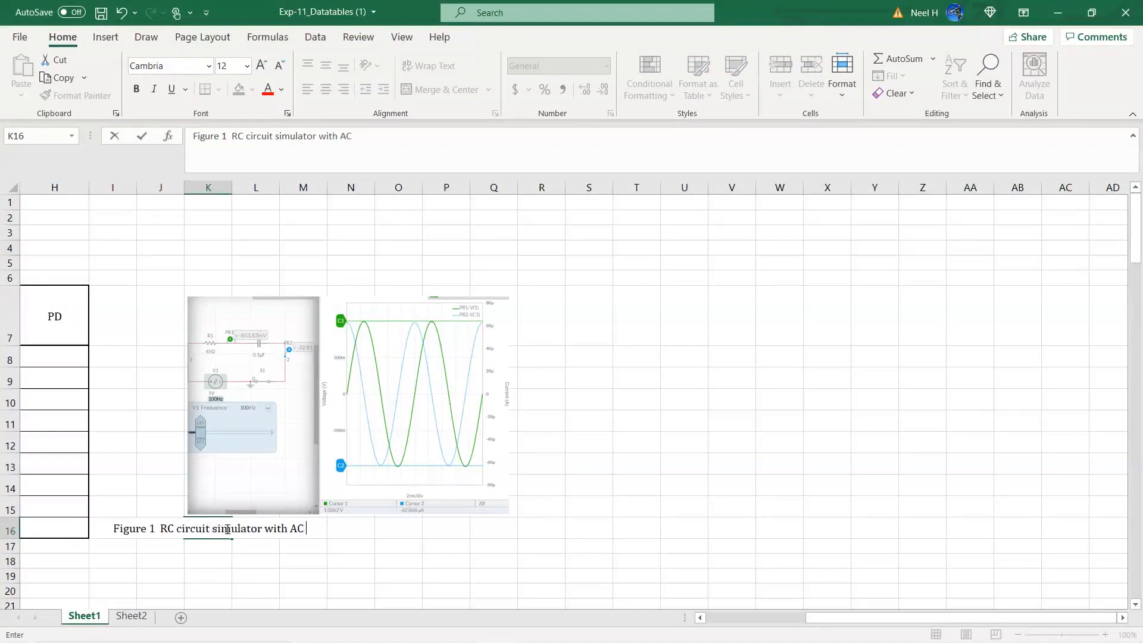
text(voltage)
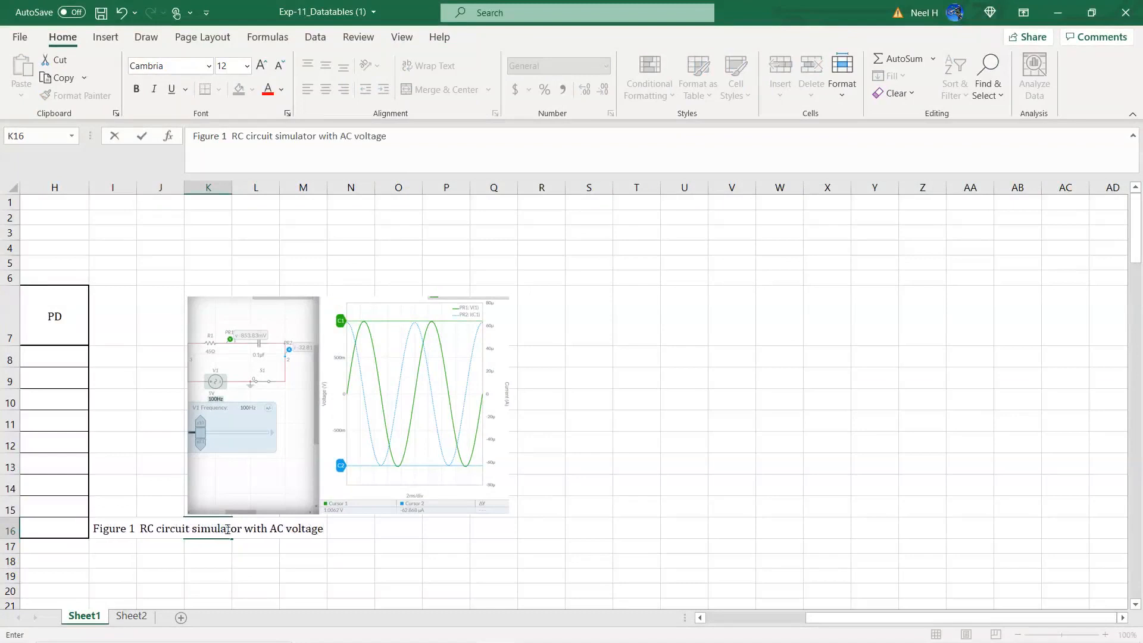
key(Return)
click(227, 529)
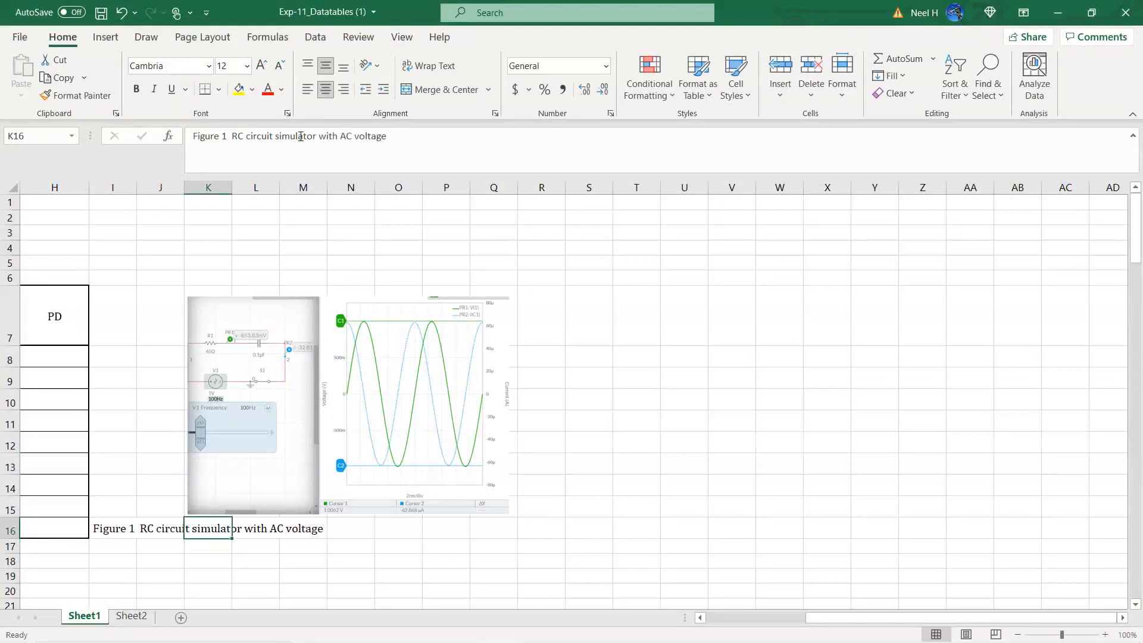
click(307, 90)
scroll(551, 380, left, 5)
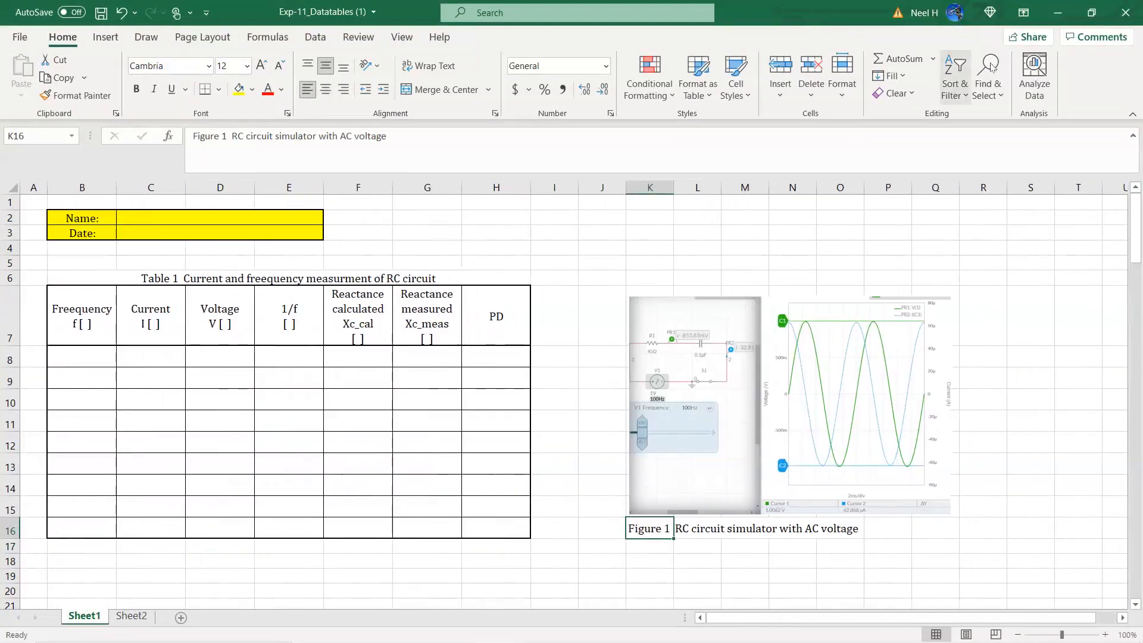
- Restore the spreadsheet window beside Multisim and add the unit Hz to Table 1's frequency header and A to its current header
click(1094, 23)
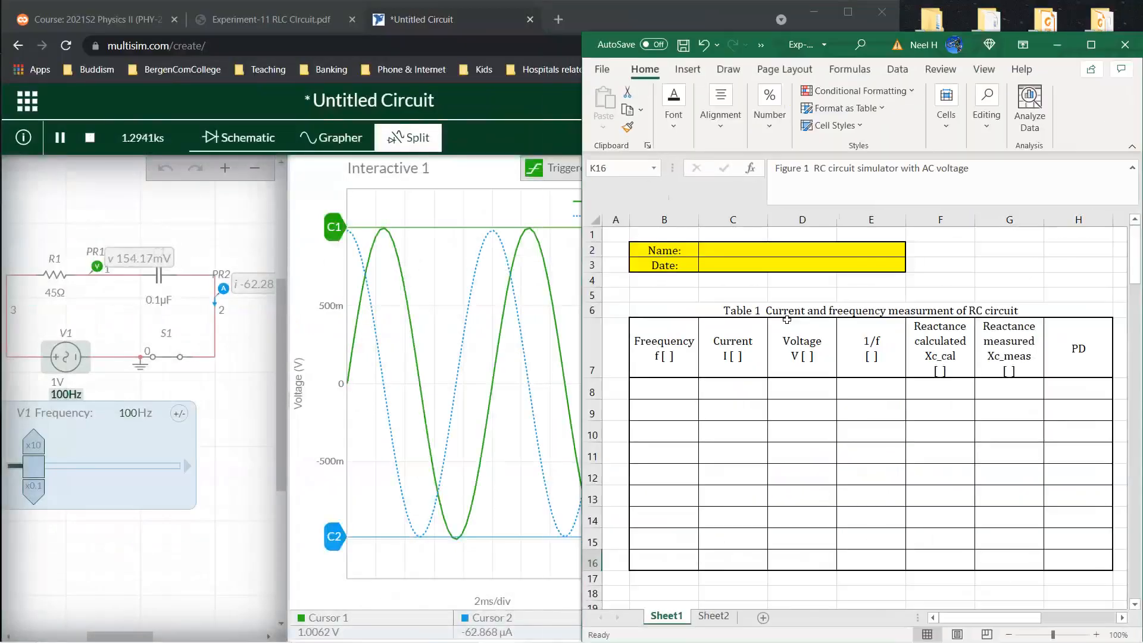
click(662, 354)
click(793, 184)
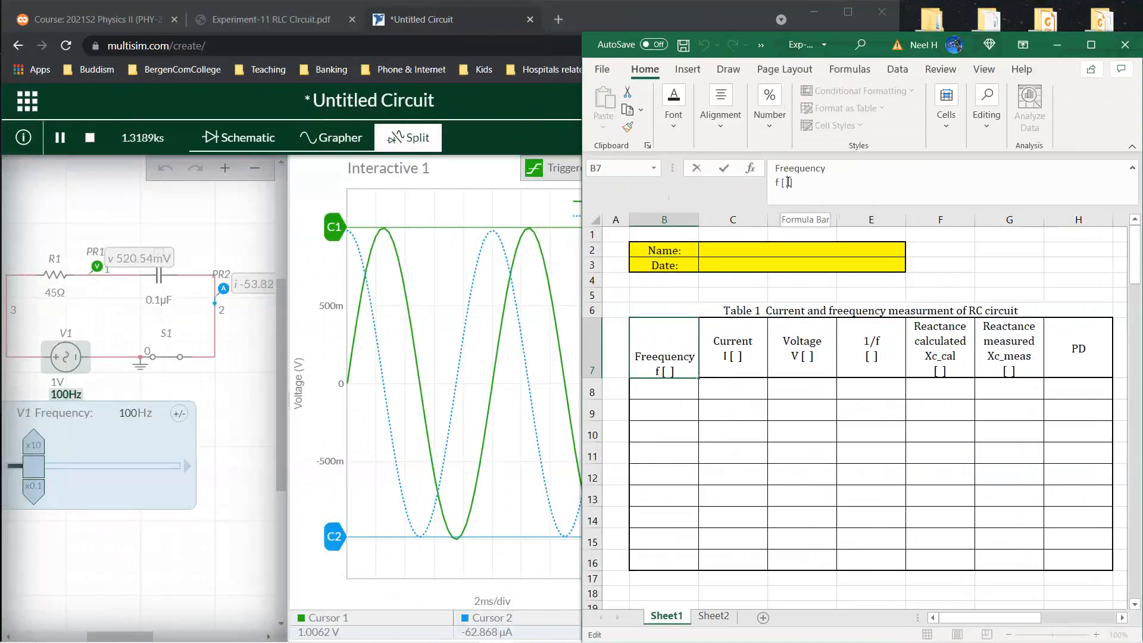
text(Hz)
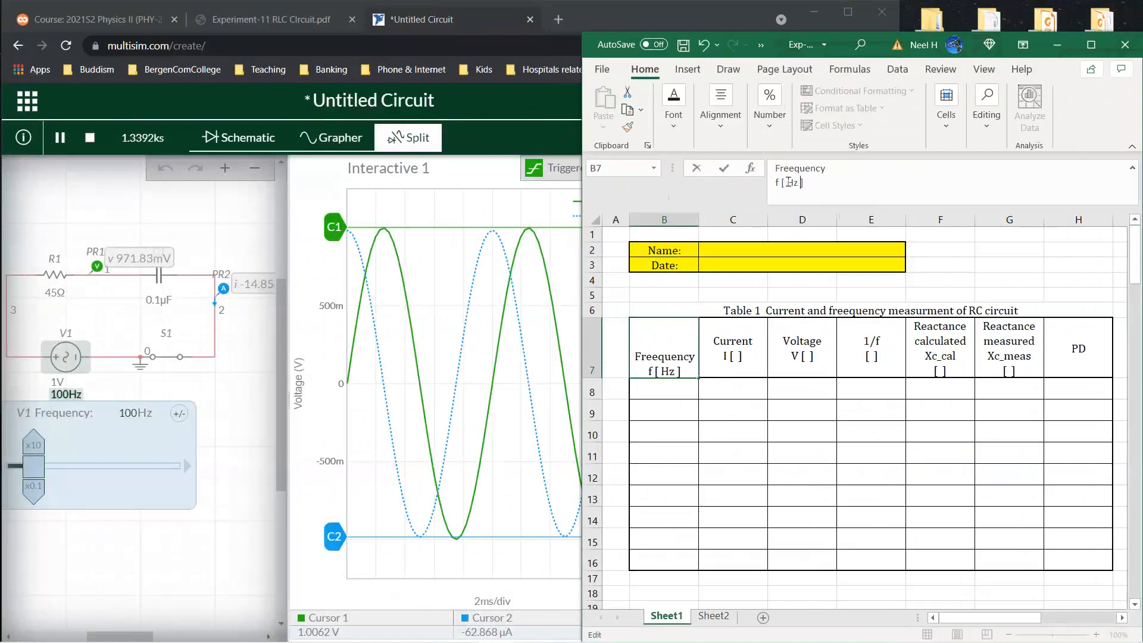
click(743, 345)
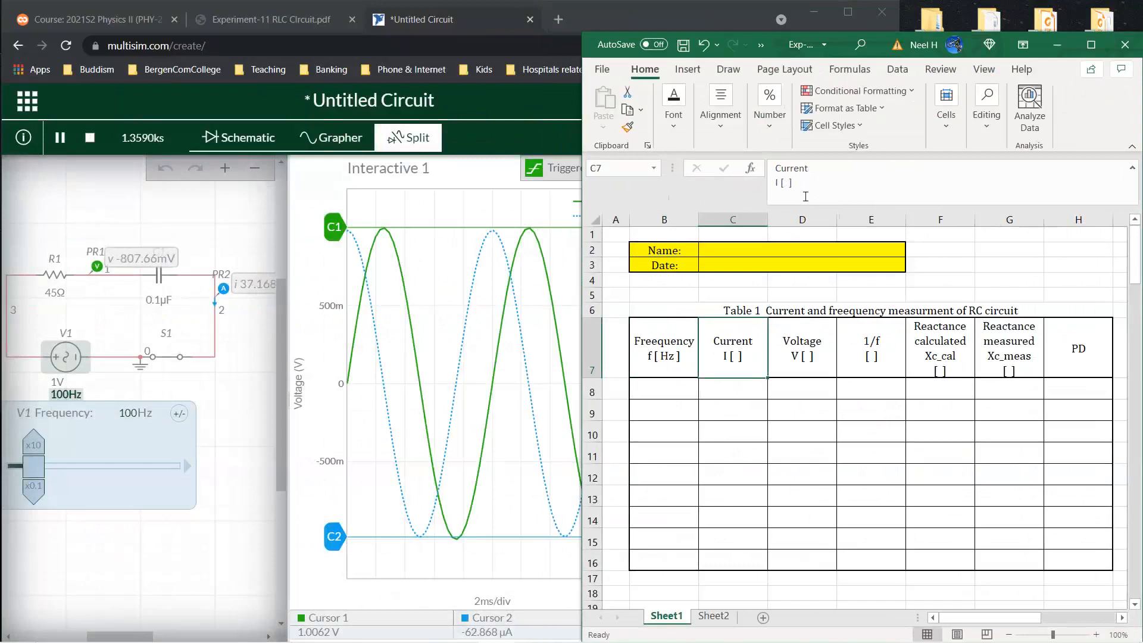
click(786, 183)
text(A)
key(Return)
- Add the unit V to the voltage header in D7 and 1/Hz to the 1/f header in E7
click(792, 374)
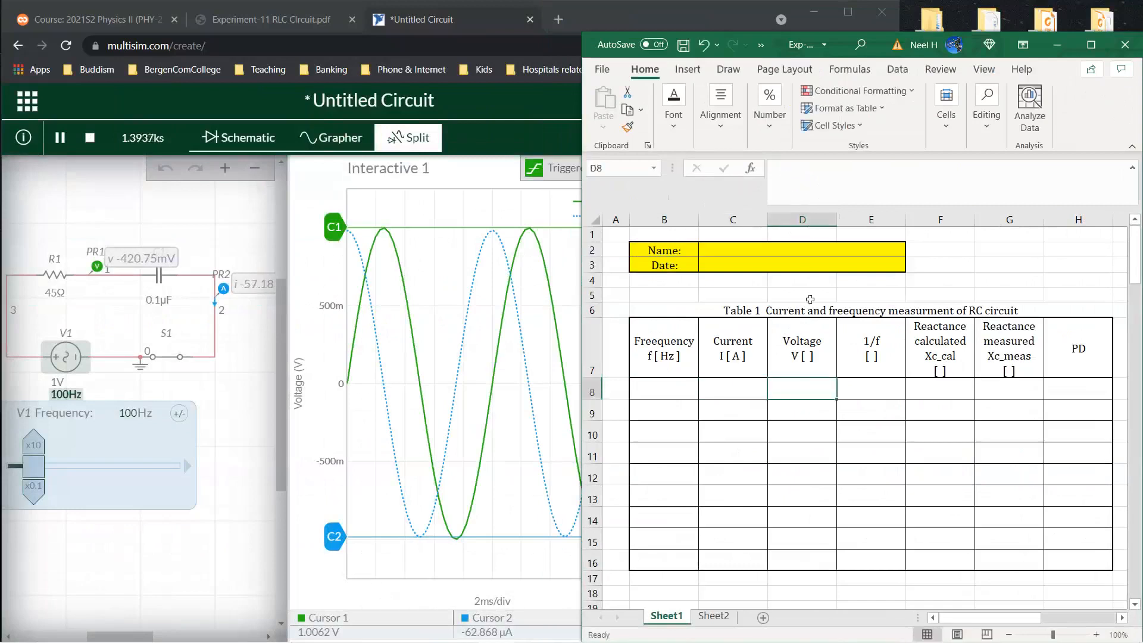
click(789, 182)
text(V)
key(Return)
click(877, 352)
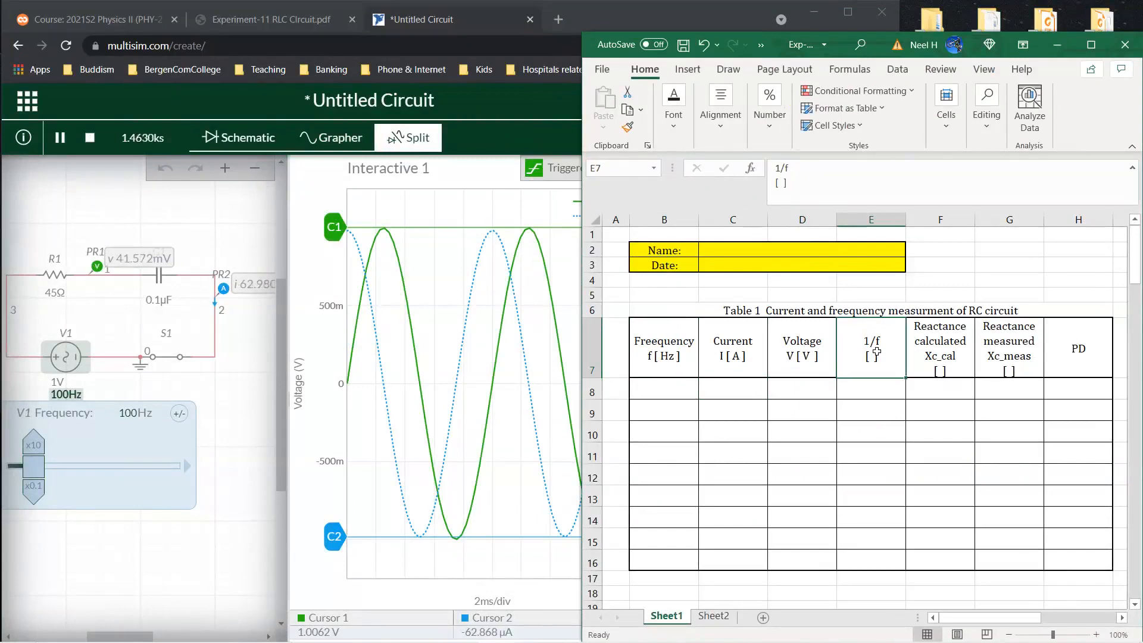
click(781, 181)
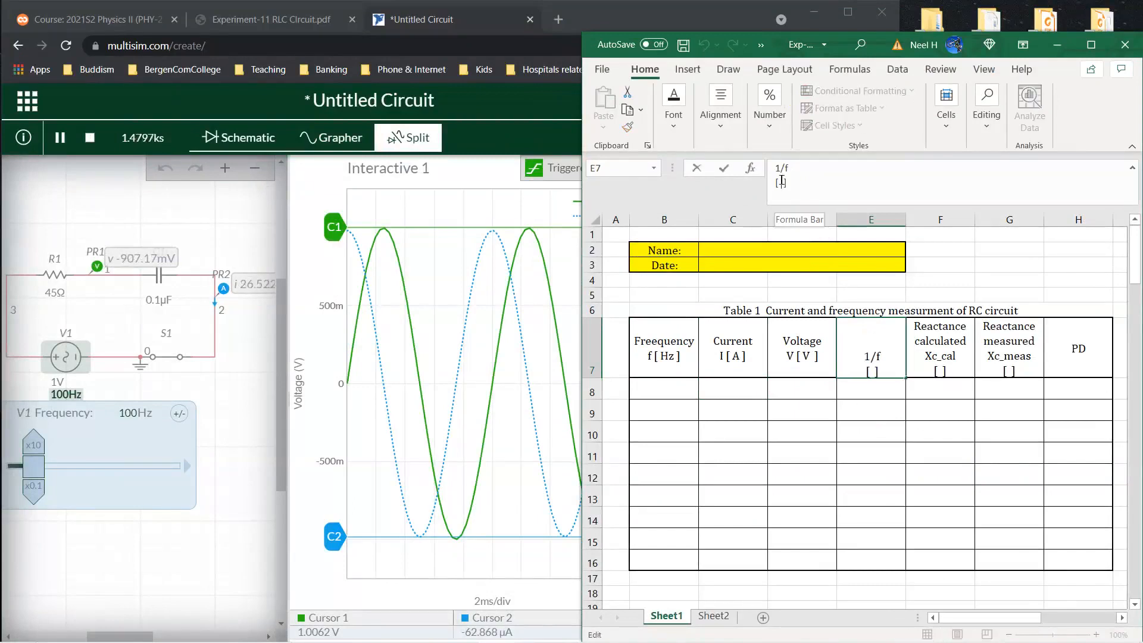
text(1/Hz)
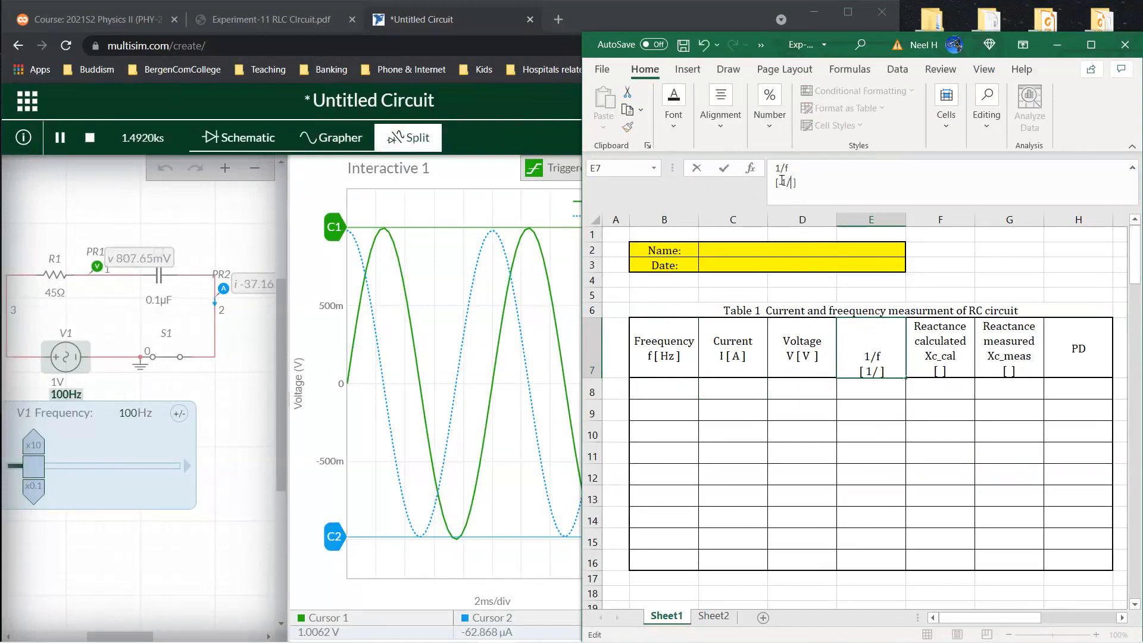
key(Return)
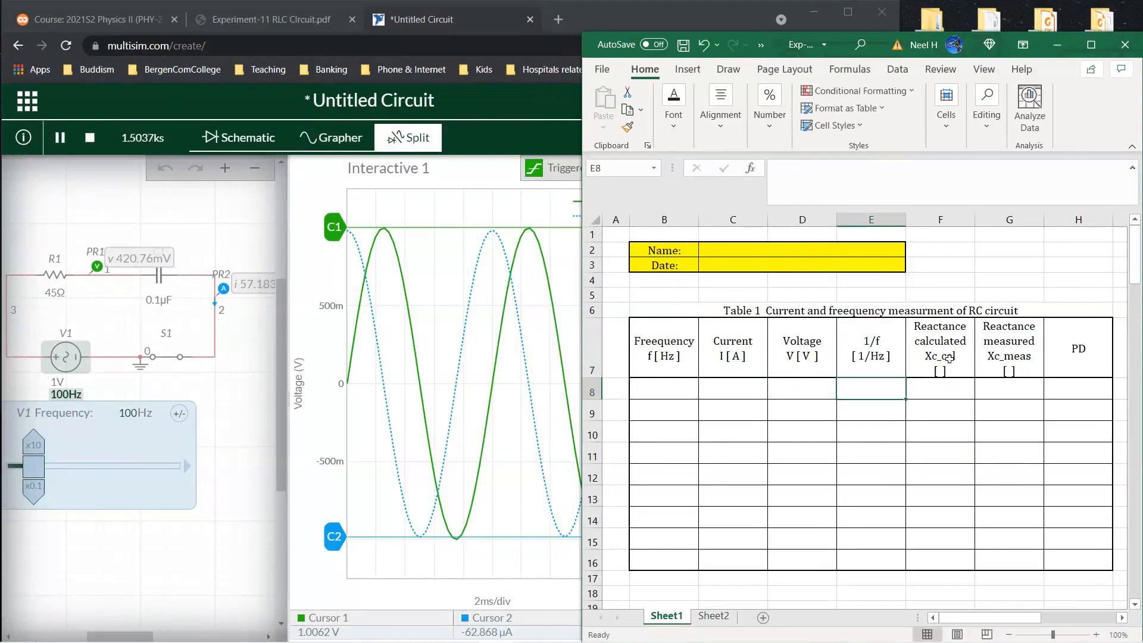
- Insert the Ω symbol between the unit brackets of the calculated reactance header (Xc_cal) in F7
key(Up)
key(Right)
click(798, 192)
key(Down)
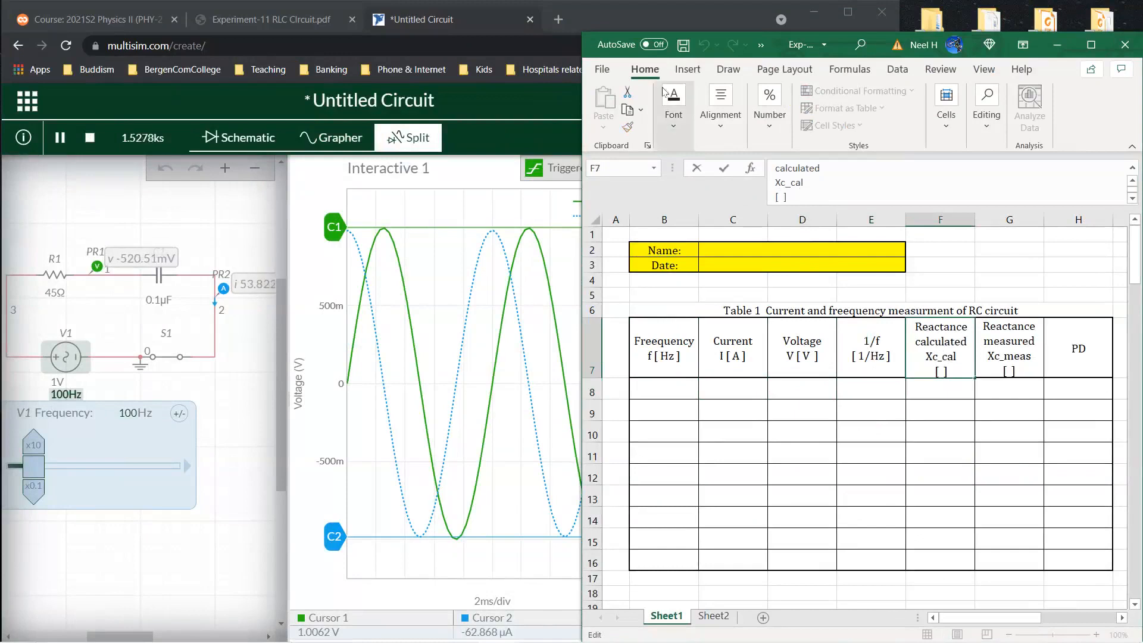
click(688, 70)
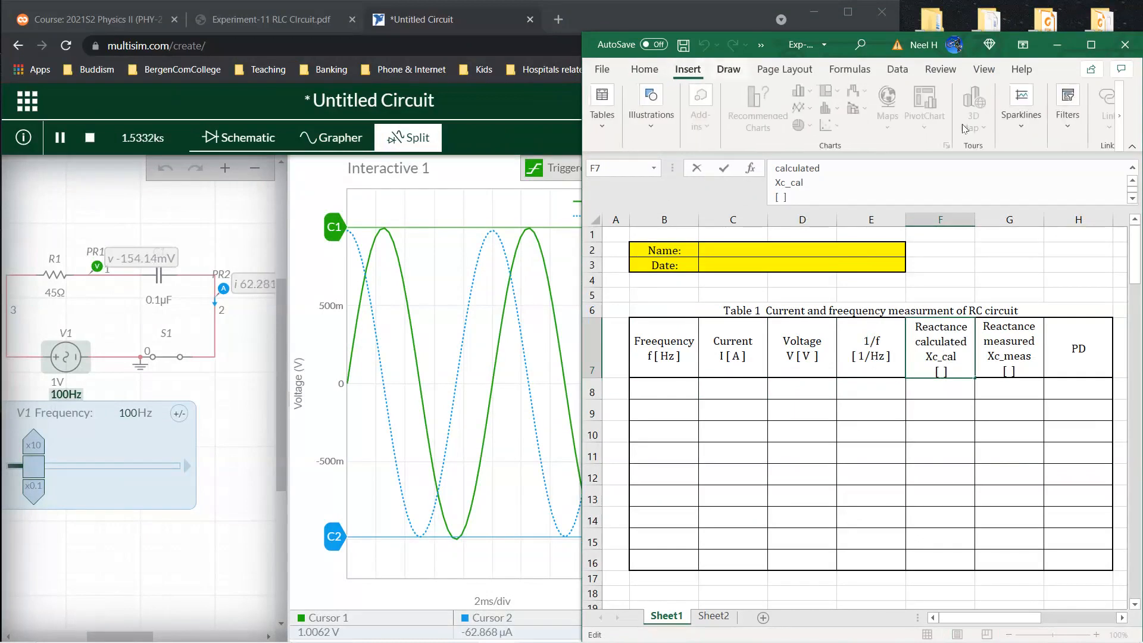
click(1120, 117)
click(1106, 126)
click(1128, 180)
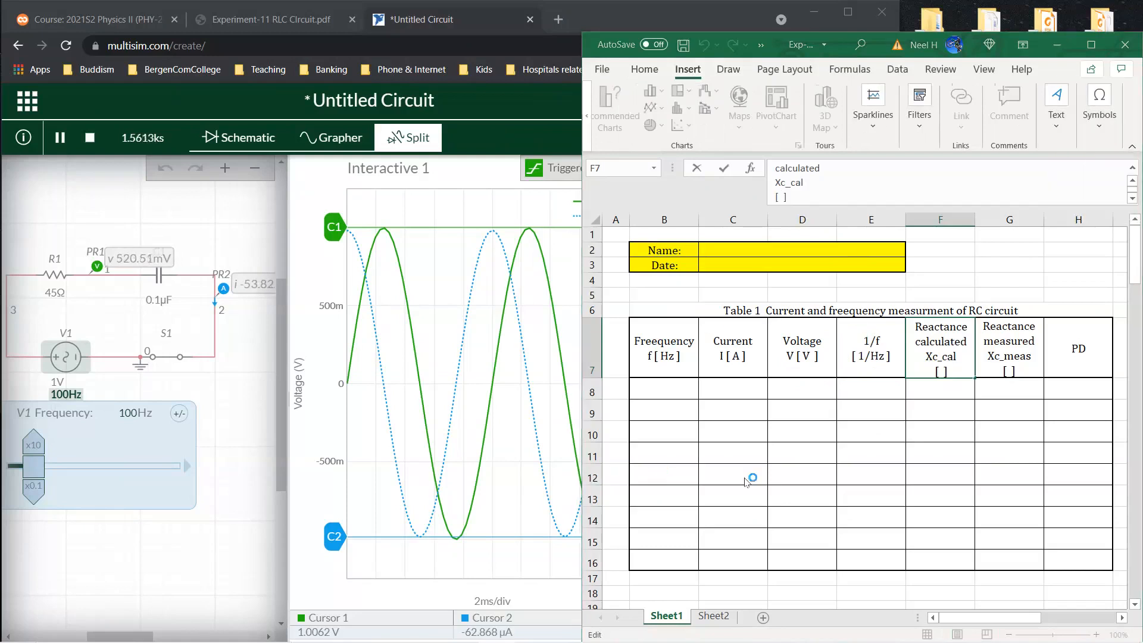
click(680, 410)
click(915, 480)
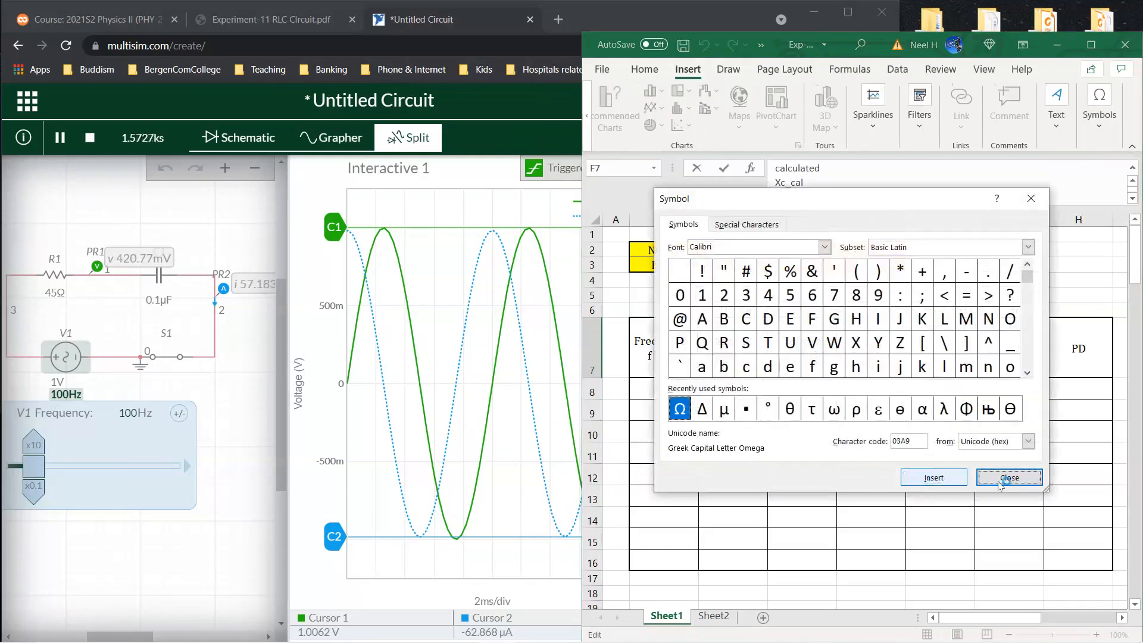
click(1014, 479)
click(969, 368)
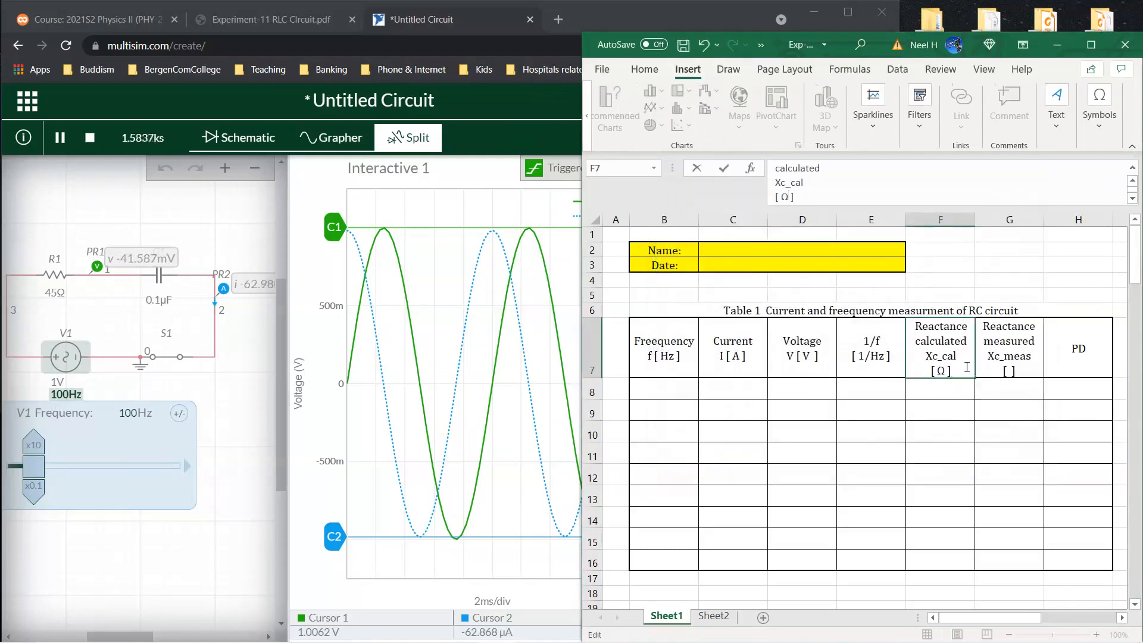
- Copy the [ Ω ] unit into the measured reactance header (Xc_meas) in G7, placing it on its own line
drag(810, 201, 759, 198)
key(ctrl+c)
click(1002, 352)
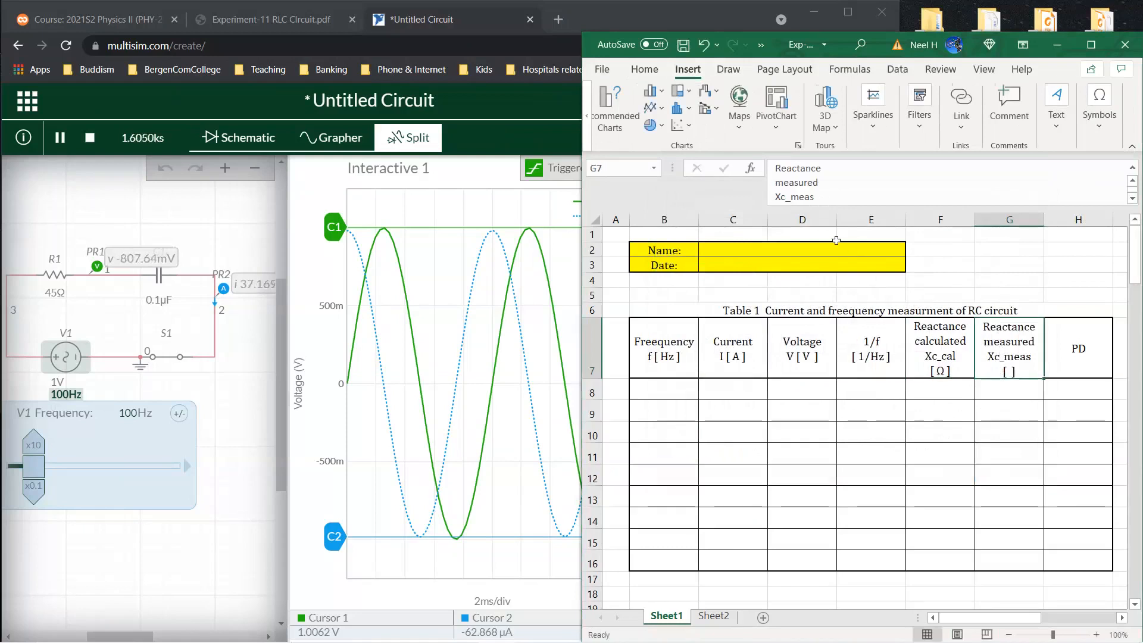
click(814, 197)
key(Down)
key(BackSpace)
key(BackSpace)
key(BackSpace)
key(BackSpace)
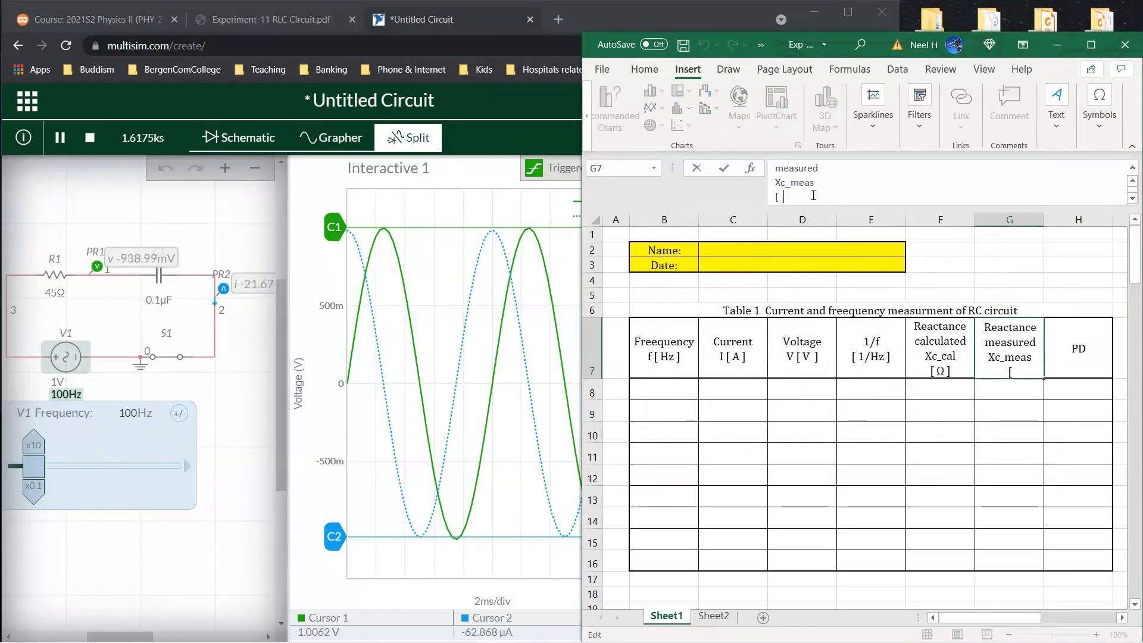
key(ctrl+v)
key(Return)
click(990, 342)
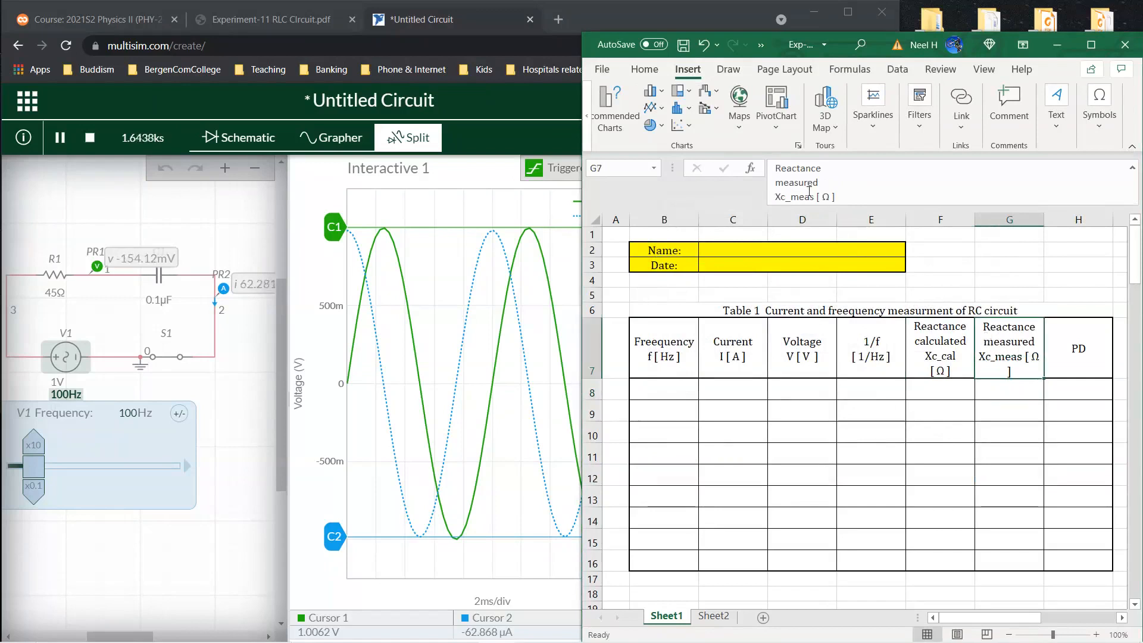
click(817, 197)
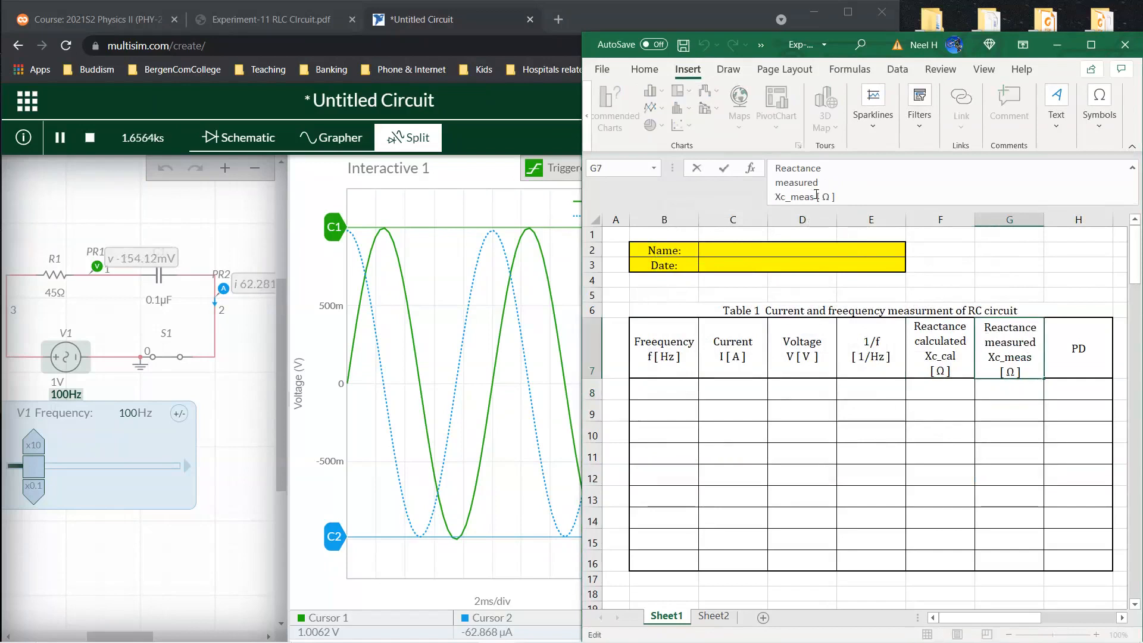
- Extend the spreadsheet window to the top of the screen and enter 100 as the first frequency in B8
click(1080, 352)
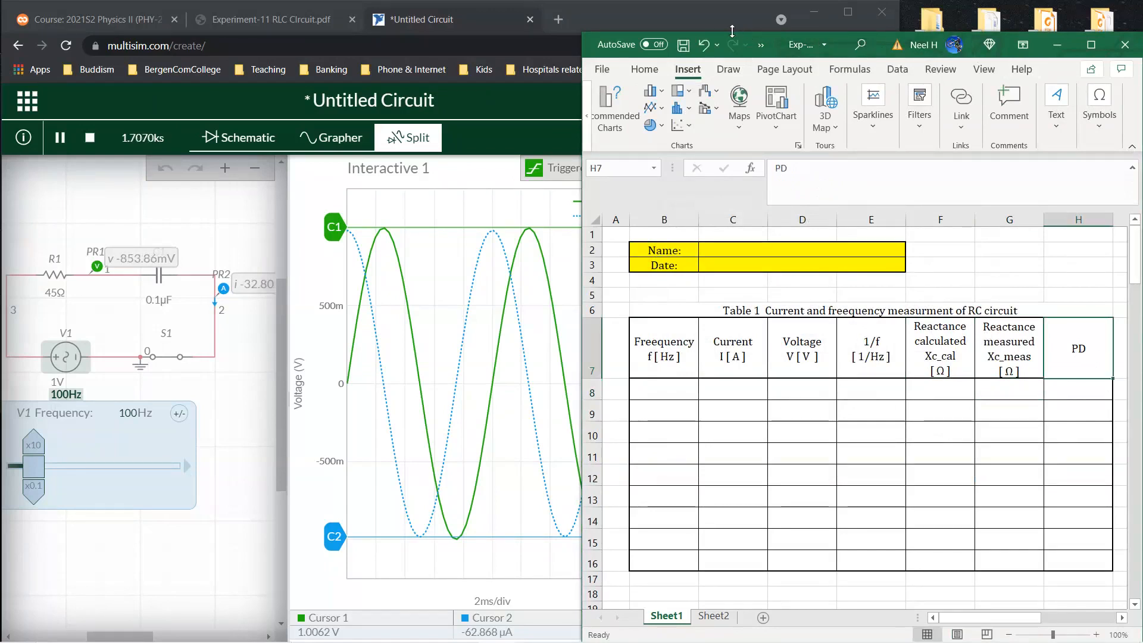
drag(732, 31, 732, 0)
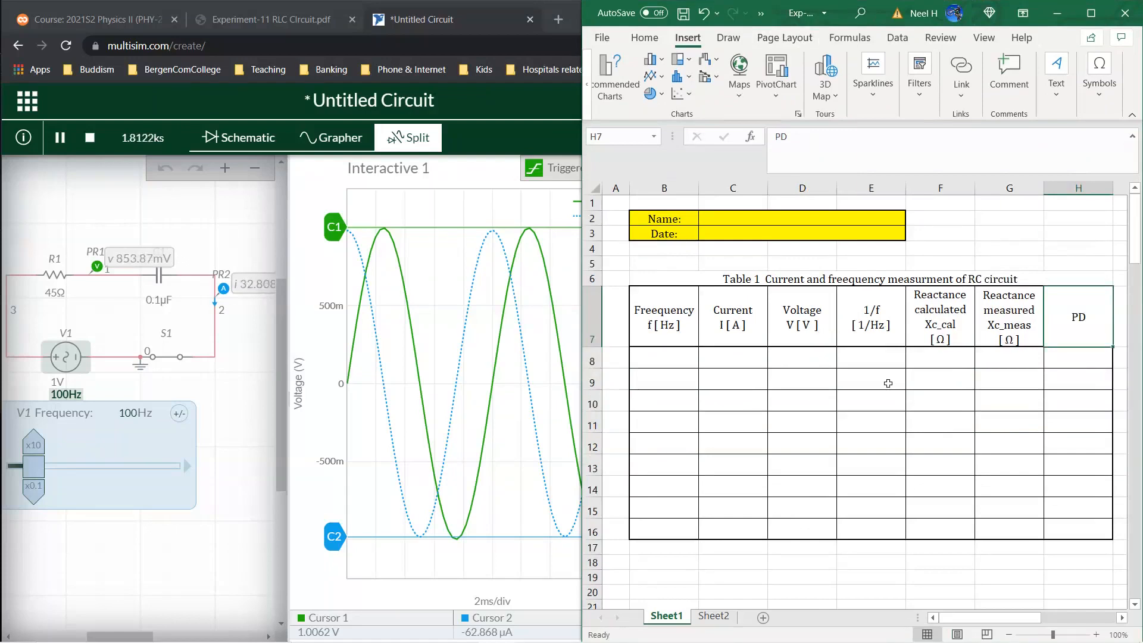
click(674, 360)
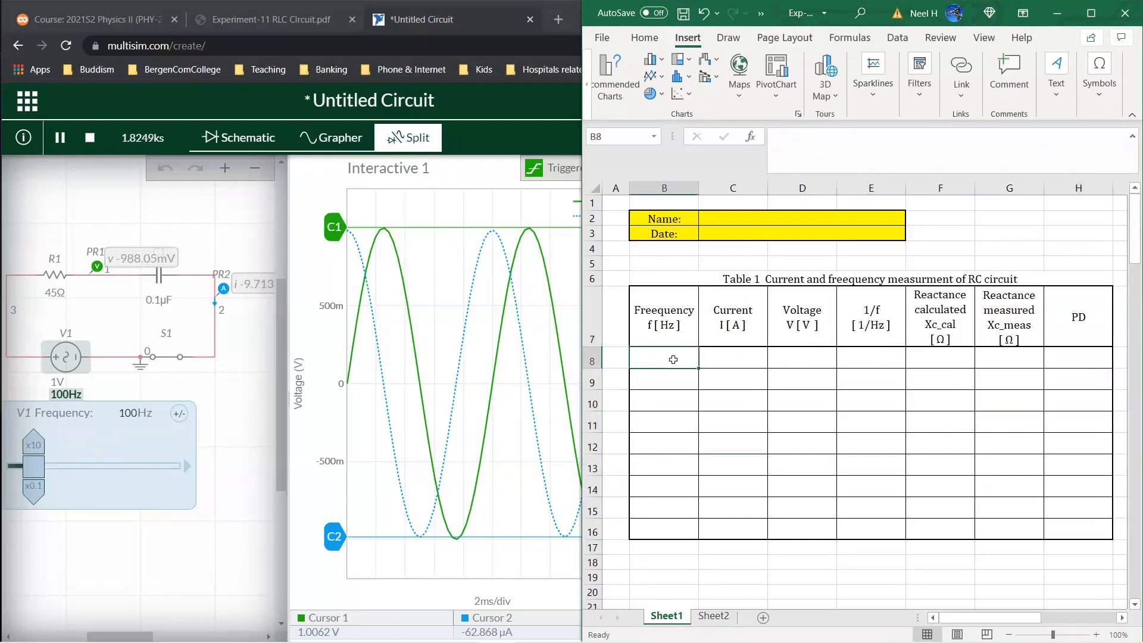
text(100)
key(Return)
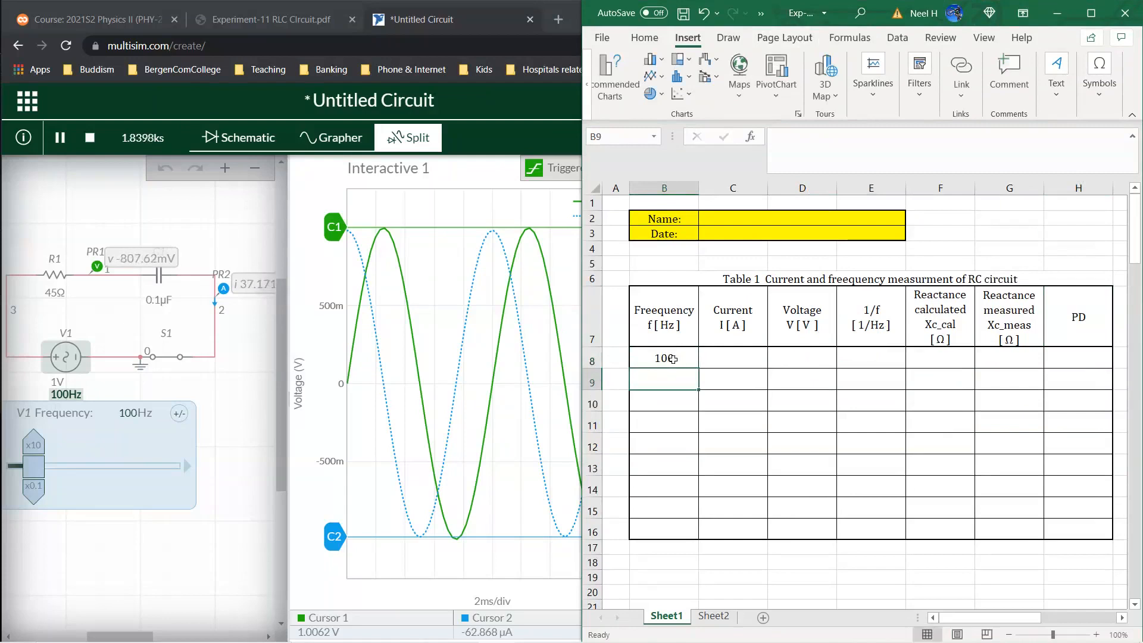
- Format the frequency cells B8:B16 to show one decimal place, and select the first current cell, C8
click(674, 359)
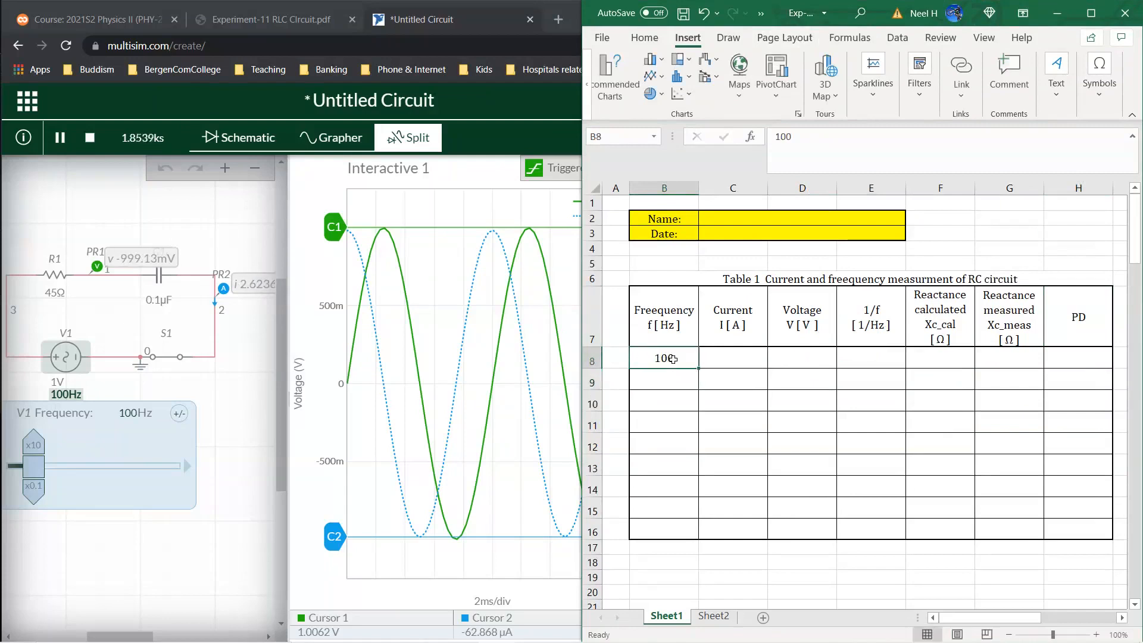
drag(673, 359, 673, 533)
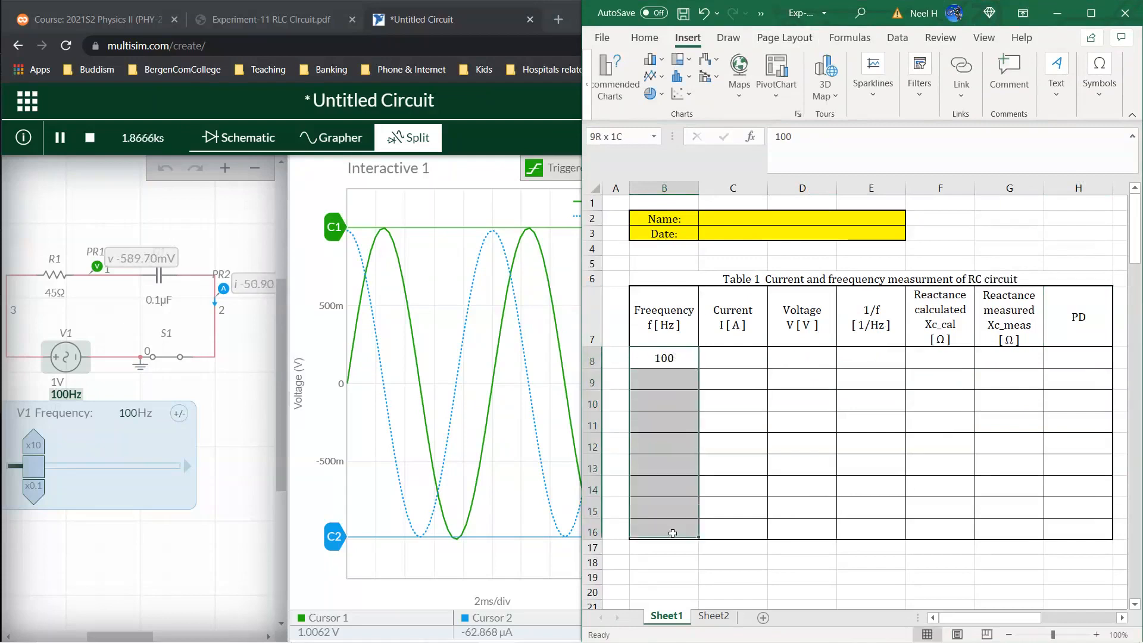
click(646, 36)
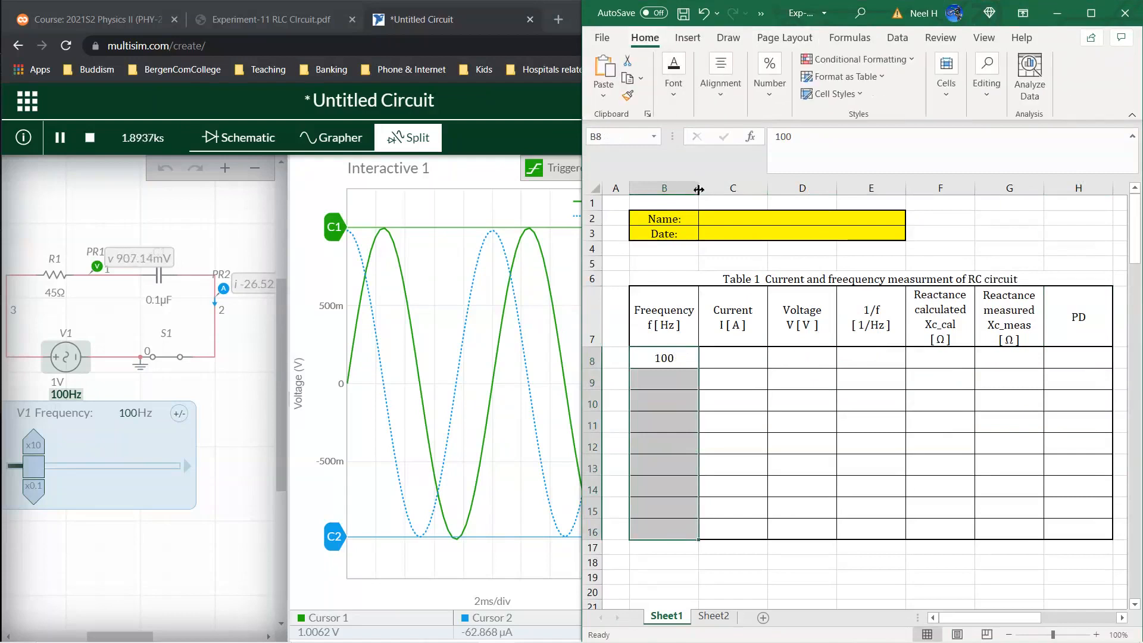
click(767, 101)
click(831, 159)
click(663, 358)
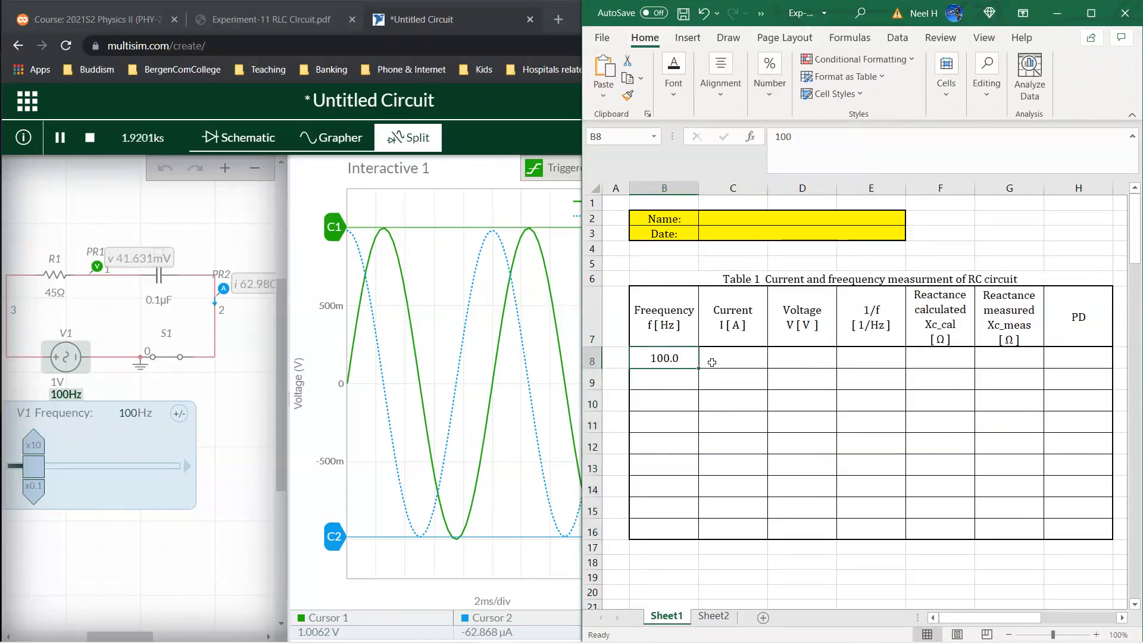
click(727, 359)
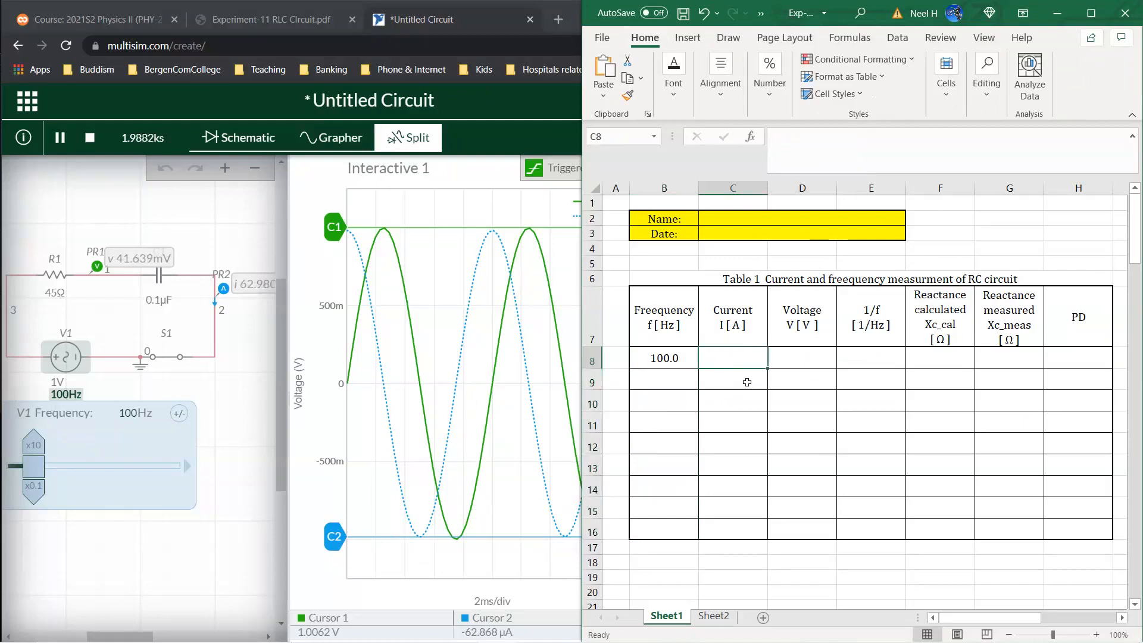
- Enter the 100 Hz current in C8 as =62.868*10^-6
text(=)
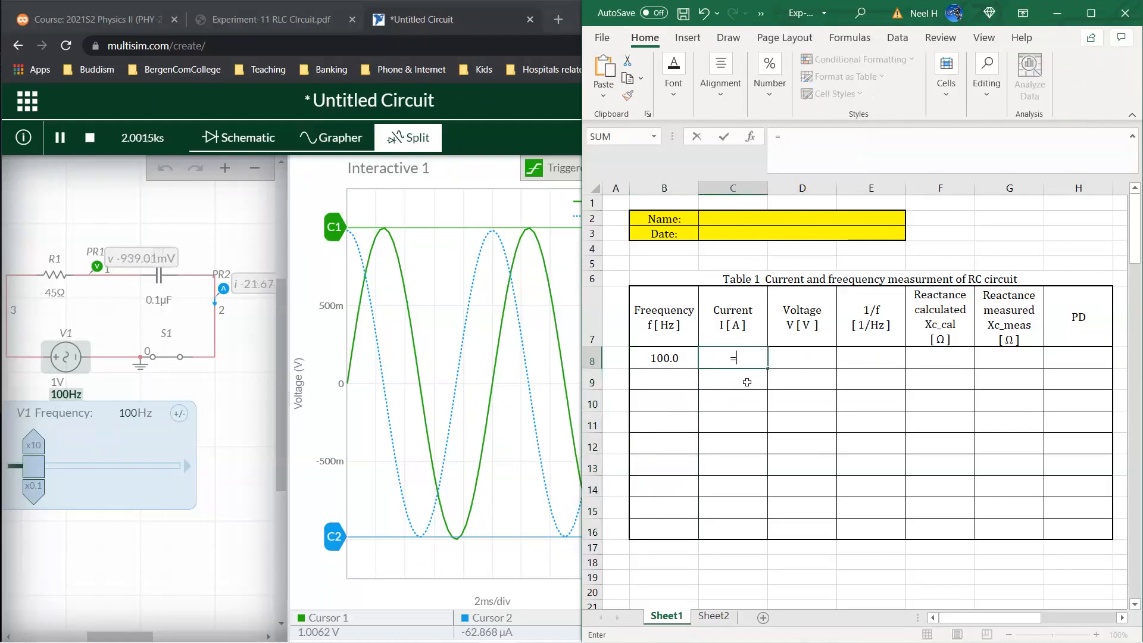
text(62.868*10^)
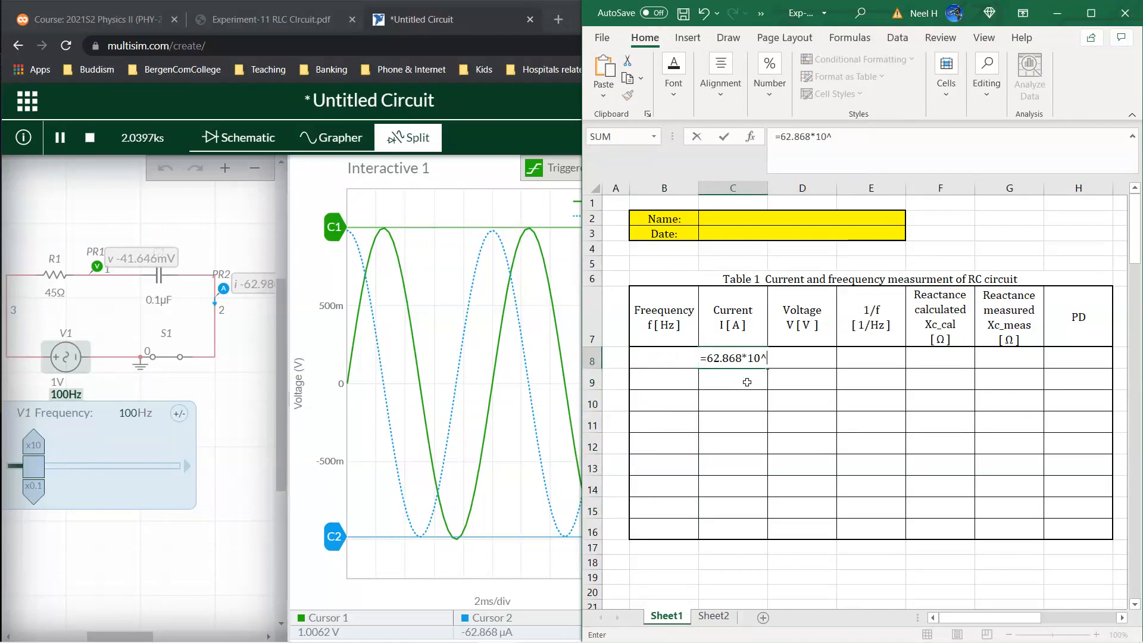
text(-6)
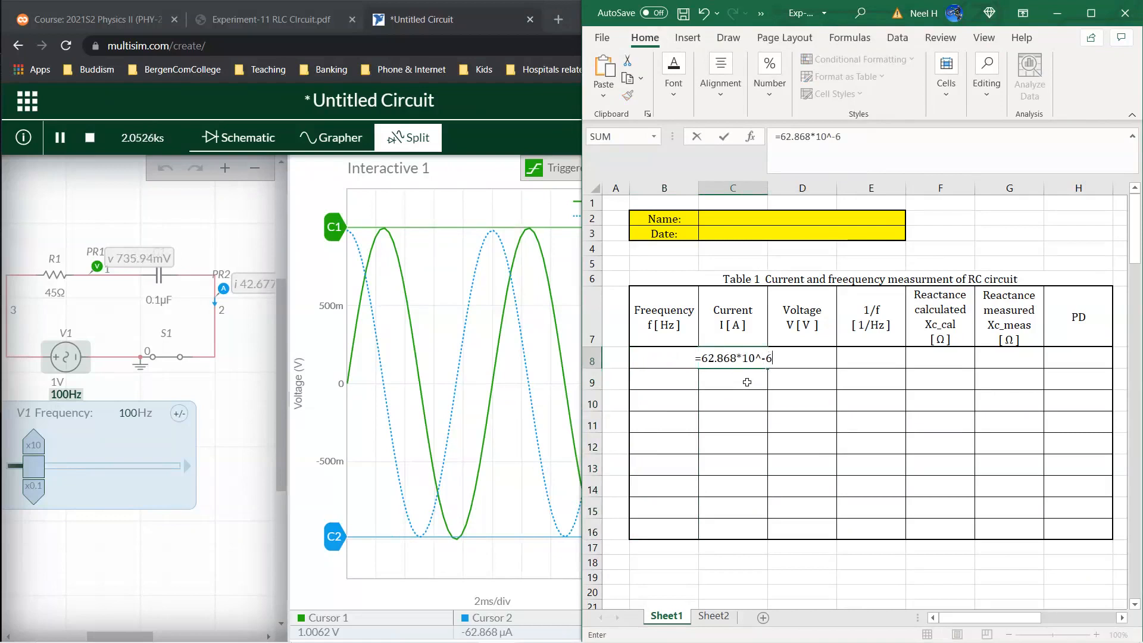
key(Return)
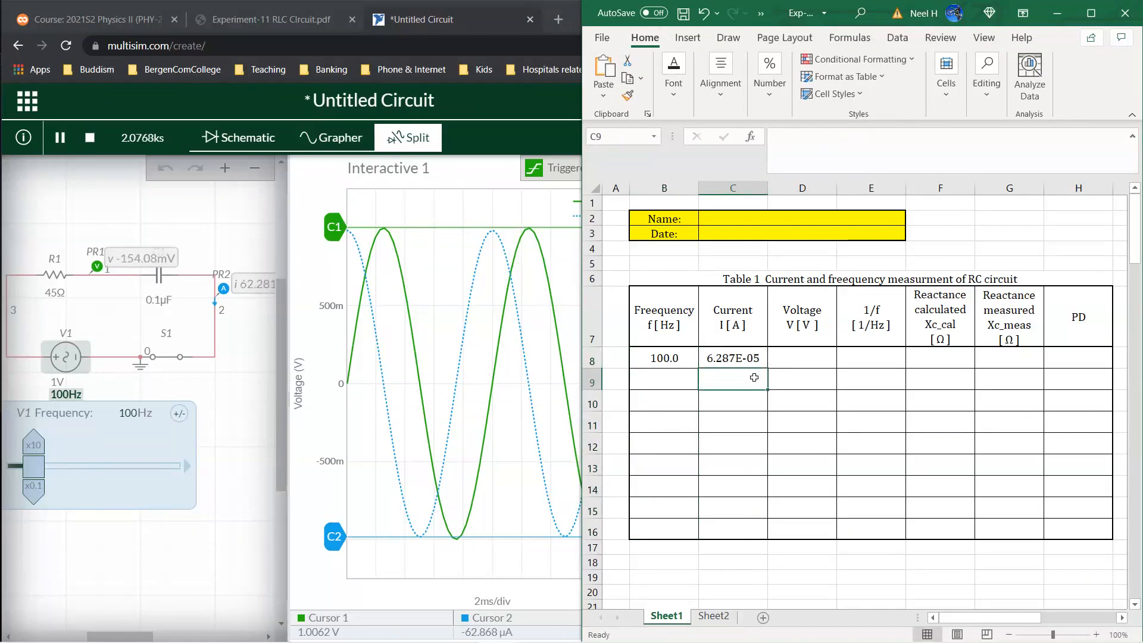
- Show the current cells C8:C16 with four decimal places in scientific notation
drag(751, 358, 745, 532)
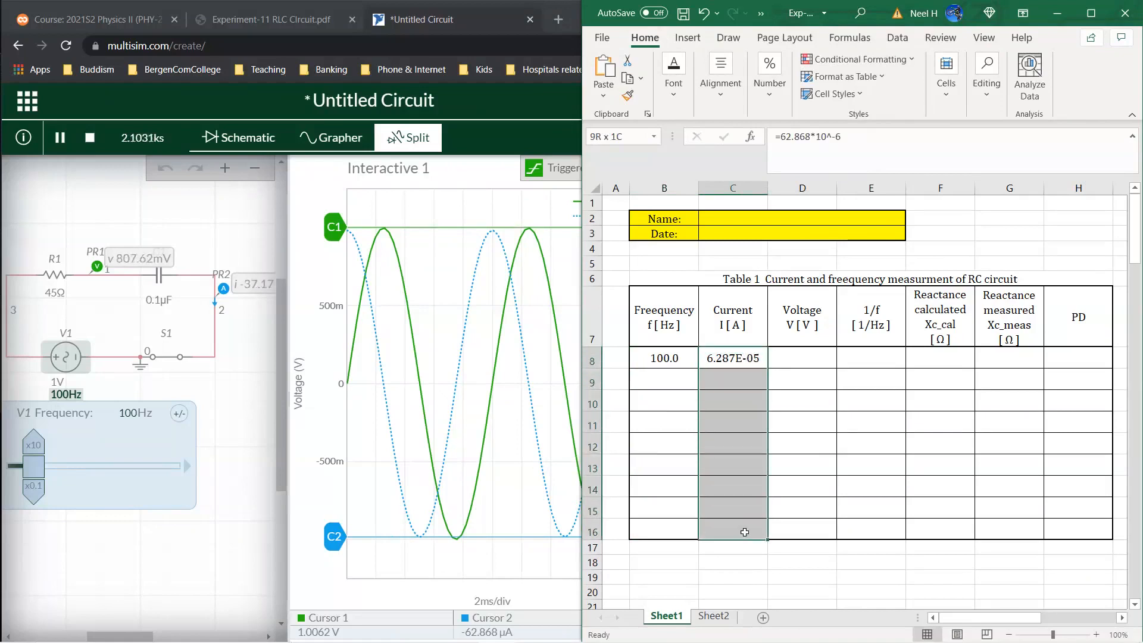
drag(745, 532, 745, 532)
click(774, 99)
click(832, 159)
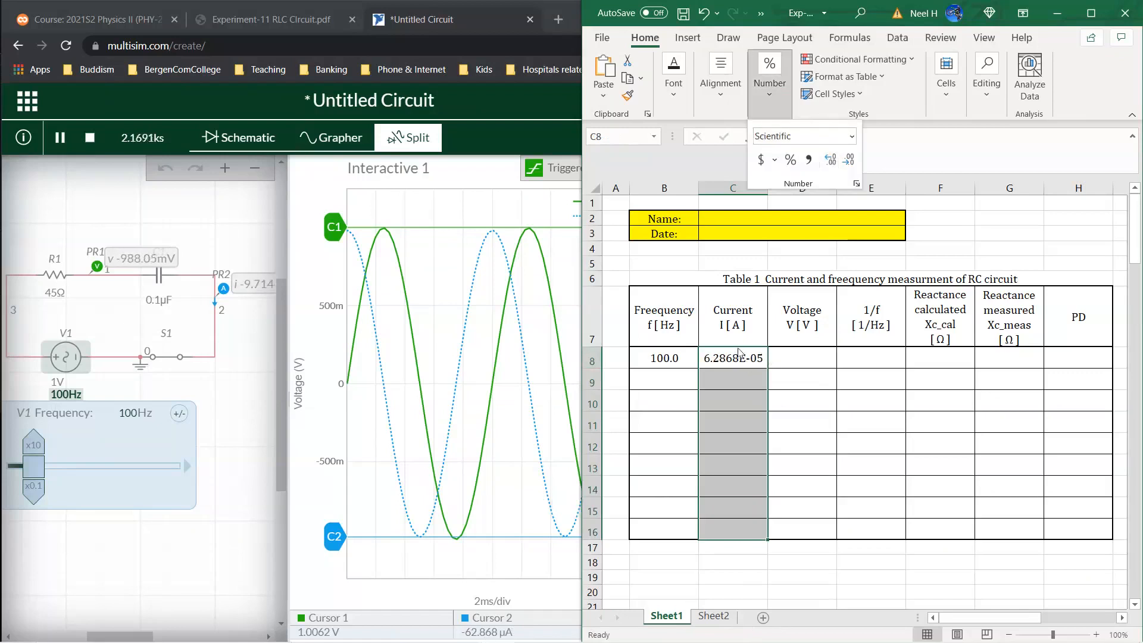
- Enter the Cursor 1 peak voltage, 1.0062, in the first voltage cell, D8
click(815, 349)
click(810, 358)
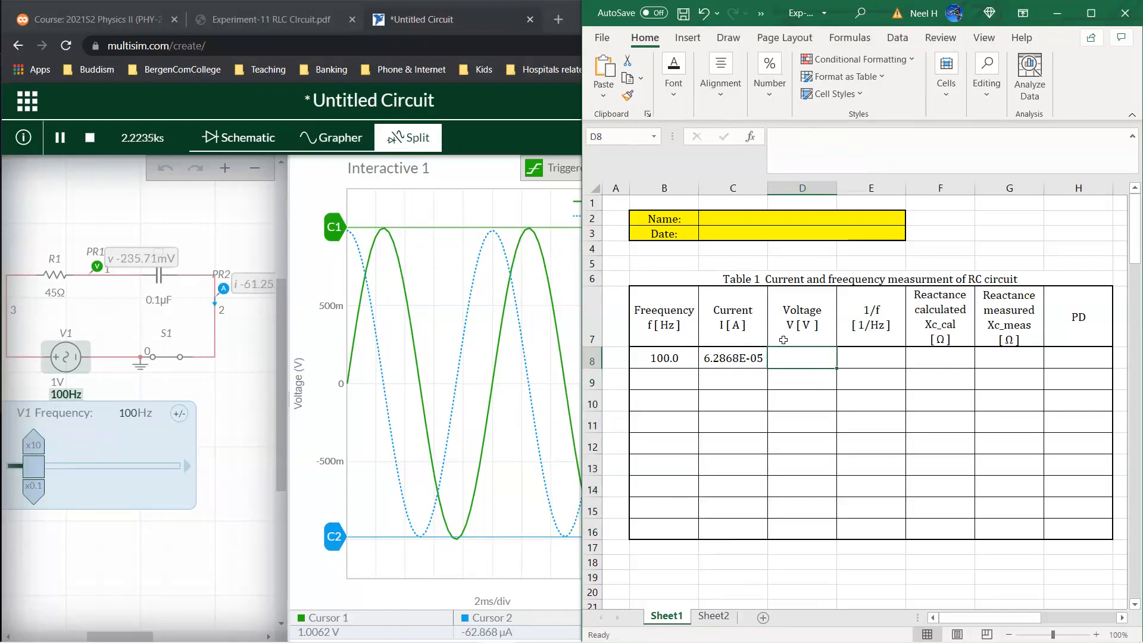
text(1.0062)
key(Return)
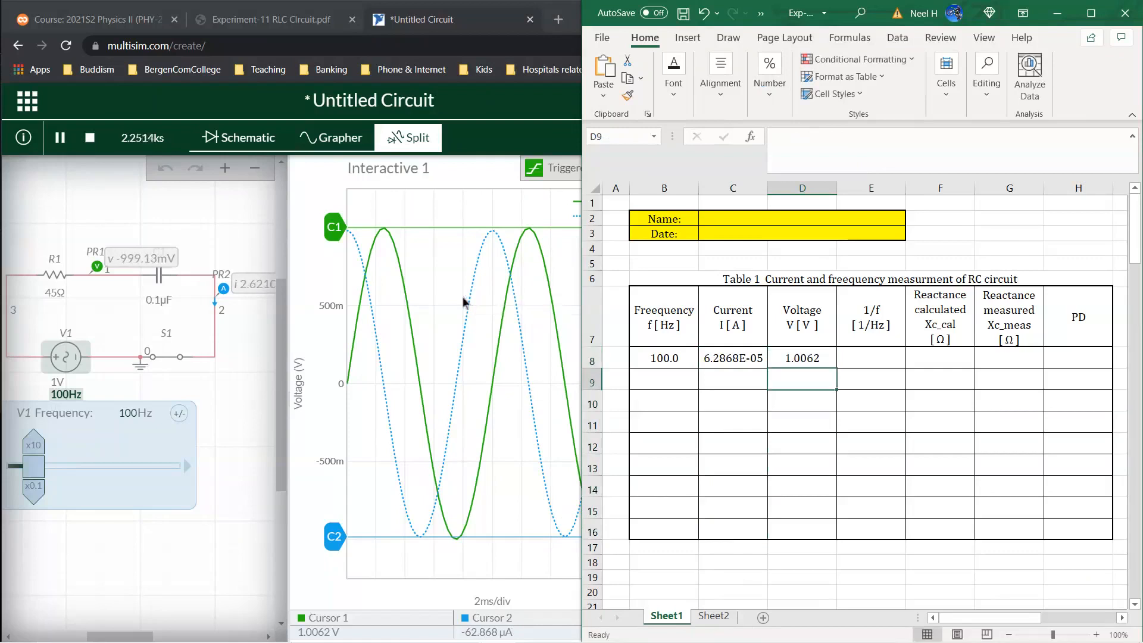
- Enter the calculated reactance formula =1/(2*pi*B8*0.1*10^-6) in F8, referencing the frequency in B8
mouse_move(388, 434)
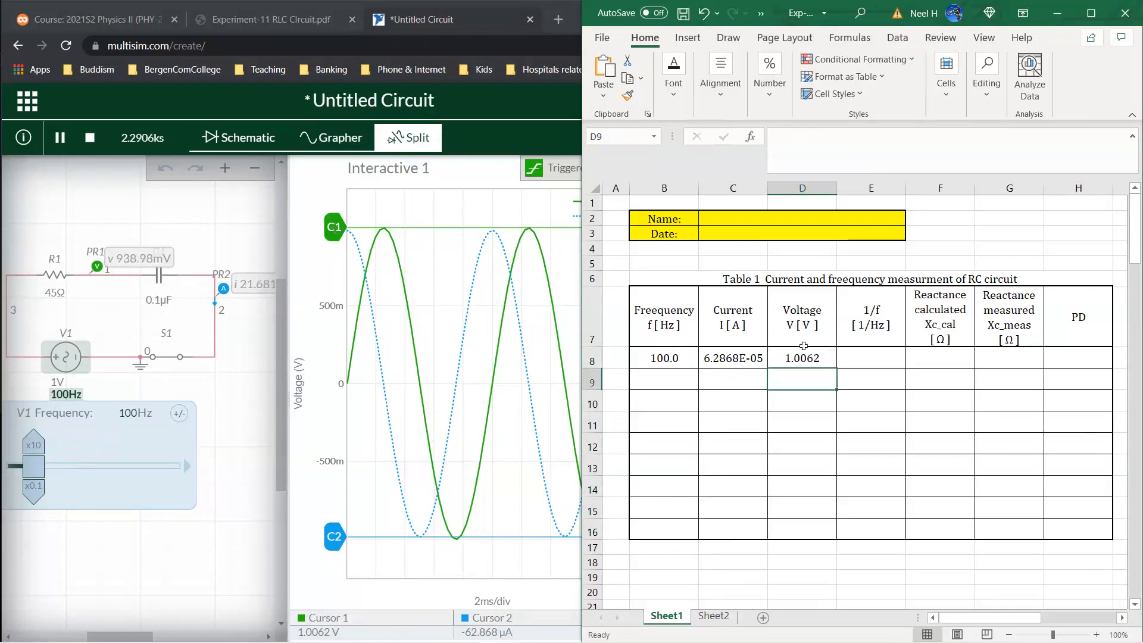
click(871, 361)
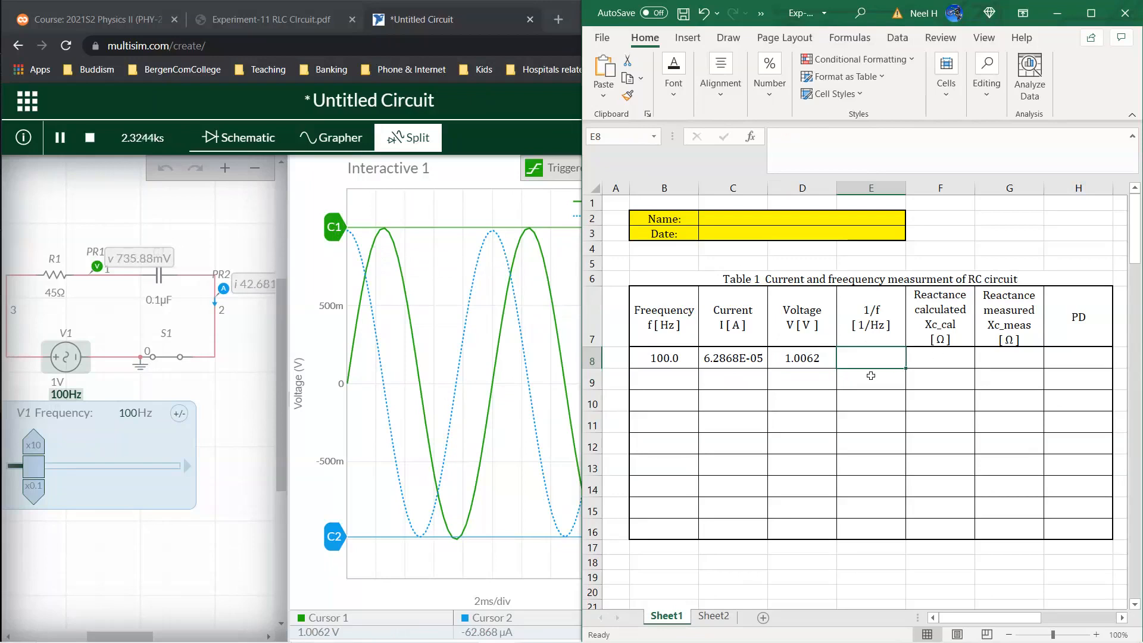
click(947, 359)
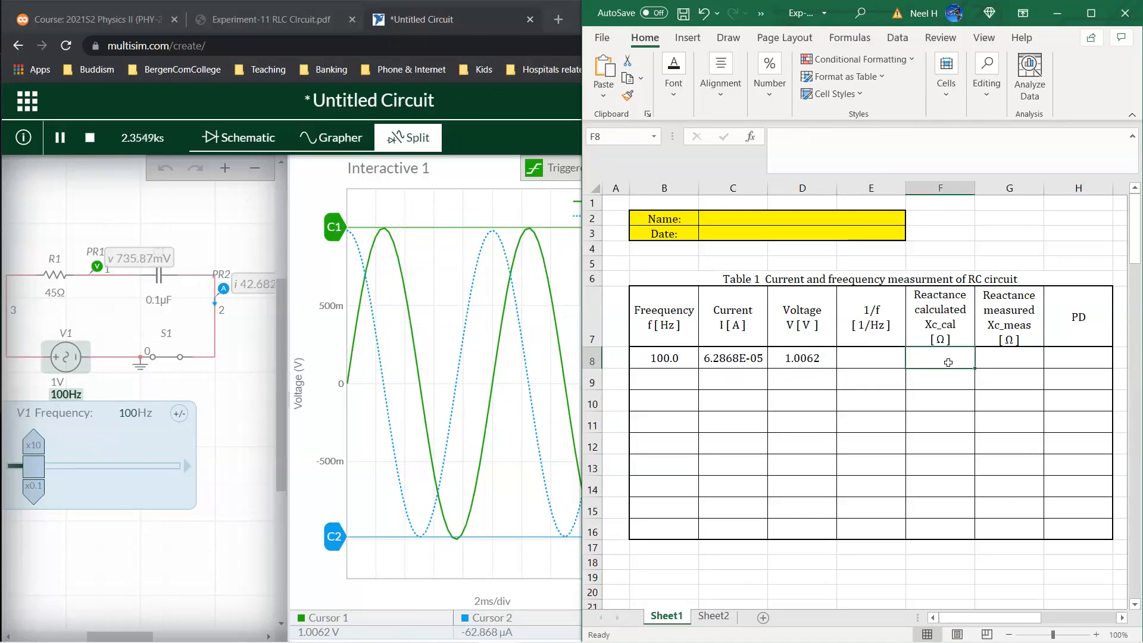
text(=)
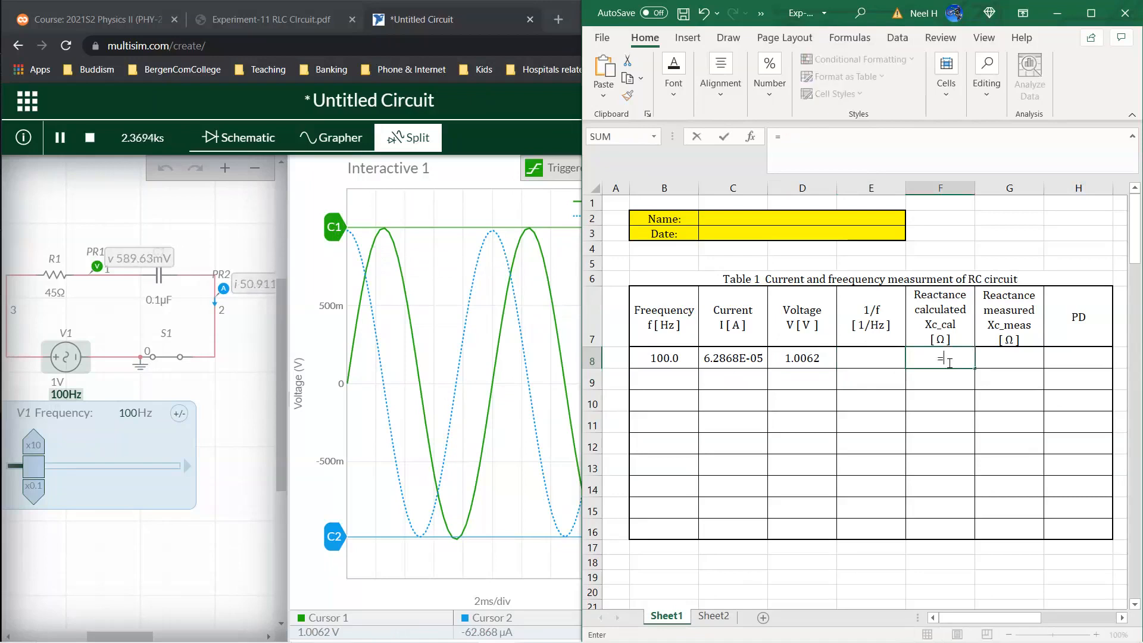
text(1/)
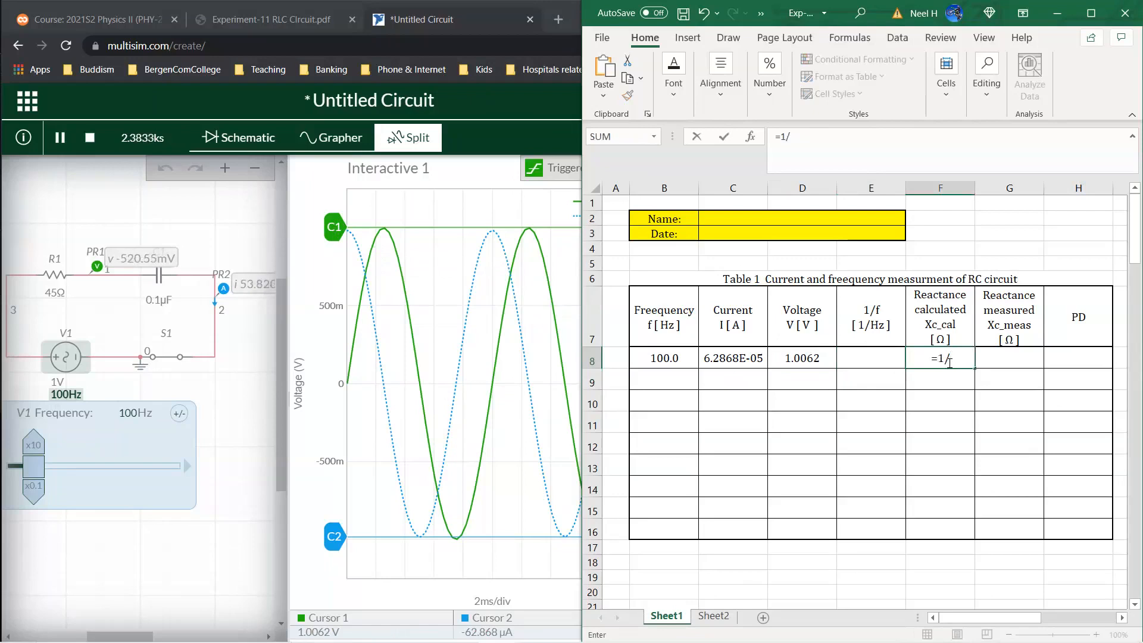
text((2*pi*)
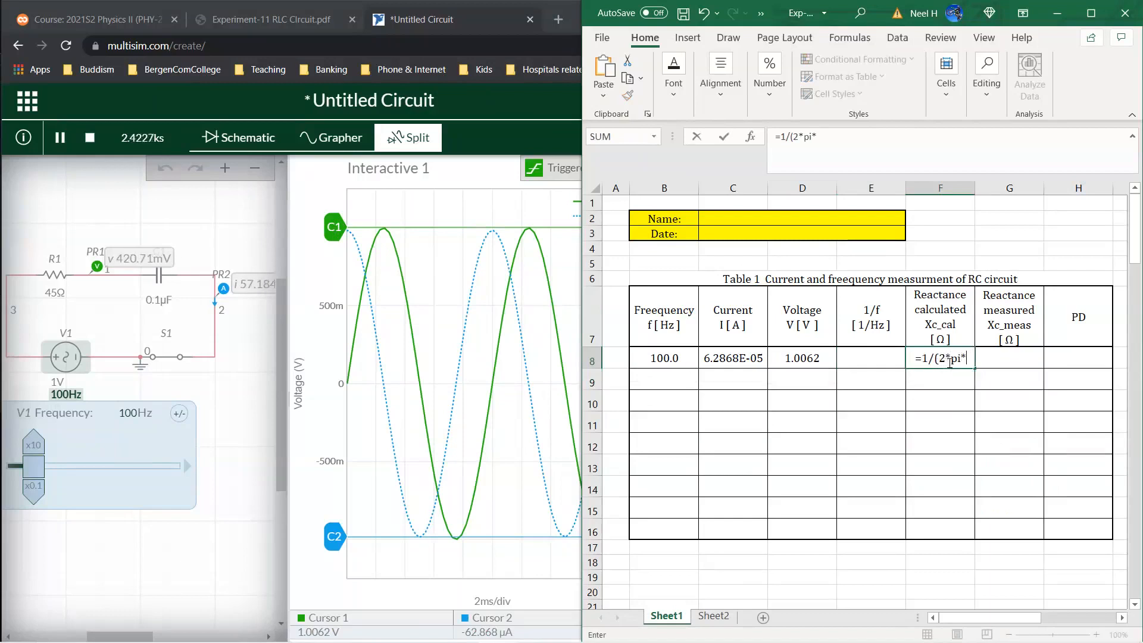
click(660, 360)
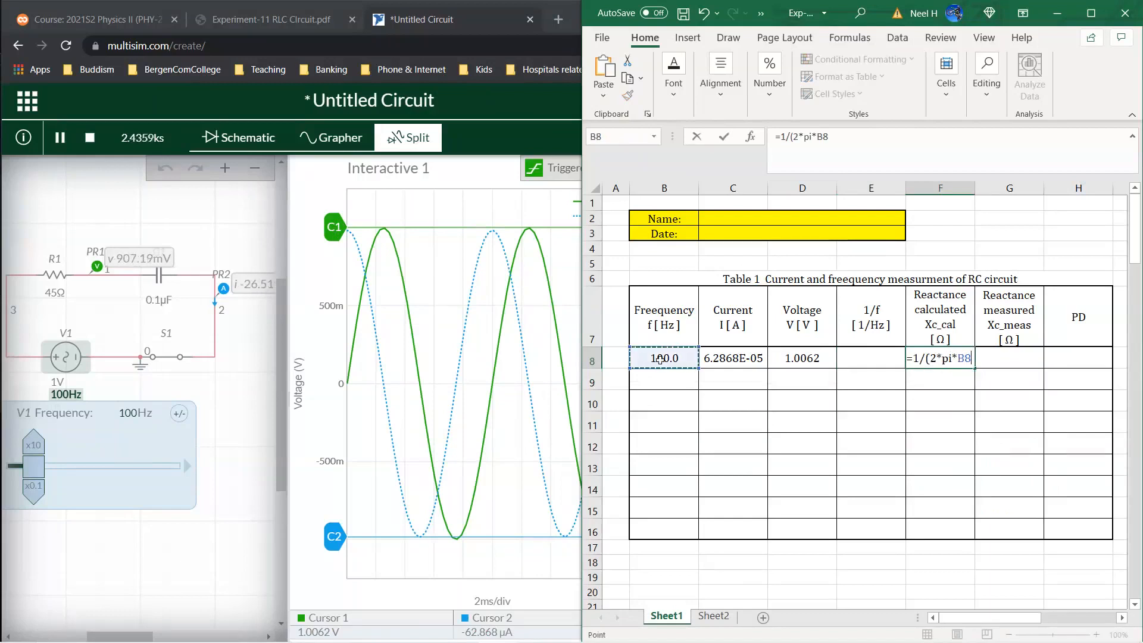
text(*0.1)
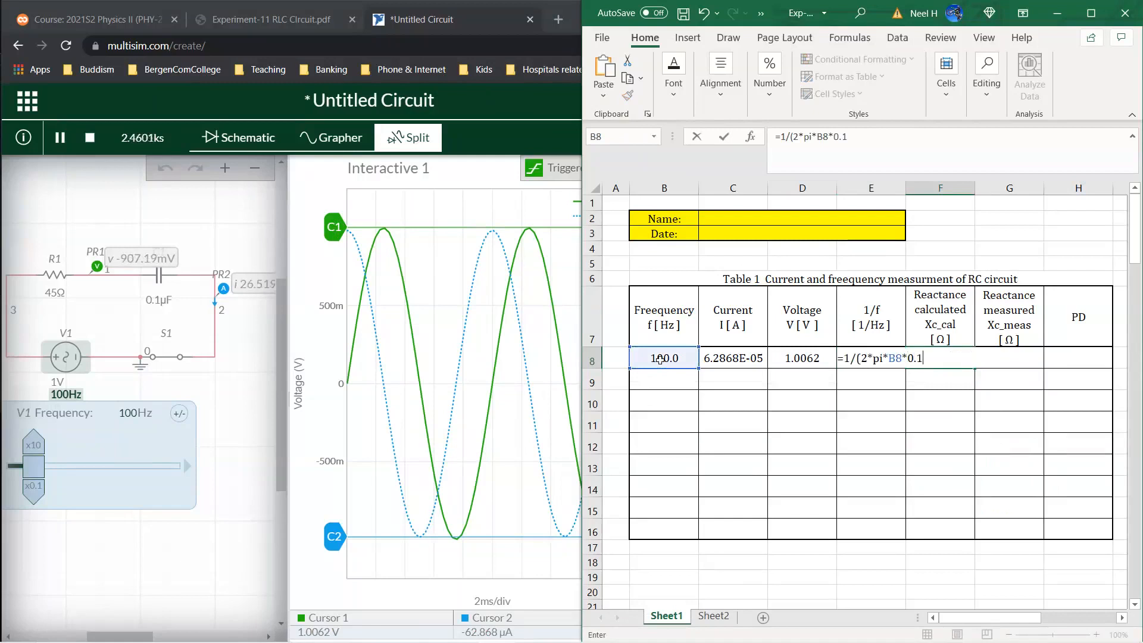
text(*10^-6)
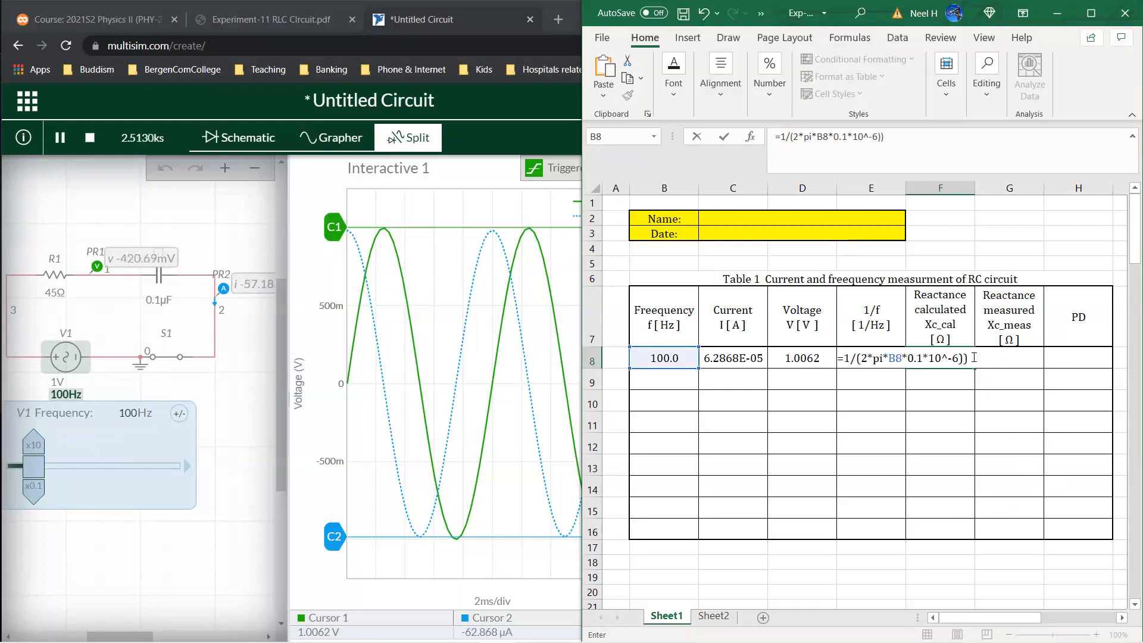
text())
key(Return)
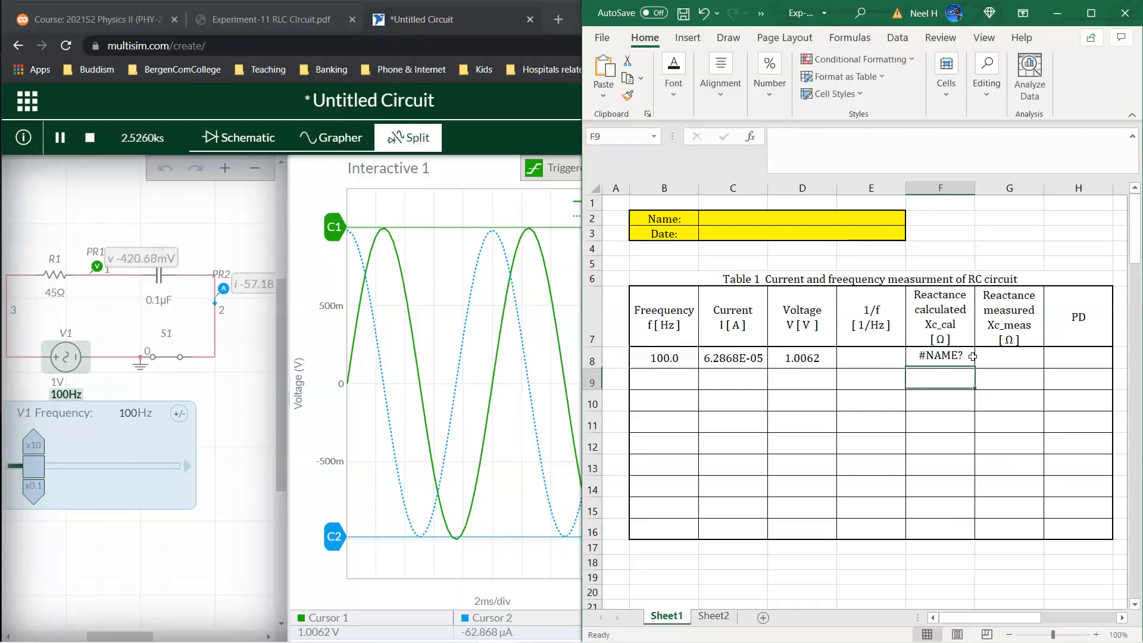
- Apply the Number format to the calculated reactance cells F8:F16
click(956, 357)
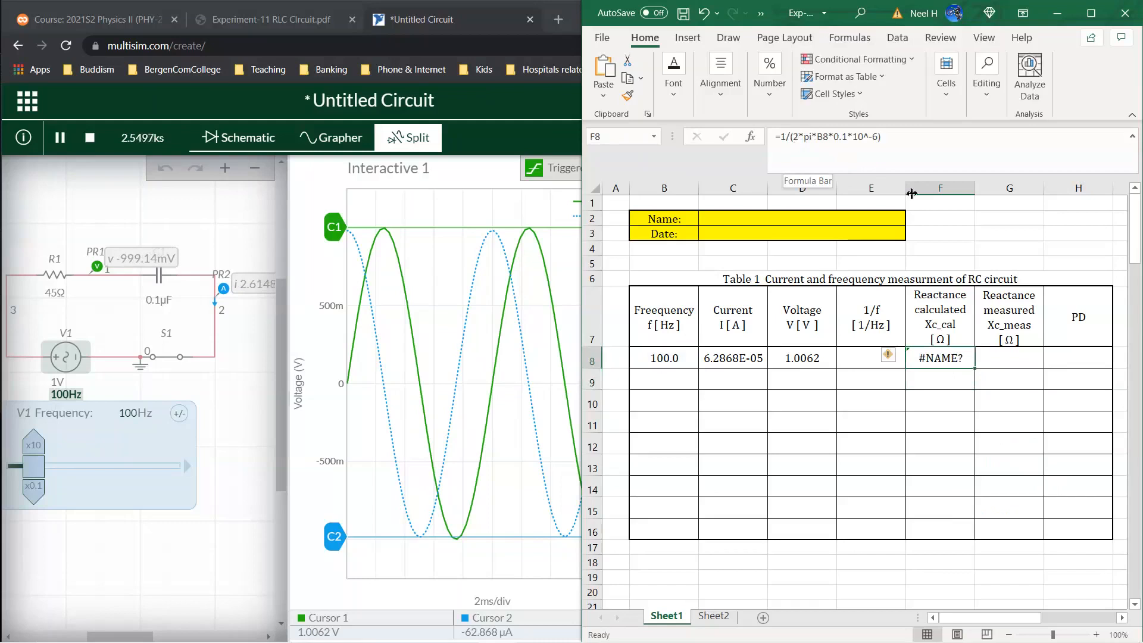
drag(947, 358, 945, 528)
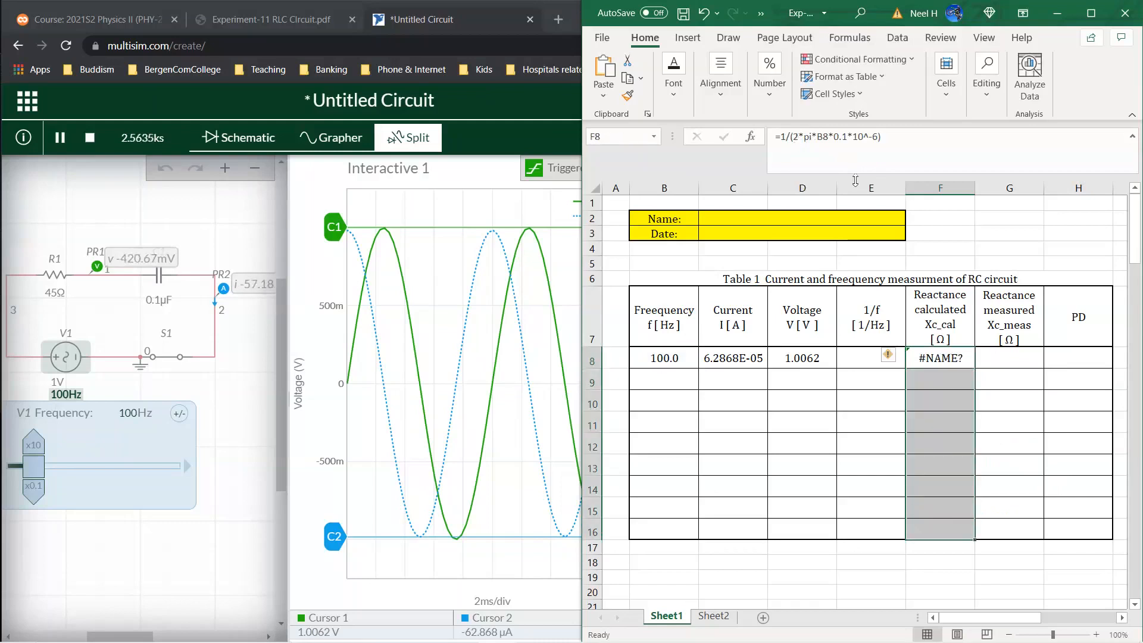
click(770, 77)
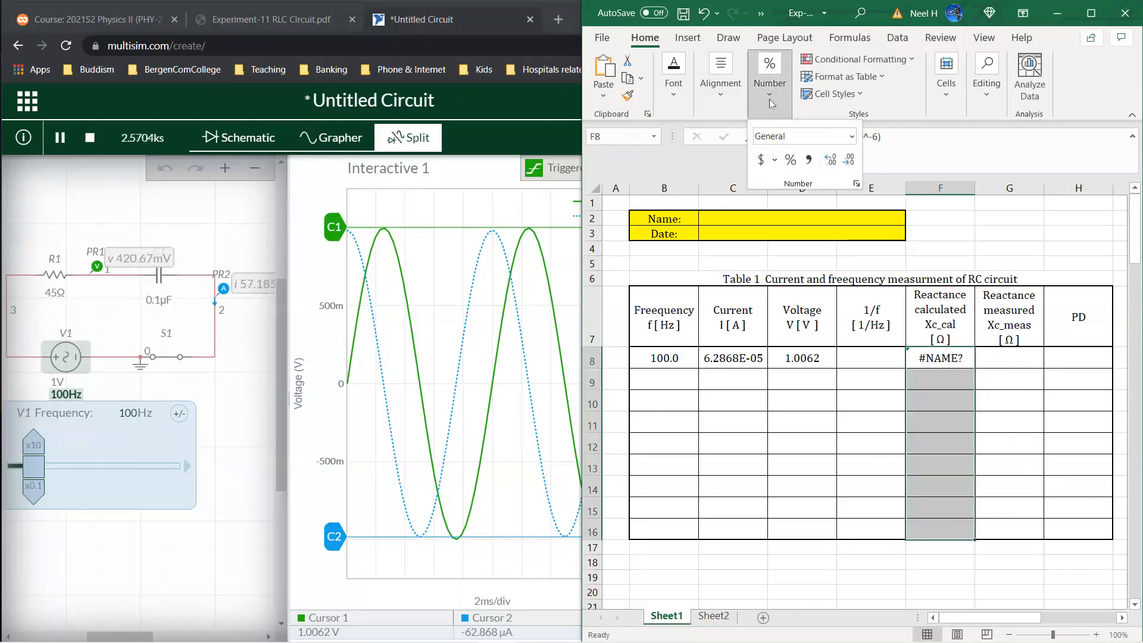
click(850, 137)
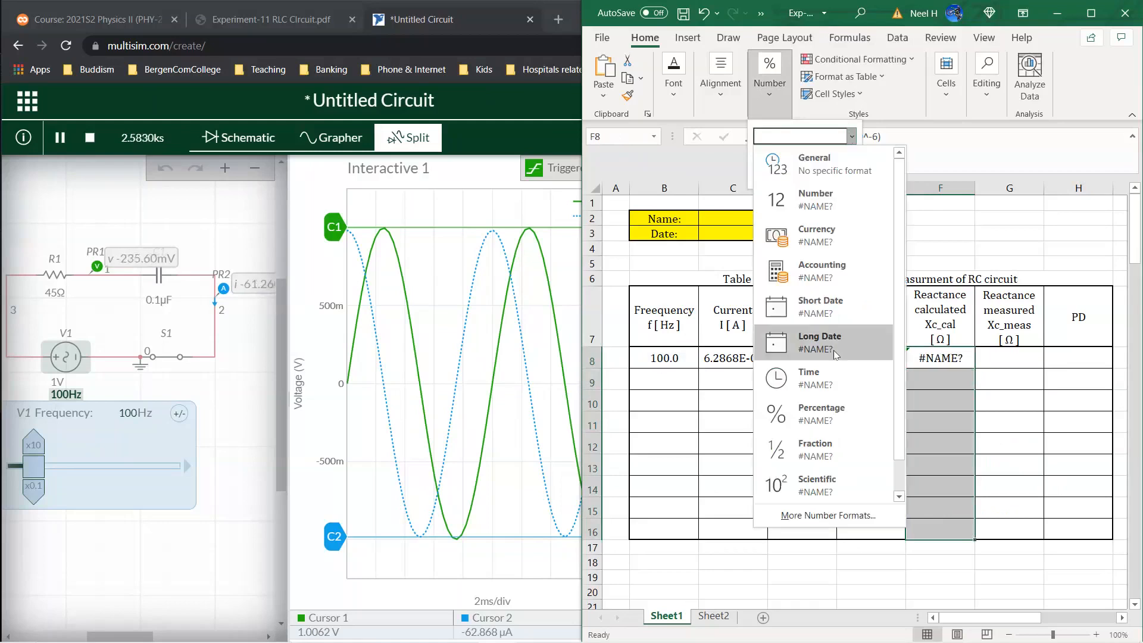
click(815, 485)
click(852, 136)
click(836, 209)
- Correct the F8 reactance formula by replacing pi with the PI() function
click(944, 360)
click(947, 359)
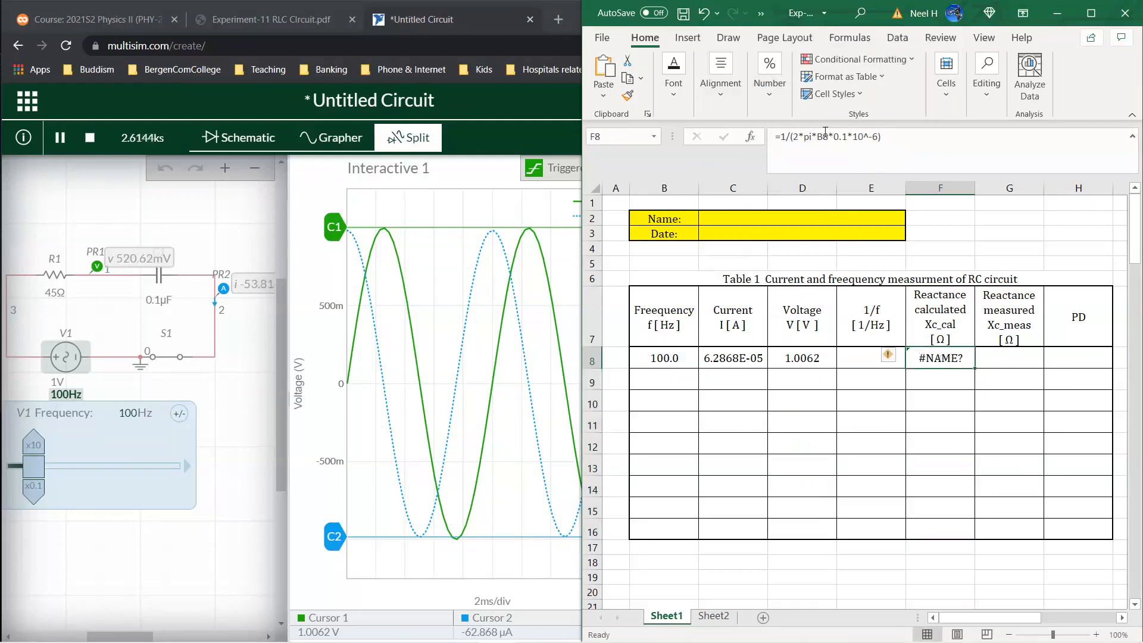
click(813, 137)
key(BackSpace)
key(BackSpace)
text(PI())
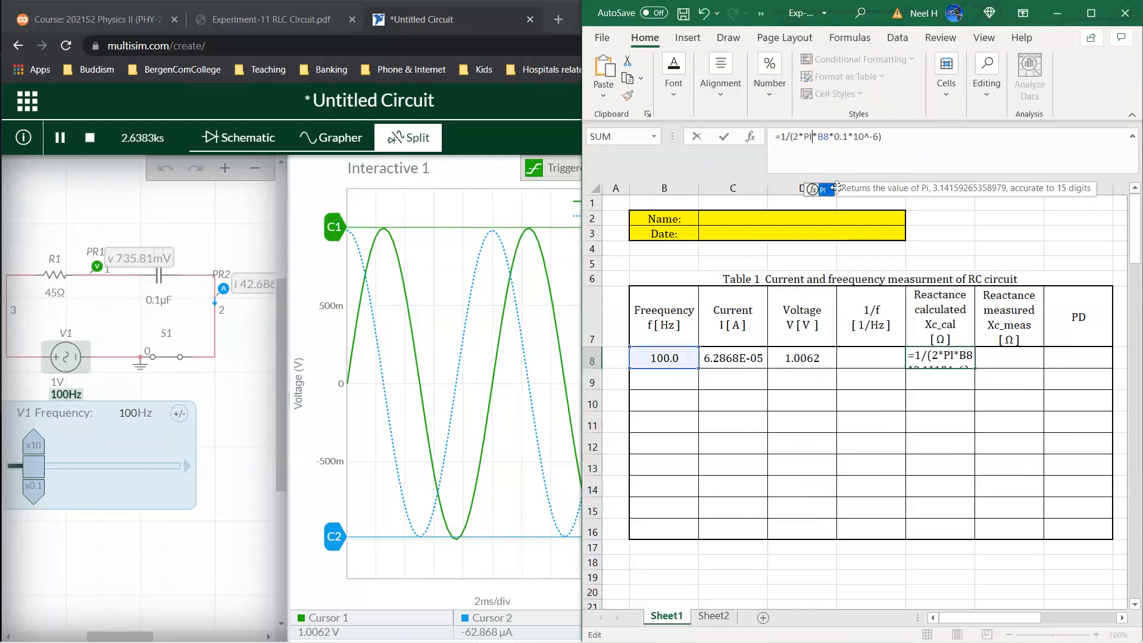
key(Return)
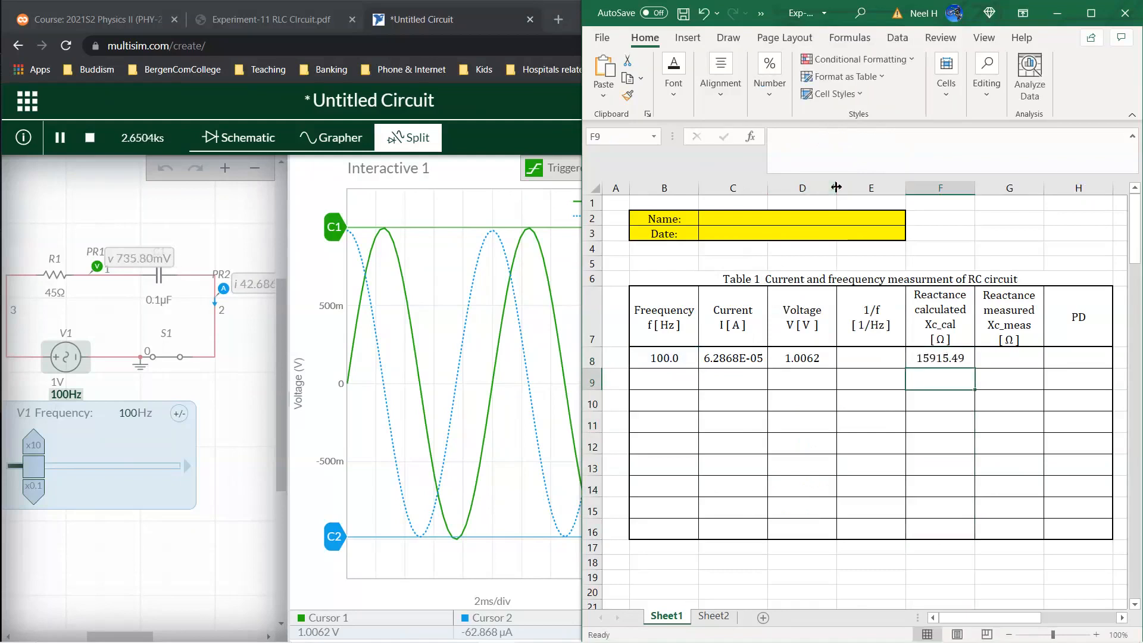
- Format the calculated reactance cells F8:F16 in scientific notation with three decimal places
click(960, 360)
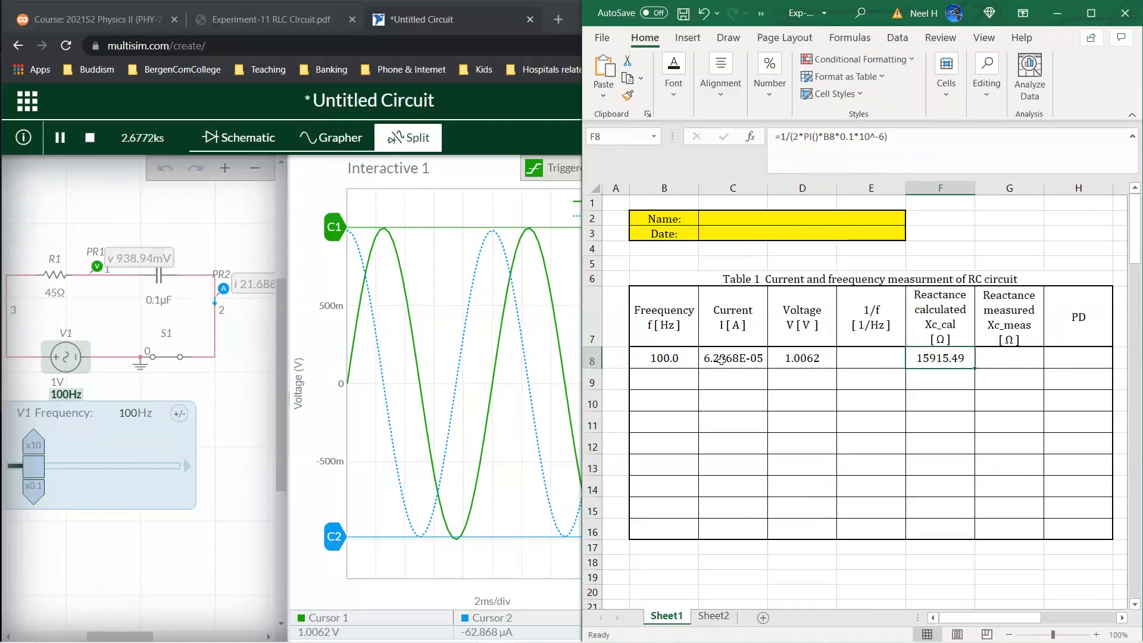
click(663, 360)
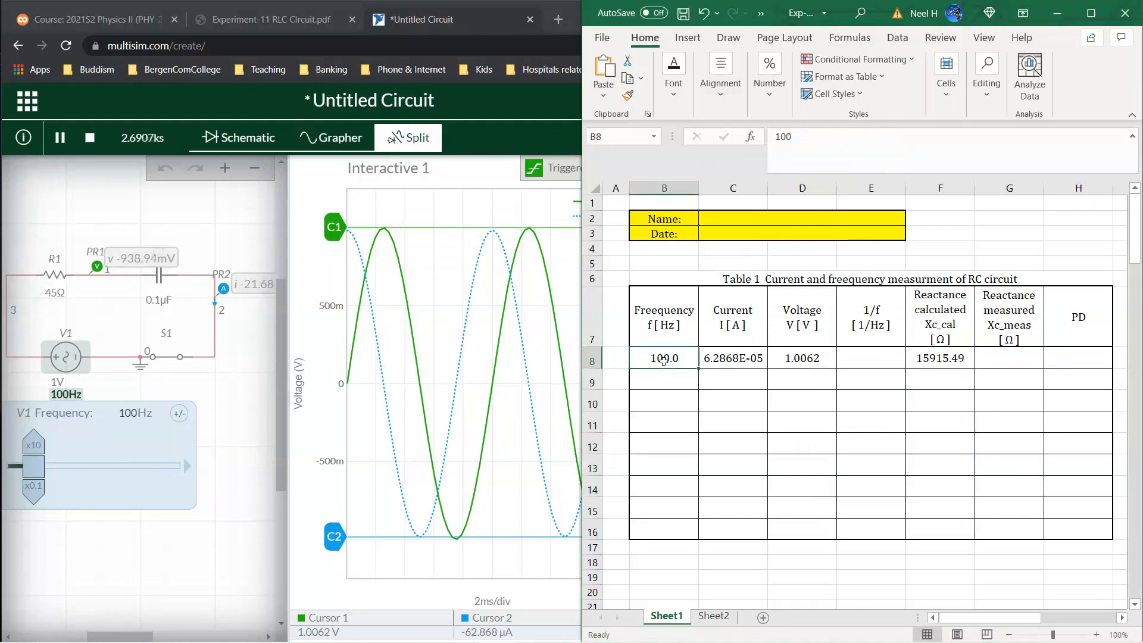
click(958, 358)
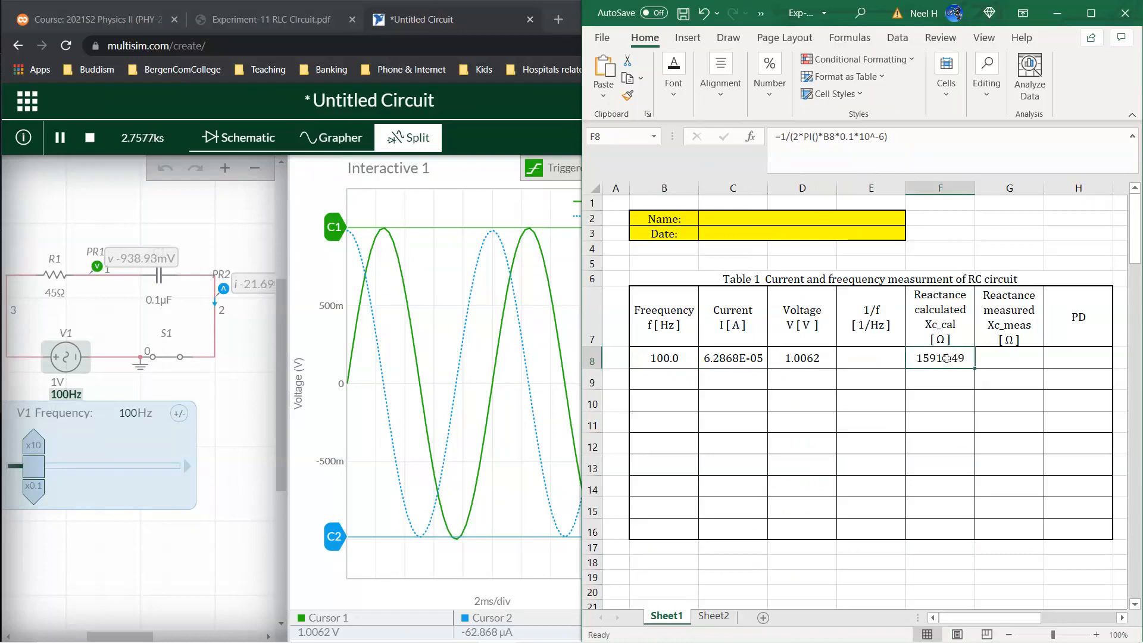
drag(948, 364, 943, 524)
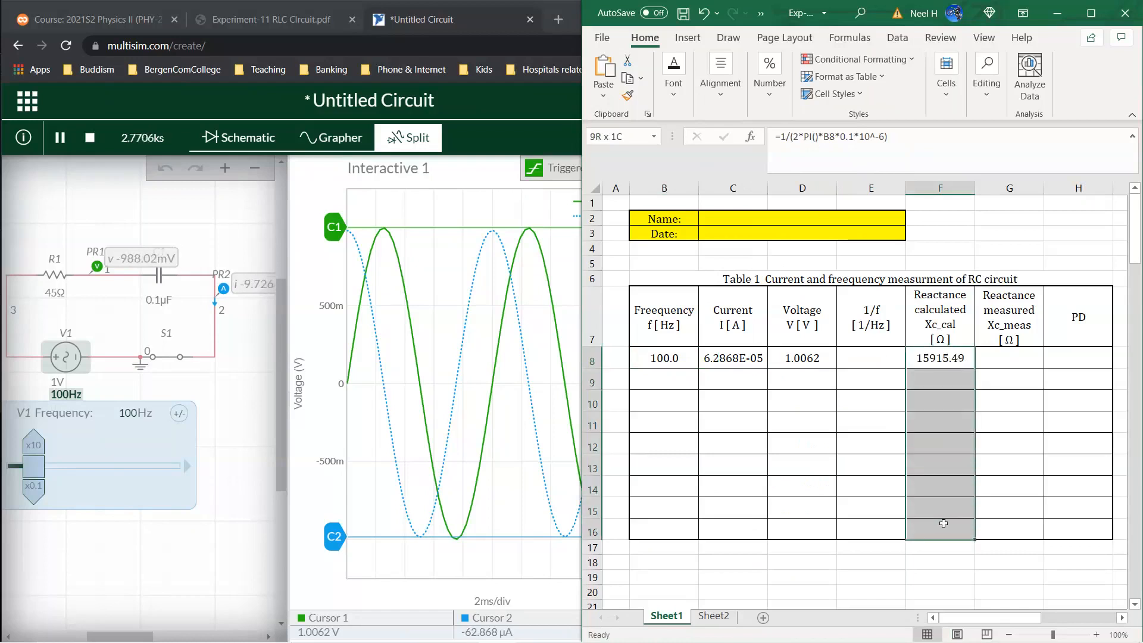
click(774, 106)
click(774, 107)
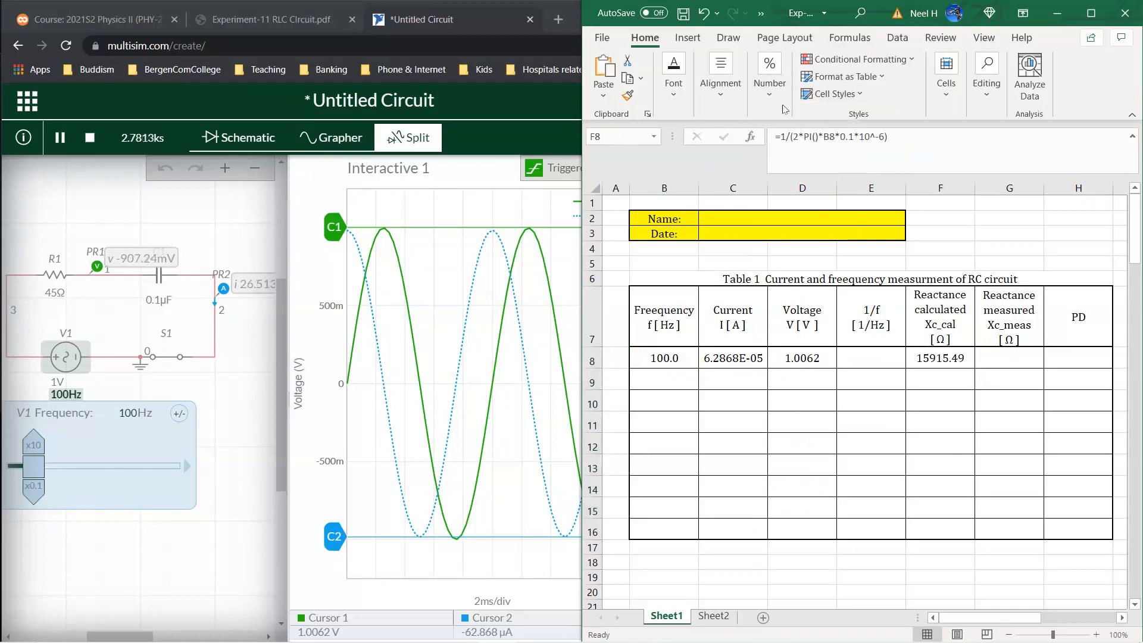
click(764, 101)
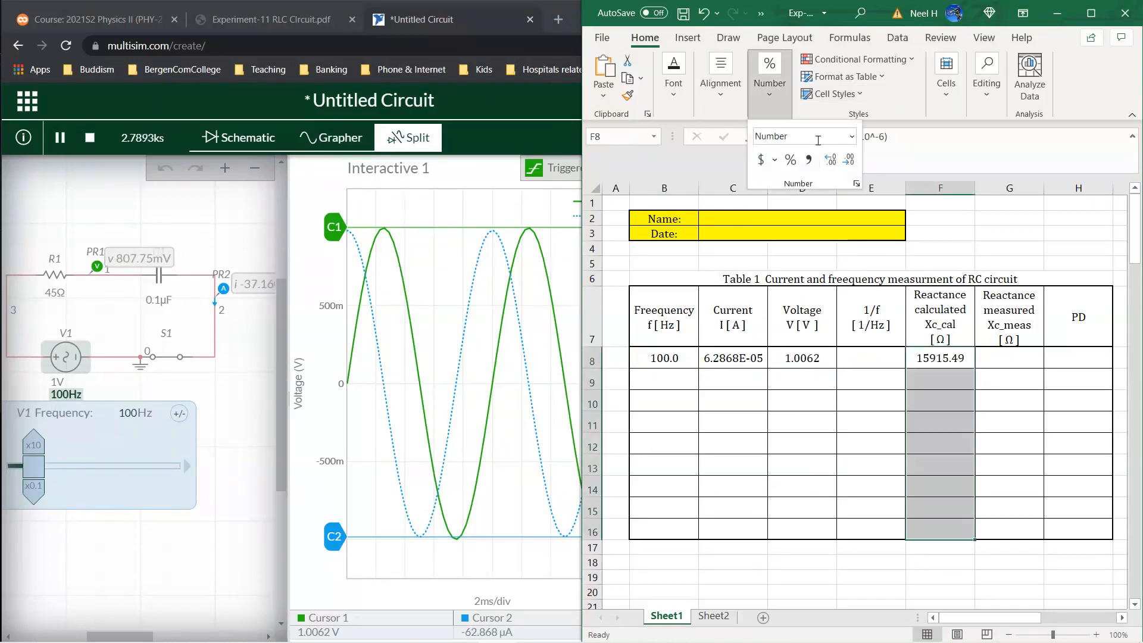
click(852, 137)
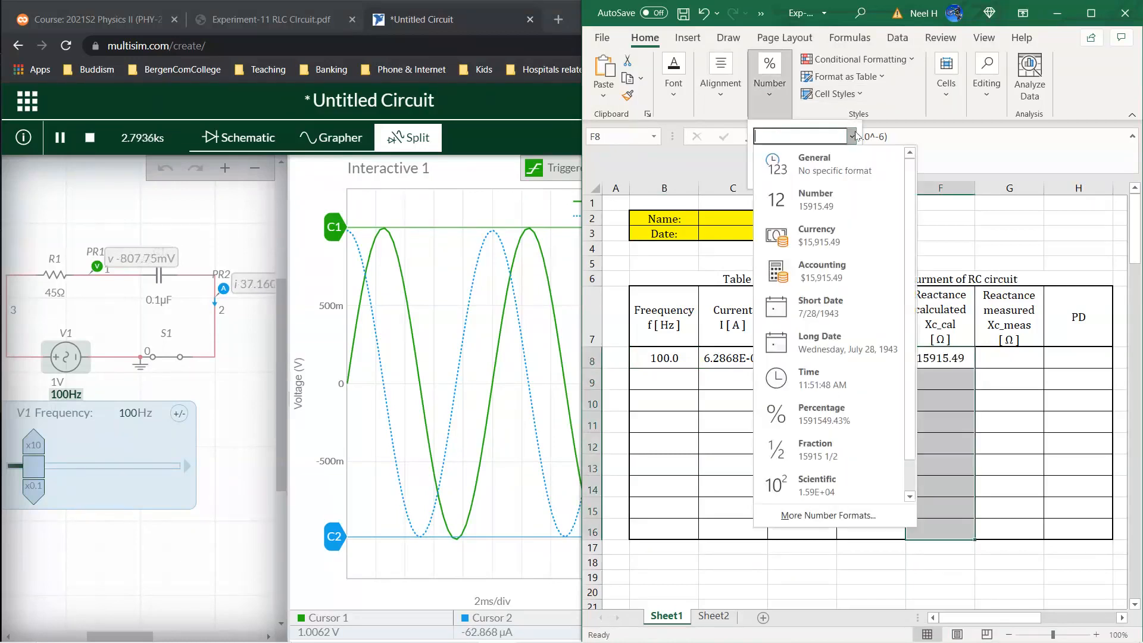
click(817, 483)
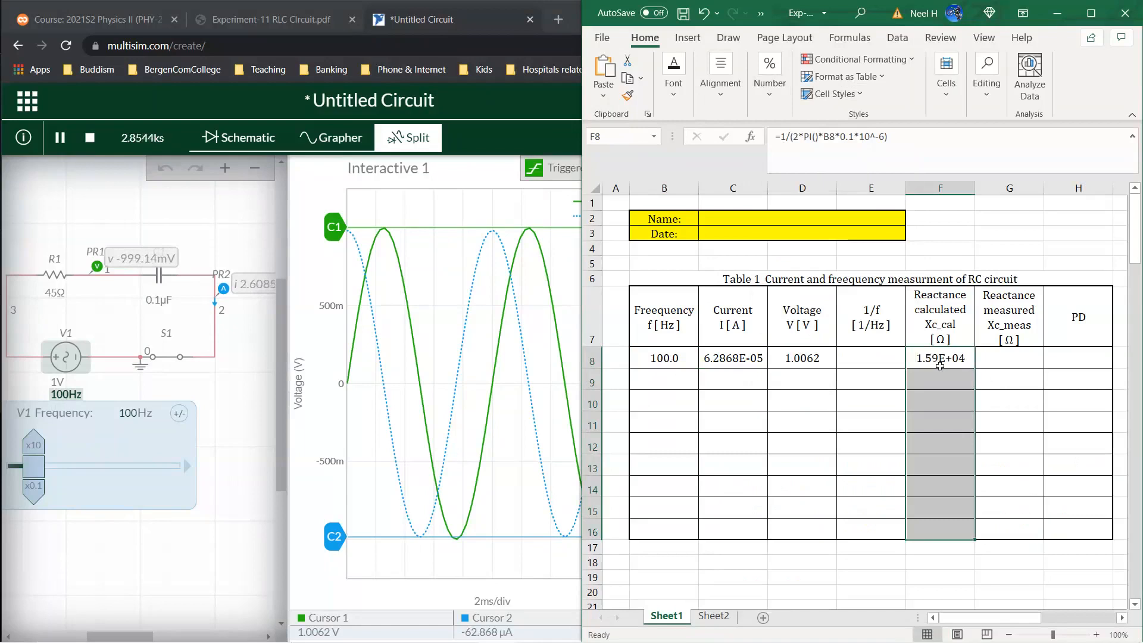
click(771, 97)
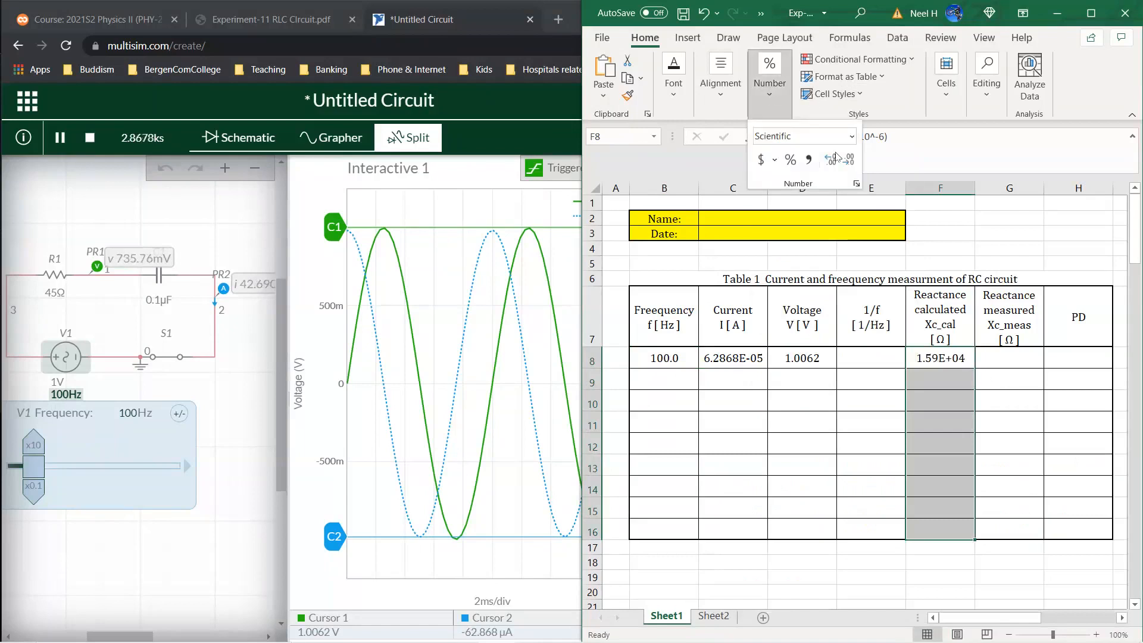
click(832, 161)
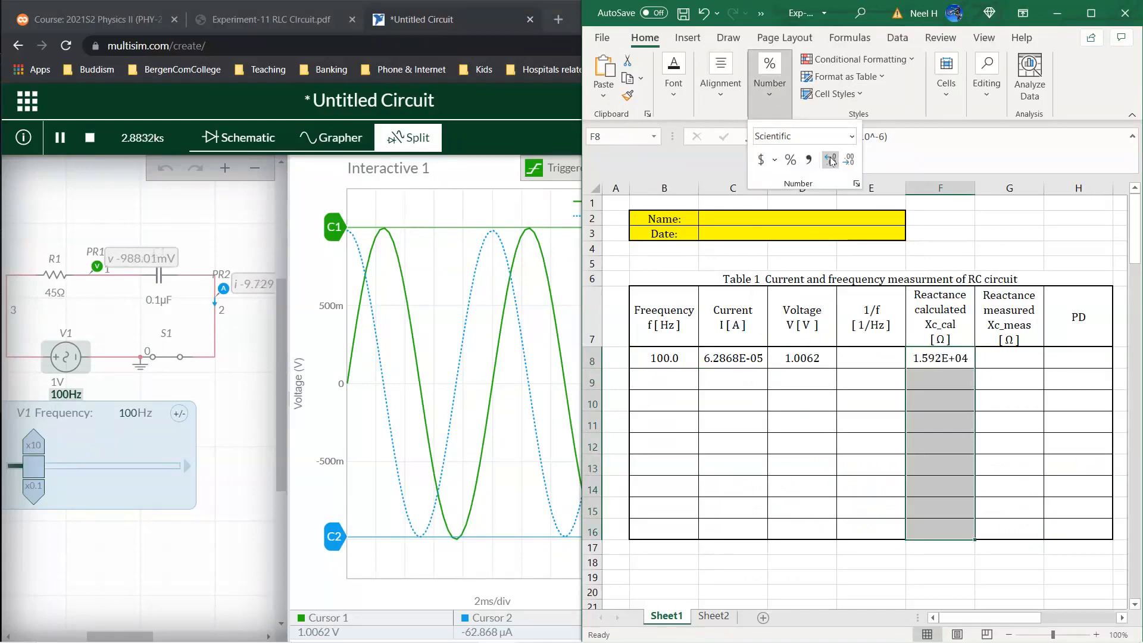
- Increase the scientific format of the calculated reactance cells F8:F16 to four decimal places
click(832, 161)
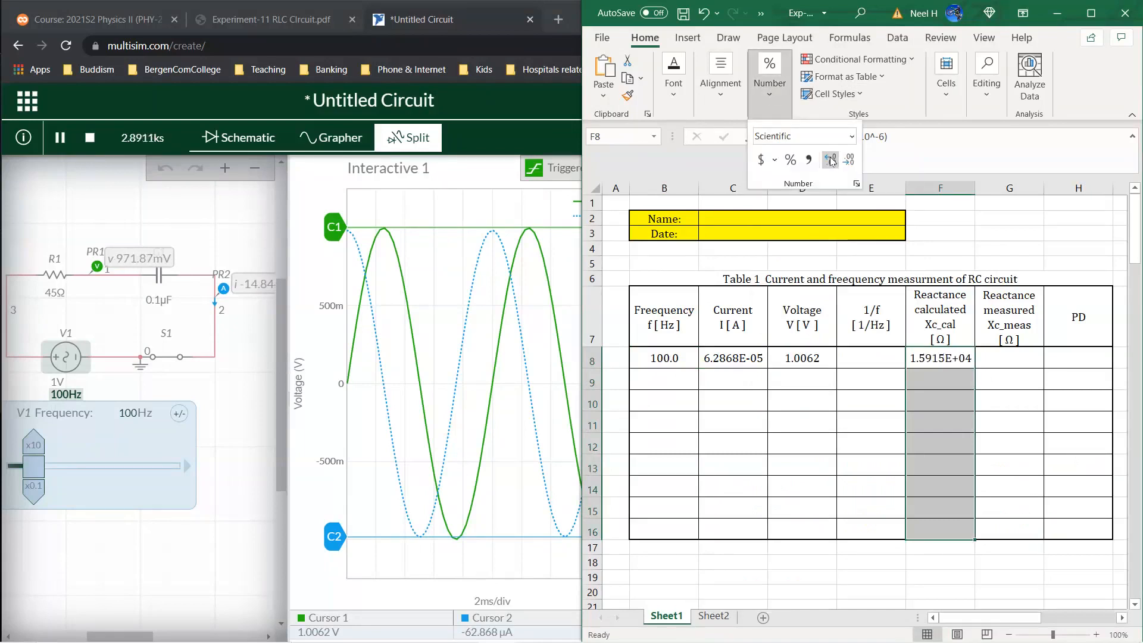
click(936, 375)
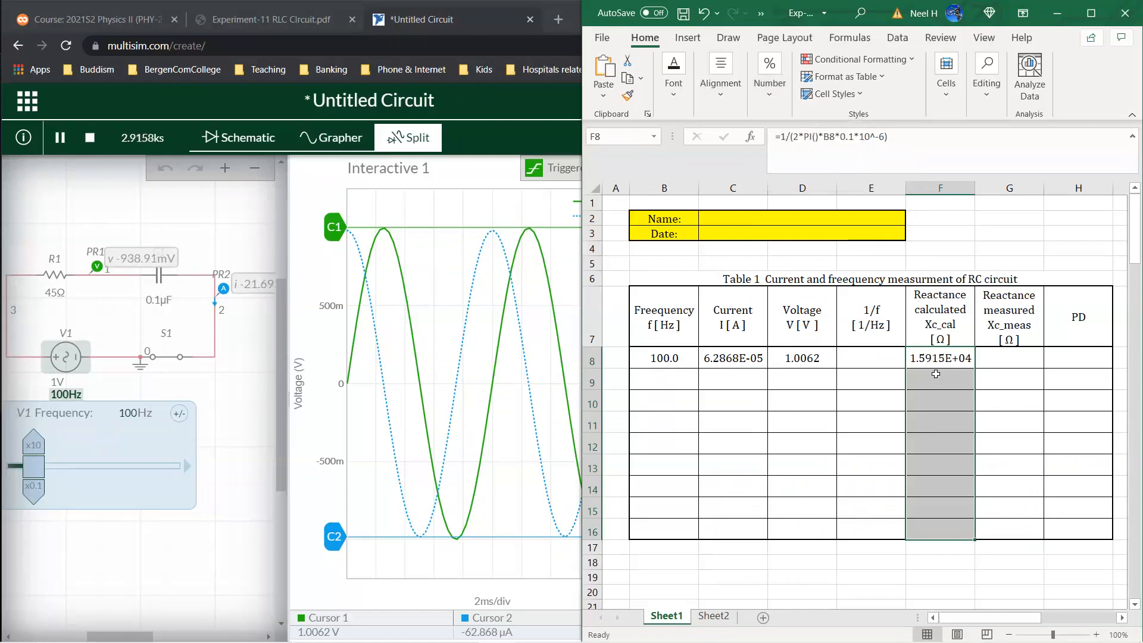
click(936, 375)
- Enter the measured reactance formula =D8/C8 in G8, dividing the voltage by the current
click(1014, 357)
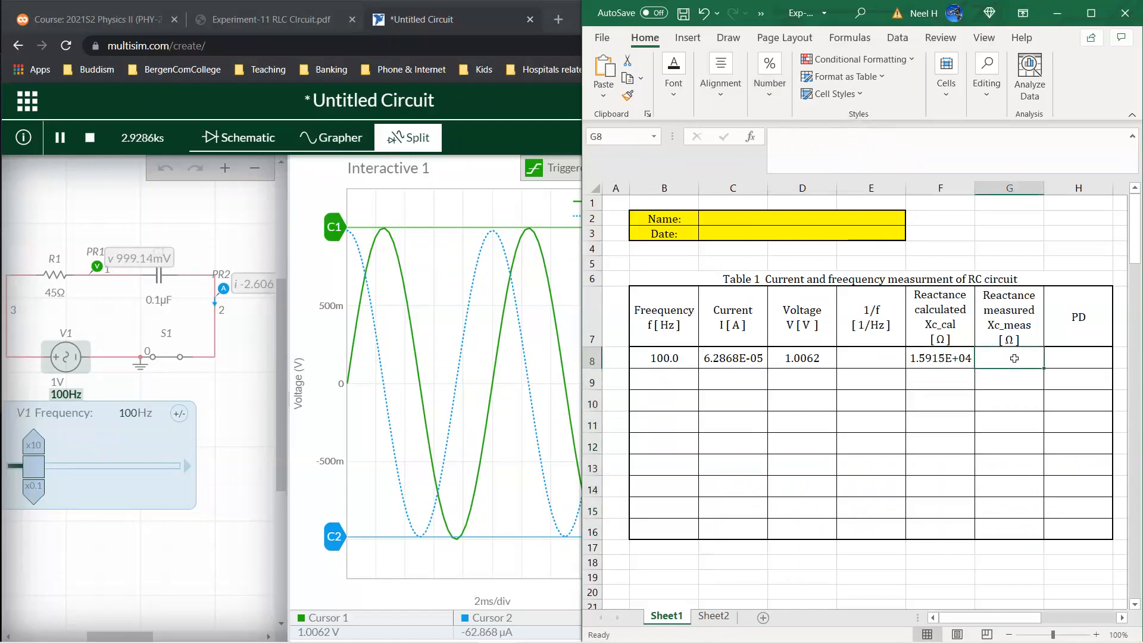
text(=)
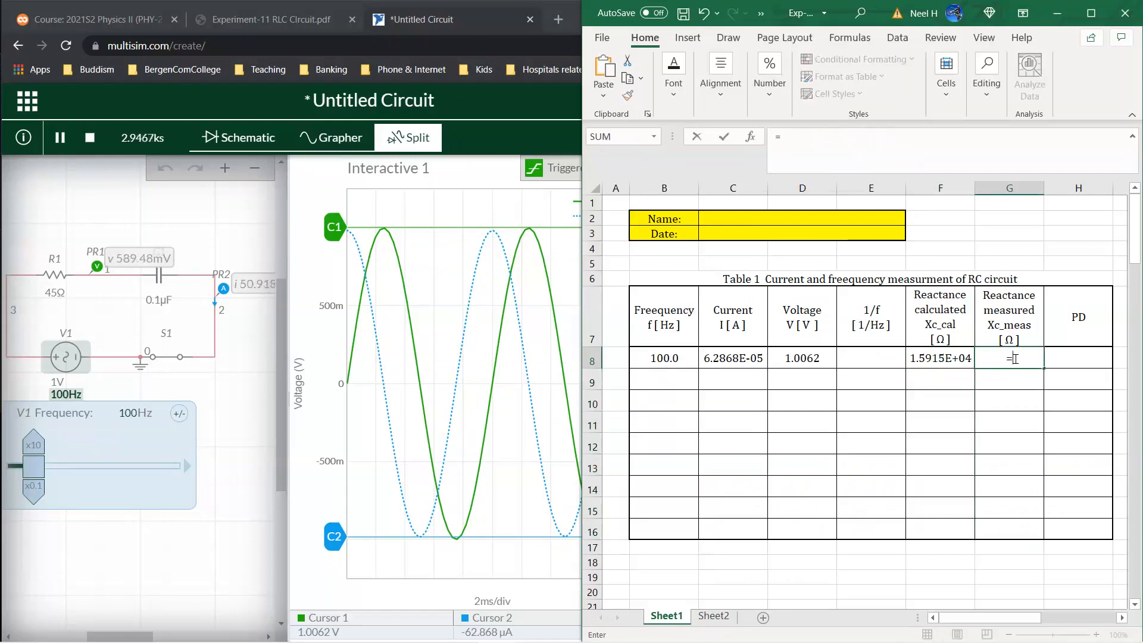
click(798, 359)
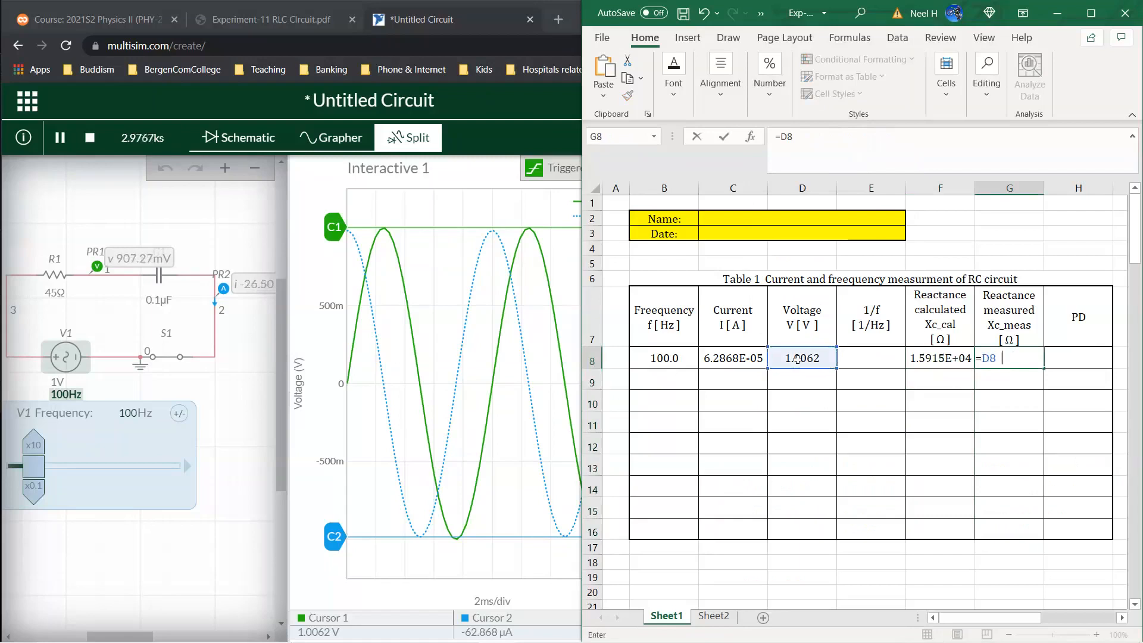
text(/)
click(727, 359)
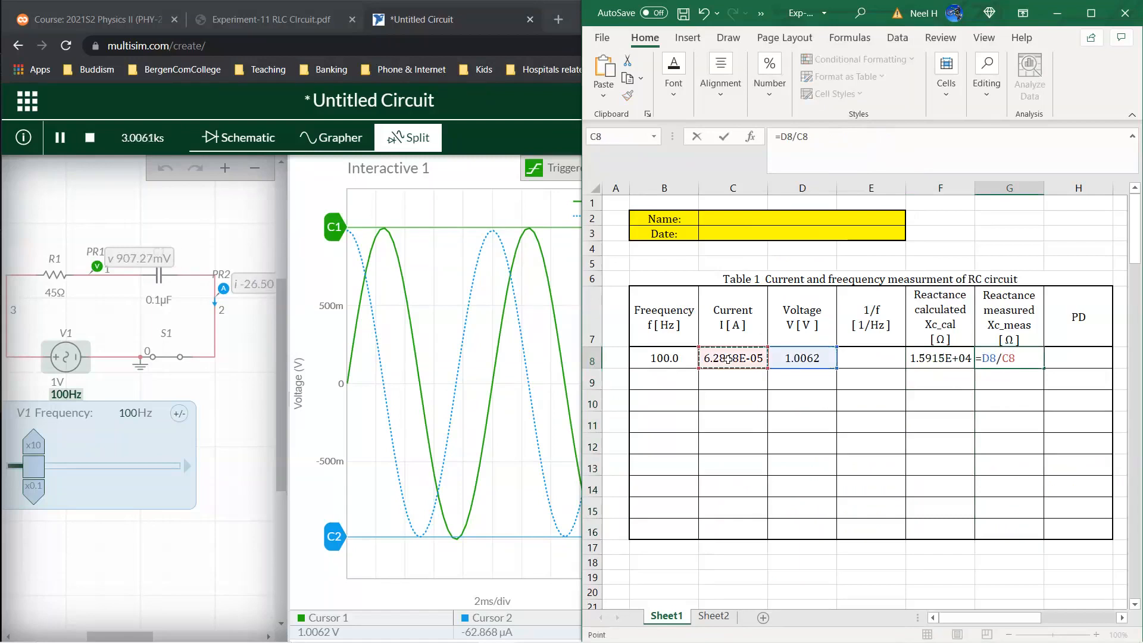
key(Return)
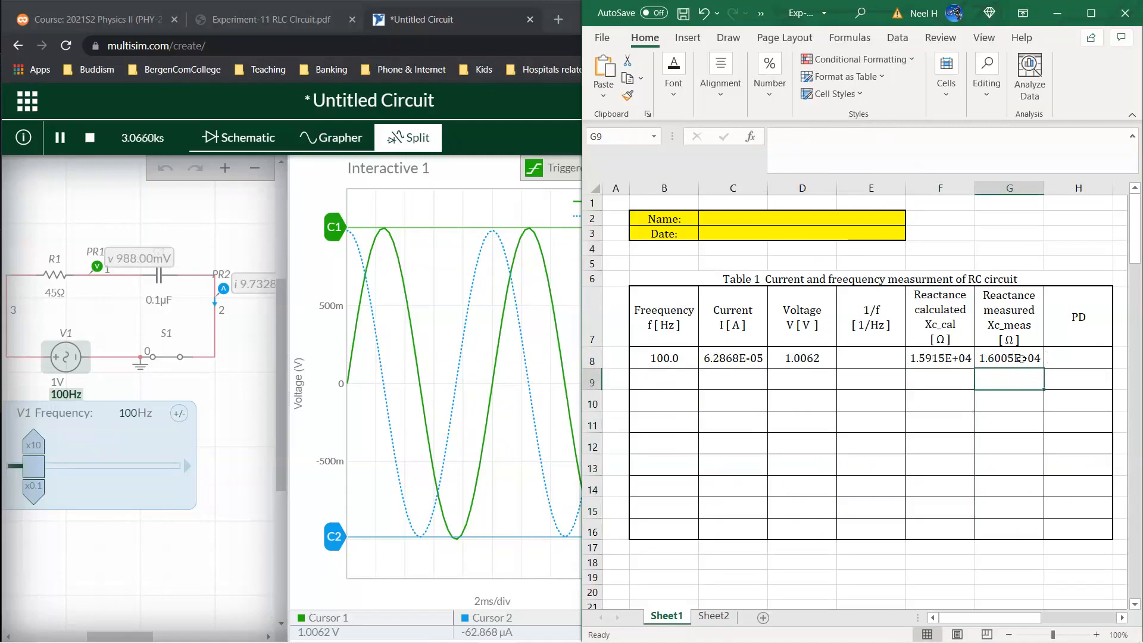
- Copy the formula text from F8 and record it below the table in C18 as Xc (cal)=1/(2*PI()*B8*0.1*10^-6)
click(1097, 11)
scroll(477, 426, down, 2)
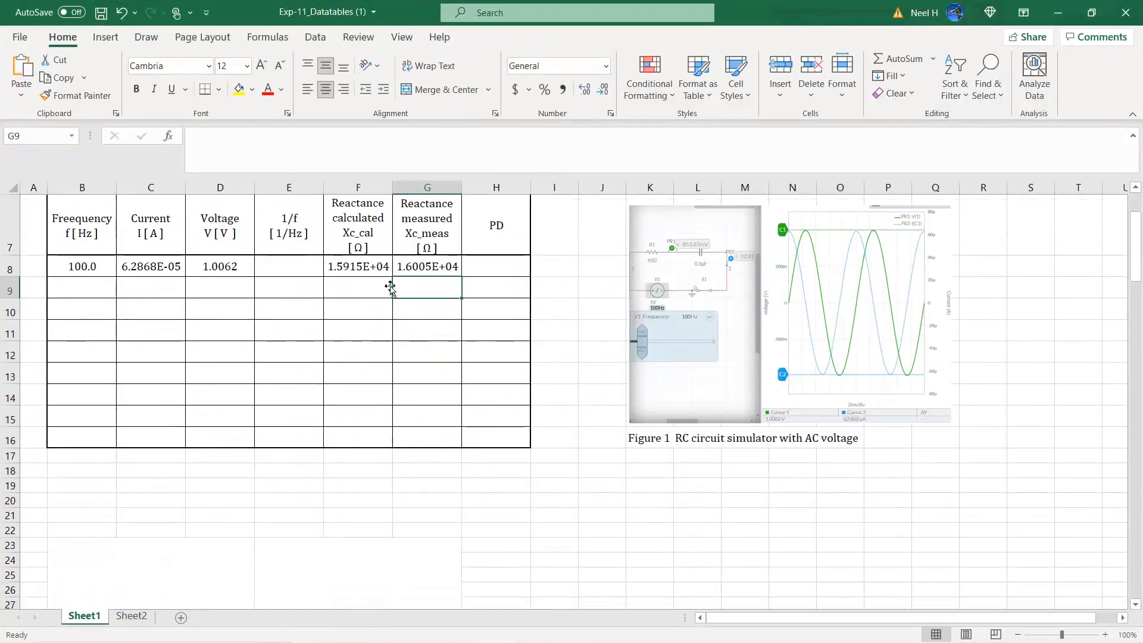
click(373, 272)
click(320, 137)
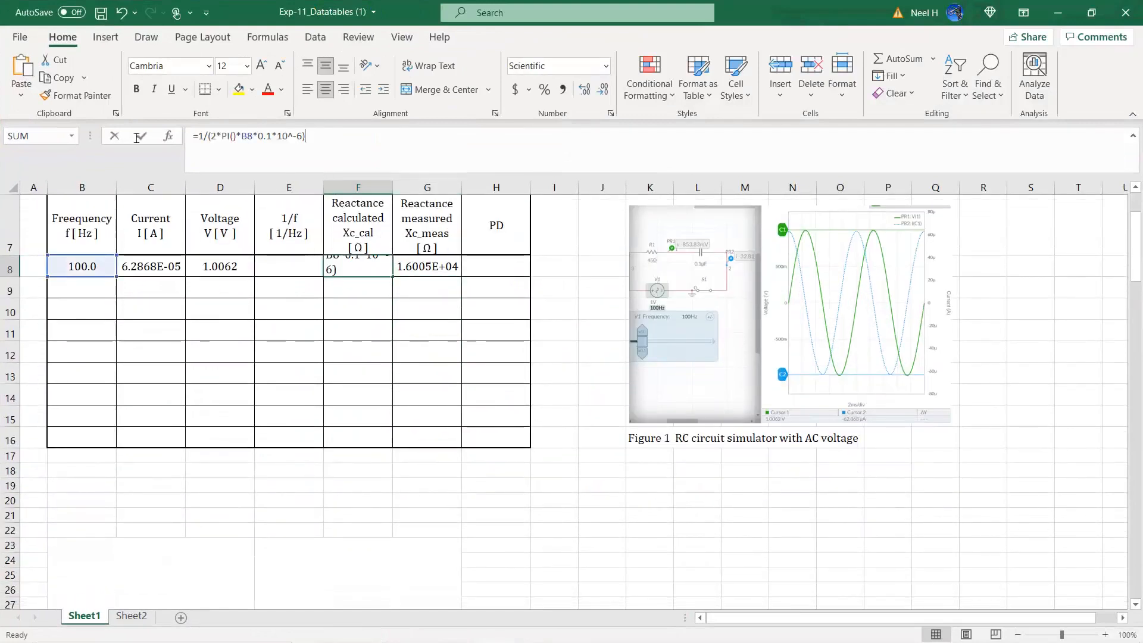
key(ctrl+a)
key(ctrl+c)
click(117, 137)
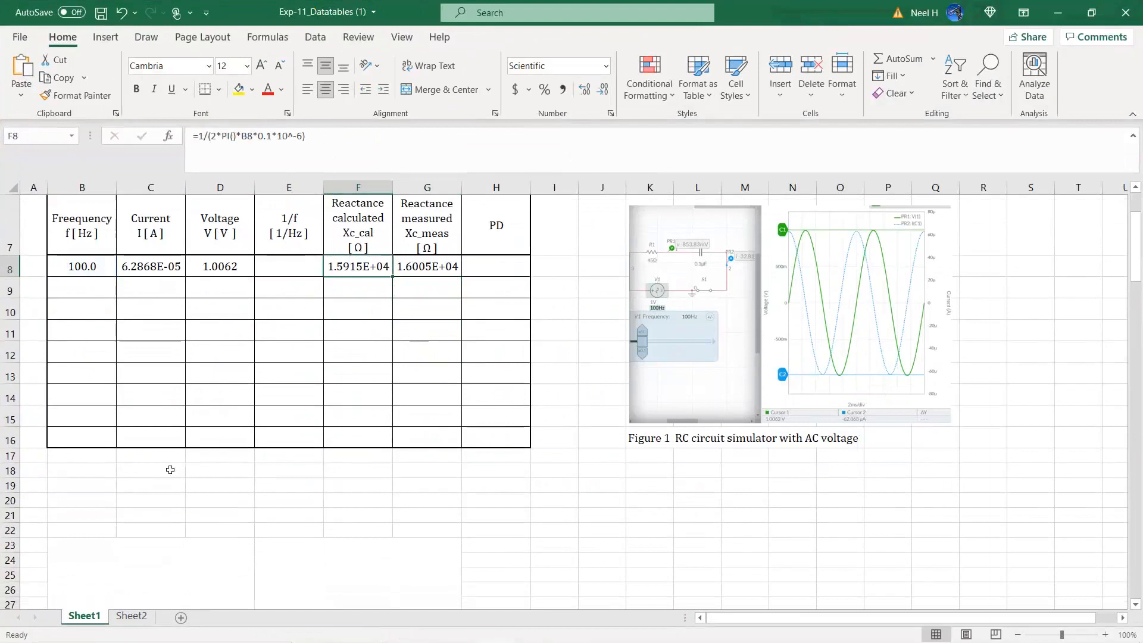
click(171, 470)
text(Xc)
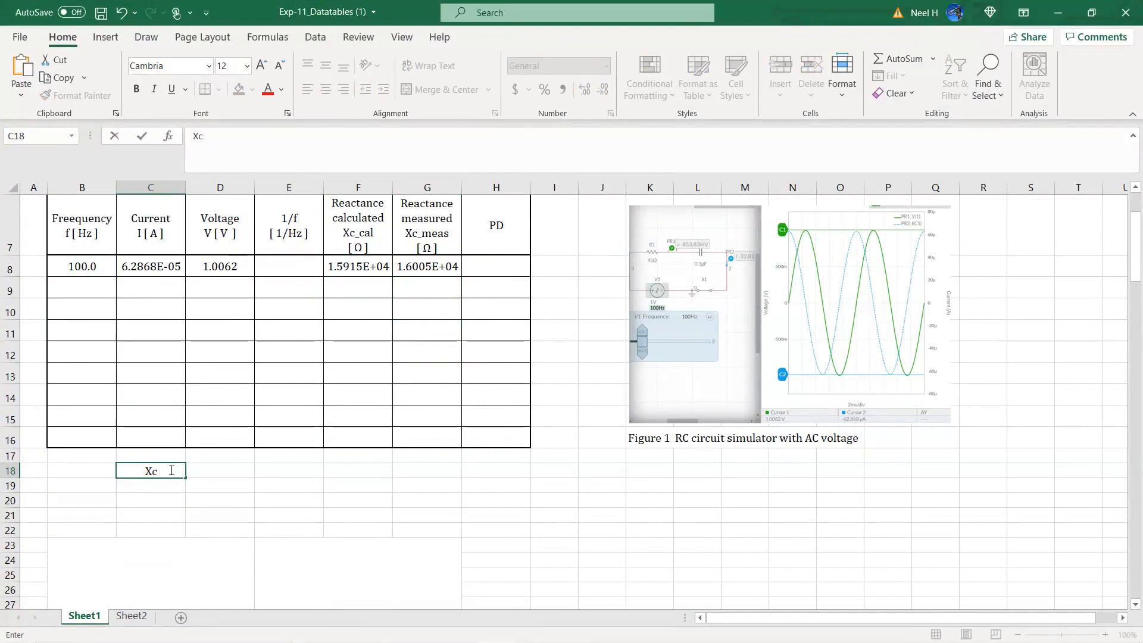
text((cal))
key(ctrl+v)
key(Return)
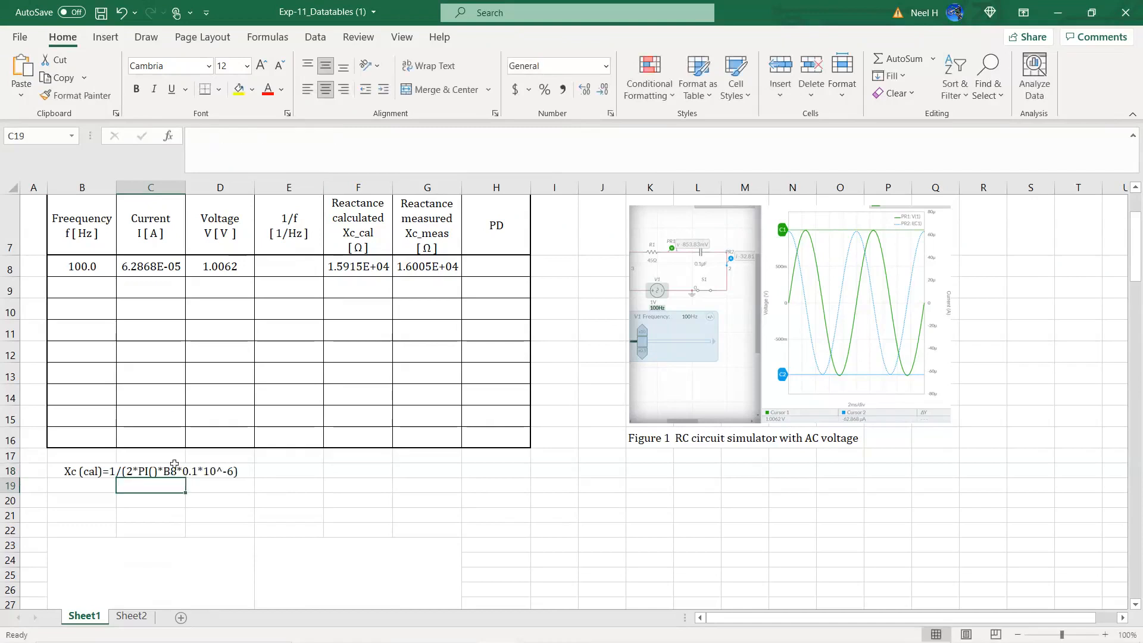
- Left-align cells C18:C19 and record the G8 formula in C19 as the note Xc(mes)=D8/C8
click(441, 278)
drag(228, 136, 137, 127)
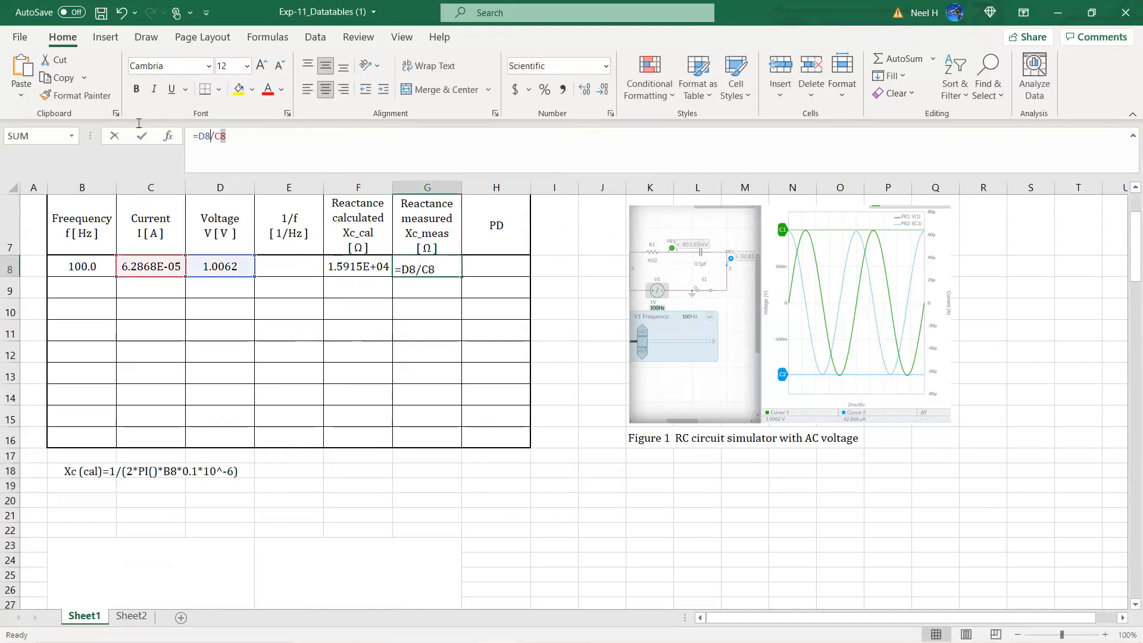
click(141, 136)
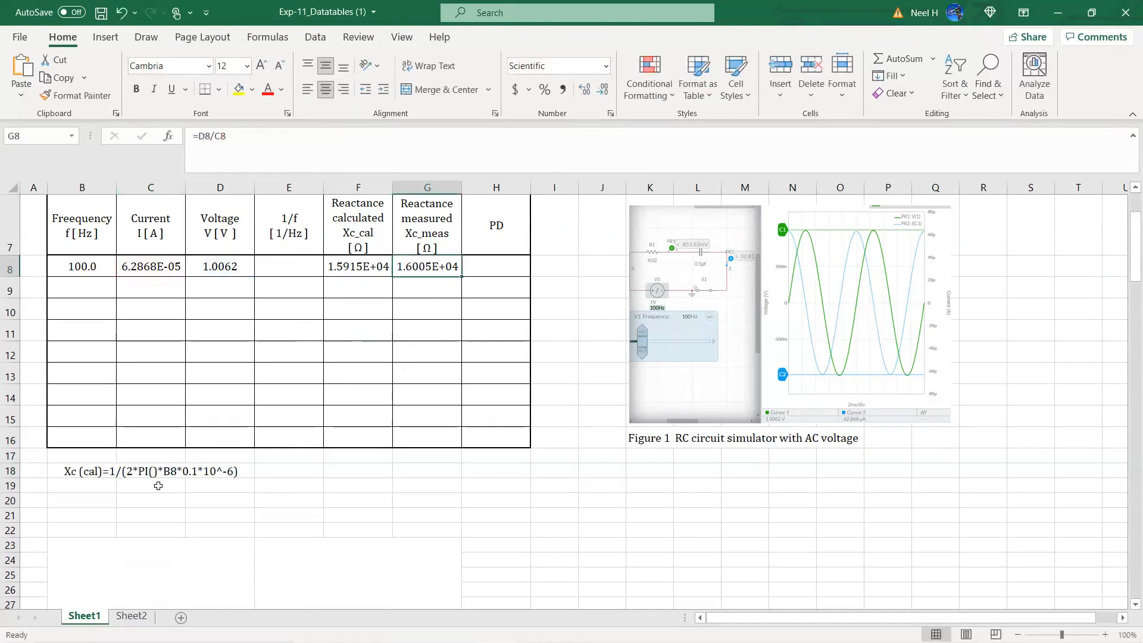
click(158, 473)
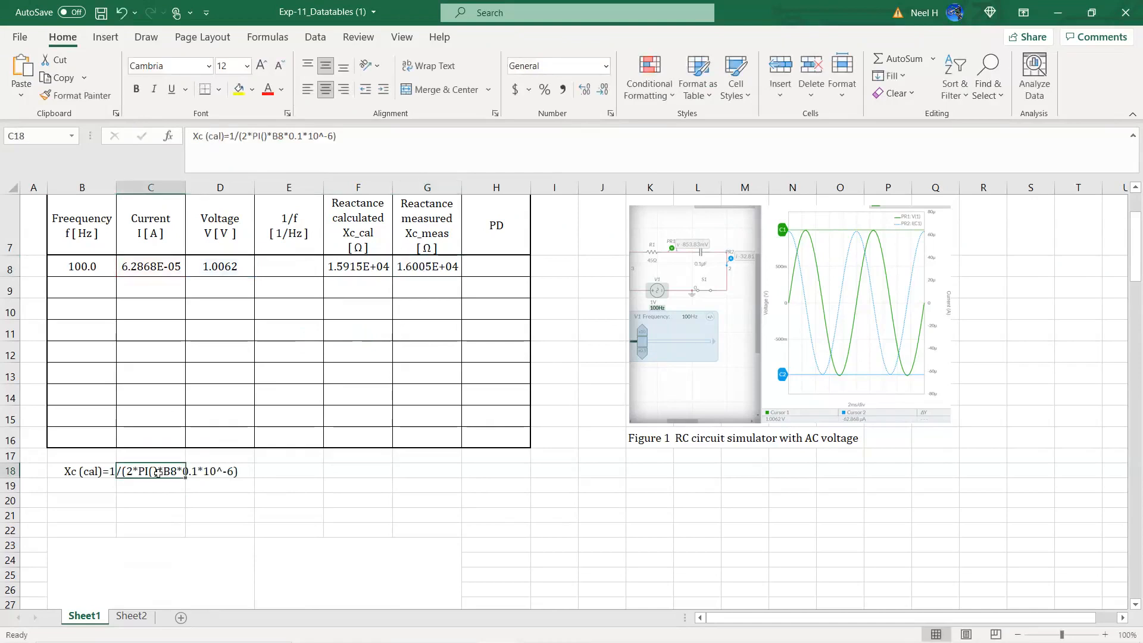
drag(157, 472, 156, 485)
click(307, 89)
click(157, 485)
text(C)
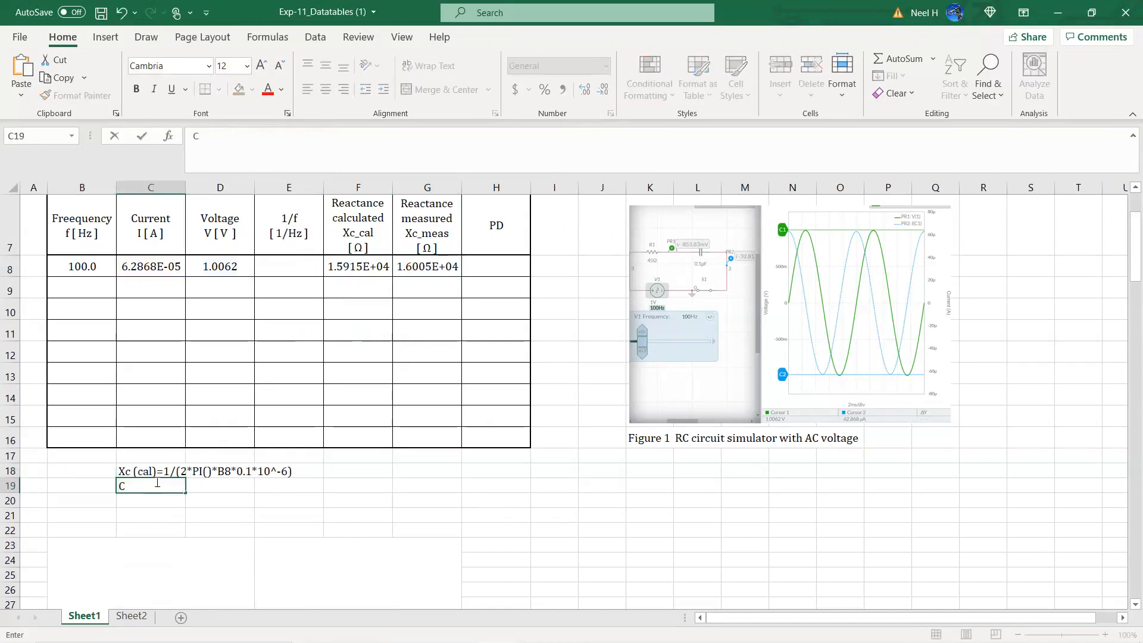
text(Xc (cal))
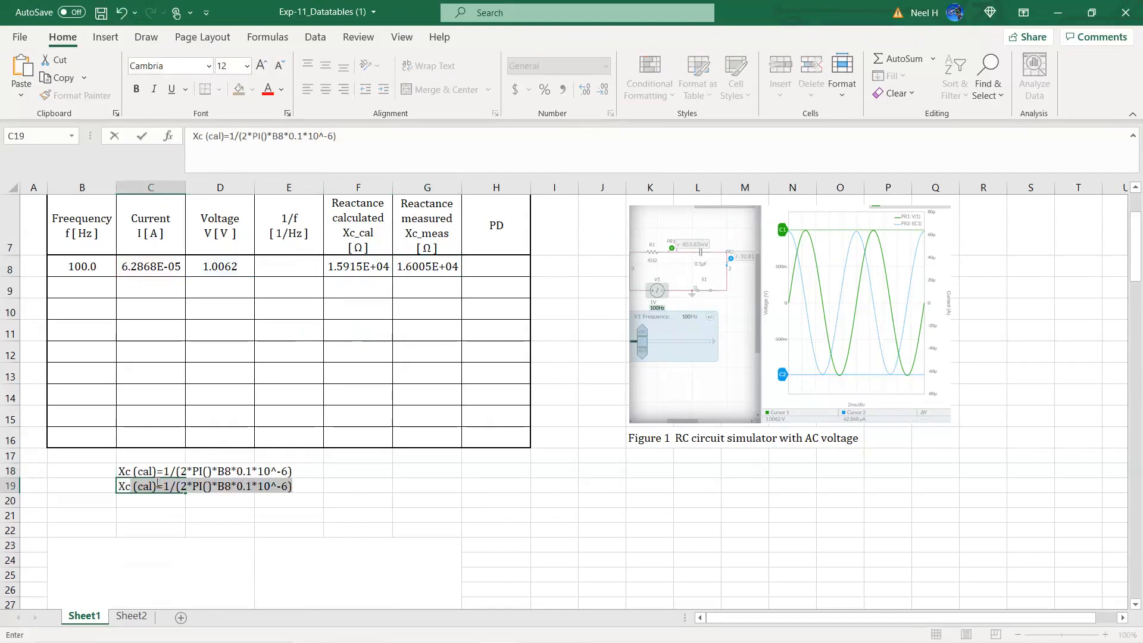
key(BackSpace)
text((mes)=D8/C8)
key(Return)
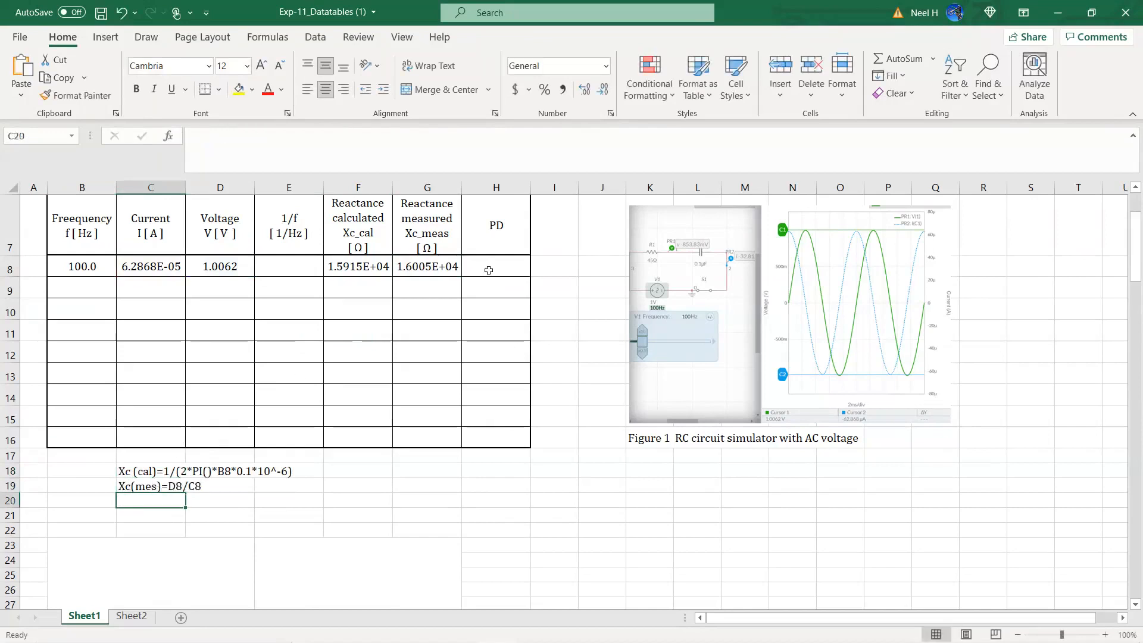
- Enter the percent difference formula =ABS(F8-G8)/((F8+G8)/2)*100 in the PD cell H8
click(488, 270)
text(=abs()
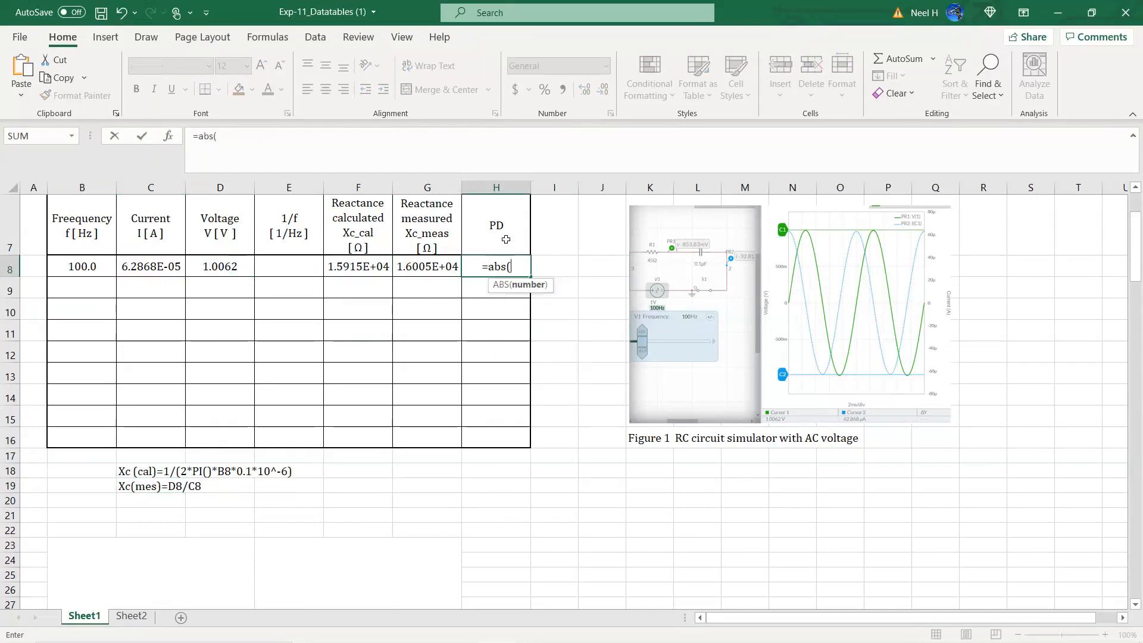
click(364, 269)
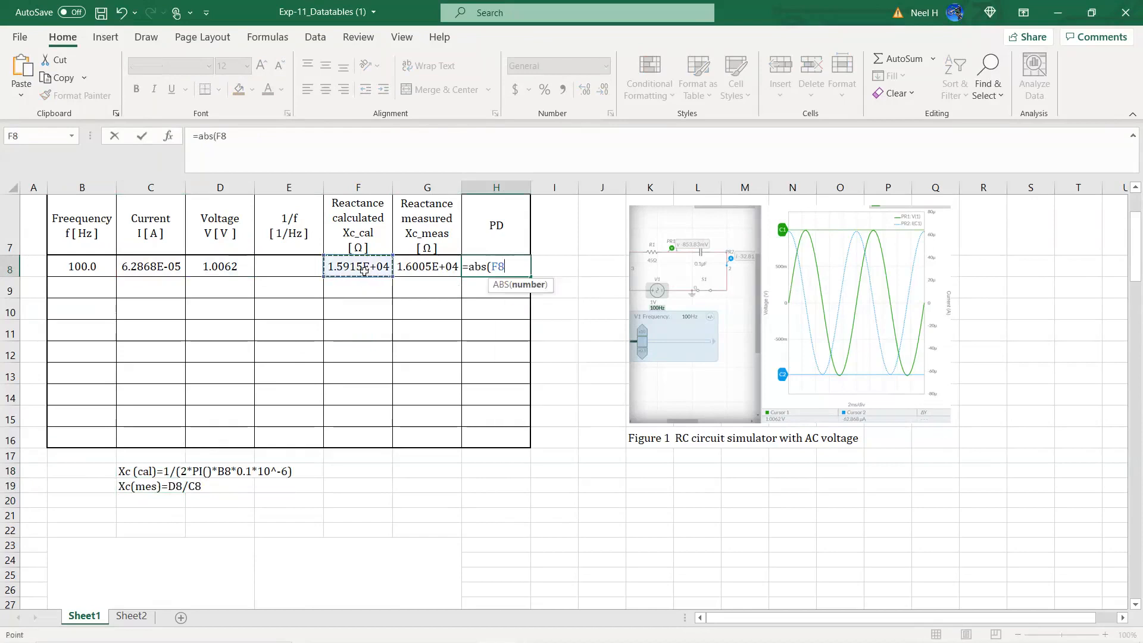
text(-)
click(428, 265)
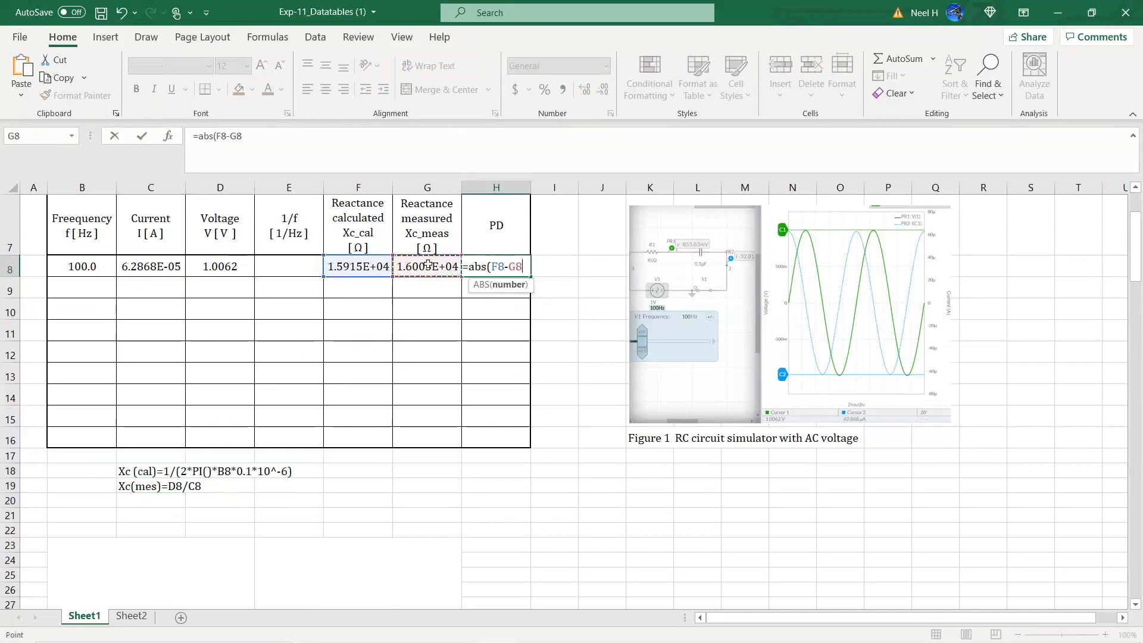
text()/)
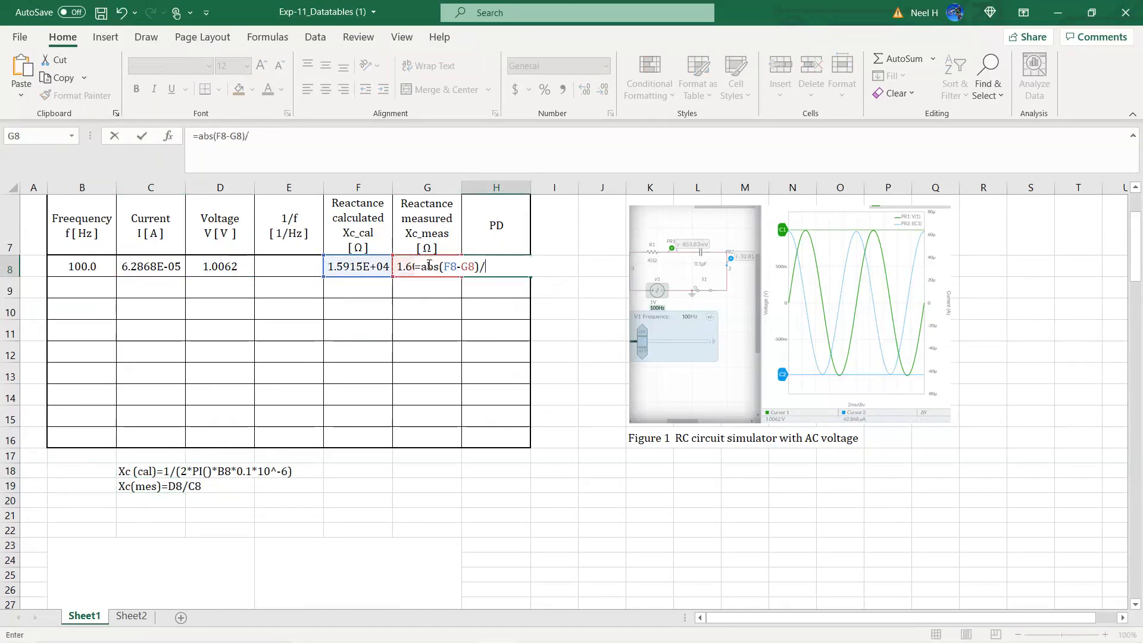
text((()
click(350, 268)
text(+G8)
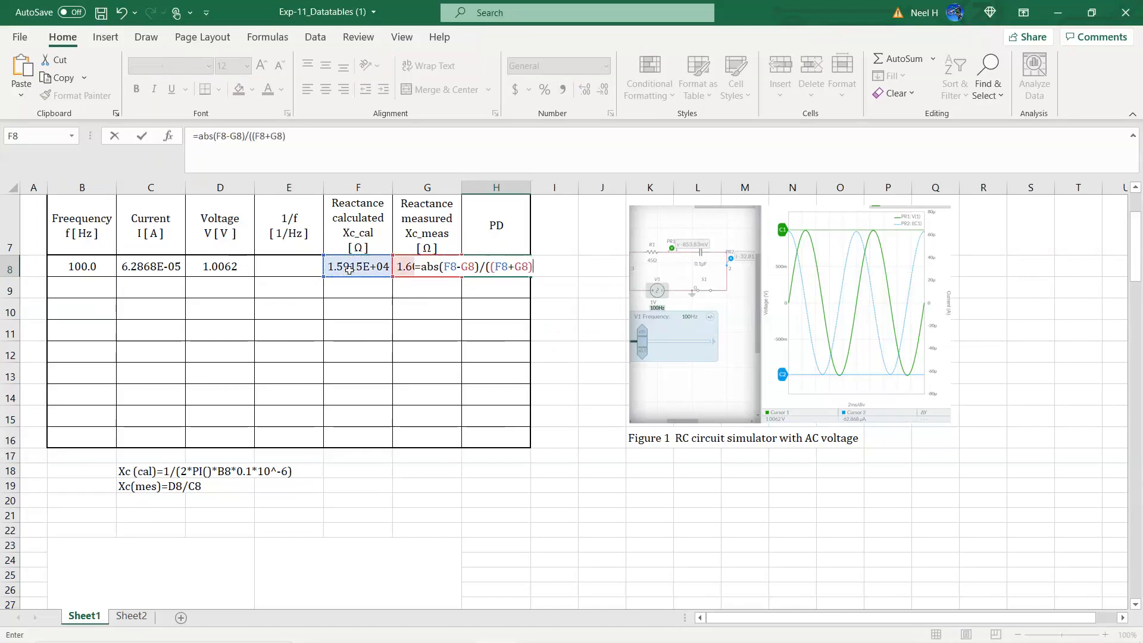
text()/2)*100)
key(Return)
- Apply the Number format to the PD cells H8:H16
drag(494, 266, 498, 439)
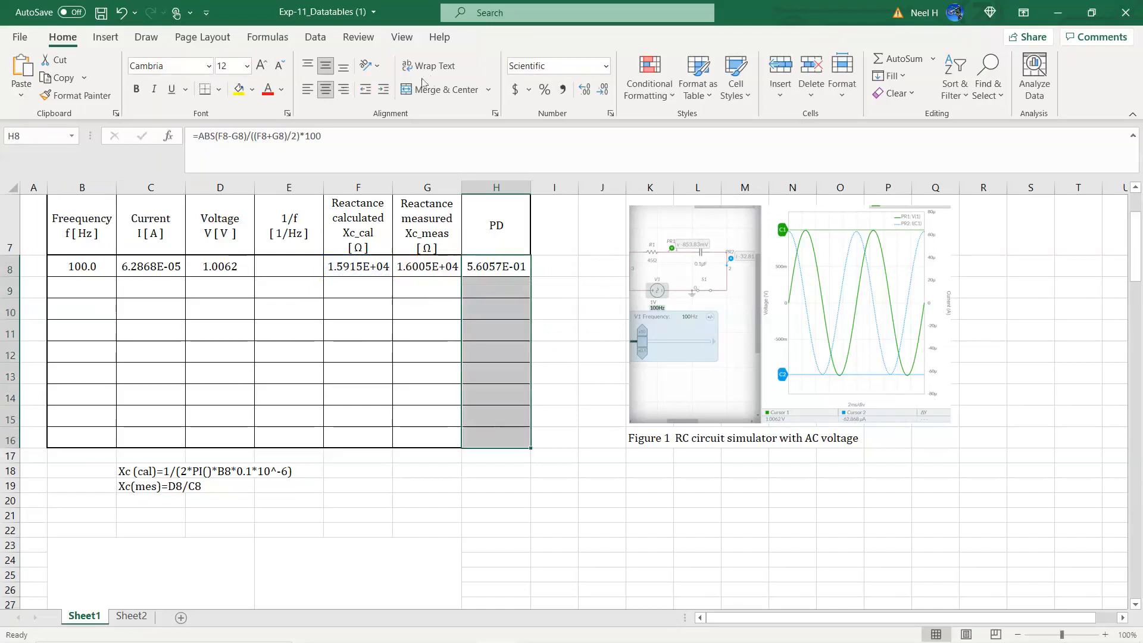
click(607, 66)
click(595, 121)
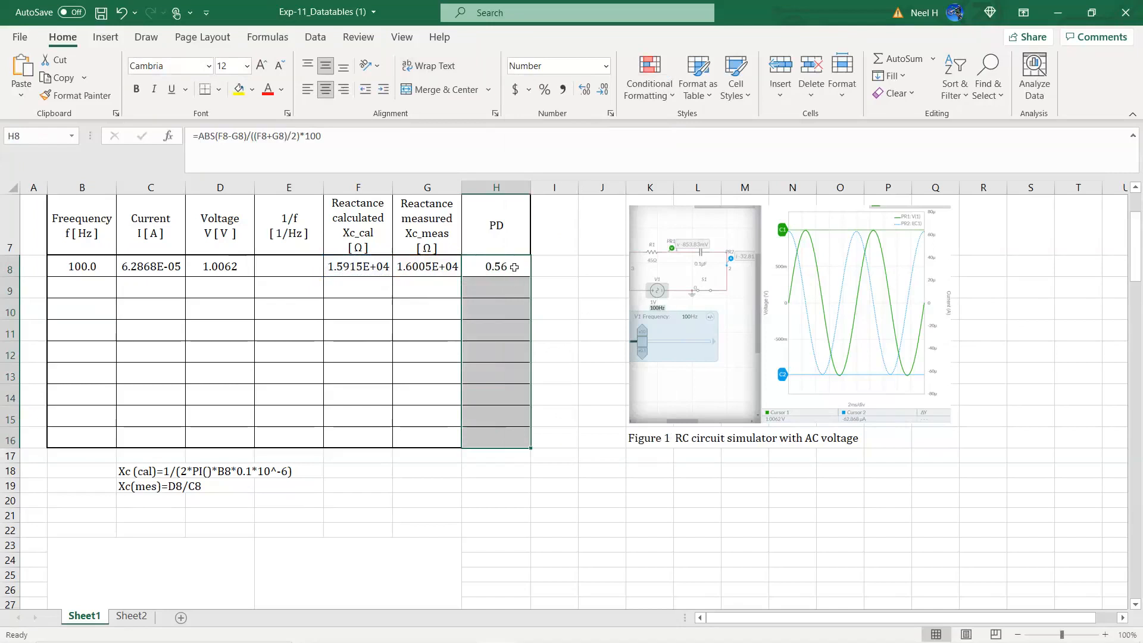
- Copy the H8 formula text into C20 as the left-aligned note PD =ABS(F8-G8)/((F8+G8)/2)*100
click(515, 266)
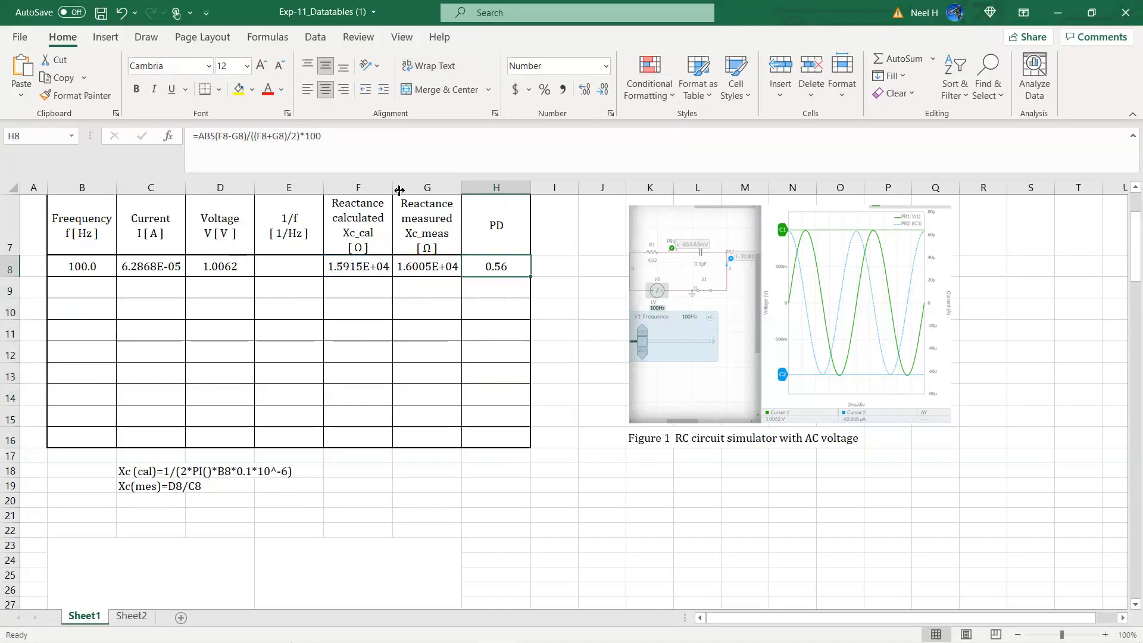
click(321, 136)
drag(322, 136, 57, 140)
key(ctrl+c)
key(Escape)
click(157, 502)
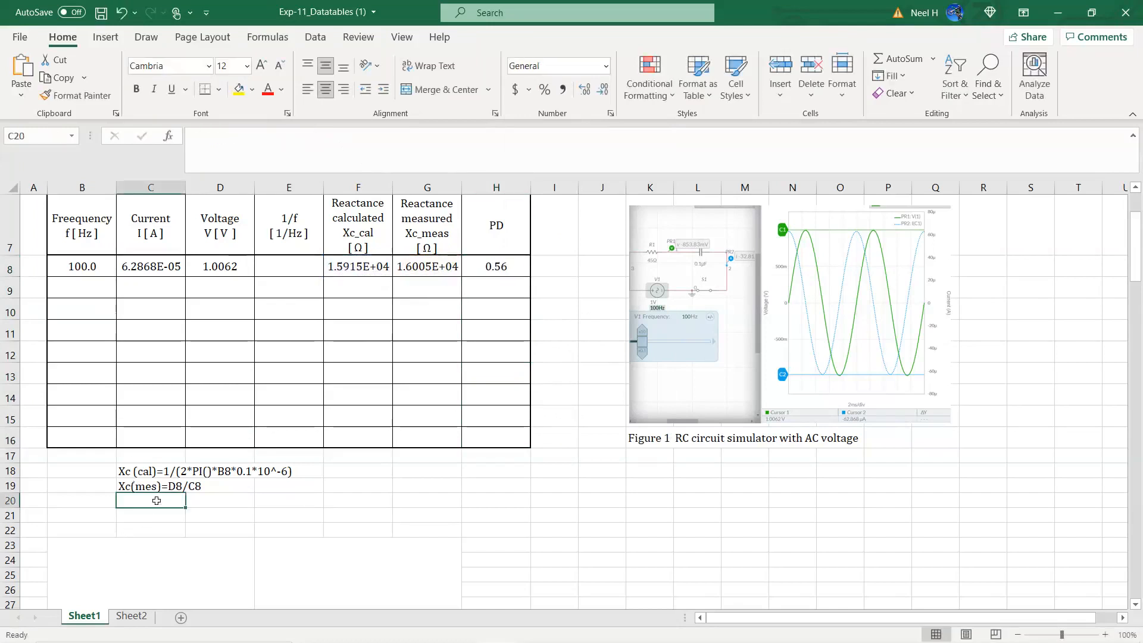
text(PD)
key(ctrl+v)
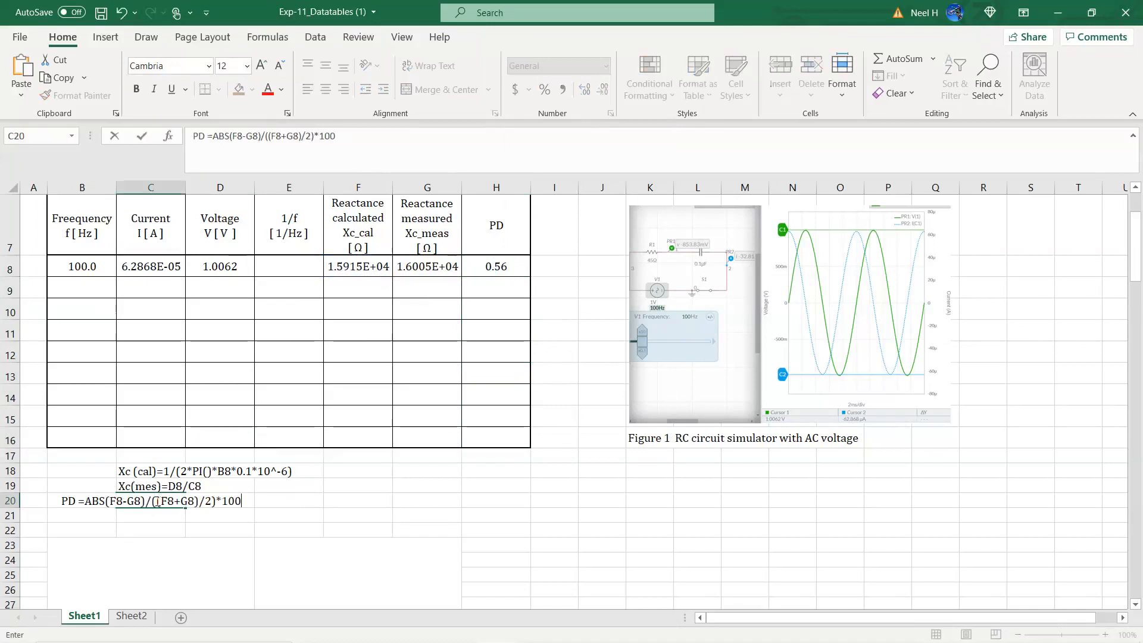
key(Return)
key(Up)
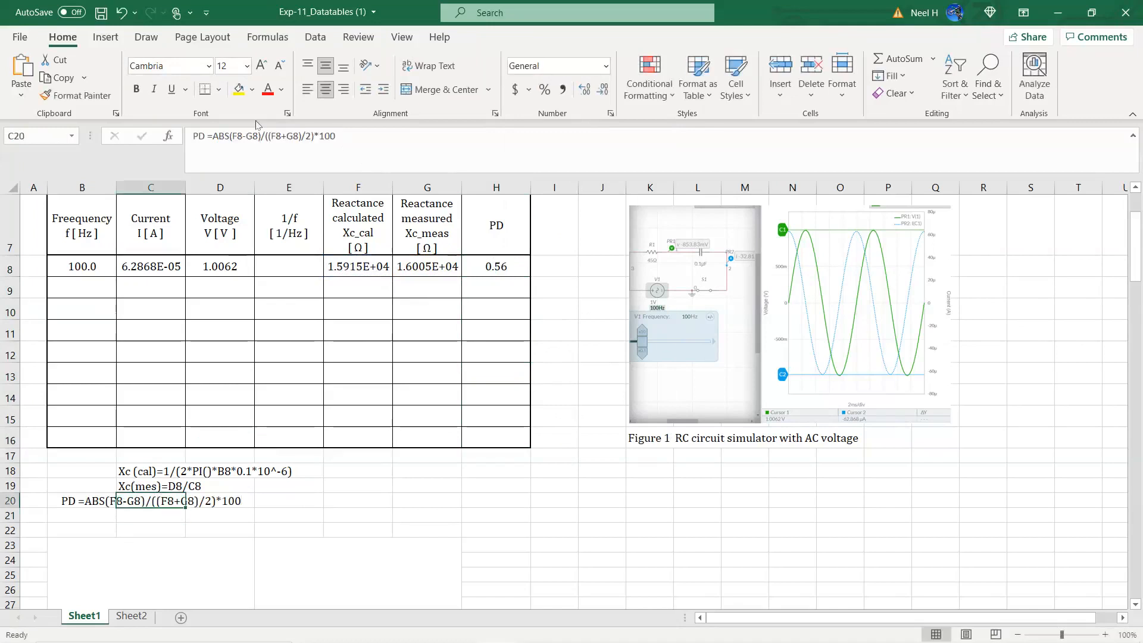
click(308, 89)
click(482, 529)
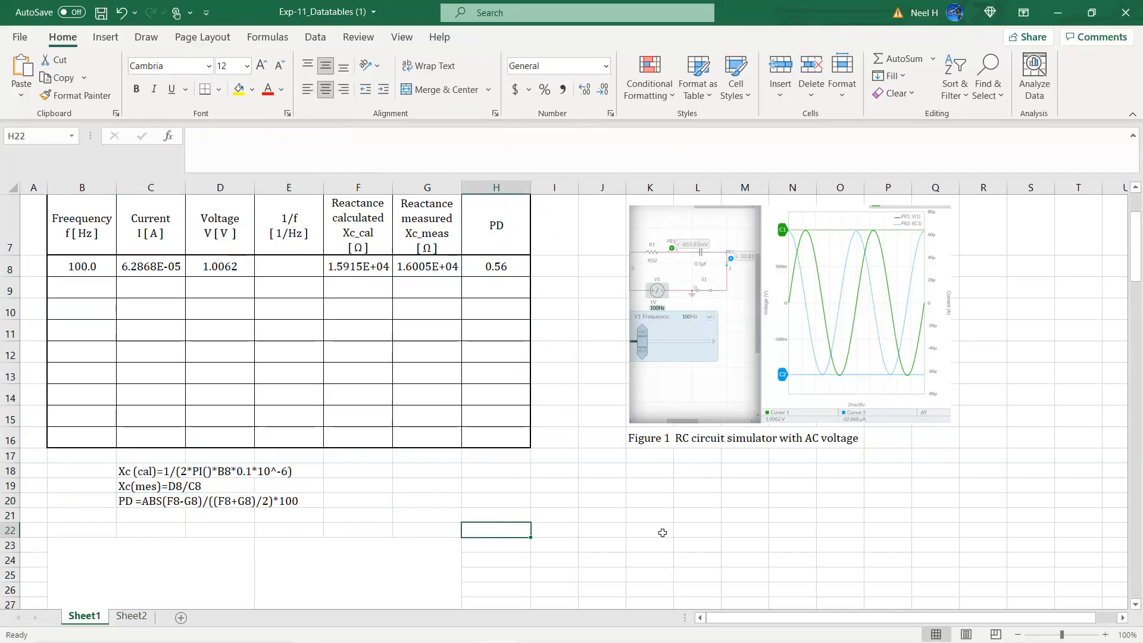
- Merge and center the Figure 1 caption across K16:Q16 beneath the circuit image
scroll(663, 533, up, 1)
drag(653, 466, 944, 468)
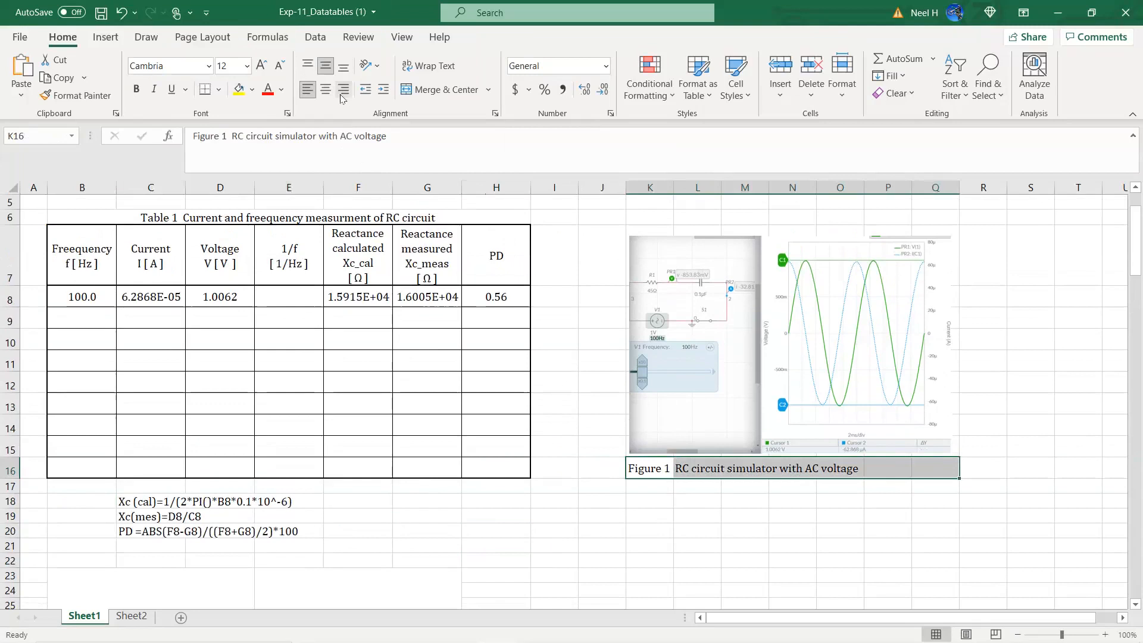
click(440, 89)
click(829, 564)
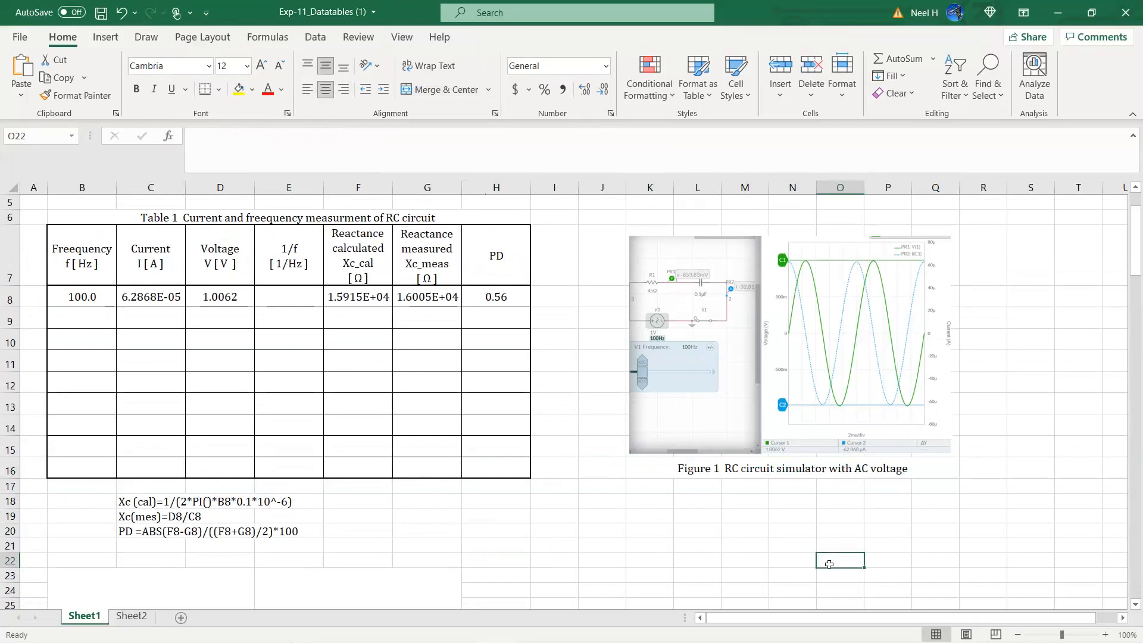
- Enter the inverse frequency formula =1/B8 in the 1/f cell E8
click(282, 298)
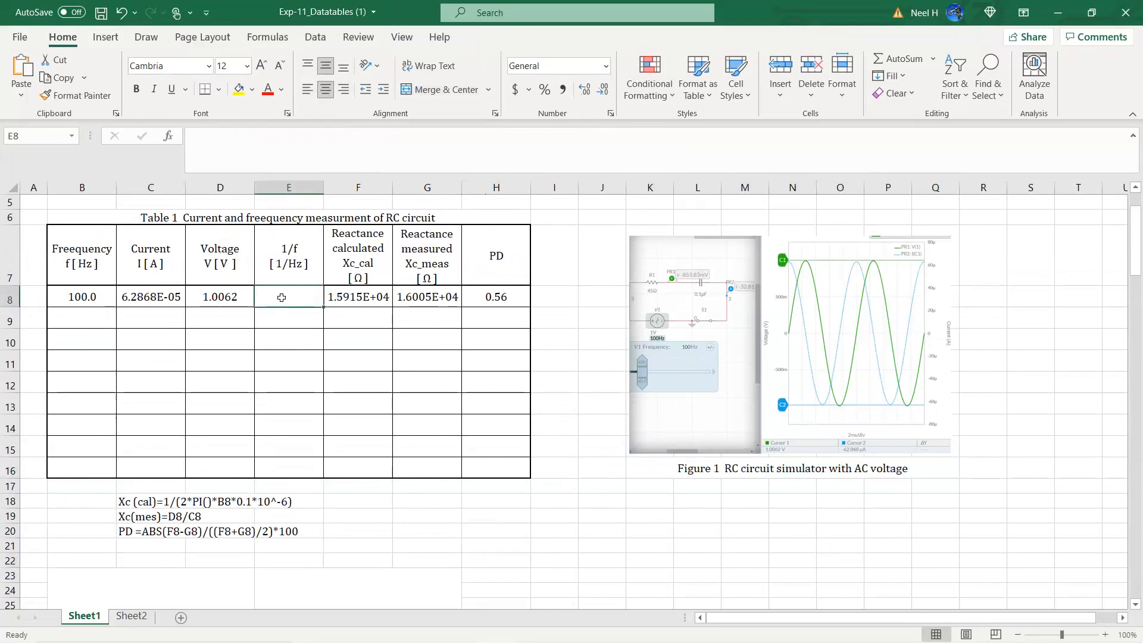
text(=)
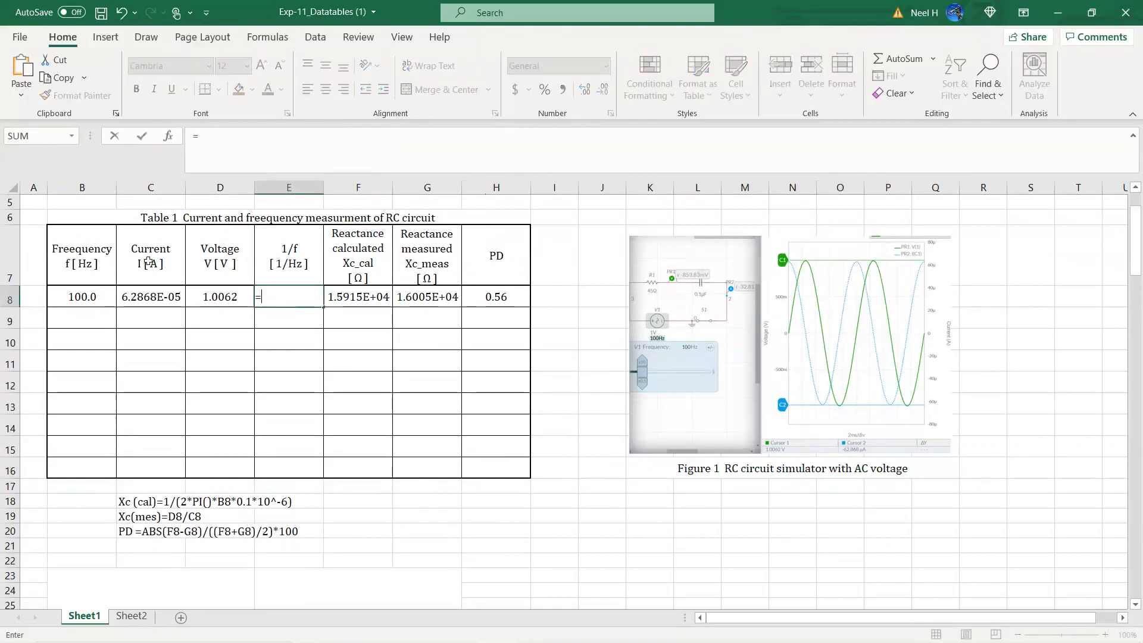
text(1/)
click(78, 302)
key(Return)
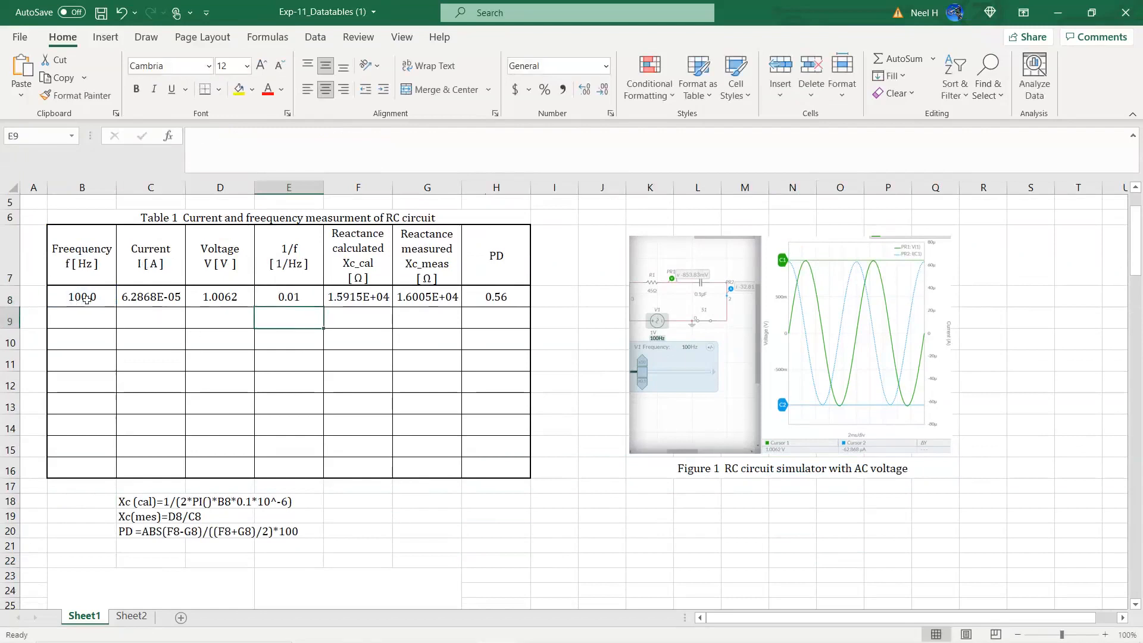
- Format the 1/f cells E8:E16 as Scientific with three decimal places
click(309, 284)
drag(294, 301, 294, 464)
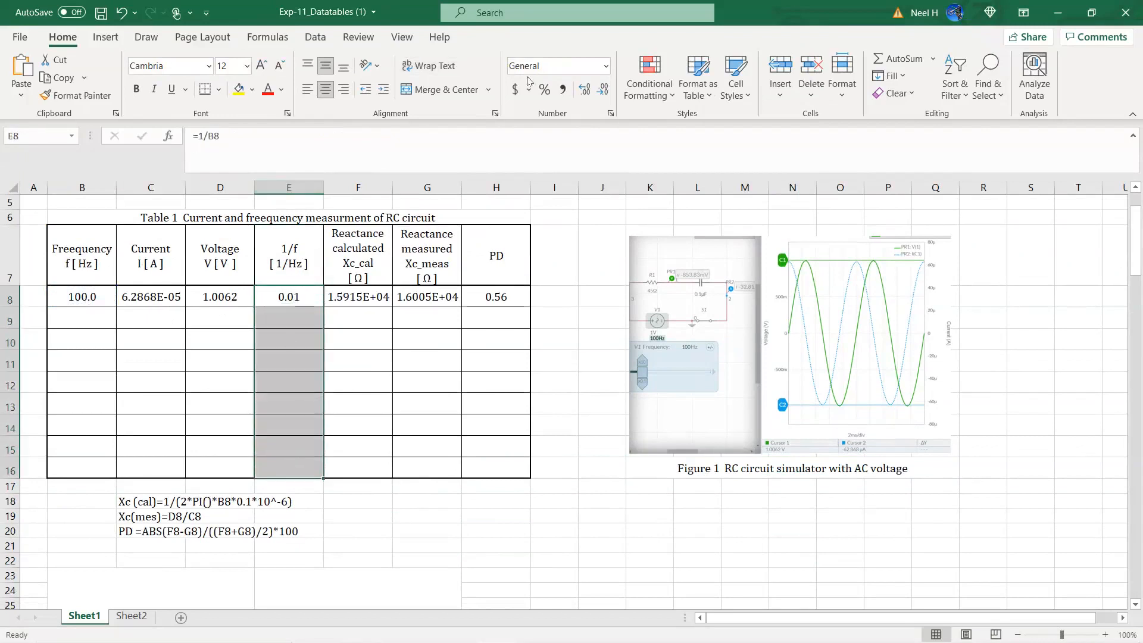
click(605, 66)
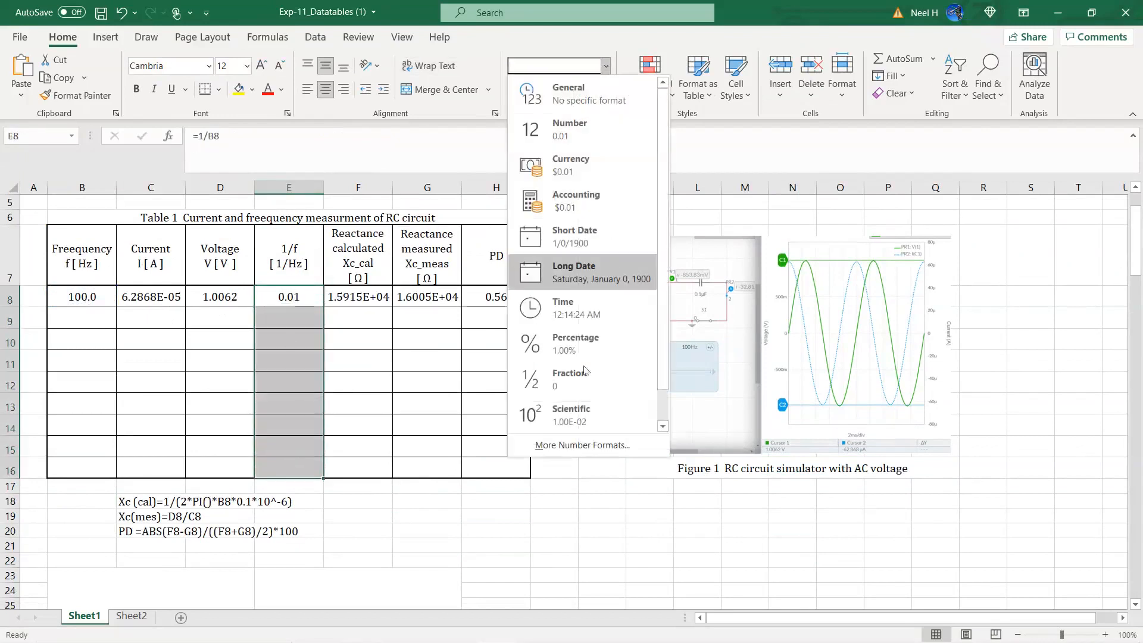
click(572, 414)
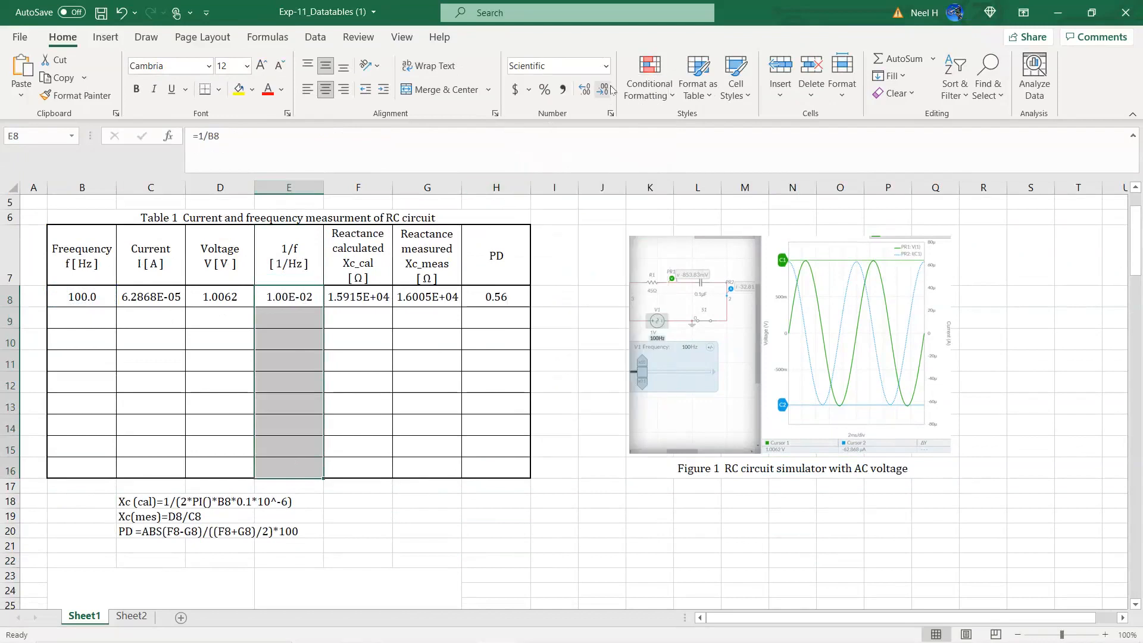
click(586, 90)
click(295, 264)
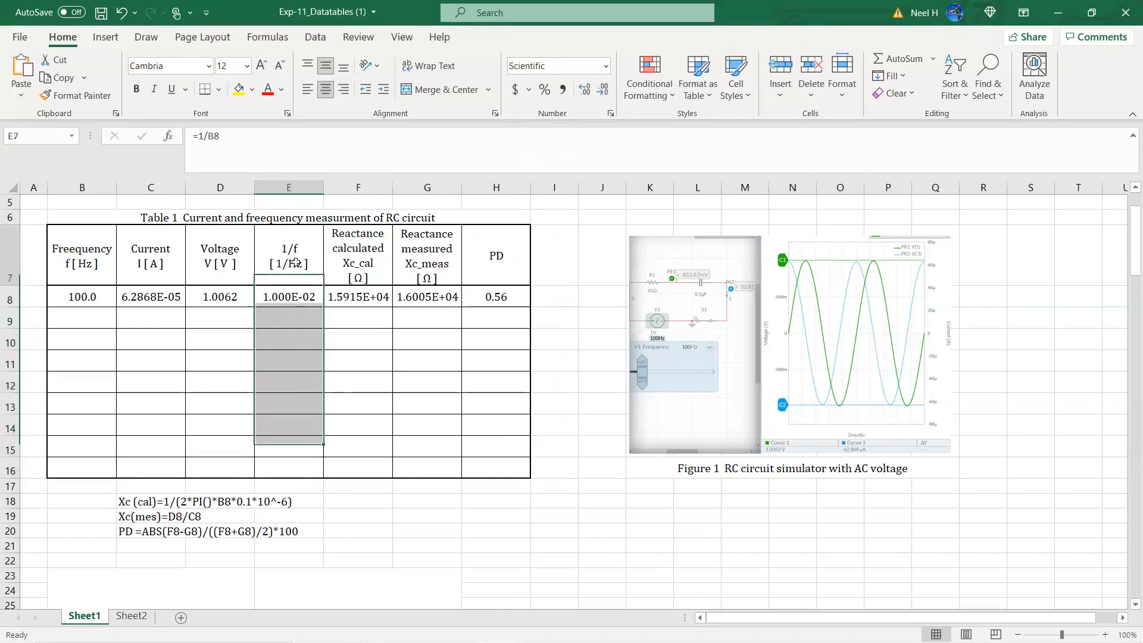
click(296, 292)
click(238, 149)
drag(90, 128, 55, 126)
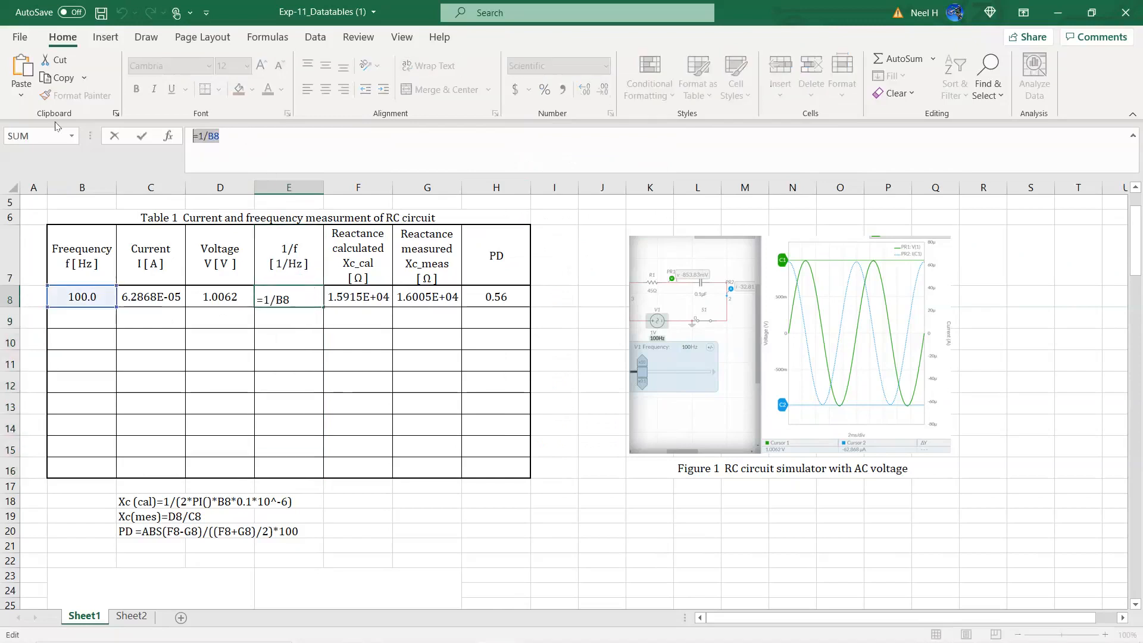
text(`)
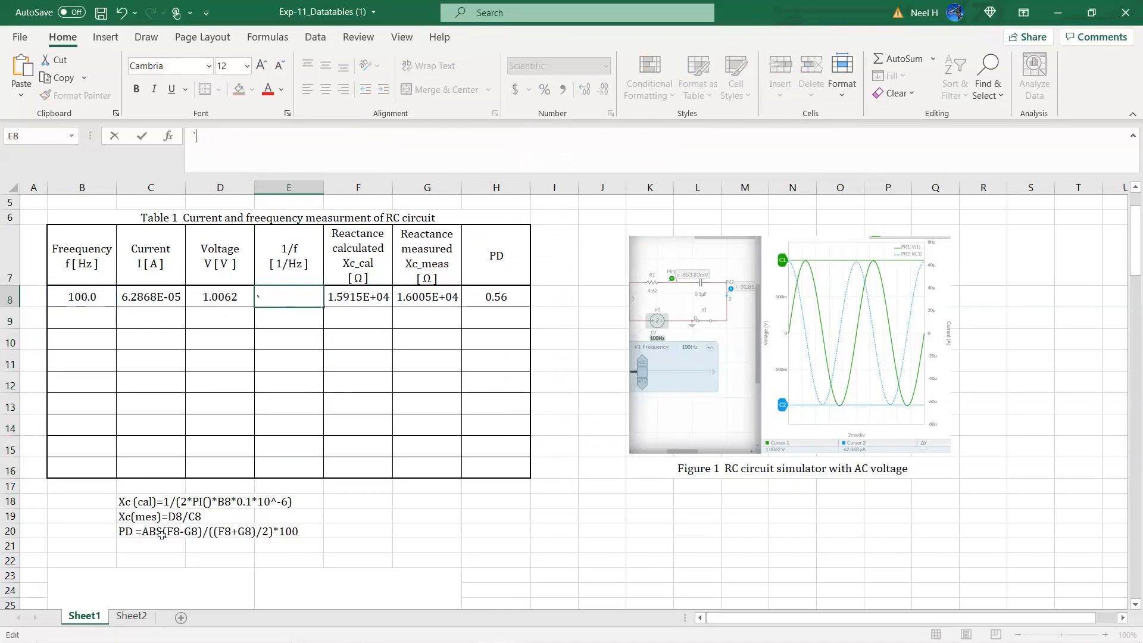
- Enter the note 1/f=1/B8 in C21 below the PD formula and left-align it
click(156, 547)
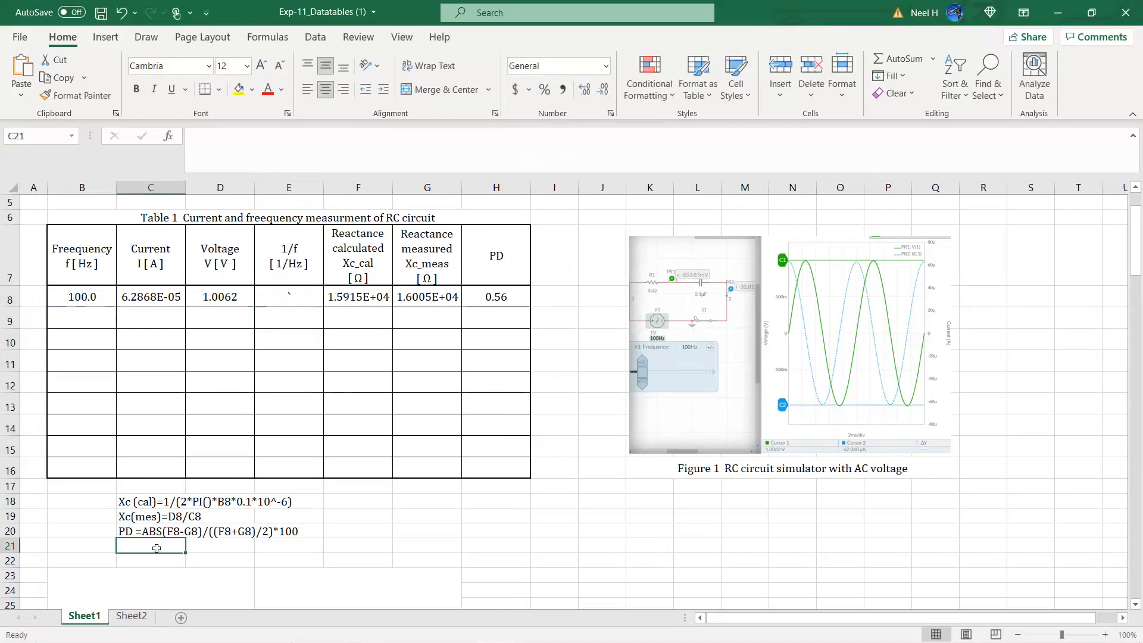
text(1/f)
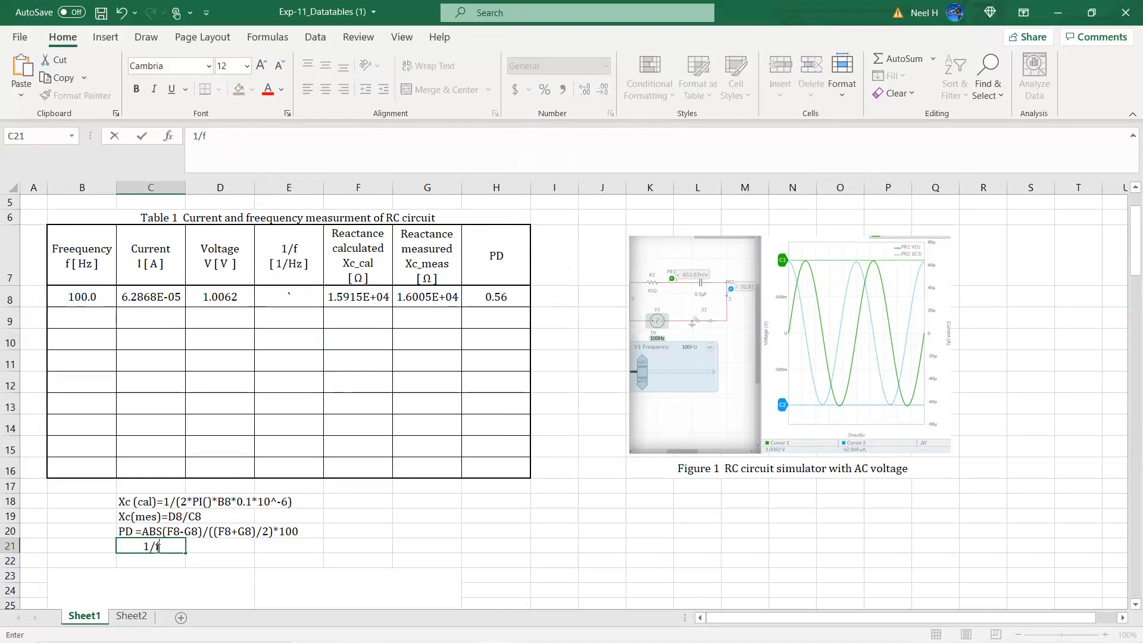
text(=1/B8)
key(Return)
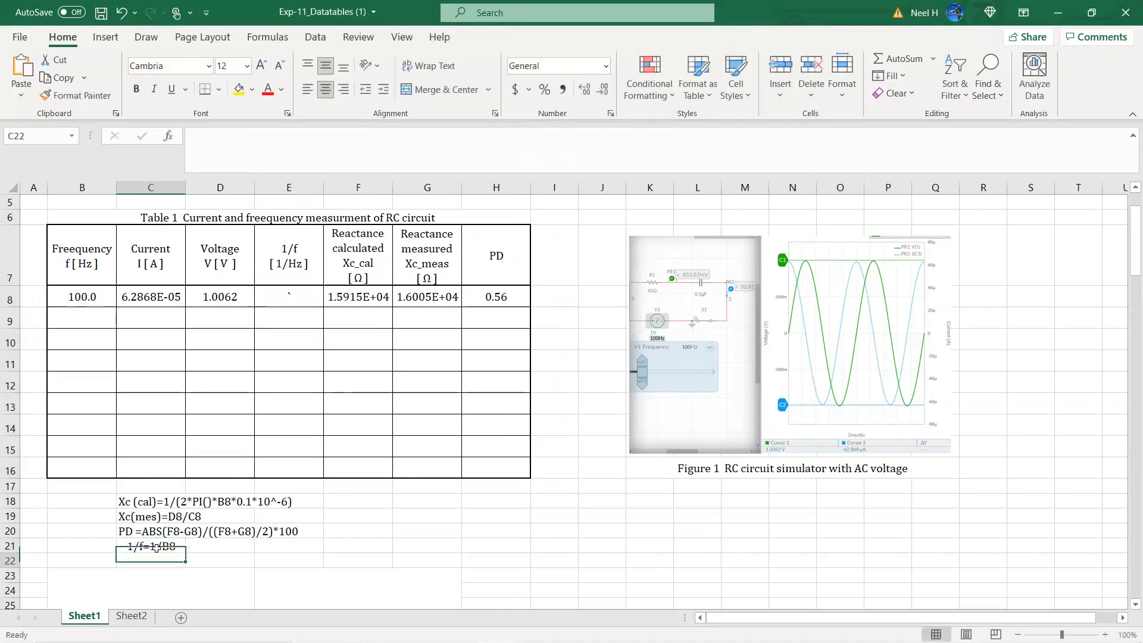
key(Up)
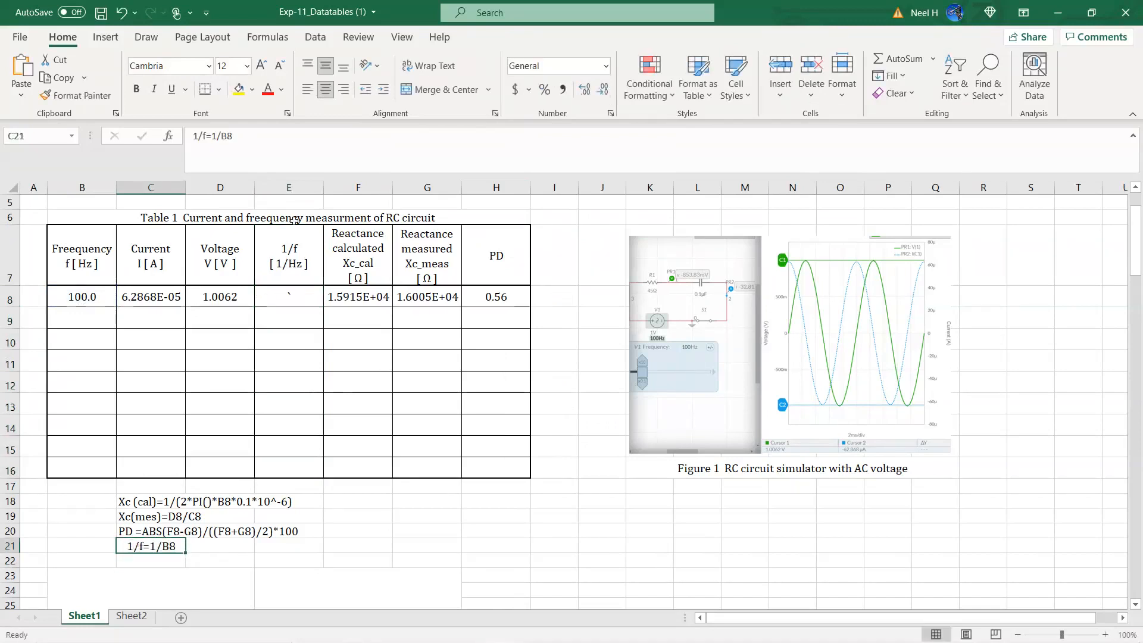
click(308, 89)
click(358, 515)
- Highlight the four formula notes in C18:E21 with yellow fill
mouse_move(153, 502)
mouse_down()
mouse_move(280, 516)
mouse_move(290, 544)
mouse_up()
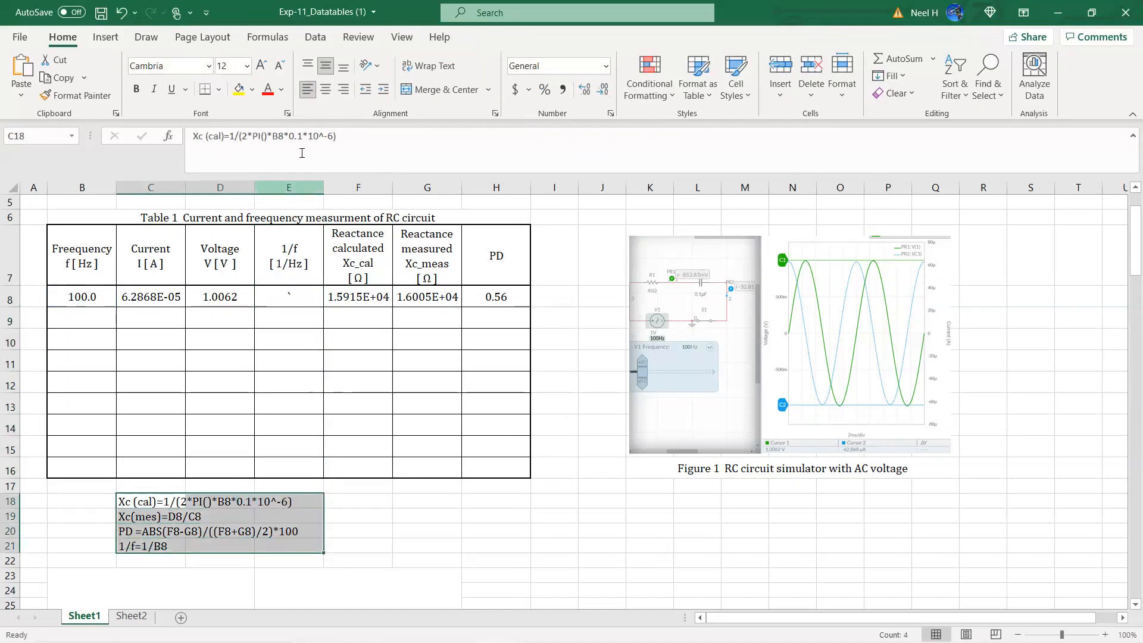
click(239, 89)
click(582, 405)
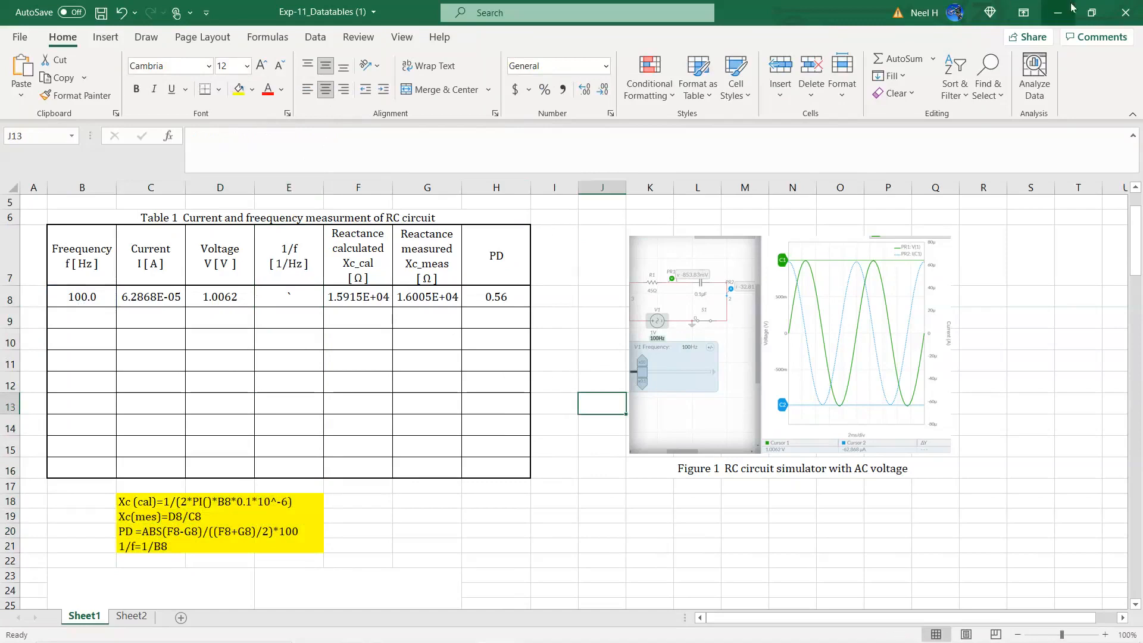
click(1089, 12)
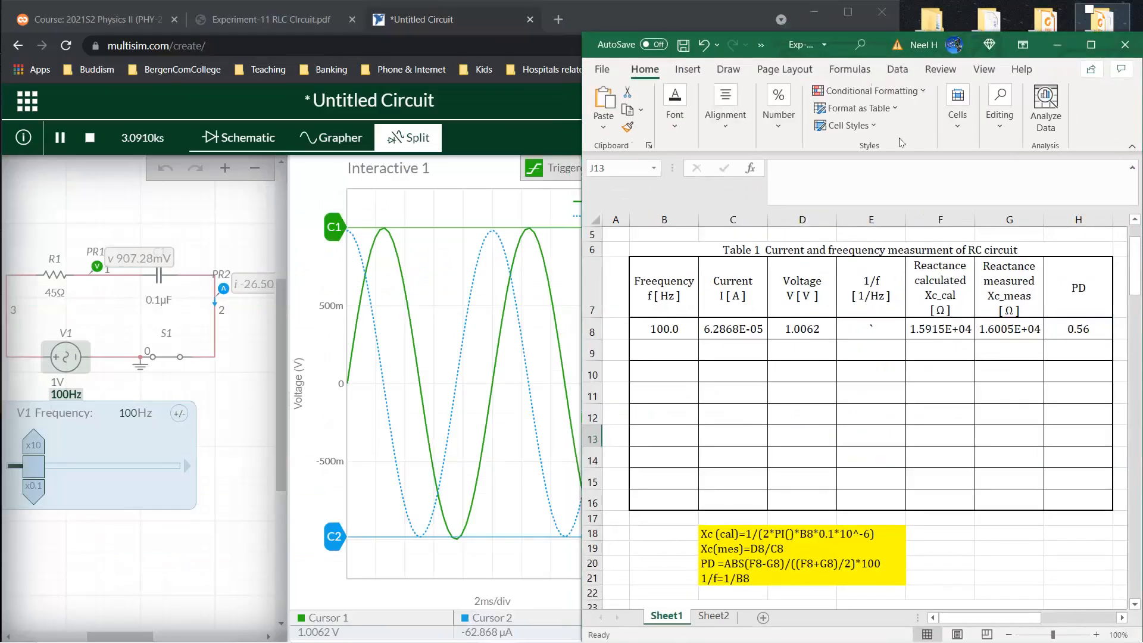
drag(728, 31, 728, 0)
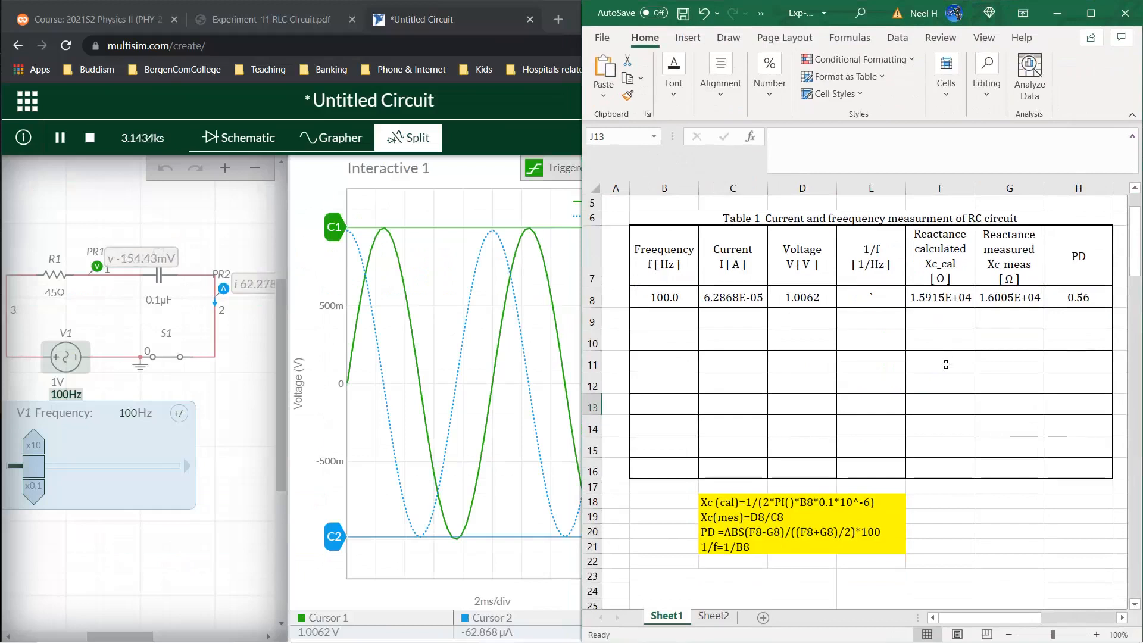
click(871, 297)
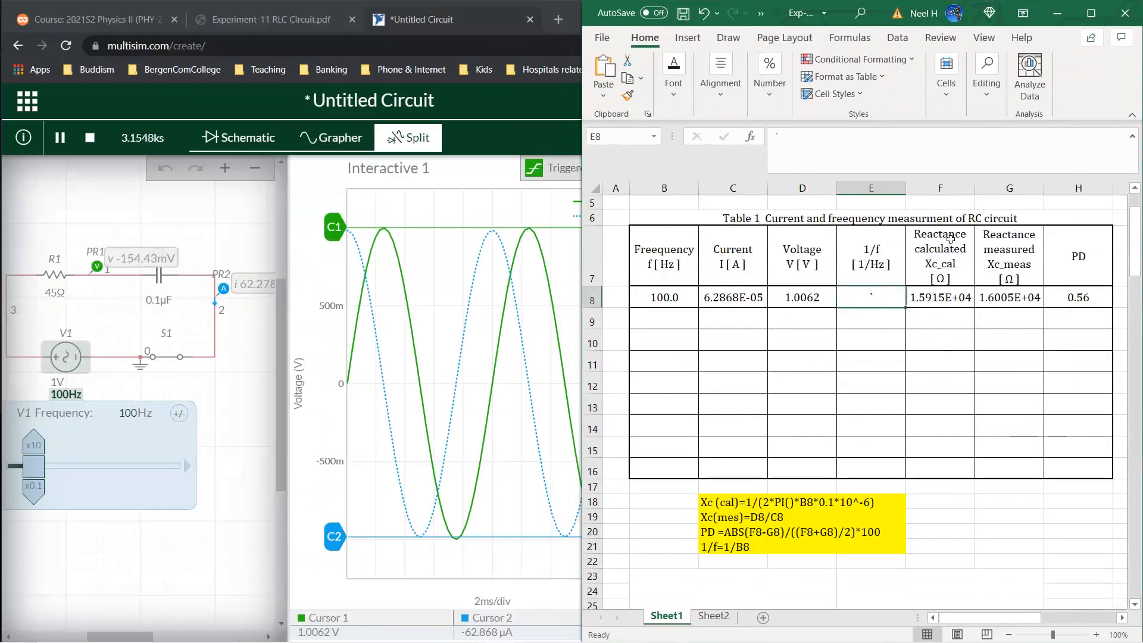
click(1091, 13)
click(373, 377)
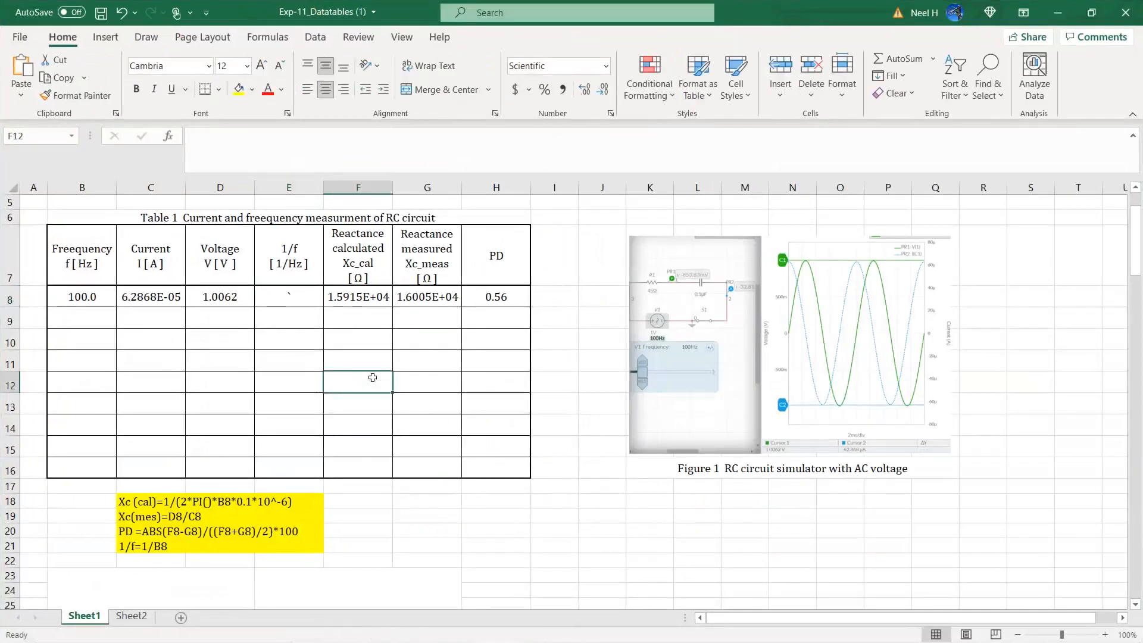
drag(82, 297, 67, 466)
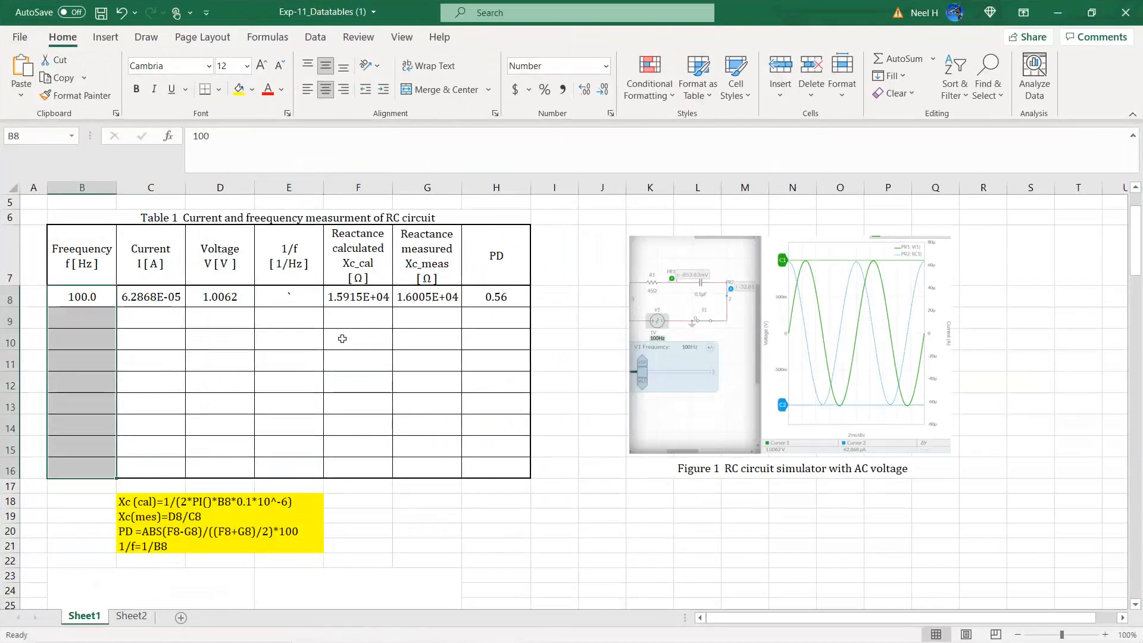
drag(365, 297, 414, 472)
- Re-enter the inverse frequency formula =1/B8 in the 1/f cell E8
click(285, 295)
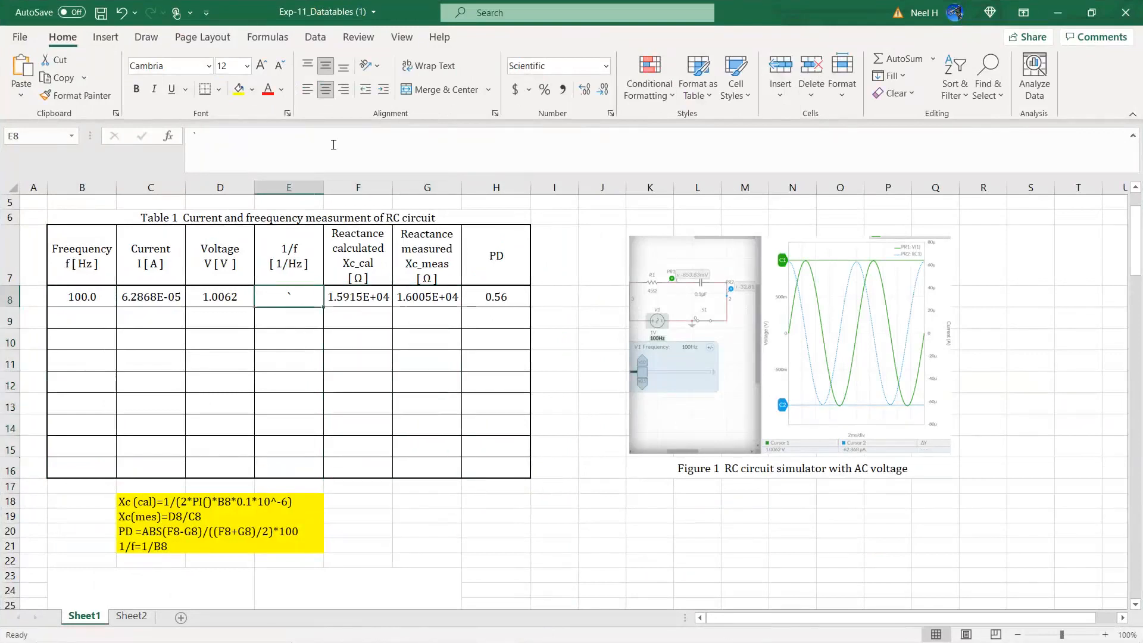
text(=1/)
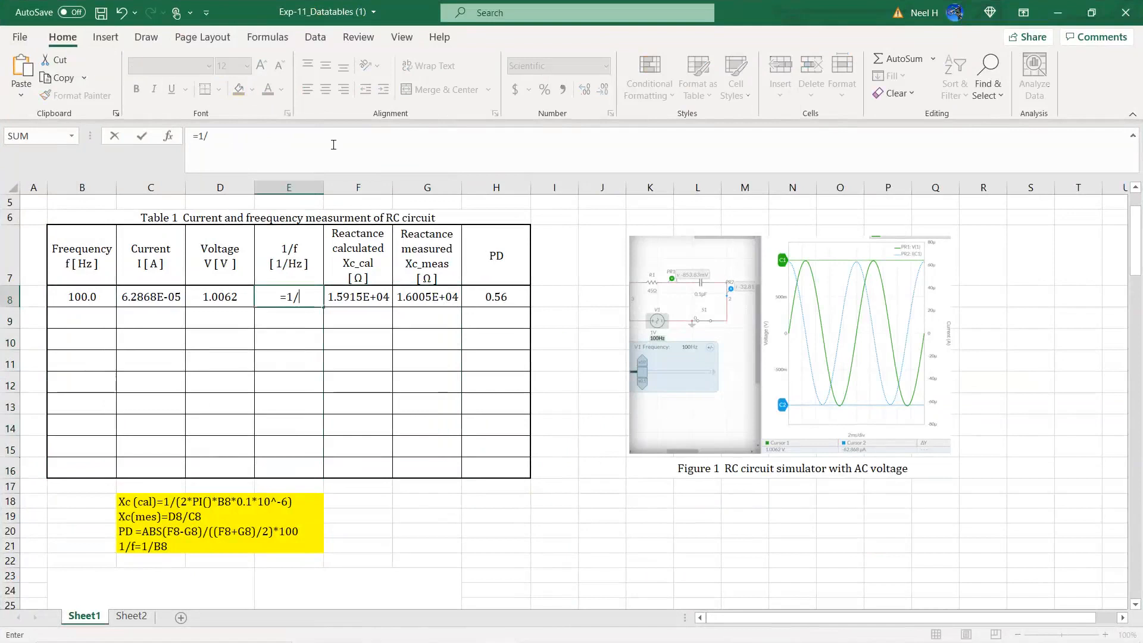
click(89, 298)
key(Return)
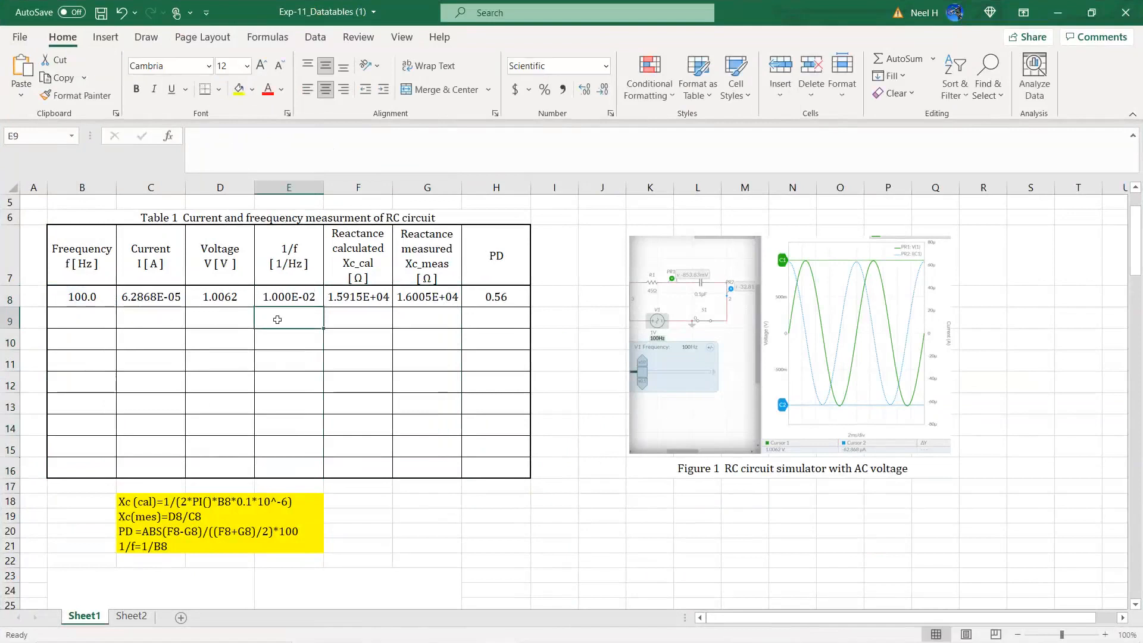
- Reduce the spreadsheet window and align it with the screen's upper edge beside the Multisim circuit and graph
click(1094, 10)
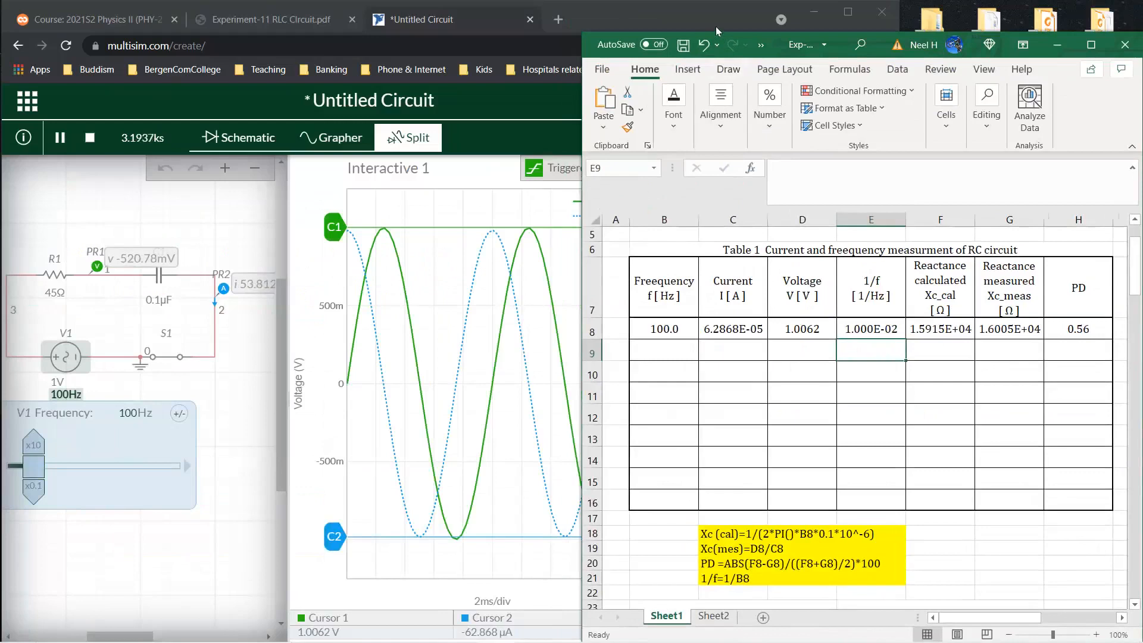
click(717, 28)
click(995, 182)
drag(722, 28, 722, 0)
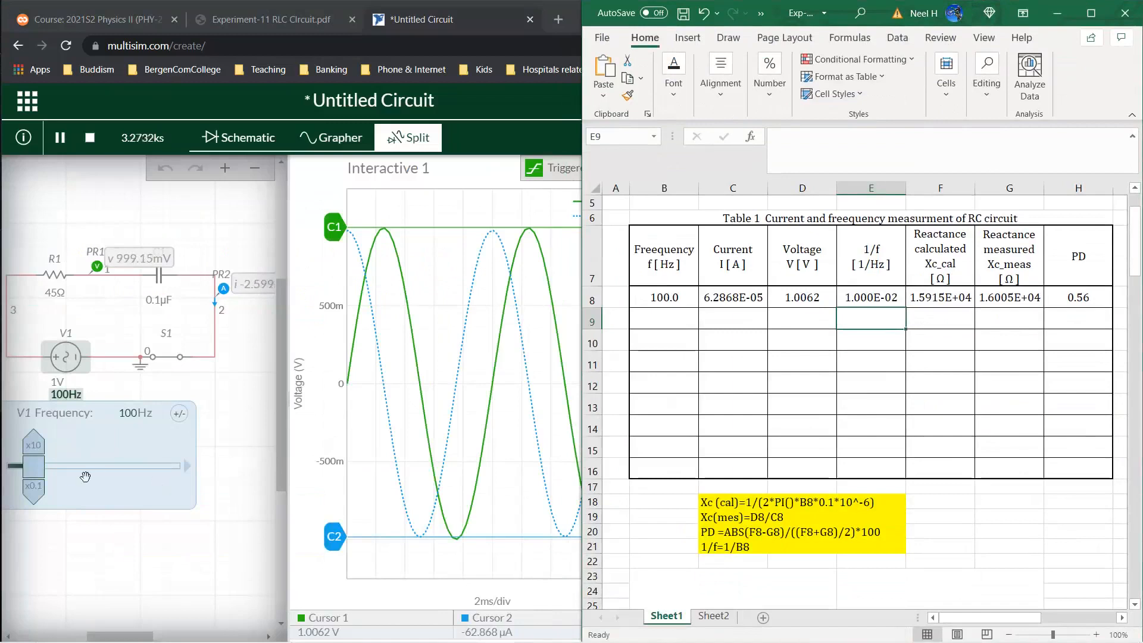
- Switch to Multisim and set the V1 source frequency to 500 Hz
click(132, 413)
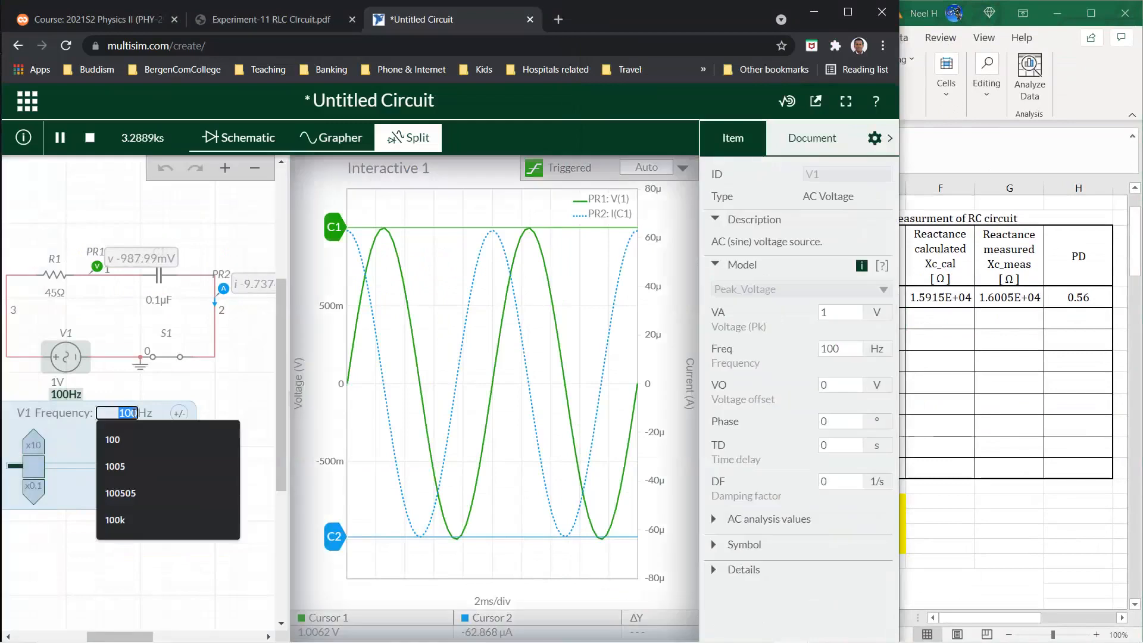
text(500)
key(Return)
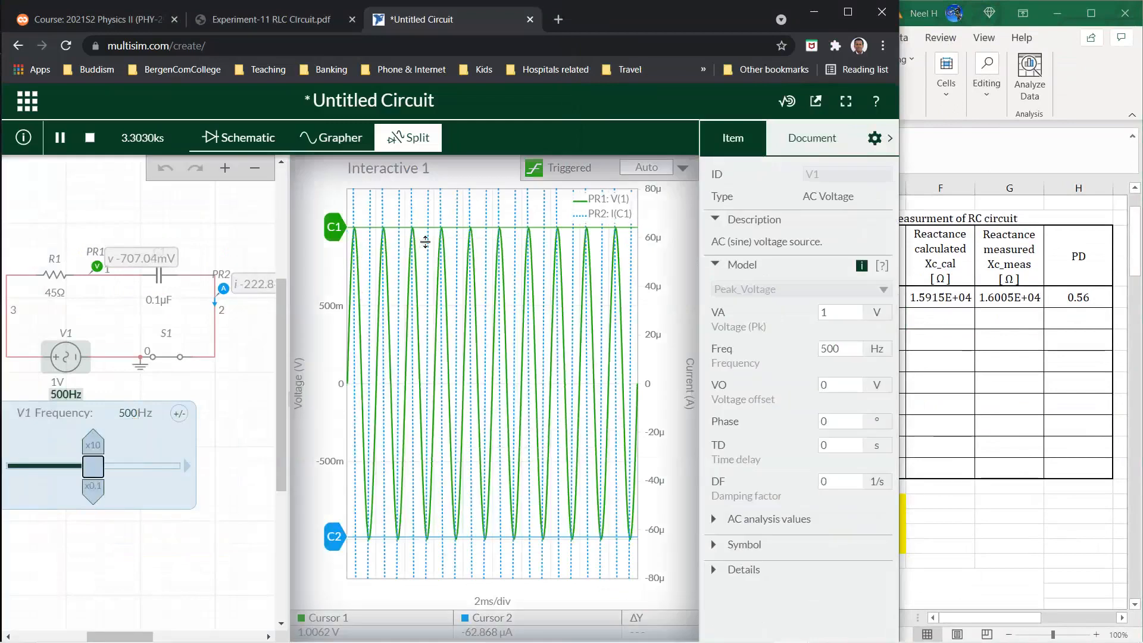
- Set the graph's time scale to 200 µs/div and autoscale its current and voltage axes
click(673, 252)
scroll(791, 483, down, 5)
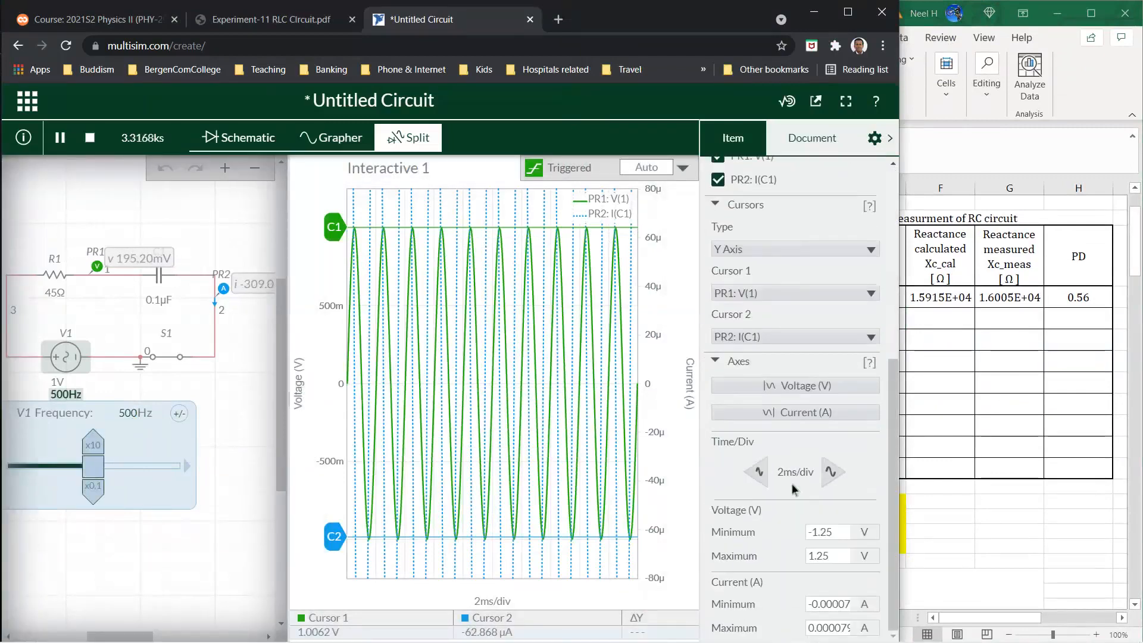
click(752, 473)
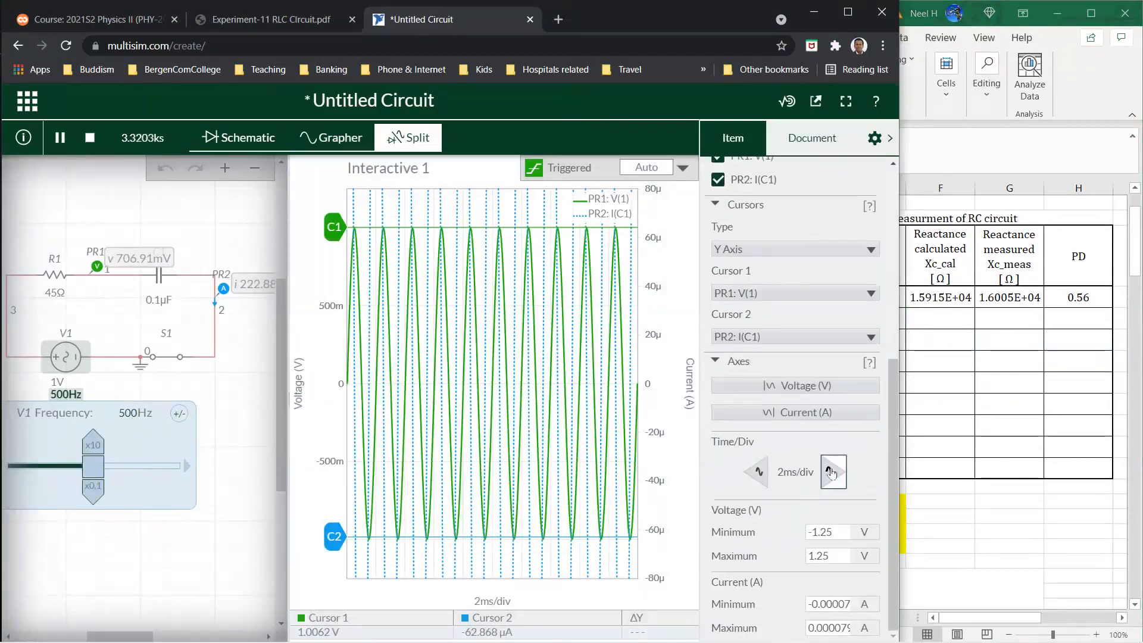
click(752, 473)
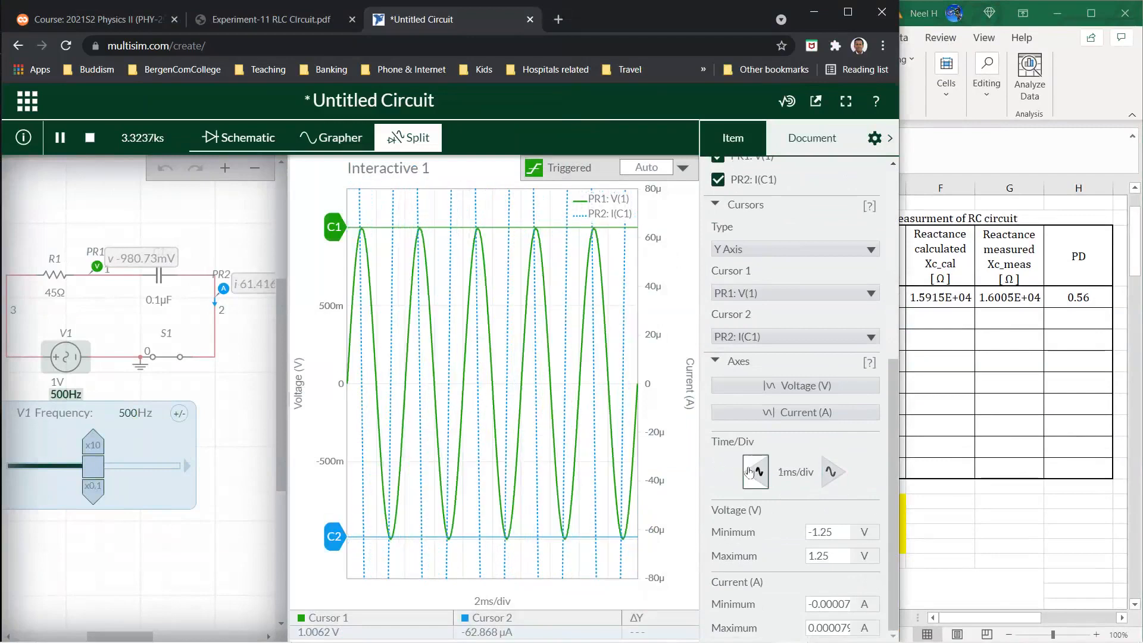
click(750, 473)
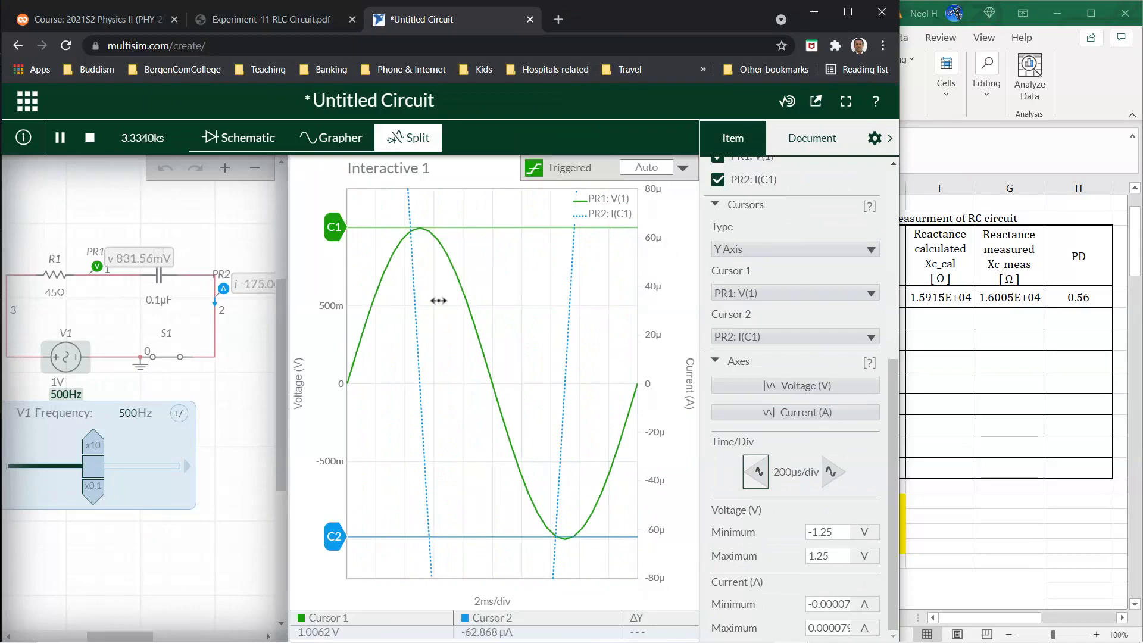
click(791, 417)
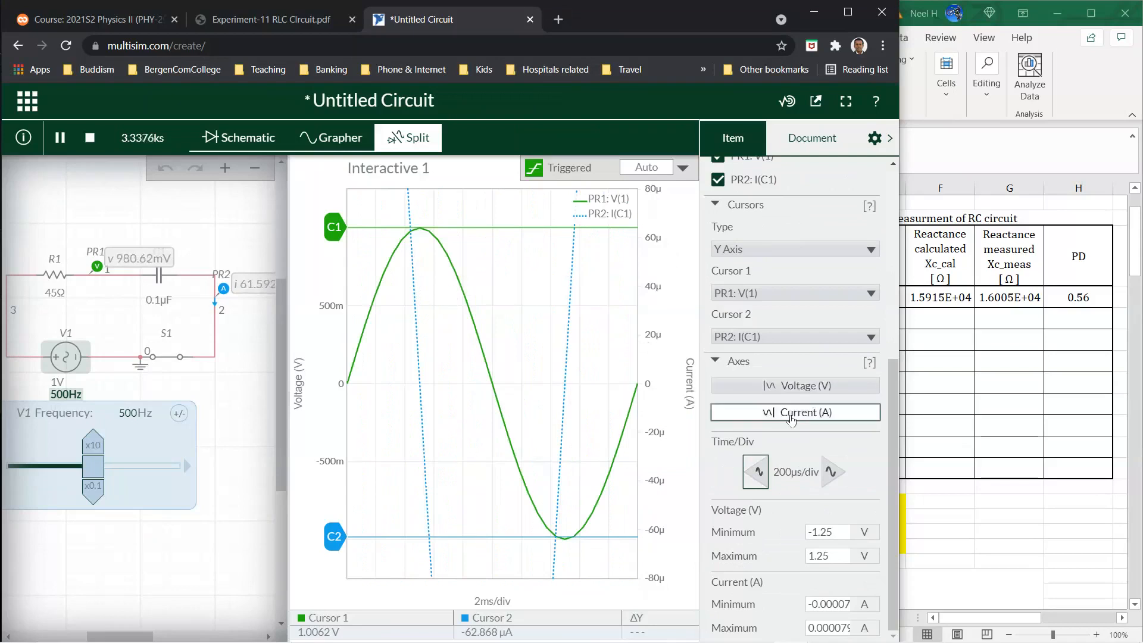
click(797, 386)
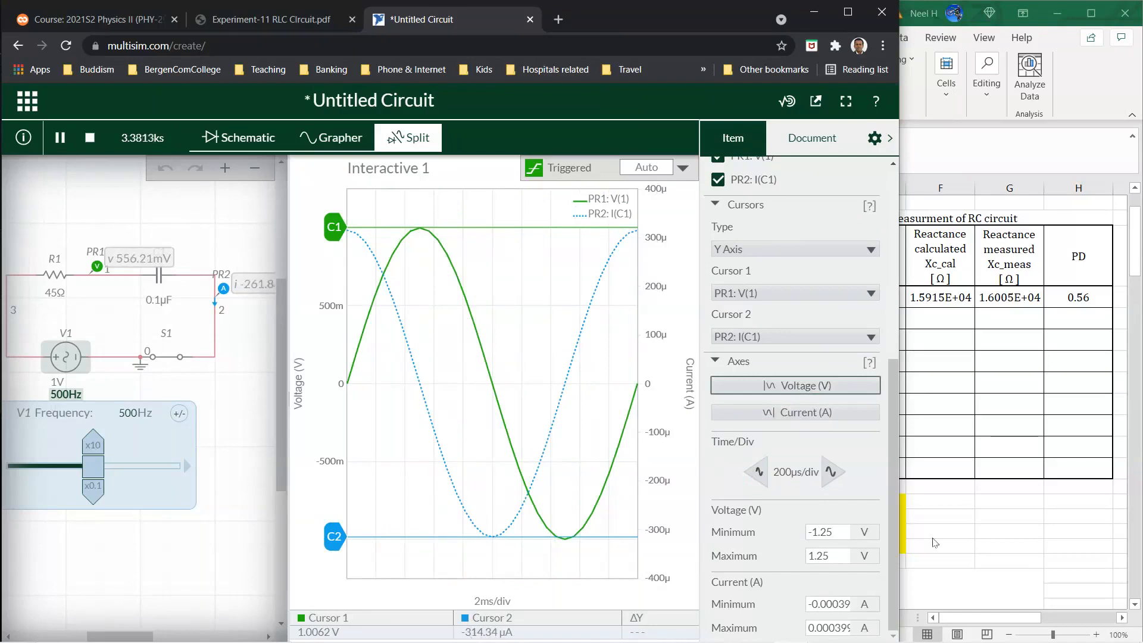
- Switch to Excel and enter the frequency 500 in B9 and the current =314.34*10^-6 in C9
click(977, 533)
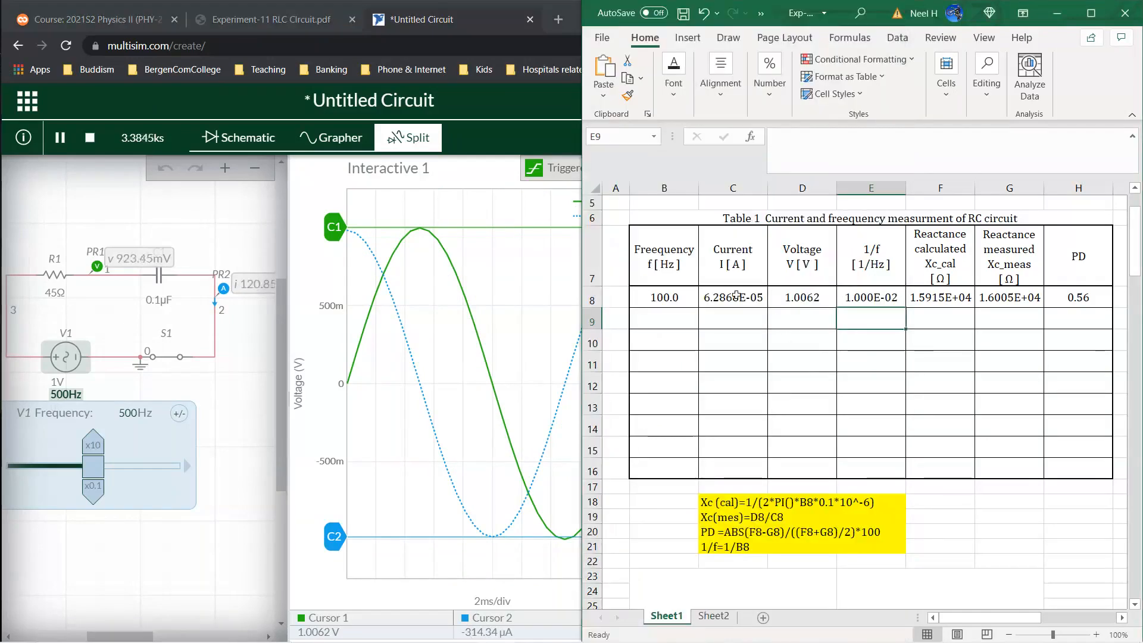
click(657, 319)
text(500)
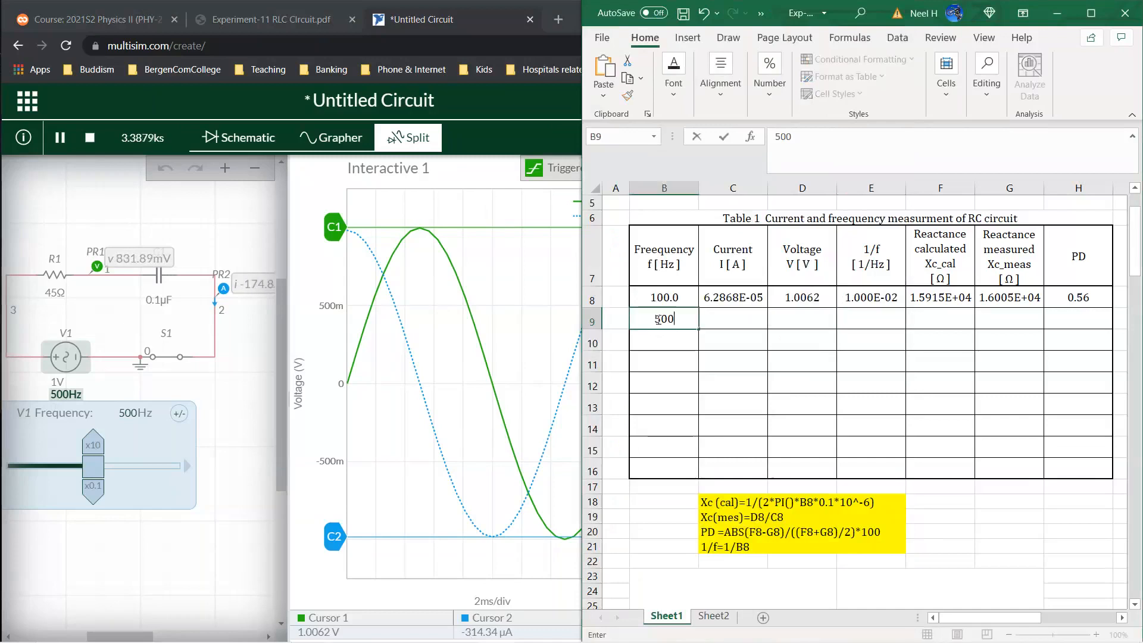
key(Return)
click(739, 317)
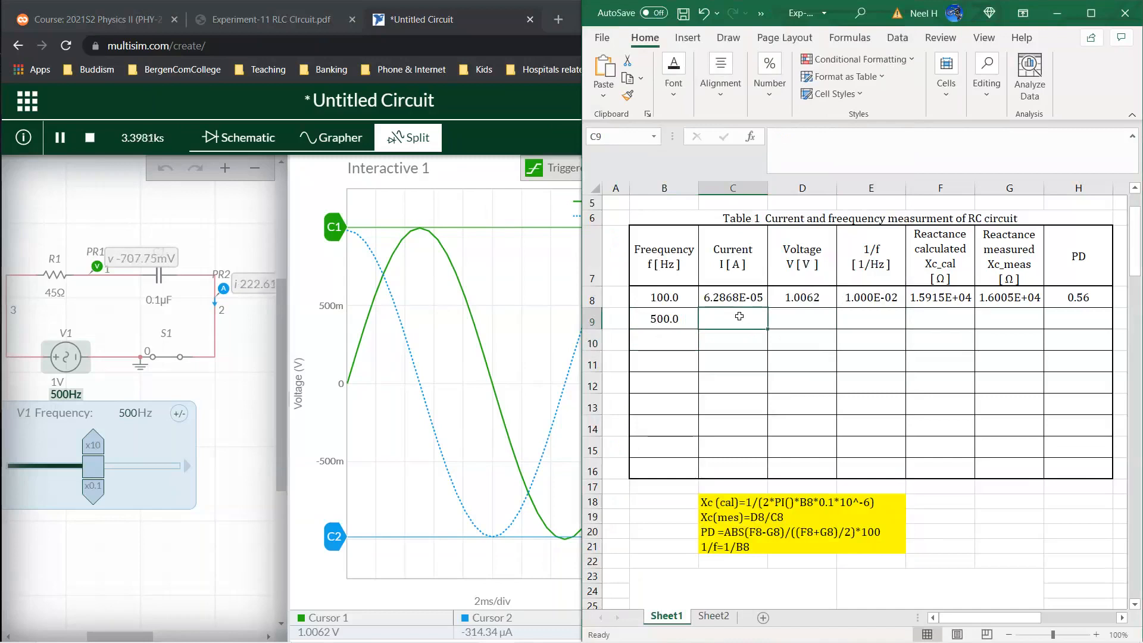
text(=314.34*10^-6)
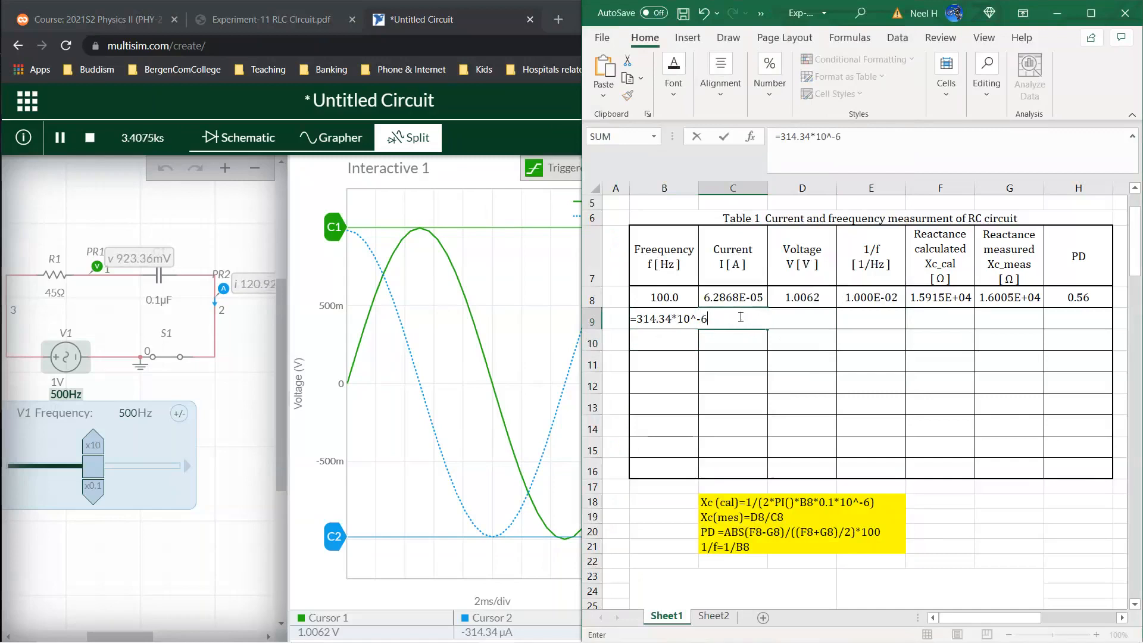
key(Return)
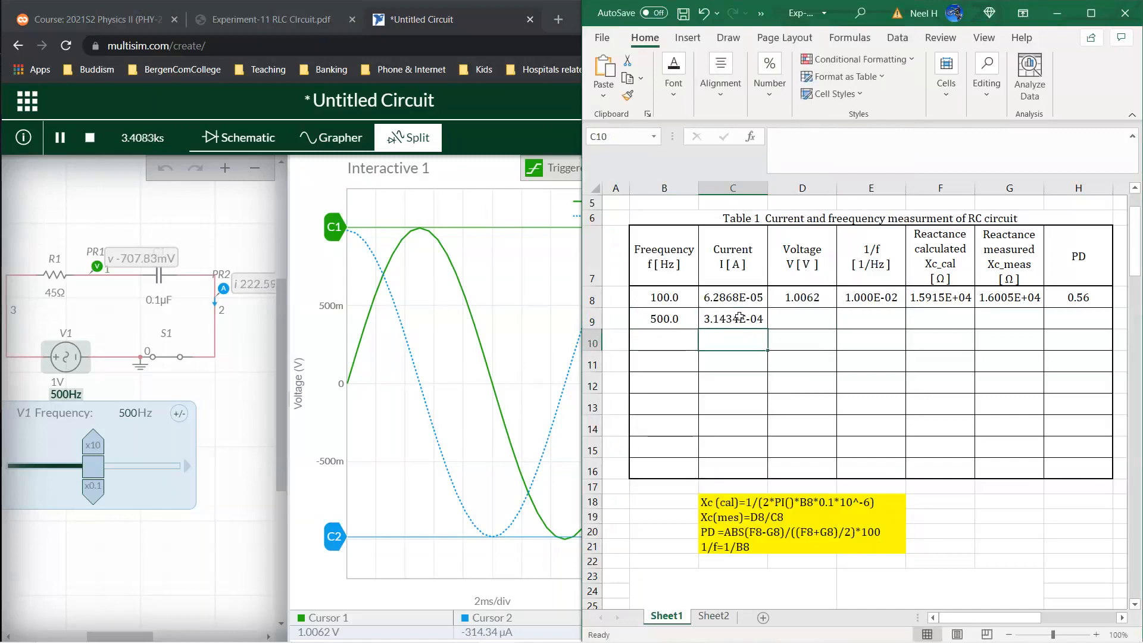
- Fill the voltage and the 1/f, reactance and PD formulas from row 8 down to row 9
click(805, 314)
click(813, 298)
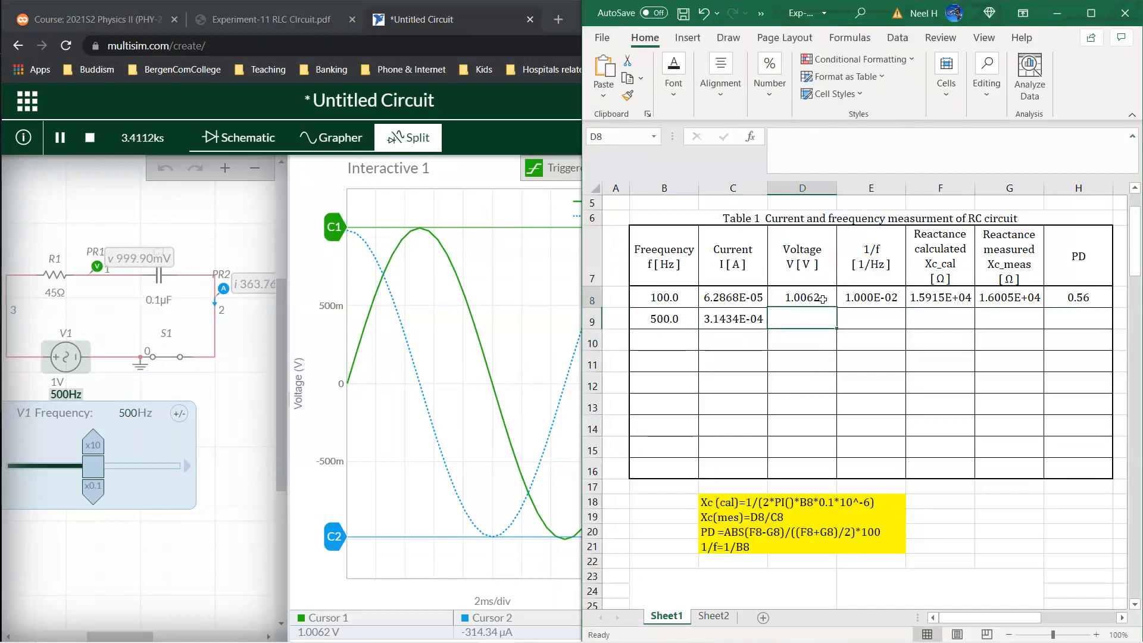
drag(837, 308, 1112, 327)
click(885, 319)
click(980, 348)
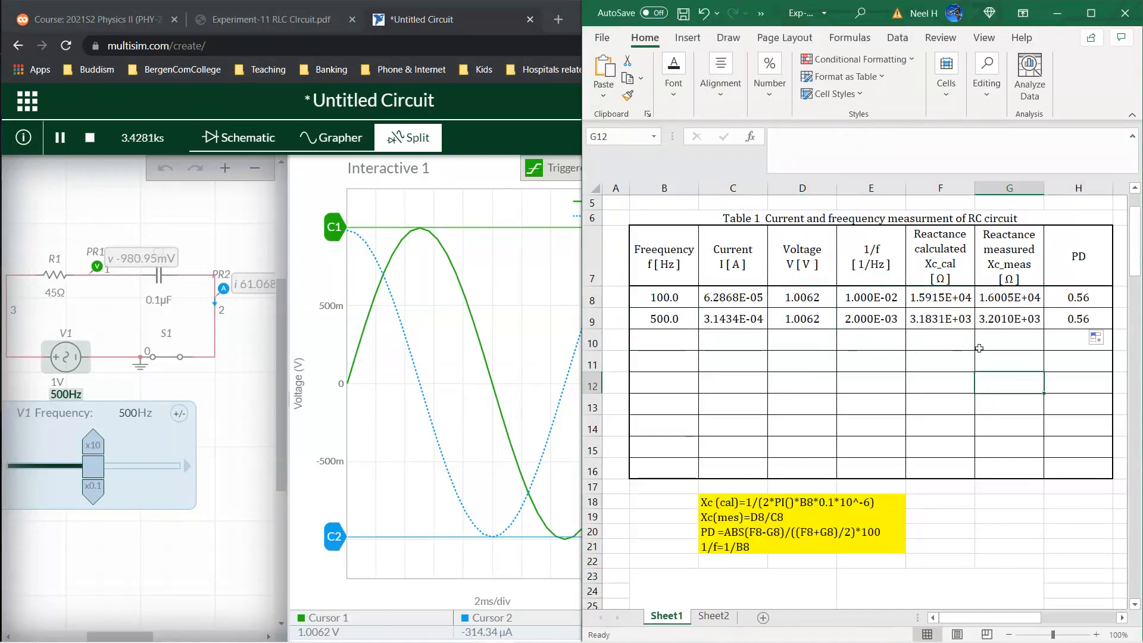
drag(932, 316, 996, 319)
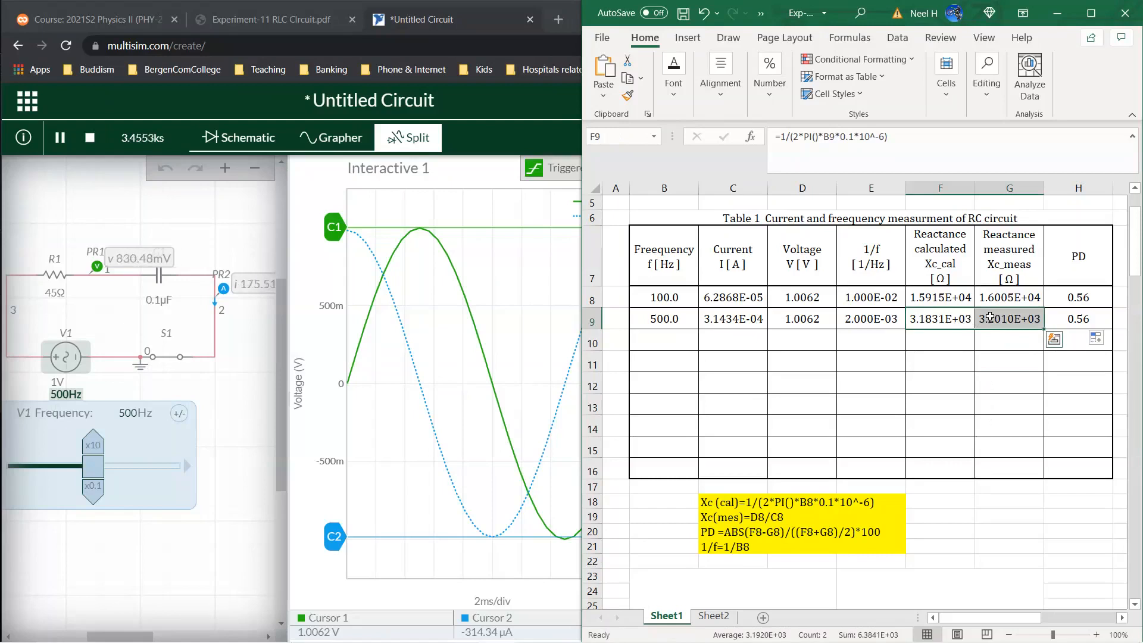
click(952, 341)
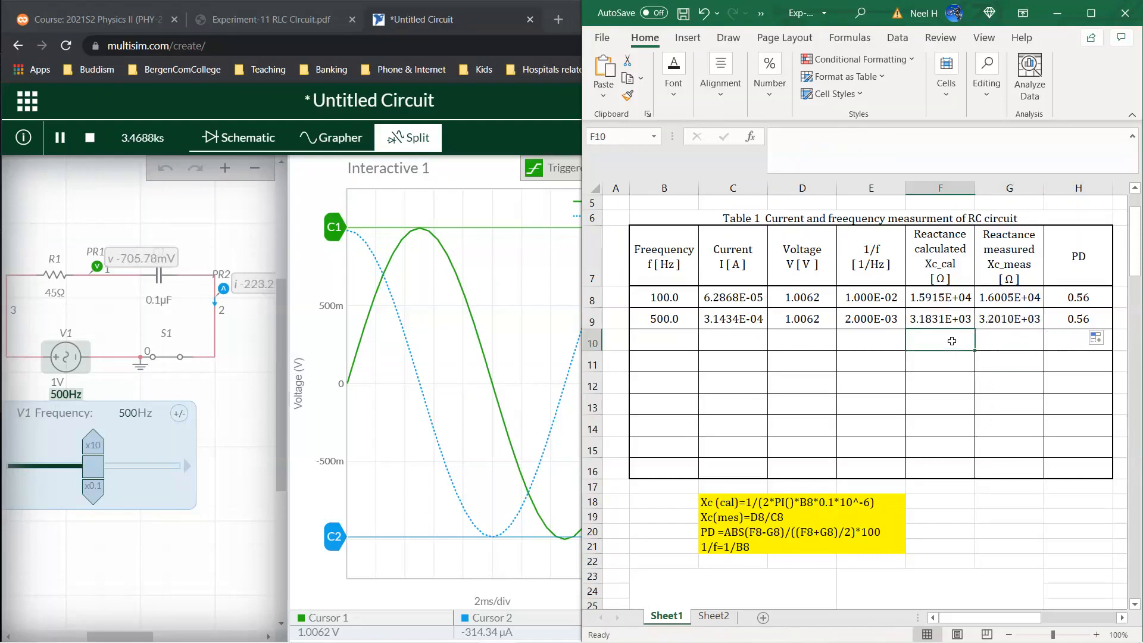
click(954, 421)
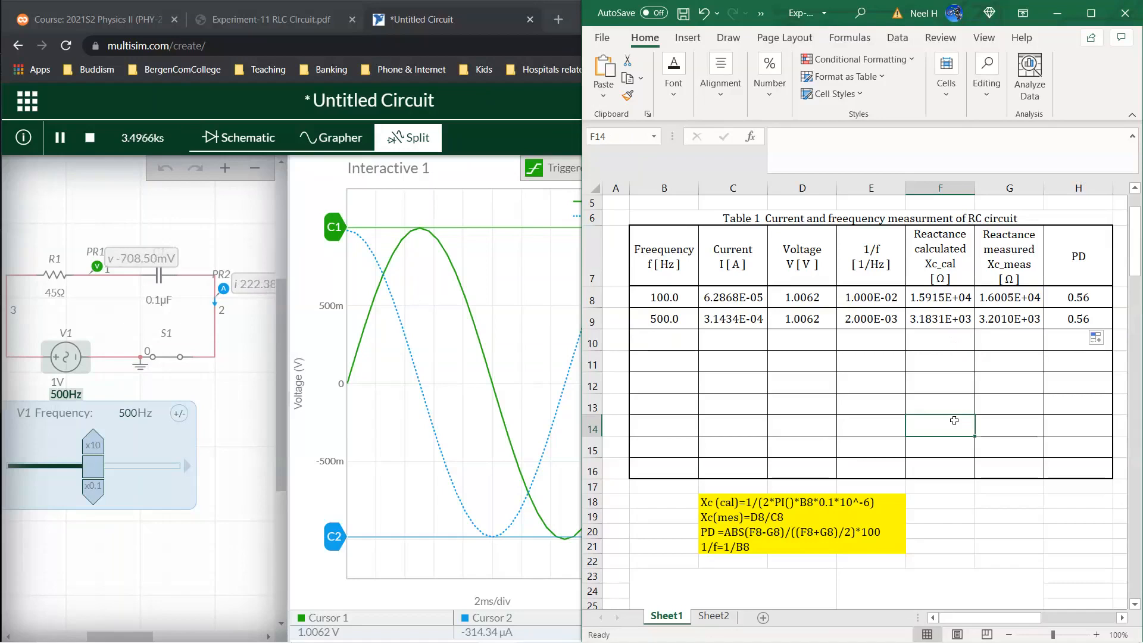
- Enter the frequencies 1500, 2000, 2500, 3000, 3500, 4000 and 4500 in cells B10 to B16
click(664, 341)
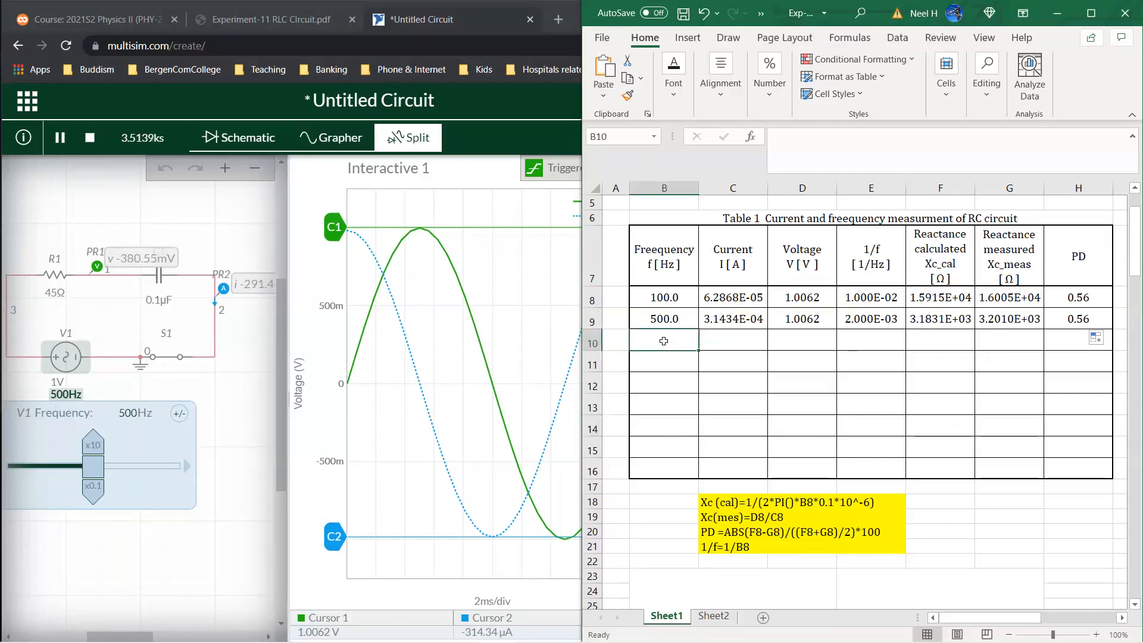
text(1500)
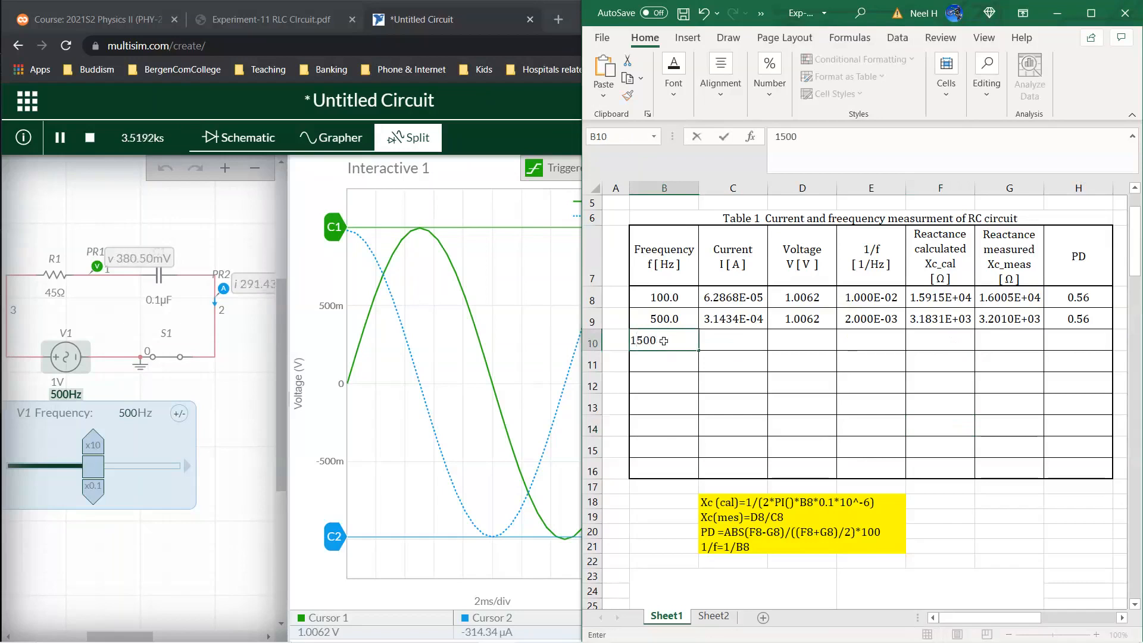
key(Return)
text(2000)
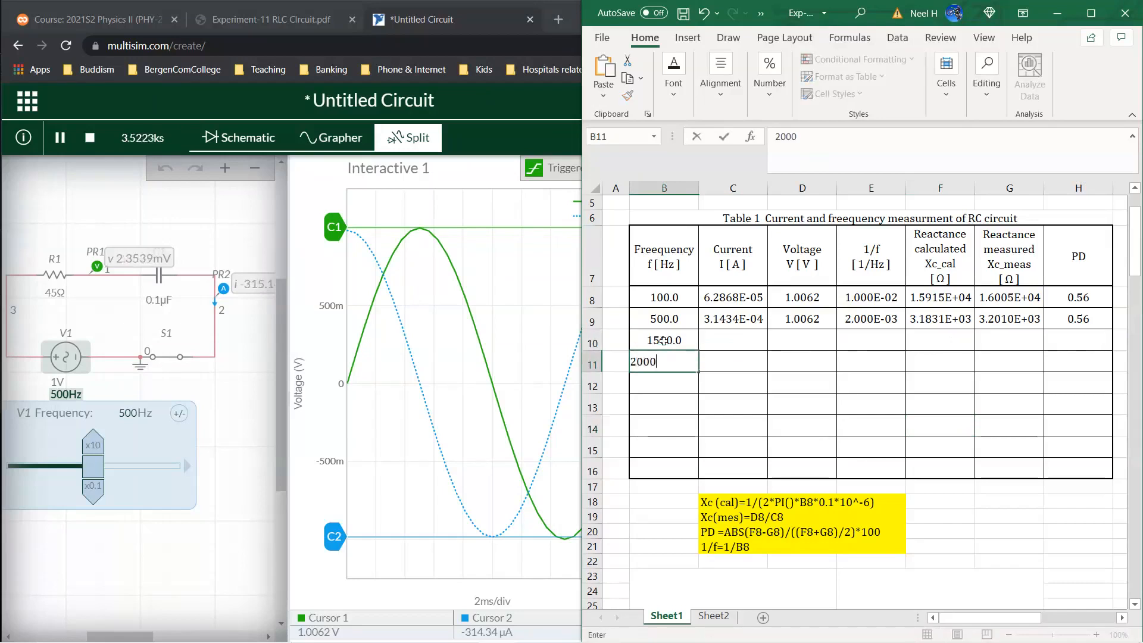
key(Return)
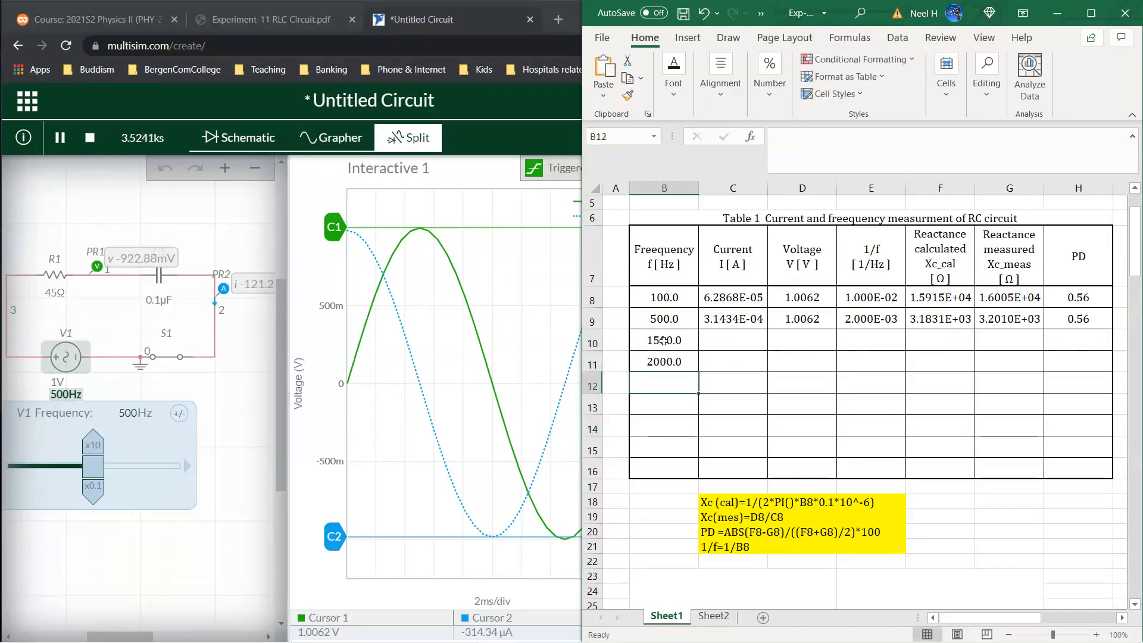
text(2500)
key(Return)
text(3000)
key(Return)
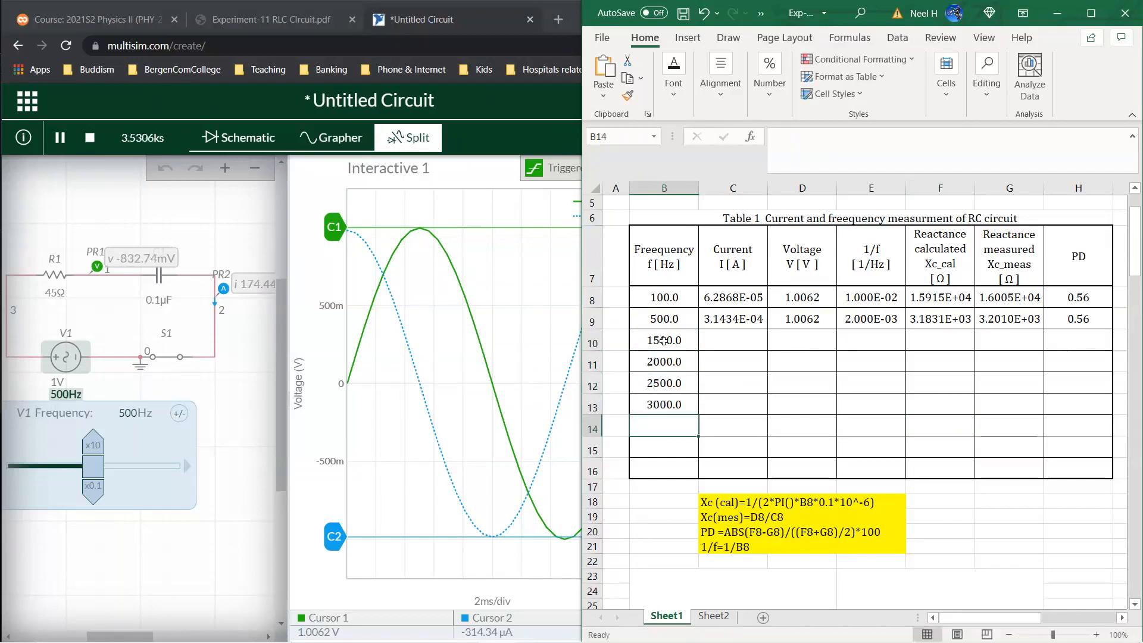
text(35000)
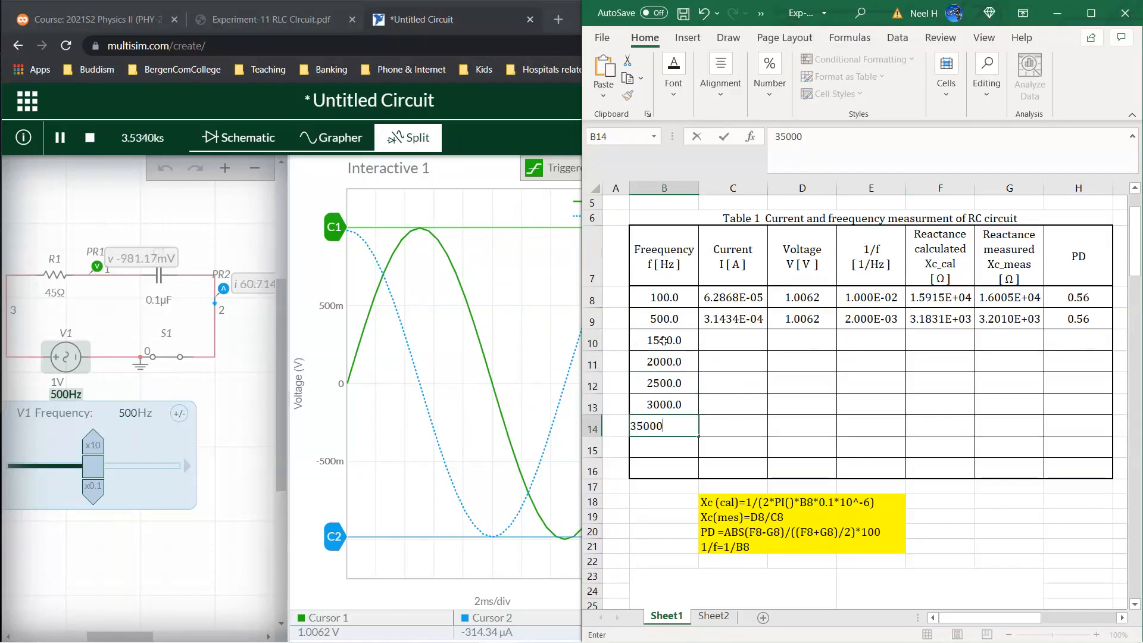
key(Return)
text(4000)
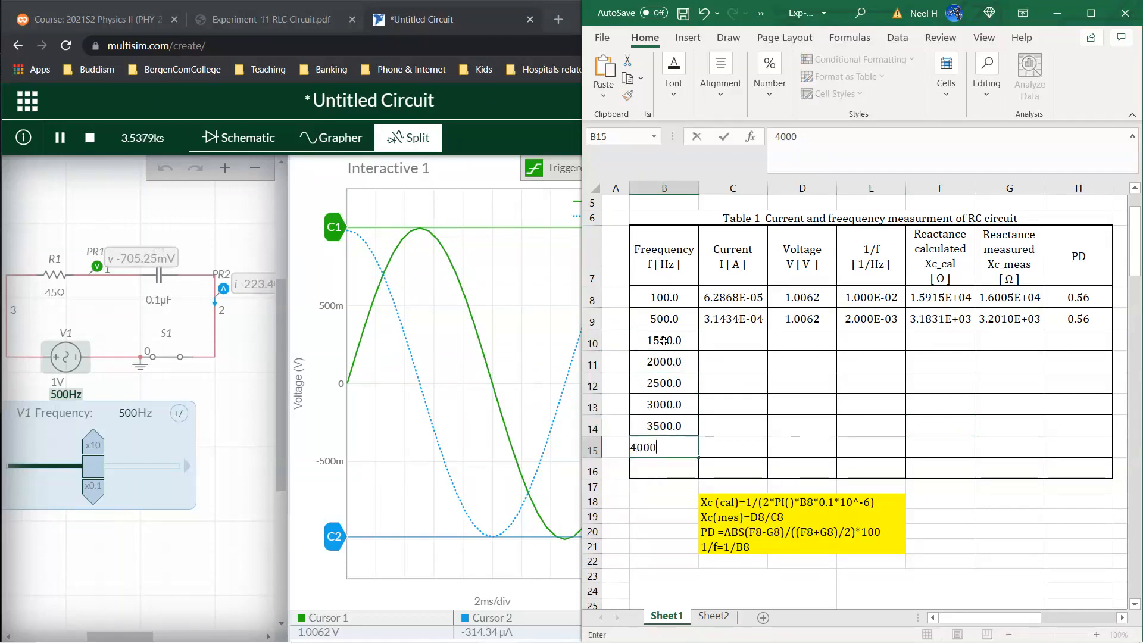
key(Return)
text(4500)
key(Return)
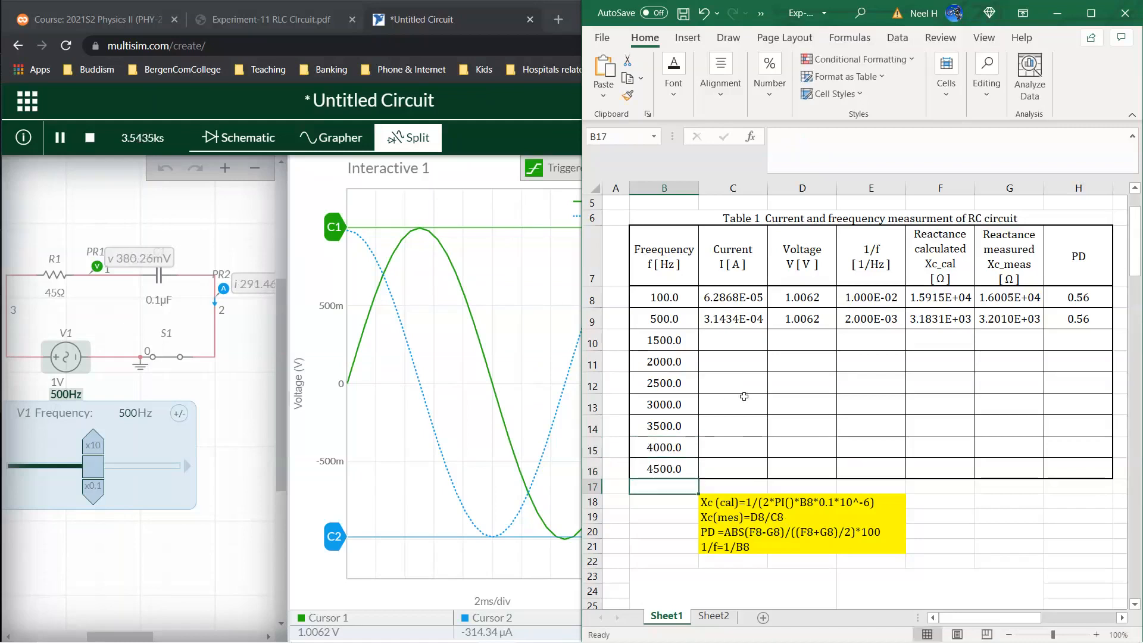
click(724, 342)
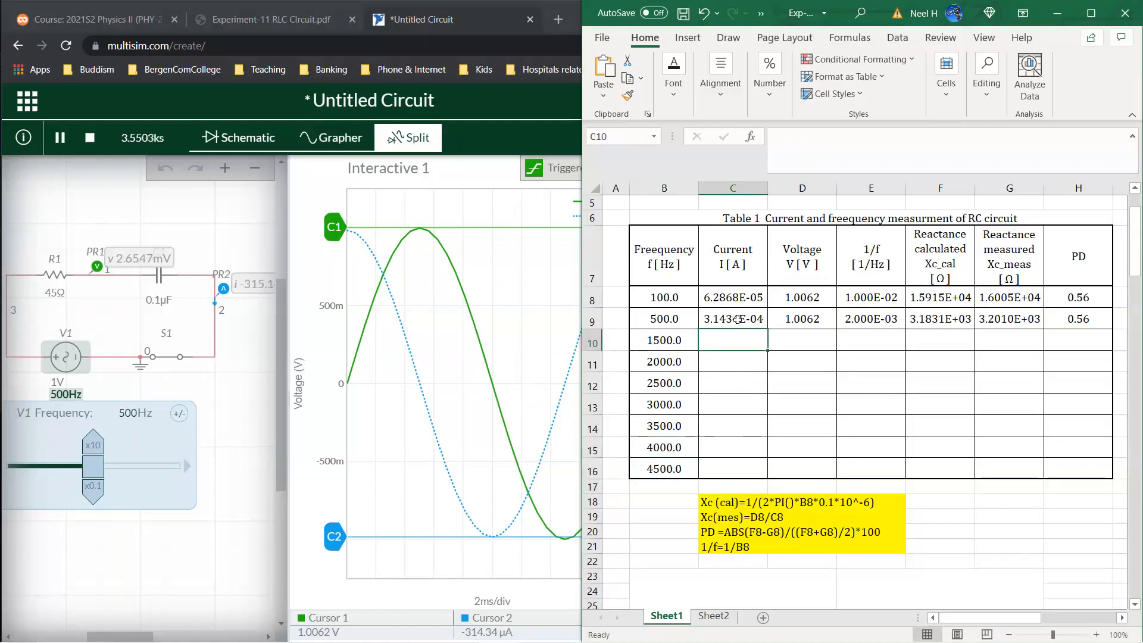
mouse_move(444, 267)
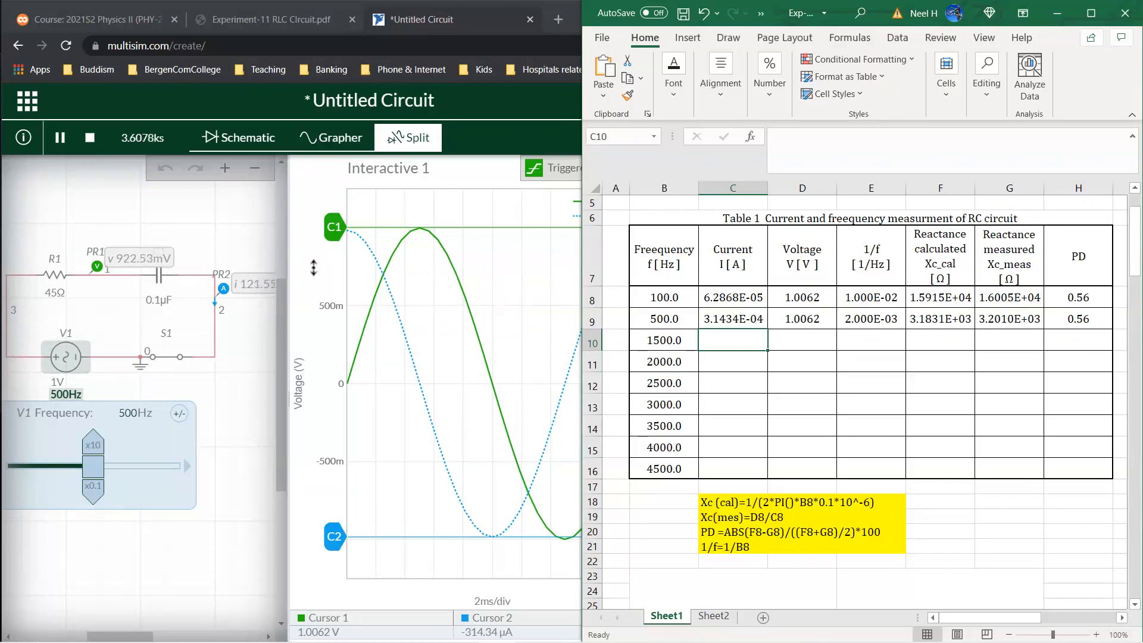
click(461, 217)
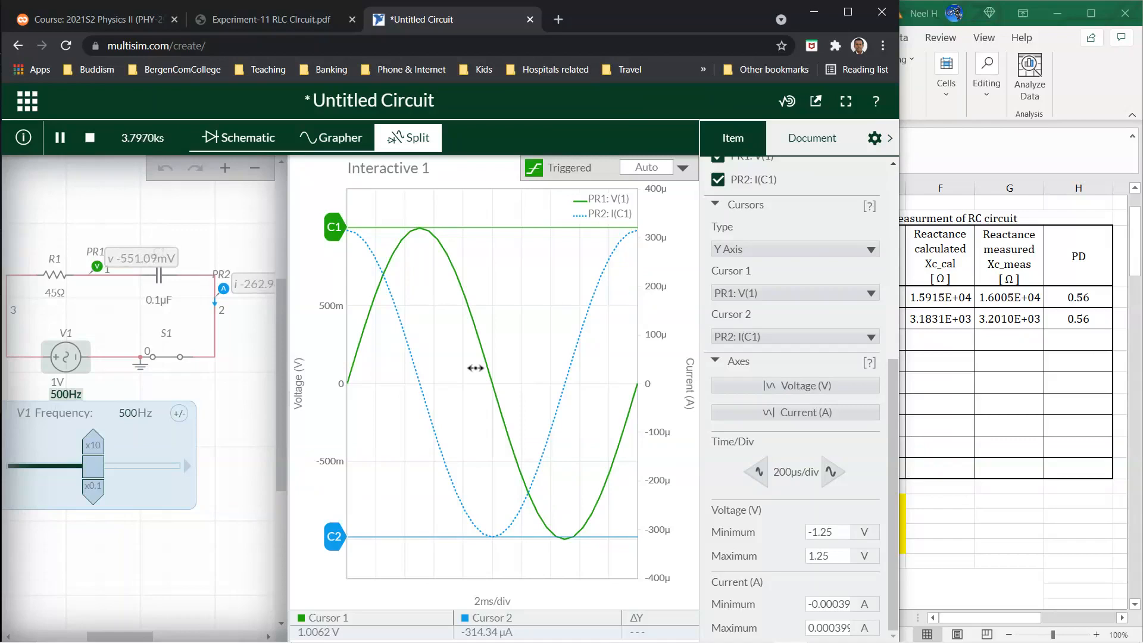
click(1003, 493)
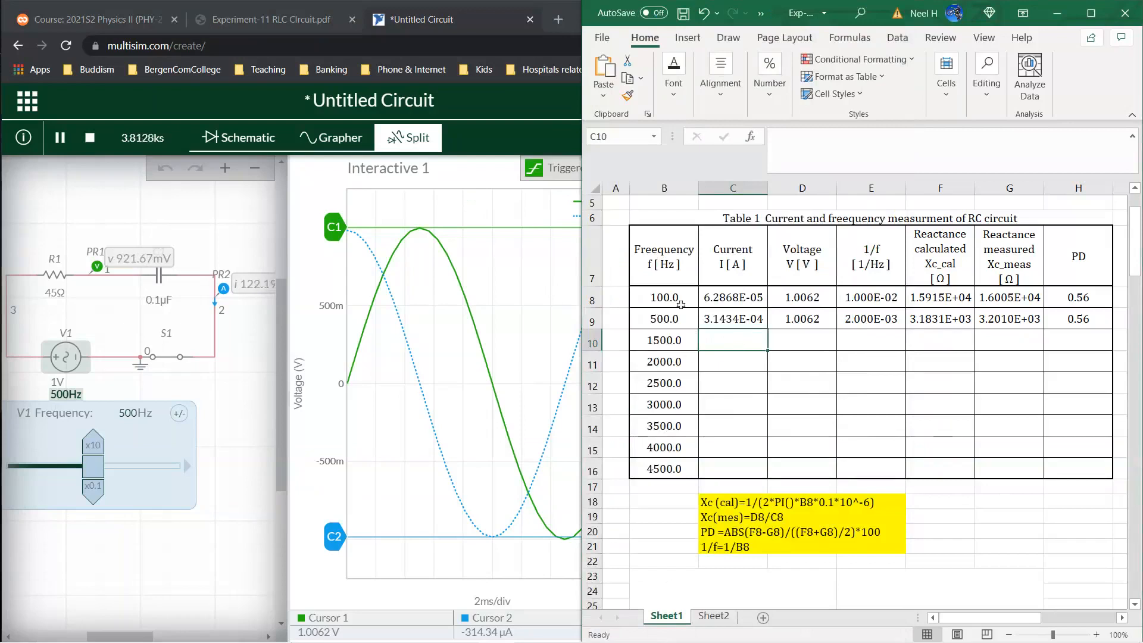
click(494, 200)
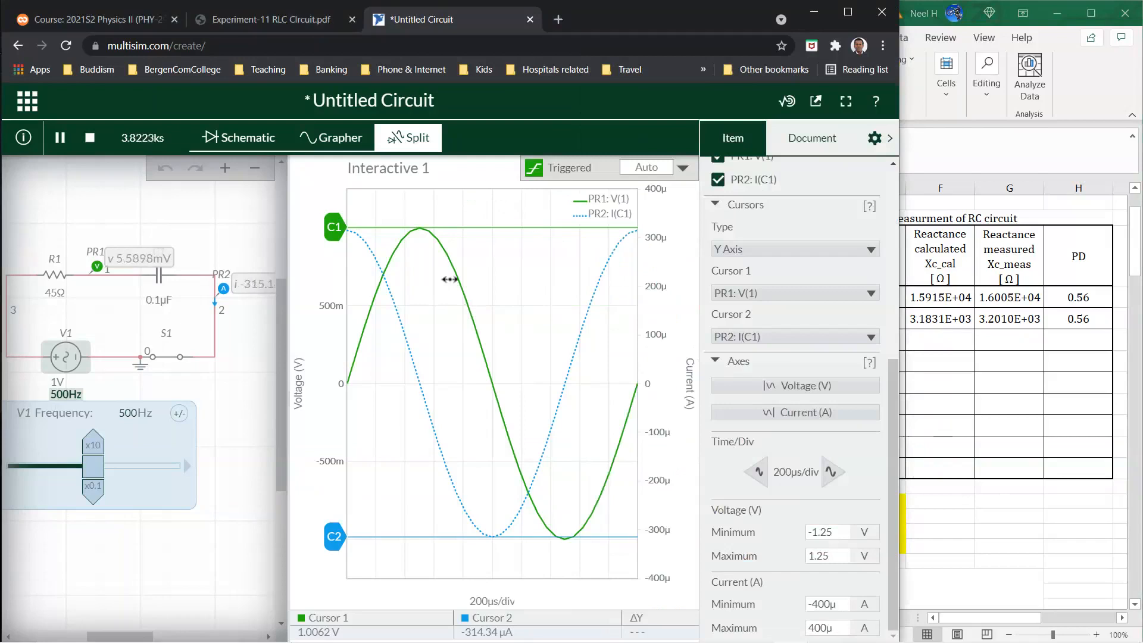
click(973, 422)
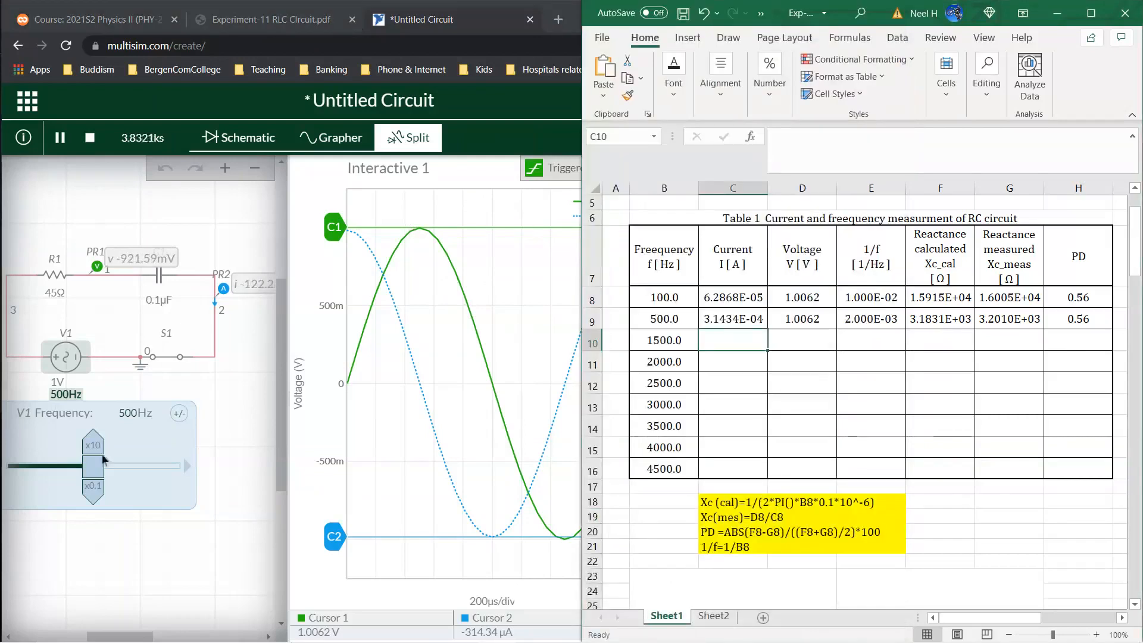
- Switch to Multisim, set the V1 source frequency to 1000 Hz and autoscale the graph's current axis
click(126, 412)
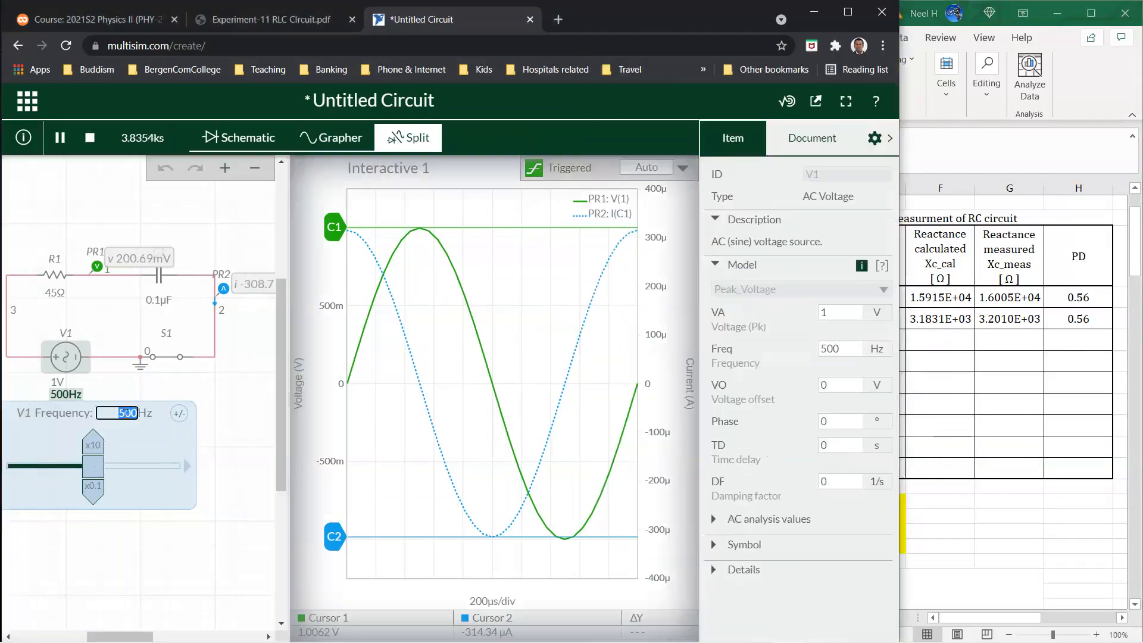
text(1000)
key(Return)
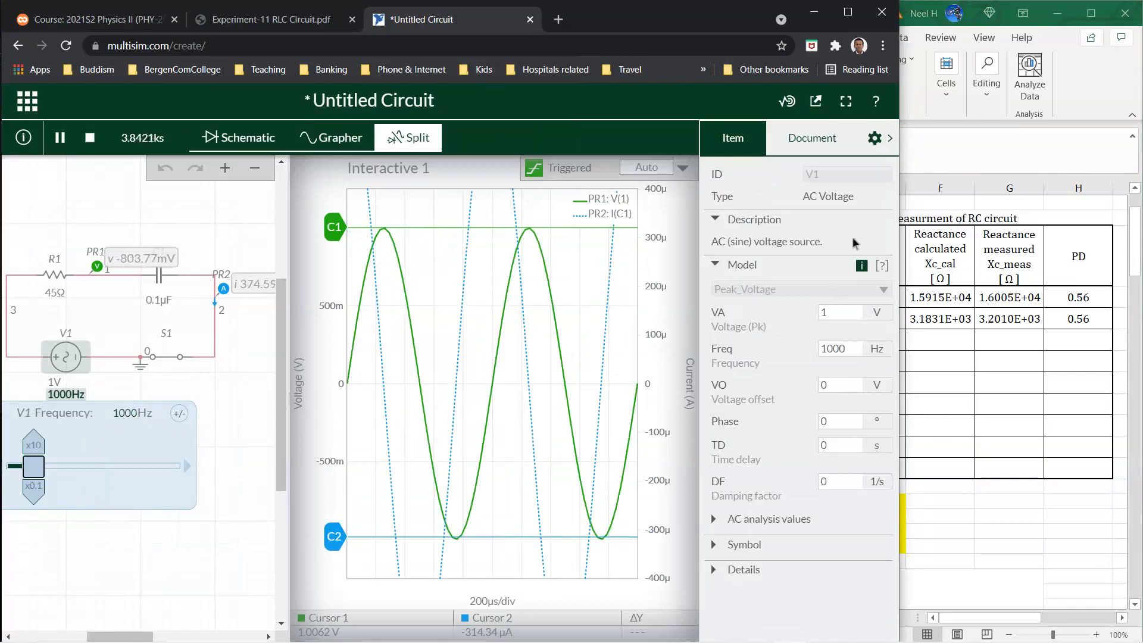
click(677, 215)
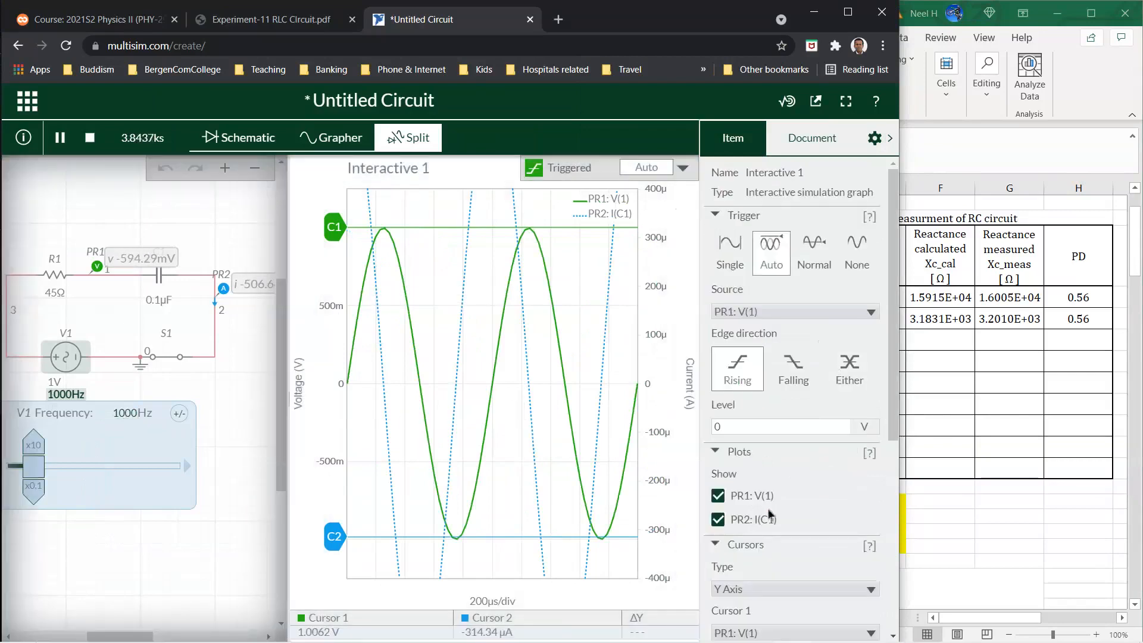
scroll(770, 513, down, 5)
click(797, 414)
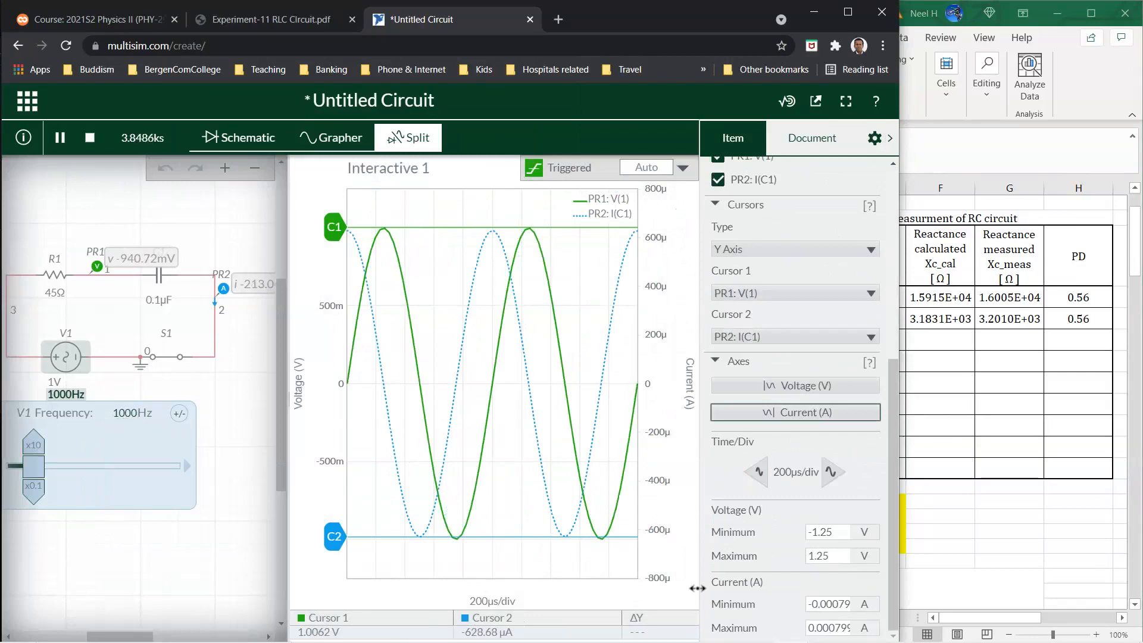
- Switch to Excel and enter the current =628.68*10^-6 in C10
click(999, 493)
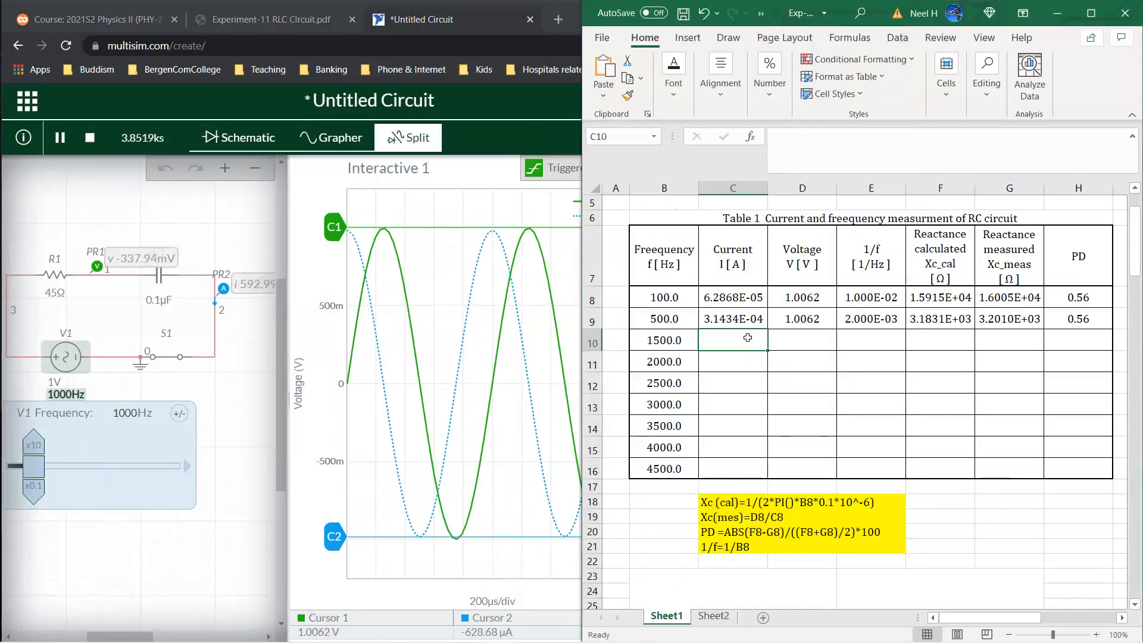
text(=628;)
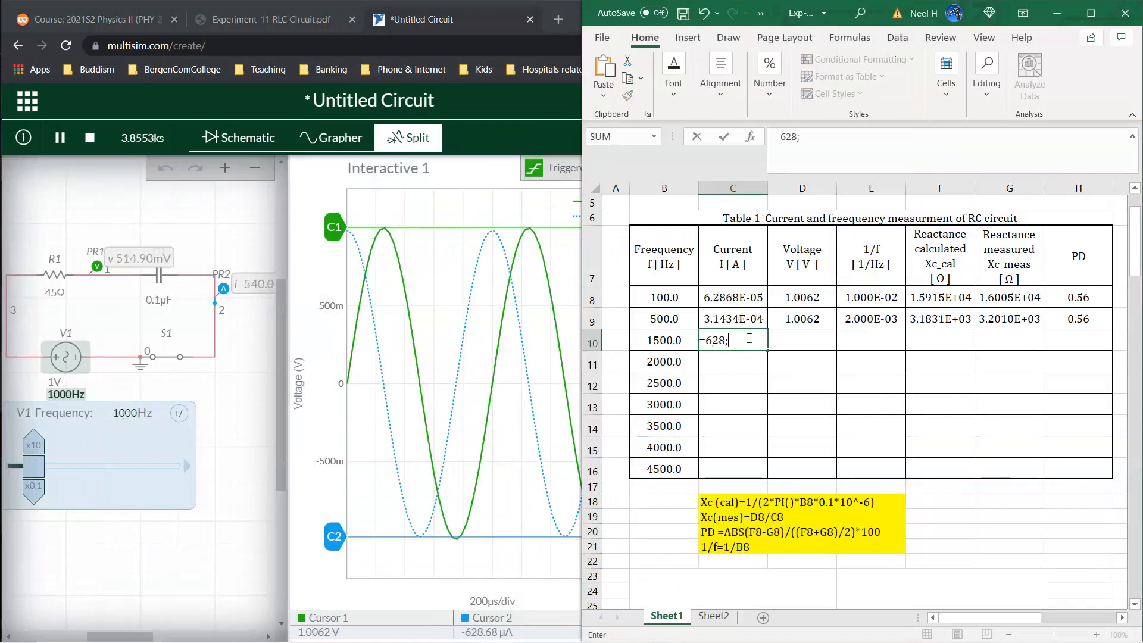
key(BackSpace)
text(.68)
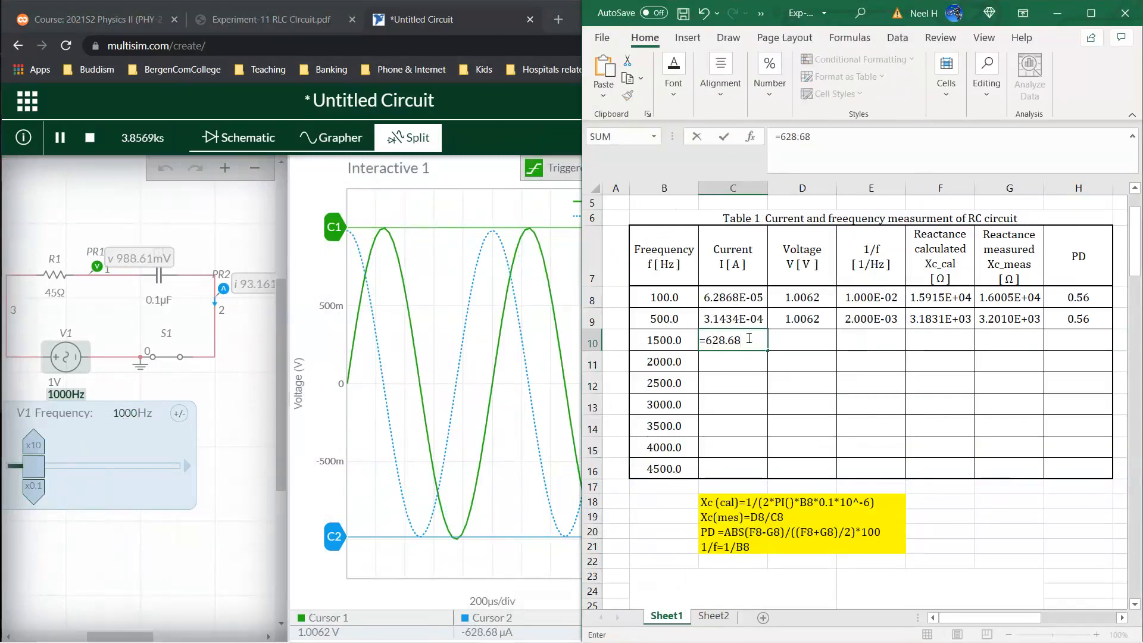
text(*10^-)
key(Return)
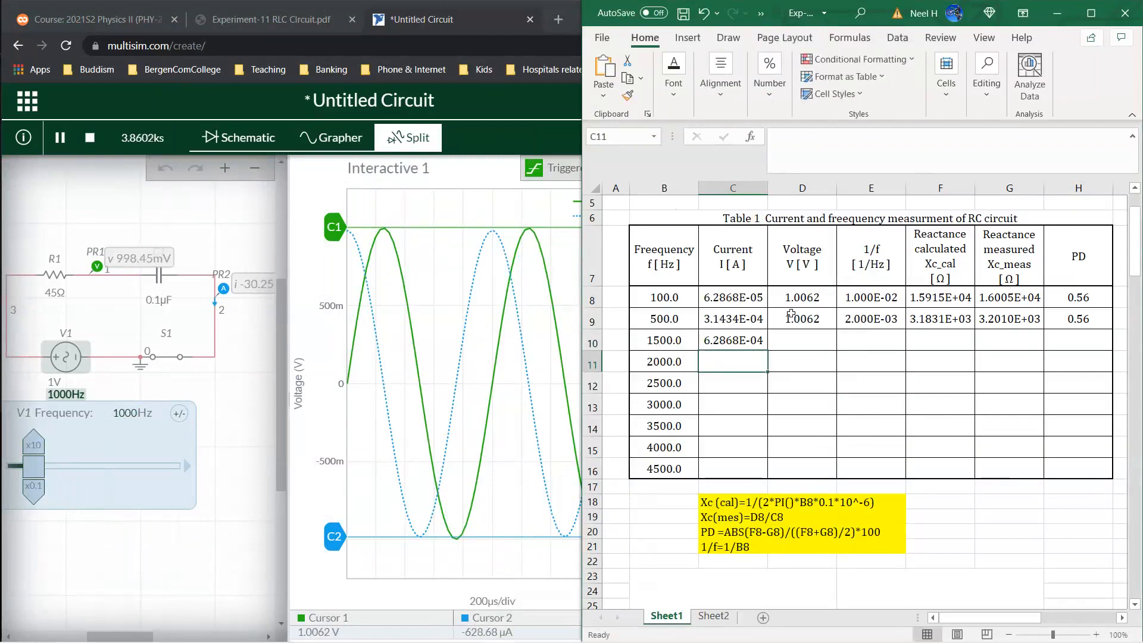
- Fill the voltage, 1/f, reactance and PD cells from row 9 down to row 10, and recopy the PD formula into H10
click(819, 322)
drag(838, 328, 1109, 347)
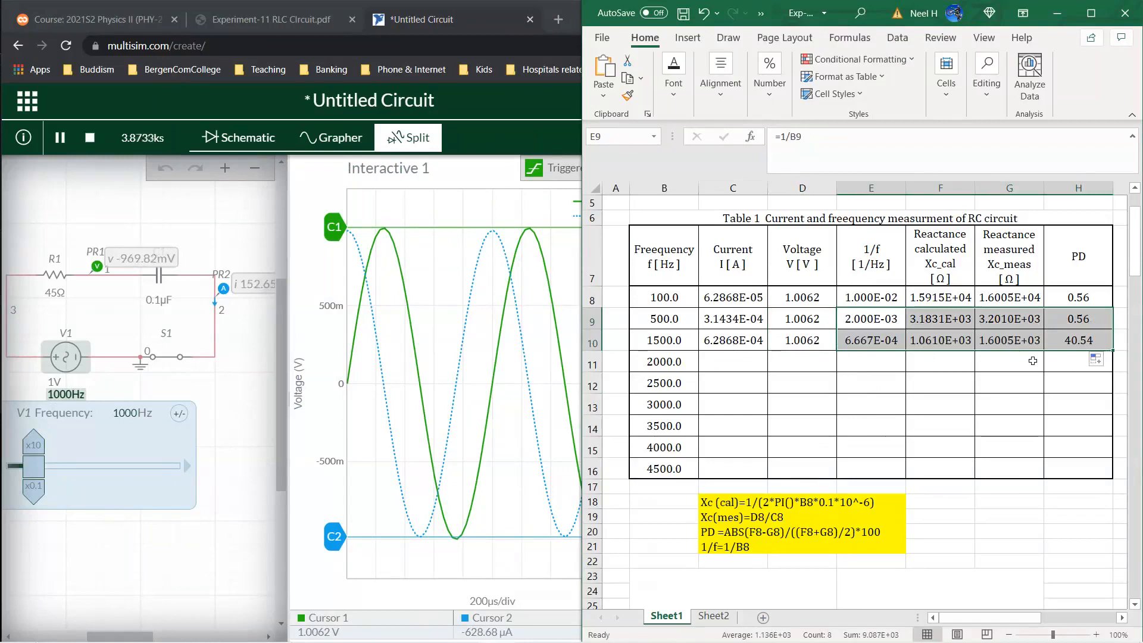
click(1080, 340)
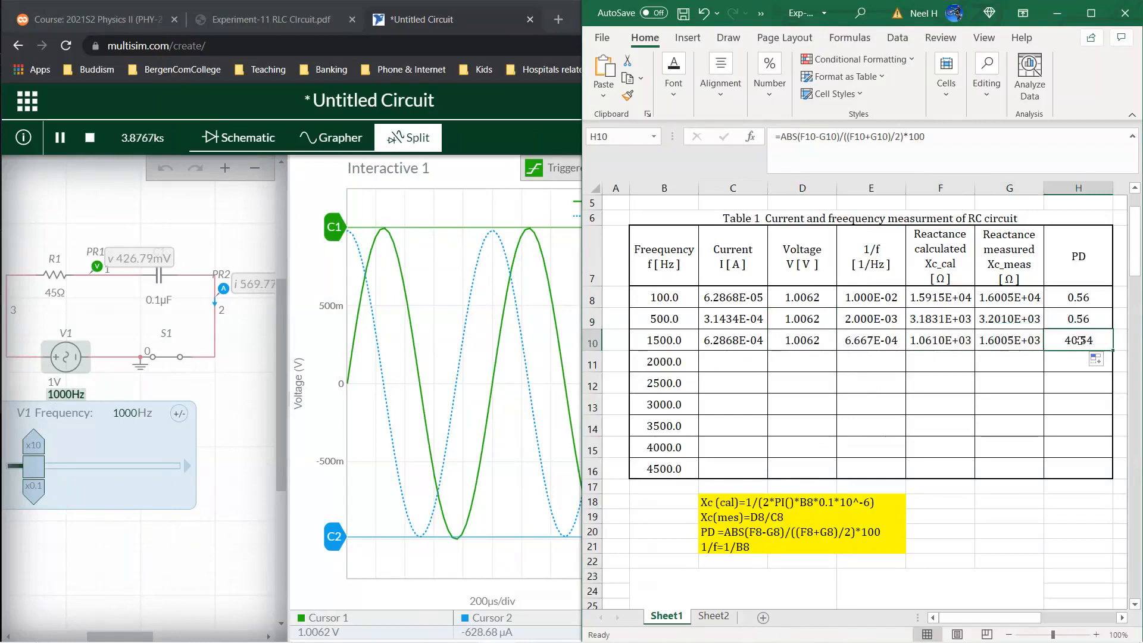
drag(930, 343, 1010, 342)
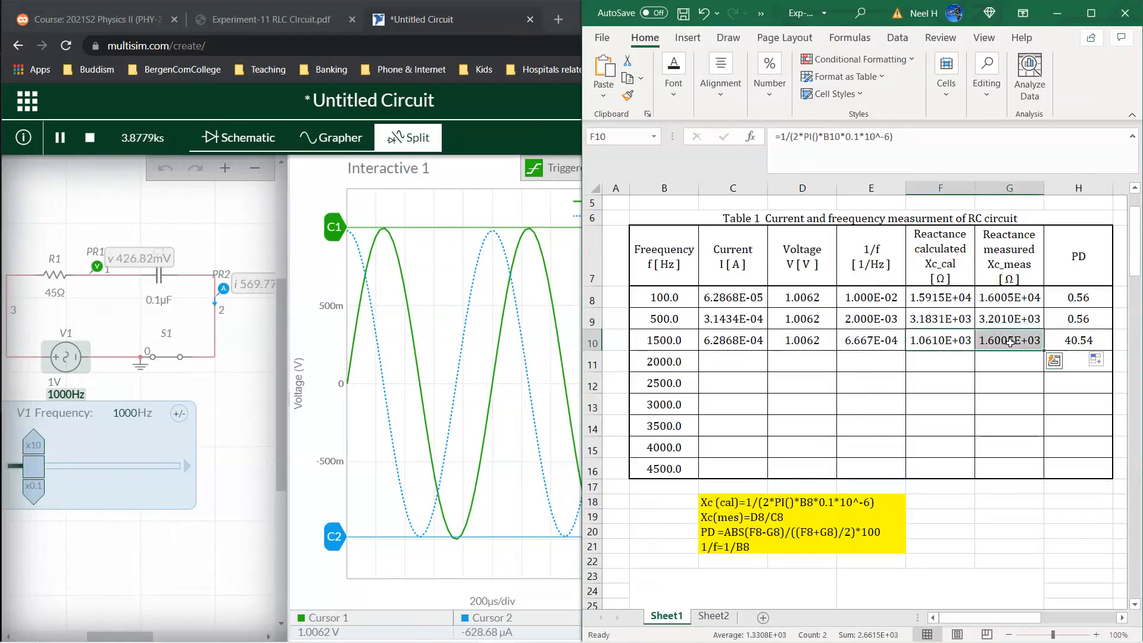
click(1091, 325)
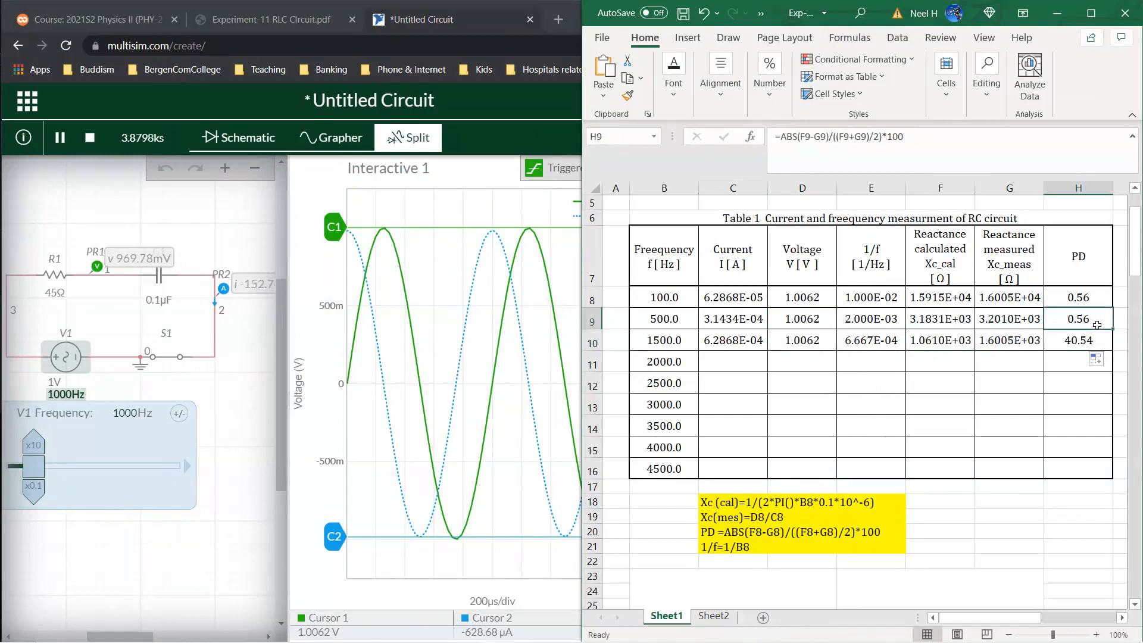
drag(1114, 328, 1111, 347)
click(1085, 343)
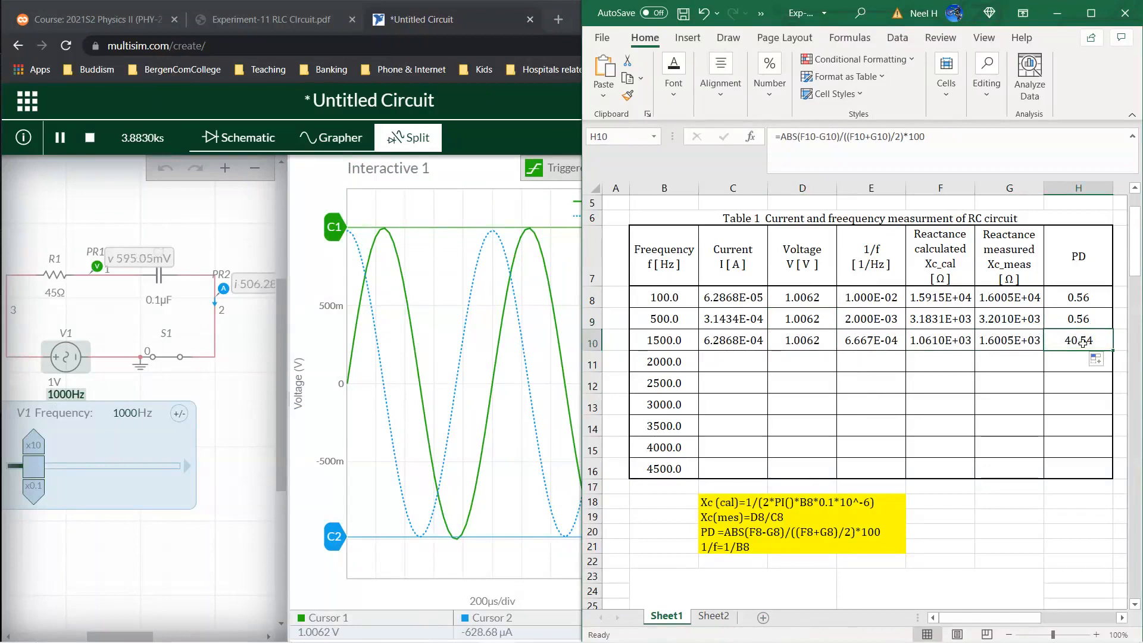
- Replace the frequencies in cells B10 to B16 with 1000, 1500, 2000, 2500, 3000, 3500 and 4000
click(687, 343)
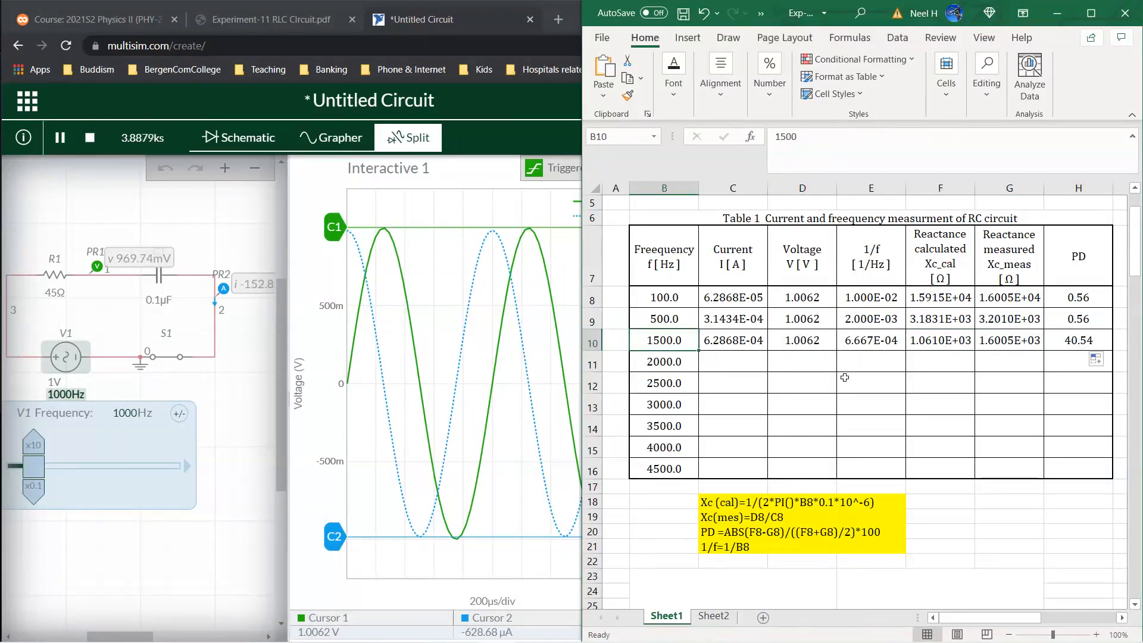
text(10)
key(Return)
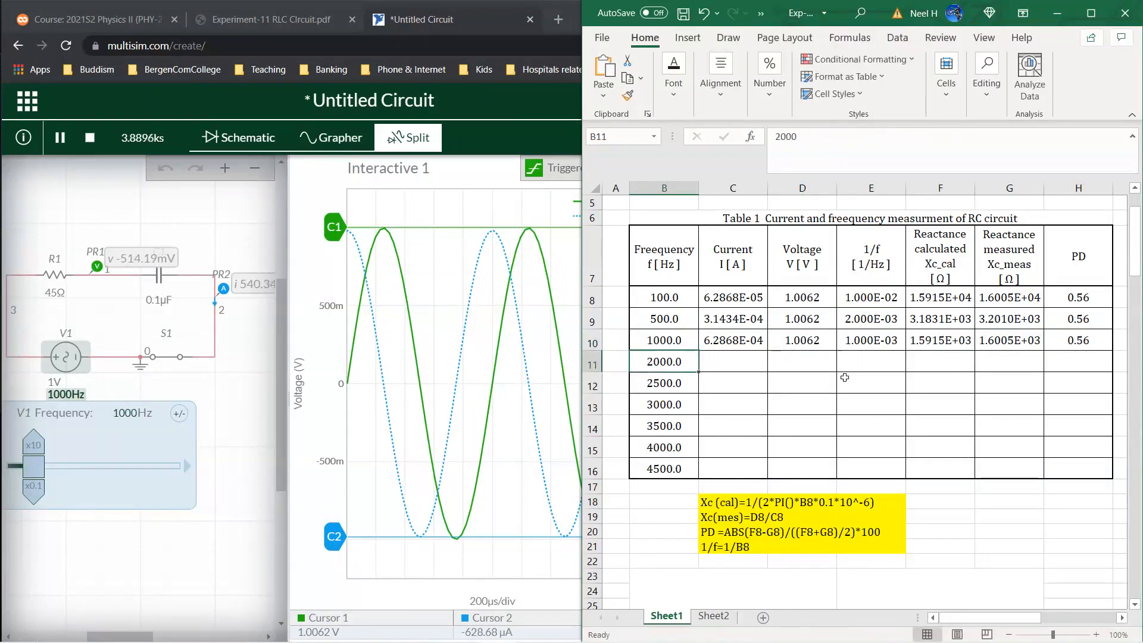
text(150)
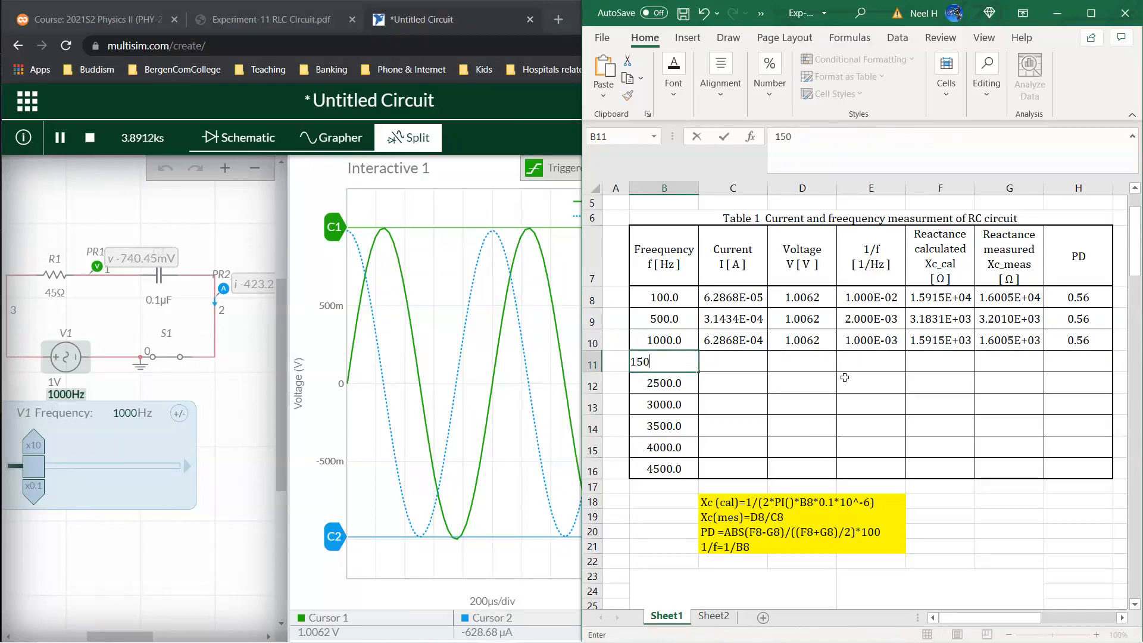
key(Return)
text(2000)
key(Return)
text(2500)
key(Return)
text(3000)
key(Return)
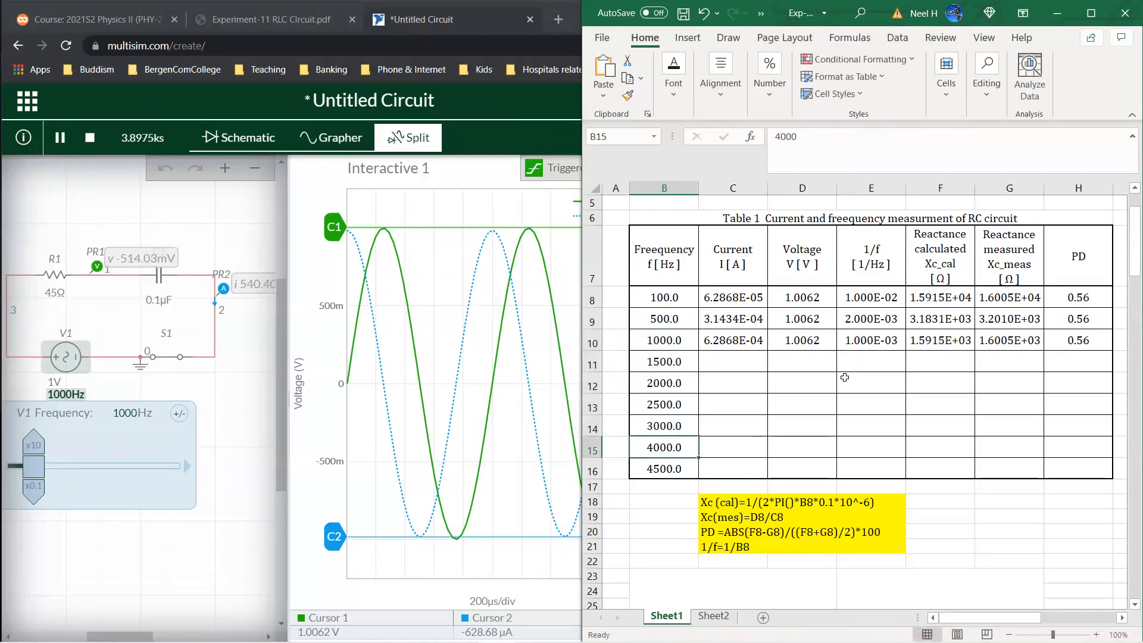
text(35)
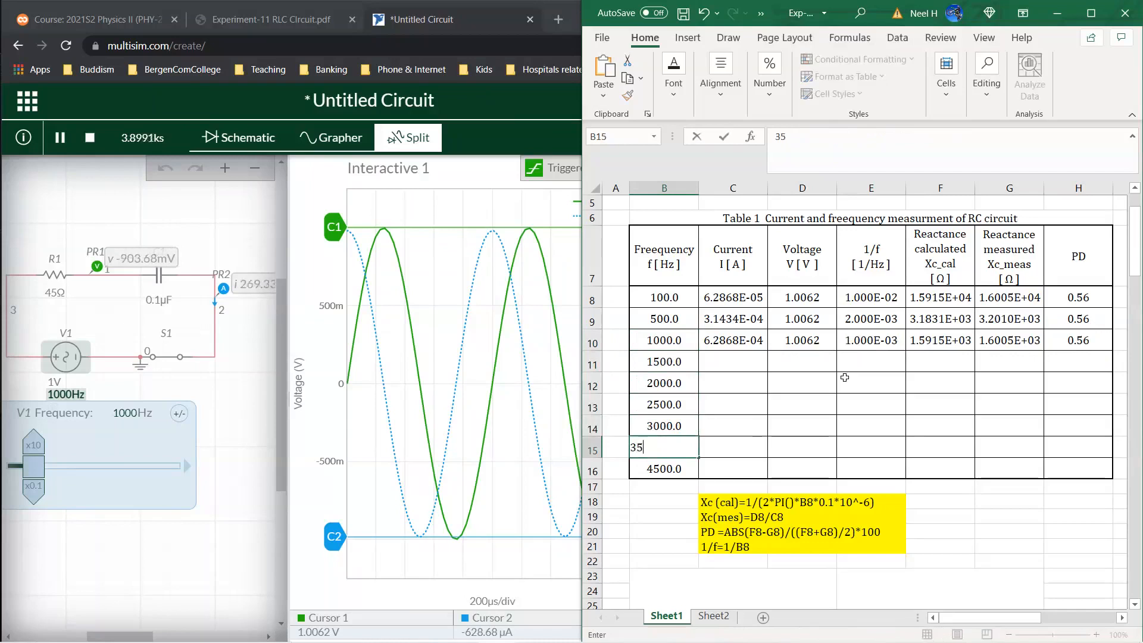
text(00)
key(Return)
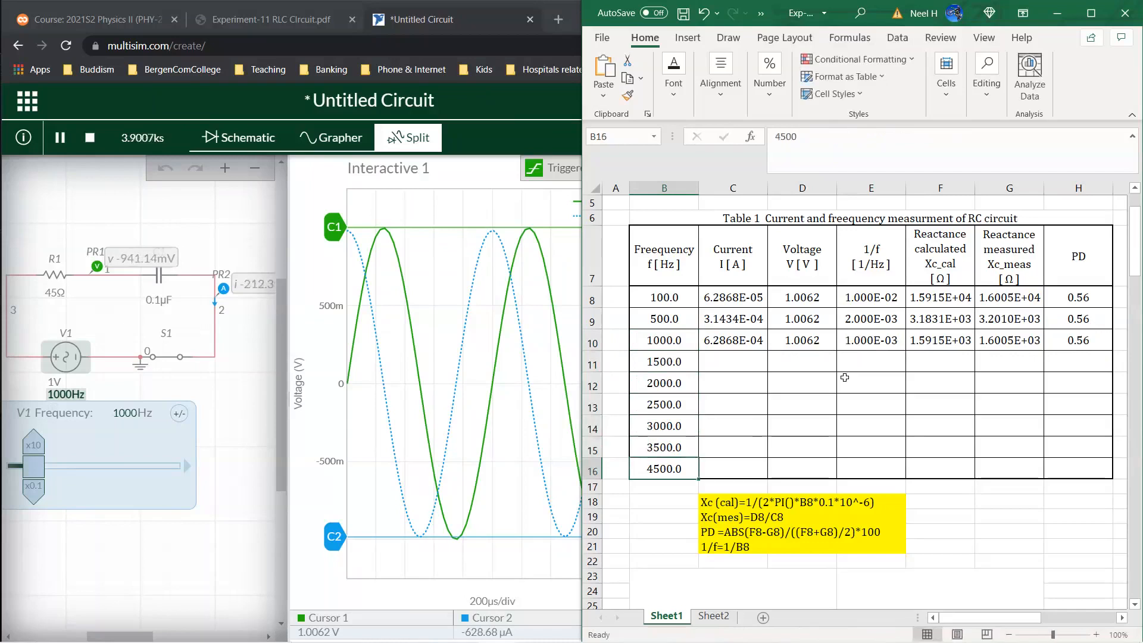
text(4000)
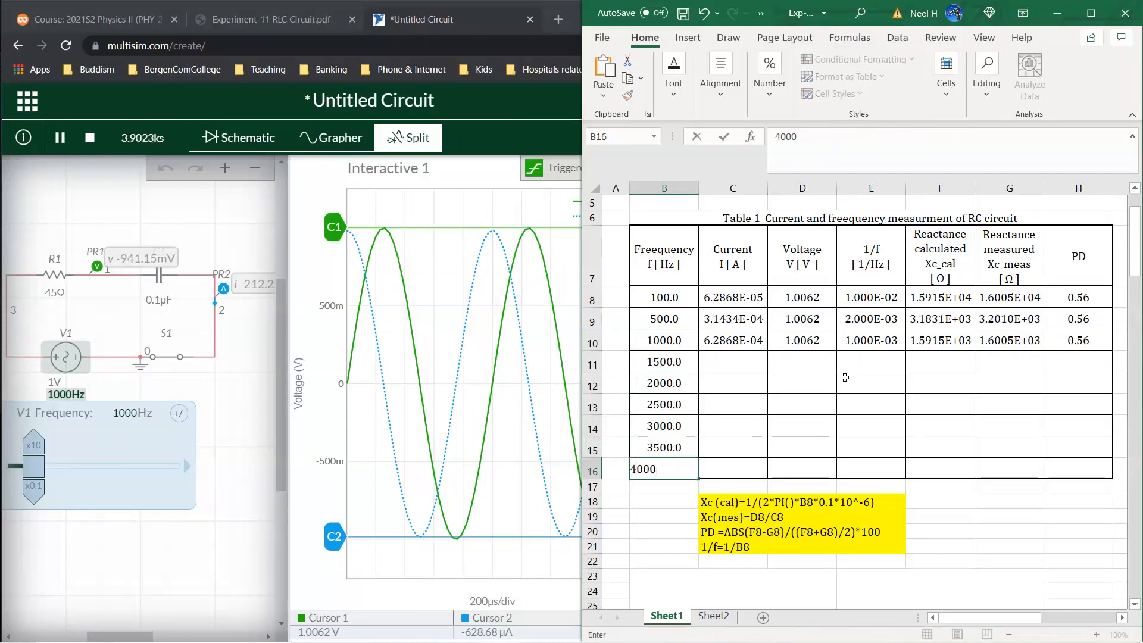
key(Return)
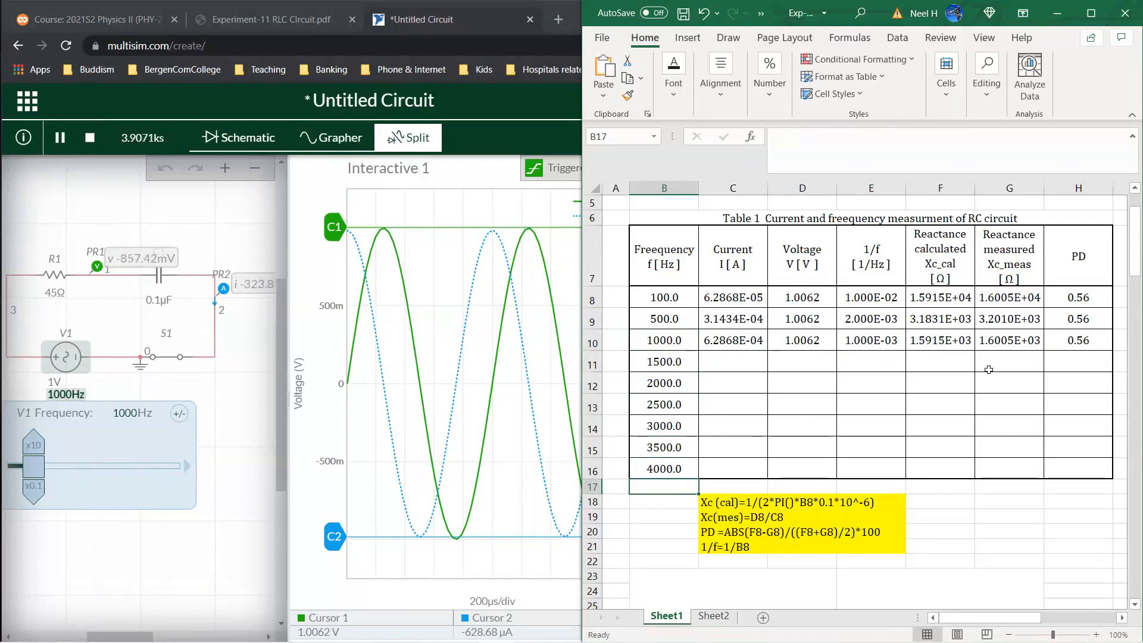
drag(1087, 296, 1091, 460)
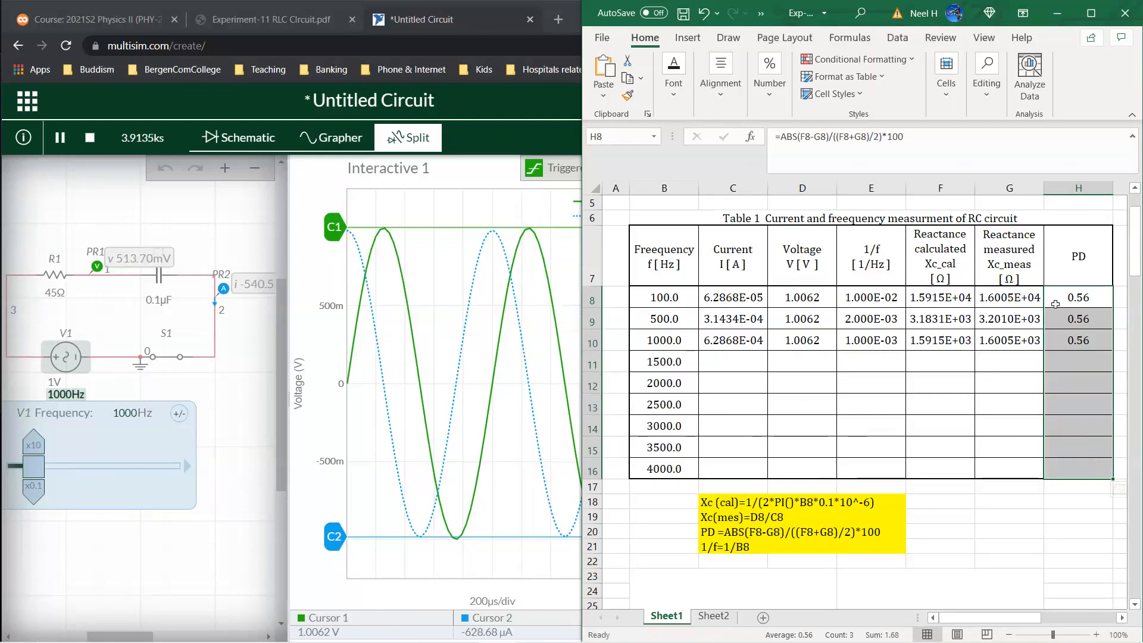
click(1080, 298)
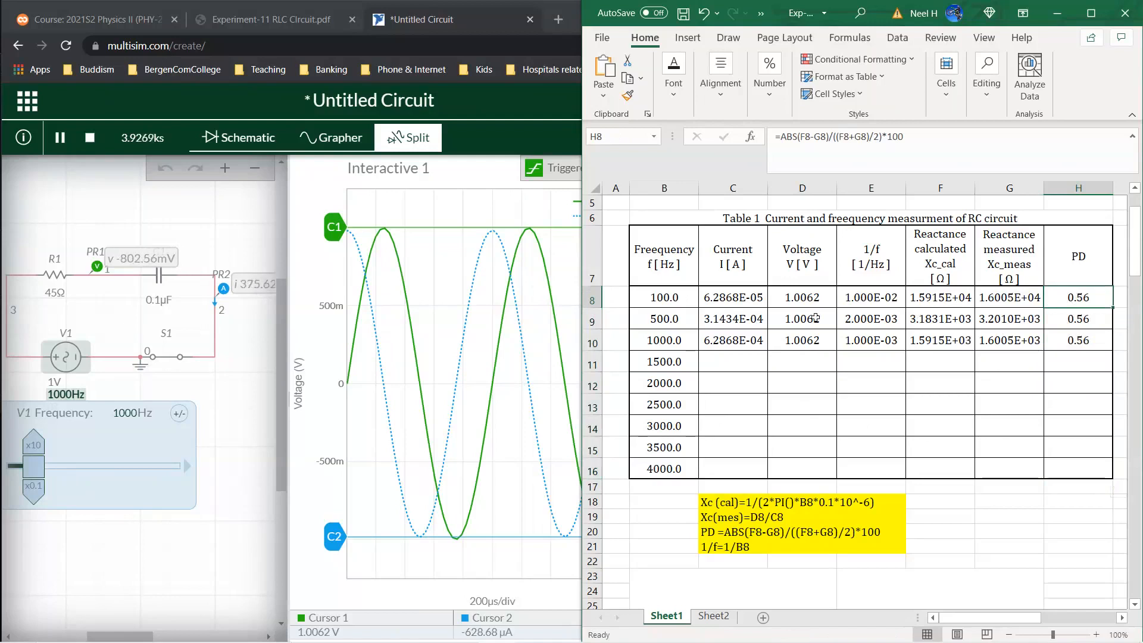
drag(1093, 297, 1087, 477)
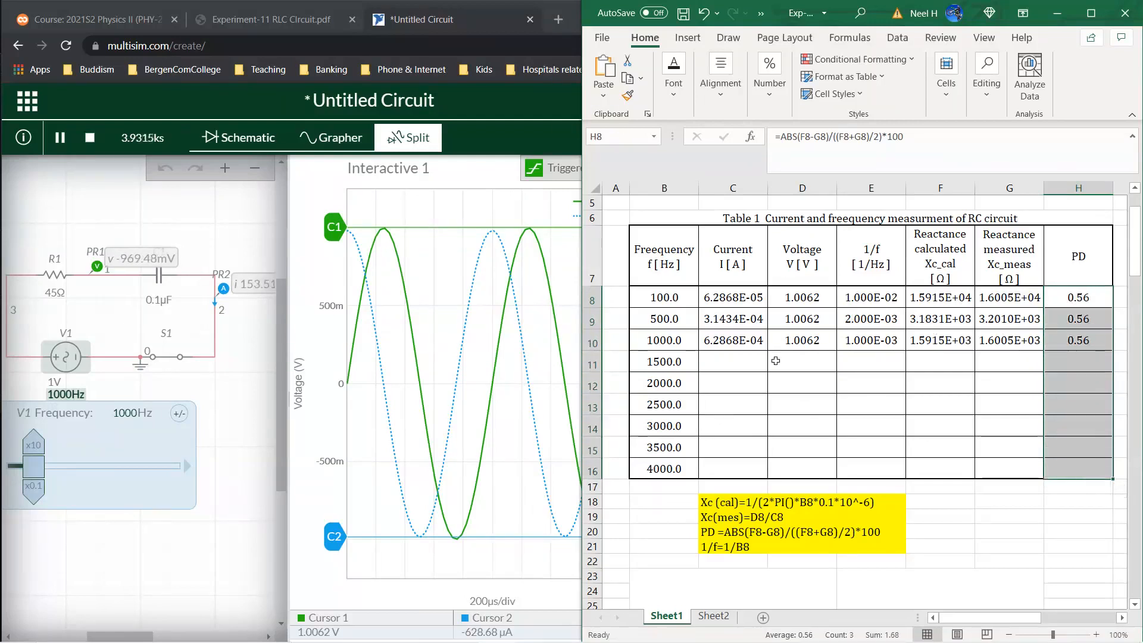
click(733, 361)
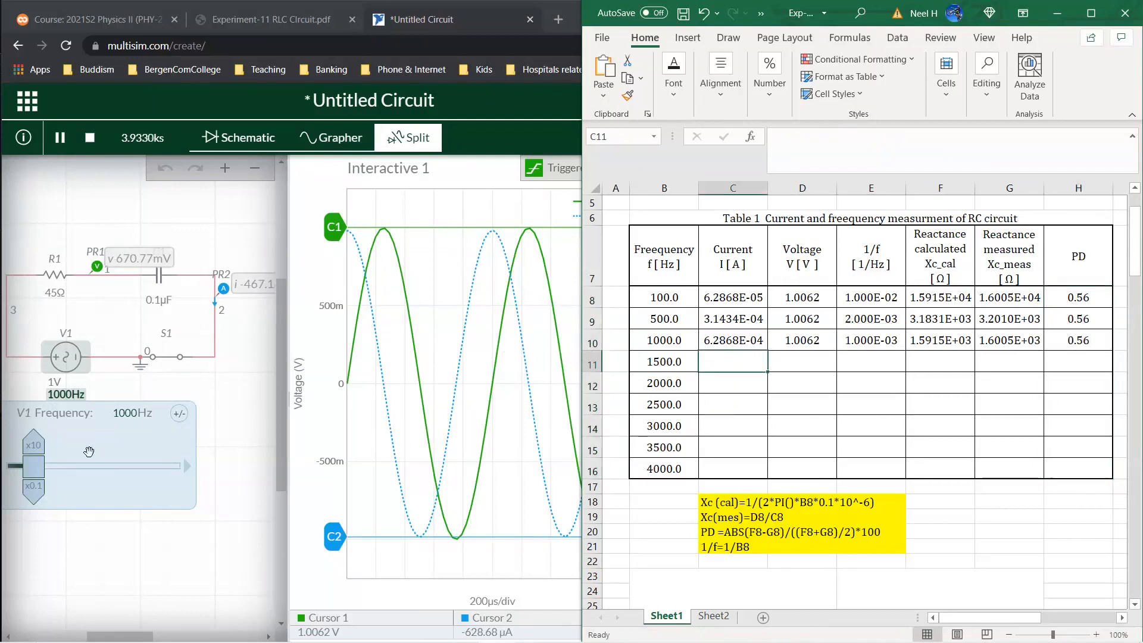
- Switch to Multisim and set the V1 source frequency to 1500 Hz
click(128, 414)
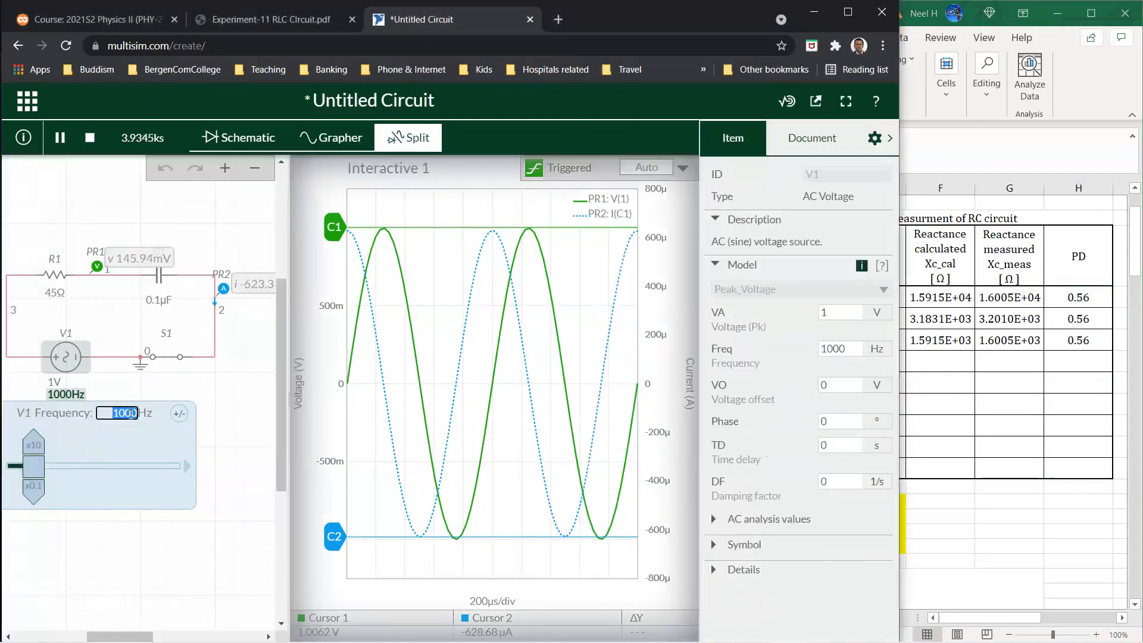
text(1500)
key(Return)
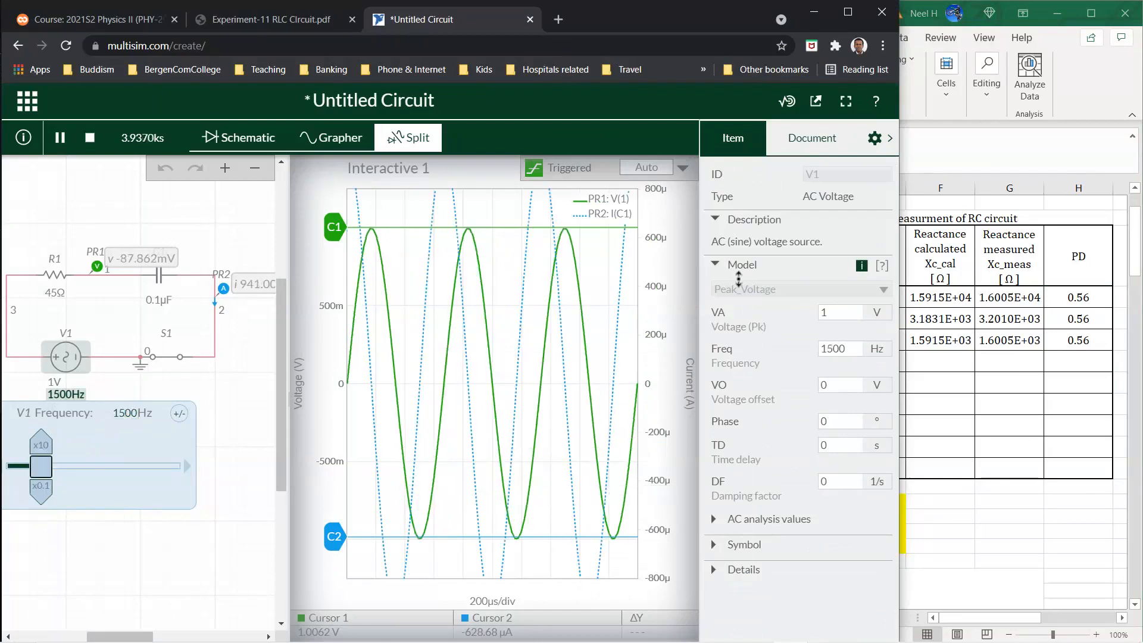
- Autoscale the graph's current axis and move Cursor 2 to the negative peak of the current trace
click(671, 253)
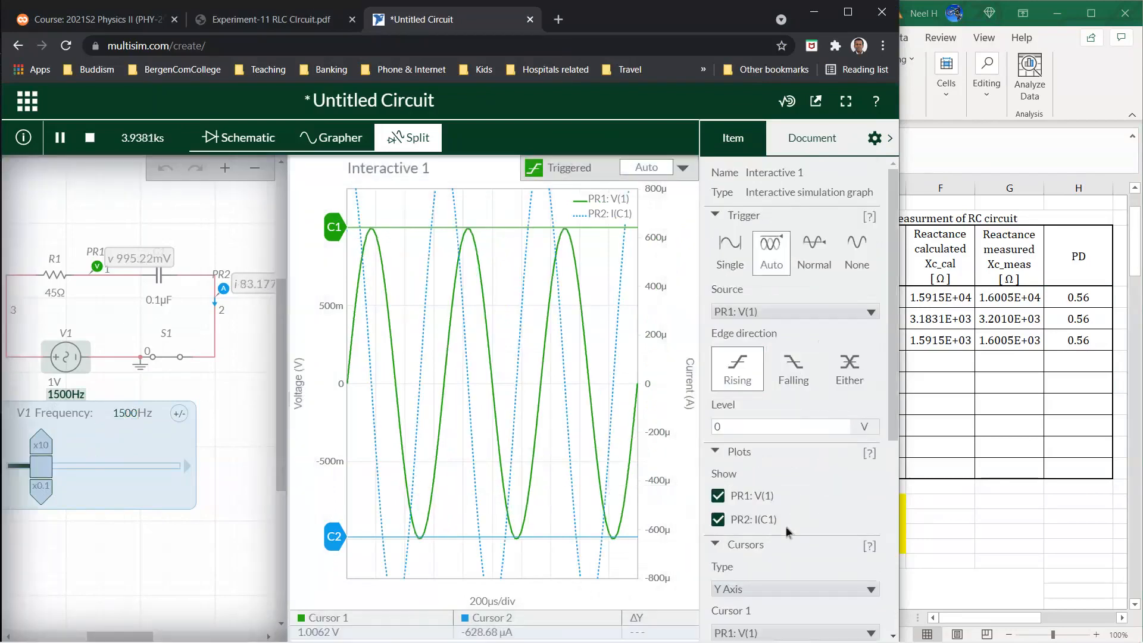
scroll(786, 531, down, 5)
click(807, 413)
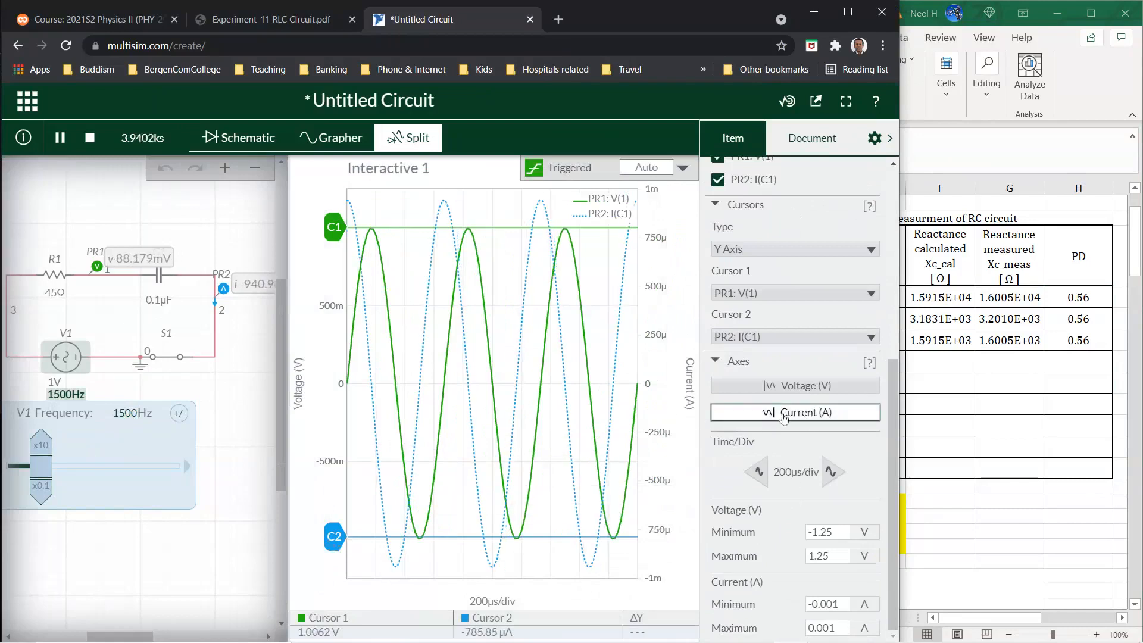
drag(335, 537, 337, 568)
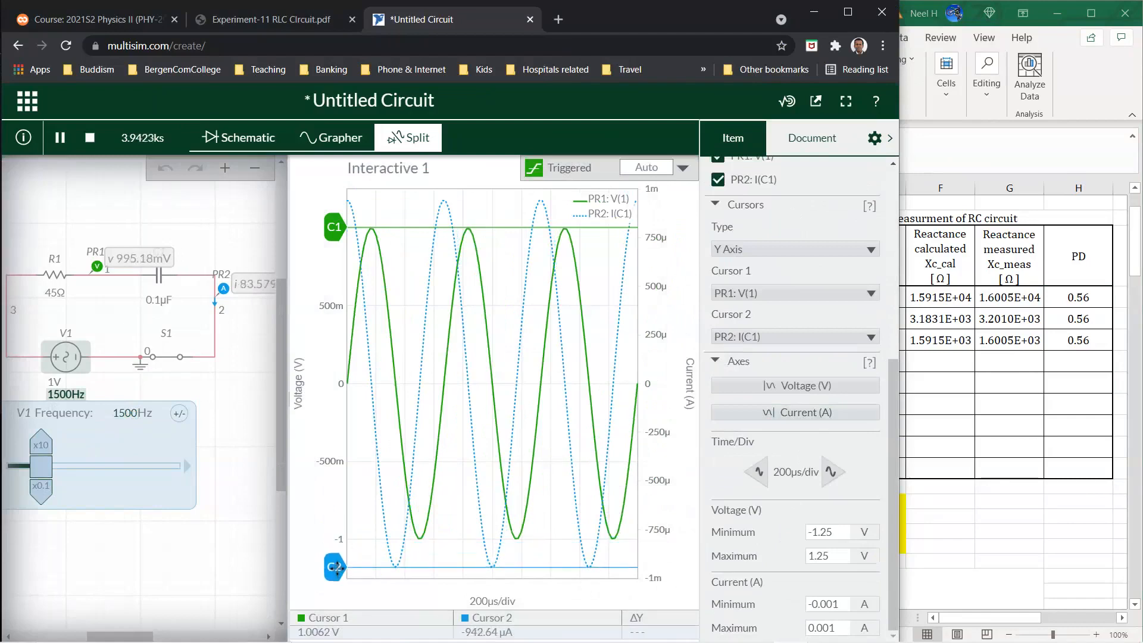
- Switch to Excel and enter the current =942.64*10^-6 in C11
click(1026, 478)
click(729, 360)
text(-)
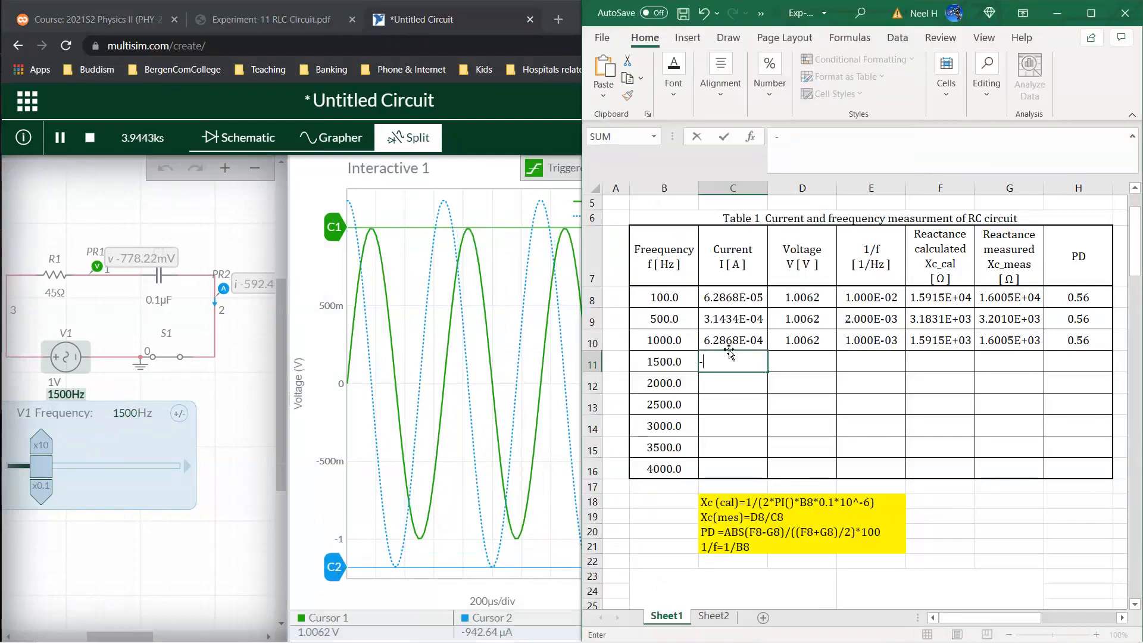
text(=942.64*10^)
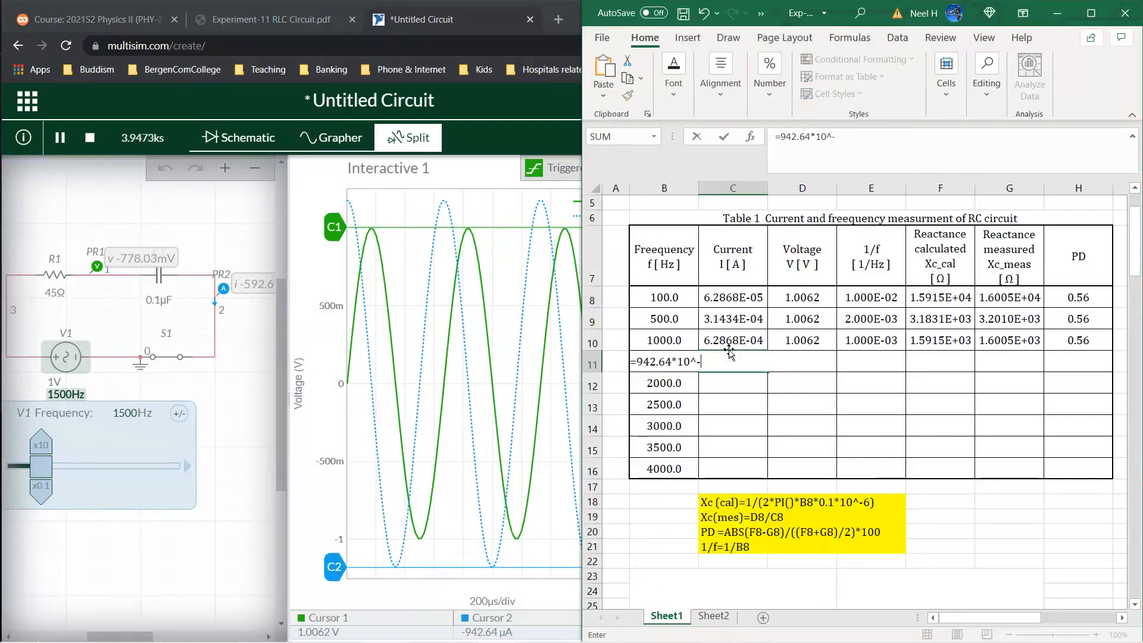
key(Return)
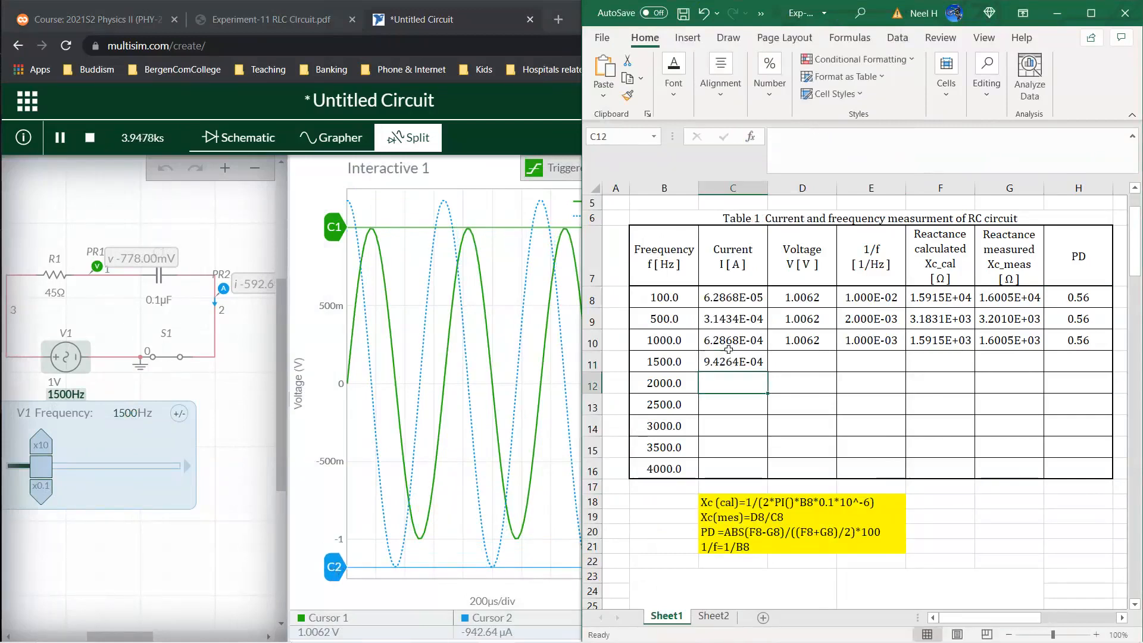
- Fill the voltage, 1/f, reactance and PD cells from row 10 down to row 11
click(819, 338)
drag(835, 352, 834, 368)
click(890, 341)
drag(894, 339, 1109, 374)
click(893, 387)
- Switch to Multisim and set the V1 source frequency to 2000 Hz
click(125, 412)
click(125, 413)
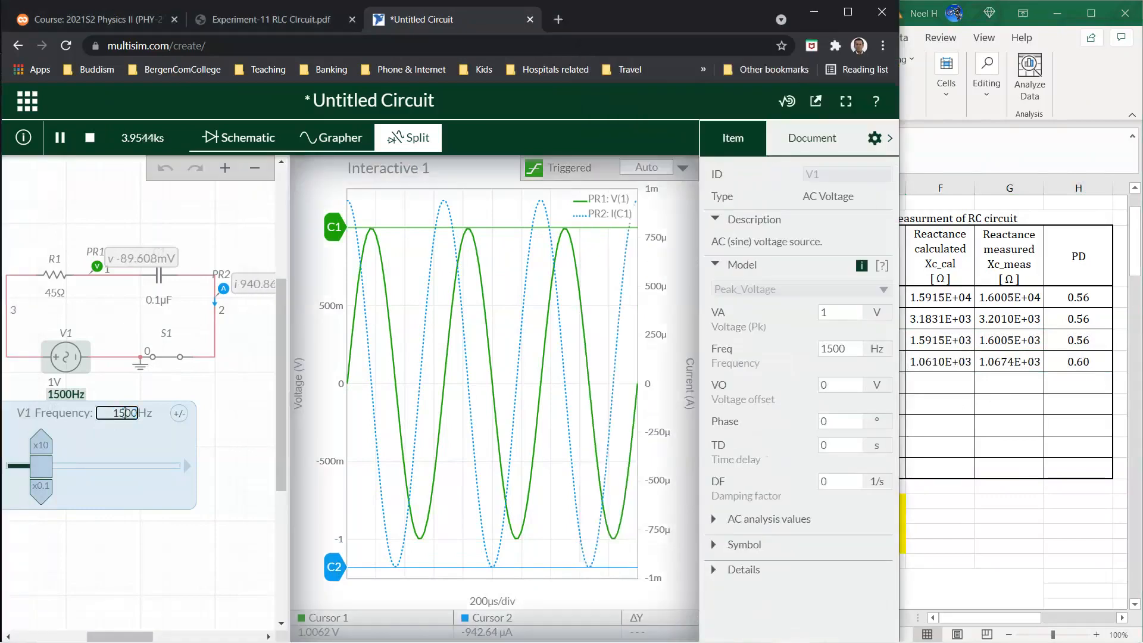
text(20)
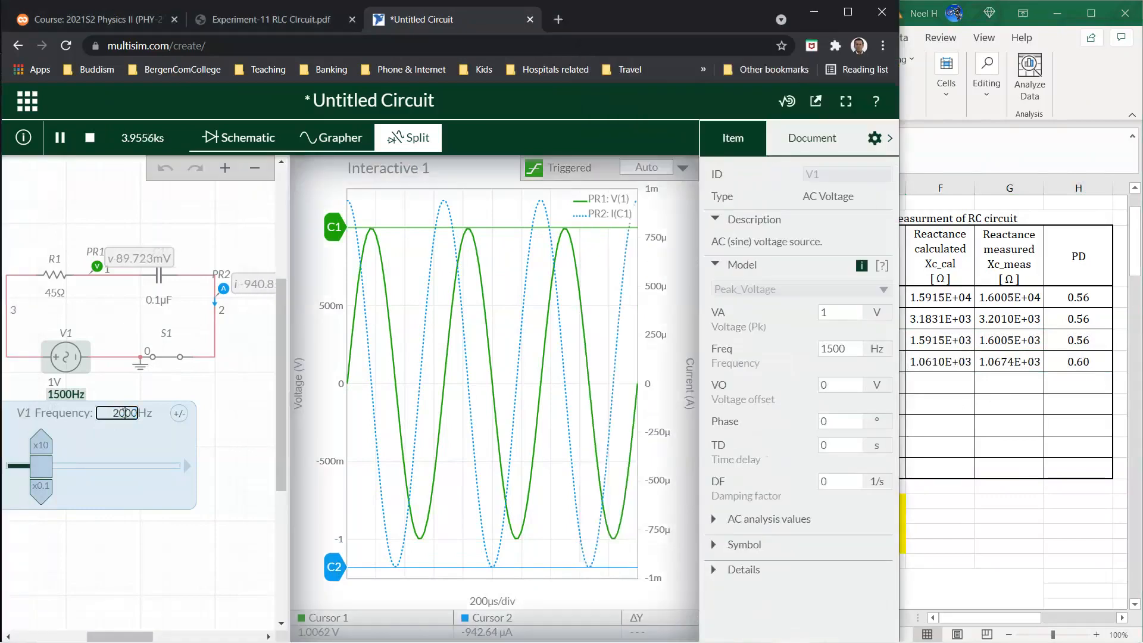
- Set the V1 source frequency to 2000 Hz and autoscale the graph's current axis
key(Return)
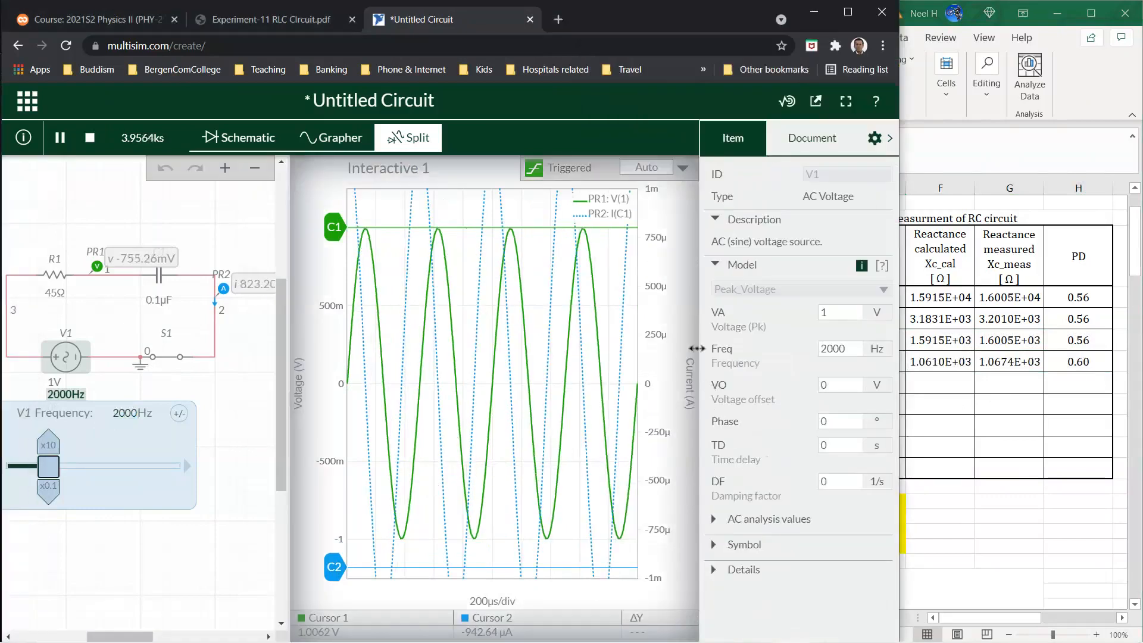
click(687, 325)
scroll(819, 516, down, 6)
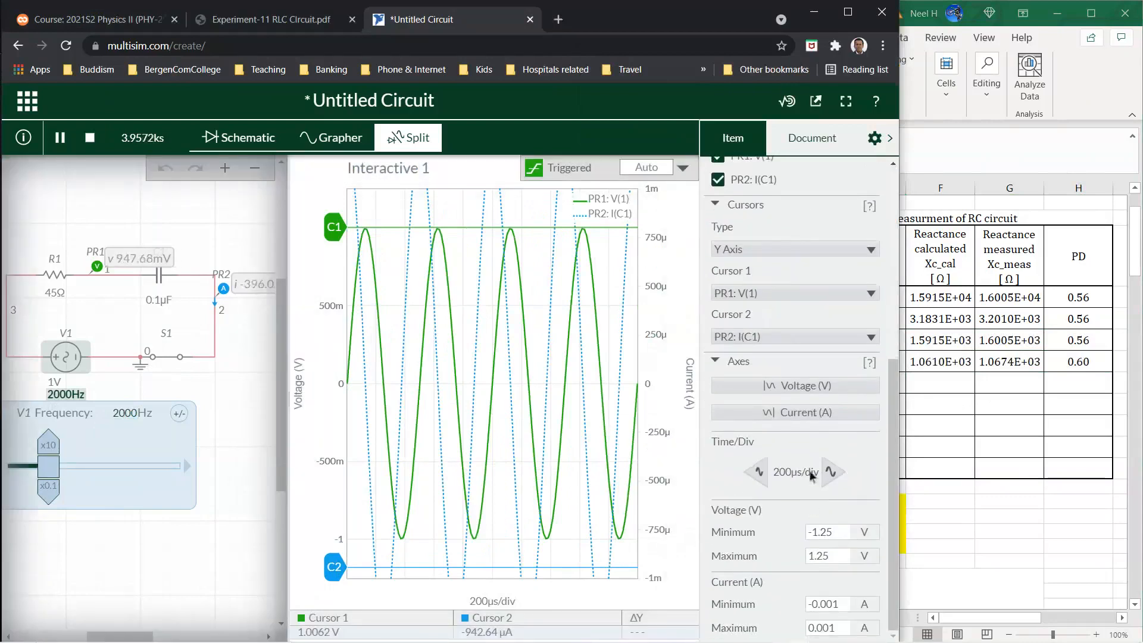
click(815, 415)
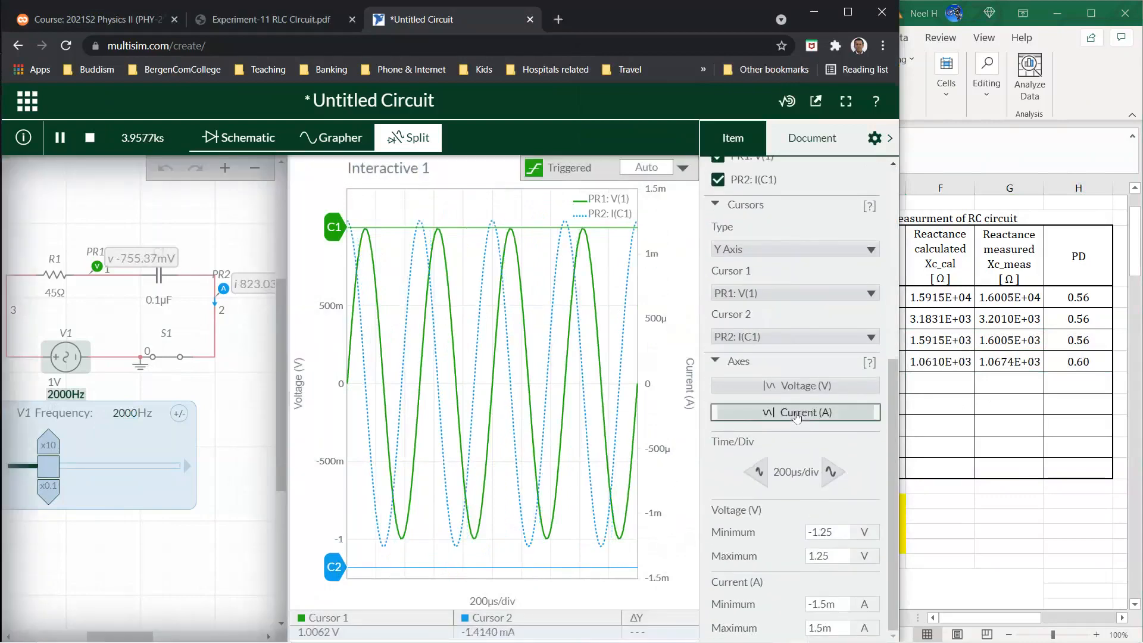
- Move Cursor 2 to the current trace's negative peak, about -1.26 mA, and set the time scale to 50 µs/div
drag(329, 572, 335, 547)
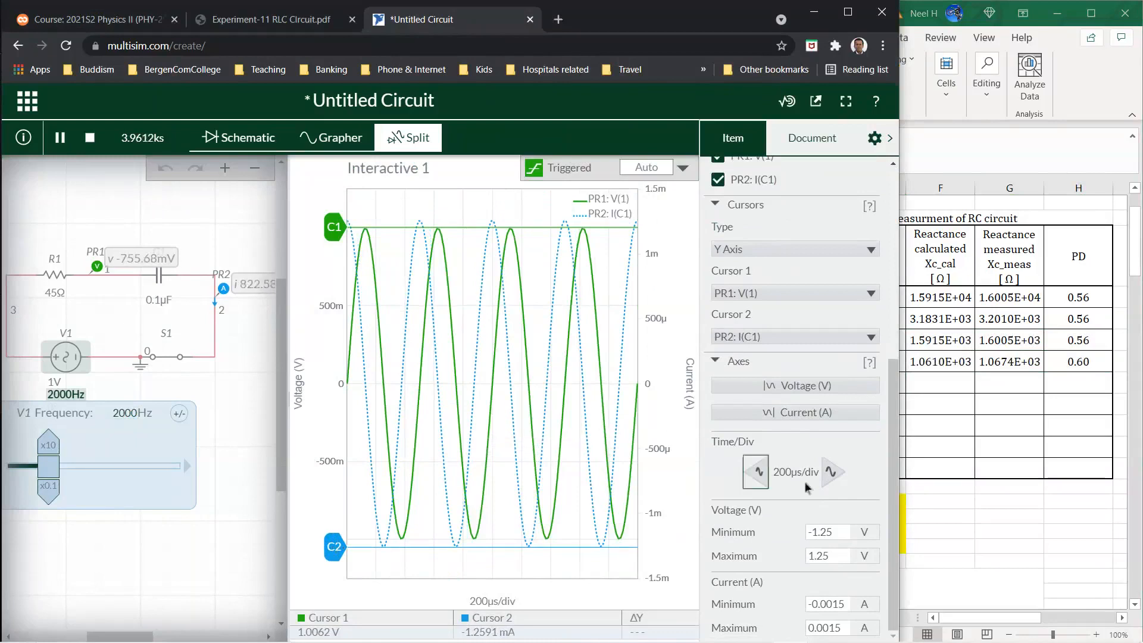
click(757, 472)
click(763, 471)
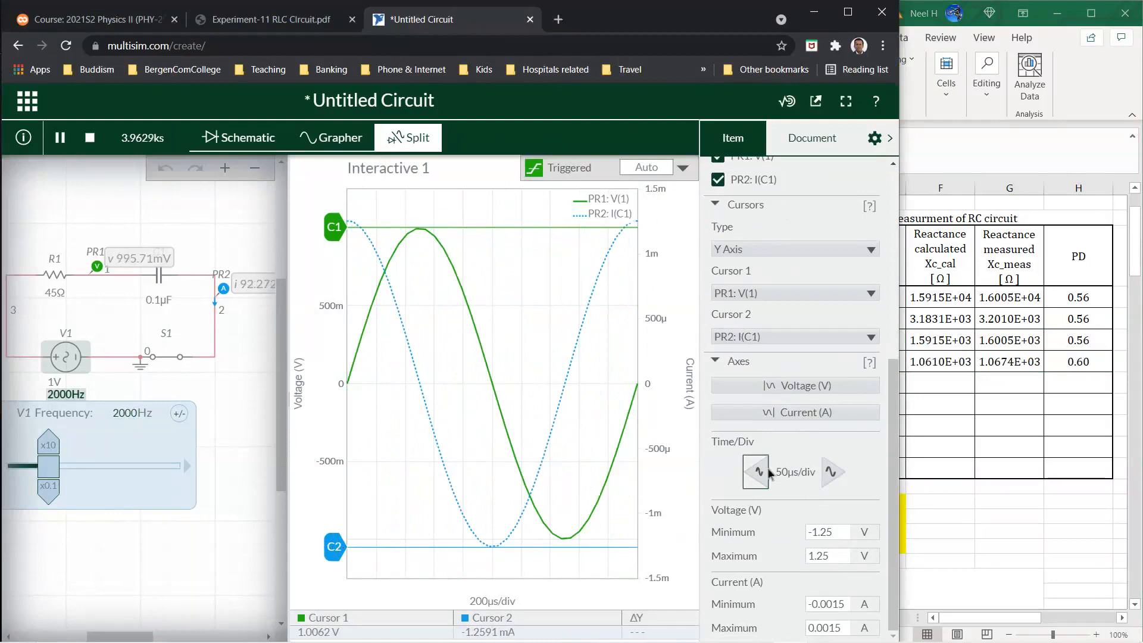
mouse_move(623, 434)
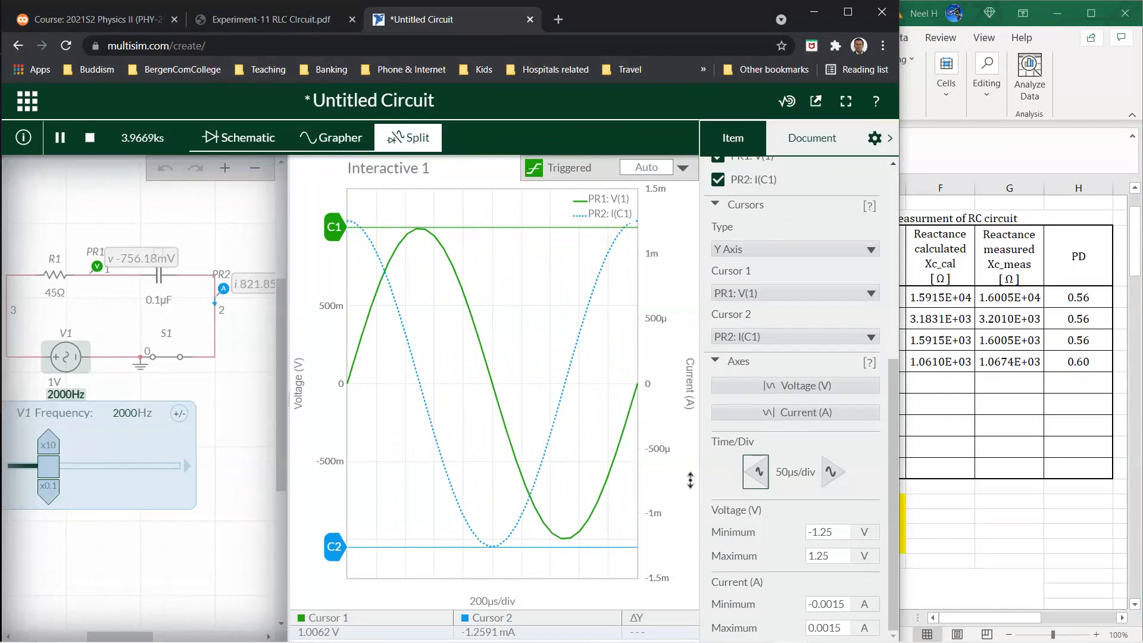
- Switch to the Excel table and enter =0.0012591 as the current for the 2000 Hz row in C12
click(974, 449)
click(724, 390)
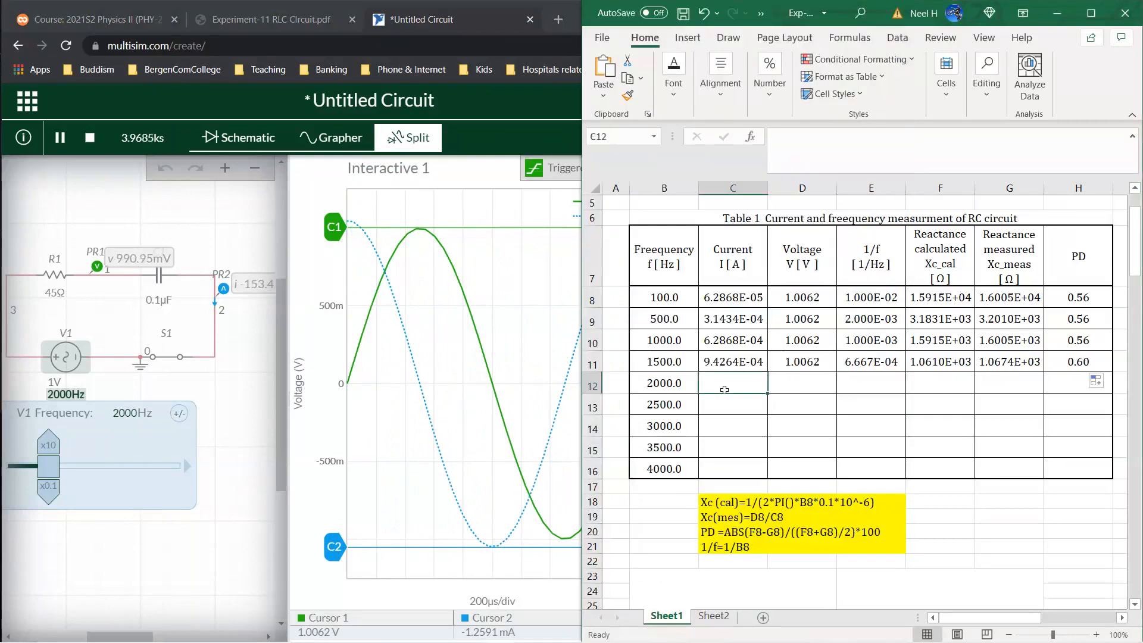
text(=)
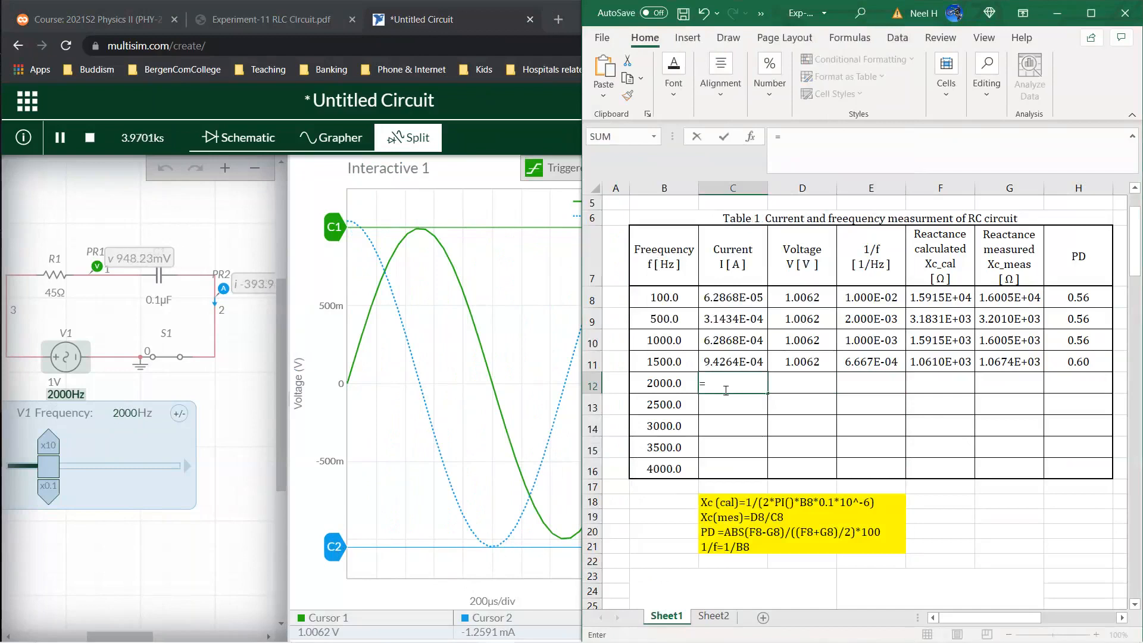
text(0.00)
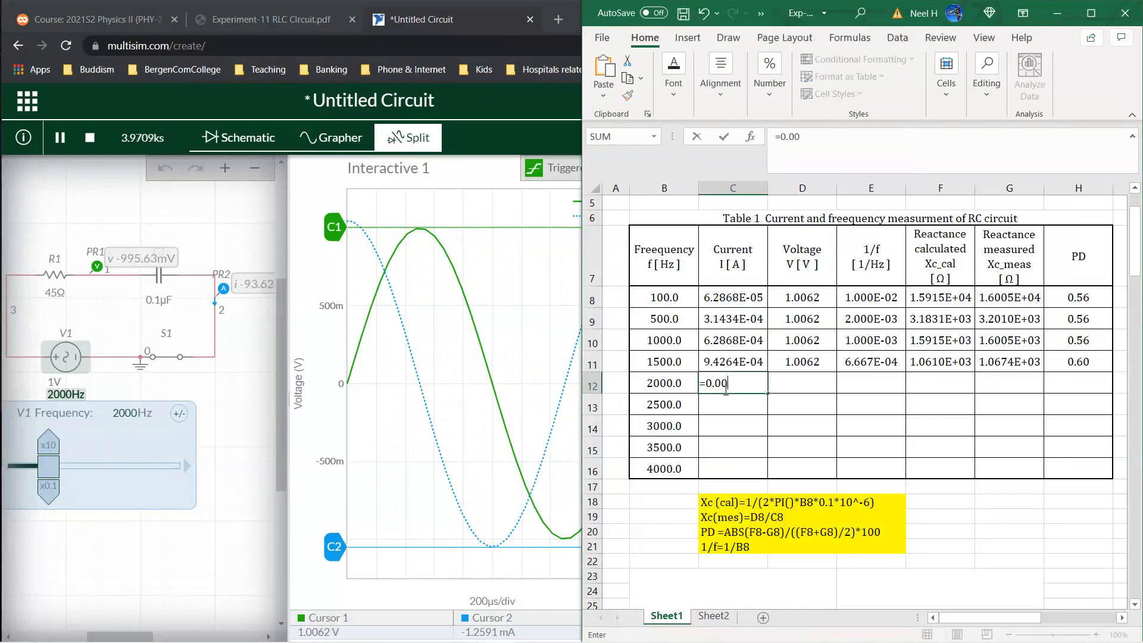
text(12591)
key(Return)
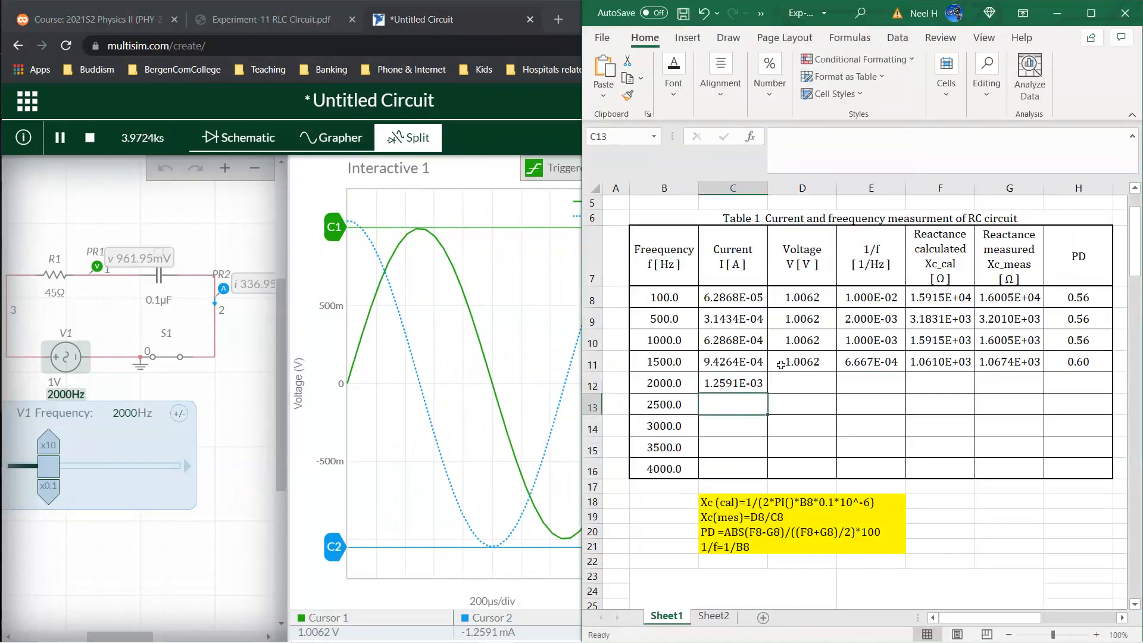
- Copy the voltage 1.0062 and the 1/f, reactance and PD formulas from the 1500 Hz row down to the 2000 Hz row
click(806, 359)
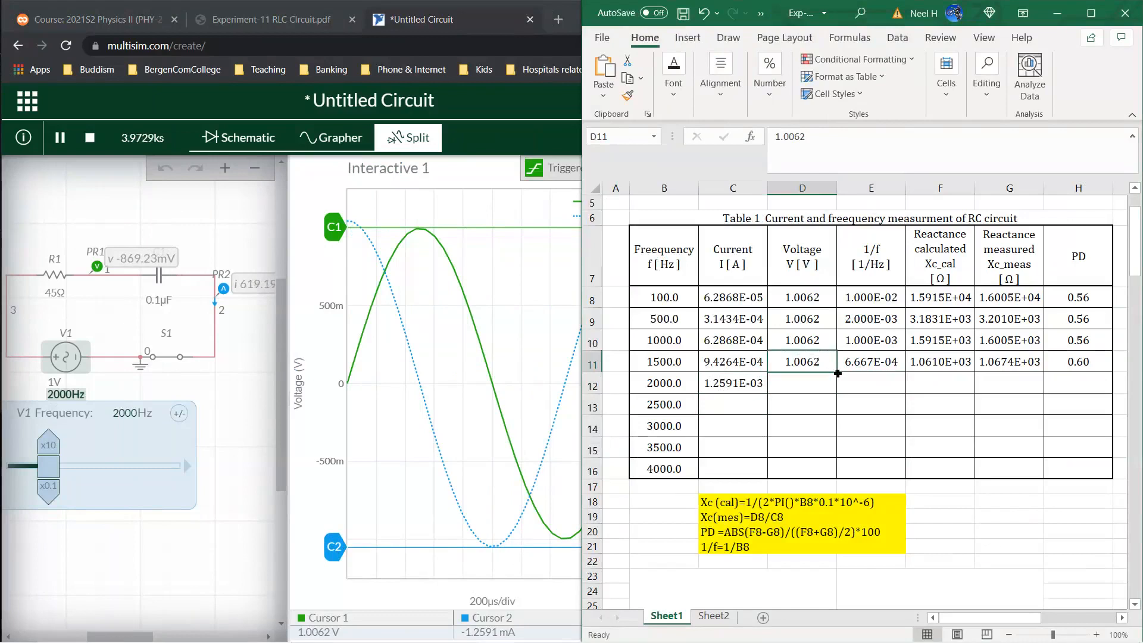
drag(838, 373, 837, 391)
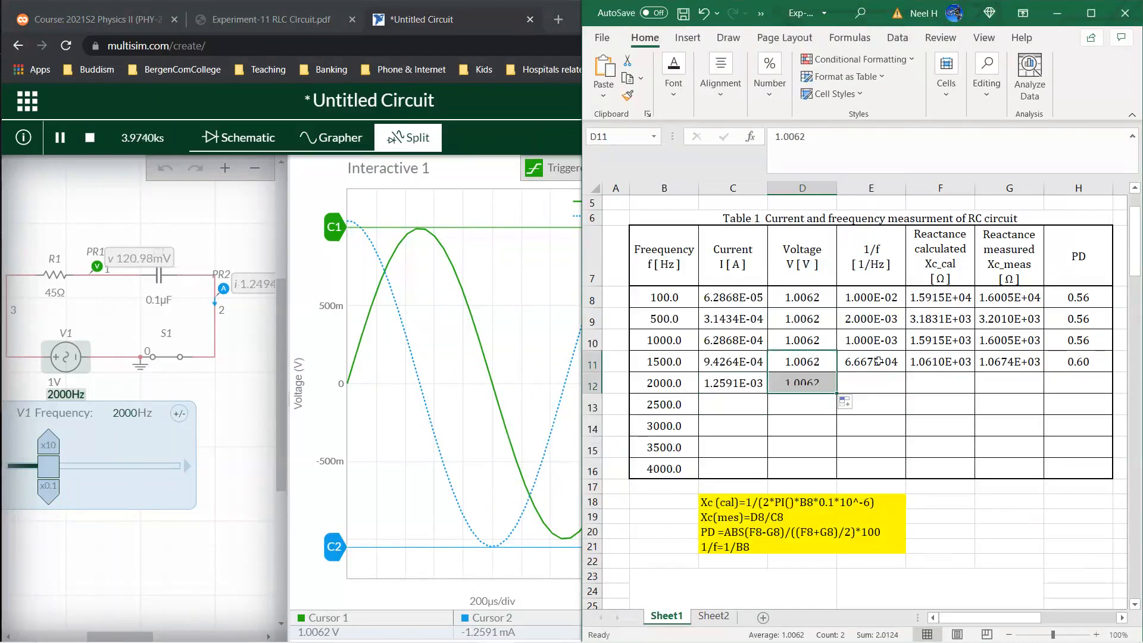
drag(890, 357, 1113, 397)
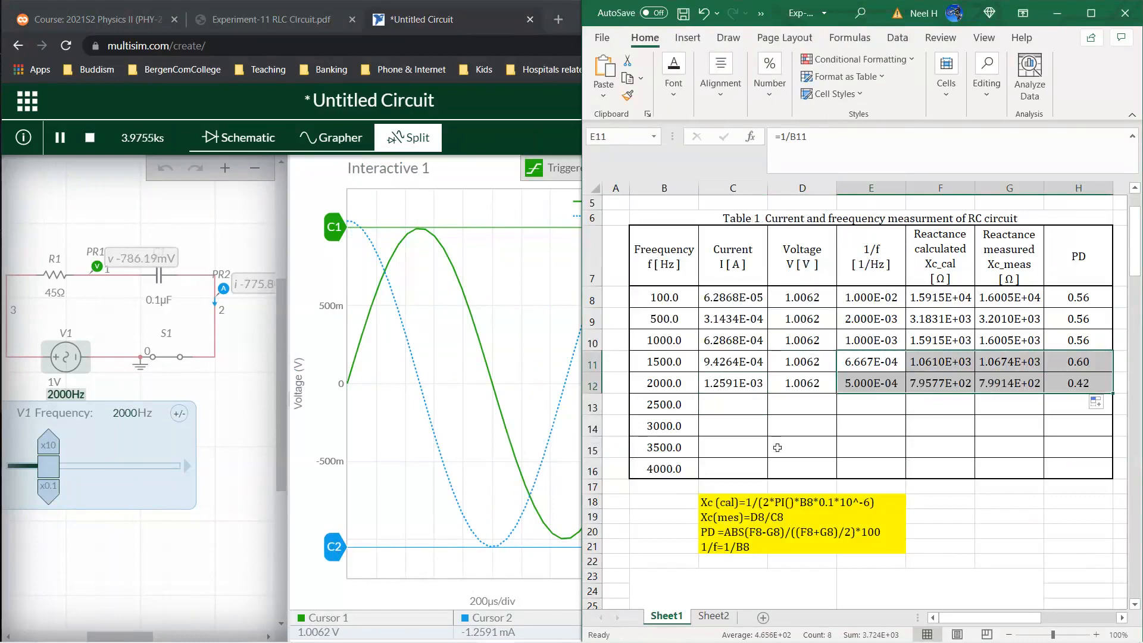
click(738, 406)
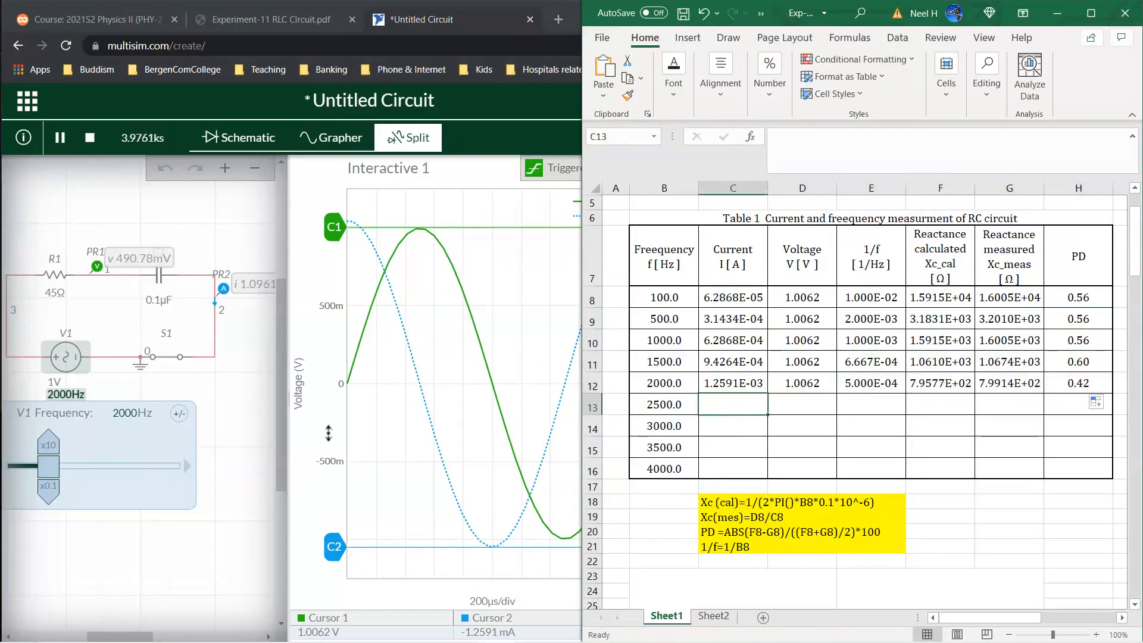
- Switch back to Multisim and set the V1 source frequency to 2500 Hz
click(126, 412)
click(127, 412)
key(BackSpace)
text(5)
key(Return)
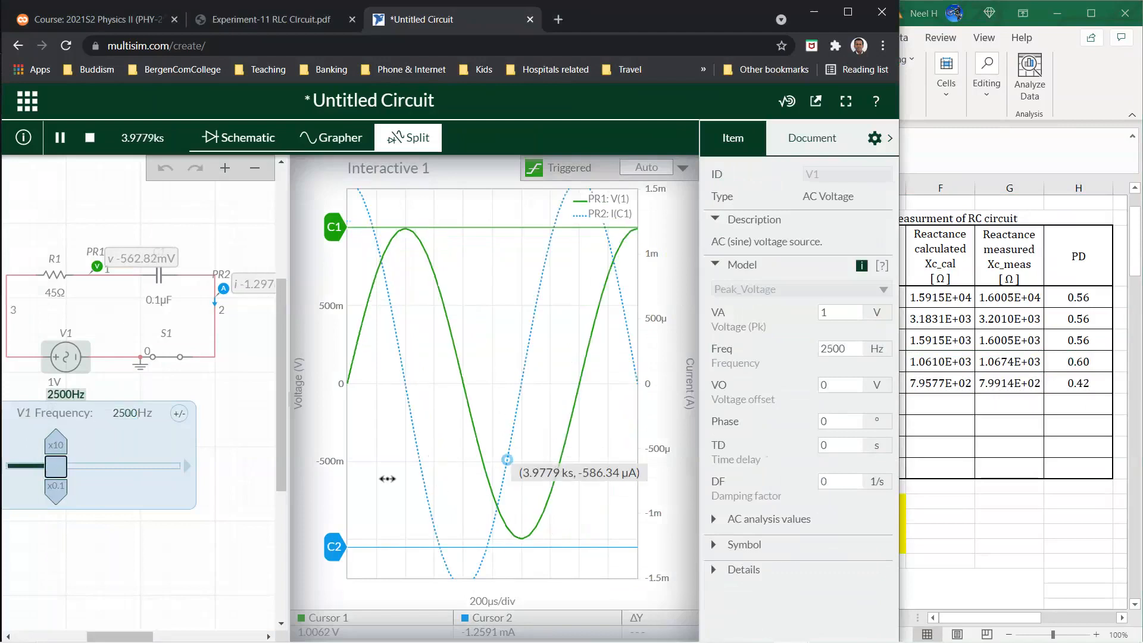
- Autoscale the current axis and align Cursor 2 with the current trace's negative peak, about -1.57 mA
click(661, 366)
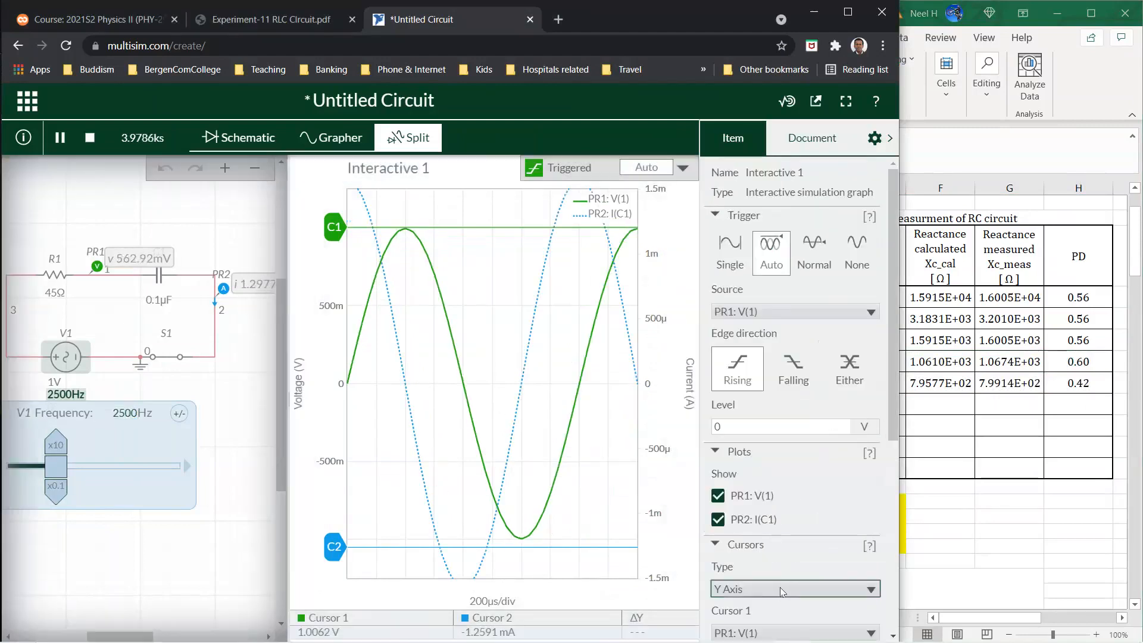
scroll(782, 592, down, 5)
click(798, 412)
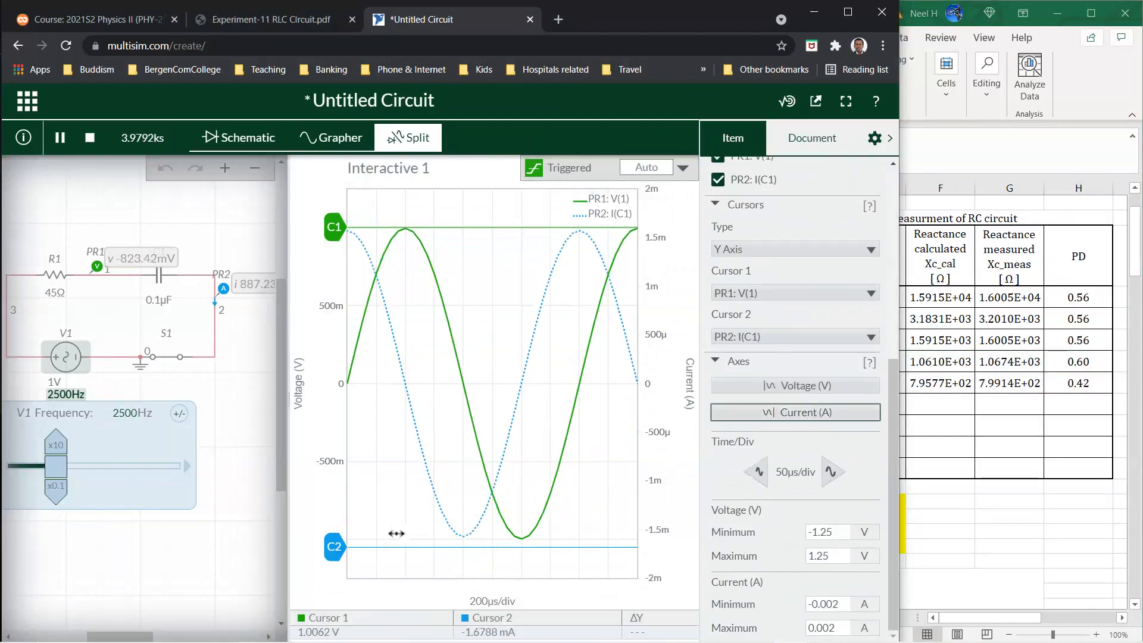
drag(334, 547, 337, 537)
- In the Excel table, enter =.0015717 as the current for the 2500 Hz row in C13
click(1051, 403)
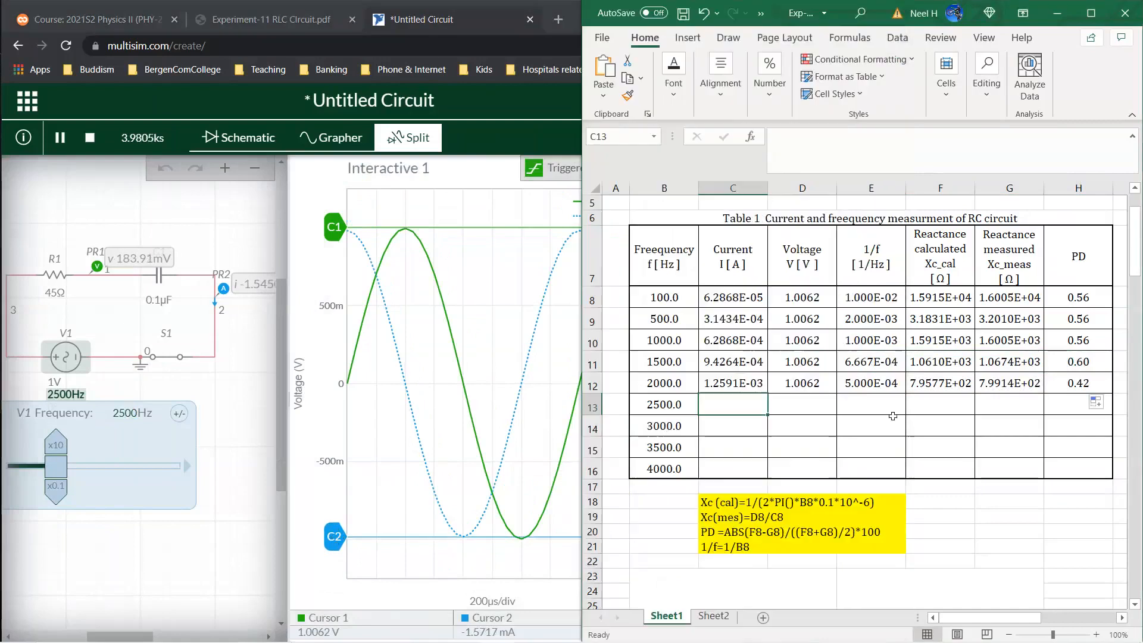
double_click(747, 410)
text(=.0015)
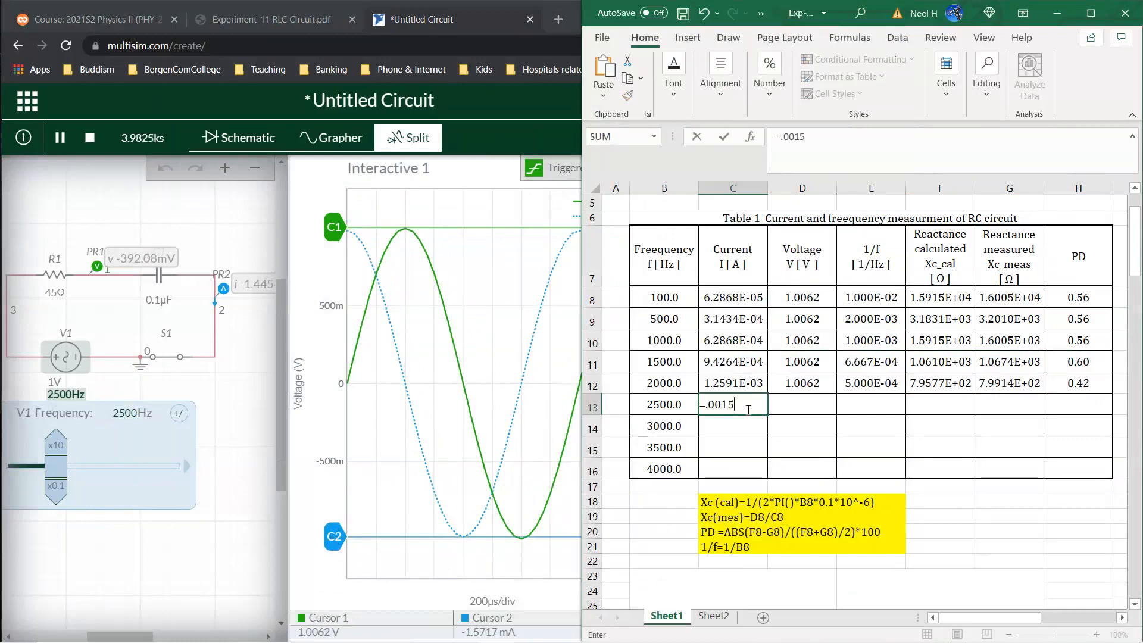
text(717)
key(Return)
- Fill the voltage 1.0062 and the 1/f, reactance and PD formulas from the 2000 Hz row down to the 2500 Hz row
click(794, 382)
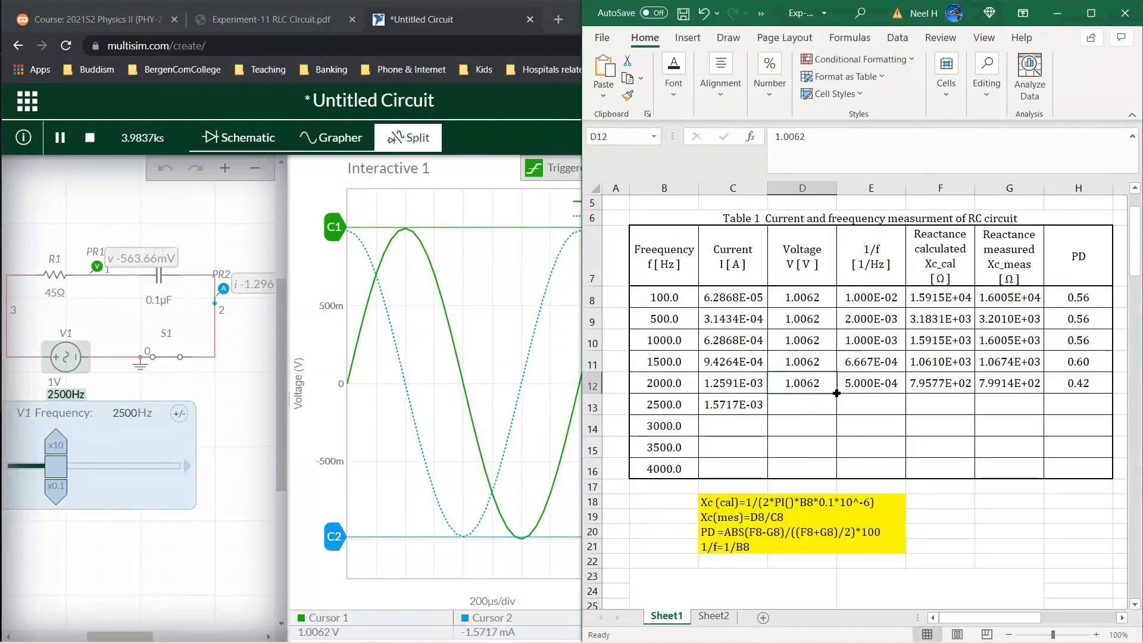
drag(836, 393, 833, 412)
drag(887, 384, 1112, 415)
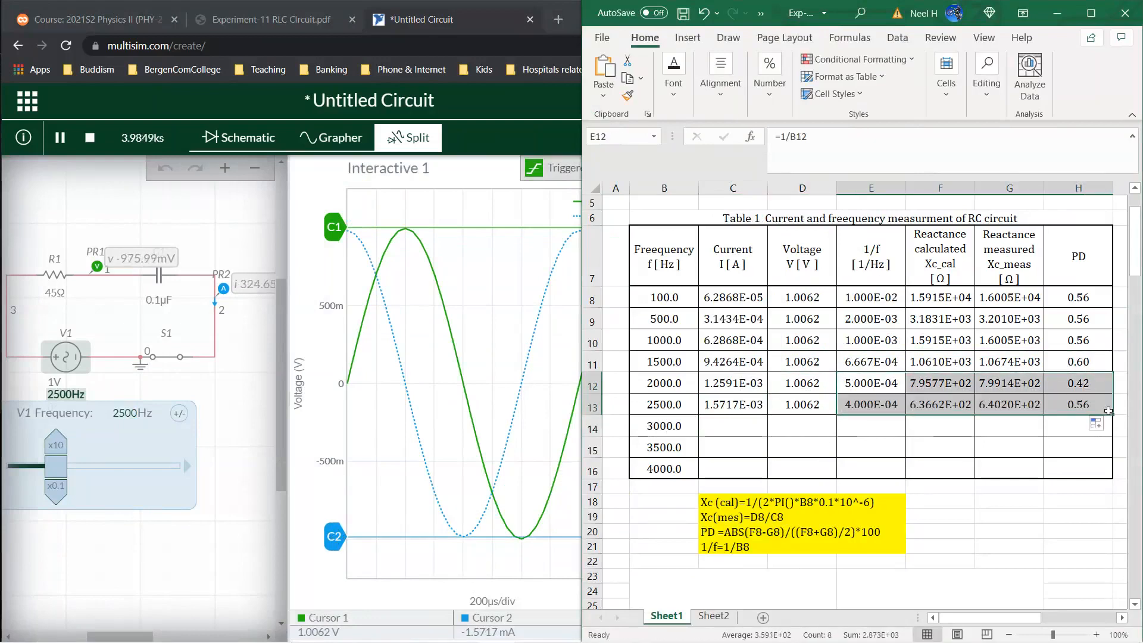
click(729, 427)
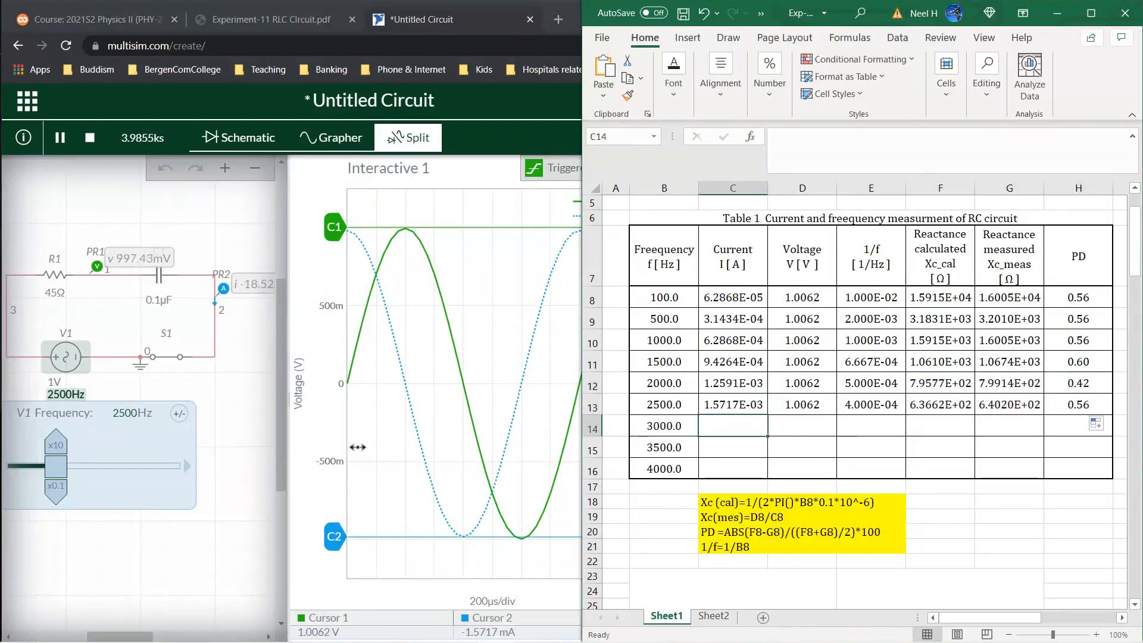
- In Multisim, set the V1 frequency to 3000 Hz and move Cursor 2 to the current trace's negative peak, about -1.88 mA
click(124, 417)
key(BackSpace)
key(BackSpace)
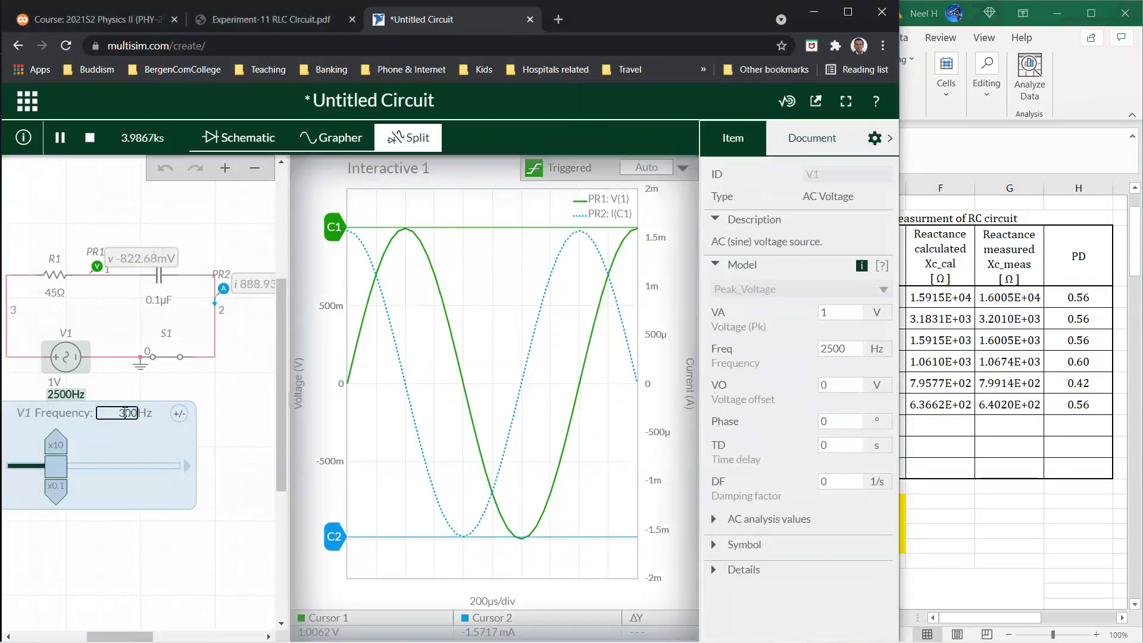
key(Return)
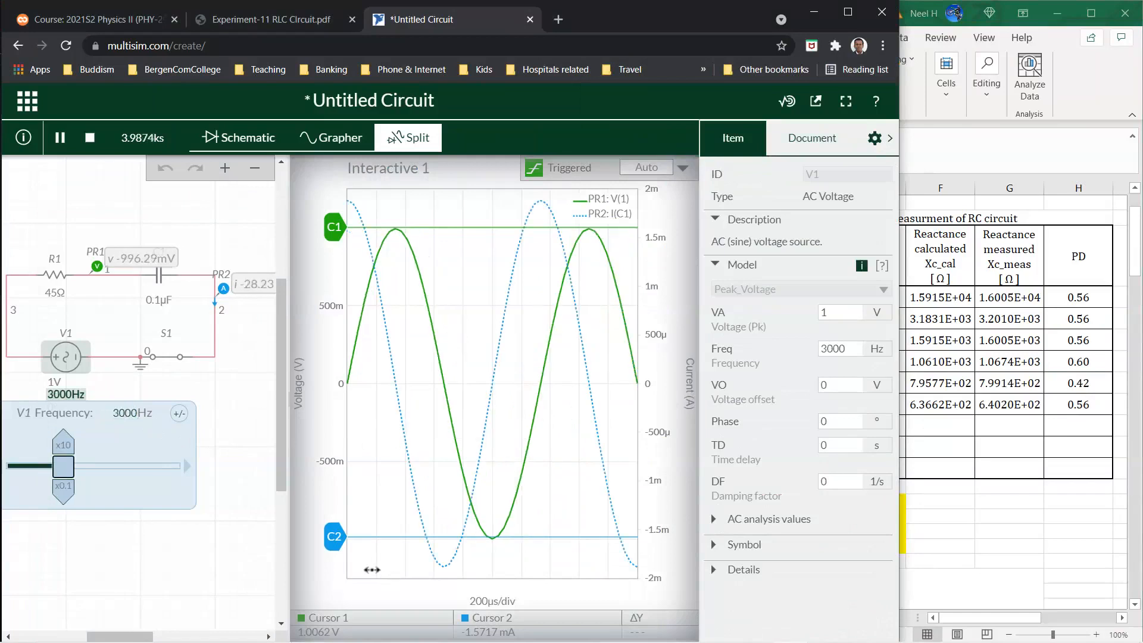
drag(335, 536, 335, 565)
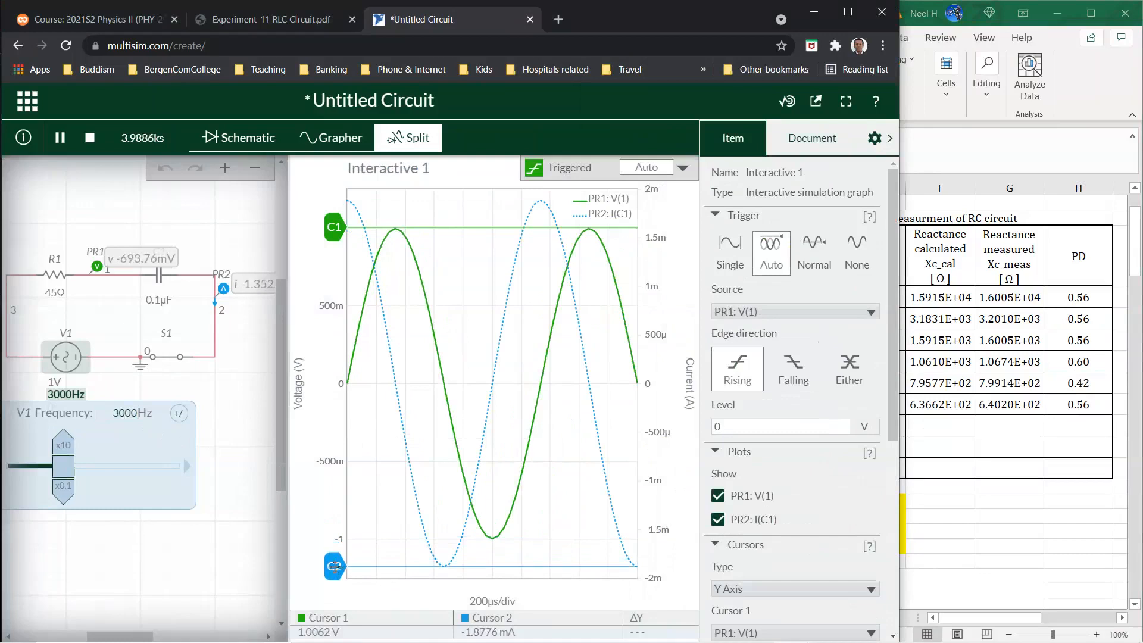
- In the Excel table, enter .0018776 as the current for the 3000 Hz row in C14
click(1060, 545)
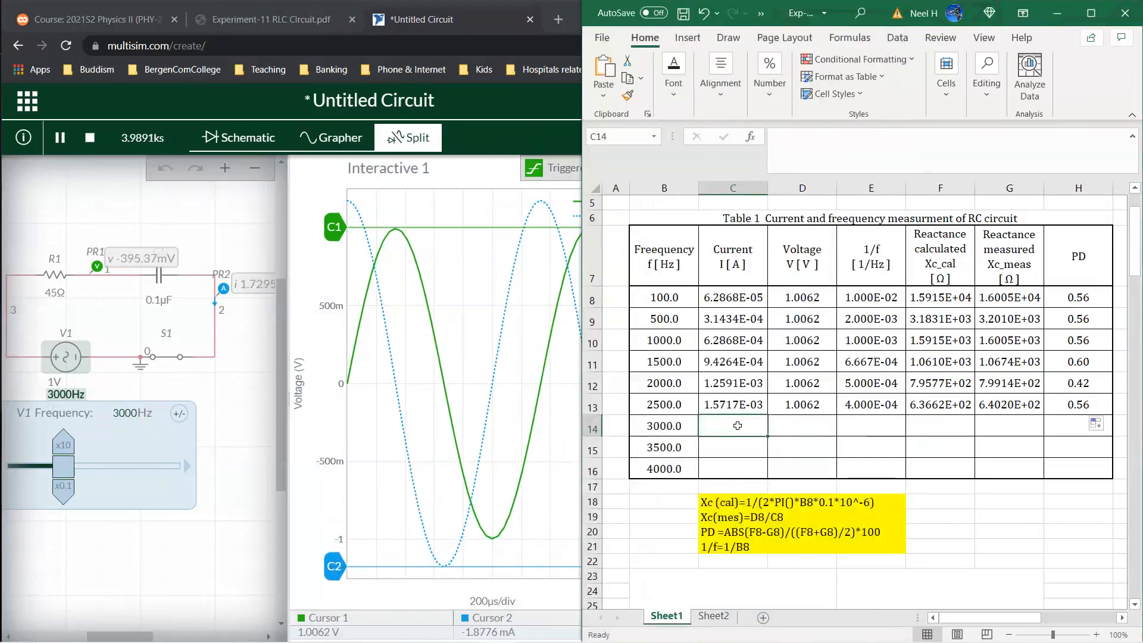
click(738, 425)
text(.00)
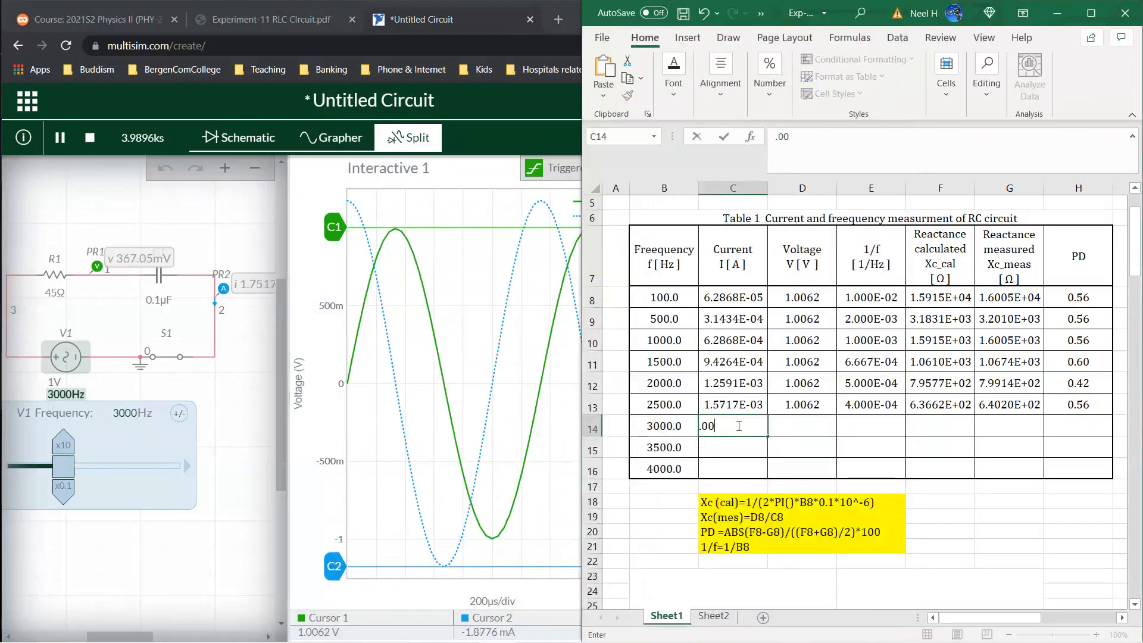
text(18776)
key(Return)
- Fill the voltage, 1/f, reactance and PD cells down to the 3000 Hz row, correcting its voltage to 1.0062
click(815, 399)
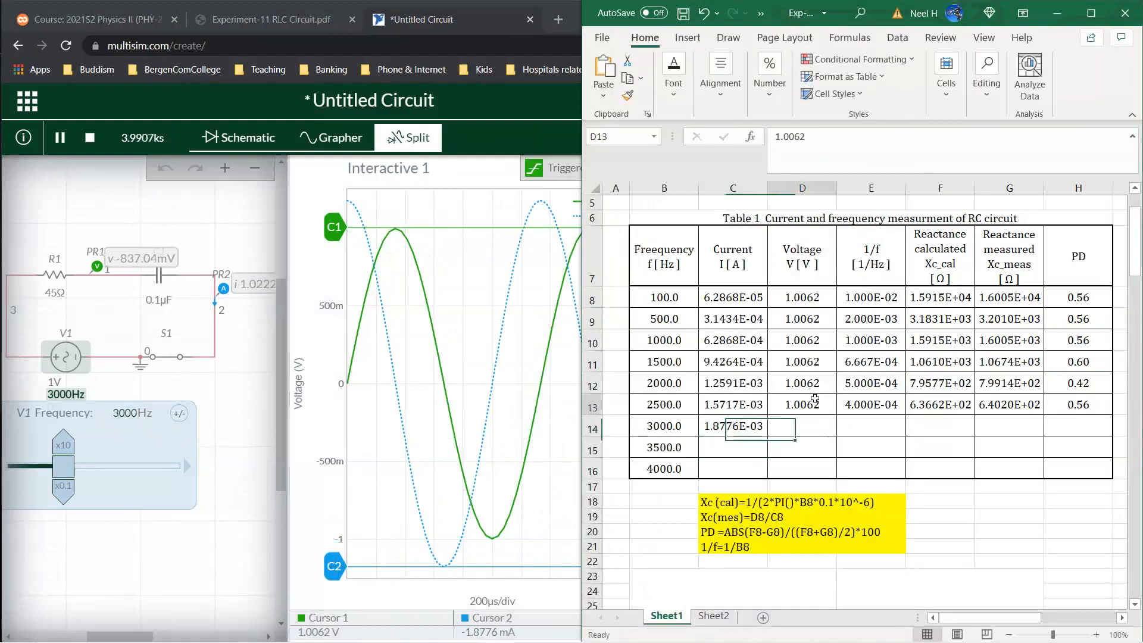
drag(816, 402, 1106, 435)
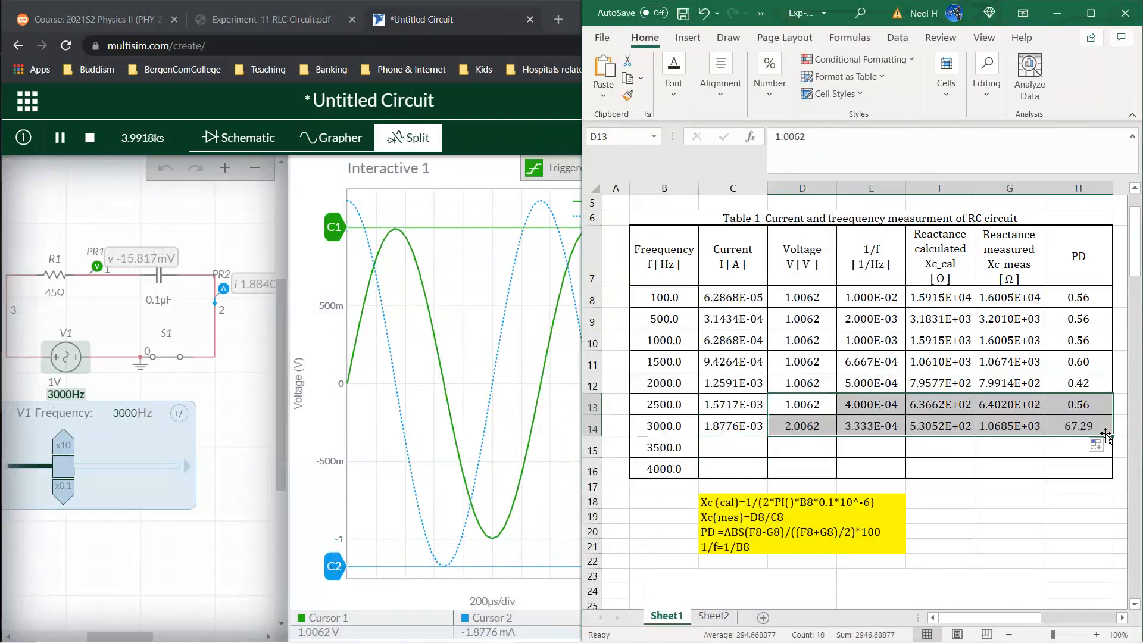
click(840, 407)
click(828, 408)
drag(835, 415, 829, 432)
click(822, 447)
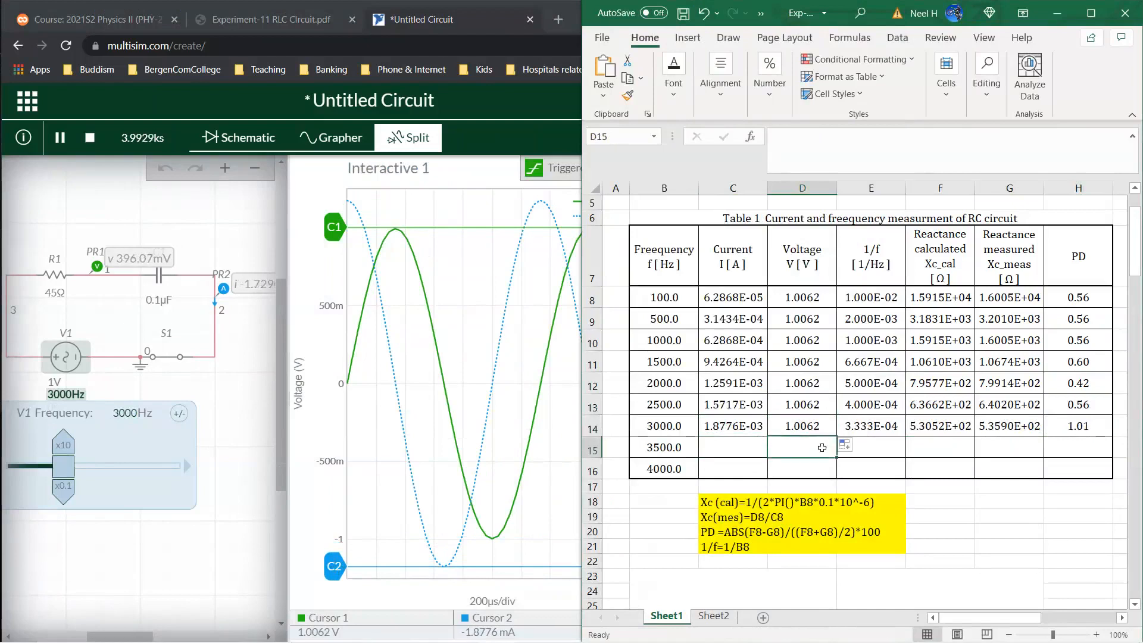
click(991, 456)
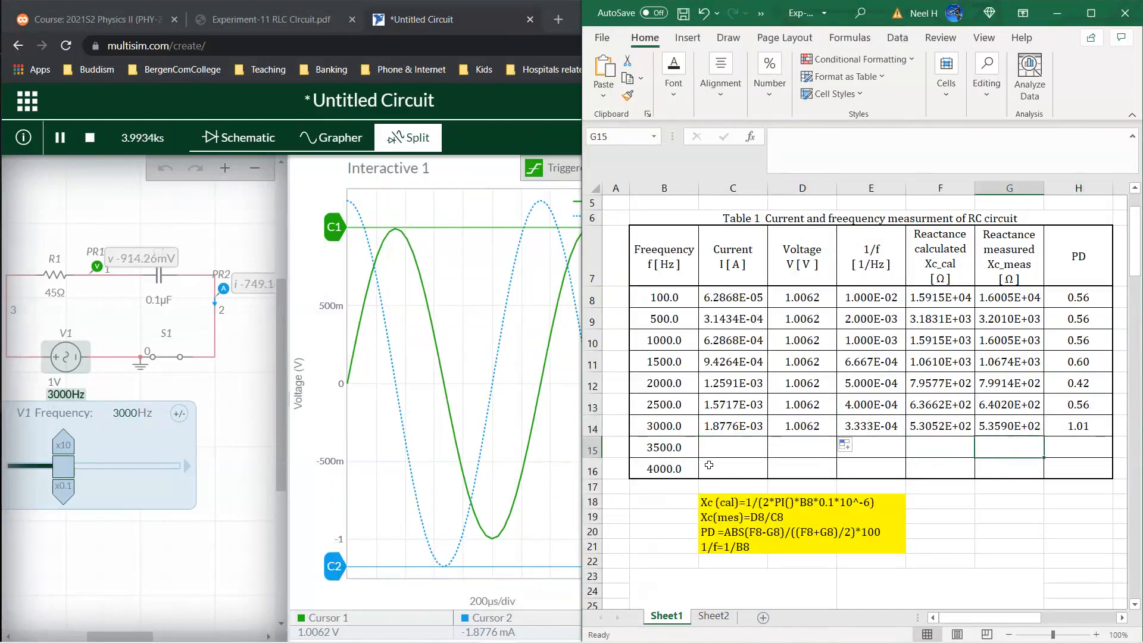
click(1088, 429)
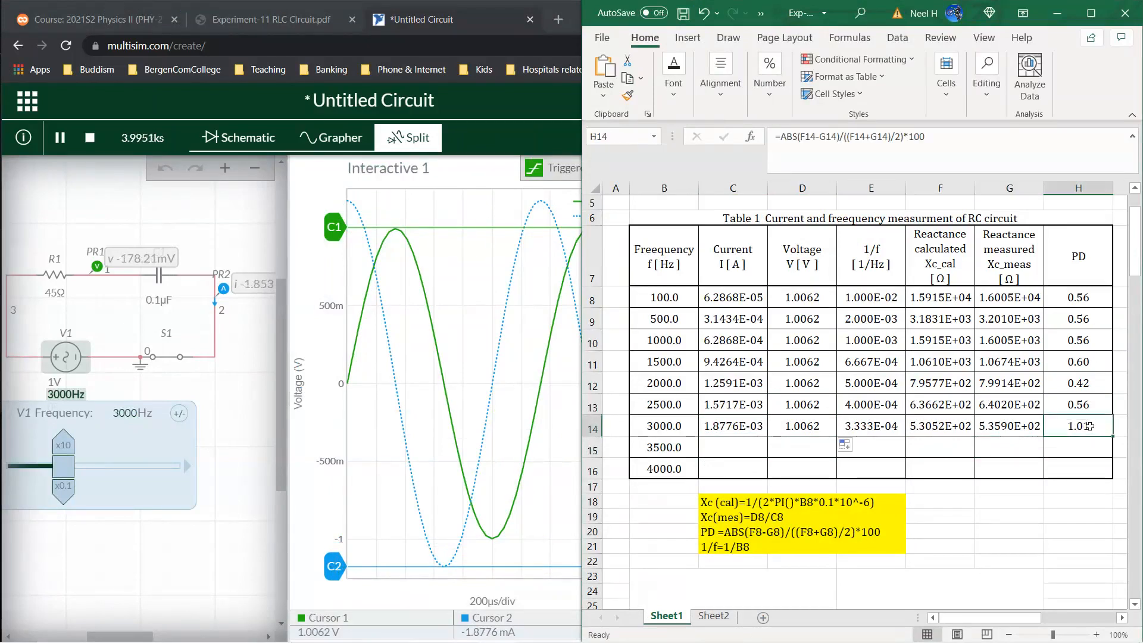
click(738, 451)
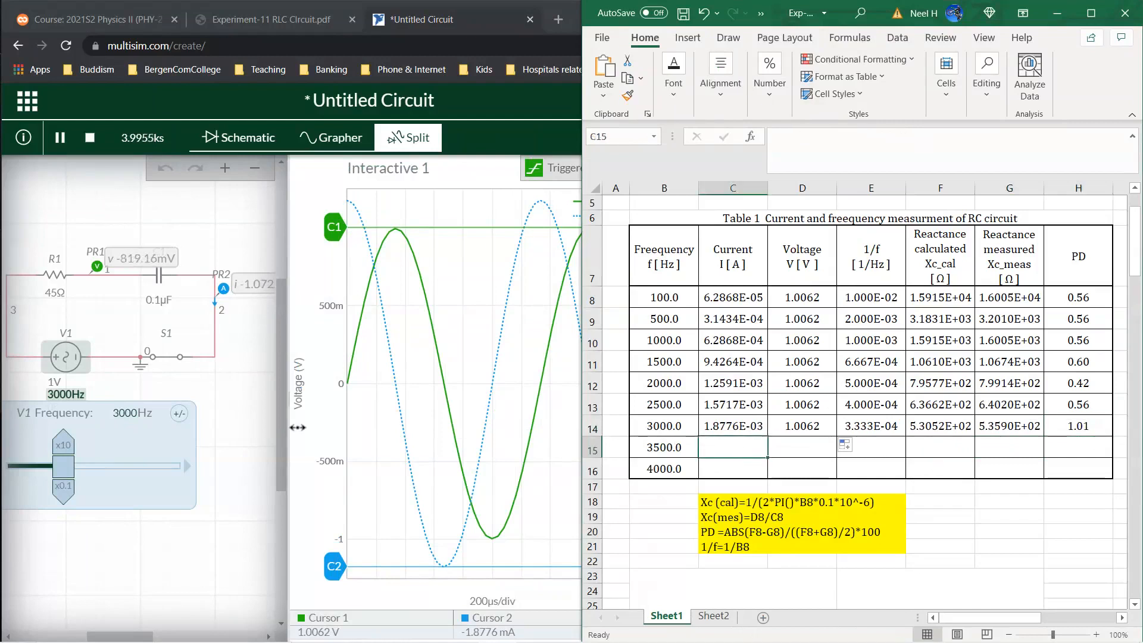
- In Multisim, set the V1 source frequency to 3500 Hz
click(125, 413)
text(300)
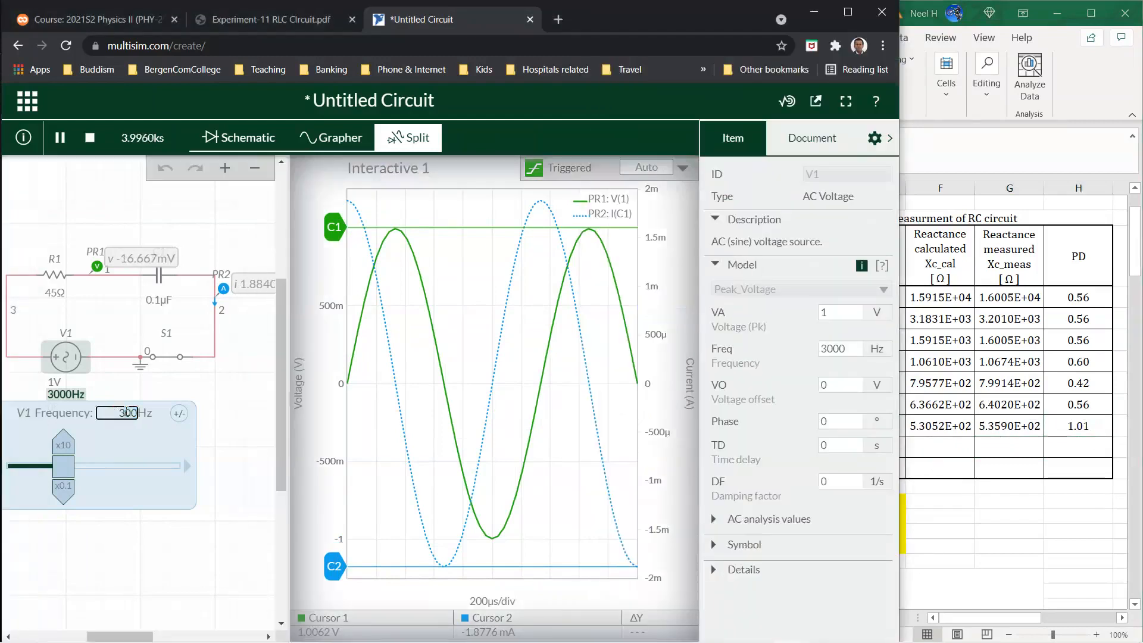
text(0)
key(Return)
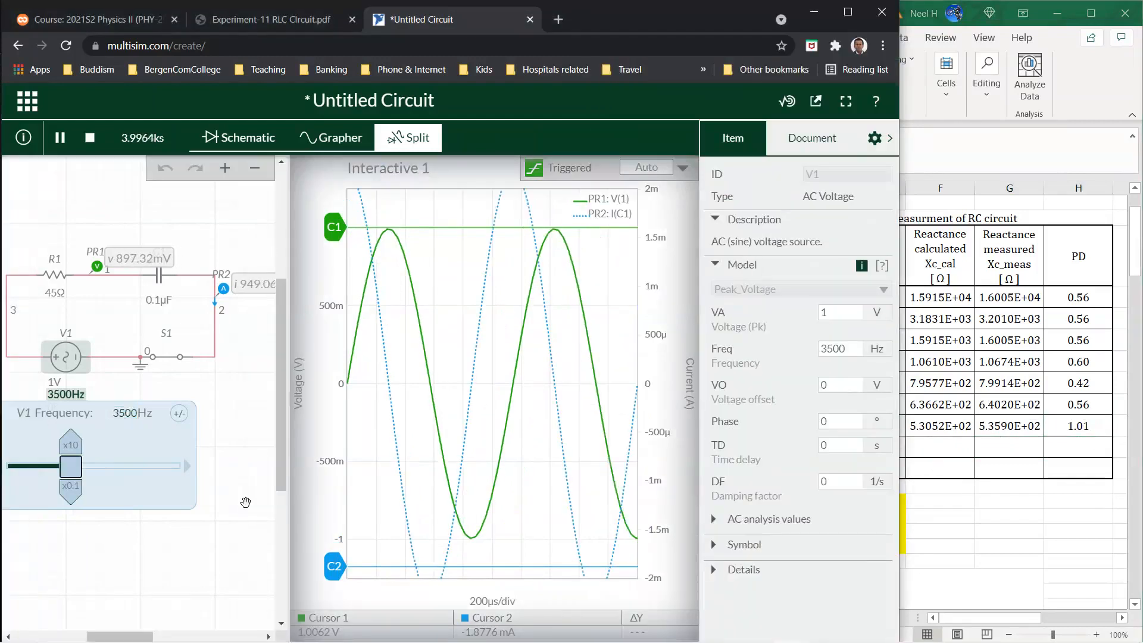
- Rescale the graph's current axis to ±0.0025 A and move Cursor 2 to the current trace's negative peak, about -2.1941 mA
click(666, 375)
scroll(813, 514, down, 5)
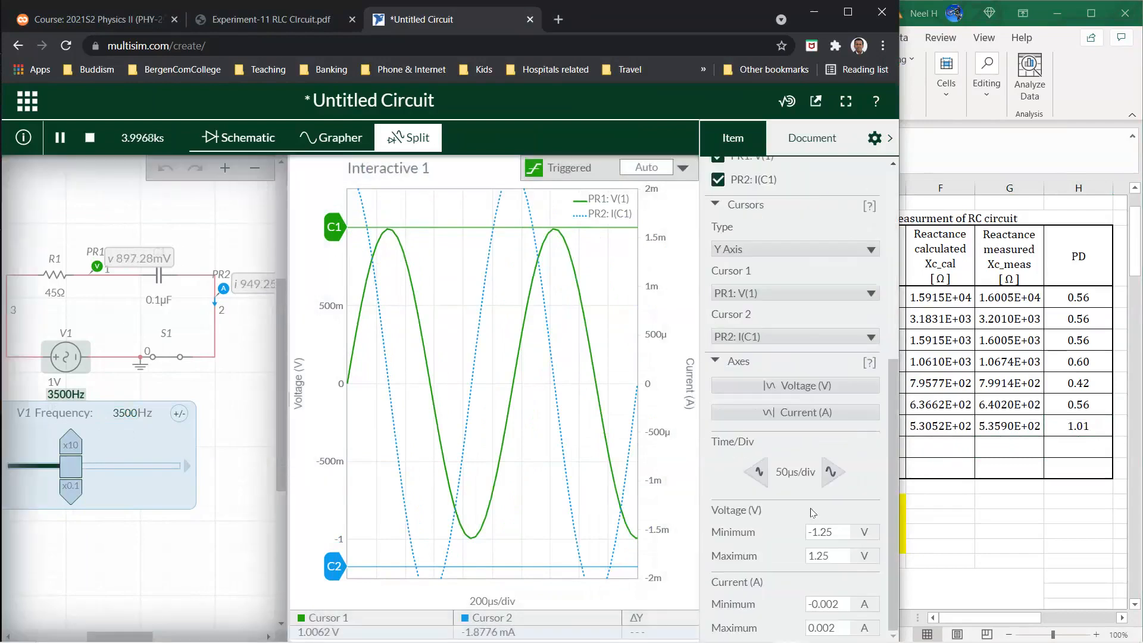
click(799, 413)
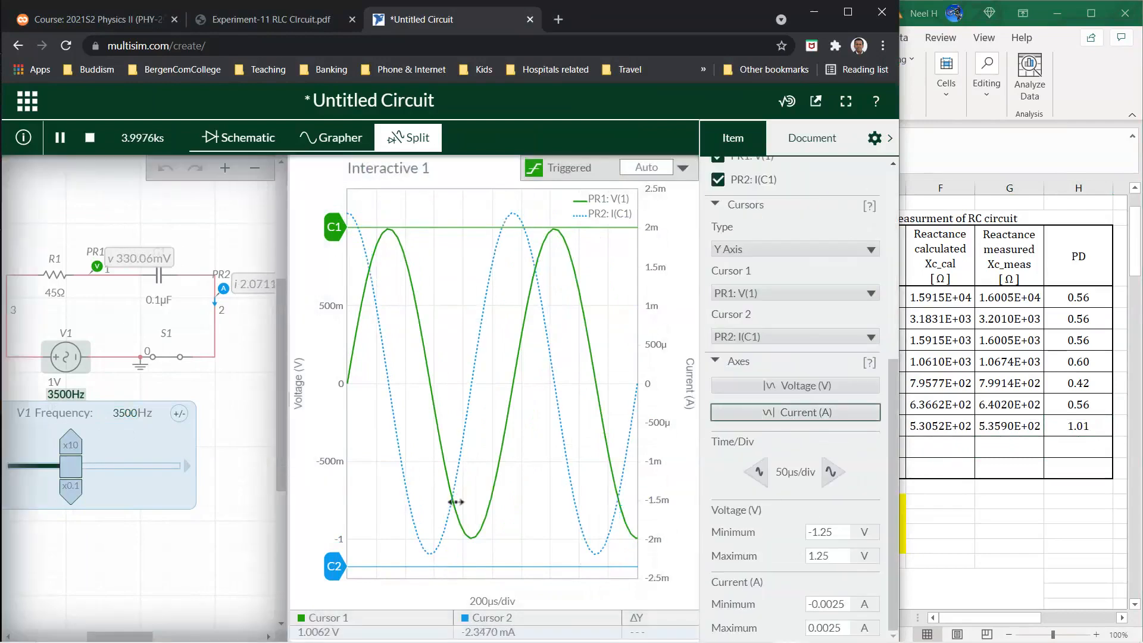
mouse_move(334, 564)
mouse_down()
mouse_move(335, 543)
mouse_move(334, 554)
mouse_up()
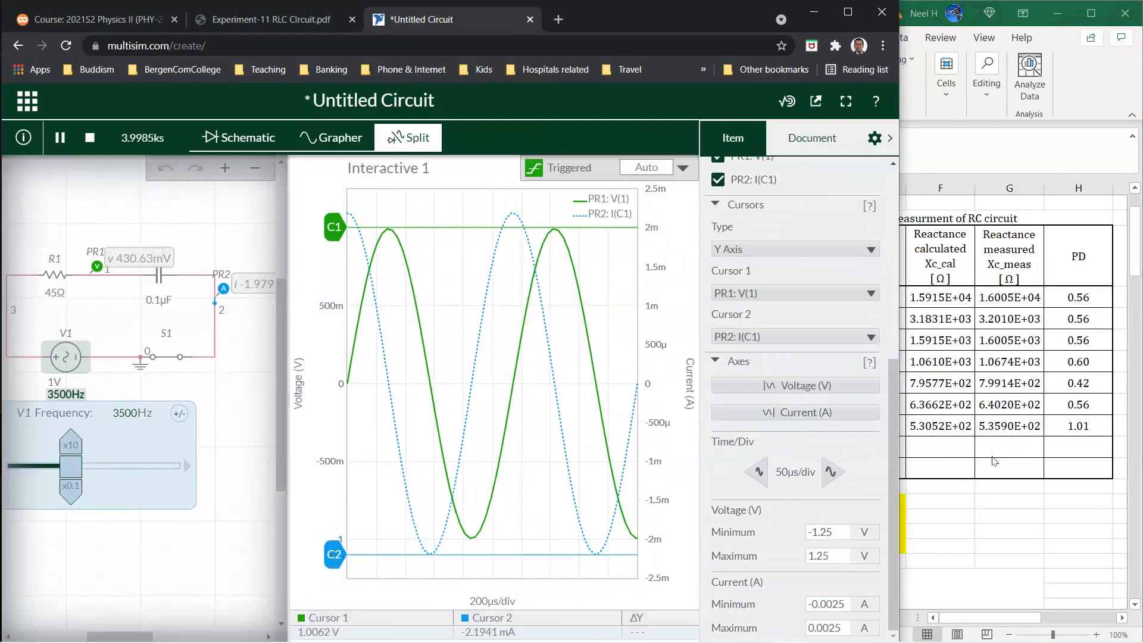
- In the Excel table, enter .0021941 as the current for the 3500 Hz row in C15
key(alt+Tab)
text(.)
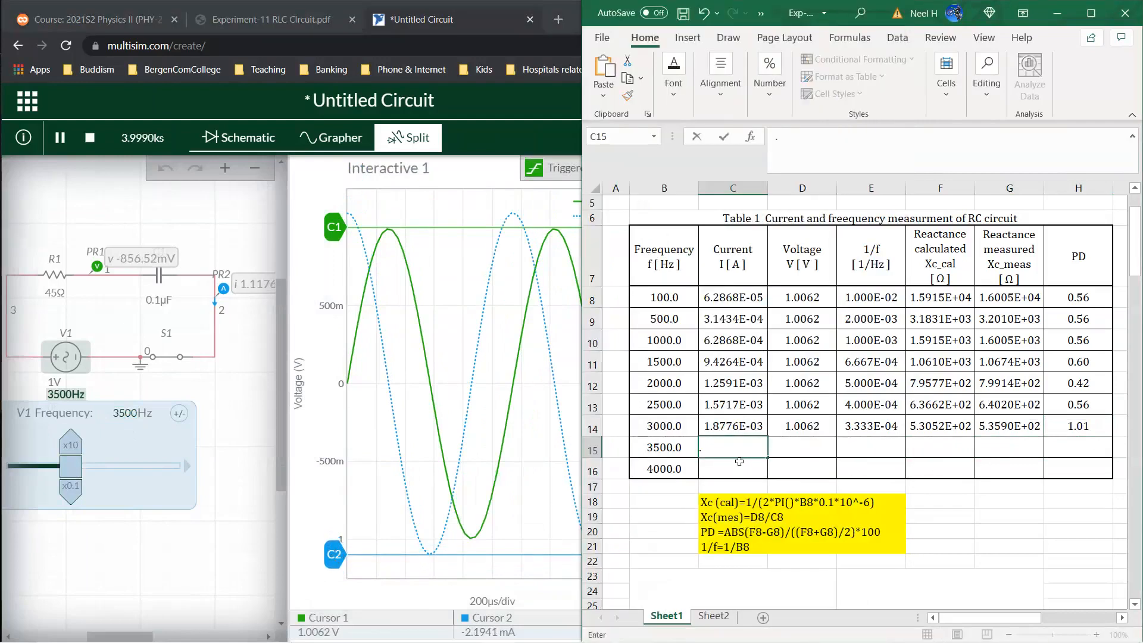
text(00219)
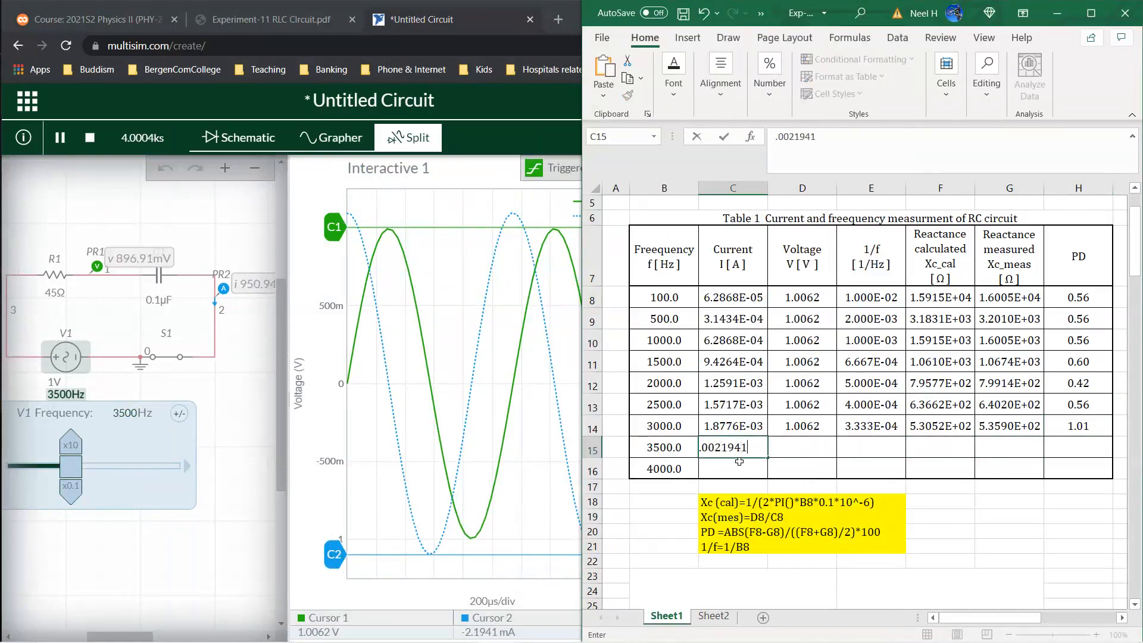
text(41)
key(Return)
- Fill the voltage, 1/f, reactance and PD cells from the 3000 Hz row down to the 3500 Hz row
click(804, 422)
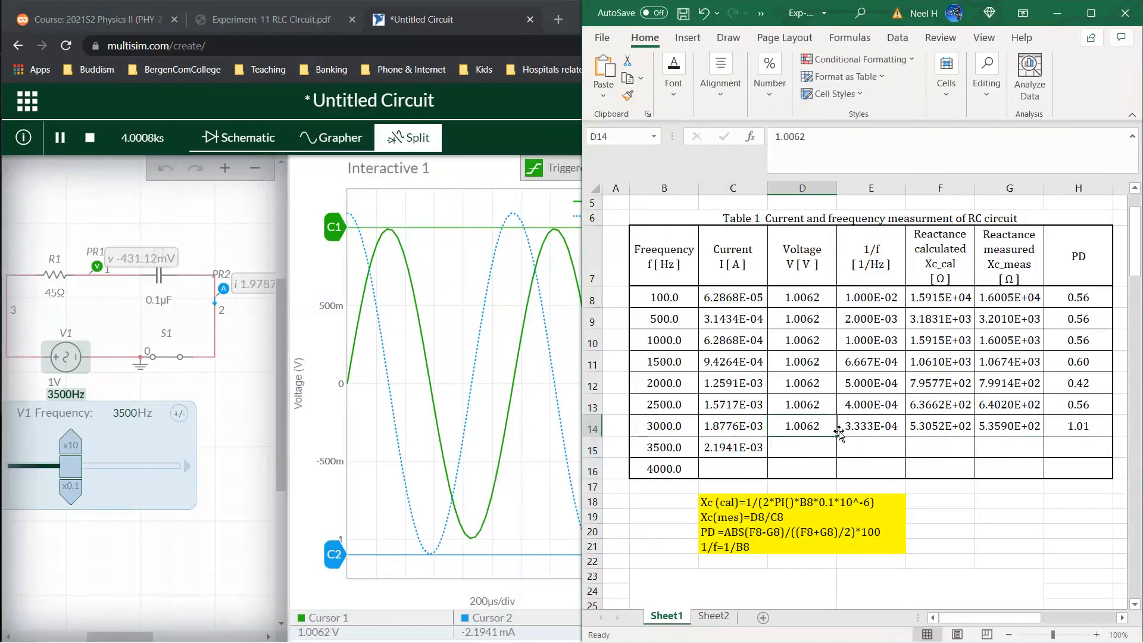
drag(840, 434, 1109, 457)
click(724, 468)
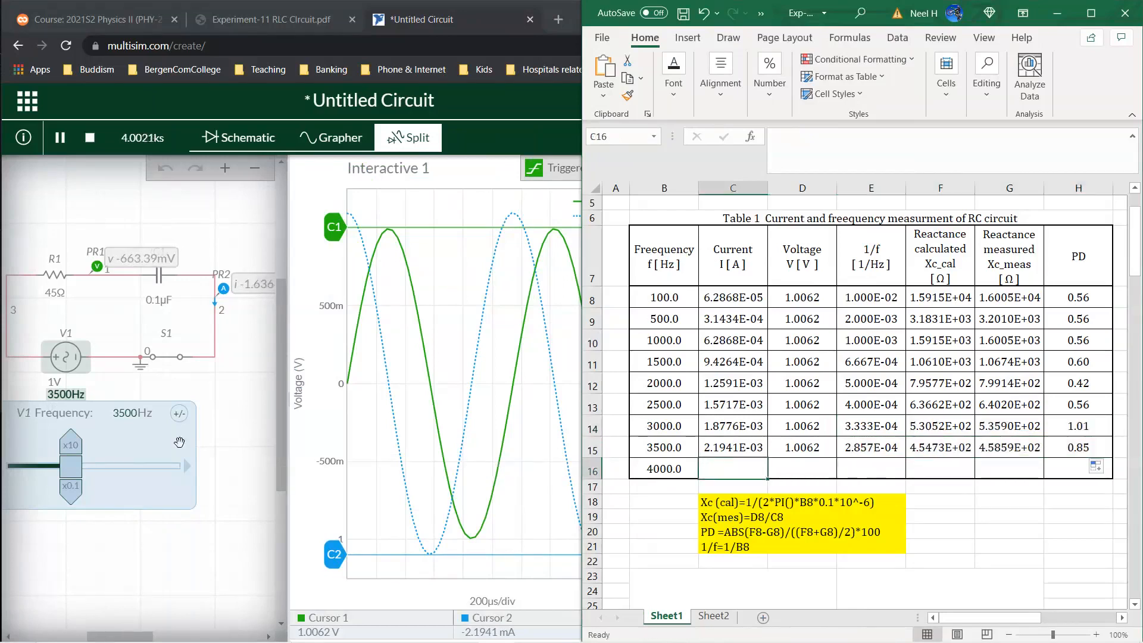
- In Multisim, set the V1 source frequency to 4000 Hz
click(125, 414)
click(125, 413)
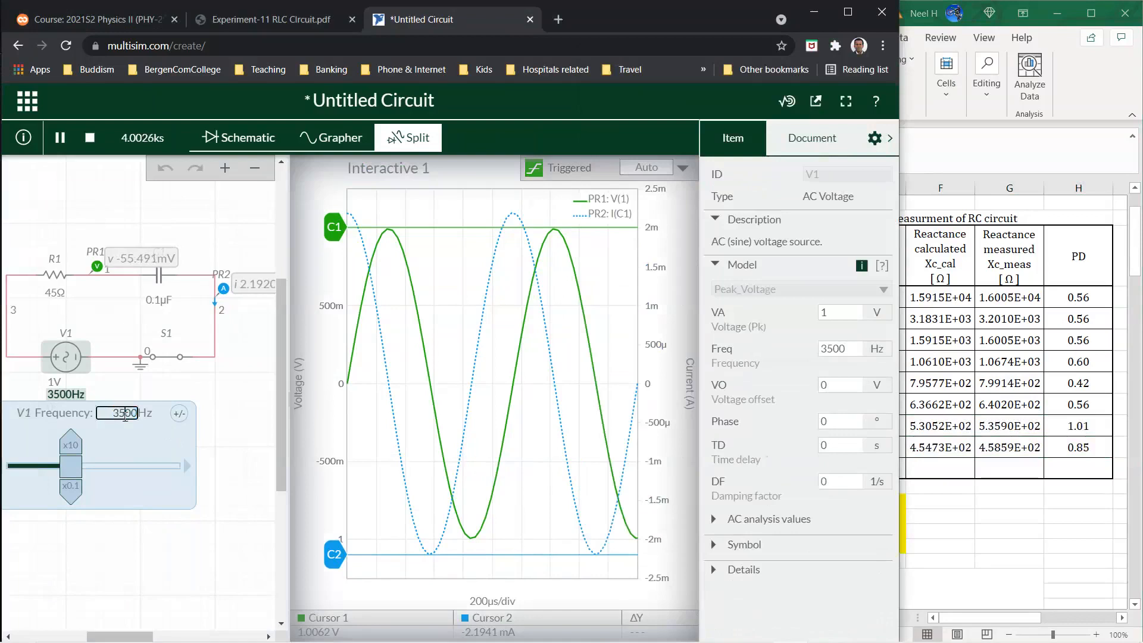
key(BackSpace)
text(40)
key(Return)
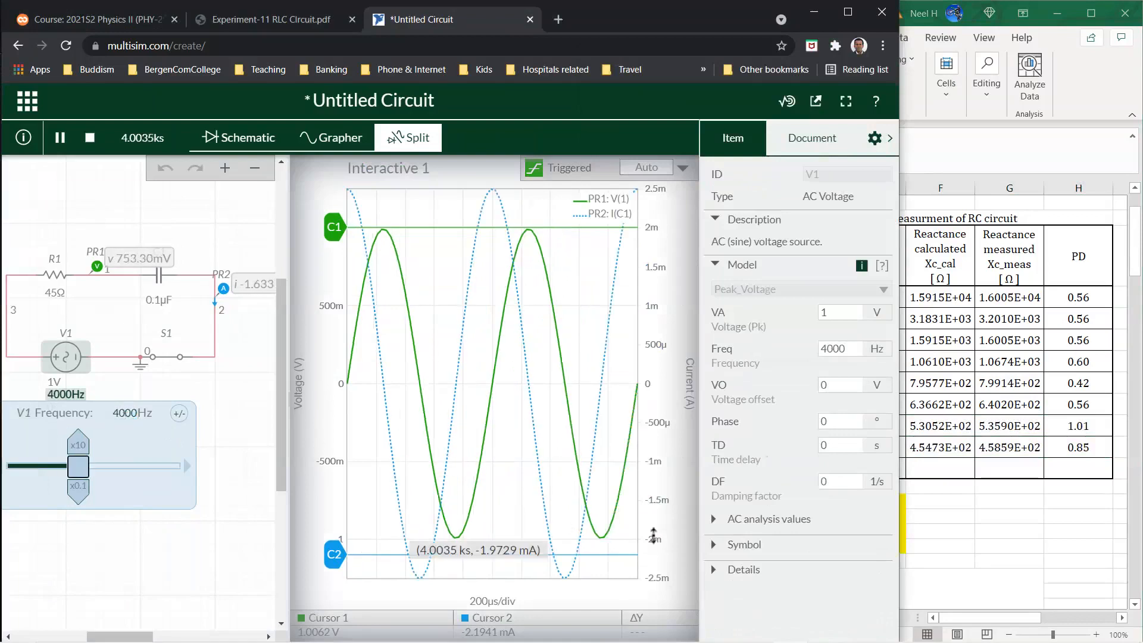
- Rescale the graph's current axis to ±3 mA and move Cursor 2 to the current trace's negative peak, about -2.4952 mA
click(687, 490)
scroll(794, 530, down, 3)
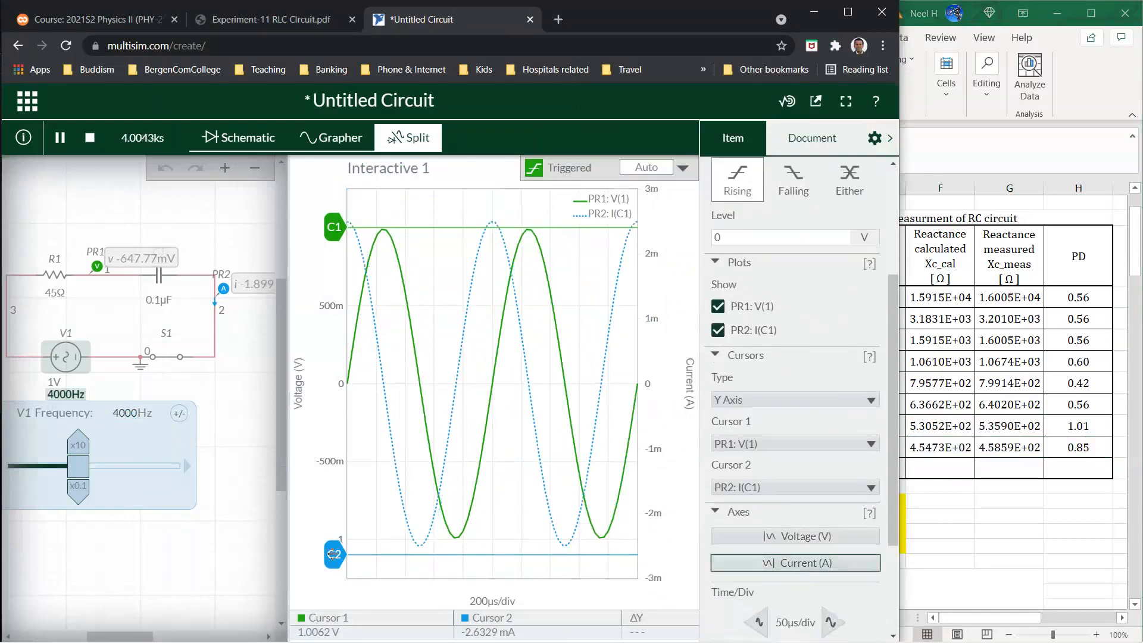
drag(332, 555, 335, 546)
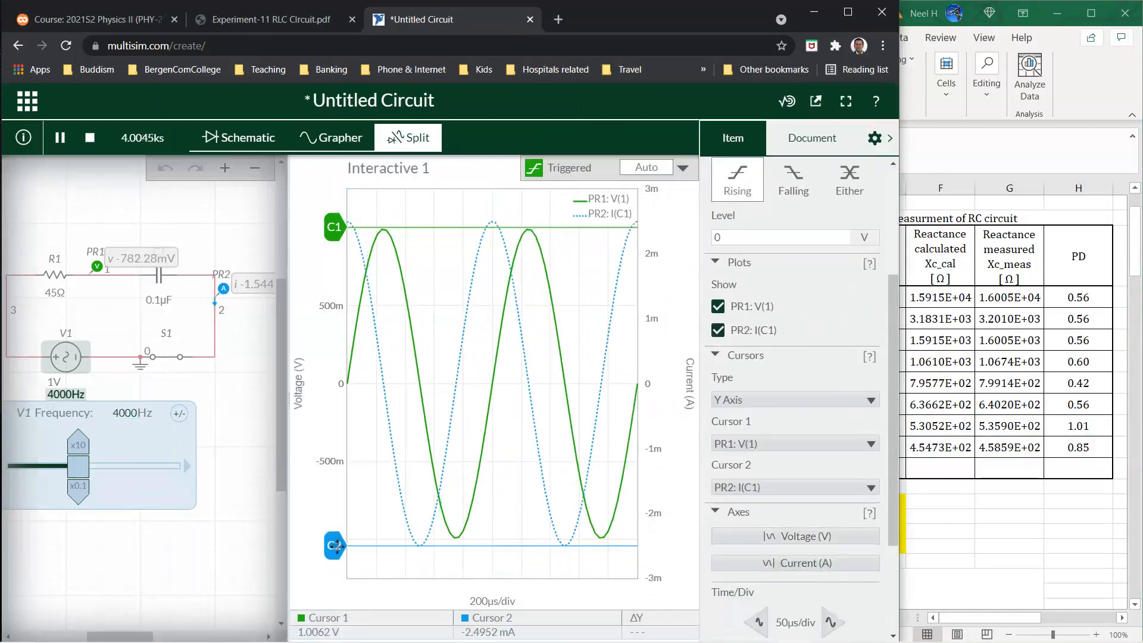
- In the Excel table, enter .0024952 as the current for the 4000 Hz row in C16
click(961, 541)
click(733, 472)
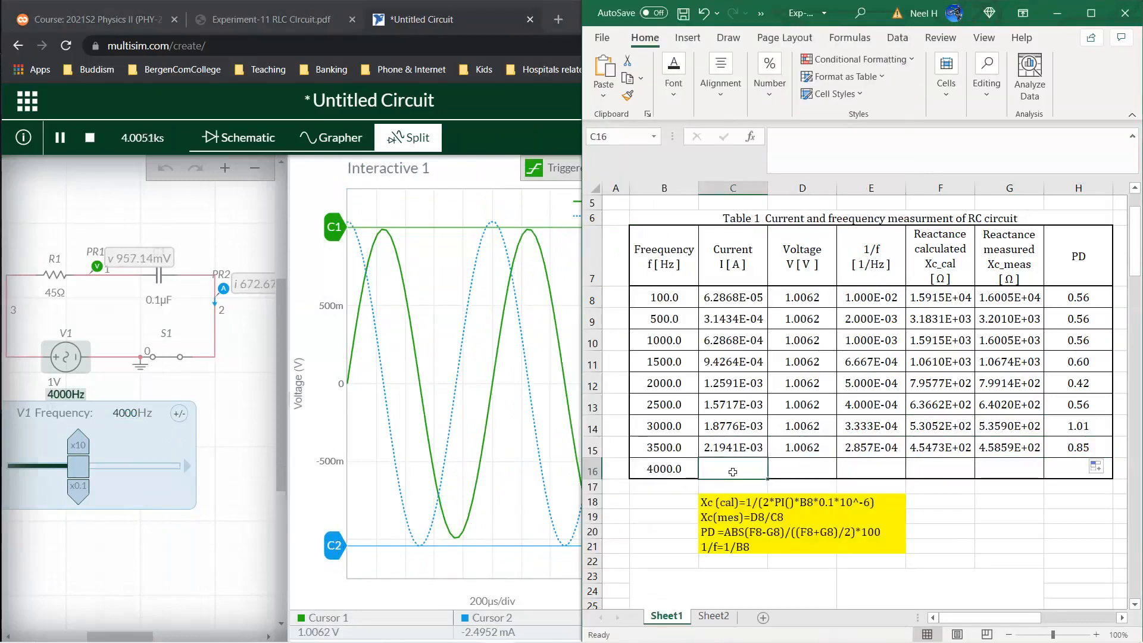
text(.0024952)
key(Return)
- Fill the voltage, 1/f, reactance and PD cells from the 3500 Hz row down to the 4000 Hz row
click(819, 448)
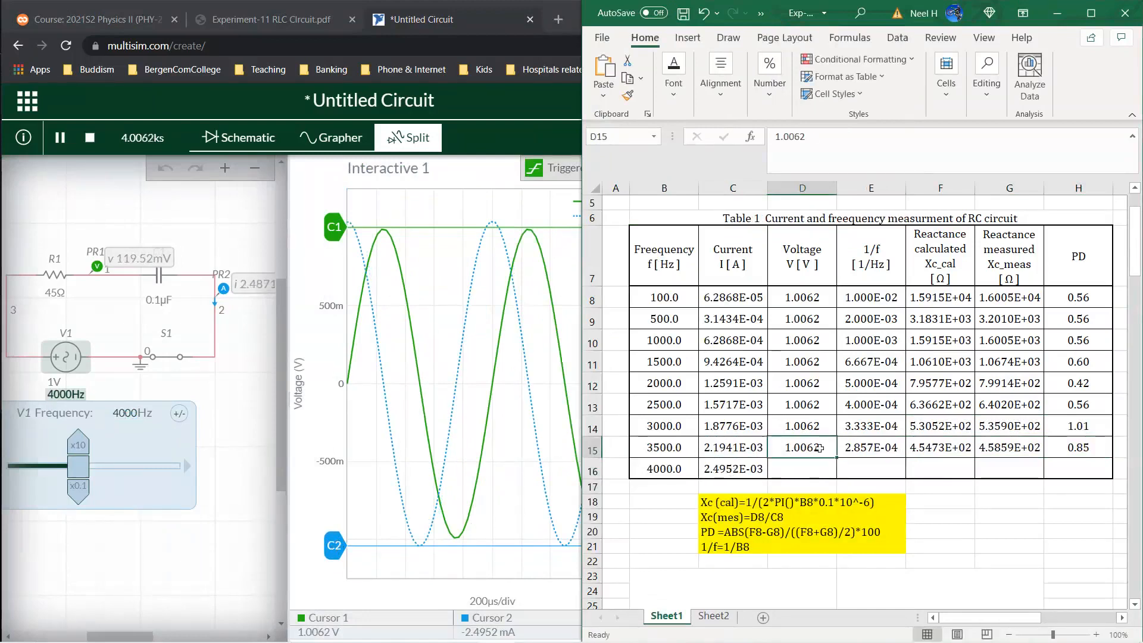
drag(838, 457, 1107, 482)
click(1026, 534)
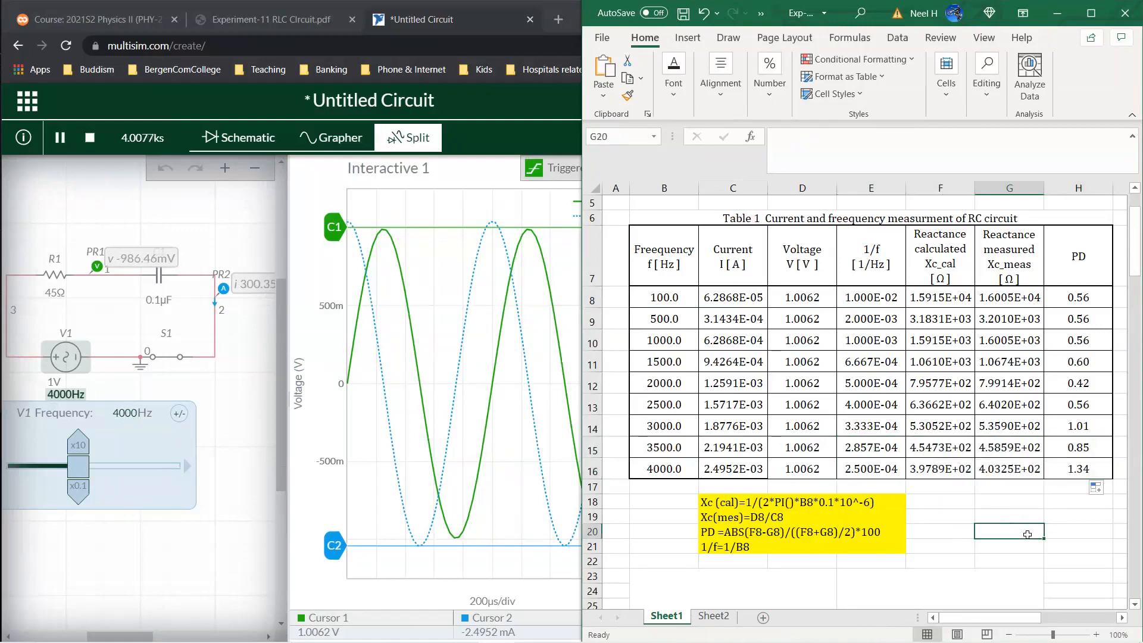
scroll(1028, 535, up, 2)
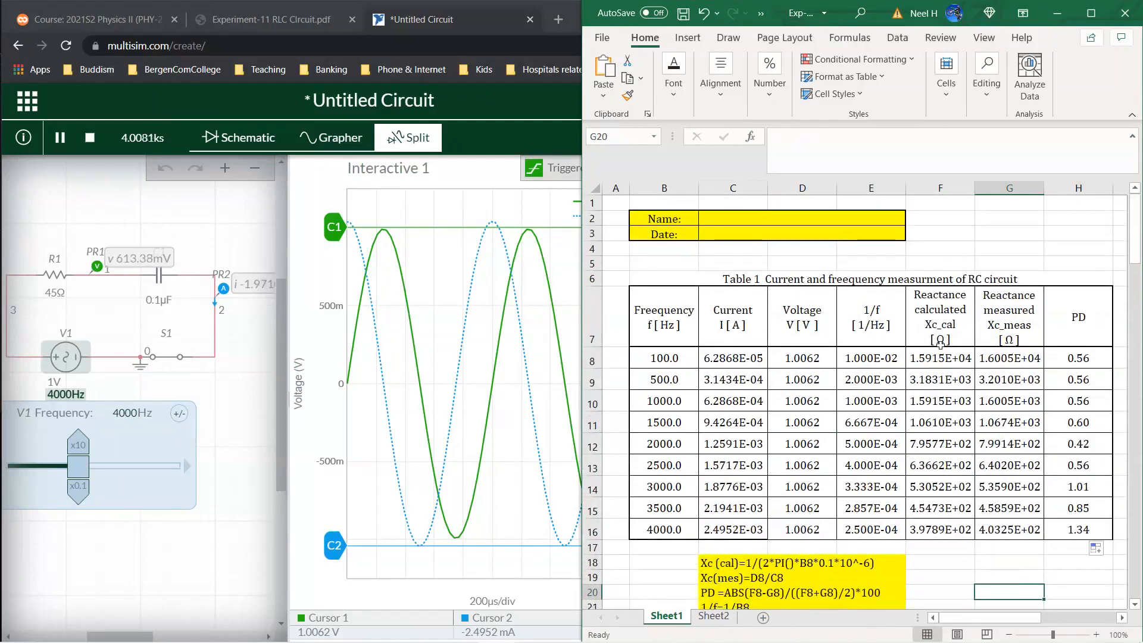
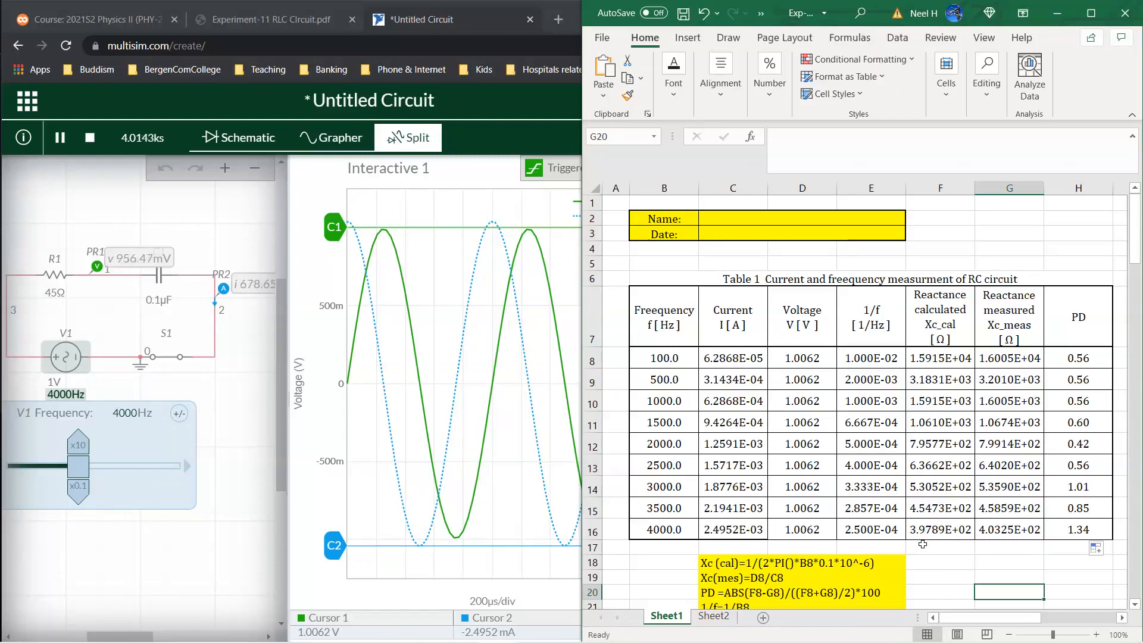
- Insert an empty scatter chart, maximize the workbook window and place the chart beside the formula notes, below Figure 1
scroll(923, 544, down, 4)
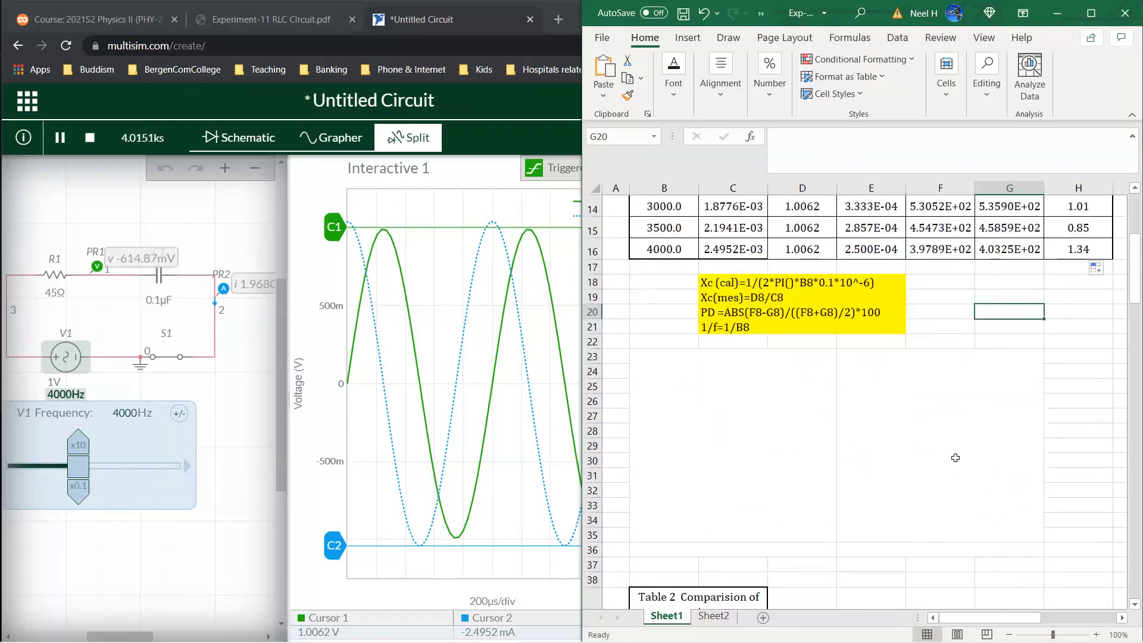
click(1062, 351)
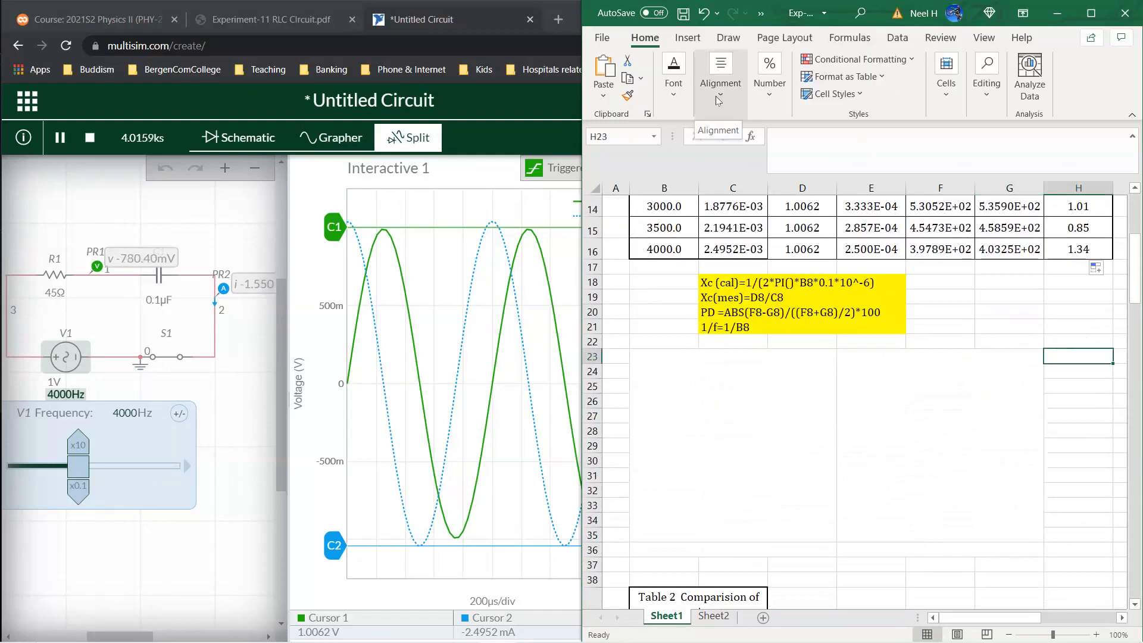
click(688, 38)
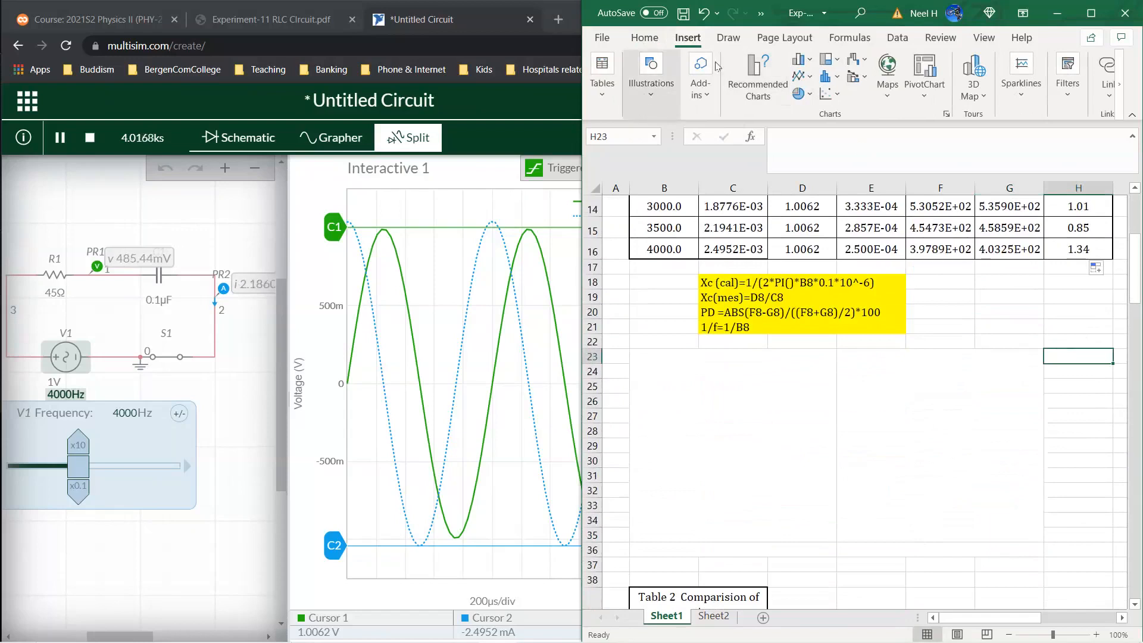
click(834, 97)
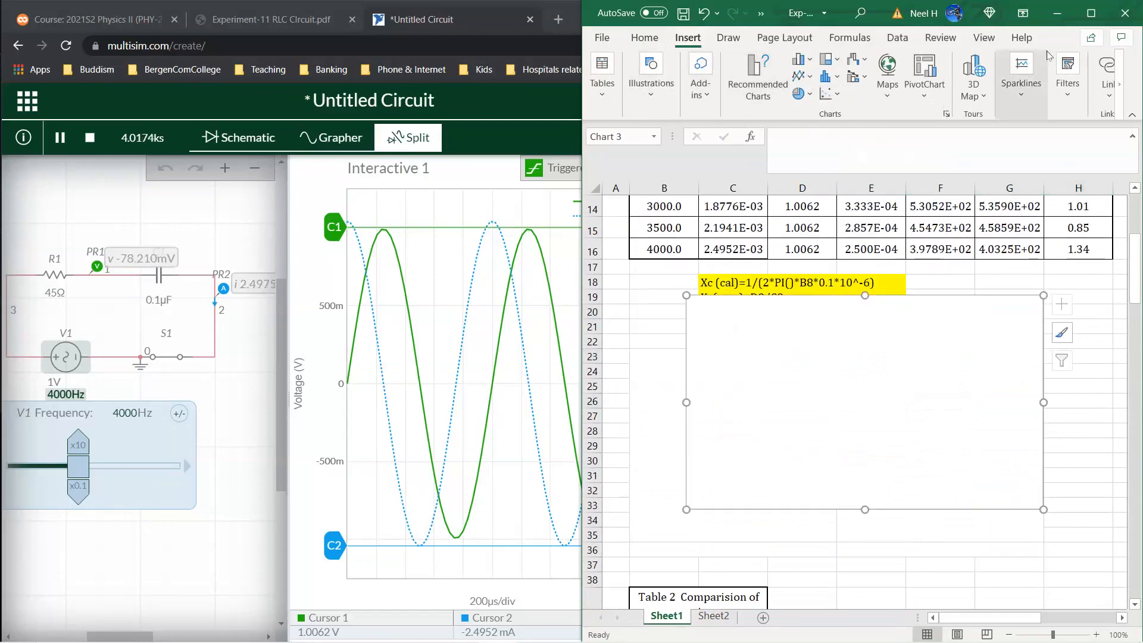
click(1092, 13)
drag(657, 384, 796, 387)
double_click(784, 393)
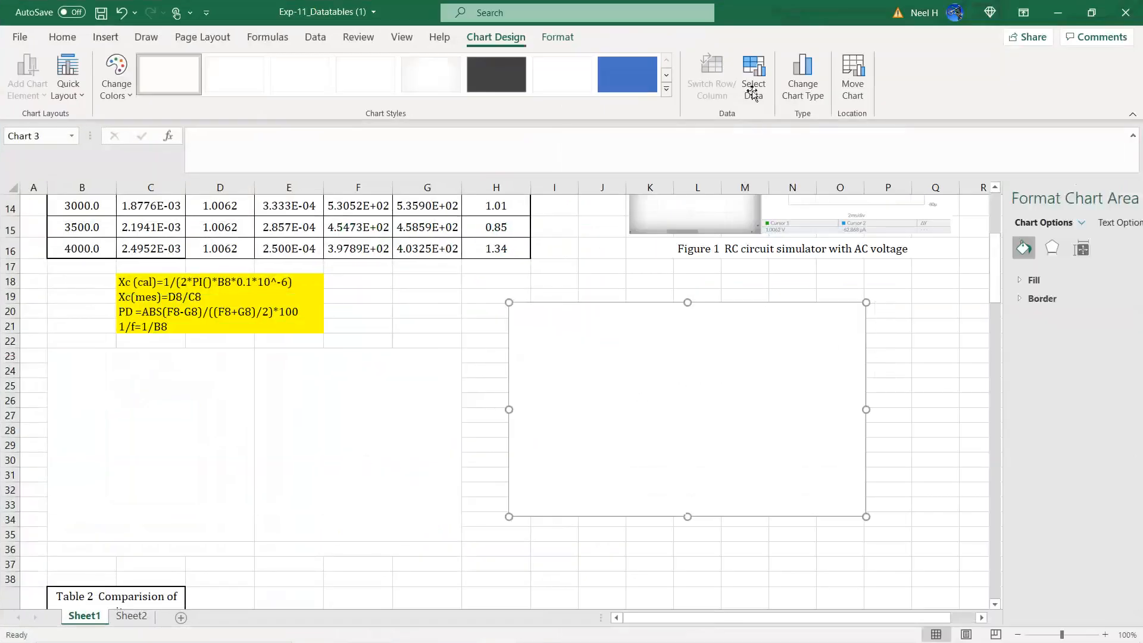
- Add a data series to the chart with the frequencies in B8:B16 as its X values
click(754, 75)
drag(383, 232, 786, 267)
click(491, 365)
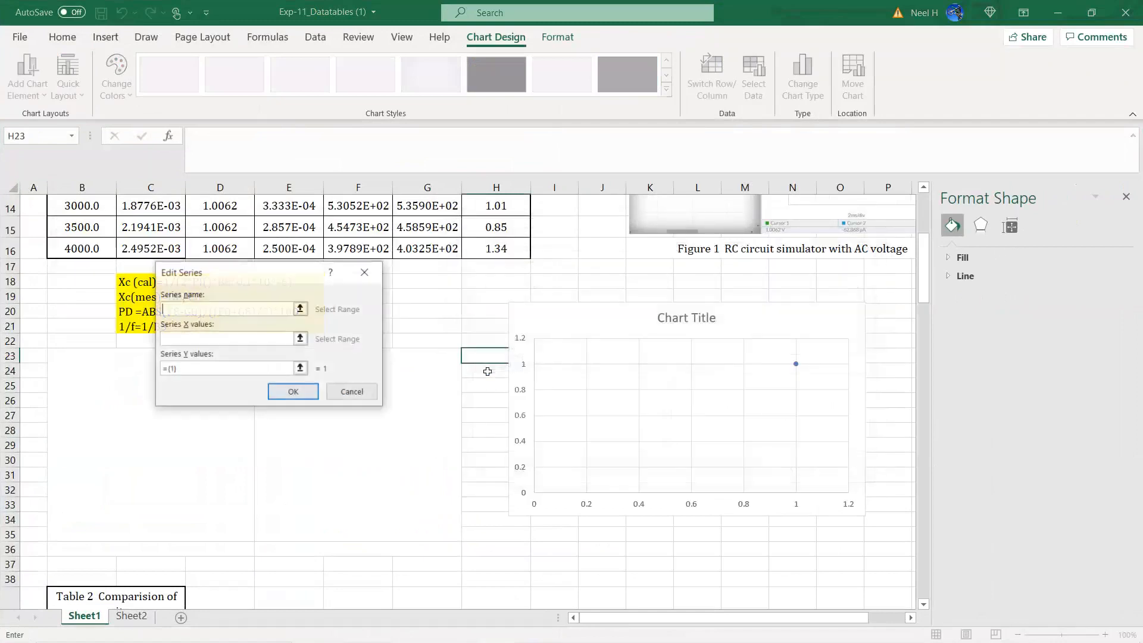
drag(263, 280, 686, 312)
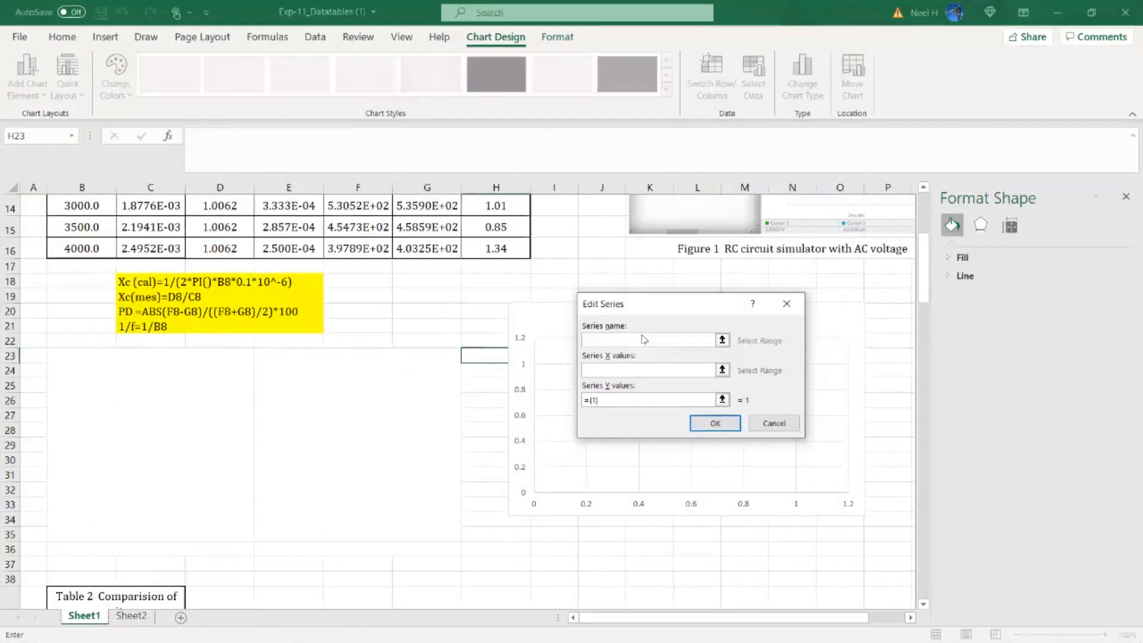
scroll(404, 401, up, 5)
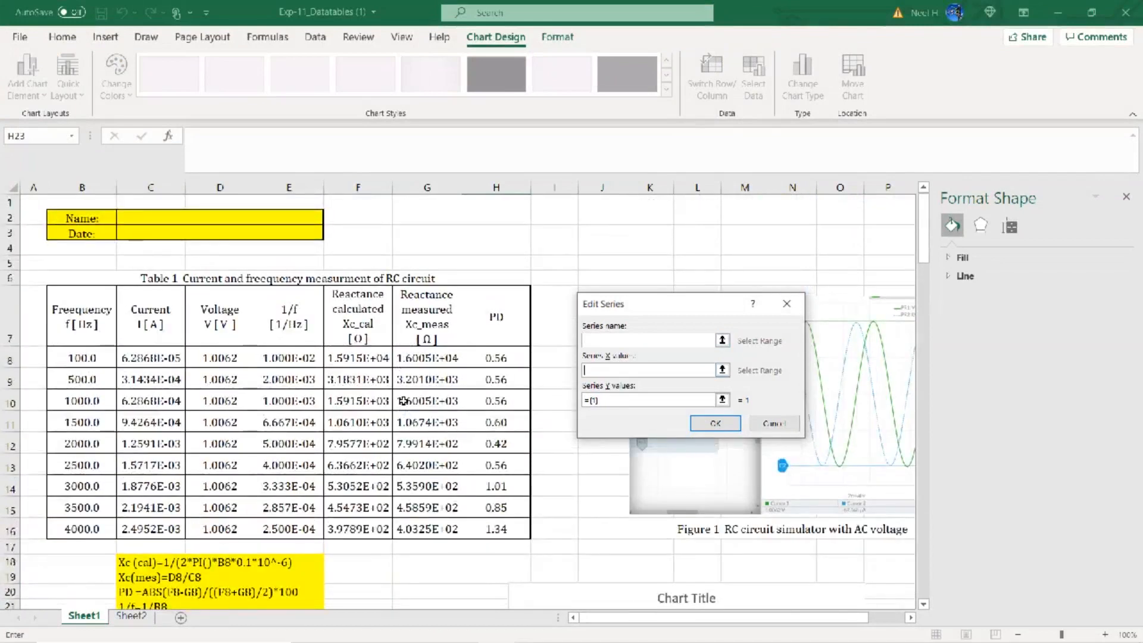
drag(82, 357, 82, 529)
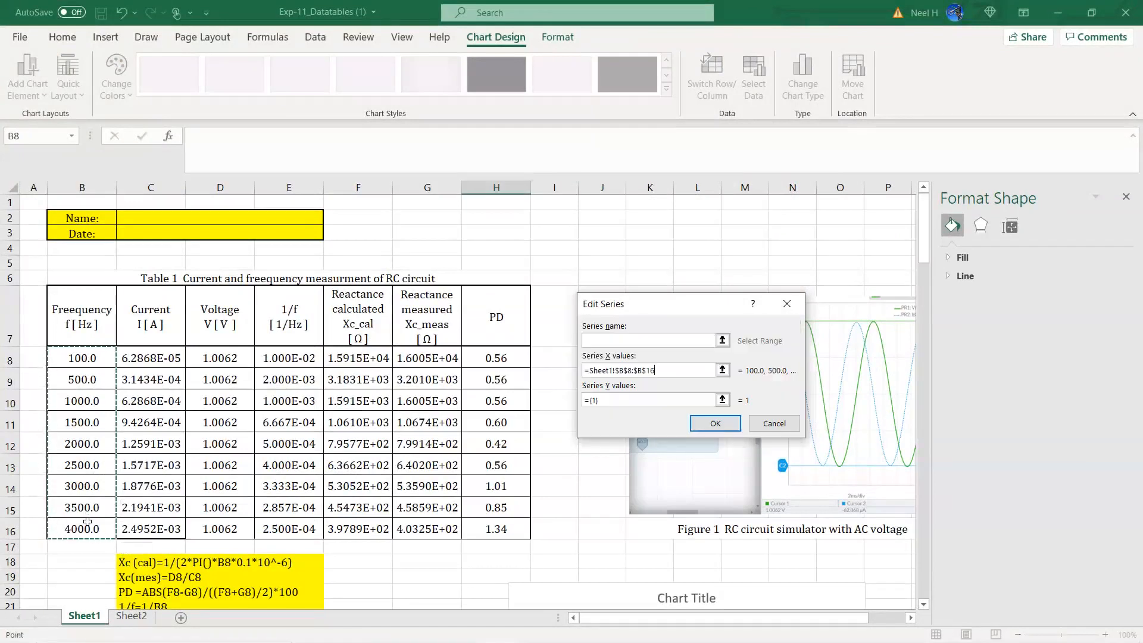
- Set the series Y values to the measured reactances in G8:G16 and apply the chart data
click(623, 400)
key(BackSpace)
key(BackSpace)
key(BackSpace)
key(BackSpace)
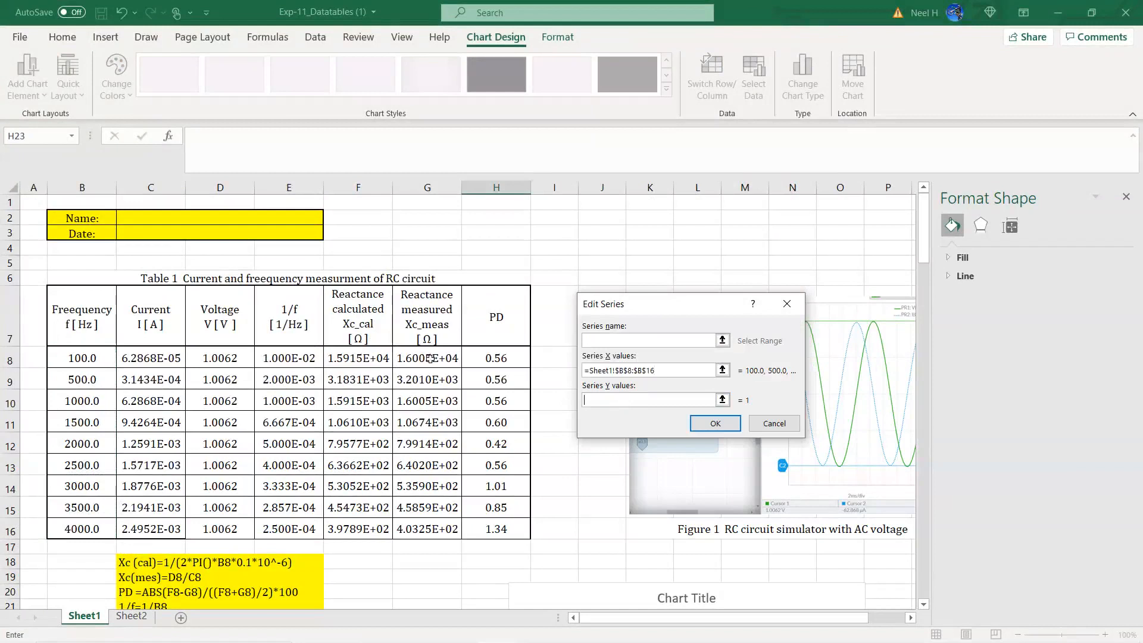
drag(430, 359, 440, 530)
click(715, 423)
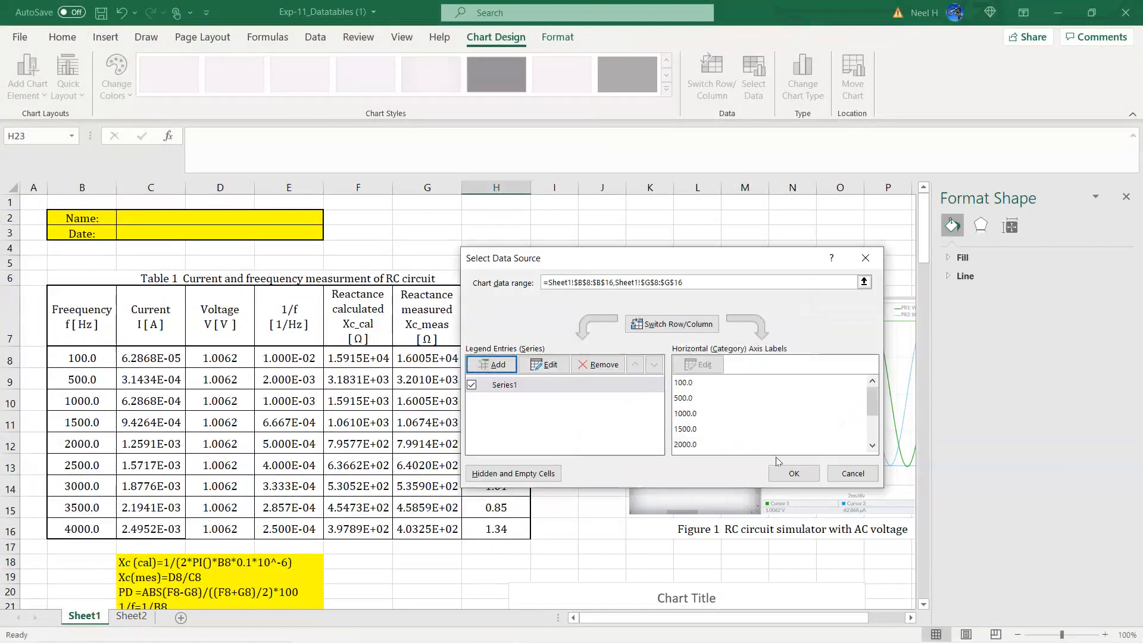
click(793, 474)
- Add axis titles and a trendline to the reactance chart
scroll(643, 440, down, 5)
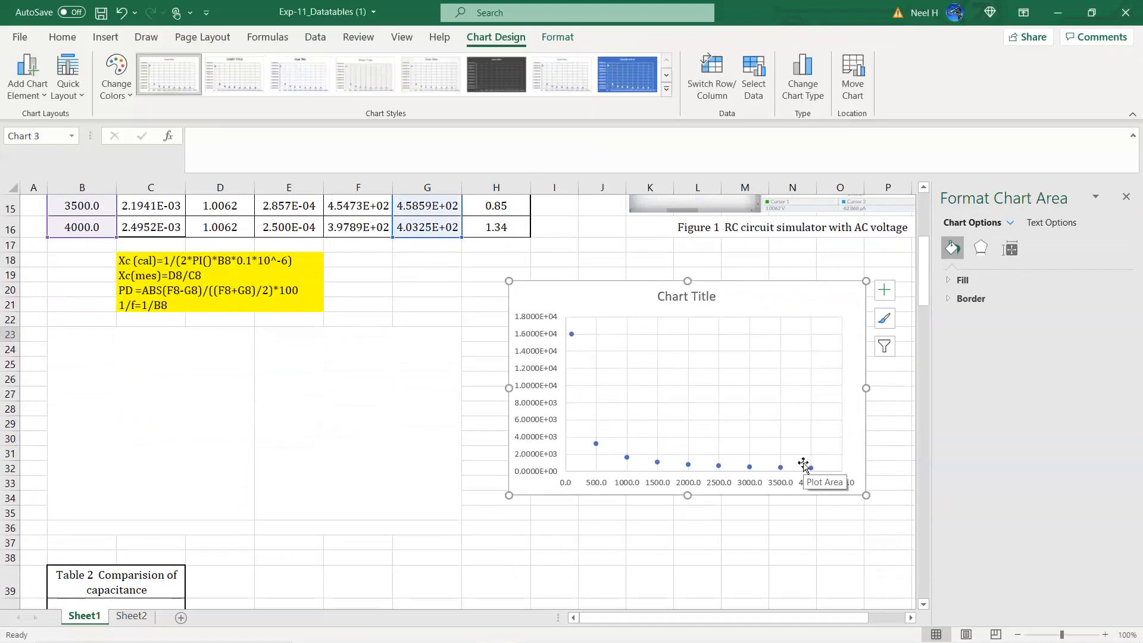
click(890, 296)
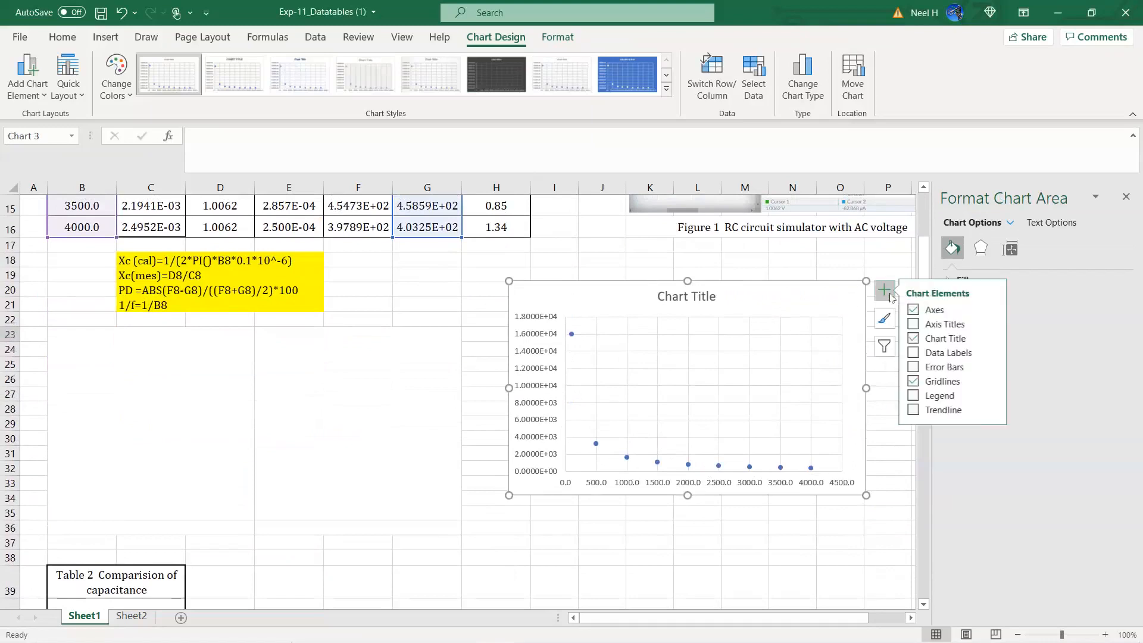
click(938, 326)
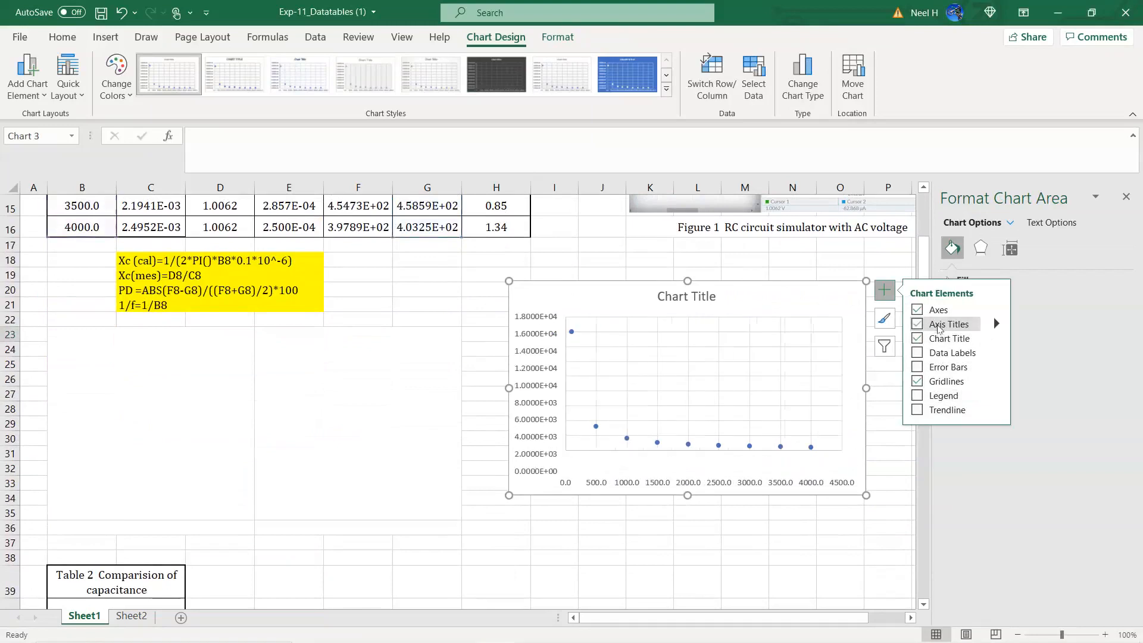
click(944, 410)
- Change the chart's trendline type to Power
click(686, 414)
click(703, 425)
click(1015, 245)
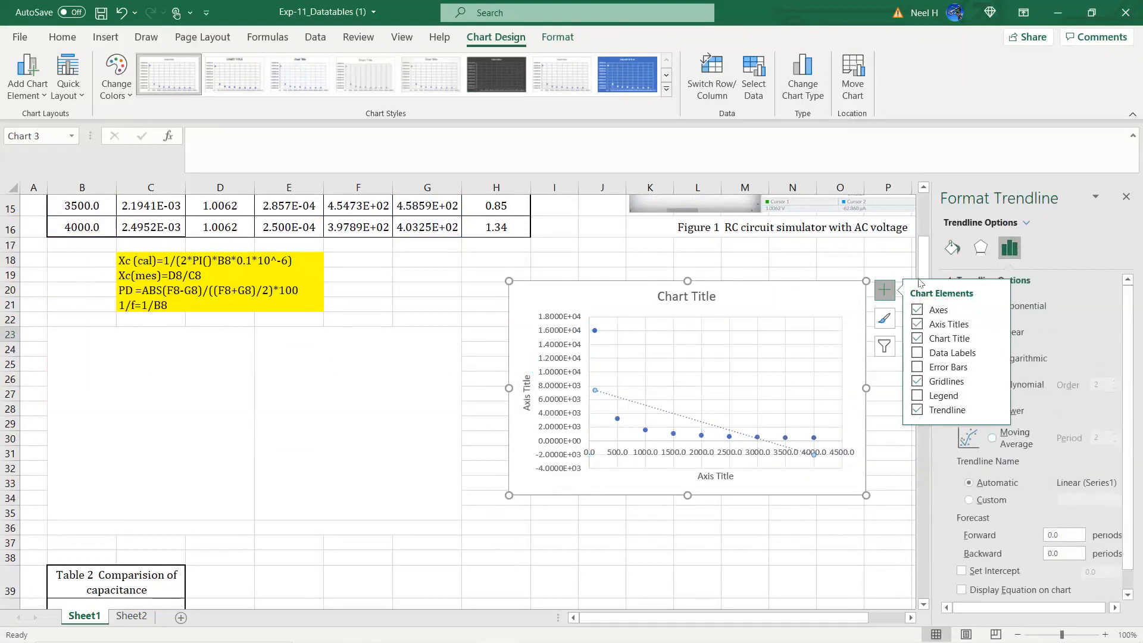
click(886, 294)
click(1011, 415)
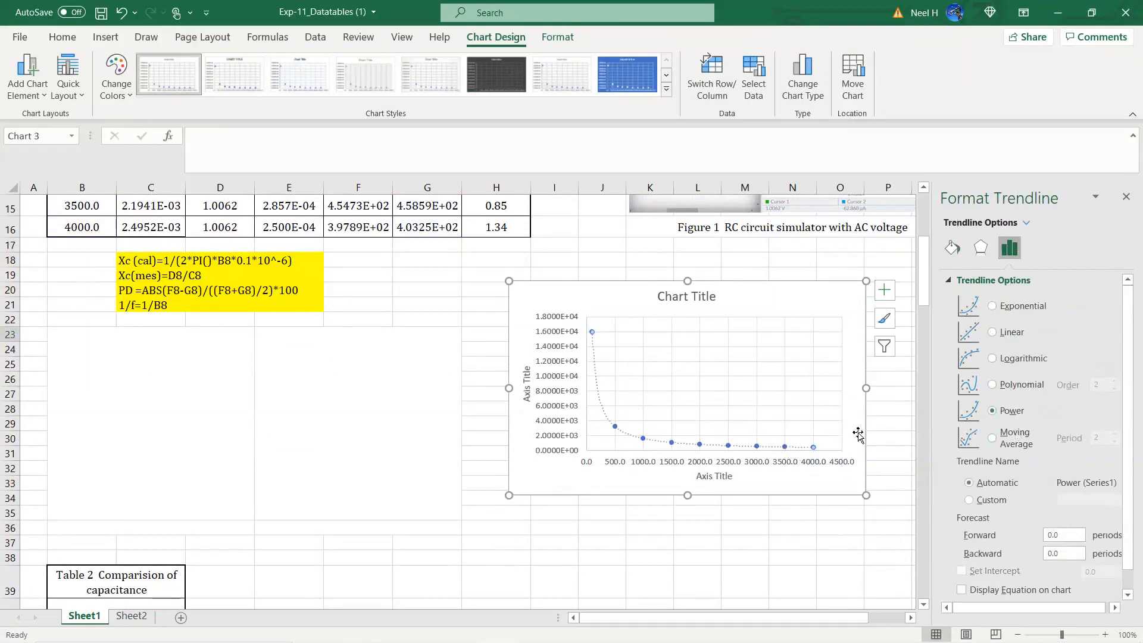
- Display the trendline's equation and R-squared value on the chart and move their label to the empty plot area above the curve
scroll(989, 472, down, 1)
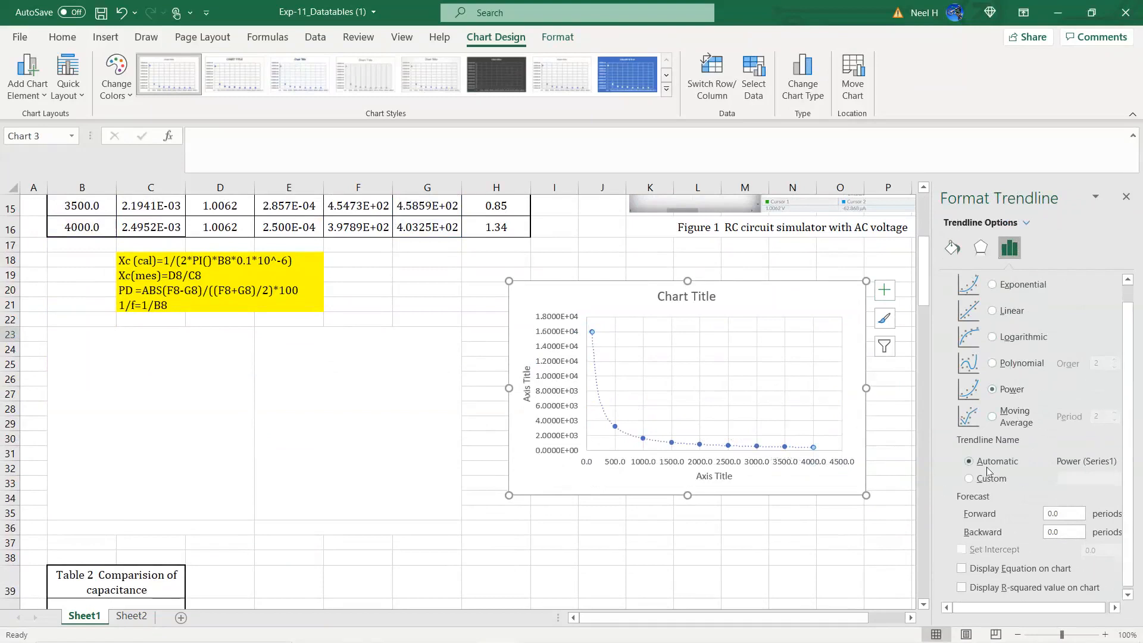
click(987, 592)
click(989, 570)
click(777, 433)
drag(760, 410, 652, 362)
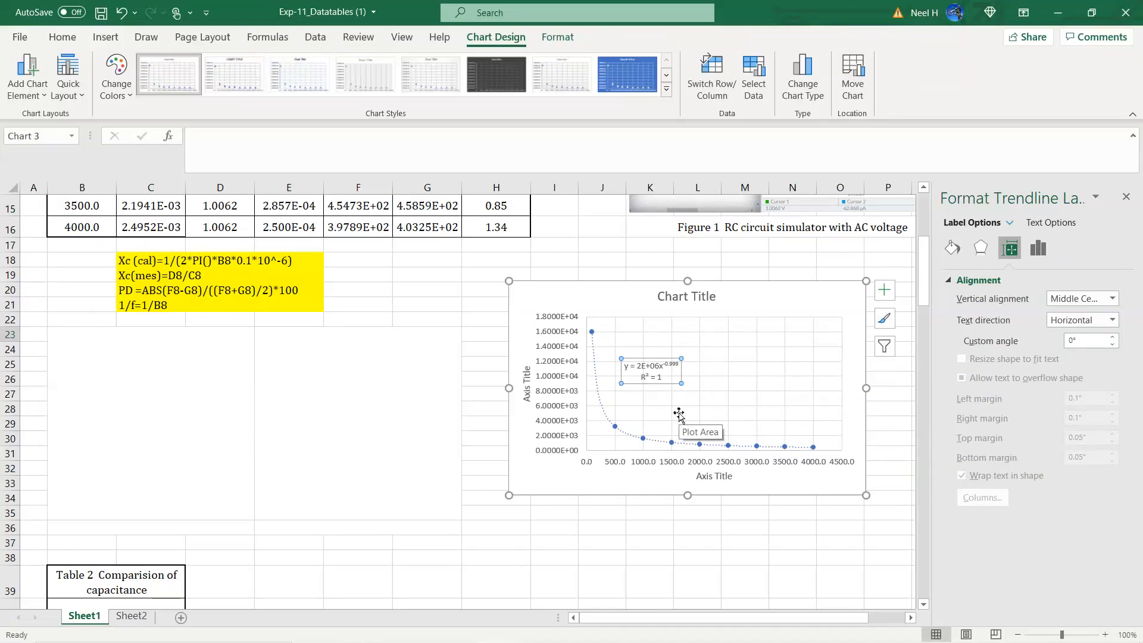
click(653, 357)
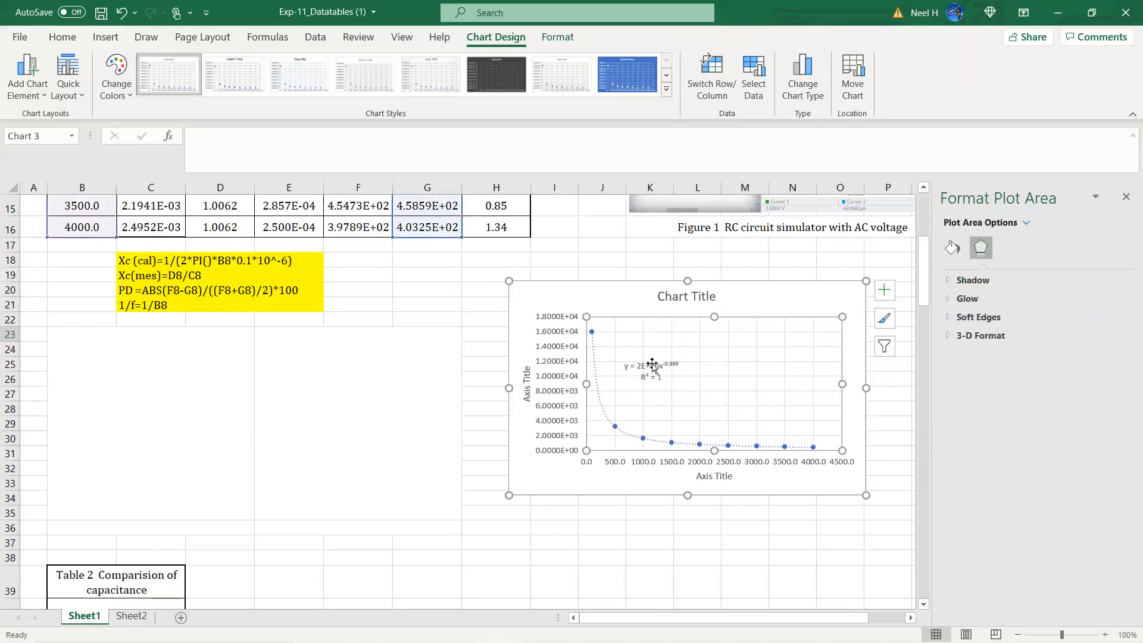
- Replace the chart title's placeholder text with "Impedance vs freequency of capa."
click(658, 359)
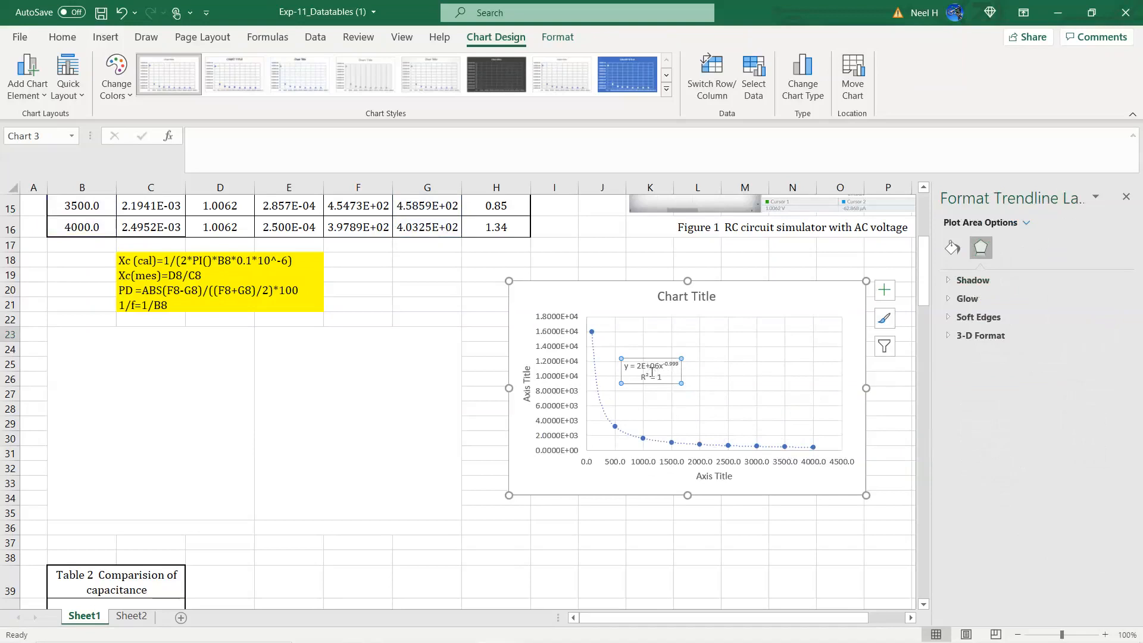
click(714, 298)
click(715, 298)
key(BackSpace)
key(BackSpace)
key(BackSpace)
key(BackSpace)
key(BackSpace)
key(BackSpace)
key(BackSpace)
key(BackSpace)
key(BackSpace)
key(BackSpace)
key(BackSpace)
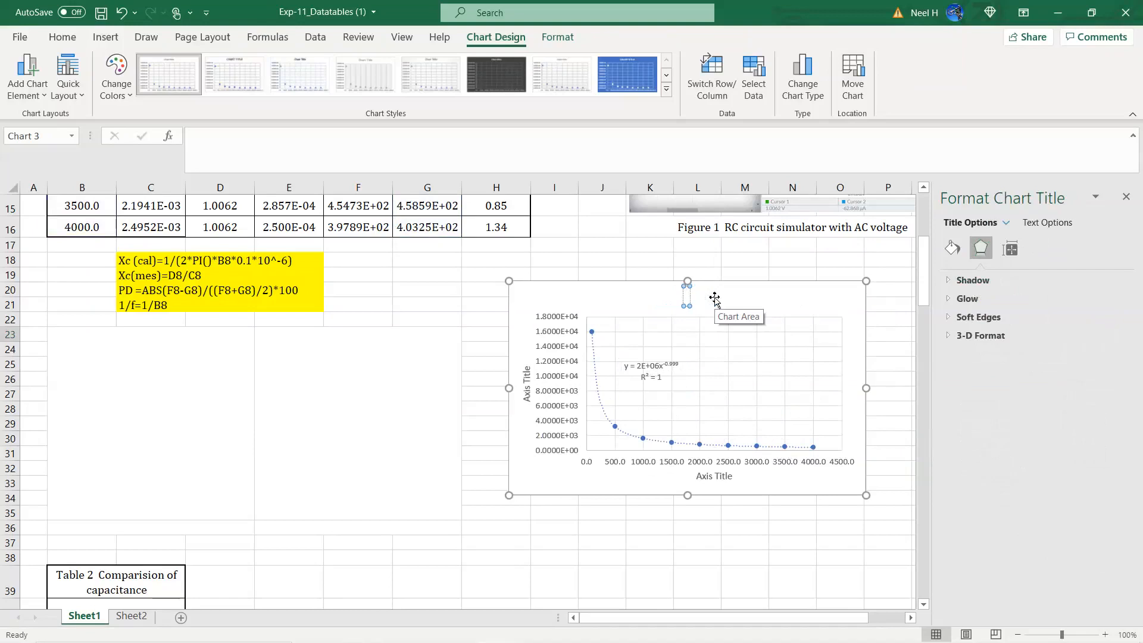
text(Impedance)
key(BackSpace)
key(BackSpace)
key(BackSpace)
key(BackSpace)
key(BackSpace)
text(dance Vs)
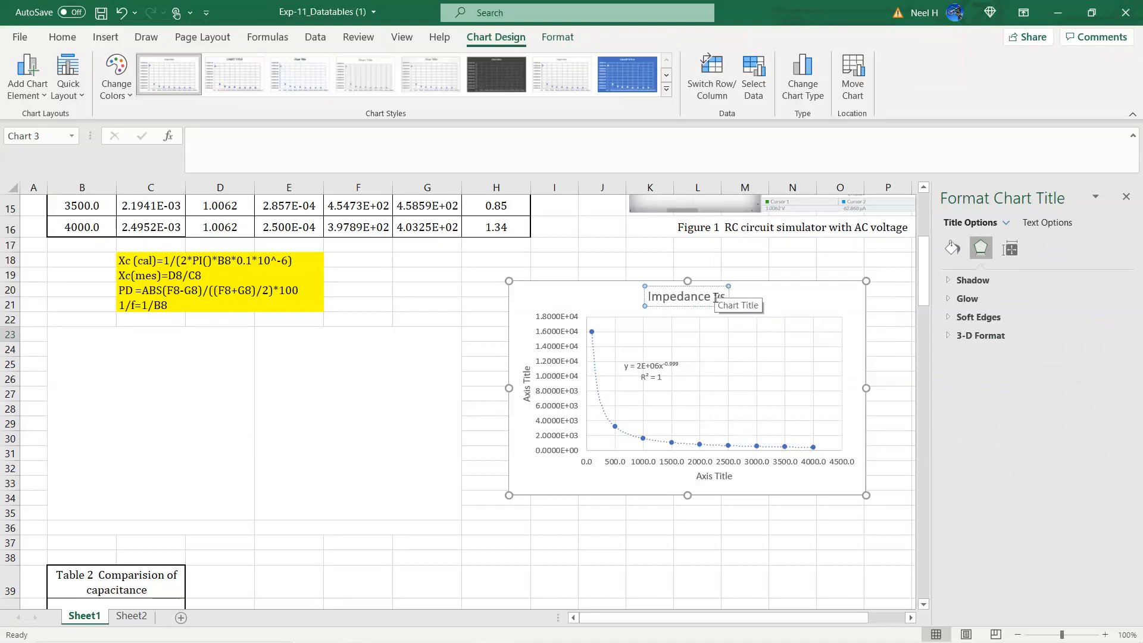
text( frequen)
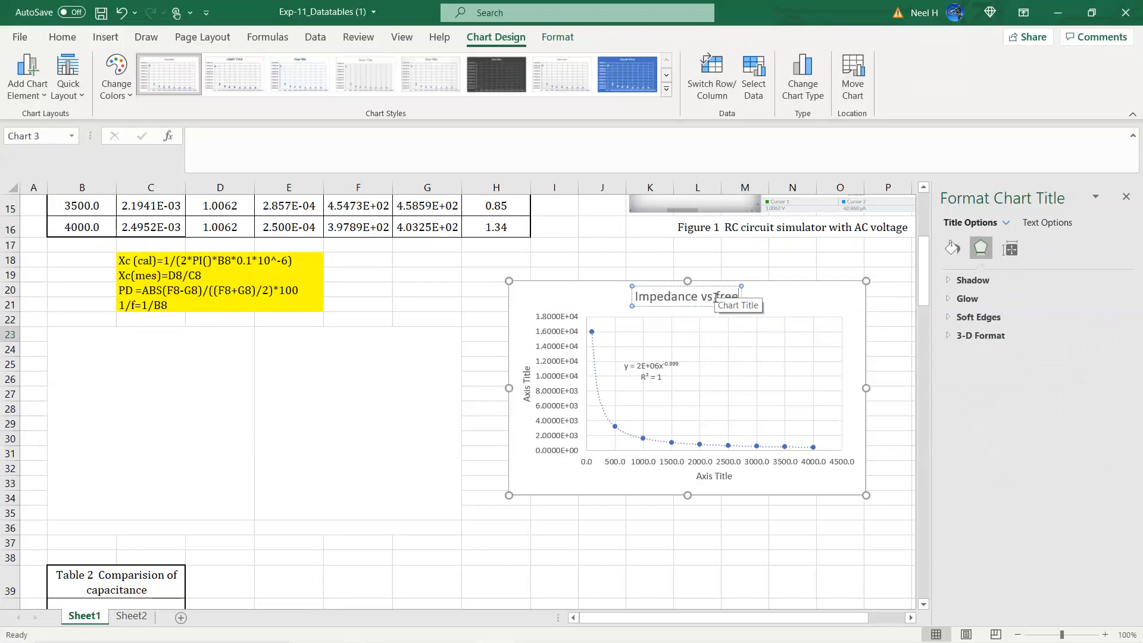
text(cy of)
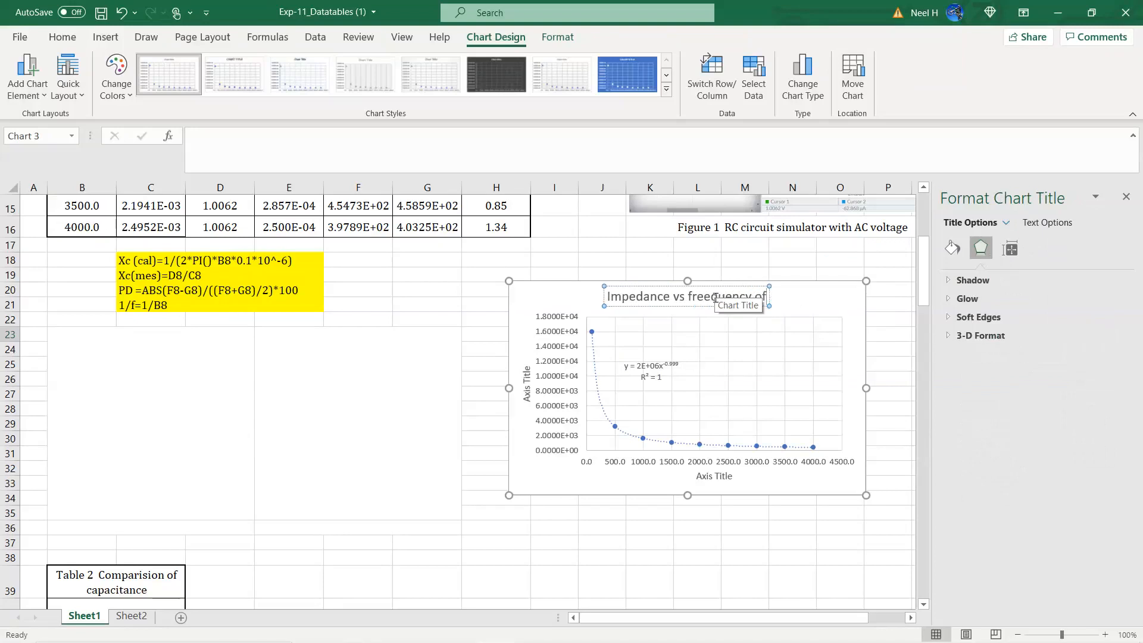
text( cap)
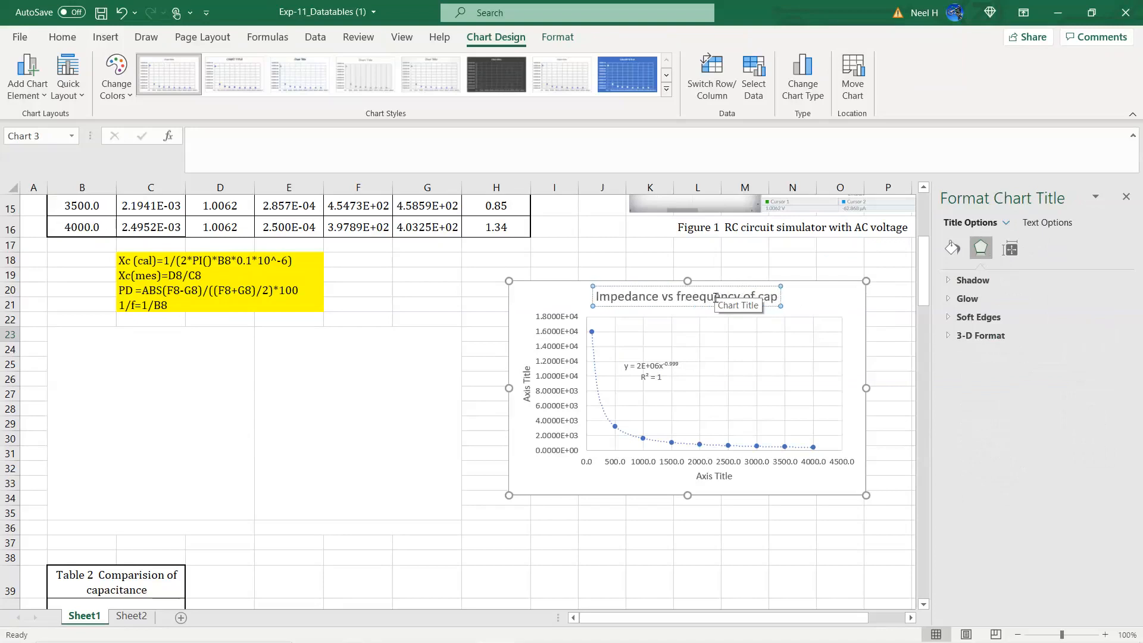
text(a.)
- Set the chart's horizontal axis title to "Freequency [ Hz ]"
click(731, 476)
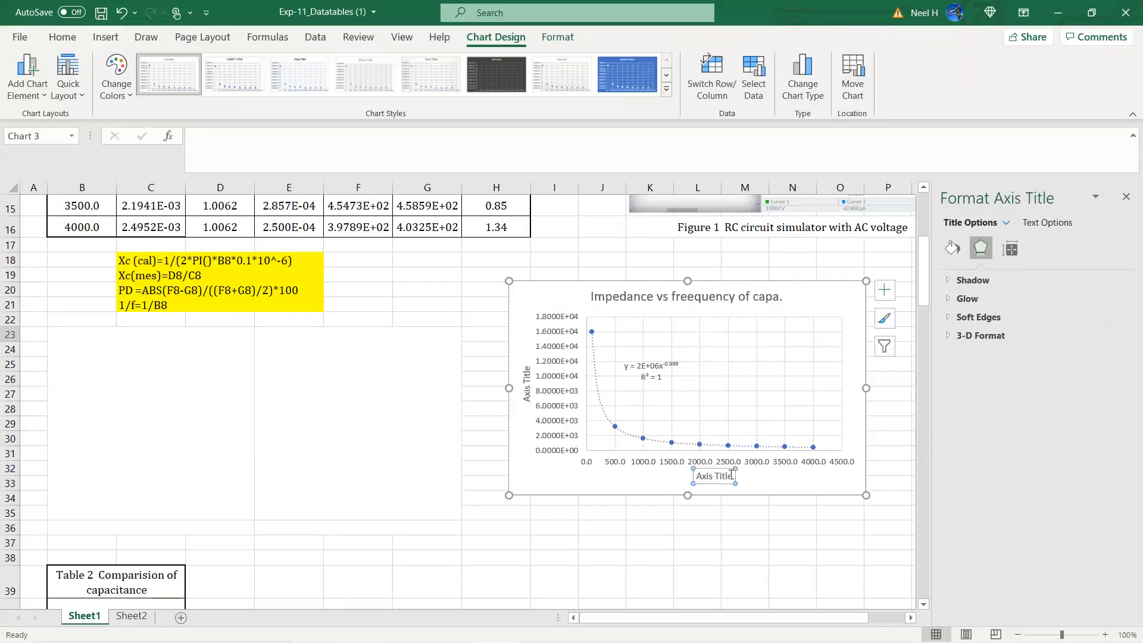
click(733, 475)
key(BackSpace)
key(BackSpace)
key(BackSpace)
key(BackSpace)
key(BackSpace)
key(BackSpace)
key(BackSpace)
key(BackSpace)
key(BackSpace)
key(BackSpace)
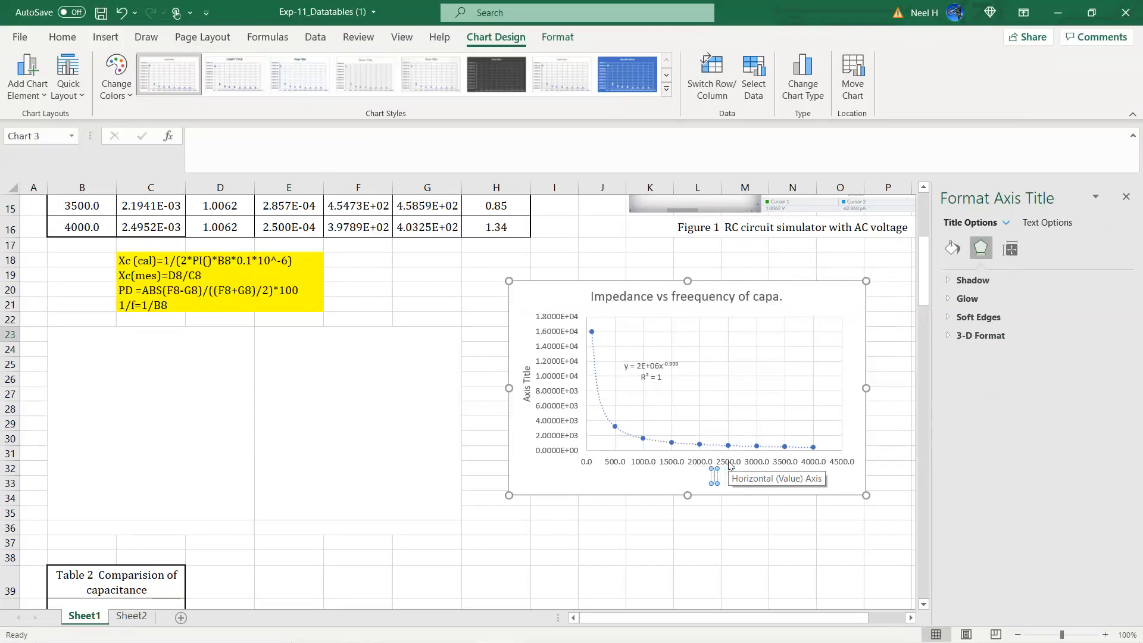
text(Freequency)
text( ( Hz ))
- Replace the vertical axis title's placeholder text with "Reactance [", leaving the unit bracket open
click(527, 369)
key(BackSpace)
key(BackSpace)
key(BackSpace)
key(BackSpace)
key(BackSpace)
key(BackSpace)
key(BackSpace)
key(BackSpace)
key(BackSpace)
key(BackSpace)
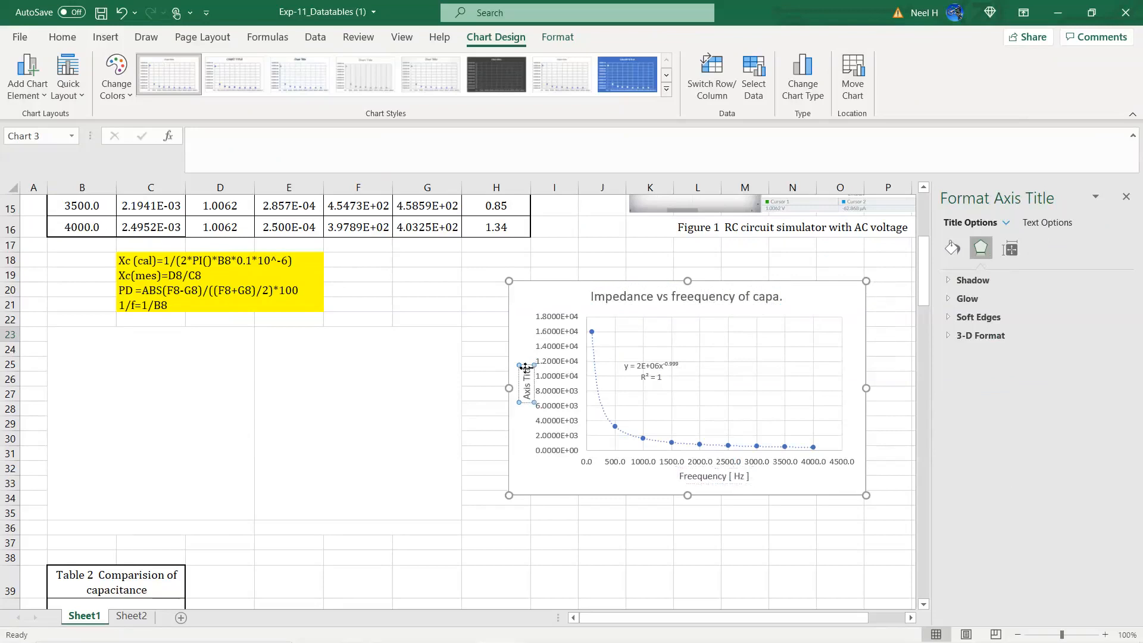
text(Reactance [)
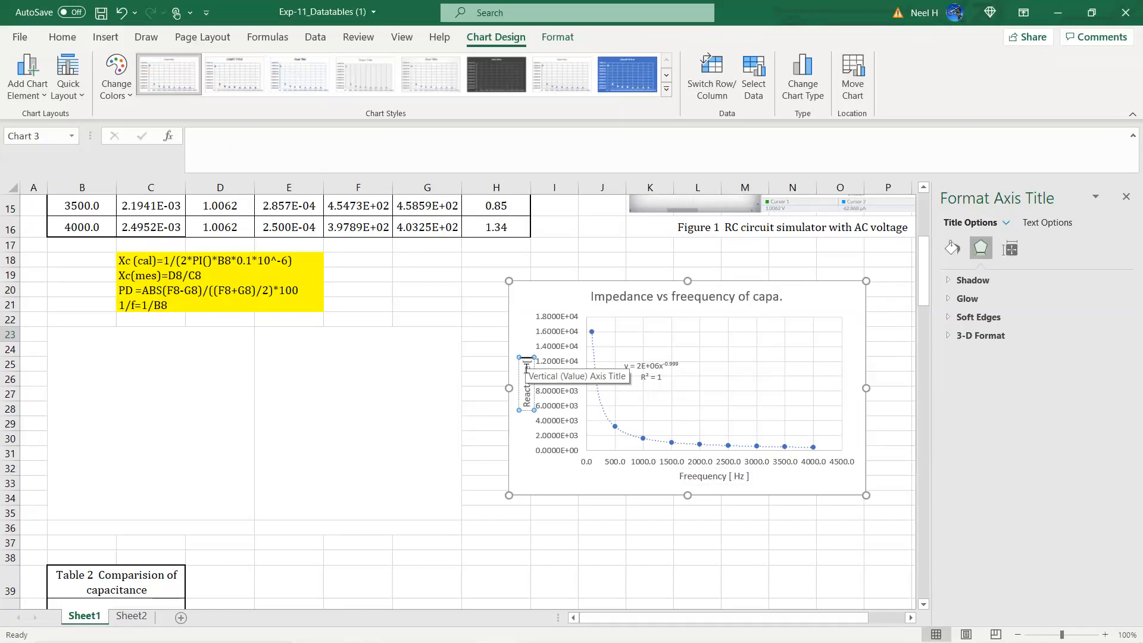
- Replace the word "Impedance" in the chart title with "Ractance"
click(655, 296)
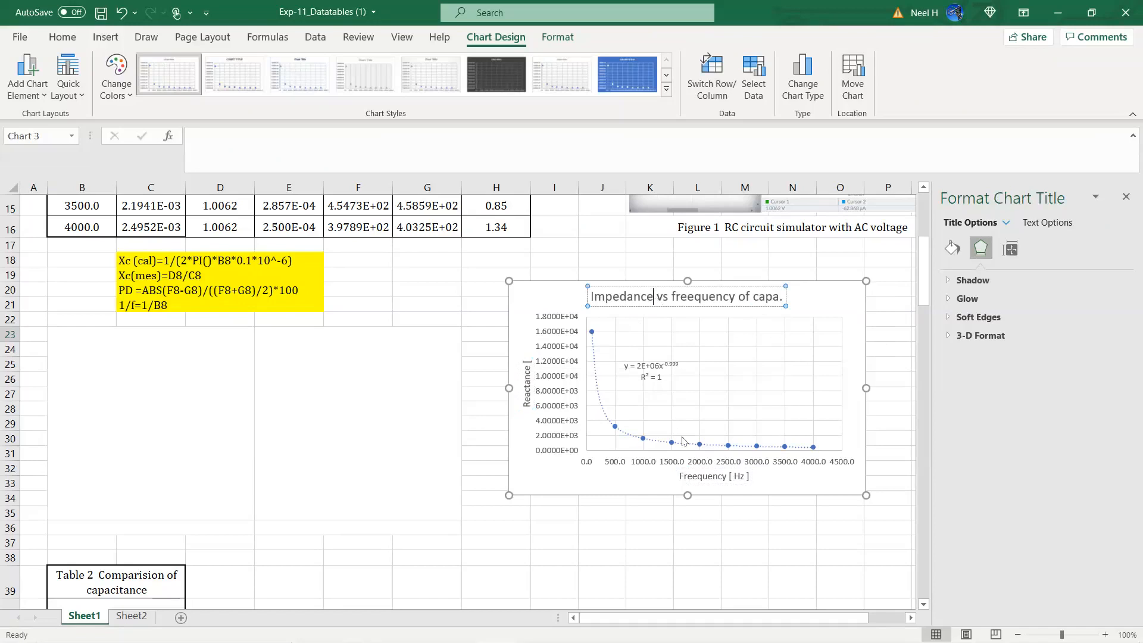
key(BackSpace)
key(BackSpace)
key(BackSpace)
key(BackSpace)
key(BackSpace)
key(BackSpace)
key(BackSpace)
key(BackSpace)
key(BackSpace)
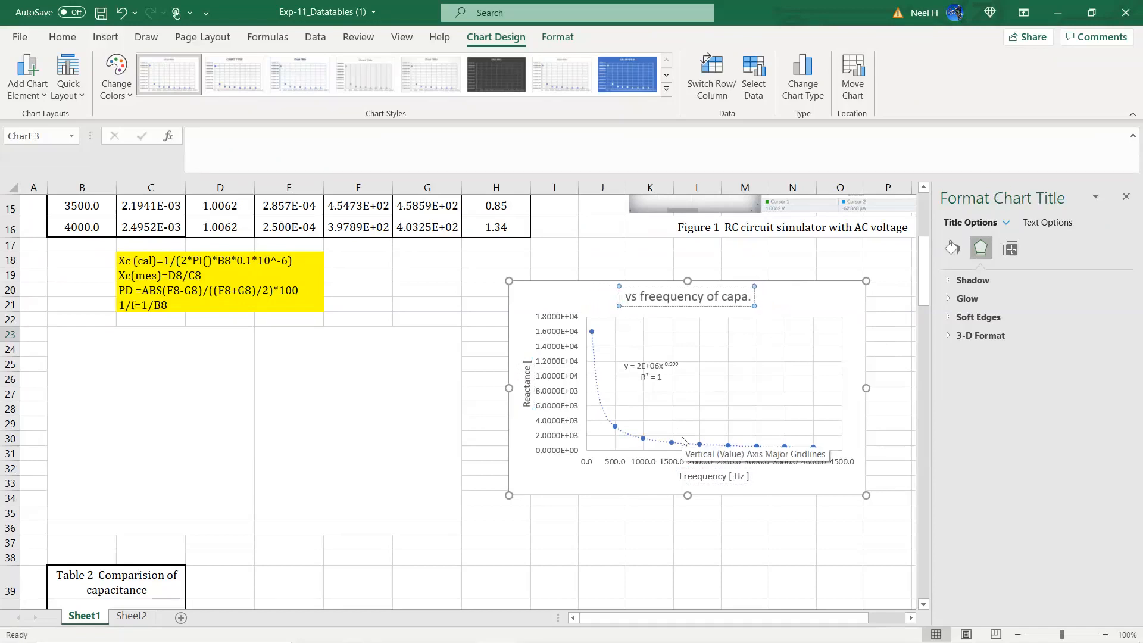
text(Ractance)
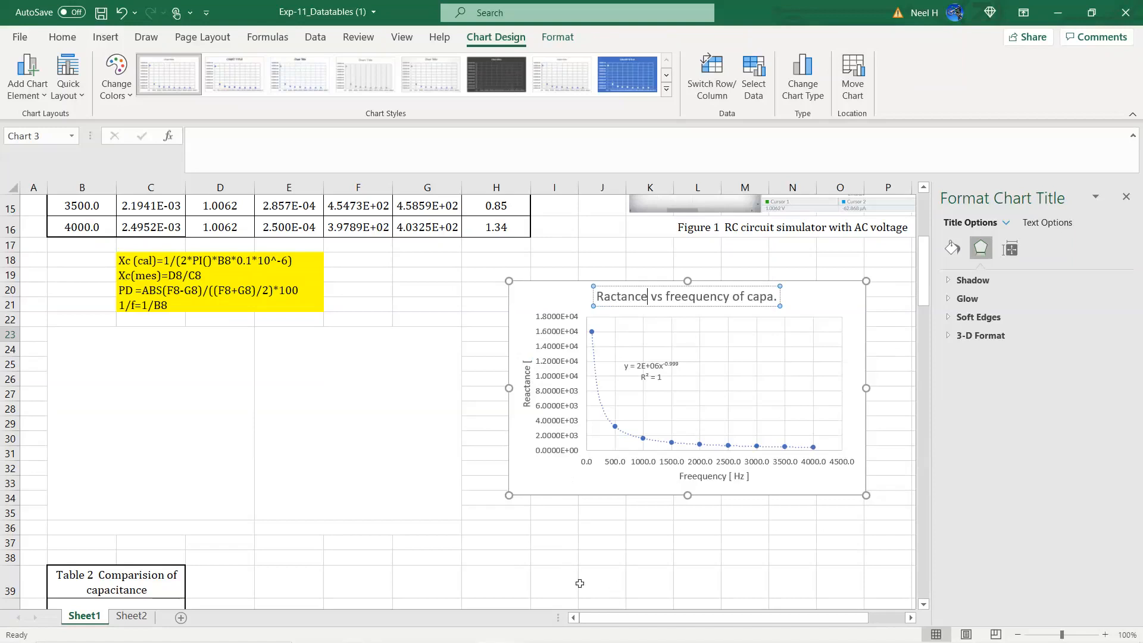
- Insert the Ω symbol in the vertical axis title and close the bracket so it reads "Reactance [ Ω ]"
click(525, 356)
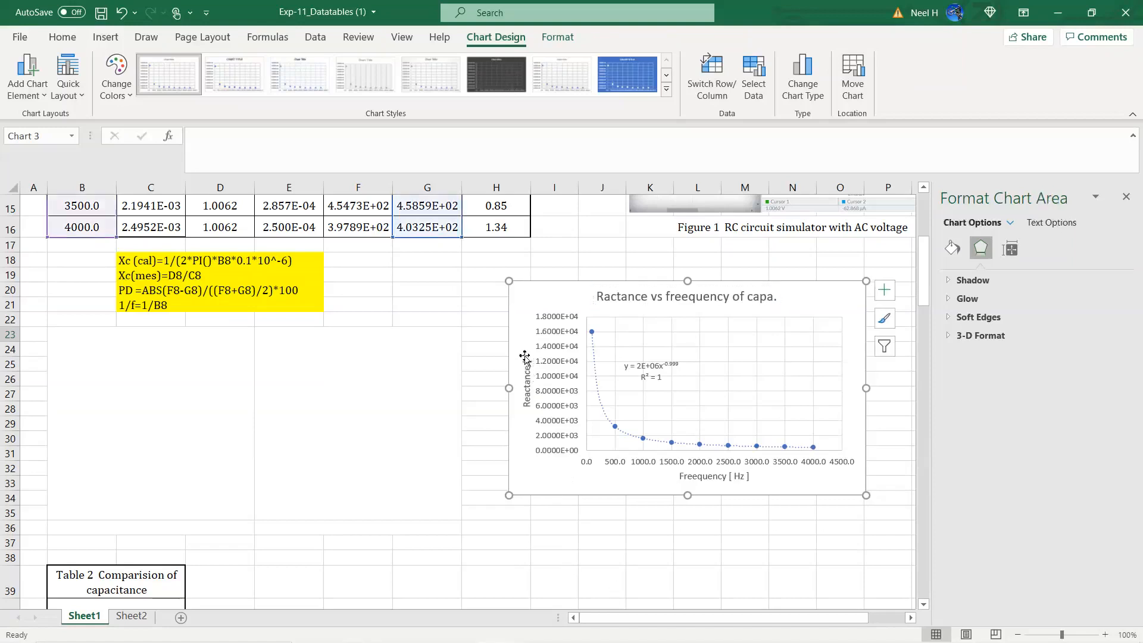
click(527, 359)
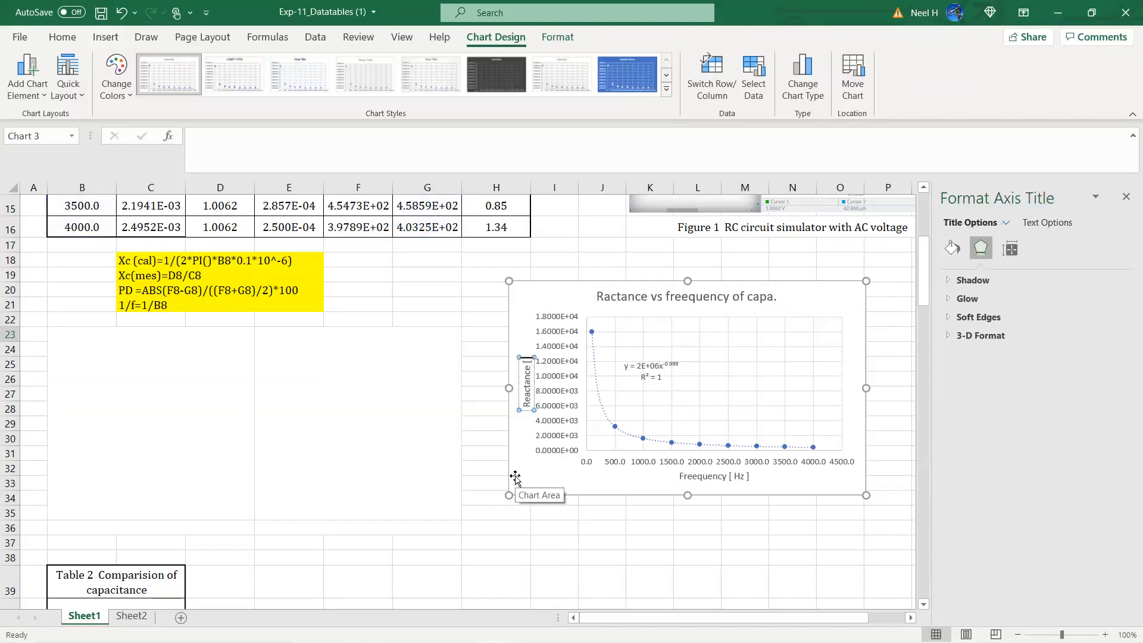
click(105, 37)
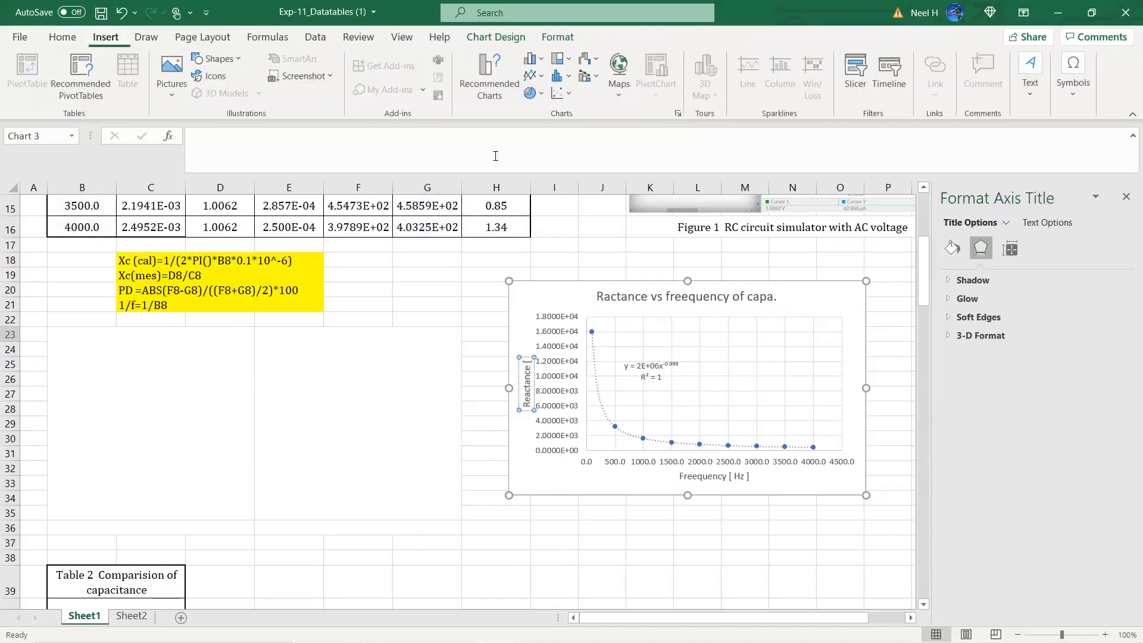
click(1063, 96)
click(1091, 168)
click(492, 422)
click(752, 480)
click(829, 482)
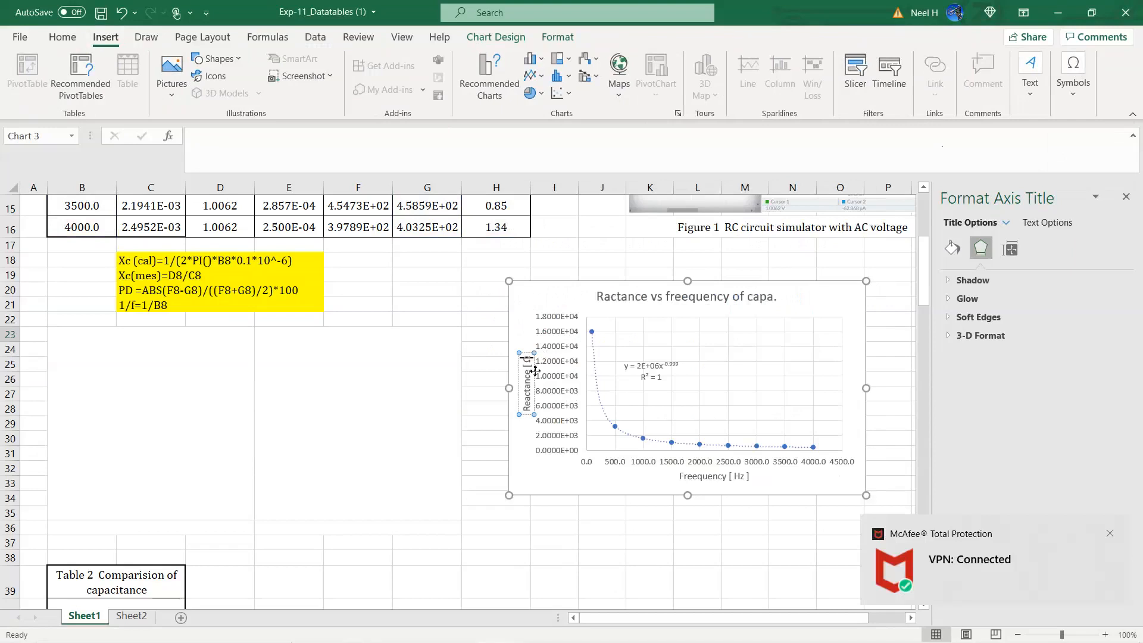
click(594, 542)
click(836, 302)
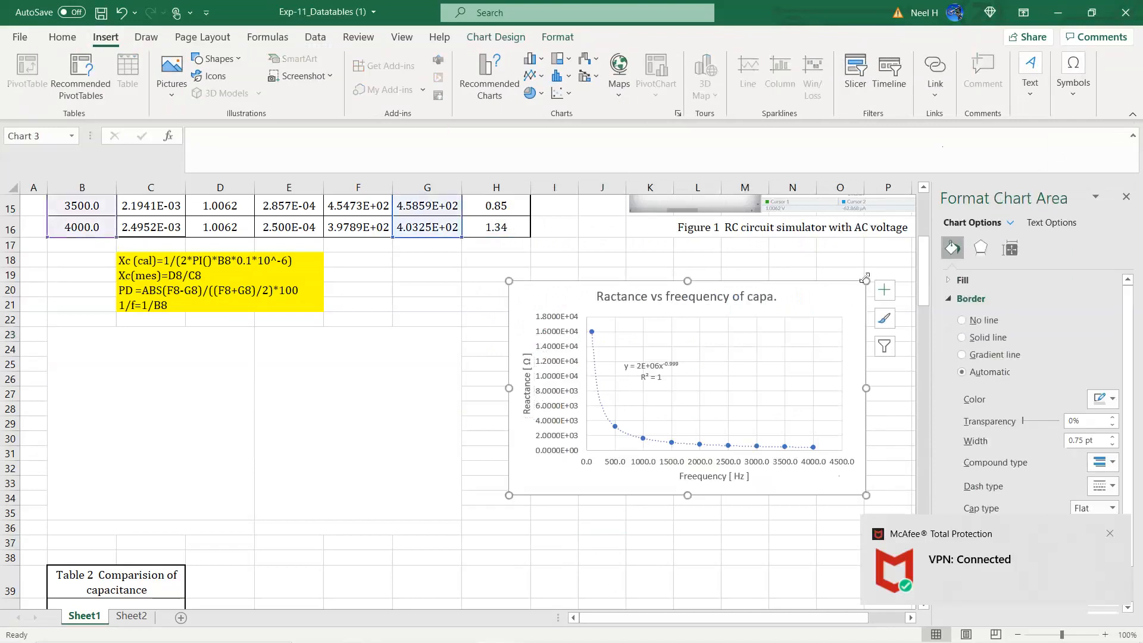
- Shrink the chart and fit it into the empty block spanning columns B to D, rows 23 to 35
drag(867, 281, 678, 349)
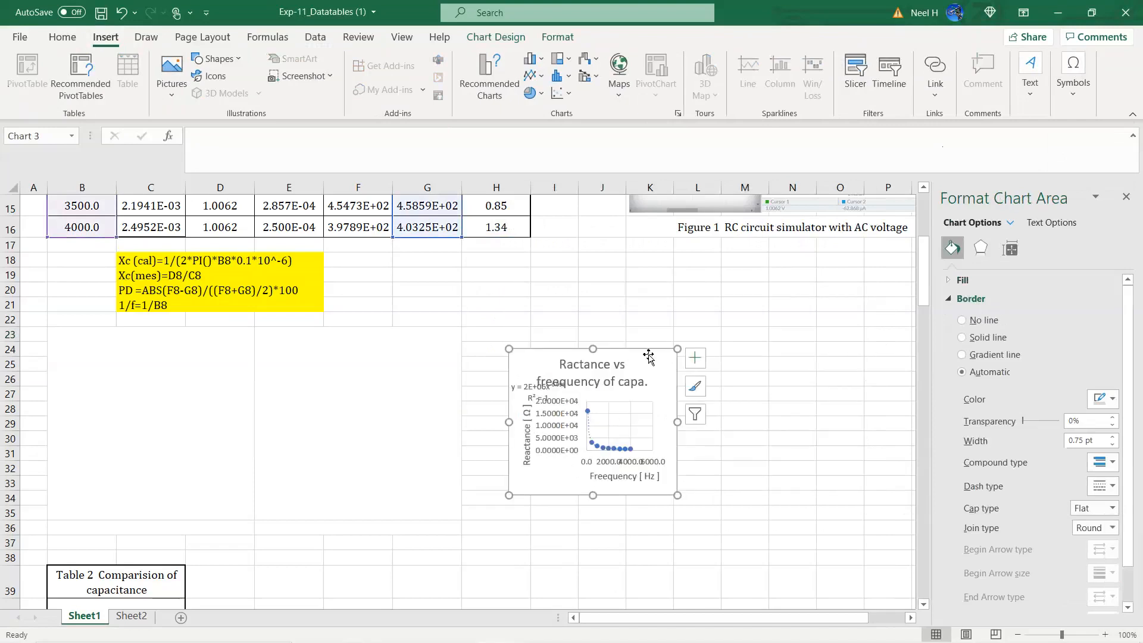
click(623, 357)
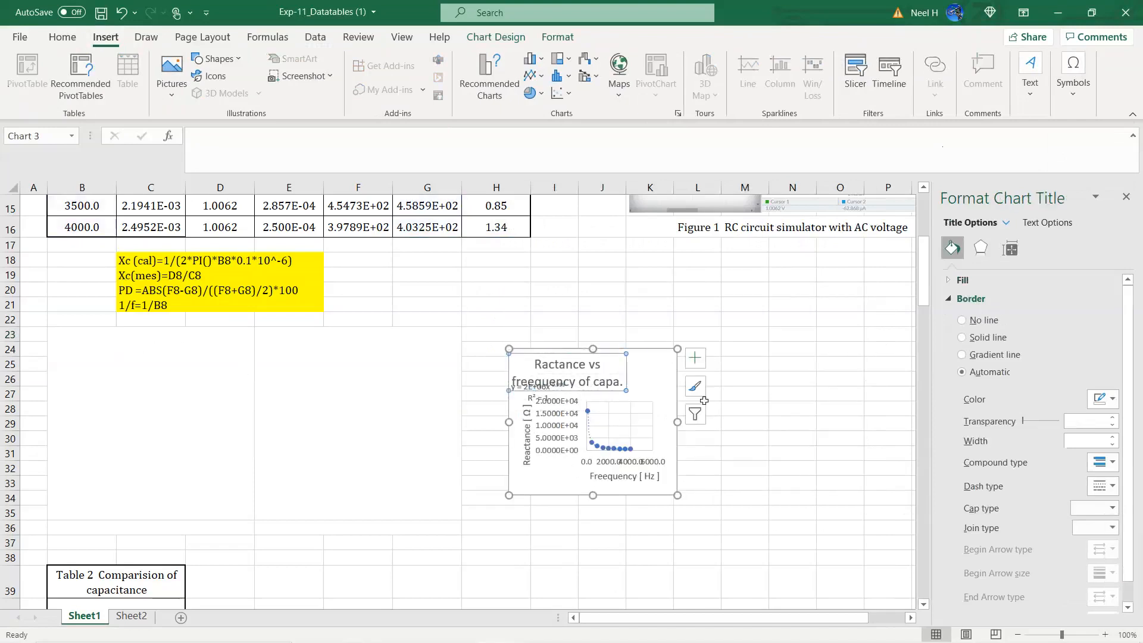
drag(623, 357, 197, 339)
drag(215, 475, 254, 520)
- Move the trendline equation label off the vertical axis values into the empty plot area beside the curve
click(115, 395)
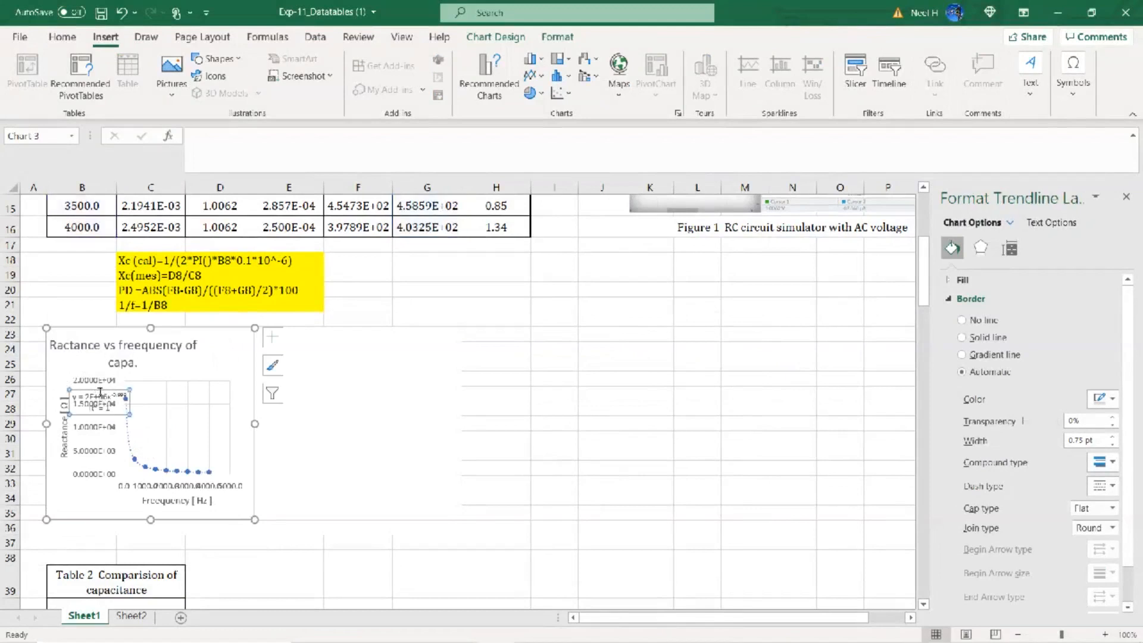
click(114, 393)
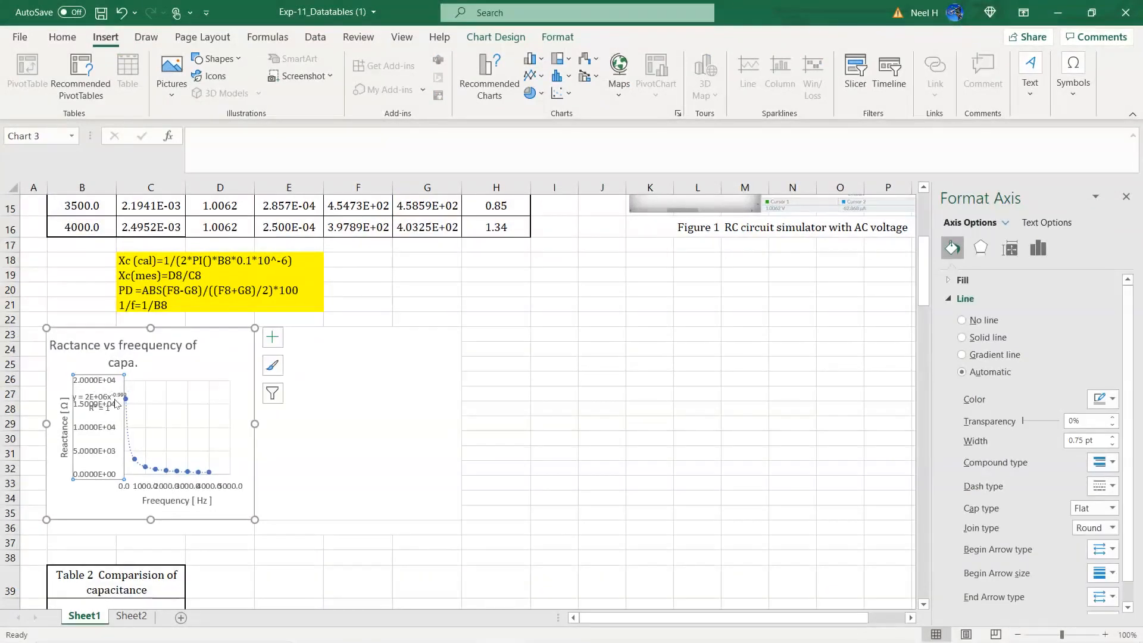
click(122, 391)
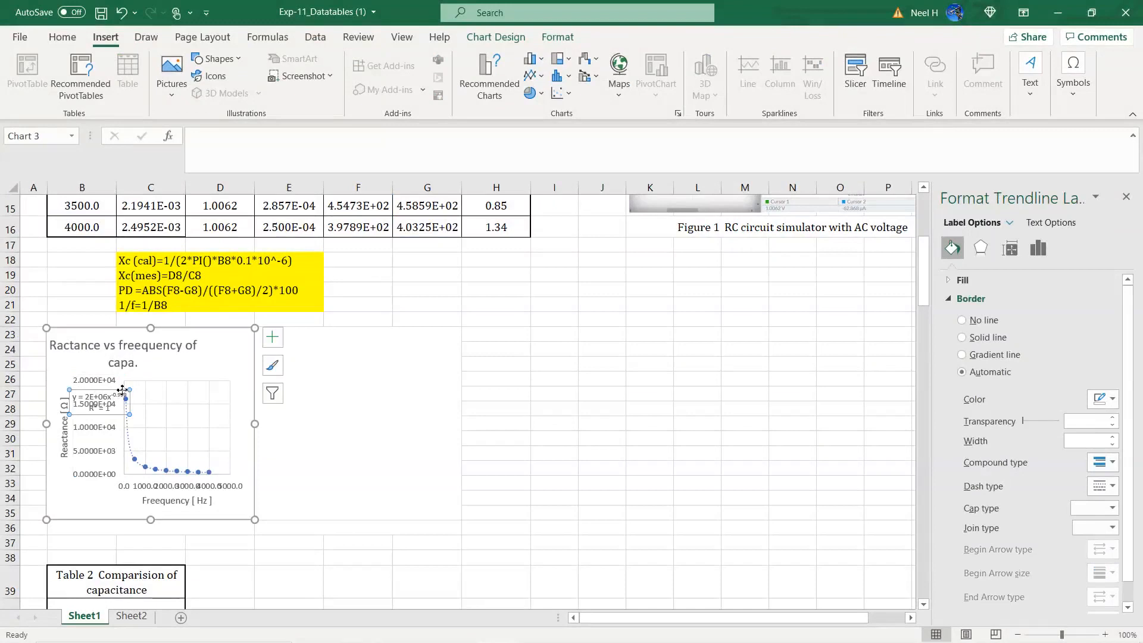
drag(122, 390, 205, 391)
- Shift the chart title sideways to center it above the plot and deselect the chart
click(130, 361)
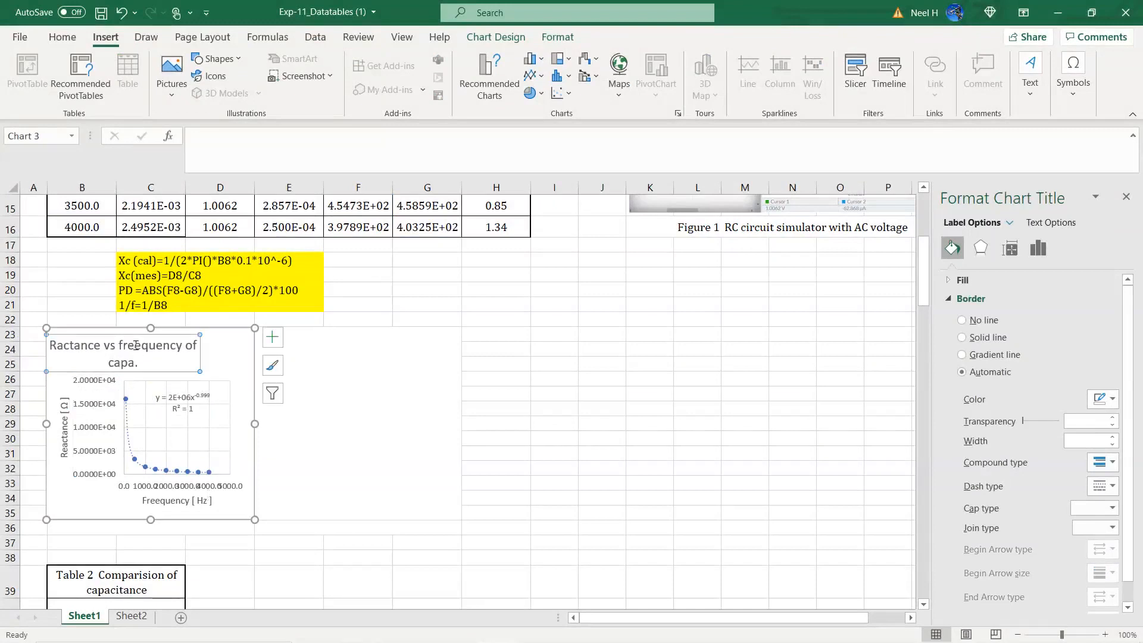
drag(200, 362, 228, 360)
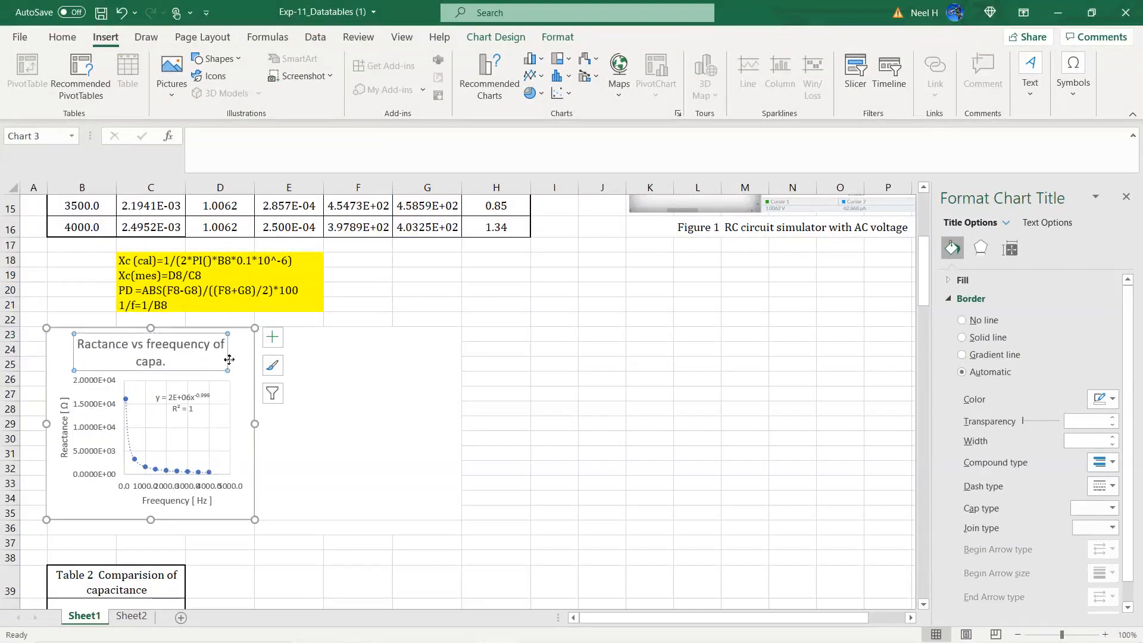
click(581, 523)
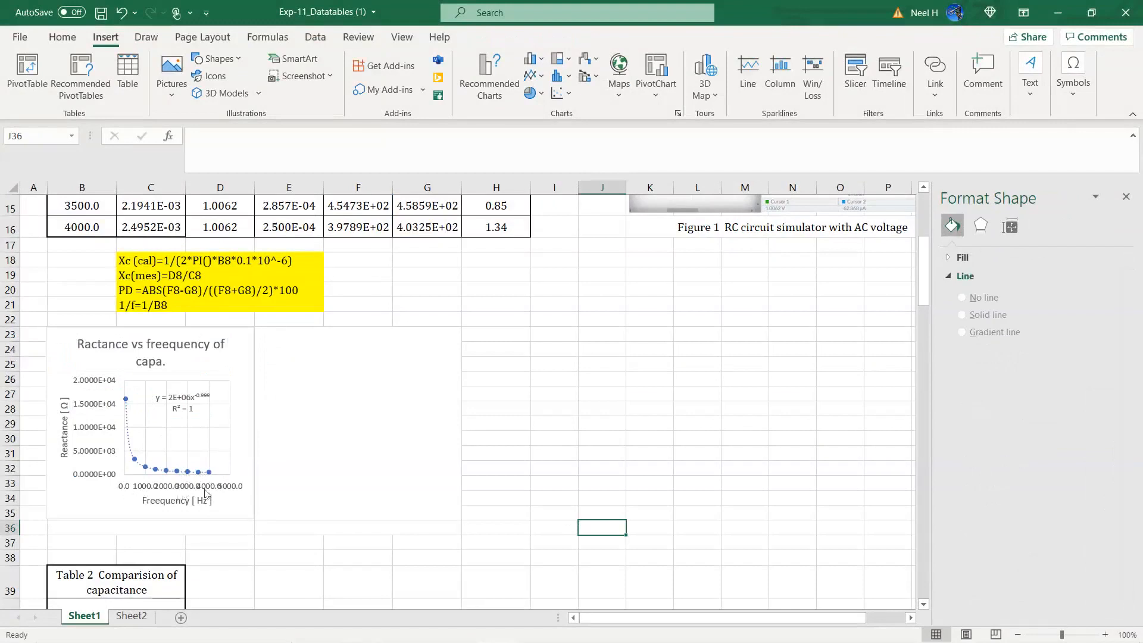
- Set the minor unit of the chart's horizontal axis to 2000 to space out its frequency labels
click(206, 492)
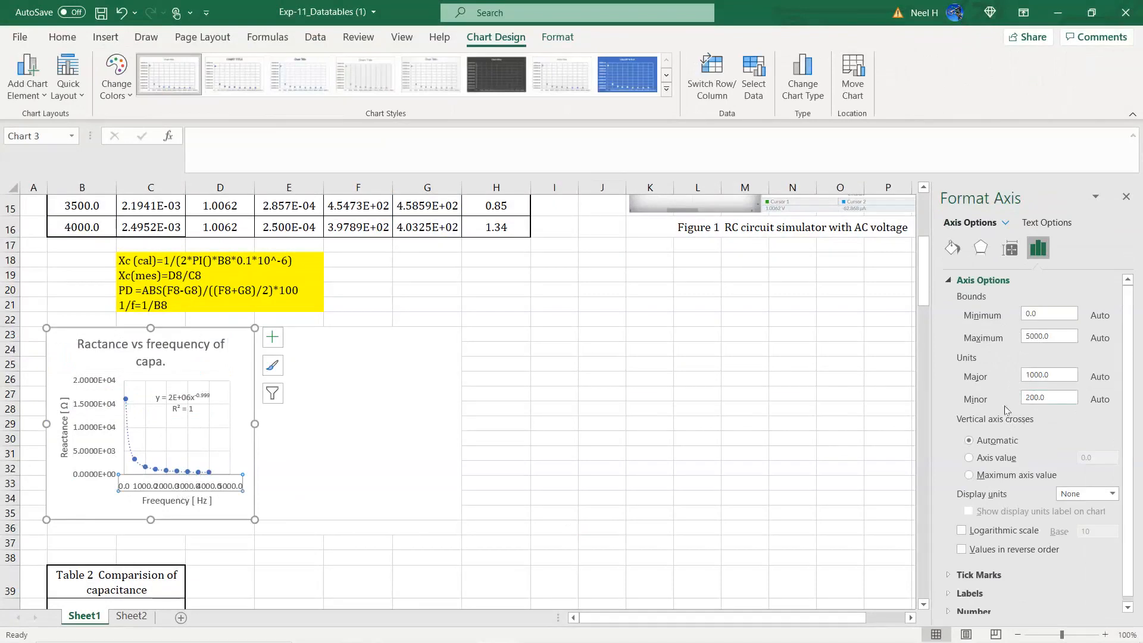
click(1036, 397)
key(Return)
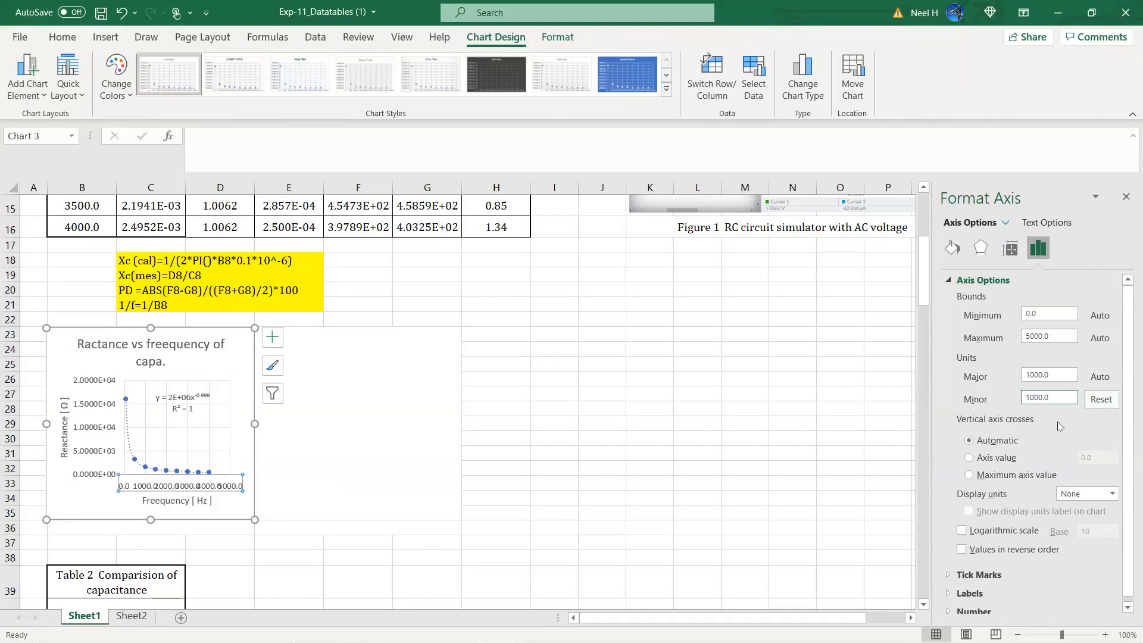
click(1052, 376)
double_click(1034, 396)
text(2)
key(Return)
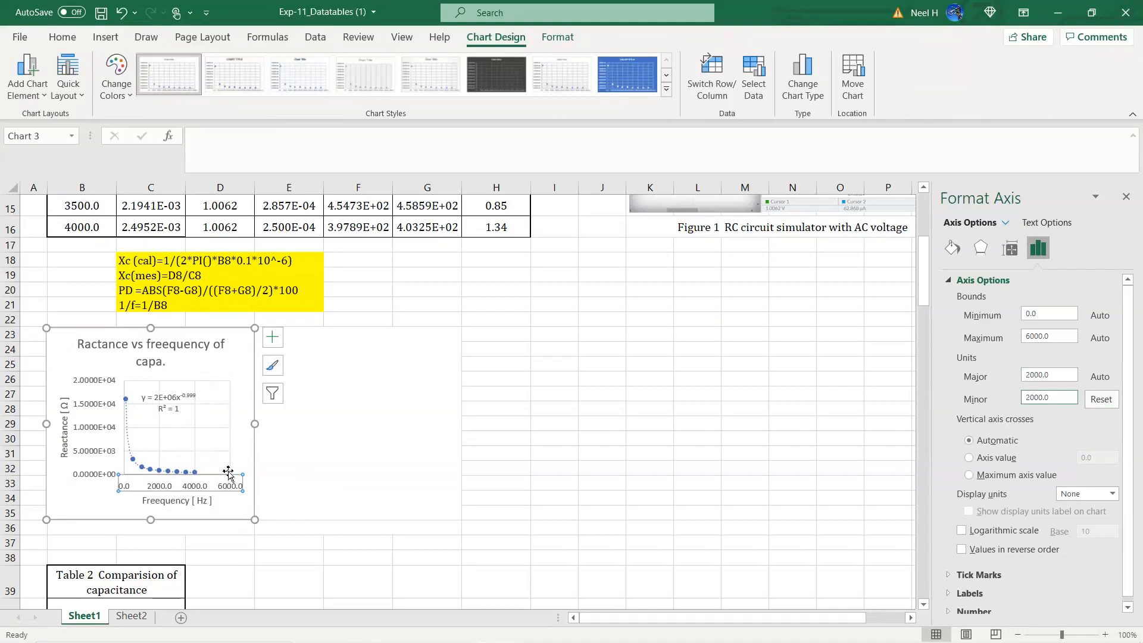
click(338, 485)
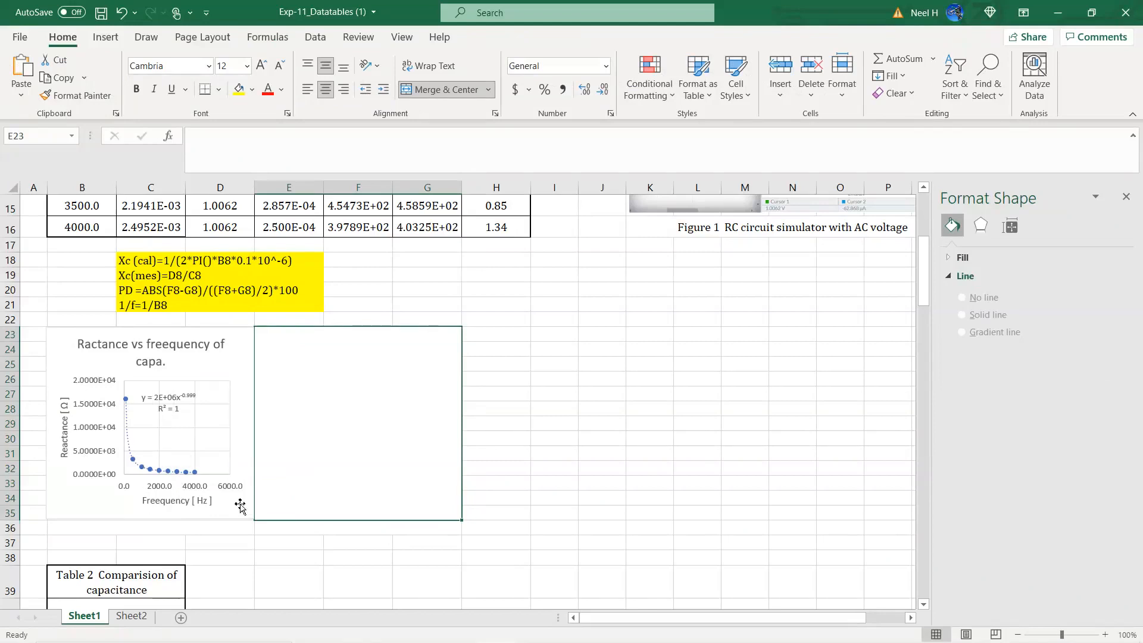
- Nudge the trendline equation label slightly down and to the right within the plot area
click(173, 405)
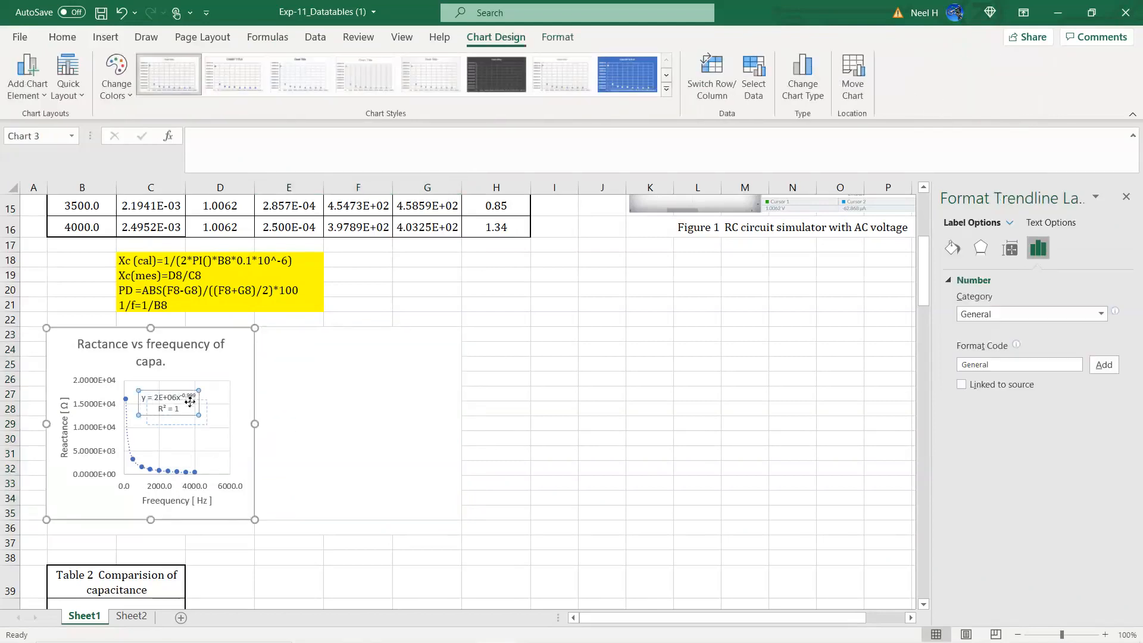
drag(189, 402, 189, 403)
click(521, 602)
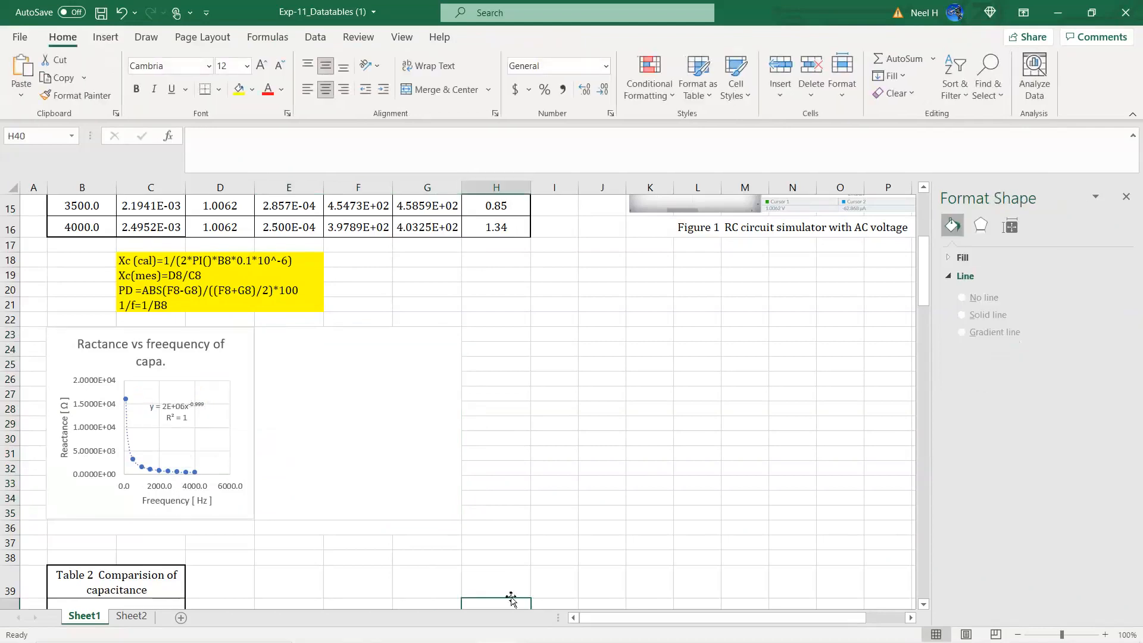
- Try widening the chart across columns B to G, and shrink it back to columns B to D
click(252, 509)
drag(254, 520, 463, 521)
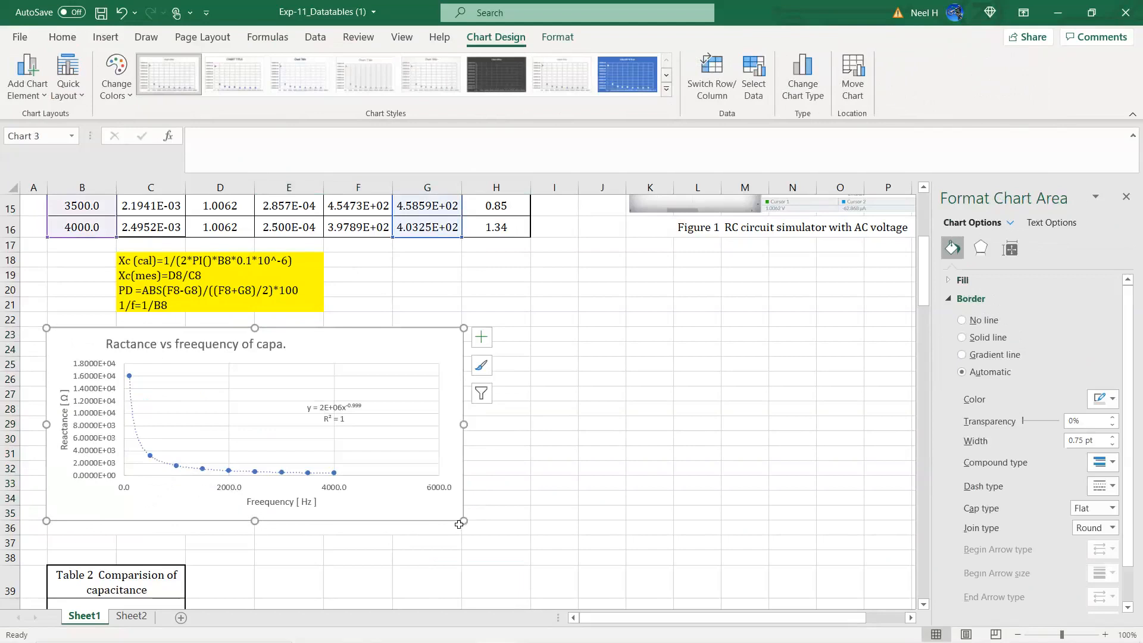
drag(464, 520, 255, 519)
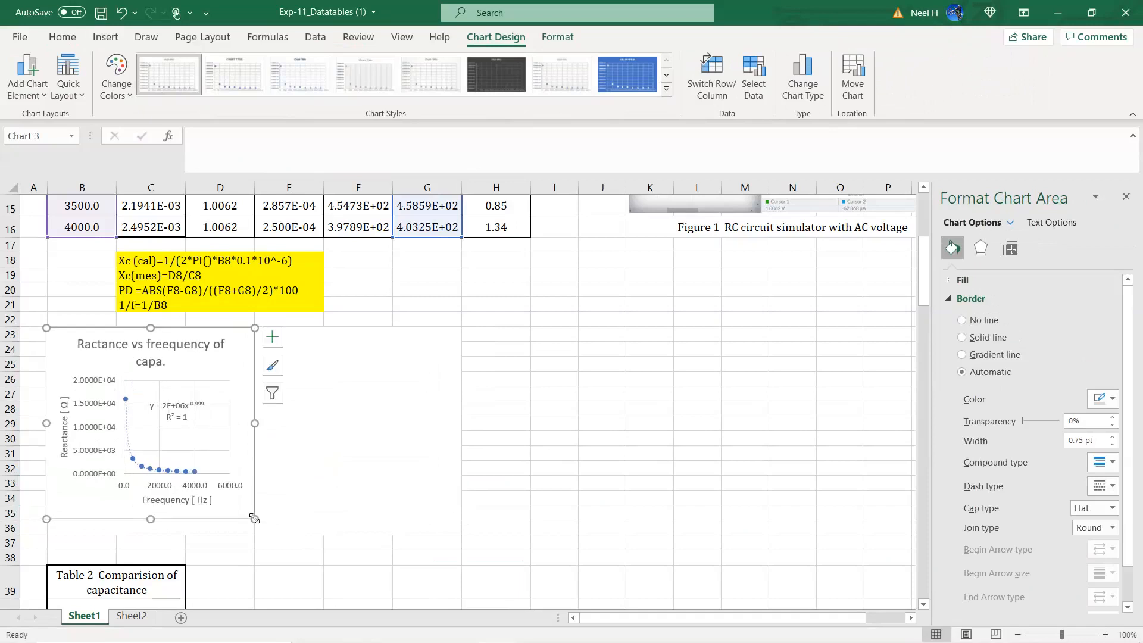
click(650, 477)
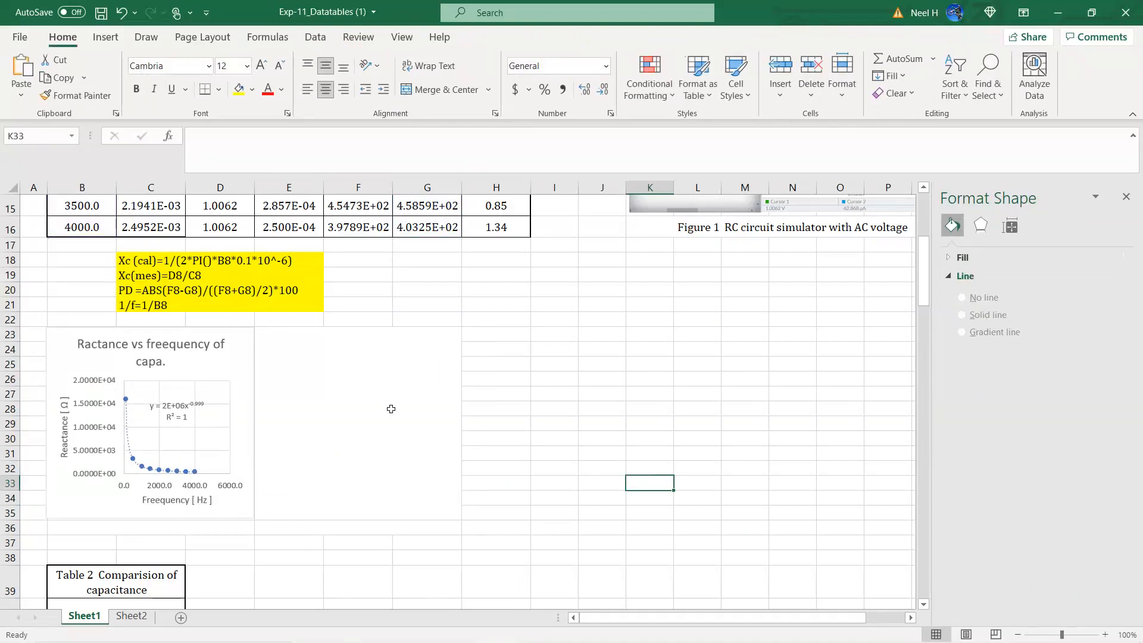
- Insert a blank scatter chart in the empty area of the worksheet around row 23
click(547, 330)
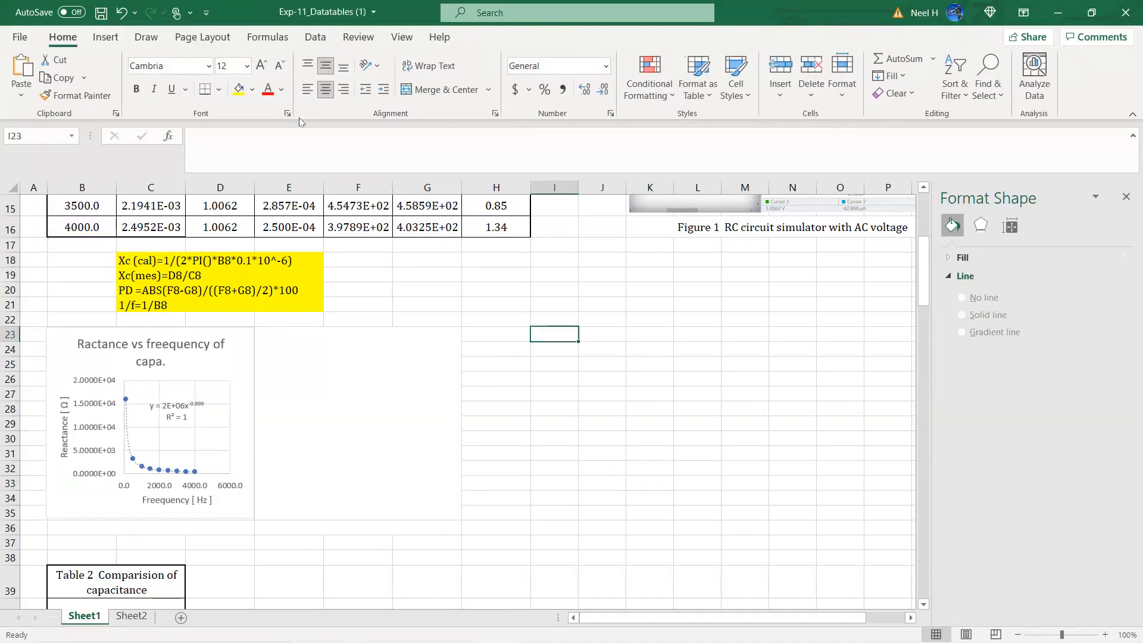
click(105, 37)
click(561, 93)
click(572, 145)
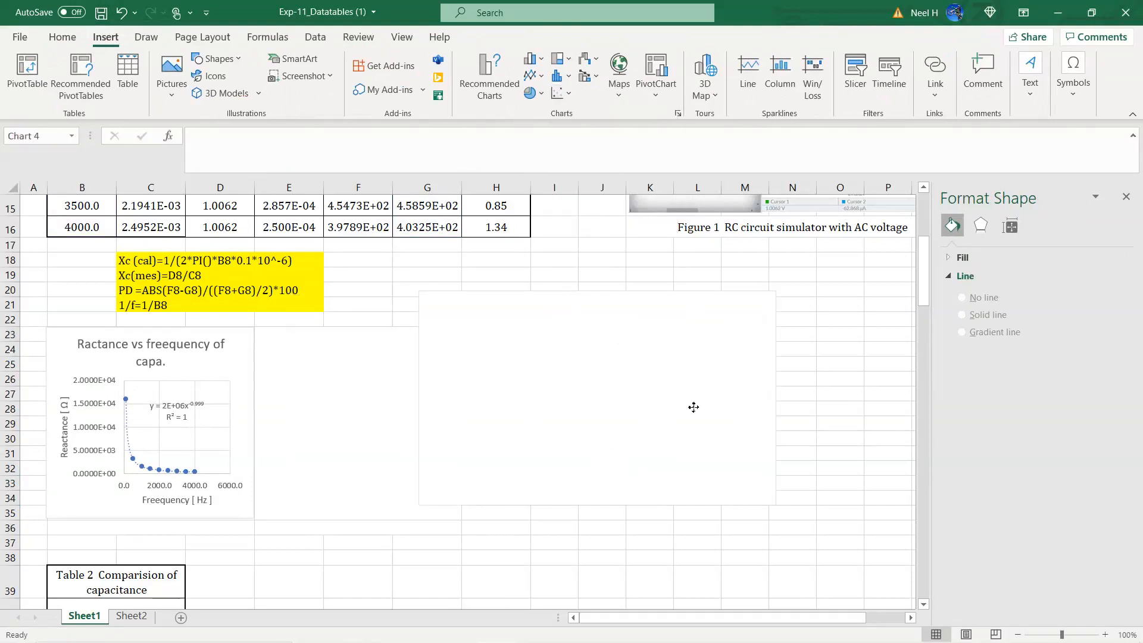
- Add a data series to the blank scatter chart with the 1/f column, E8:E16, as its X values
click(753, 77)
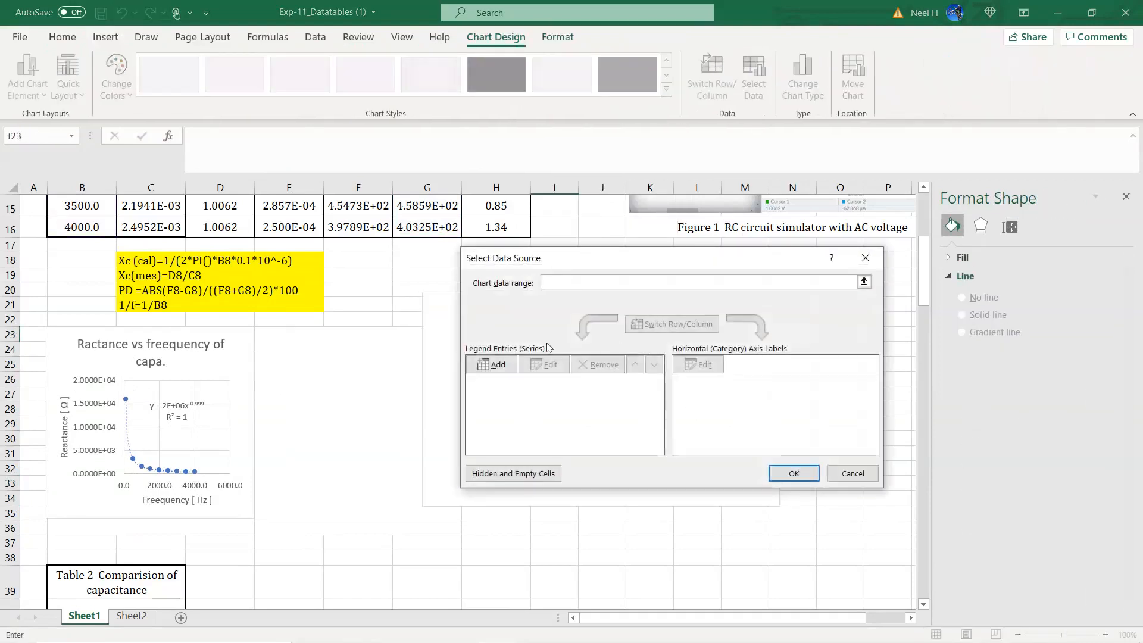
click(478, 366)
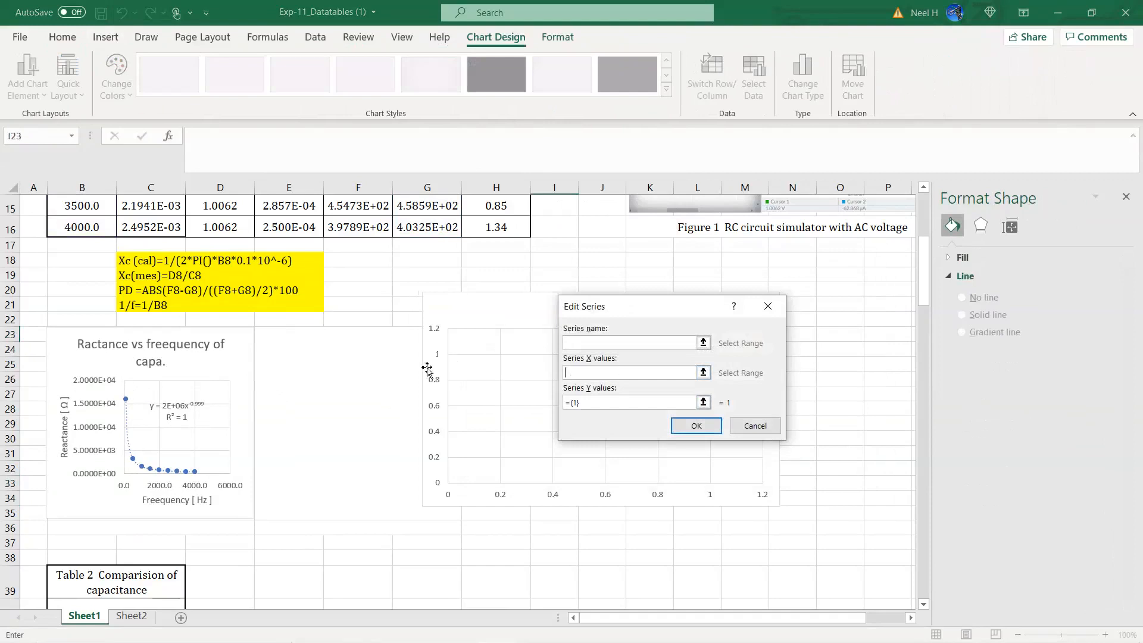
scroll(425, 372, up, 4)
drag(288, 329, 285, 498)
- Set the series' Y values to the measured reactance in G8:G16 and apply the chart's data source
click(604, 399)
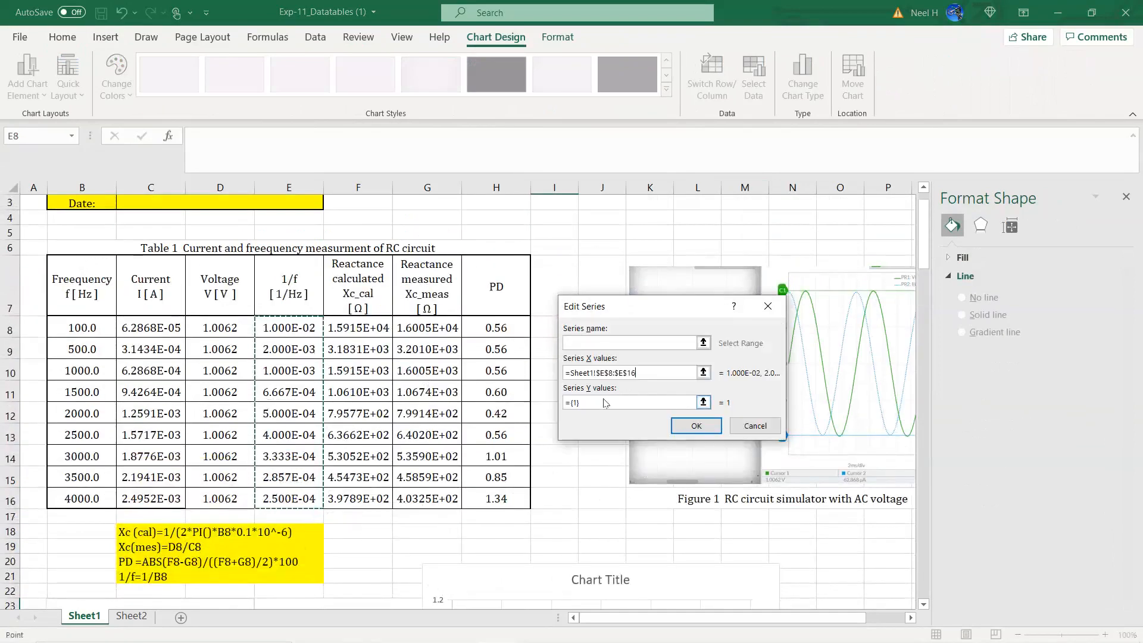
key(BackSpace)
key(BackSpace)
key(BackSpace)
key(BackSpace)
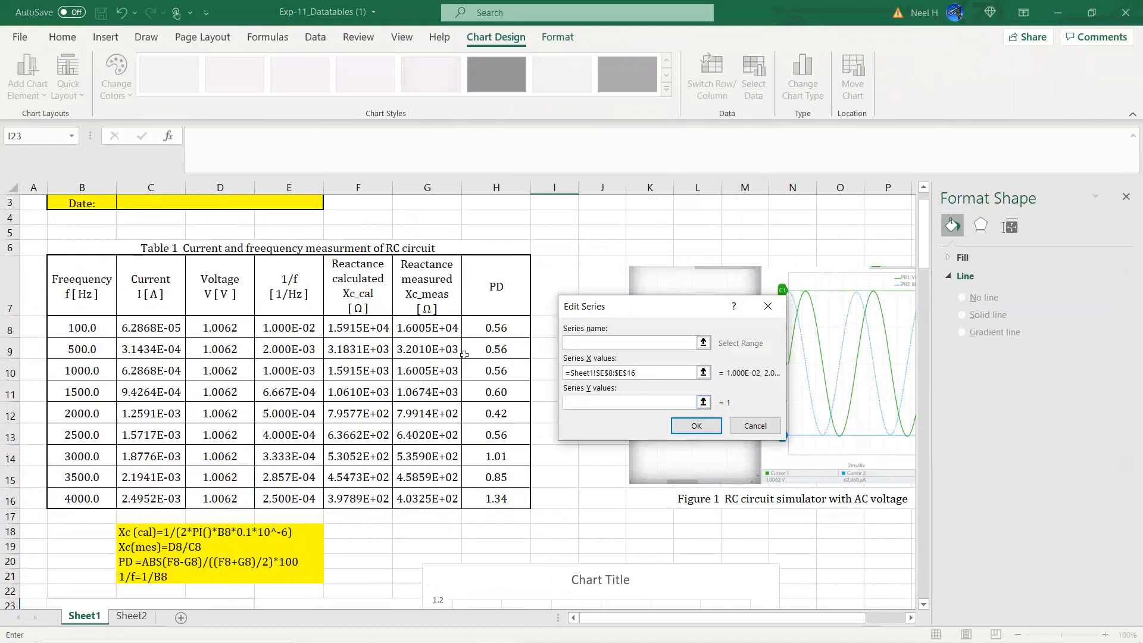
drag(429, 328, 428, 500)
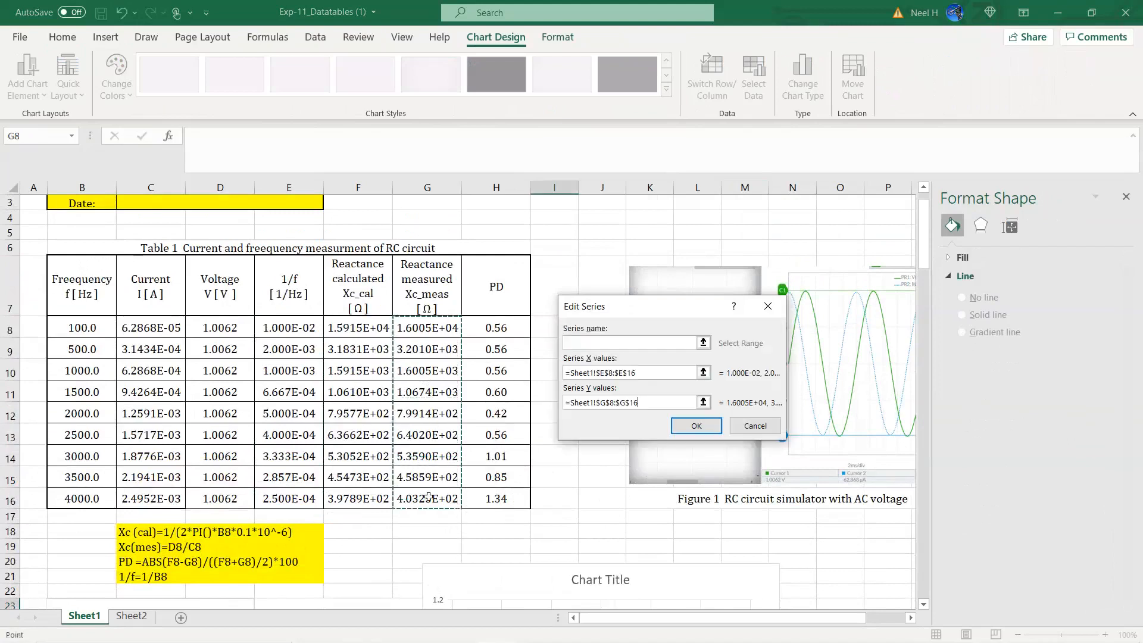
click(703, 423)
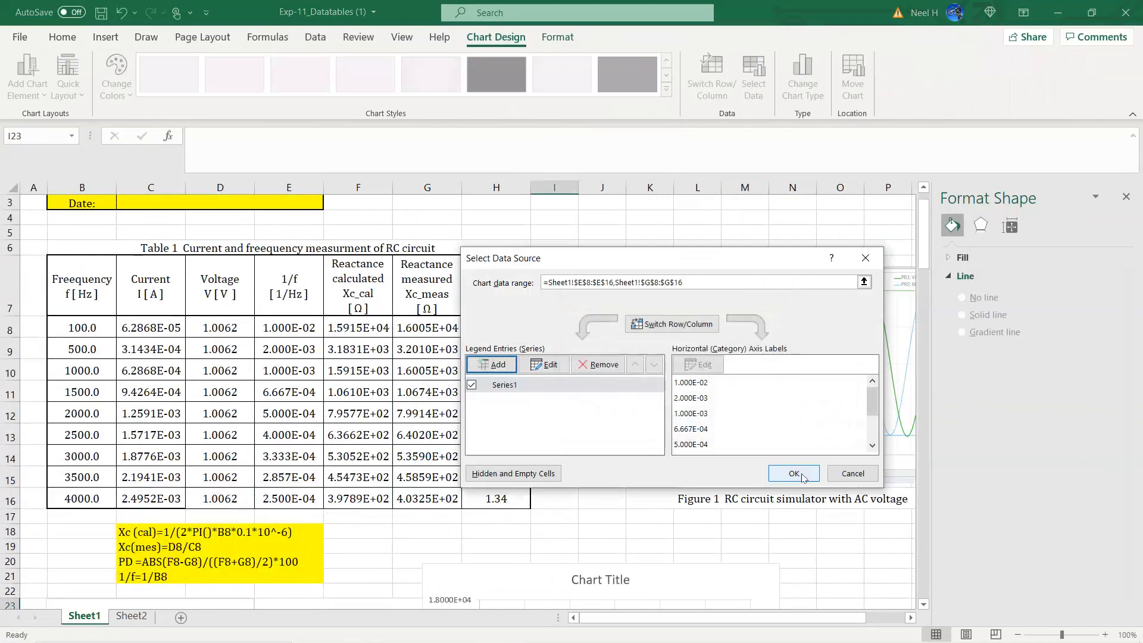
click(795, 473)
- Shrink the new chart and place it beside the first one, covering columns E to G and rows 23 to 35
scroll(676, 361, down, 6)
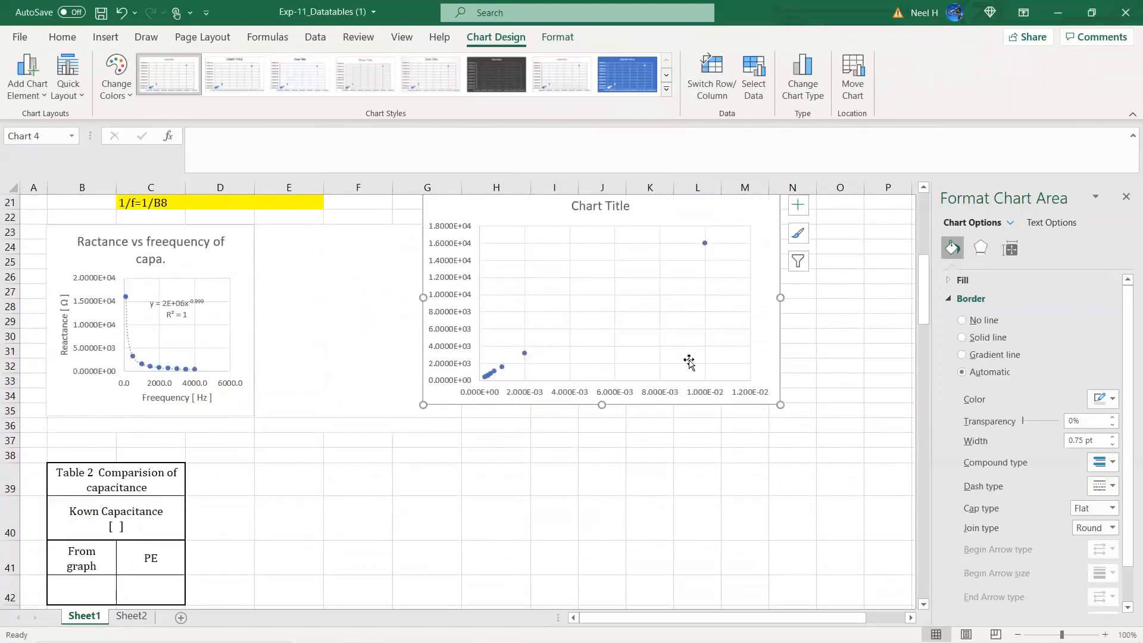
scroll(689, 365, up, 2)
drag(780, 249, 420, 284)
drag(450, 467, 461, 474)
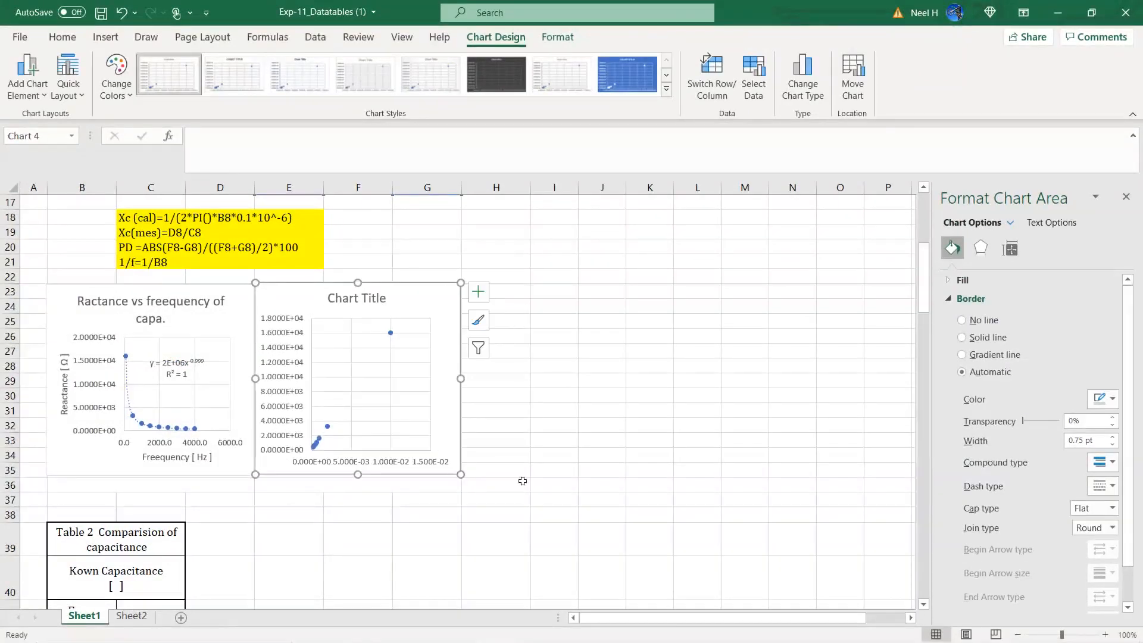
click(542, 487)
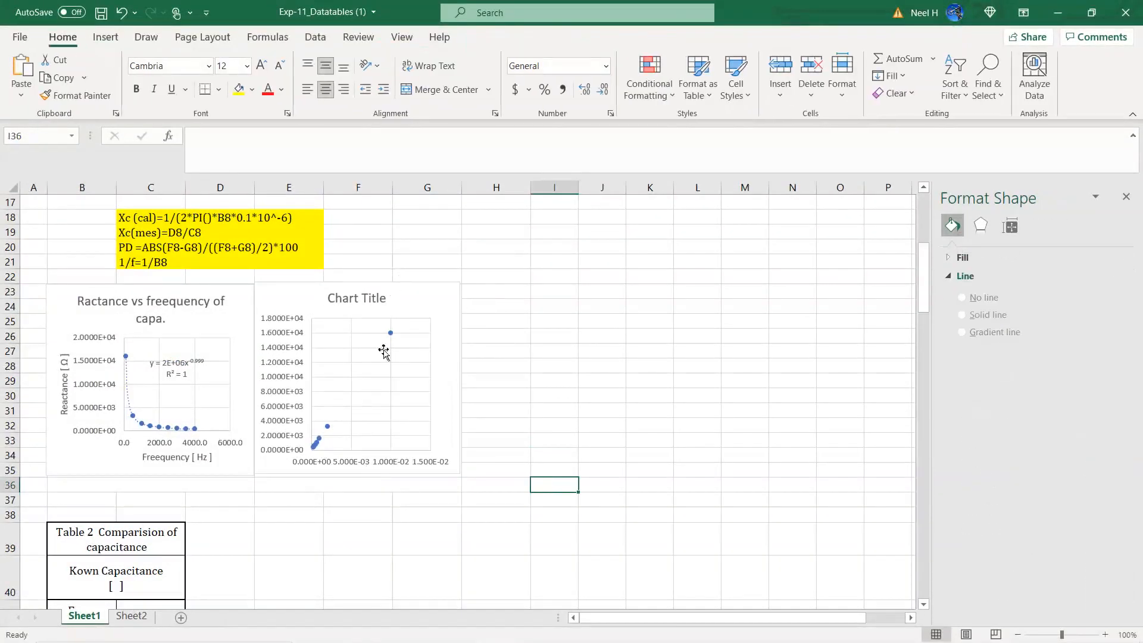
- Add axis titles and a linear trendline to the second chart
click(428, 298)
click(478, 292)
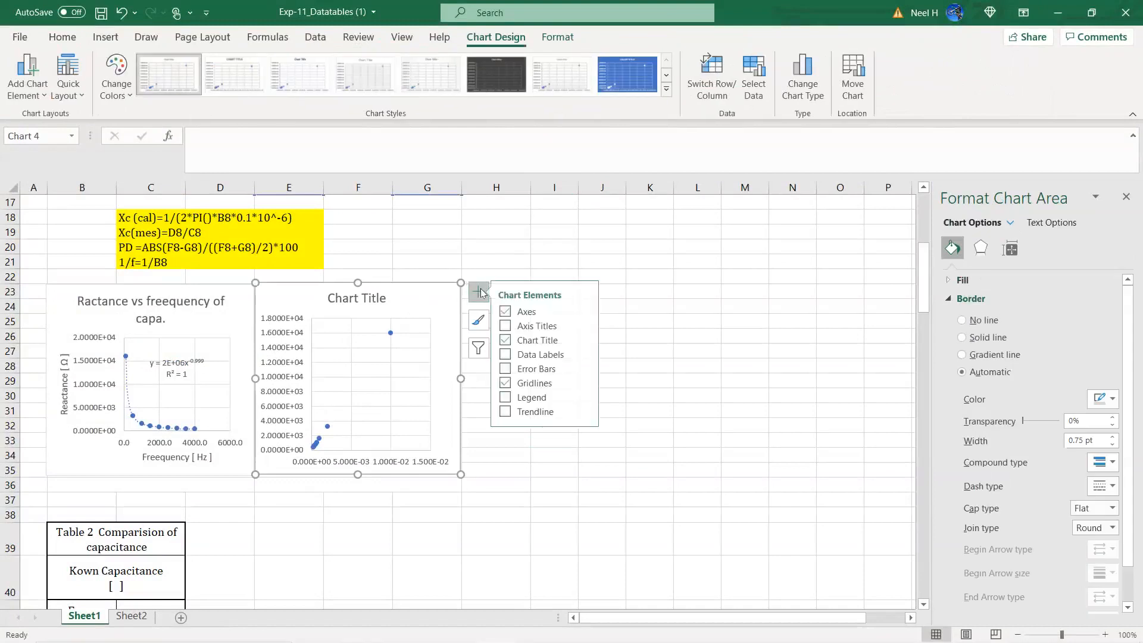
click(538, 329)
click(539, 411)
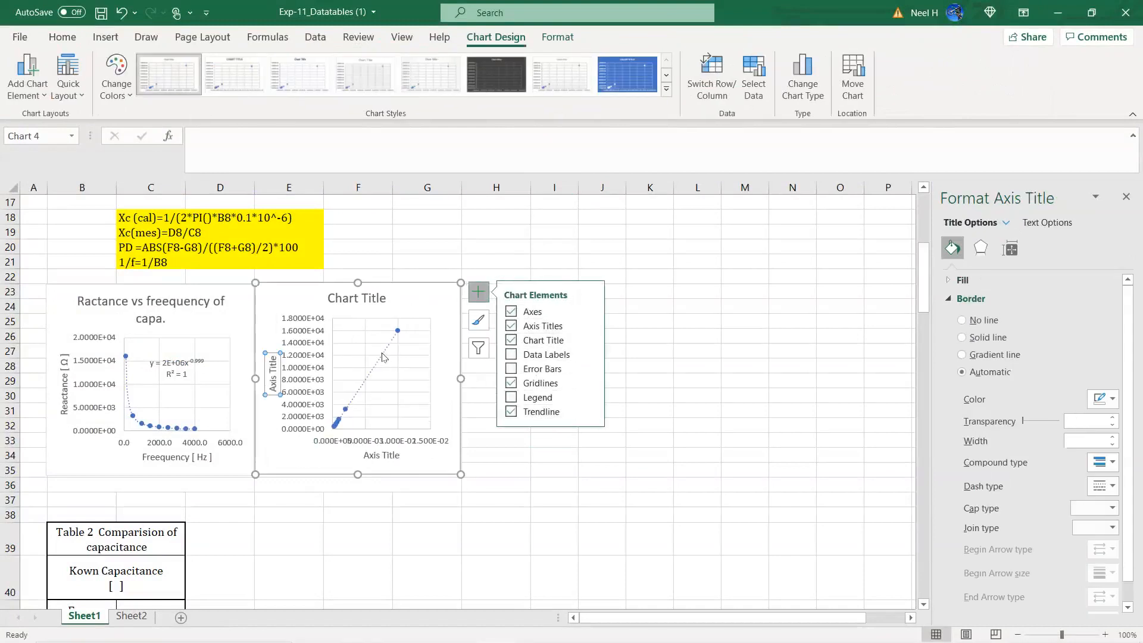
- Set the trendline's intercept to 0.0 and display its equation and R-squared value on the chart
click(1010, 248)
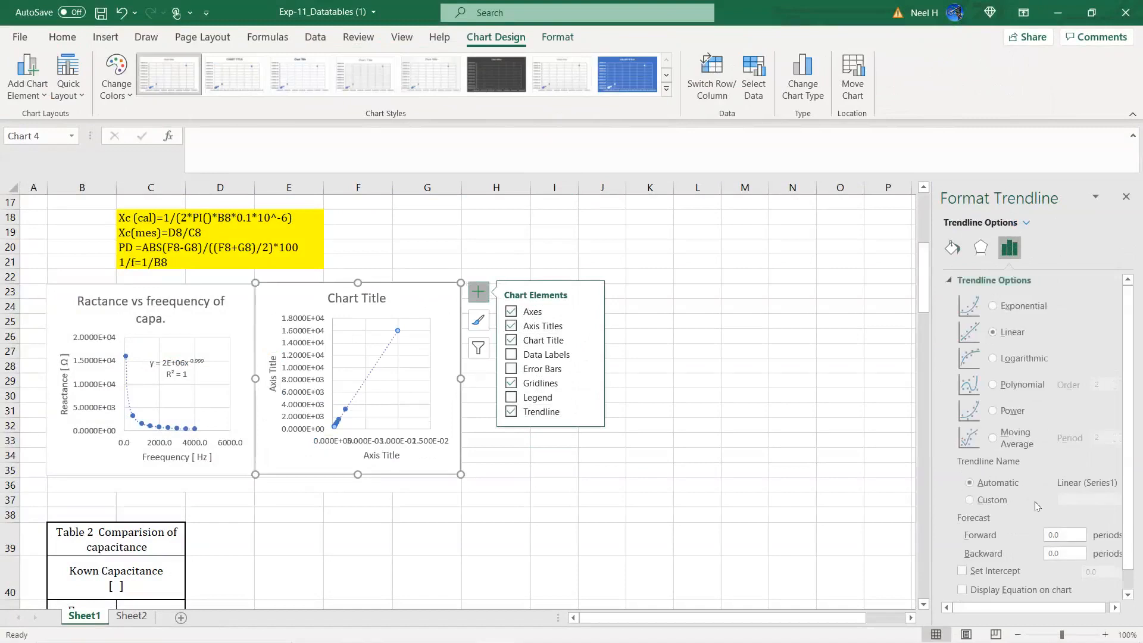
scroll(1038, 506, down, 1)
click(997, 549)
click(994, 568)
click(989, 587)
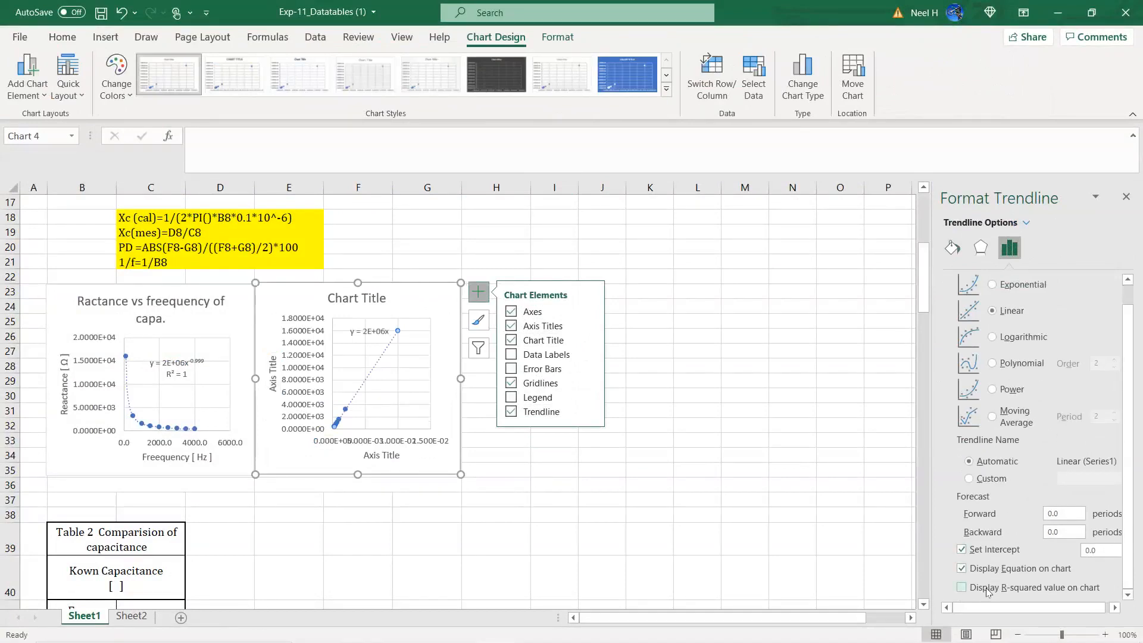
- Format the trendline equation label as Number with 2 decimal places and move it below the line in the plot area
click(379, 329)
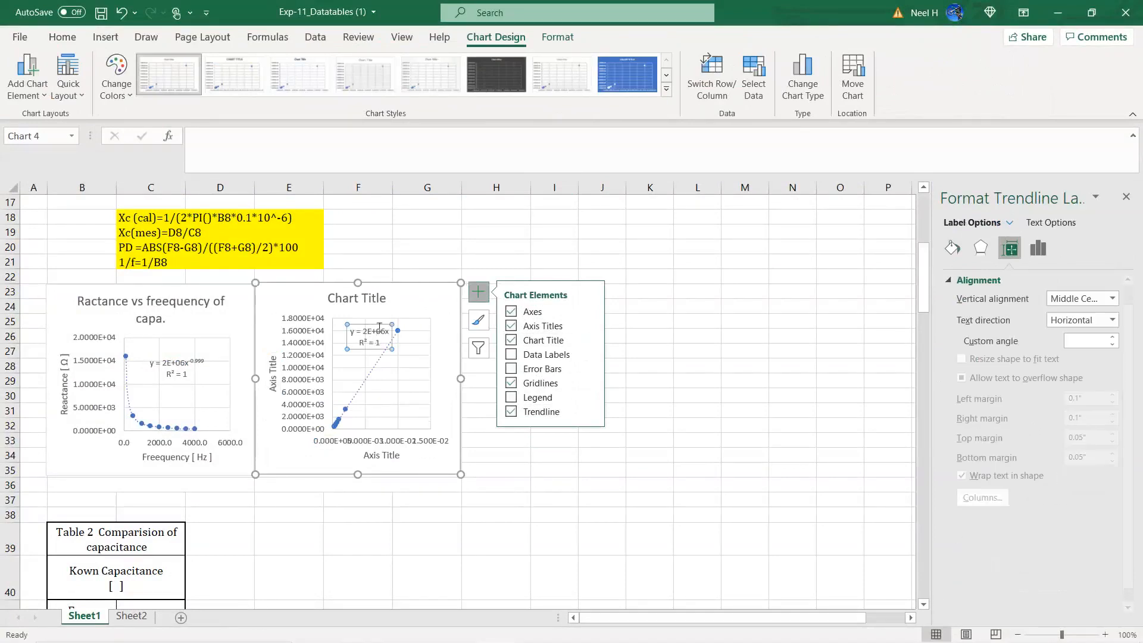
drag(380, 324, 370, 323)
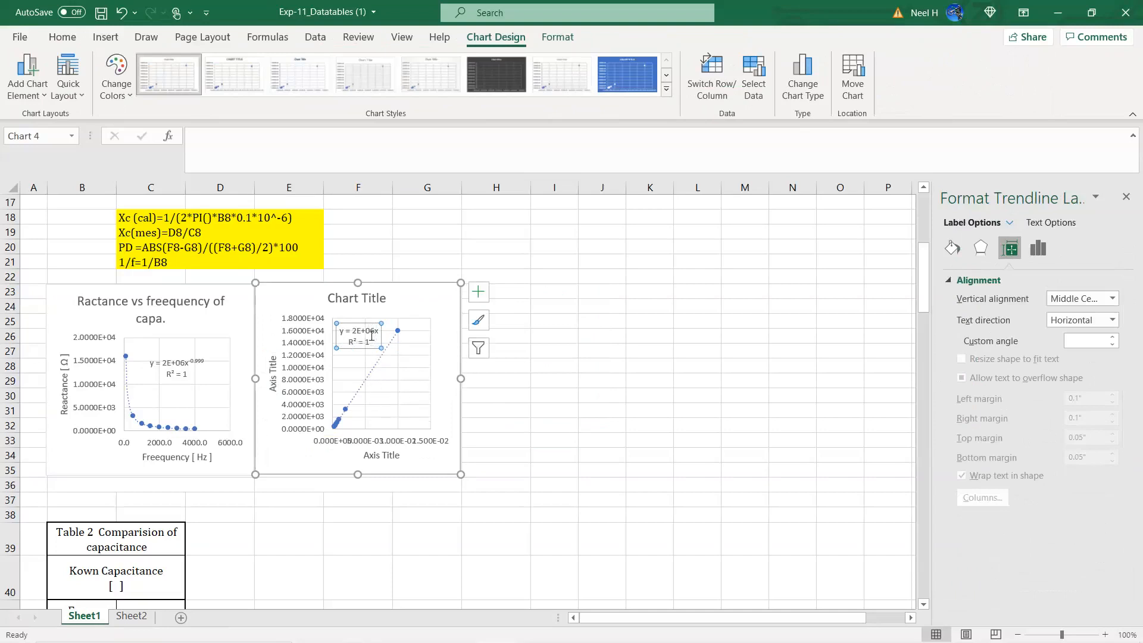
click(1038, 248)
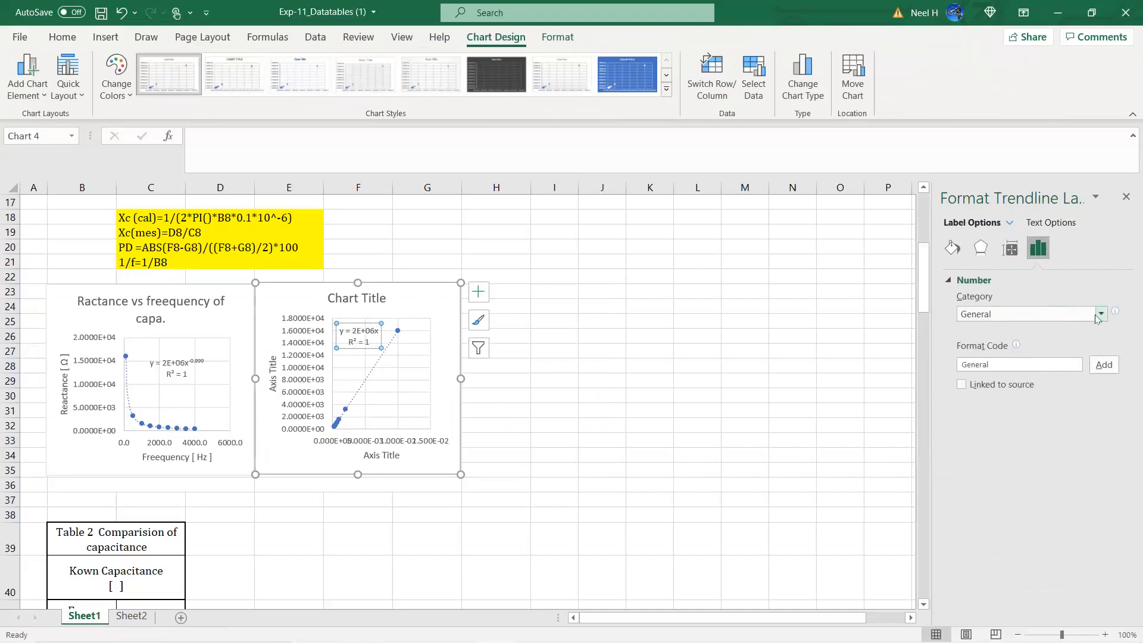
click(1099, 316)
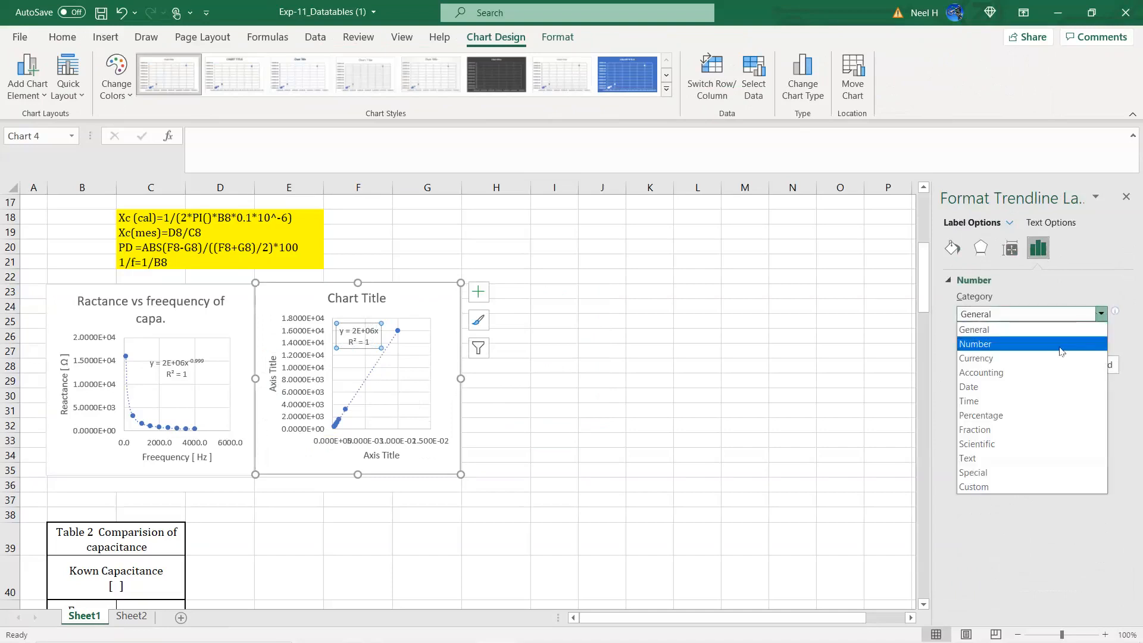
click(1061, 348)
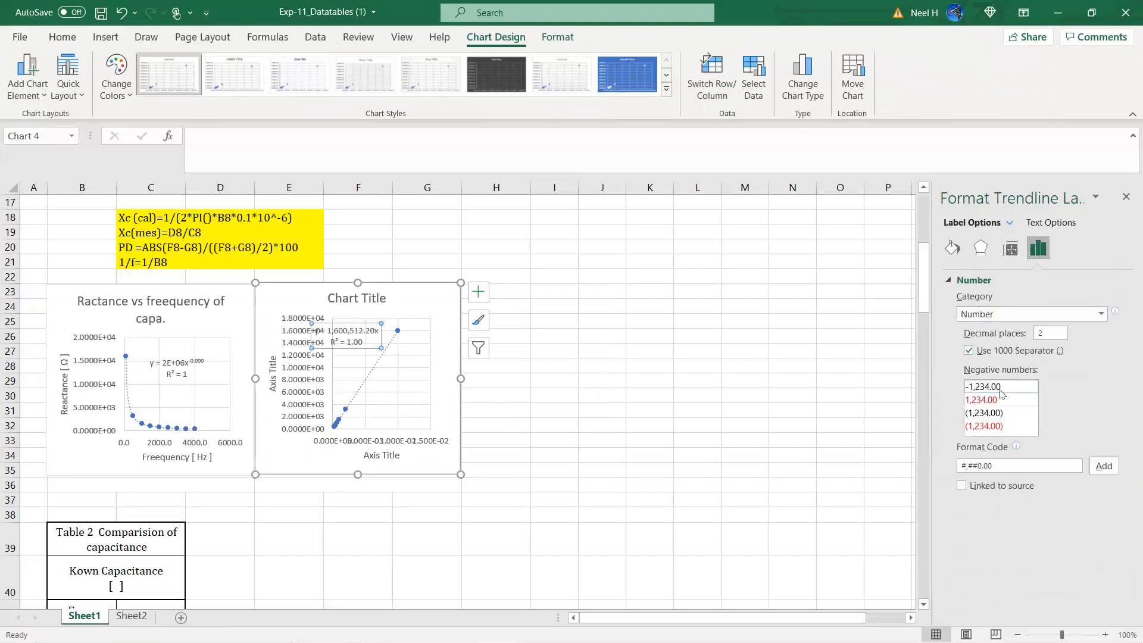
drag(361, 323, 426, 387)
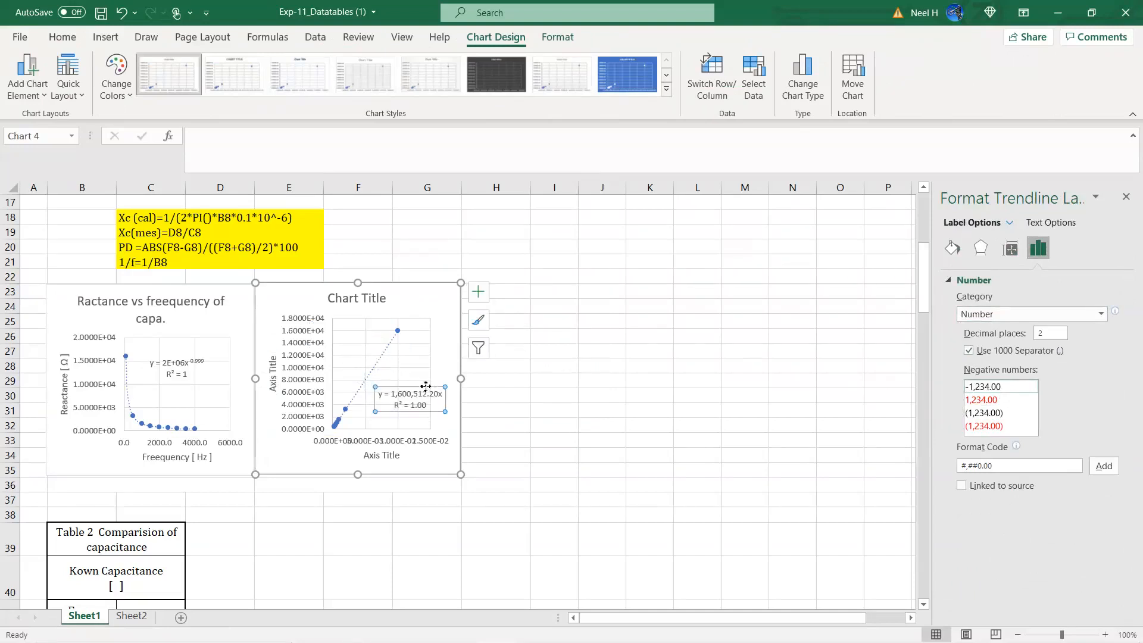
click(548, 441)
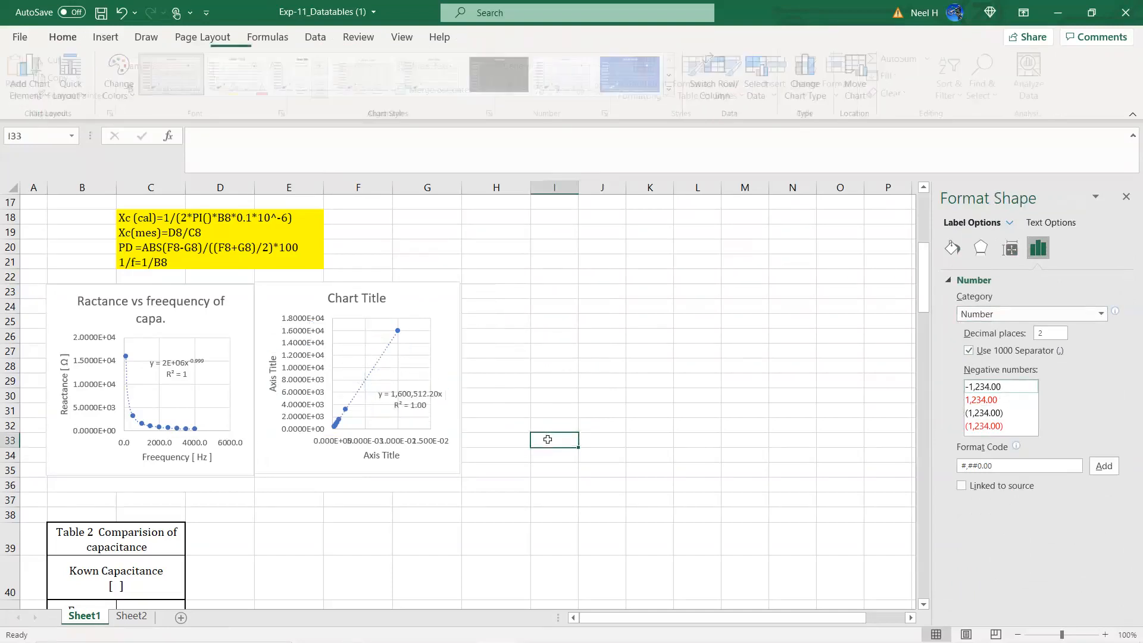
- Switch the trendline label's number format to Scientific with 2 decimal places and nudge it inside the plot's right edge
click(416, 398)
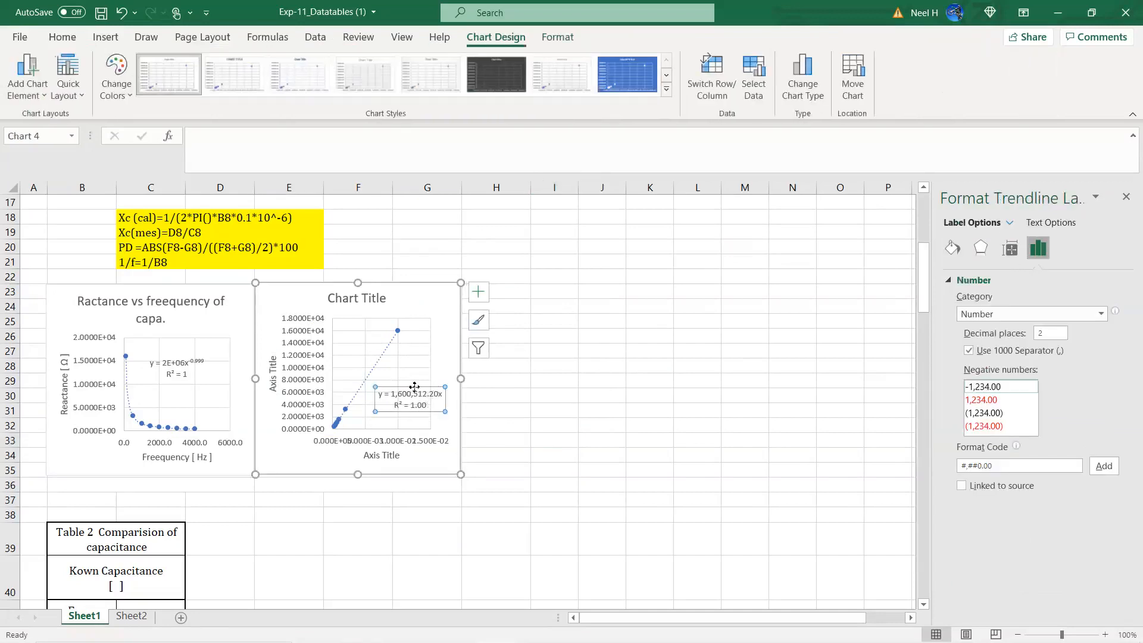
click(1012, 314)
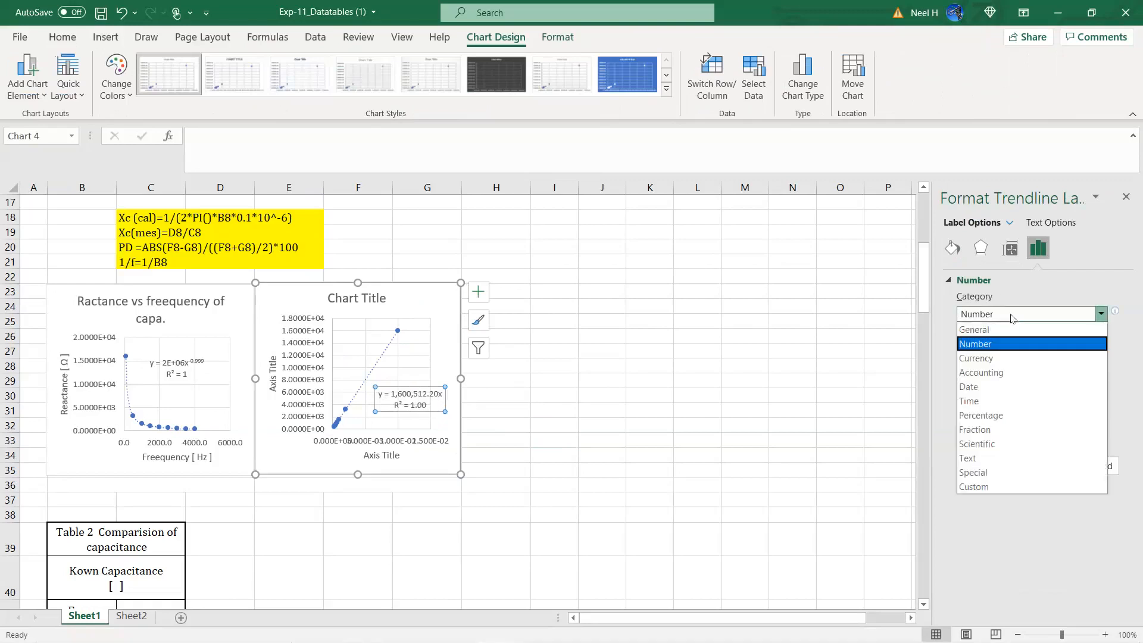
click(1012, 445)
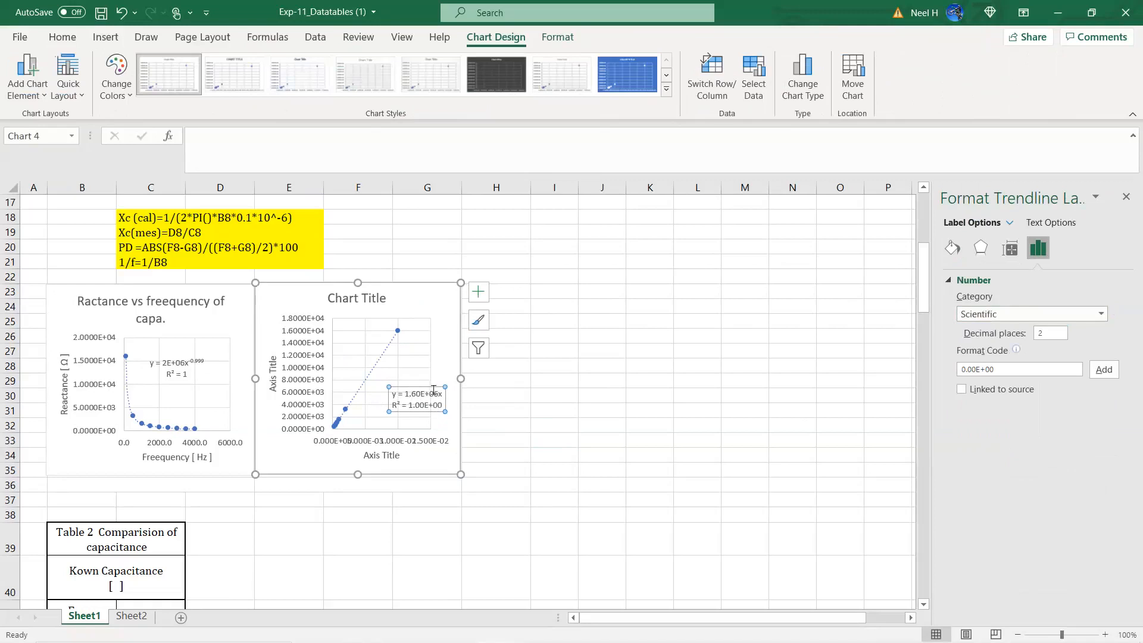
drag(430, 388, 416, 381)
click(565, 440)
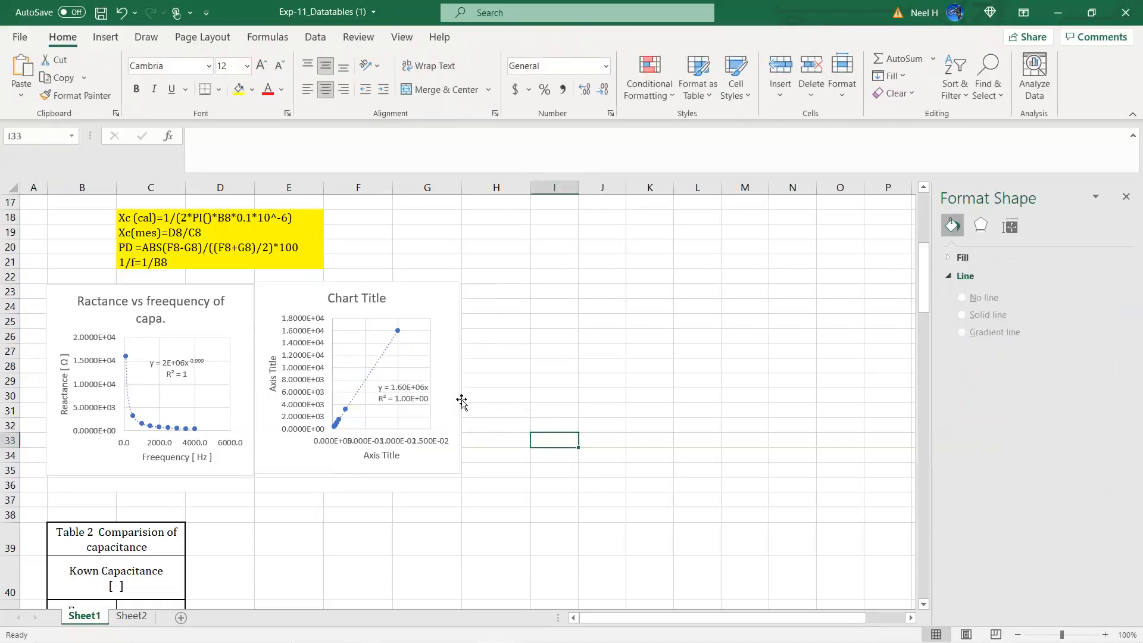
- Replace the second chart's placeholder title with "Reactance vs 1/f of capa."
click(372, 296)
key(BackSpace)
key(BackSpace)
key(BackSpace)
key(BackSpace)
key(BackSpace)
key(BackSpace)
key(BackSpace)
key(BackSpace)
key(BackSpace)
key(BackSpace)
key(BackSpace)
text(Reactance v)
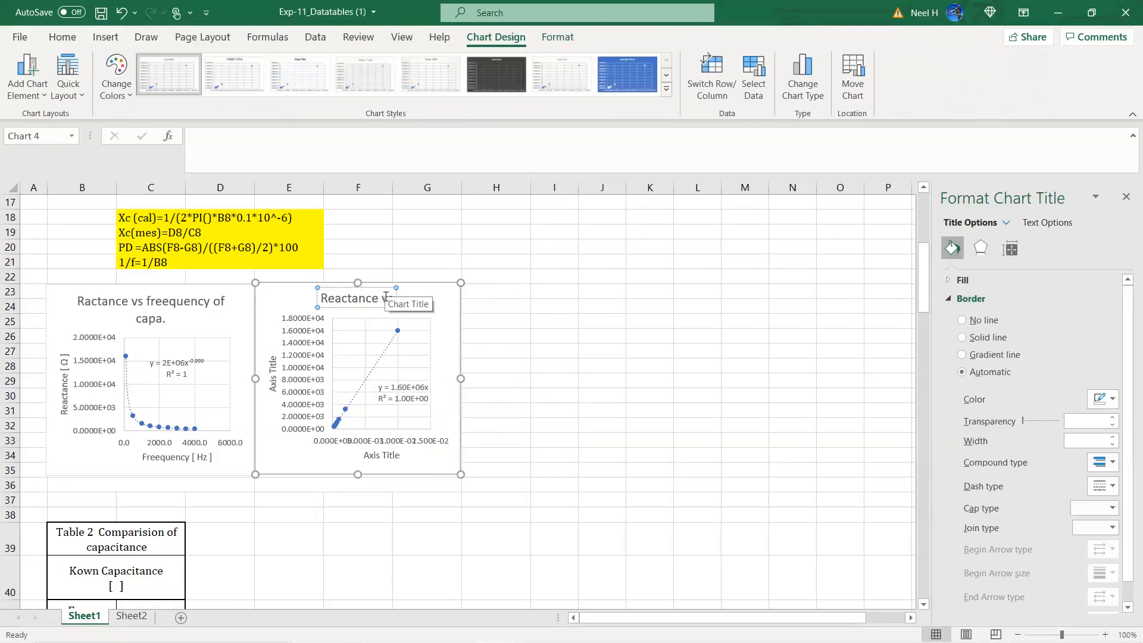
text(s 1/)
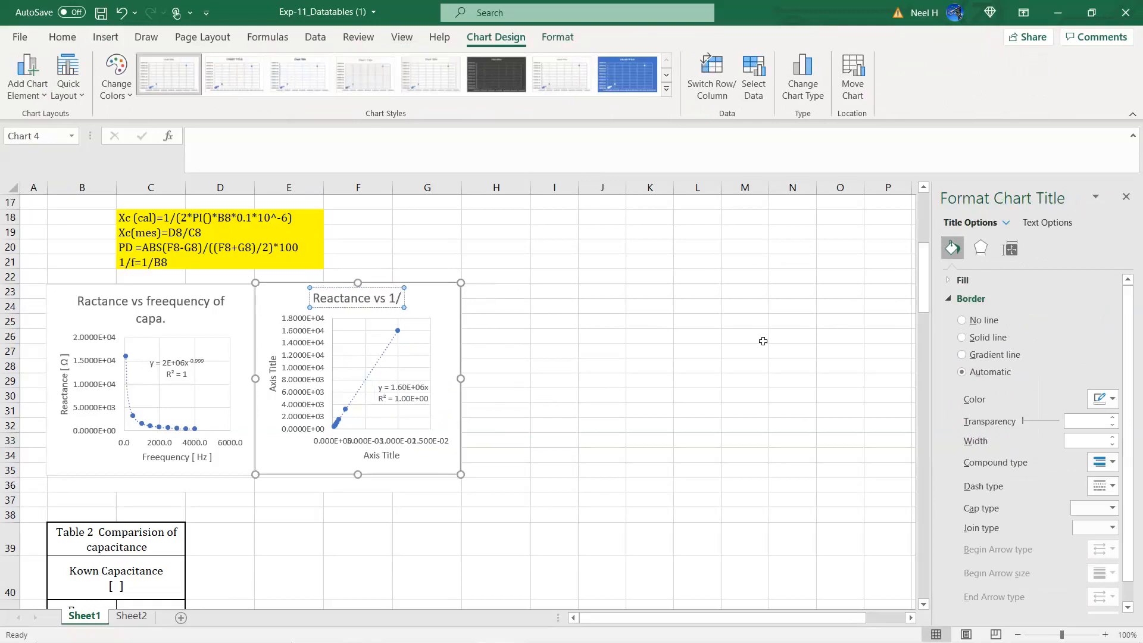
text(f of capa.)
- Replace the second chart's horizontal axis title with "1/f [ 1/Hz ]"
click(395, 455)
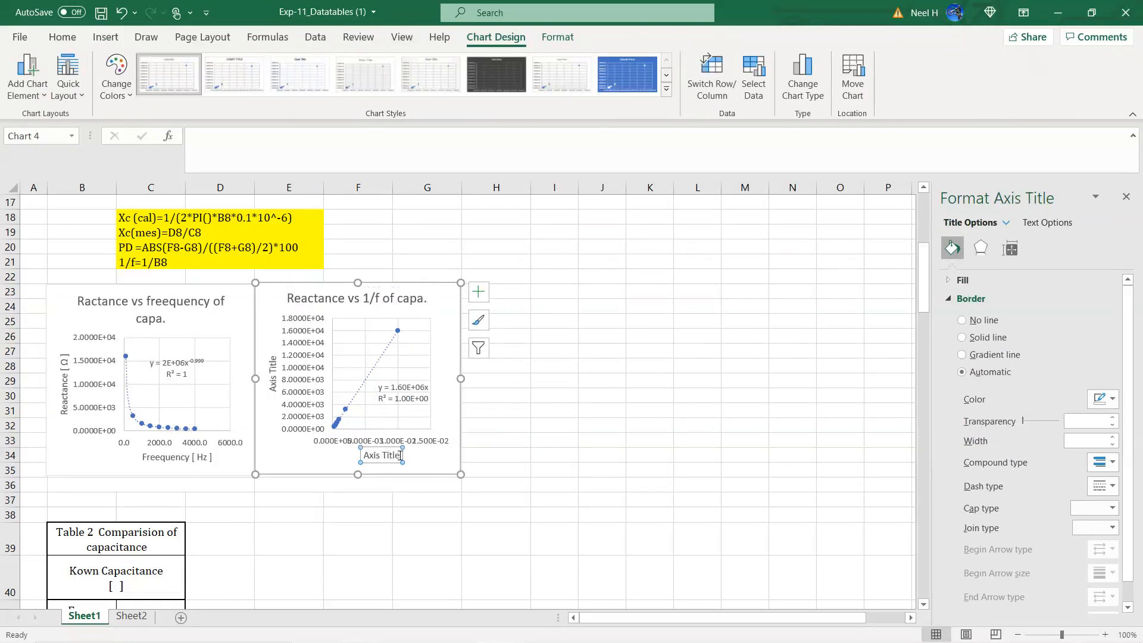
click(400, 455)
key(BackSpace)
key(BackSpace)
key(BackSpace)
key(BackSpace)
key(BackSpace)
key(BackSpace)
key(BackSpace)
key(BackSpace)
key(BackSpace)
key(BackSpace)
text(1/f [)
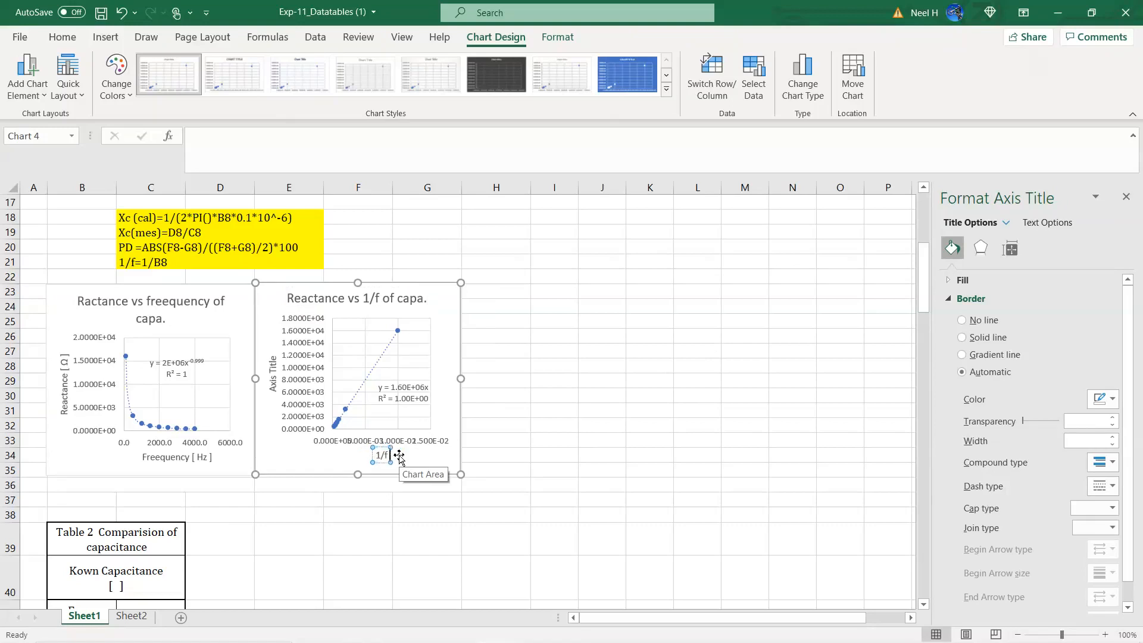
text( 1/Hz ])
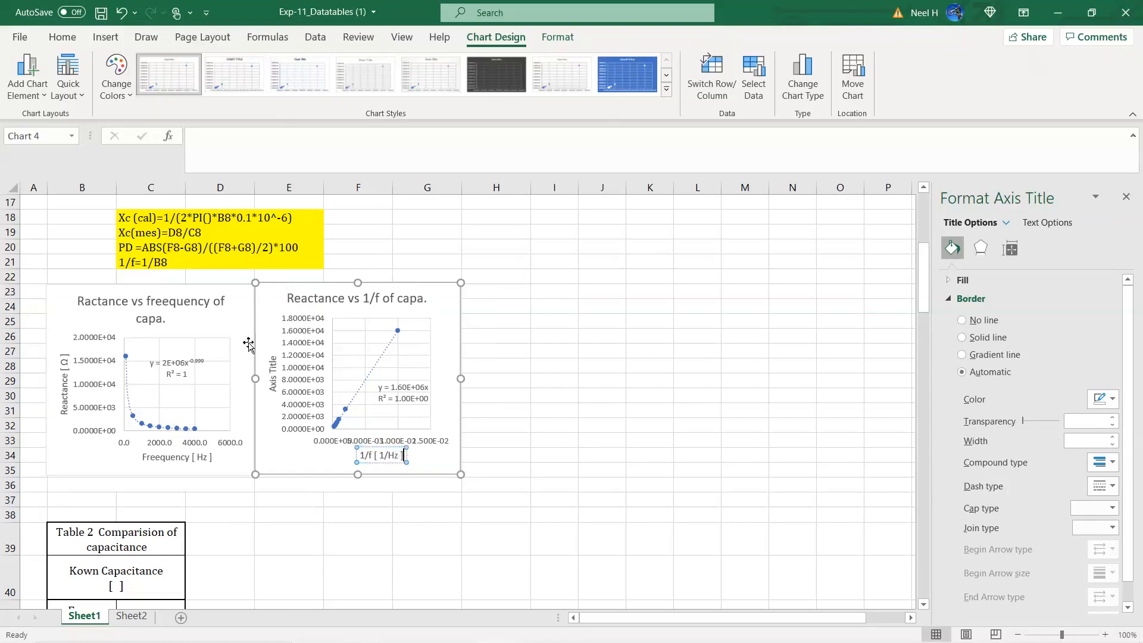
- Replace the placeholder text of the second chart's vertical axis title with "Reactance ["
click(275, 361)
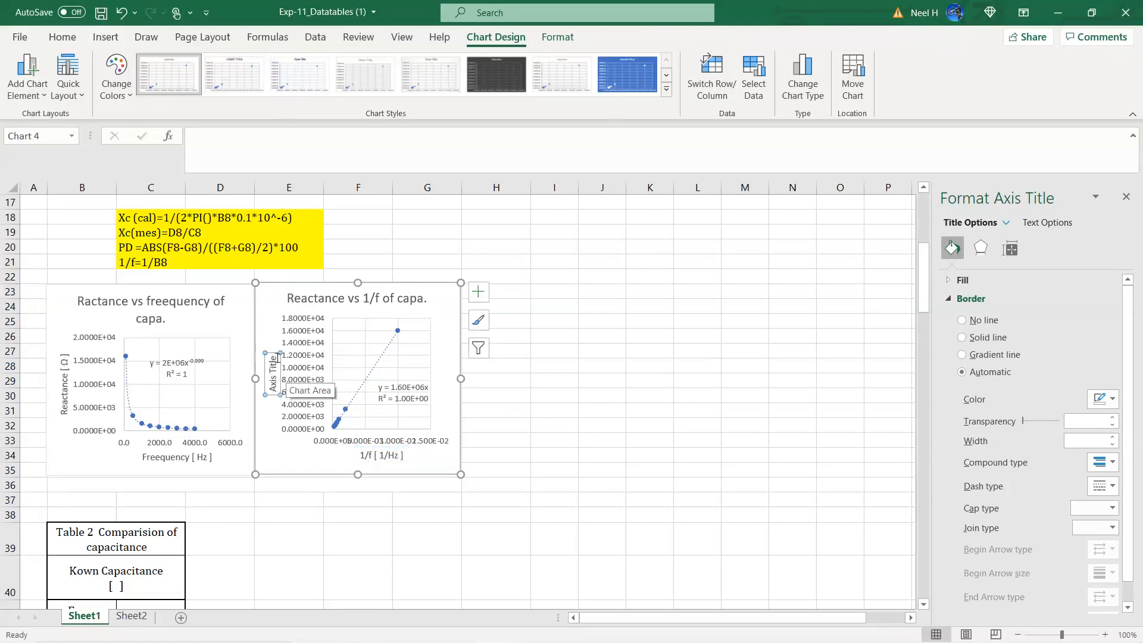
click(273, 357)
key(BackSpace)
key(BackSpace)
key(BackSpace)
key(BackSpace)
key(BackSpace)
key(BackSpace)
key(BackSpace)
key(BackSpace)
key(BackSpace)
key(BackSpace)
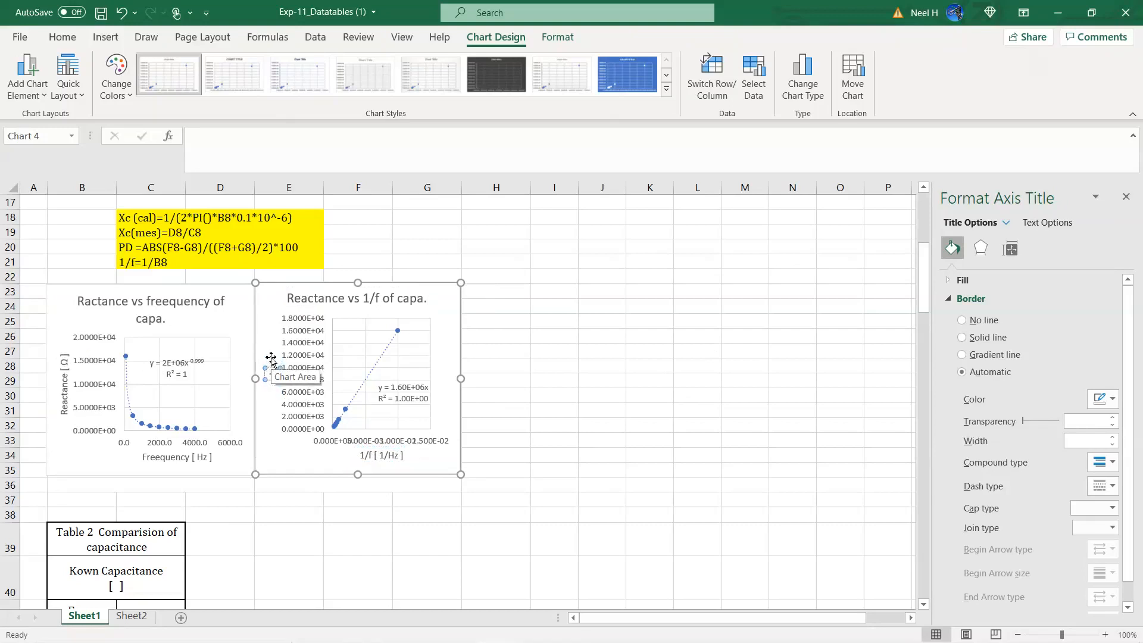
text(Reactance [)
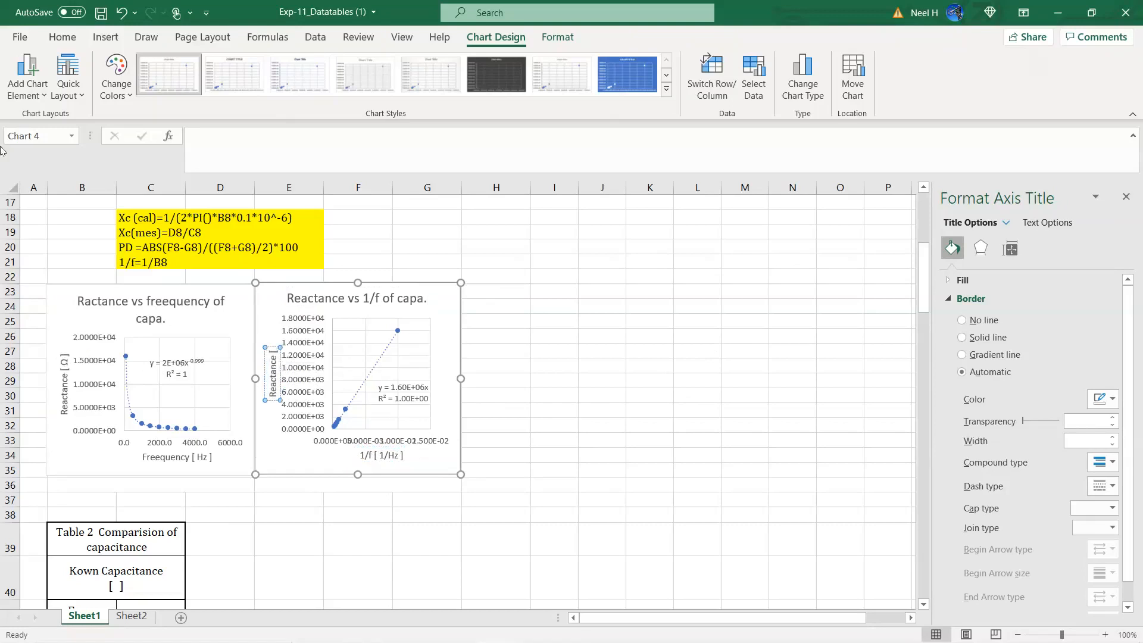
- Insert the Greek capital omega symbol into the vertical axis title and complete it as "Reactance [ Ω ]"
click(106, 37)
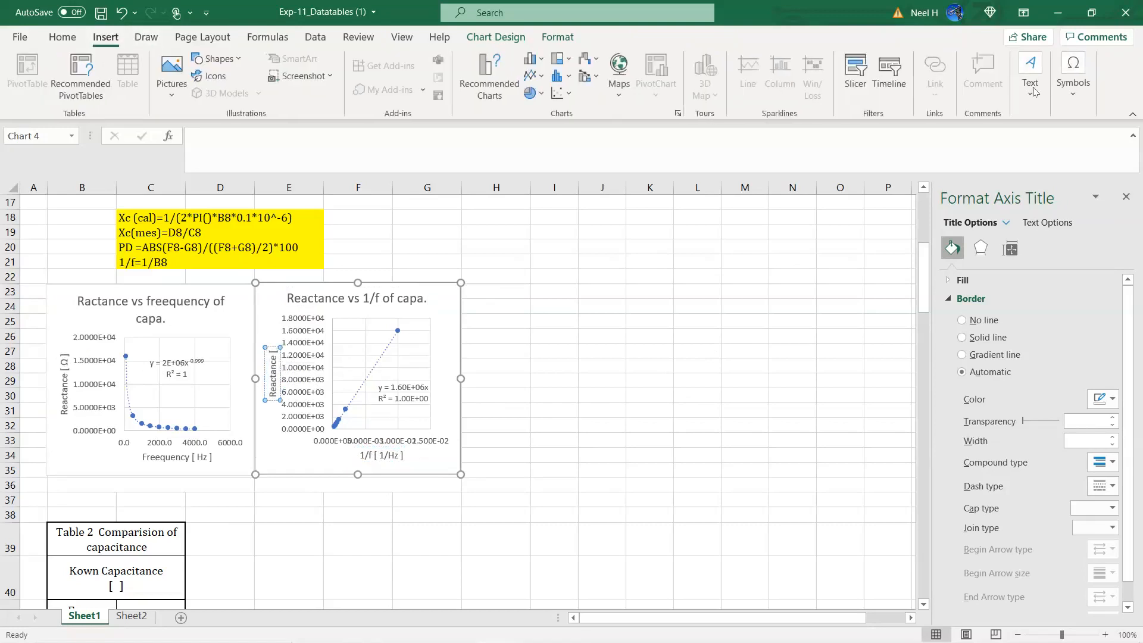
click(1074, 78)
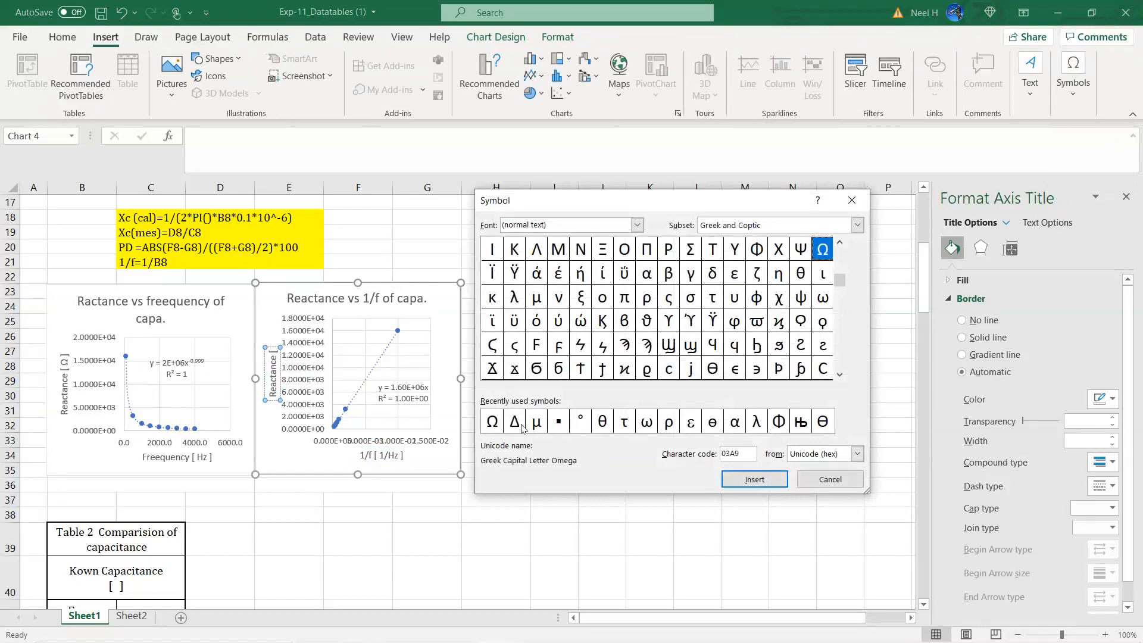
click(754, 478)
click(830, 480)
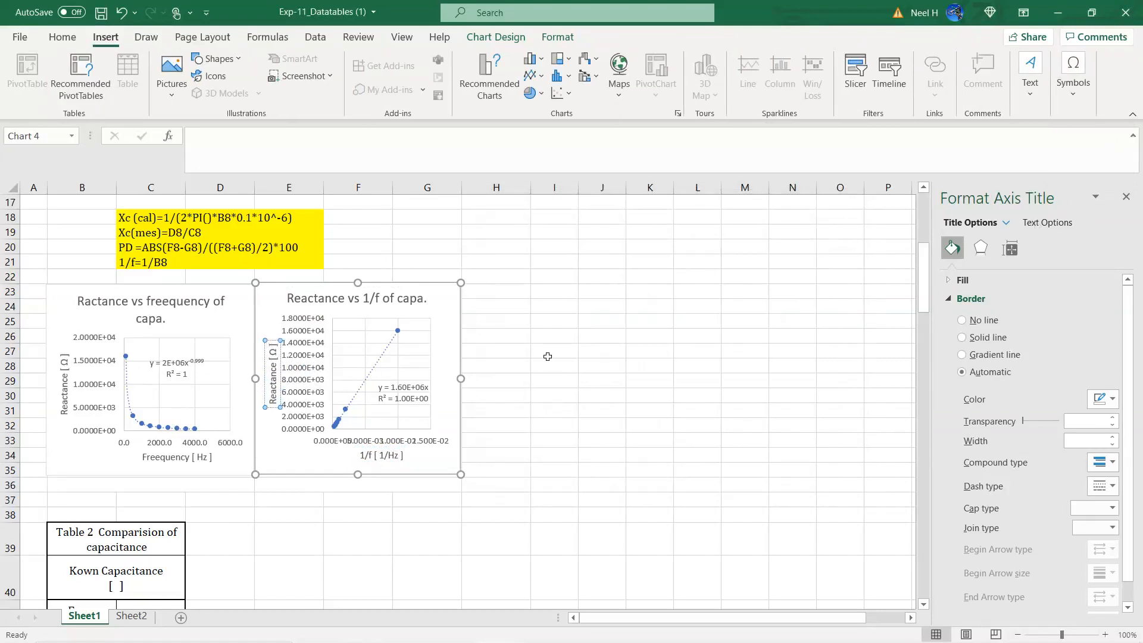
click(548, 356)
- Set the minor unit of the Reactance vs 1/f chart's horizontal axis to 0.01
click(428, 442)
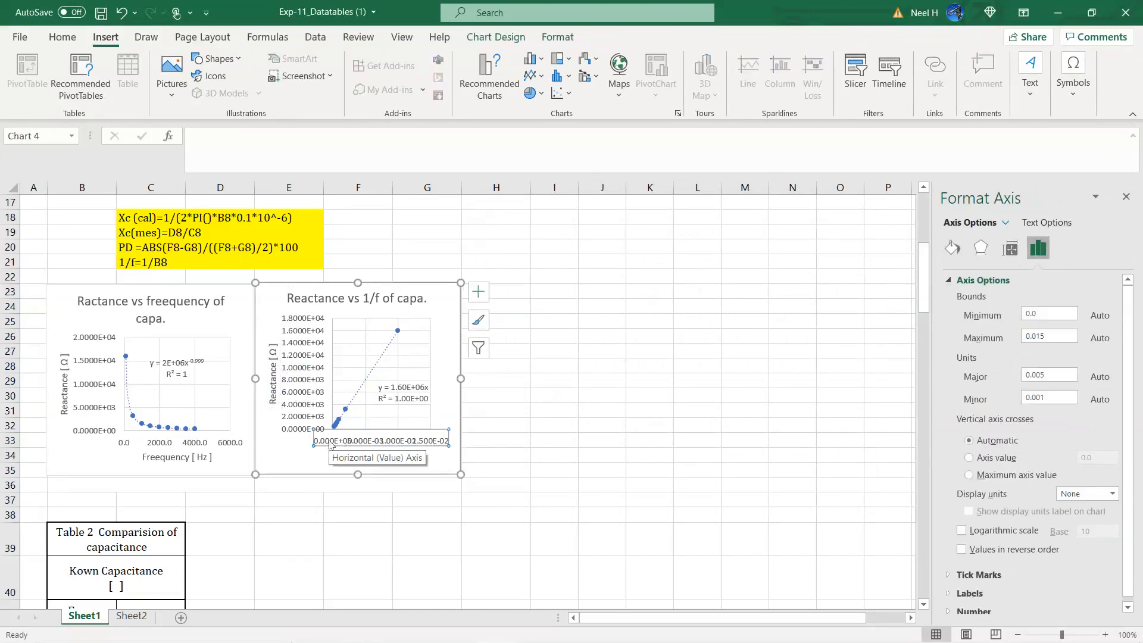
double_click(1042, 395)
click(1051, 396)
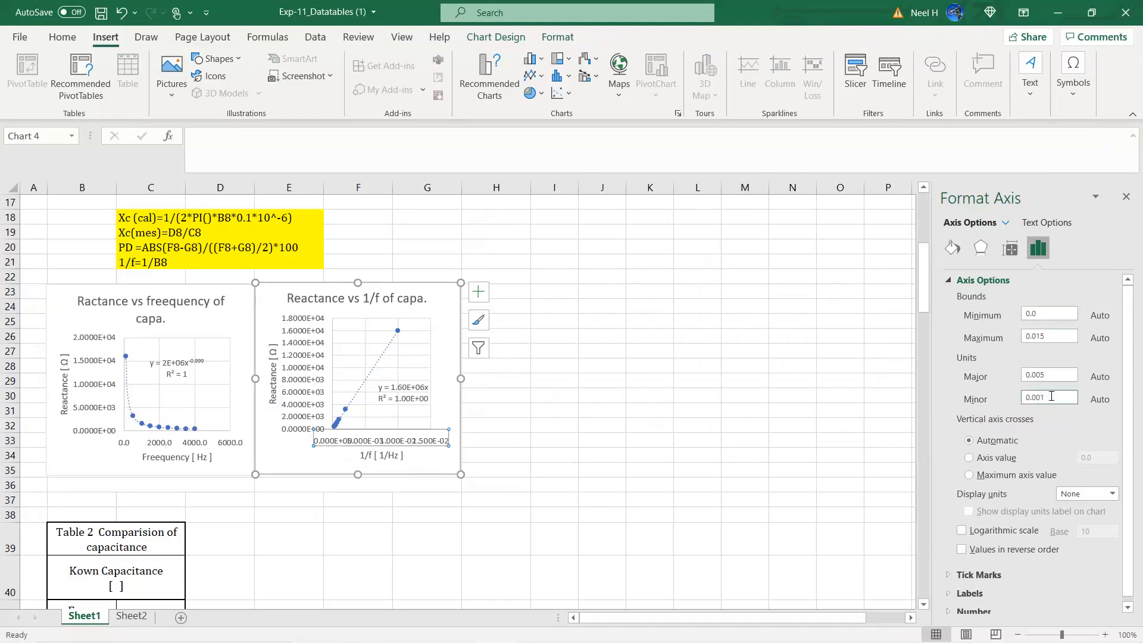
key(BackSpace)
key(BackSpace)
text(1)
key(Return)
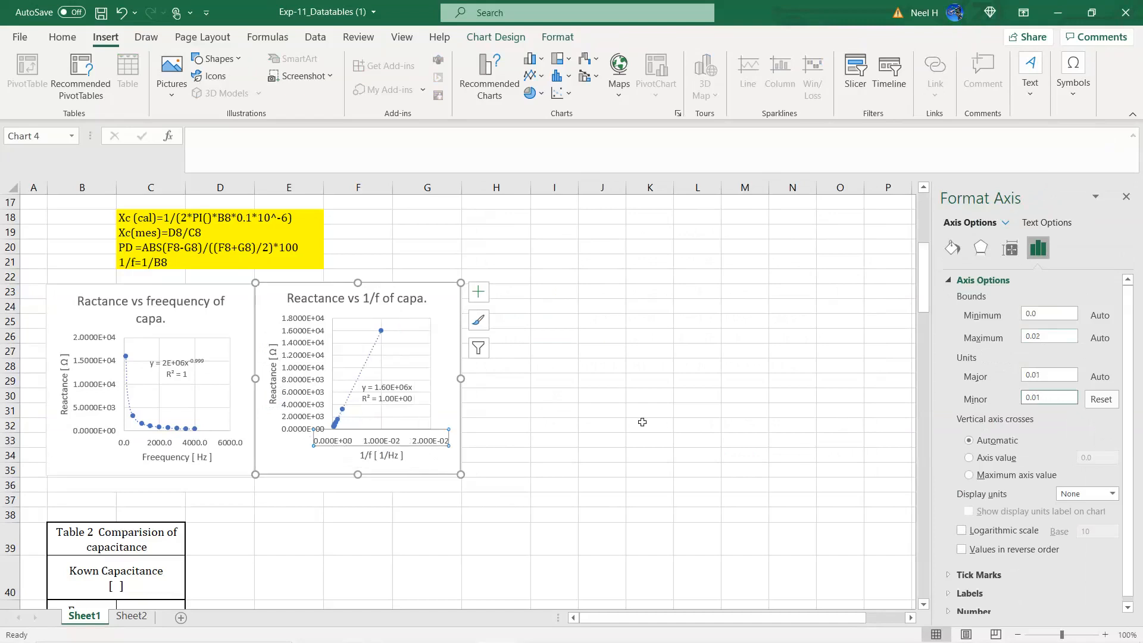
click(642, 422)
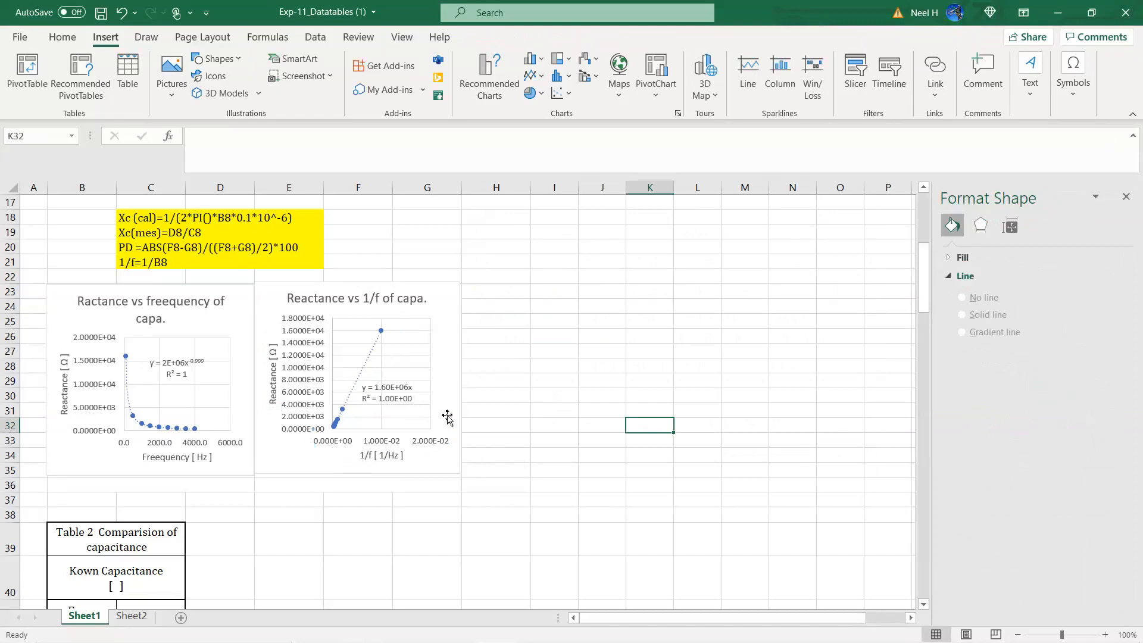
- Select cell B36 under the first chart and check how the figure beside Table 1 is captioned and numbered
scroll(513, 545, down, 2)
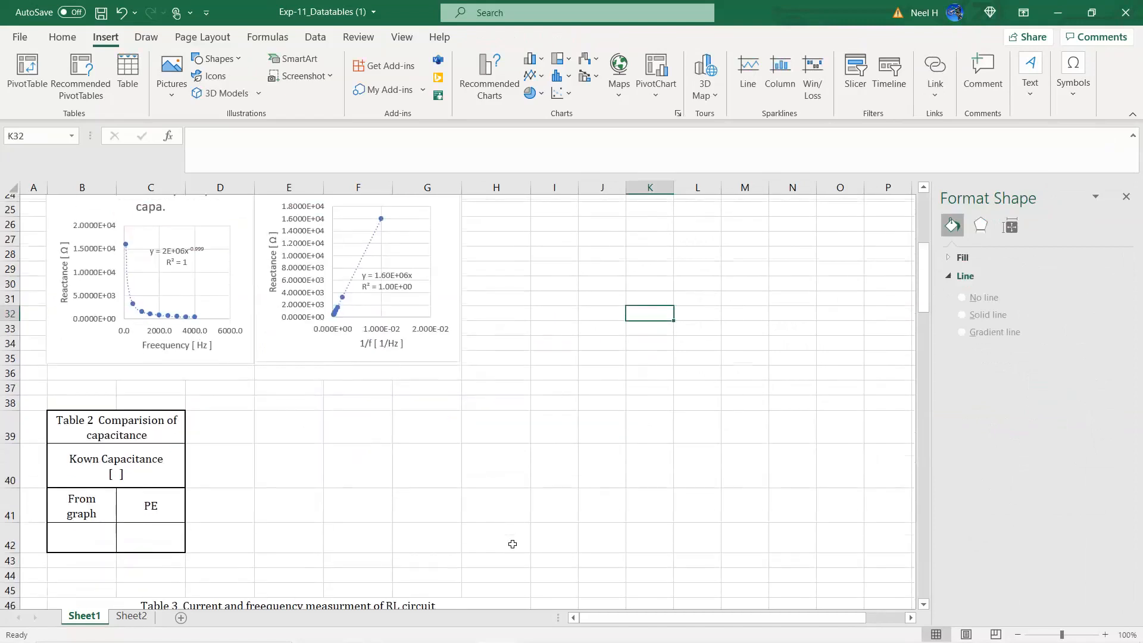
click(154, 356)
click(182, 369)
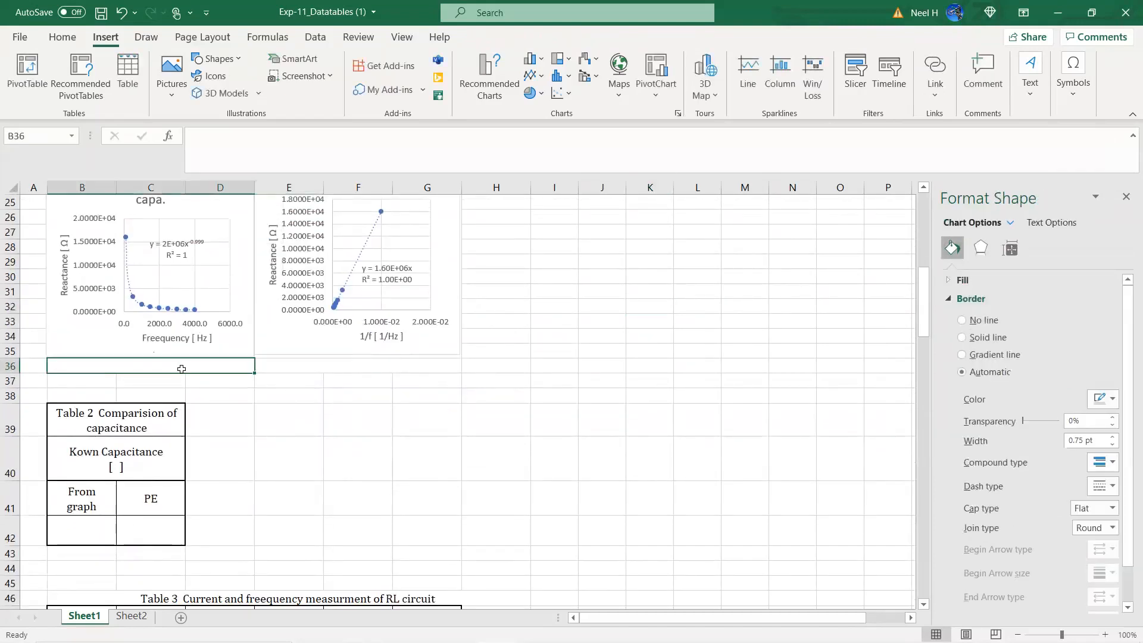
scroll(448, 434, up, 8)
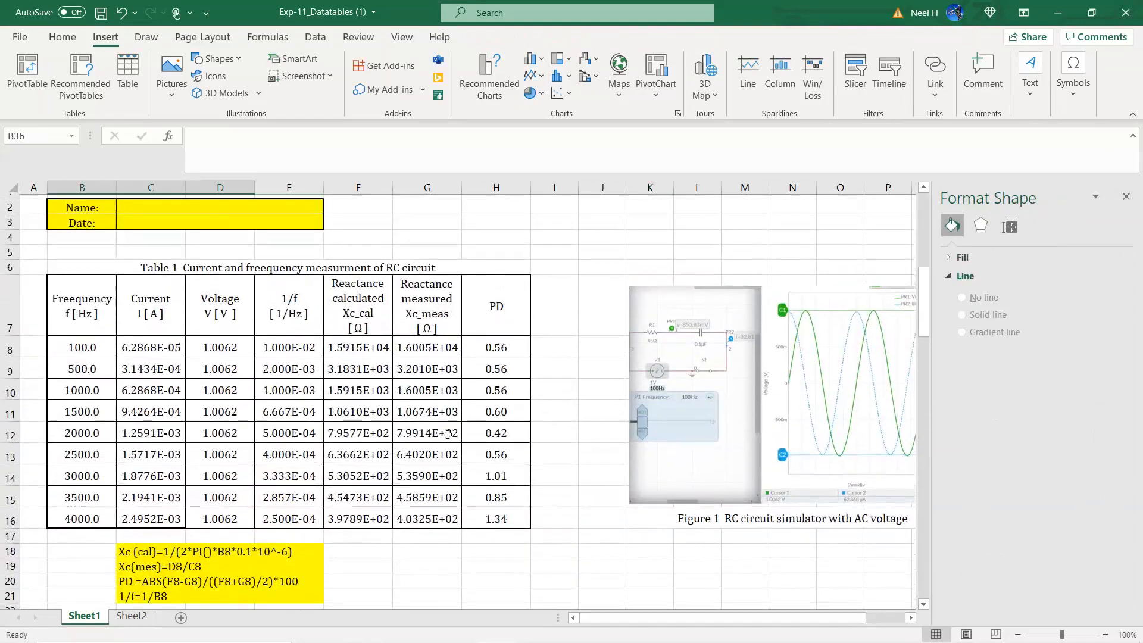
scroll(448, 435, down, 7)
scroll(448, 437, up, 7)
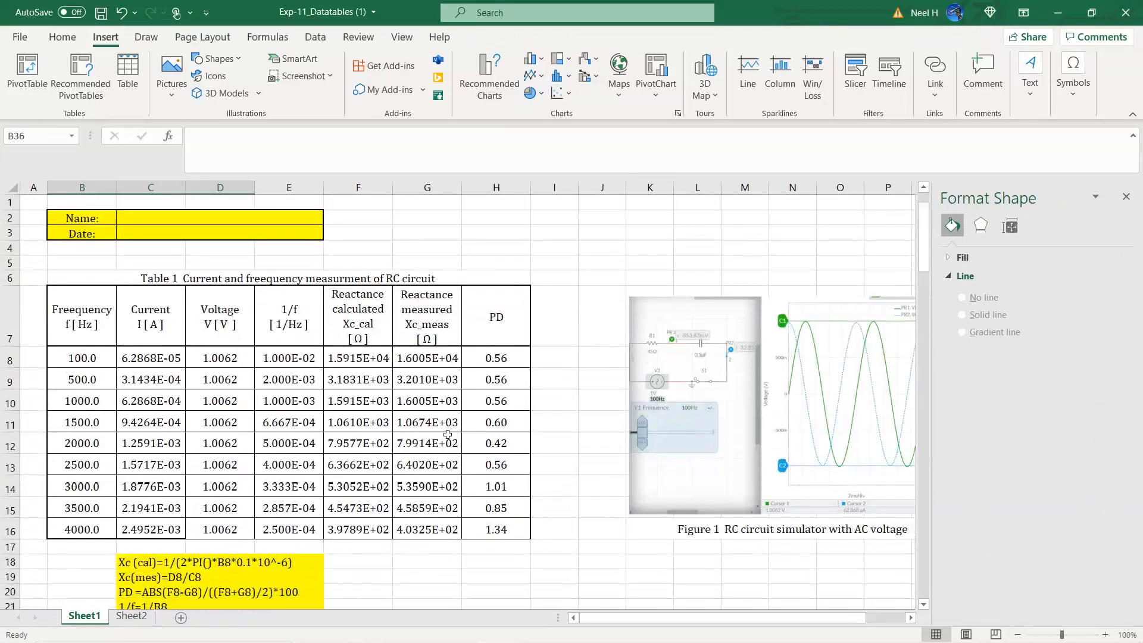
scroll(447, 435, down, 2)
scroll(448, 435, up, 1)
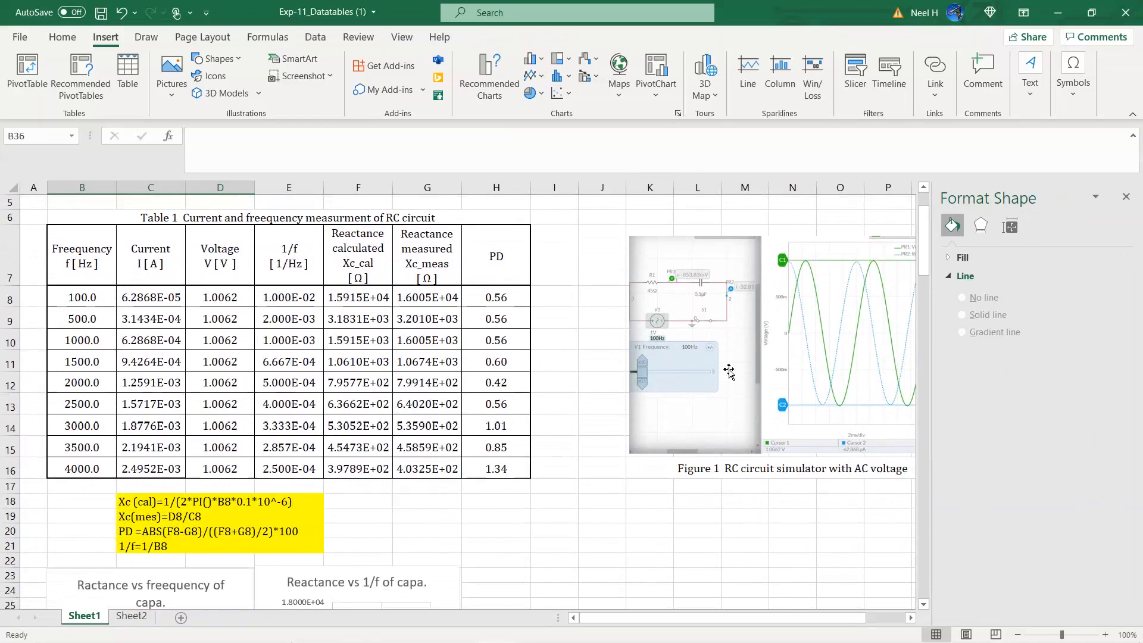
scroll(395, 243, right, 4)
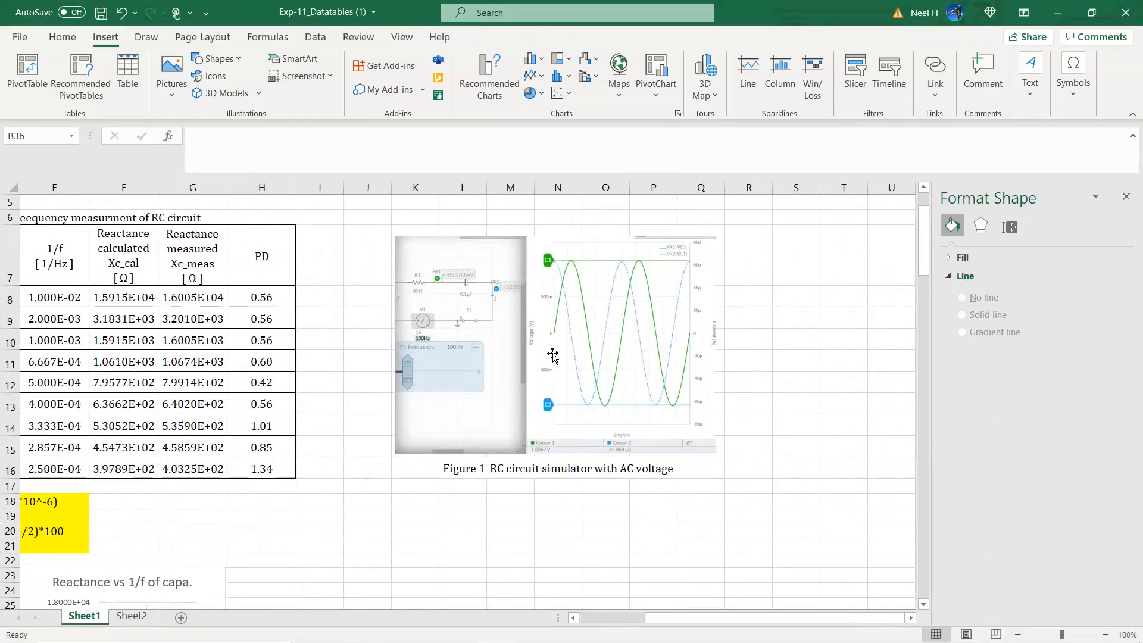
scroll(553, 356, left, 4)
scroll(167, 440, down, 5)
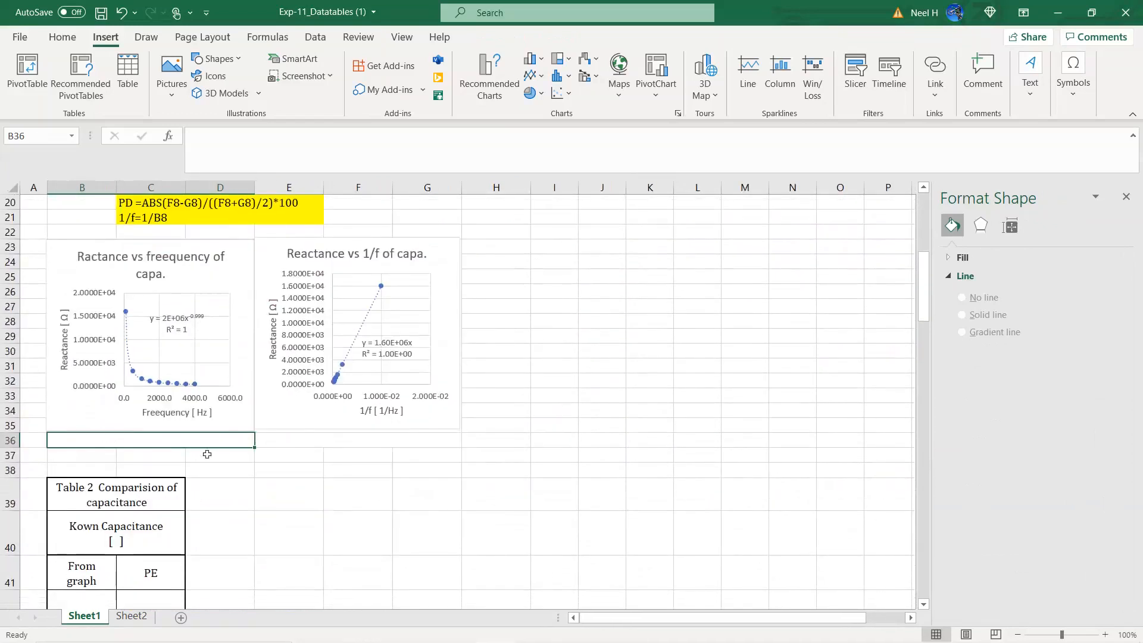
- Enter the caption "Figure 4 Reactance vs freequncy of capa." in cell B36 under the first chart
text(Figure 4)
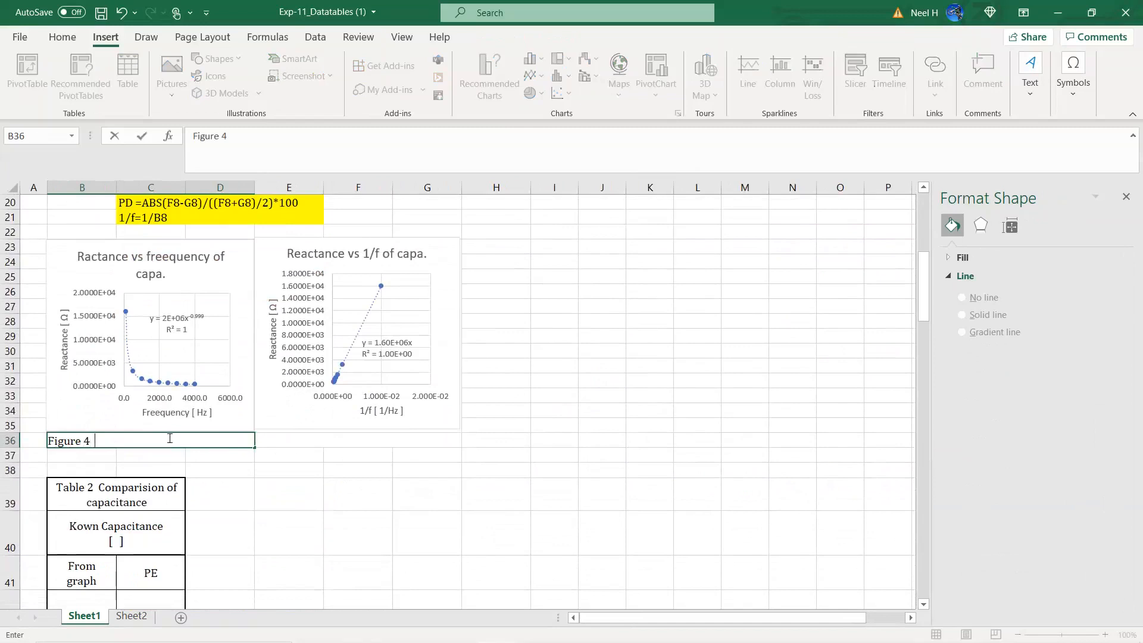
text(T)
key(BackSpace)
text(Reactance vs freequ)
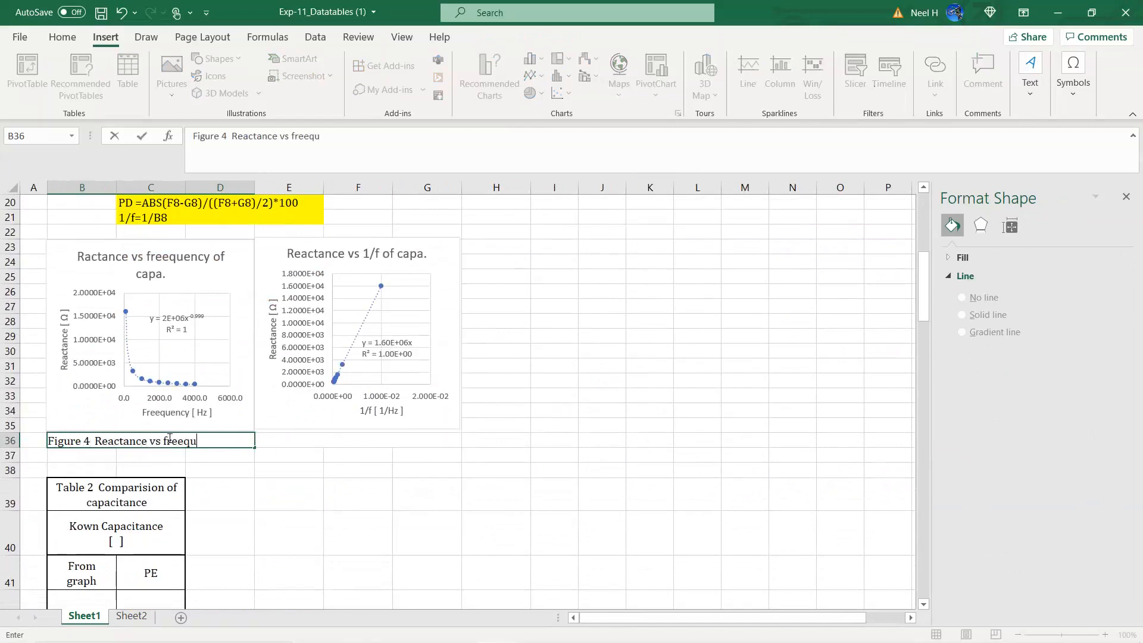
text(ncy of capa.)
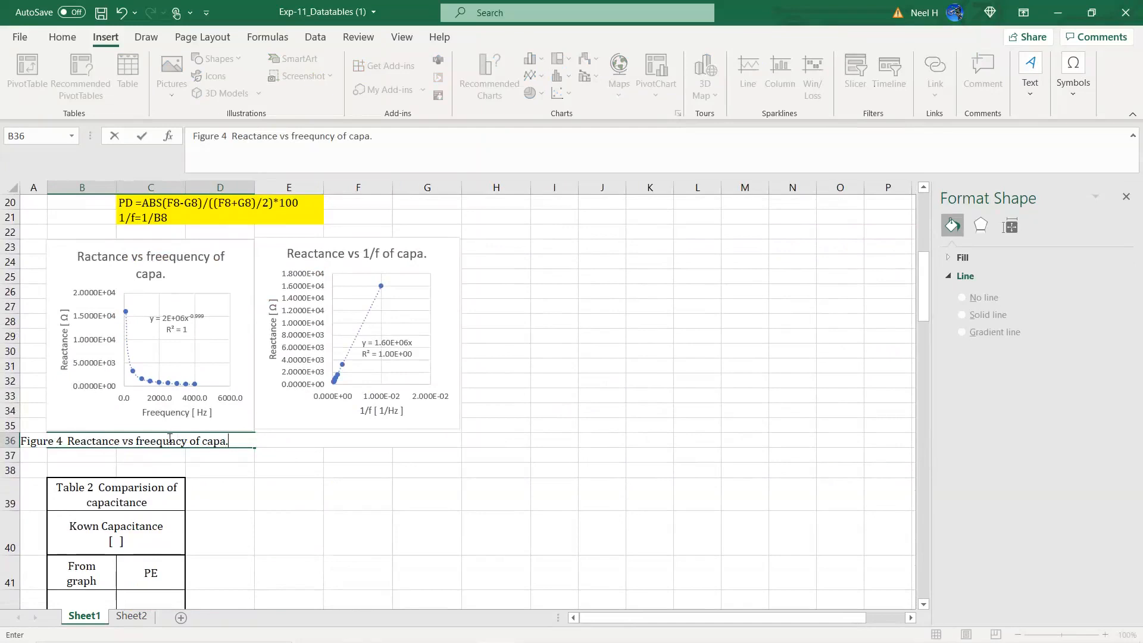
key(Return)
- Copy the Figure 4 caption to cell E36 under the second chart and renumber the copy as Figure 5
click(225, 454)
click(225, 443)
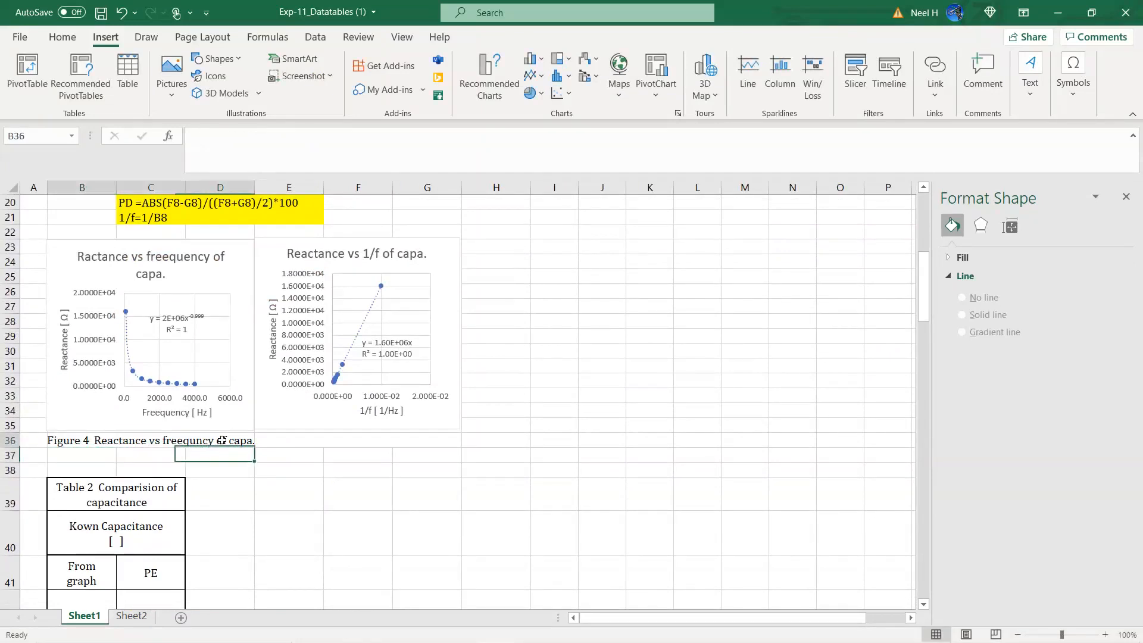
key(ctrl+c)
click(309, 439)
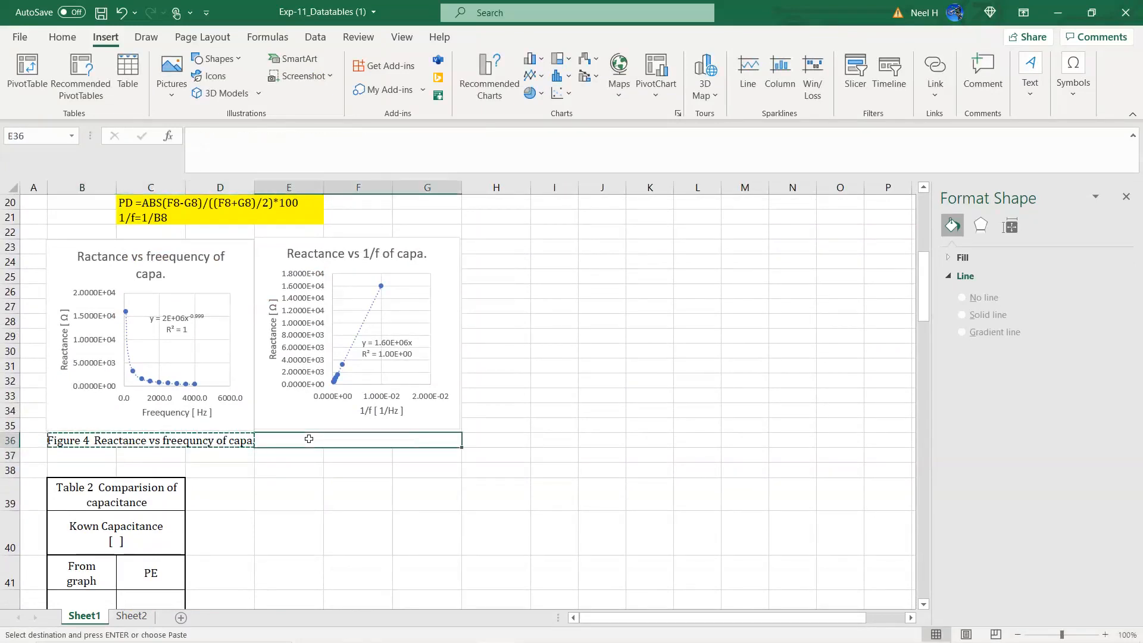
key(ctrl+v)
click(227, 137)
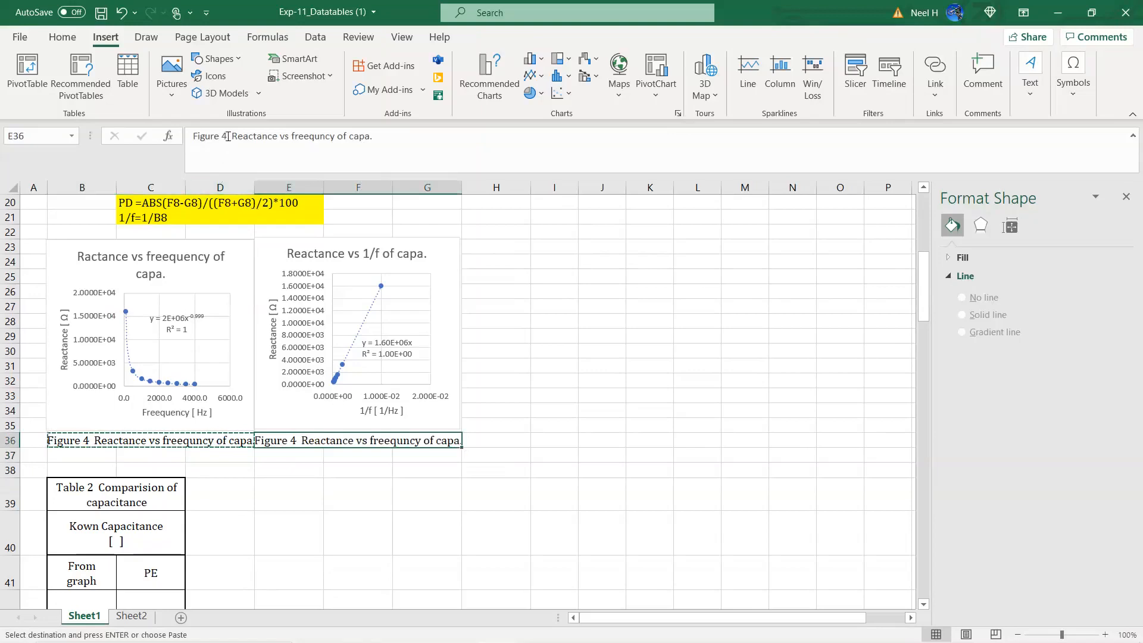
key(BackSpace)
text(5)
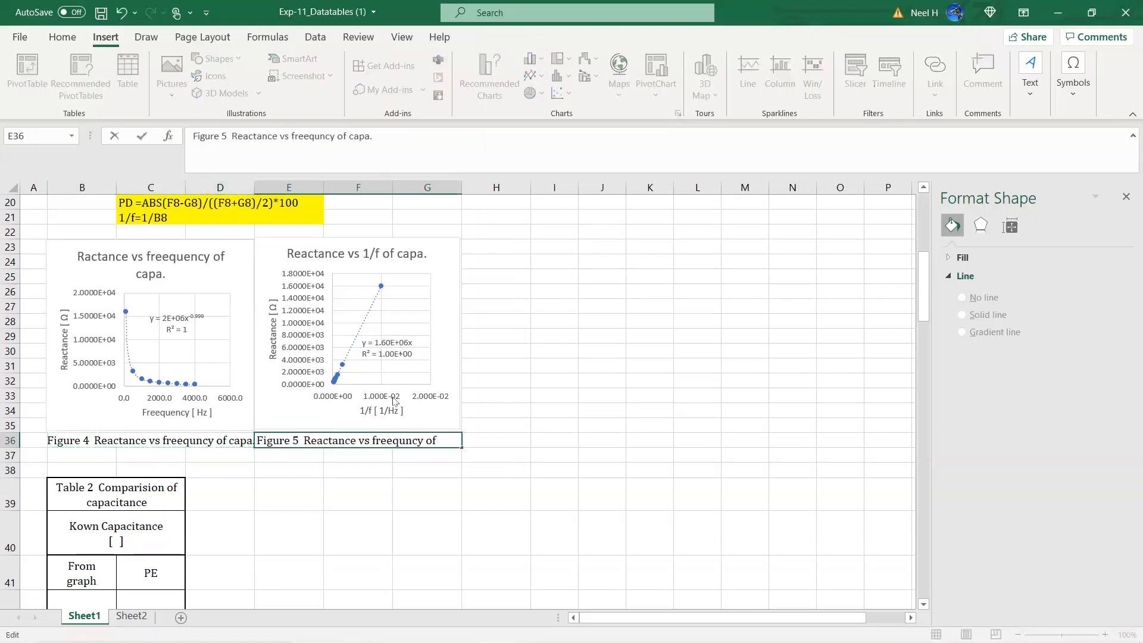
- Replace "freequncy" with "1/f" in the Figure 5 caption so it reads "Figure 5 Reactance vs 1/f of capa."
click(334, 136)
key(BackSpace)
key(BackSpace)
key(BackSpace)
key(BackSpace)
key(BackSpace)
key(BackSpace)
key(BackSpace)
key(BackSpace)
key(BackSpace)
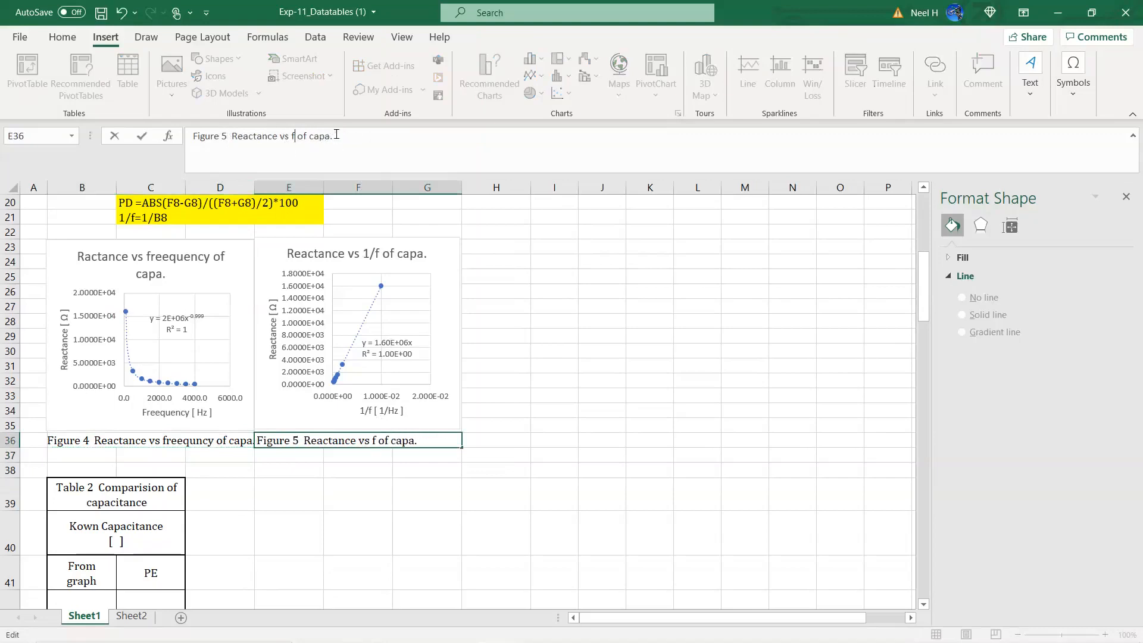
text(1/f)
key(Return)
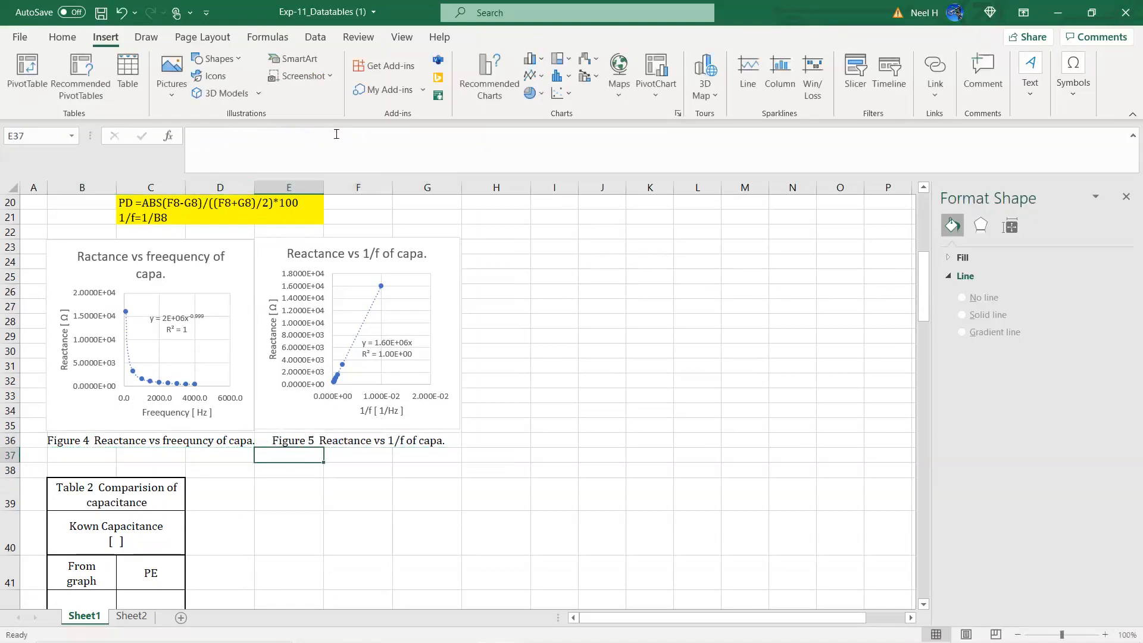
click(335, 526)
scroll(601, 471, down, 4)
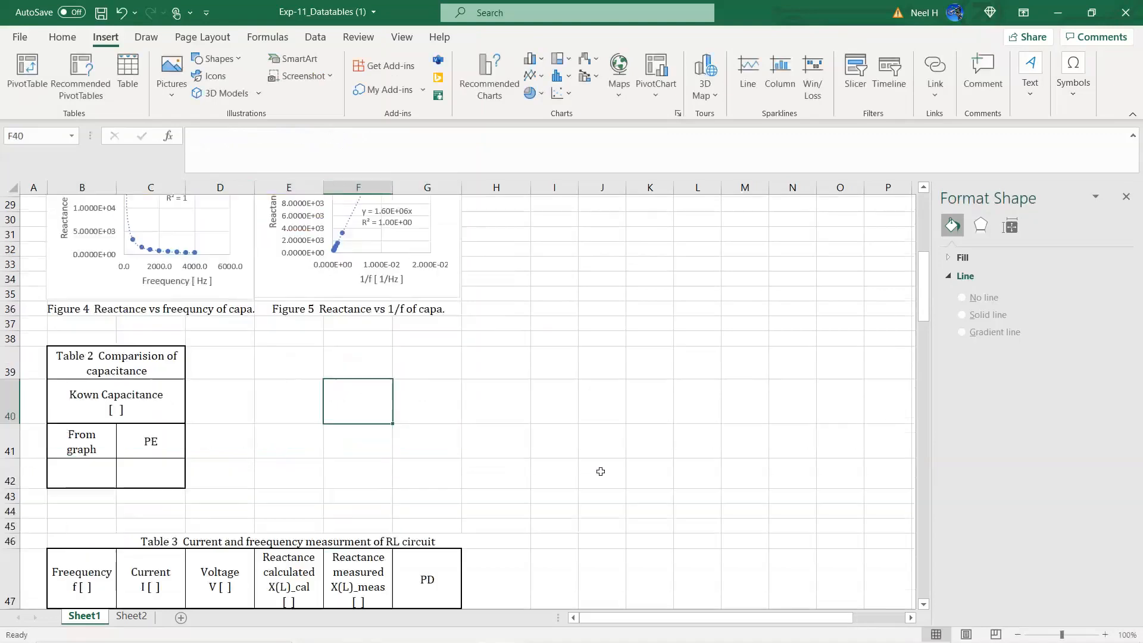
scroll(600, 471, up, 4)
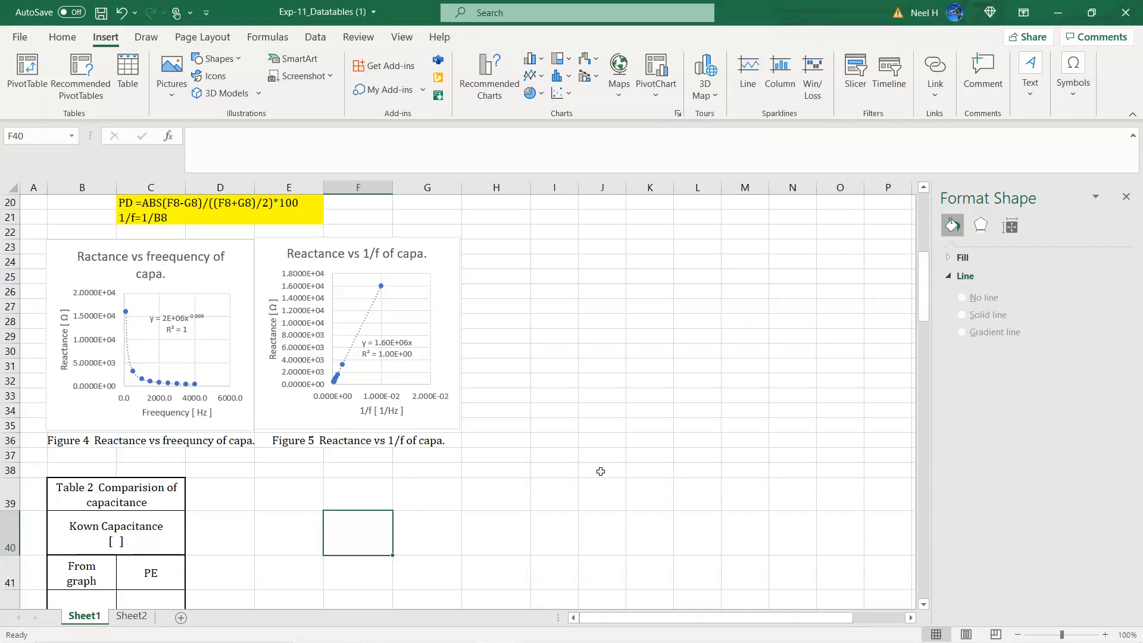
scroll(601, 472, down, 3)
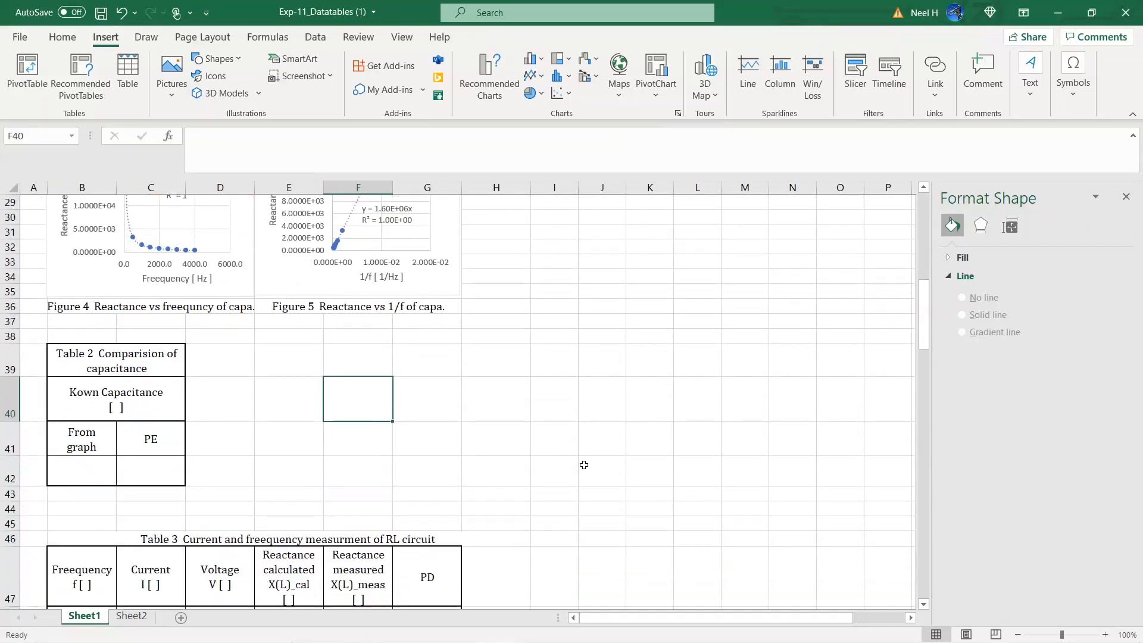
click(265, 405)
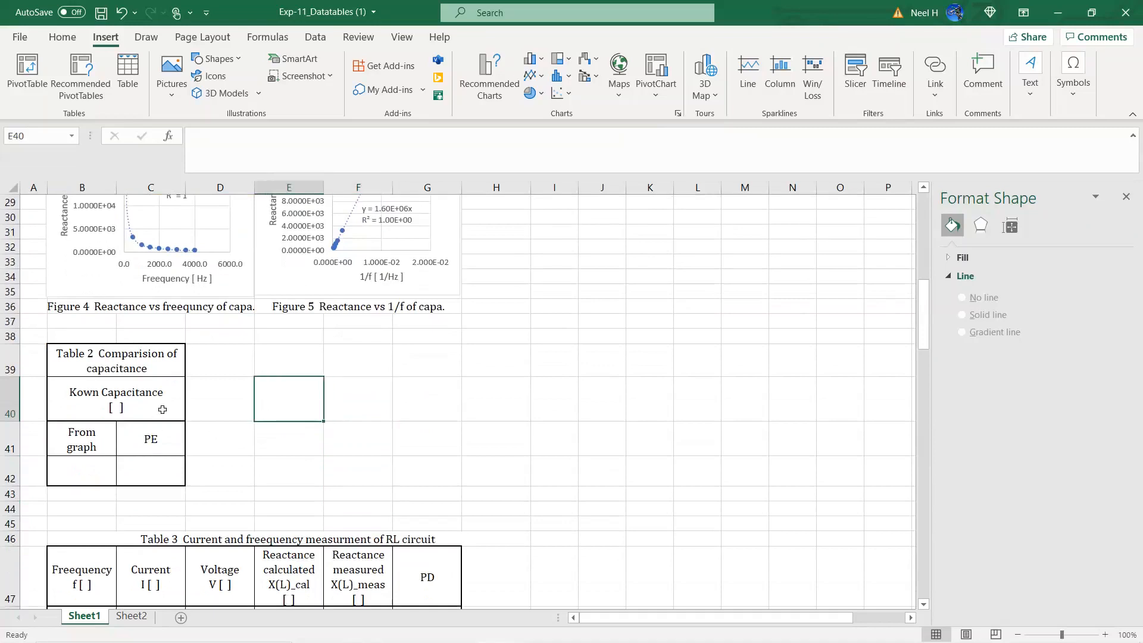
- Draw an ink arrow to the Reactance vs 1/f chart and handwrite "y = mx" beside it with an arrow marking the slope m
scroll(426, 394, up, 3)
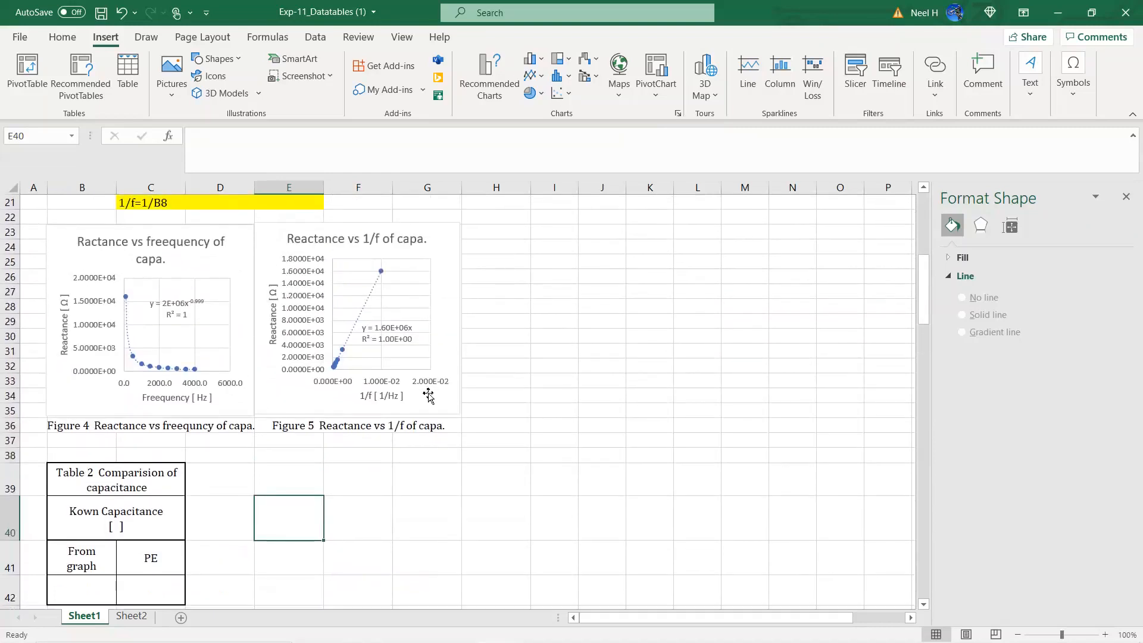
mouse_move(551, 264)
mouse_down()
mouse_move(459, 283)
mouse_move(473, 286)
mouse_up()
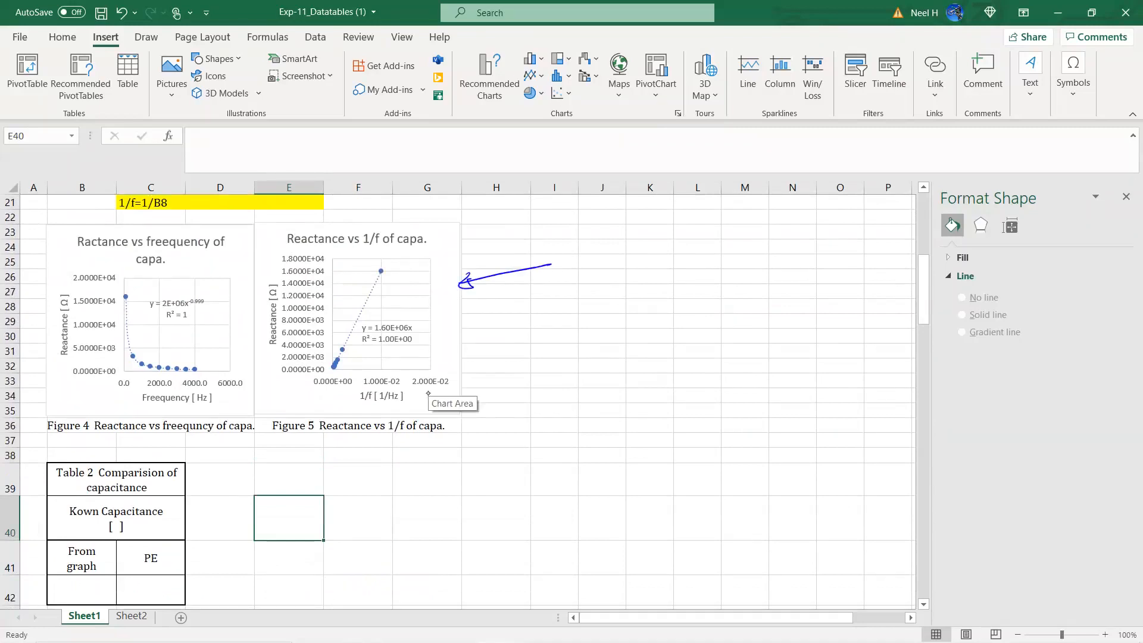
mouse_move(605, 257)
mouse_down()
mouse_move(614, 274)
mouse_move(645, 264)
mouse_up()
drag(635, 270, 694, 272)
drag(694, 259, 684, 272)
drag(655, 319, 673, 288)
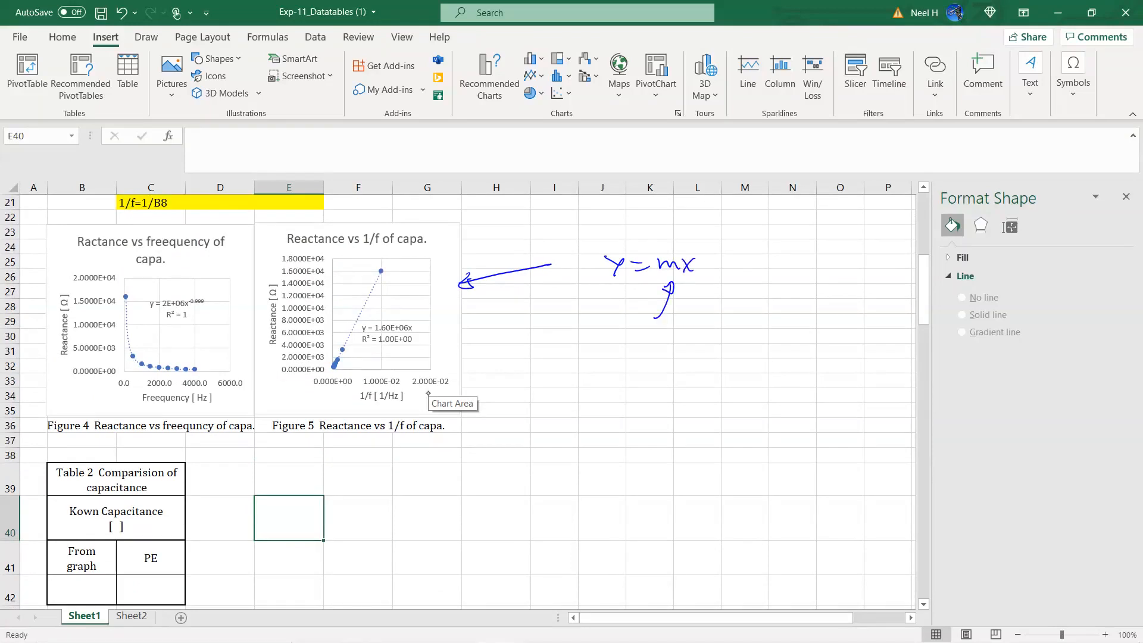
- Handwrite "Xc = ( ) 1/f" below the line equation, with an arrow identifying the bracketed factor as 1/2πC
mouse_move(616, 325)
mouse_down()
mouse_move(629, 341)
mouse_move(615, 342)
mouse_up()
mouse_move(646, 342)
mouse_down()
mouse_move(636, 347)
mouse_move(664, 328)
mouse_move(714, 341)
mouse_move(754, 324)
mouse_move(760, 358)
mouse_up()
mouse_move(759, 344)
mouse_down()
mouse_move(773, 341)
mouse_move(708, 365)
mouse_move(707, 376)
mouse_up()
mouse_move(701, 356)
mouse_down()
mouse_move(706, 343)
mouse_move(720, 393)
mouse_up()
mouse_move(704, 392)
mouse_down()
mouse_move(741, 392)
mouse_move(720, 419)
mouse_move(735, 405)
mouse_up()
drag(747, 407, 746, 420)
- Handwrite "slope = 1/2πC" below the reactance equation
mouse_move(654, 453)
mouse_down()
mouse_move(647, 471)
mouse_move(685, 482)
mouse_move(720, 460)
mouse_up()
mouse_move(704, 468)
mouse_down()
mouse_move(752, 467)
mouse_move(741, 441)
mouse_up()
drag(746, 434, 732, 454)
mouse_move(752, 454)
mouse_down()
mouse_move(751, 464)
mouse_move(765, 453)
mouse_up()
drag(777, 451, 773, 469)
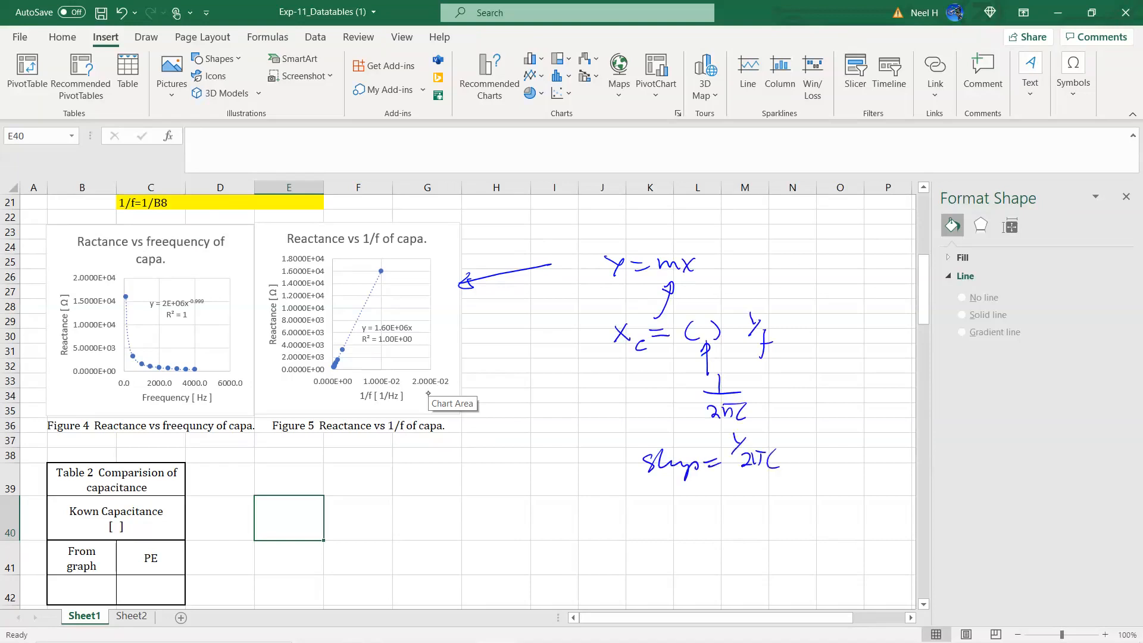
- Handwrite the capacitance formula "C = 1/(2π·slope)" below the slope relation and circle it
drag(704, 504, 708, 516)
drag(776, 478, 777, 498)
drag(738, 502, 822, 500)
mouse_move(757, 513)
mouse_down()
mouse_move(819, 524)
mouse_move(827, 541)
mouse_move(856, 518)
mouse_move(792, 562)
mouse_move(739, 469)
mouse_up()
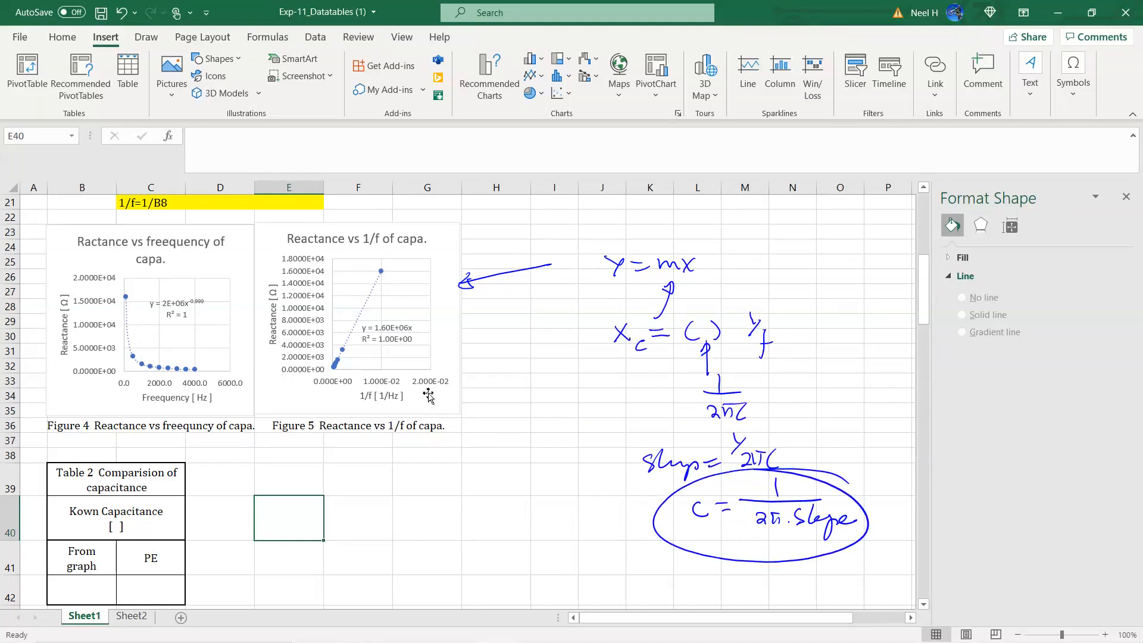
- Complete the known capacitance heading in Table 2 with the value and unit "0.1*10^-6 [ F ]"
scroll(139, 445, down, 2)
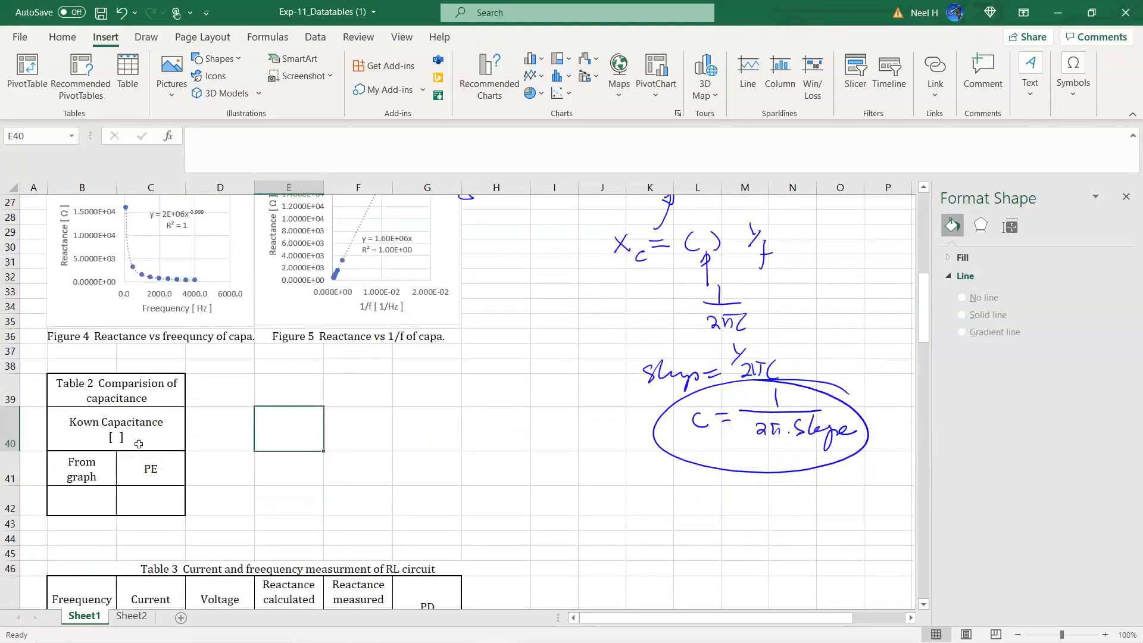
click(139, 445)
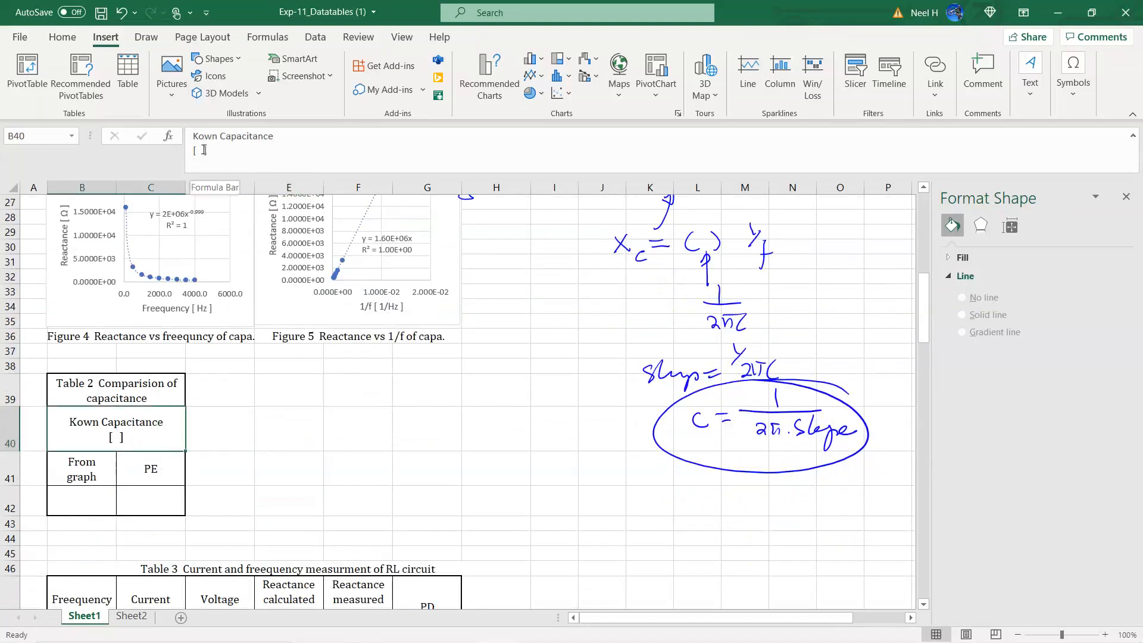
click(199, 150)
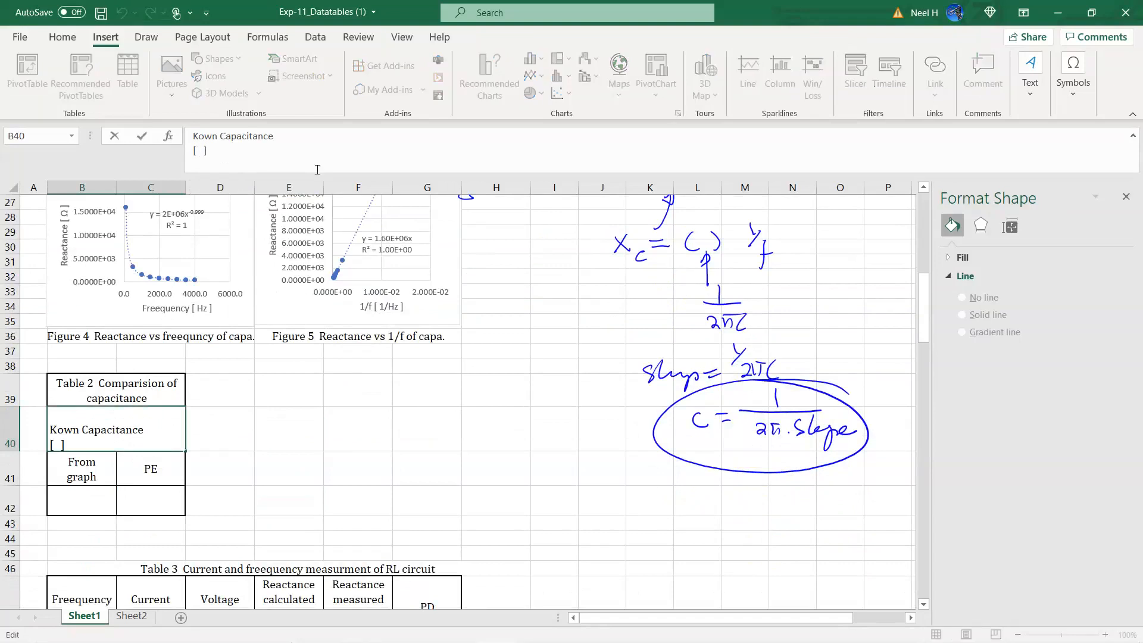
text(F)
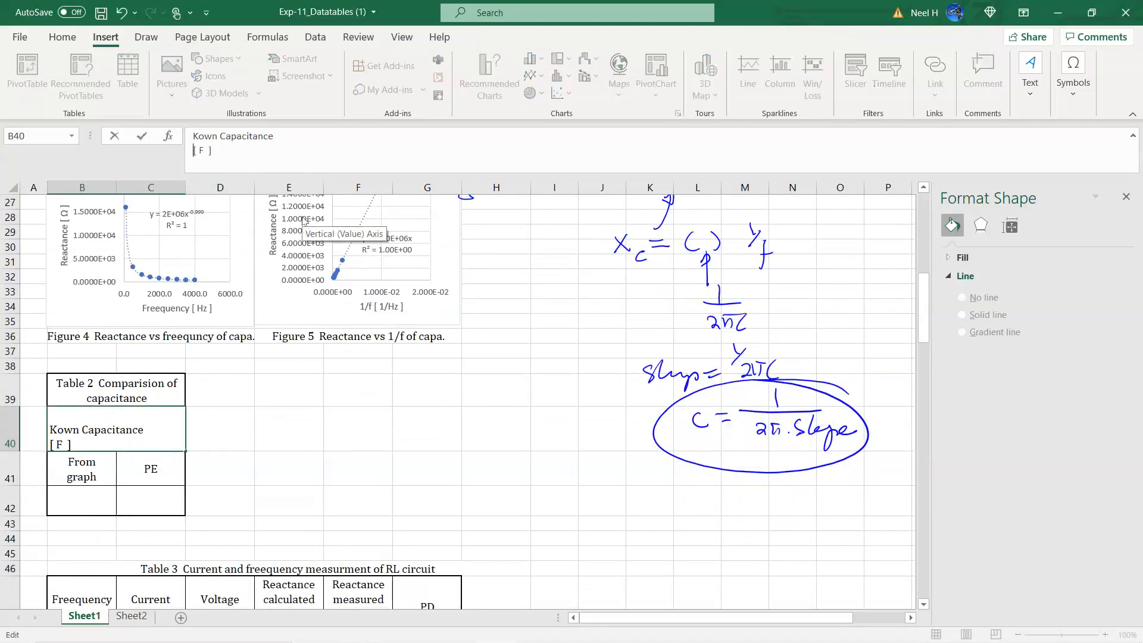
text(0.1*10^-6)
key(Return)
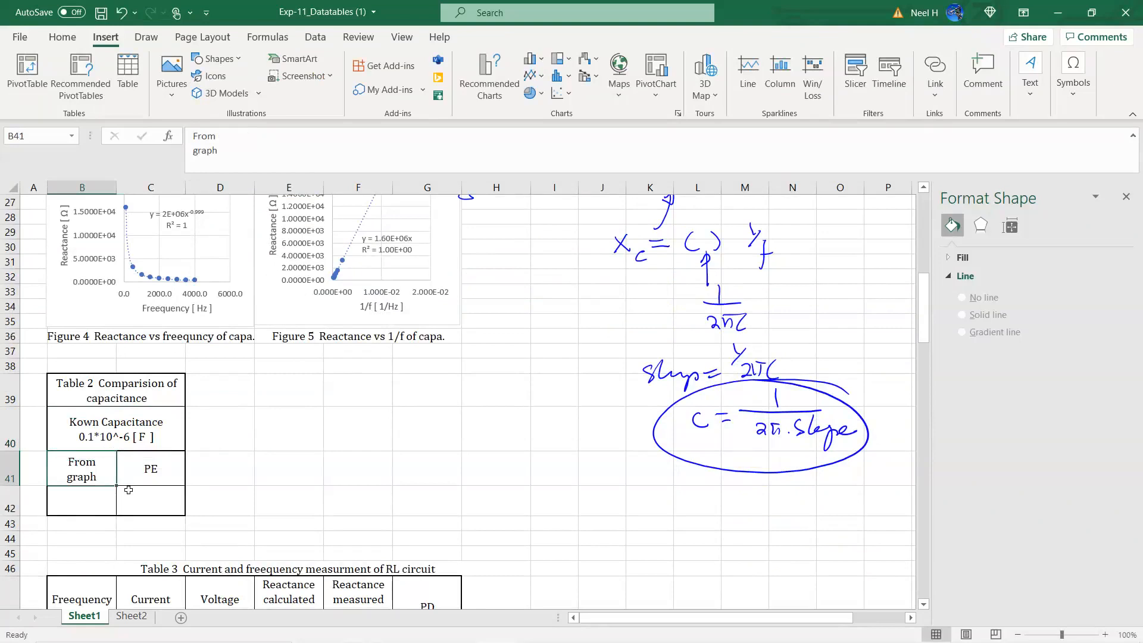
- Calculate the capacitance from the graph in cell B42 with the formula =1/(2*PI()*1.6*10^6)
click(88, 506)
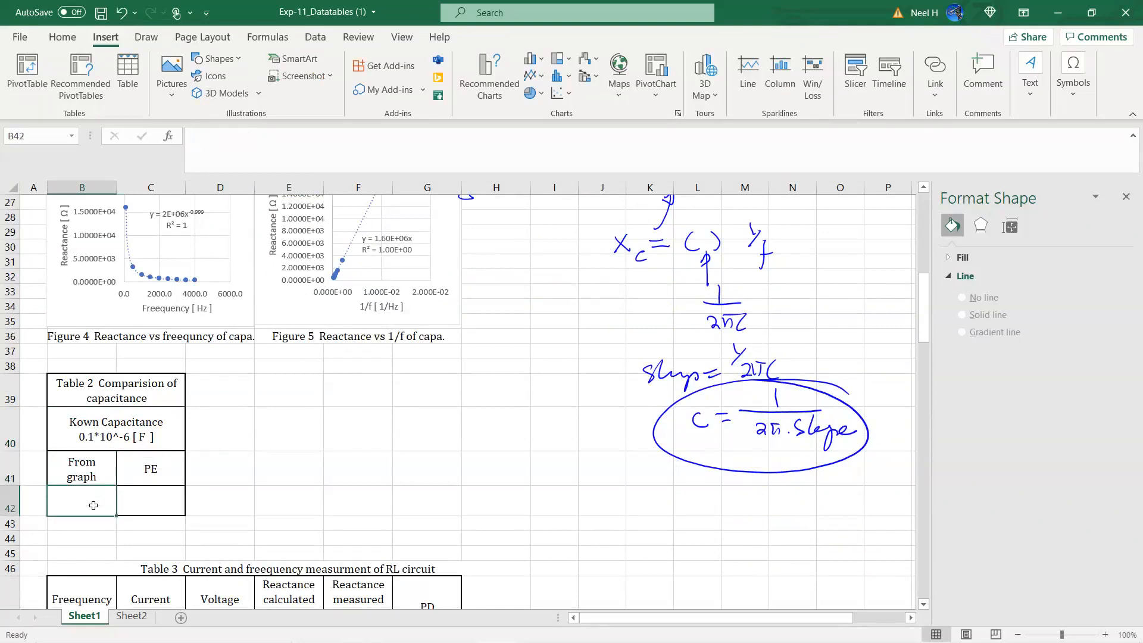
scroll(301, 484, up, 1)
scroll(524, 452, up, 1)
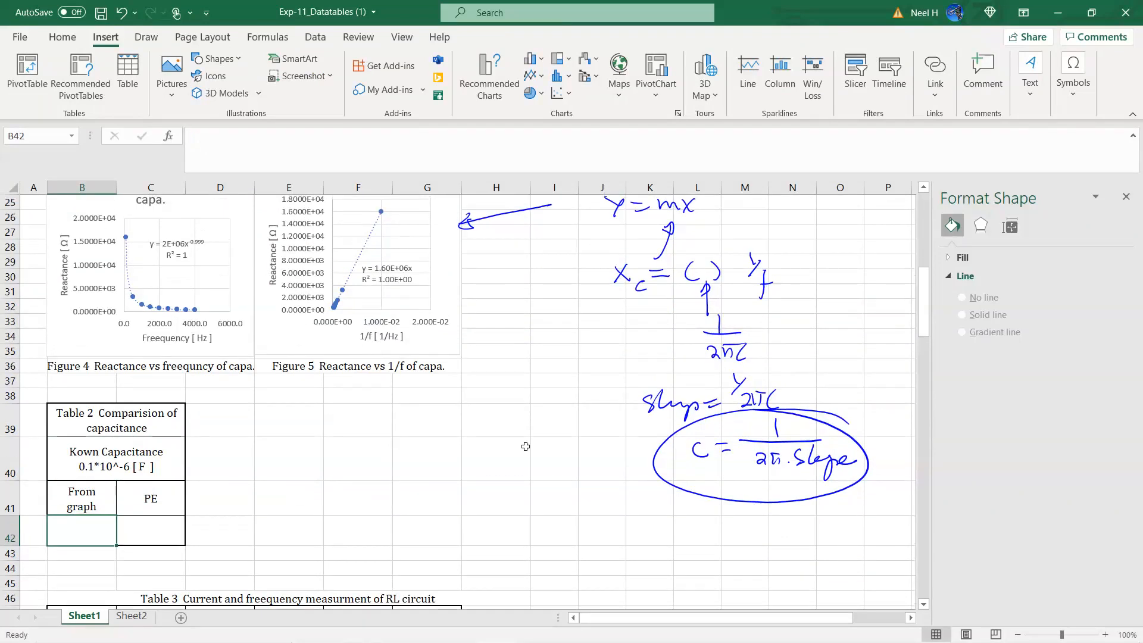
scroll(396, 498, down, 1)
scroll(396, 499, down, 1)
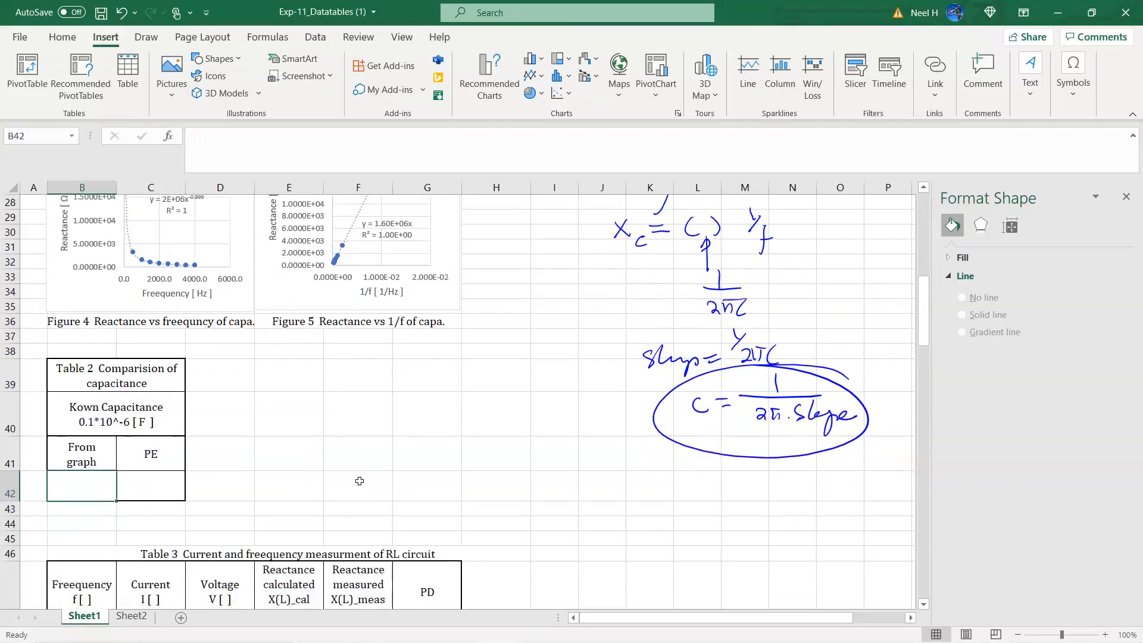
text(=1/()
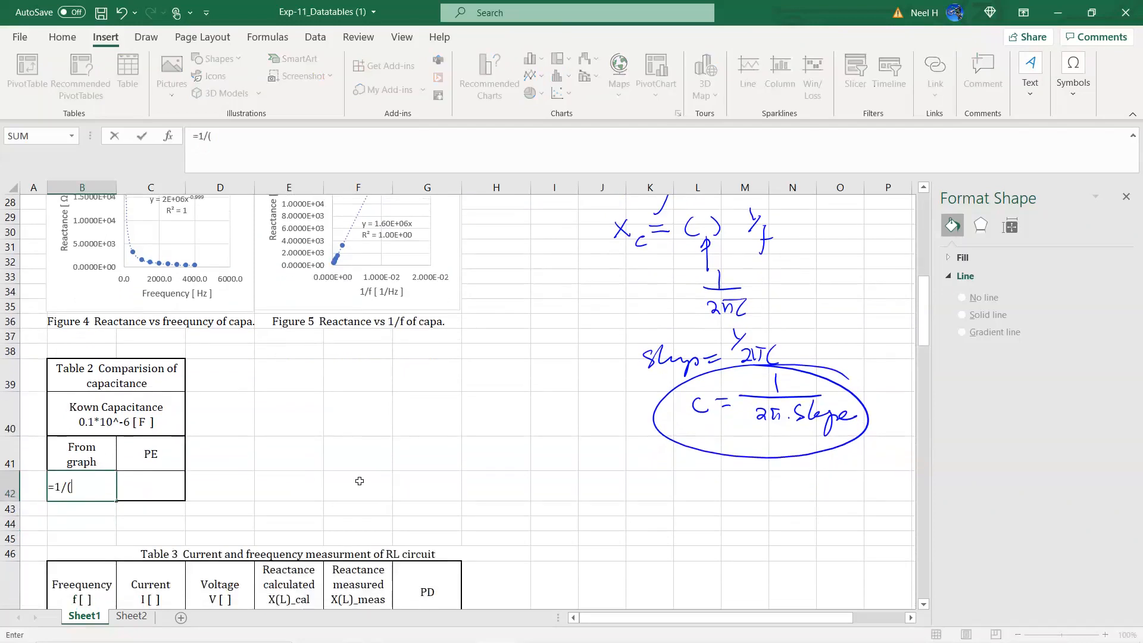
text(2*PI()*)
text(1.6*10^6)
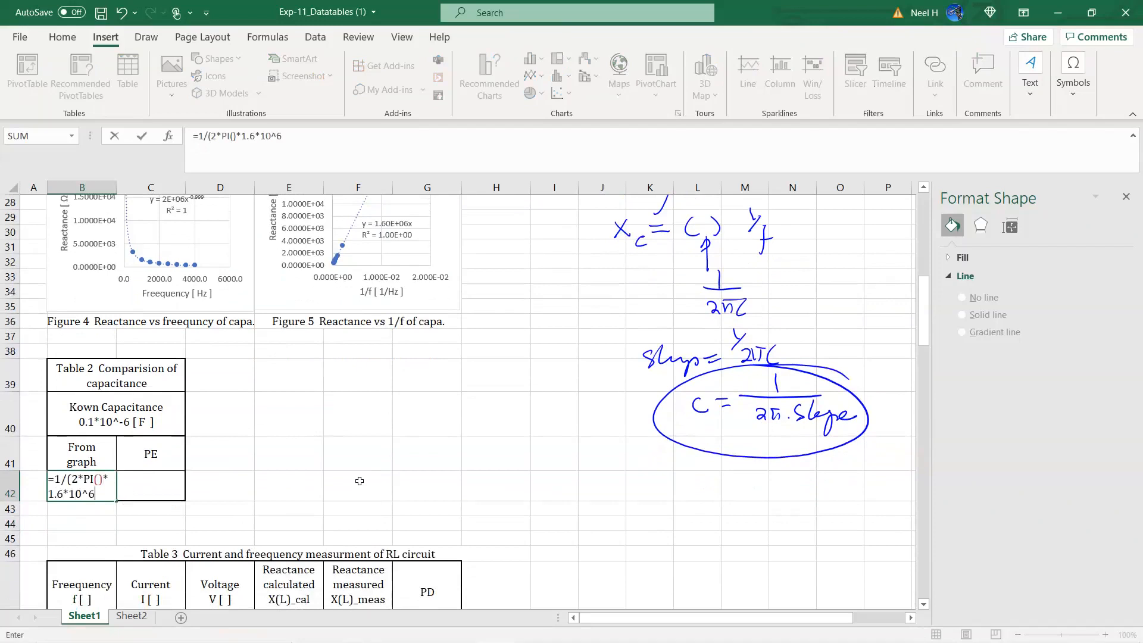
text())
key(Return)
- Calculate the percent error in cell C42 with the formula =ABS(0.1*10^-6-B42)/(0.1*10^-6)*100
scroll(265, 481, up, 2)
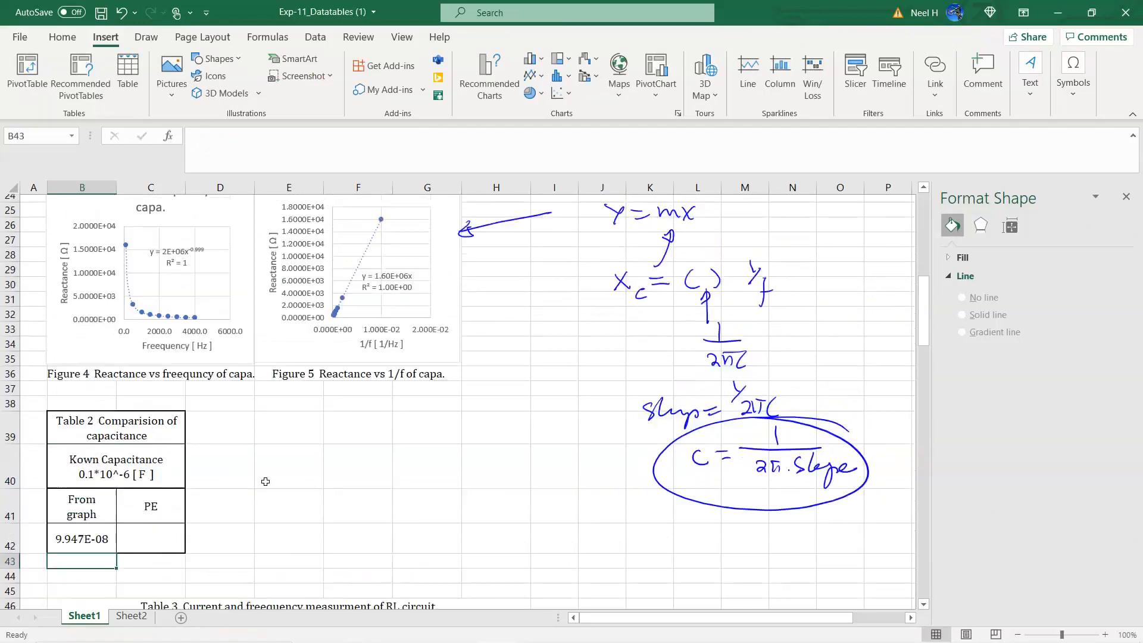
scroll(266, 481, up, 1)
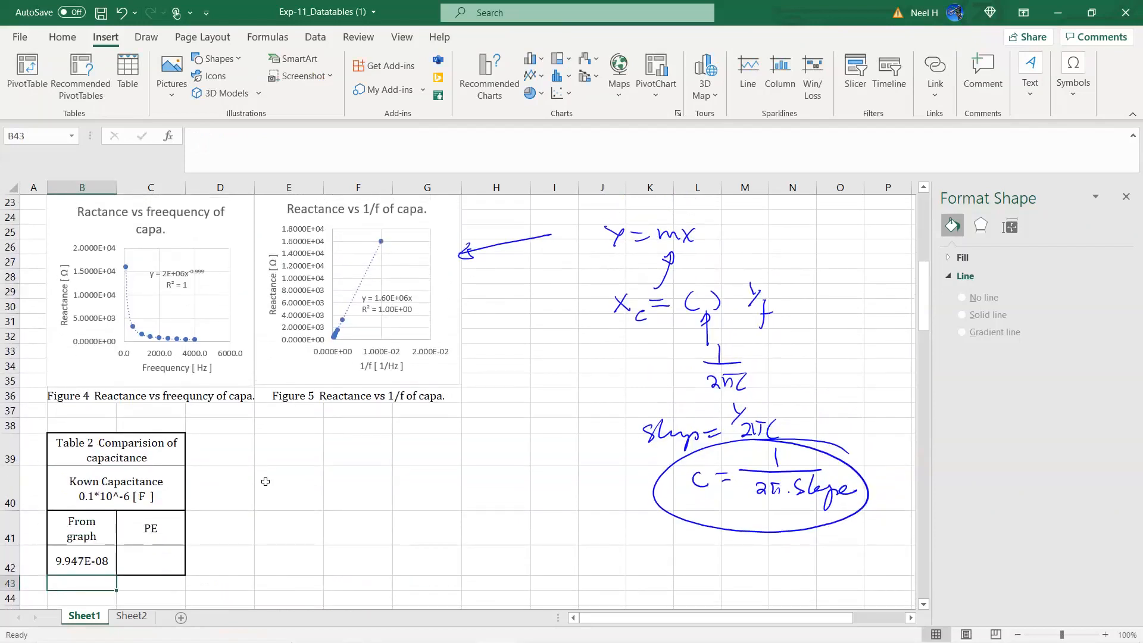
scroll(265, 482, down, 1)
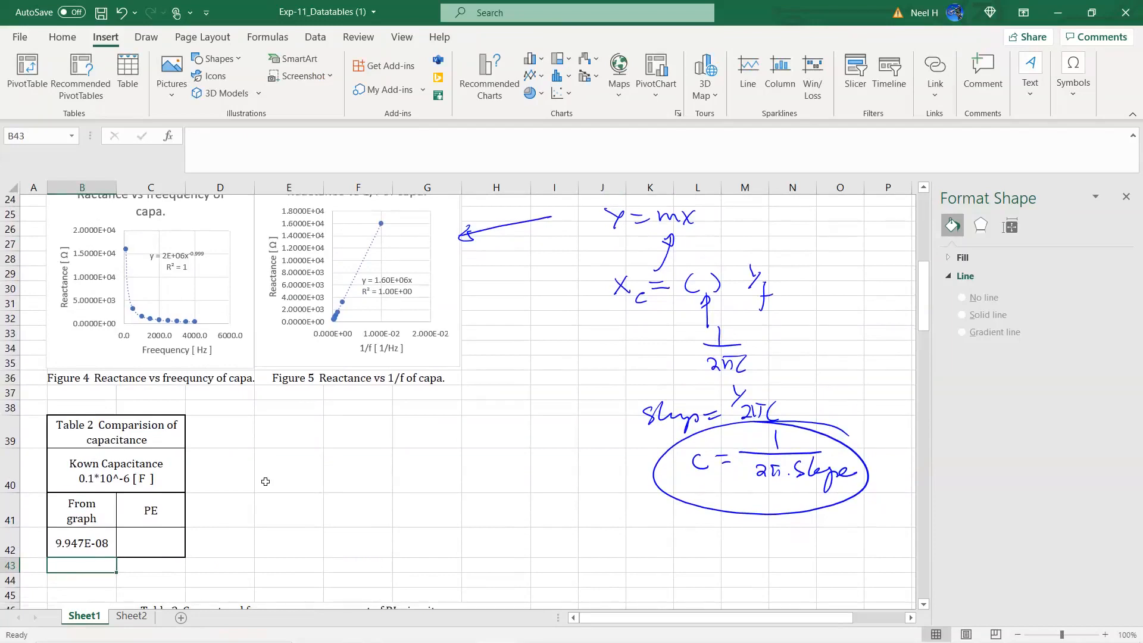
scroll(304, 544, up, 1)
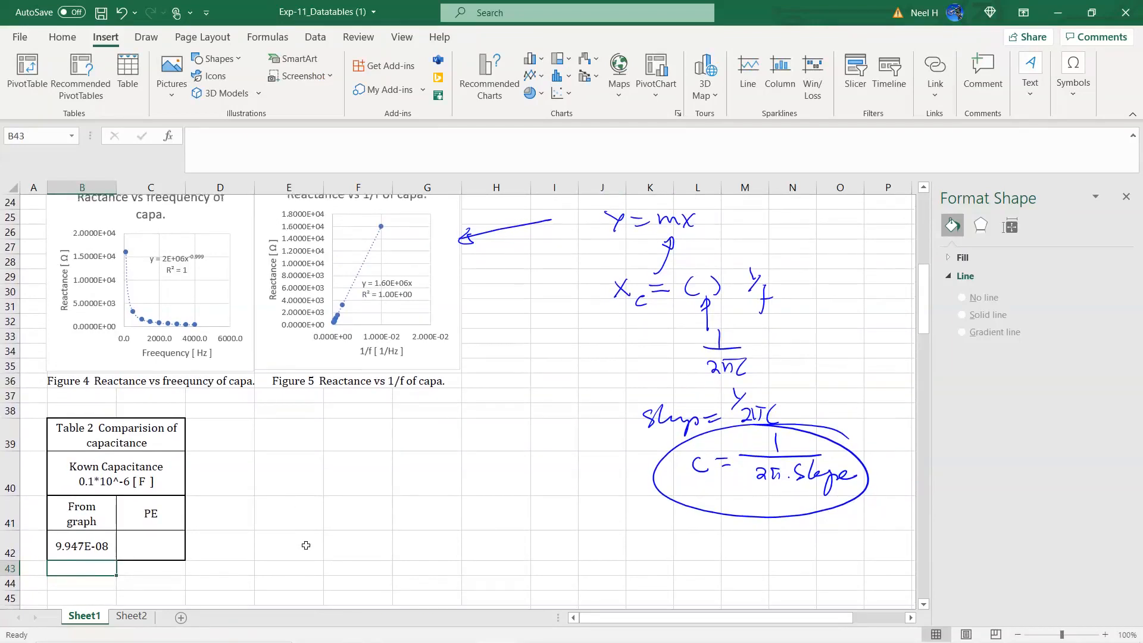
click(303, 547)
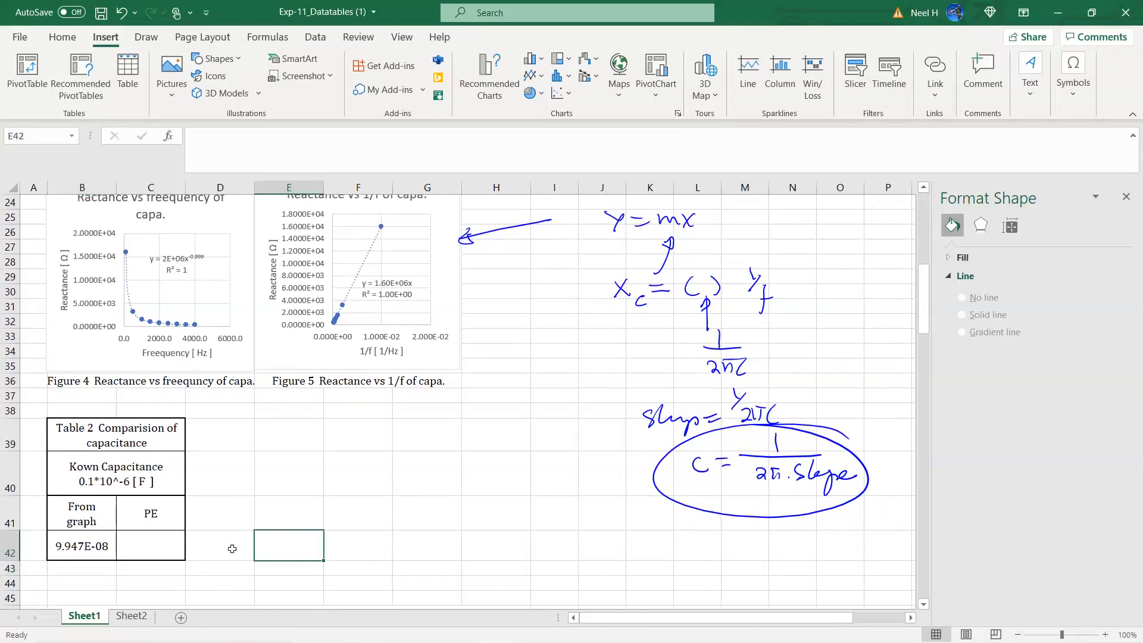
click(150, 547)
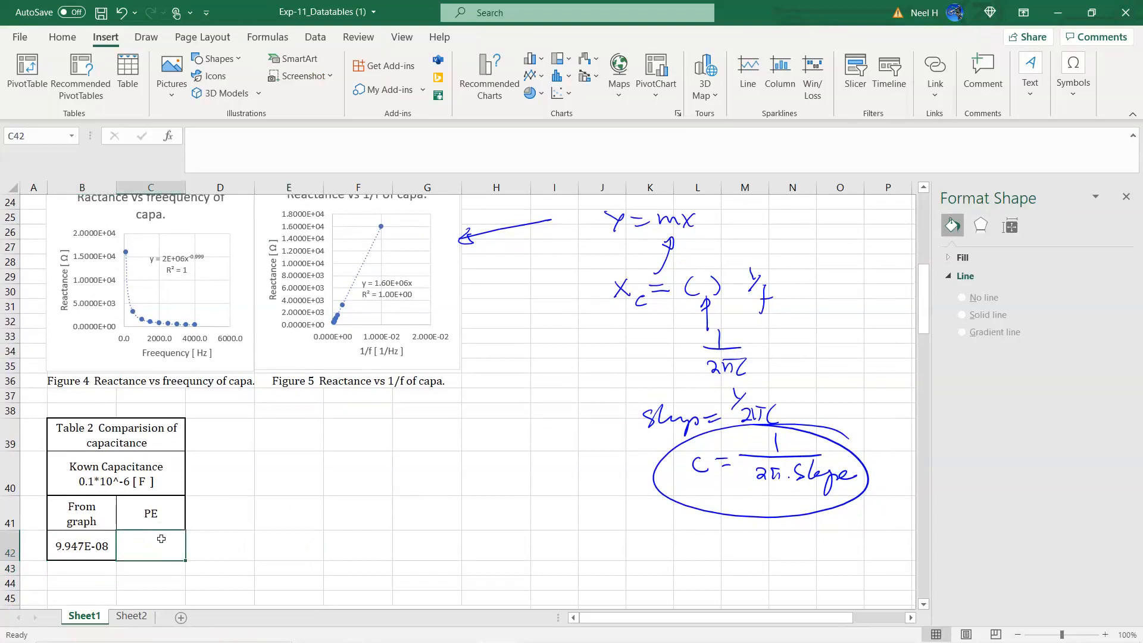
text(=)
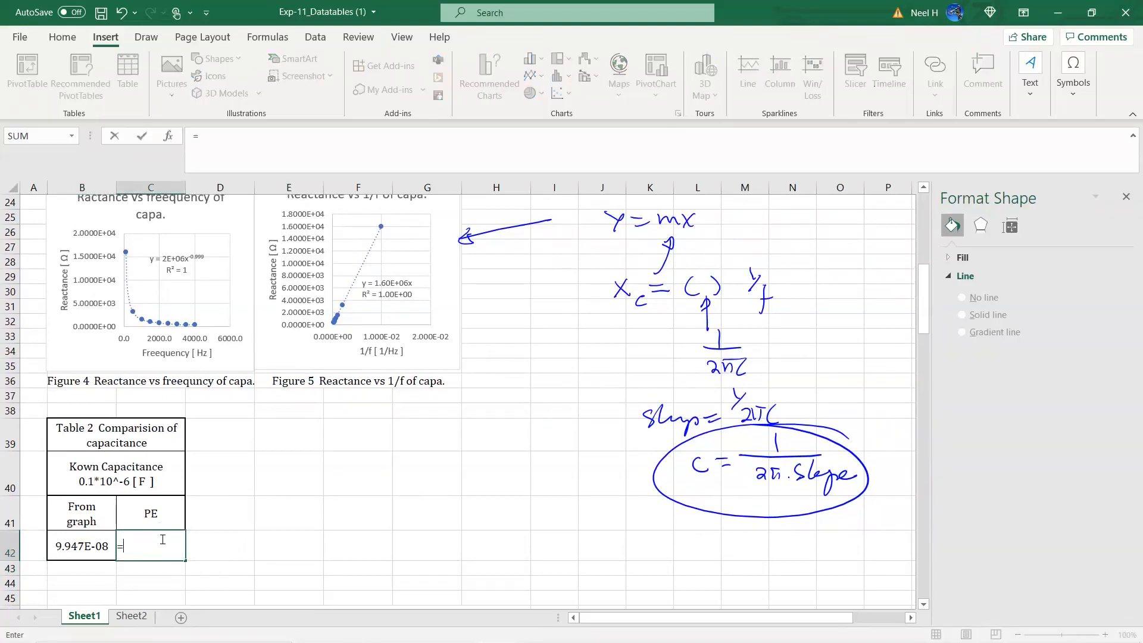
text(abs()
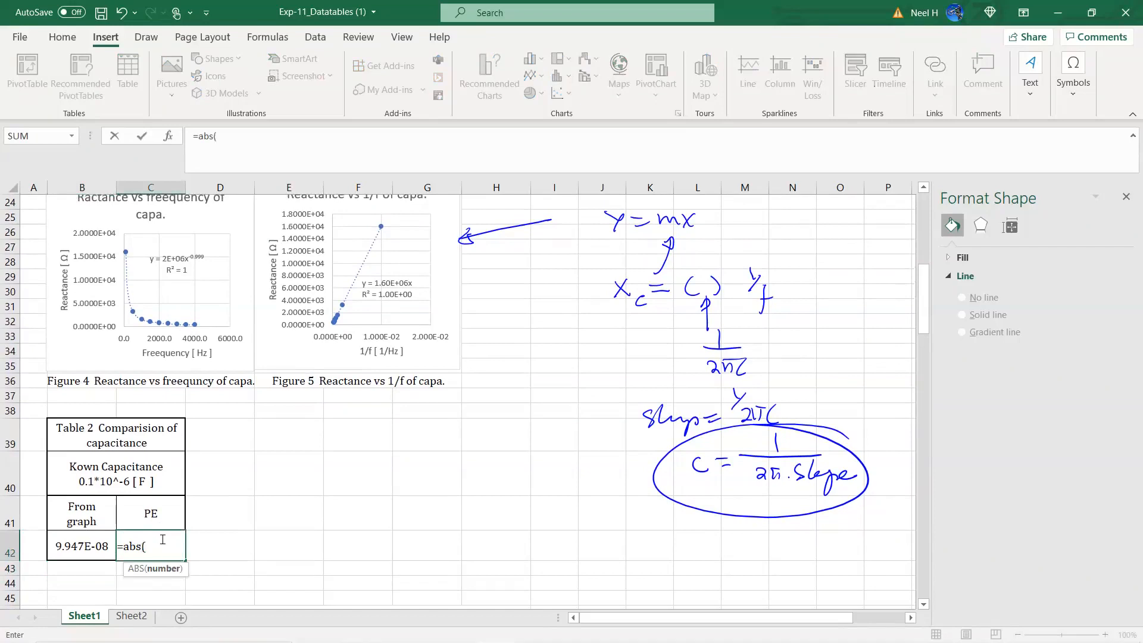
text(0.1*10^-6)
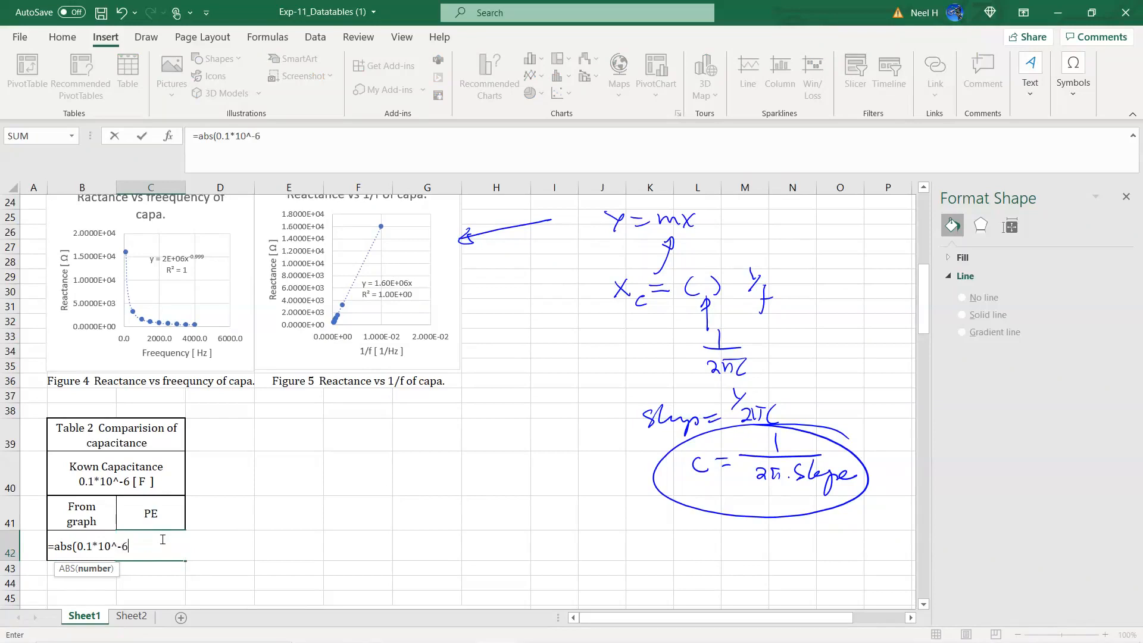
text(-B42)/)
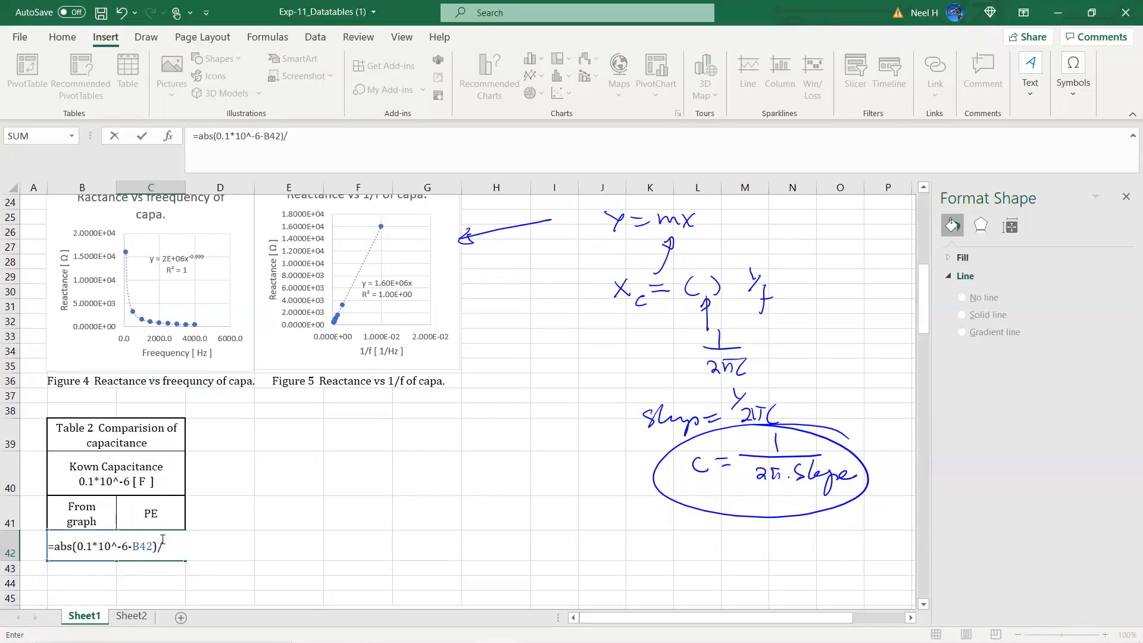
text((0.1*10^-6)*100)
key(Return)
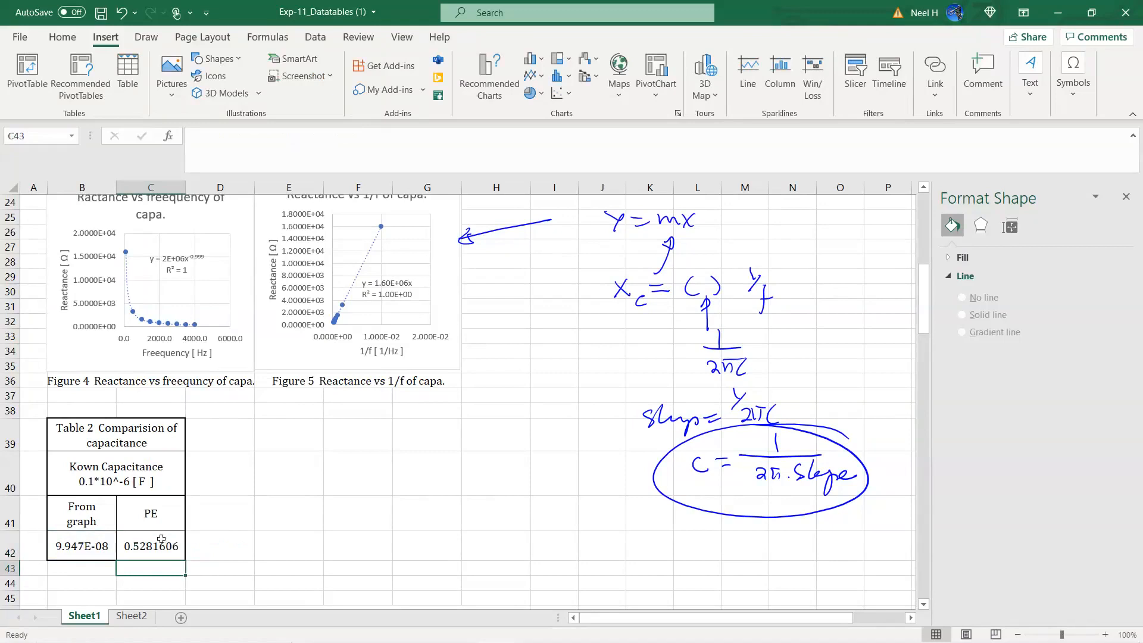
- Format the percent error in cell C42 to show two decimal places
click(162, 541)
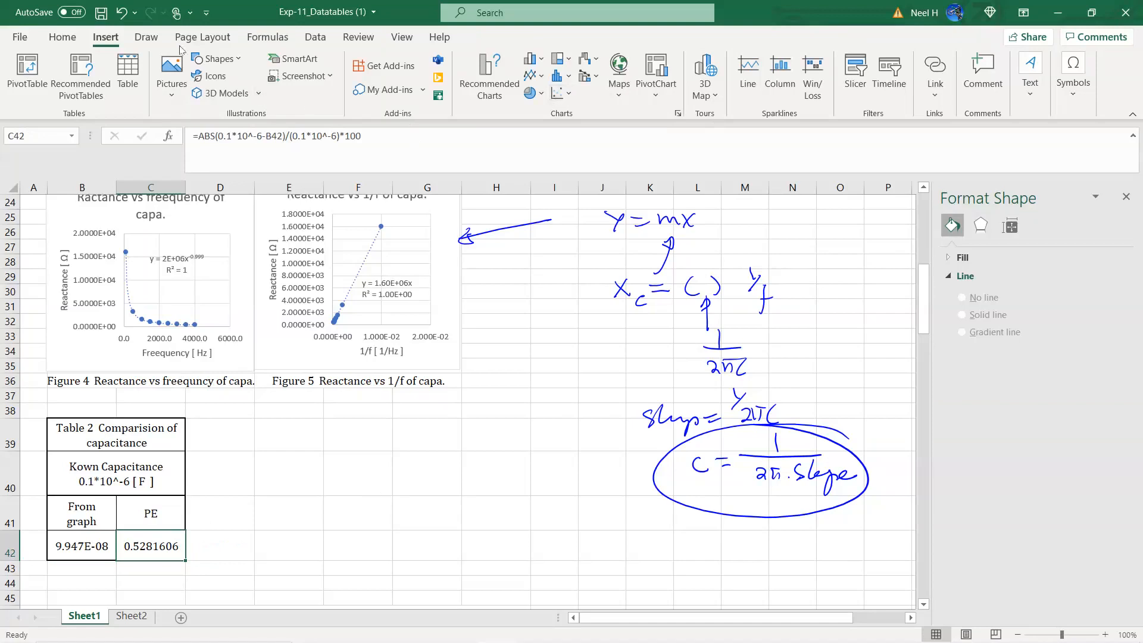
click(63, 37)
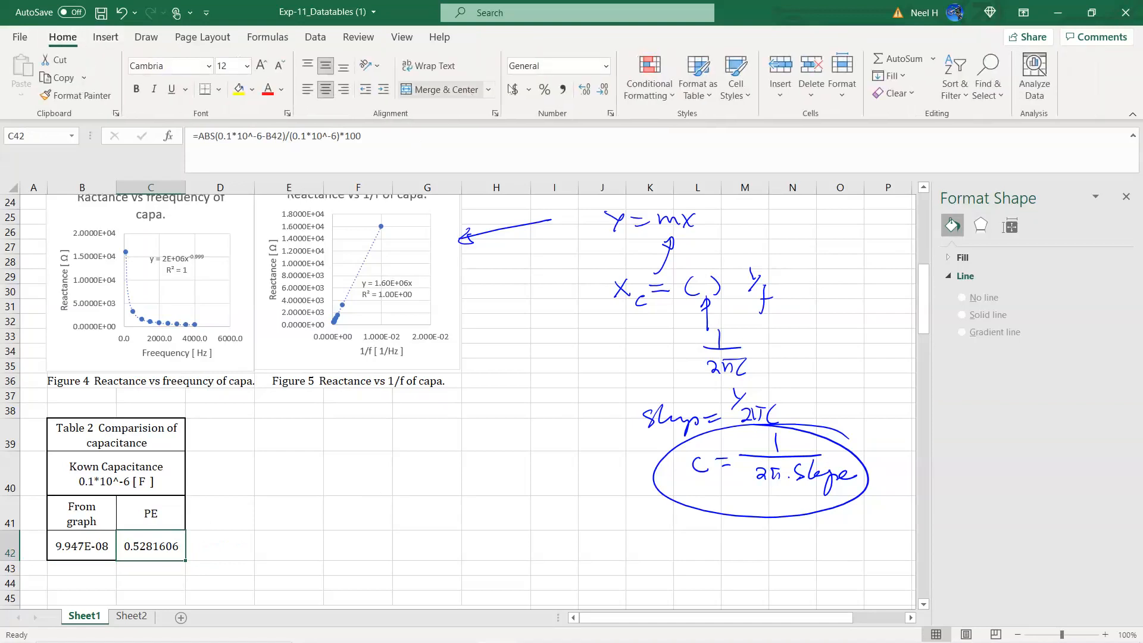
click(603, 91)
click(603, 91)
click(603, 91)
click(603, 90)
click(602, 91)
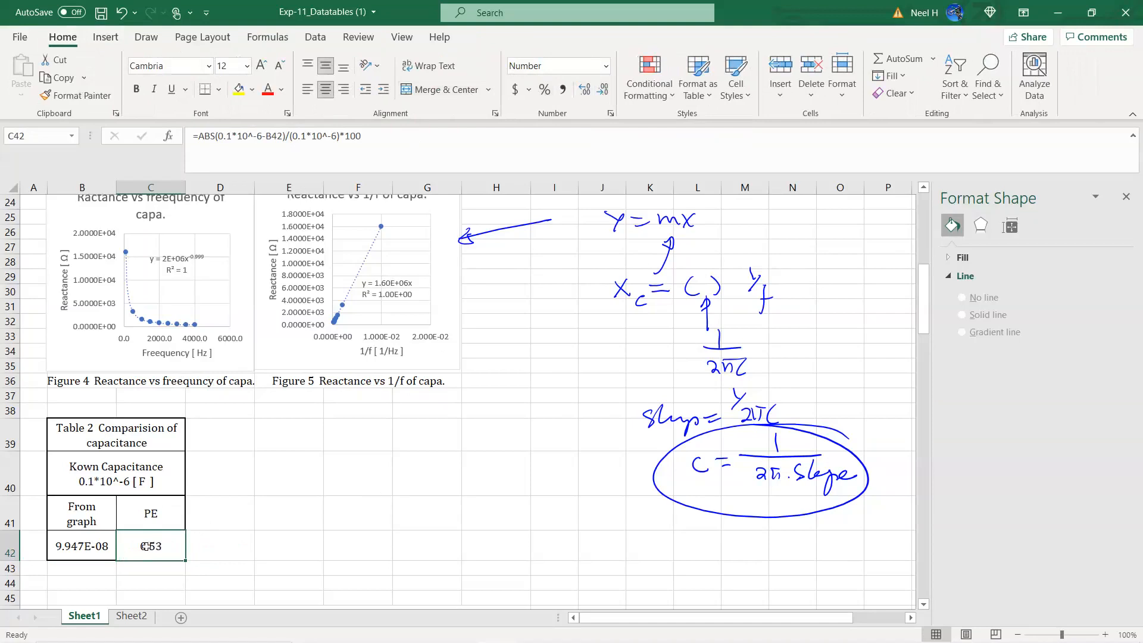
click(339, 541)
- Copy the formula from cell B42 and write it as the text "C(graph) =1/(2*PI()*1.6*10^6)" in cell E41
scroll(339, 541, down, 5)
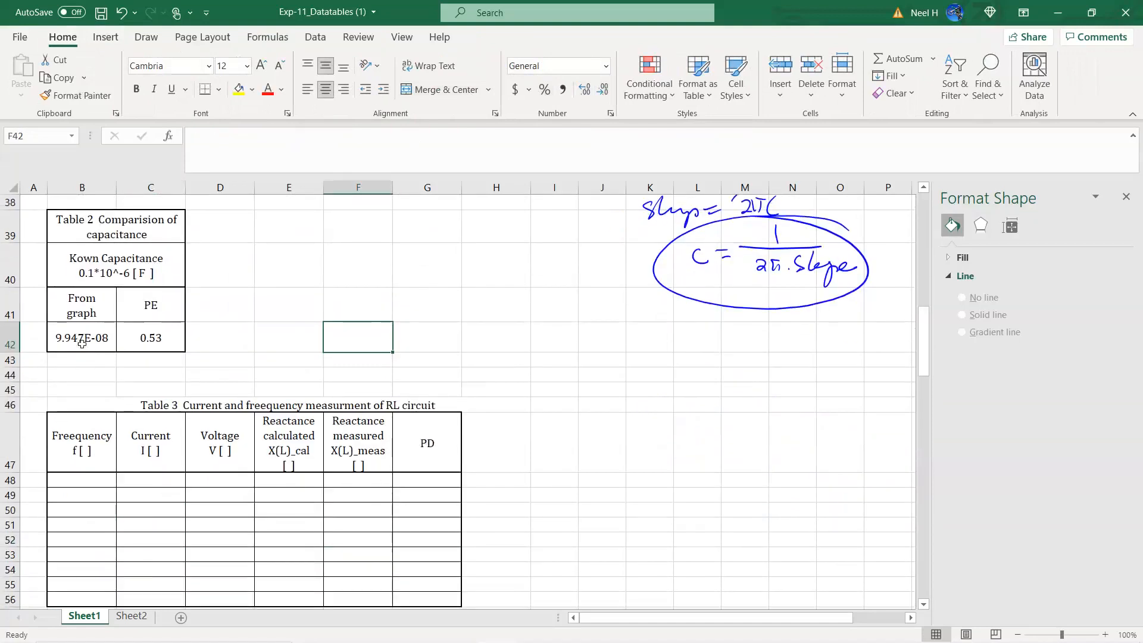
click(82, 344)
drag(286, 136, 113, 132)
key(ctrl+c)
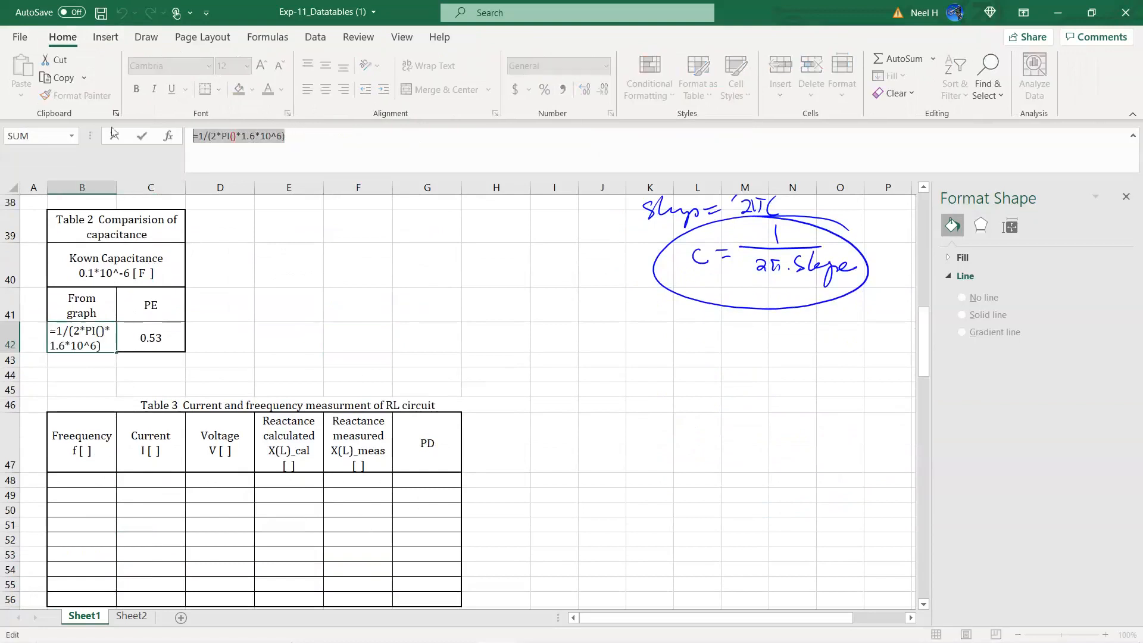
click(114, 135)
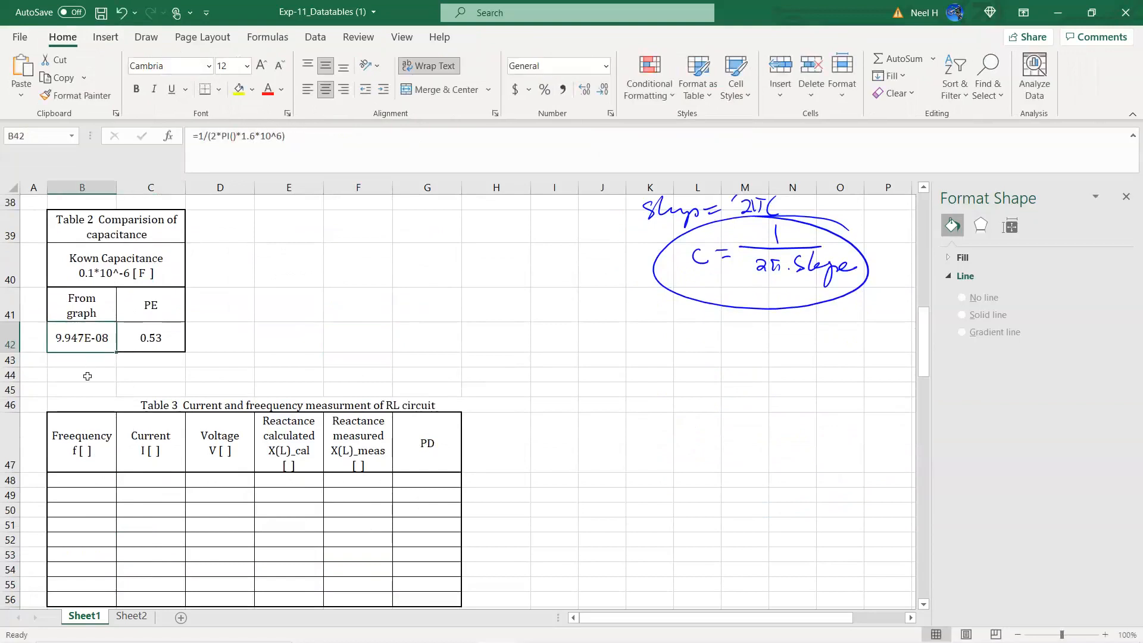
click(291, 305)
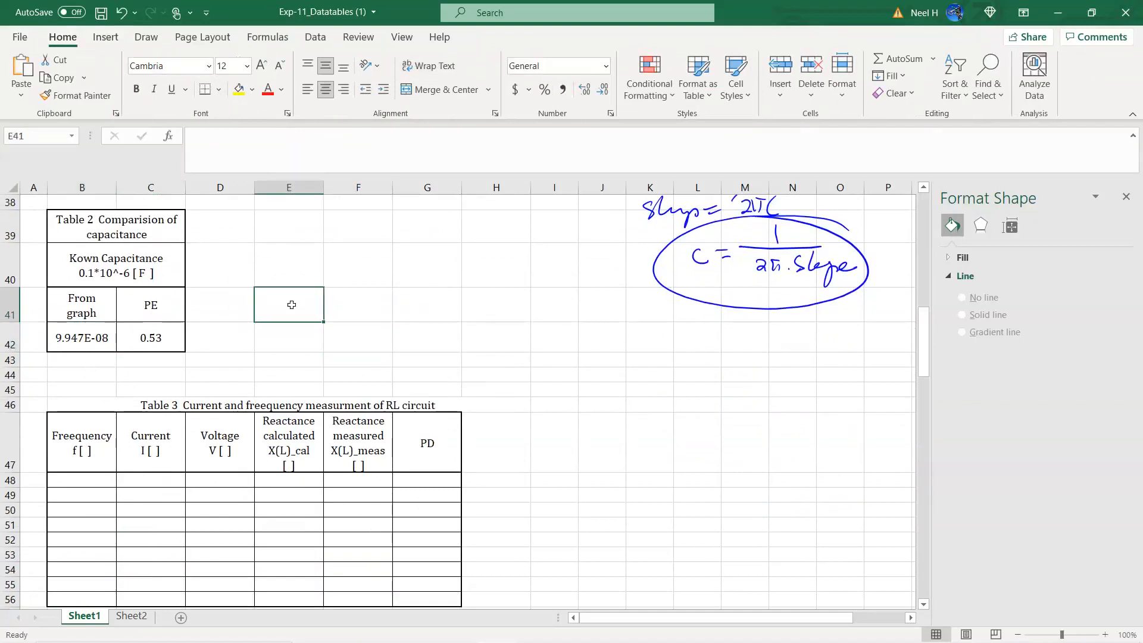
text(C)
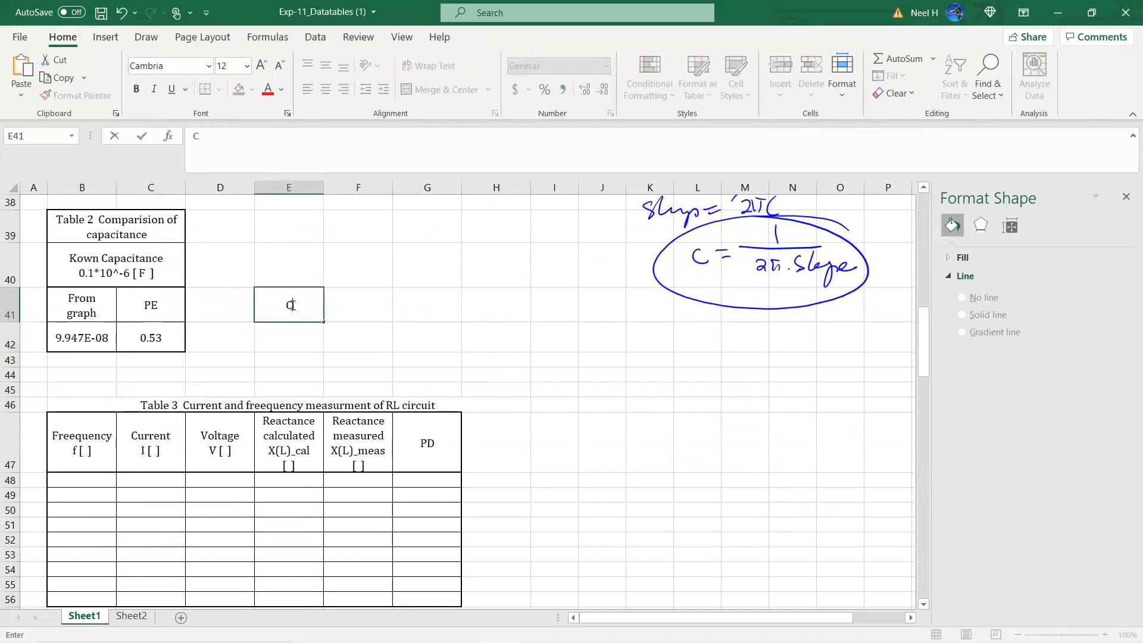
text((graph))
key(ctrl+v)
key(Return)
- Copy the percent error formula from C42 and write it as the text "PE =ABS(0.1*10^-6-B42)/(0.1*10^-6)*100" in cell E42
click(144, 341)
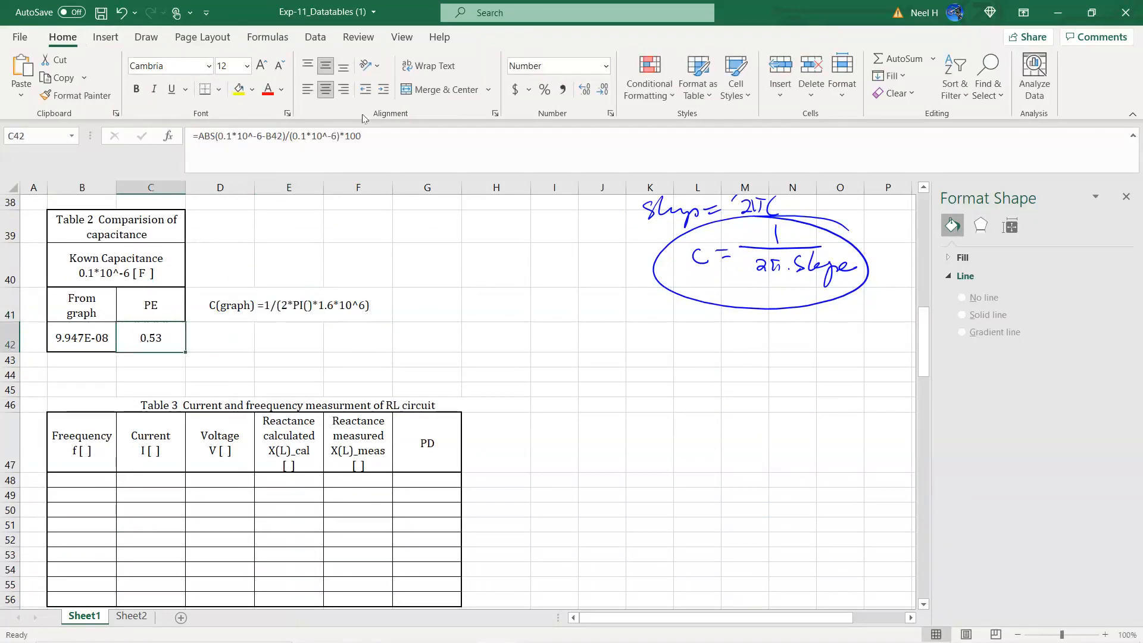
key(F2)
key(shift+Home)
key(ctrl+c)
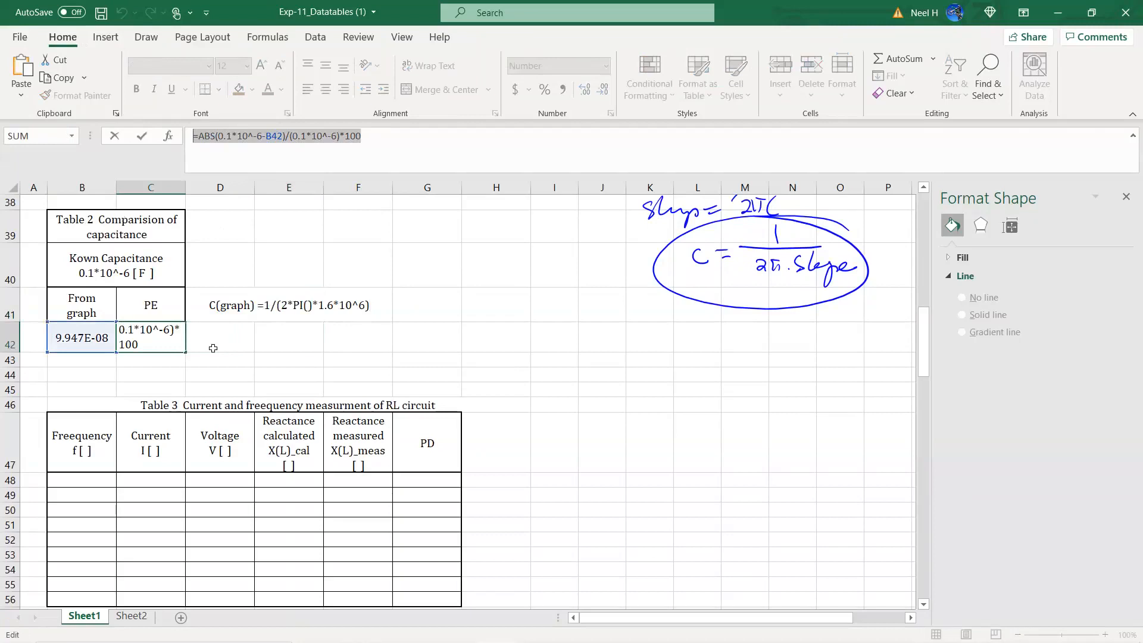
key(Escape)
click(275, 338)
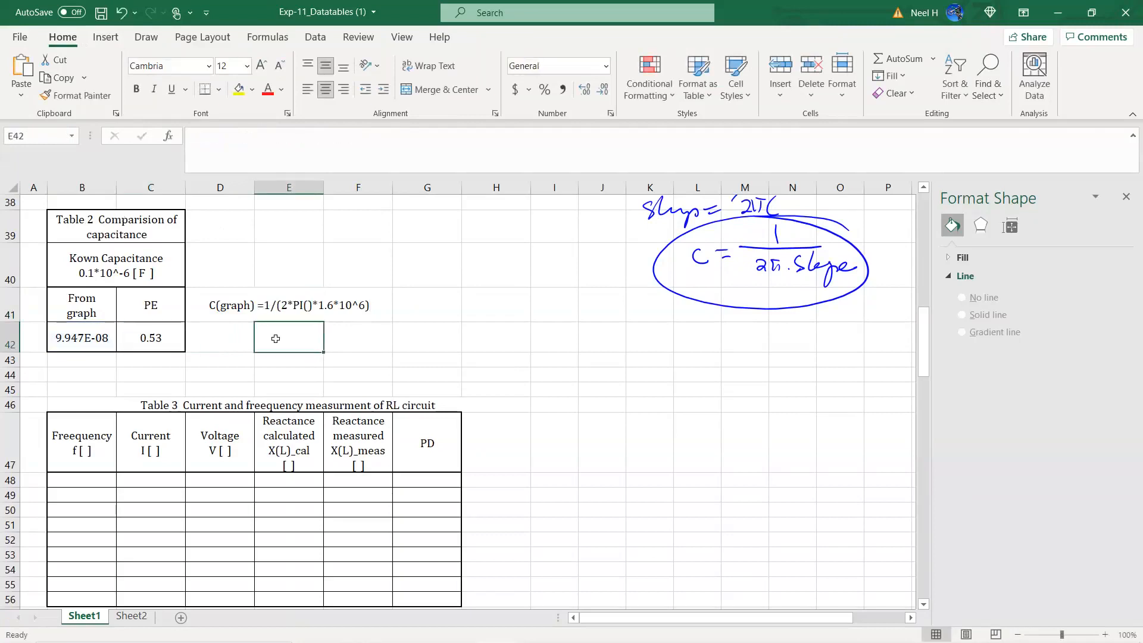
text(PE)
key(ctrl+v)
key(Return)
- Left-align the two formula notes in cells E41 and E42
drag(291, 310, 291, 342)
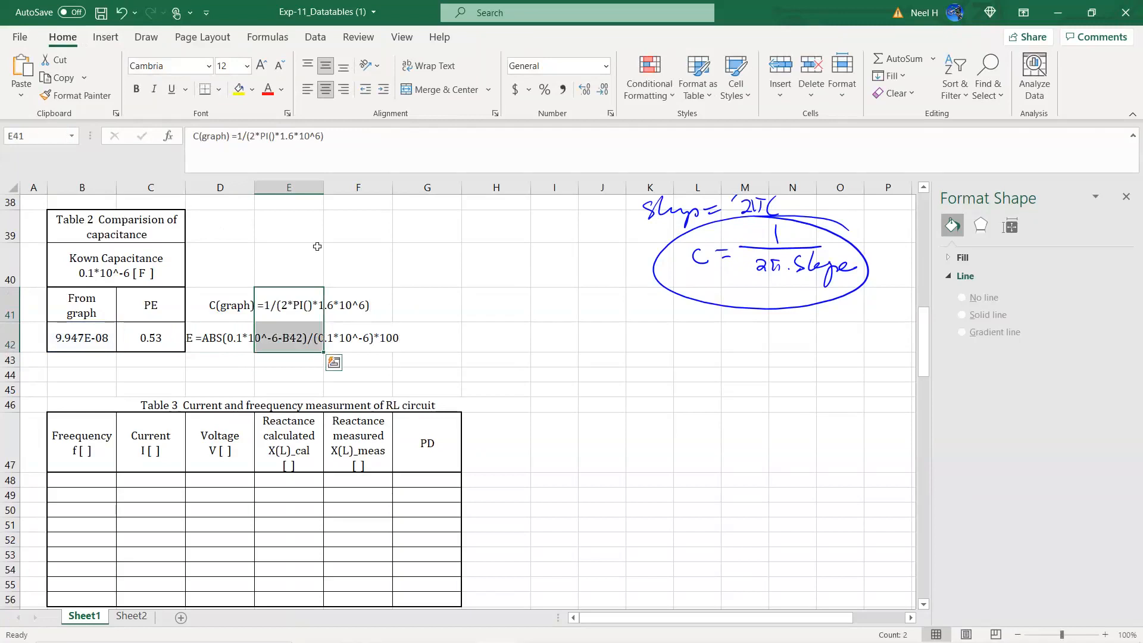
click(312, 91)
click(427, 305)
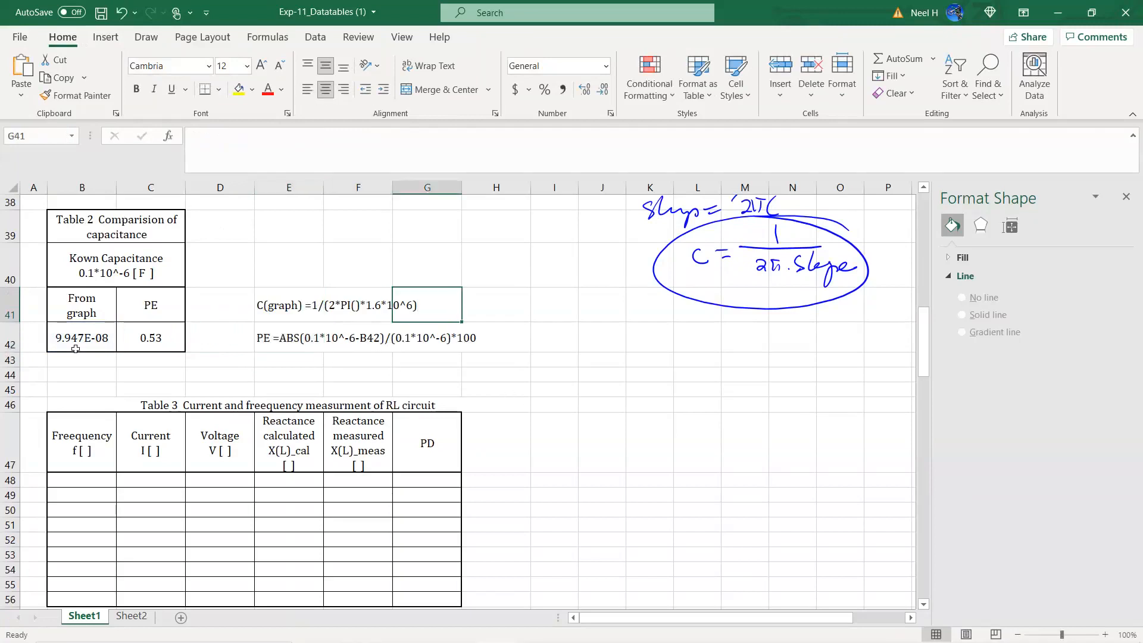
scroll(670, 445, up, 12)
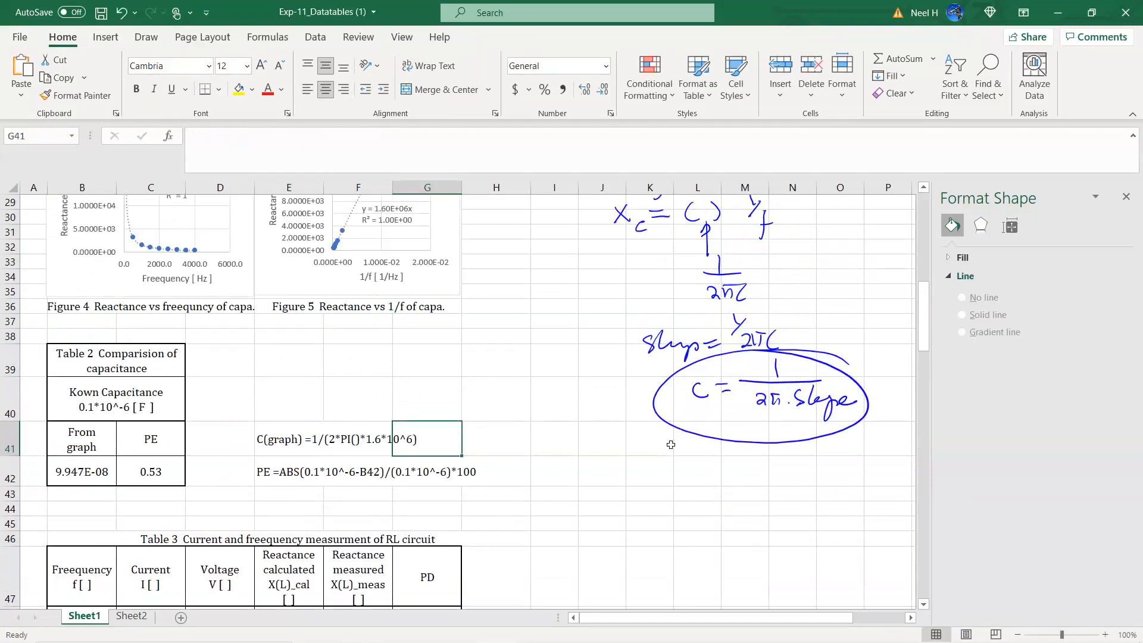
scroll(669, 430, down, 15)
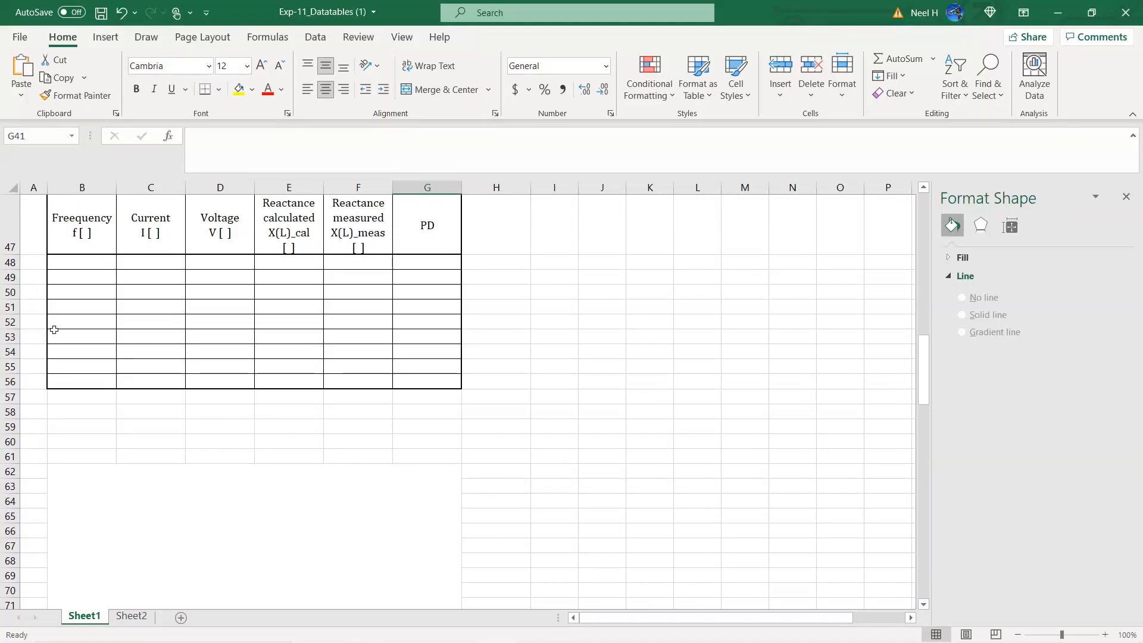
scroll(54, 330, up, 15)
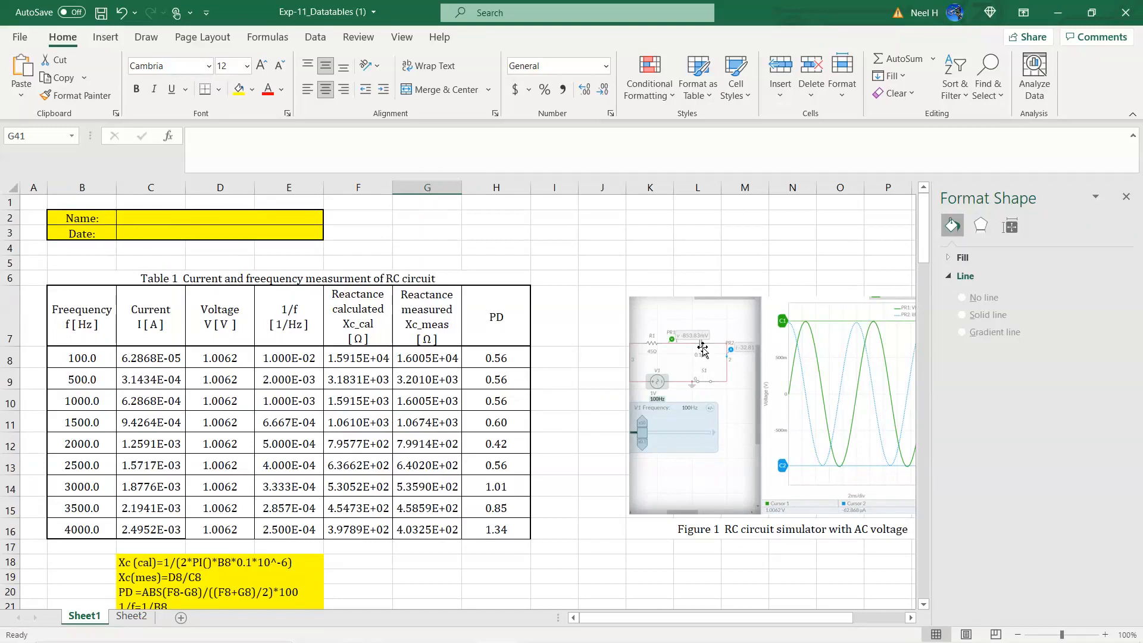
scroll(703, 349, down, 6)
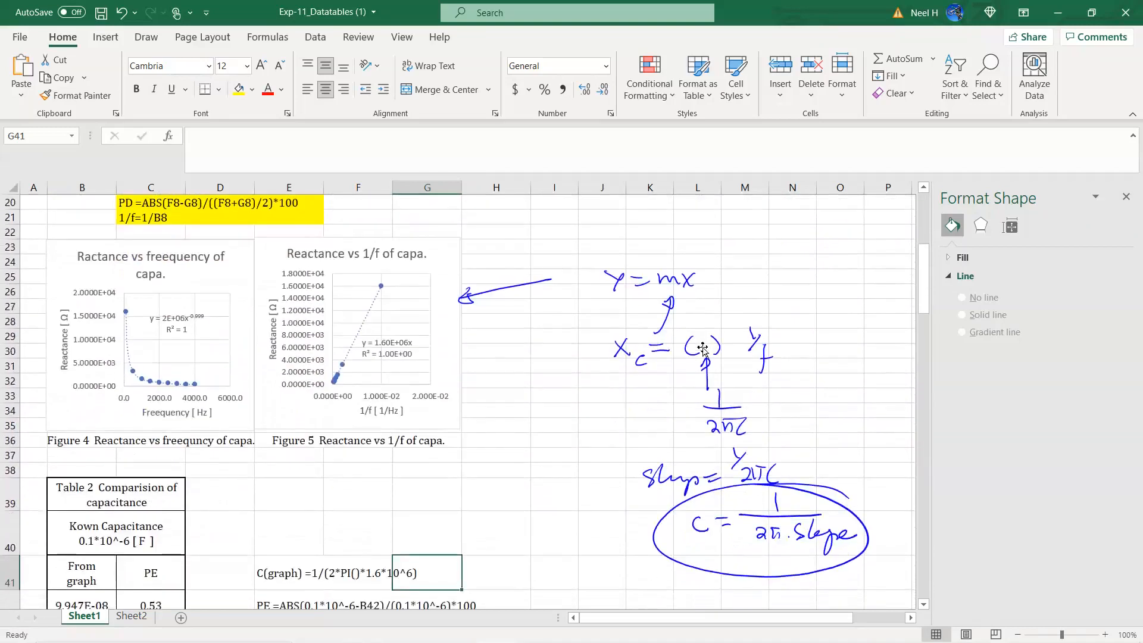
scroll(703, 350, down, 8)
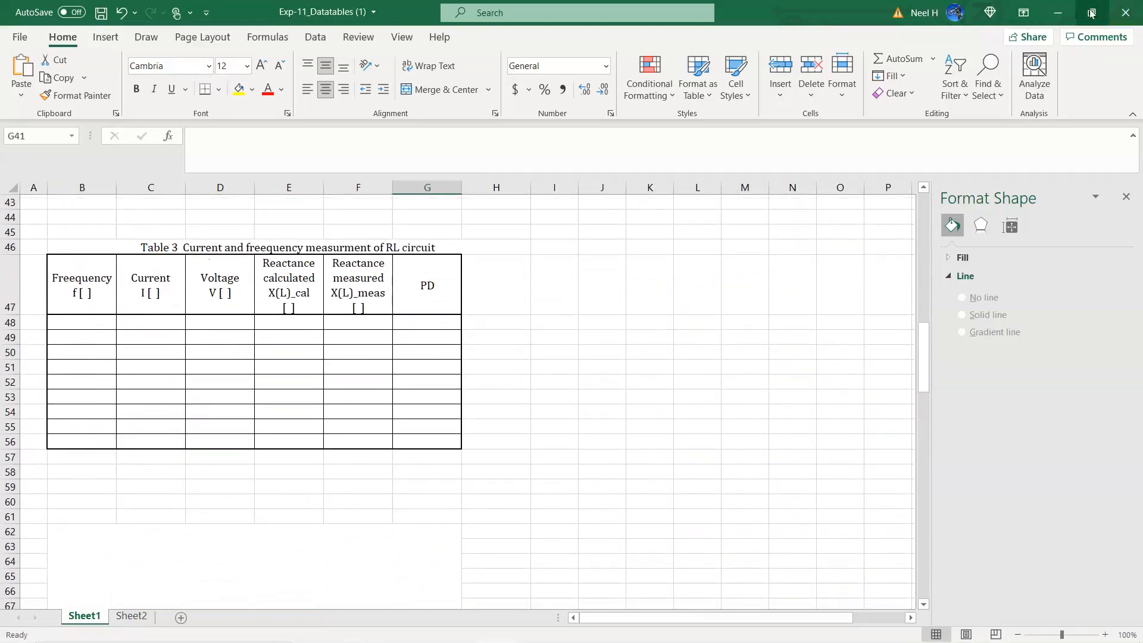
- Switch to the Multisim circuit, stop the simulation and delete the 0.1 µF capacitor
click(1092, 13)
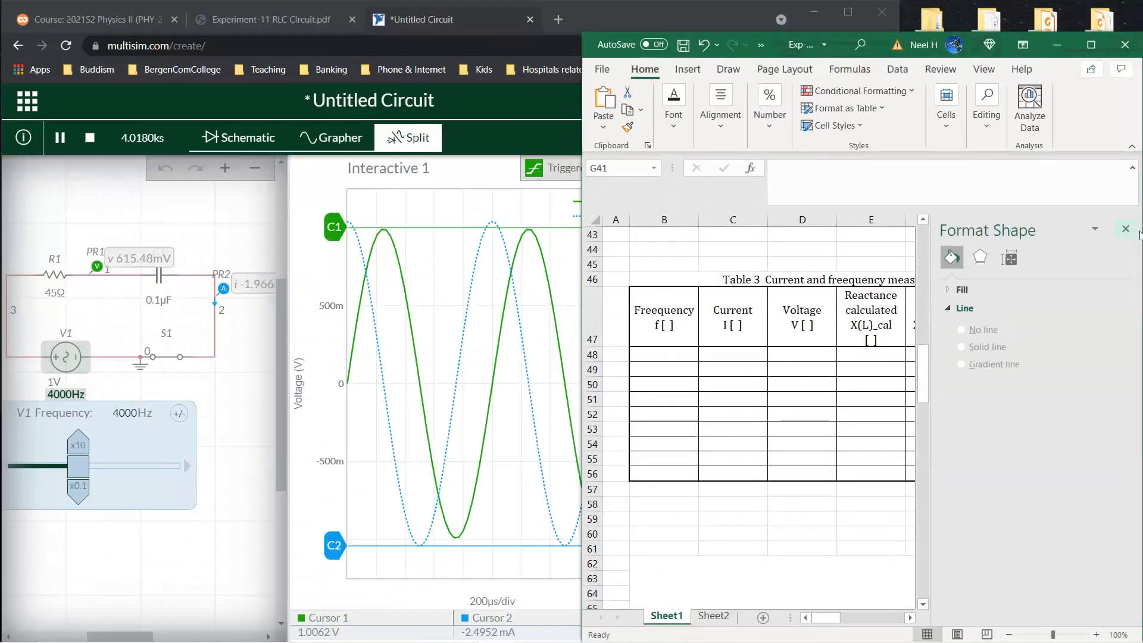
click(222, 222)
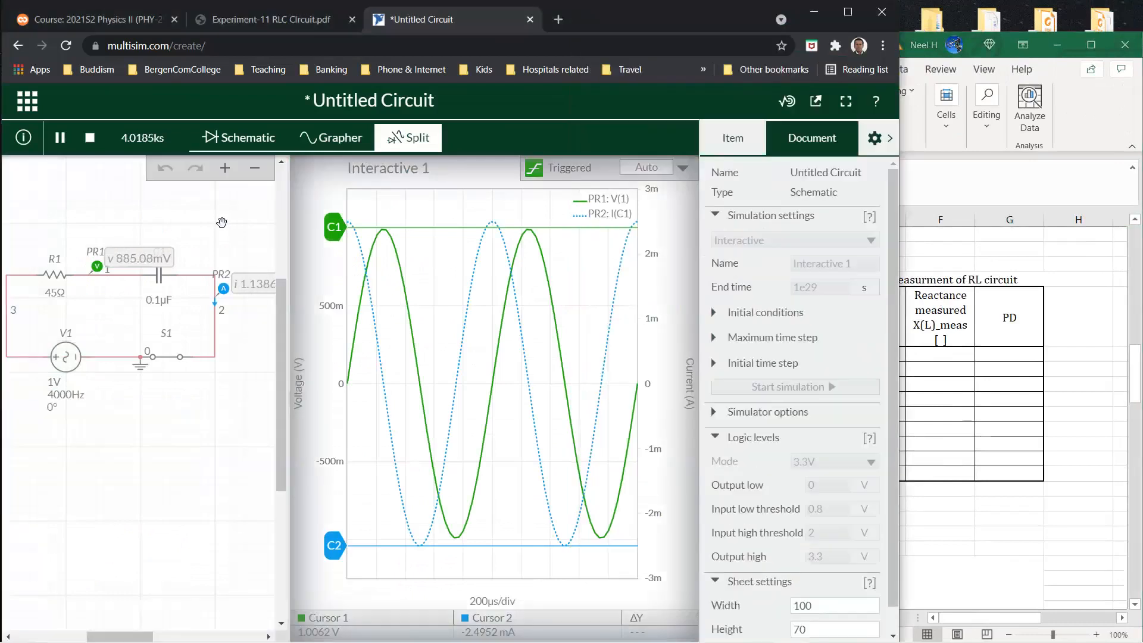
click(90, 142)
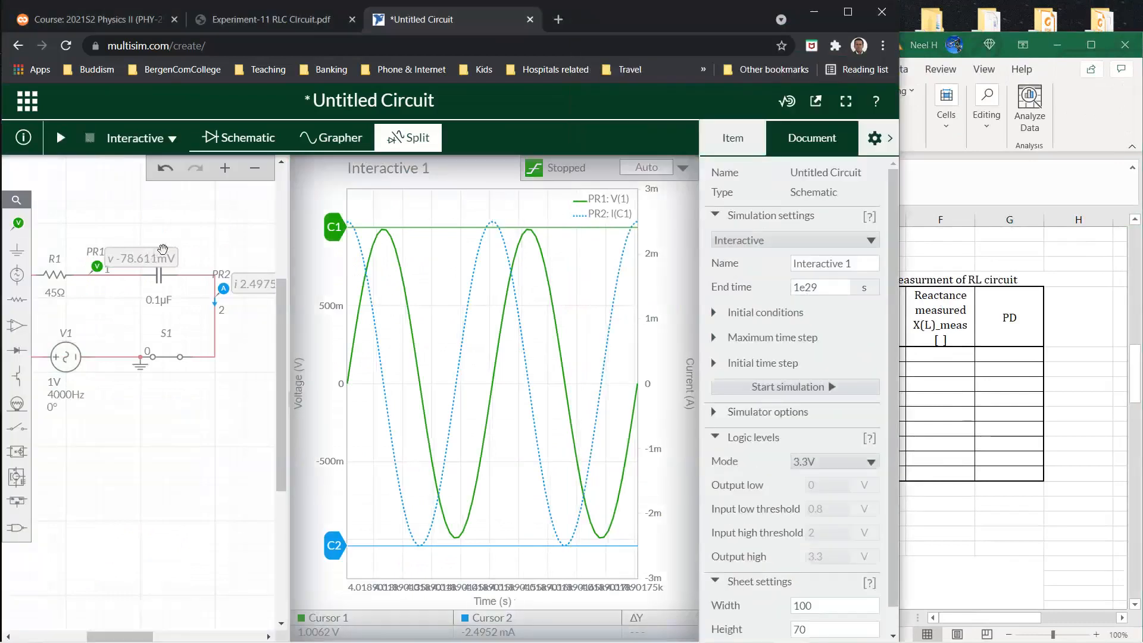
click(159, 274)
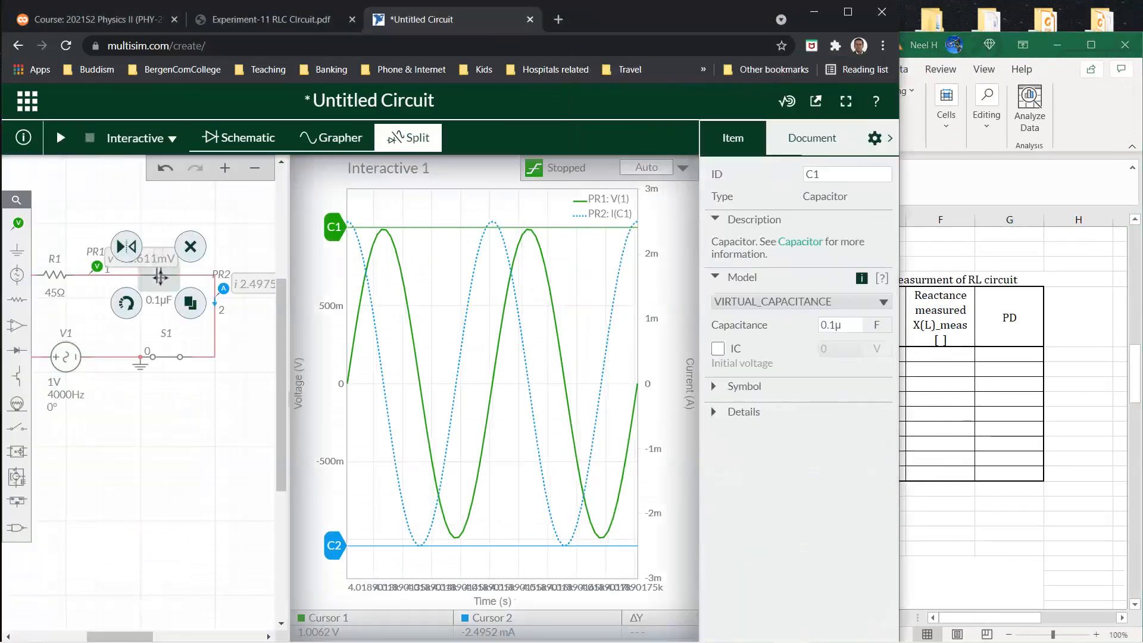
click(191, 249)
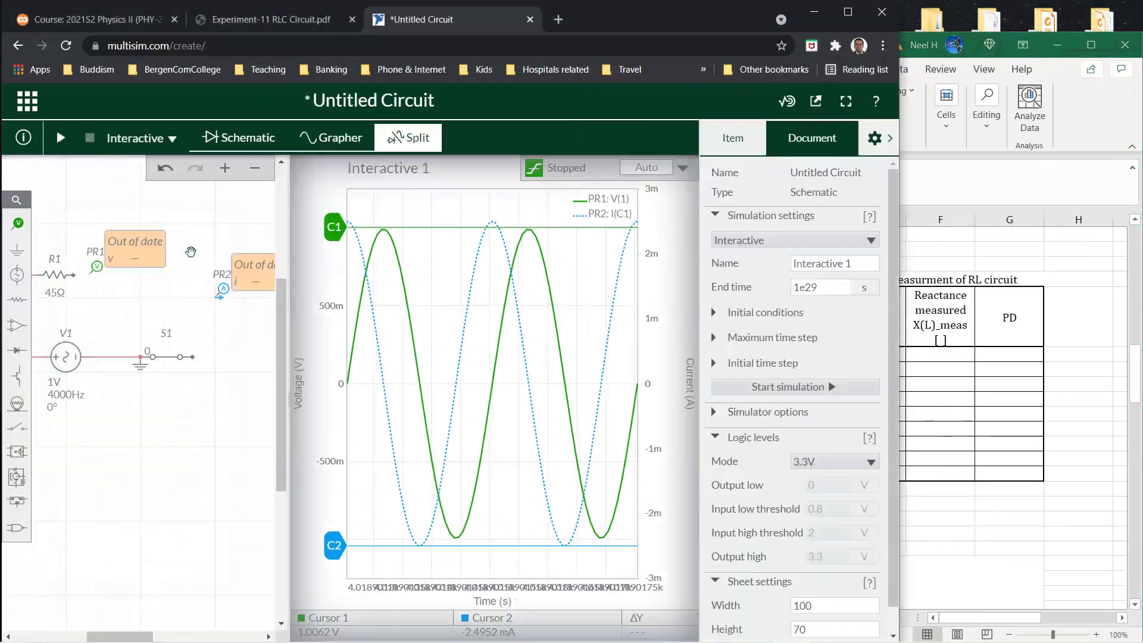
- Place an inductor in the gap between resistor R1 and probe PR2 where the capacitor was
click(18, 301)
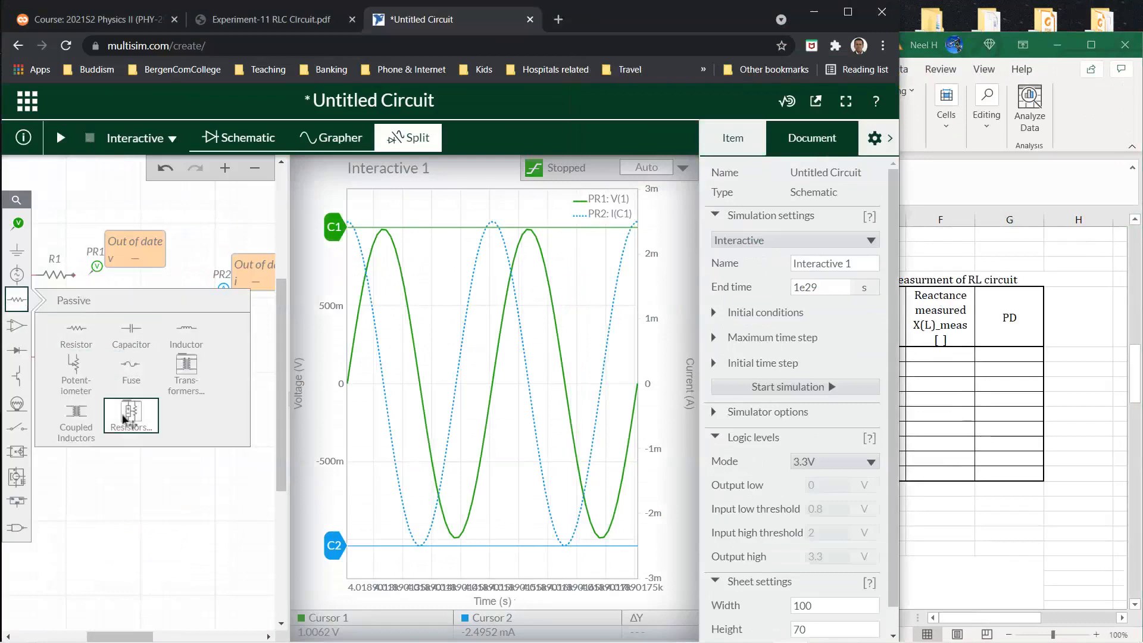
click(185, 332)
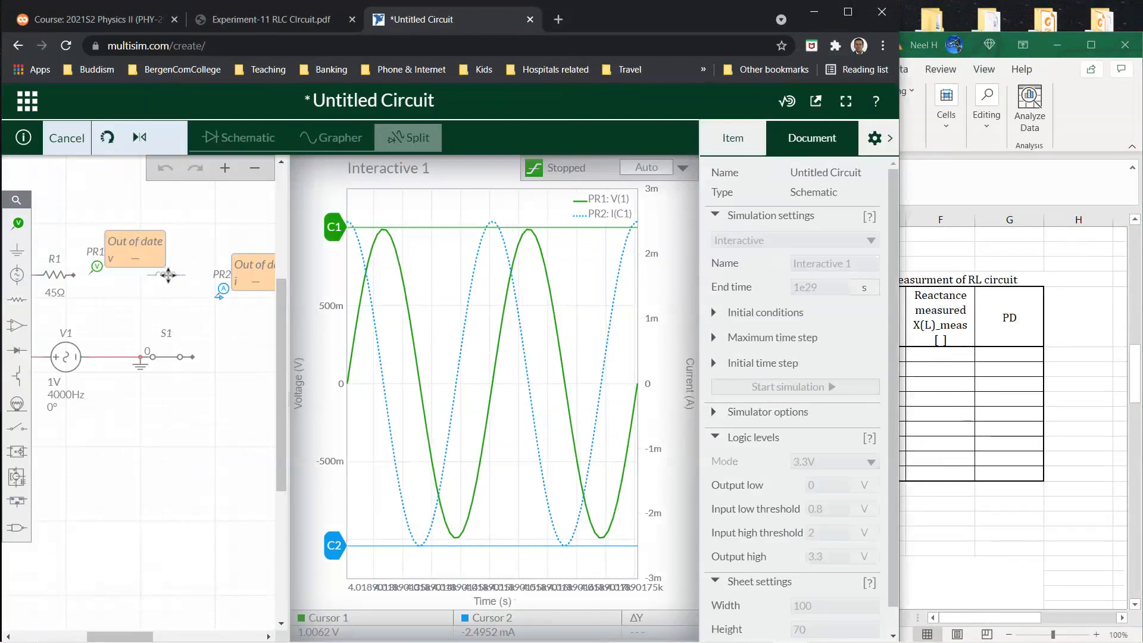
click(168, 275)
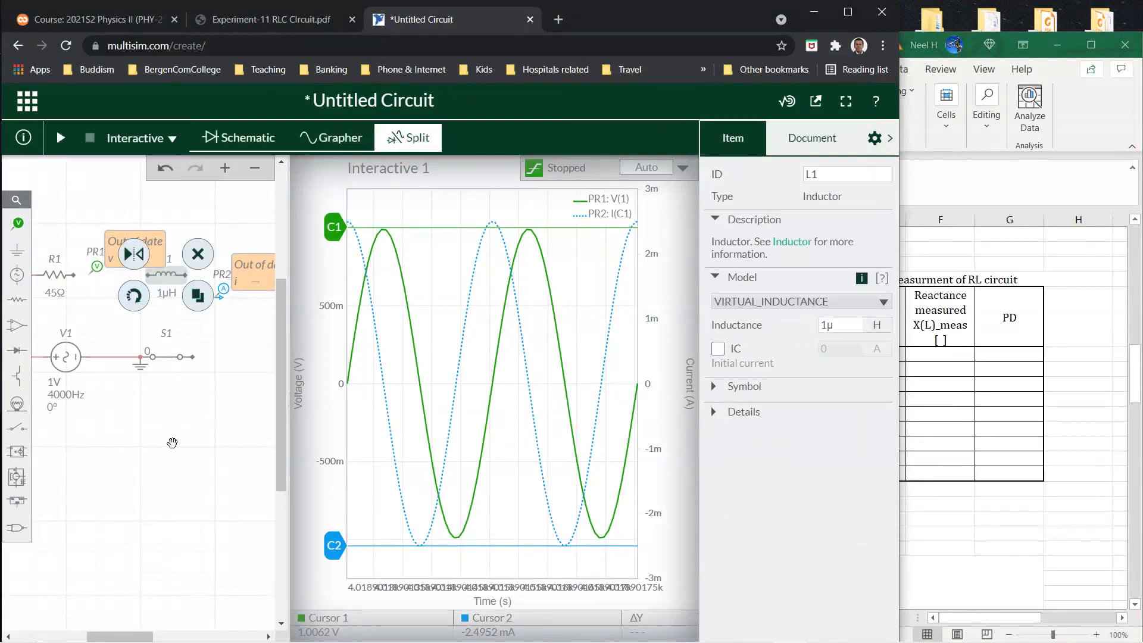
click(170, 441)
- Look up the RL circuit inductance in the Experiment-11 PDF and set the new inductor to 15 mH
click(244, 16)
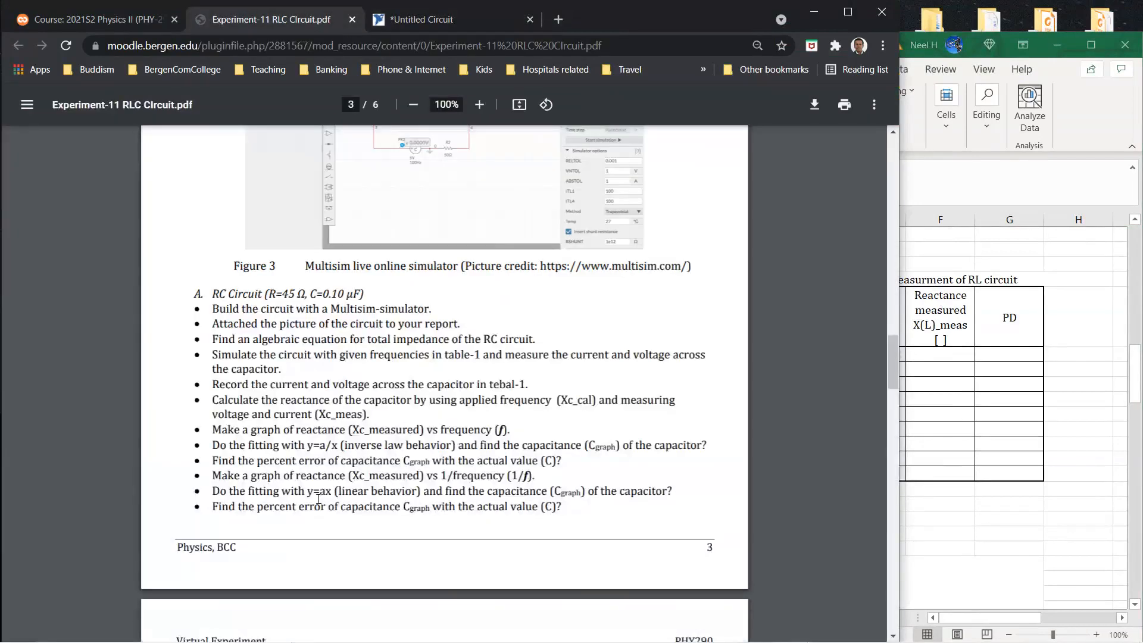
scroll(318, 499, down, 7)
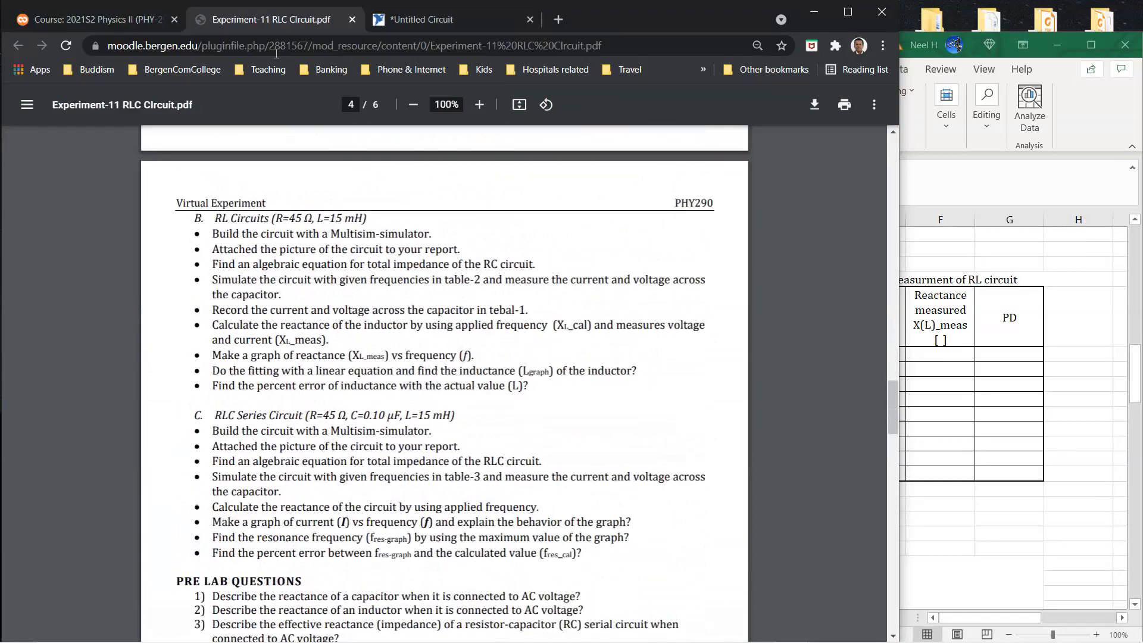
click(415, 16)
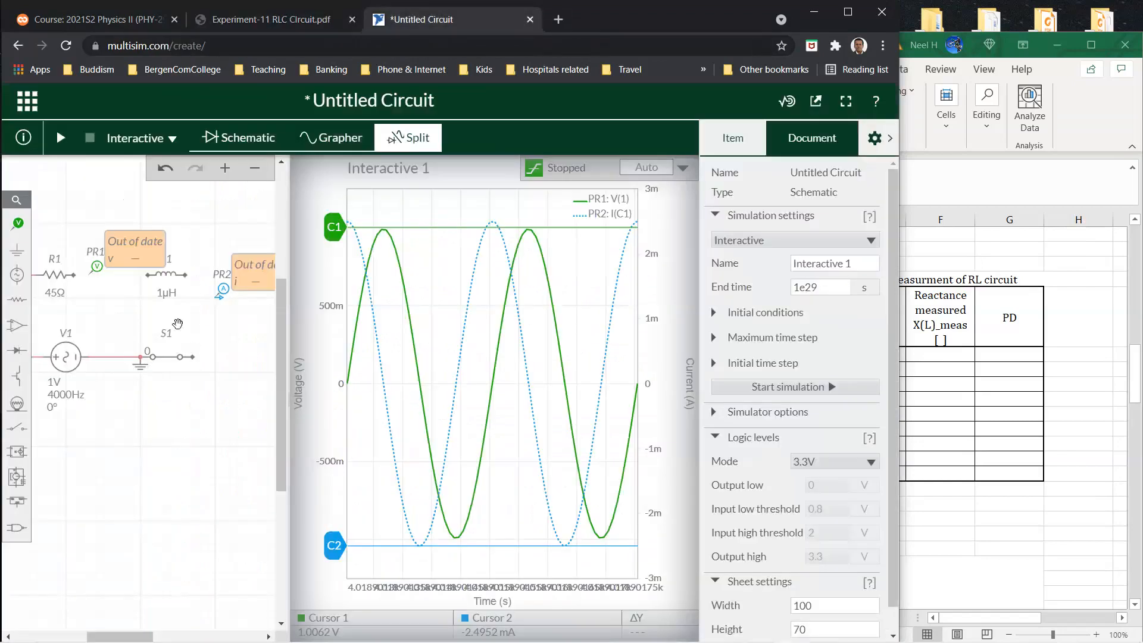
click(165, 297)
click(211, 313)
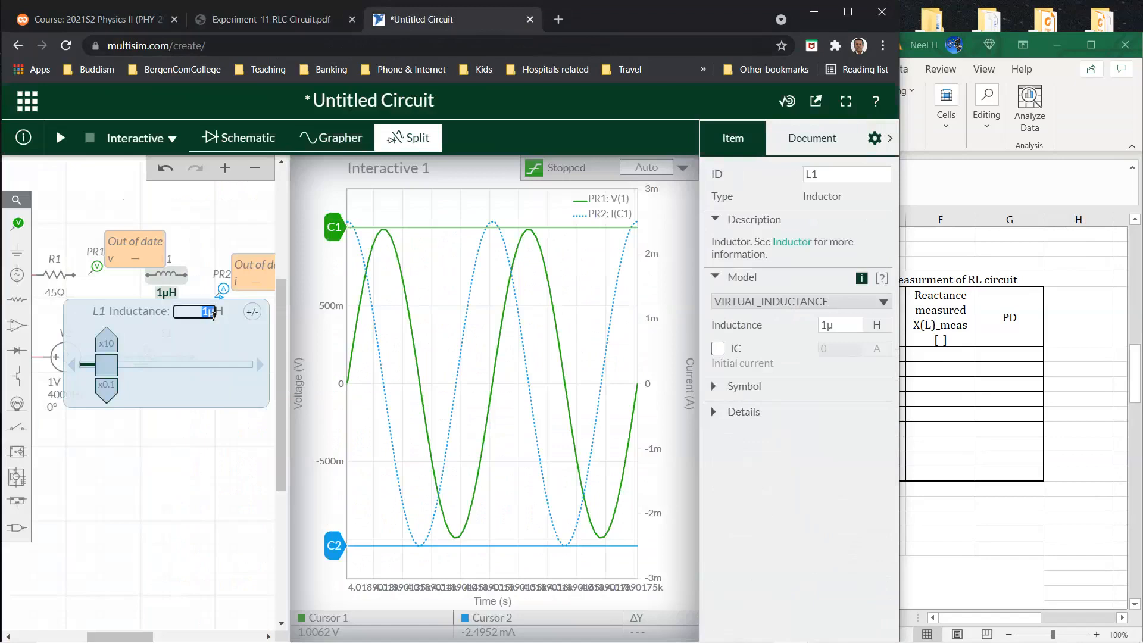
text(15m)
key(Return)
click(163, 394)
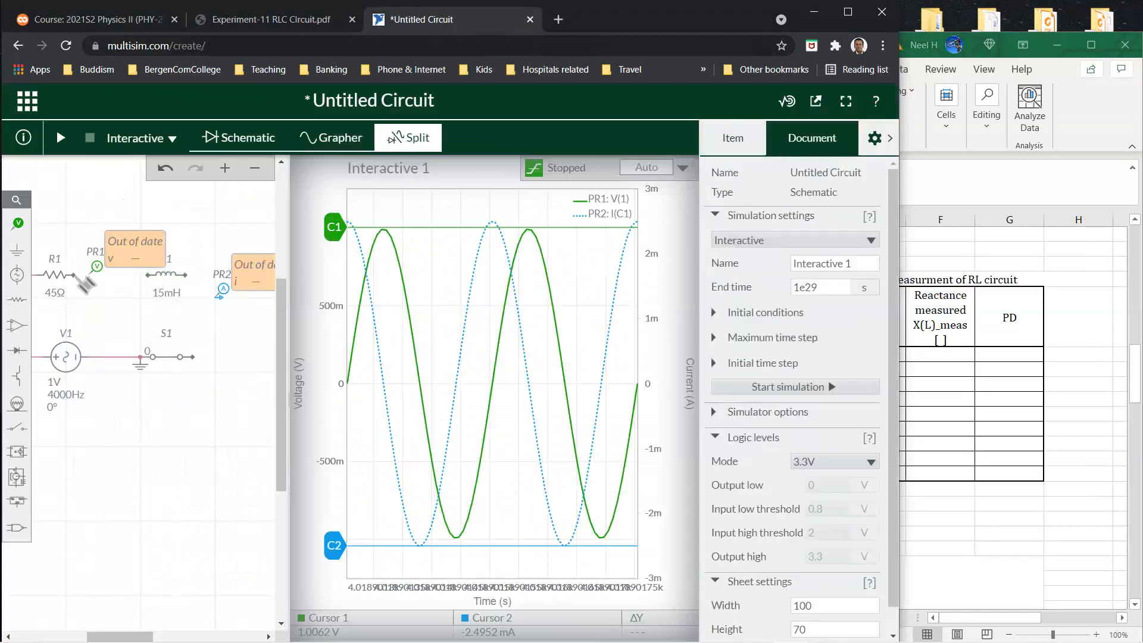
- Wire the inductor to resistor R1 at one end and to switch S1 through probe PR2 at the other
click(83, 278)
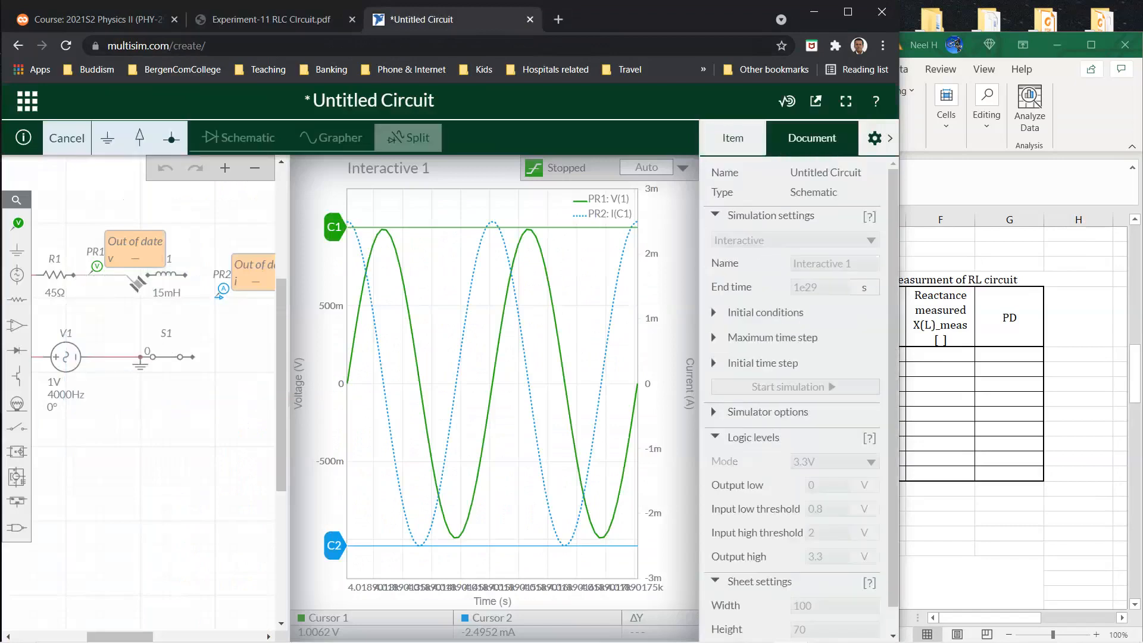
click(174, 276)
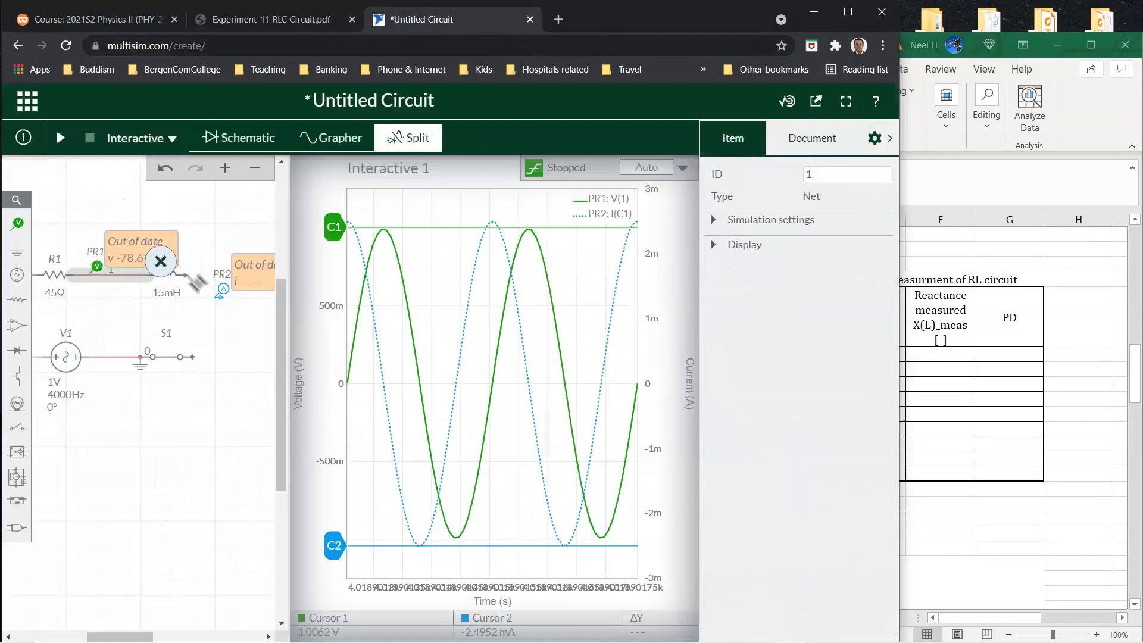
click(186, 276)
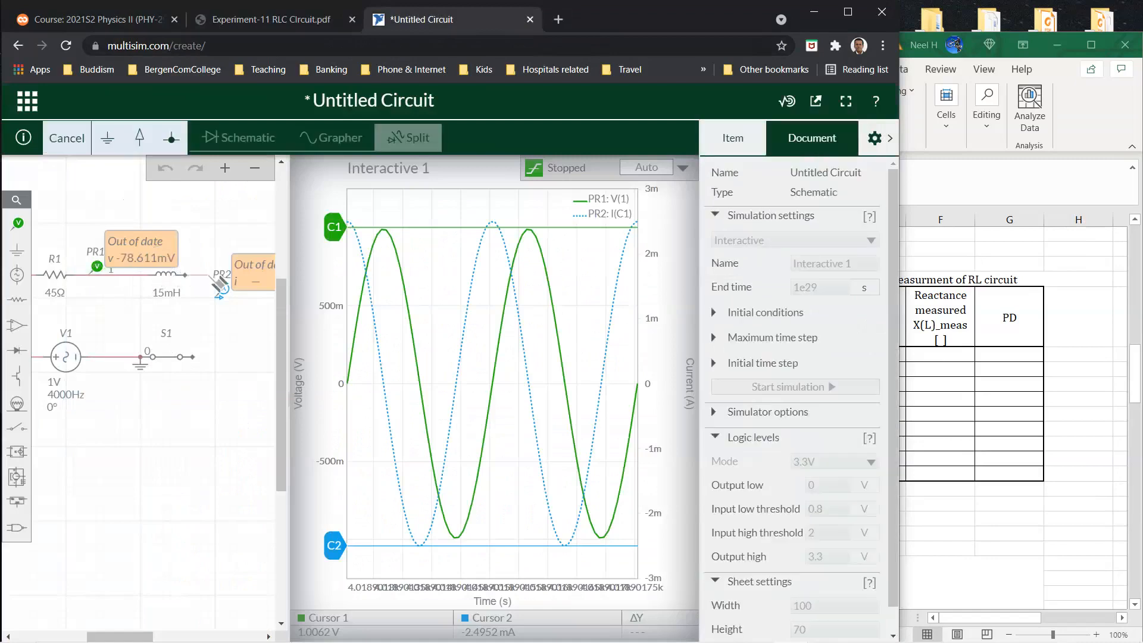
click(190, 357)
click(204, 435)
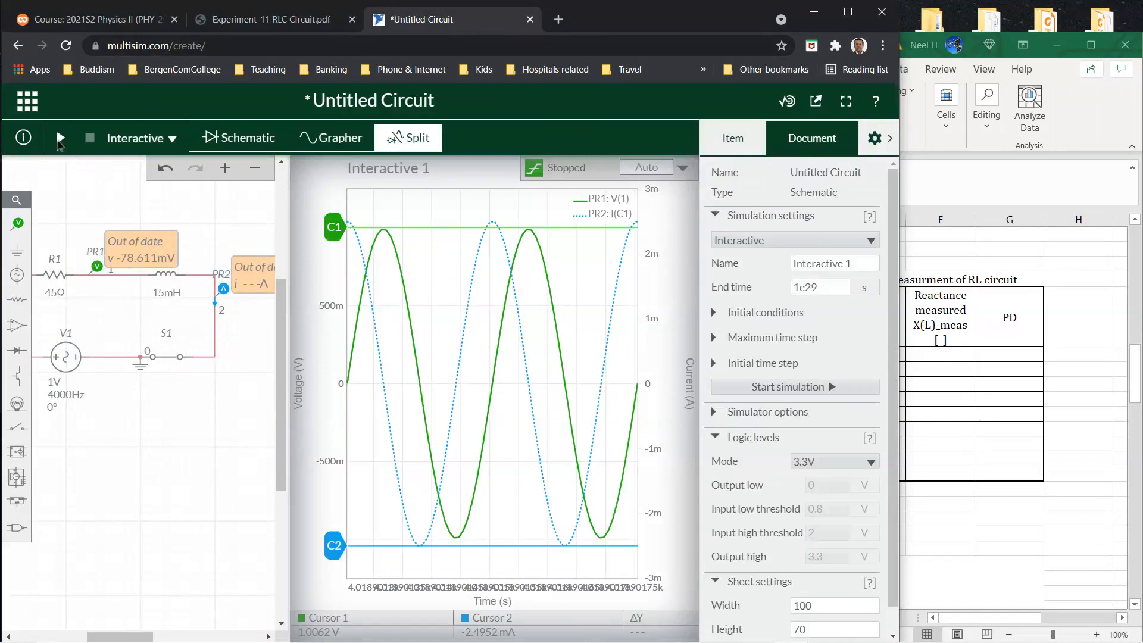
- Run the RL circuit simulation and autoscale the graph's voltage and current axes
click(60, 138)
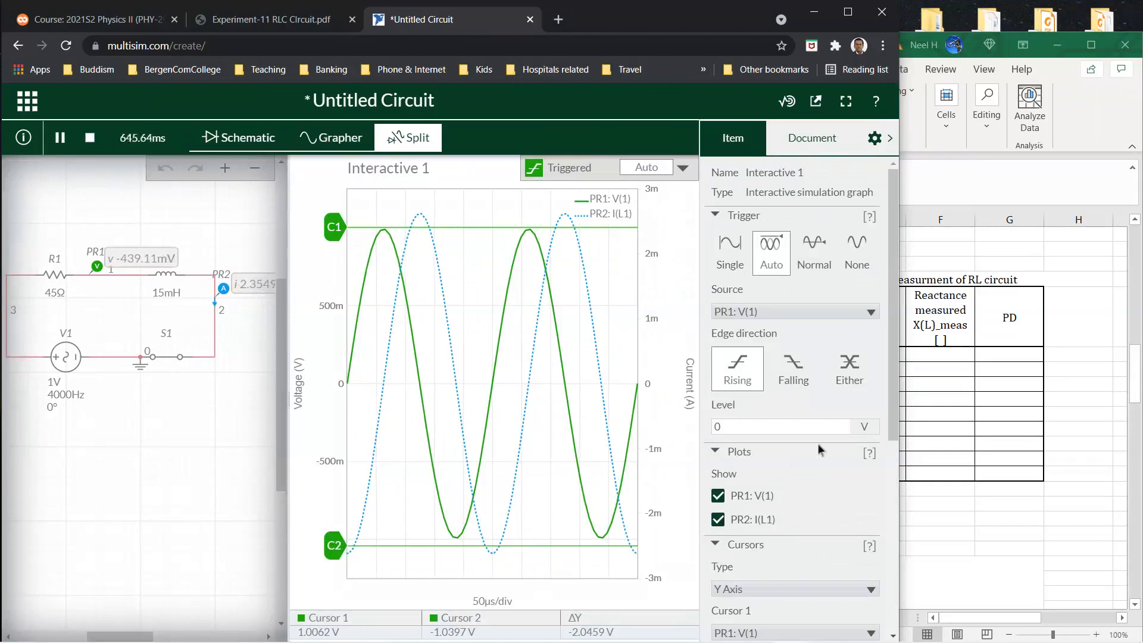
scroll(807, 453, down, 5)
click(792, 387)
click(792, 416)
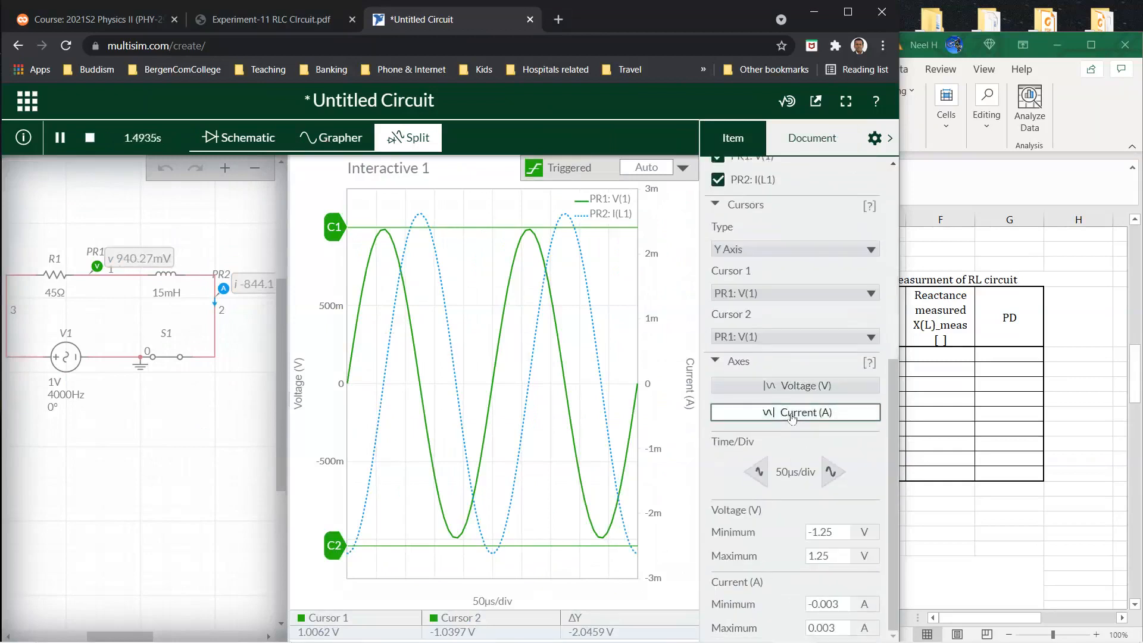
- Sweep the V1 source frequency to 0 Hz, 9.80 kHz, 2.20 kHz and 5.45 kHz to compare the waveforms
click(64, 395)
drag(118, 454, 61, 472)
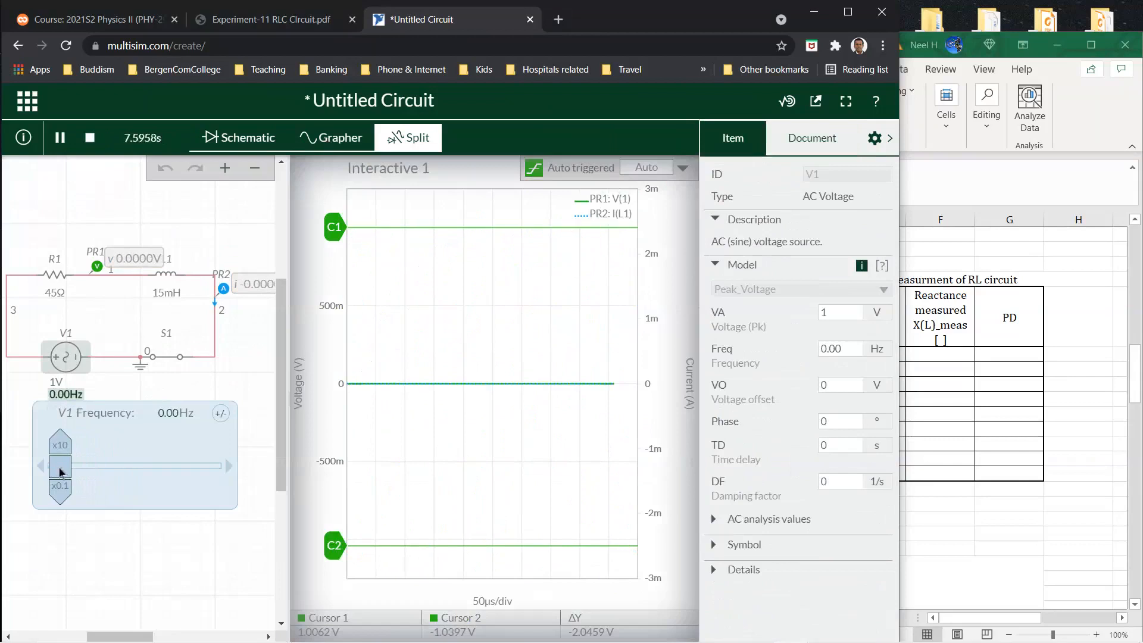
drag(60, 472, 207, 434)
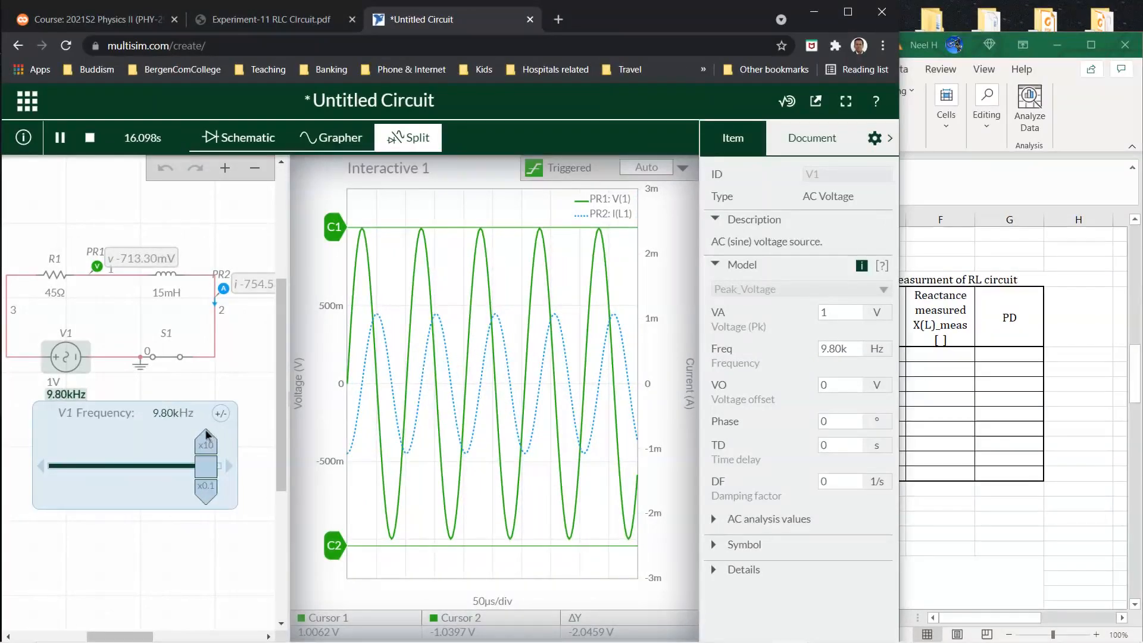
drag(205, 430, 91, 413)
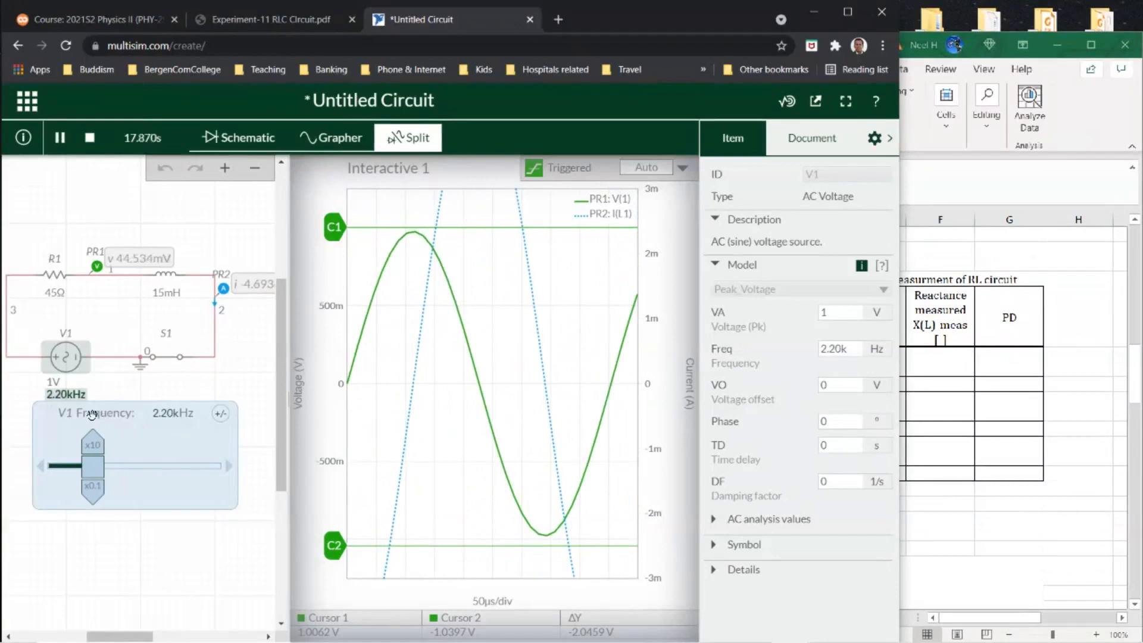
drag(94, 452, 142, 452)
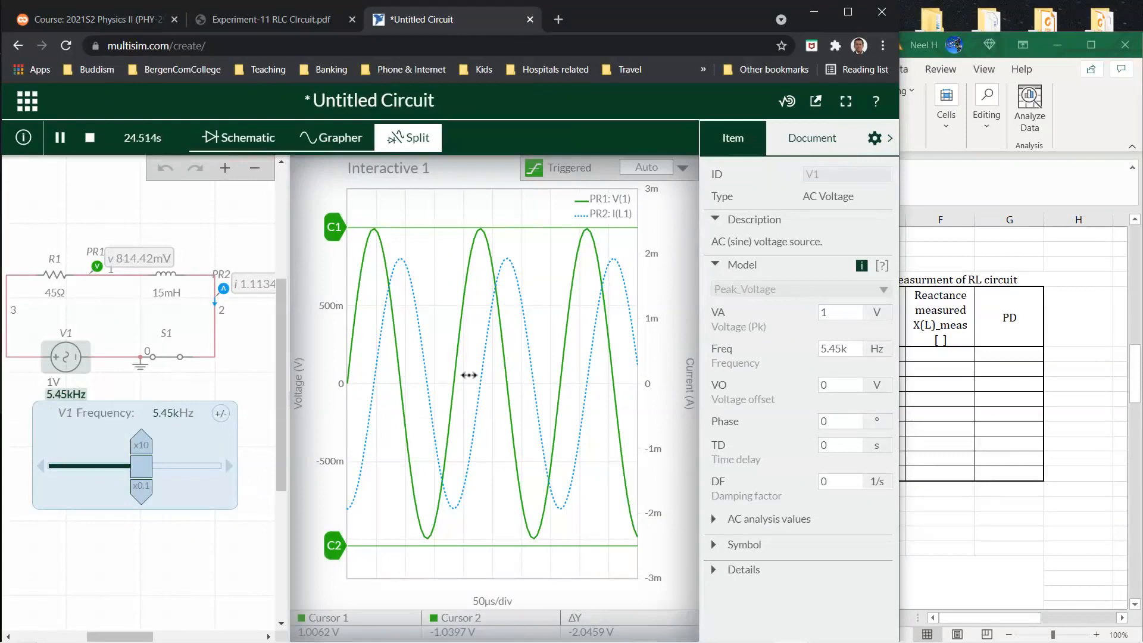
- Assign cursor 2 to PR2: I(L1) and place it at the current curve's trough, about -1.93 mA
click(682, 233)
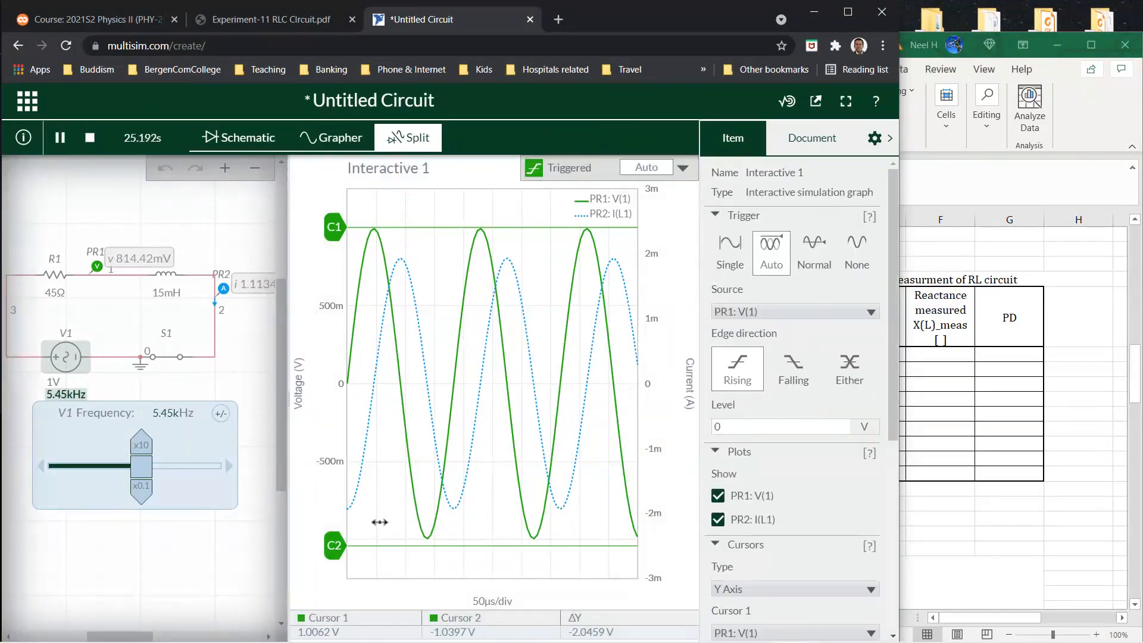
scroll(804, 494, down, 6)
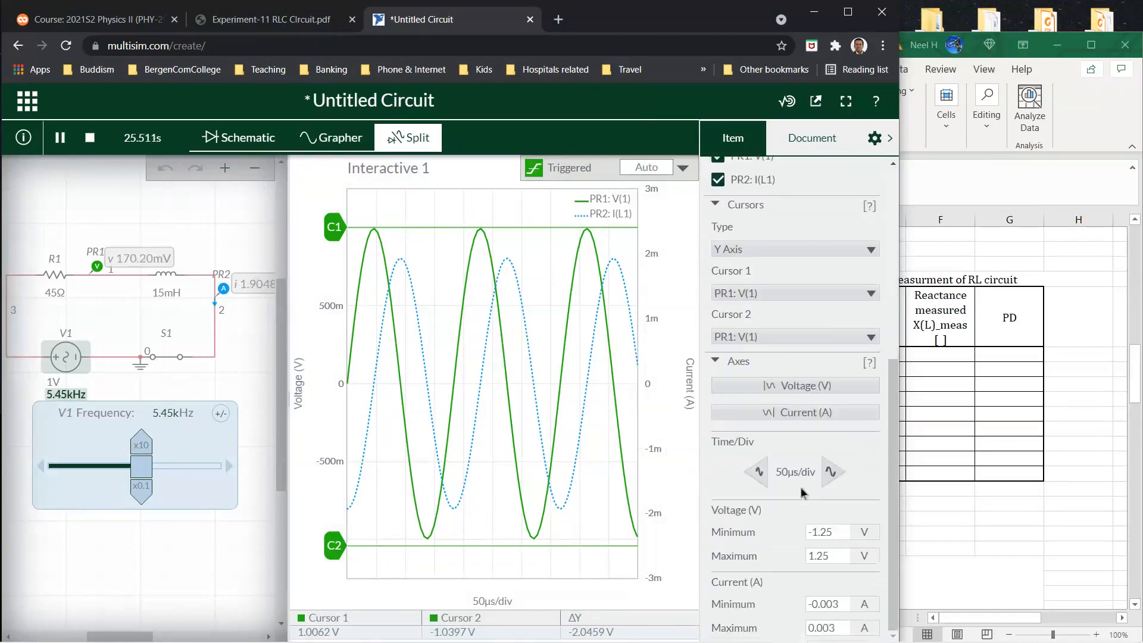
click(772, 338)
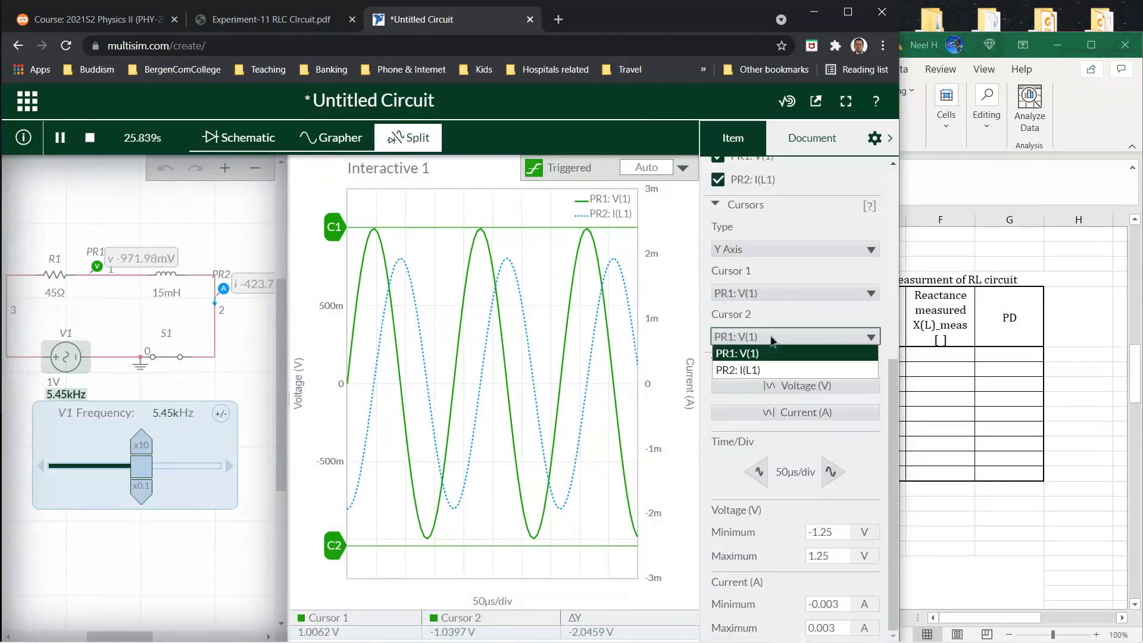
click(750, 370)
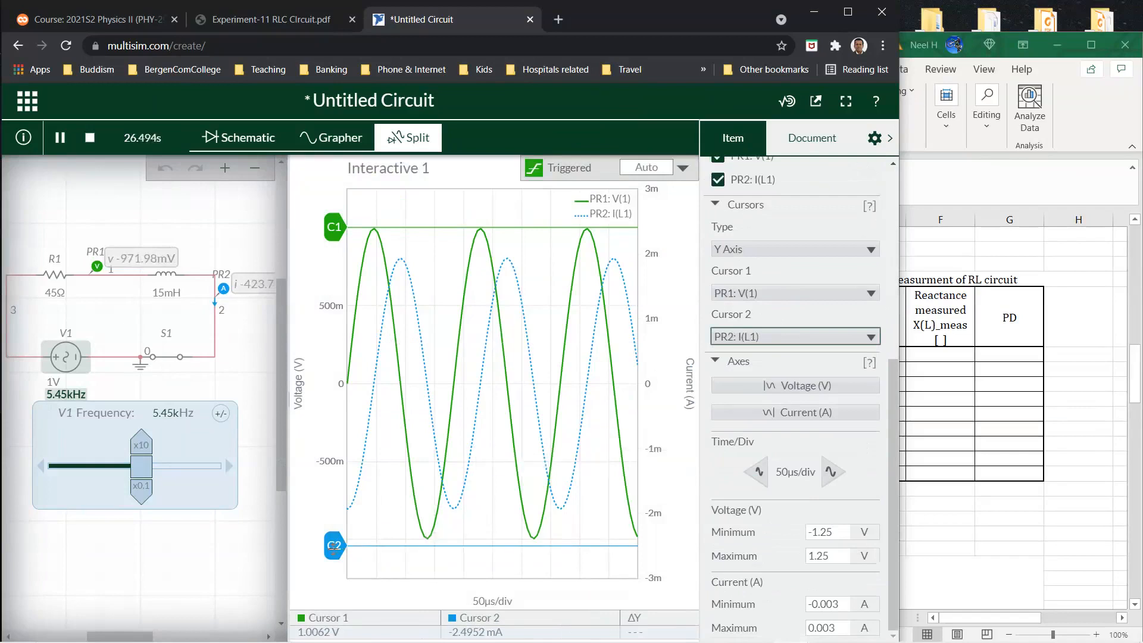
drag(334, 547, 337, 509)
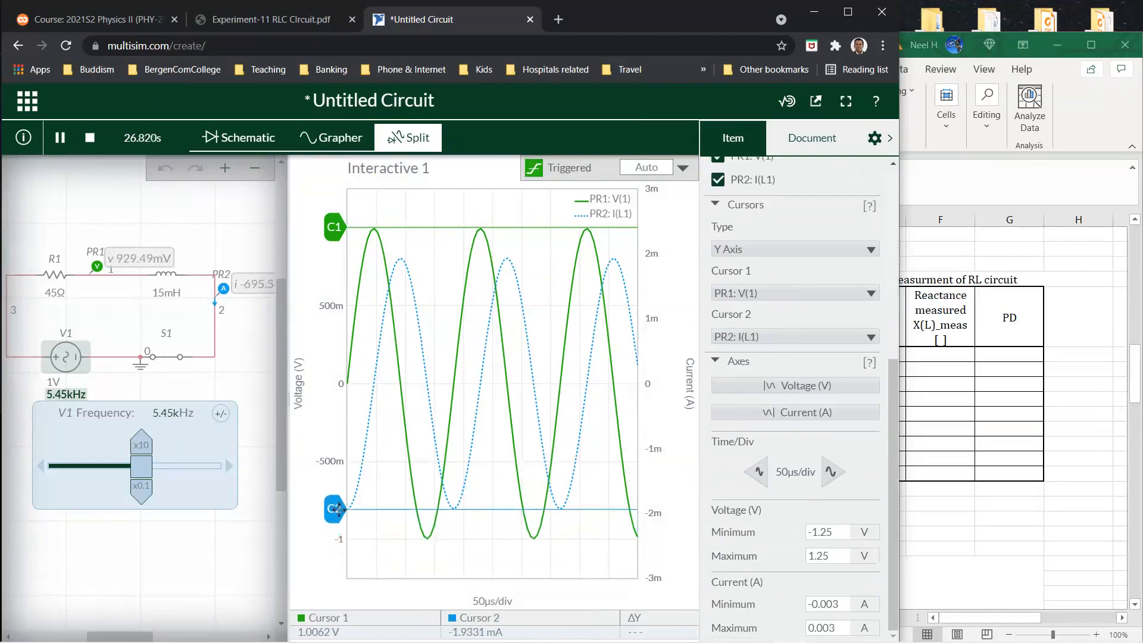
- Set the V1 source frequency to 500 Hz
drag(144, 459, 71, 467)
click(178, 414)
text(500)
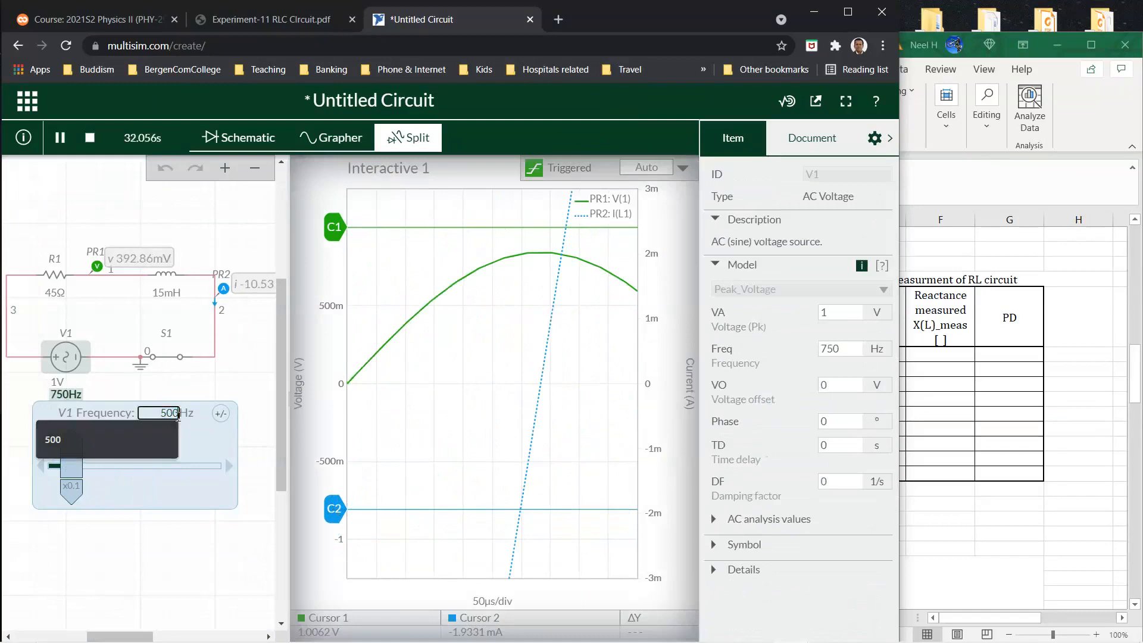
key(Return)
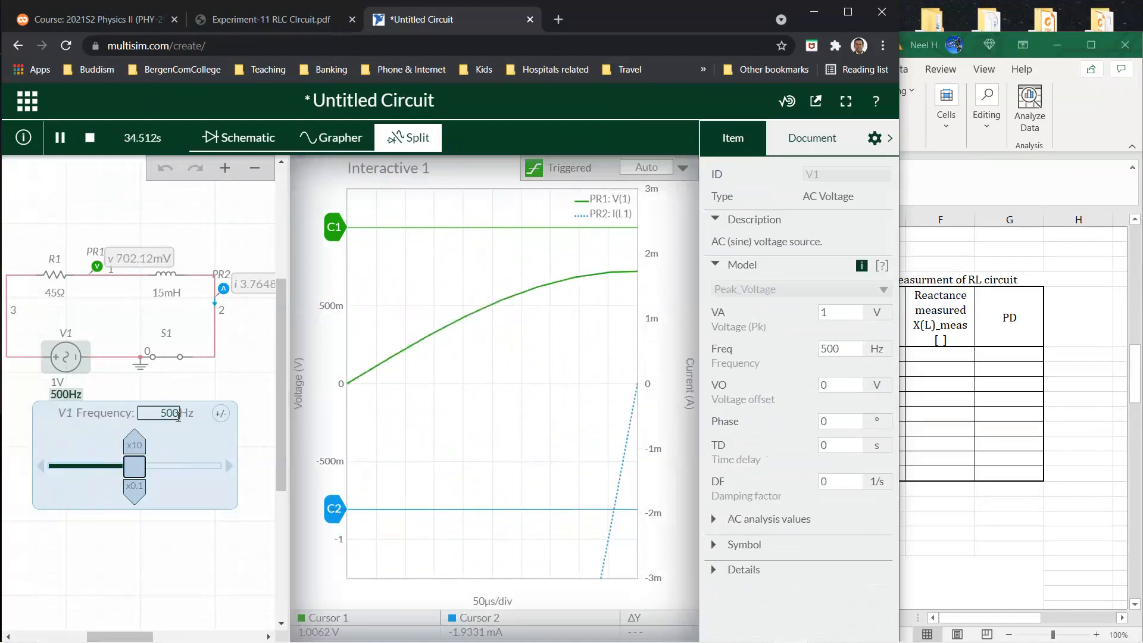
- Rescale the graph's voltage and current axes automatically for the 500 Hz signal
click(661, 330)
scroll(837, 444, down, 5)
click(797, 431)
click(798, 459)
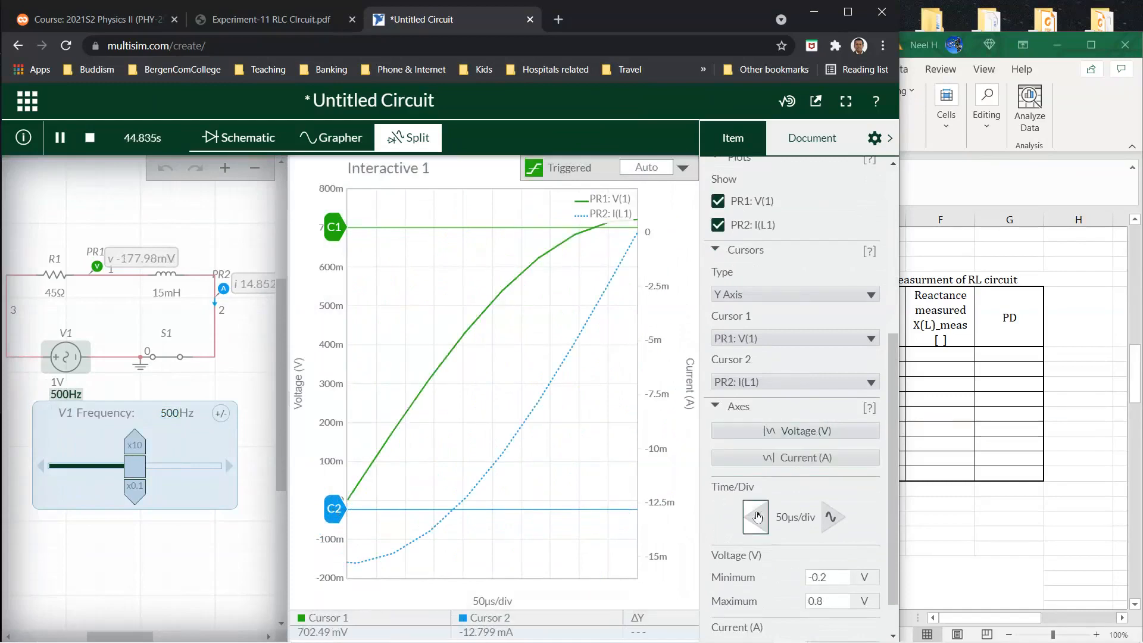
- Set the graph's time scale to 500 µs/div and autoscale the voltage and current axes for the 500 Hz signal
click(833, 518)
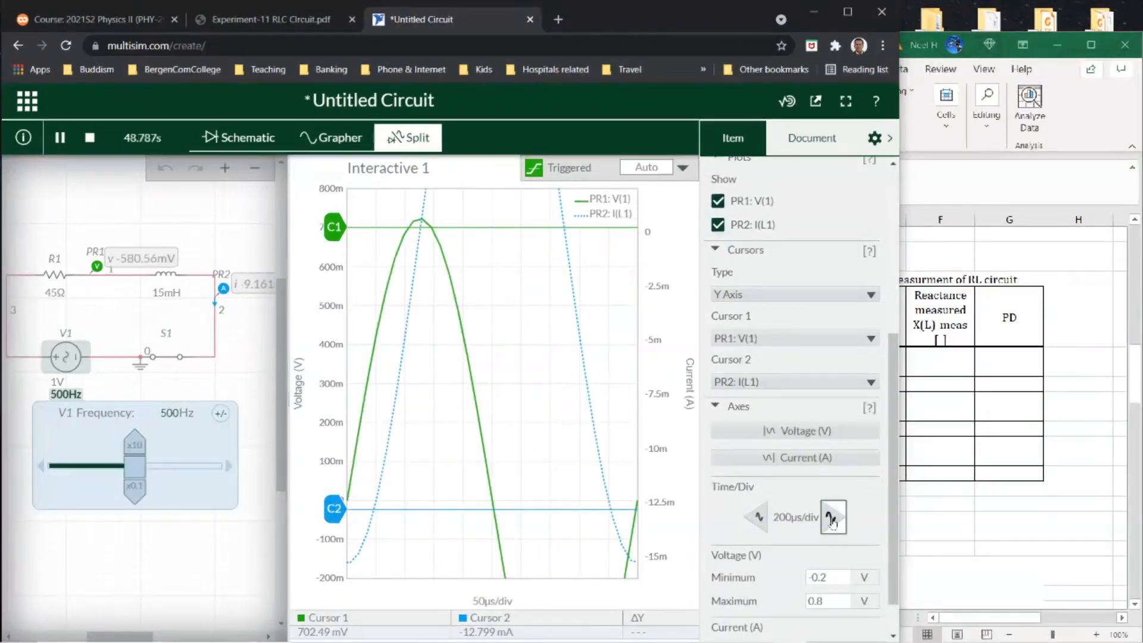
click(797, 432)
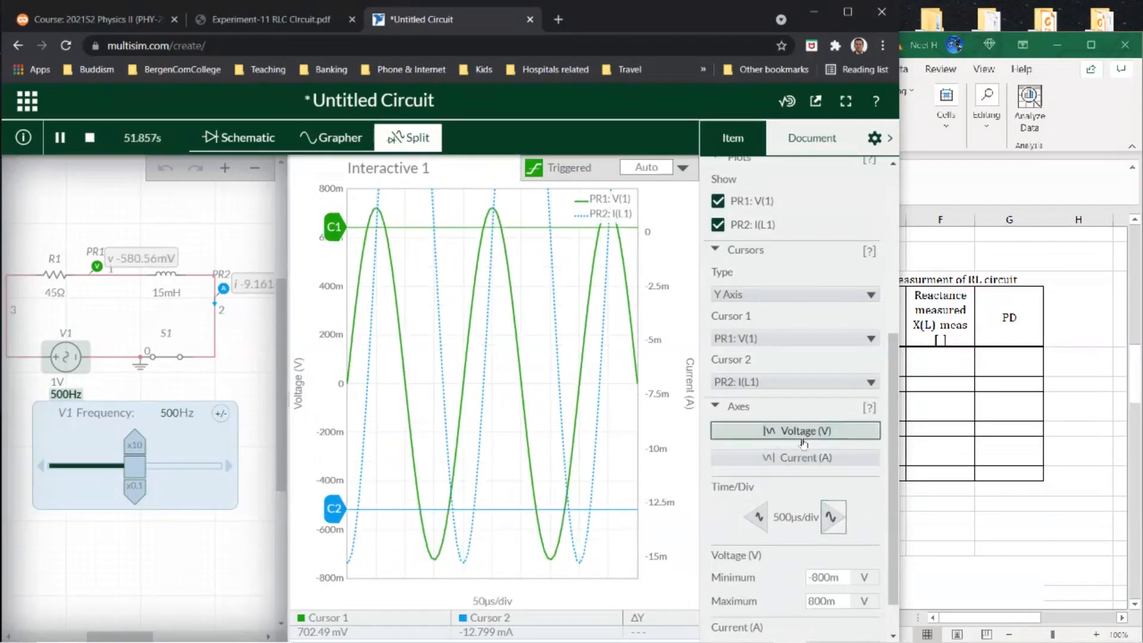
click(802, 460)
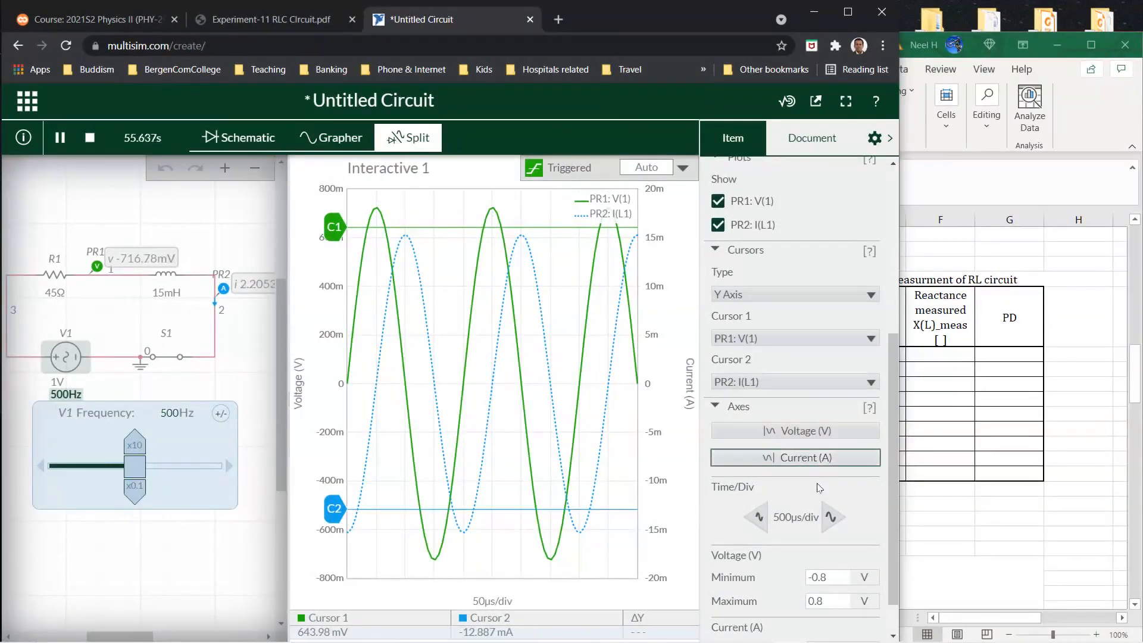
click(756, 516)
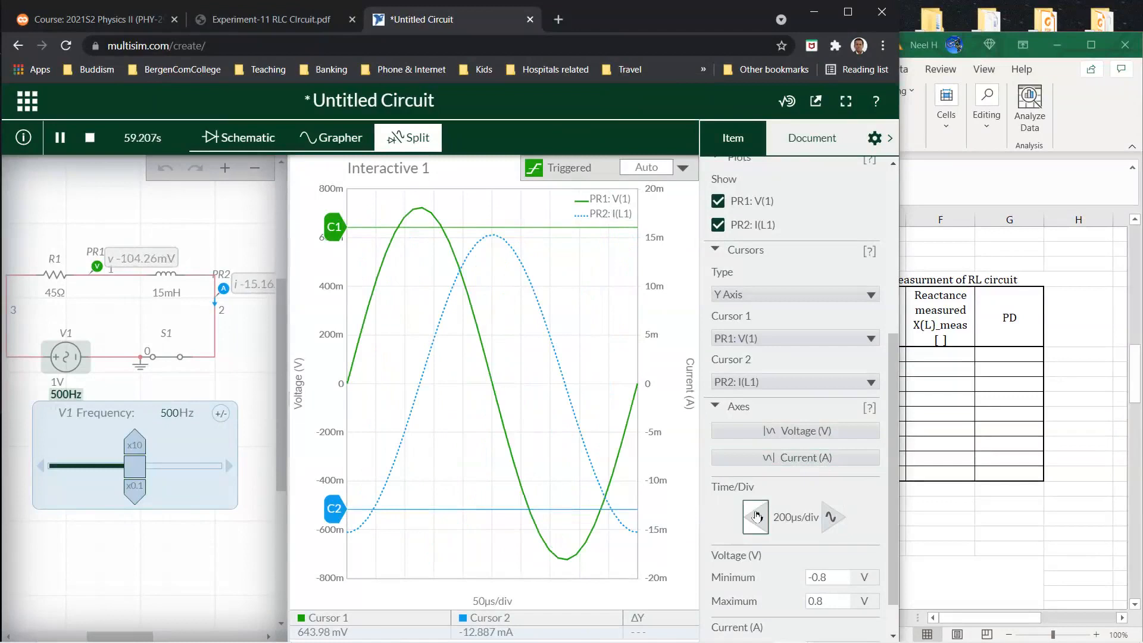
click(833, 518)
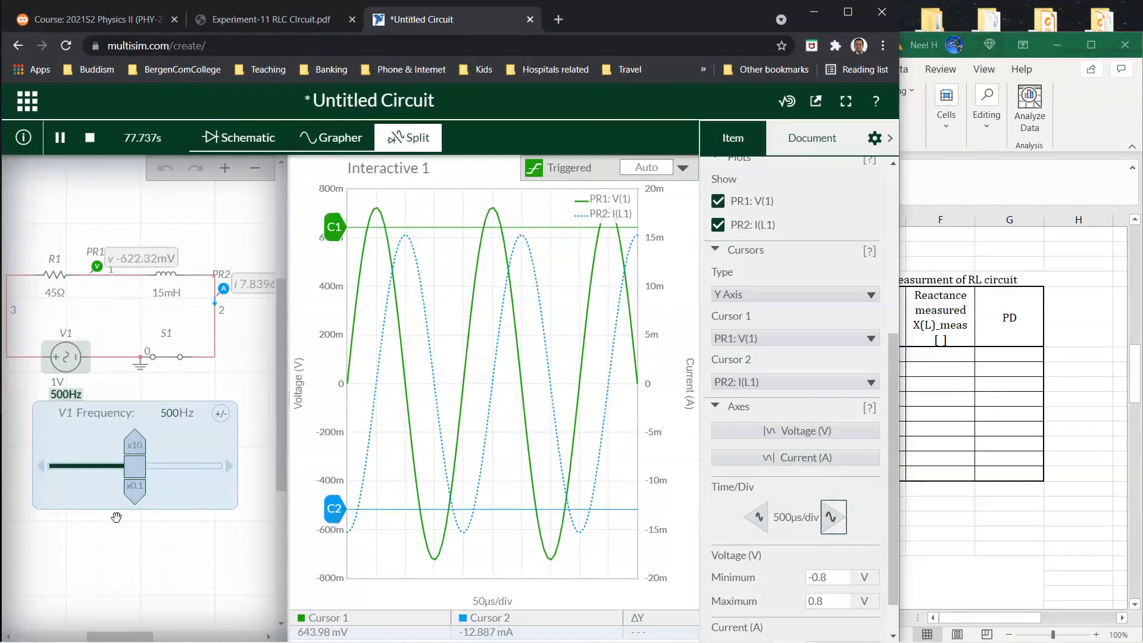
- Set the V1 source frequency to 100 Hz
drag(137, 470, 81, 475)
click(169, 415)
text(0)
key(Return)
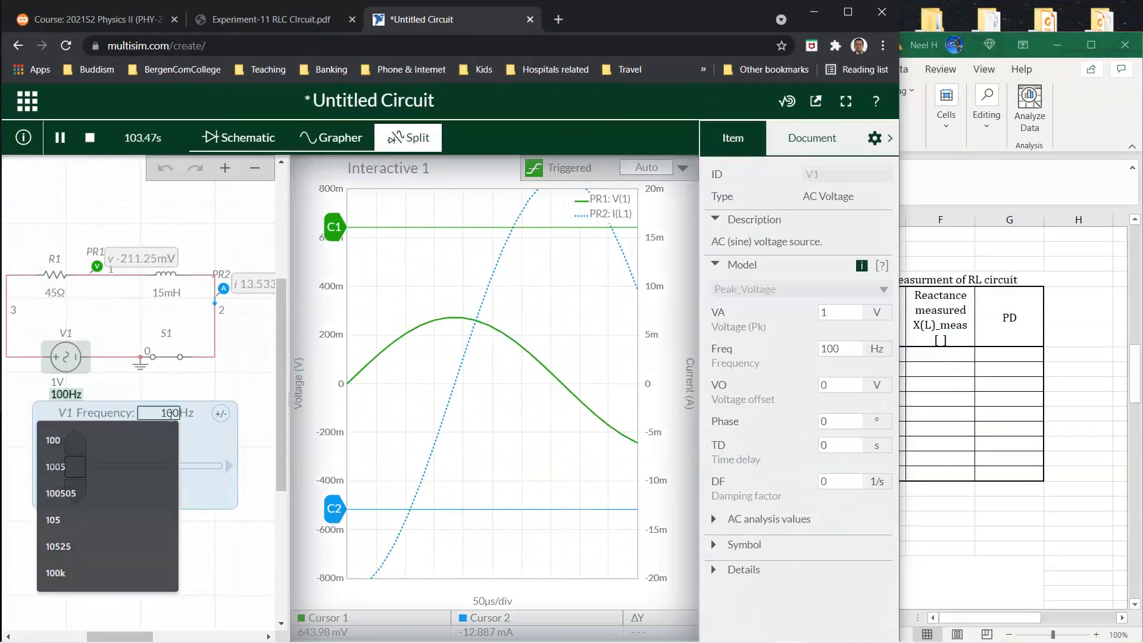
click(670, 464)
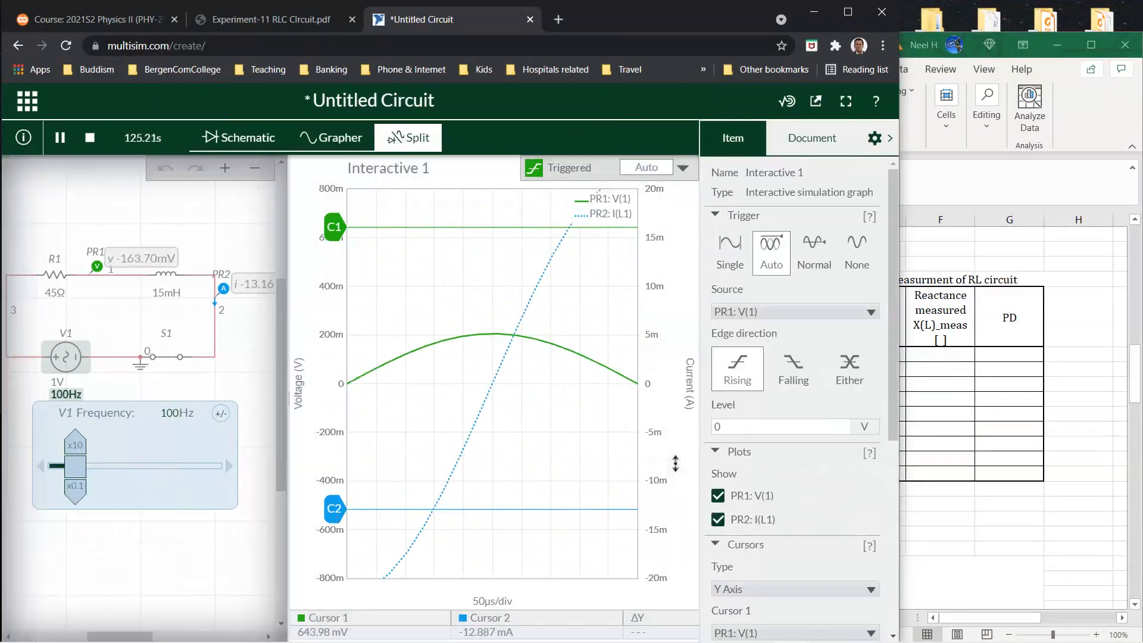
- Autoscale the voltage and current axes for the 100 Hz signal and set the time scale to 2 ms/div
scroll(811, 494, down, 5)
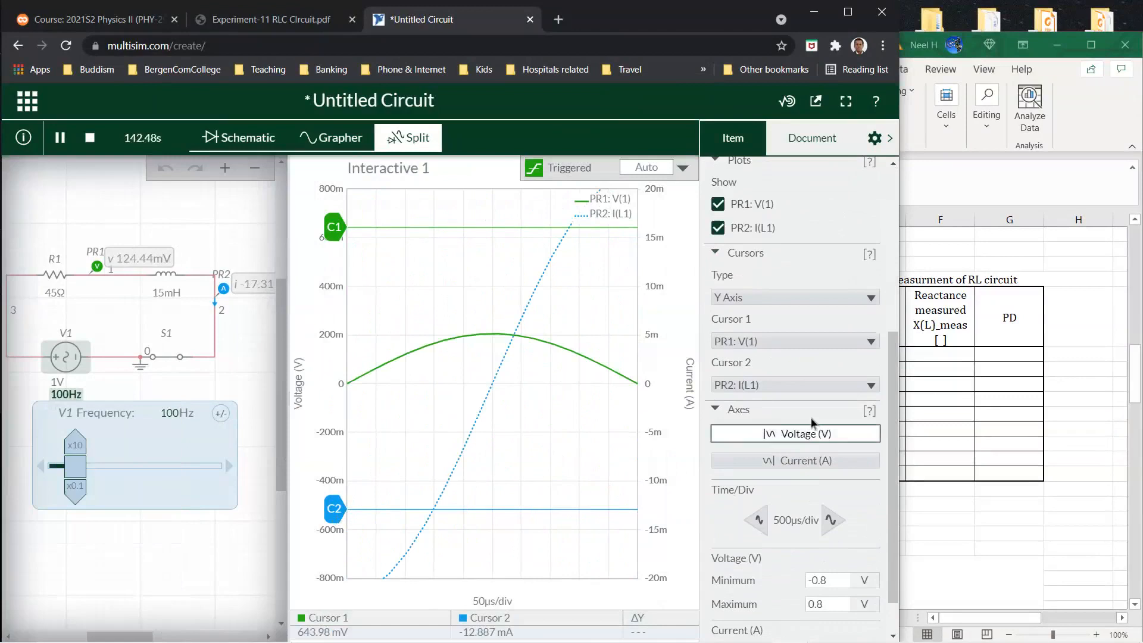
click(810, 436)
click(798, 460)
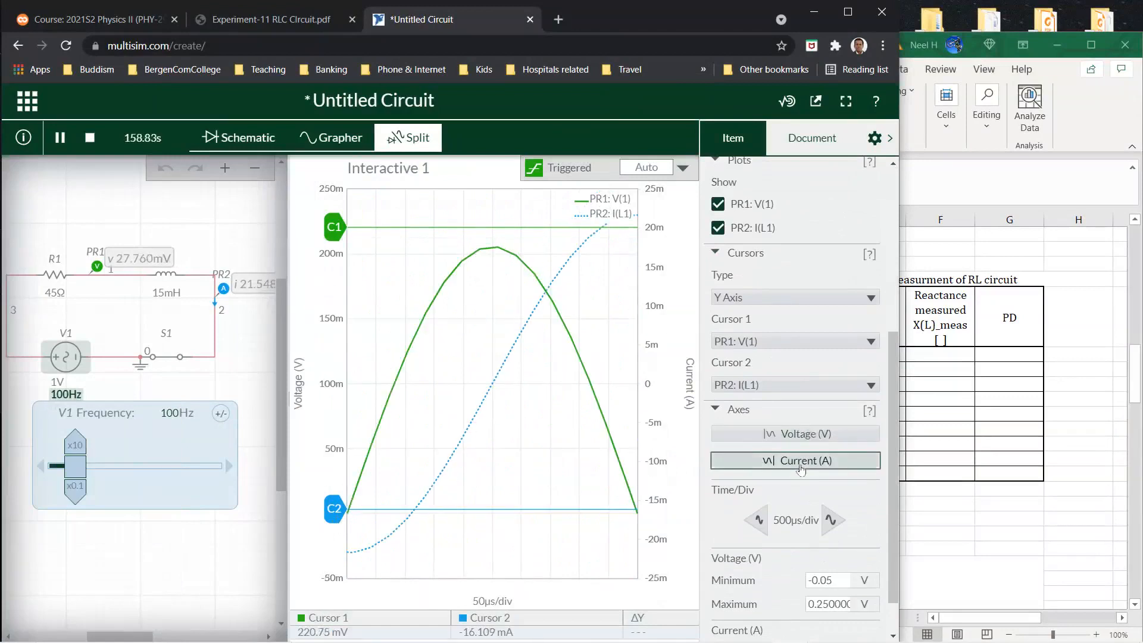
click(764, 519)
click(834, 520)
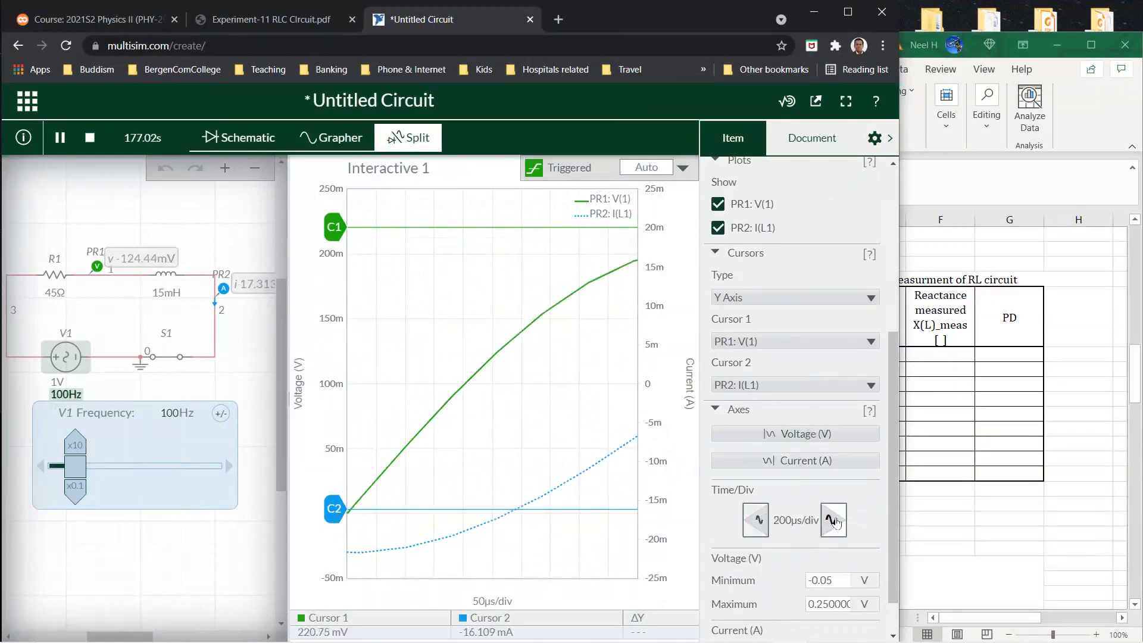
click(834, 520)
click(807, 434)
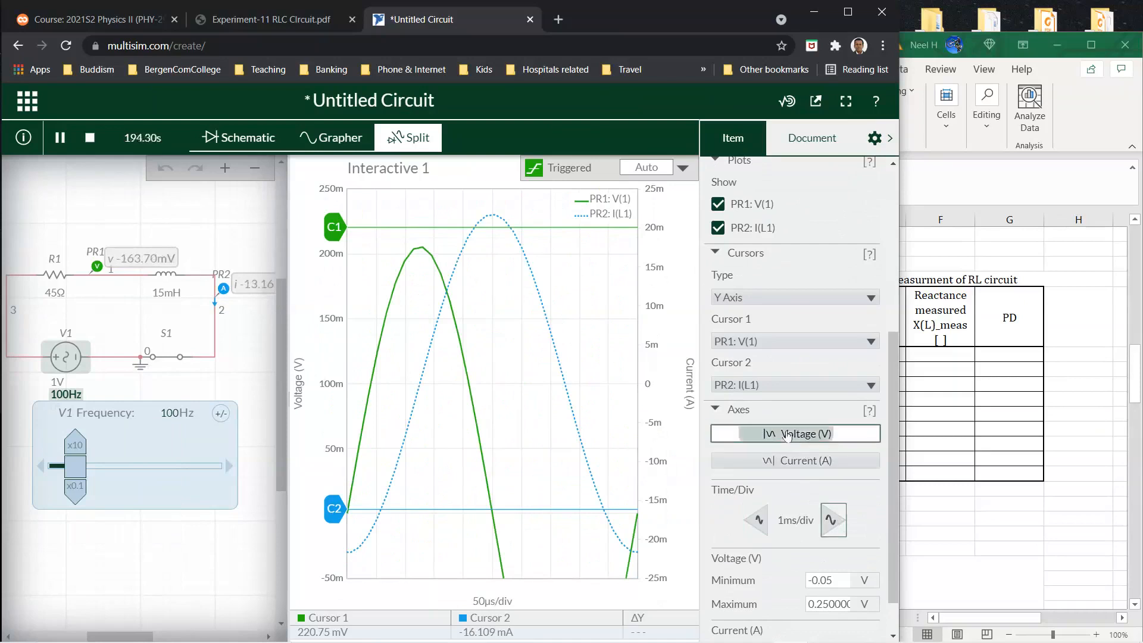
click(789, 461)
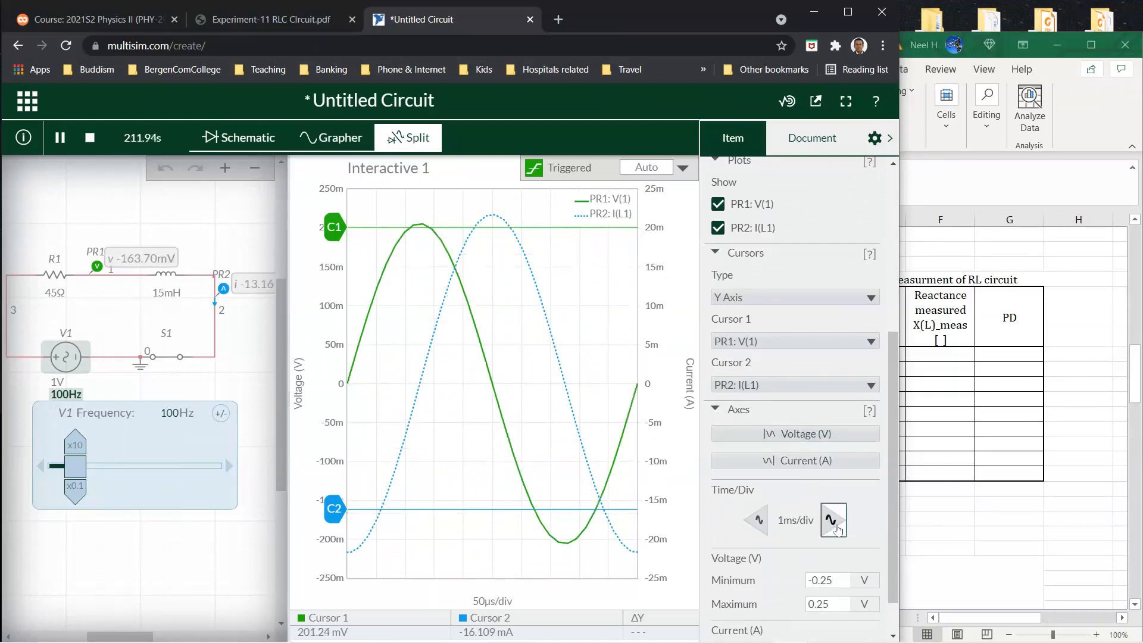
click(834, 520)
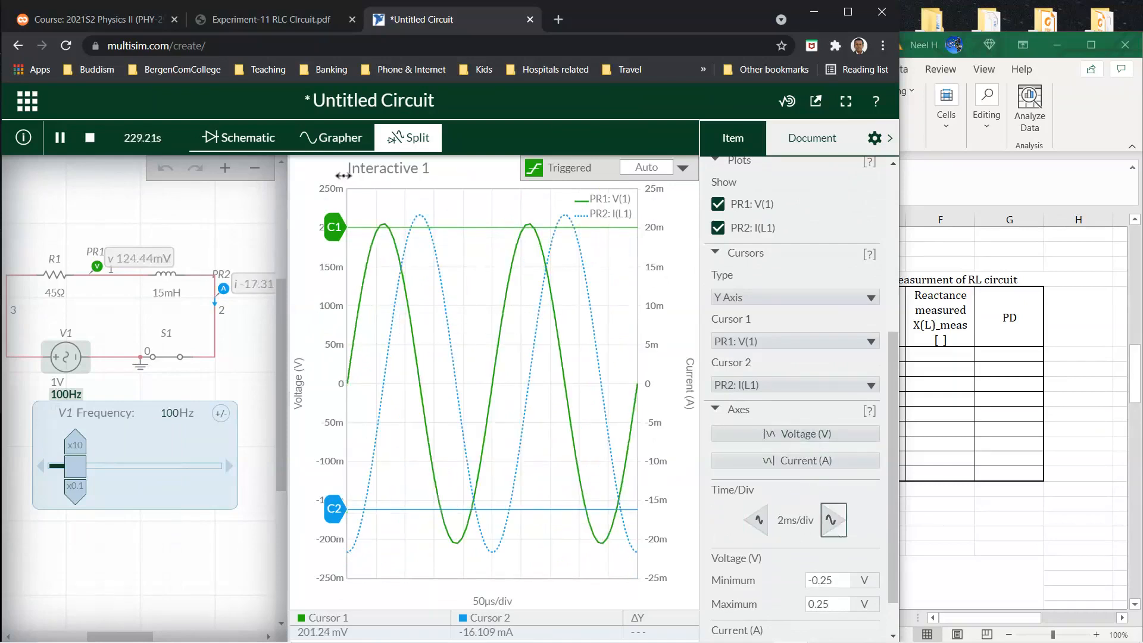
- Place cursor 1 at the voltage curve's peak, about 205.07 mV, and cursor 2 at the current curve's trough, about -21.75 mA
drag(334, 226, 334, 224)
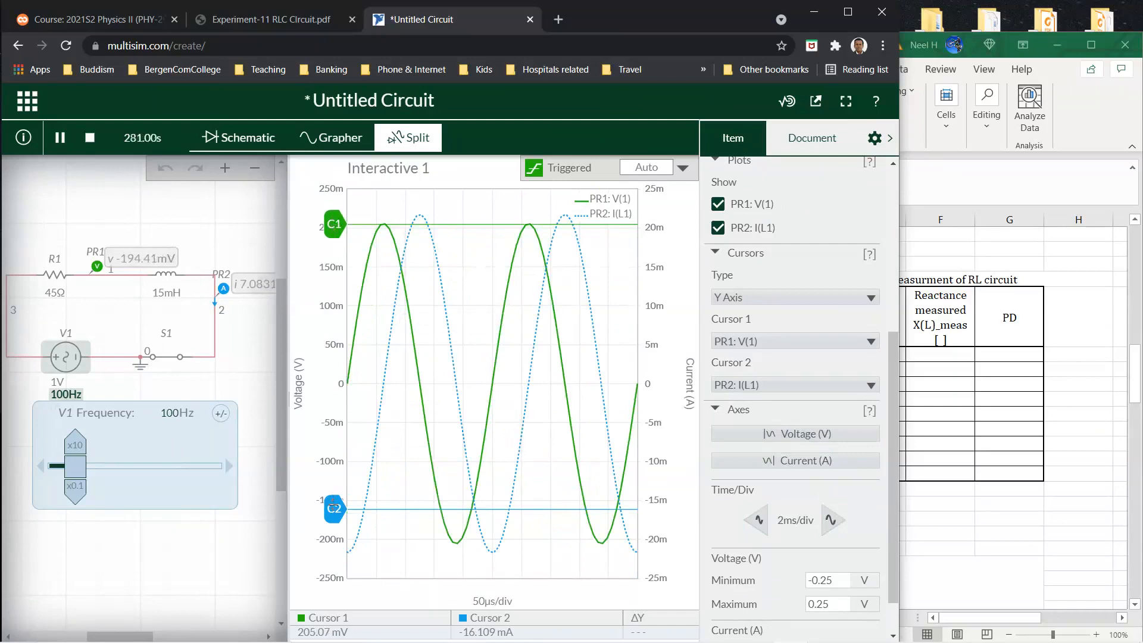
drag(335, 513, 335, 554)
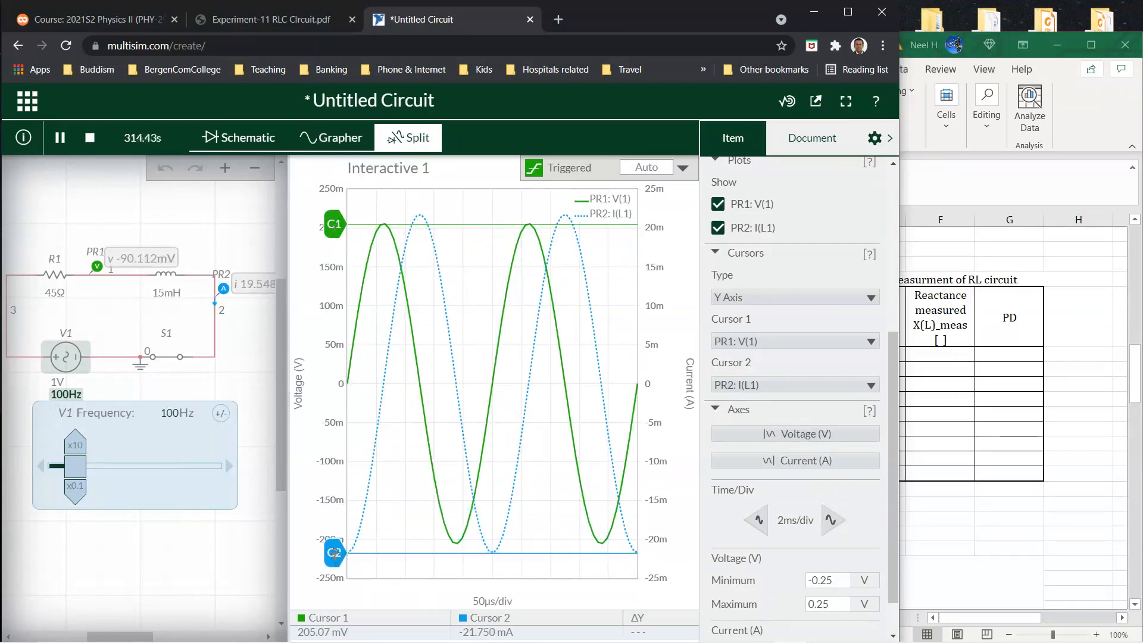
- Switch to Excel and insert a screen clipping of the Multisim circuit and graph at cell I47 beside Table 3
click(1043, 499)
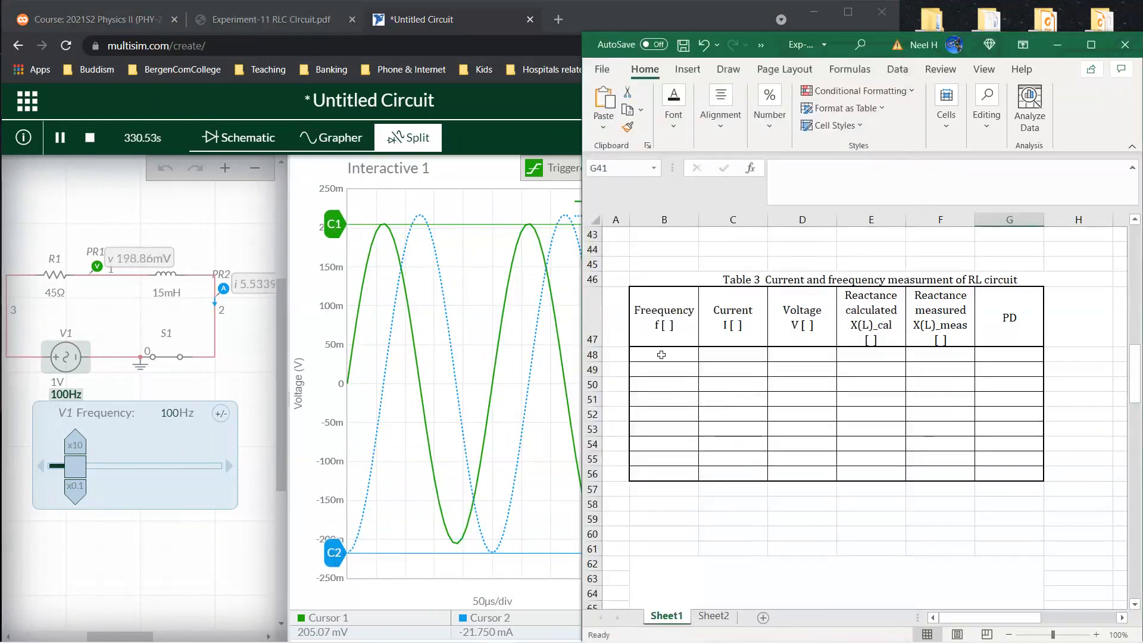
click(682, 330)
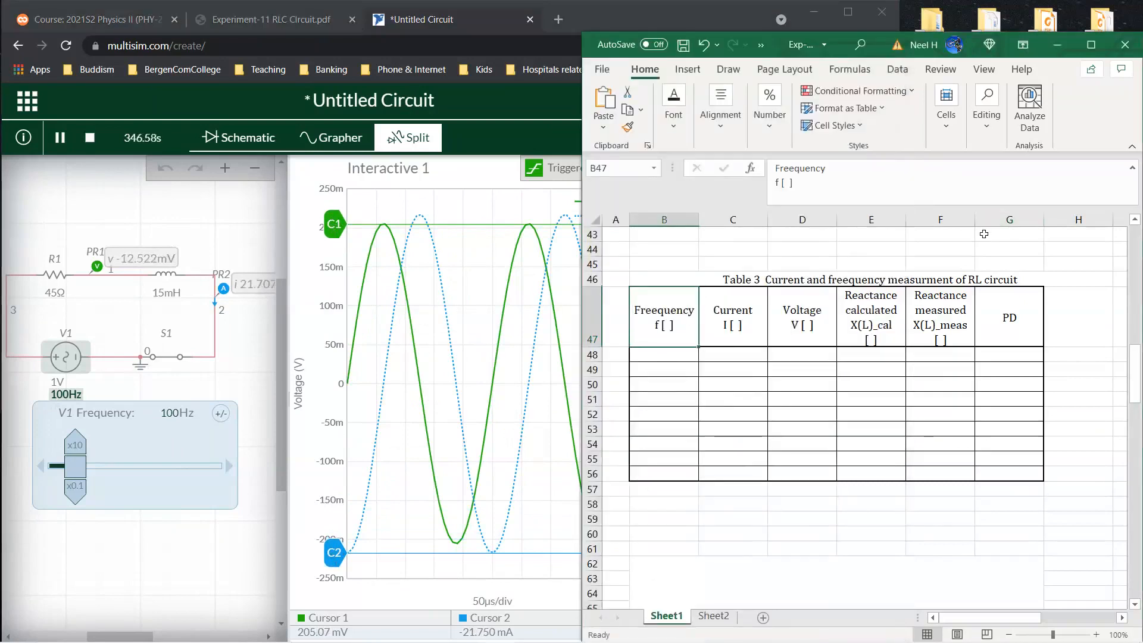
scroll(967, 377, right, 3)
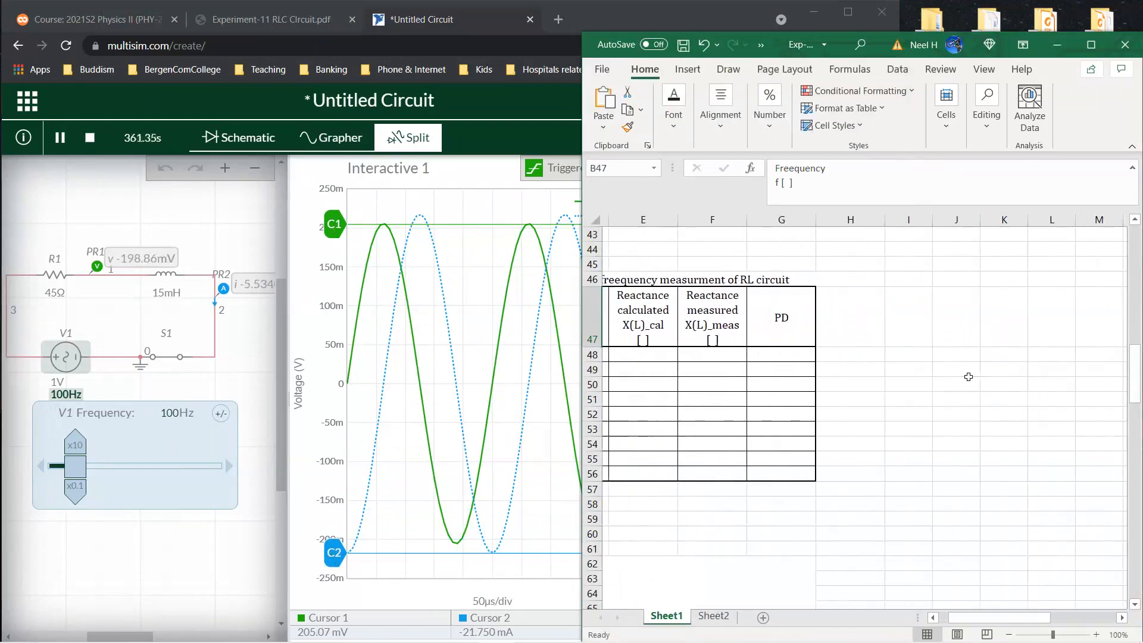
click(907, 313)
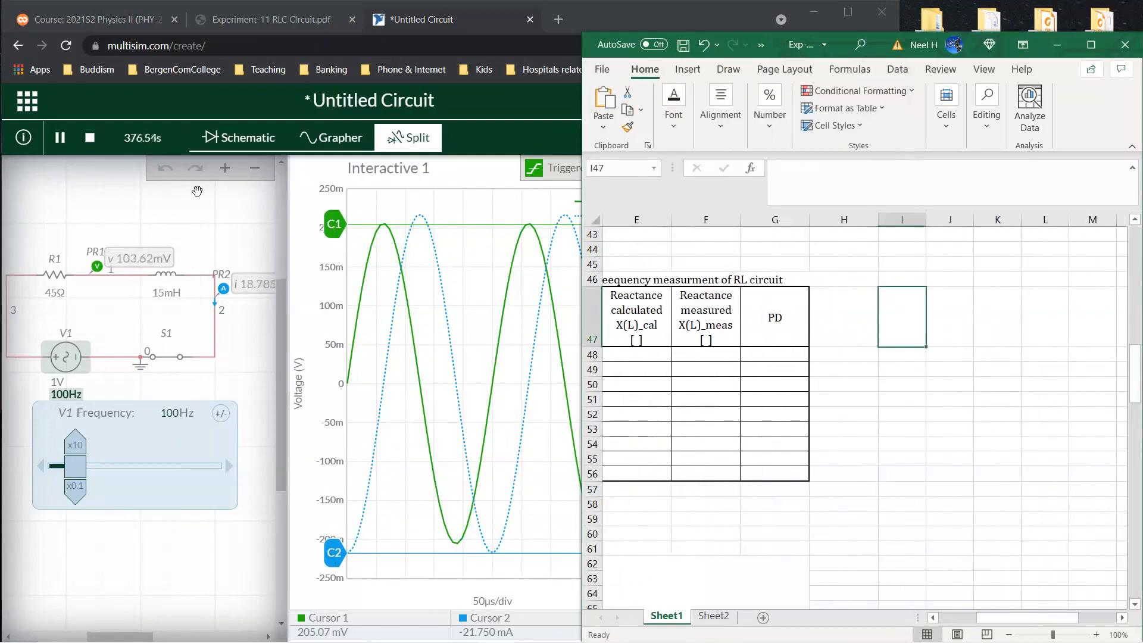
click(688, 69)
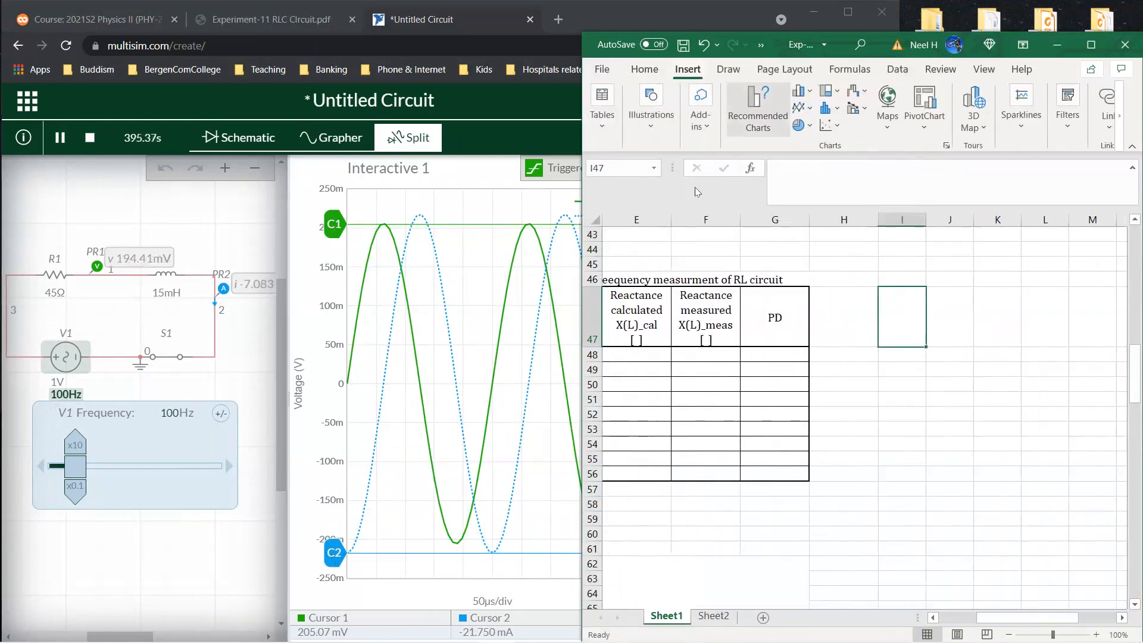
click(655, 132)
click(803, 178)
click(814, 310)
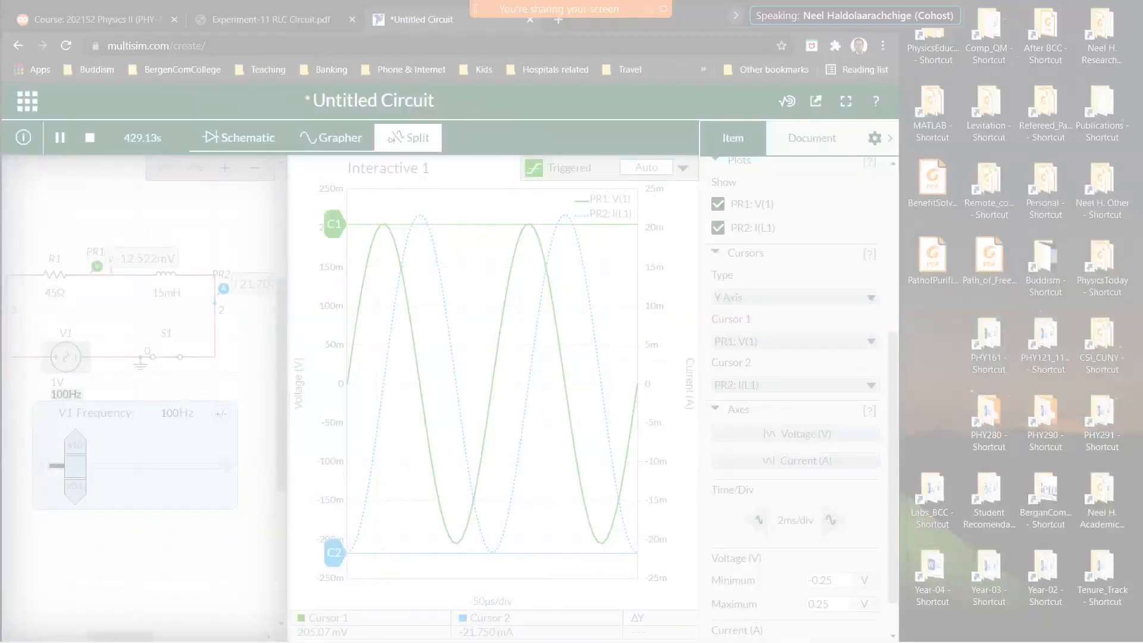
drag(5, 173, 702, 640)
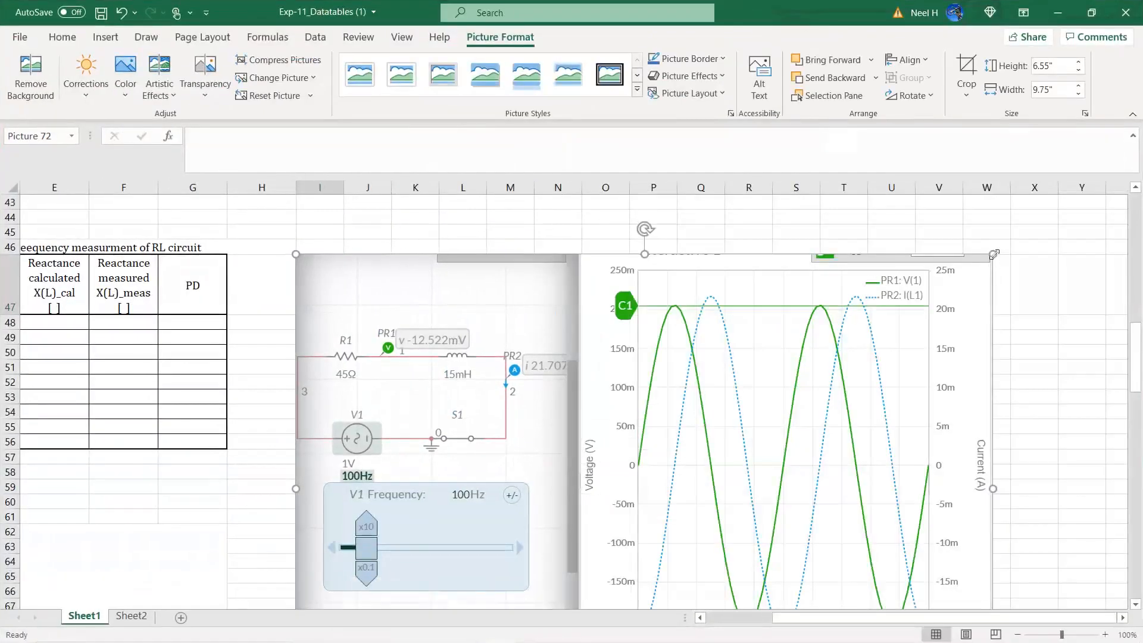
- Shrink the inserted screenshot to about 3.4" high by 5.06" wide and place it beside Table 3, above cell J56
drag(771, 360, 624, 301)
scroll(624, 301, up, 15)
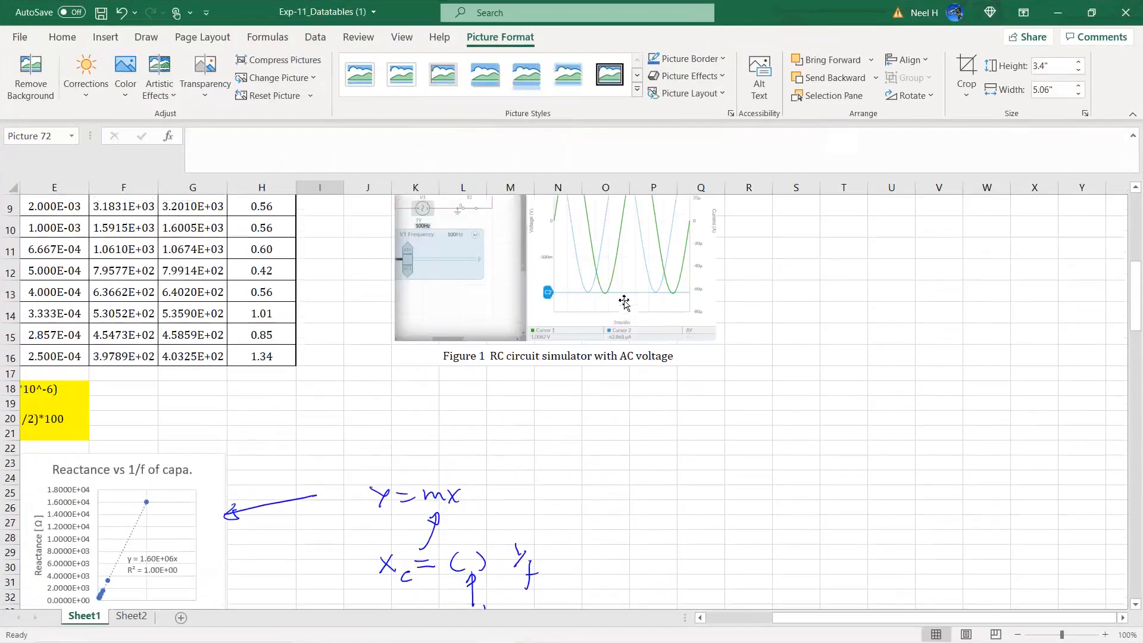
scroll(567, 444, down, 13)
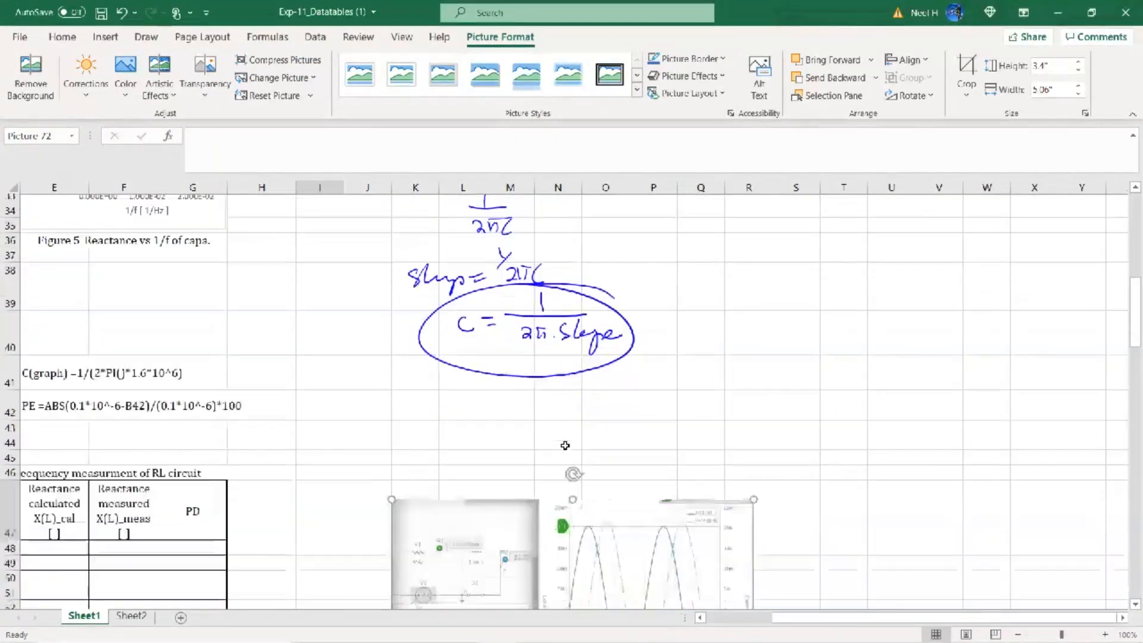
scroll(564, 447, down, 1)
drag(520, 324, 462, 236)
click(383, 470)
- Copy the Figure 1 caption from K16 to cell J56 below the RL circuit screenshot
scroll(522, 417, up, 10)
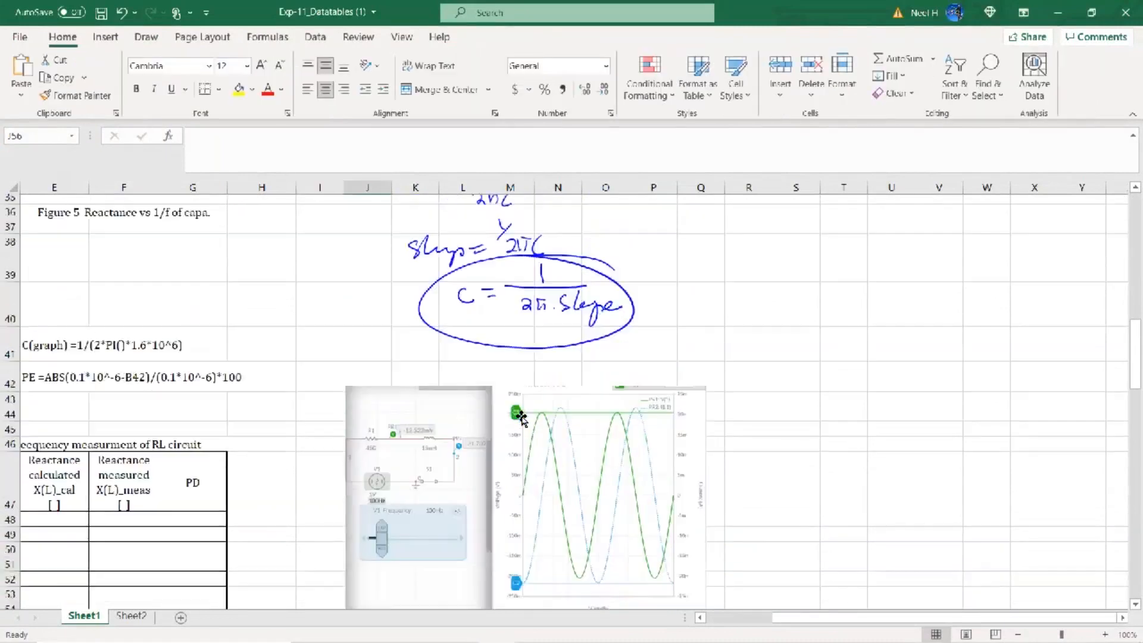
scroll(522, 416, up, 1)
click(559, 356)
key(ctrl+c)
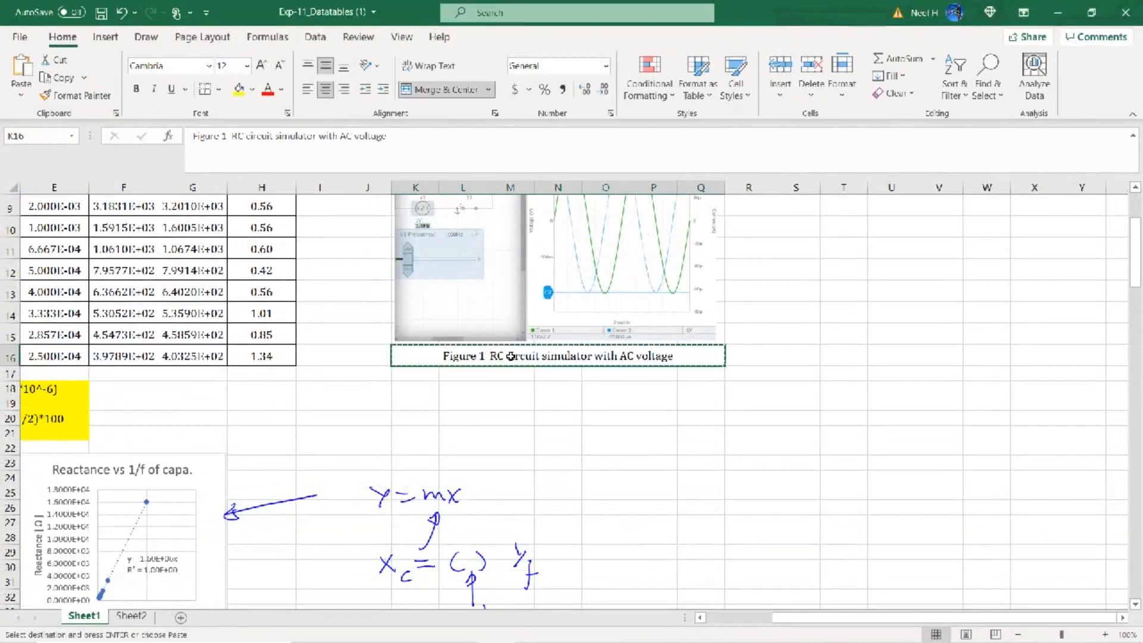
scroll(665, 549, down, 13)
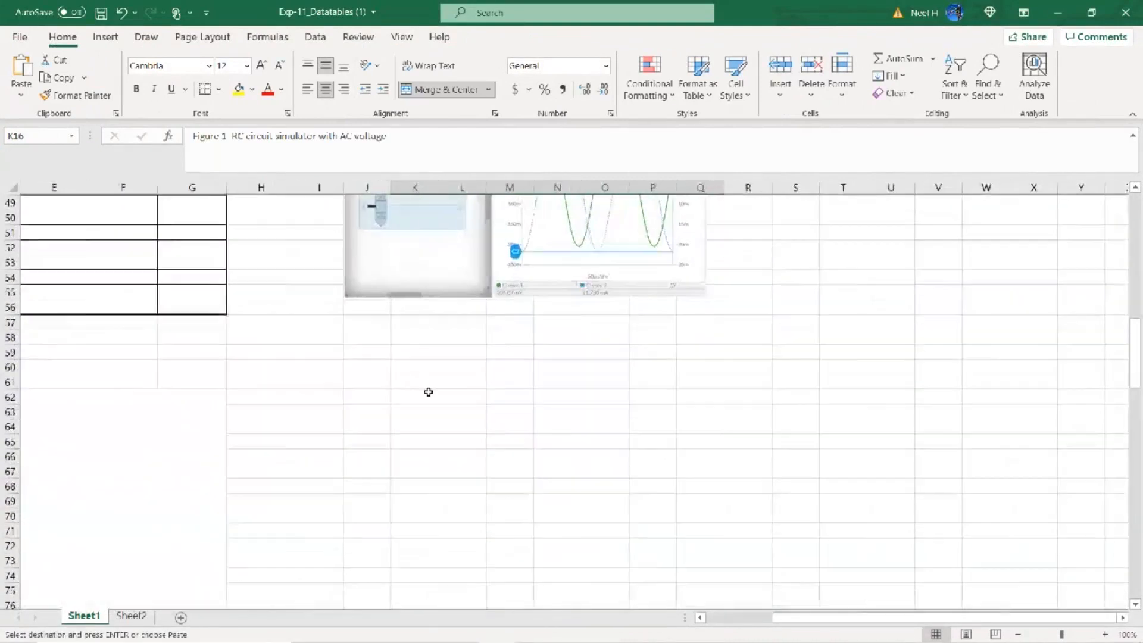
click(375, 310)
key(ctrl+v)
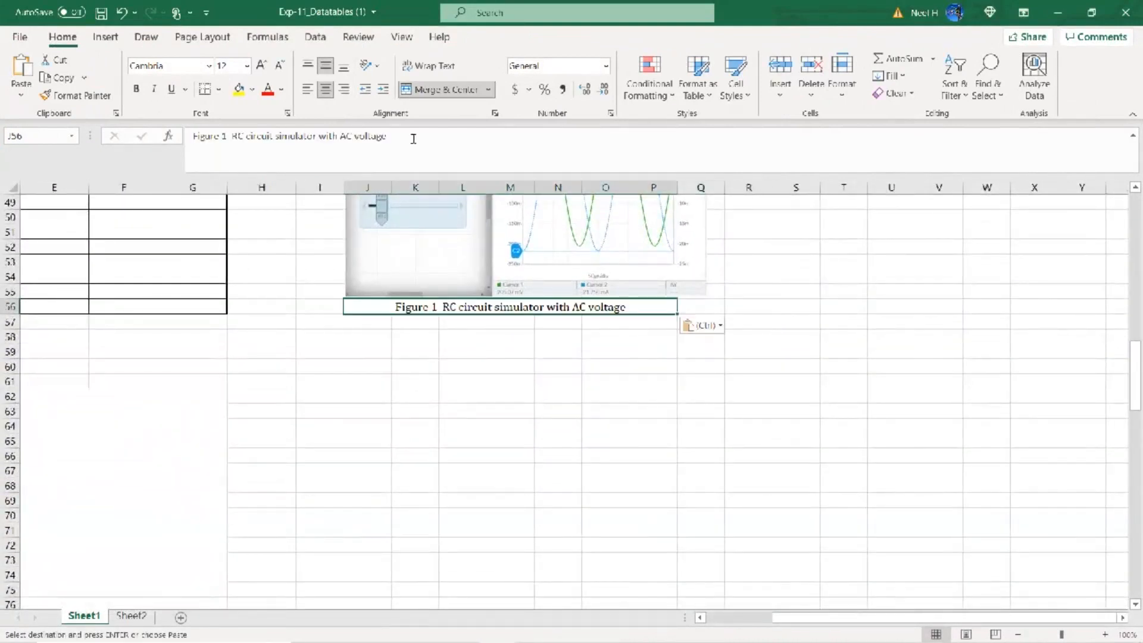
- Change the copied caption to "Figure 2 RL circuit simulator with AC voltage"
click(225, 134)
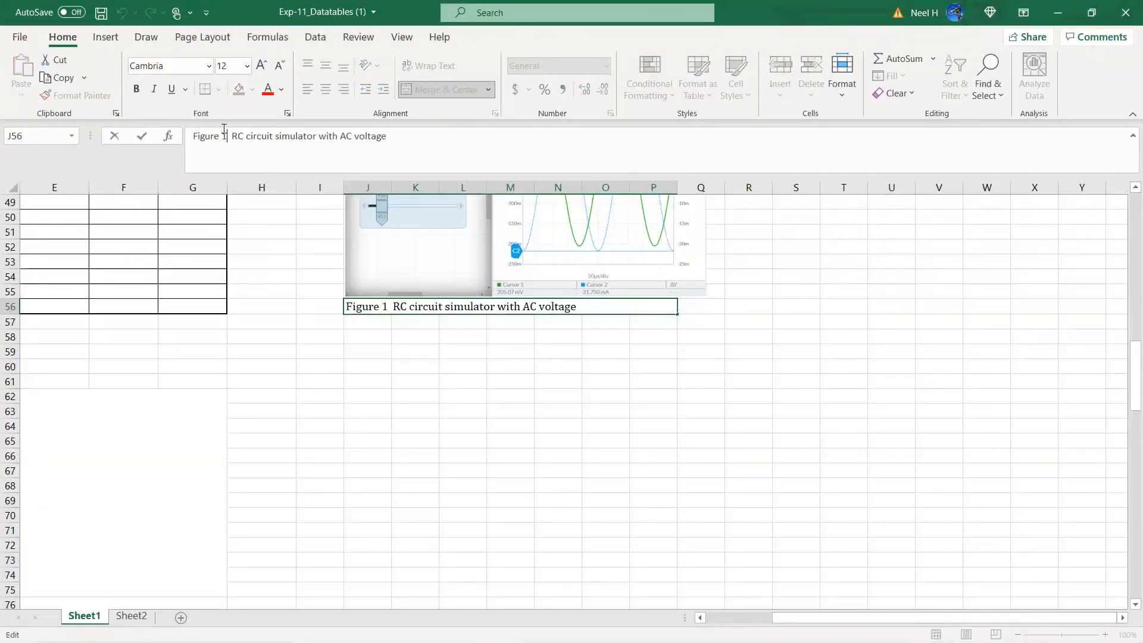
key(BackSpace)
text(2)
key(BackSpace)
text(L)
key(Return)
click(431, 388)
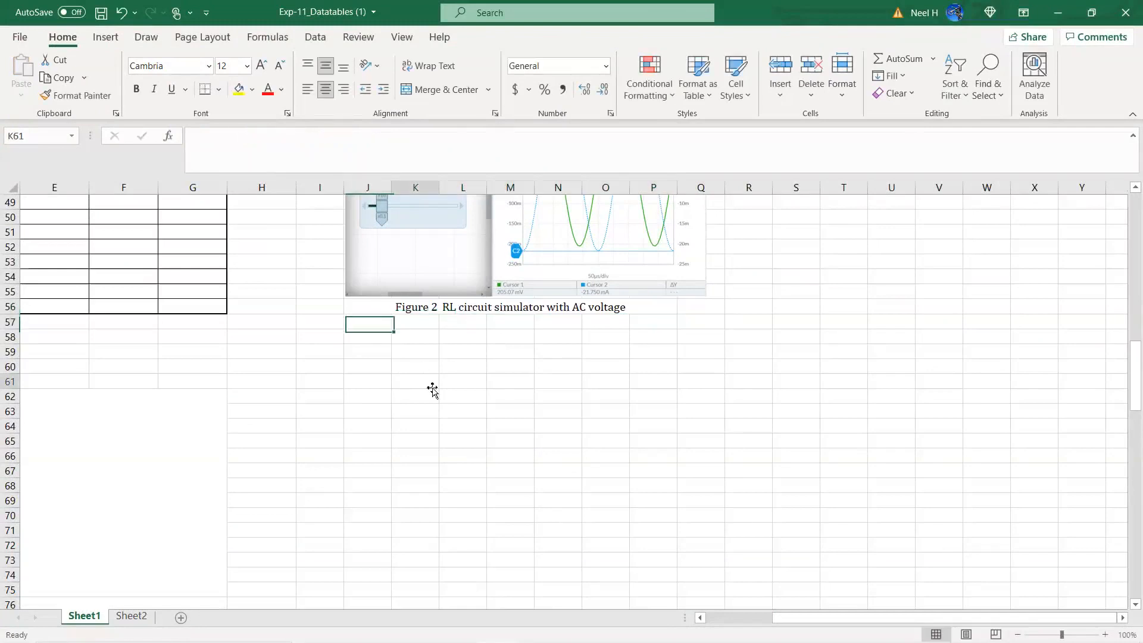
- Restore the workbook window beside Multisim and enter Hz as the unit in Table 3's frequency header
scroll(431, 387, left, 3)
scroll(431, 388, up, 3)
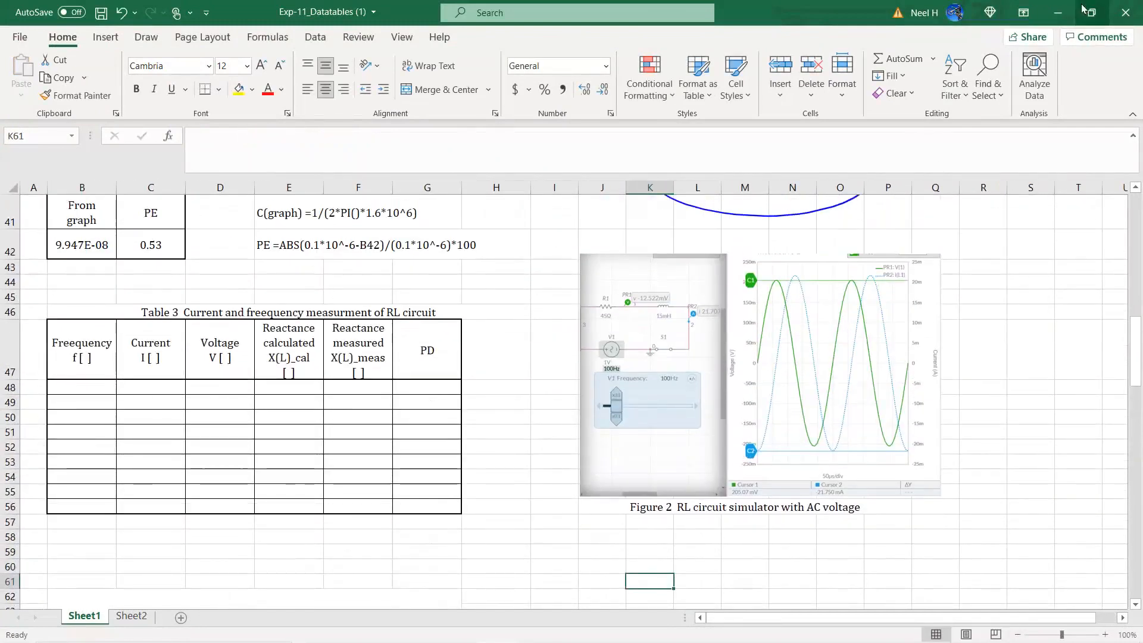
click(1088, 12)
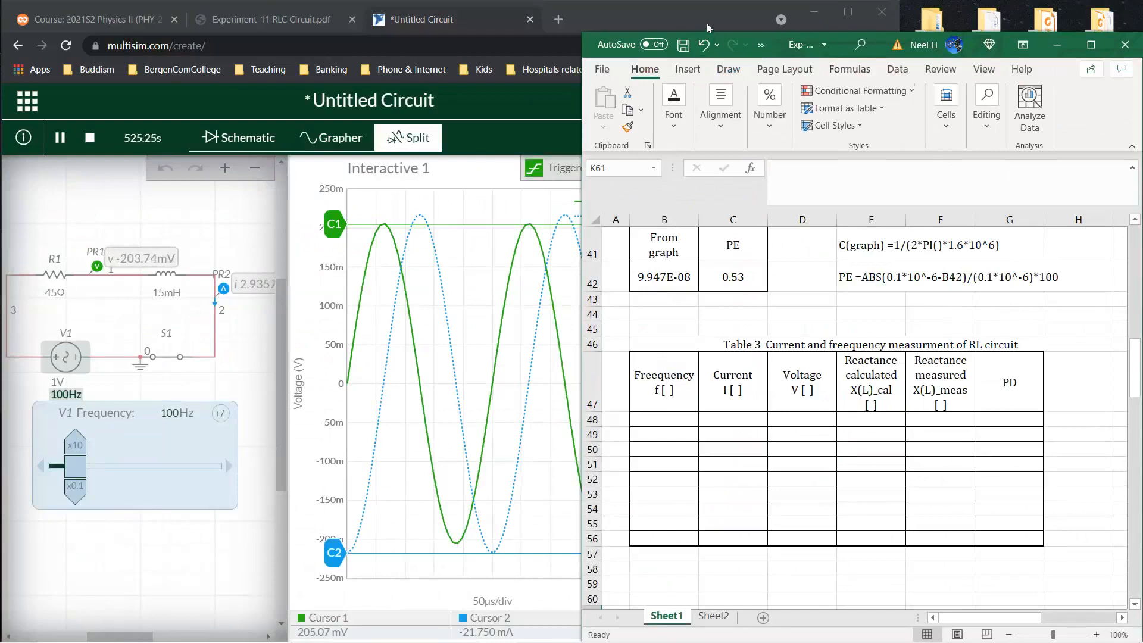
scroll(795, 452, down, 1)
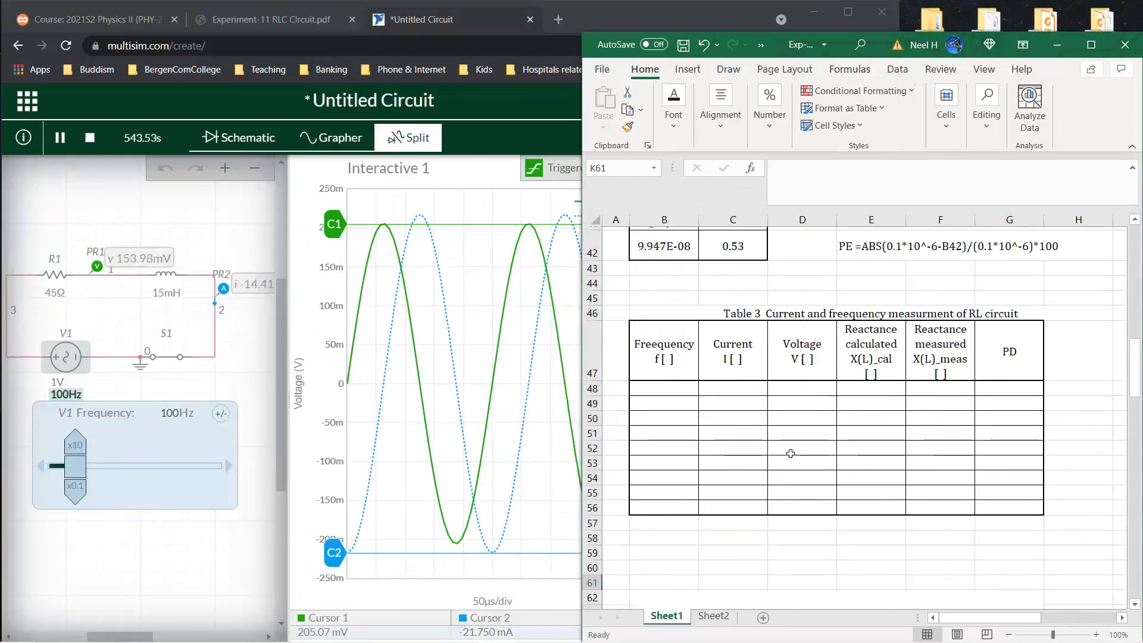
click(682, 339)
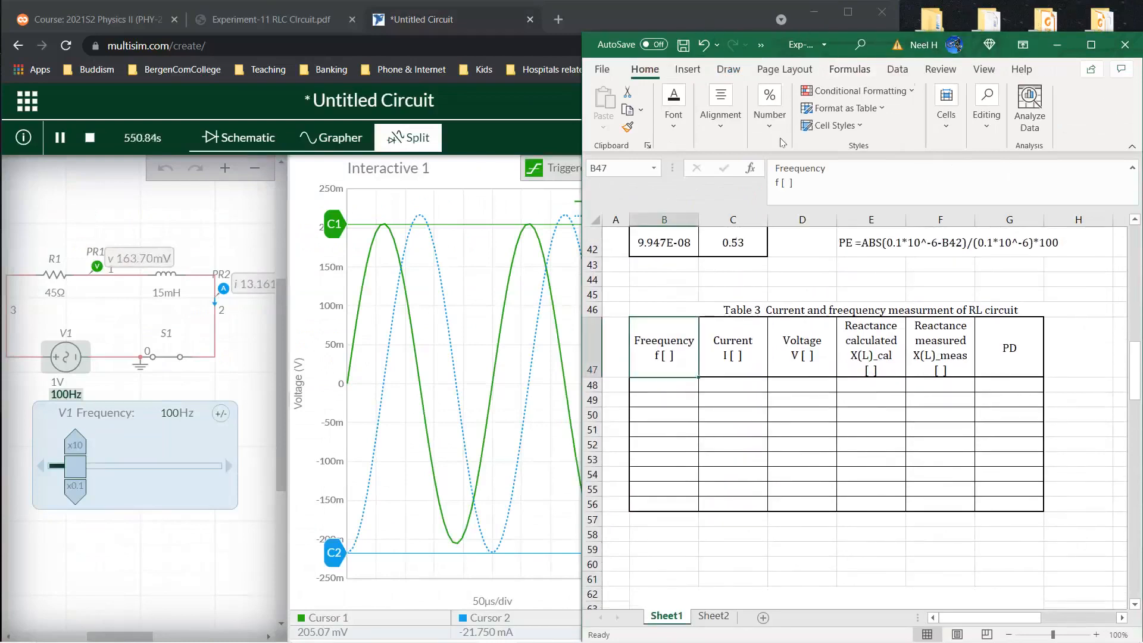
click(788, 181)
text(Hz)
key(Return)
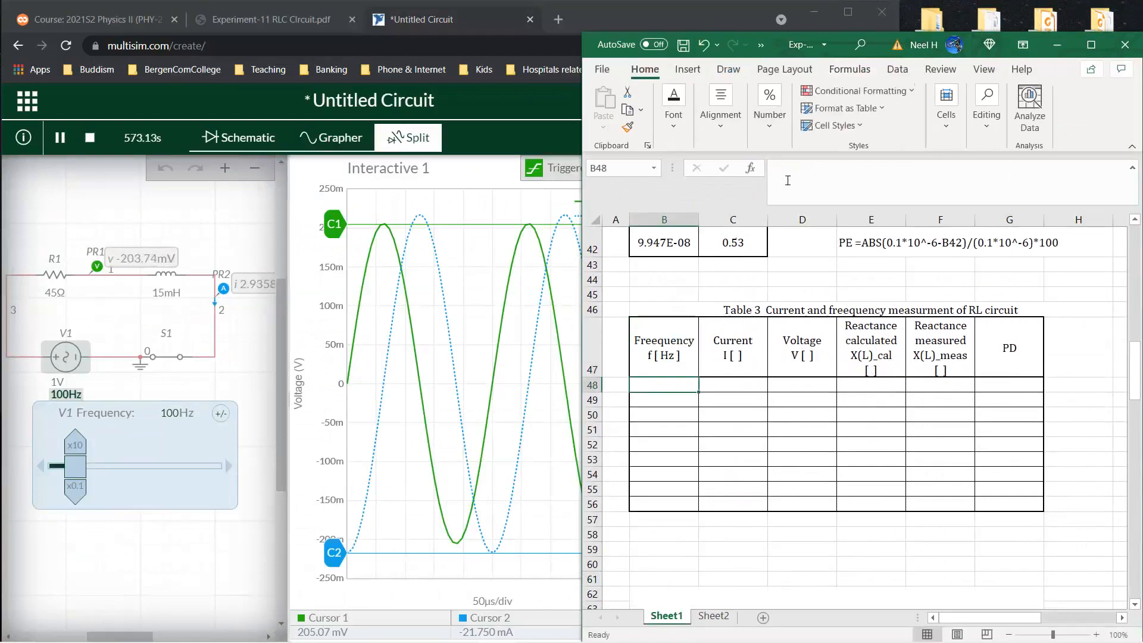
- Enter A as the unit in Table 3's current header and V as the unit in its voltage header
click(751, 338)
click(786, 181)
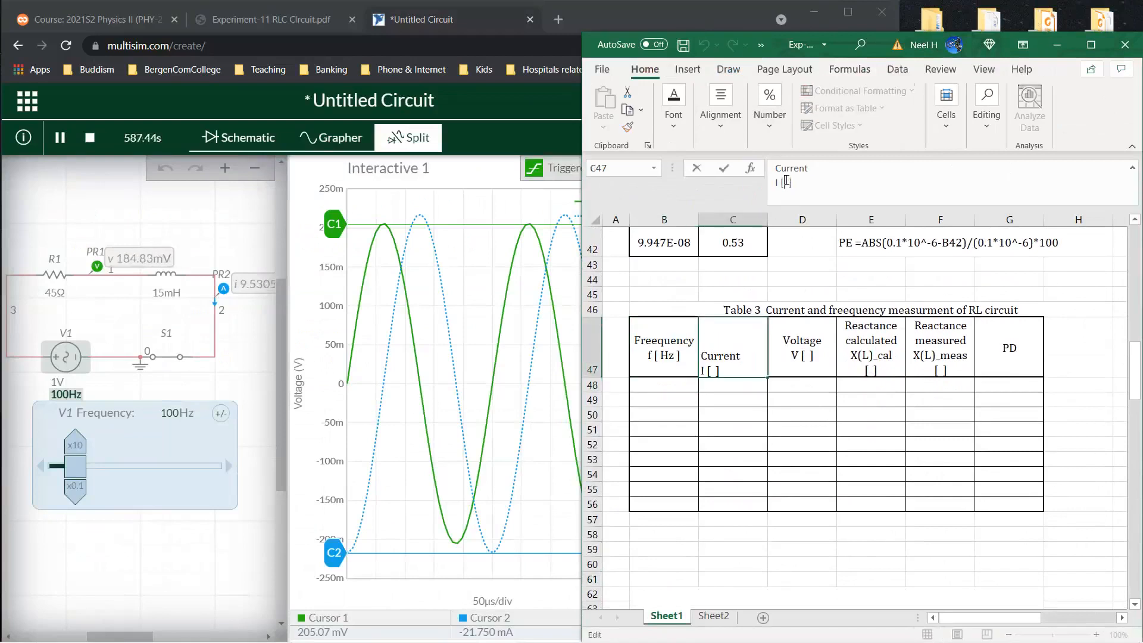
text(A)
key(Return)
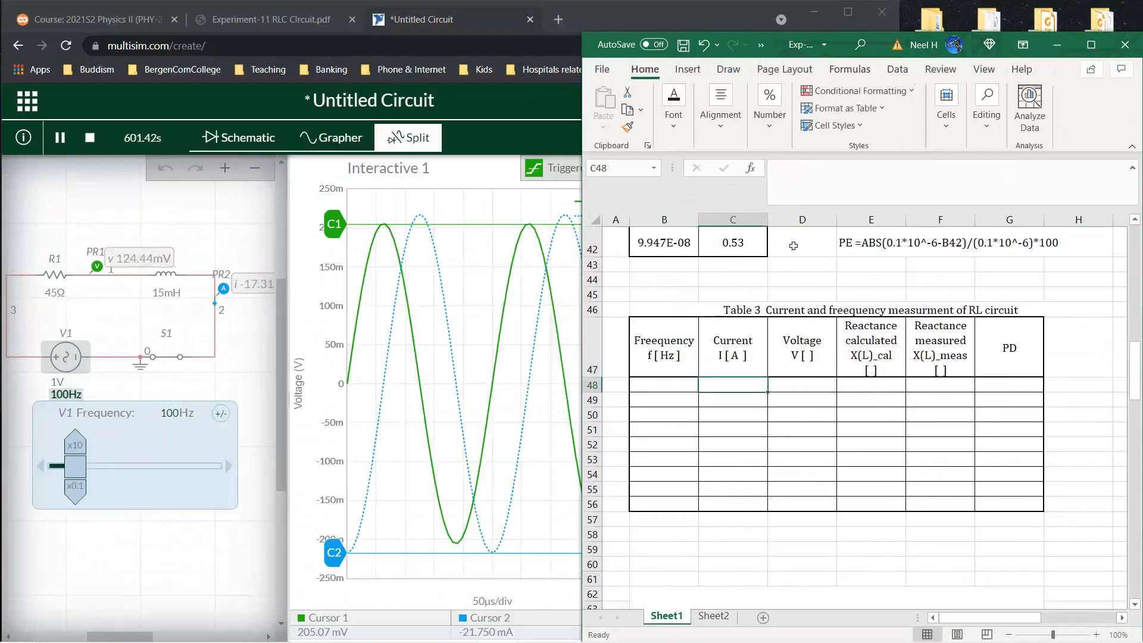
click(801, 354)
click(791, 182)
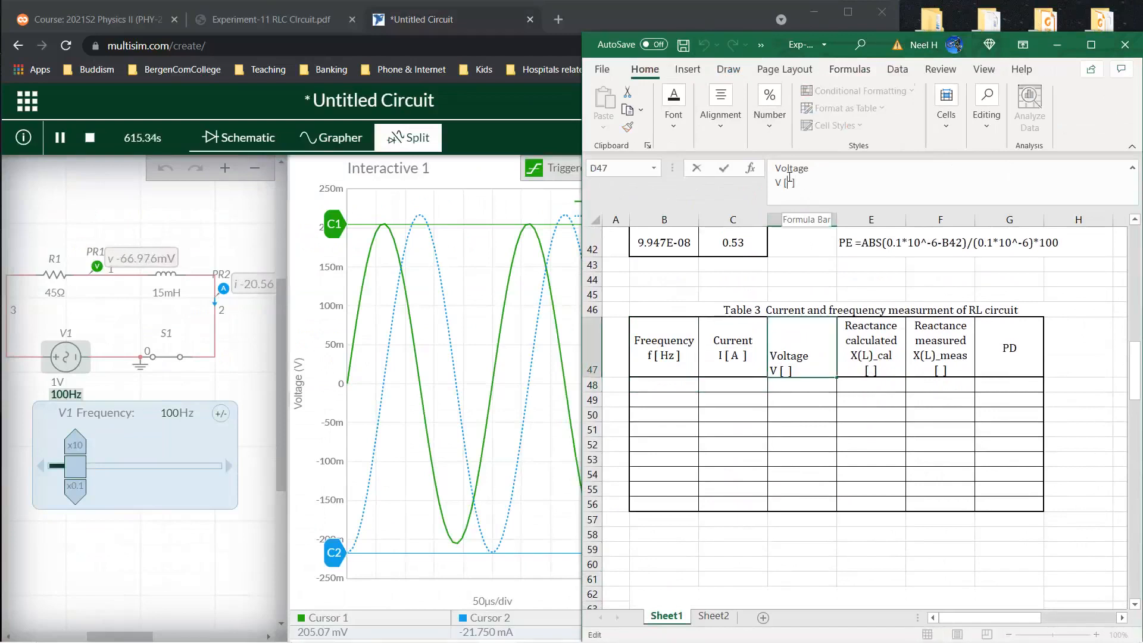
text(V)
key(Return)
- Copy the "[ Ω ]" unit text from Table 1's Xc_cal header in F7
scroll(876, 350, up, 13)
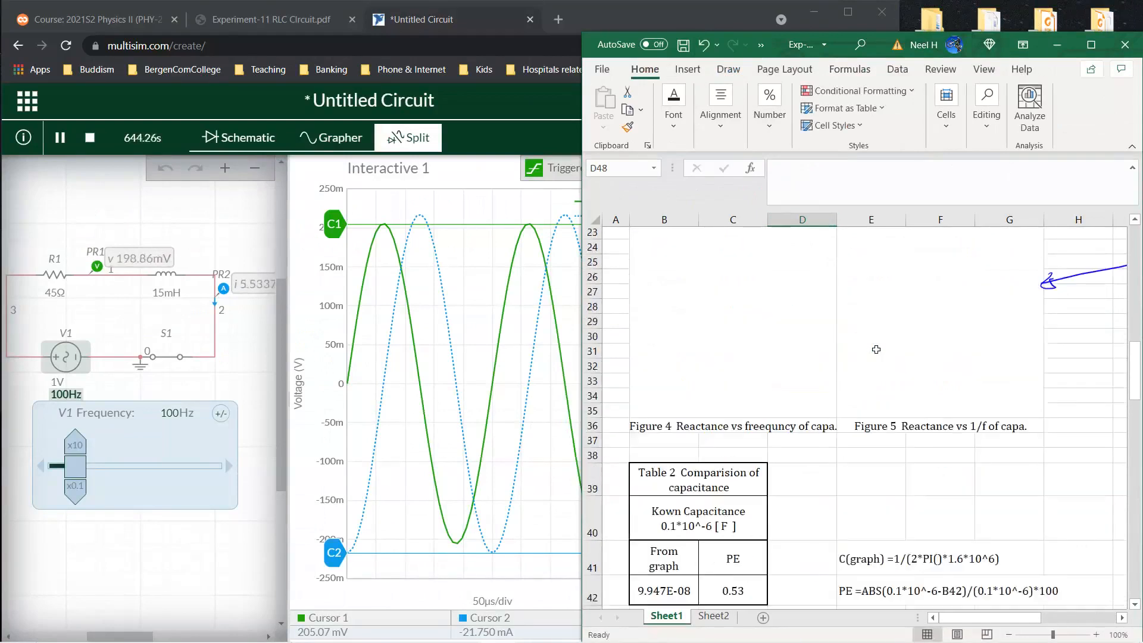
click(948, 331)
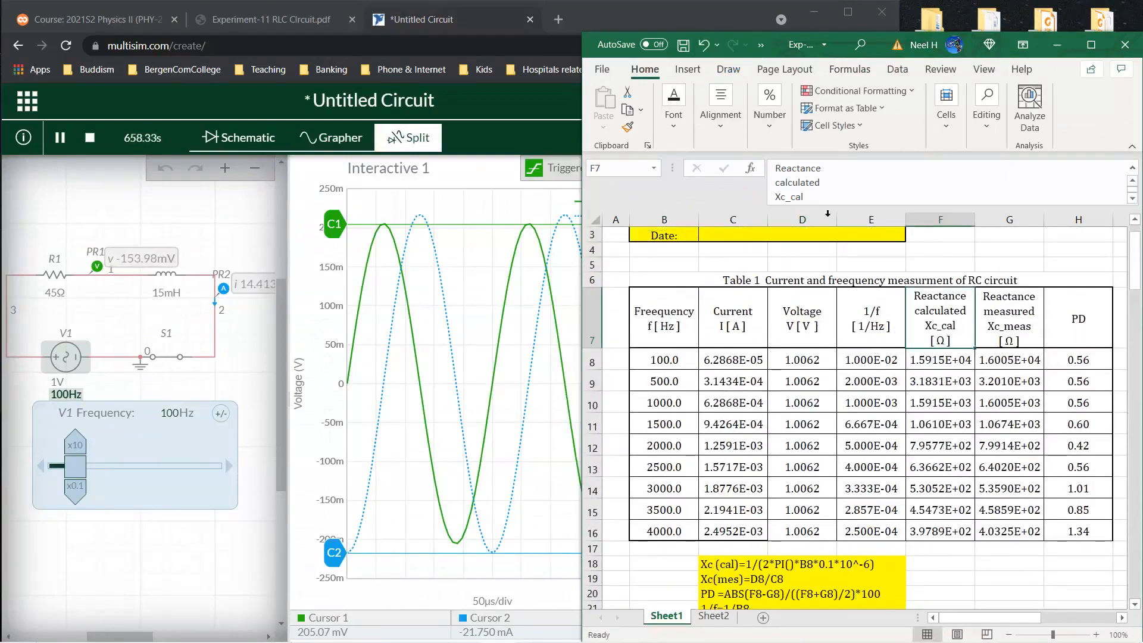
scroll(808, 195, down, 1)
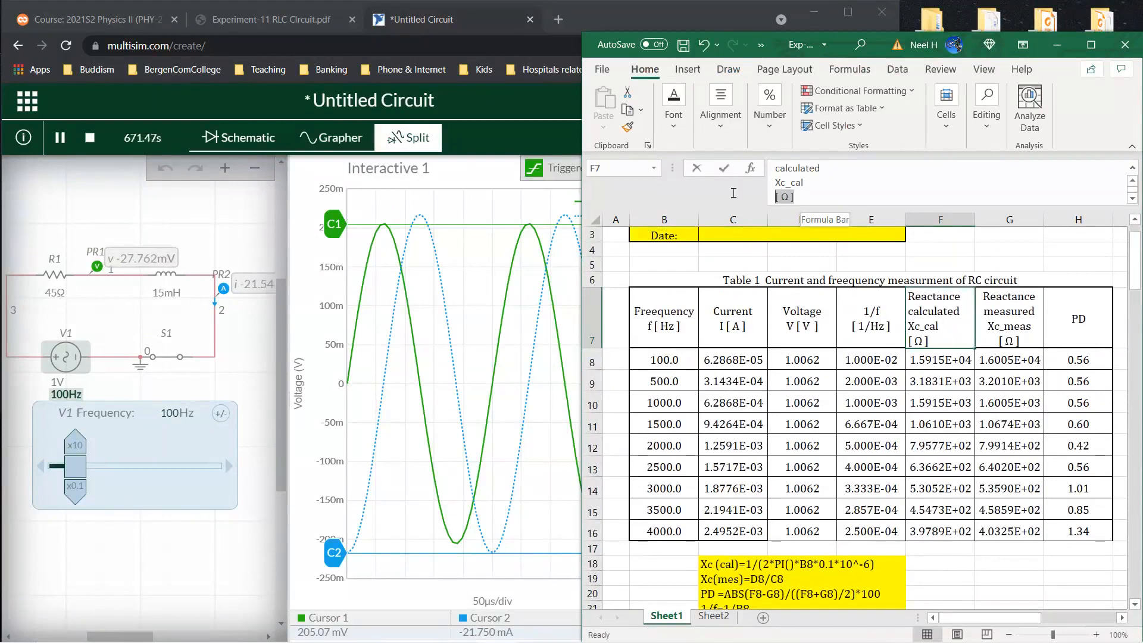
drag(798, 196, 734, 197)
- Replace the empty unit brackets in Table 3's calculated reactance header (E47) with "[ Ω ]" on its own line
scroll(891, 459, down, 19)
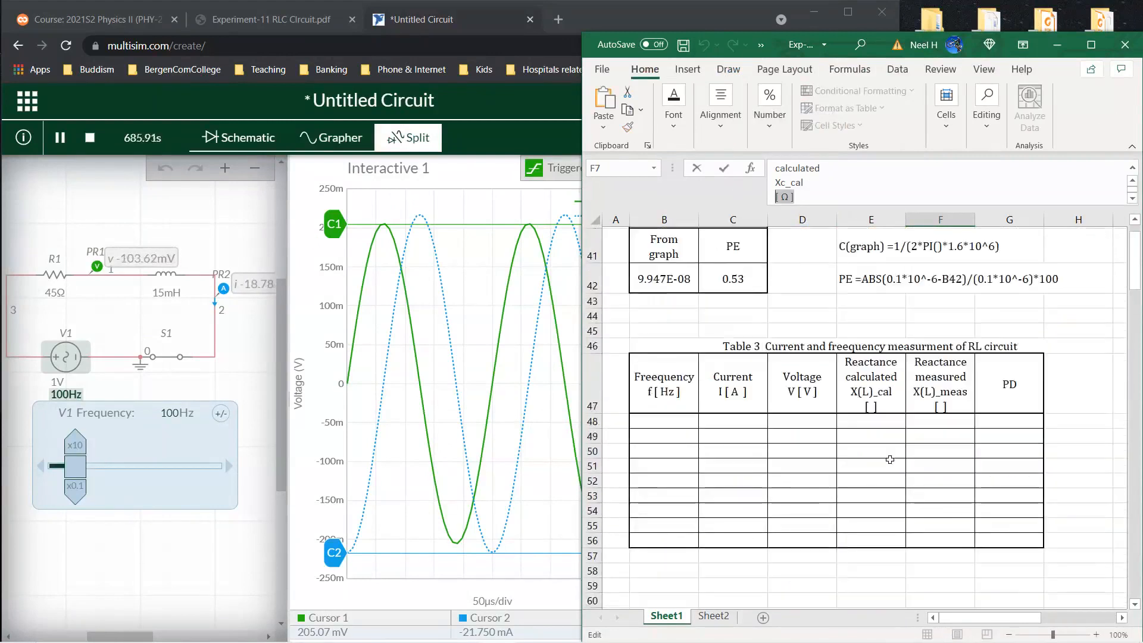
scroll(891, 460, up, 7)
click(872, 387)
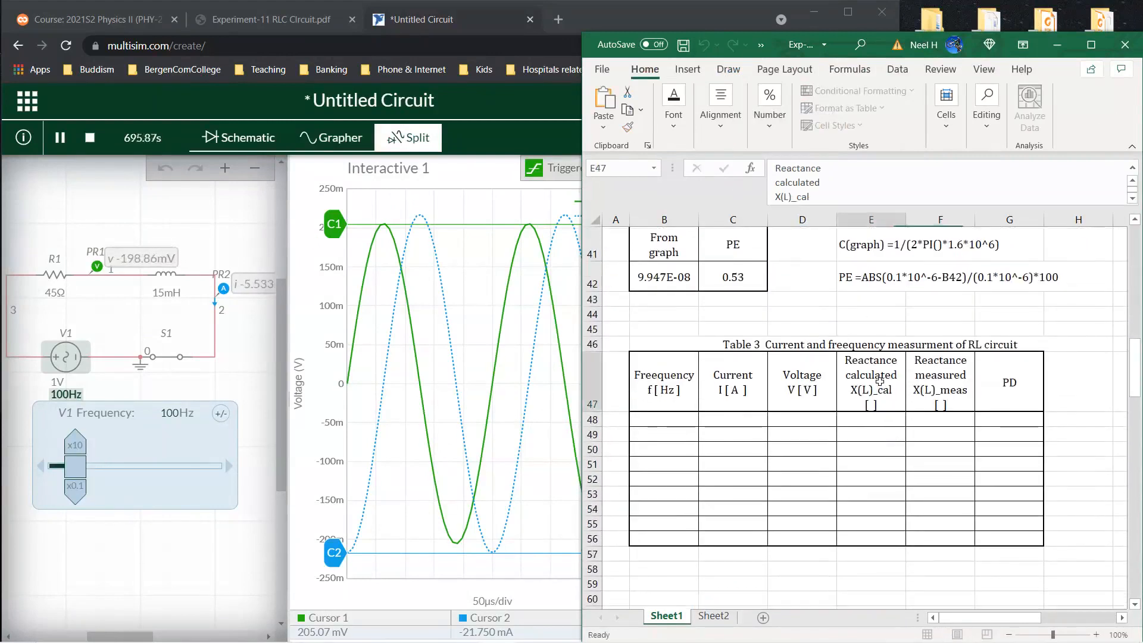
click(818, 198)
key(BackSpace)
key(BackSpace)
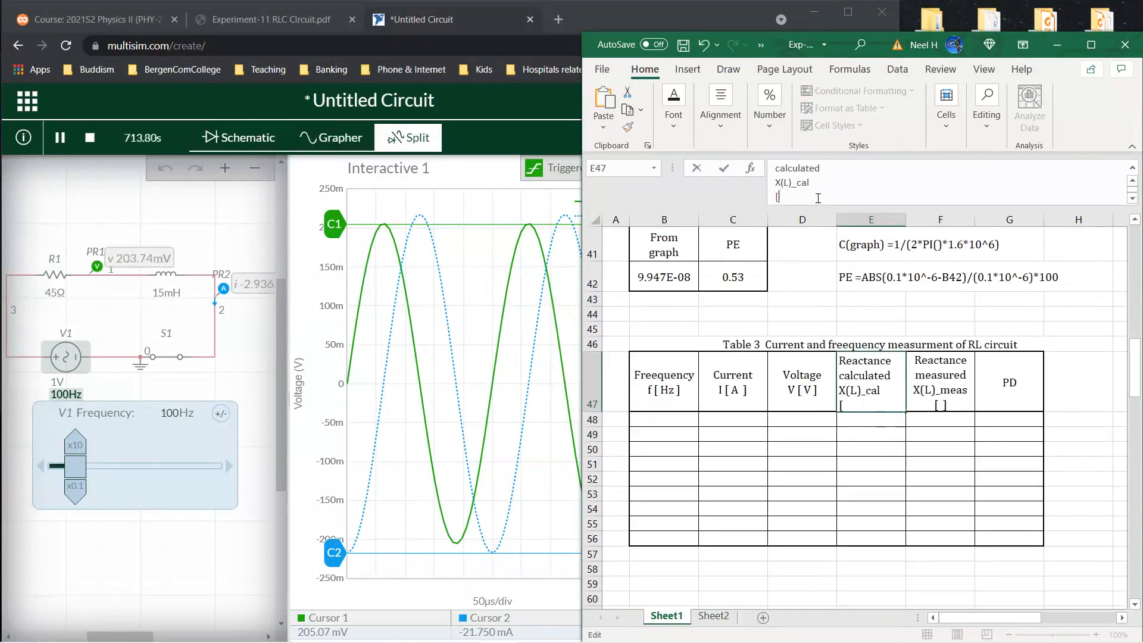
text([ Ω ])
key(Return)
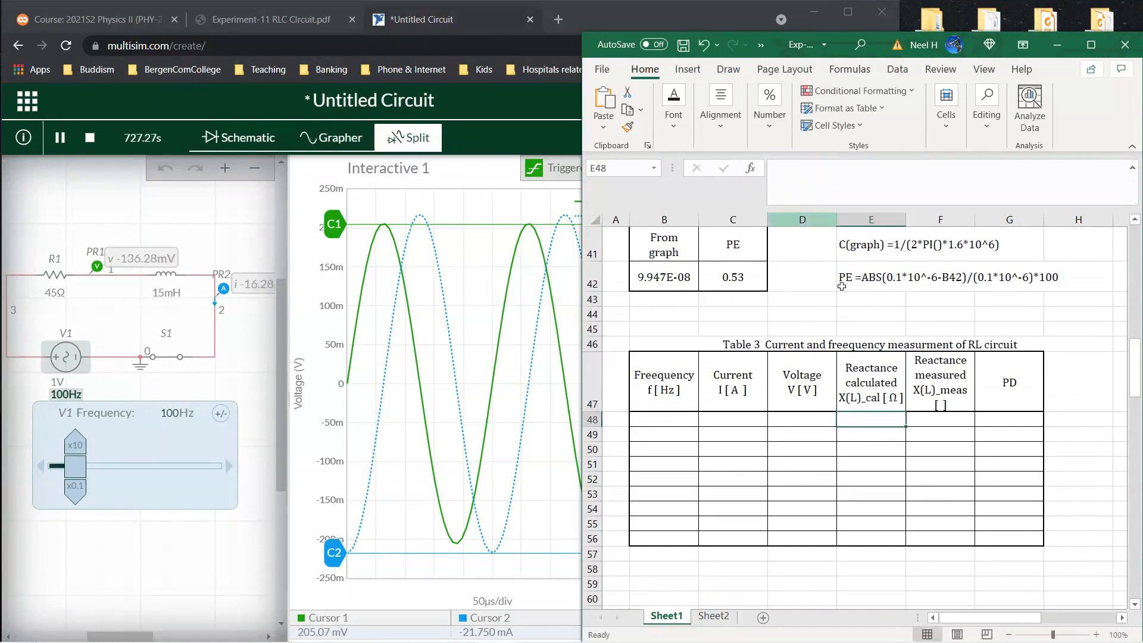
key(Up)
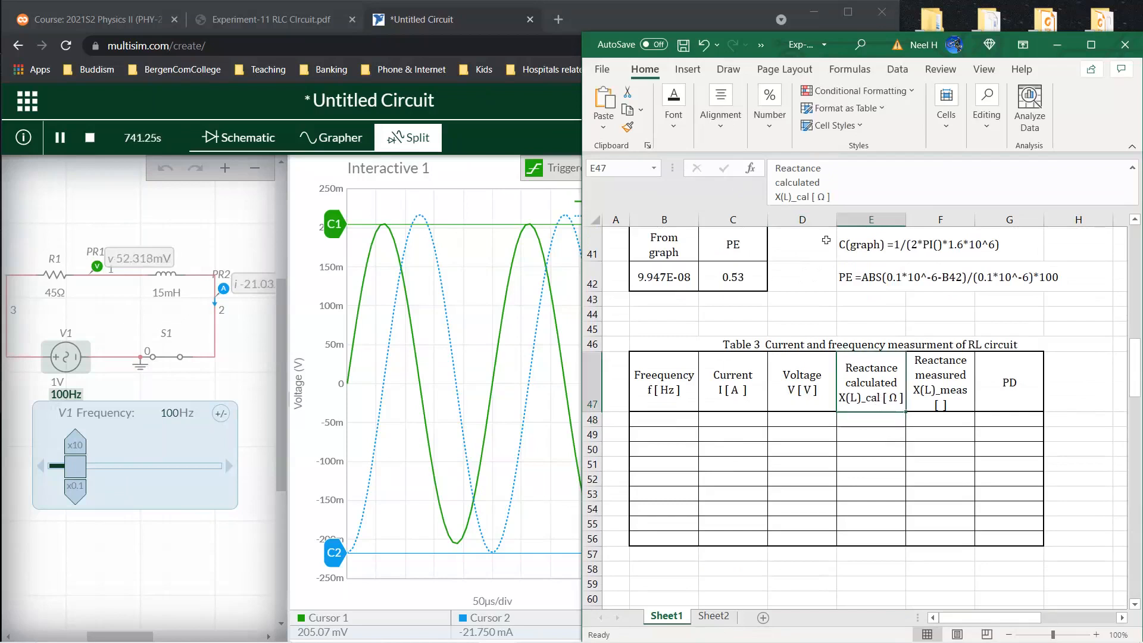
click(813, 198)
key(alt+Return)
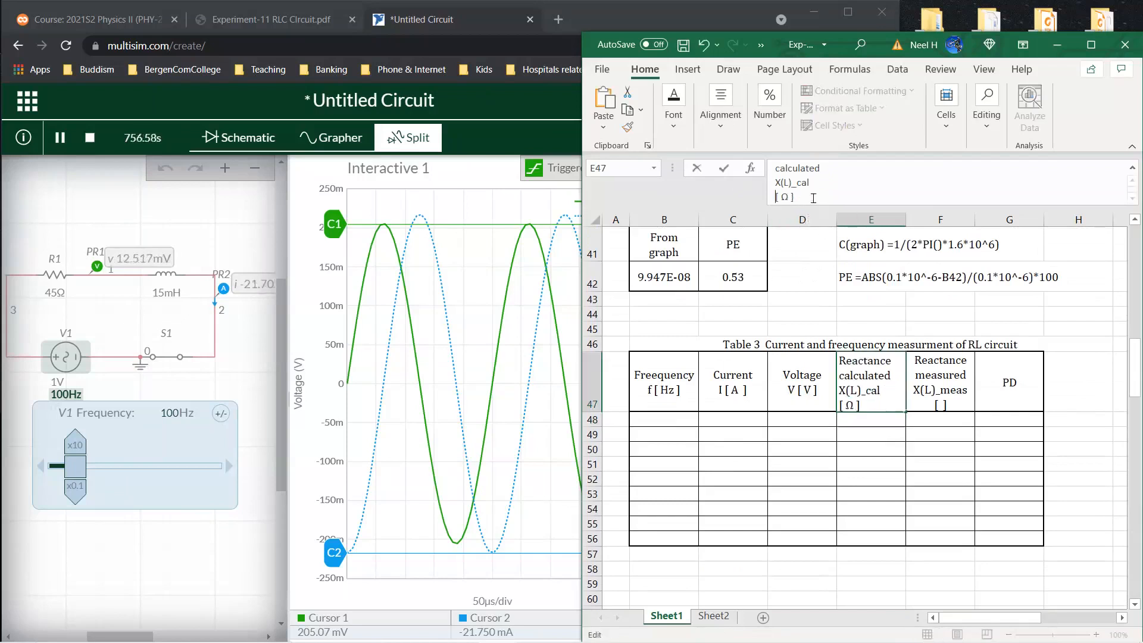
key(Return)
- Replace the empty unit brackets in Table 3's measured reactance header (F47) with "[ Ω ]"
click(941, 368)
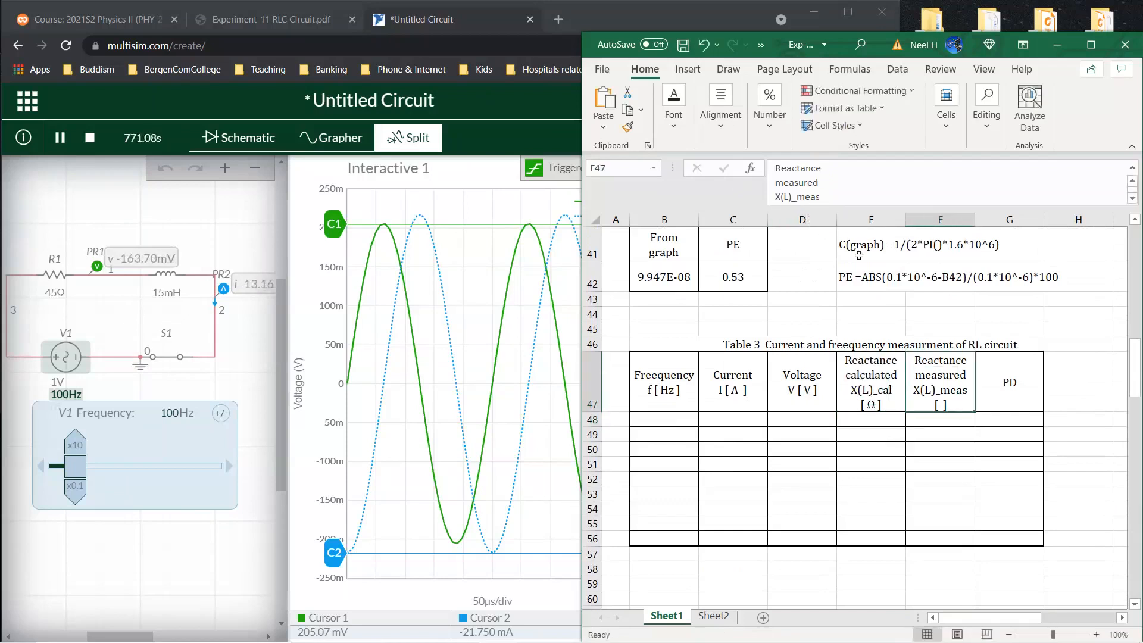
click(813, 196)
key(Down)
key(BackSpace)
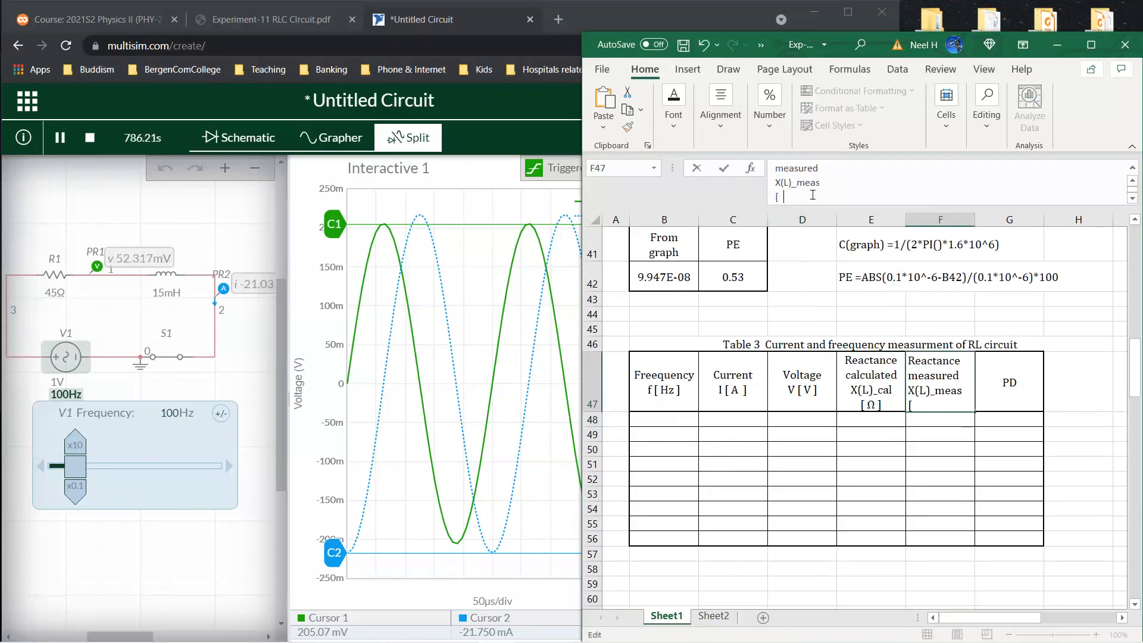
text([ Ω ])
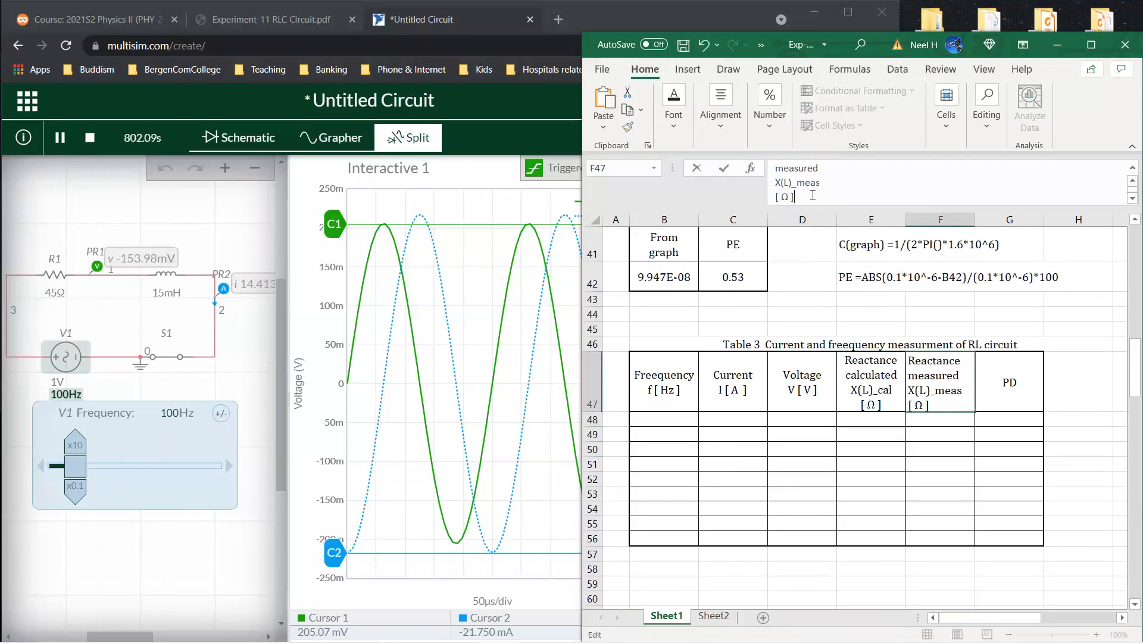
key(Return)
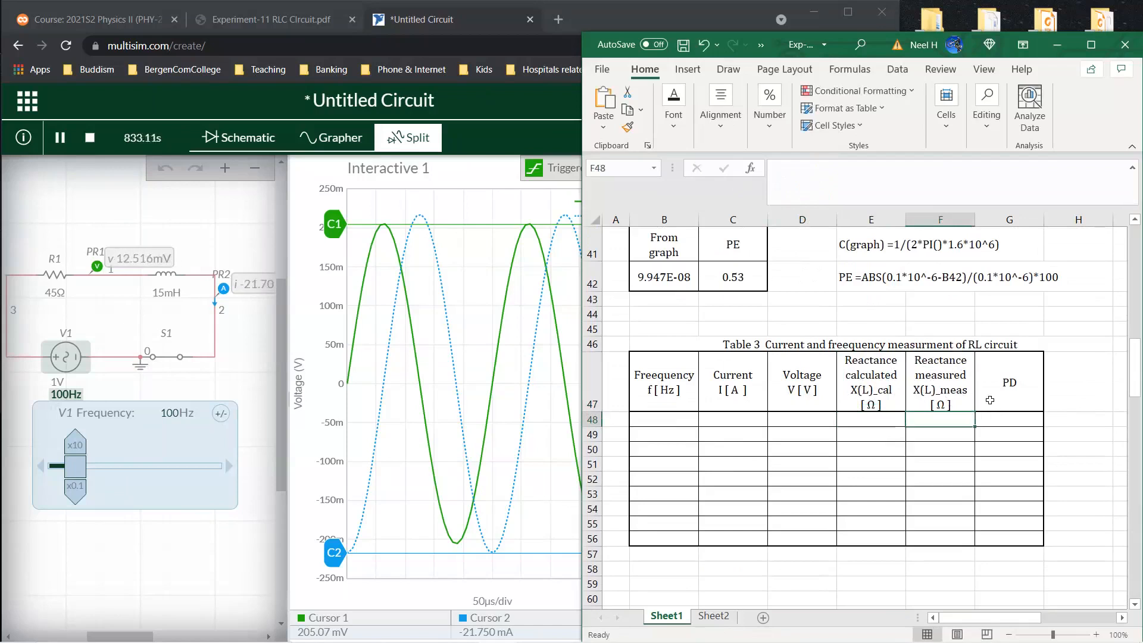
- Increase the height of Table 3's data rows 48 to 56 uniformly
click(1014, 393)
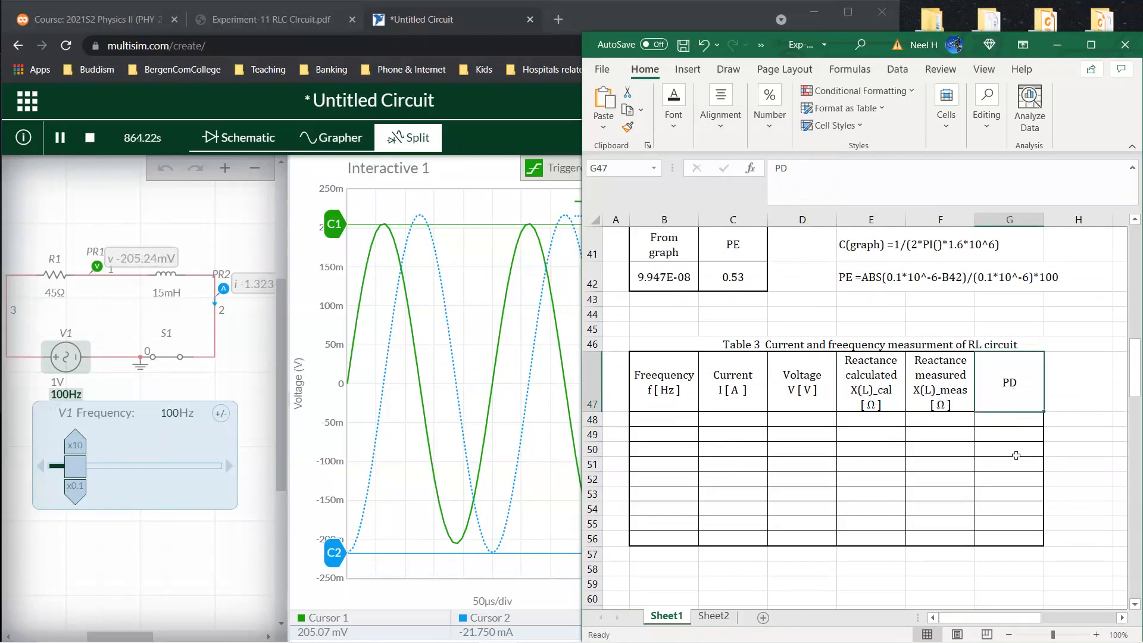
drag(593, 420, 594, 539)
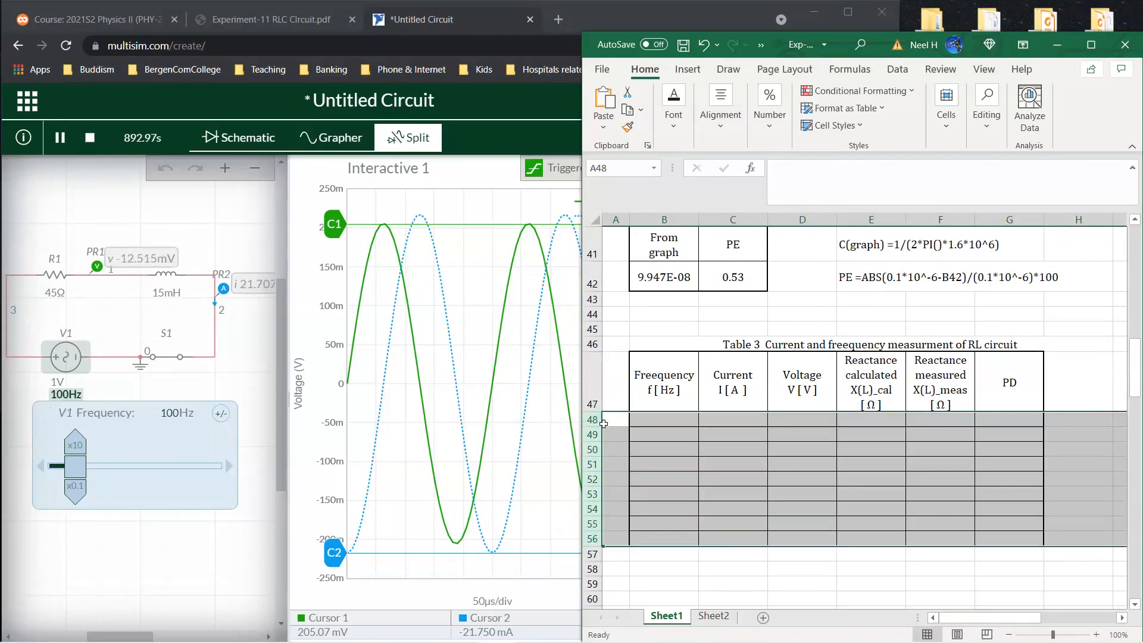
drag(596, 421, 596, 429)
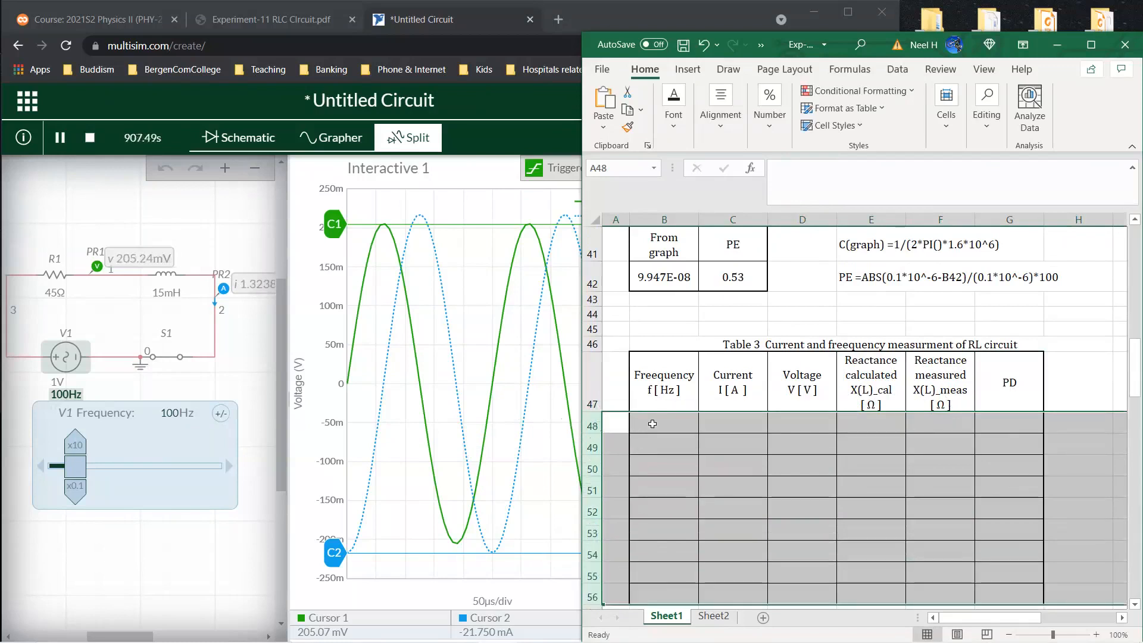
click(655, 424)
- Copy Table 1's frequencies from B8:B16 into Table 3's frequency column, starting at B48
scroll(756, 464, down, 2)
scroll(760, 467, up, 10)
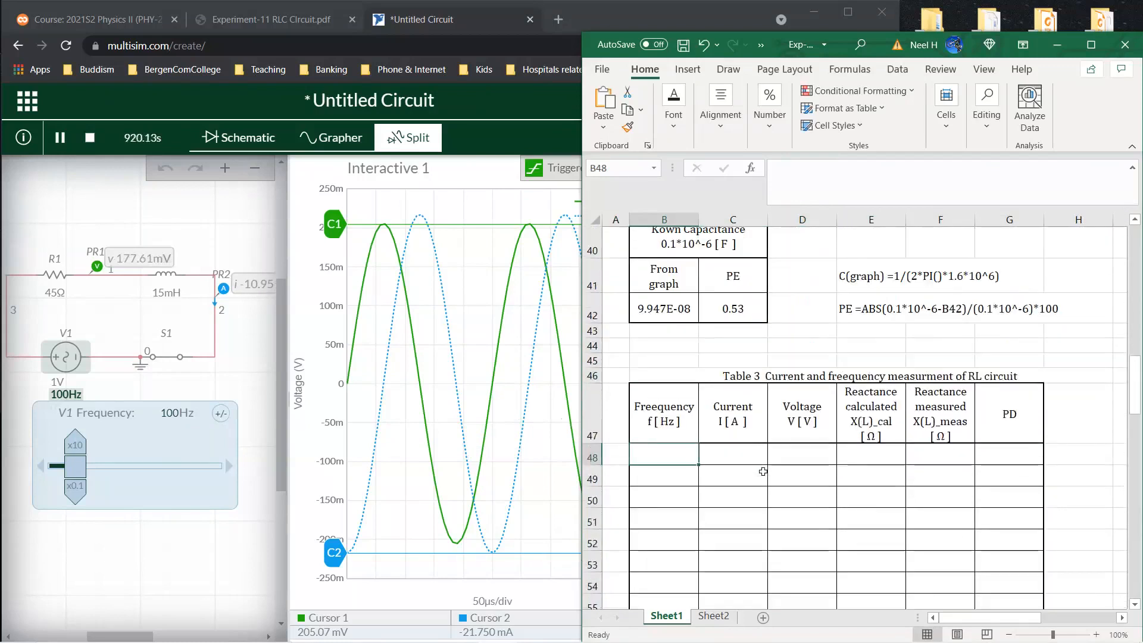
scroll(763, 472, up, 5)
drag(664, 344, 674, 515)
key(ctrl+c)
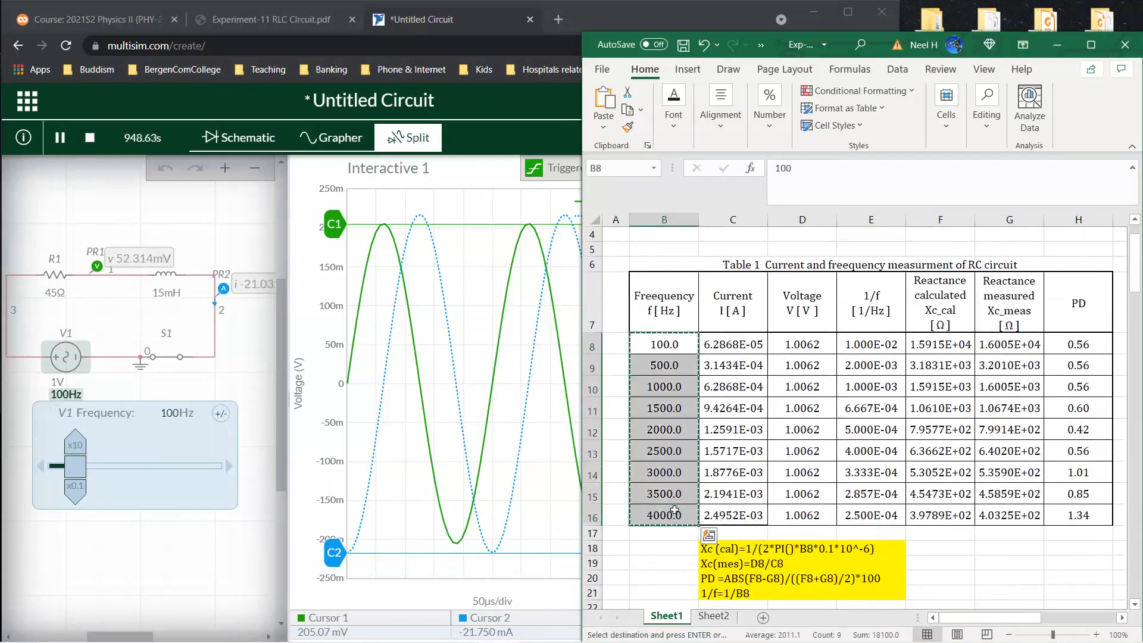
scroll(869, 539, down, 15)
scroll(774, 428, up, 2)
click(666, 325)
key(ctrl+v)
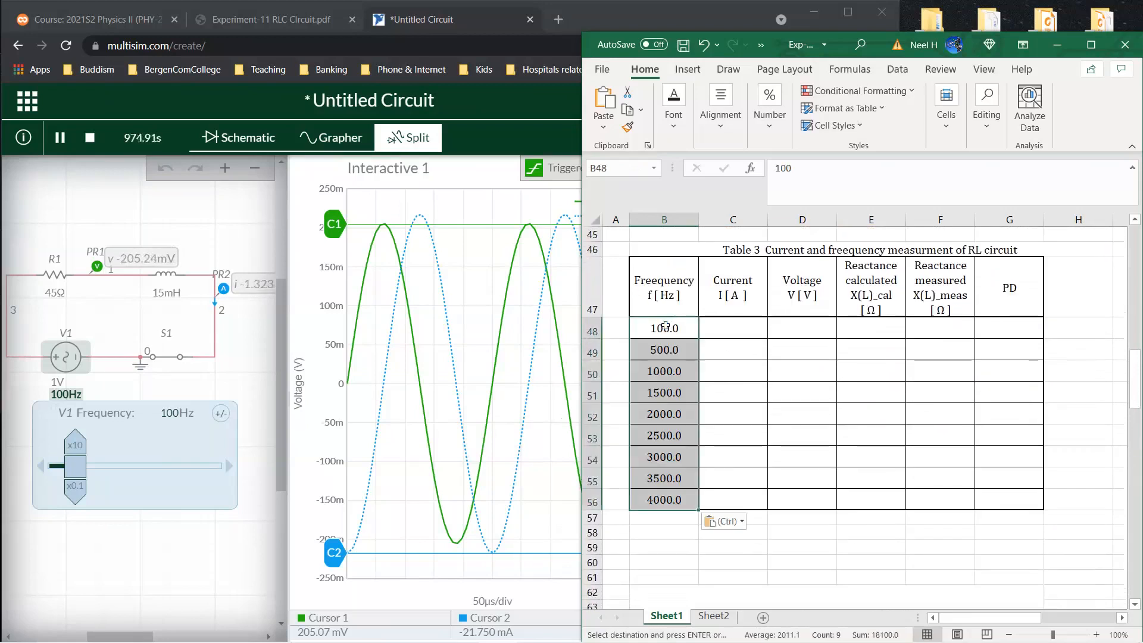
- Enter 0.02175 as the current for 100 Hz in cell C48 of Table 3
click(737, 328)
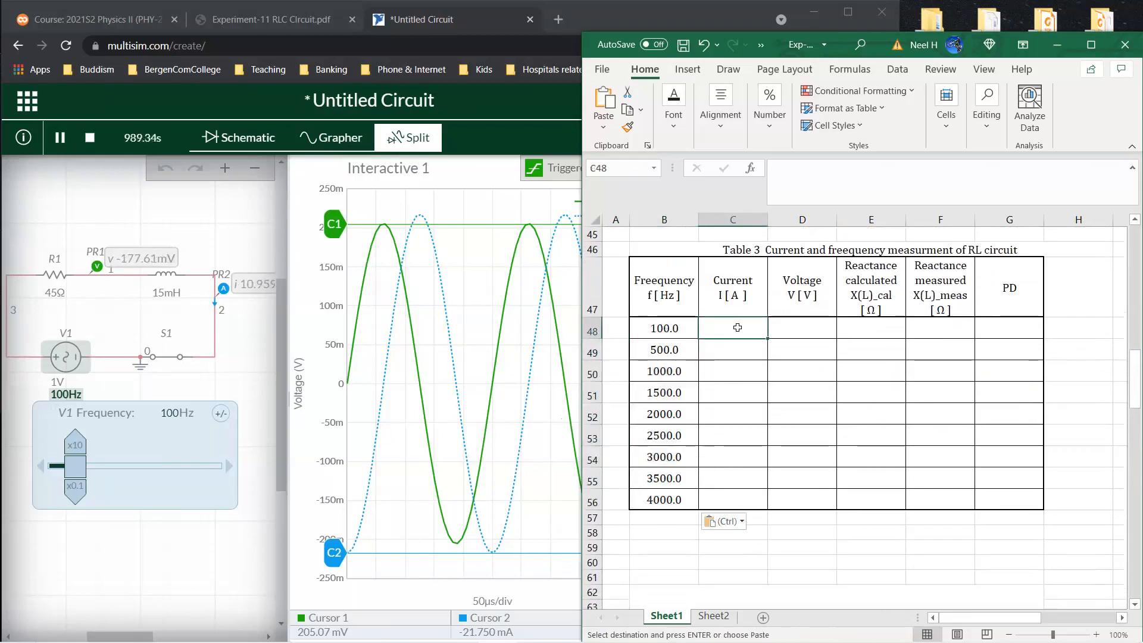
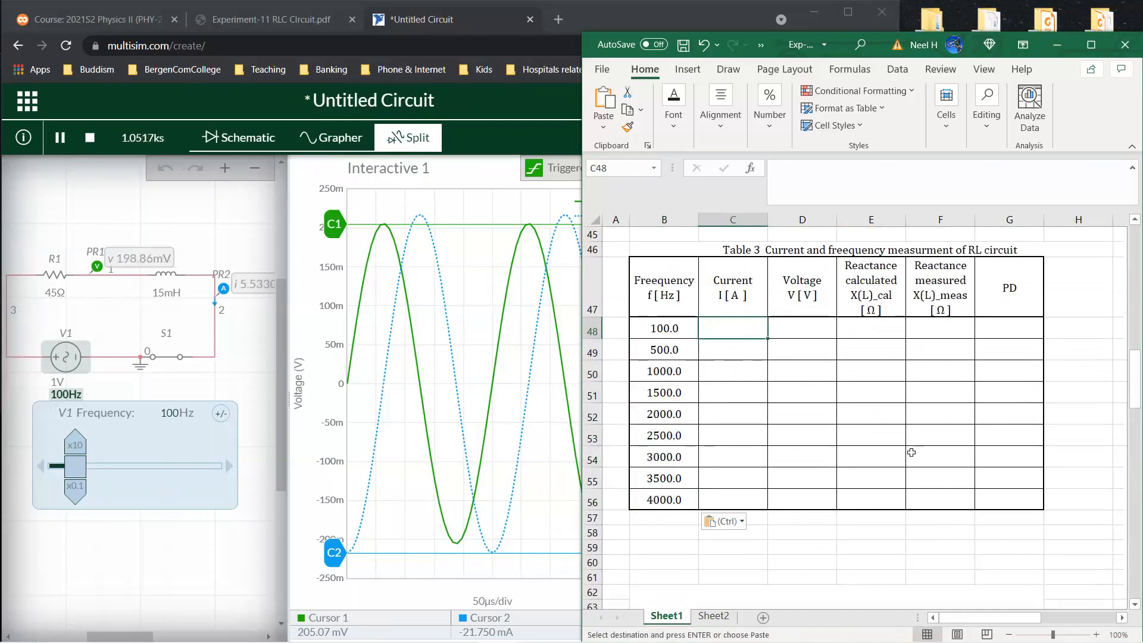
text(0.000)
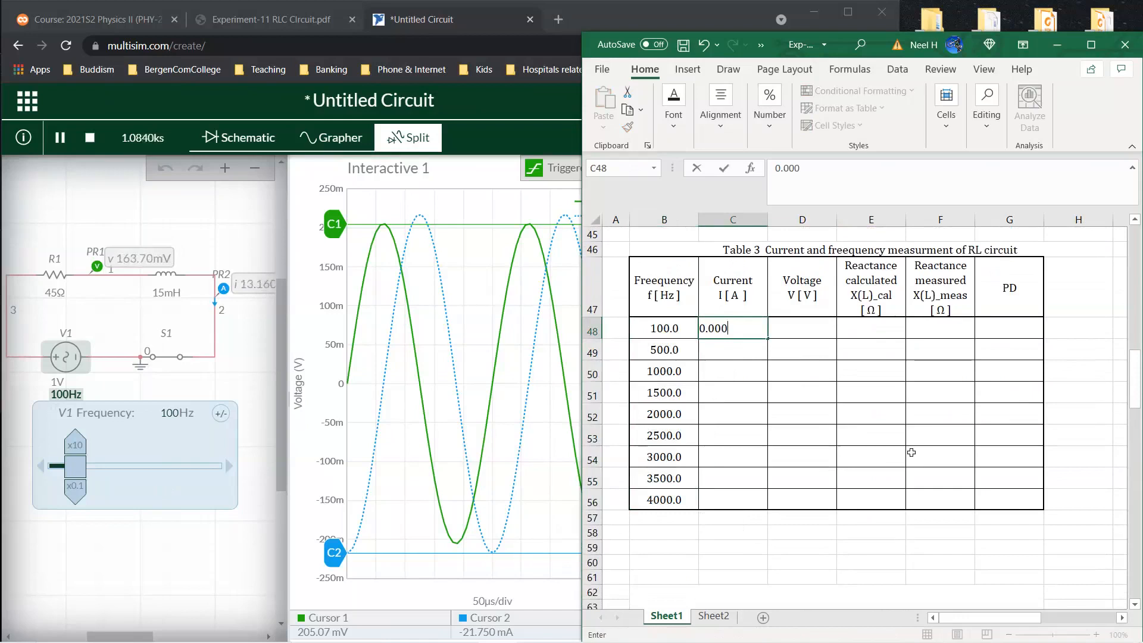
key(BackSpace)
key(BackSpace)
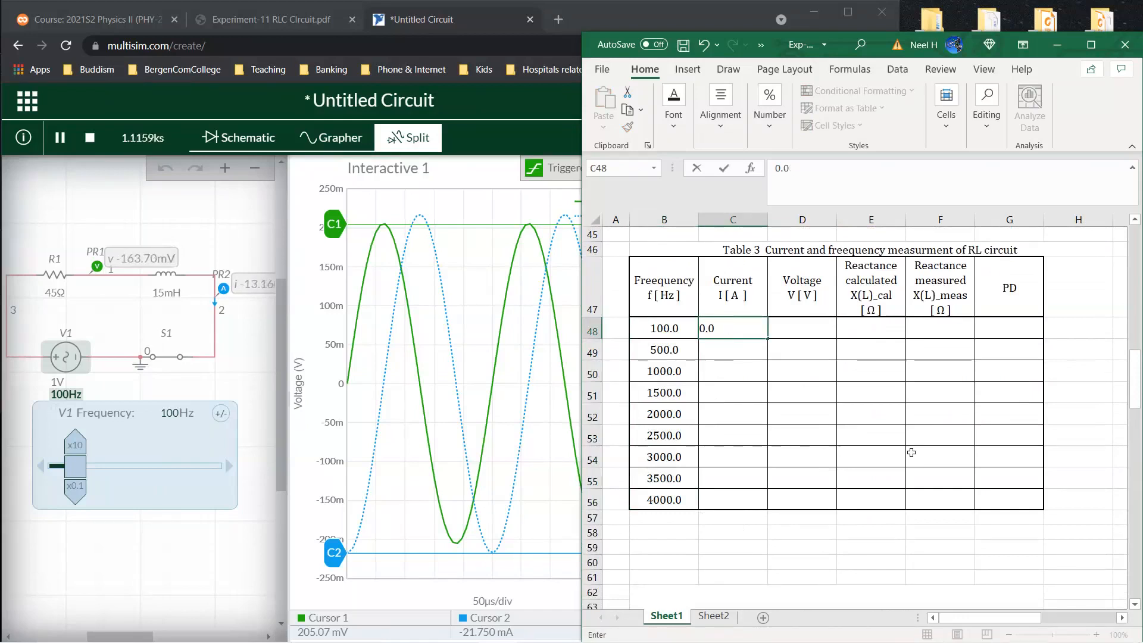
text(217)
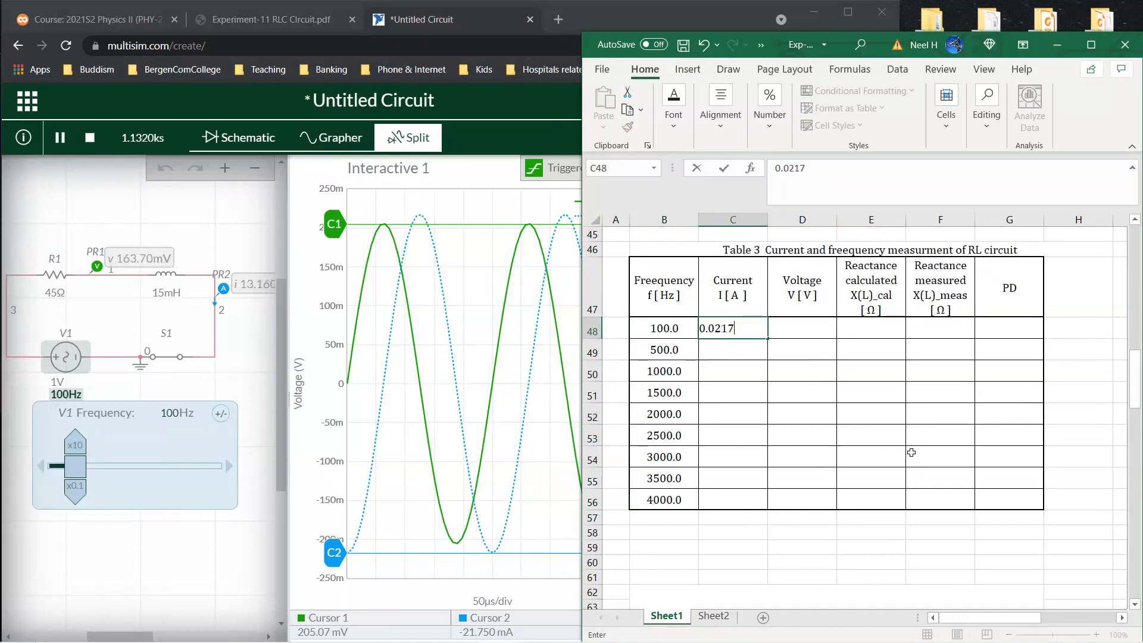
text(5)
key(Return)
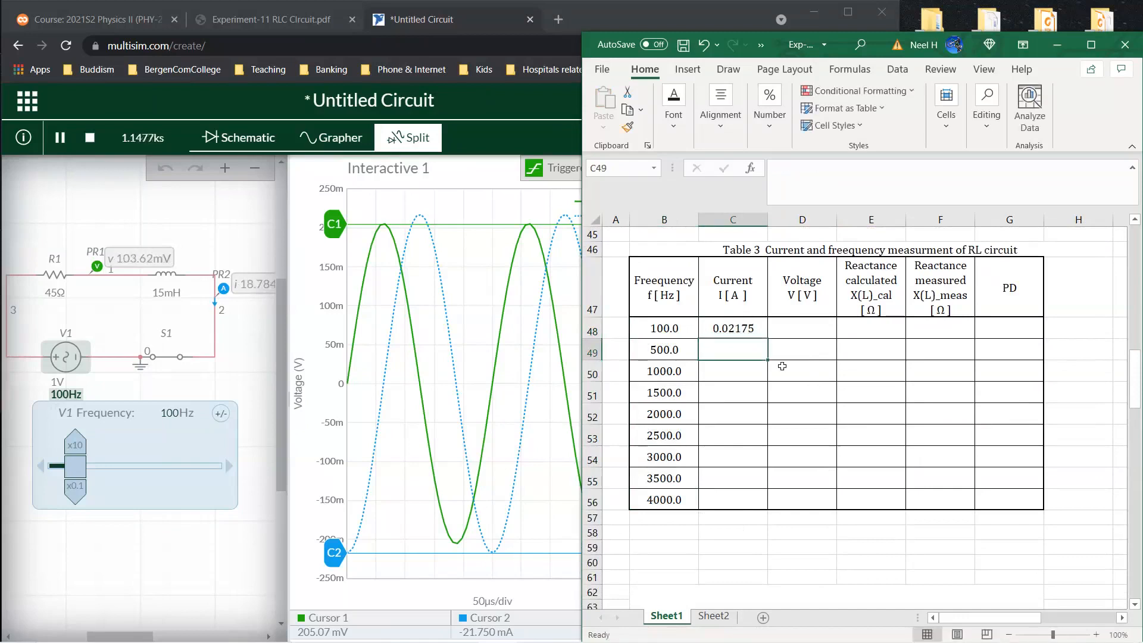
- Enter 0.20507 as the voltage for 100 Hz in cell D48 of Table 3
click(782, 329)
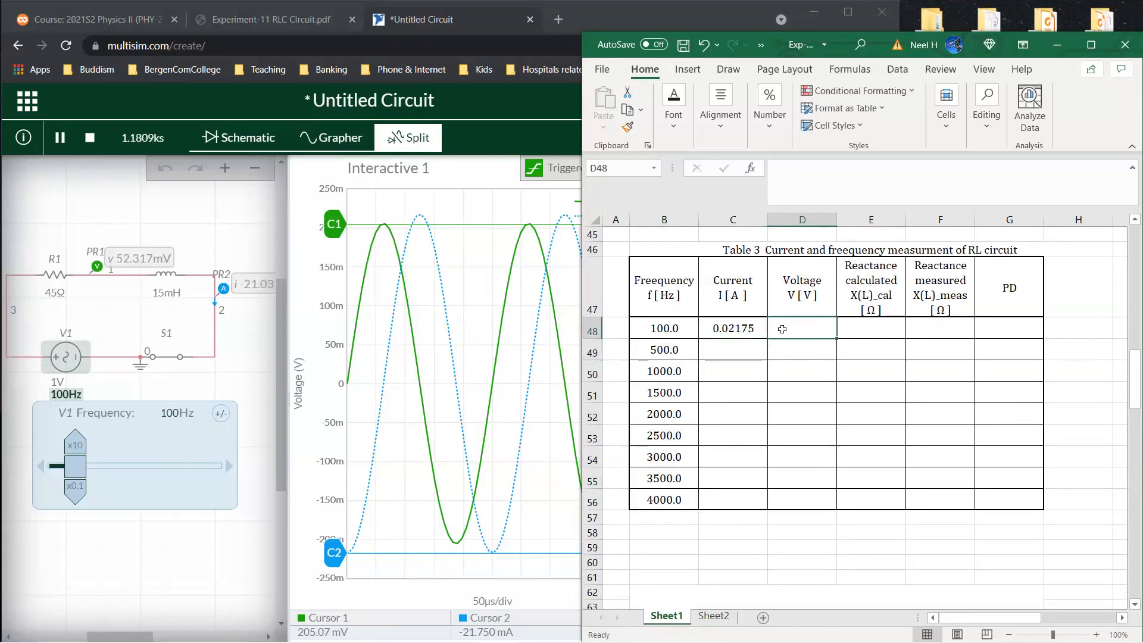
text(.)
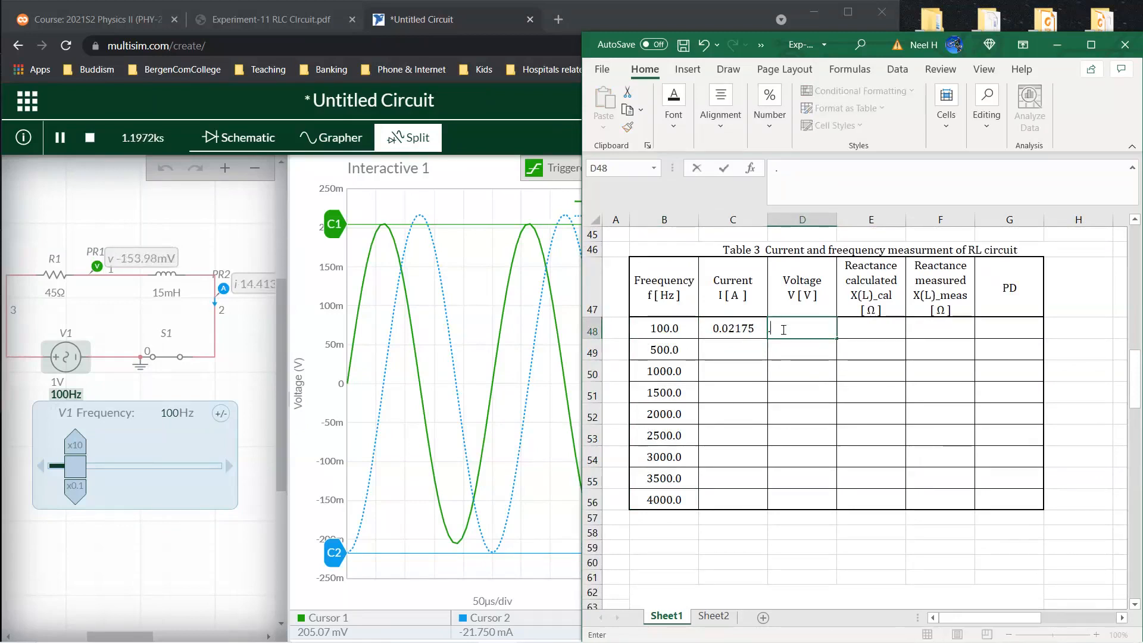
text(20507)
key(Return)
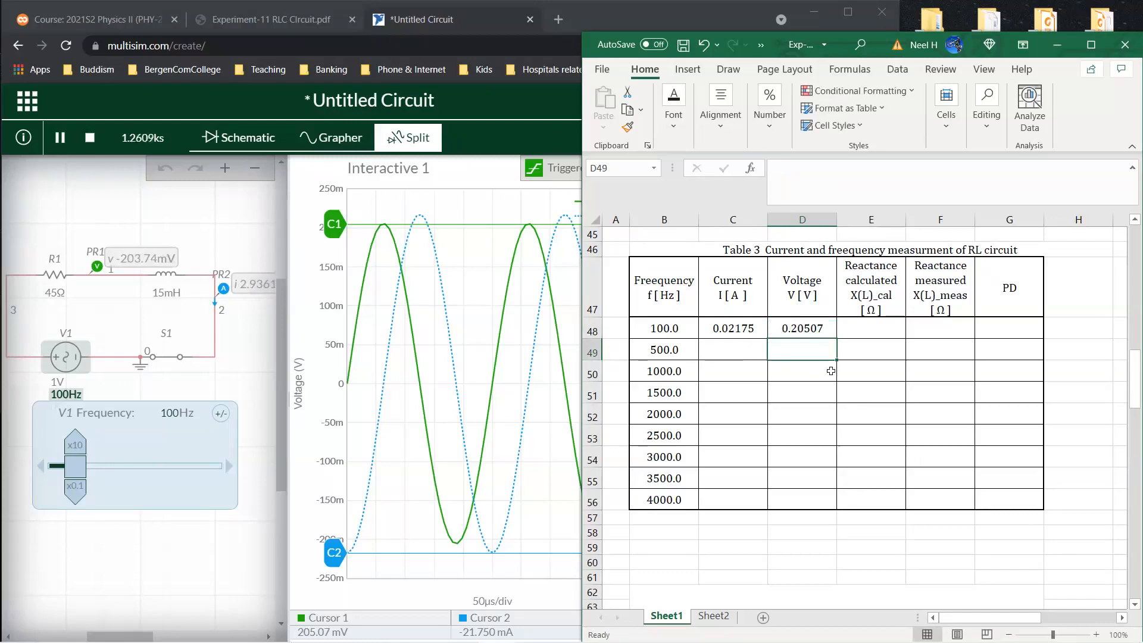
- Enter the formula =2*PI()*B48*0.015 in cell E48 as the calculated reactance for 100 Hz
click(875, 336)
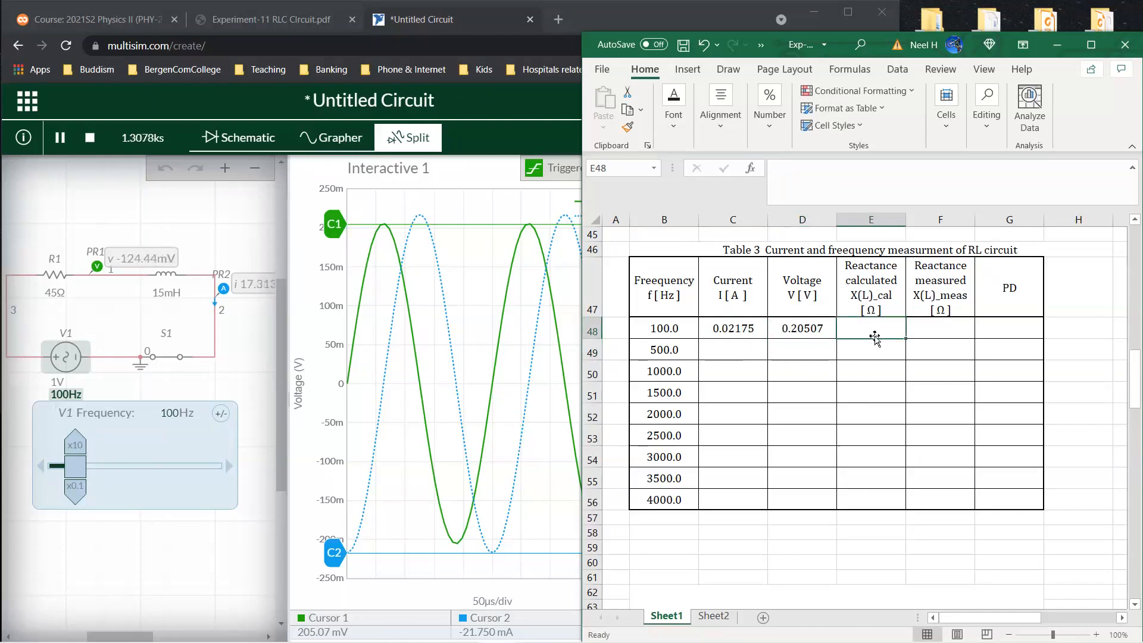
text(=)
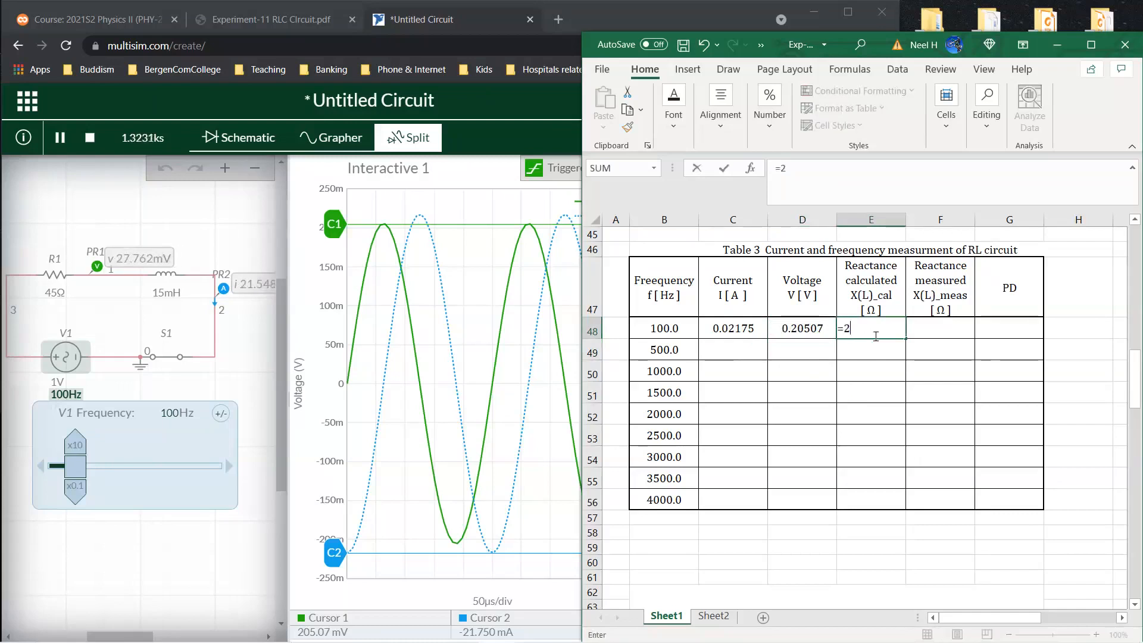
text(2*PI())
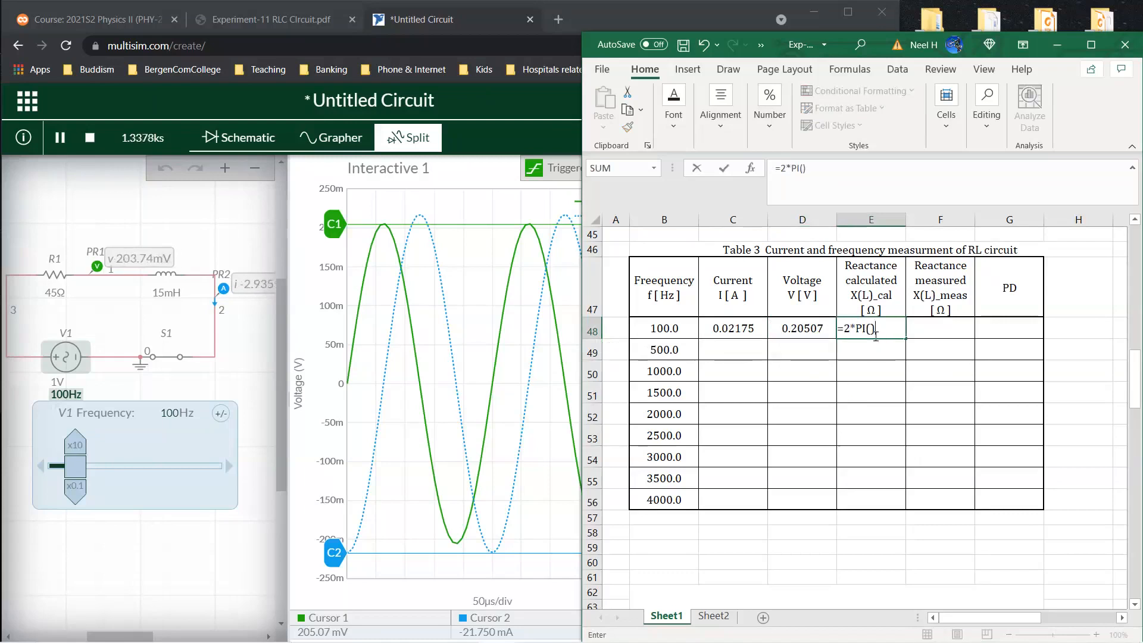
text(*)
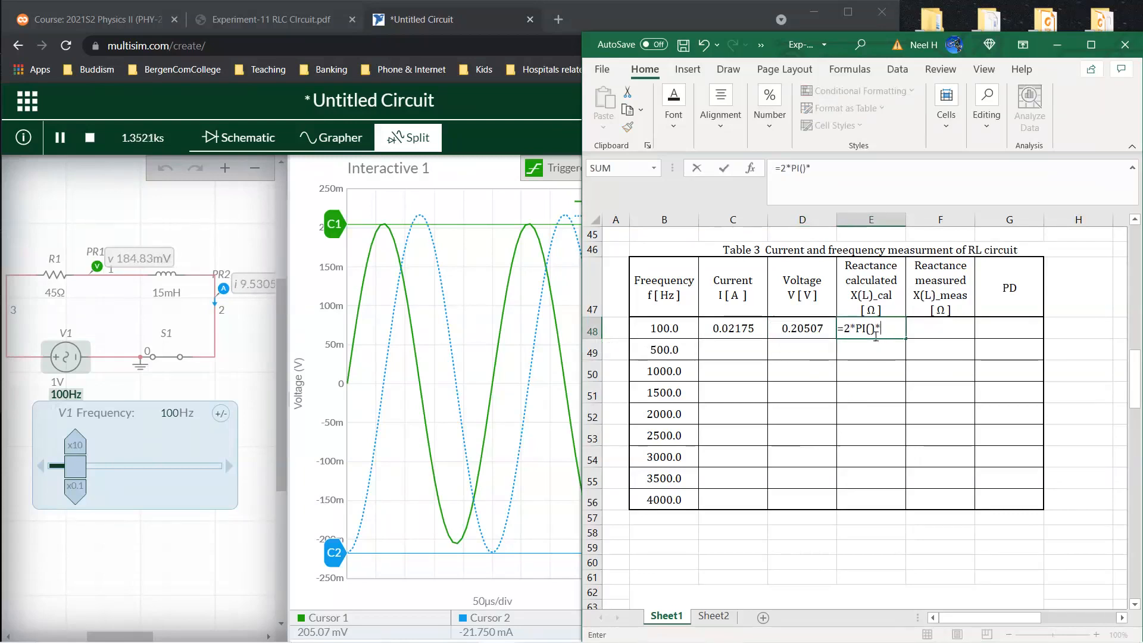
click(662, 329)
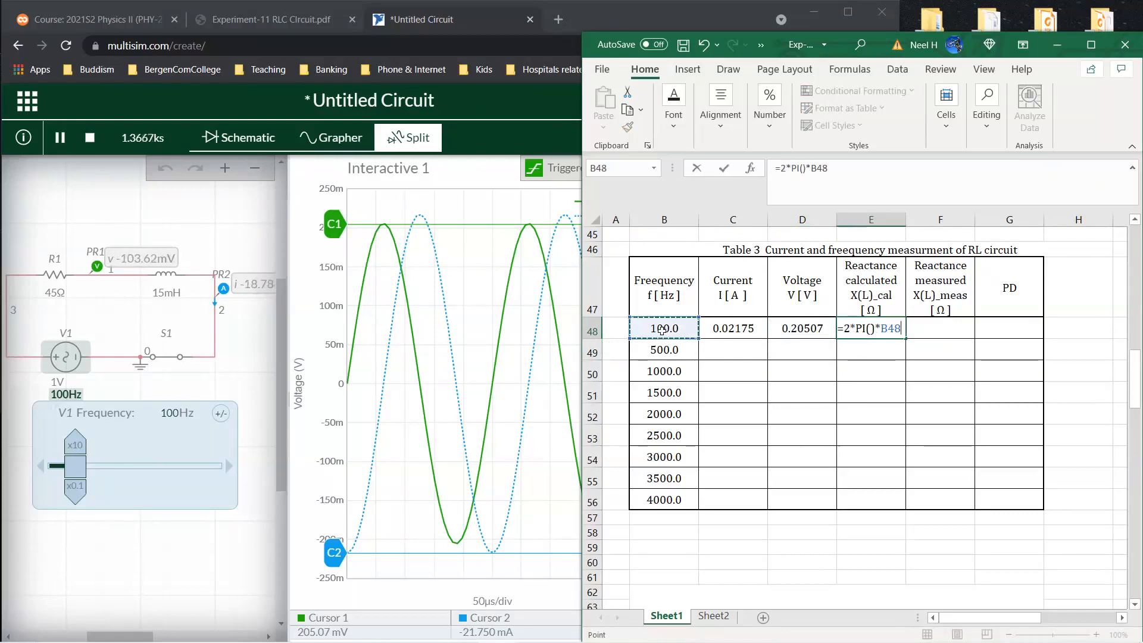
text(*)
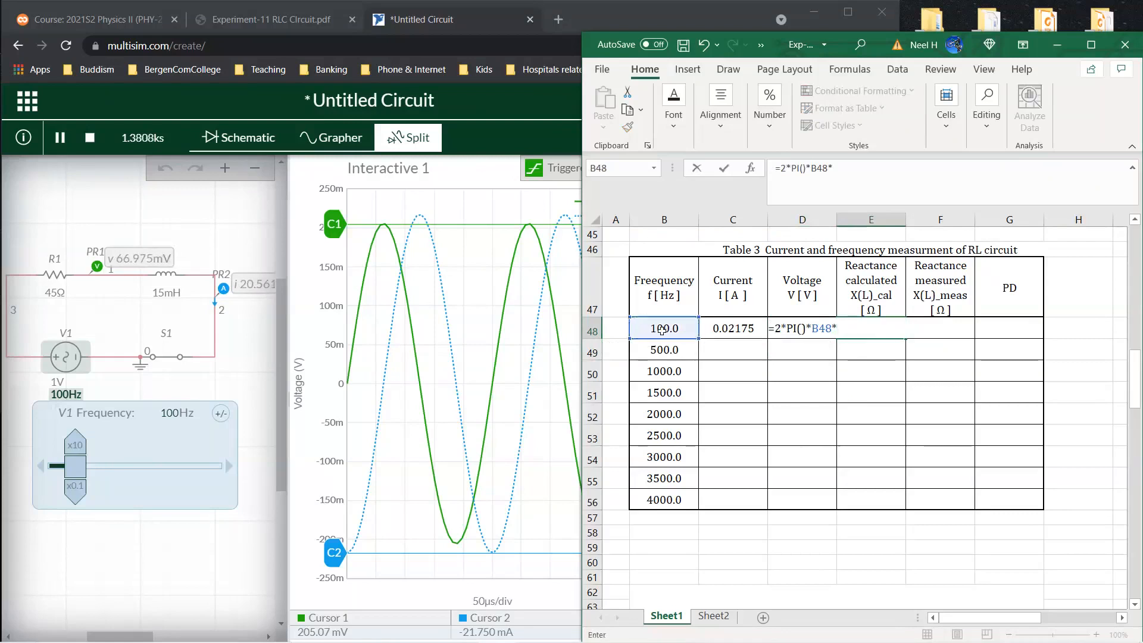
text(0)
text(5)
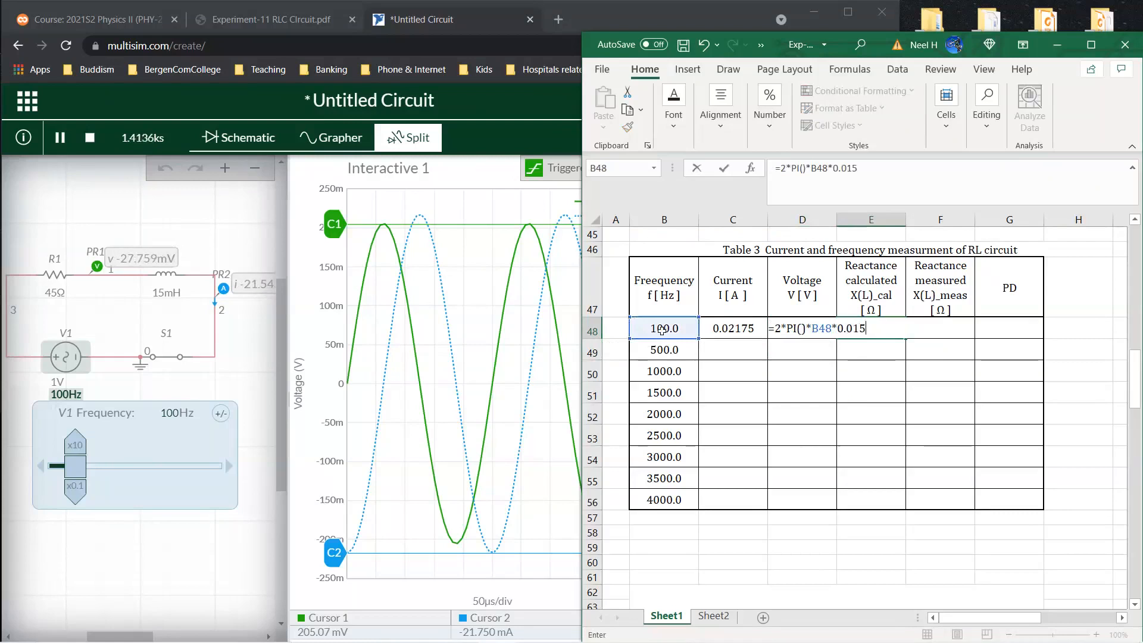
key(Return)
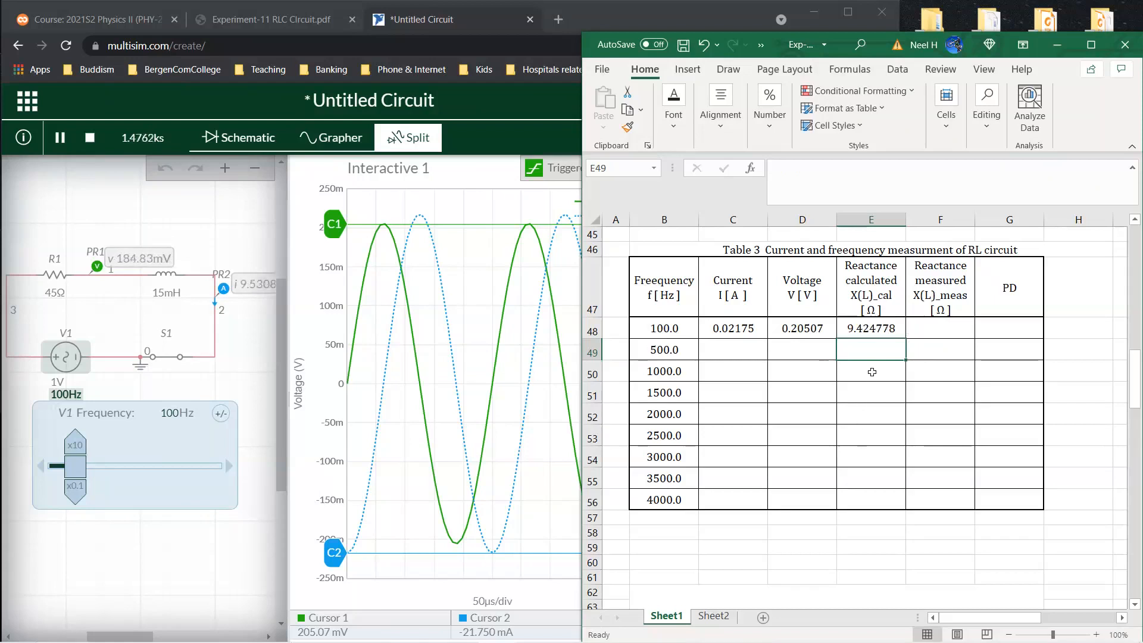
- Format the current and voltage cells C48:D56 of Table 3 as Scientific with four decimal places
drag(732, 331, 806, 501)
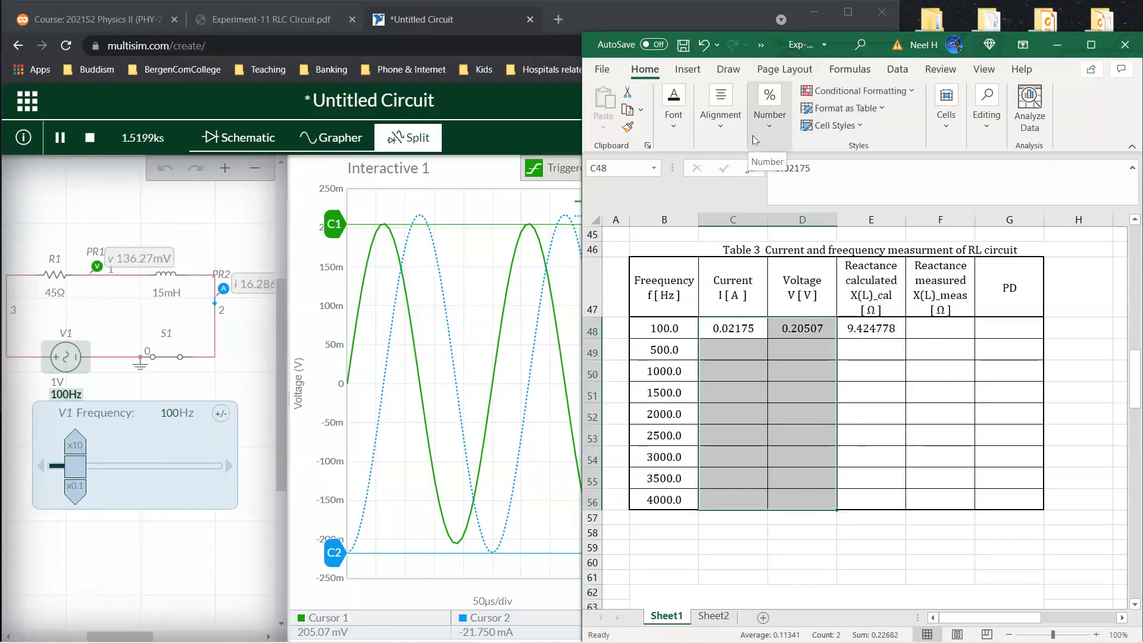
click(773, 130)
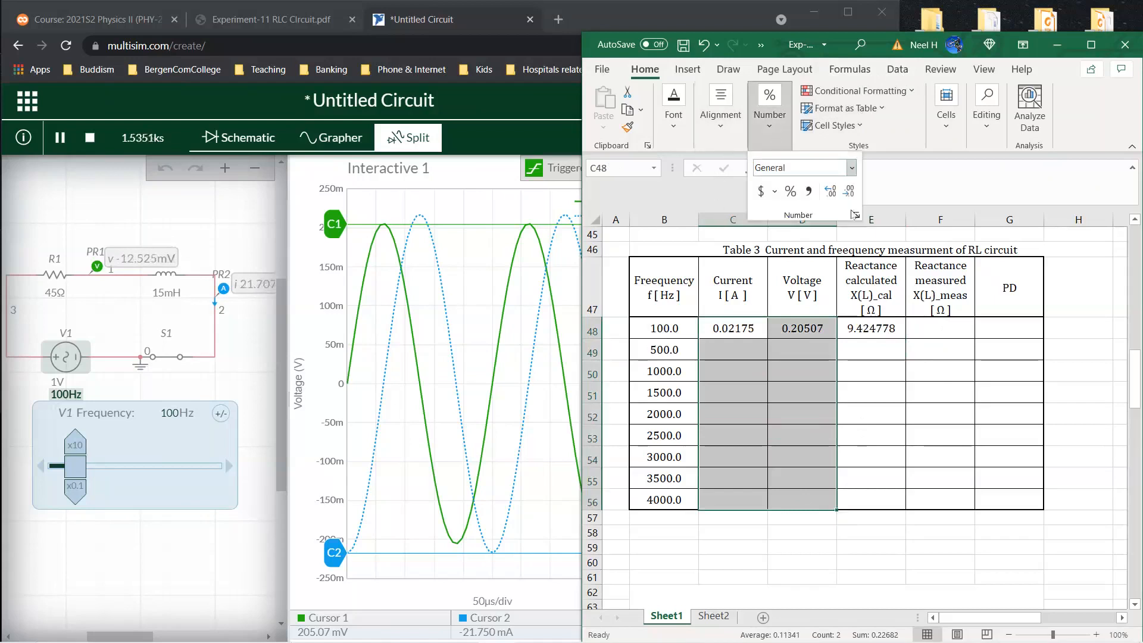
click(851, 168)
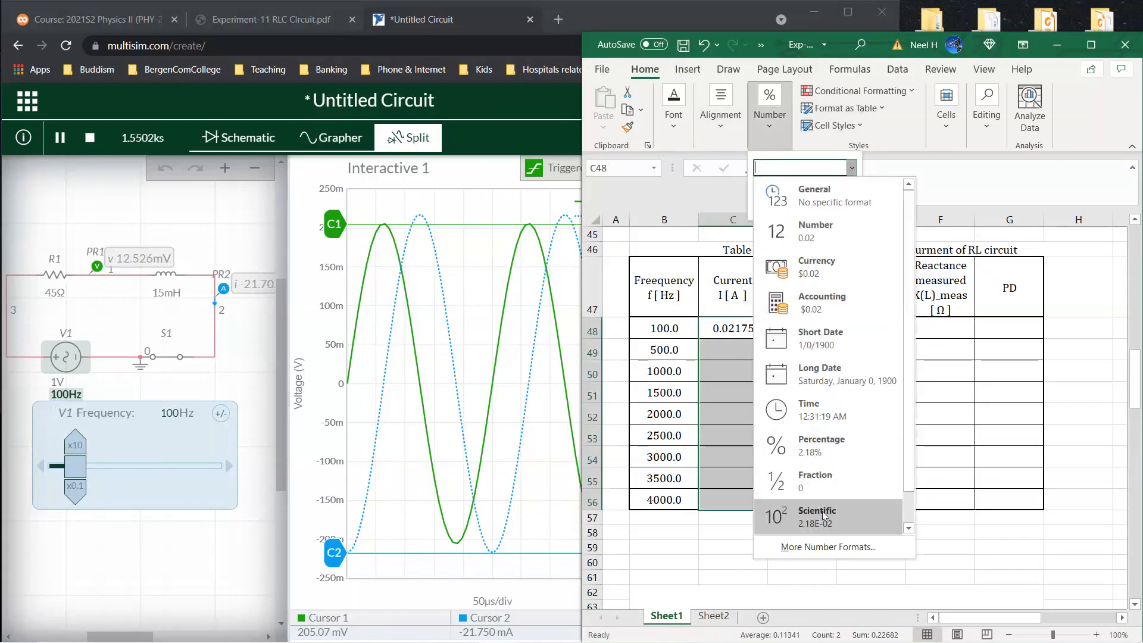
click(826, 516)
click(831, 192)
click(832, 192)
- Format the calculated and measured reactance cells E48:F56 as Scientific with four decimal places
click(879, 325)
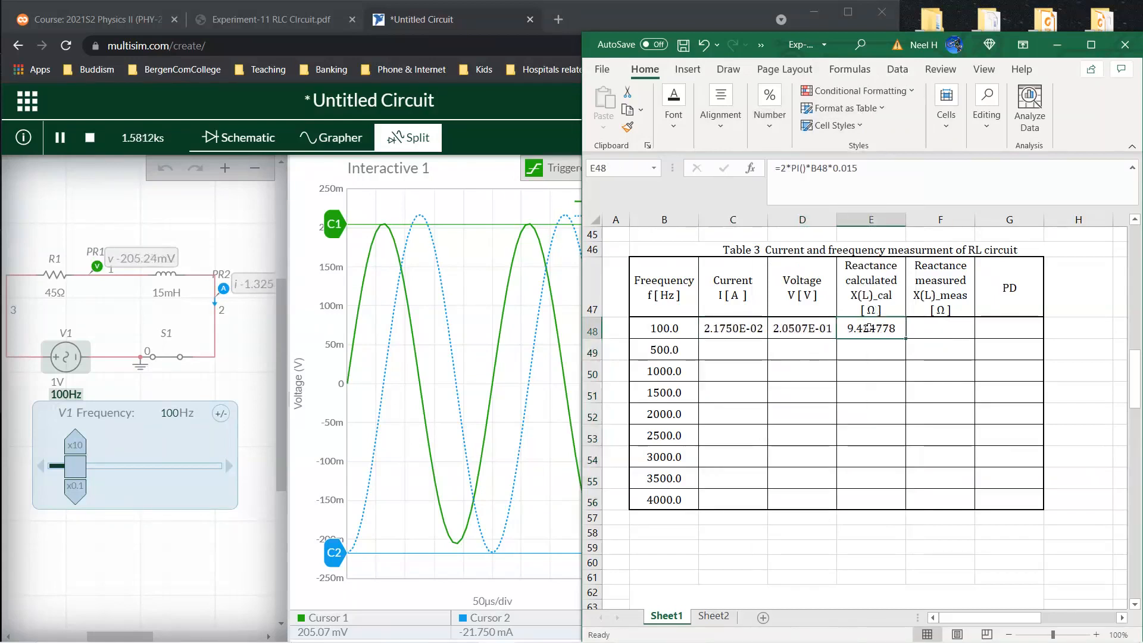
key(shift+Right)
key(shift+Down)
key(shift+Down)
key(shift+Down)
key(shift+Down)
key(shift+Down)
key(shift+Down)
key(shift+Down)
key(shift+Down)
click(770, 138)
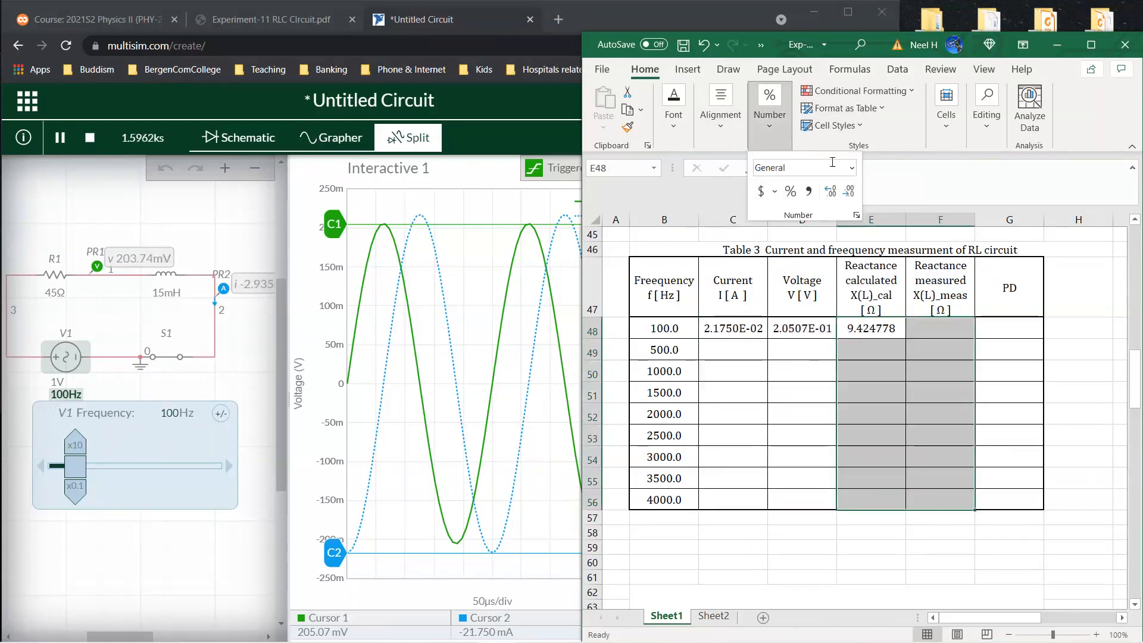
click(853, 169)
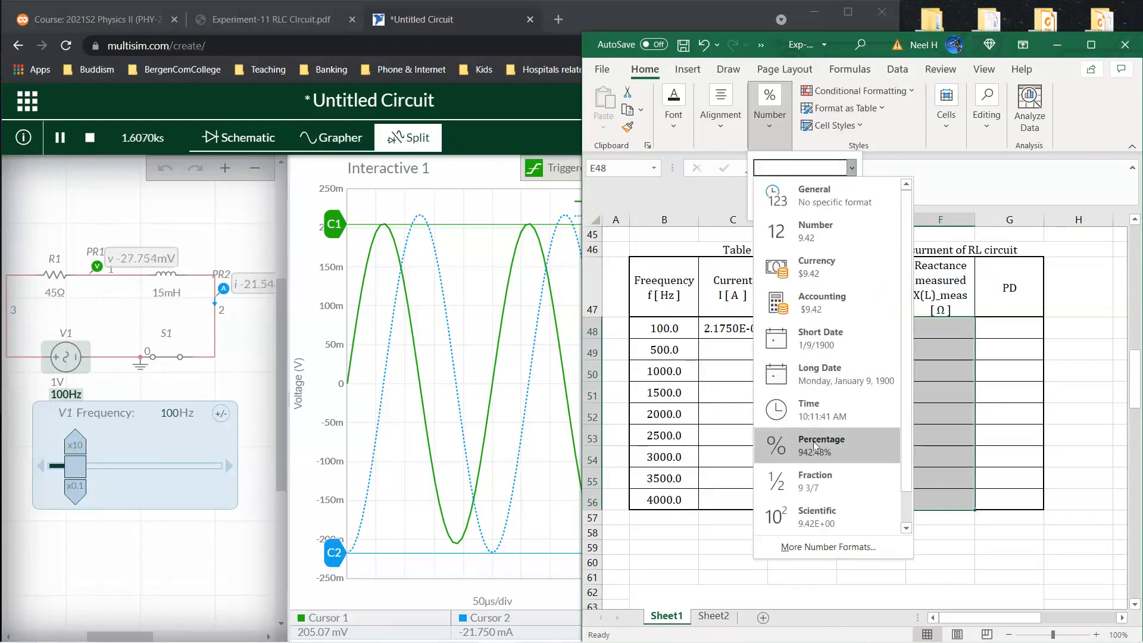
click(817, 516)
click(831, 191)
click(832, 191)
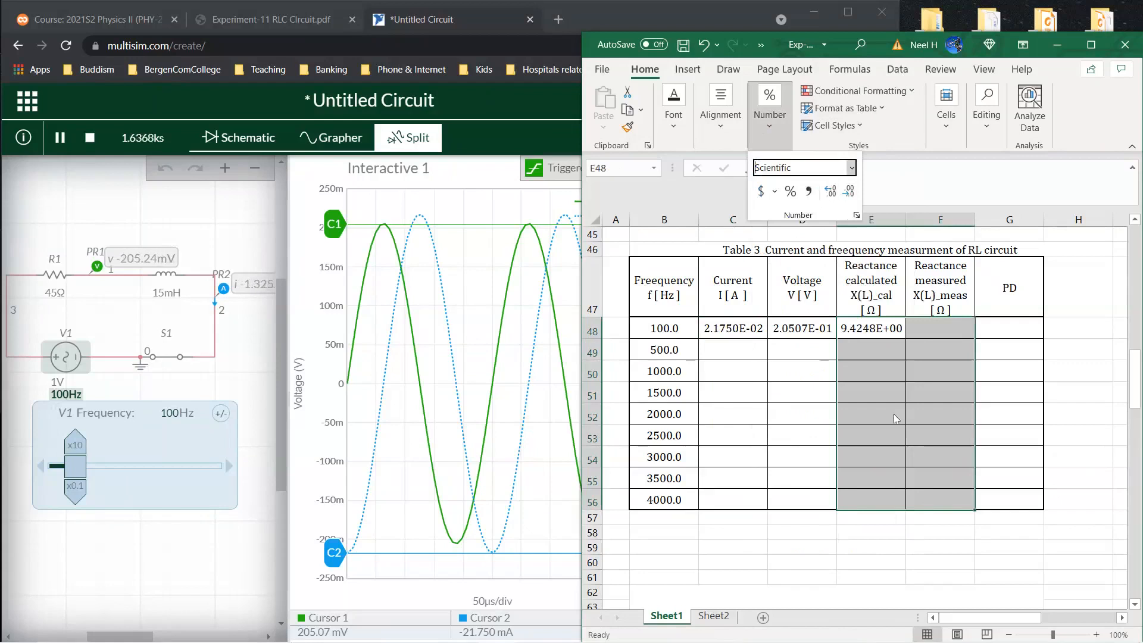
- Enter the formula =D48/C48 in cell F48 as the measured reactance for 100 Hz
click(942, 375)
click(949, 324)
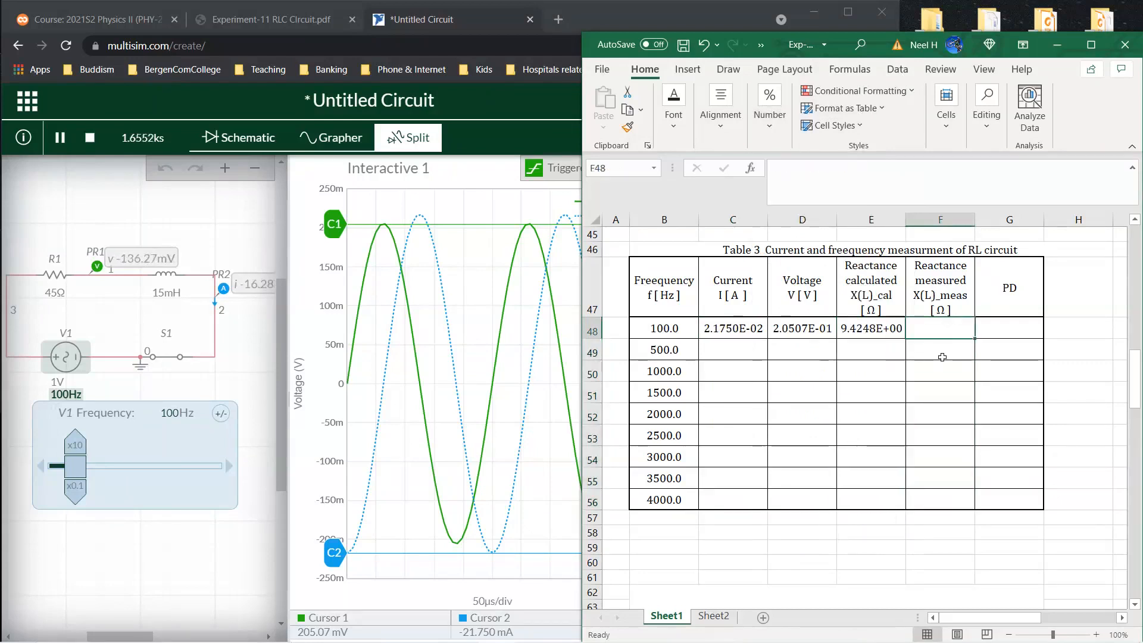
text(=)
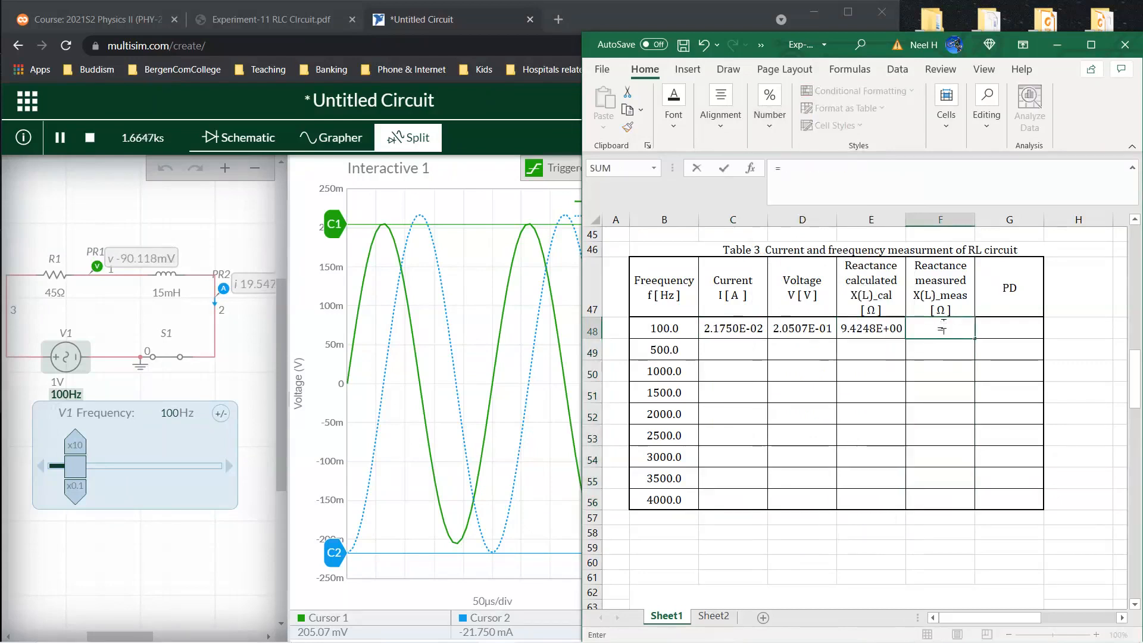
click(804, 335)
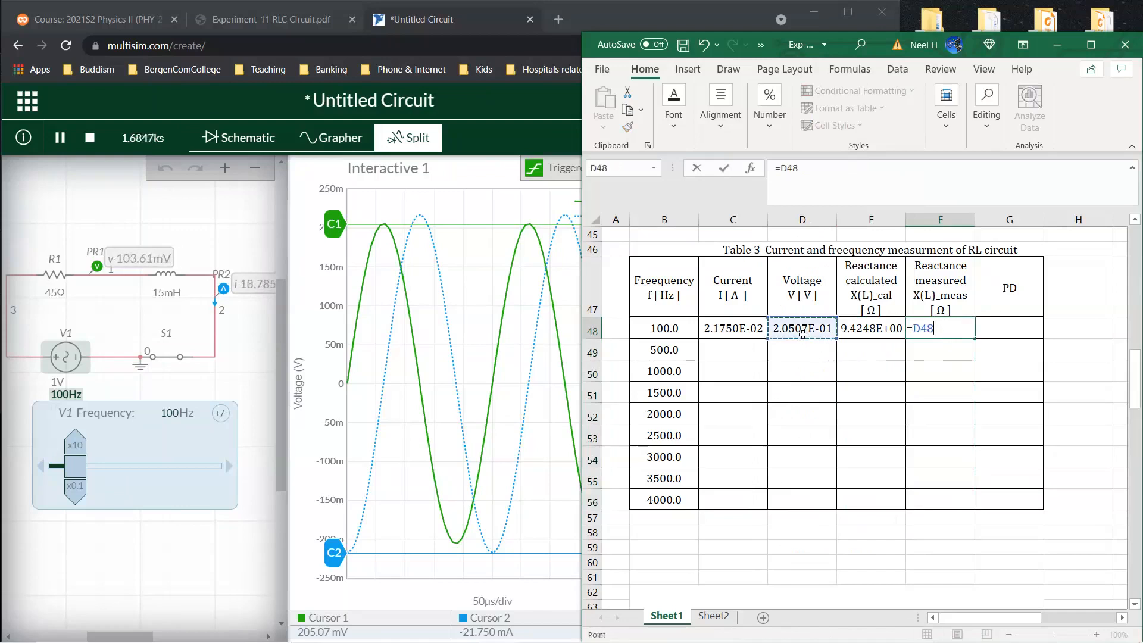
text(/)
click(714, 329)
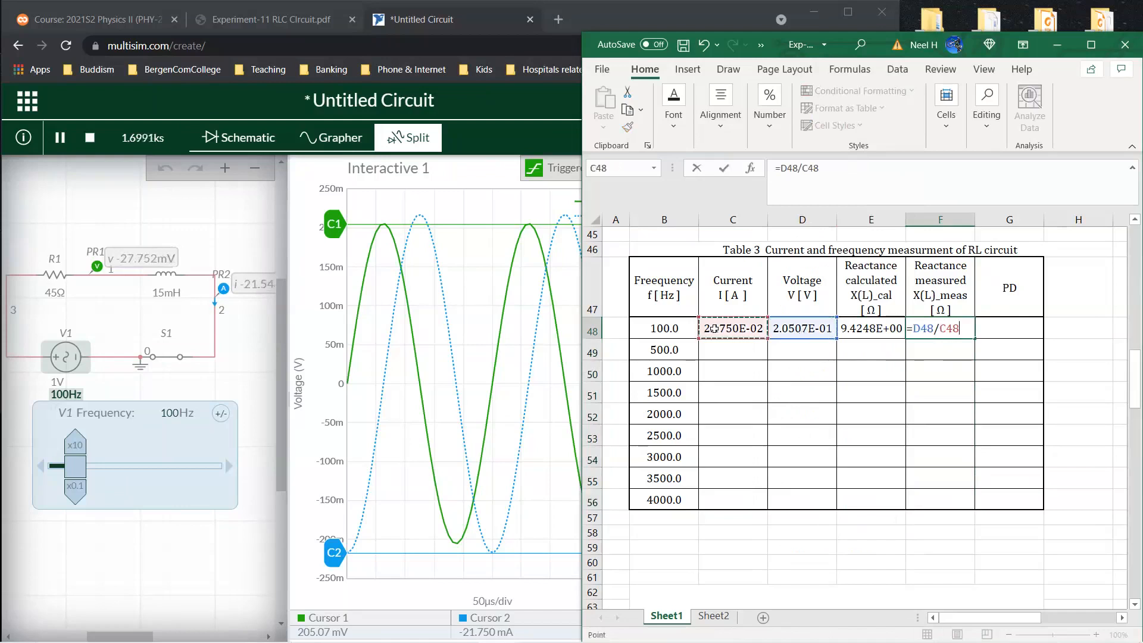
key(Return)
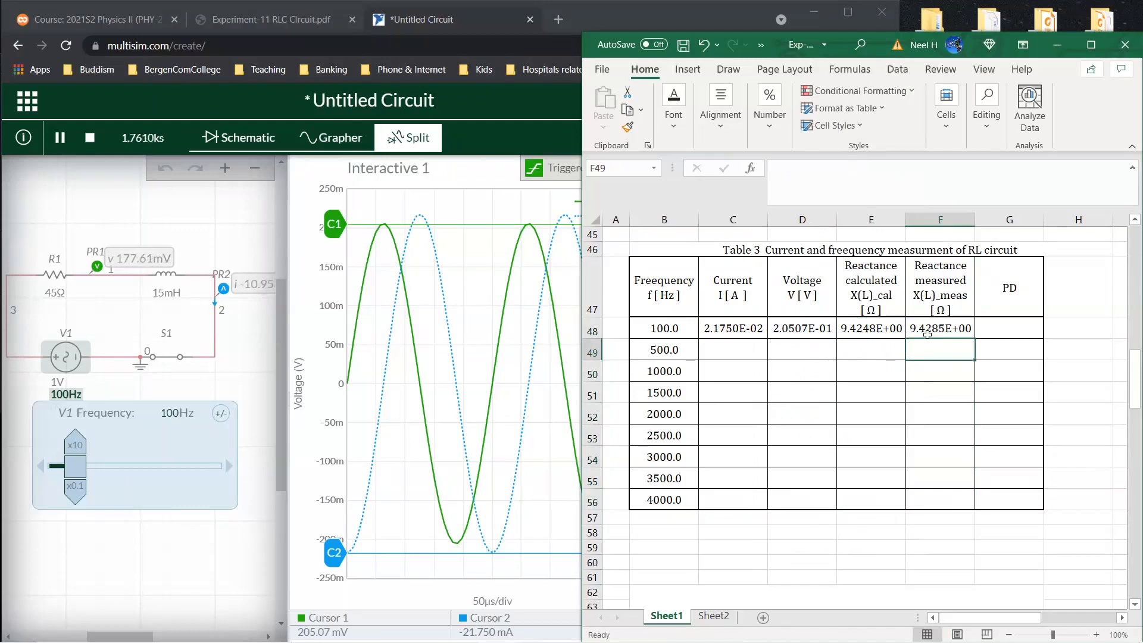
click(925, 372)
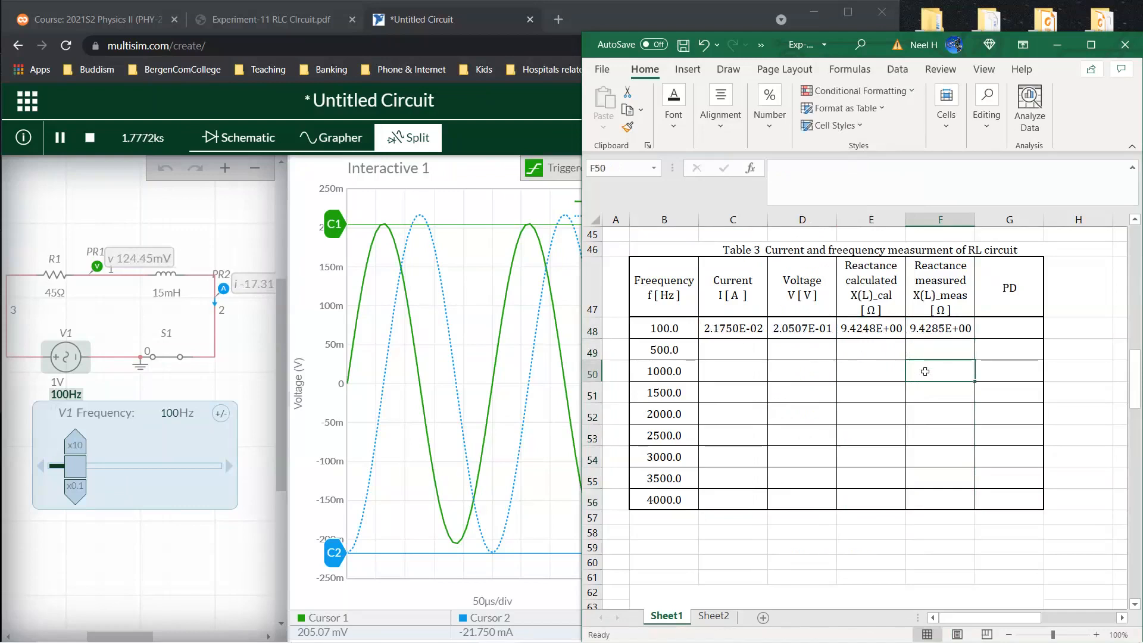
- Enter the percent difference formula =ABS(E48-F48)/((E48+F48)/2)*100 in cell G48
click(1018, 329)
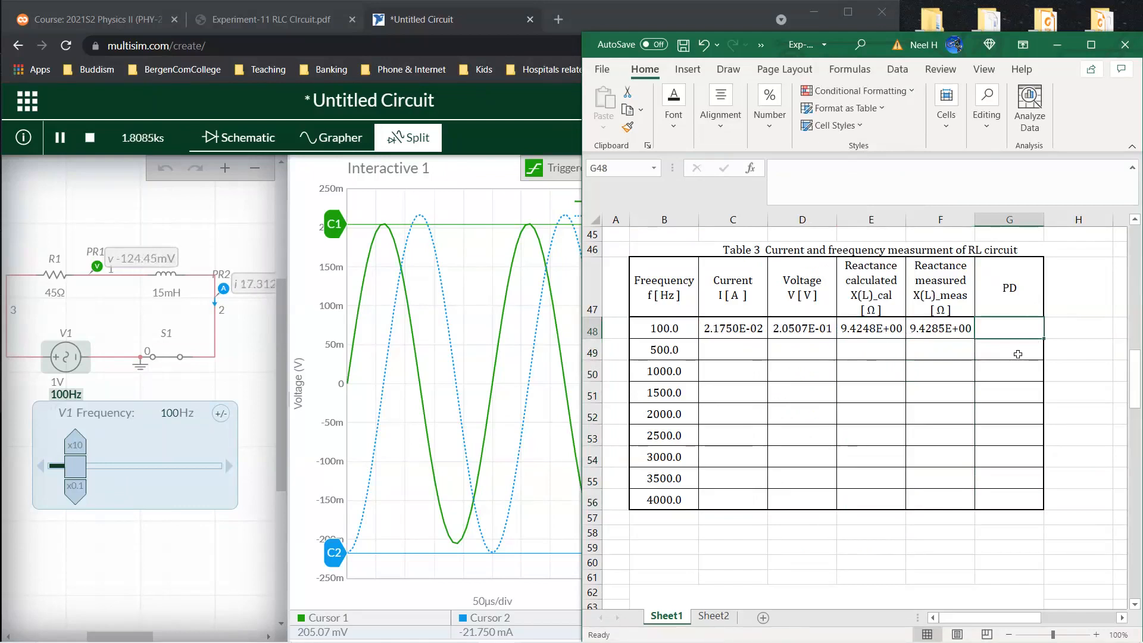
text(=abs()
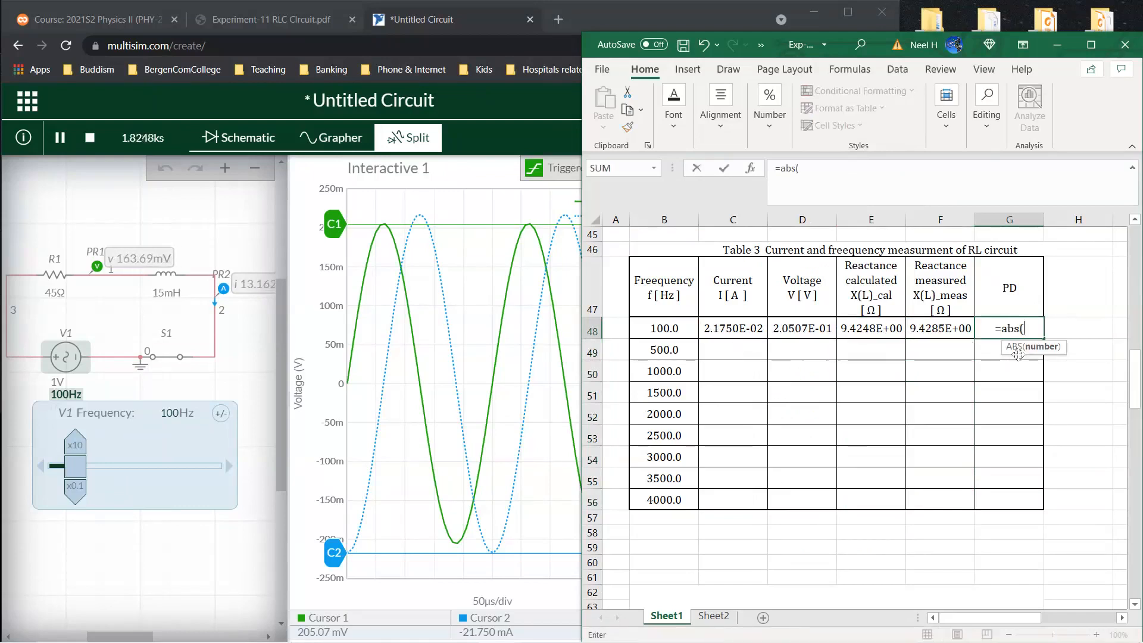
click(879, 333)
text(-)
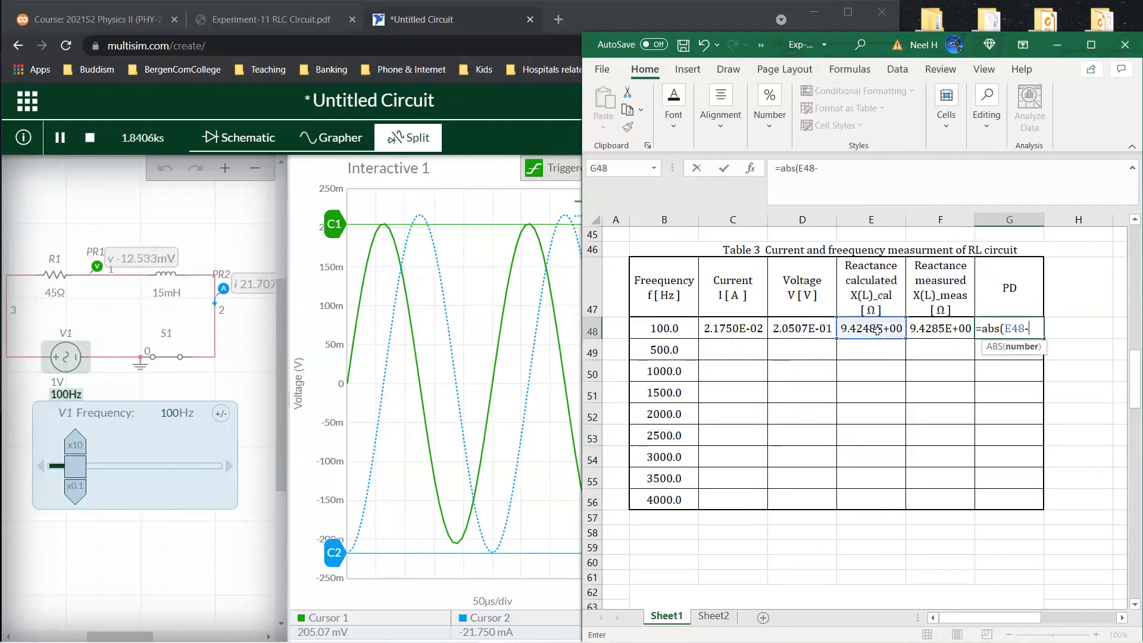
click(962, 324)
text())
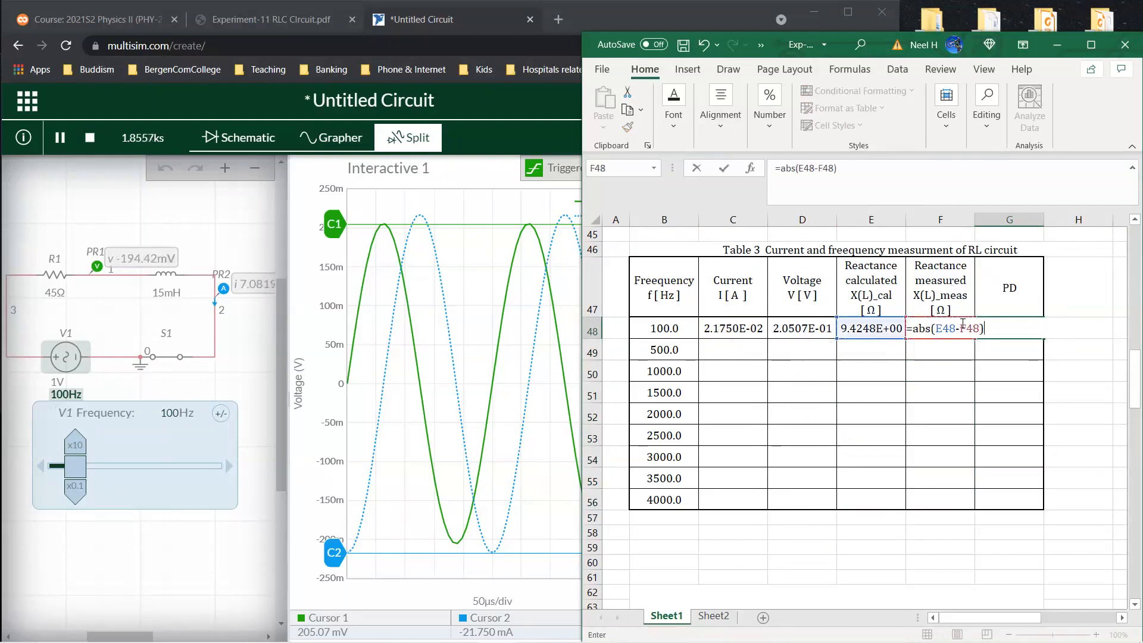
text(/(()
click(870, 326)
text(+)
text(F48))
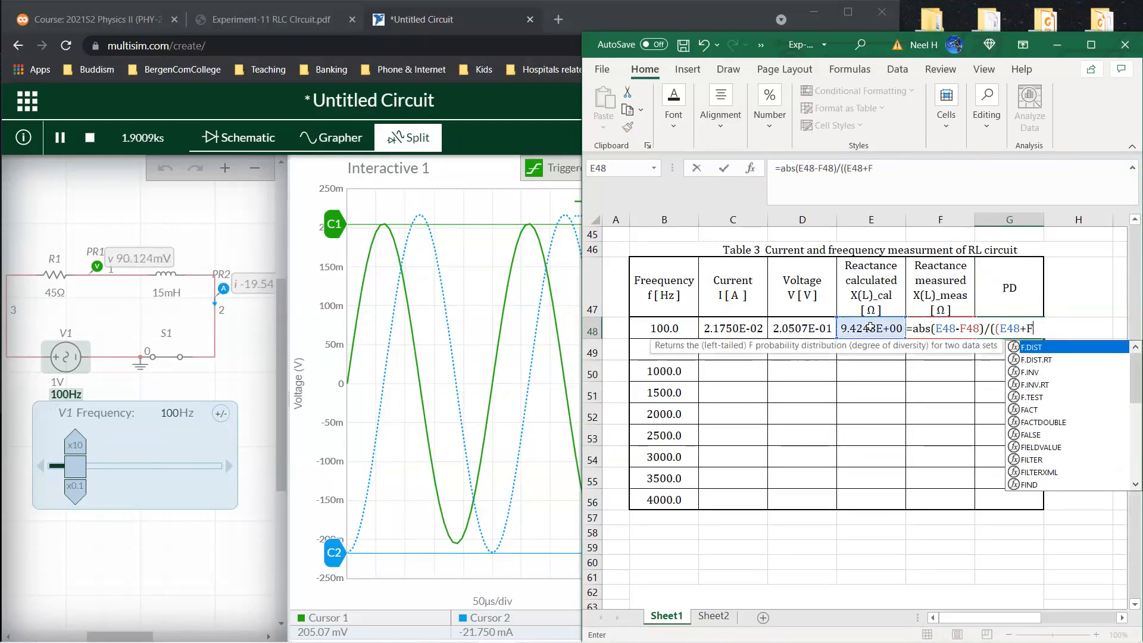
text(/2)*100)
key(Return)
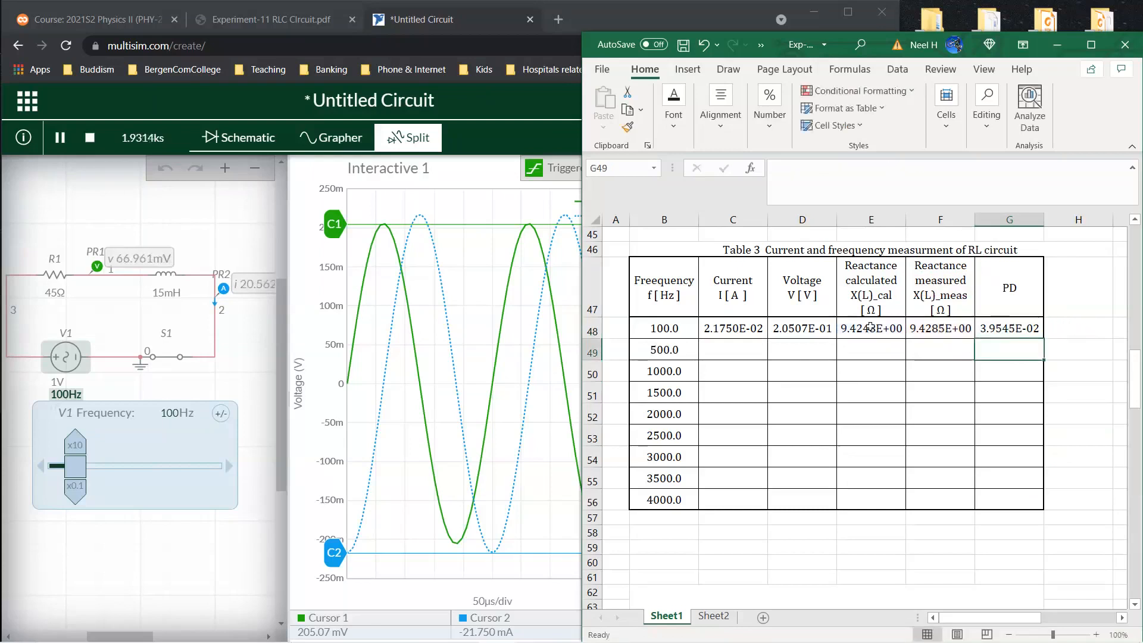
- Format the PD cells G48:G56 as Number with three decimal places
drag(1024, 329, 1012, 500)
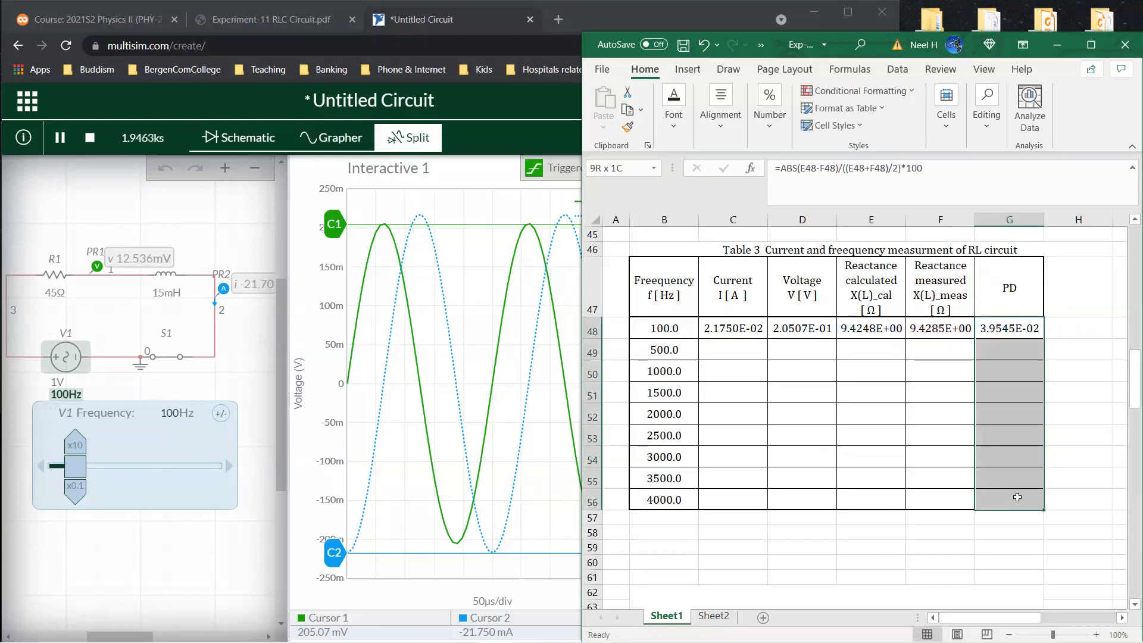
click(770, 124)
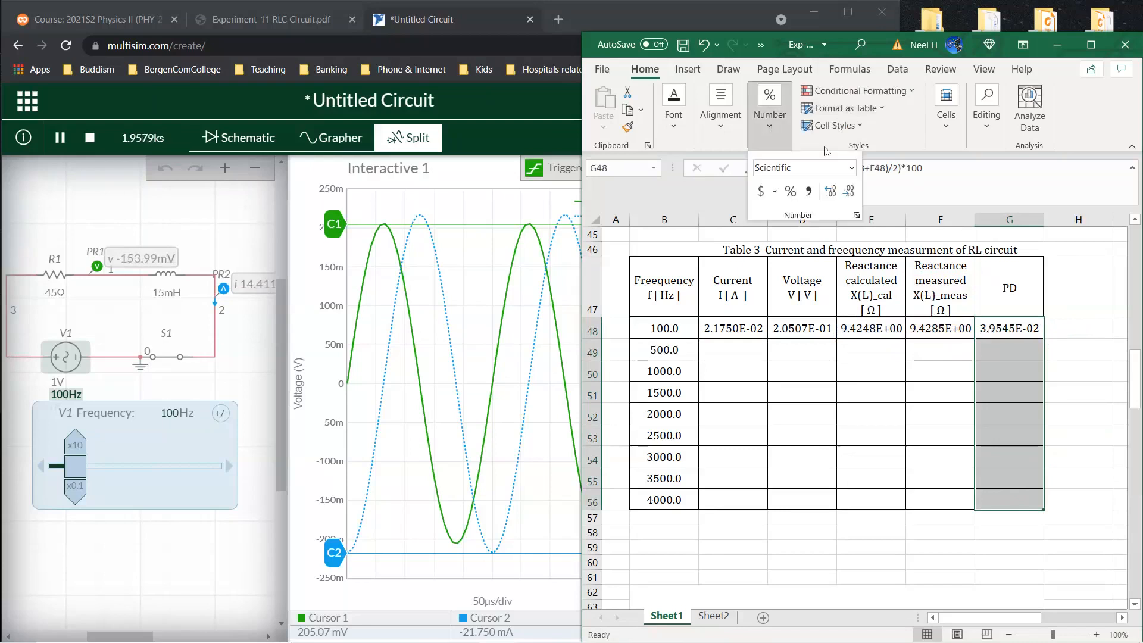
click(851, 168)
click(831, 231)
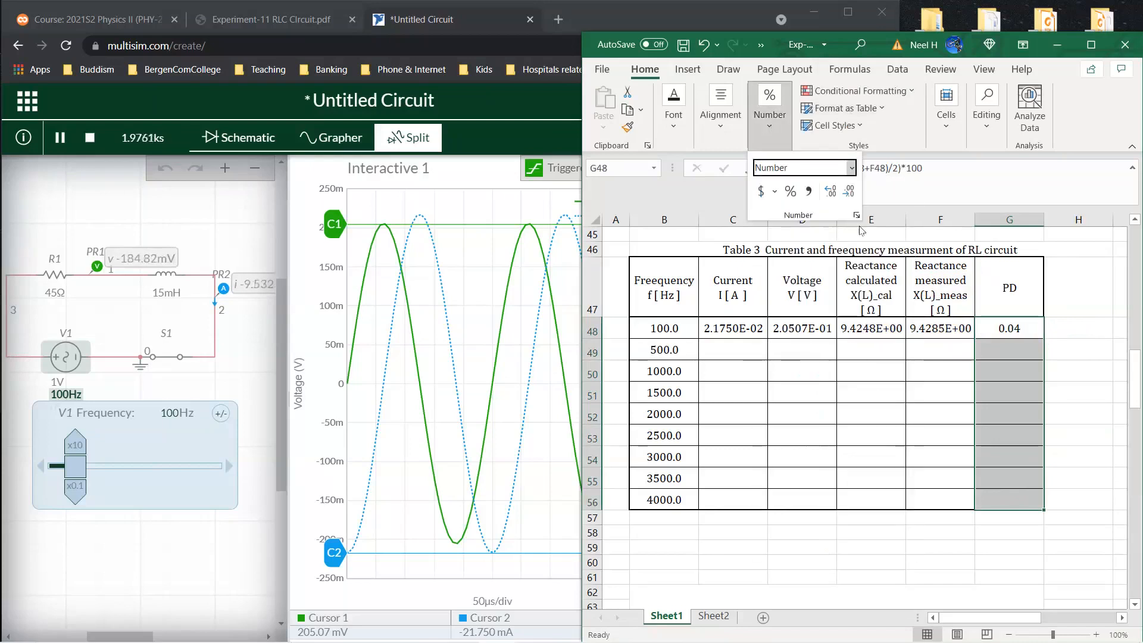
click(834, 192)
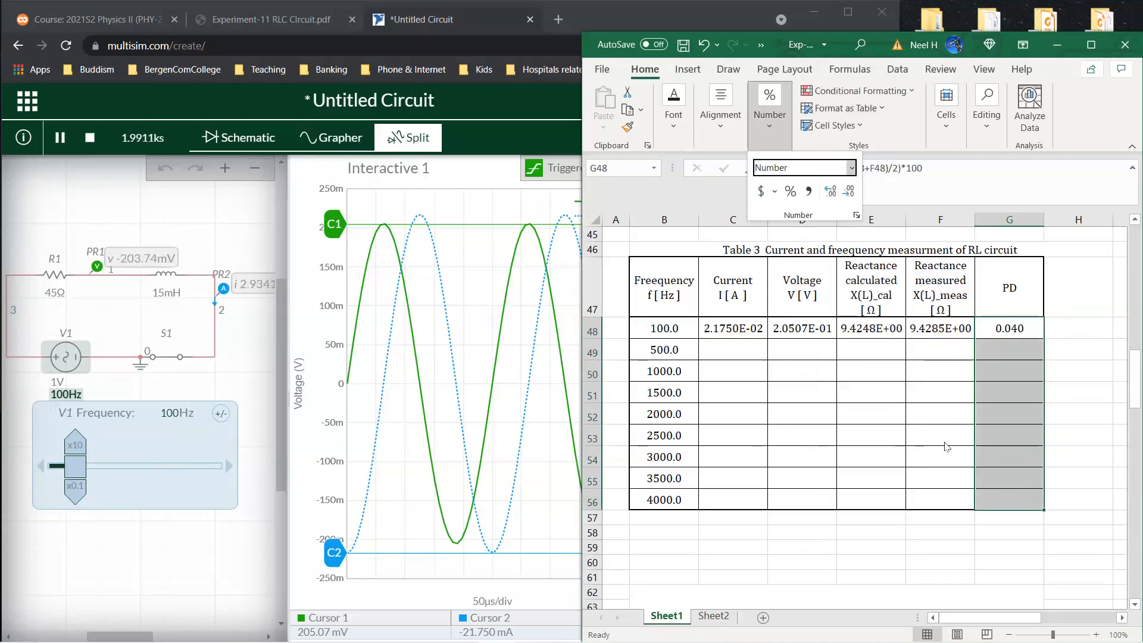
click(1091, 420)
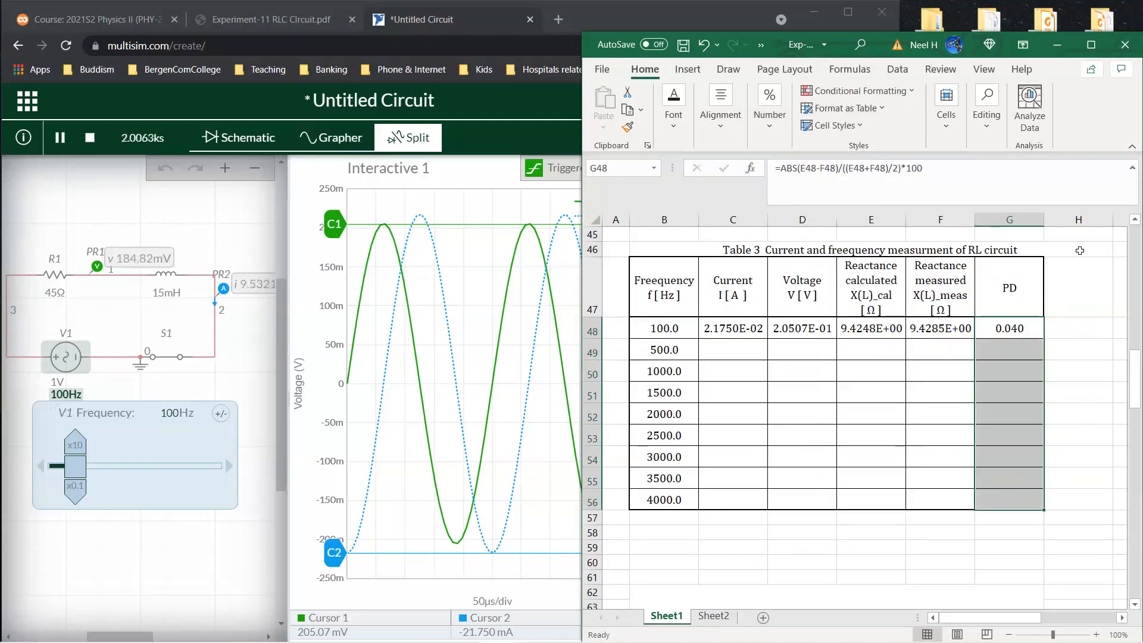
click(1073, 295)
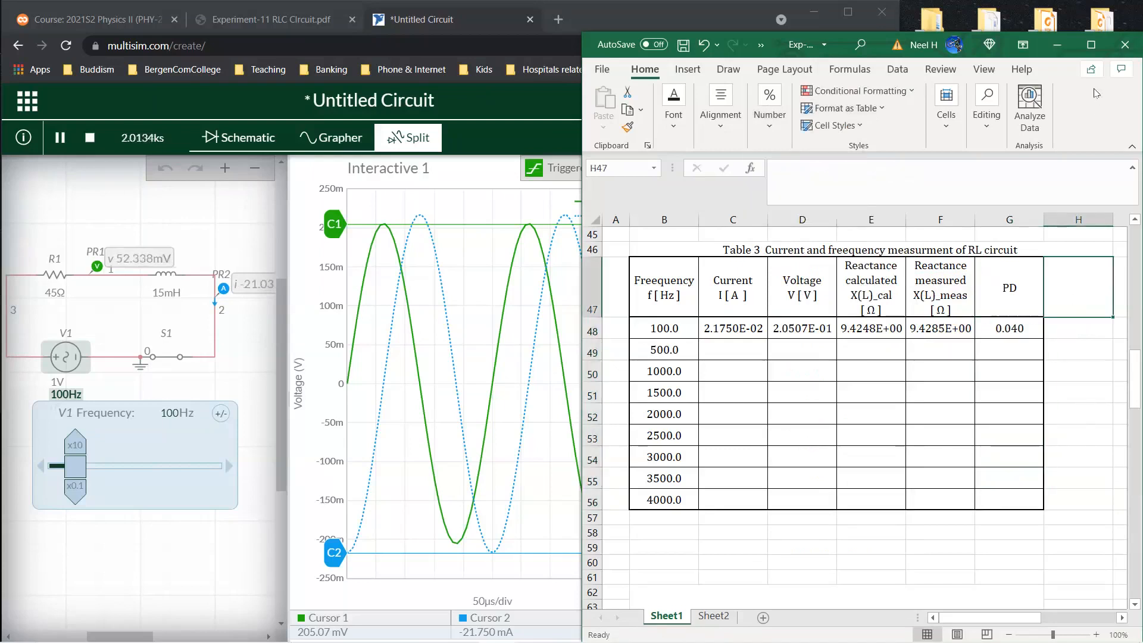
- Maximize the workbook and add the note "X(L) cal=2*PI()*B48*0.015" in cell C58 below Table 3
click(1091, 45)
scroll(683, 337, down, 1)
scroll(423, 316, up, 1)
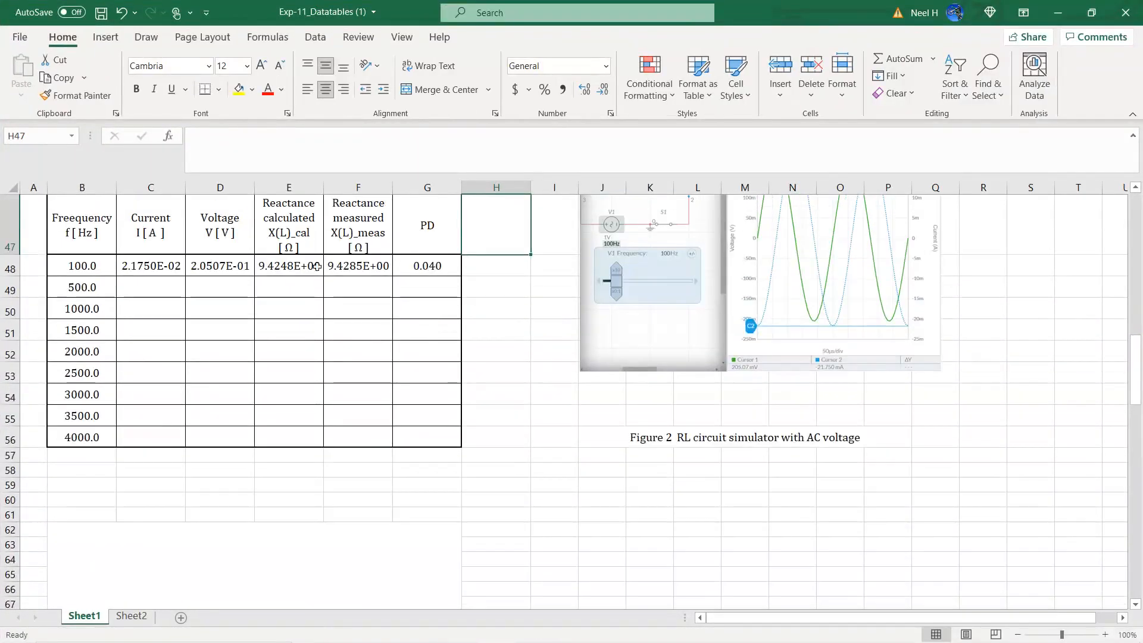
click(317, 267)
drag(277, 136, 30, 138)
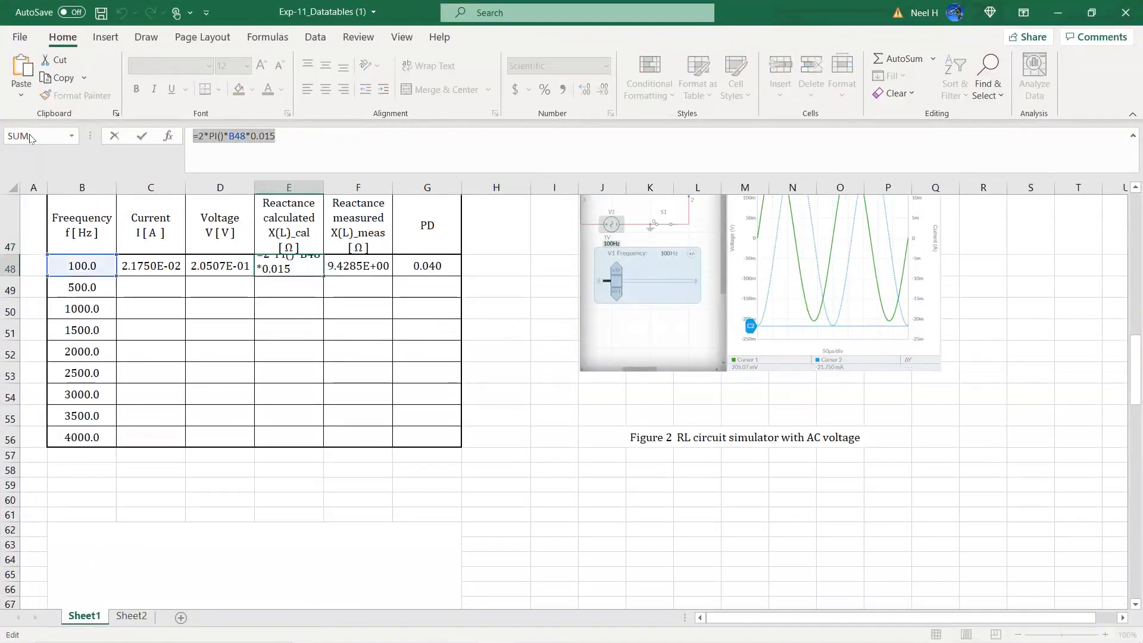
key(Escape)
click(142, 468)
text(X)
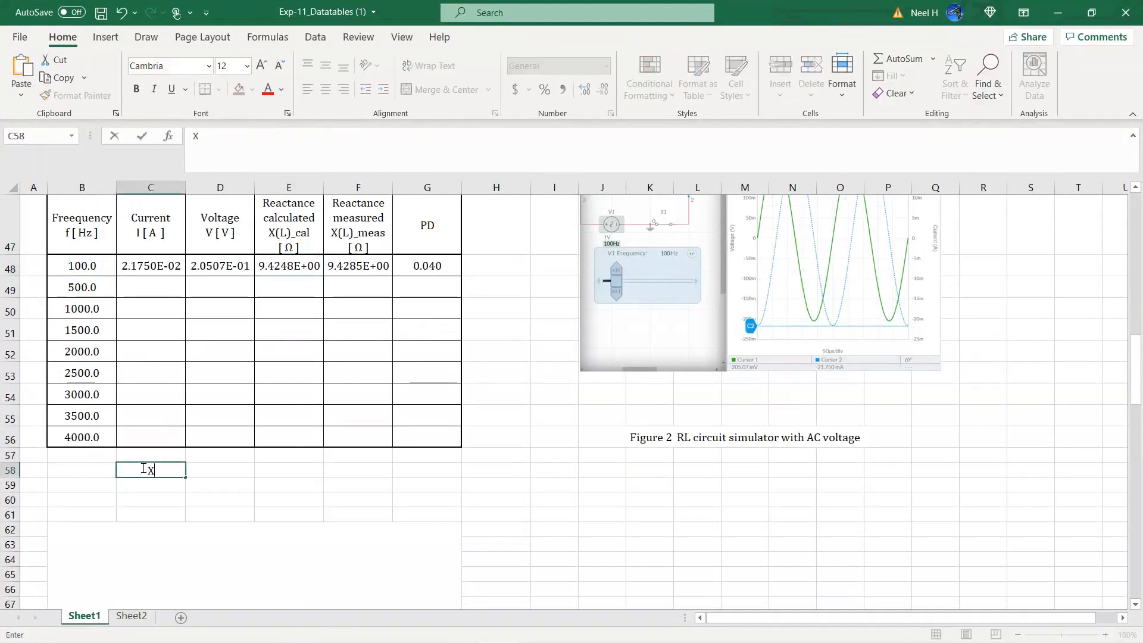
text((L) cal=2*PI()*B48*0.015)
key(Return)
- Add the measured reactance formula note "X(L) meas =D48/C48" in cell C59
click(357, 271)
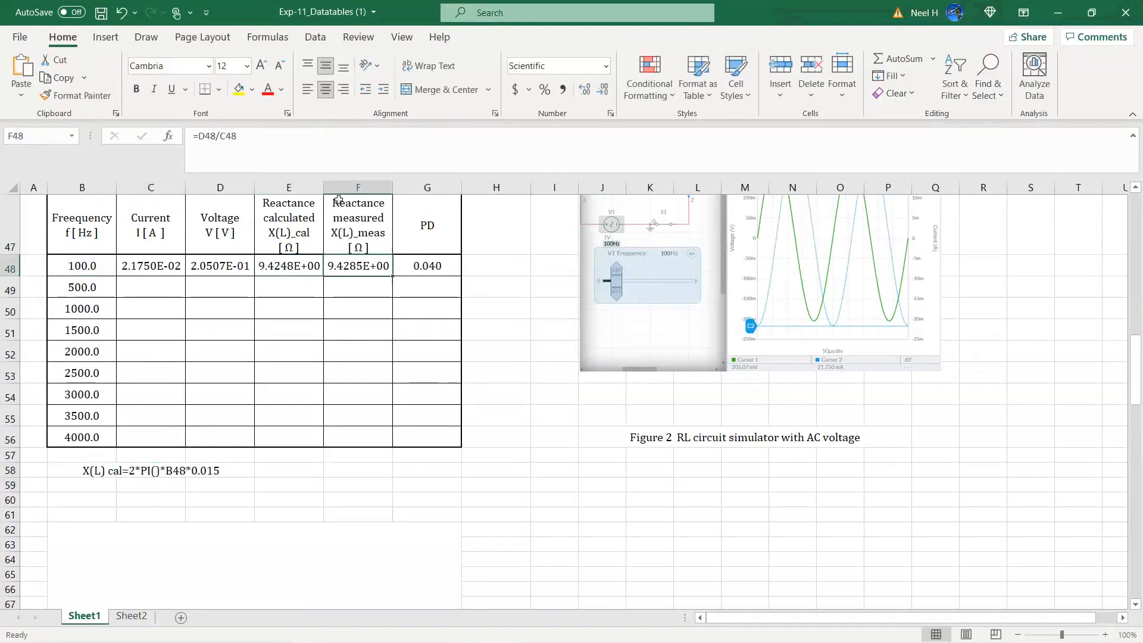
click(289, 142)
key(Escape)
click(144, 485)
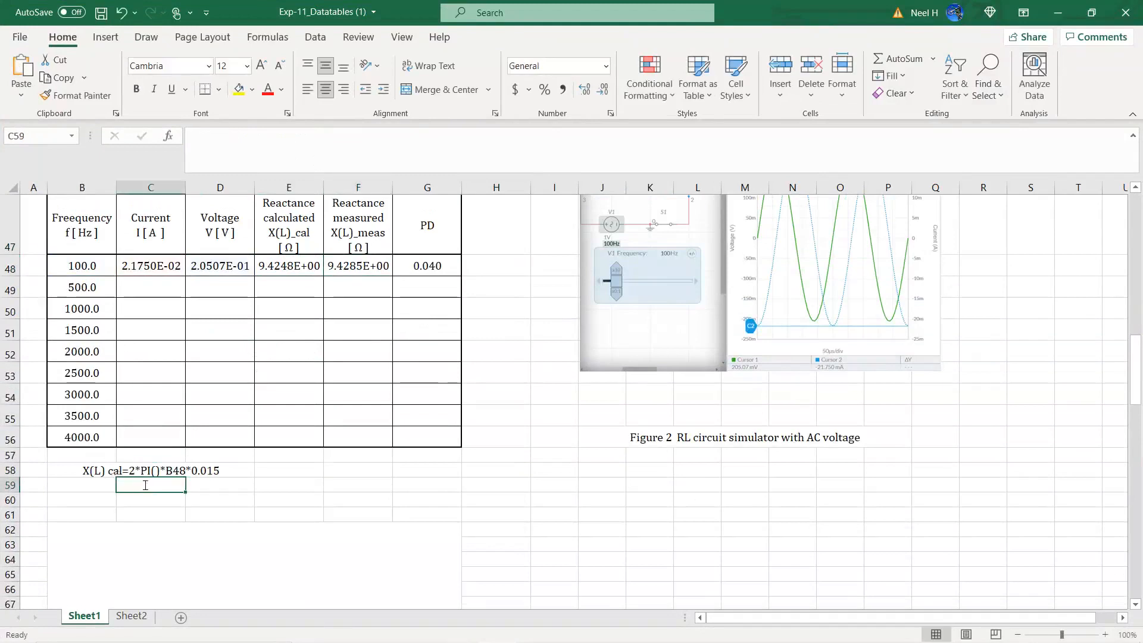
text(X(L) )
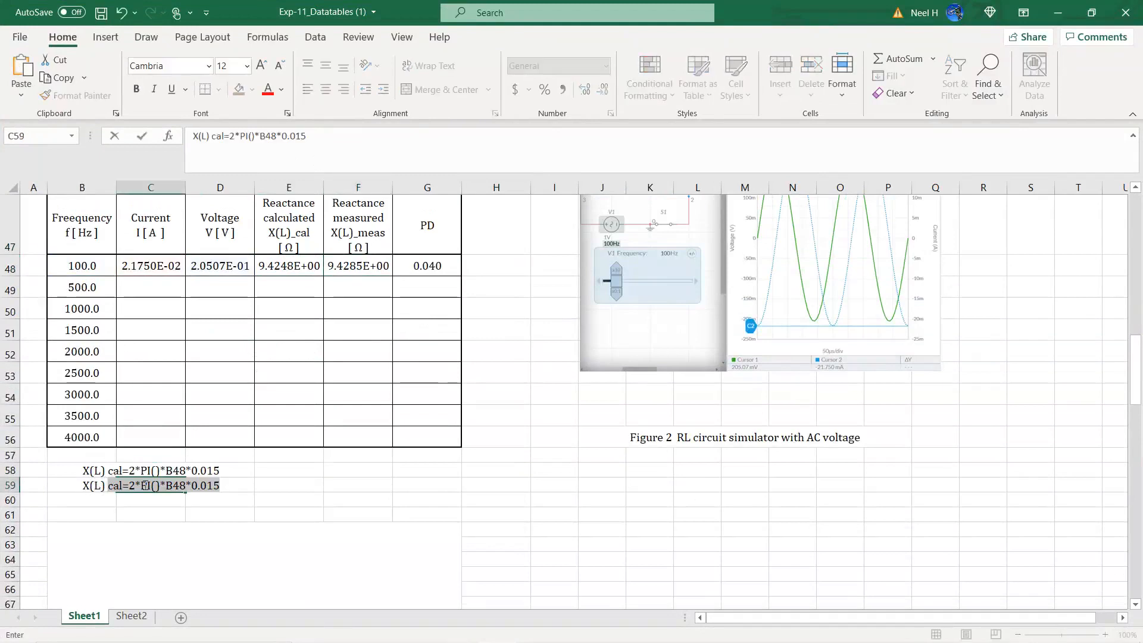
text(meas =D48/C48)
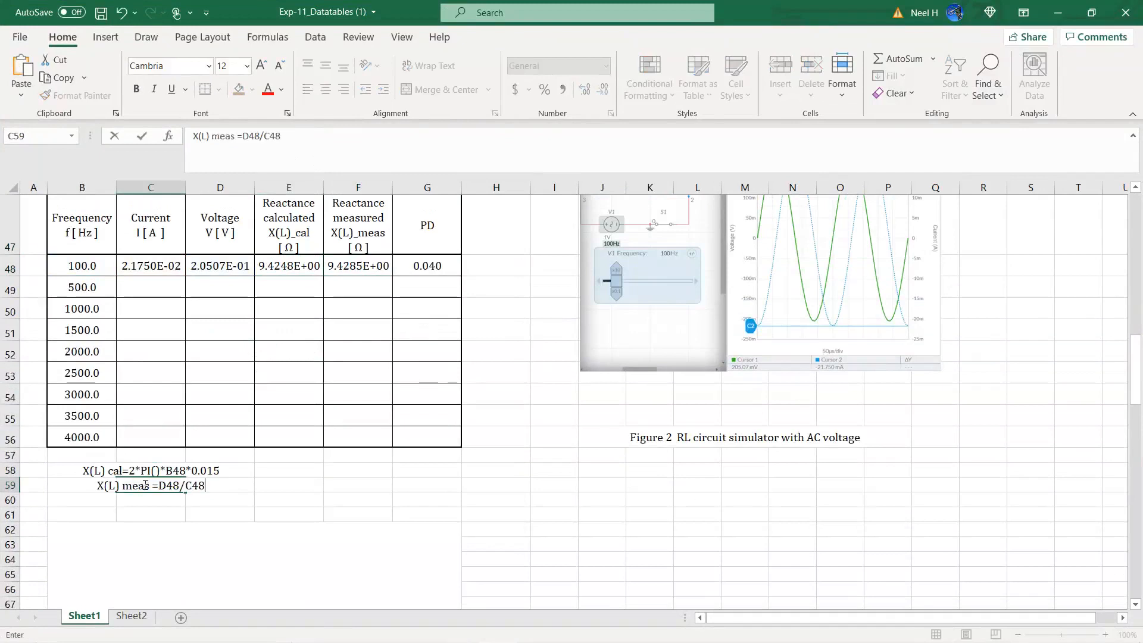
key(Return)
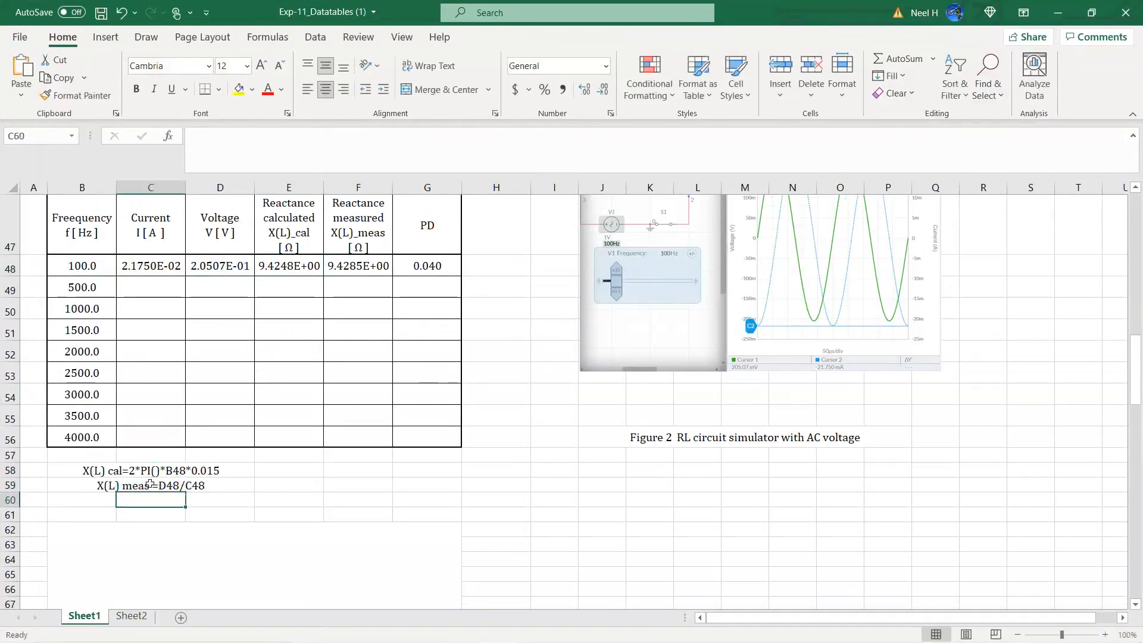
- Add the percent difference formula note "PD =ABS(E48-F48)/((E48+F48)/2)*100" in cell C60
click(438, 262)
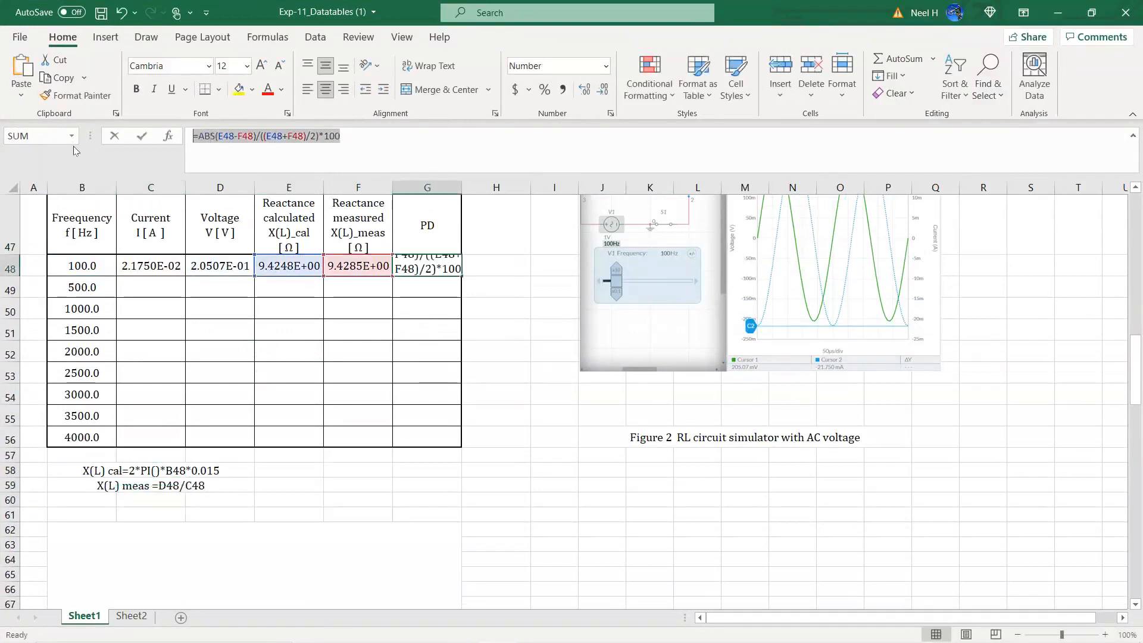
double_click(438, 262)
key(Escape)
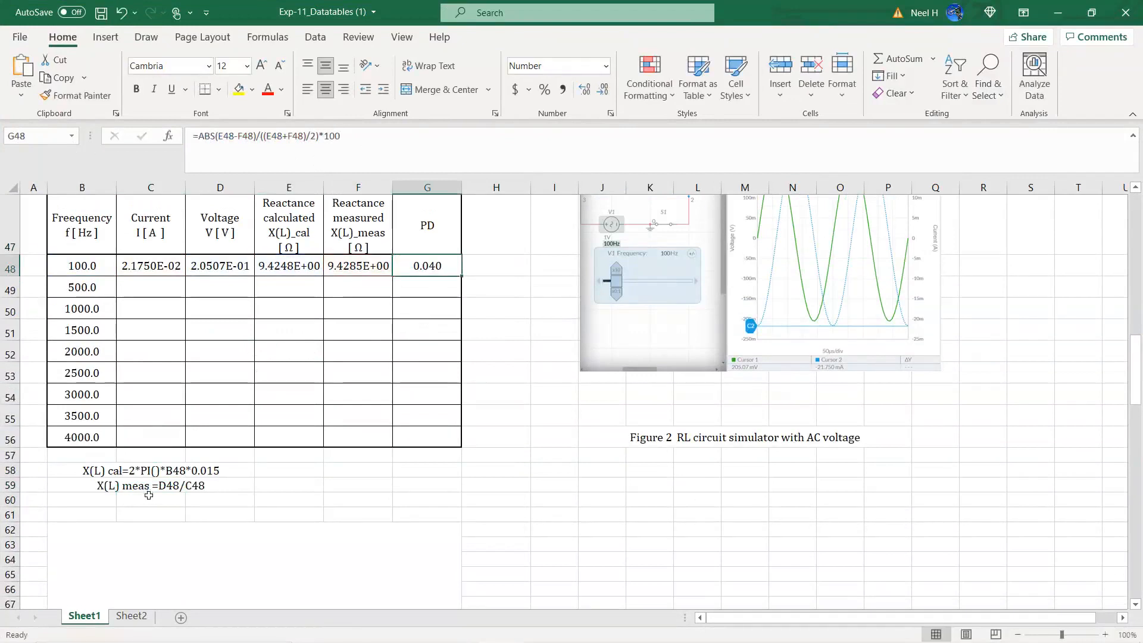
click(150, 500)
text(PD)
text(=ABS(E48-F48)/((E48+F48)/2)*100)
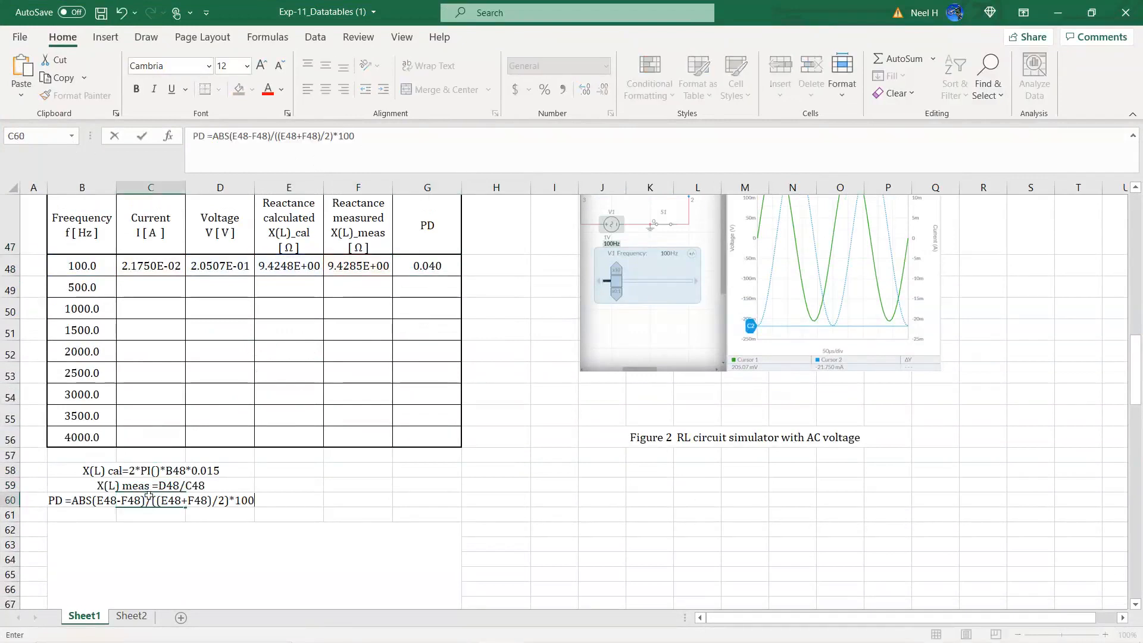
key(Return)
- Left-align the three formula notes in cells C58:C60
drag(153, 470, 152, 500)
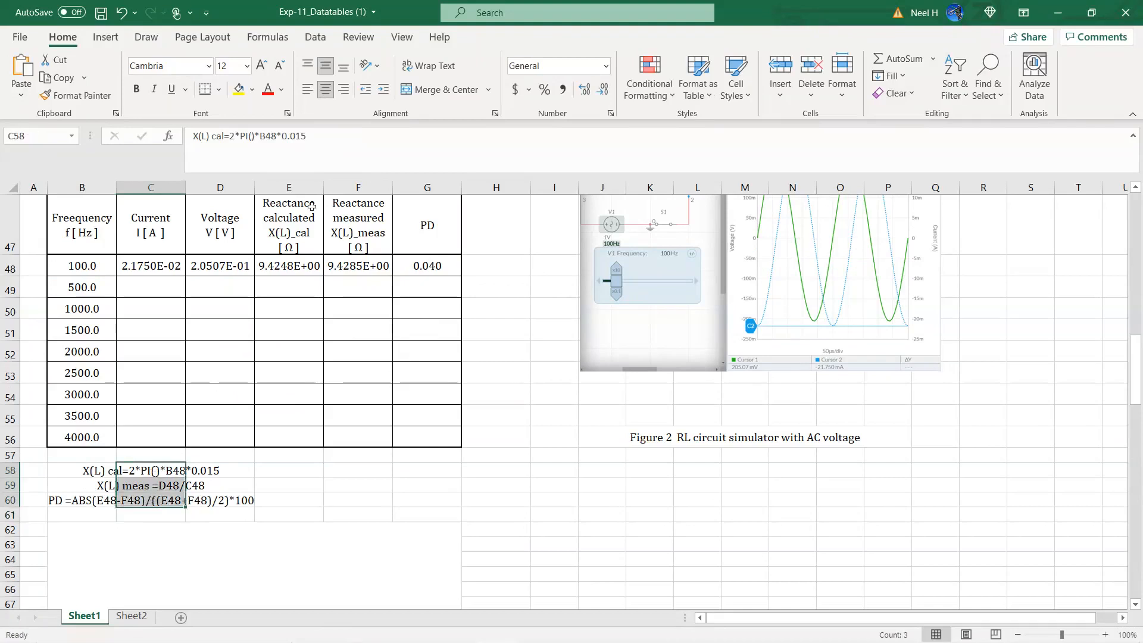
click(308, 89)
click(591, 514)
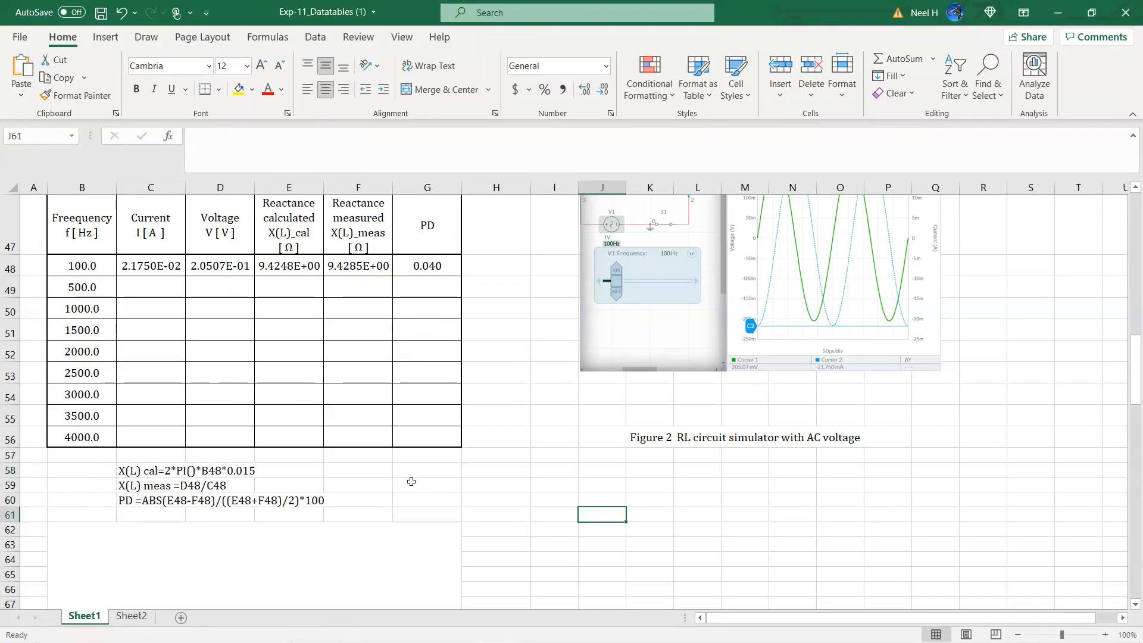
- Move the RL circuit simulator picture down and slightly left so it sits just above the Figure 2 caption
scroll(411, 481, down, 2)
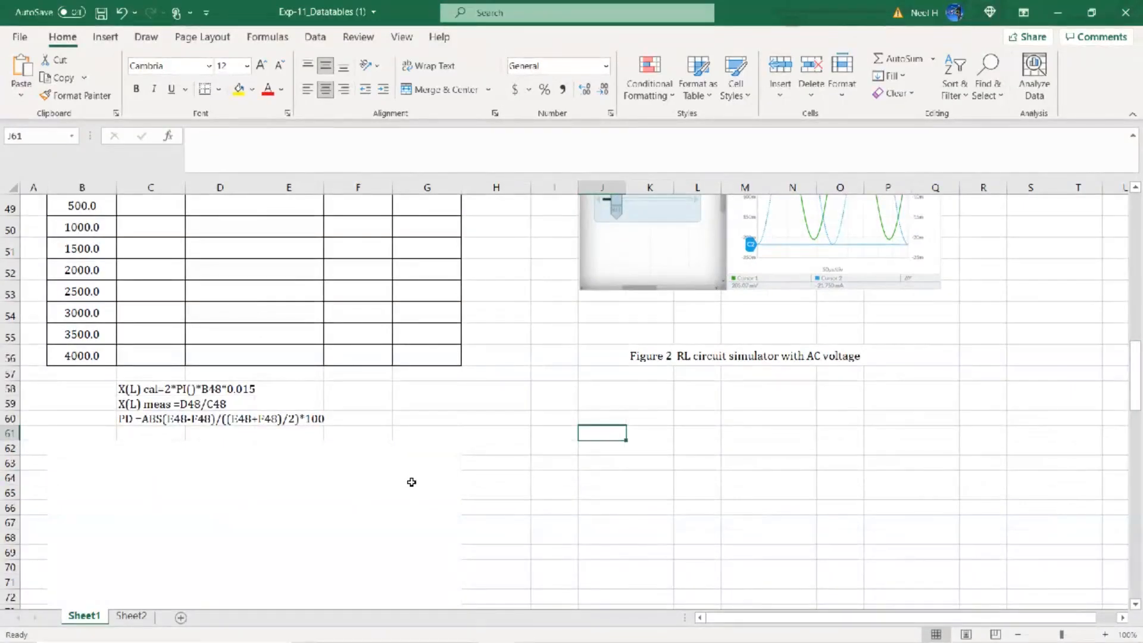
scroll(410, 481, up, 3)
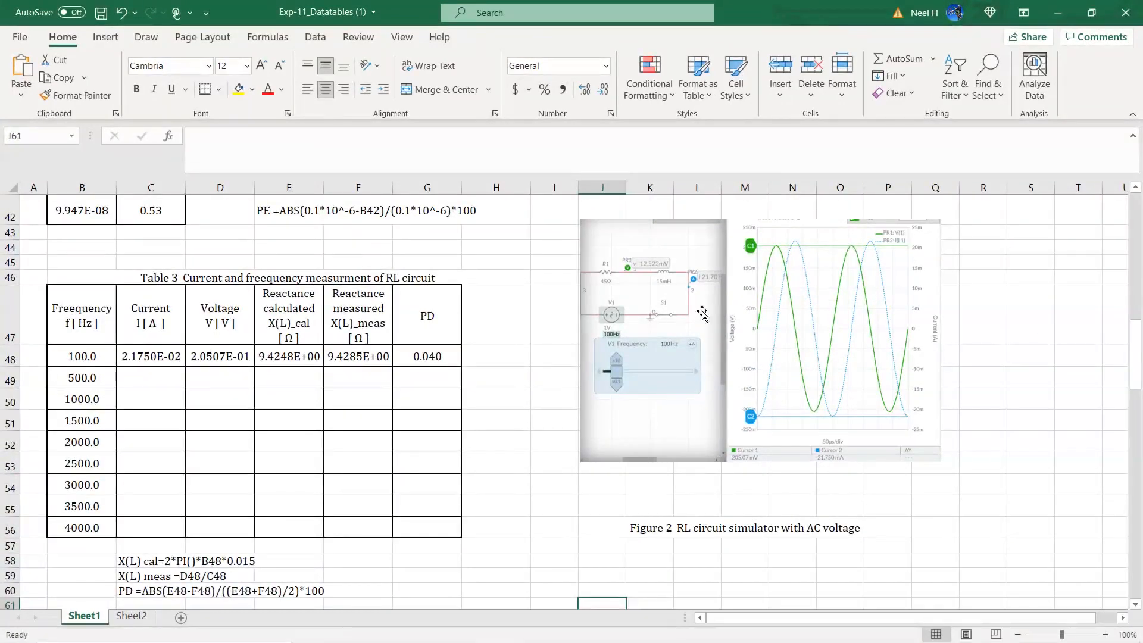
drag(693, 243, 675, 295)
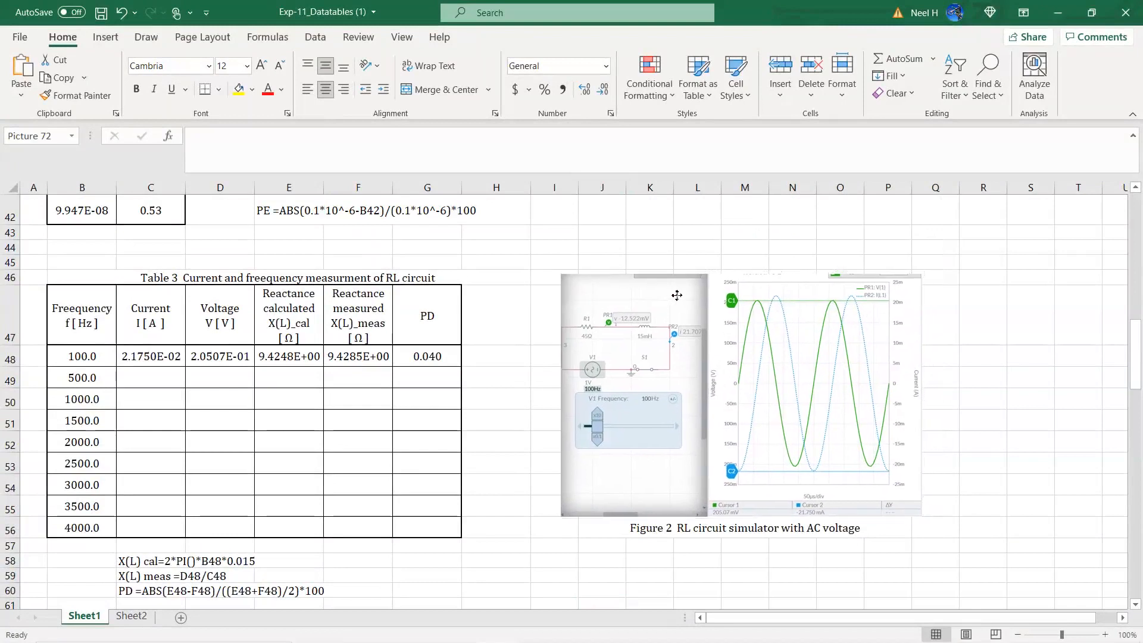
click(493, 485)
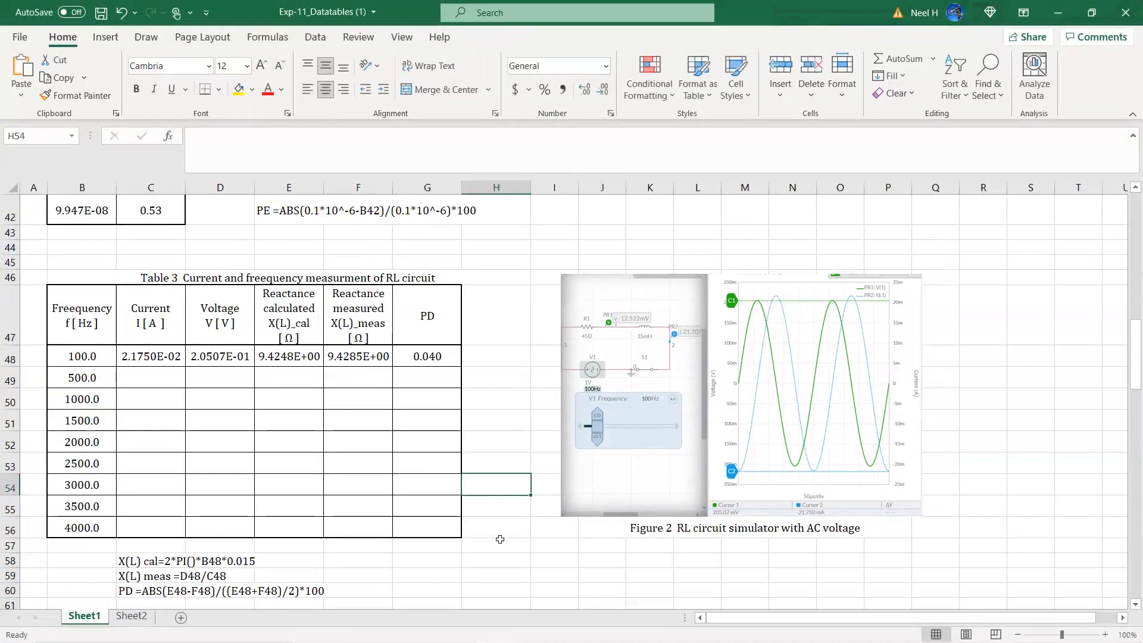
- Restore the workbook to a smaller window beside the simulator, move it up, and select the 500 Hz current cell C49
scroll(501, 539, down, 2)
scroll(501, 539, up, 1)
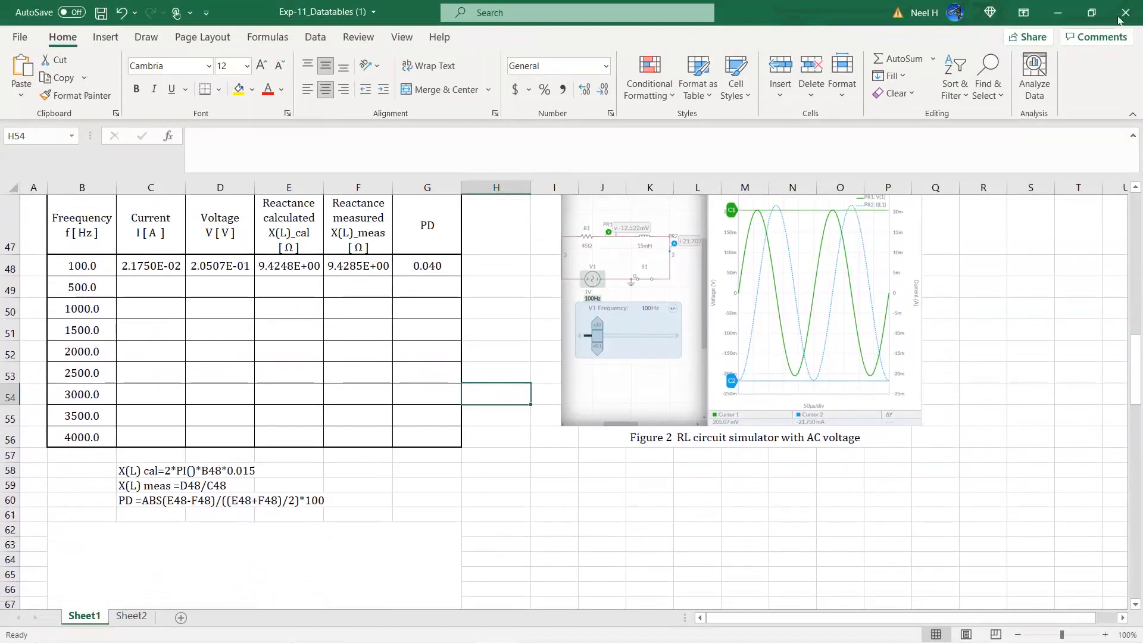
click(1080, 15)
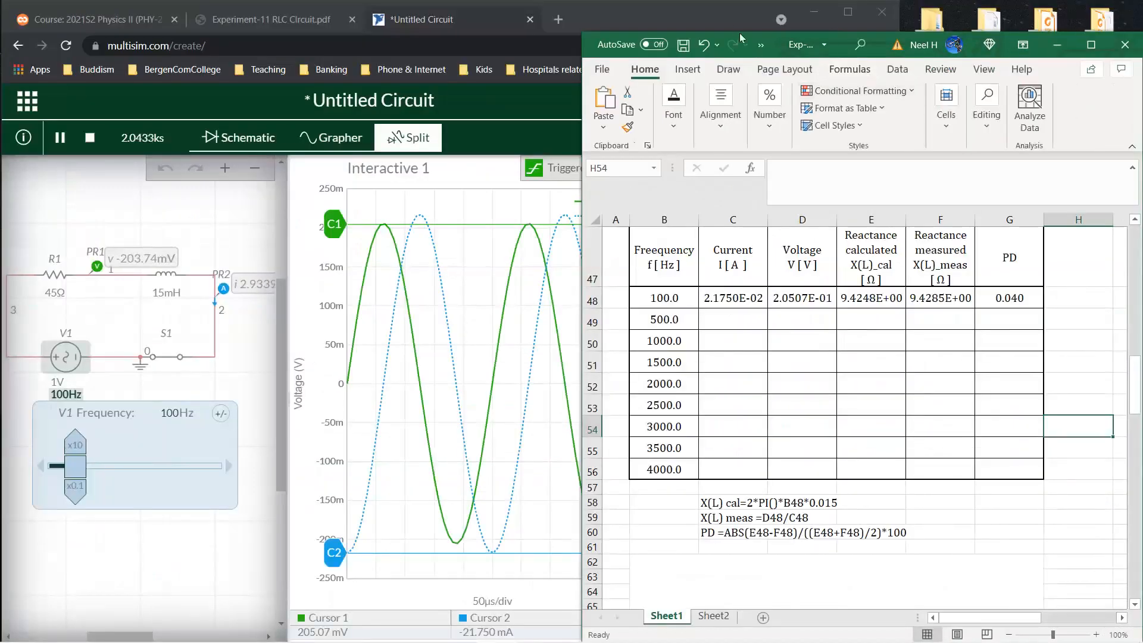
drag(737, 30, 736, 1)
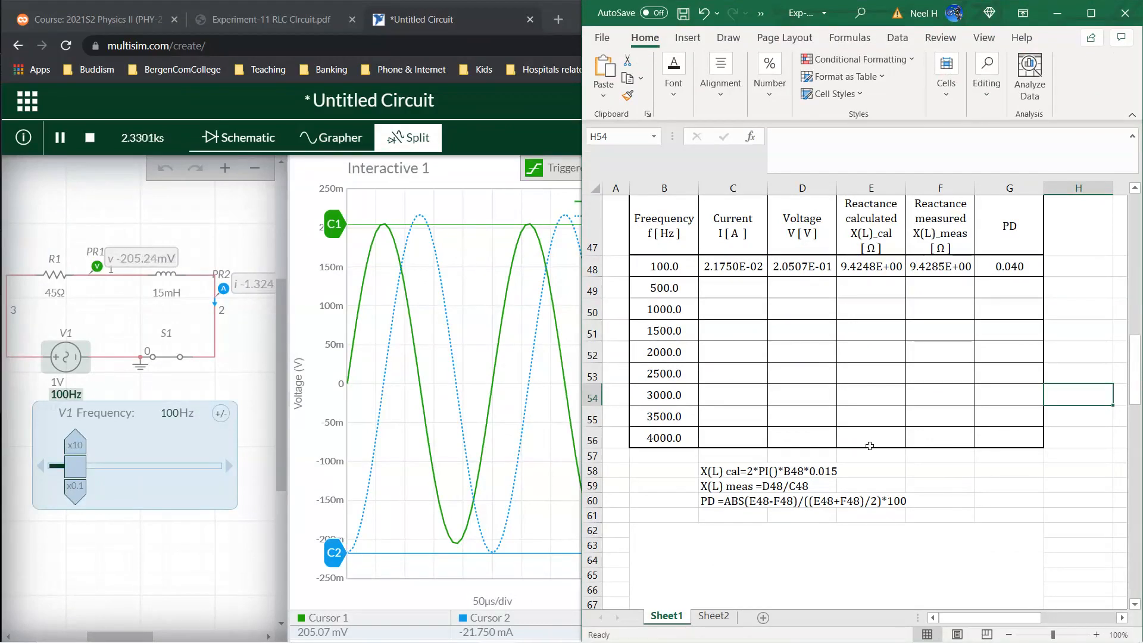
click(717, 291)
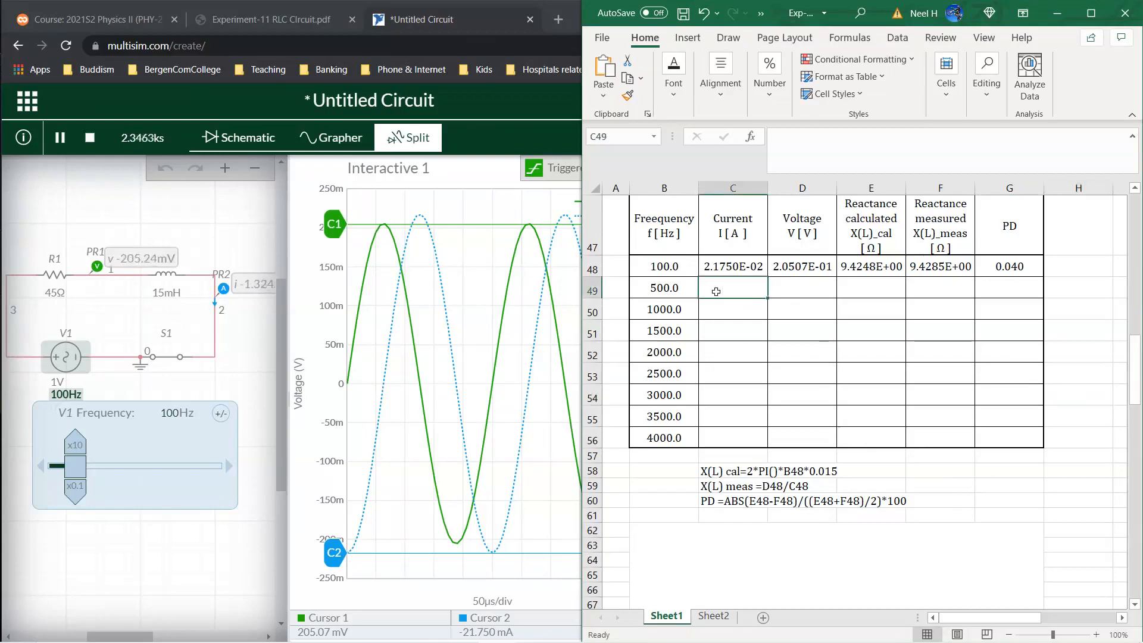
- Set the frequency of source V1 to 500 Hz in the Multisim circuit
click(175, 415)
text(500)
key(Return)
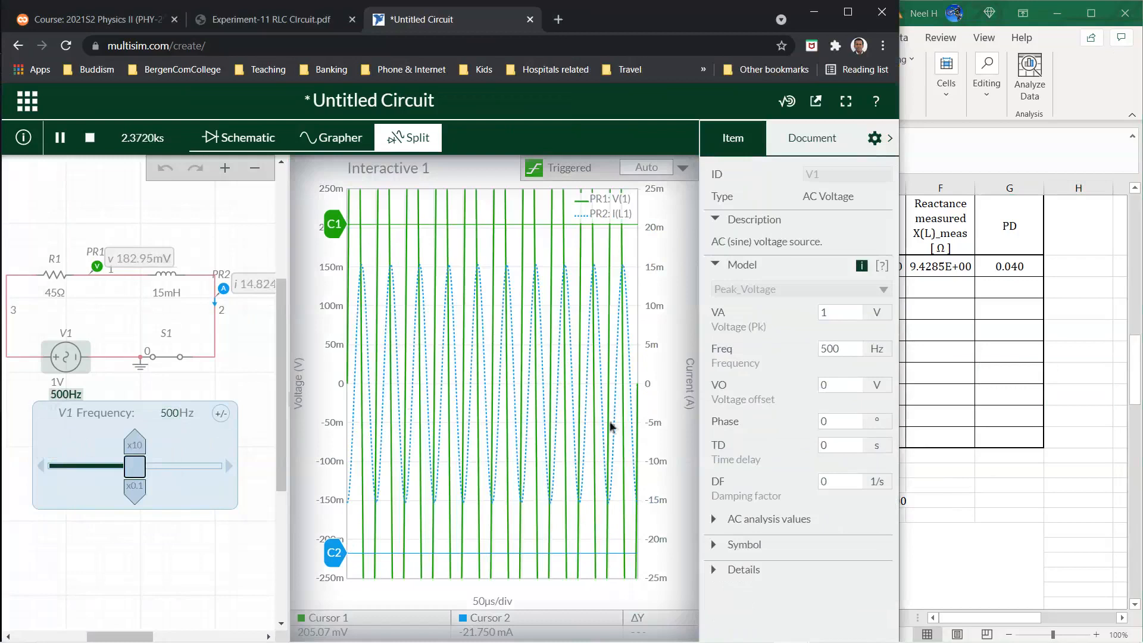
- Set the graph's time scale to 200 µs/div and autoscale its voltage and current axes
click(689, 322)
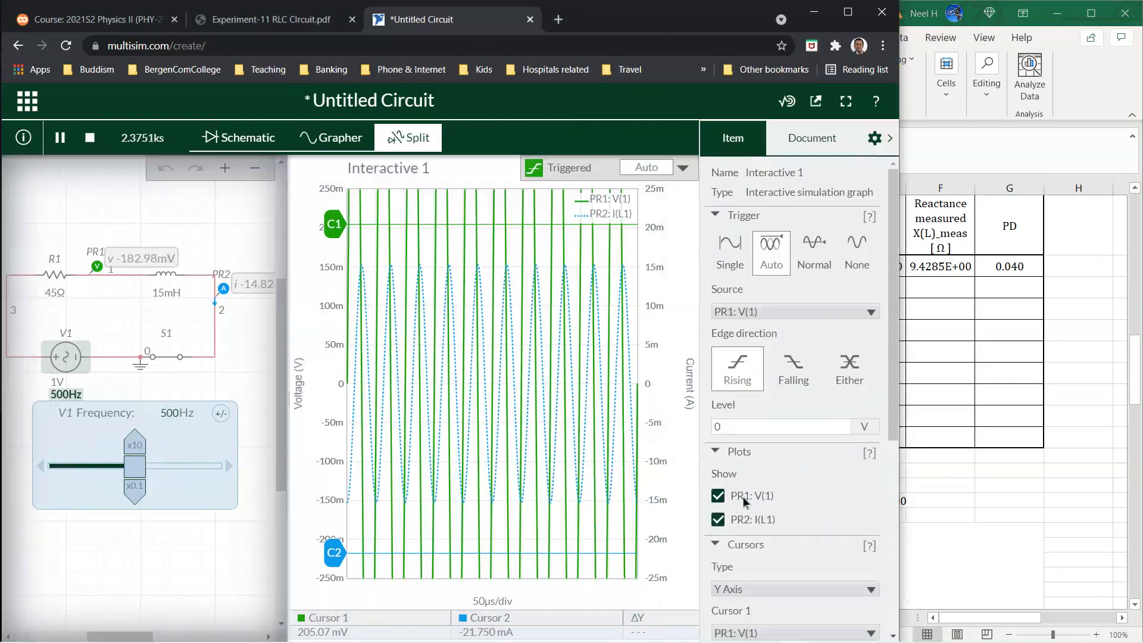
scroll(742, 496, down, 1)
scroll(824, 501, down, 5)
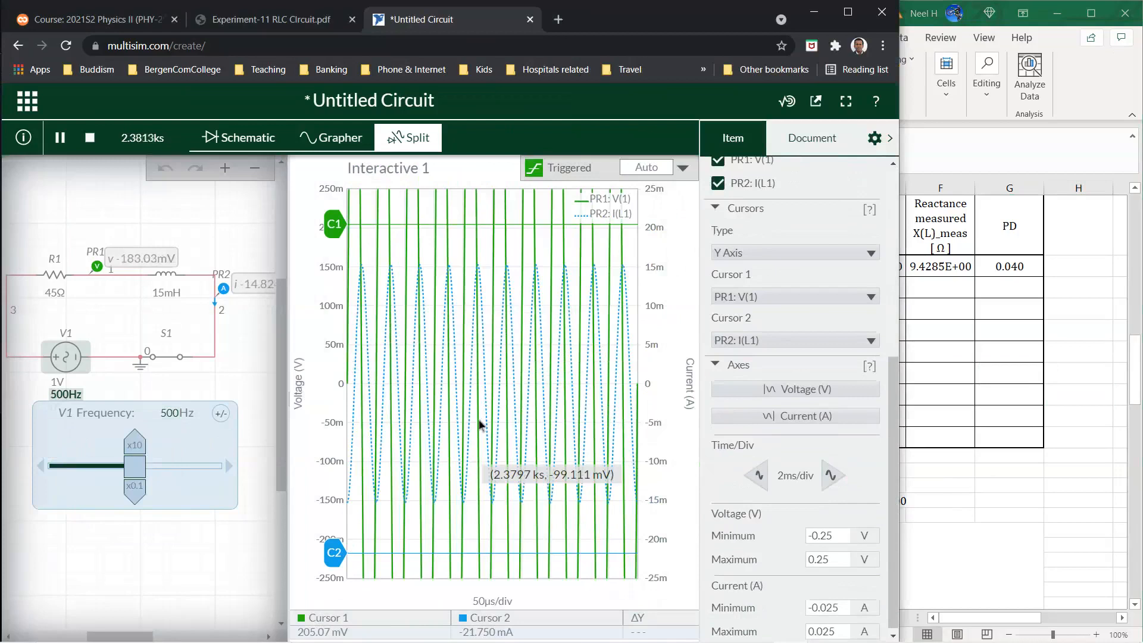
click(759, 482)
click(758, 482)
click(758, 482)
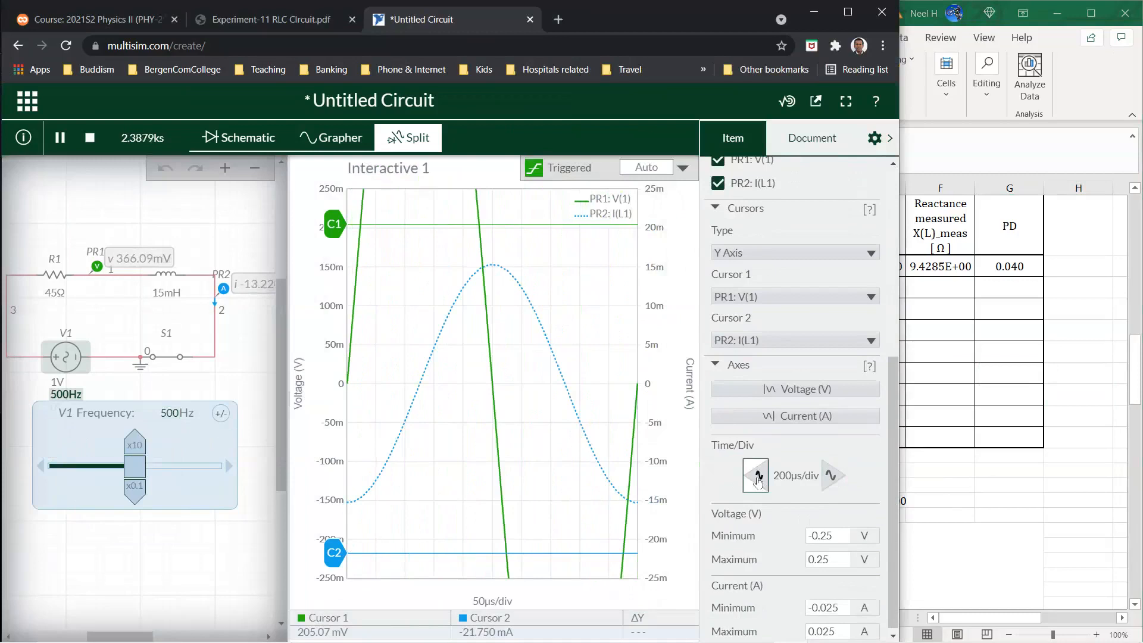
click(801, 389)
click(805, 417)
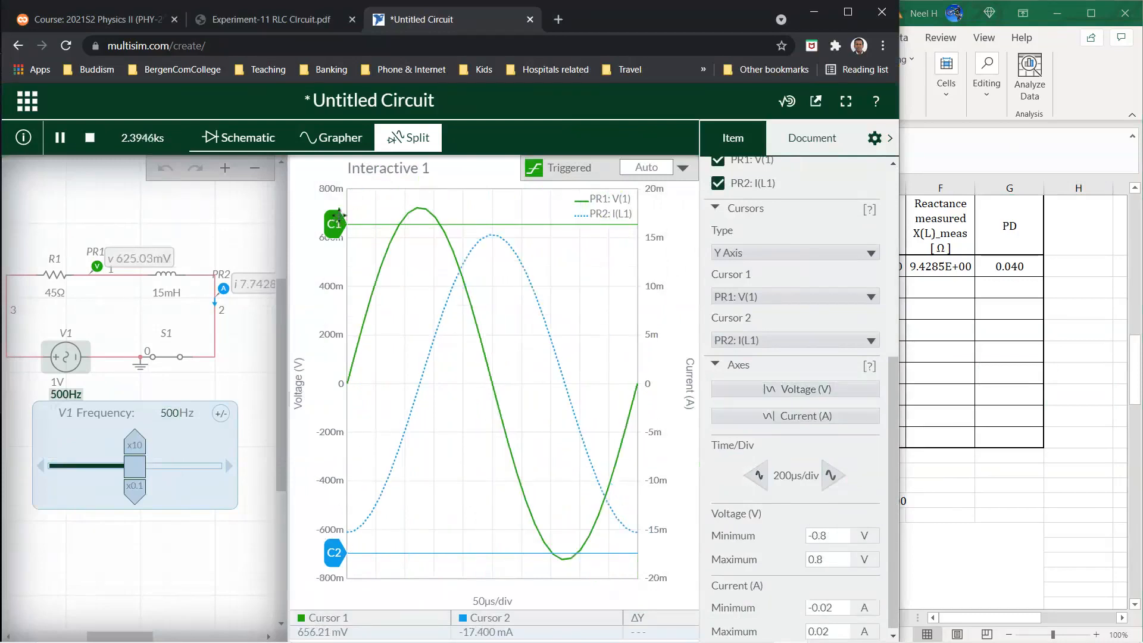
- Align cursor 1 with the voltage peak at about 723.52 mV and, at 500 µs/div, cursor 2 with the current trough at about -15.335 mA
drag(337, 224, 338, 208)
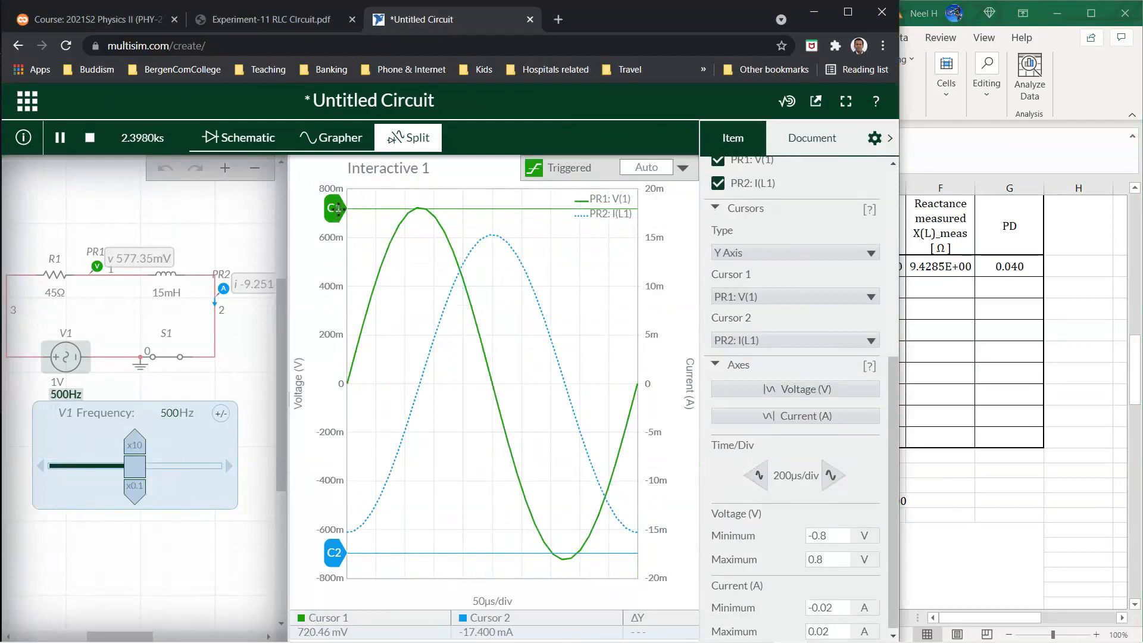
drag(339, 208, 338, 208)
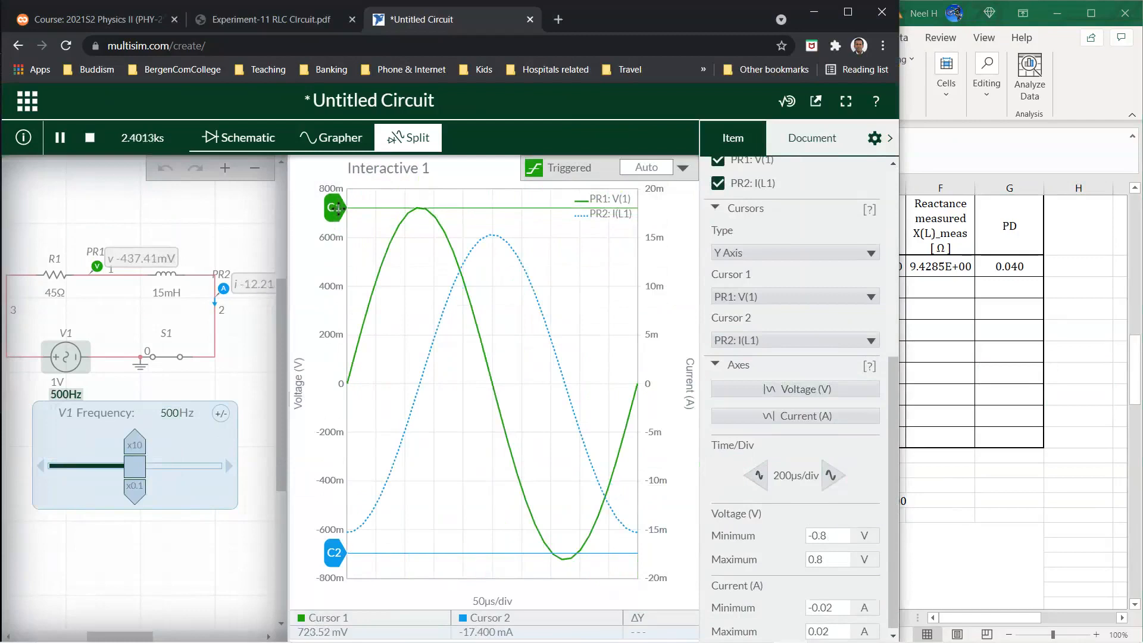
click(756, 475)
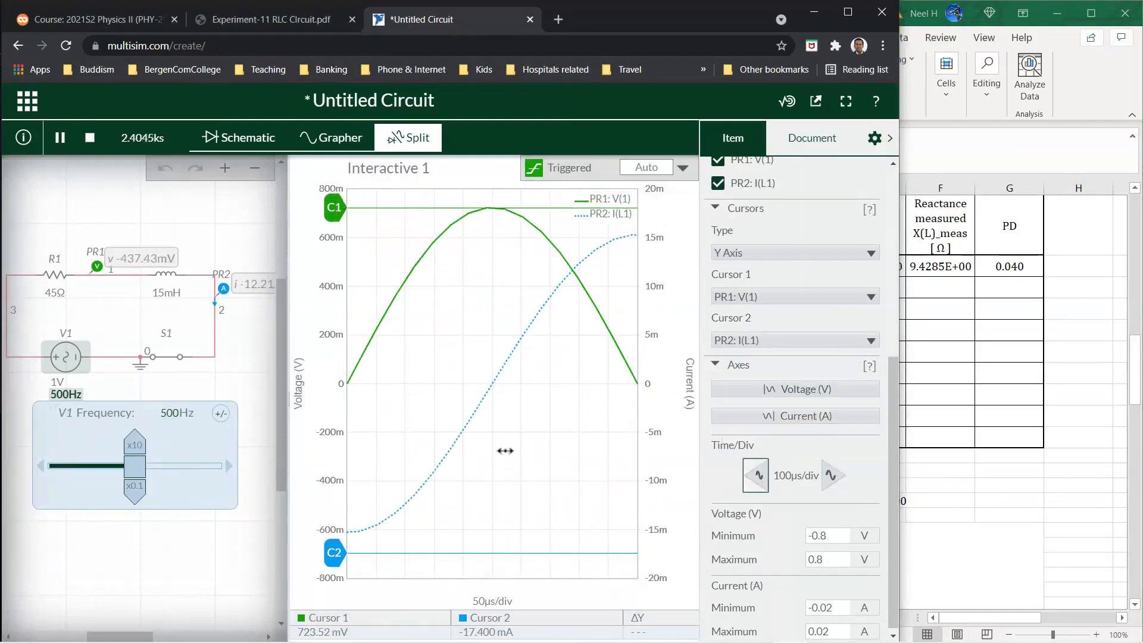
click(830, 477)
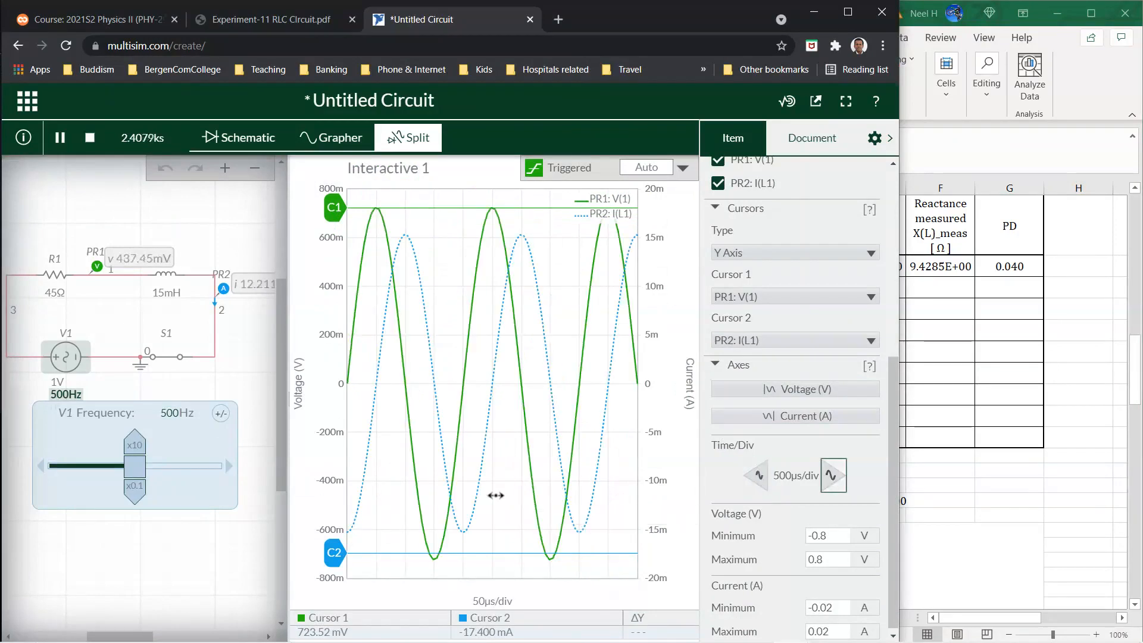
drag(334, 553, 335, 531)
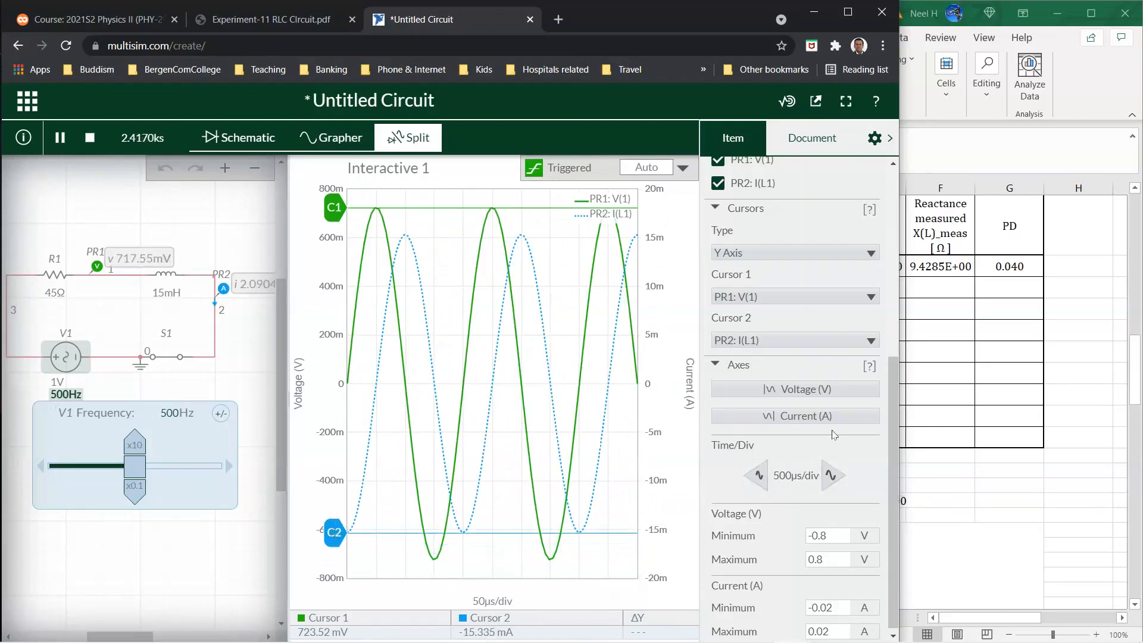
- Switch to the workbook and enter 0.015335 as the 500 Hz current in cell C49
click(1029, 508)
click(730, 289)
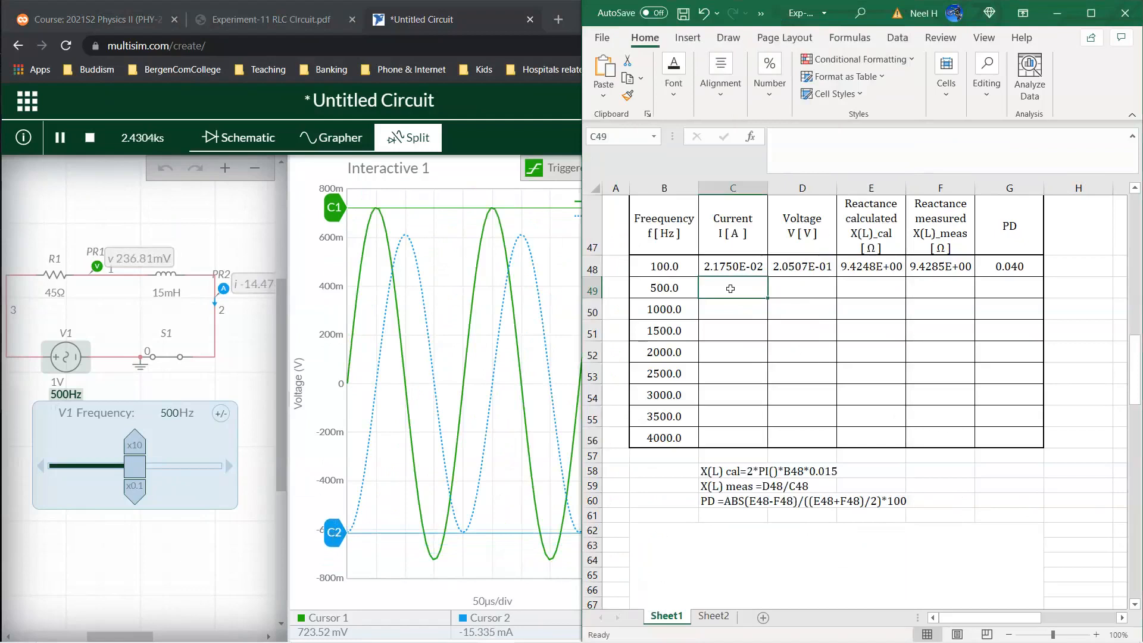
text(0.0)
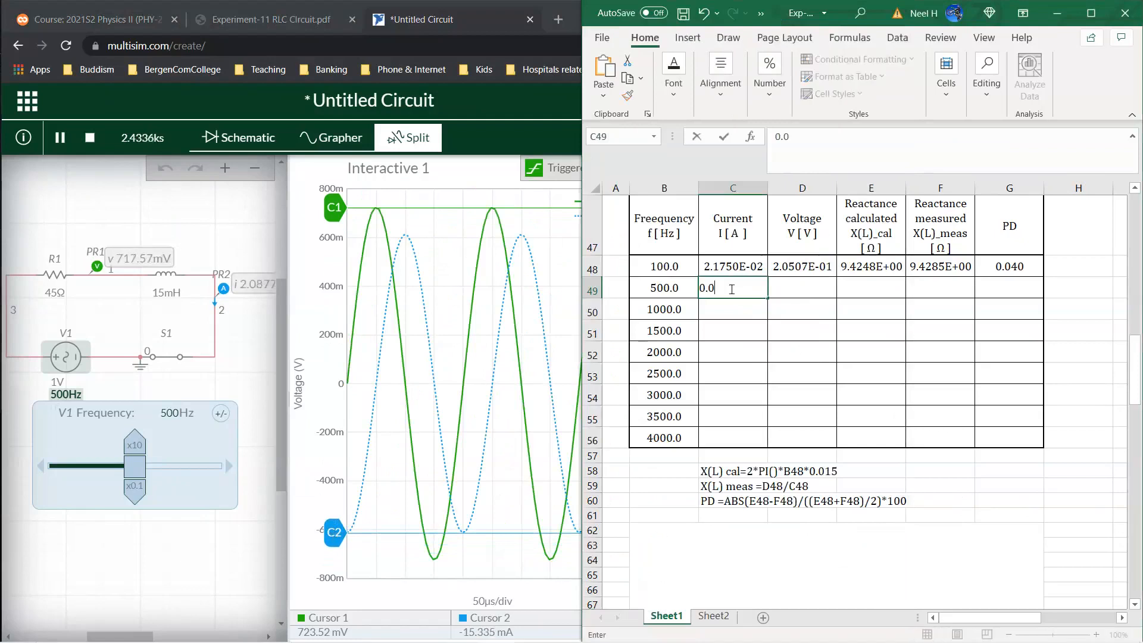
text(15335)
key(Return)
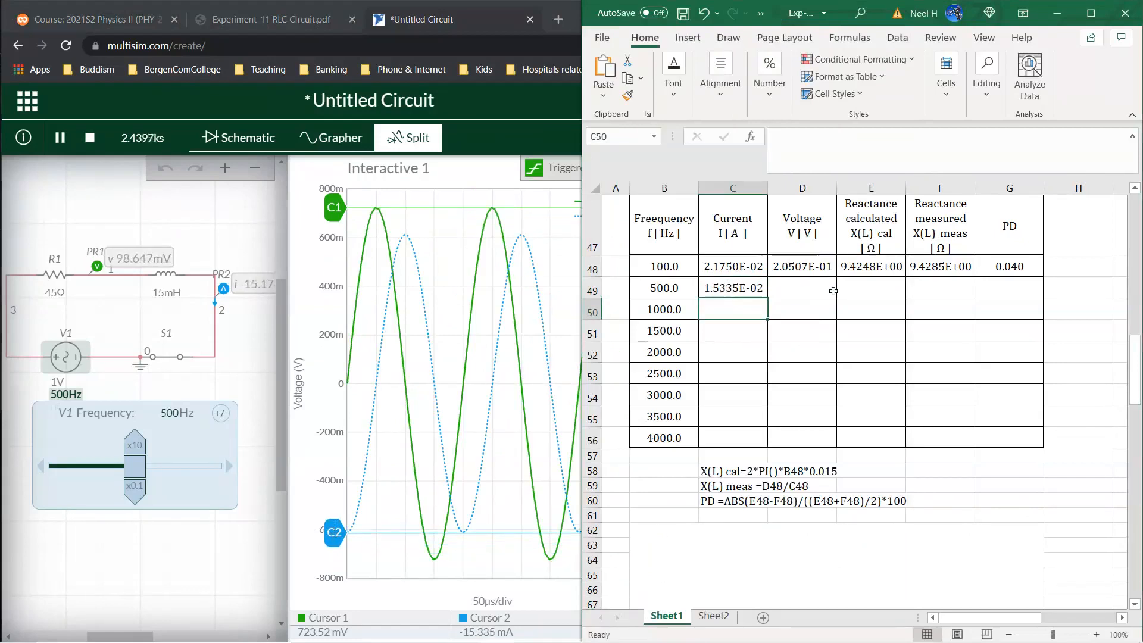
- Enter 0.72352 as the 500 Hz voltage in cell D49 and fill the reactance and PD formulas from row 48 down to row 49
click(801, 289)
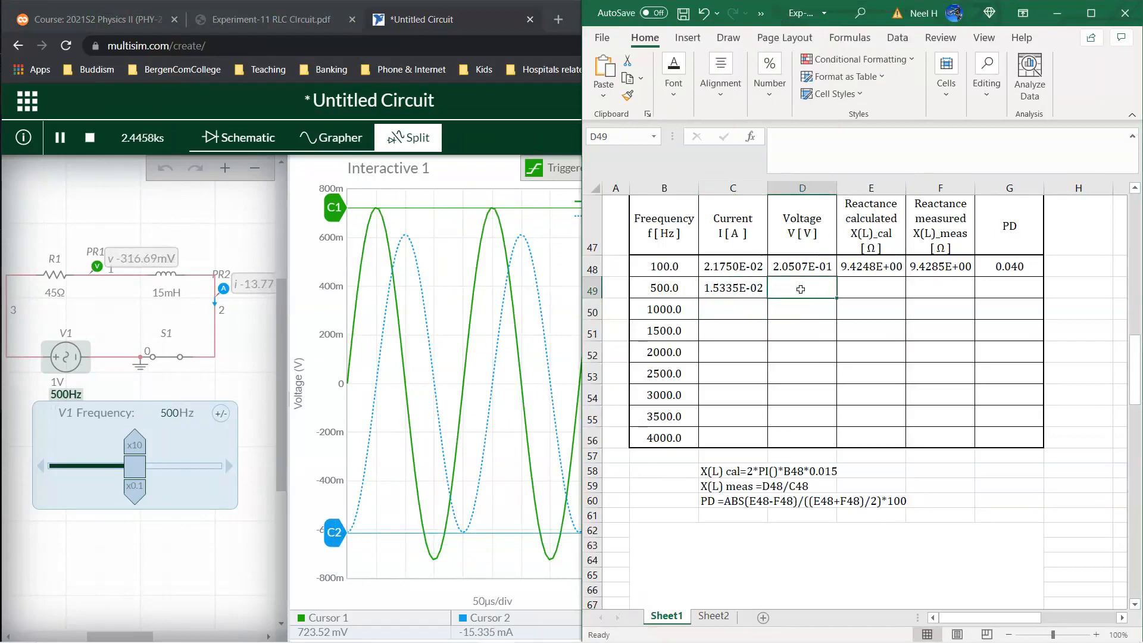
text(=.)
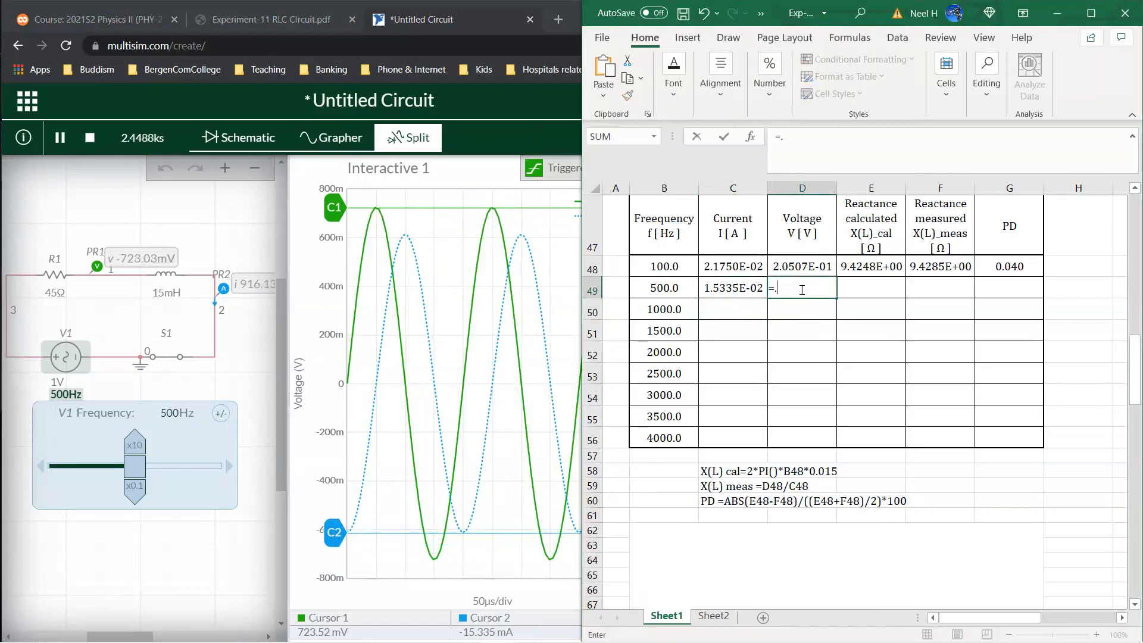
text(72352E-01)
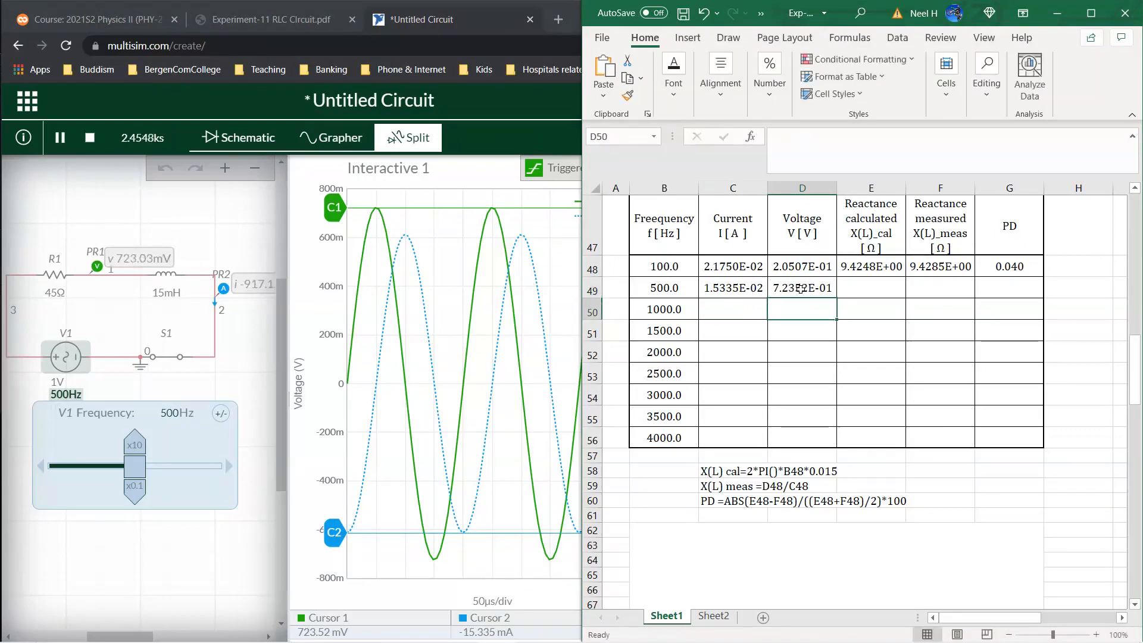
key(Return)
drag(876, 262, 1047, 298)
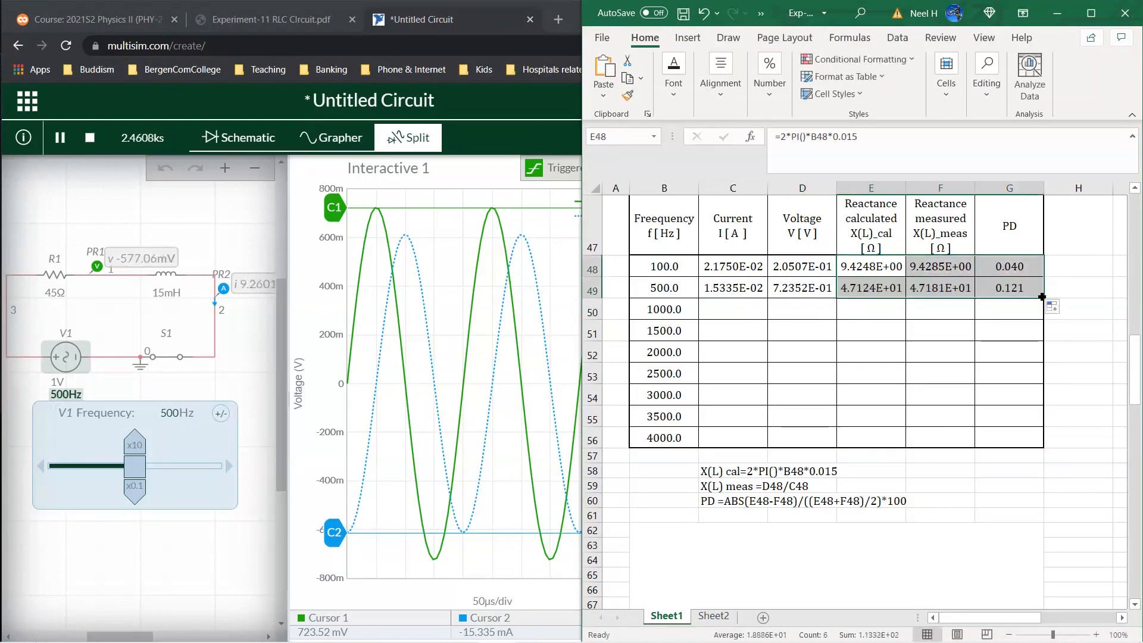
click(1094, 281)
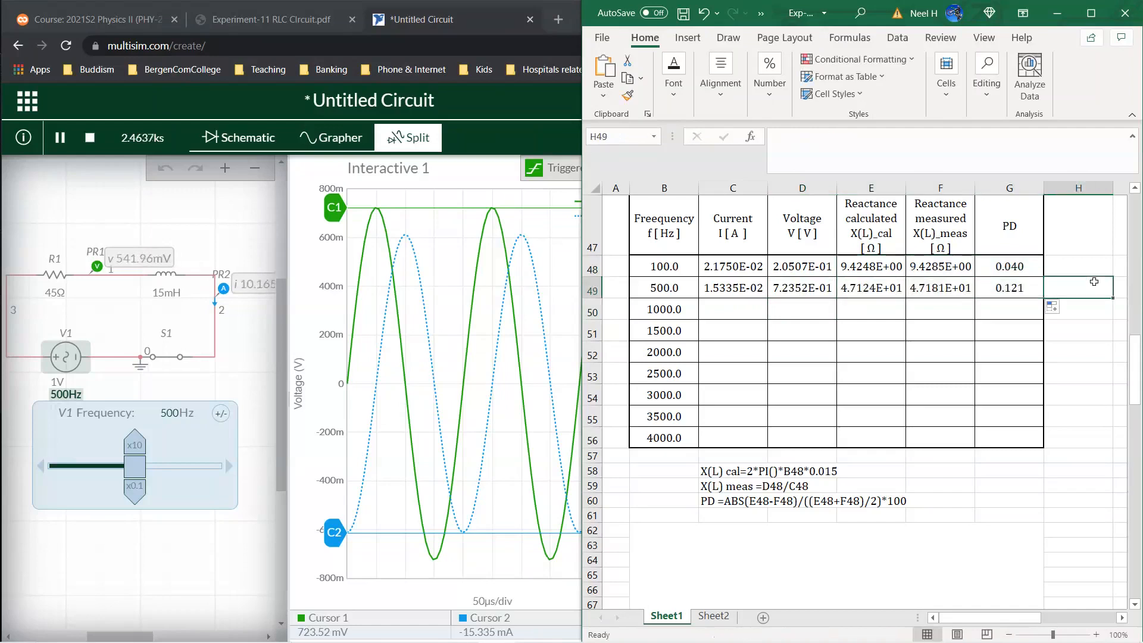
drag(1006, 267, 1017, 432)
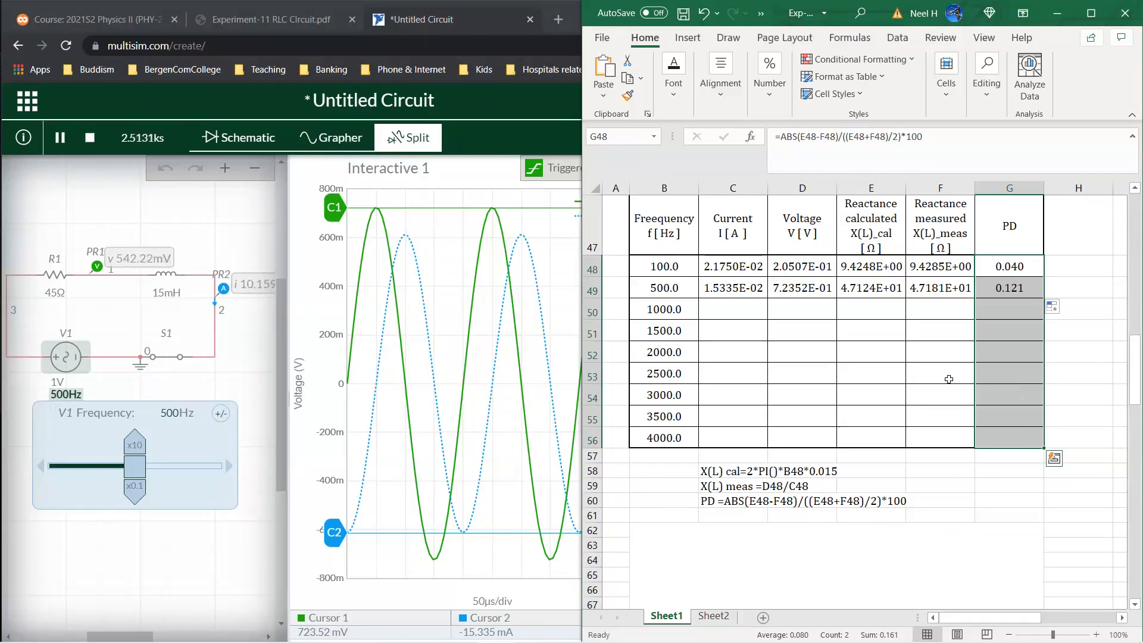
scroll(873, 277, up, 1)
scroll(874, 279, up, 1)
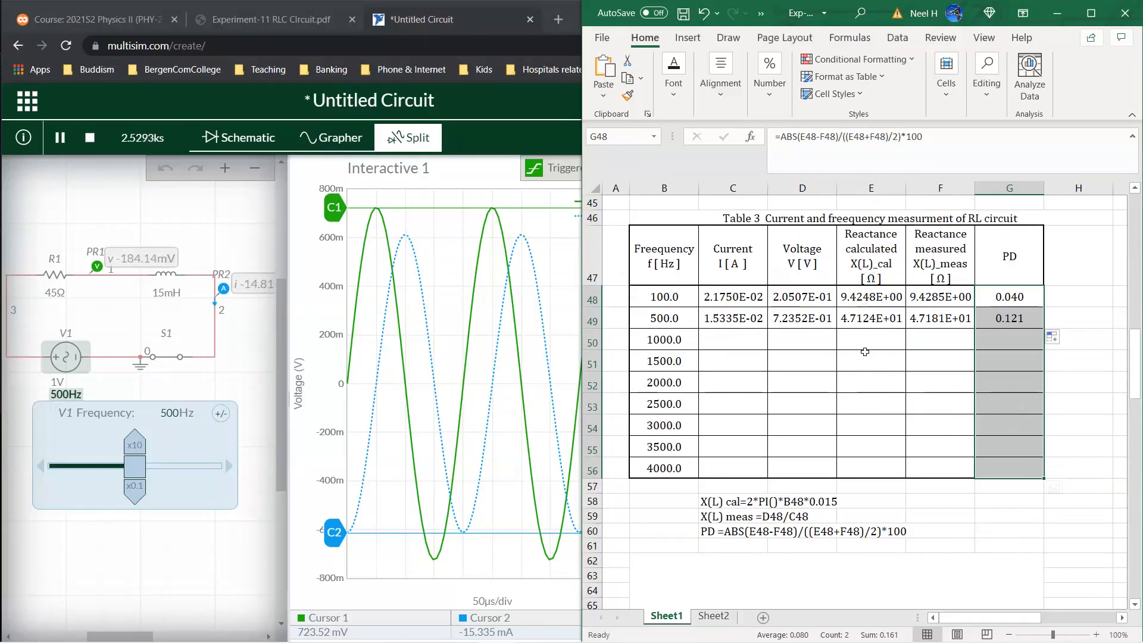
- Select cell C50 for the 1000 Hz current, then switch to the Multisim circuit and set source V1's frequency to 1000 Hz
click(718, 344)
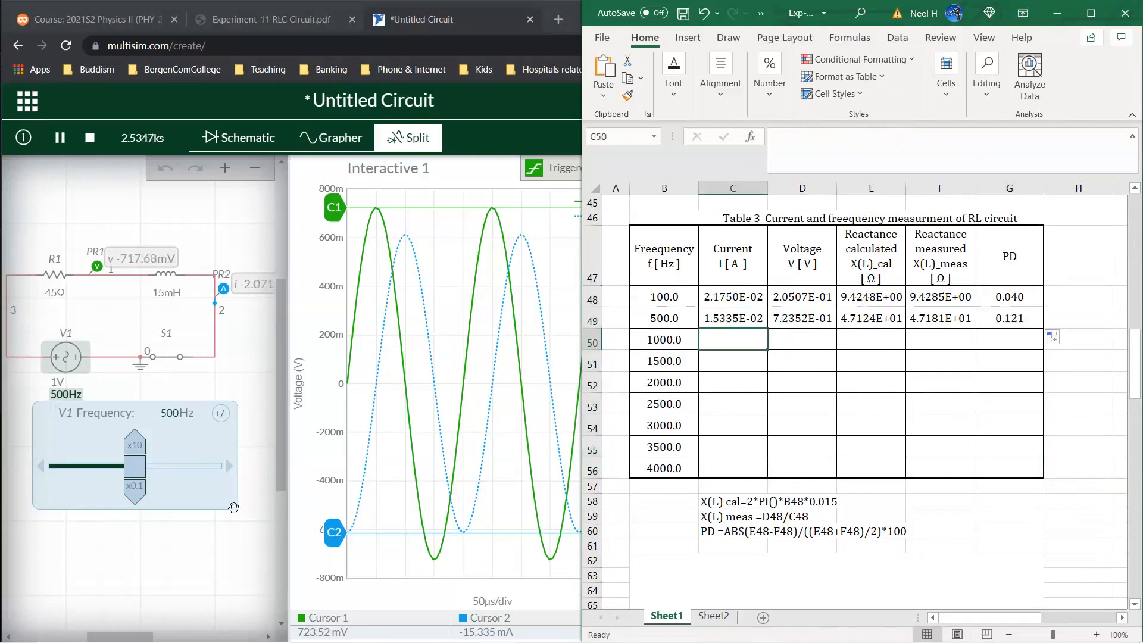
click(181, 414)
text(100)
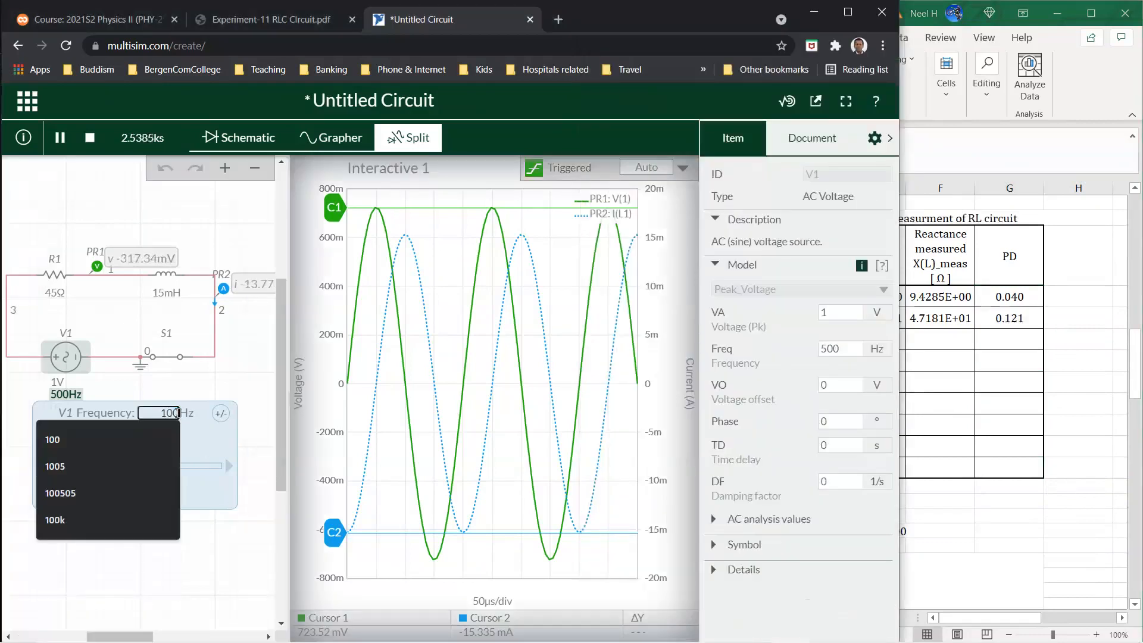
text(0)
key(Return)
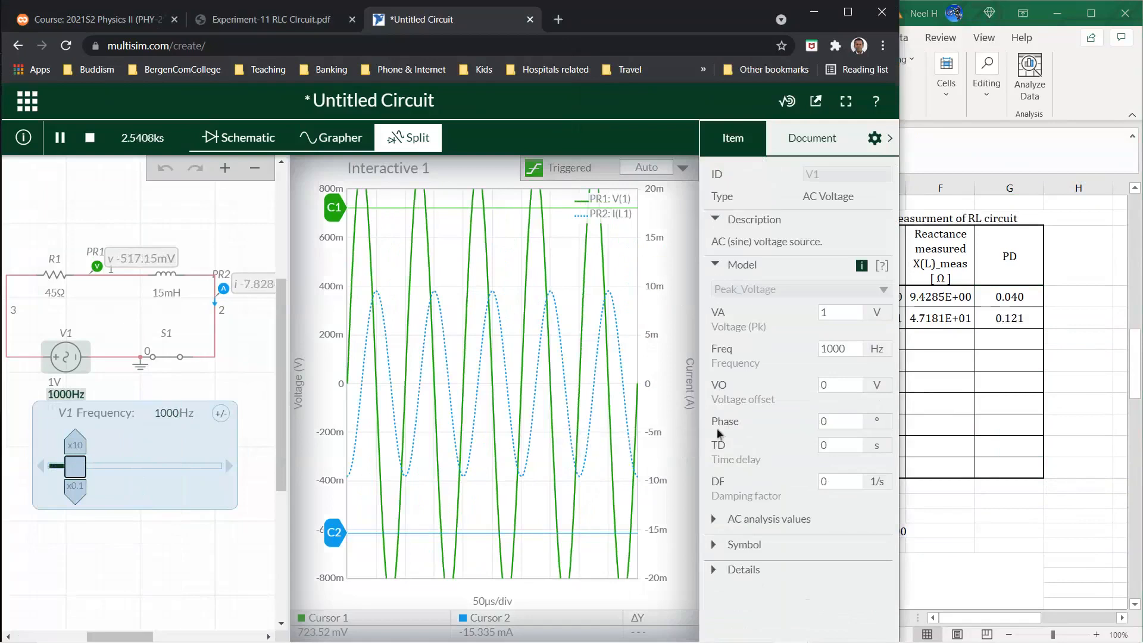
- Autoscale the graph's voltage and current axes, set 200 µs/div, and align cursor 2 with the current trough at about -9.5411 mA
click(686, 355)
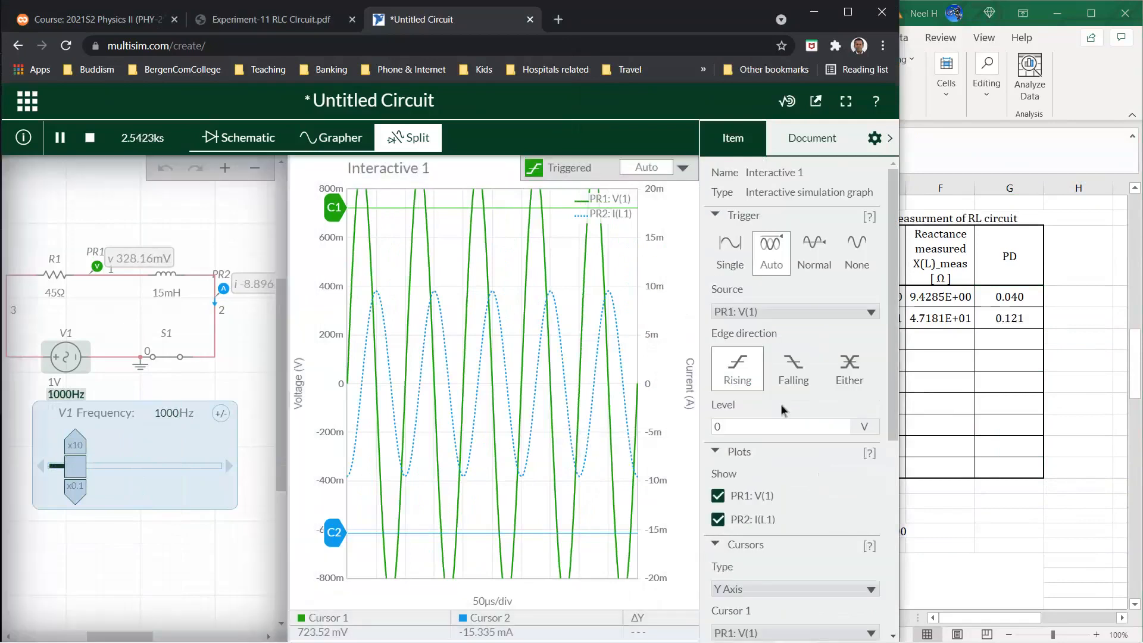
scroll(782, 409, down, 5)
click(796, 386)
click(795, 412)
click(759, 473)
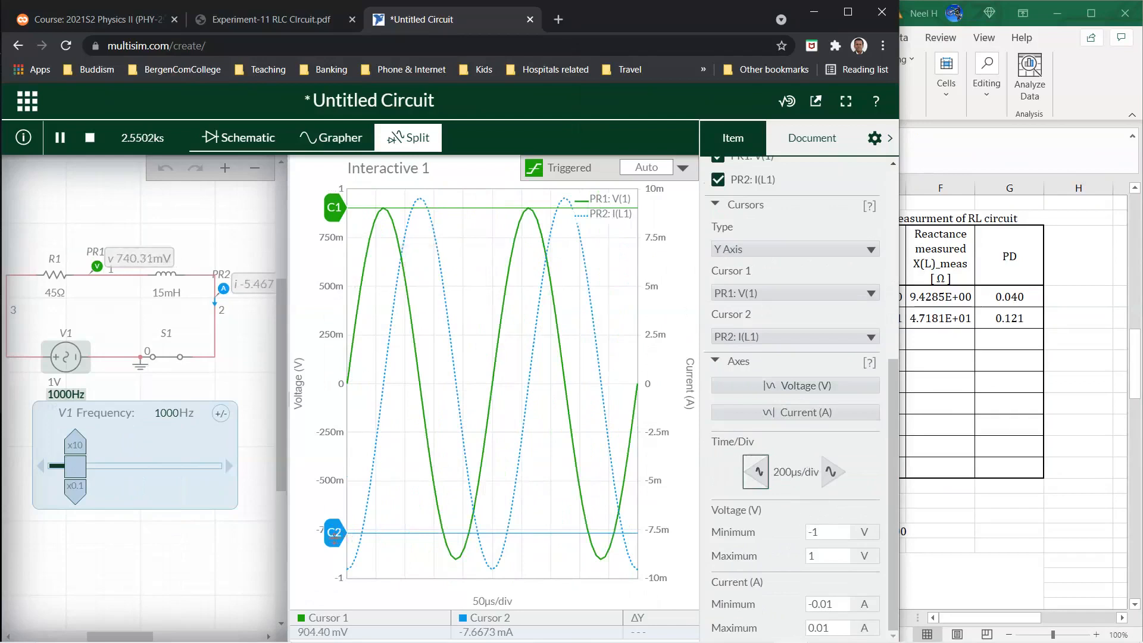
drag(334, 534, 335, 570)
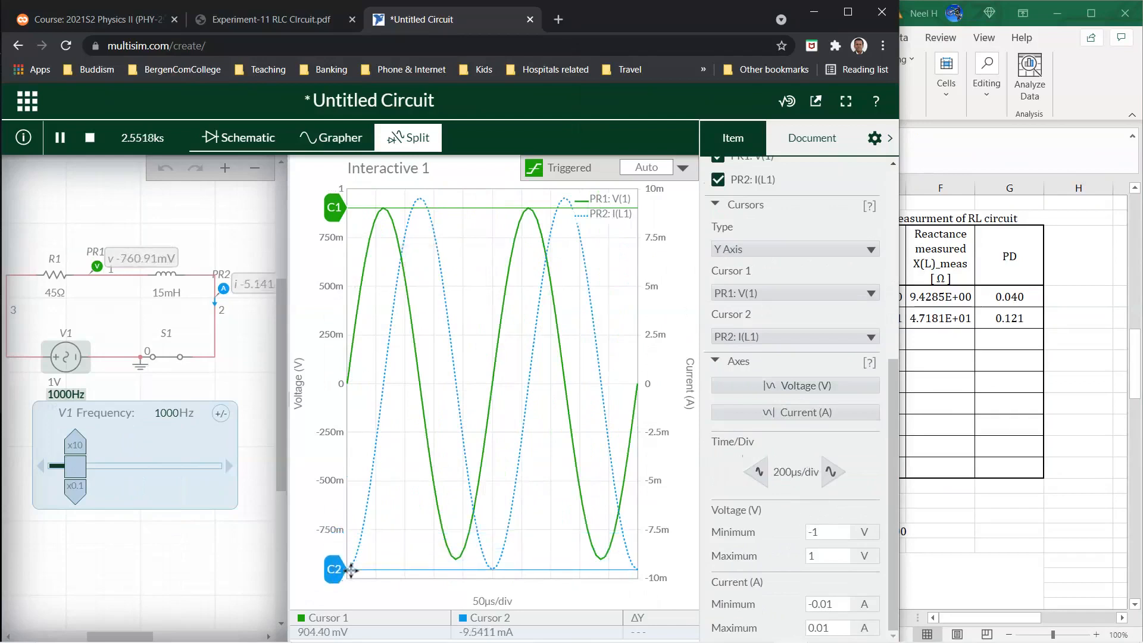
- Switch to the workbook and enter 0.0095411 as the 1000 Hz current in cell C50
click(981, 517)
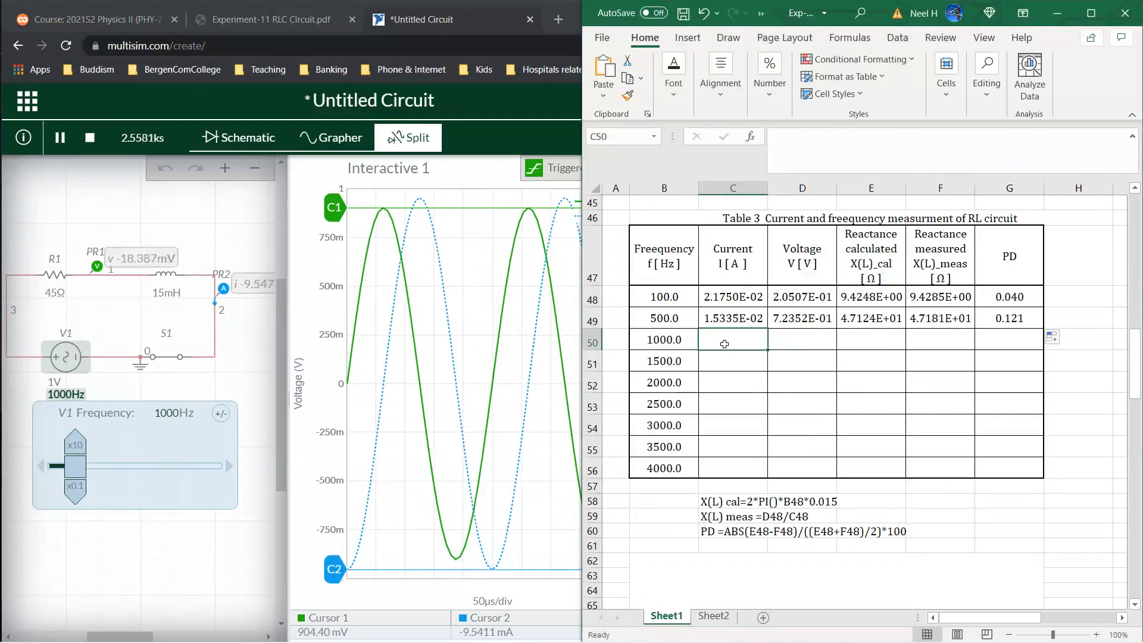
text(.00)
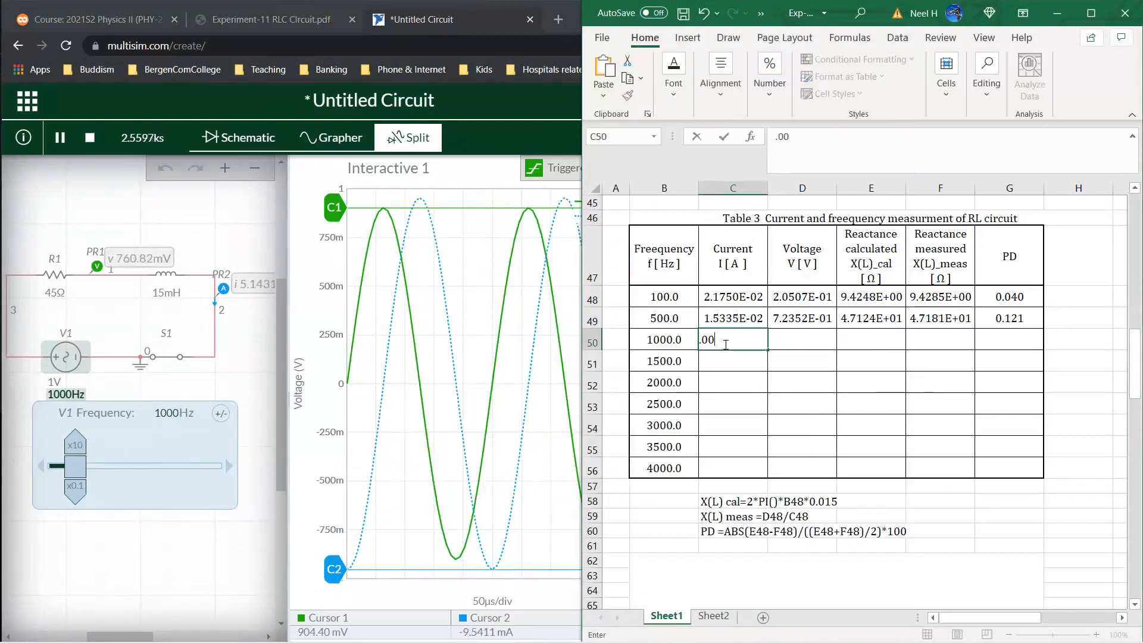
text(95411)
key(Return)
- Enter 0.90440 as the 1000 Hz voltage in cell D50 and fill the reactance and PD formulas from row 49 down to row 50
click(788, 337)
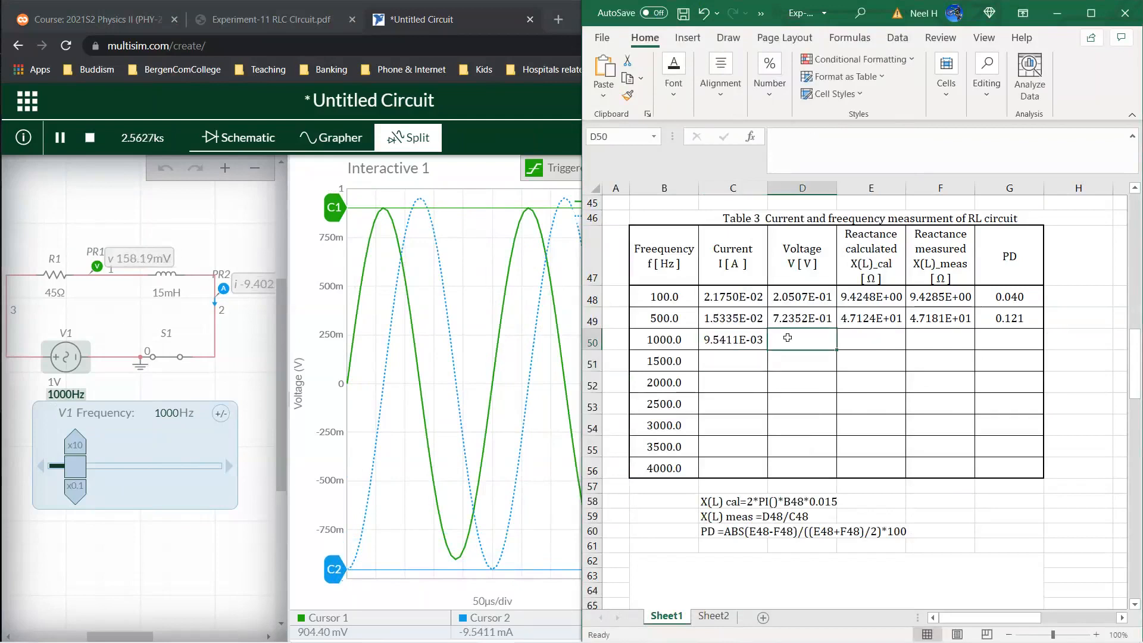
text(.)
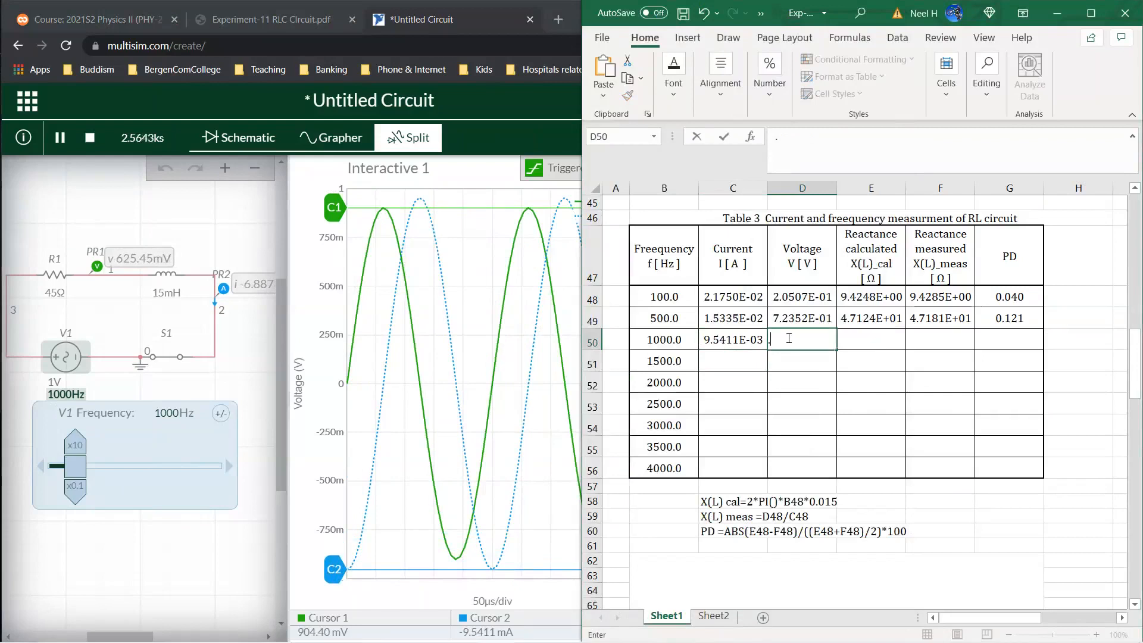
text(90440)
key(Return)
drag(862, 318, 1044, 352)
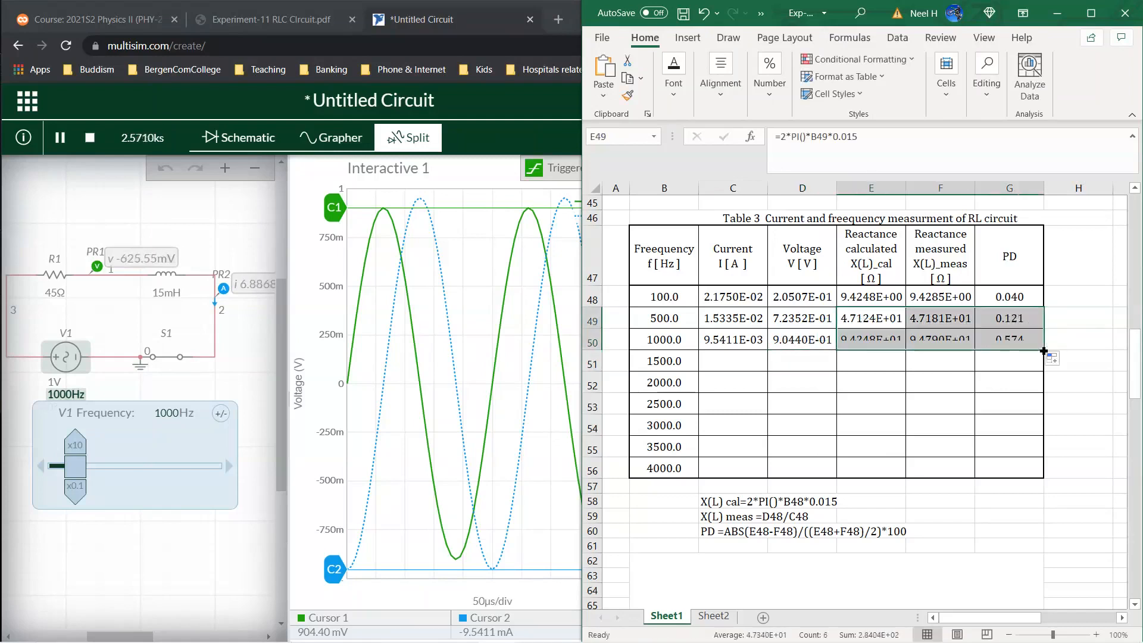
- Select cell C51 for the 1500 Hz current and switch to the Multisim circuit to open source V1's frequency for editing
click(725, 362)
click(167, 414)
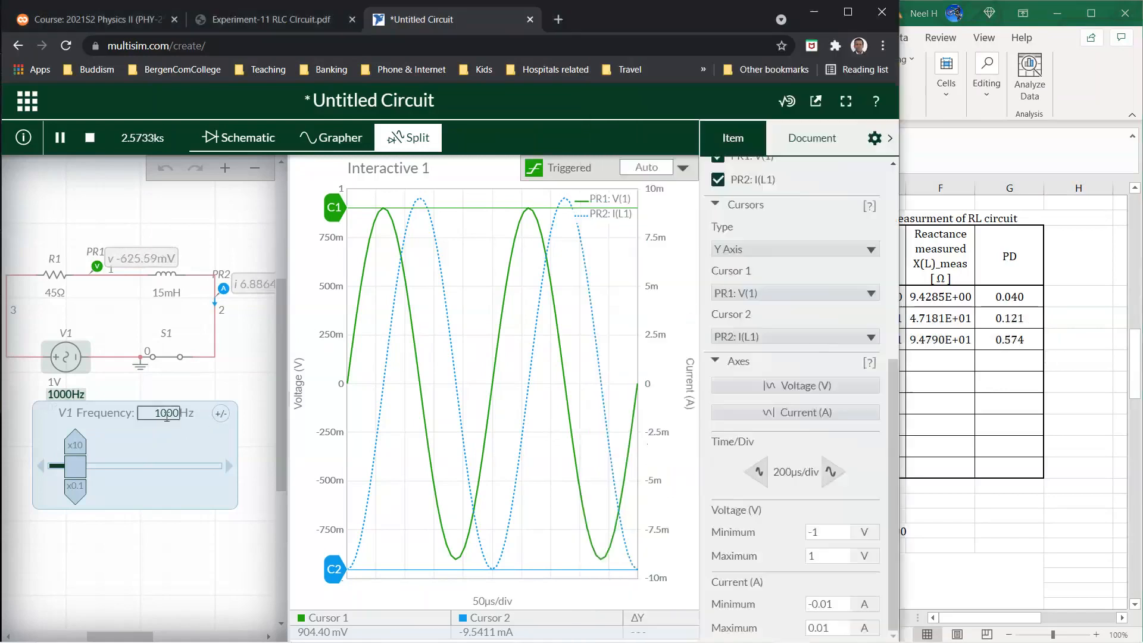
- Set the V1 frequency to 1500 Hz and rescale the graph with an autoscaled current axis and 100 µs/div
key(Return)
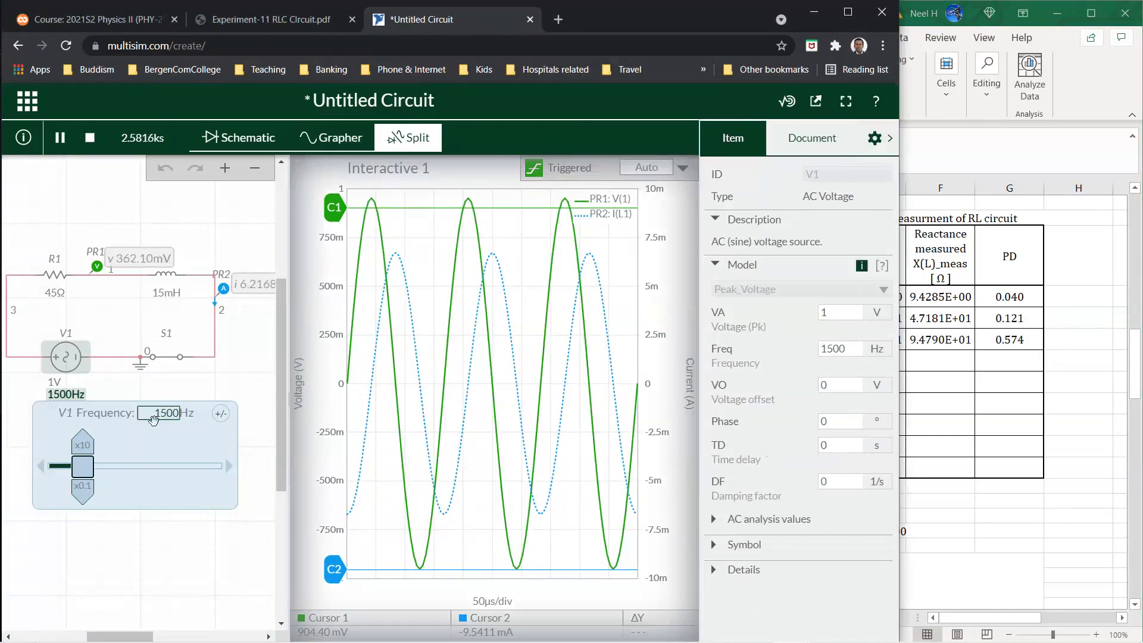
click(1006, 411)
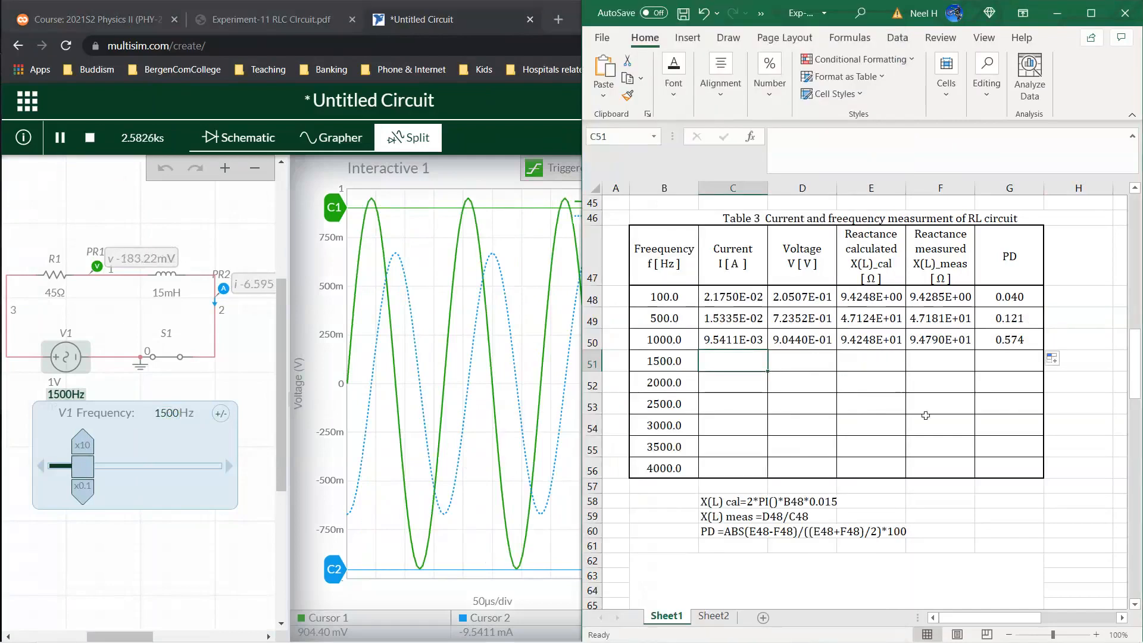
click(410, 409)
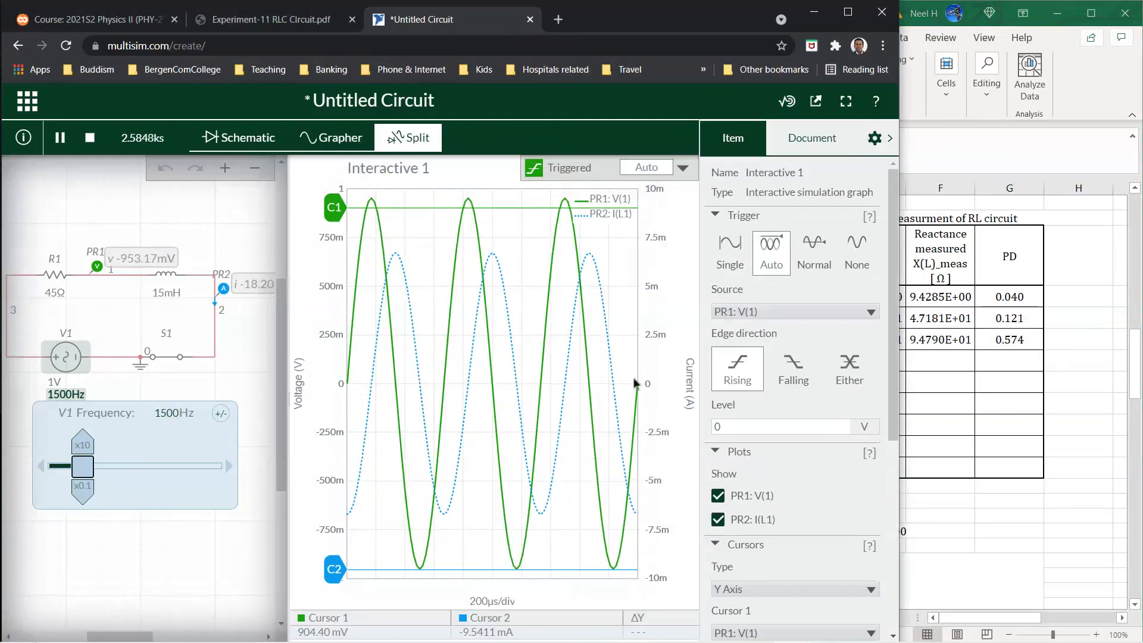
scroll(833, 405, down, 5)
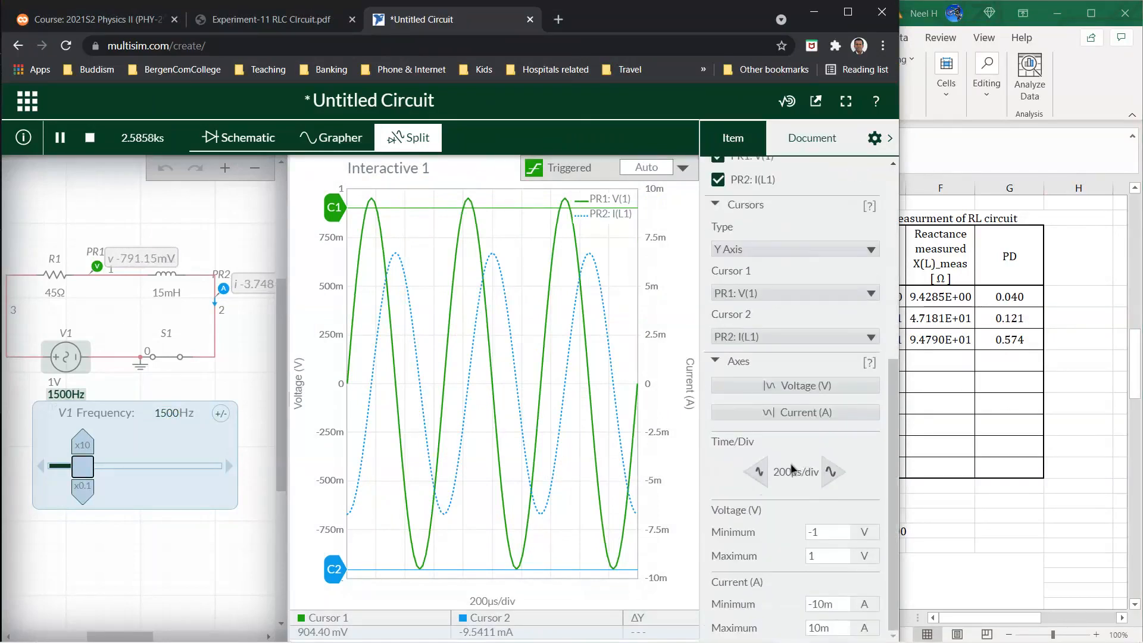
click(796, 412)
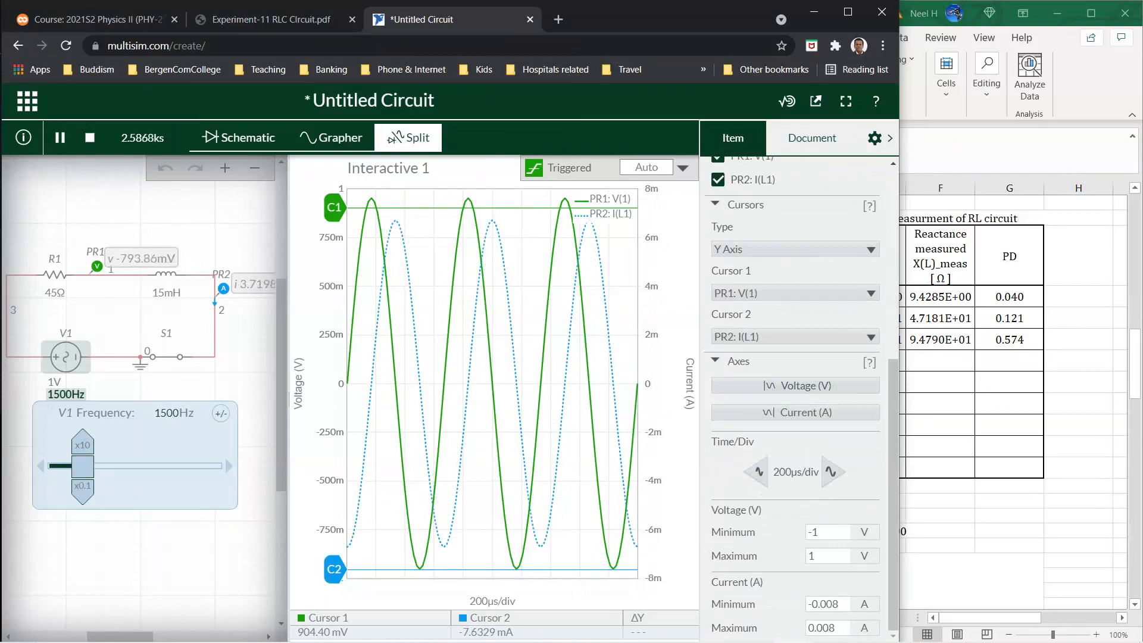
click(757, 473)
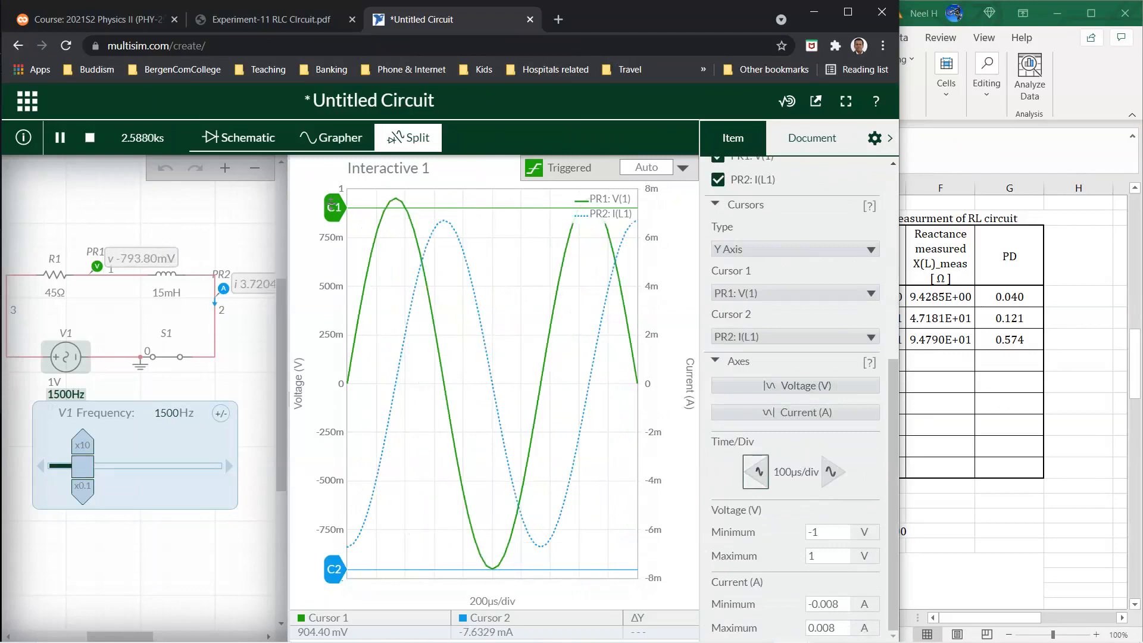
- Align cursor C1 with the voltage peak at about 950 mV and C2 with the current trough at about -6.68 mA
drag(331, 206, 334, 198)
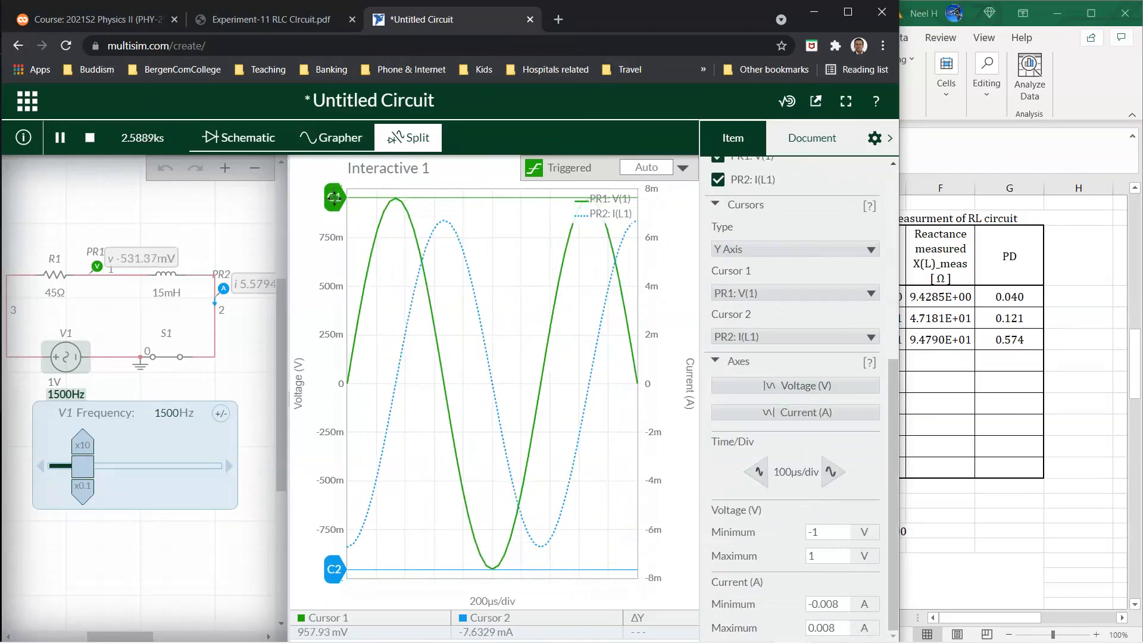
drag(334, 197, 334, 199)
drag(335, 570, 342, 548)
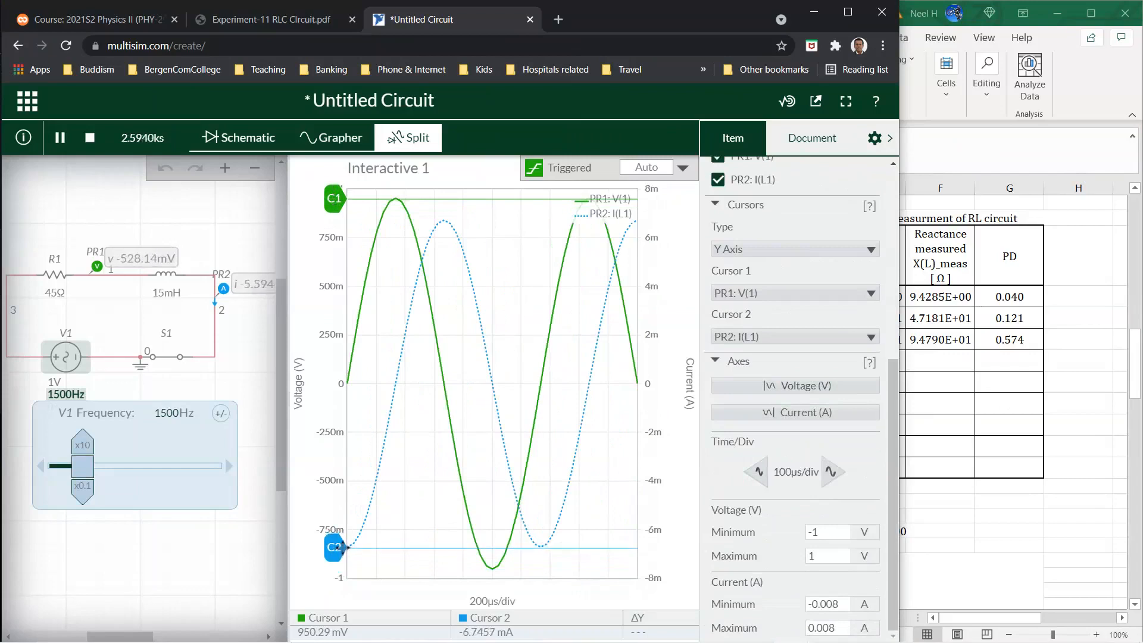
drag(344, 546, 344, 545)
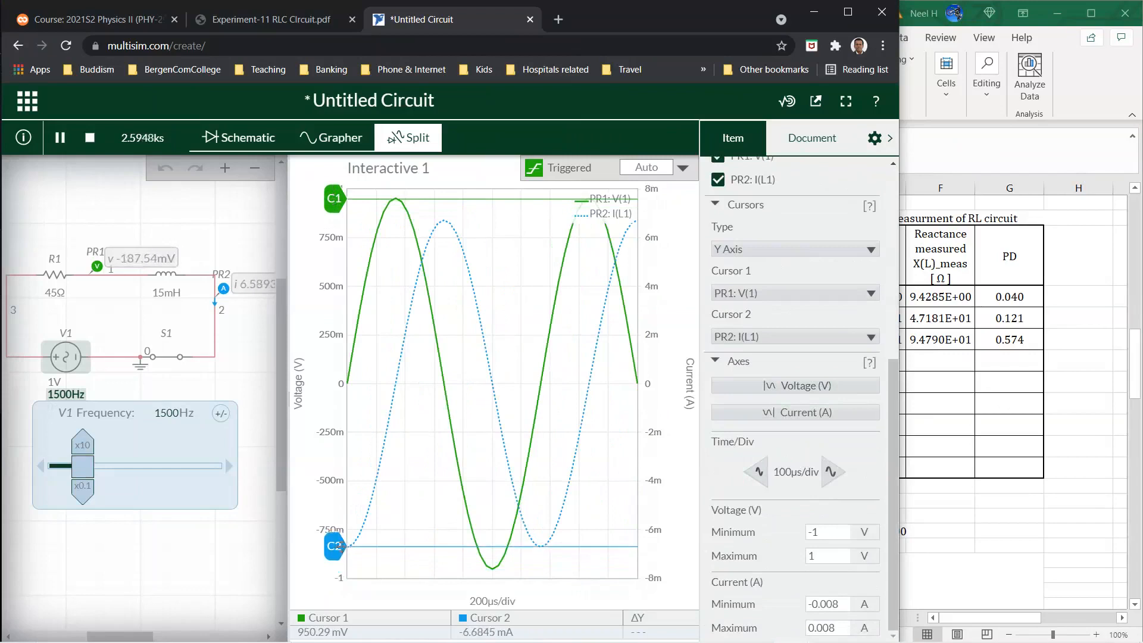
- In Table 3's 1500 Hz row of the Excel sheet, enter current .0066845 and voltage =.95029, then fill the reactance and PD formulas from row 50
click(1029, 432)
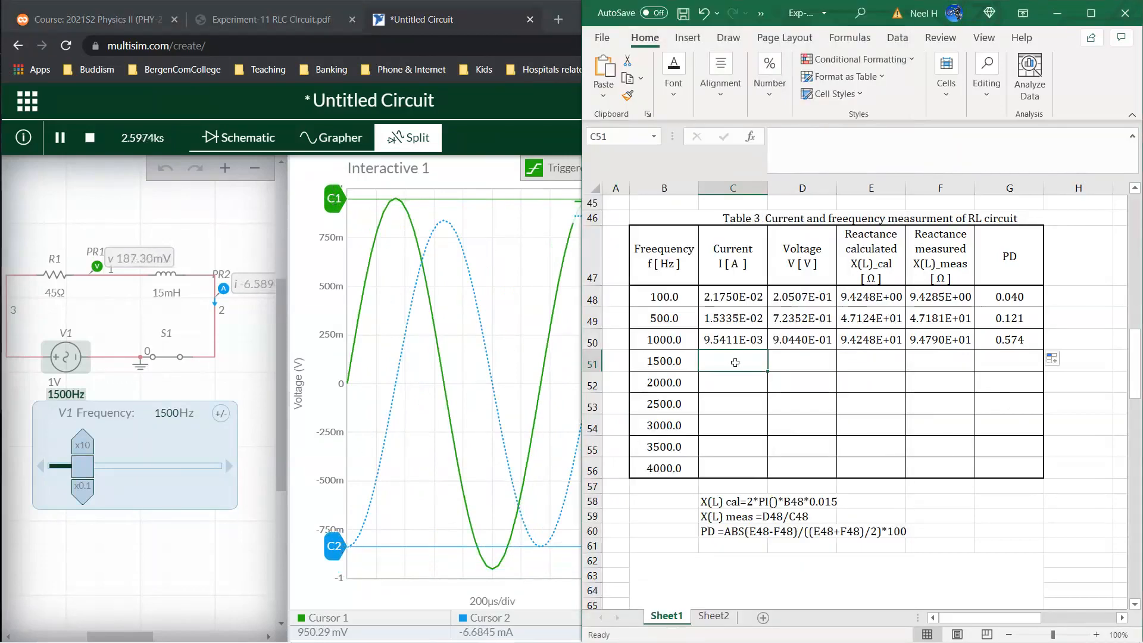
text(.0066845)
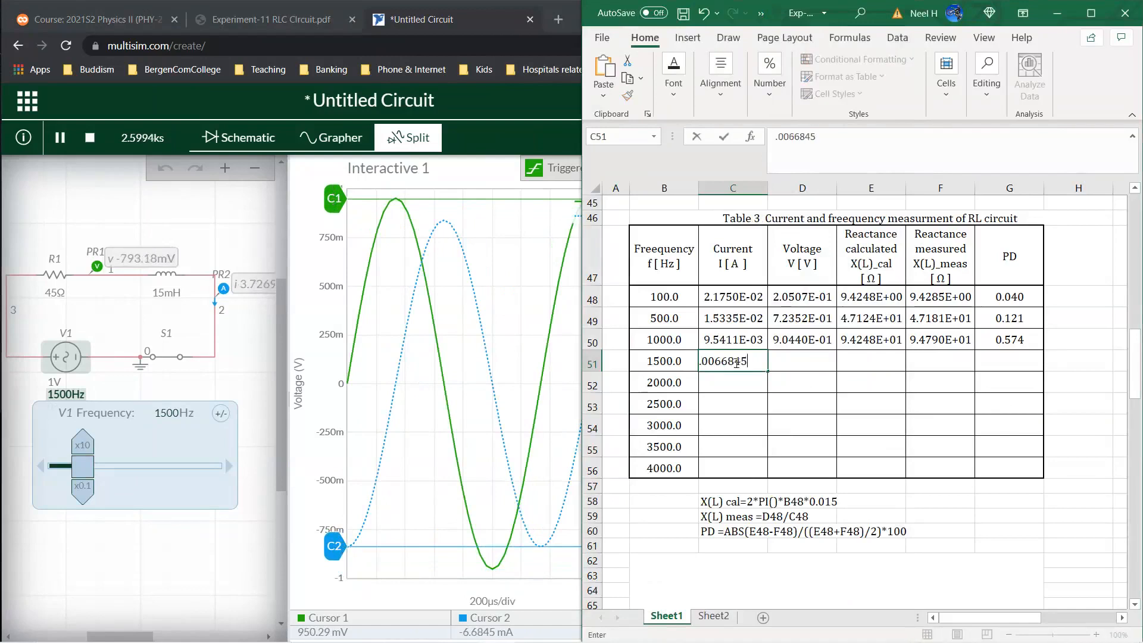
key(Return)
click(807, 360)
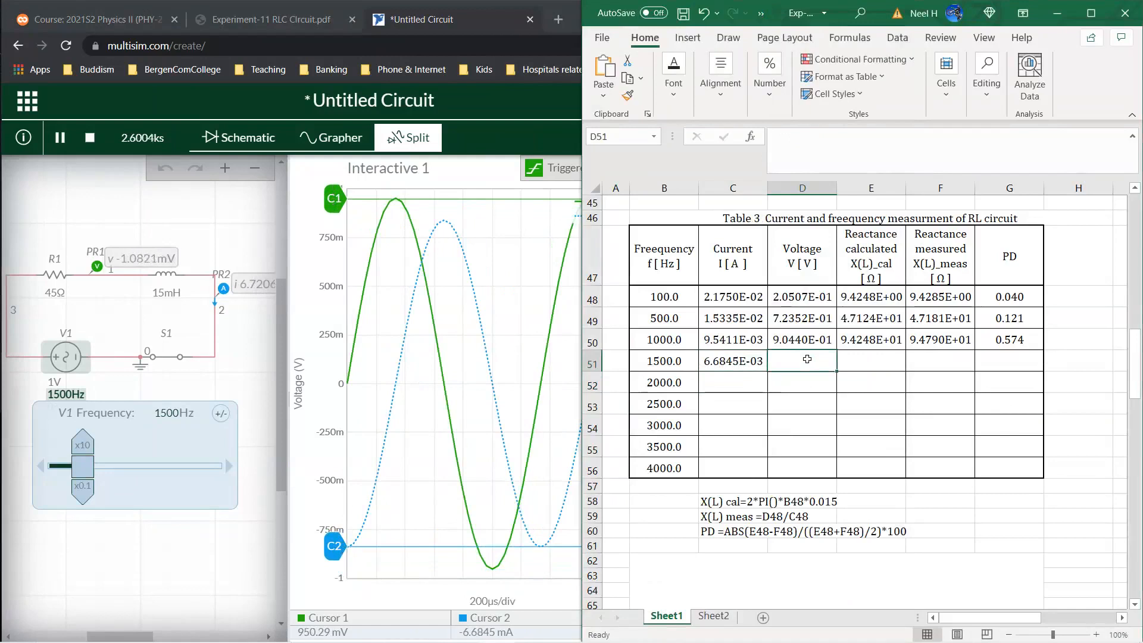
text(=)
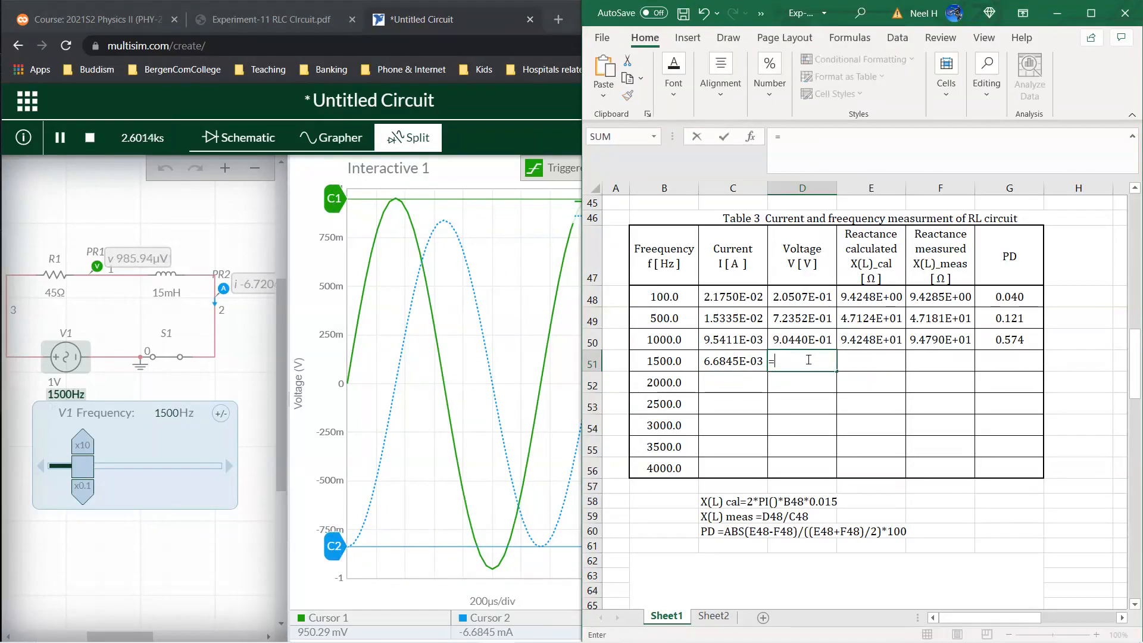
text(.95029)
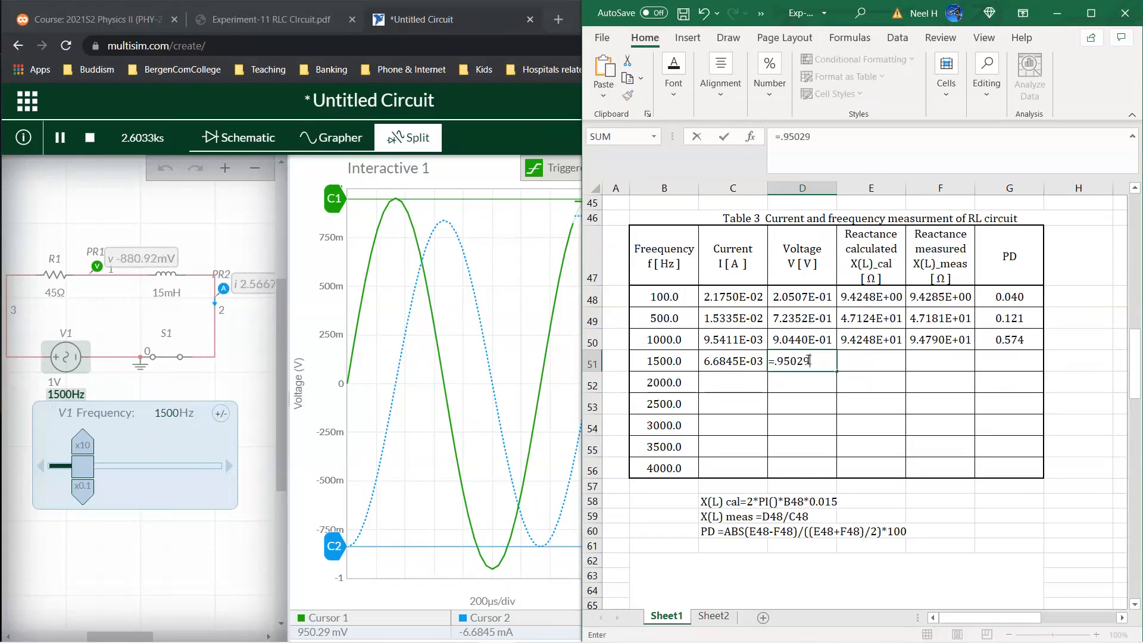
key(Return)
drag(865, 336, 1036, 369)
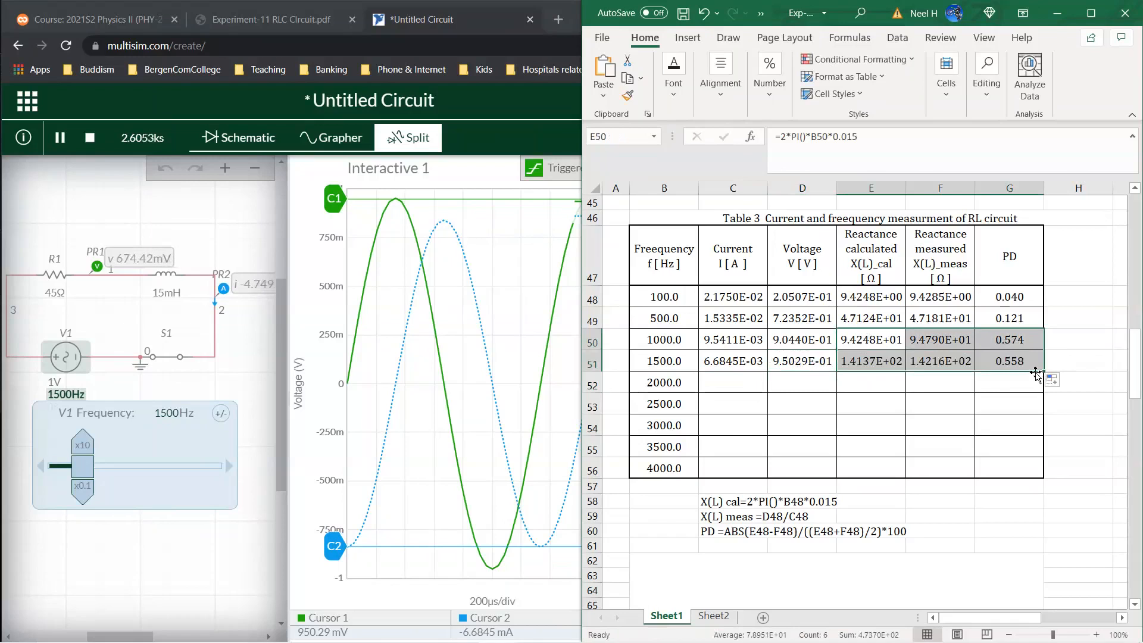
- Switch back to Multisim Live and set the V1 frequency to 2000 Hz
click(160, 413)
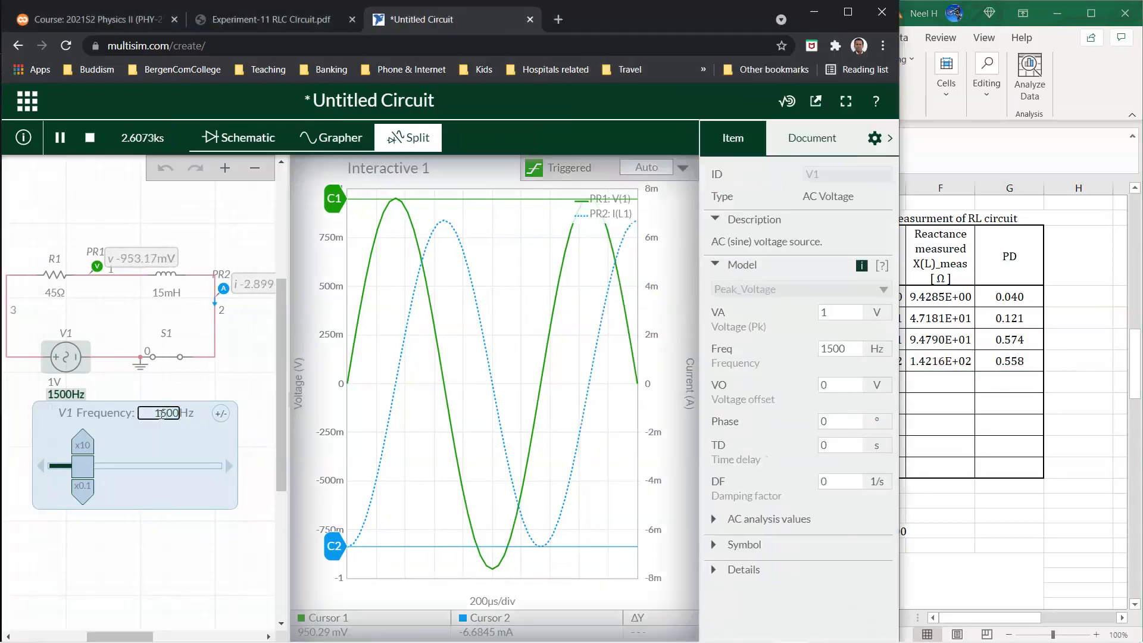
text(2000)
key(Return)
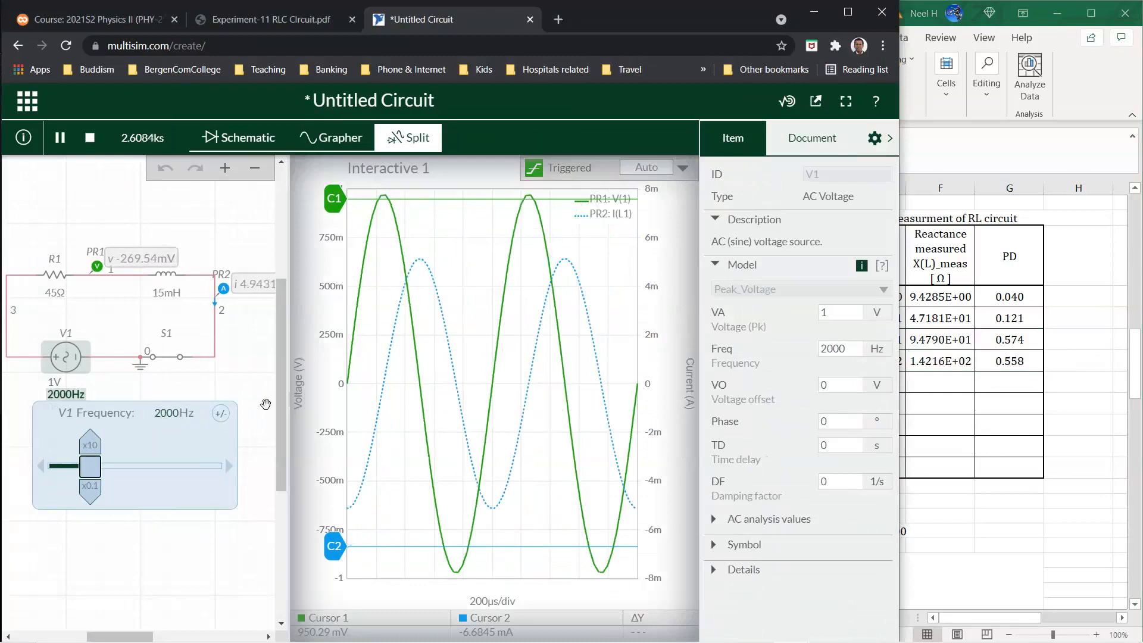
- Examine the calculated and measured reactance columns of Table 3 across the 100 to 4000 Hz rows
click(951, 445)
drag(871, 297, 889, 468)
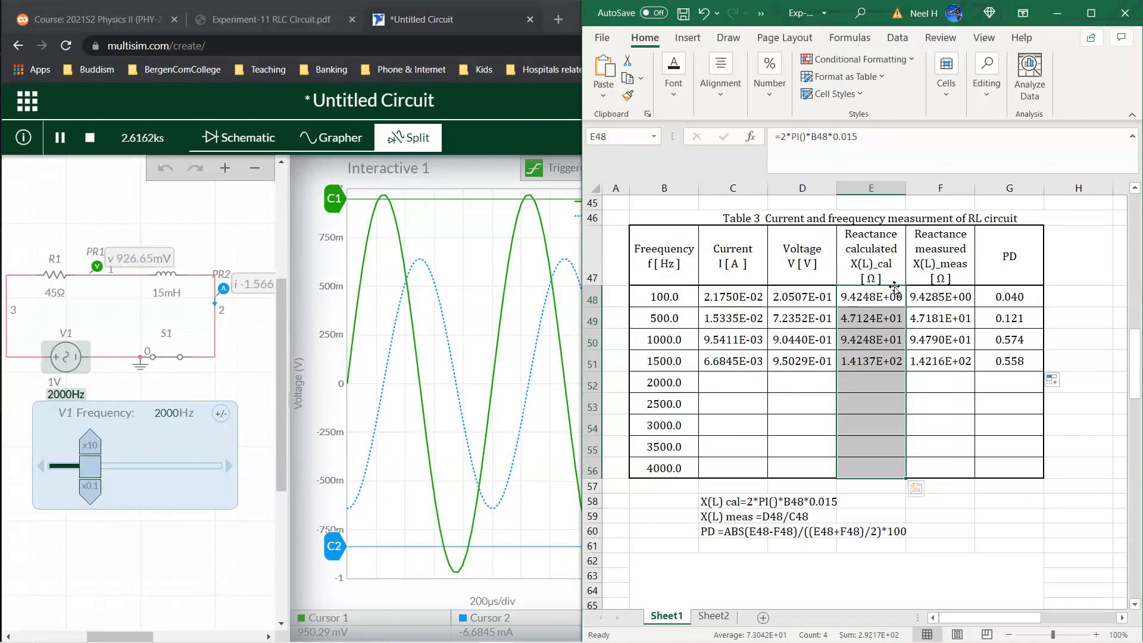
click(877, 299)
drag(948, 304, 944, 474)
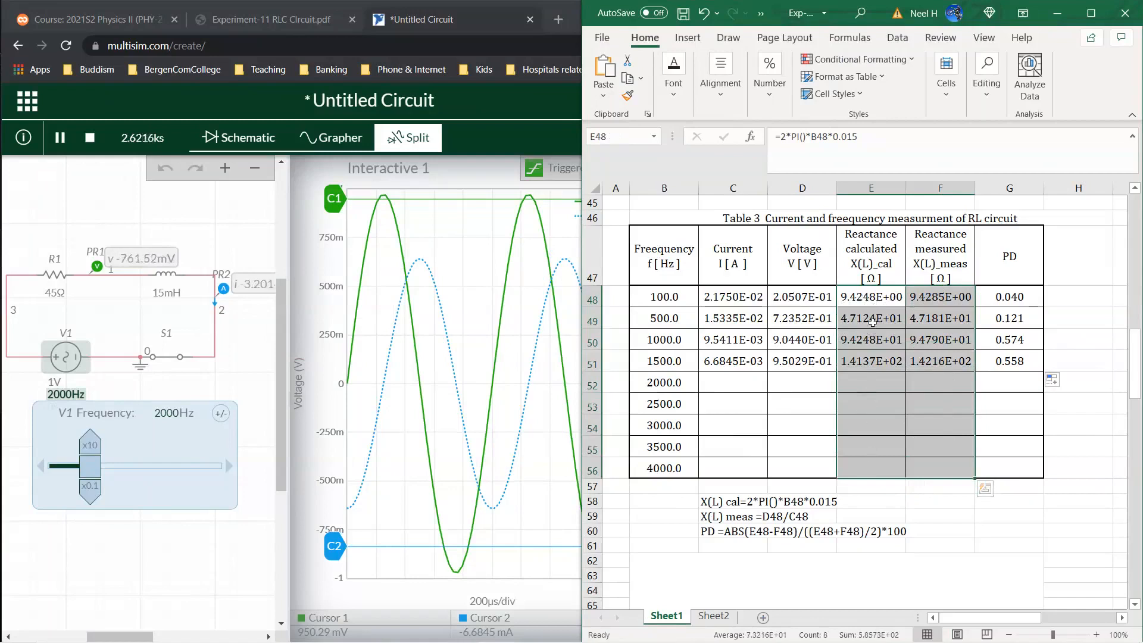
drag(870, 465, 930, 462)
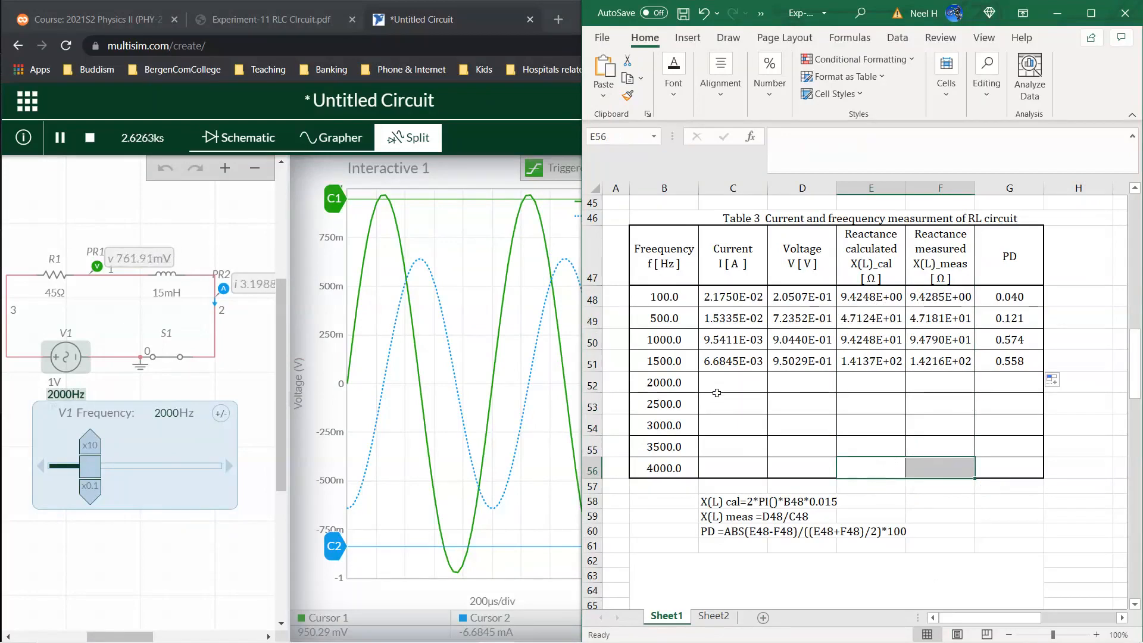
click(732, 383)
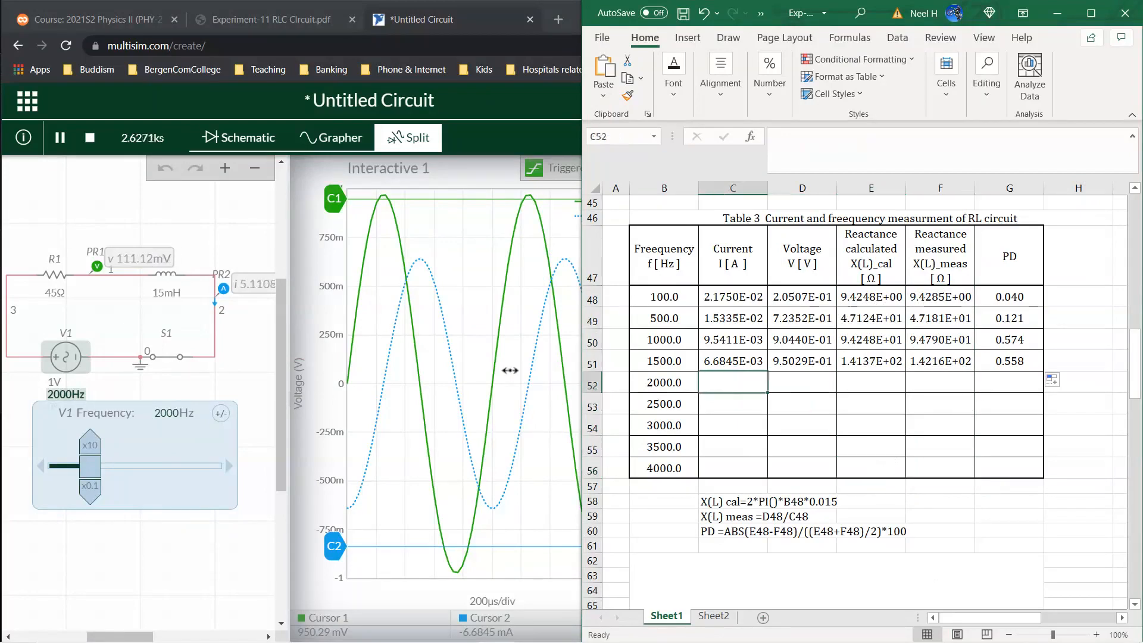
- Set the V1 frequency in the Multisim circuit to 2500 Hz
click(155, 420)
click(162, 414)
click(168, 413)
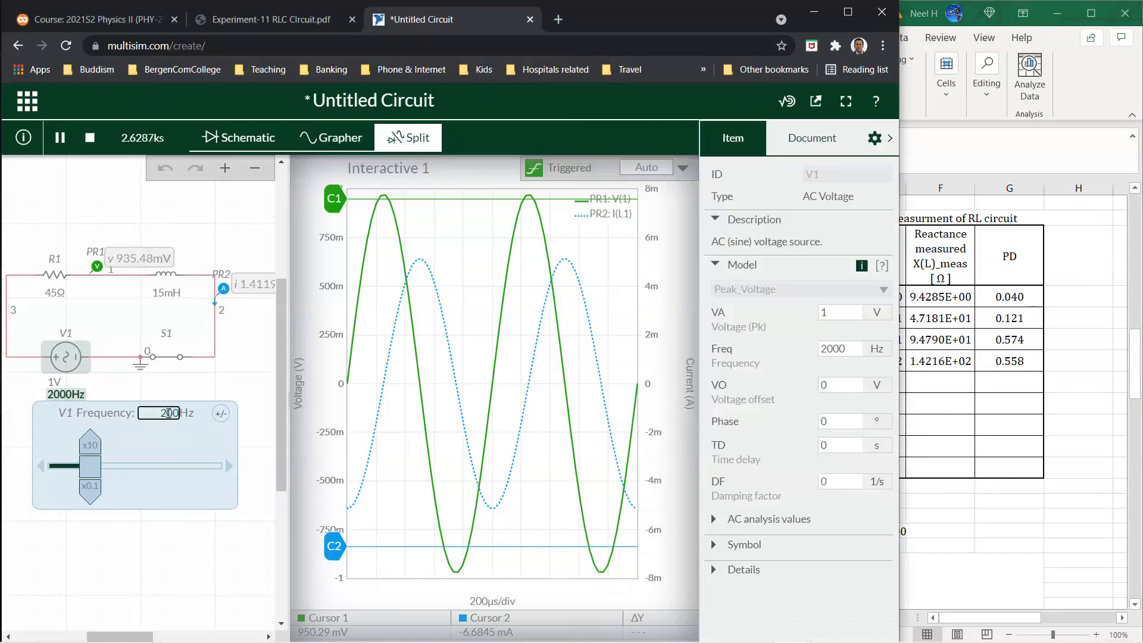
key(Return)
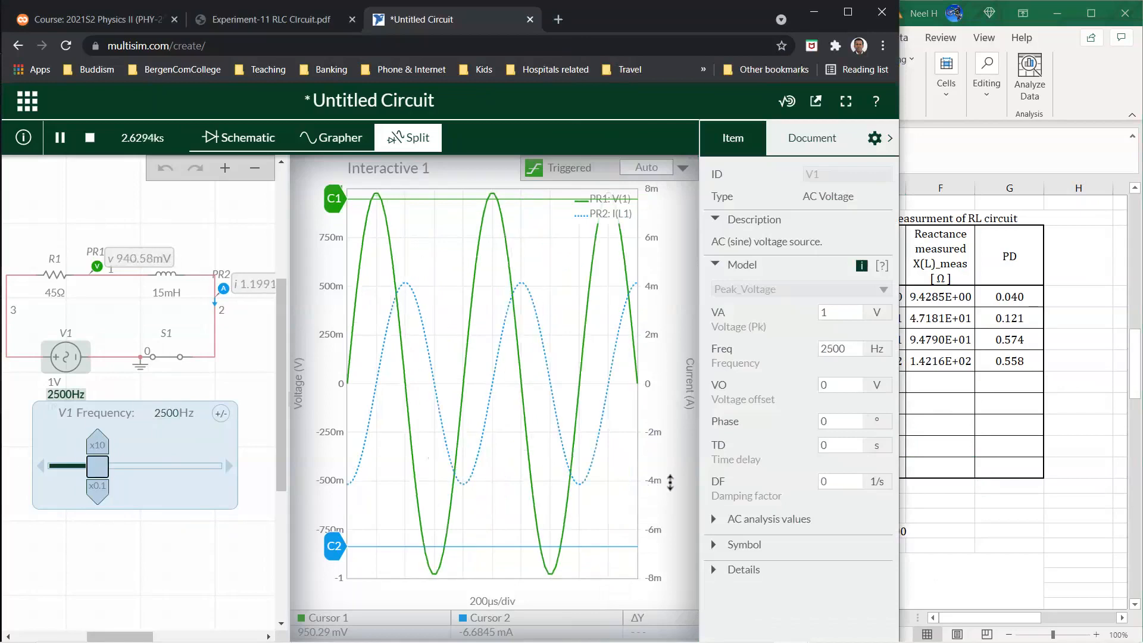
- Autoscale the graph's current axis and set its time scale to 50 µs/div
click(680, 464)
scroll(792, 506, down, 3)
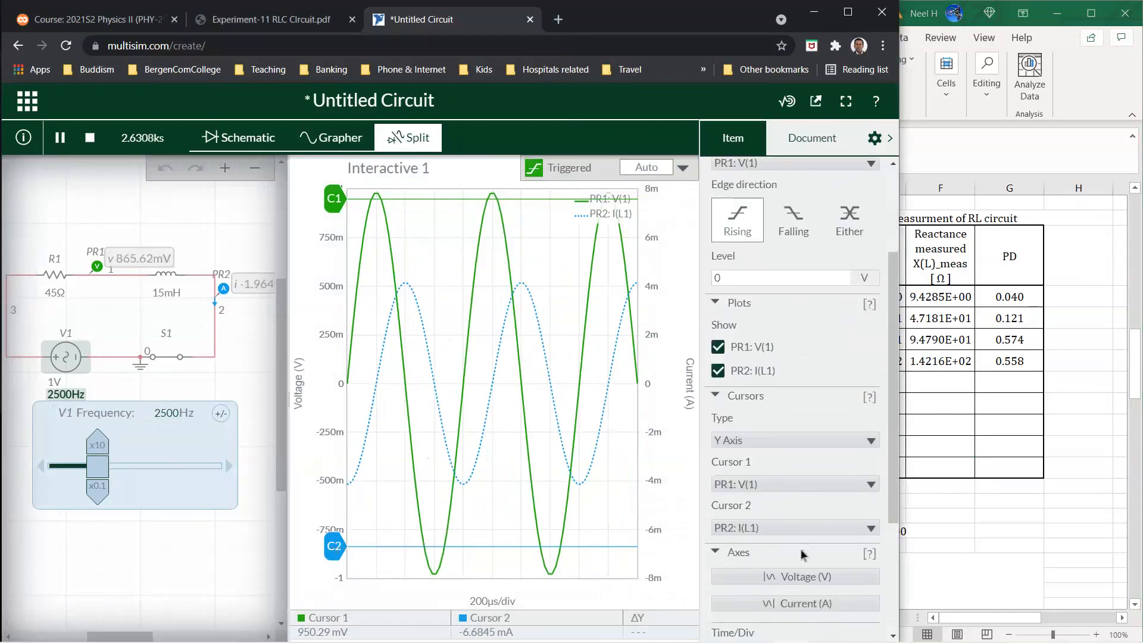
scroll(804, 551, down, 3)
click(796, 412)
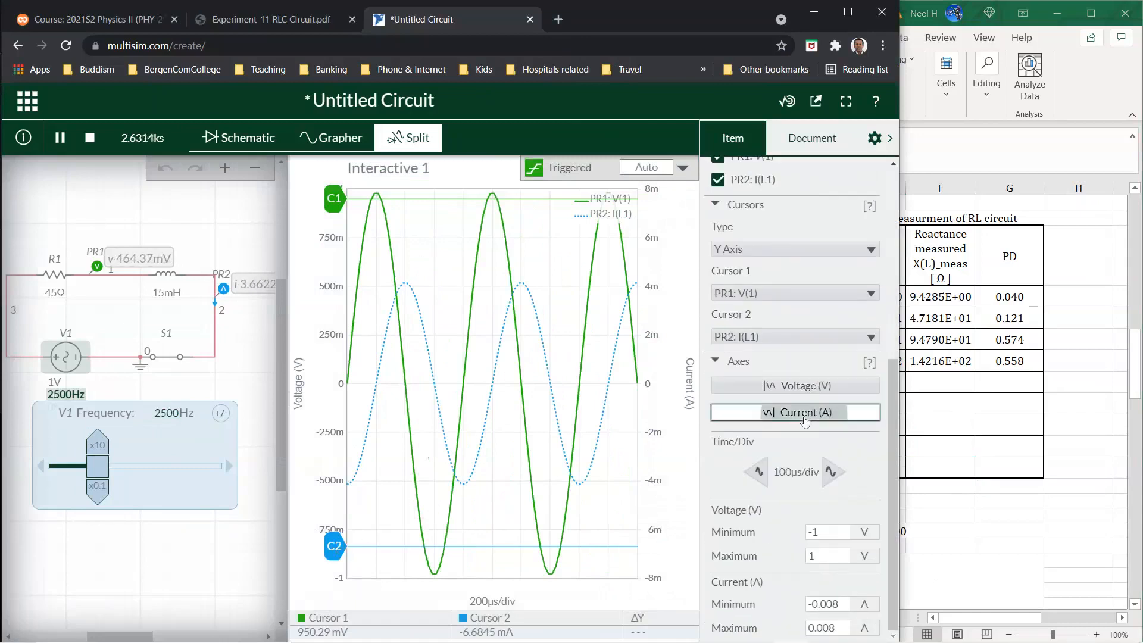
click(757, 472)
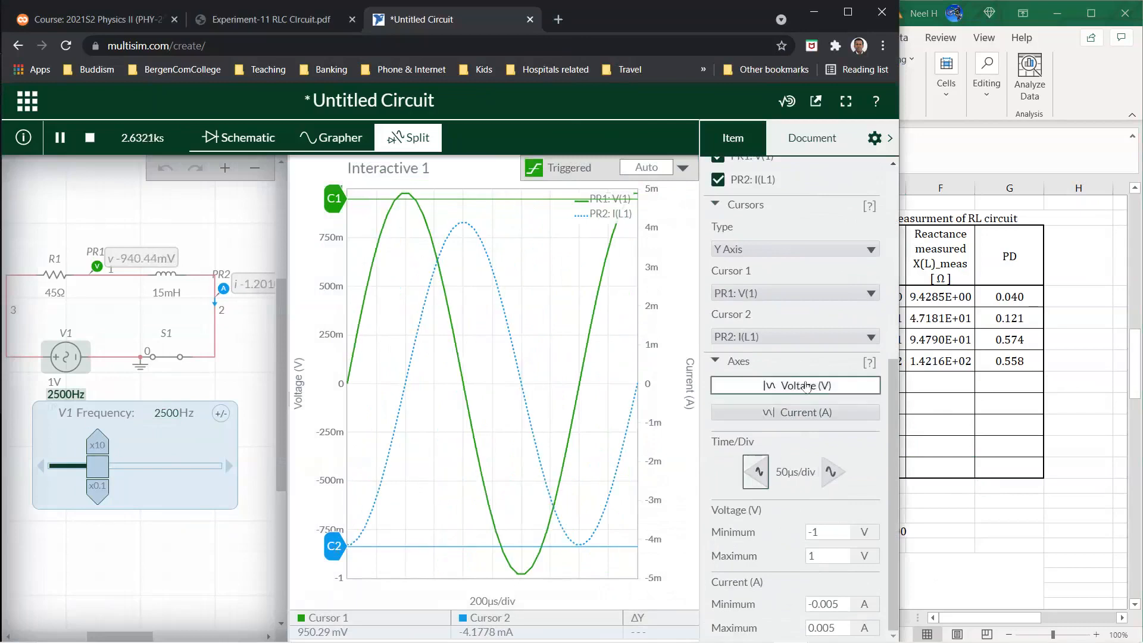
- Move cursor C1 to the voltage peak at about 985 mV and C2 to the current trough at about -4.14 mA
drag(334, 198, 335, 191)
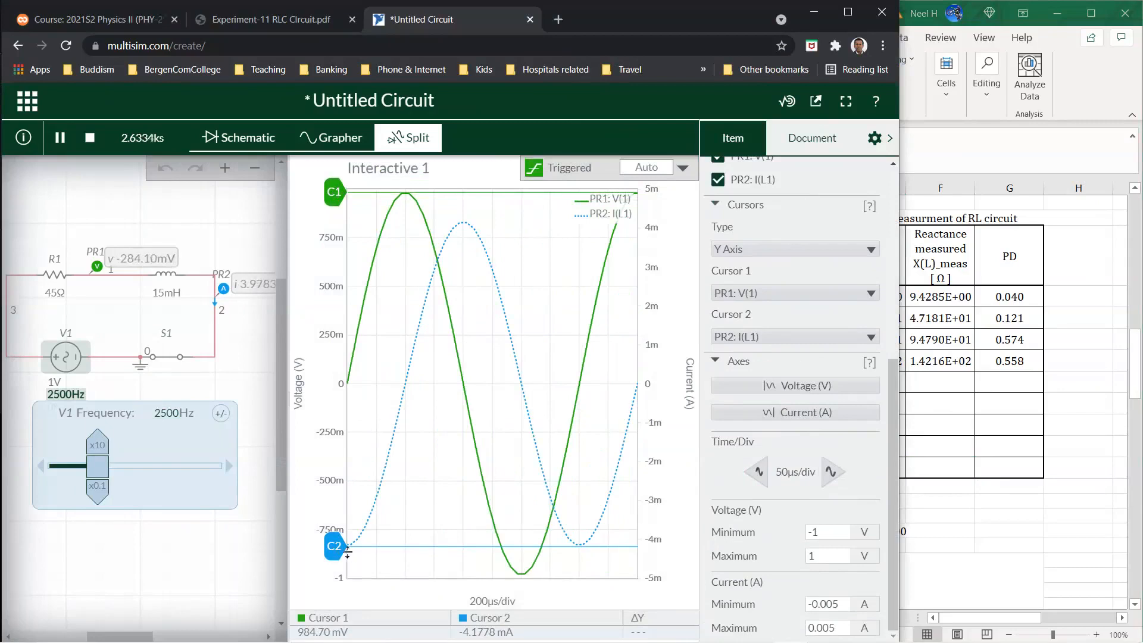
drag(335, 545, 337, 543)
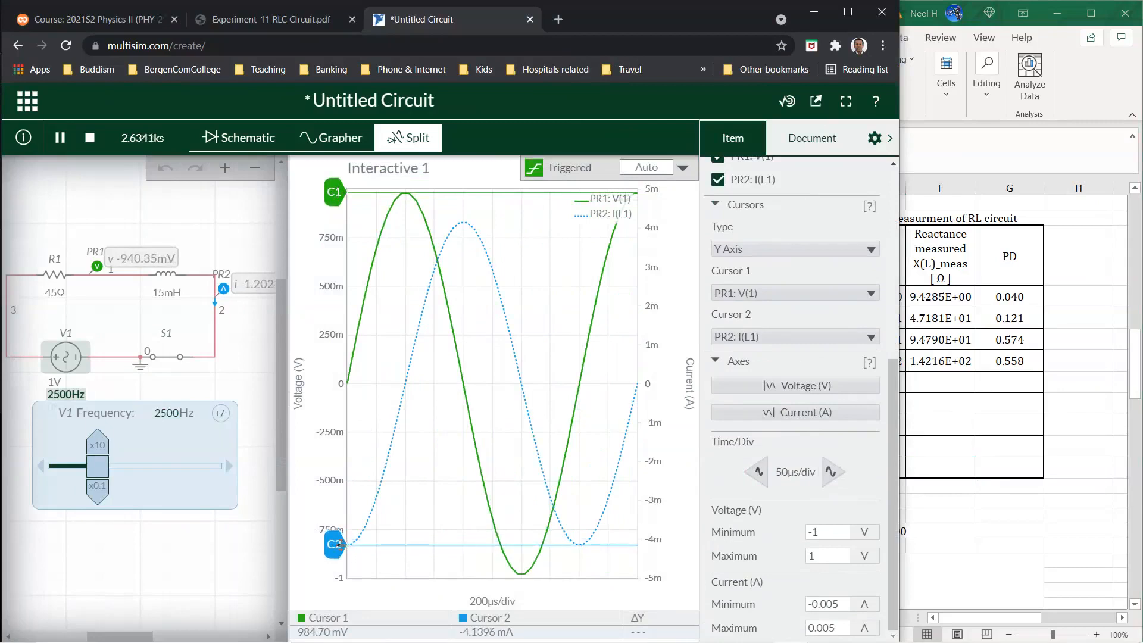
- In Table 3's 2000 Hz row in Excel, enter current .0041396 and voltage .98470, and fill the reactance and PD formulas from row 51
click(1031, 445)
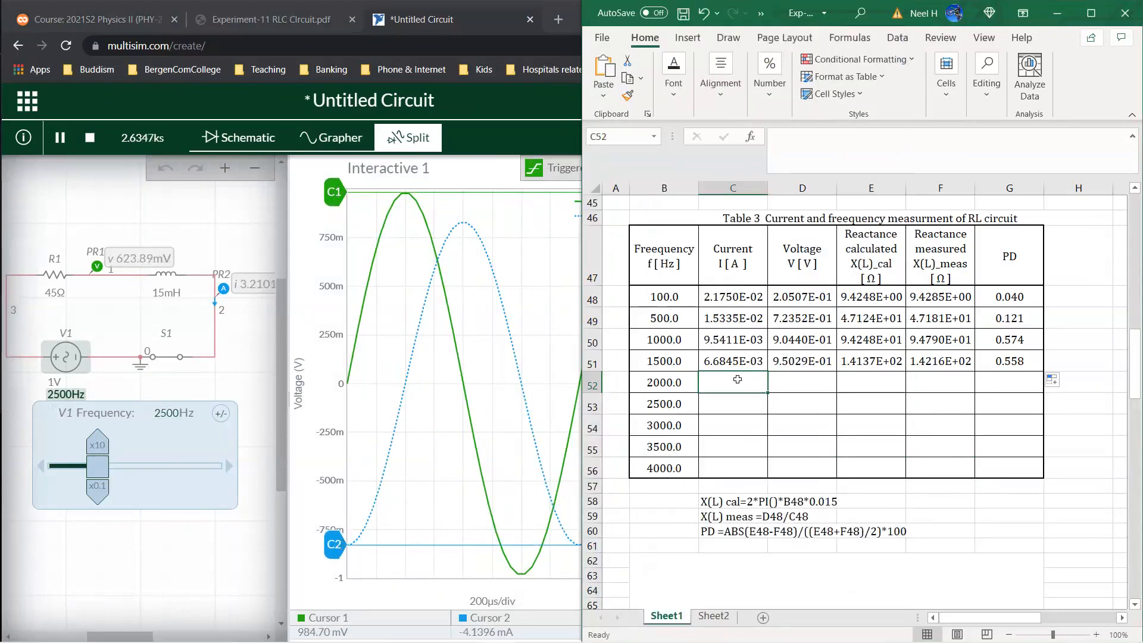
text(.00)
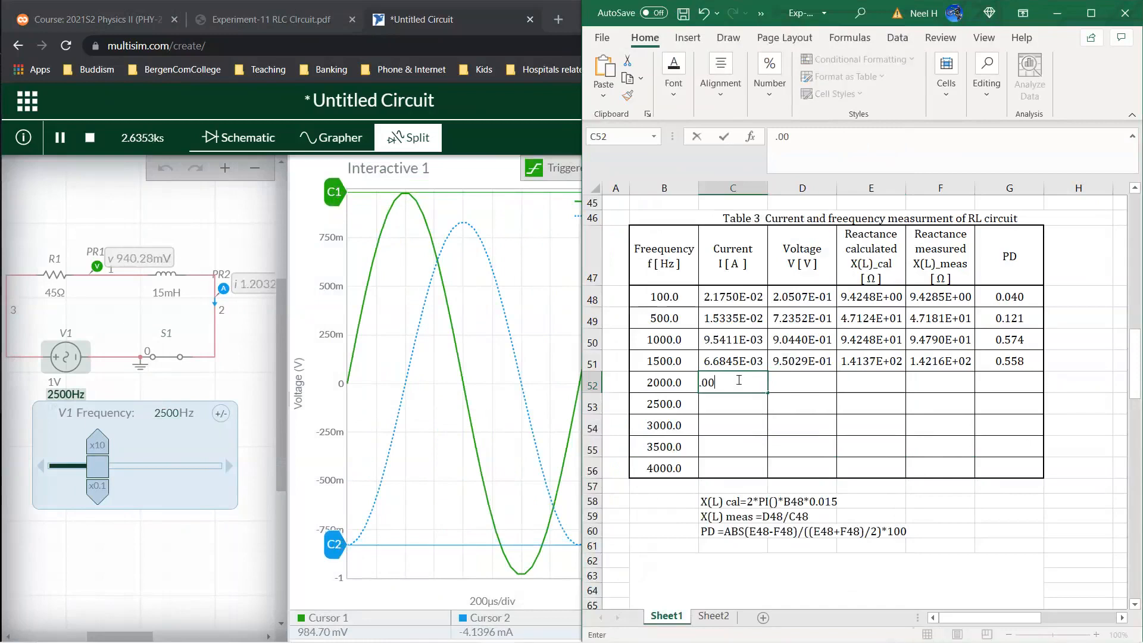
text(41396)
key(Return)
click(801, 379)
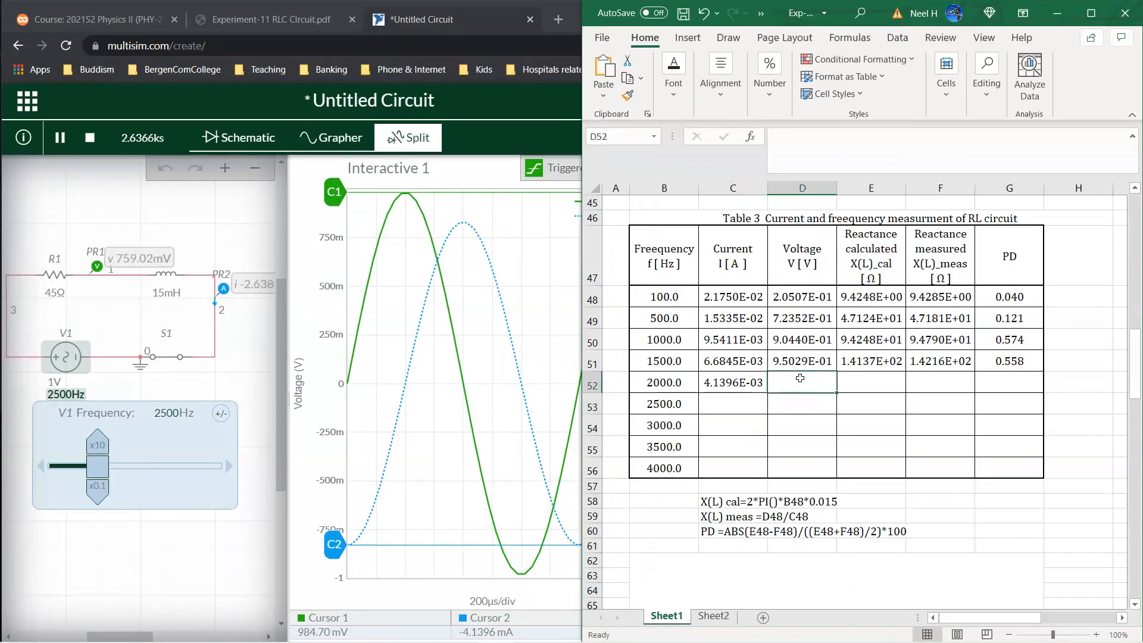
text(.9)
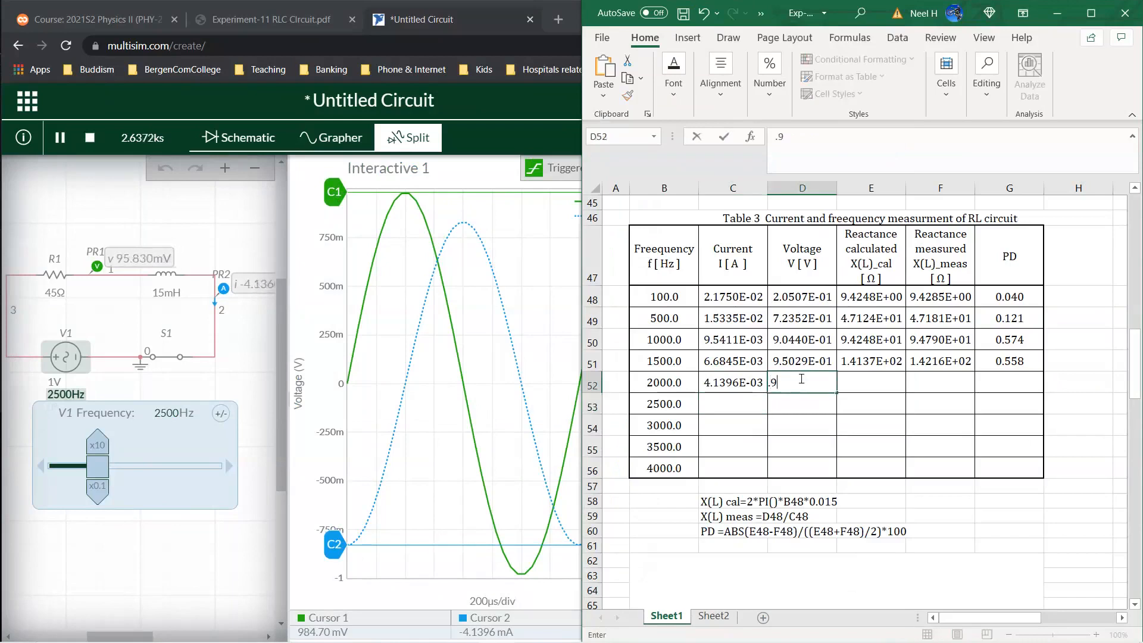
text(8470)
key(Return)
drag(900, 363, 1044, 392)
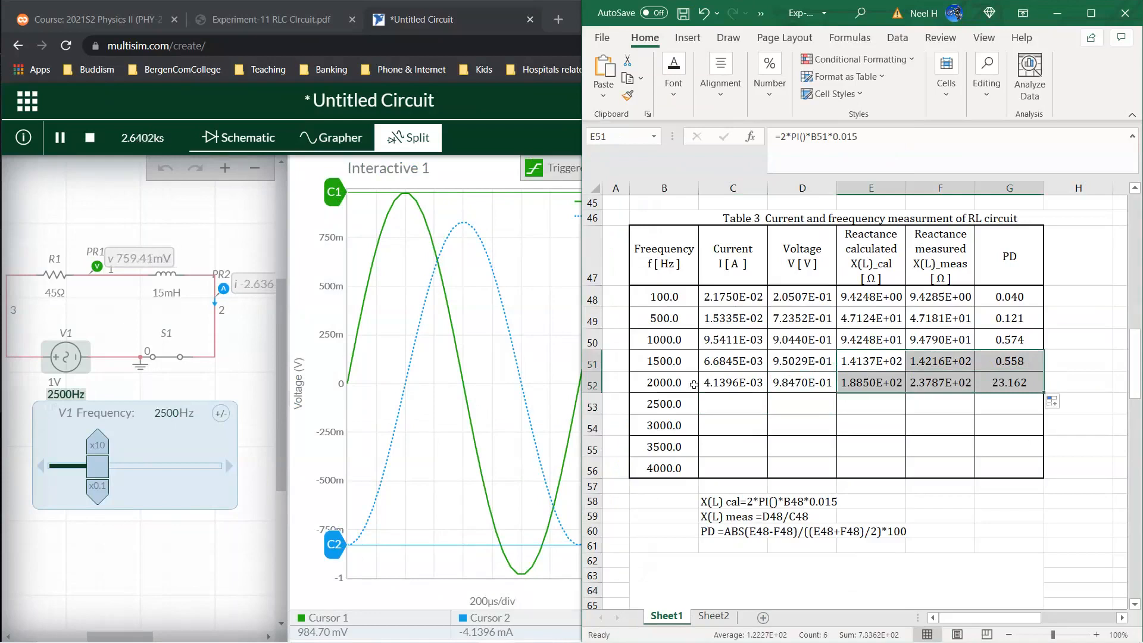
- Return to the Multisim circuit and set the V1 frequency to 2000 Hz
click(168, 413)
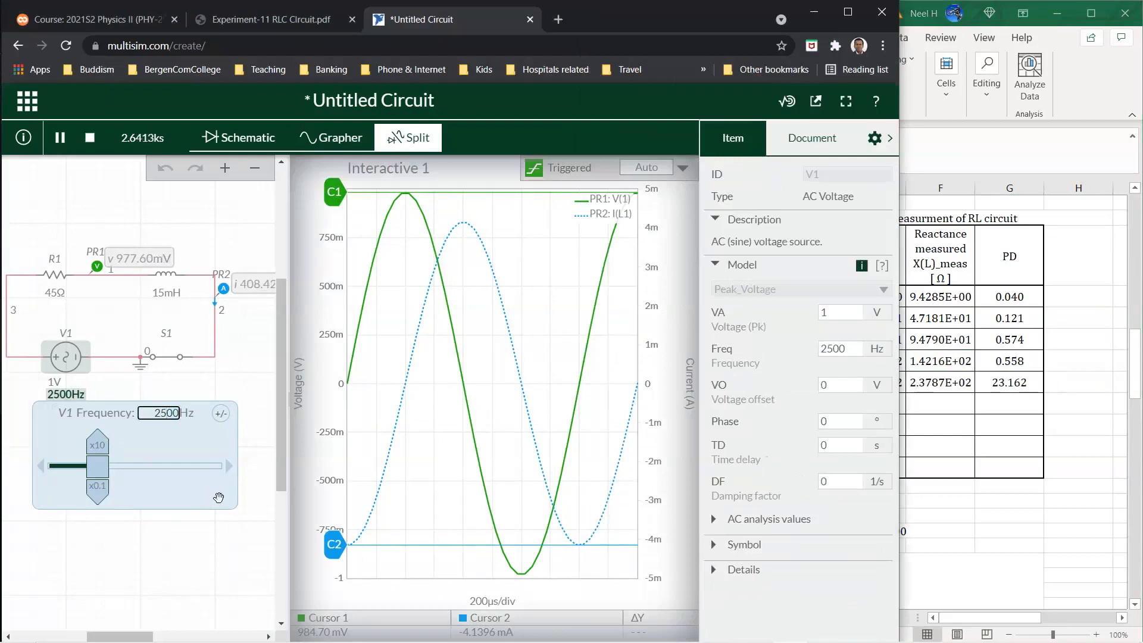
key(BackSpace)
text(0)
key(Return)
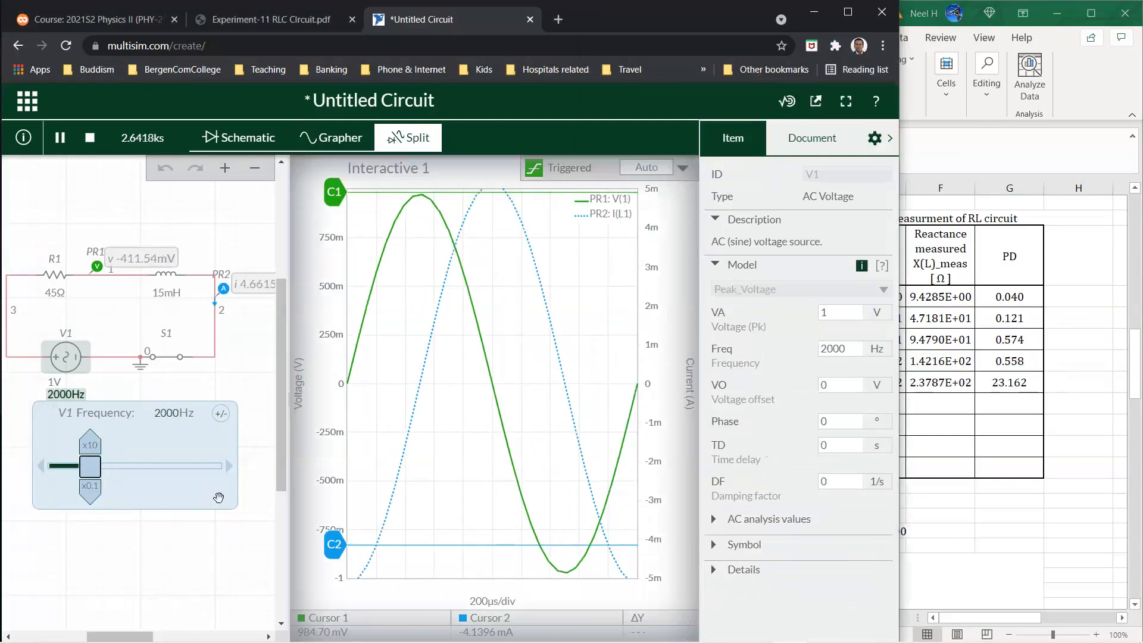
- Switch to Excel and clear the current, voltage, reactance and PD entries from the 2000 Hz row of Table 3
click(1033, 503)
drag(876, 381, 991, 384)
key(BackSpace)
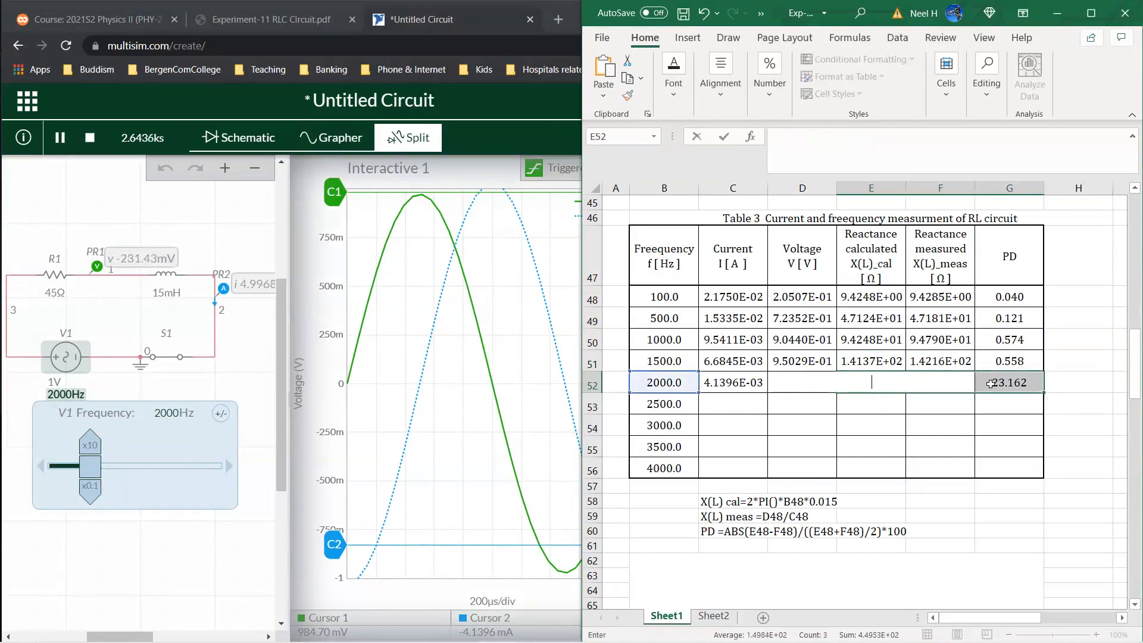
key(Return)
click(934, 386)
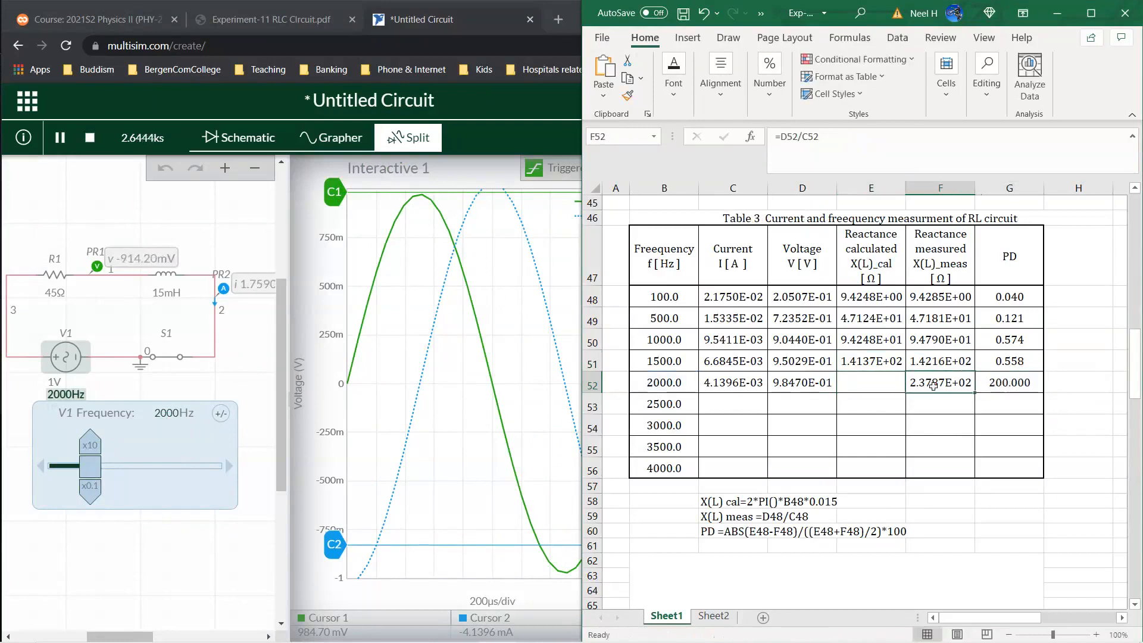
key(BackSpace)
key(Return)
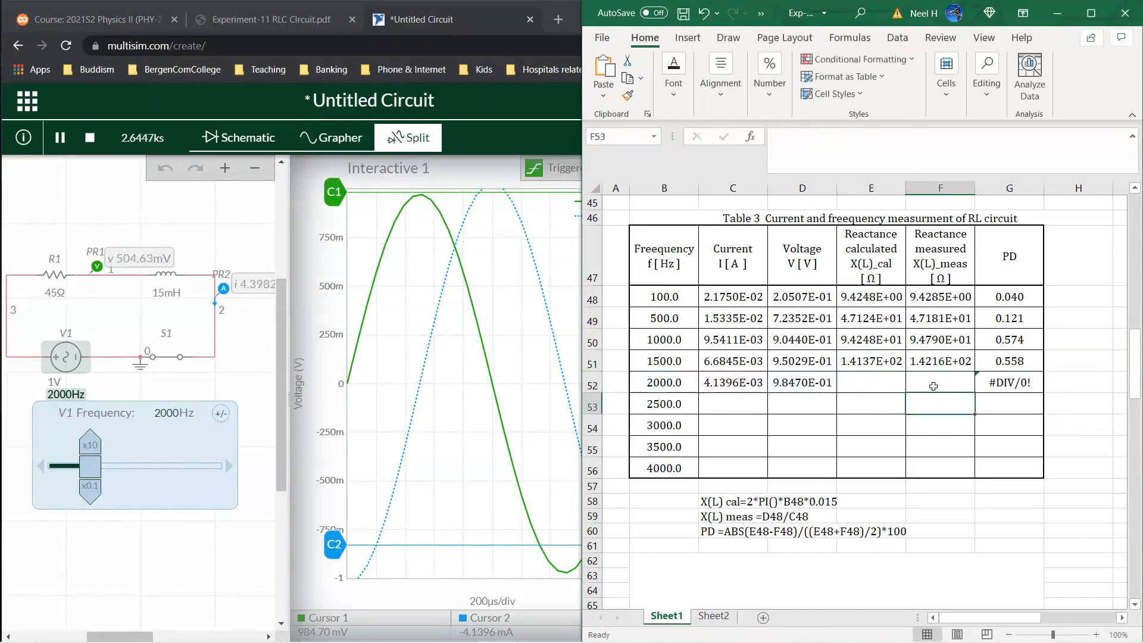
click(1024, 383)
key(Delete)
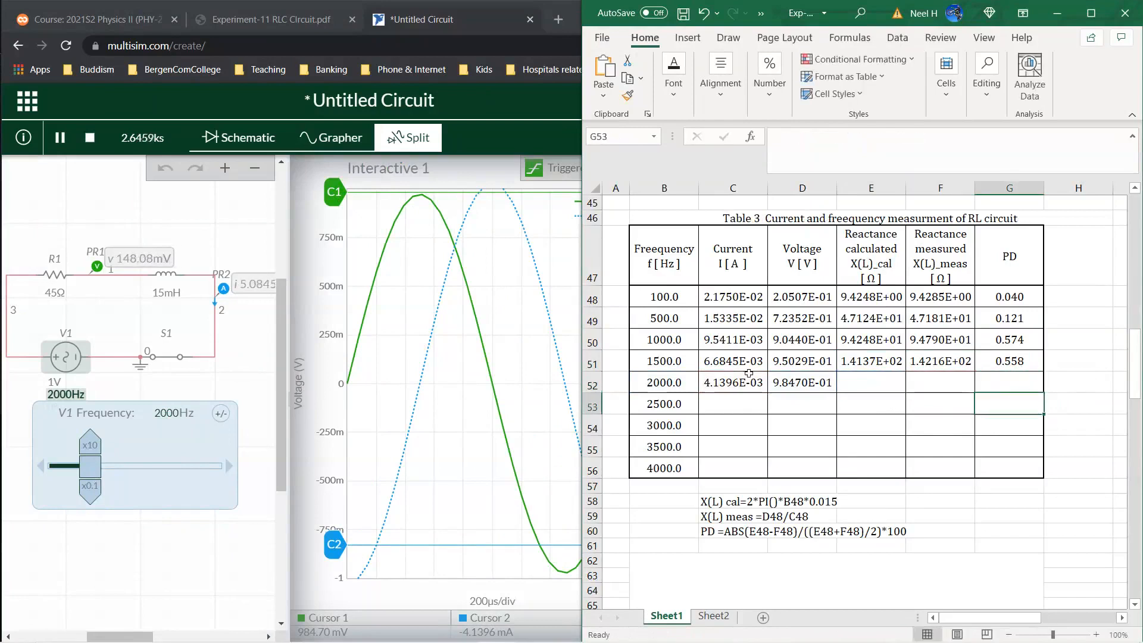
click(717, 382)
shift+click(790, 385)
key(Delete)
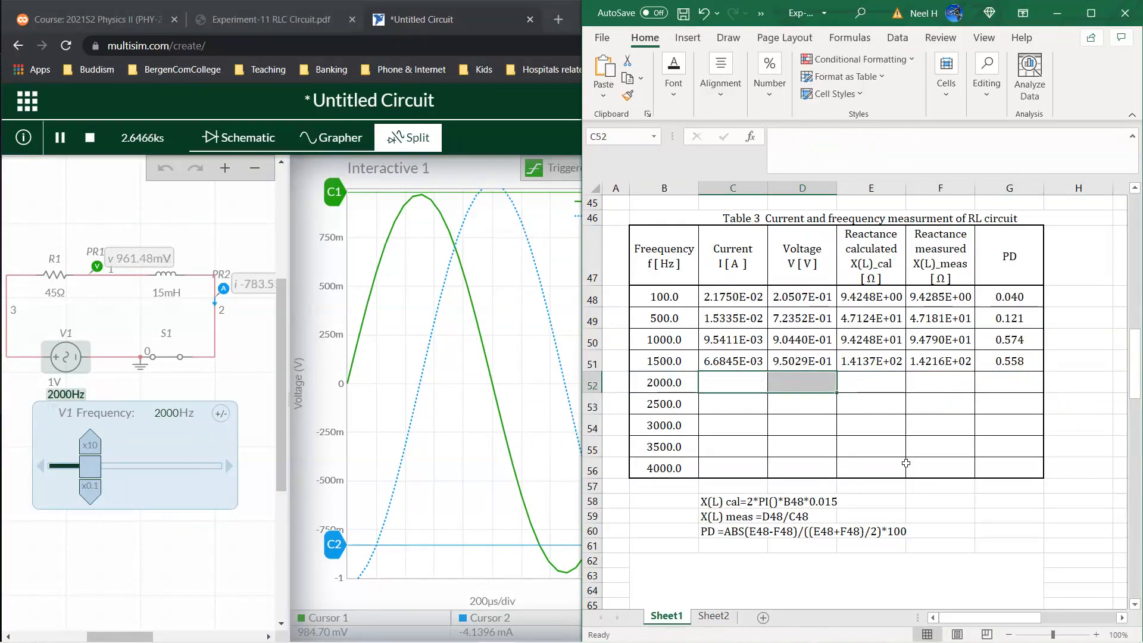
- Switch back to Multisim and set the graph's time scale to 100 µs/div
click(909, 463)
click(490, 492)
scroll(489, 492, down, 3)
scroll(489, 492, up, 4)
scroll(490, 492, down, 2)
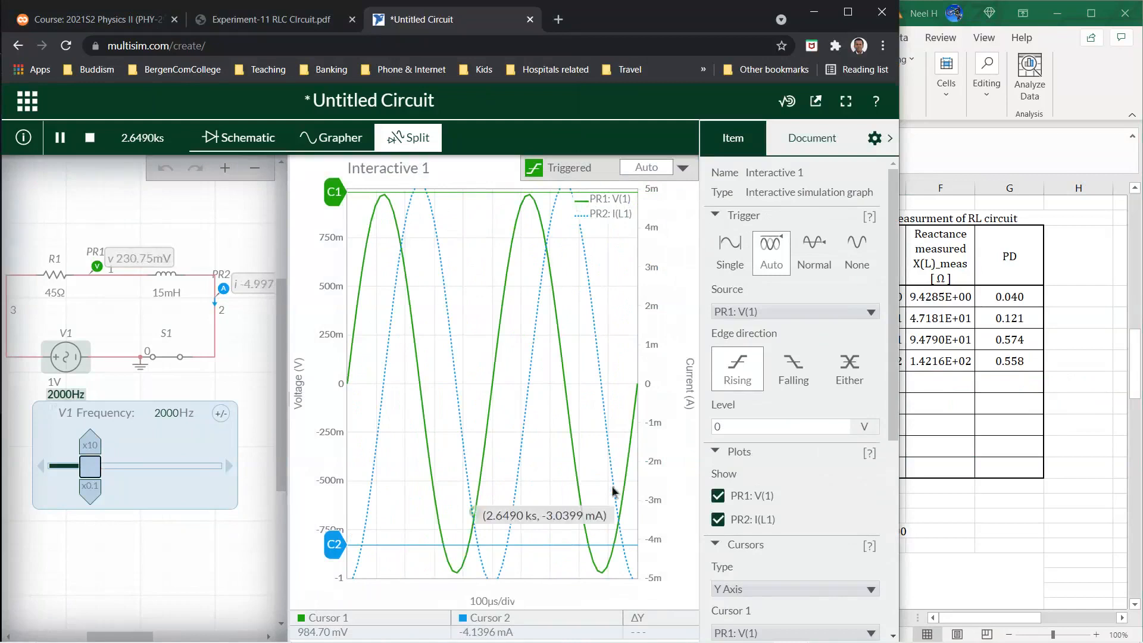
- Autoscale the graph's voltage and current axes, and move cursor C1 to the voltage peak at about 972.75 mV and C2 to the current trough at about -5.1511 mA
scroll(762, 511, down, 5)
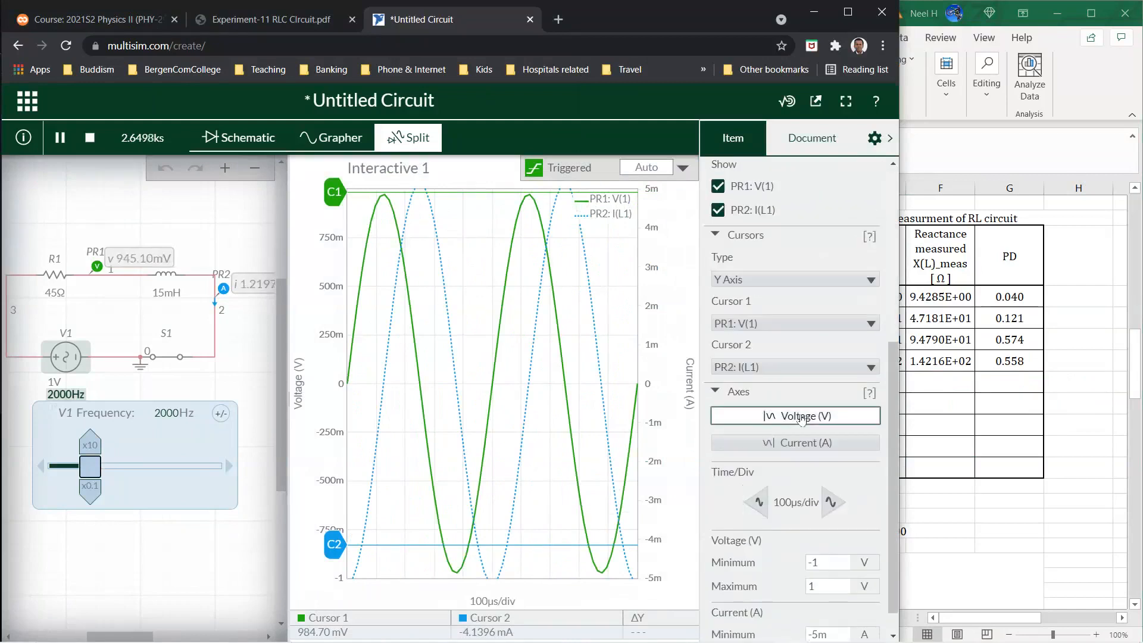
click(800, 416)
click(801, 442)
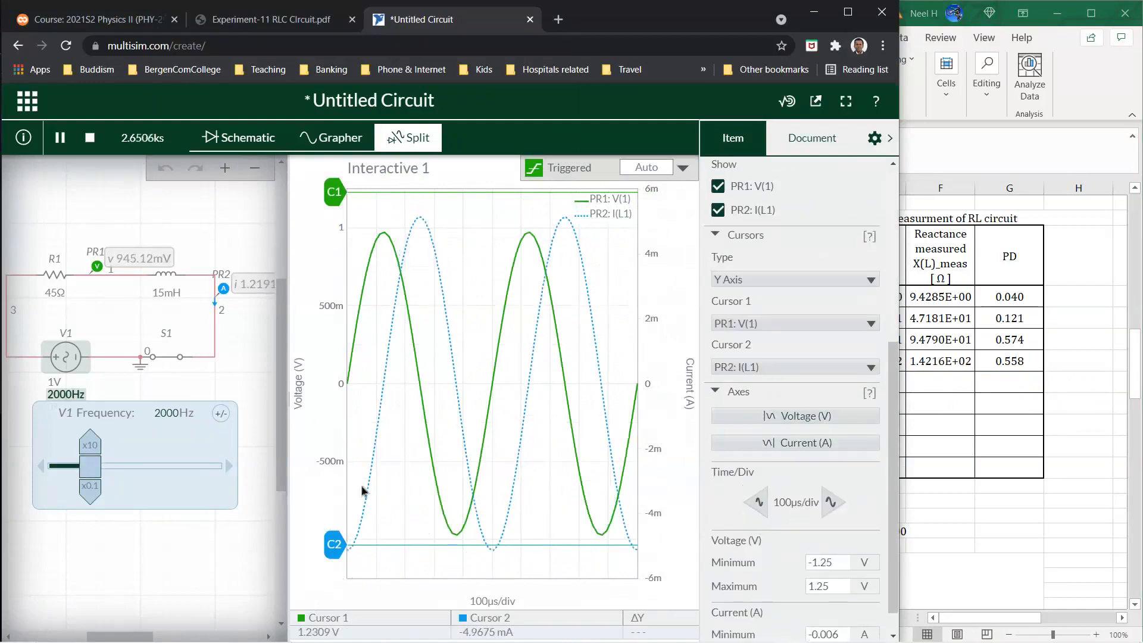
drag(336, 192, 336, 236)
drag(338, 544, 346, 551)
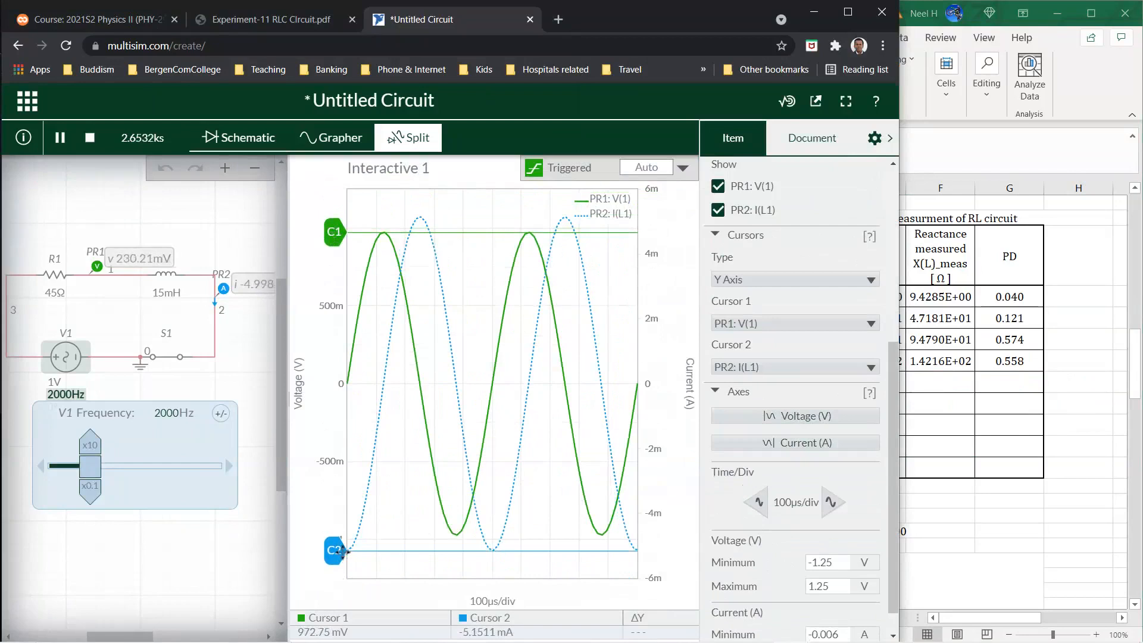
- In Excel, enter current .0051511 and voltage .97275 in the 2000 Hz row of Table 3
click(1078, 460)
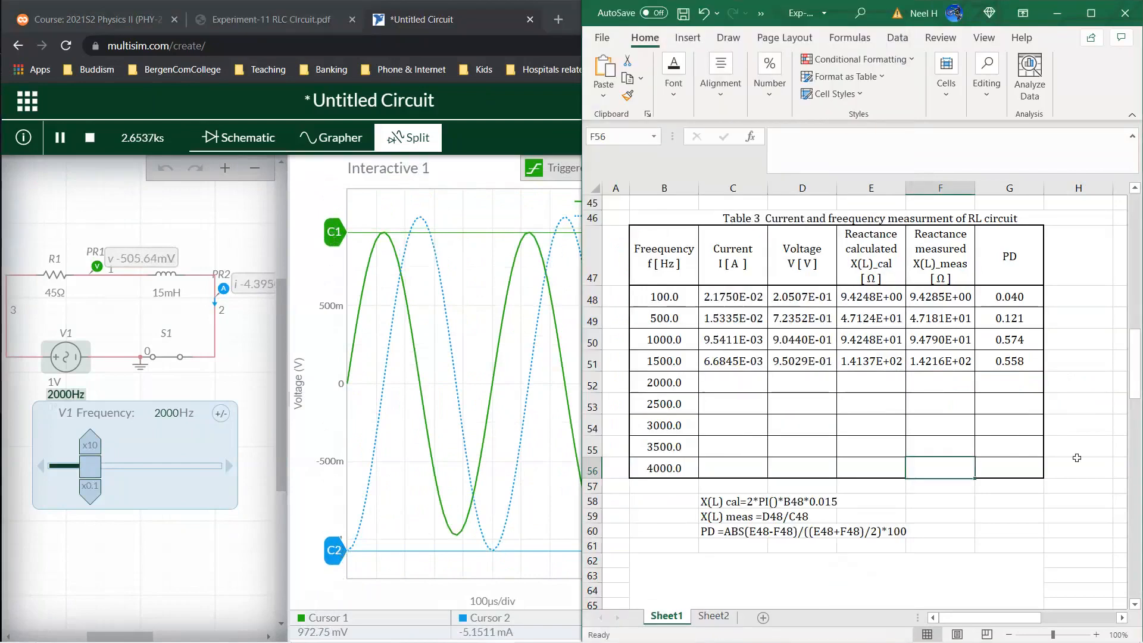
click(737, 375)
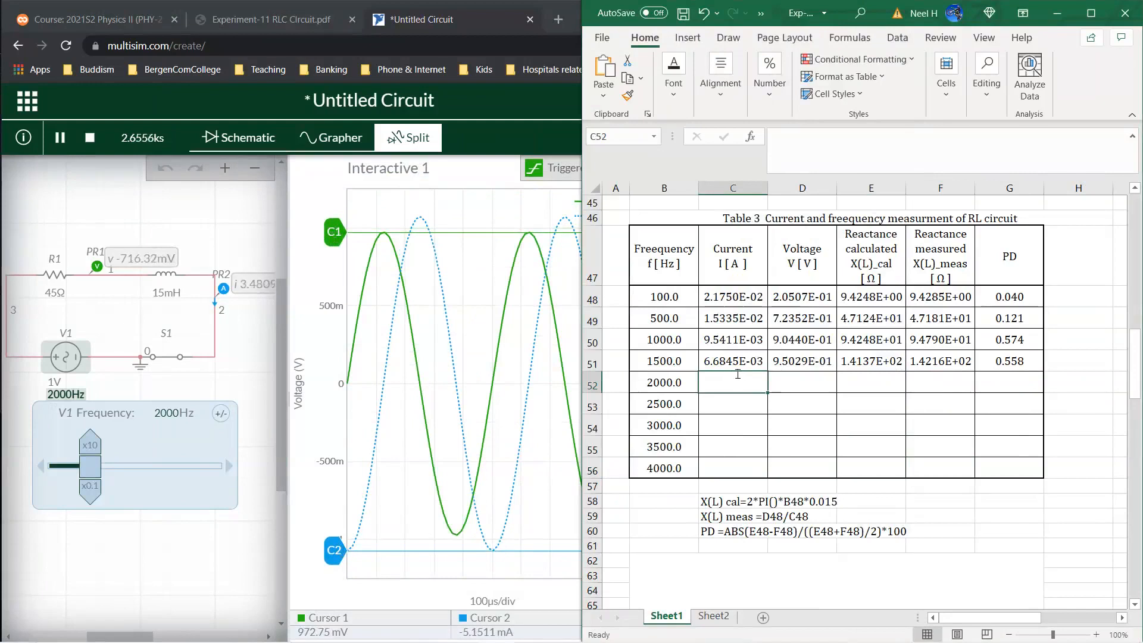
text(.0051511)
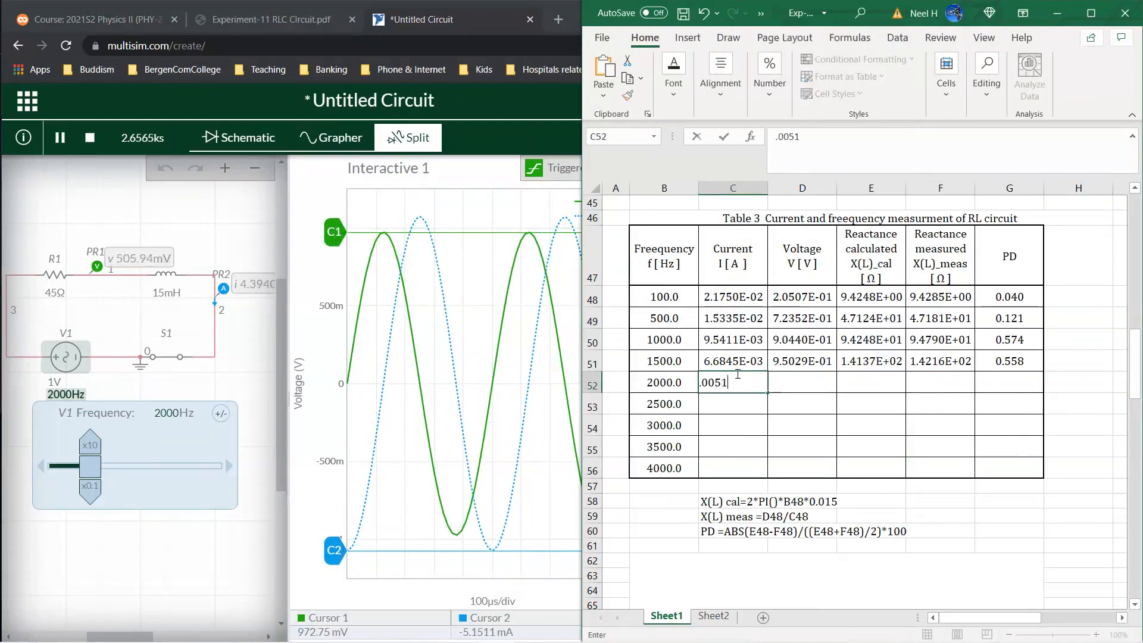
key(Return)
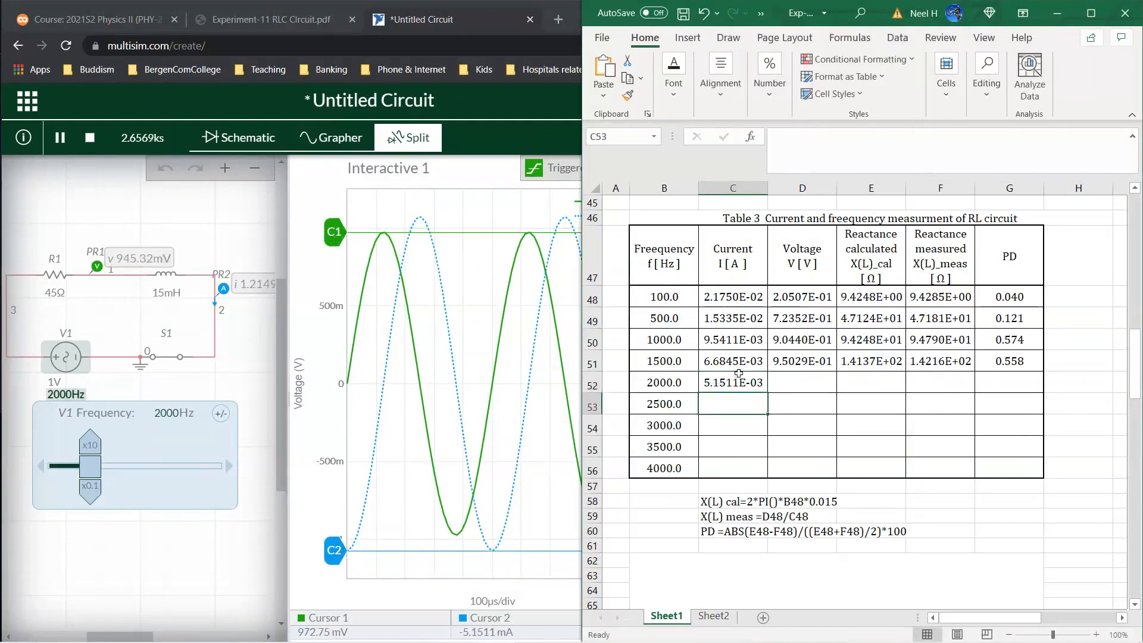
click(805, 383)
text(.97275)
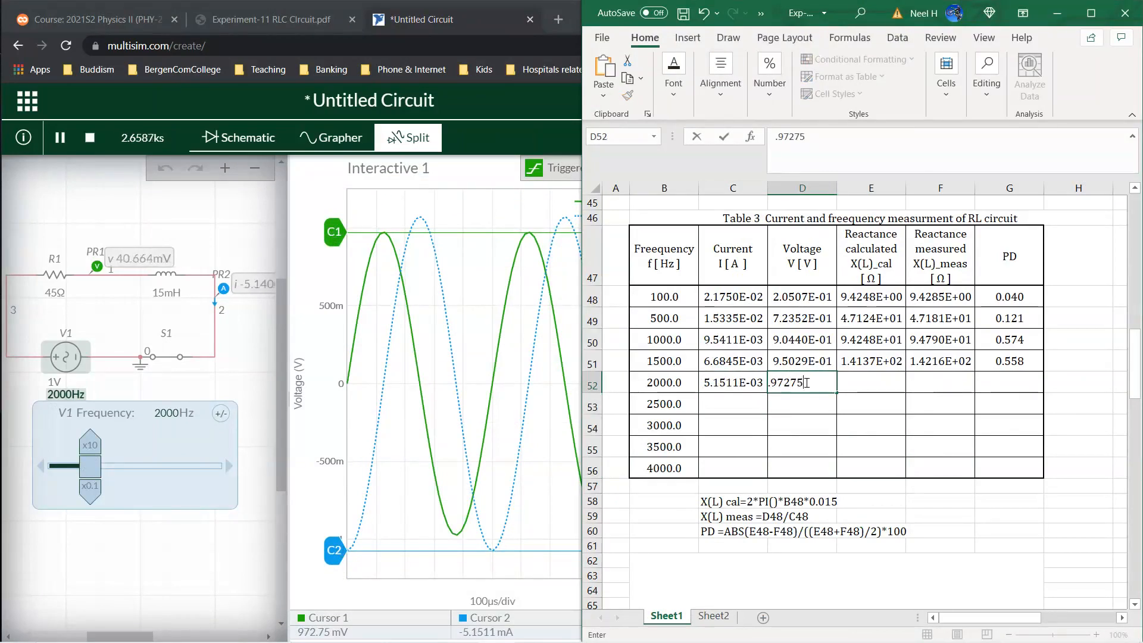
key(Return)
- Fill the calculated reactance, measured reactance and PD formulas from the 1500 Hz row down to the 2000 Hz row
click(871, 361)
shift+click(1012, 360)
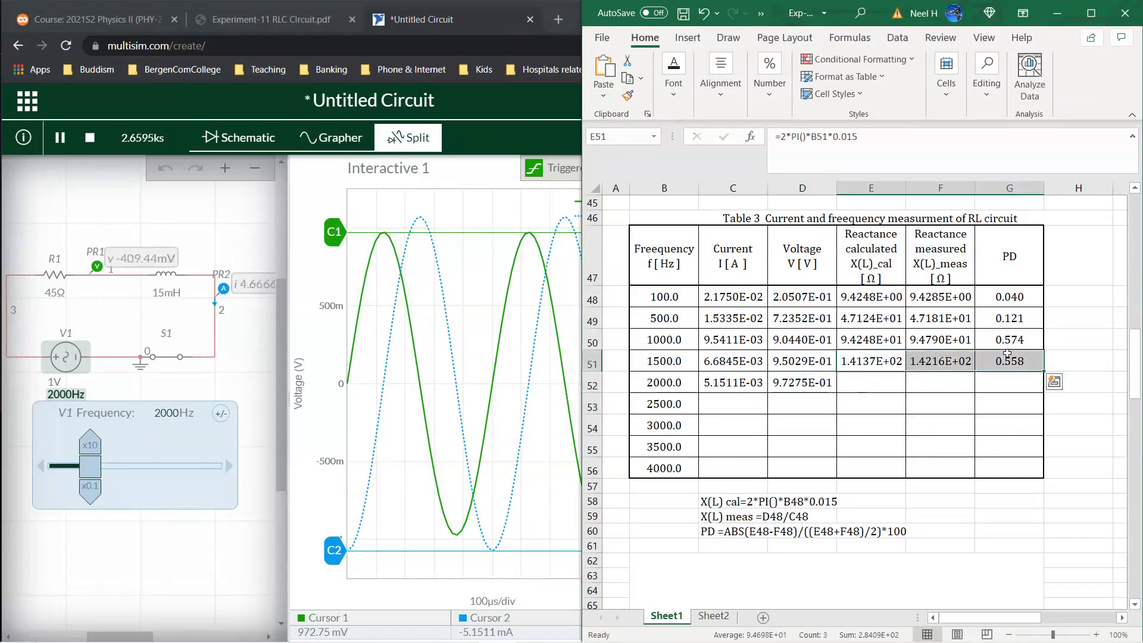
drag(1043, 372, 1040, 396)
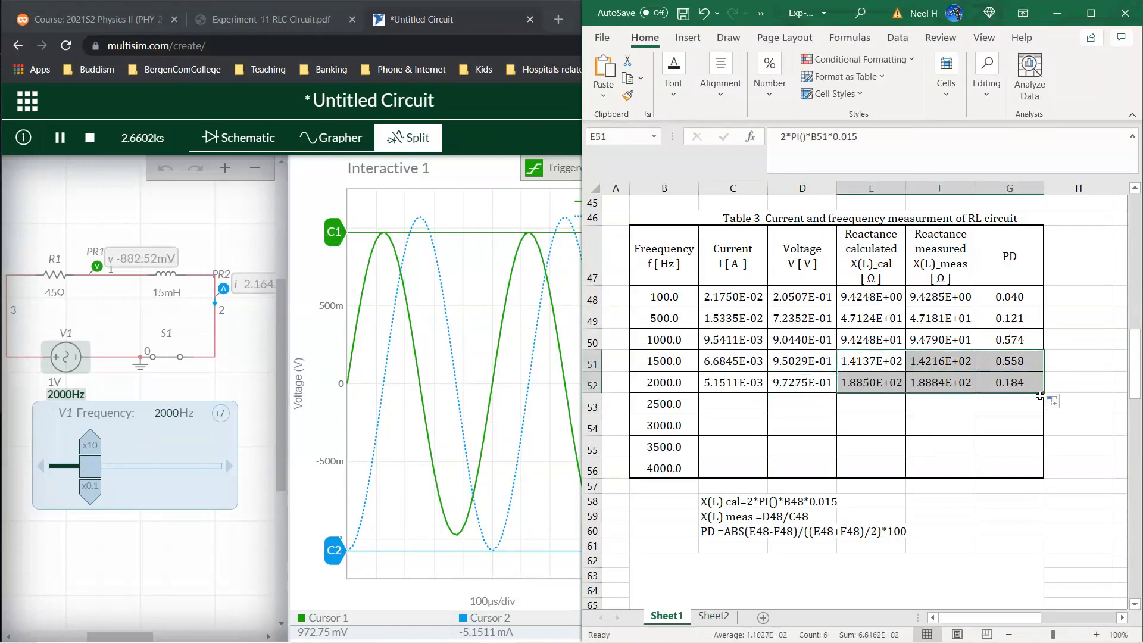
click(857, 425)
click(726, 407)
- Switch to the Multisim circuit and set the V1 frequency to 2500 Hz
click(171, 411)
double_click(172, 411)
click(167, 413)
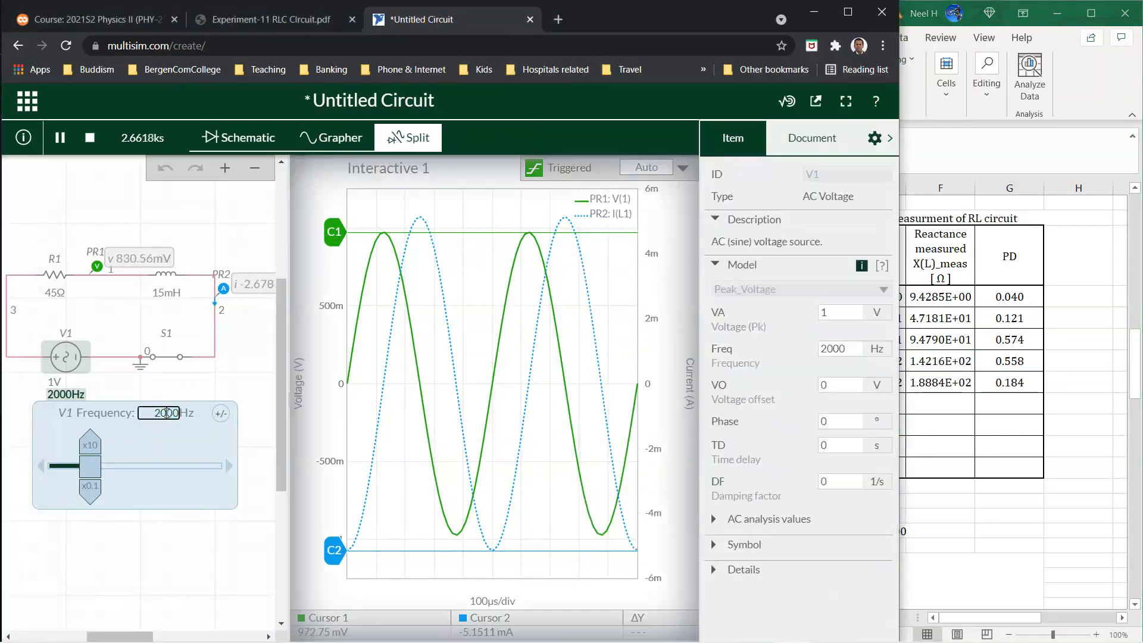
key(Return)
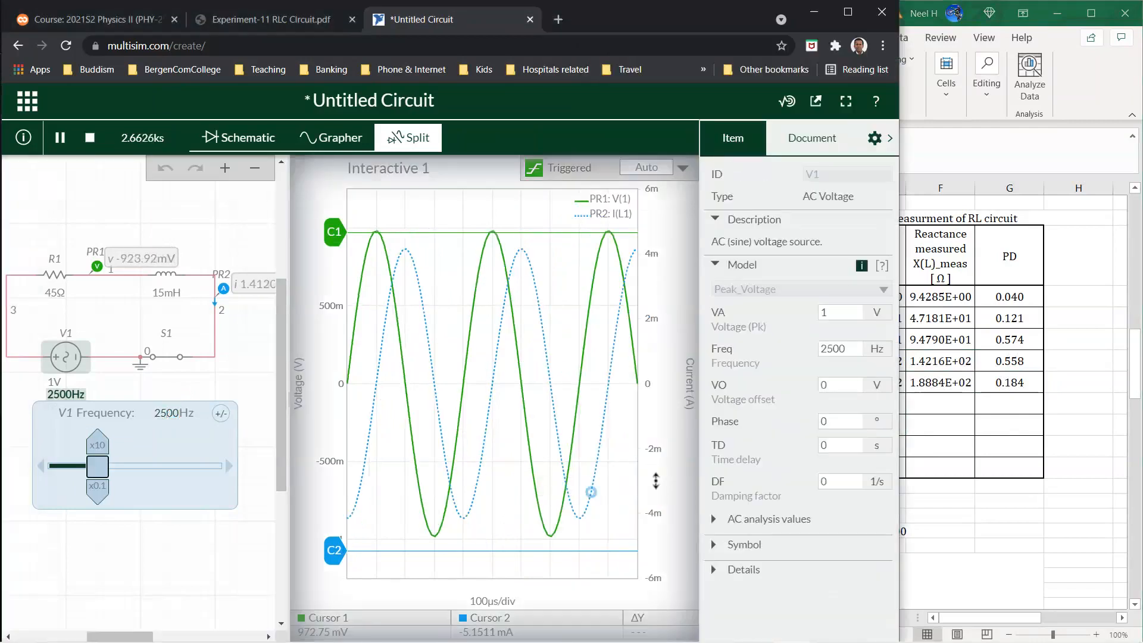
- Set the time scale to 50 µs/div and move cursor C1 to the voltage peak at about 982.31 mV and C2 to the current trough at about -4.1185 mA
click(655, 479)
scroll(739, 483, down, 5)
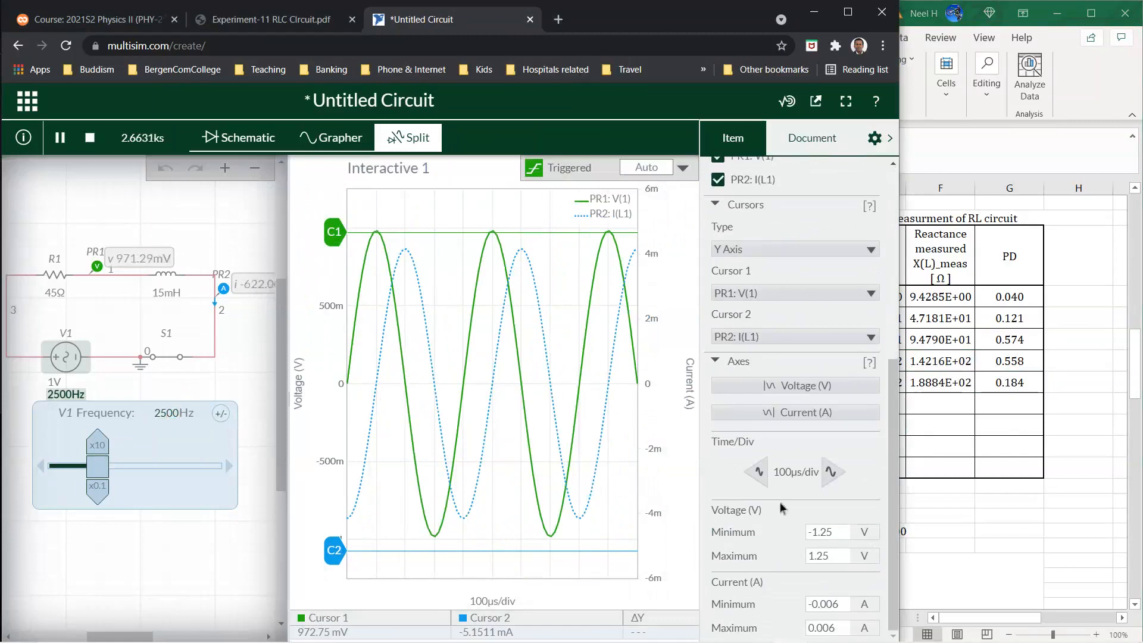
click(757, 474)
click(762, 473)
click(834, 474)
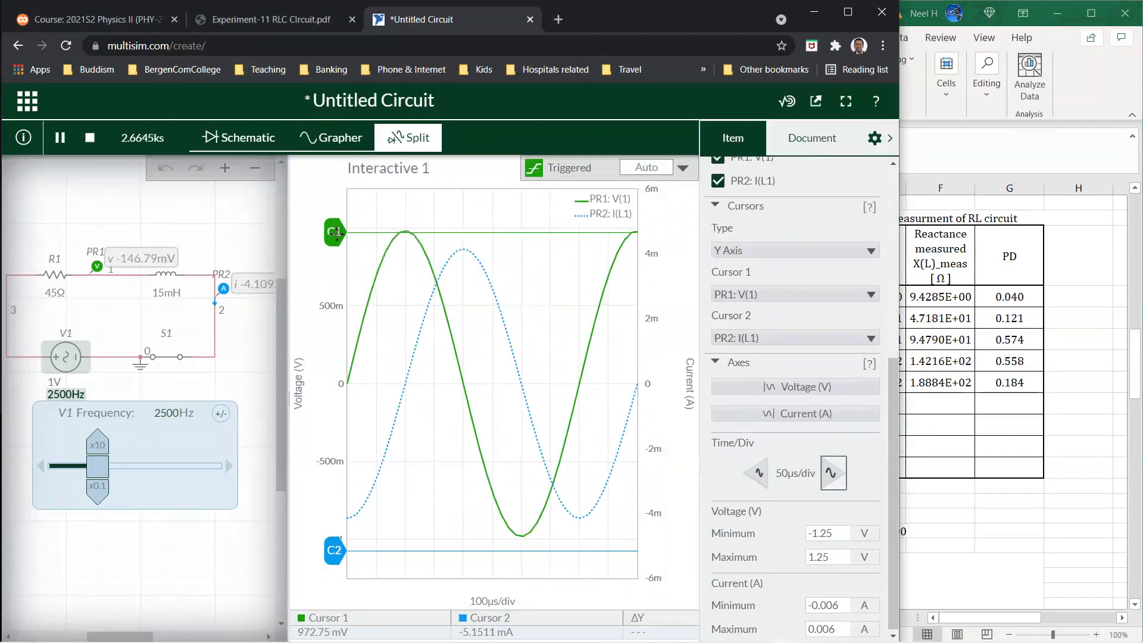
drag(336, 233, 338, 233)
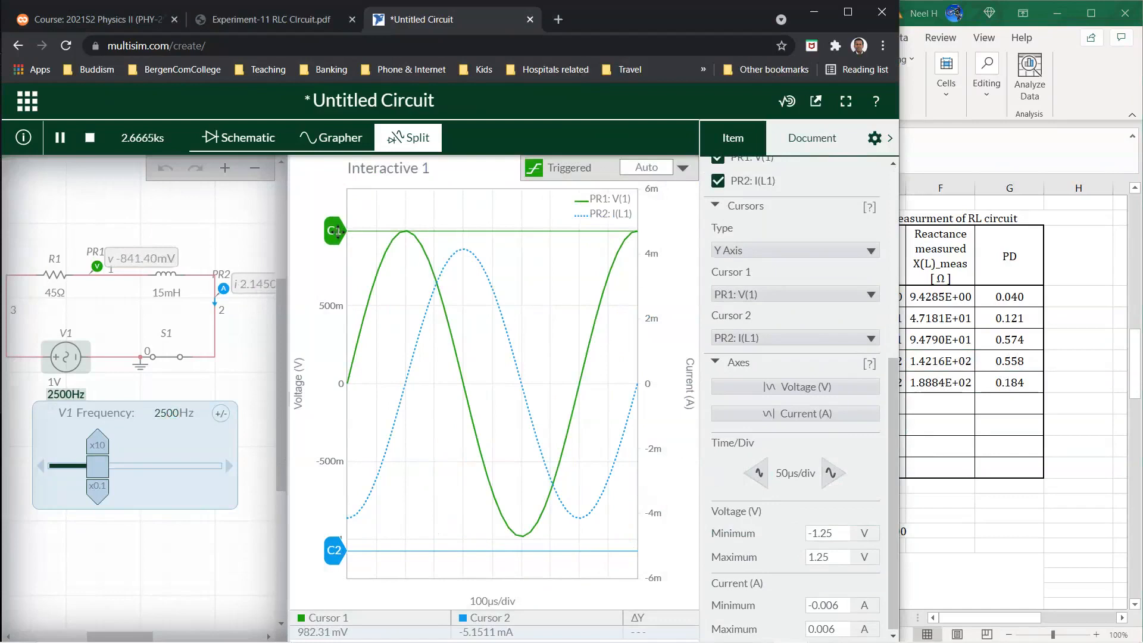
drag(329, 553, 334, 518)
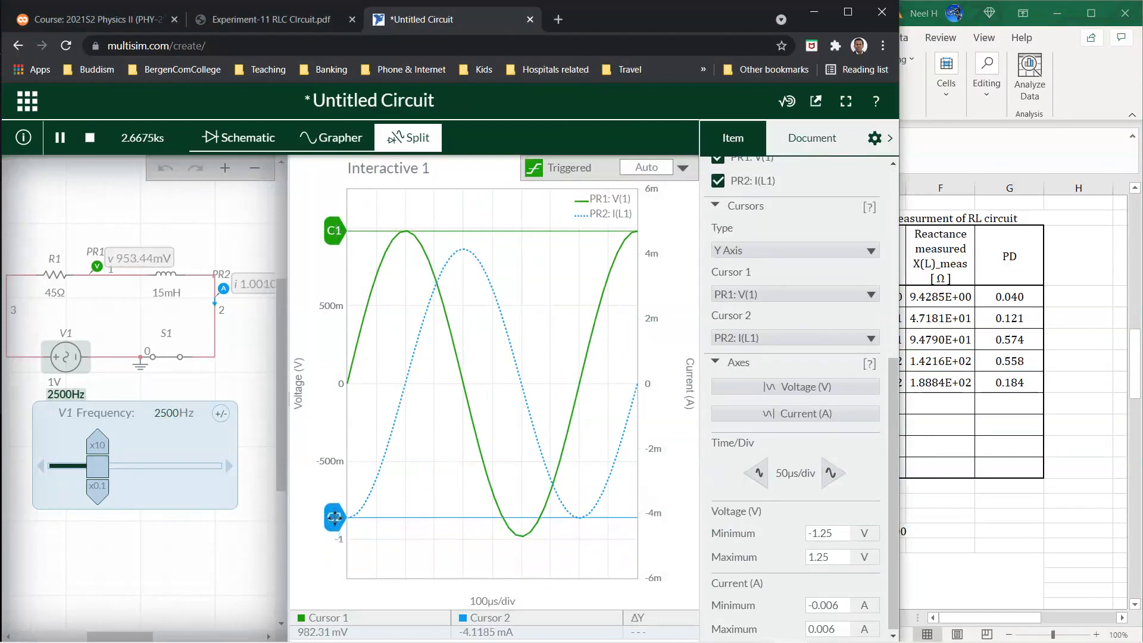
- Switch to Excel and enter current .0041185 and voltage .98231 in the 2500 Hz row of Table 3
click(1015, 479)
click(732, 403)
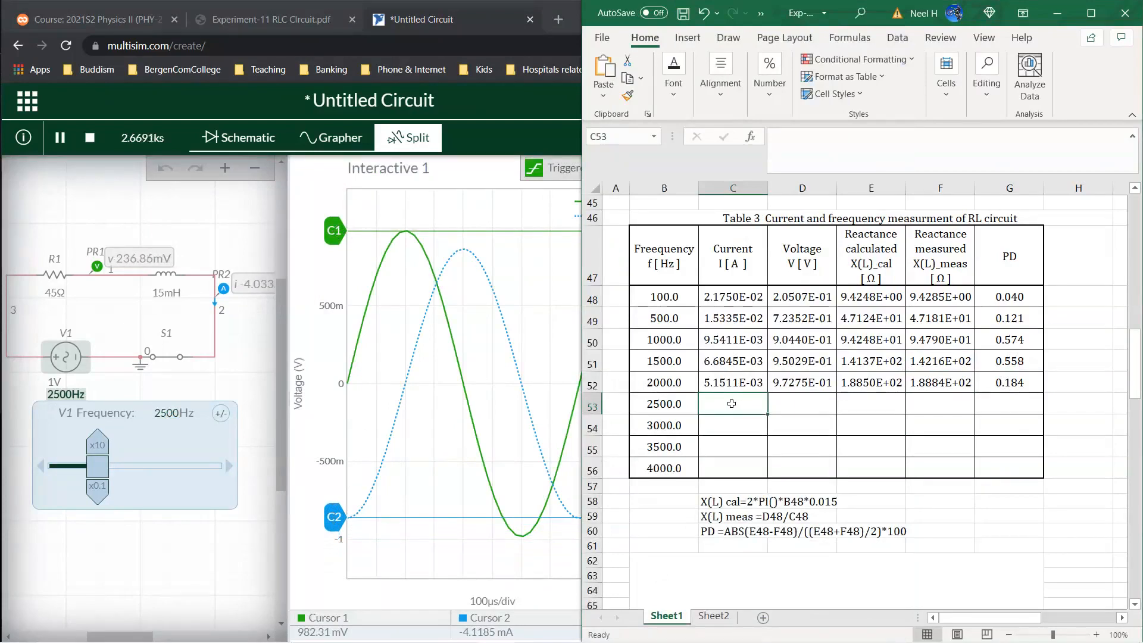
text(.00)
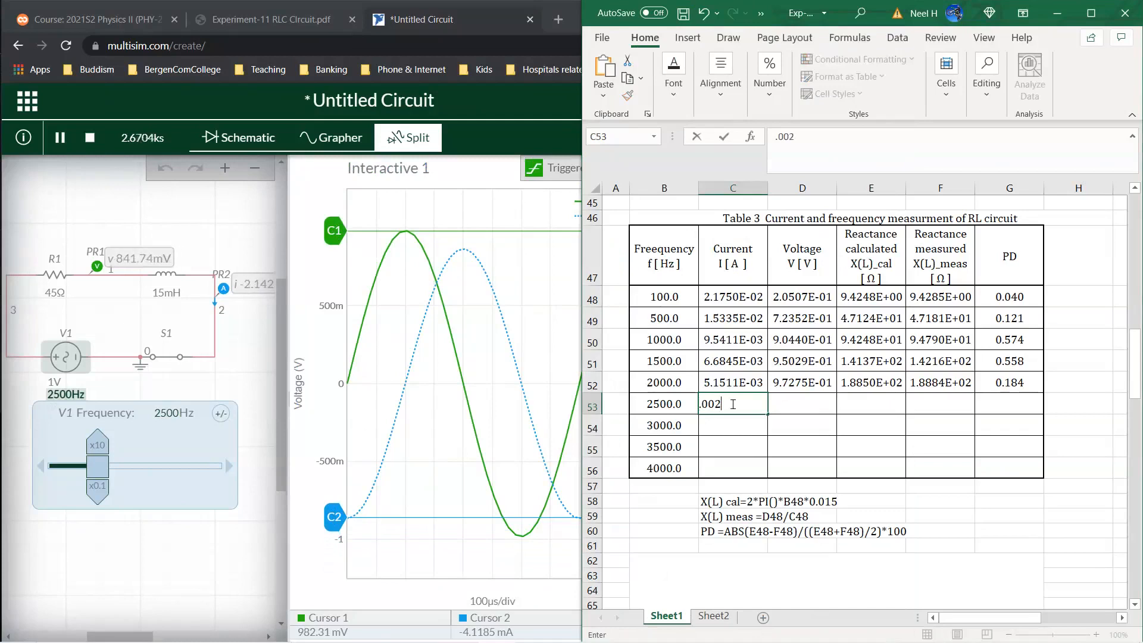
text(41185)
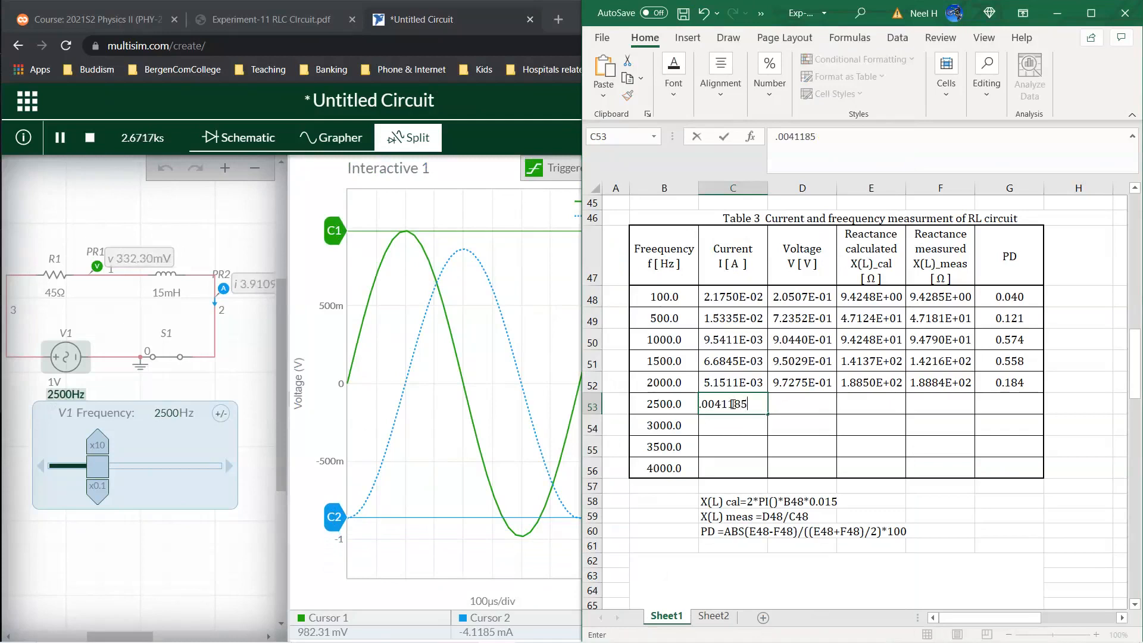
key(Return)
click(811, 400)
text(.)
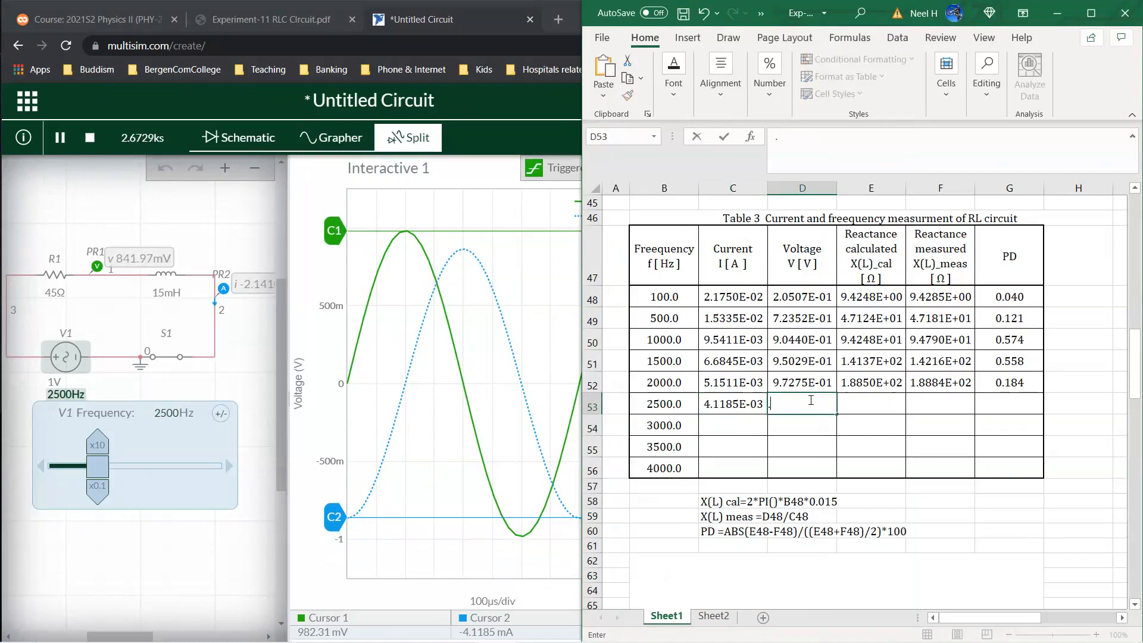
text(98231)
key(Return)
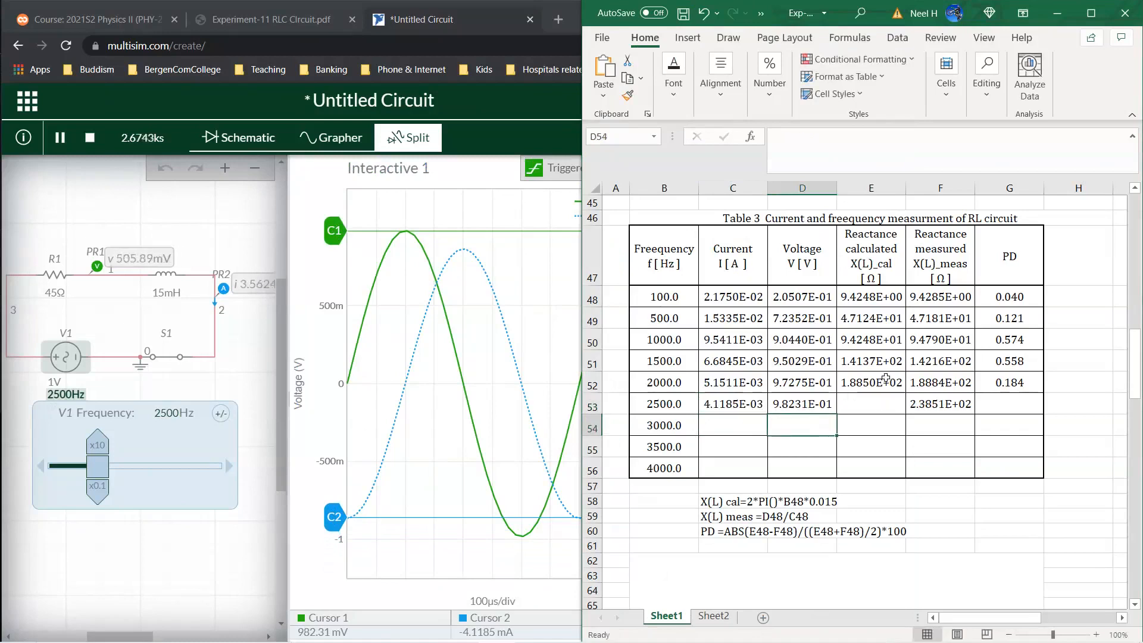
- Fill the calculated reactance and PD formulas from the 2000 Hz row down to the 2500 Hz row
click(887, 379)
drag(905, 393, 906, 412)
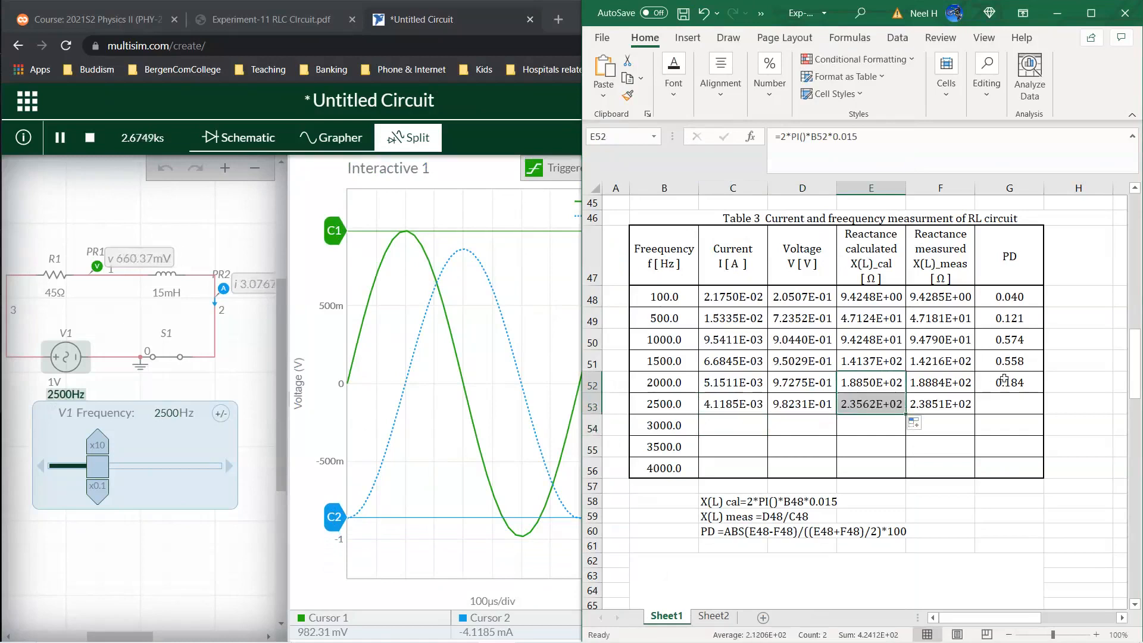
click(1013, 382)
drag(1044, 392, 1044, 412)
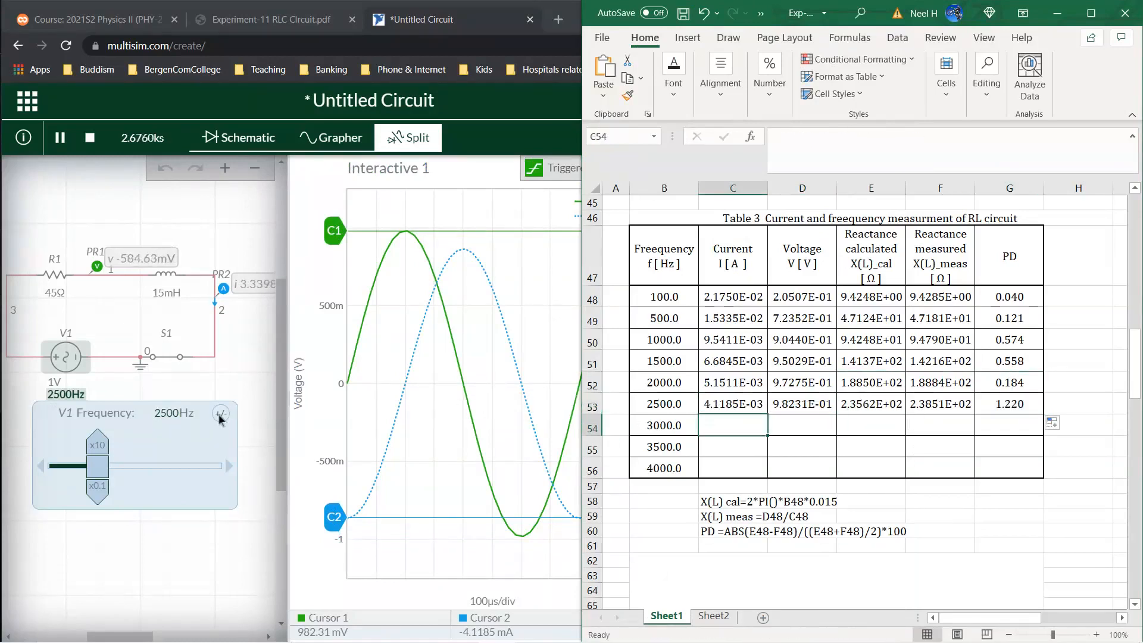
- In Multisim, set the V1 frequency to 3000 Hz and move cursor C2 to the current trough at about -3.4990 mA
double_click(169, 413)
click(169, 413)
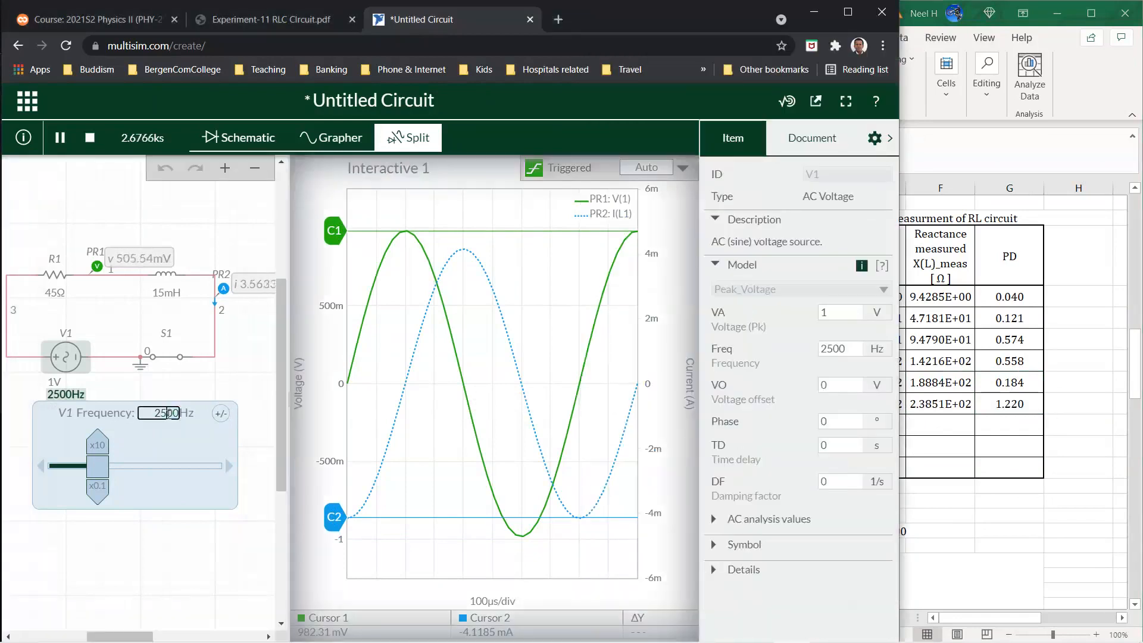
key(BackSpace)
text(30)
key(Return)
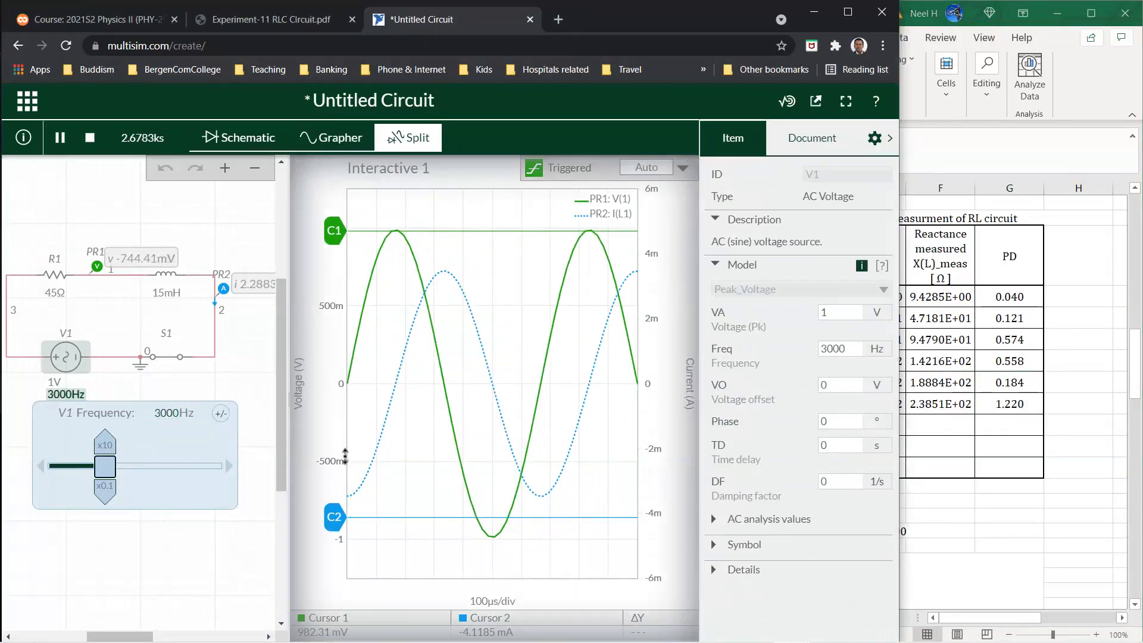
drag(334, 517, 340, 497)
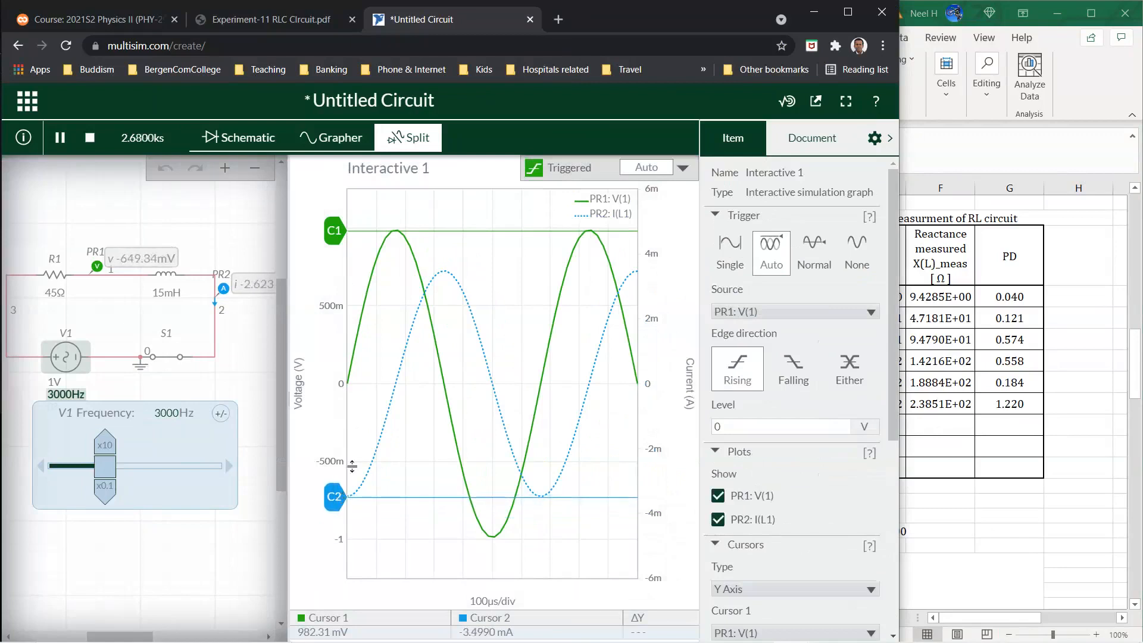
- Switch to Excel and enter current .0034990 and voltage .98231 in the 3000 Hz row of Table 3
key(alt+Tab)
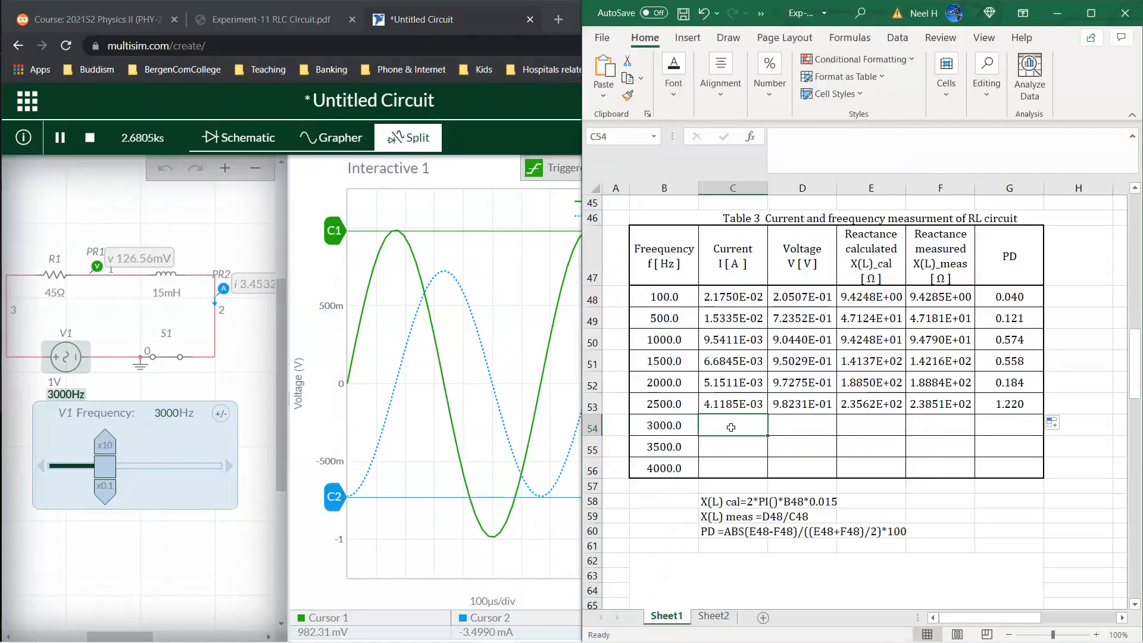
text(00)
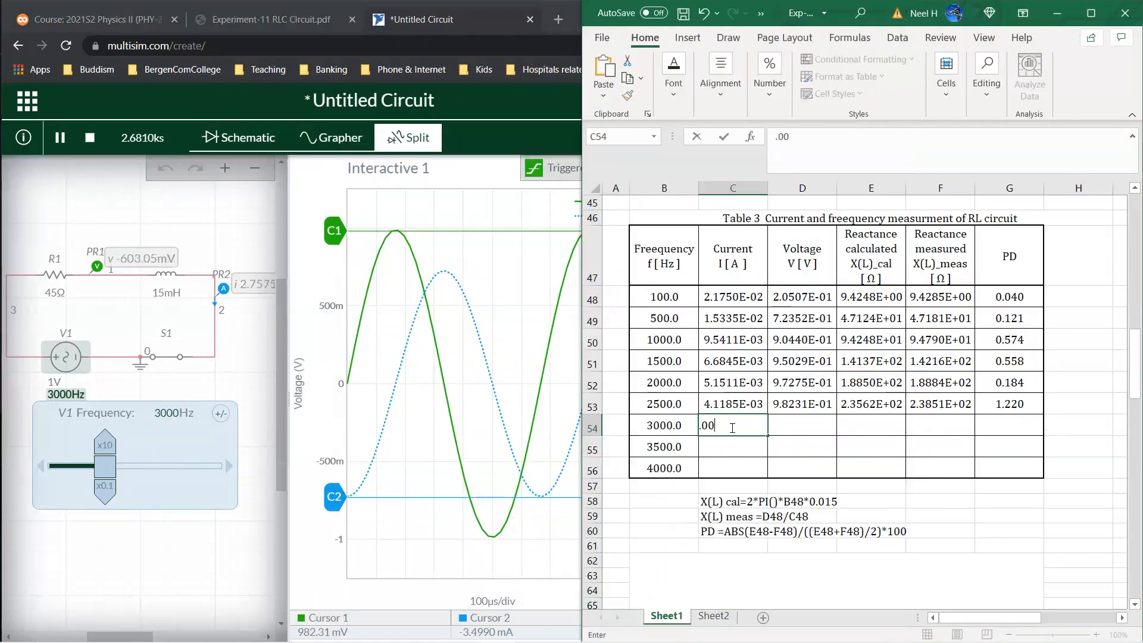
text(34990)
key(Return)
click(805, 424)
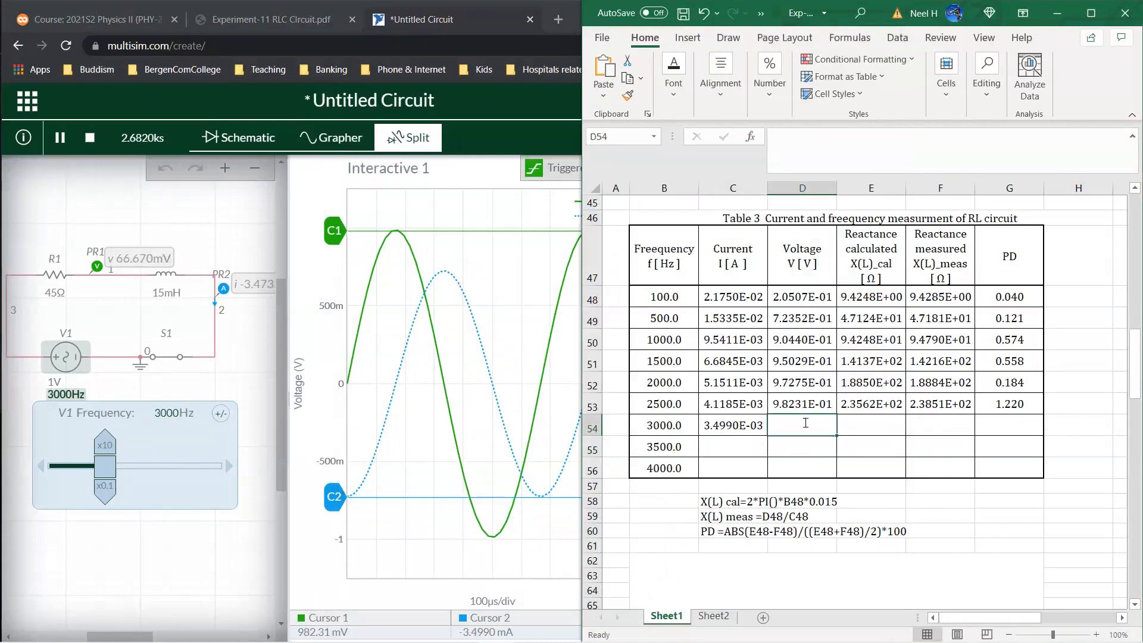
text(.98231)
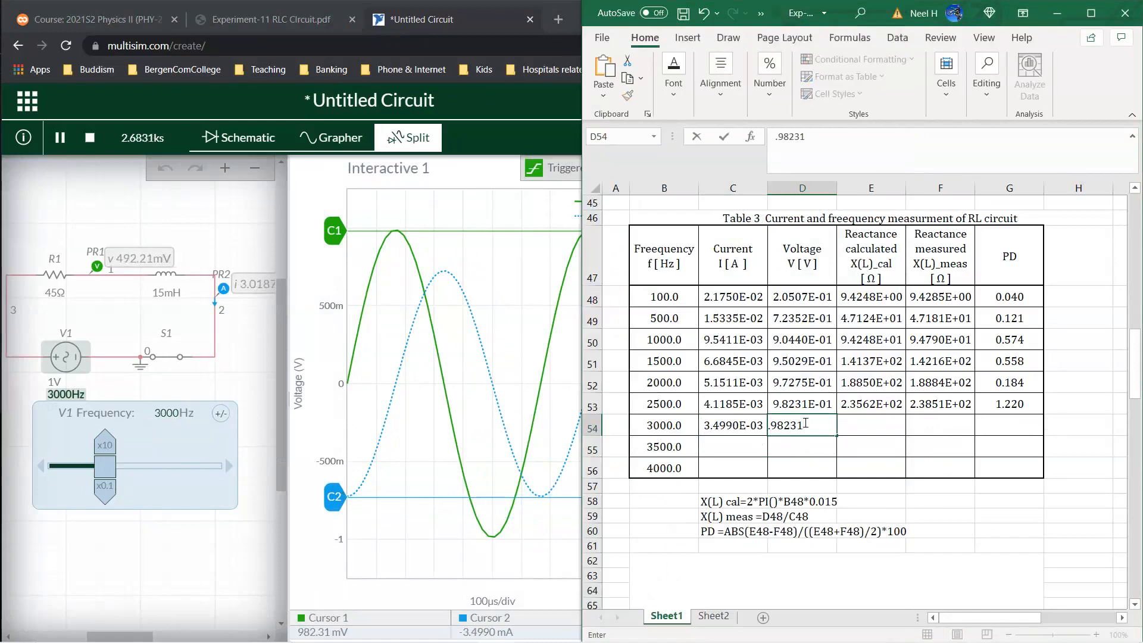
key(Return)
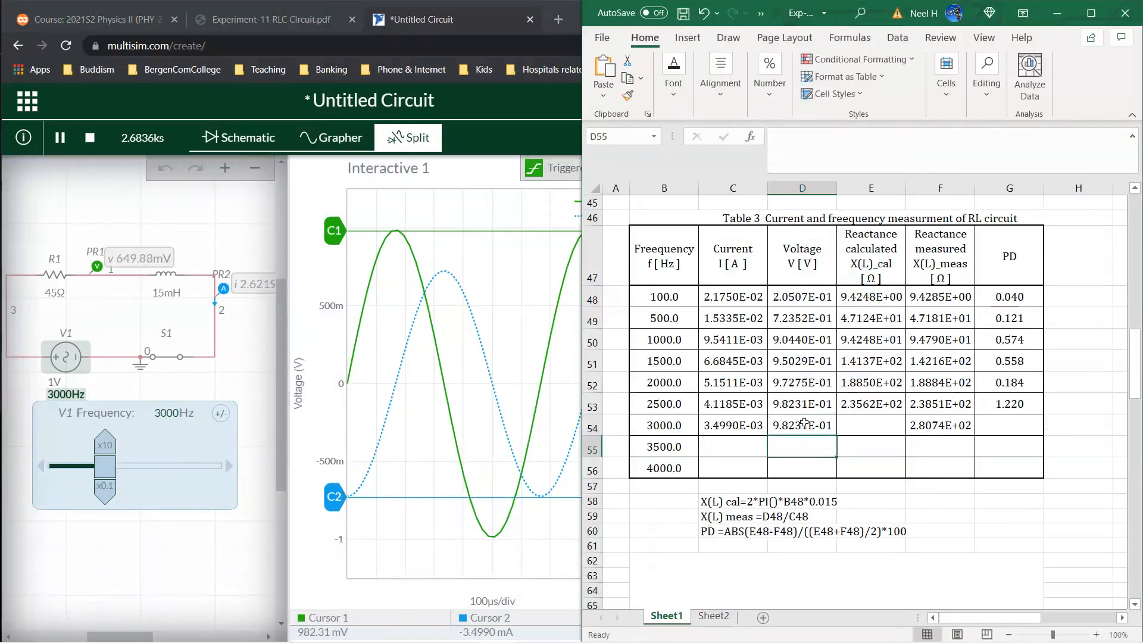
- Fill the calculated reactance and PD formulas from the 2500 Hz row down to the 3000 Hz row
click(891, 405)
drag(905, 414, 904, 433)
click(1025, 403)
drag(1044, 415, 1039, 435)
click(994, 500)
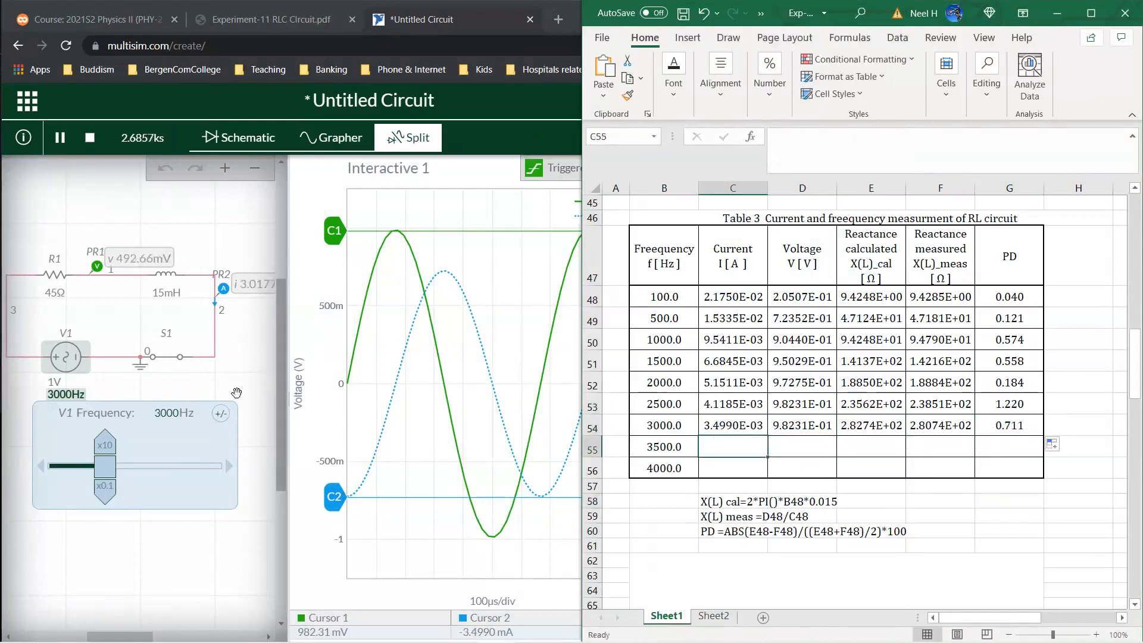
- Switch to Multisim and set the V1 frequency to 3500 Hz
click(168, 413)
click(167, 413)
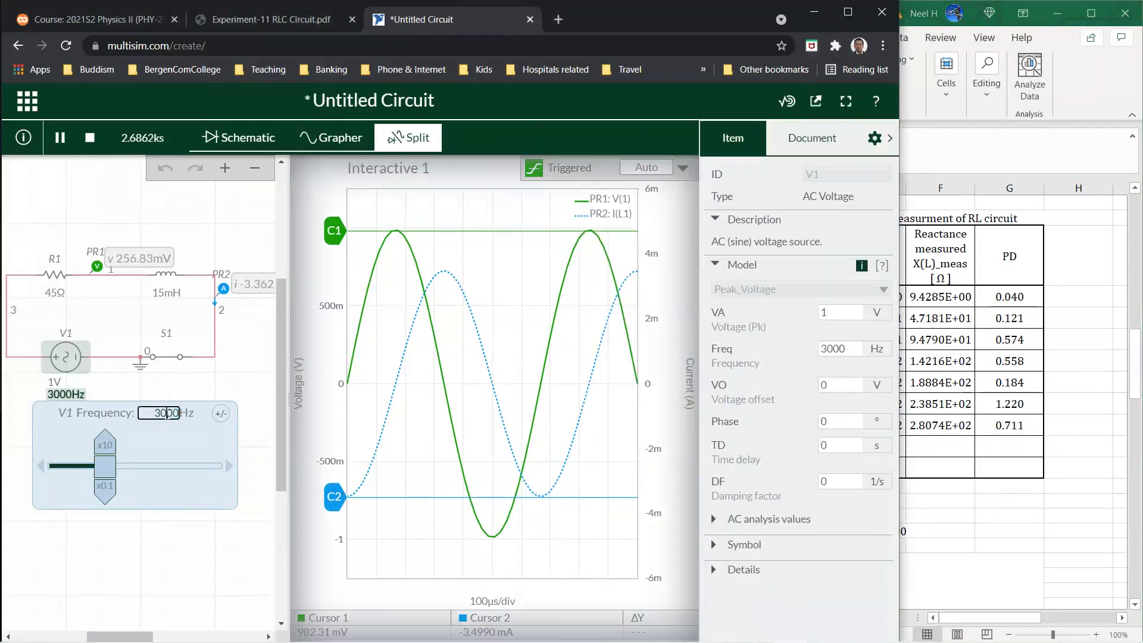
key(BackSpace)
text(5)
key(Return)
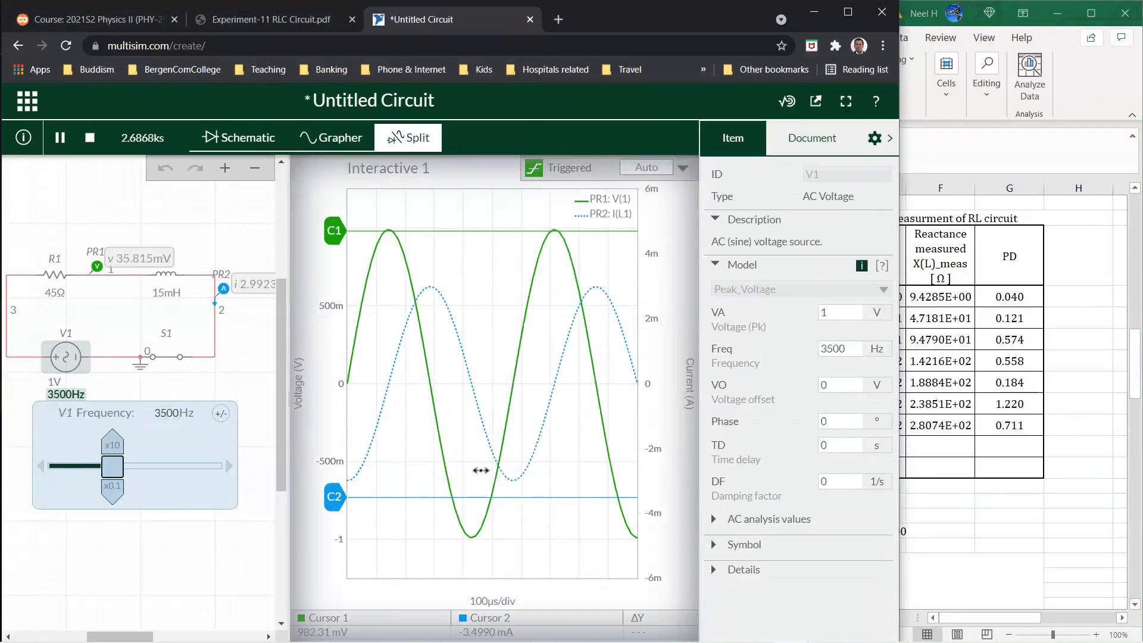
- Move cursor C1 to the voltage peak at about 991.87 mV and C2 to the current trough at about -2.9943 mA
click(554, 542)
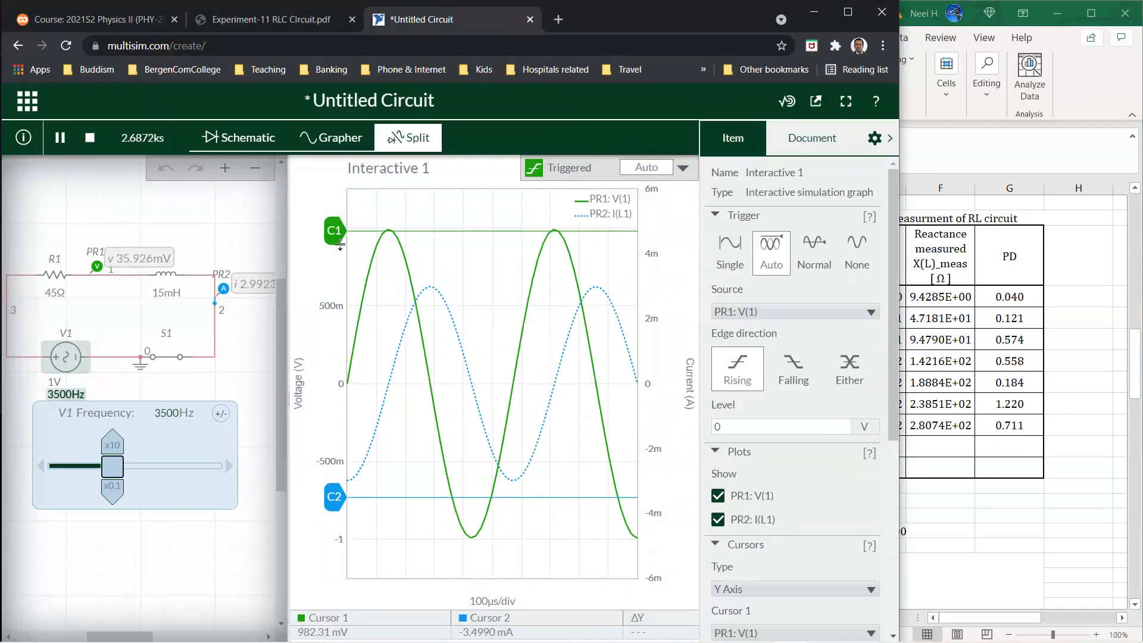
drag(334, 233, 335, 231)
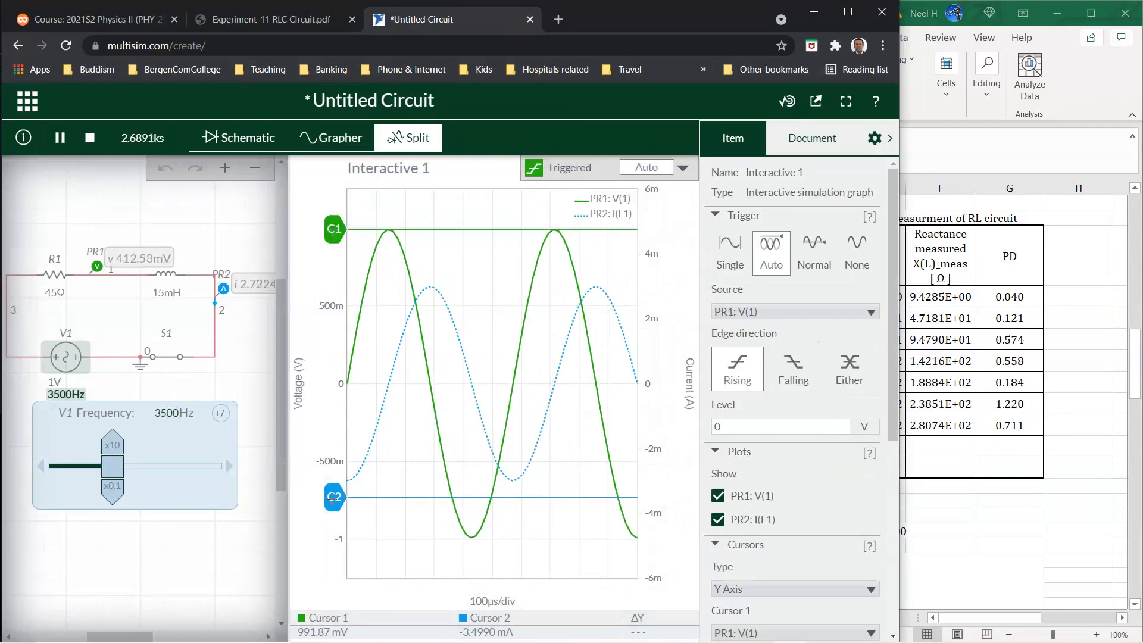
drag(334, 496, 336, 479)
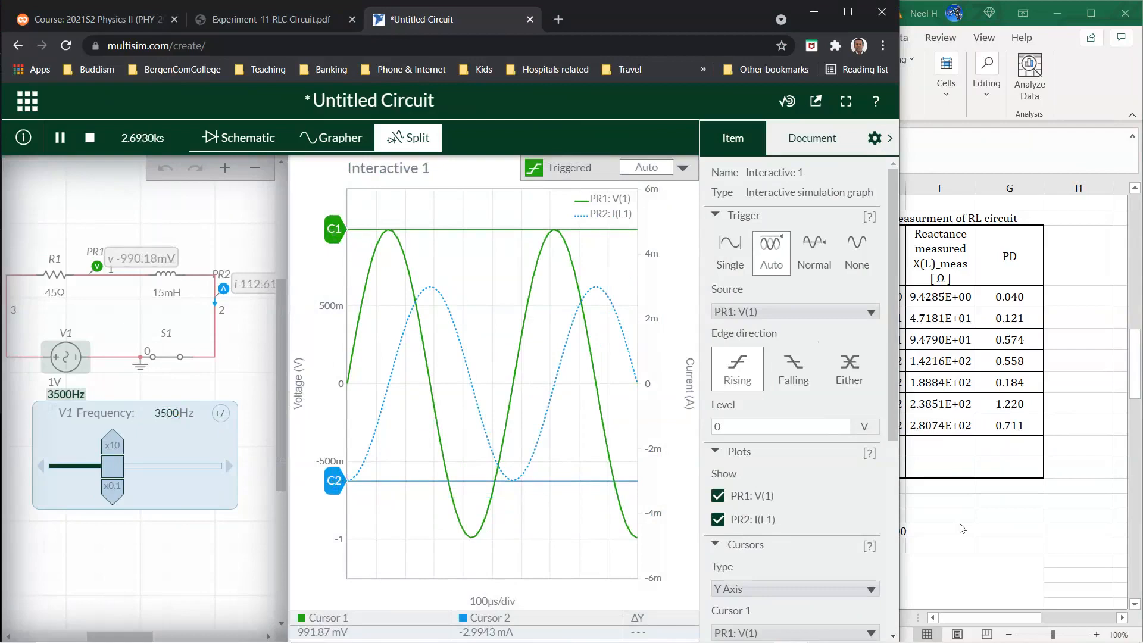
- Switch to Excel and enter current .0029943 and voltage .99187 in the 3500 Hz row of Table 3
click(1023, 535)
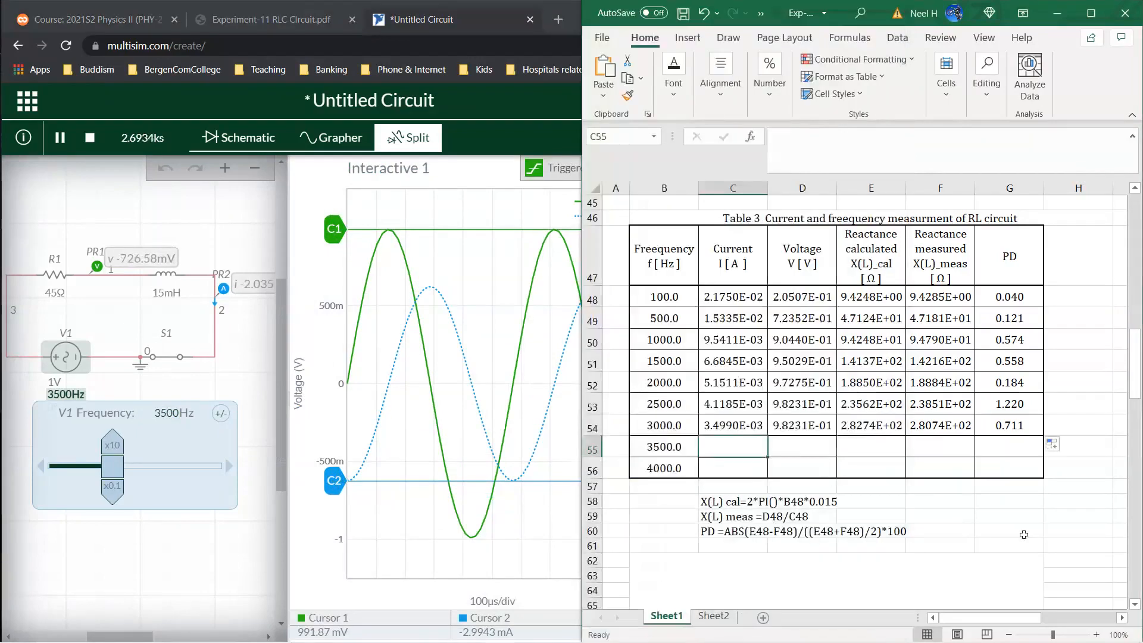
scroll(728, 374, up, 3)
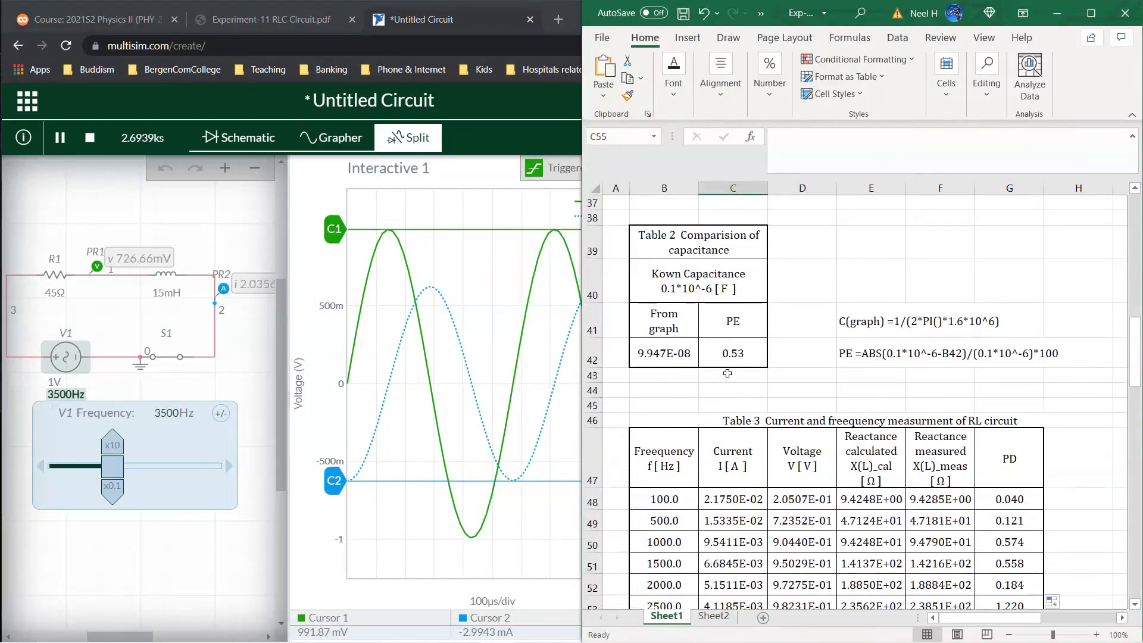
scroll(728, 374, down, 3)
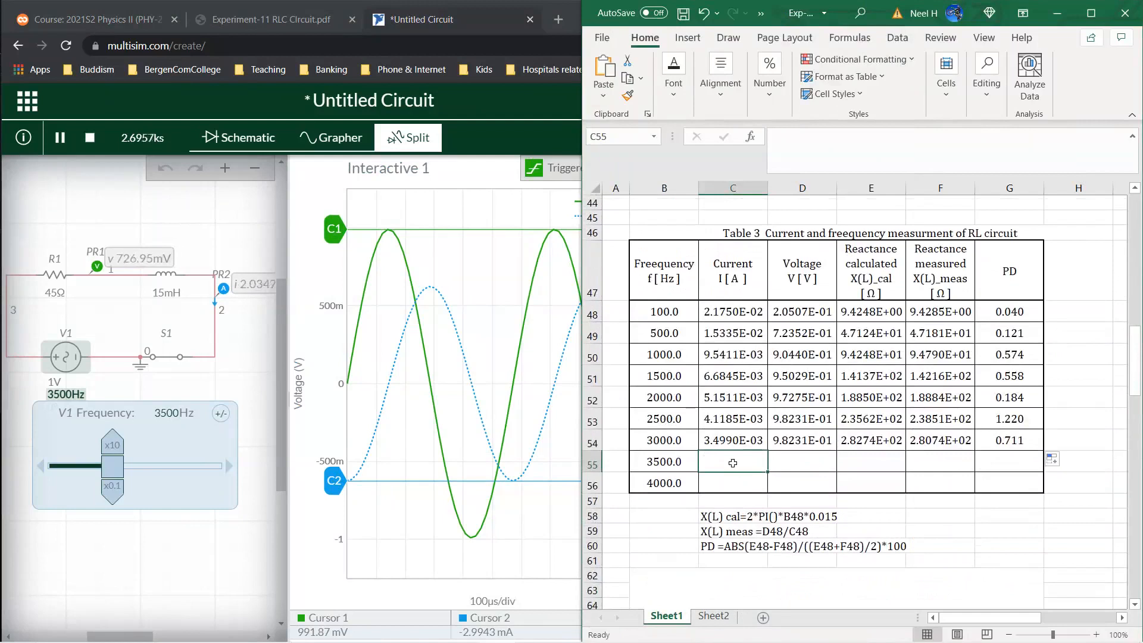
text(.00299)
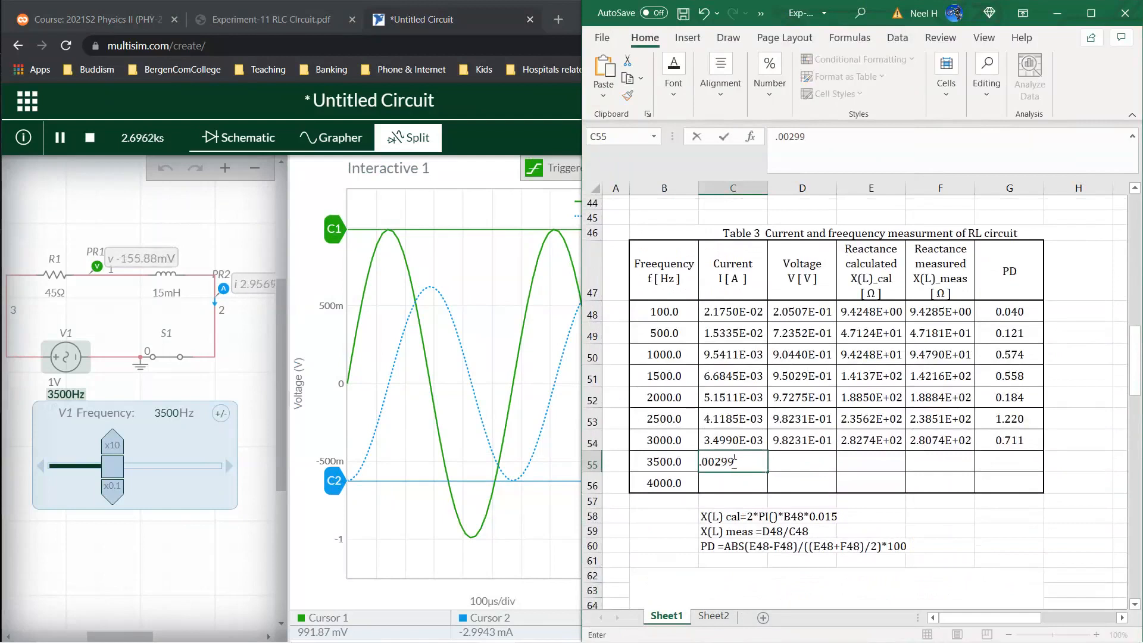
text(43)
key(Return)
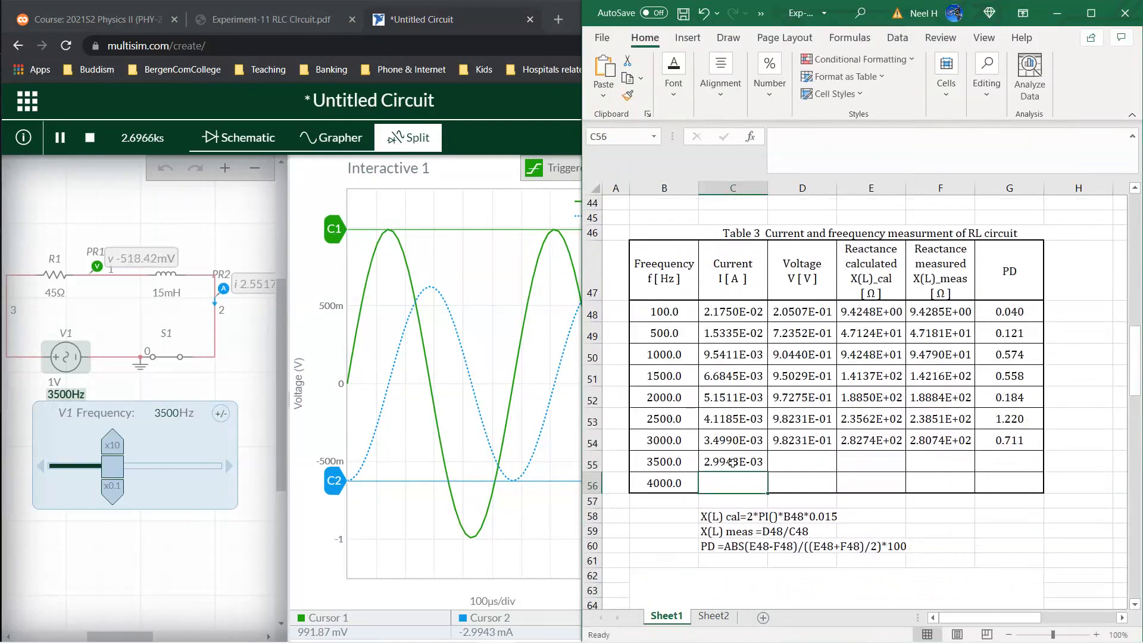
click(805, 456)
text(.)
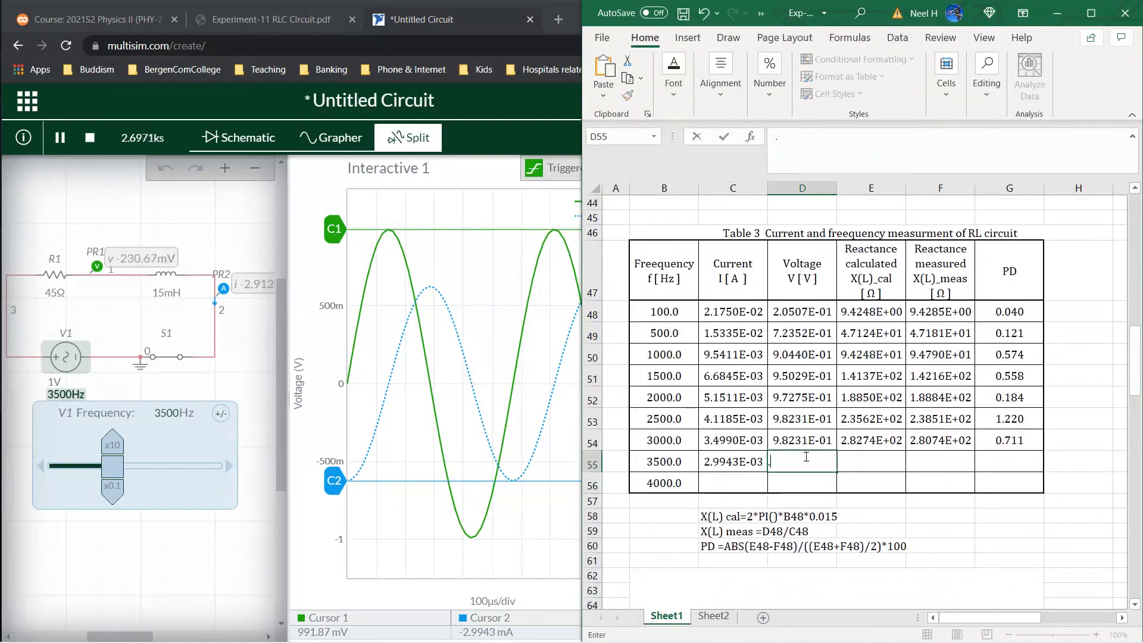
text(99187)
key(Return)
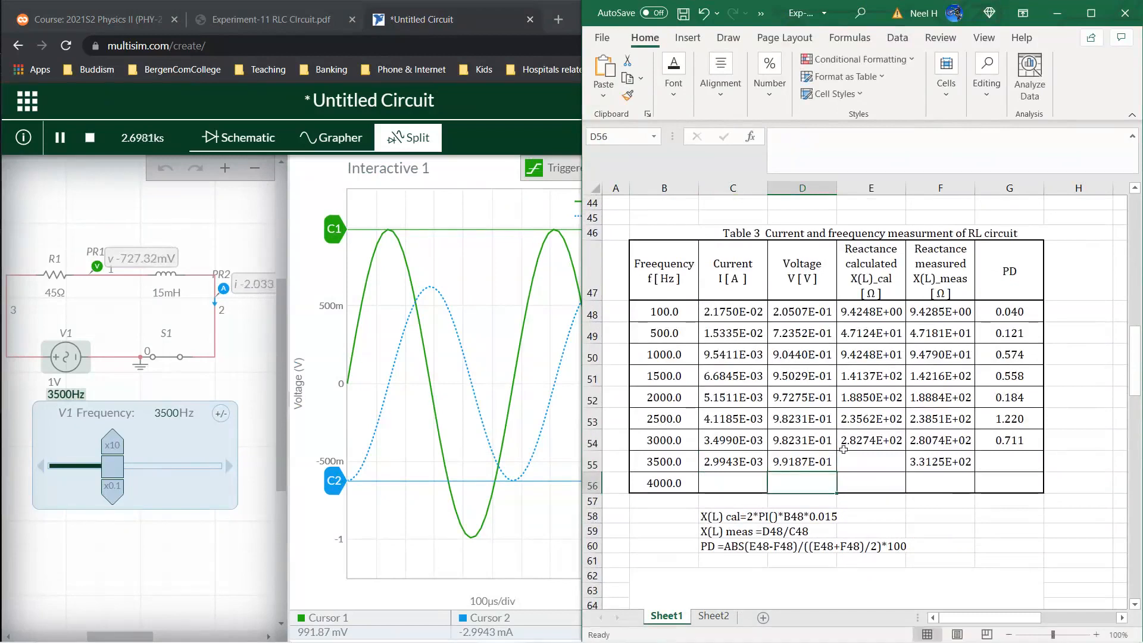
- Fill the calculated reactance and PD formulas from the 3000 Hz row down to the 3500 Hz row
click(890, 440)
key(ctrl+c)
drag(906, 451, 906, 469)
click(1012, 440)
drag(1043, 450, 1040, 472)
click(727, 480)
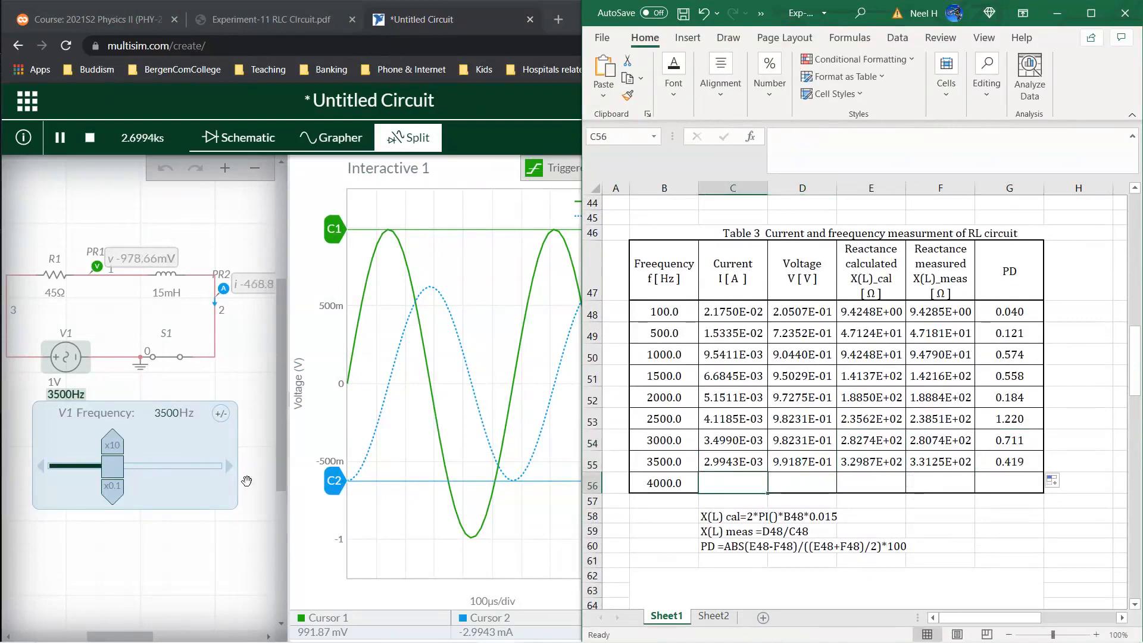
- In Multisim, set the V1 frequency to 4000 Hz and move cursor C2 to the current trough at about -2.6042 mA
click(164, 415)
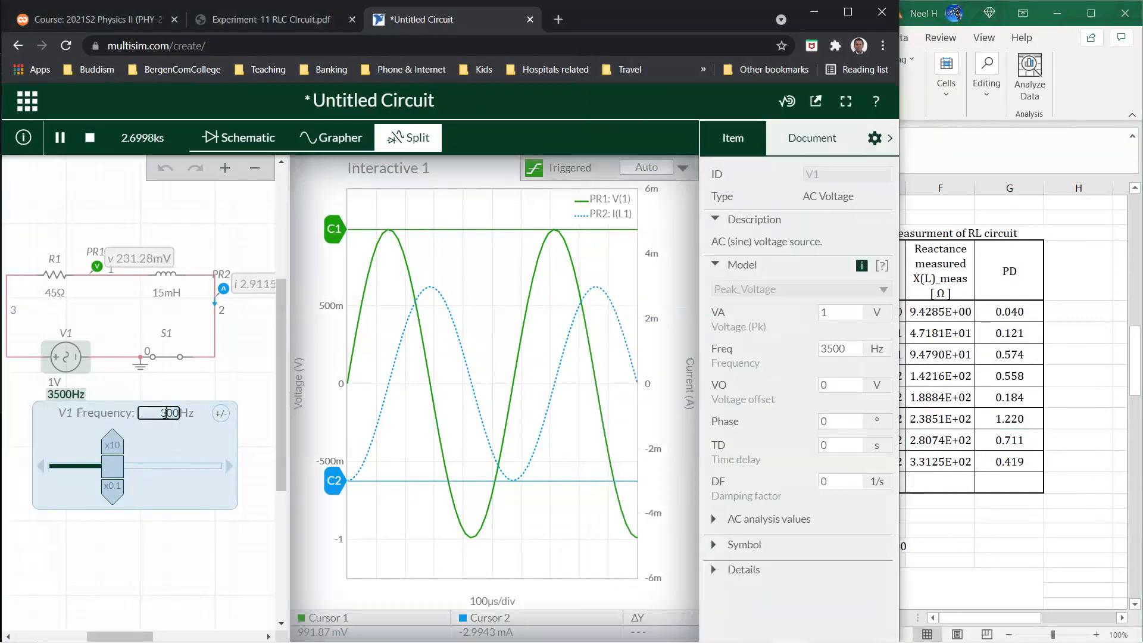
text(40)
key(Return)
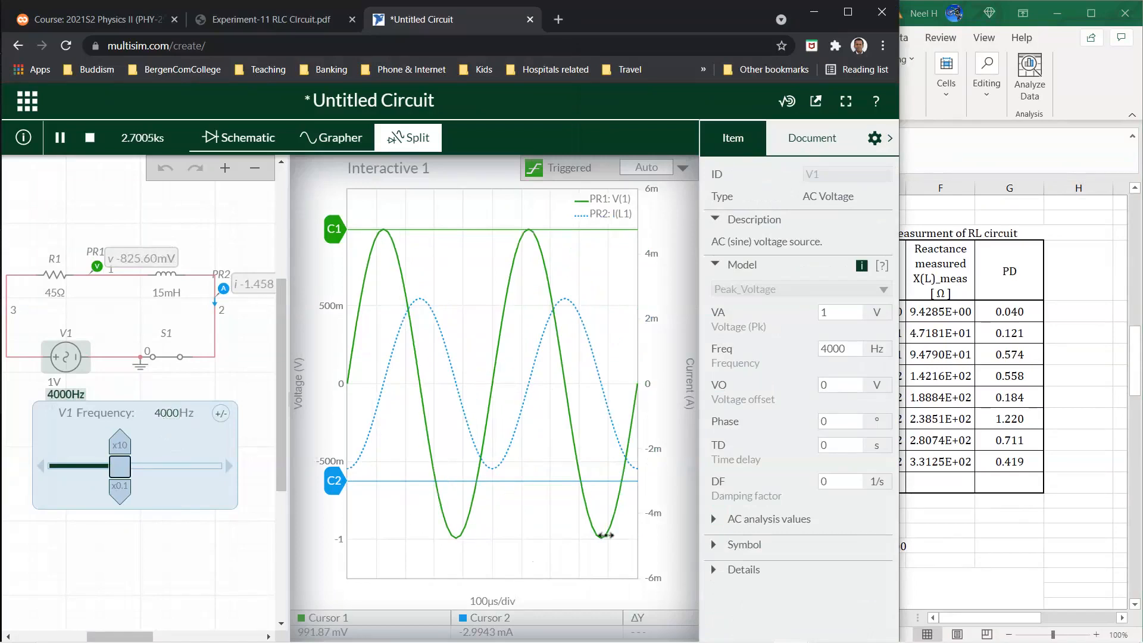
drag(334, 480, 334, 469)
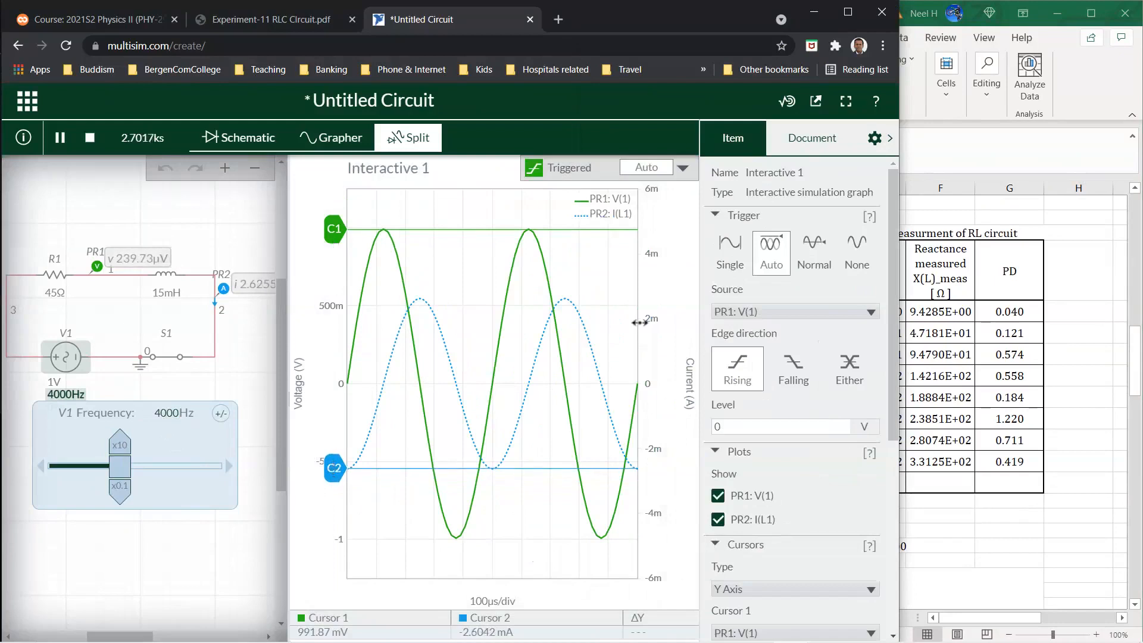
- Switch to Excel and enter current .0026042 and voltage .99187 in the 4000 Hz row of Table 3
click(1000, 533)
click(725, 484)
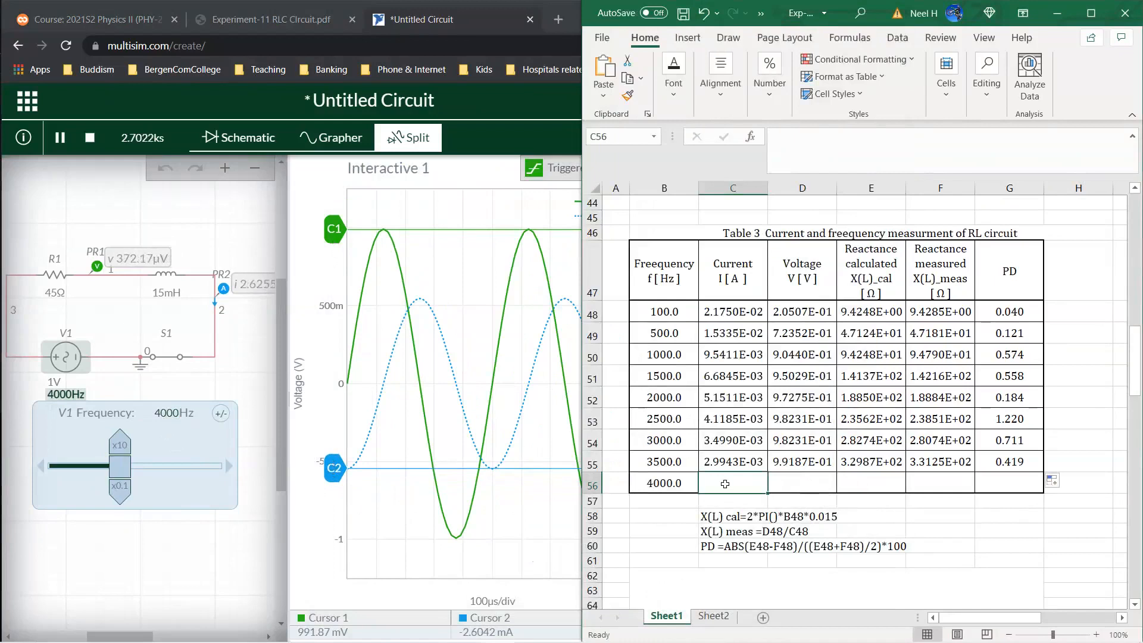
text(.00)
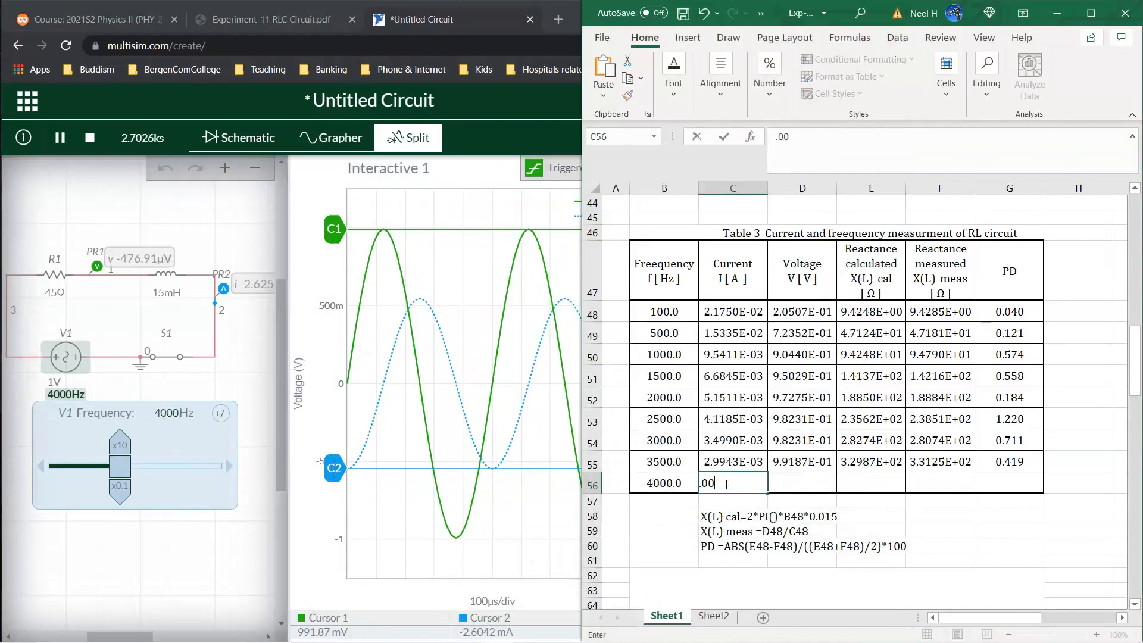
text(26042)
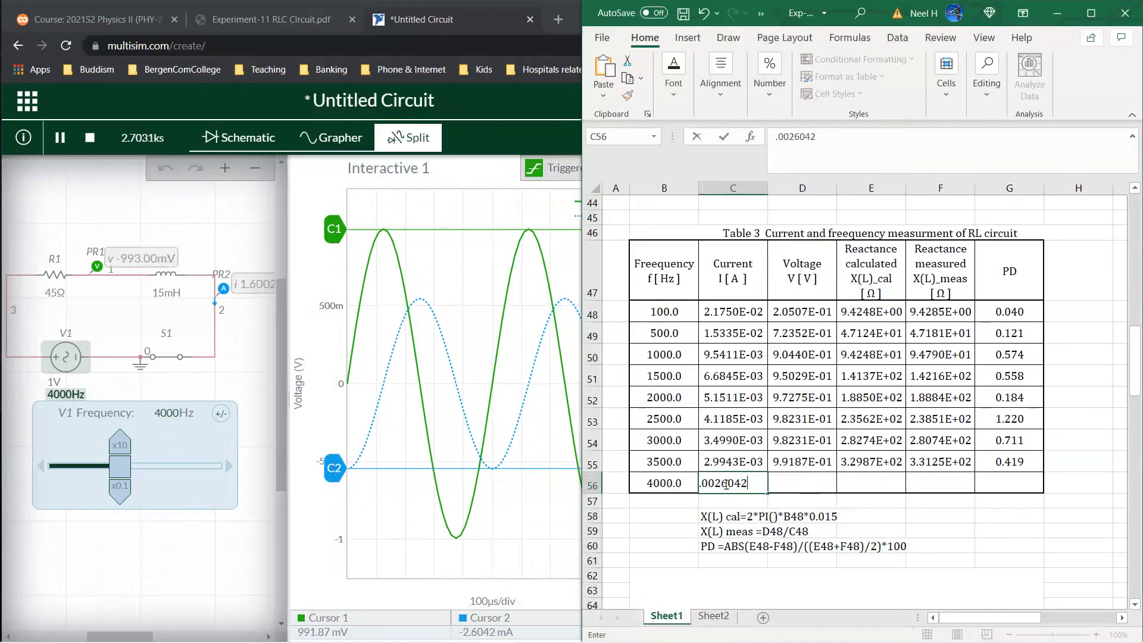
key(Return)
click(799, 480)
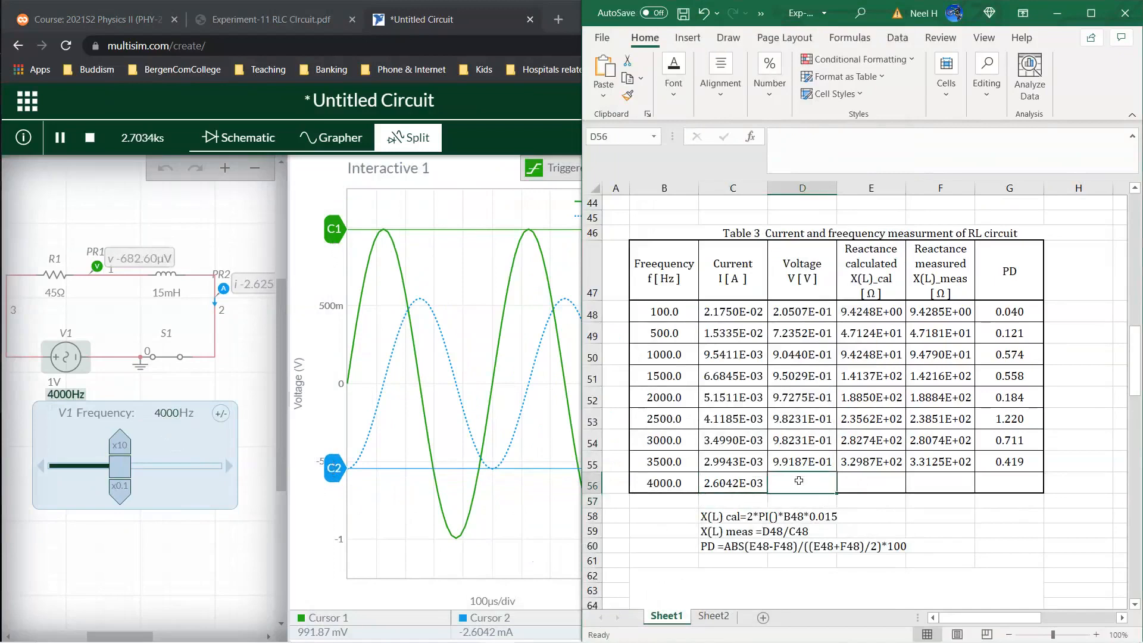
text(.991)
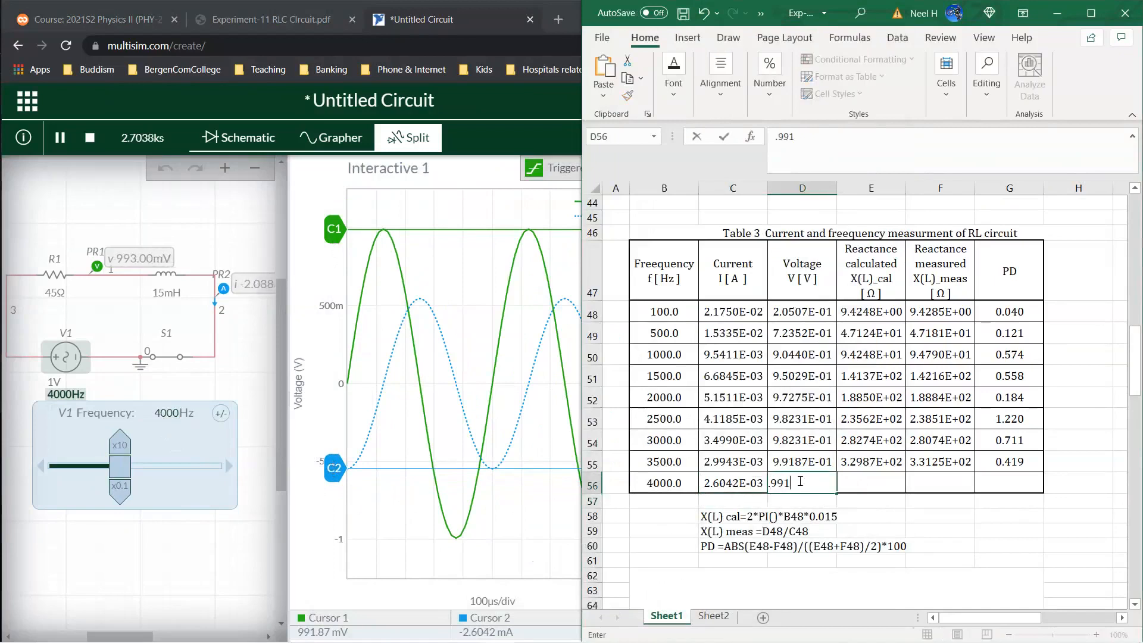
text(87)
key(Return)
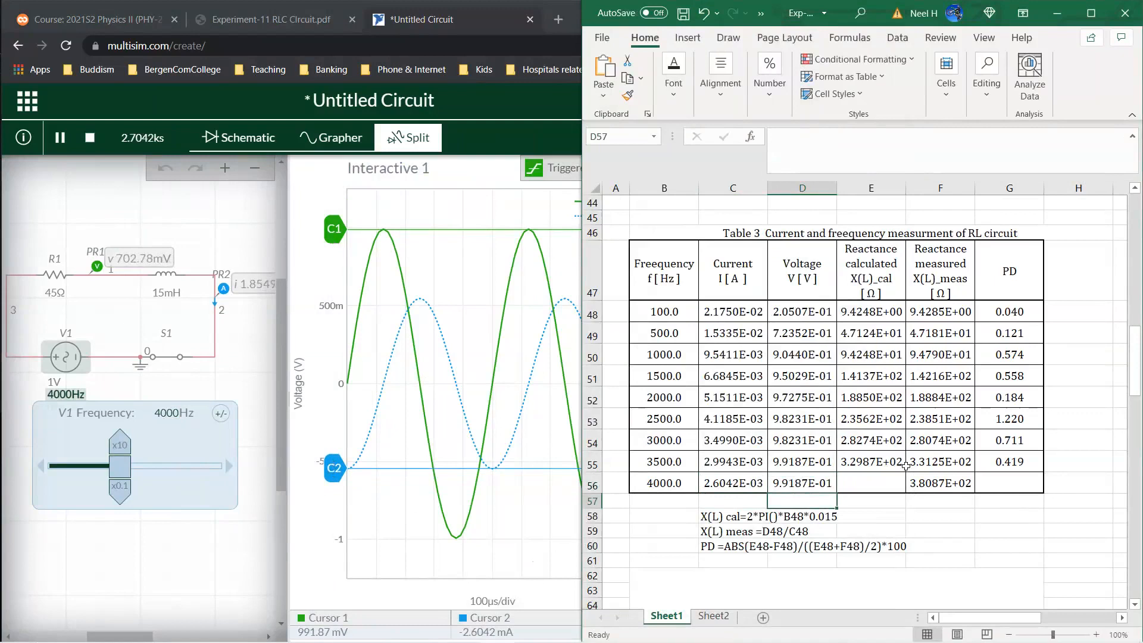
- Fill the calculated reactance and PD formulas from the 3500 Hz row down to the 4000 Hz row
click(880, 461)
drag(905, 473, 913, 483)
click(1013, 457)
drag(1043, 472, 1039, 503)
click(1040, 526)
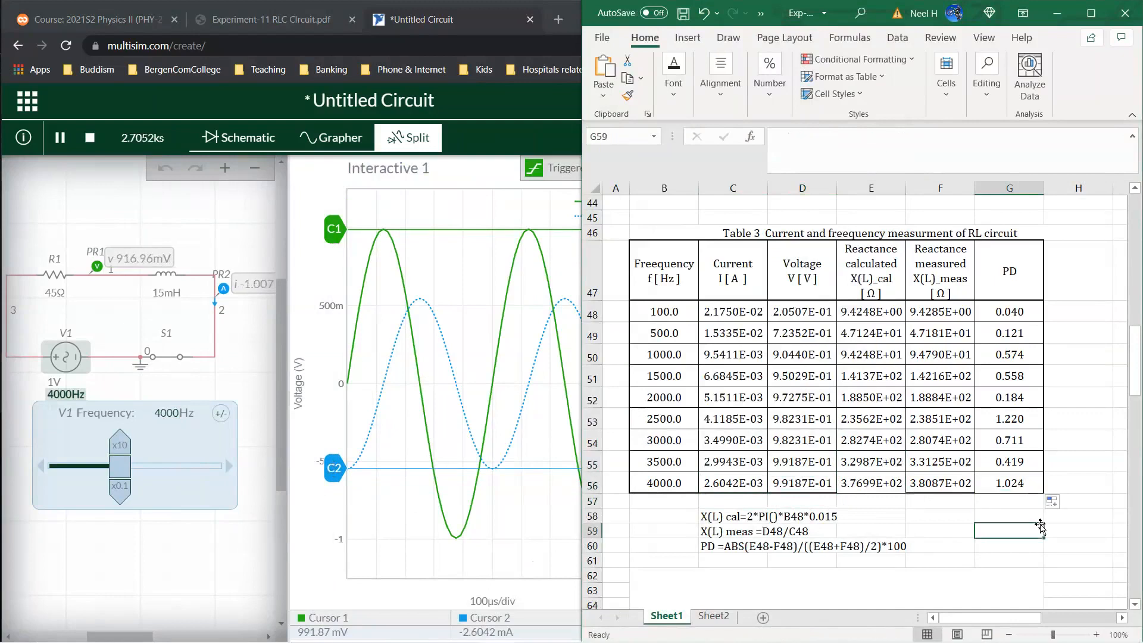
- Review the PD values for all frequencies in Table 3 and maximize the workbook window
click(1072, 368)
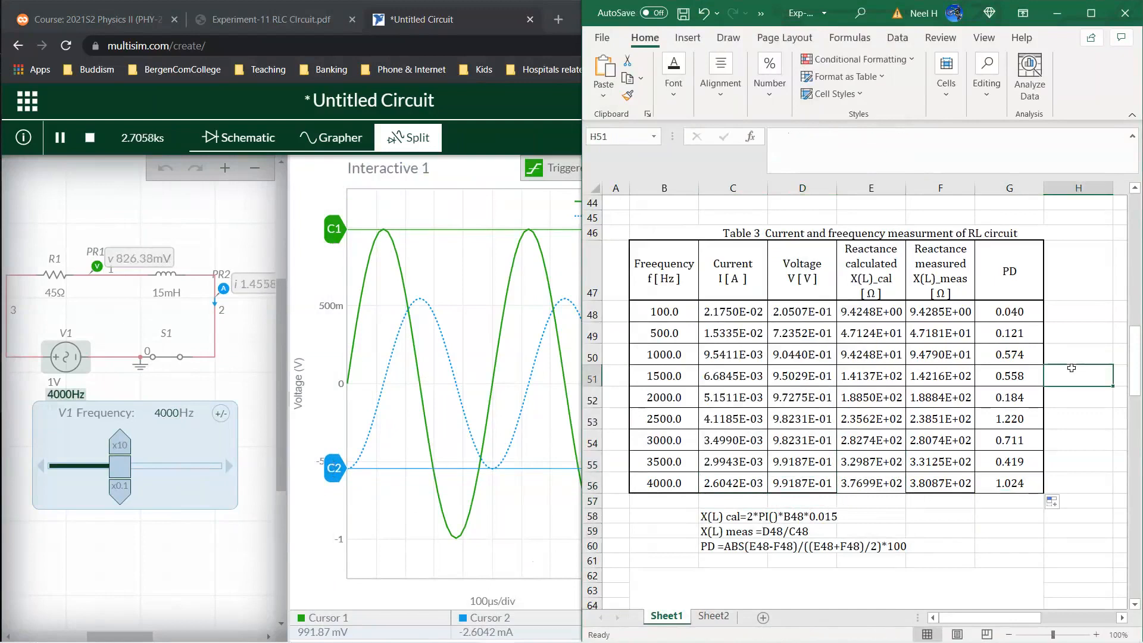
drag(1012, 311, 996, 478)
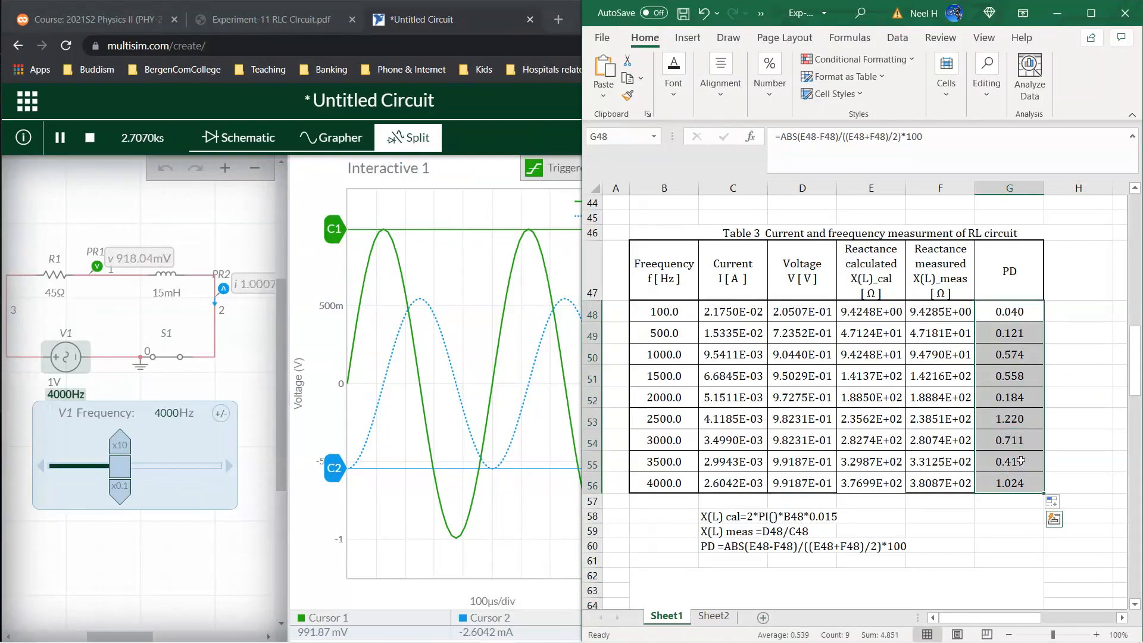
click(1010, 419)
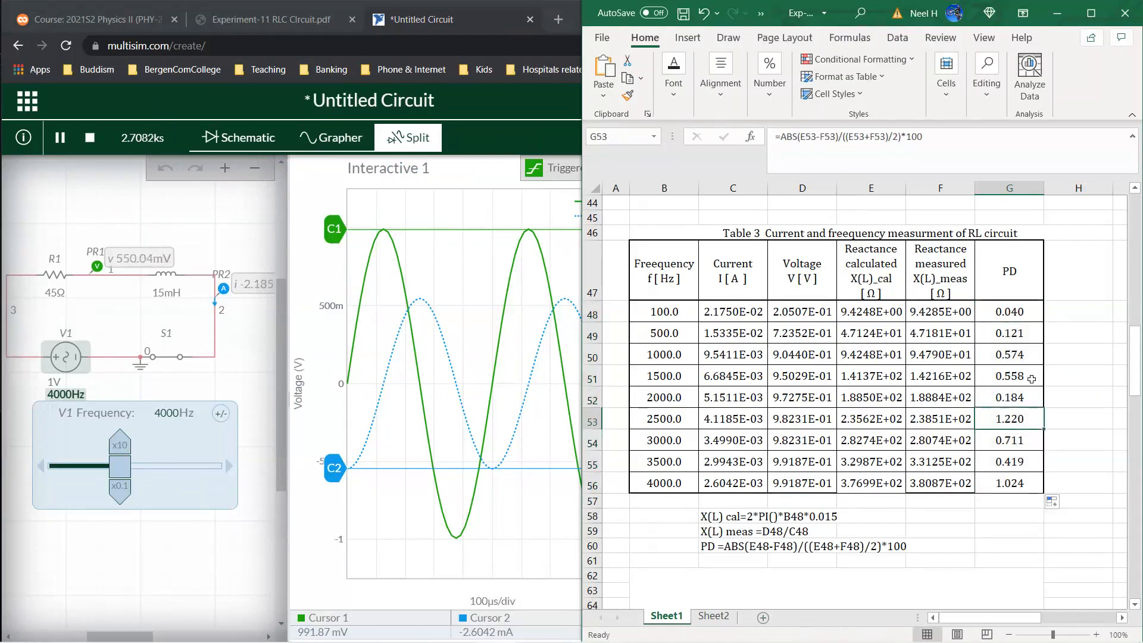
drag(1008, 309, 997, 486)
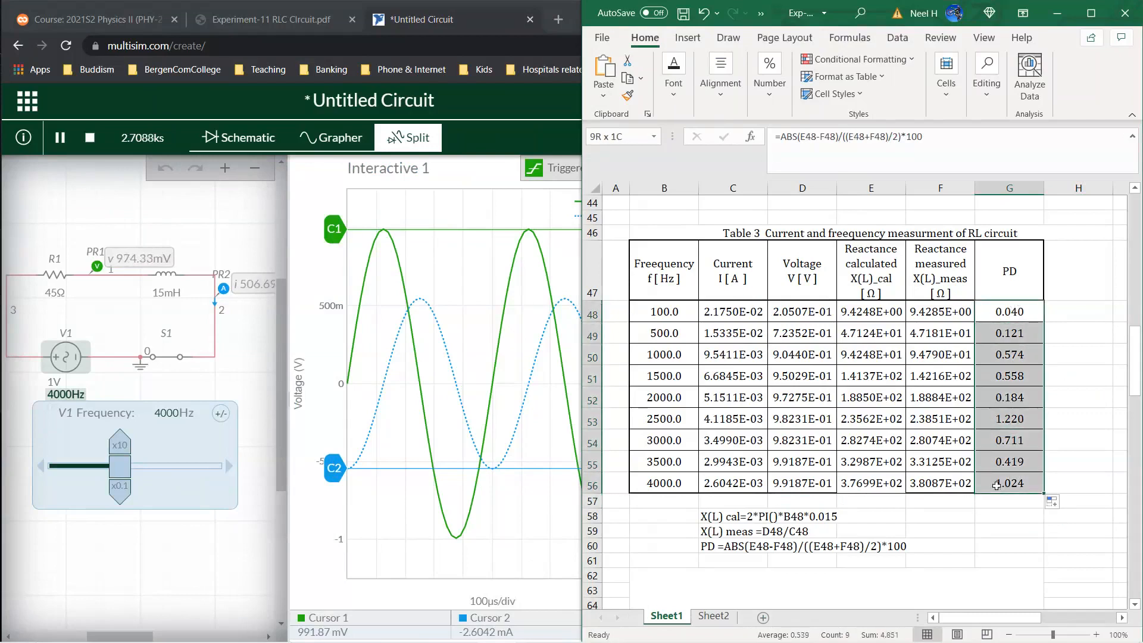
click(1045, 576)
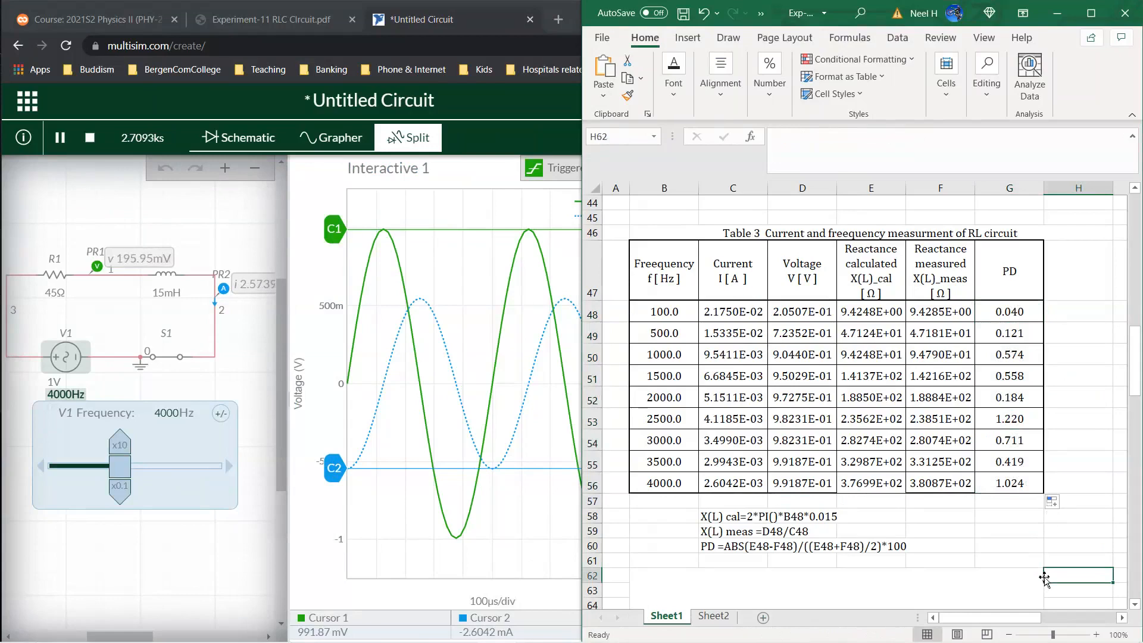
click(1094, 14)
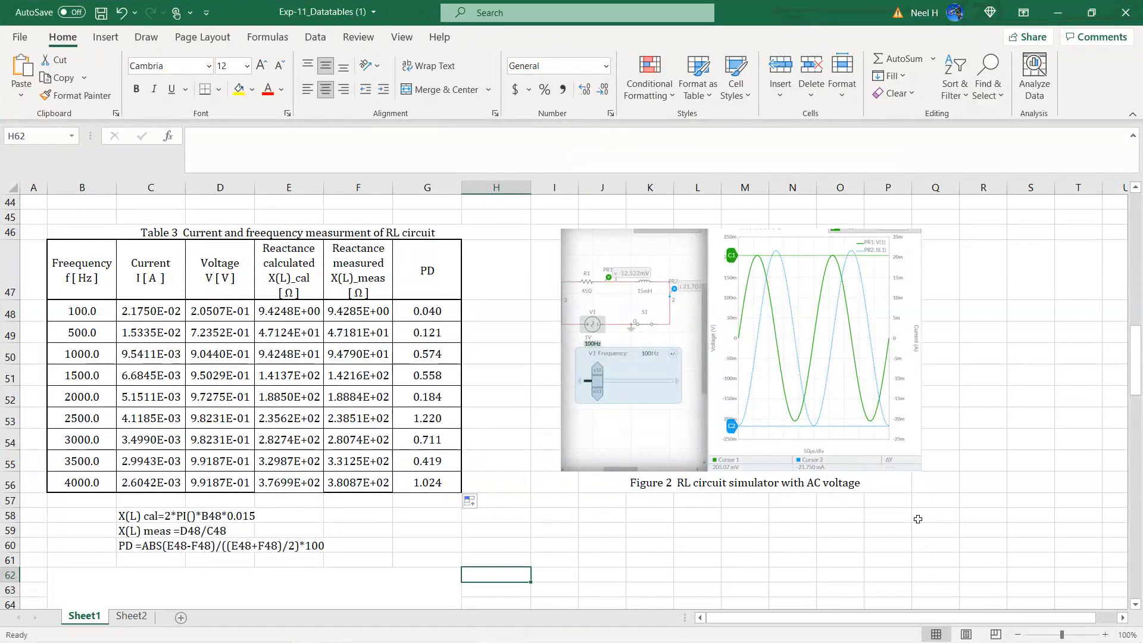
- Handwrite the relation X_L = 2πfL ⇒ X_L ∝ f in the blank area below Figure 2
scroll(918, 520, down, 3)
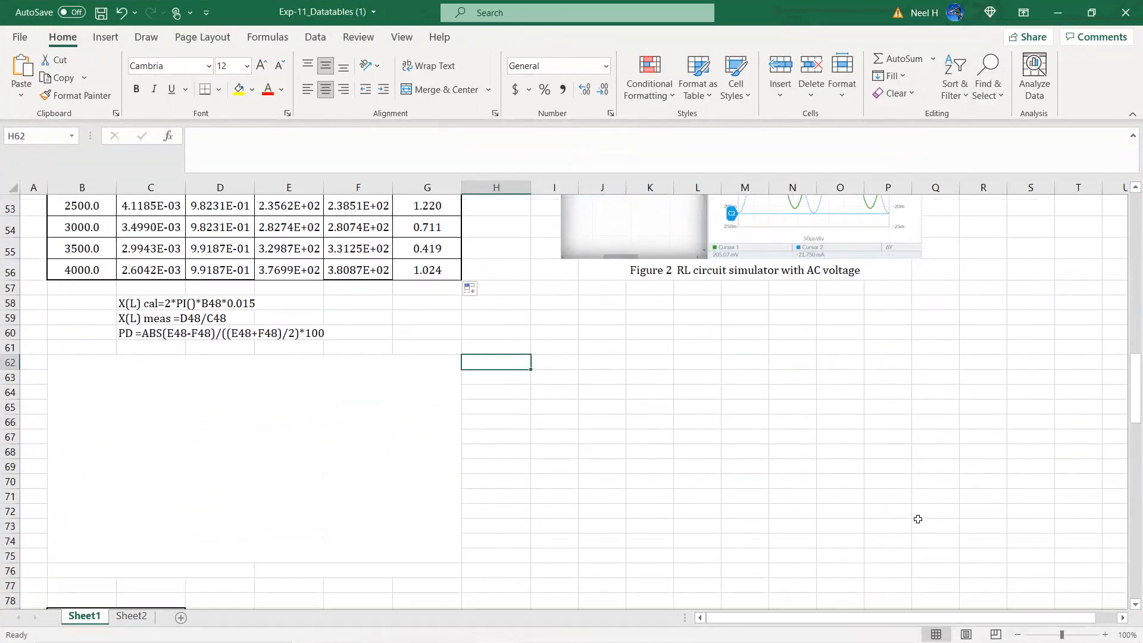
mouse_move(694, 340)
mouse_down()
mouse_move(714, 359)
mouse_move(696, 368)
mouse_up()
drag(769, 348, 805, 365)
drag(809, 356, 859, 341)
mouse_move(845, 347)
mouse_down()
mouse_move(910, 353)
mouse_move(896, 354)
mouse_up()
mouse_move(911, 350)
mouse_down()
mouse_move(921, 363)
mouse_move(947, 353)
mouse_move(952, 371)
mouse_move(973, 351)
mouse_up()
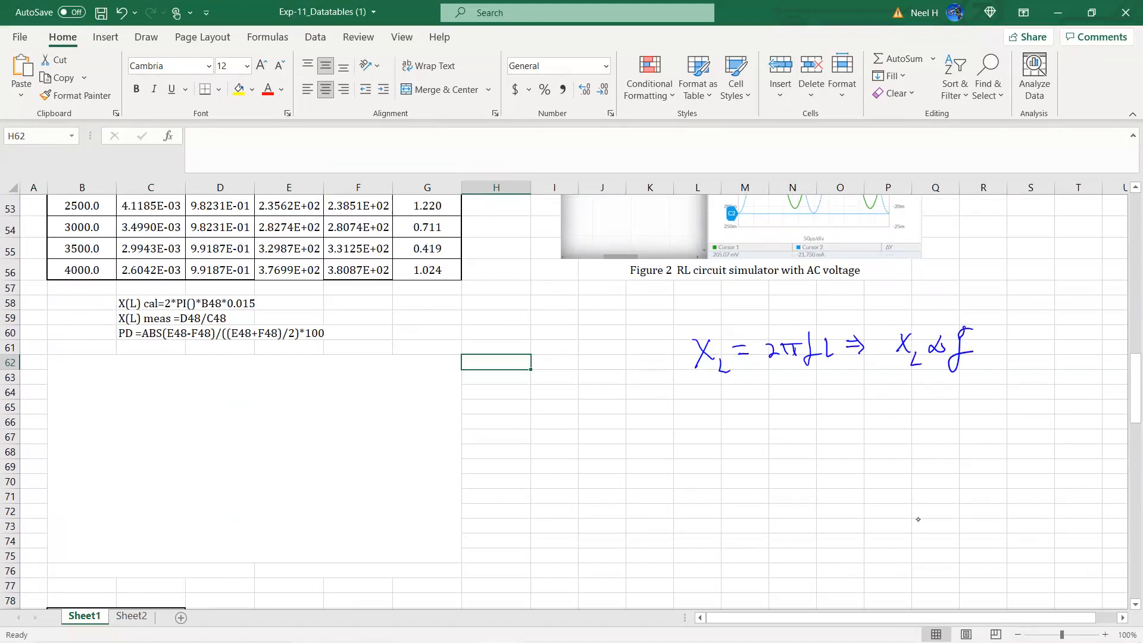
- Sketch an X_L versus f graph with labelled axes and a straight line through the origin below the handwritten relation
mouse_move(708, 402)
mouse_down()
mouse_move(719, 526)
mouse_move(881, 529)
mouse_up()
drag(893, 523, 887, 555)
drag(886, 540, 903, 537)
mouse_move(701, 412)
mouse_down()
mouse_move(708, 399)
mouse_move(715, 411)
mouse_up()
mouse_move(654, 395)
mouse_down()
mouse_move(669, 410)
mouse_move(658, 415)
mouse_up()
drag(675, 402, 675, 406)
drag(830, 393, 701, 531)
- Annotate the sketched line with a circled "Slope = 2πL" and write "L = ?" beside it
mouse_move(798, 448)
mouse_down()
mouse_move(825, 468)
mouse_move(797, 459)
mouse_move(839, 480)
mouse_up()
drag(874, 446, 871, 472)
mouse_move(888, 463)
mouse_down()
mouse_move(890, 484)
mouse_move(905, 462)
mouse_up()
drag(909, 458, 925, 459)
mouse_move(937, 449)
mouse_down()
mouse_move(951, 460)
mouse_move(962, 443)
mouse_up()
drag(955, 447, 962, 455)
mouse_move(978, 431)
mouse_down()
mouse_move(974, 455)
mouse_move(989, 451)
mouse_move(810, 480)
mouse_move(936, 423)
mouse_up()
mouse_move(992, 521)
mouse_down()
mouse_move(1009, 542)
mouse_move(1029, 523)
mouse_up()
drag(1020, 534, 1059, 535)
click(1056, 543)
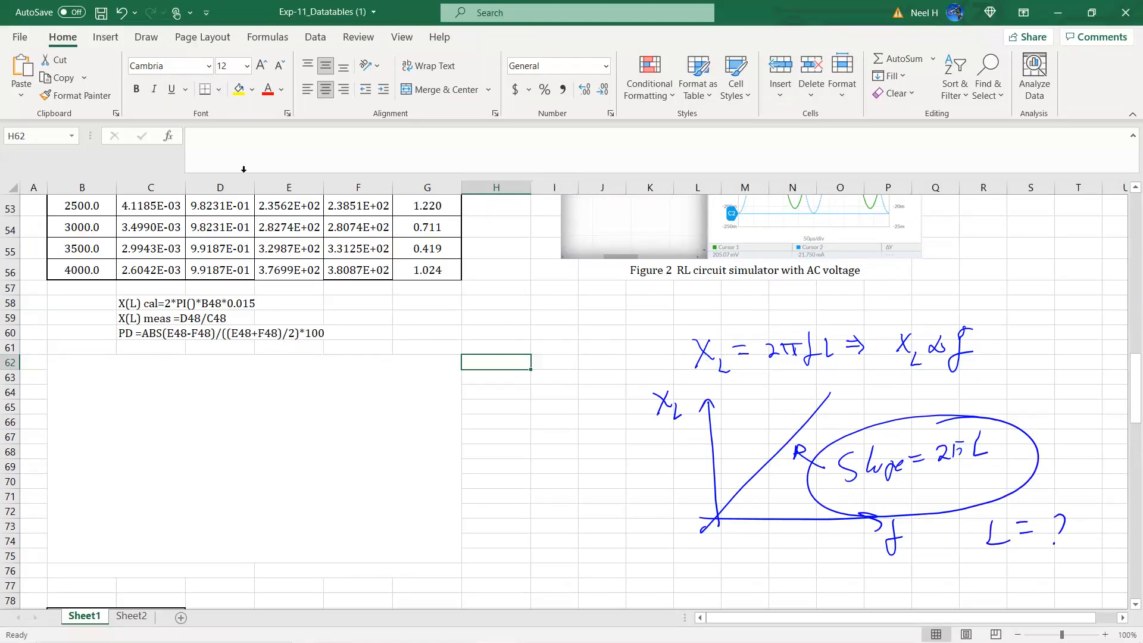
- Insert a blank scatter chart and open its data source selection
click(106, 36)
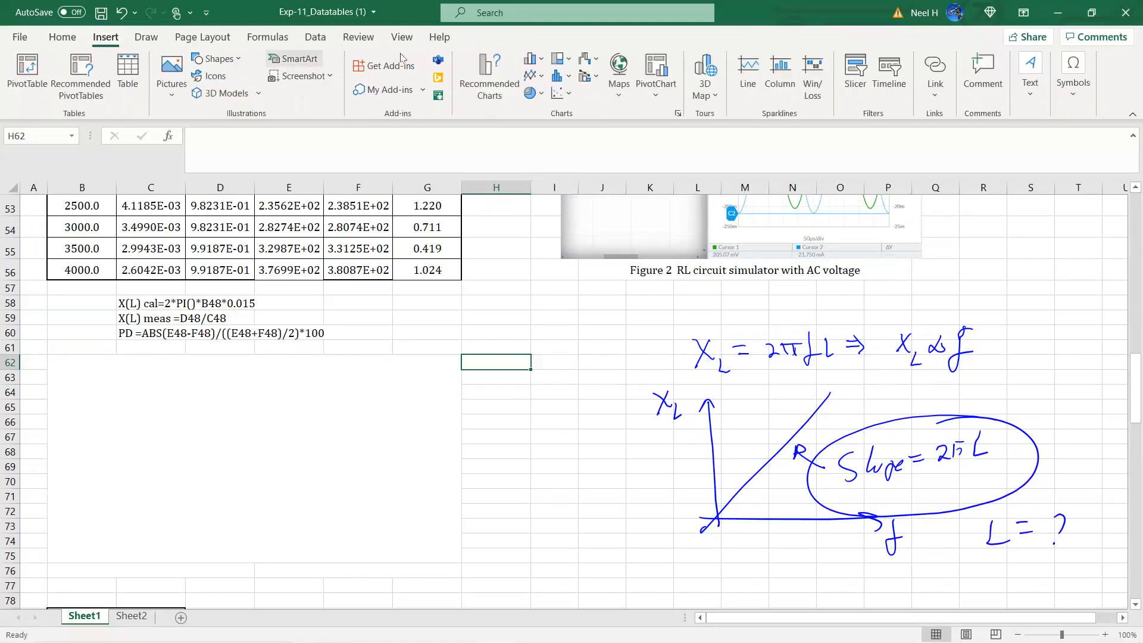
click(563, 97)
click(571, 149)
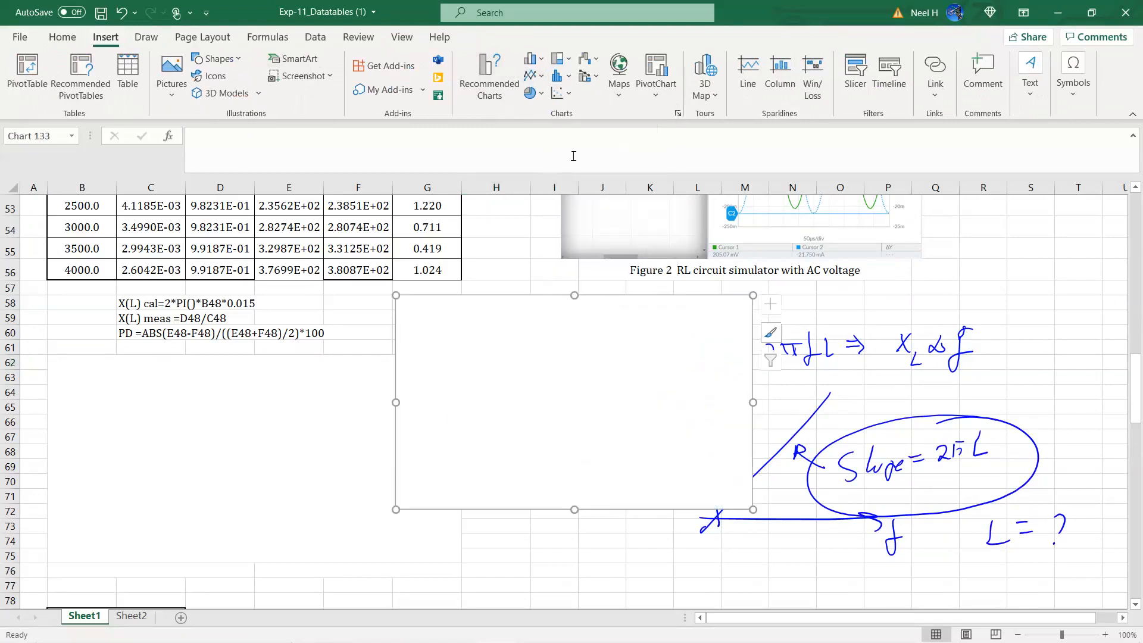
double_click(556, 398)
click(755, 93)
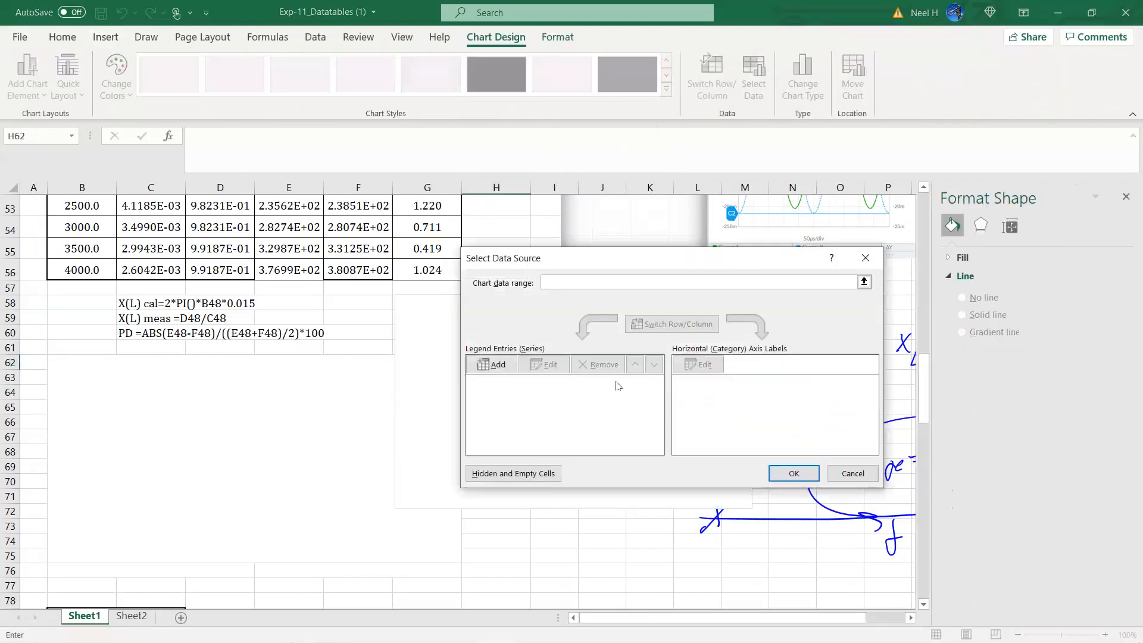
- Add a chart series with frequencies B48:B56 as X values and measured reactances F48:F56 as Y values
click(492, 364)
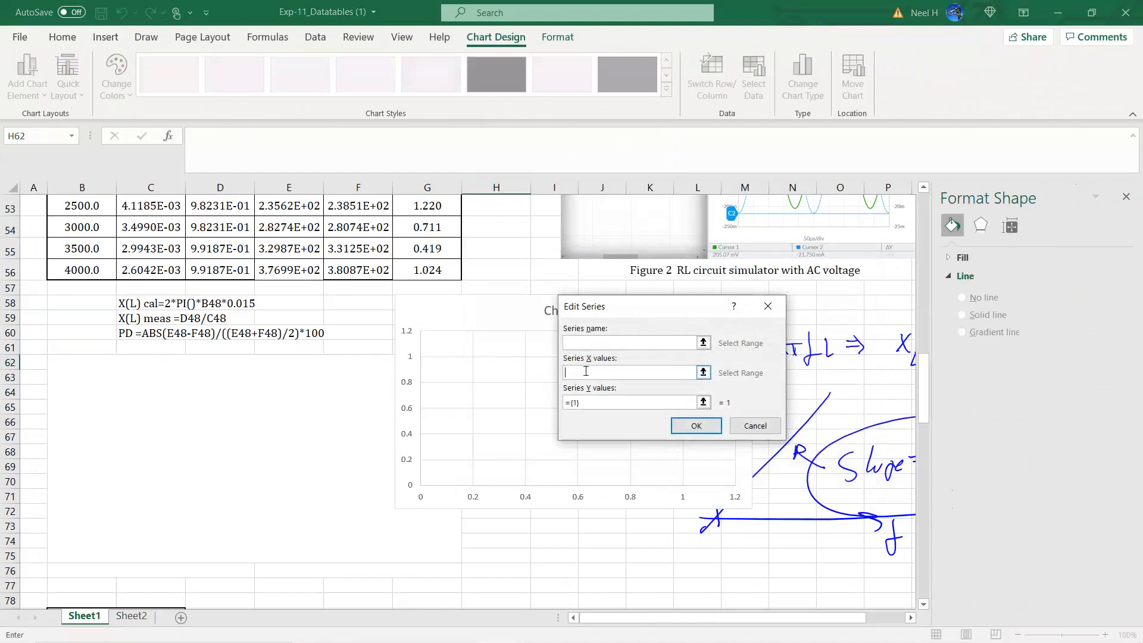
scroll(306, 408, up, 2)
drag(84, 267, 82, 438)
click(594, 403)
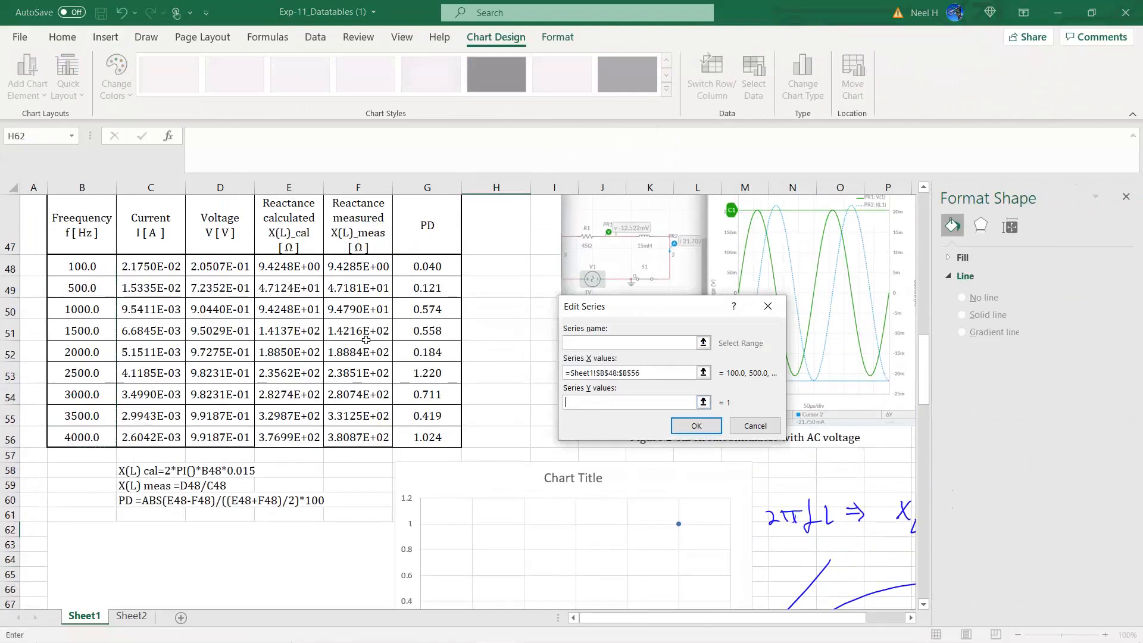
drag(366, 267, 363, 438)
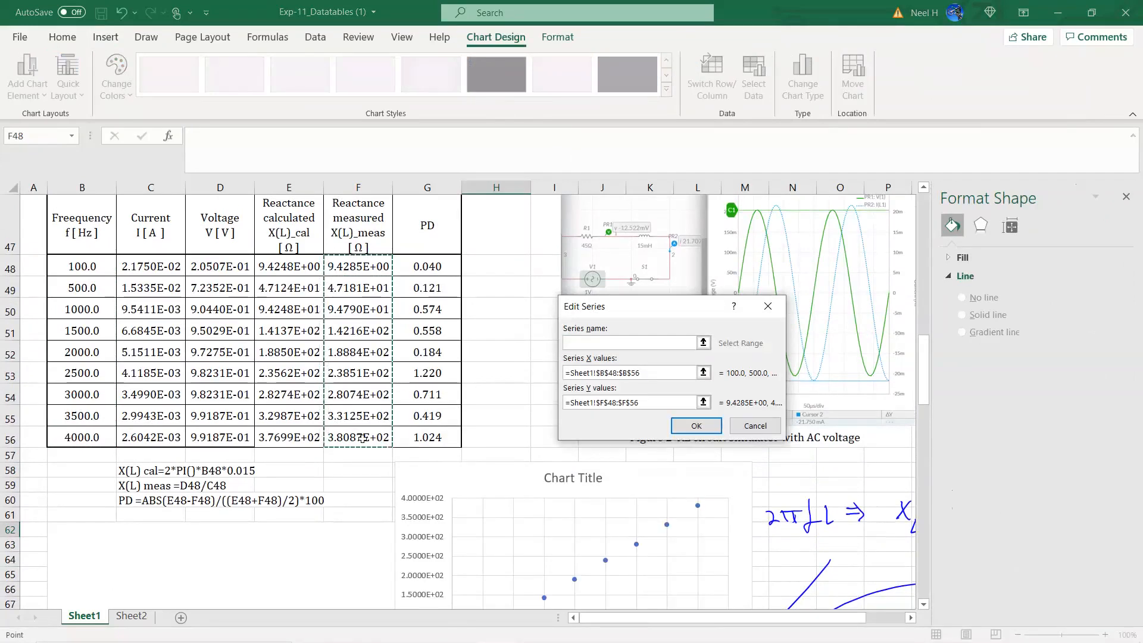
click(712, 428)
click(794, 472)
- Move the chart below the Table 3 formulas and add axis titles and a trendline to it
scroll(641, 476, down, 2)
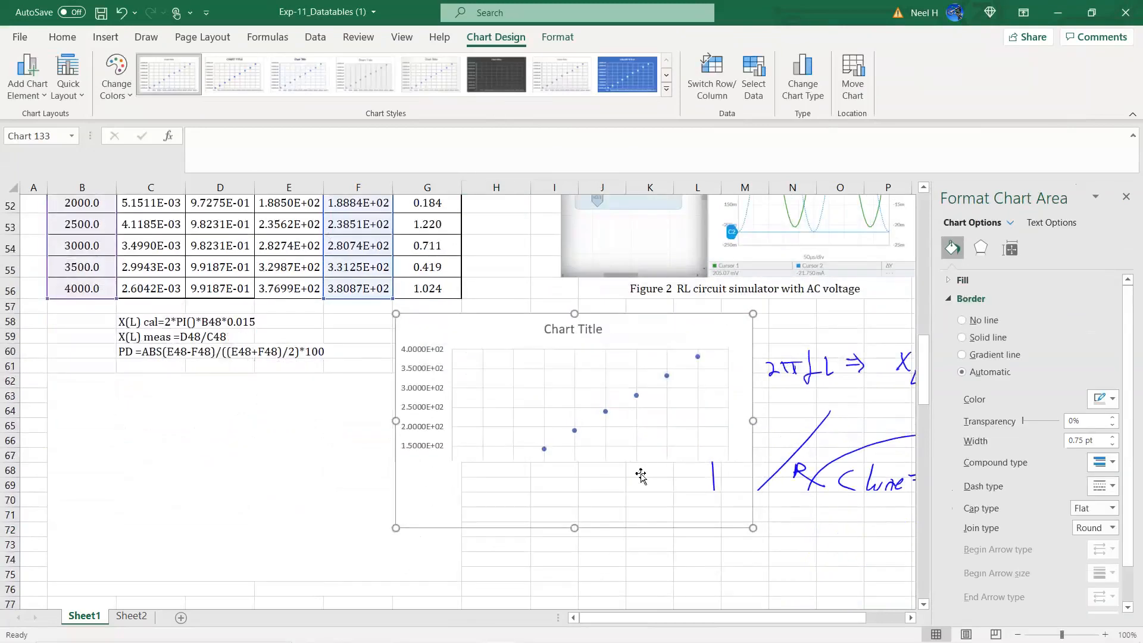
drag(671, 302, 353, 352)
click(452, 355)
click(512, 389)
click(509, 476)
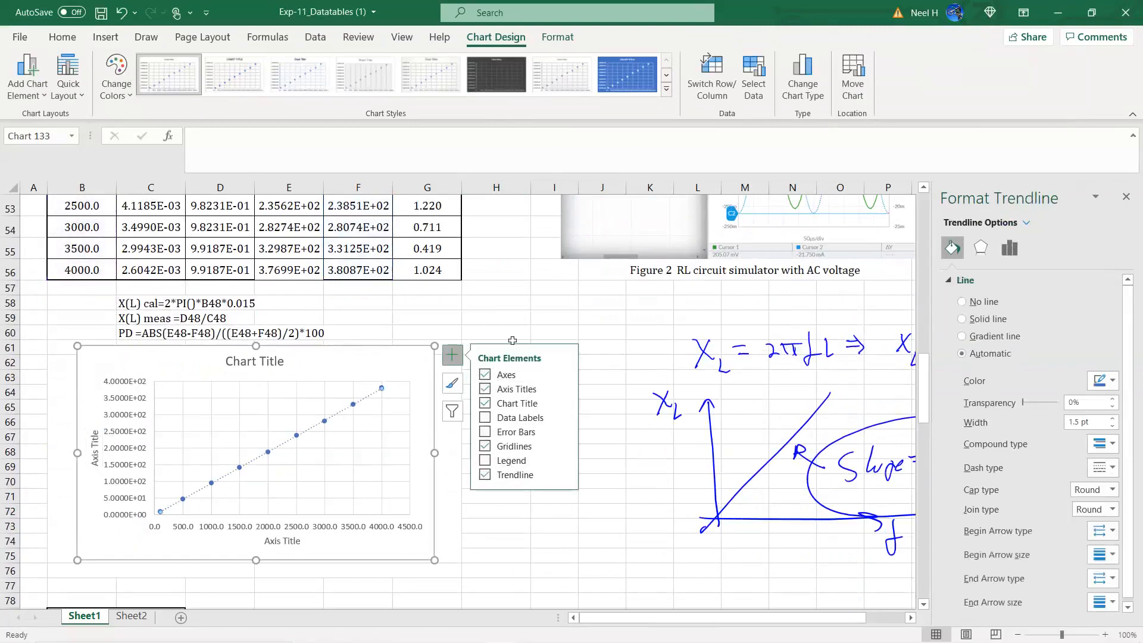
- Set the trendline intercept to 0.0 and display its equation and R-squared value in the clear area above the line
click(1010, 247)
scroll(1026, 524, down, 1)
click(962, 549)
click(962, 568)
click(980, 590)
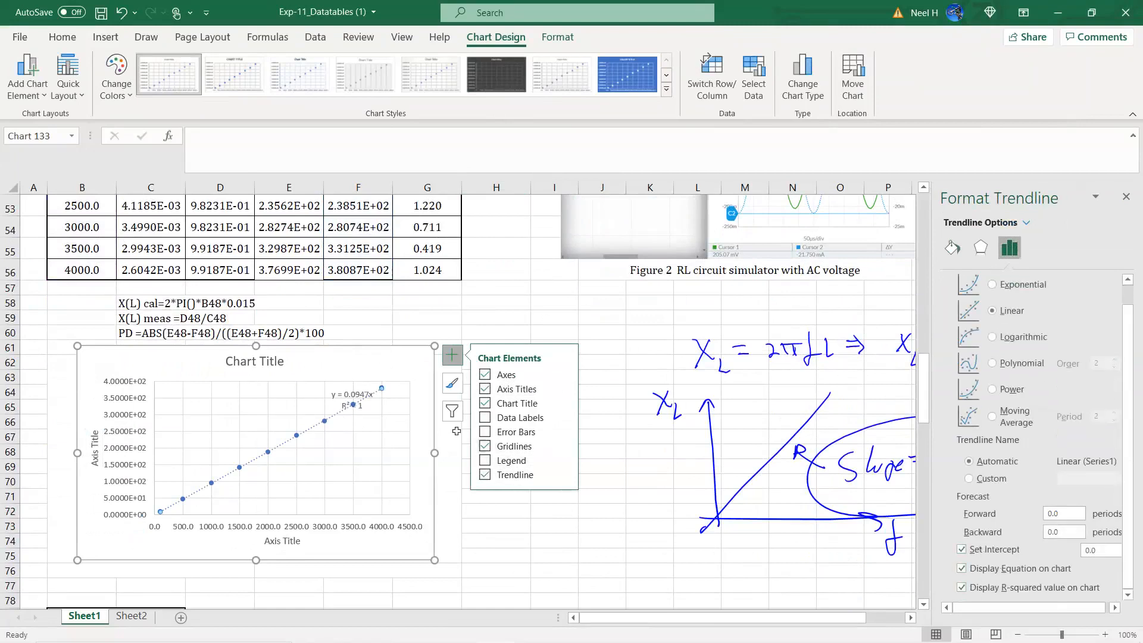
click(350, 396)
drag(347, 388, 262, 401)
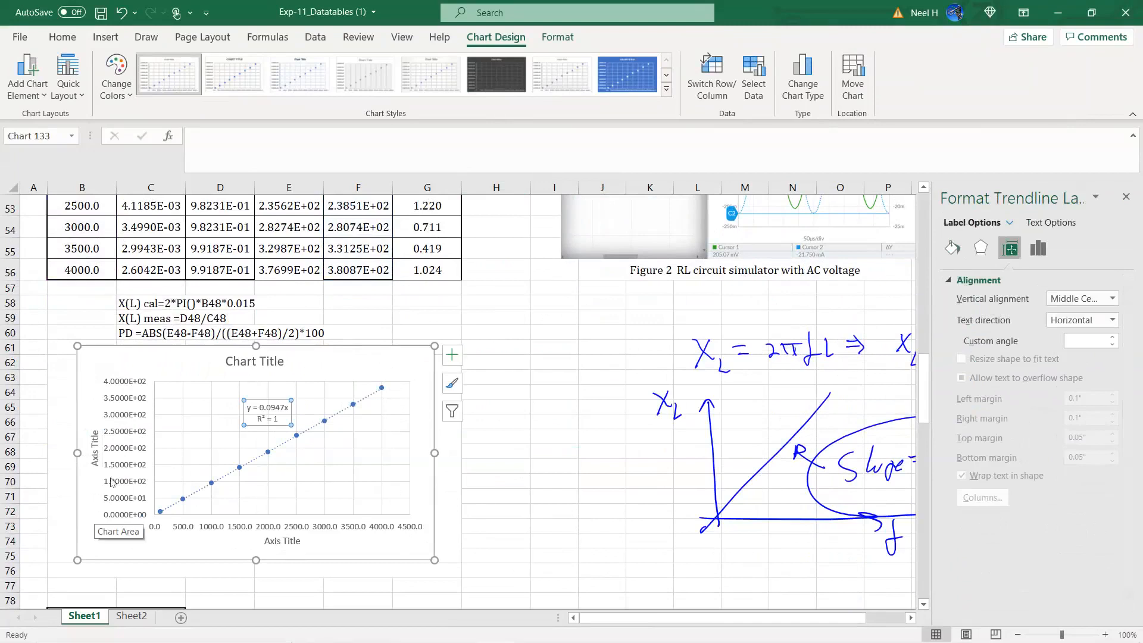
- Change the chart title to "Reactance vs freequncy of Inductor"
click(272, 361)
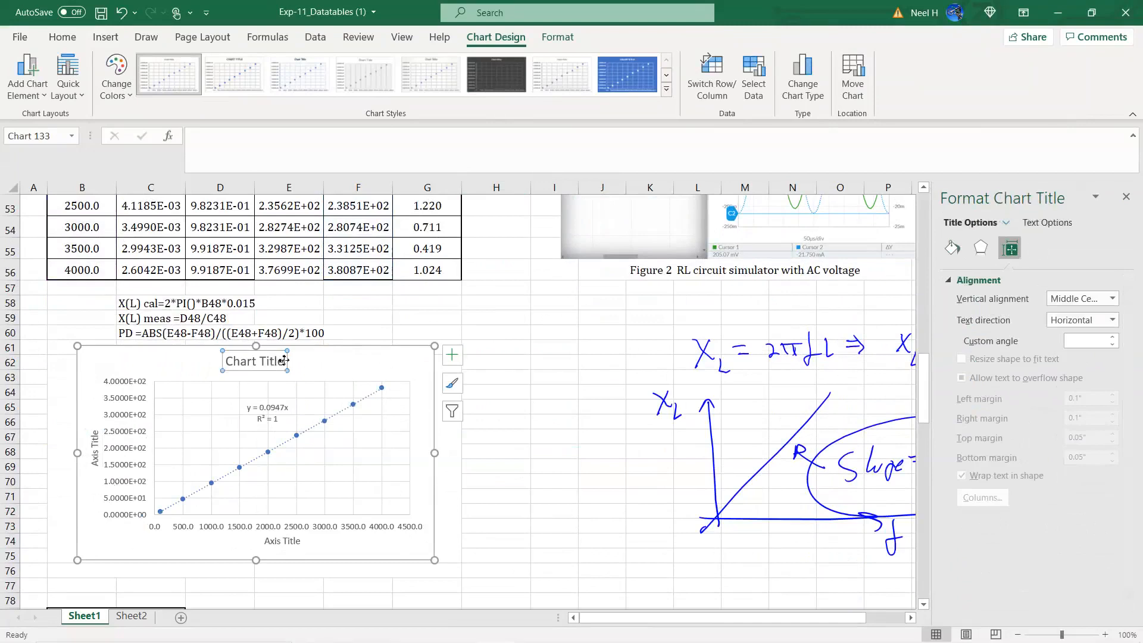
click(284, 362)
key(BackSpace)
key(BackSpace)
key(BackSpace)
key(BackSpace)
key(BackSpace)
key(BackSpace)
key(BackSpace)
key(BackSpace)
key(BackSpace)
key(BackSpace)
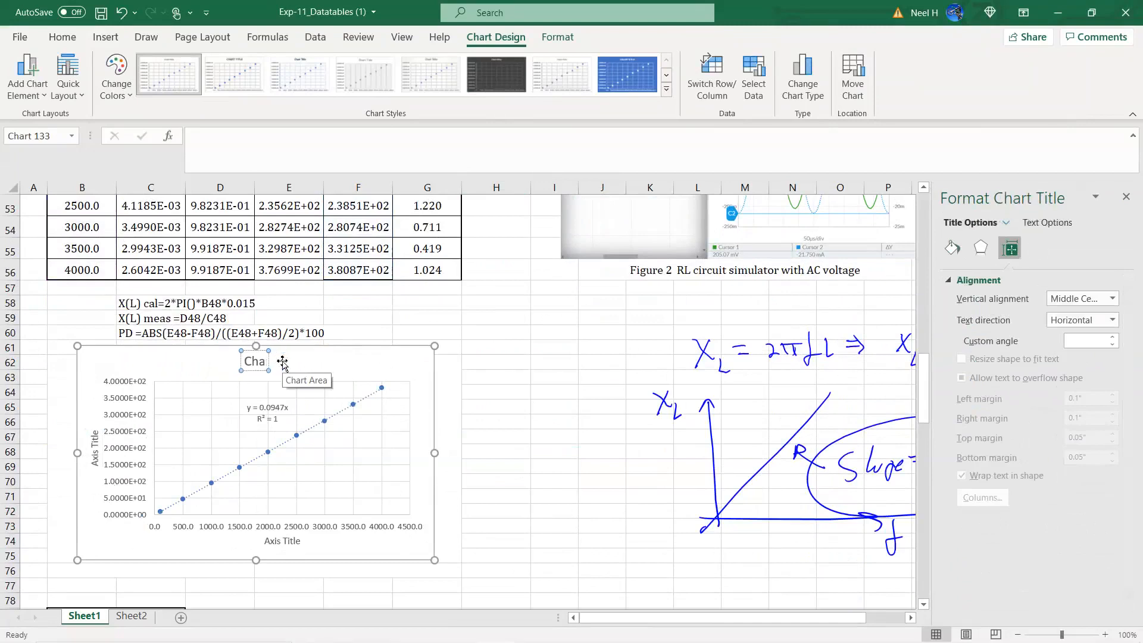
key(BackSpace)
text(Reactance vs freq)
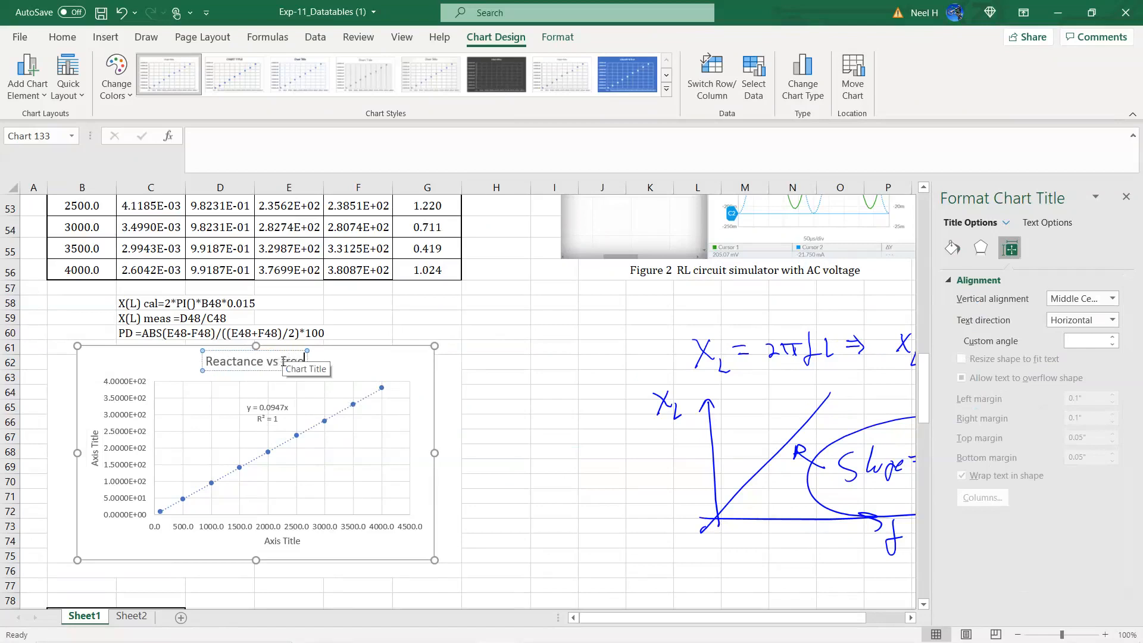
text(uency of)
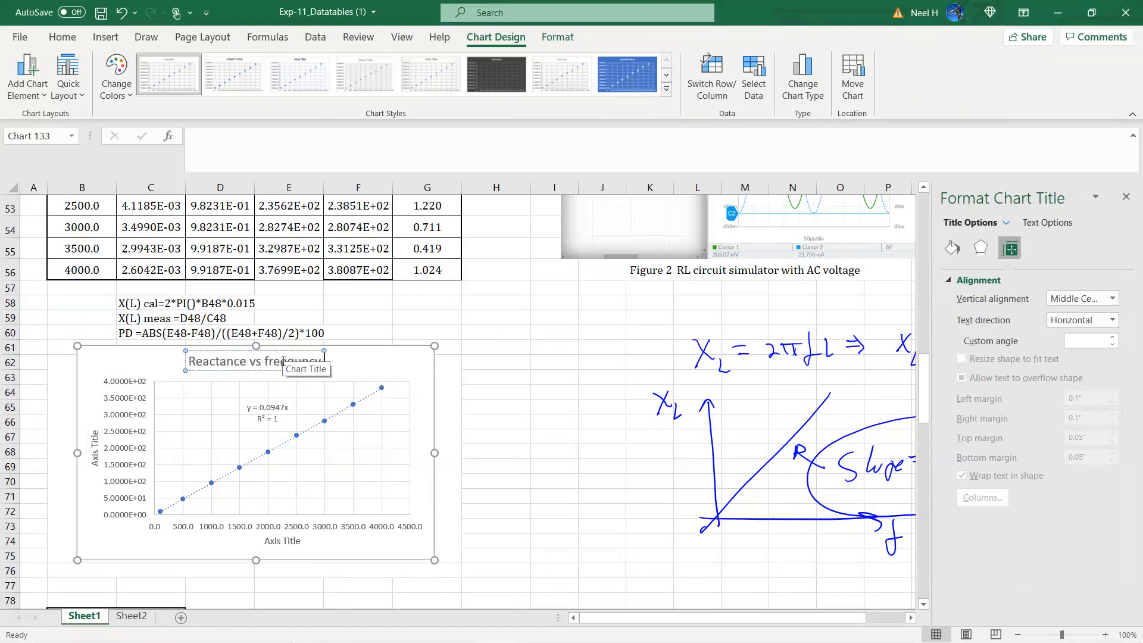
text( Inductor)
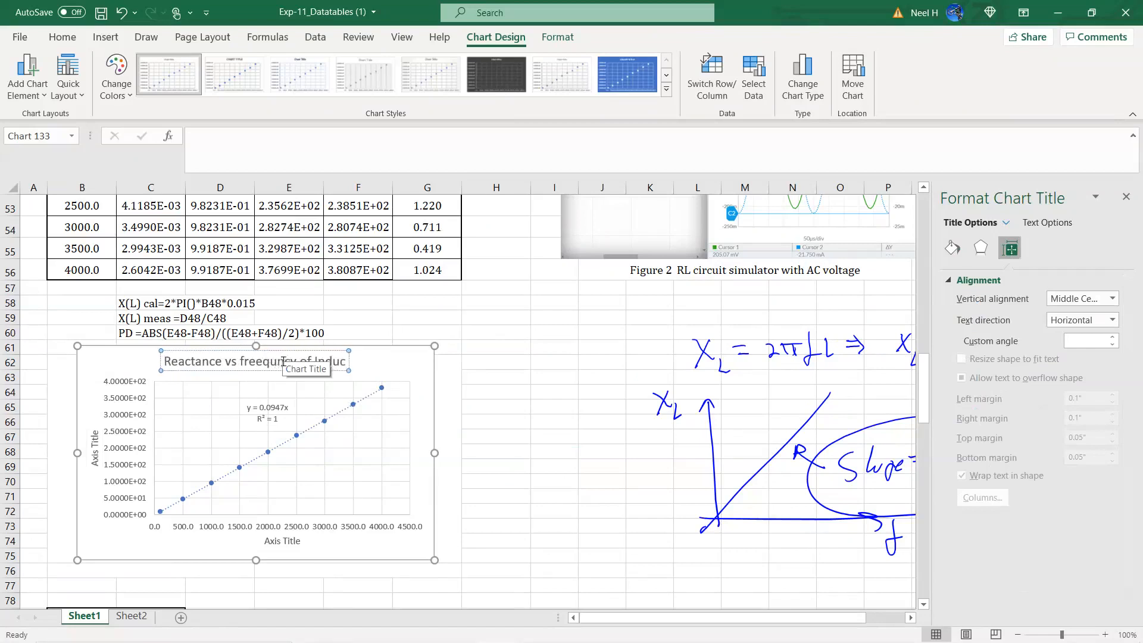
- Change the horizontal axis title to "Freequncy [ Hz ]"
click(280, 542)
key(BackSpace)
key(BackSpace)
key(BackSpace)
key(BackSpace)
key(BackSpace)
key(BackSpace)
key(BackSpace)
key(BackSpace)
key(BackSpace)
key(BackSpace)
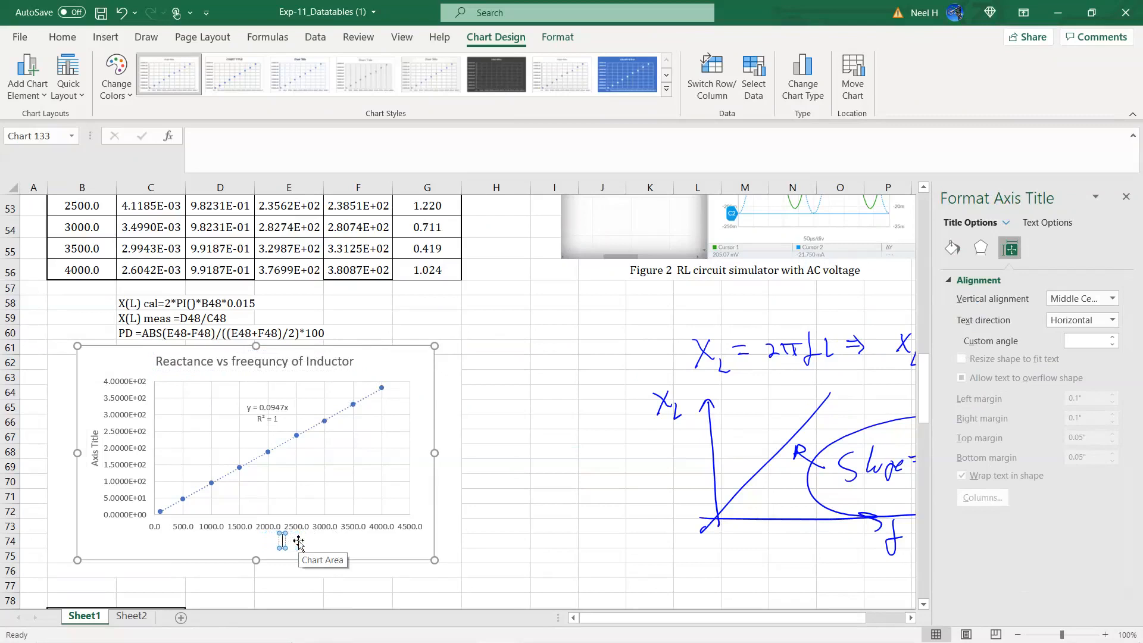
text(Freequn)
text(cy)
text( (Hz)
text( ])
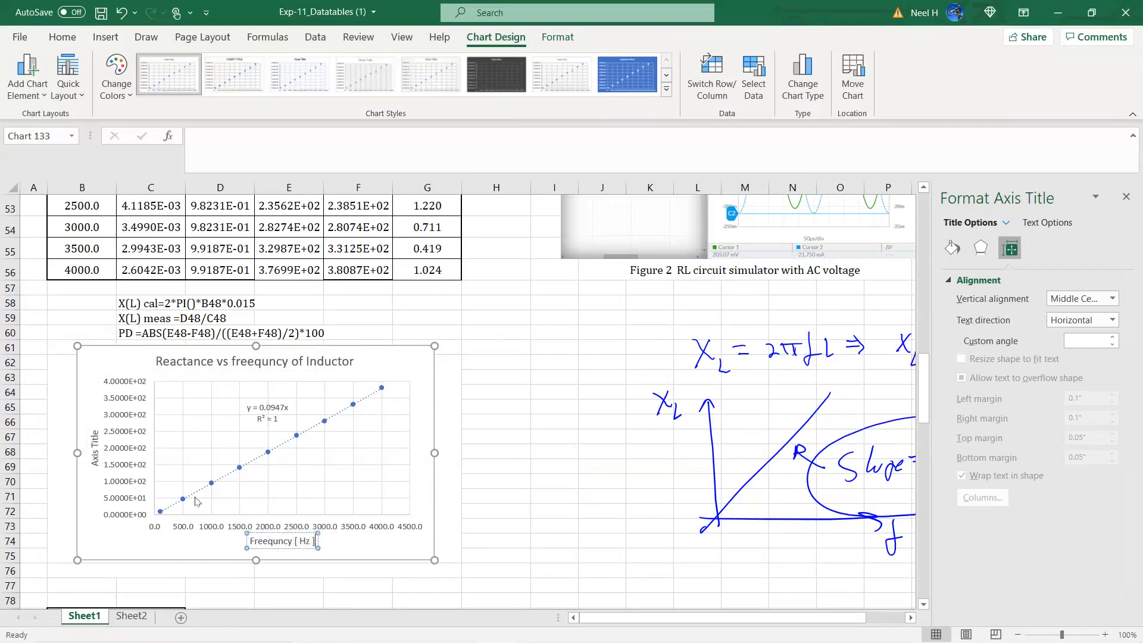
- Replace the vertical axis title's placeholder text with "Reactance ["
click(92, 433)
click(91, 433)
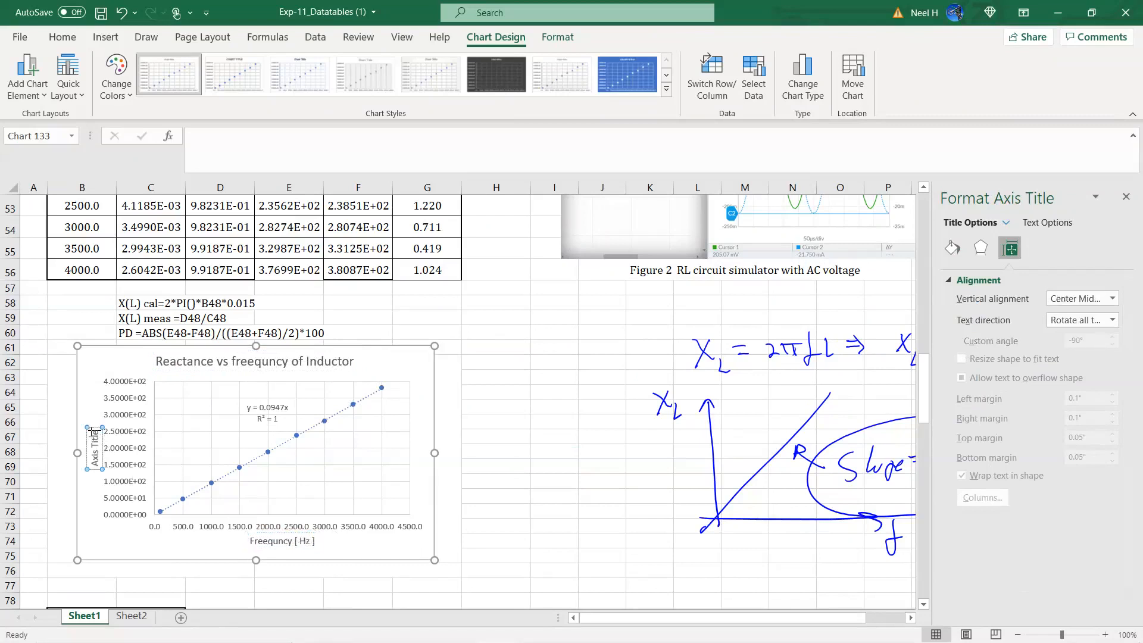
key(BackSpace)
key(BackSpace)
key(BackSpace)
key(BackSpace)
key(BackSpace)
key(BackSpace)
key(BackSpace)
key(BackSpace)
key(BackSpace)
key(BackSpace)
text(Reactance)
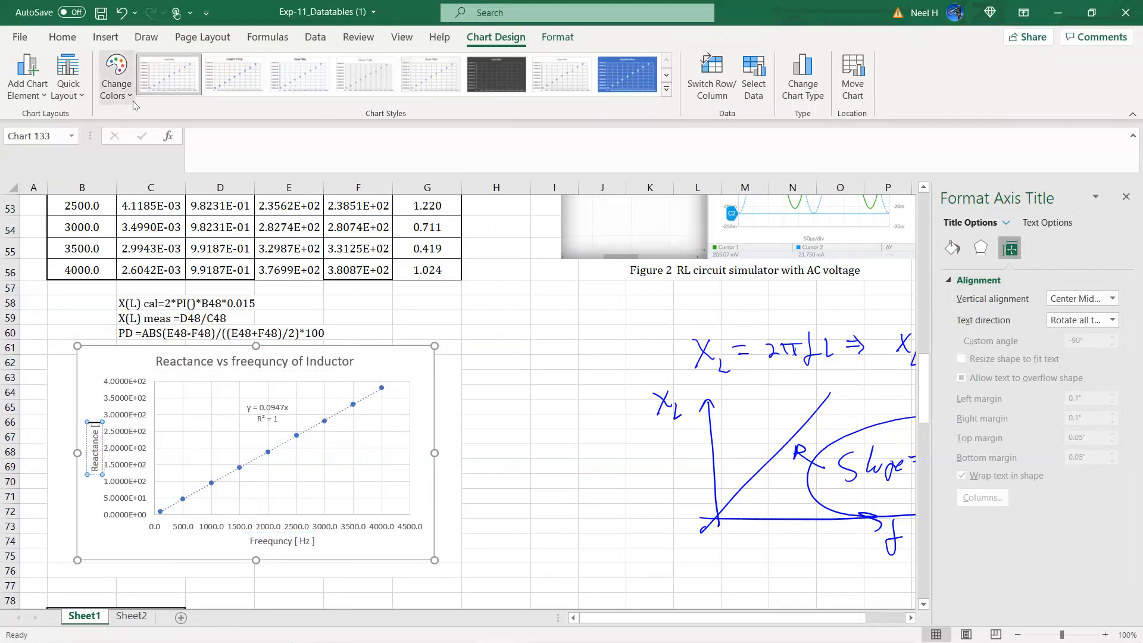
- Complete the vertical axis title as "Reactance [ Ω ]" using the Greek capital omega symbol
click(105, 37)
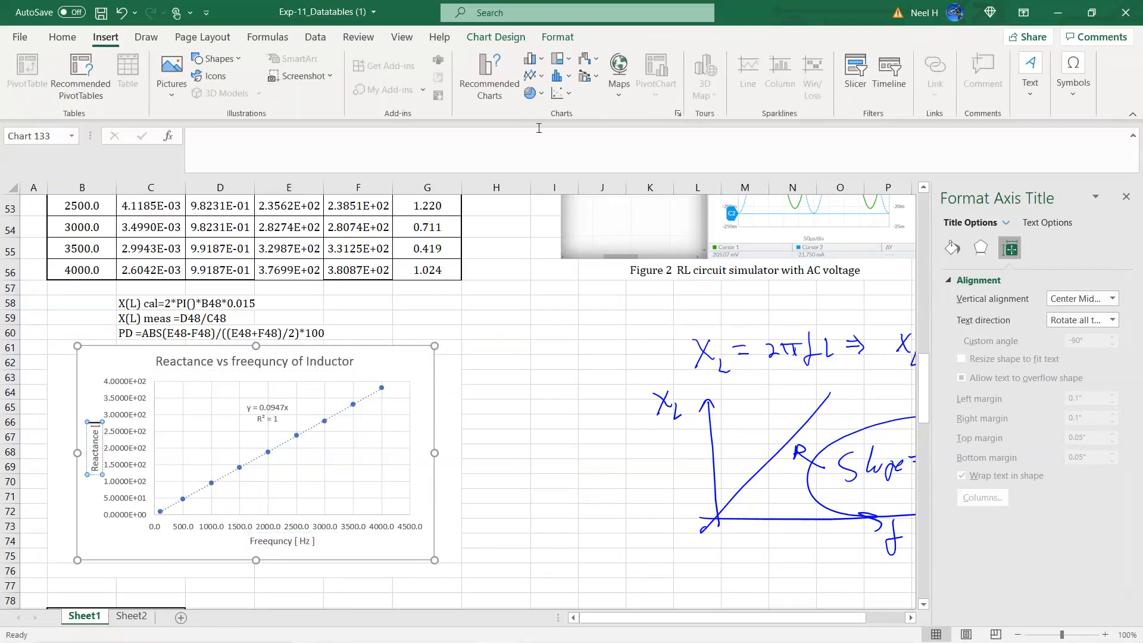
click(1074, 72)
click(1093, 145)
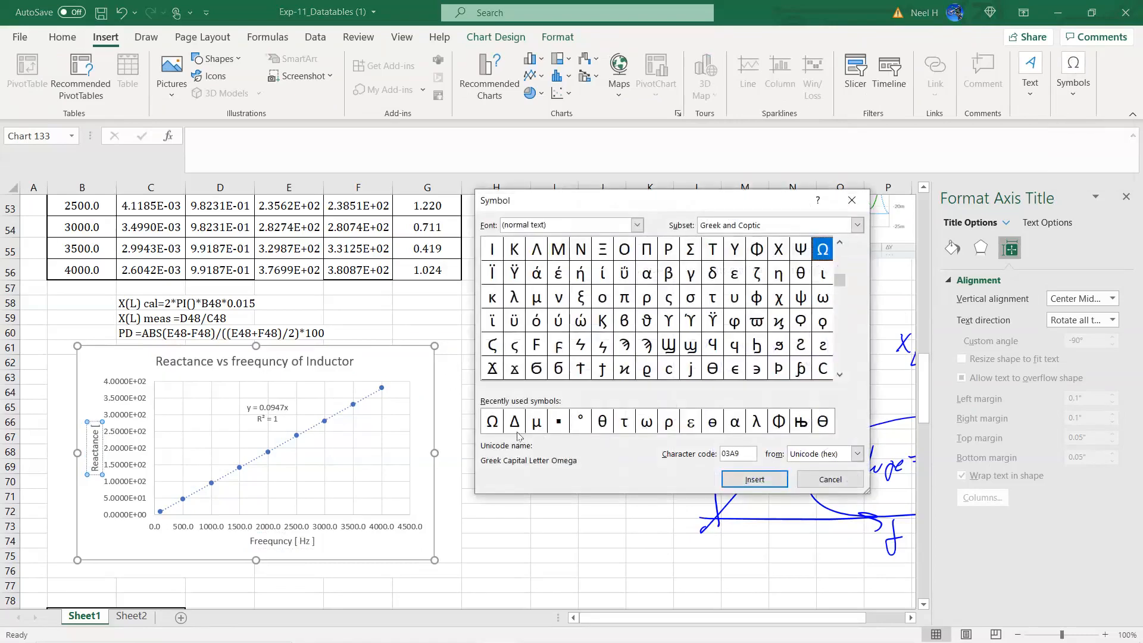
click(492, 421)
click(755, 480)
click(831, 480)
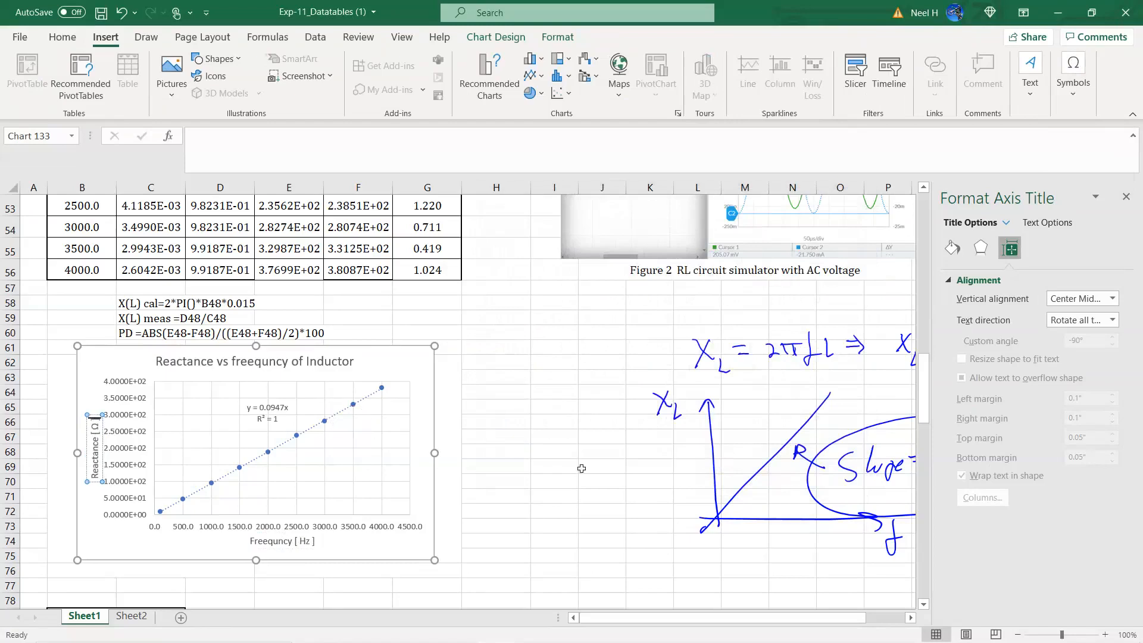
click(582, 469)
- Merge and center B76:G76 below the chart and enter the caption "Figure 6 Reactance vs freequncy of an inductor"
scroll(401, 577, up, 14)
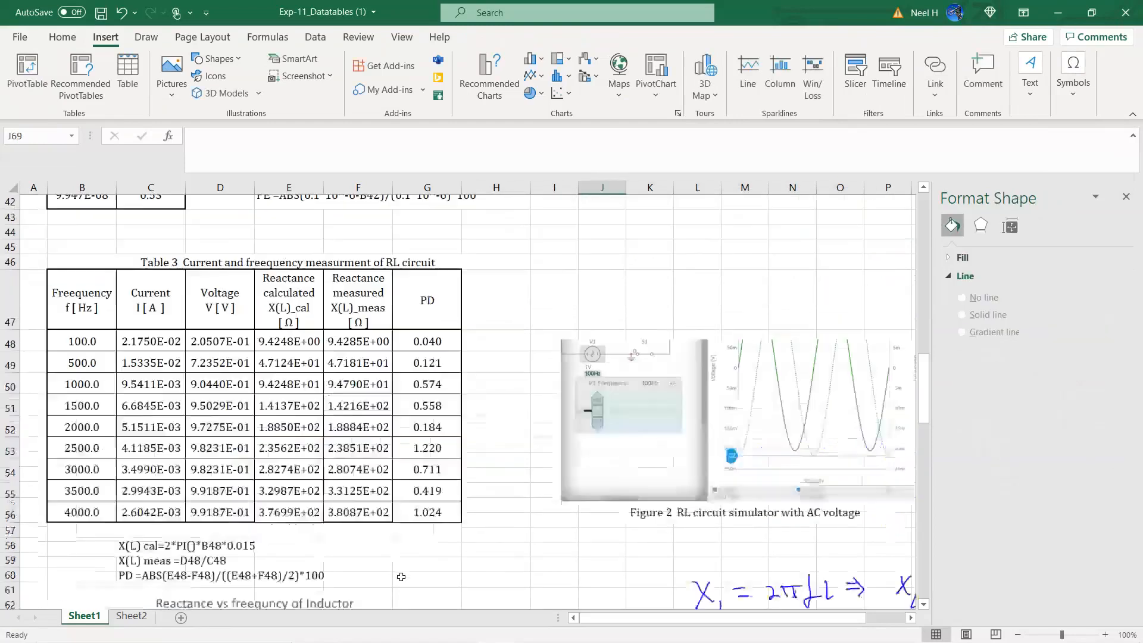
scroll(402, 577, down, 12)
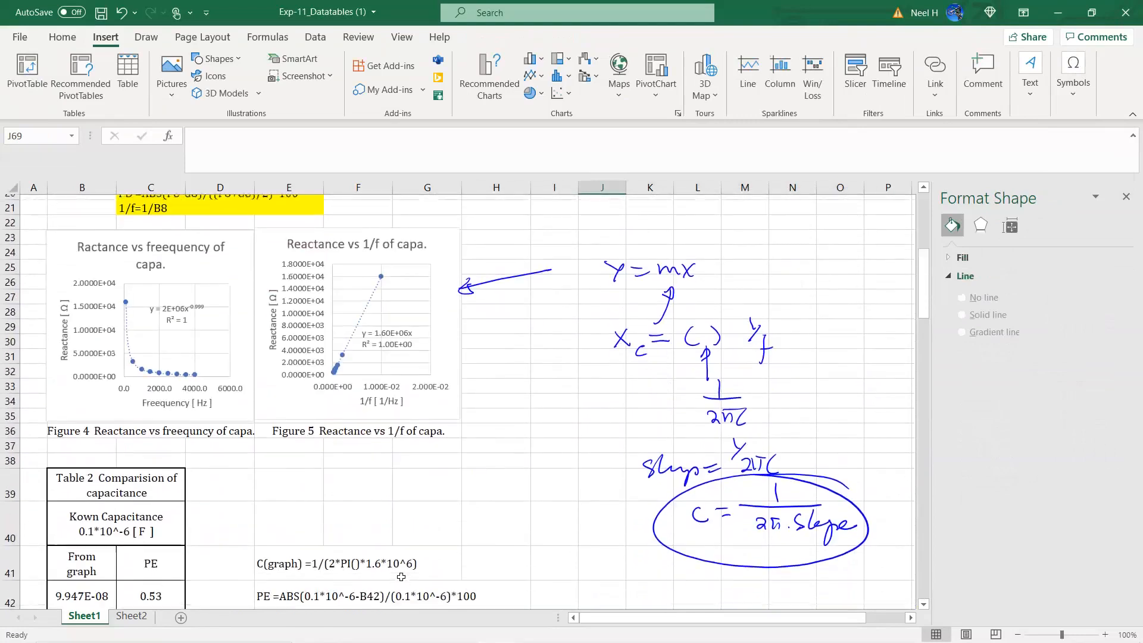
scroll(401, 577, down, 5)
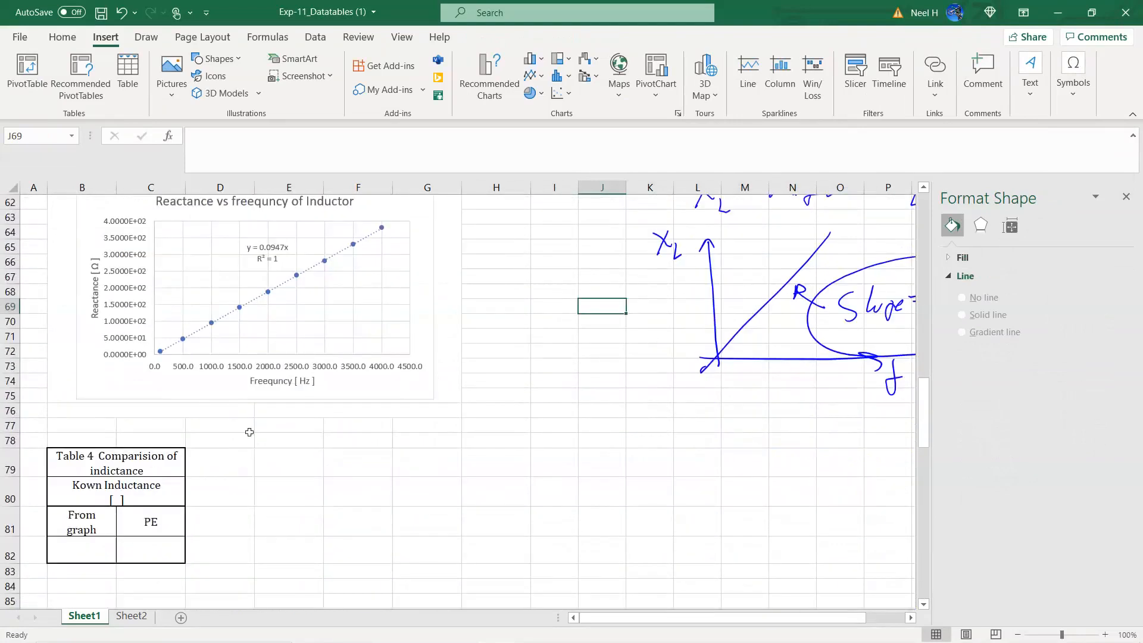
click(172, 408)
drag(285, 406, 428, 410)
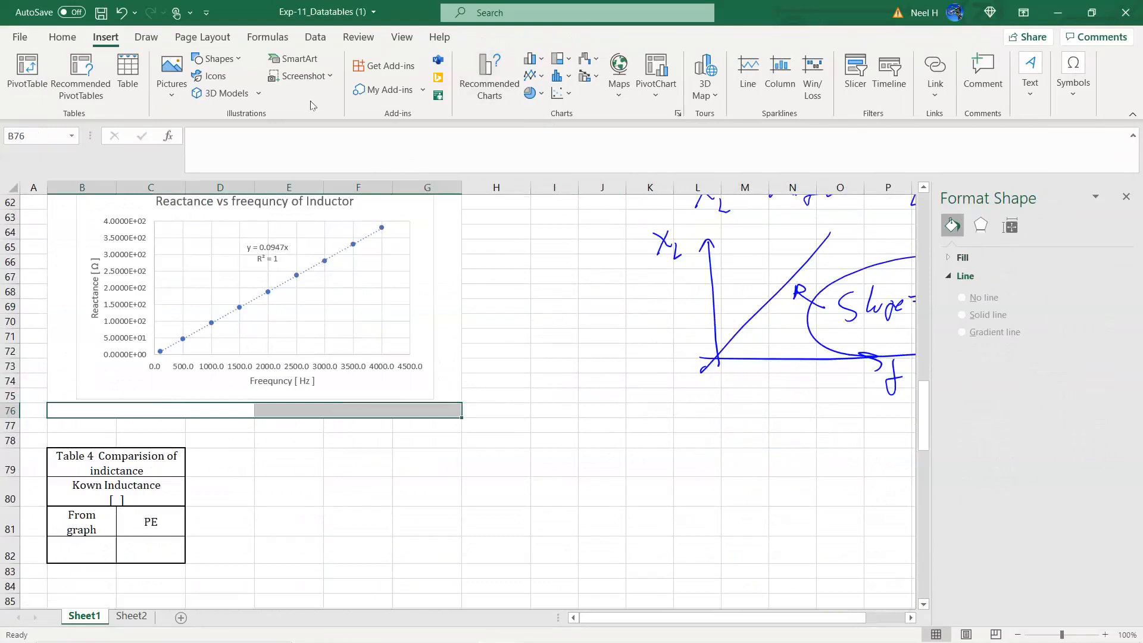
click(61, 38)
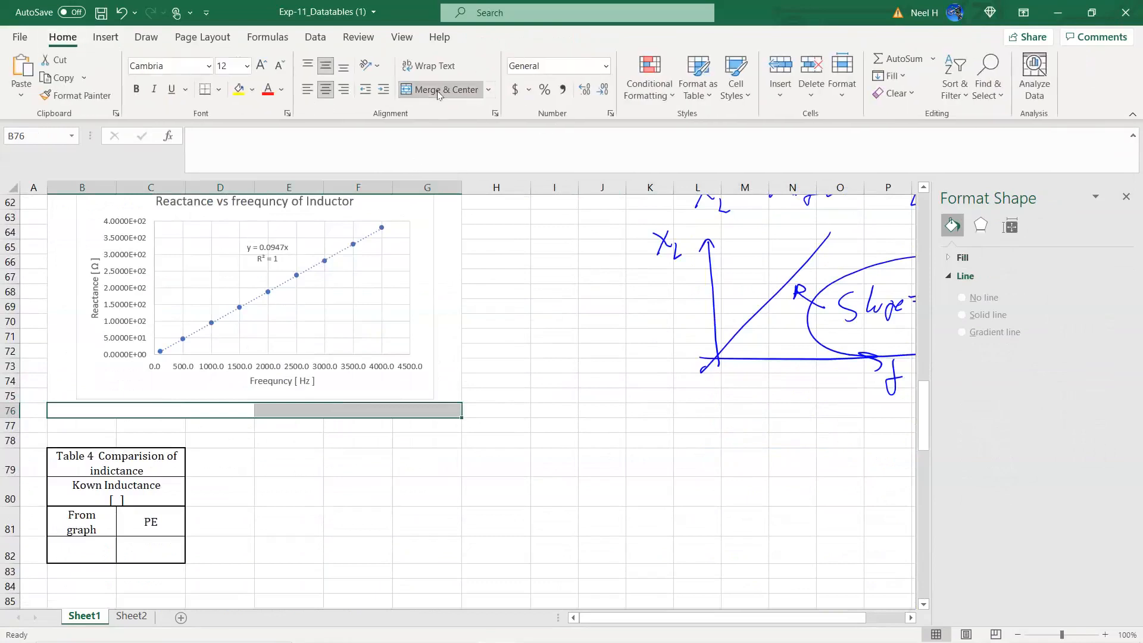
click(431, 93)
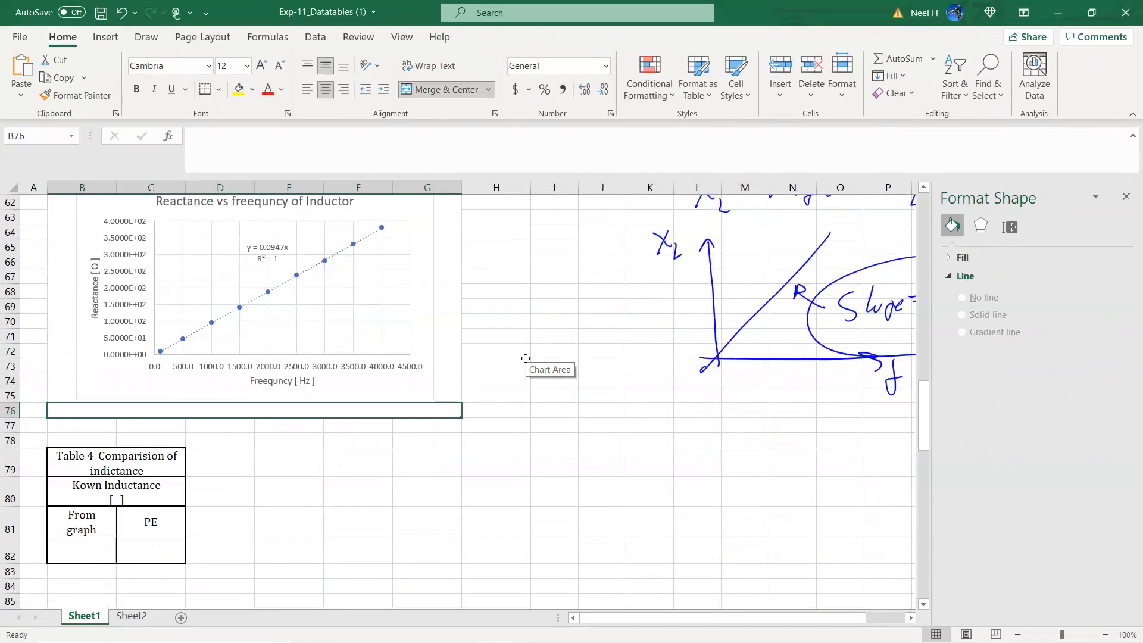
text(Figure )
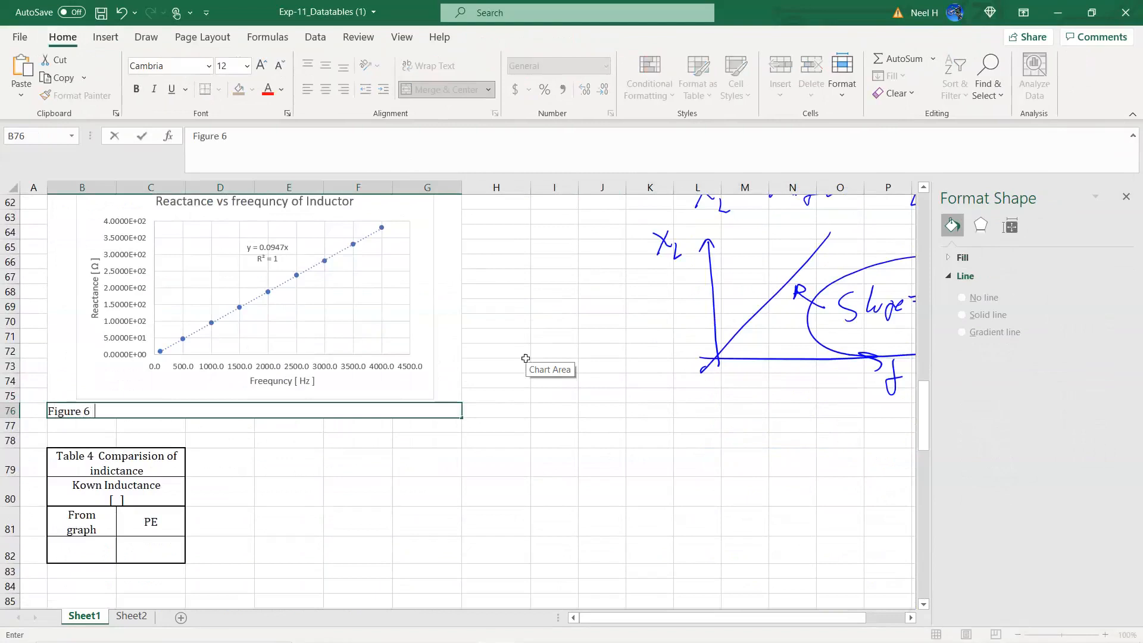
text(6  Reactance vs )
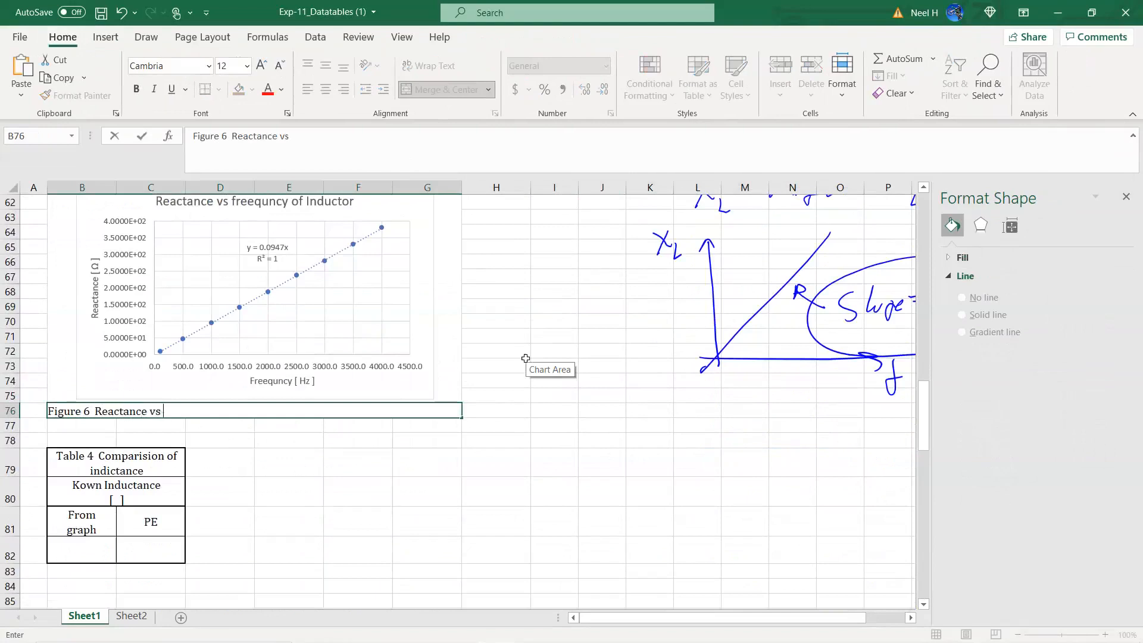
text(freequncy of an inductor)
key(Return)
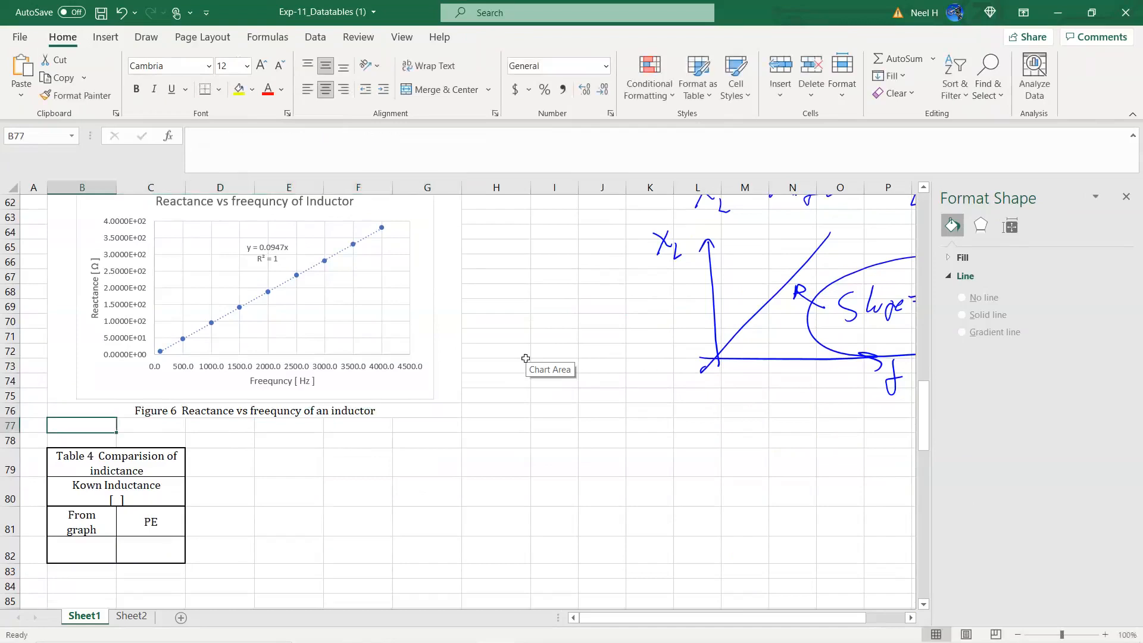
click(401, 526)
scroll(400, 526, down, 1)
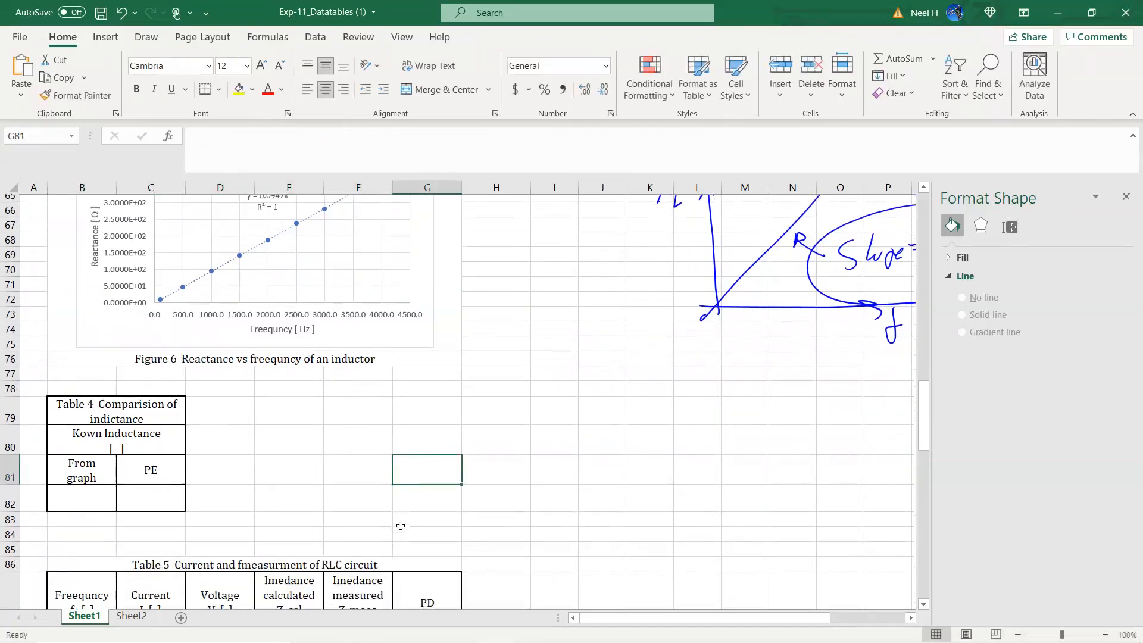
- Fill in the known inductance in Table 4's B80 heading as 0.015 H inside the brackets
scroll(400, 526, up, 2)
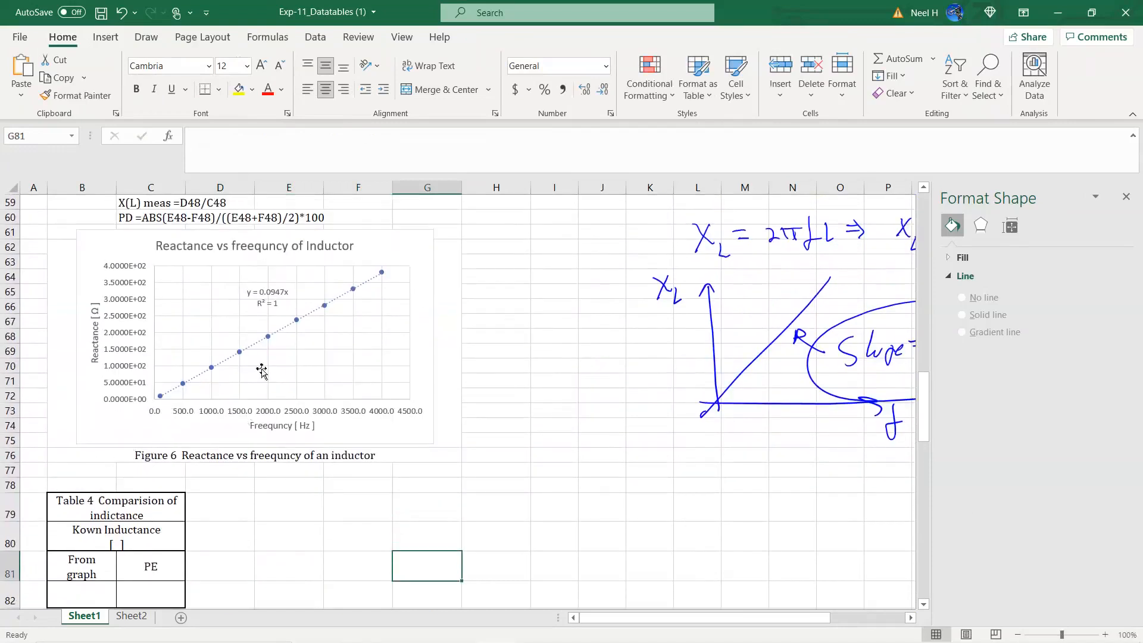
scroll(417, 422, up, 14)
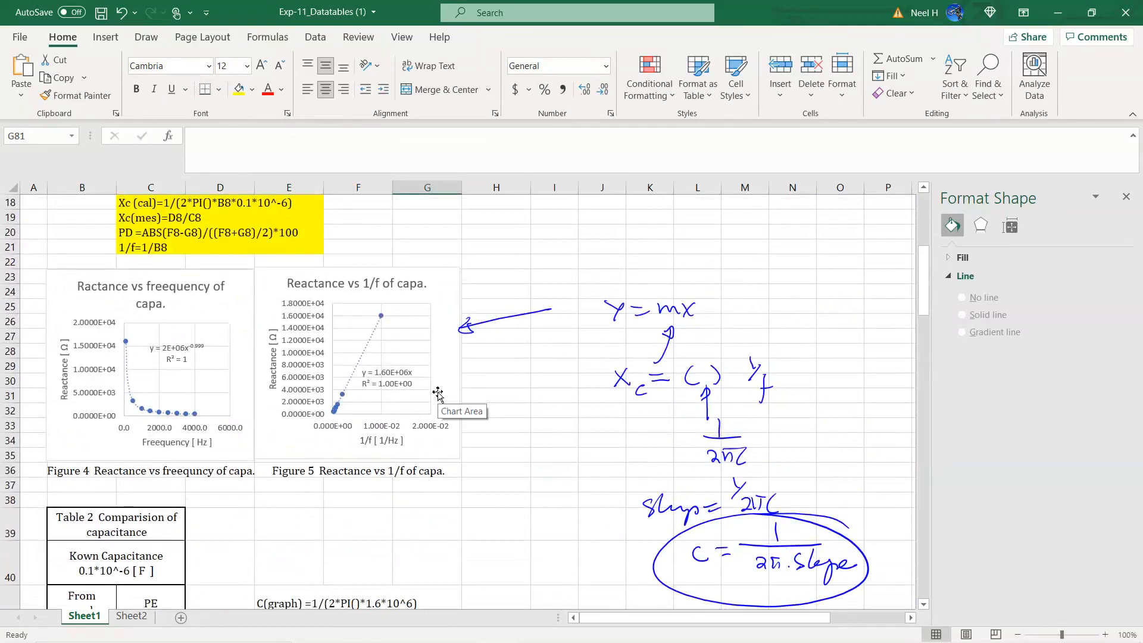
scroll(437, 393, down, 12)
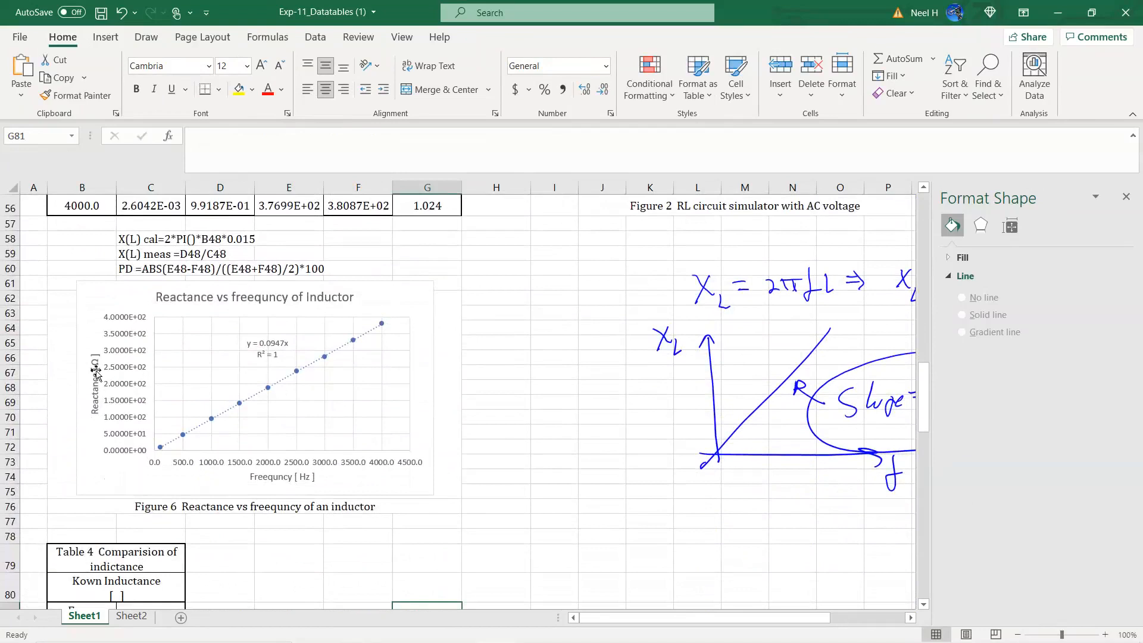
scroll(229, 396, down, 3)
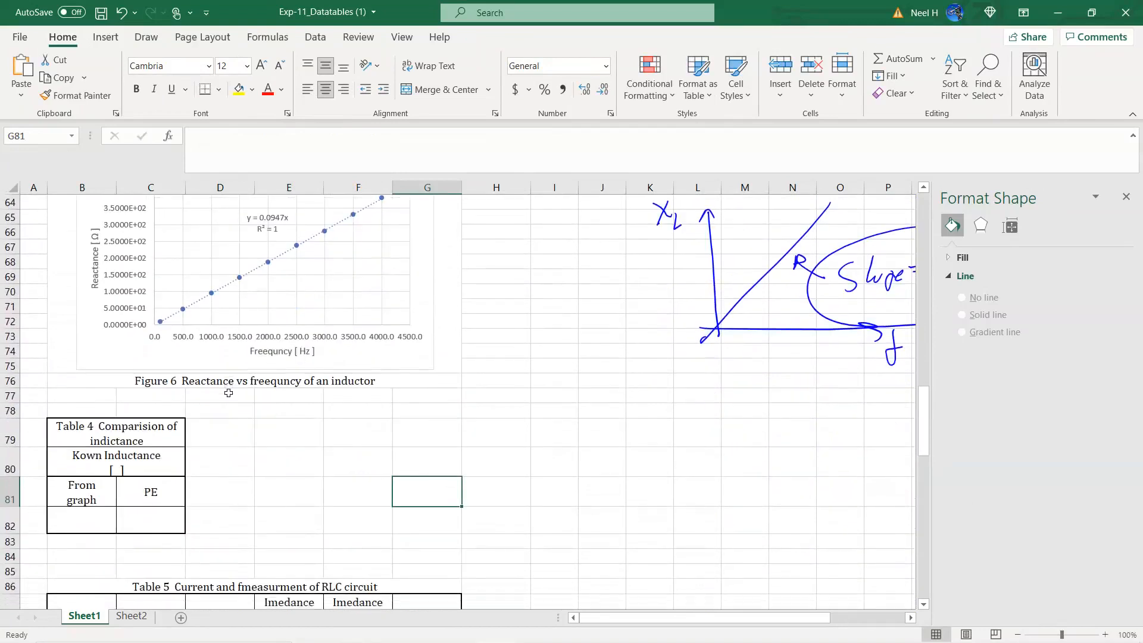
scroll(229, 393, down, 2)
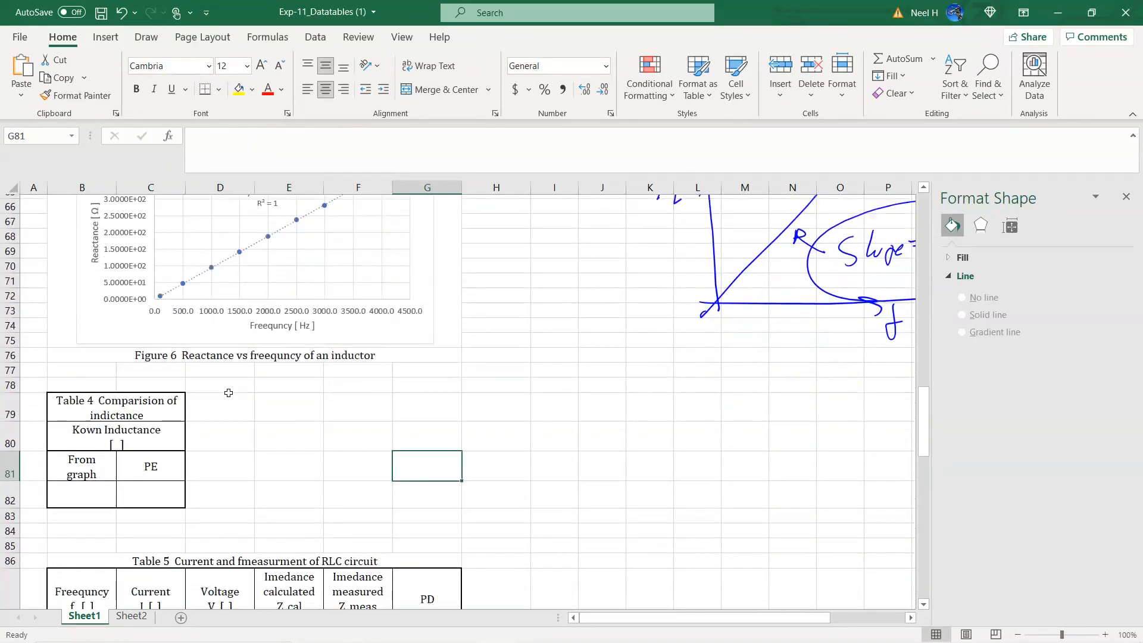
click(141, 374)
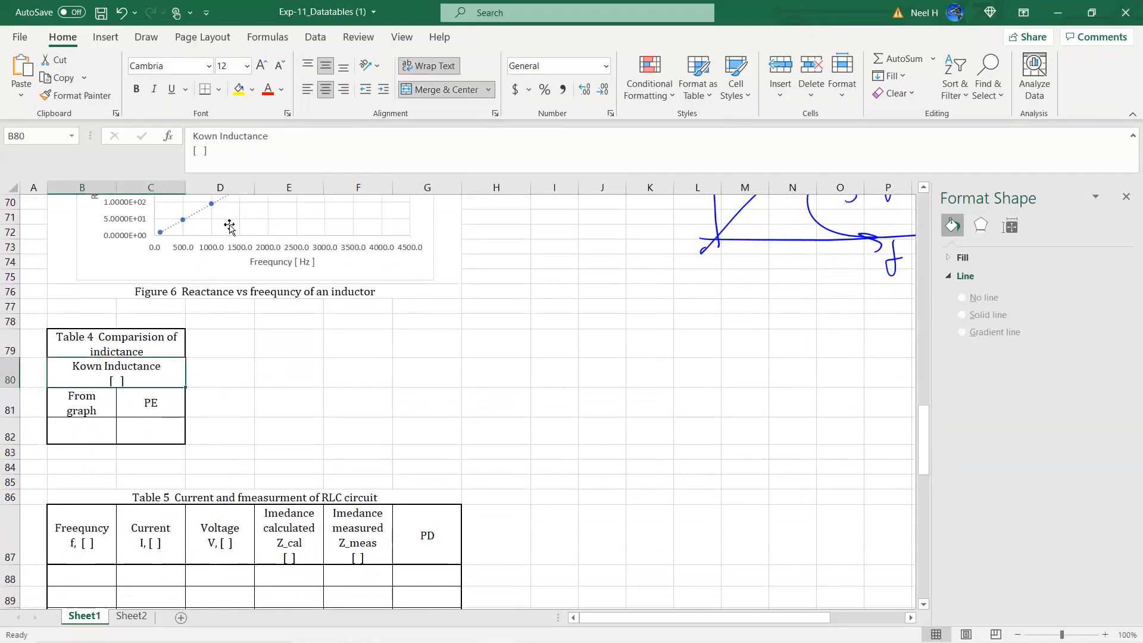
click(197, 150)
text(0.015)
text( H)
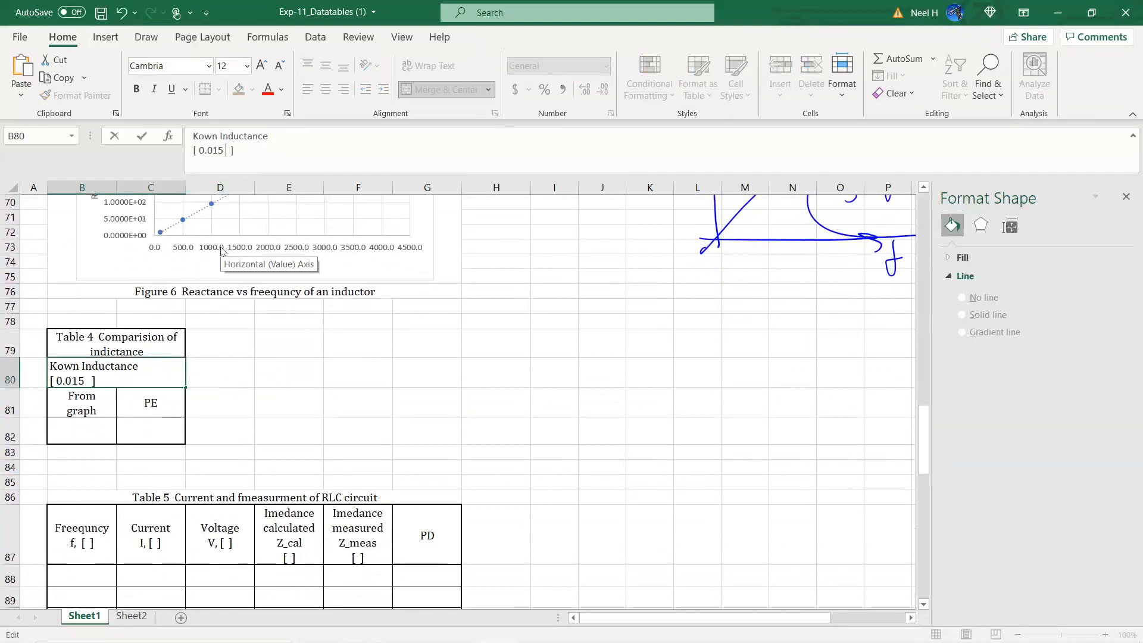
key(Return)
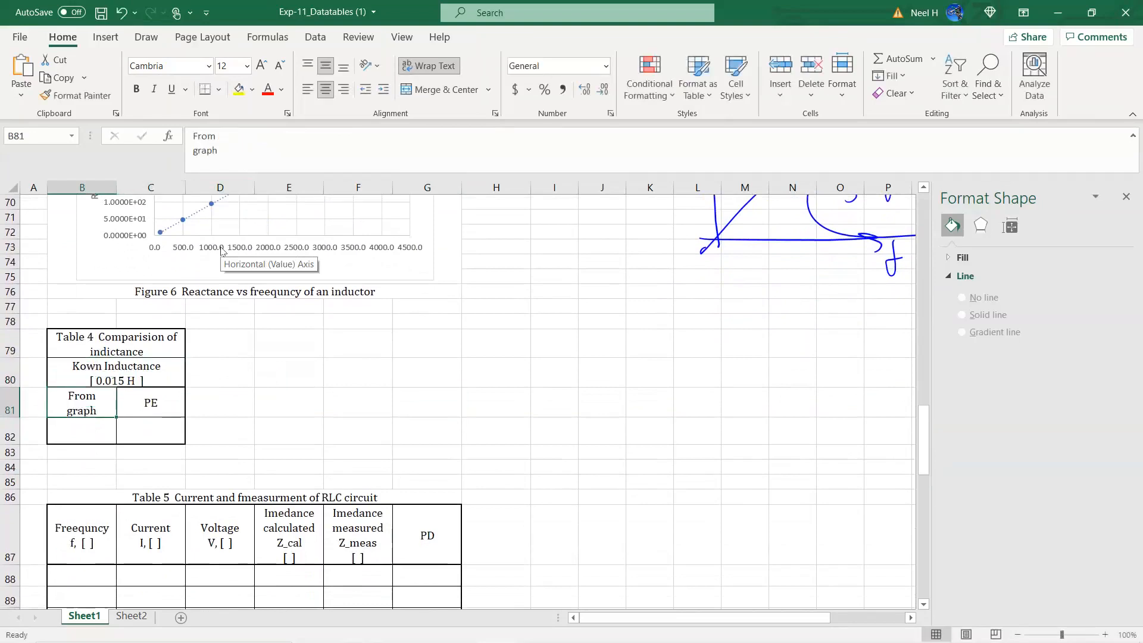
- Calculate the inductance from the graph slope in B82 with the formula =0.0947/(2*PI())
click(95, 436)
scroll(392, 431, up, 3)
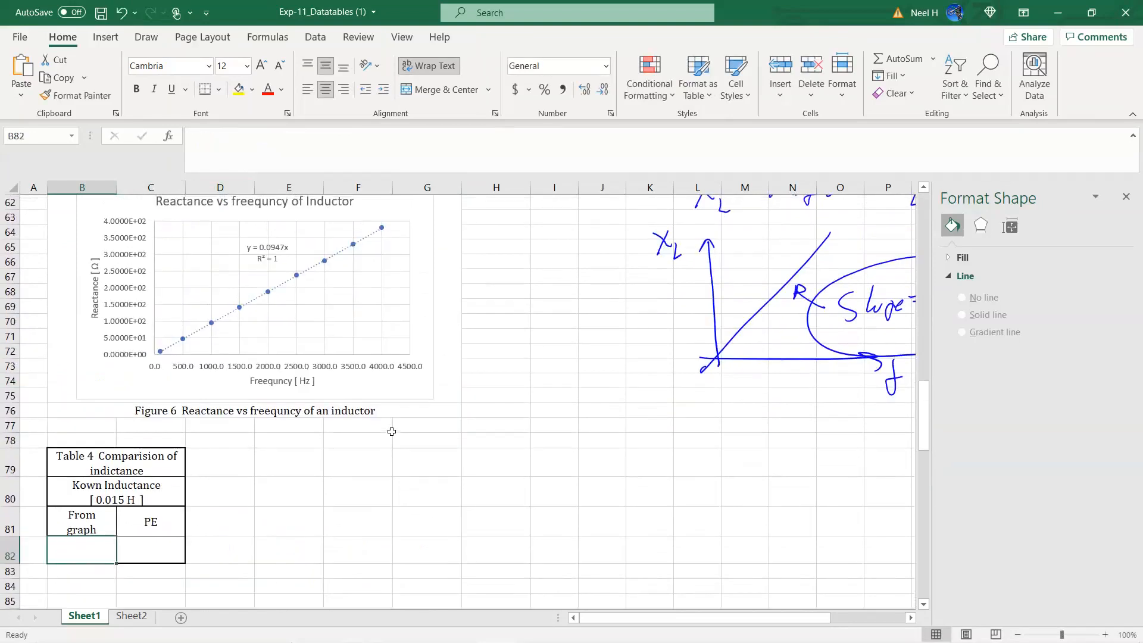
scroll(392, 431, right, 3)
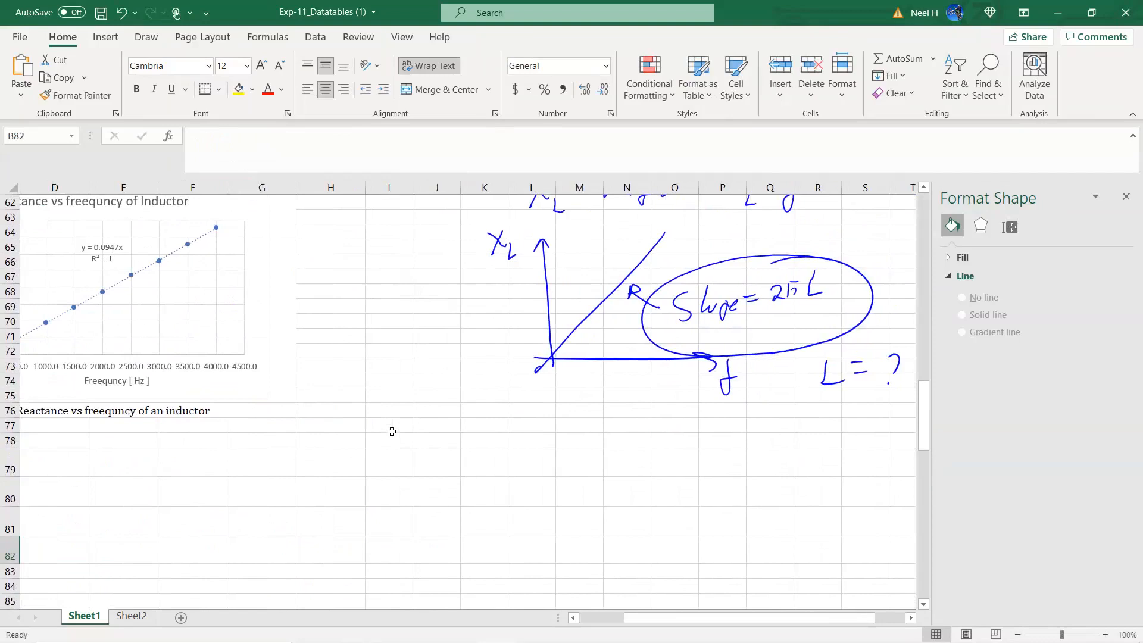
scroll(538, 498, left, 1)
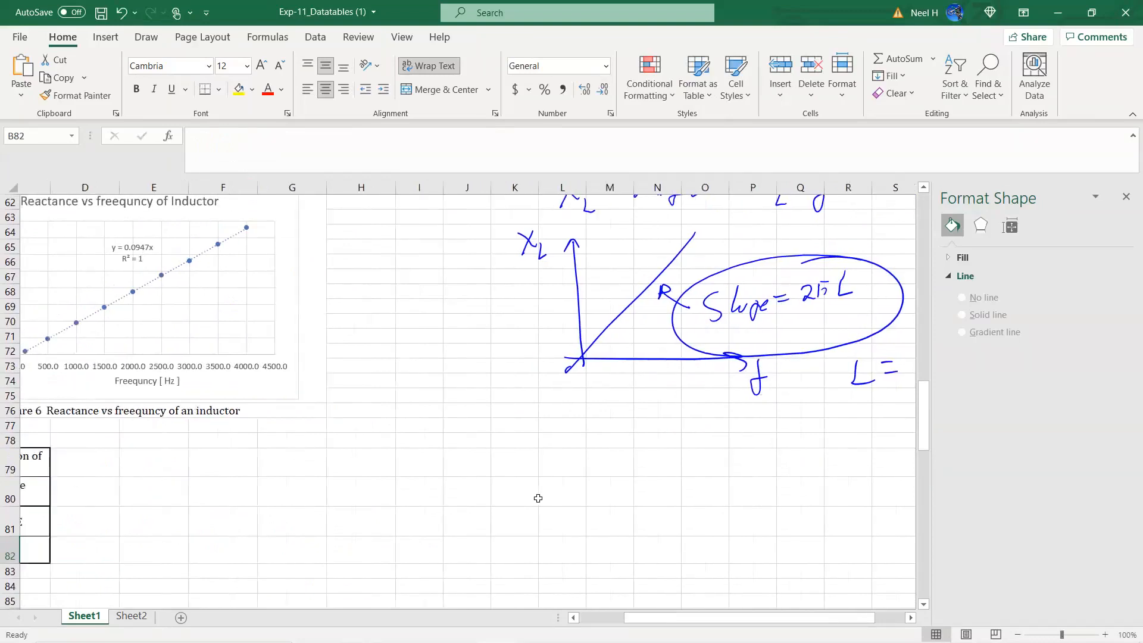
scroll(538, 498, left, 3)
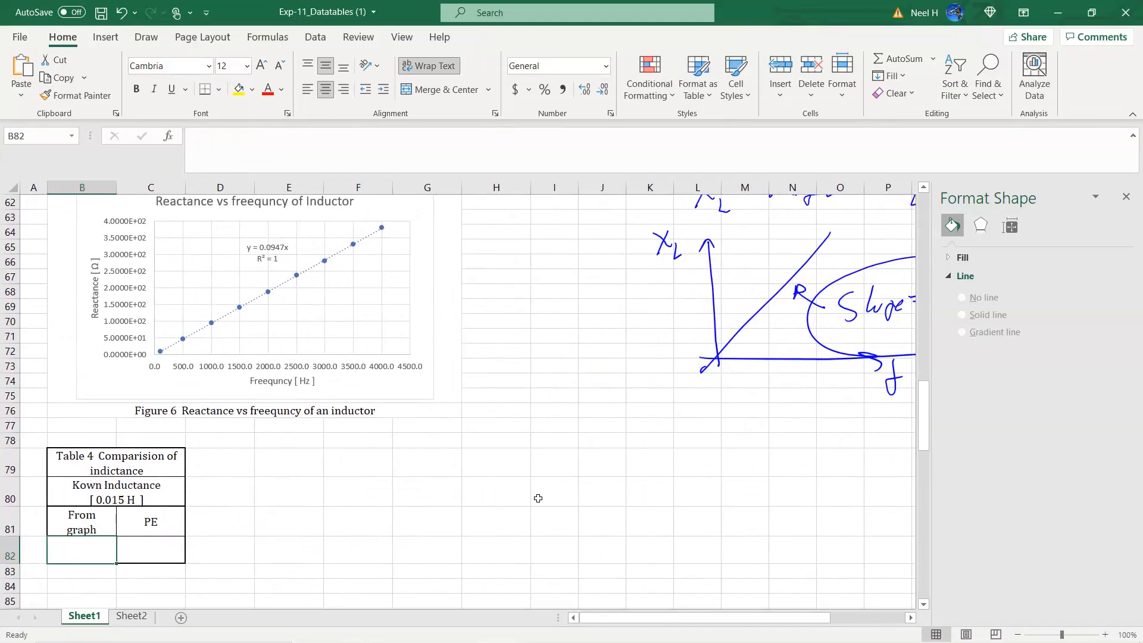
text(=)
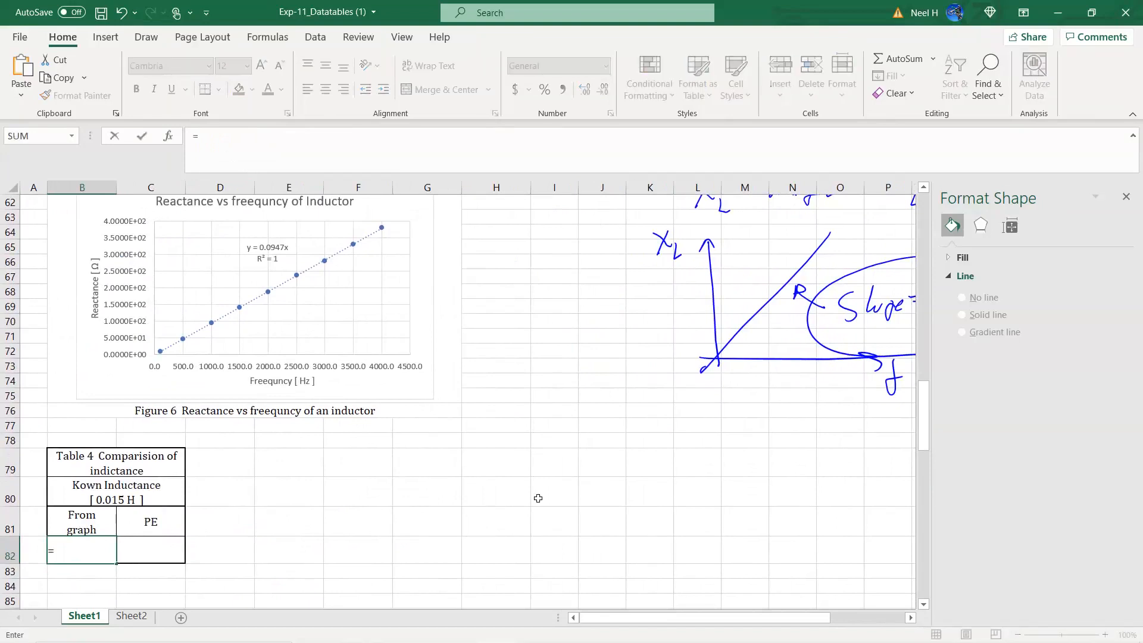
text(0.0947/(2*PI())
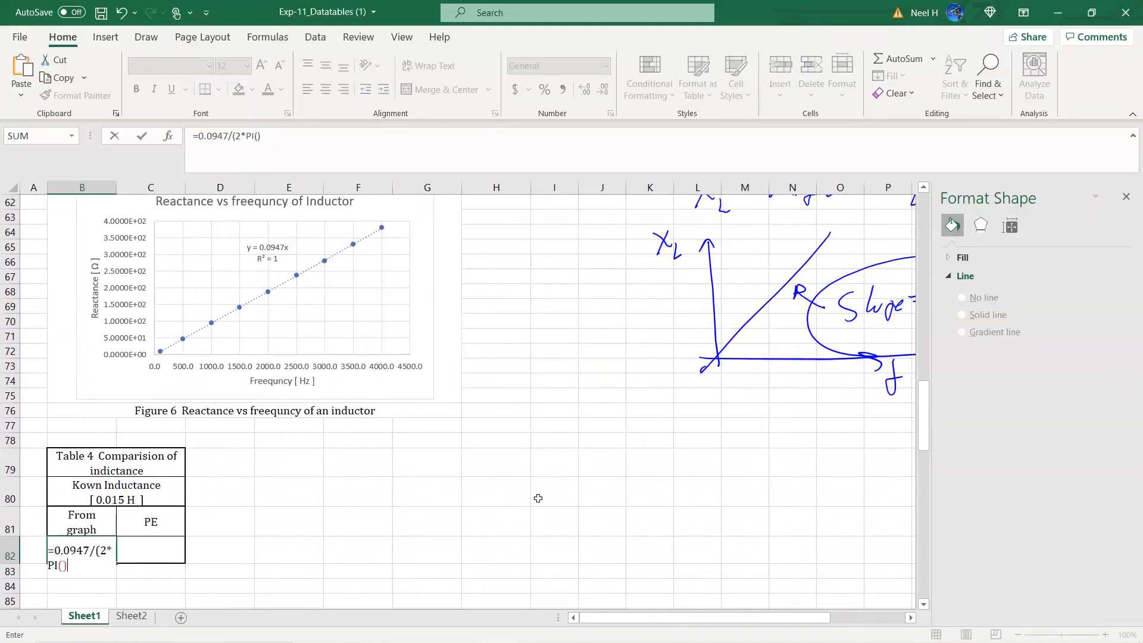
key(Return)
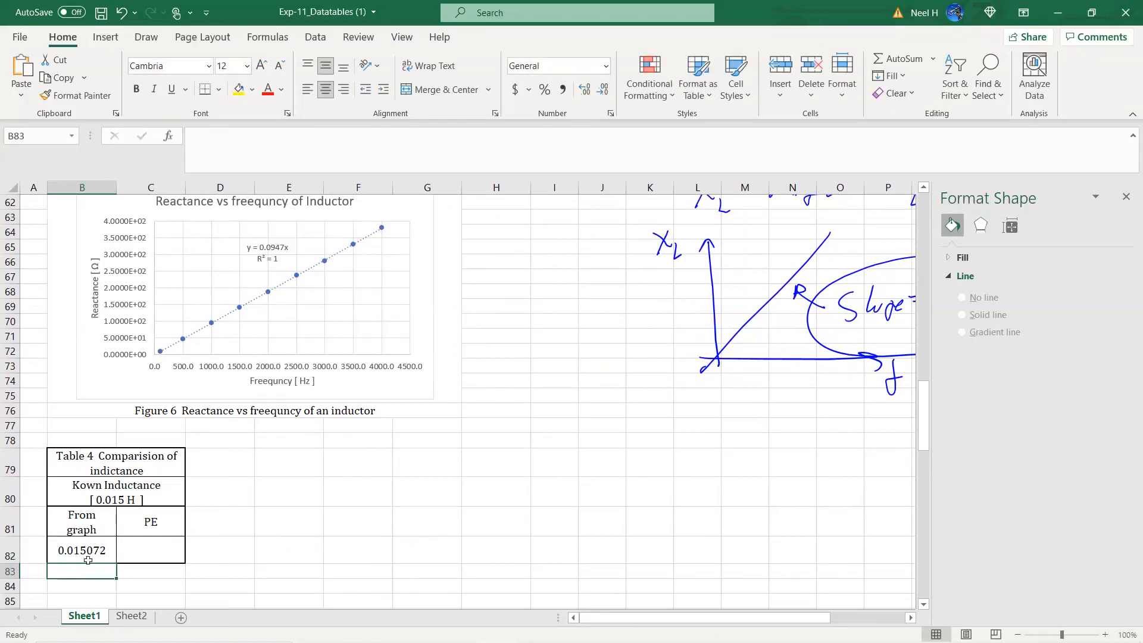
- Calculate the percent error in C82 with the formula =ABS(0.015-B82)/0.015*100
click(152, 552)
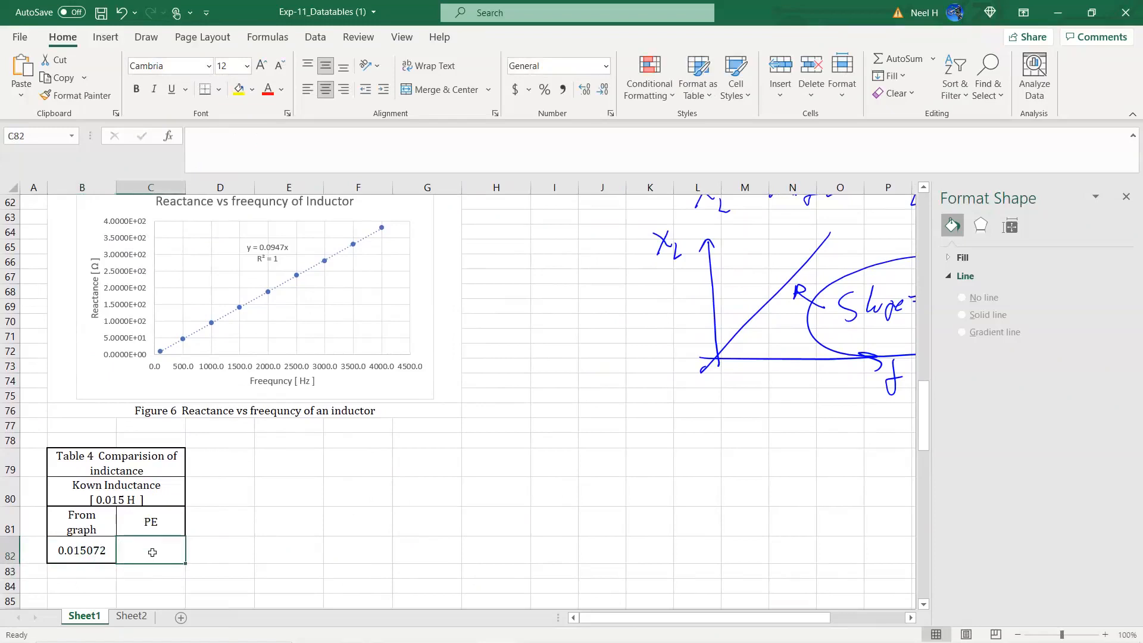
text(=abs(.015)
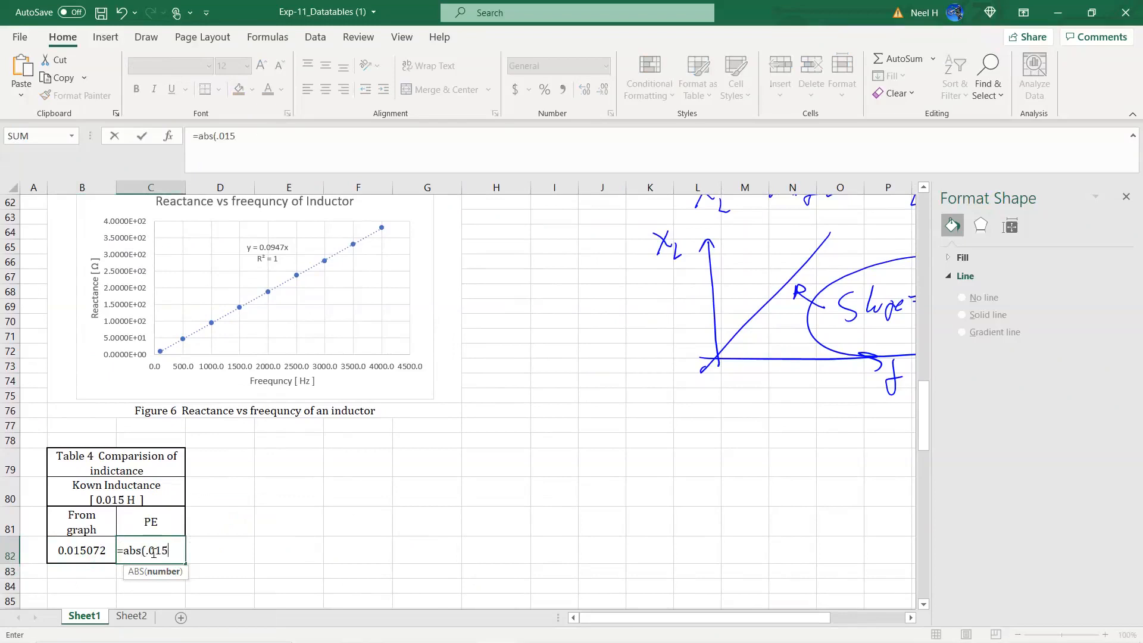
text(-)
click(77, 549)
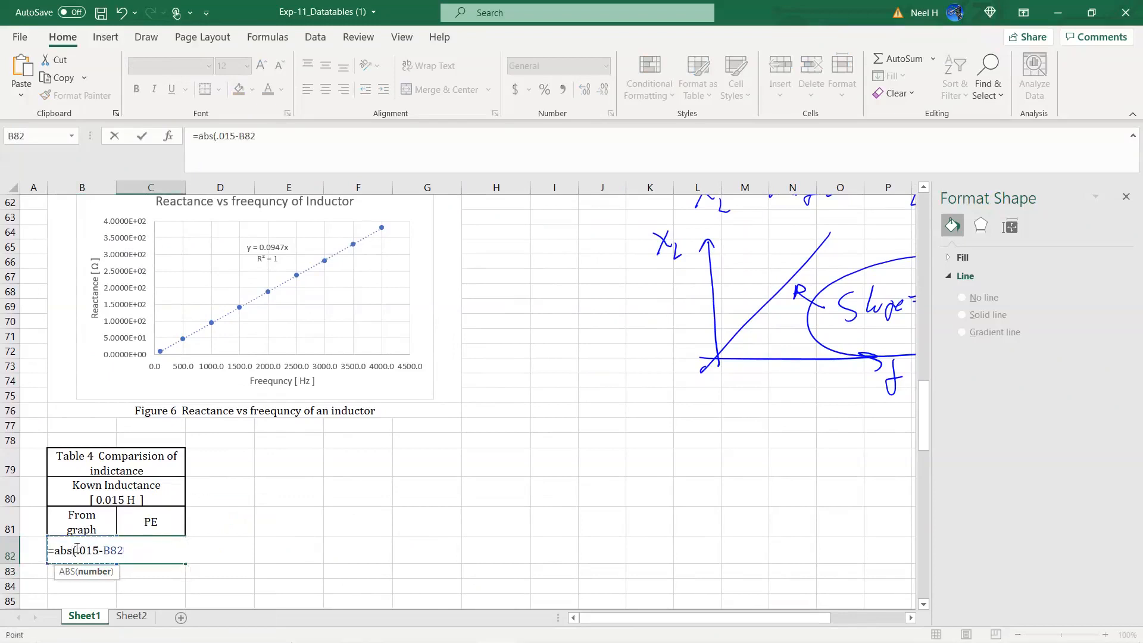
text()/.015*100)
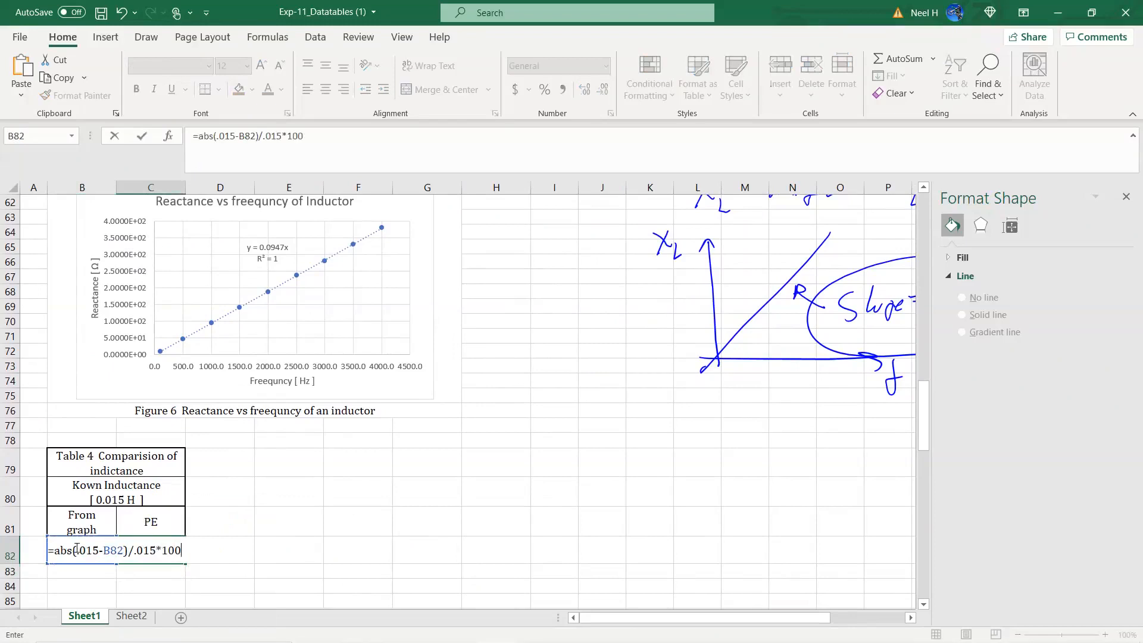
key(Return)
- Reduce the percent error in C82 to two decimal places
click(153, 554)
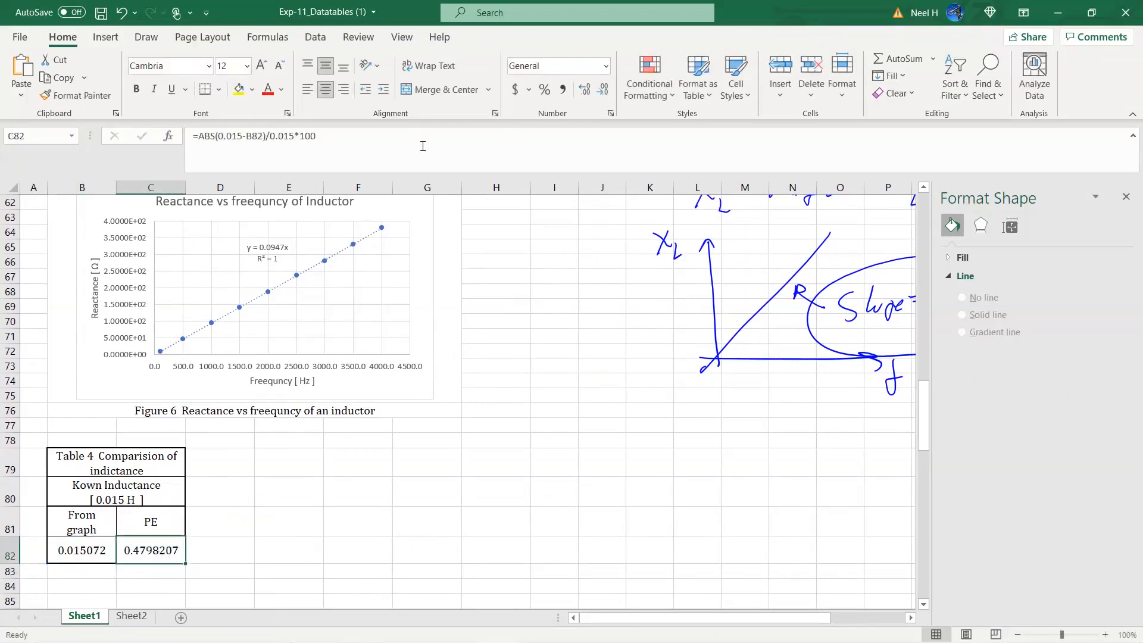
click(603, 89)
click(604, 89)
click(603, 90)
click(603, 90)
click(312, 521)
- Document the B82 formula as text in E81, reading "X(L) graph =0.0947/(2*PI())"
scroll(196, 414, down, 4)
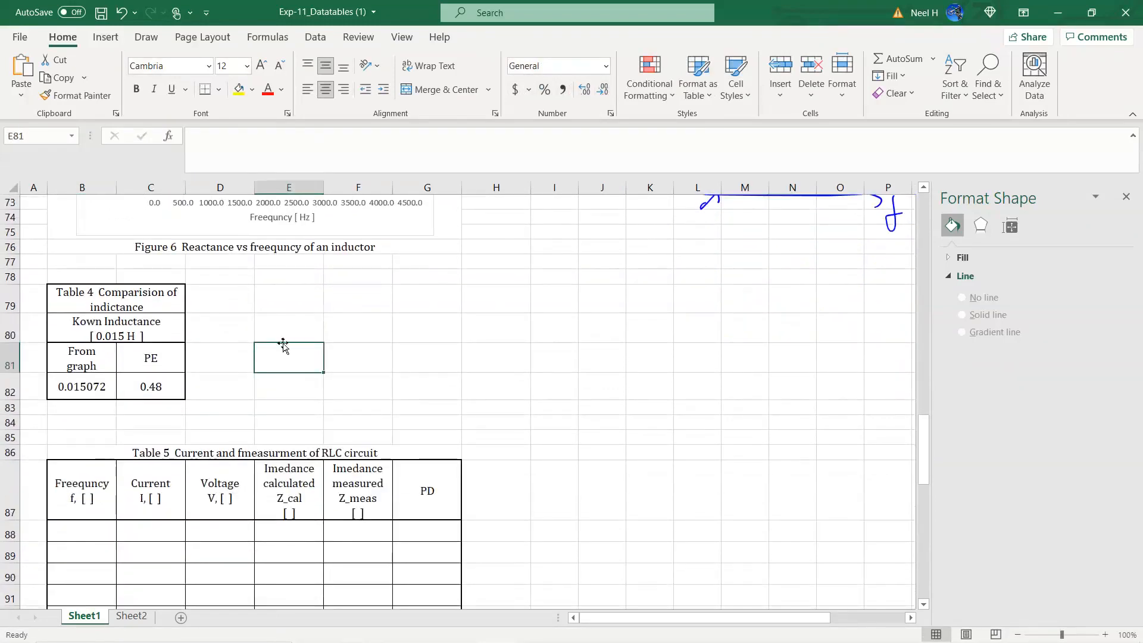
click(86, 384)
drag(279, 135, 85, 138)
key(Escape)
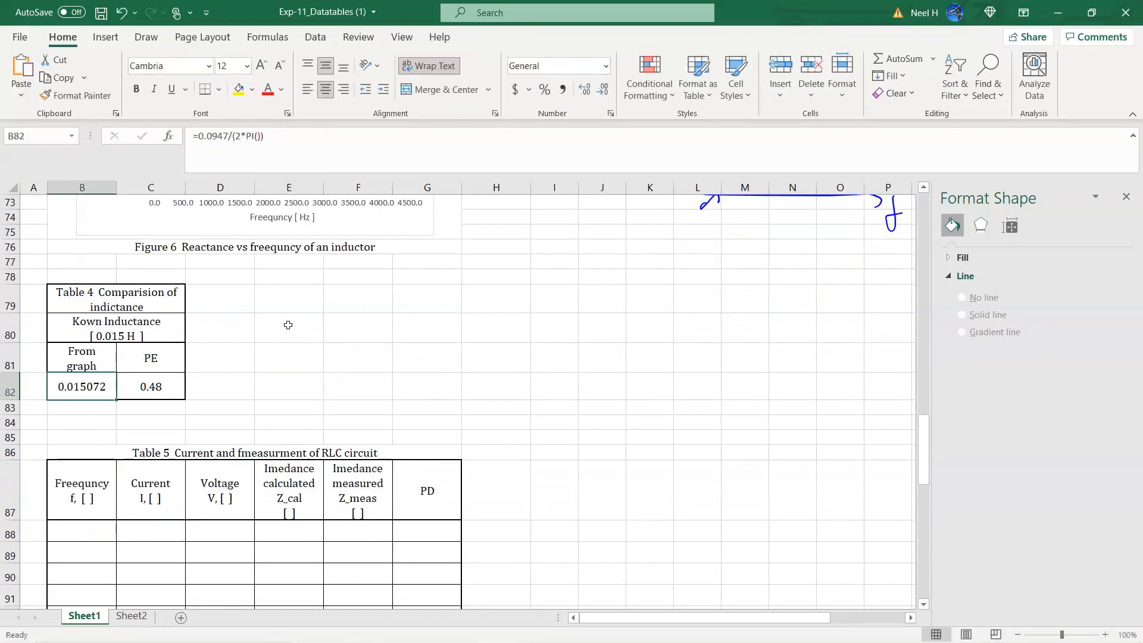
click(293, 359)
text(X(L))
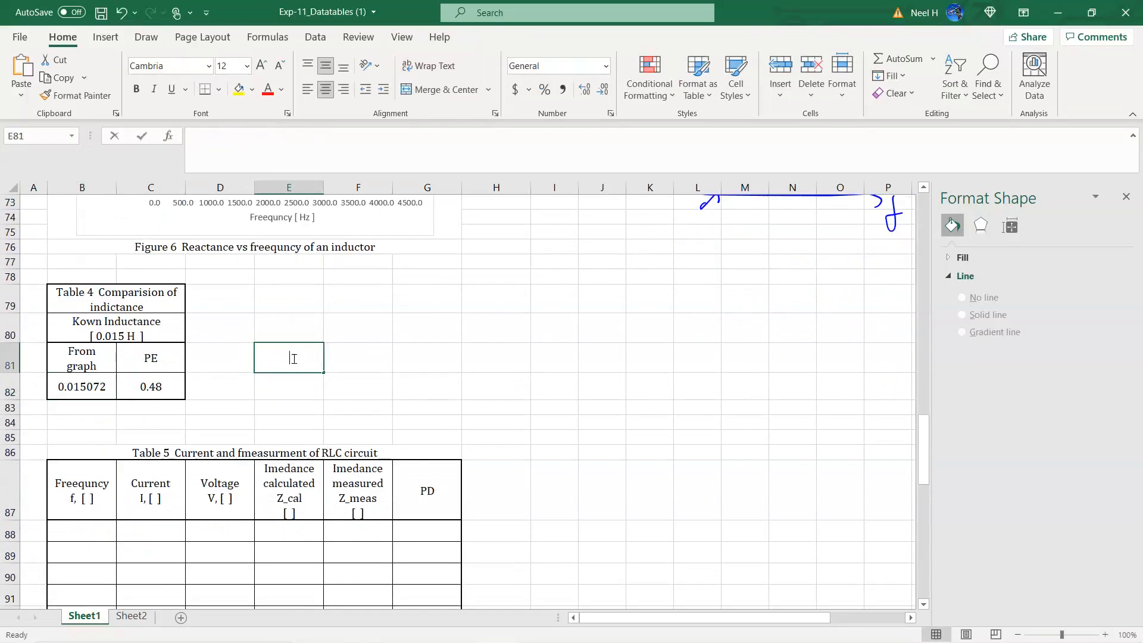
text( graph =0.0947/(2*PI()))
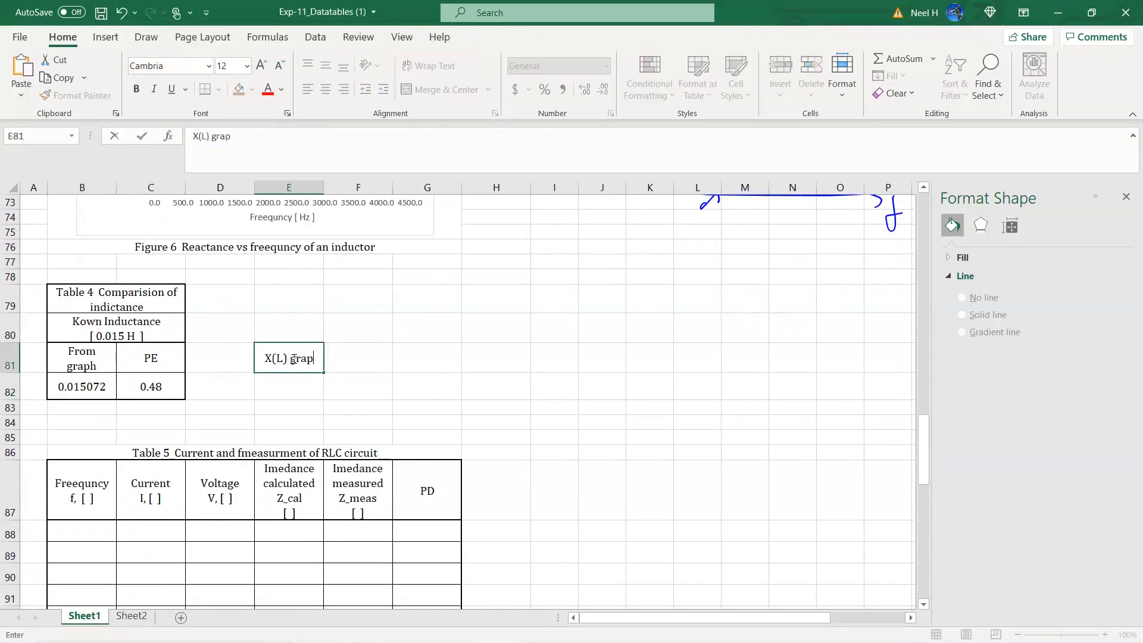
key(Return)
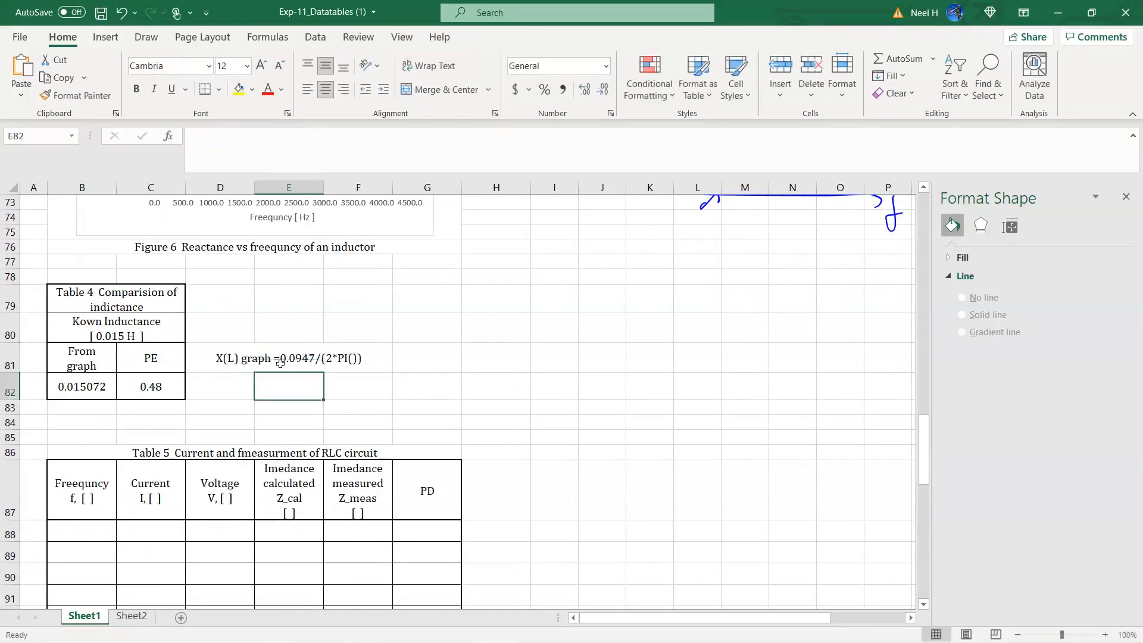
- Document the percent error formula from C82 as text in E82, reading "PE =ABS(0.015-B82)/0.015*100"
click(149, 386)
drag(331, 136, 56, 139)
key(ctrl+c)
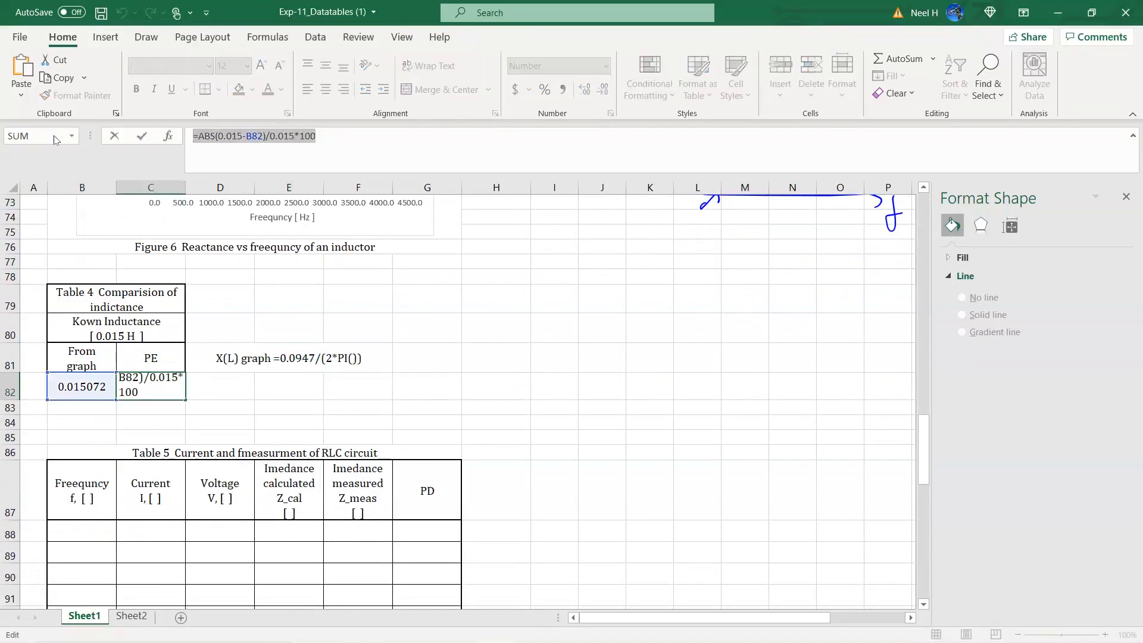
key(Escape)
click(276, 383)
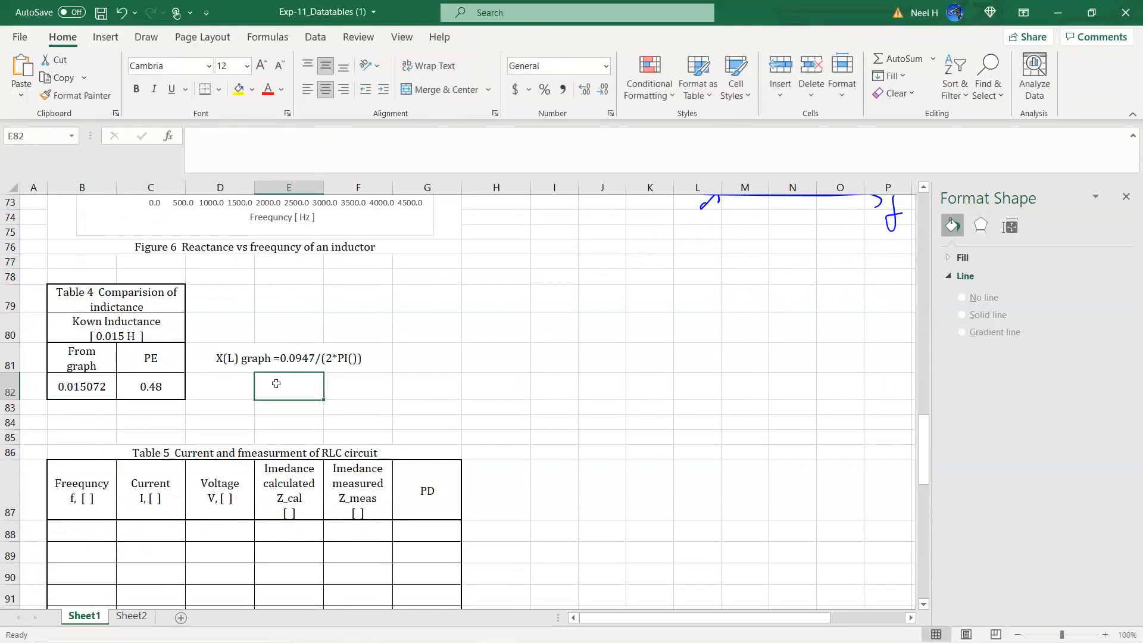
text(PE)
key(ctrl+v)
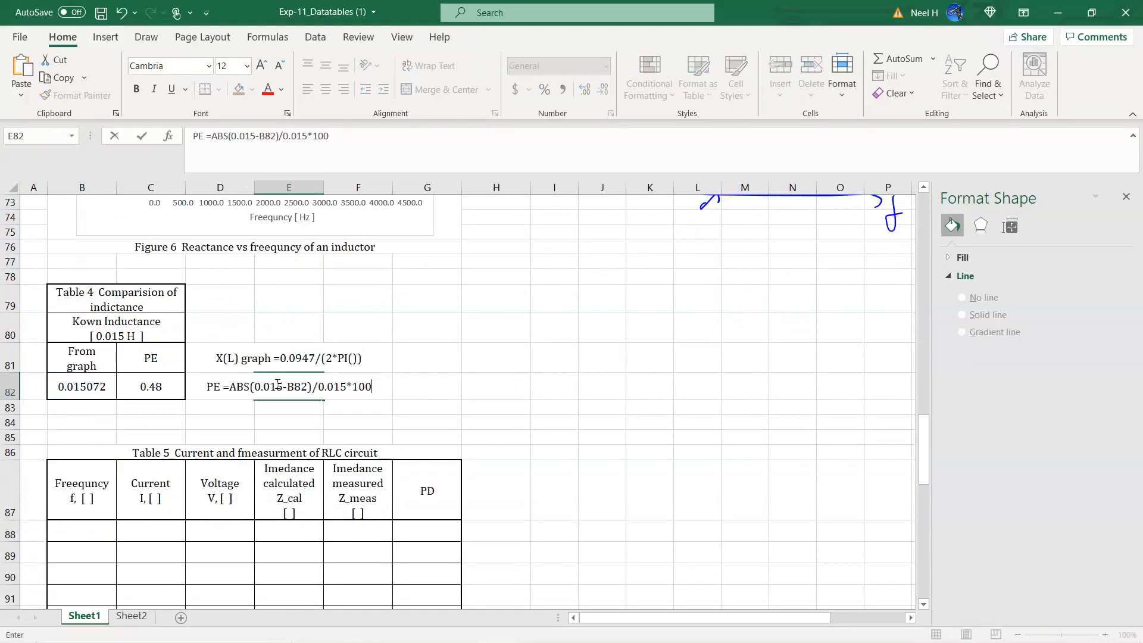
key(Return)
- Left-align the two formula notes in E81:E82 beside Table 4
drag(286, 360, 289, 387)
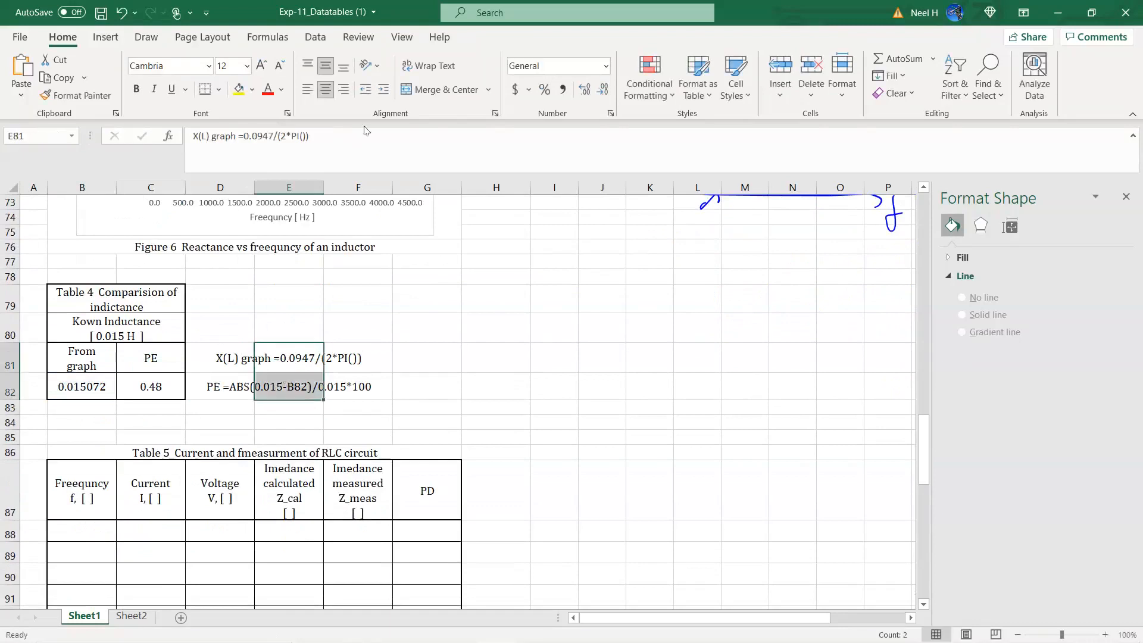
click(307, 88)
click(495, 262)
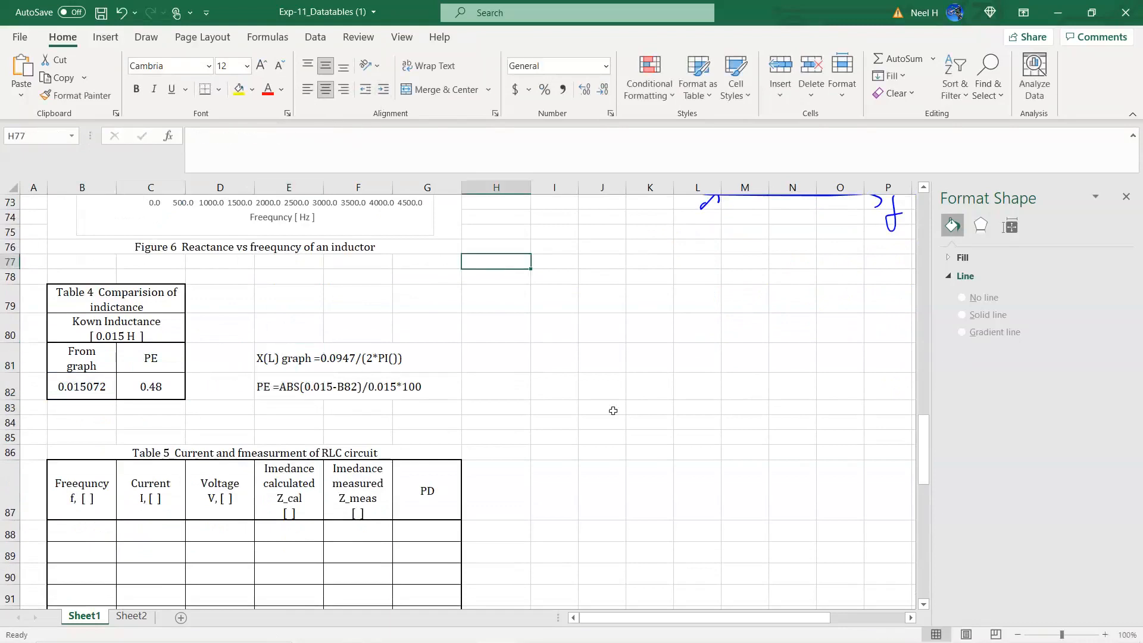
scroll(613, 411, up, 6)
scroll(613, 410, down, 7)
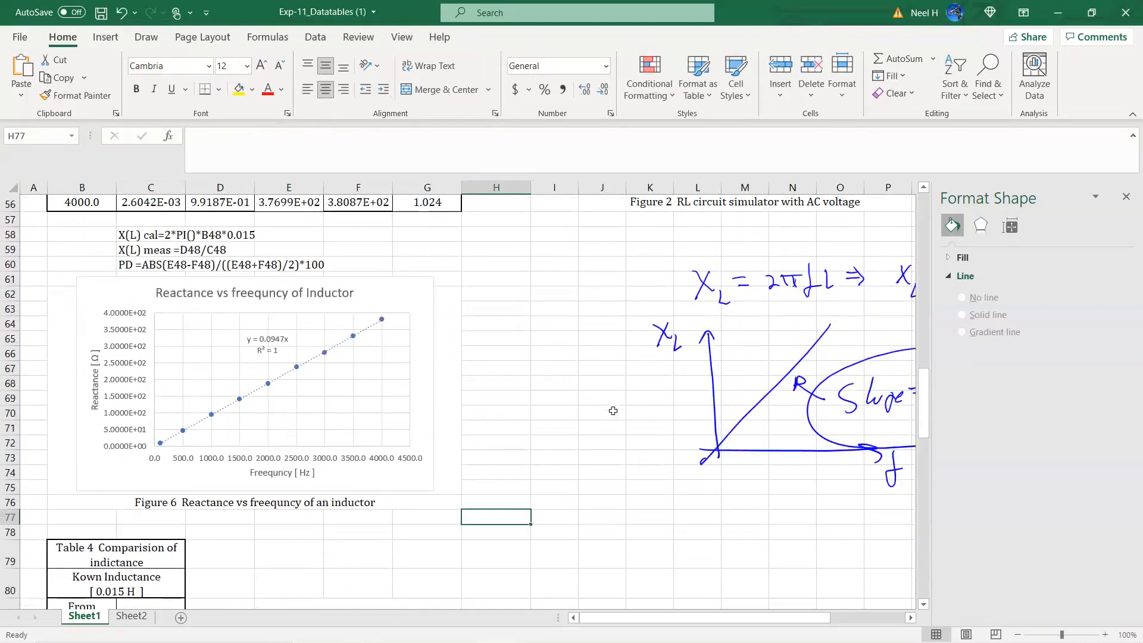
scroll(613, 411, down, 2)
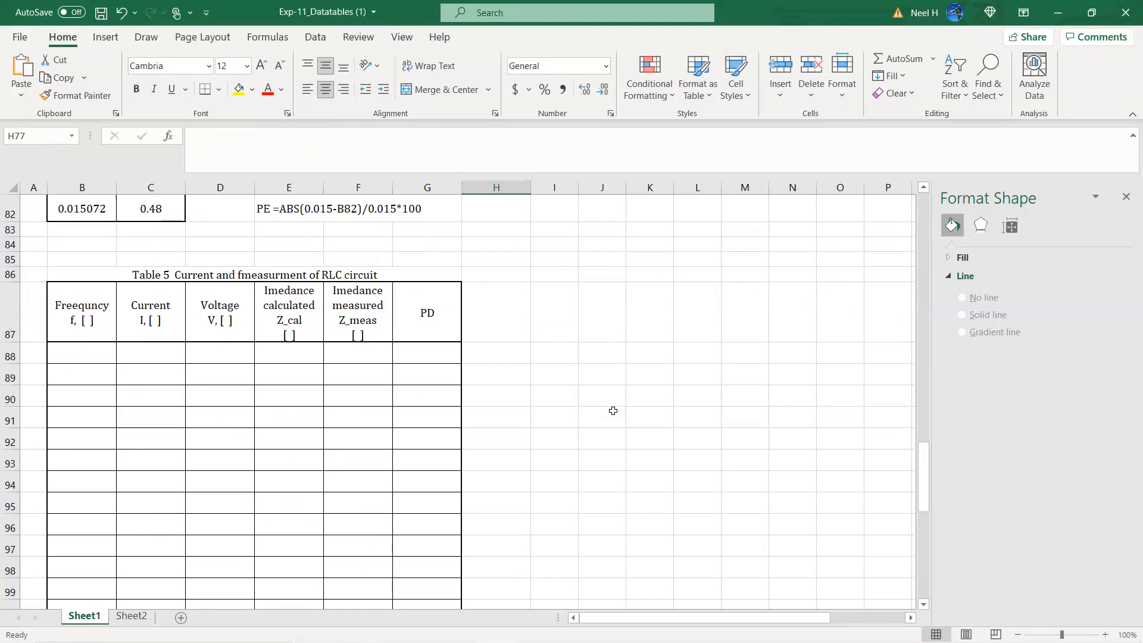
scroll(614, 444, up, 10)
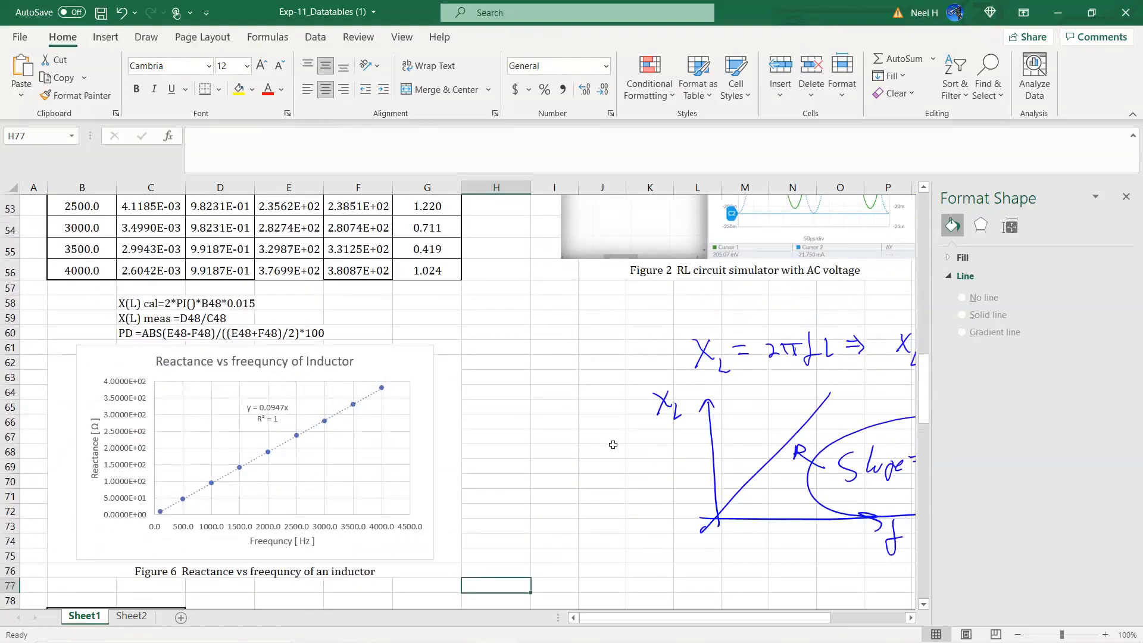
scroll(613, 444, up, 10)
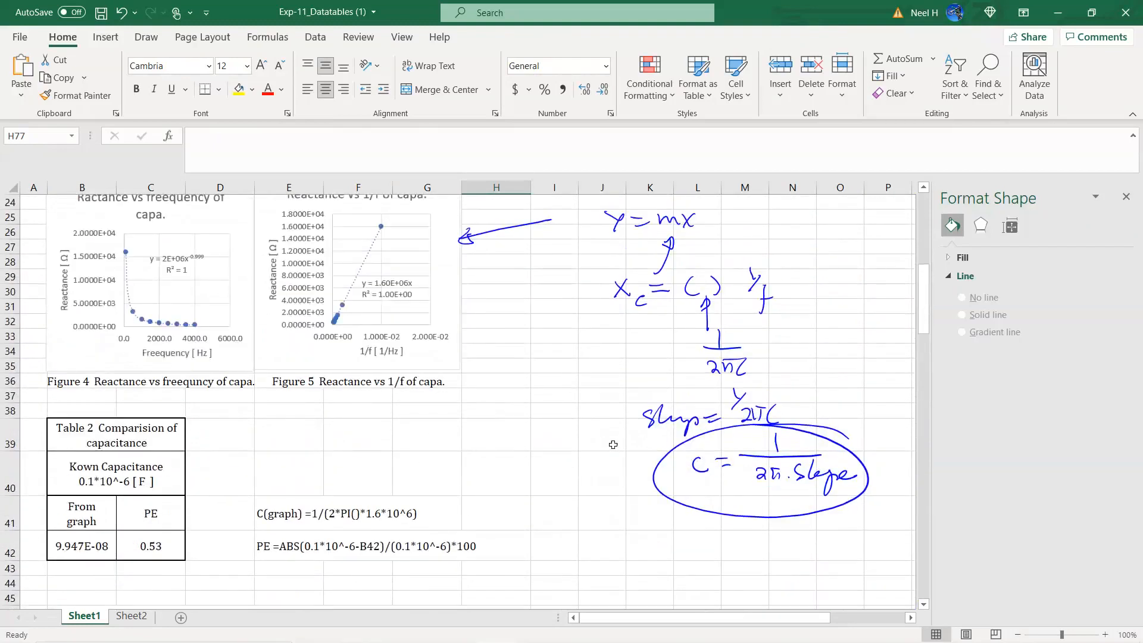
scroll(613, 444, up, 3)
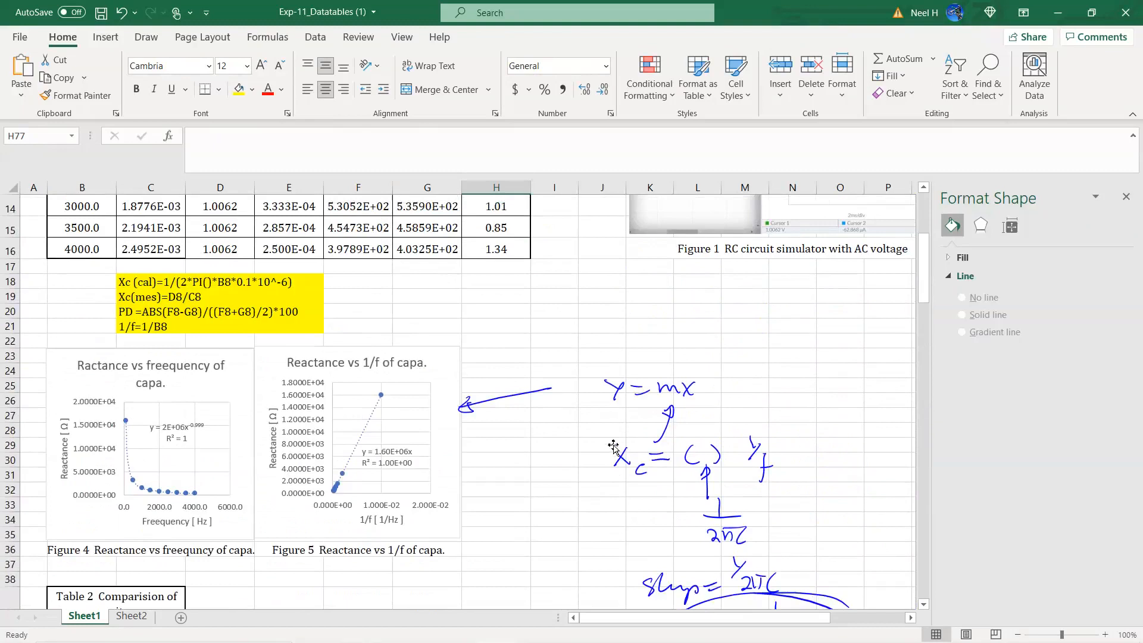
- Review the RC and RL tables, graphs and formula notes on Sheet1, down to the empty Table 5
scroll(614, 446, up, 4)
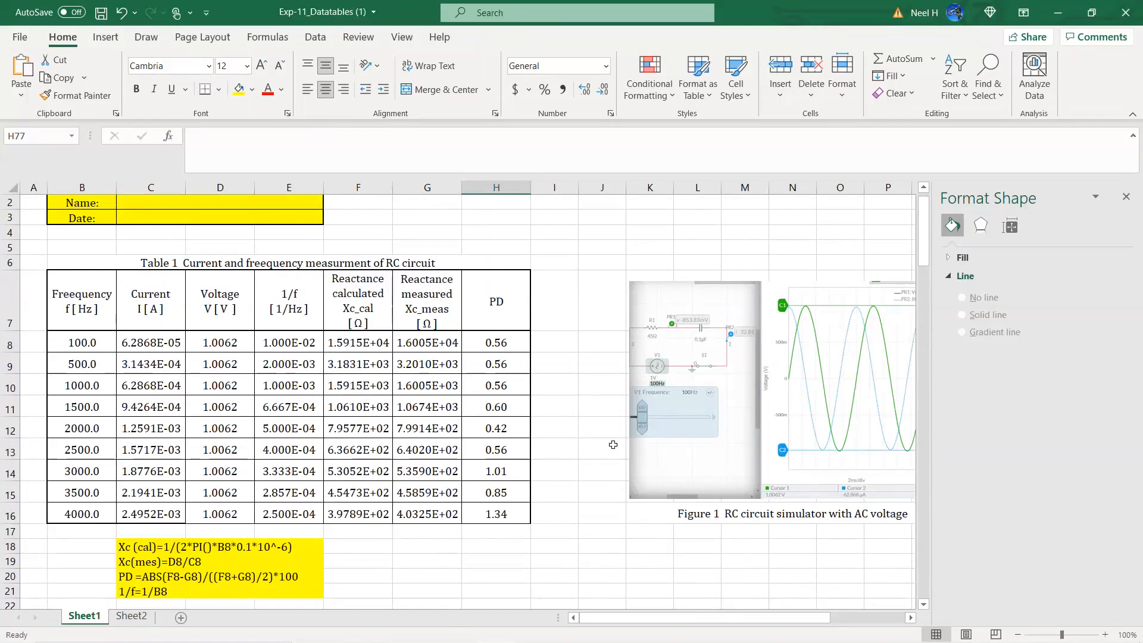
scroll(613, 445, down, 9)
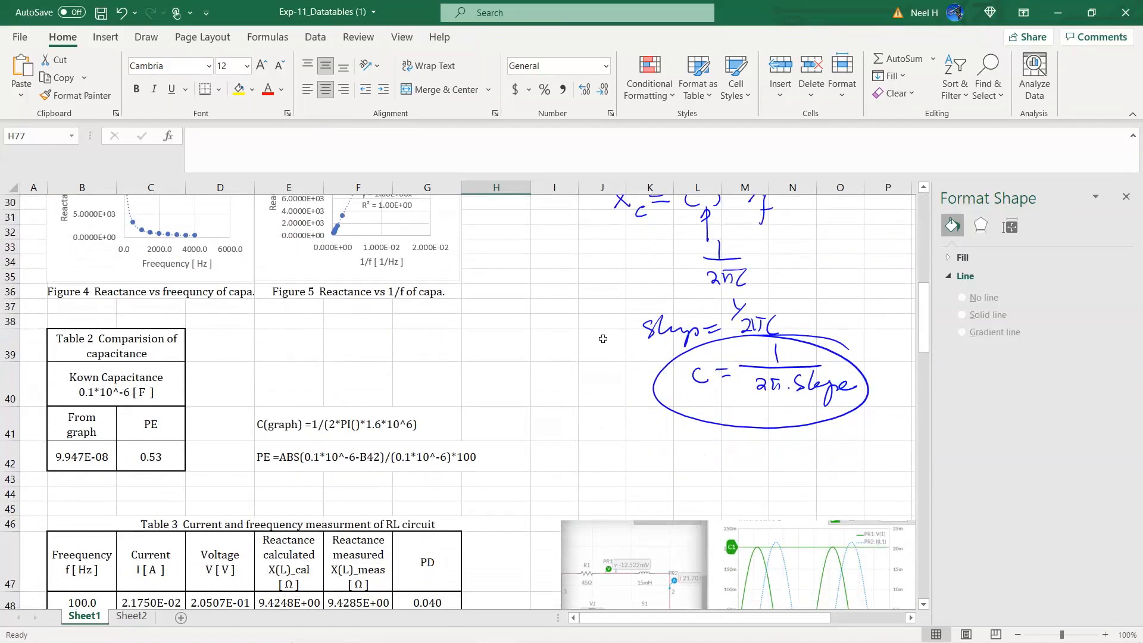
scroll(604, 338, down, 8)
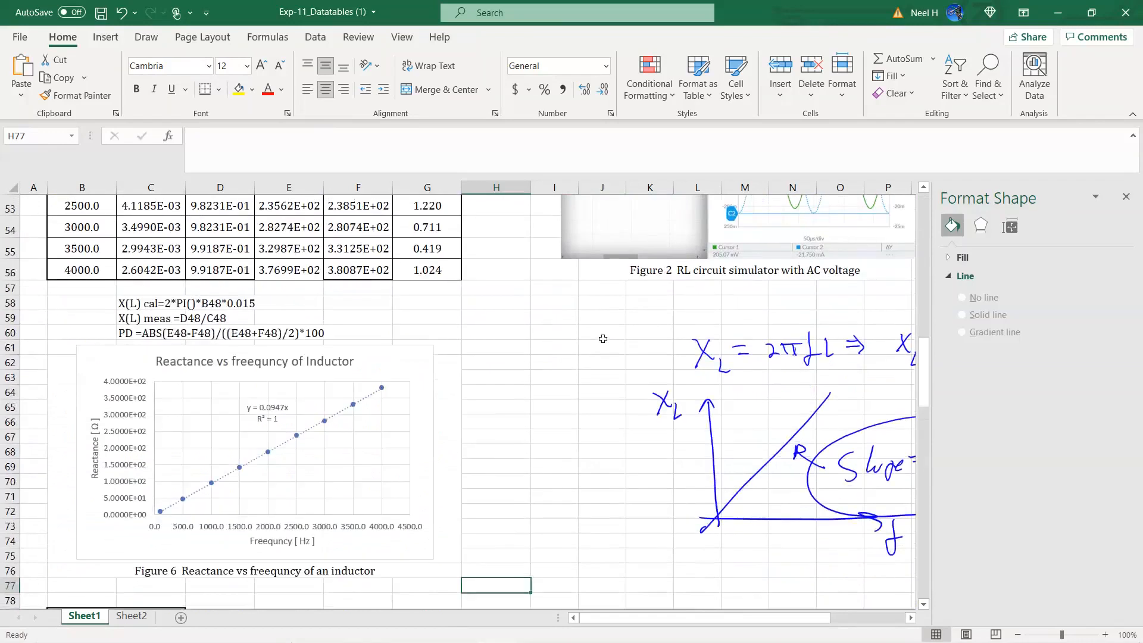
scroll(603, 338, down, 8)
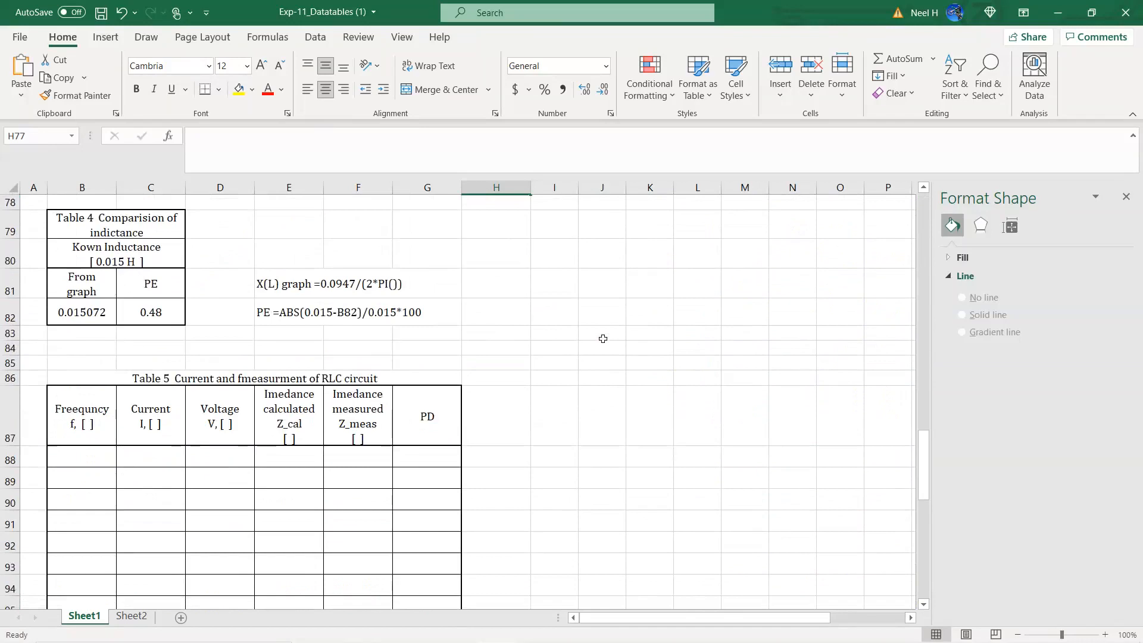
scroll(603, 338, up, 4)
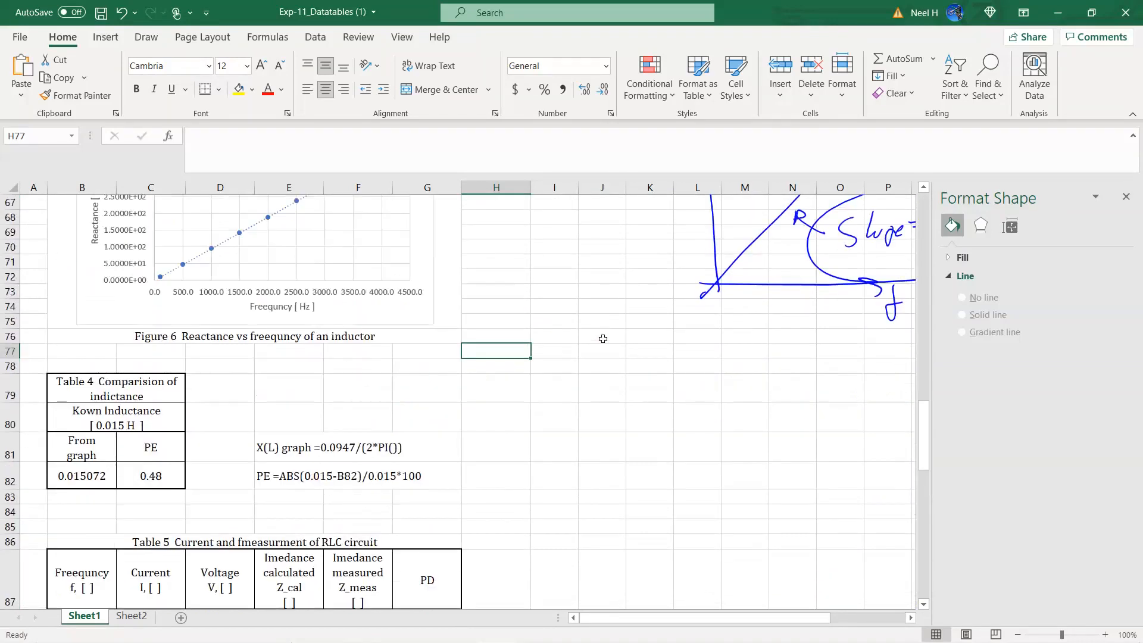
scroll(603, 338, up, 14)
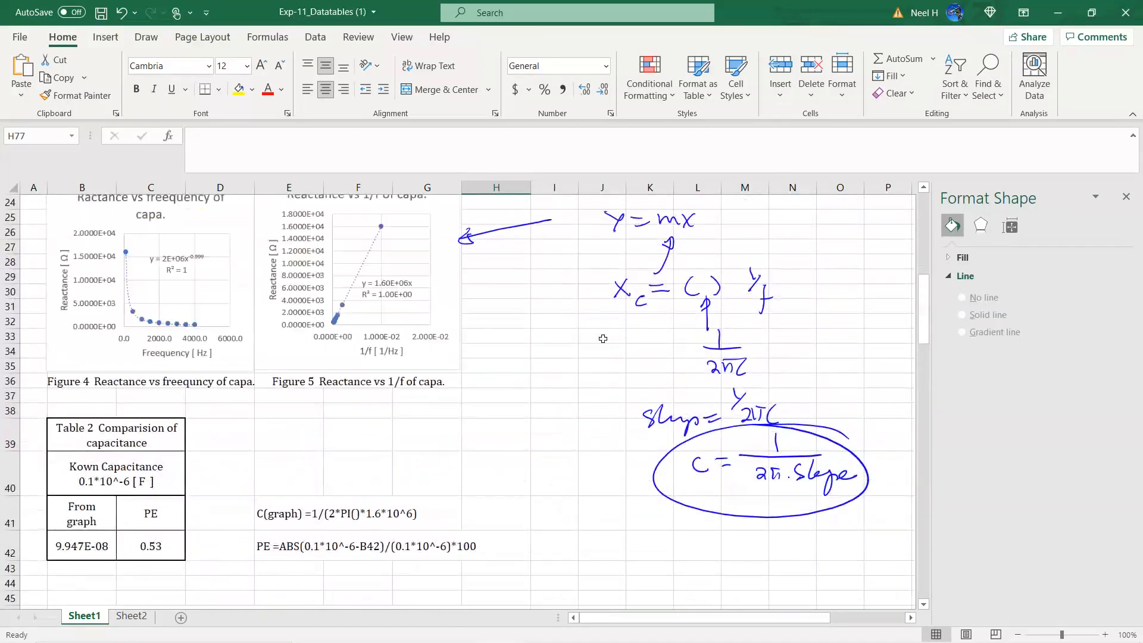
scroll(603, 339, up, 2)
scroll(603, 338, down, 17)
scroll(603, 338, down, 5)
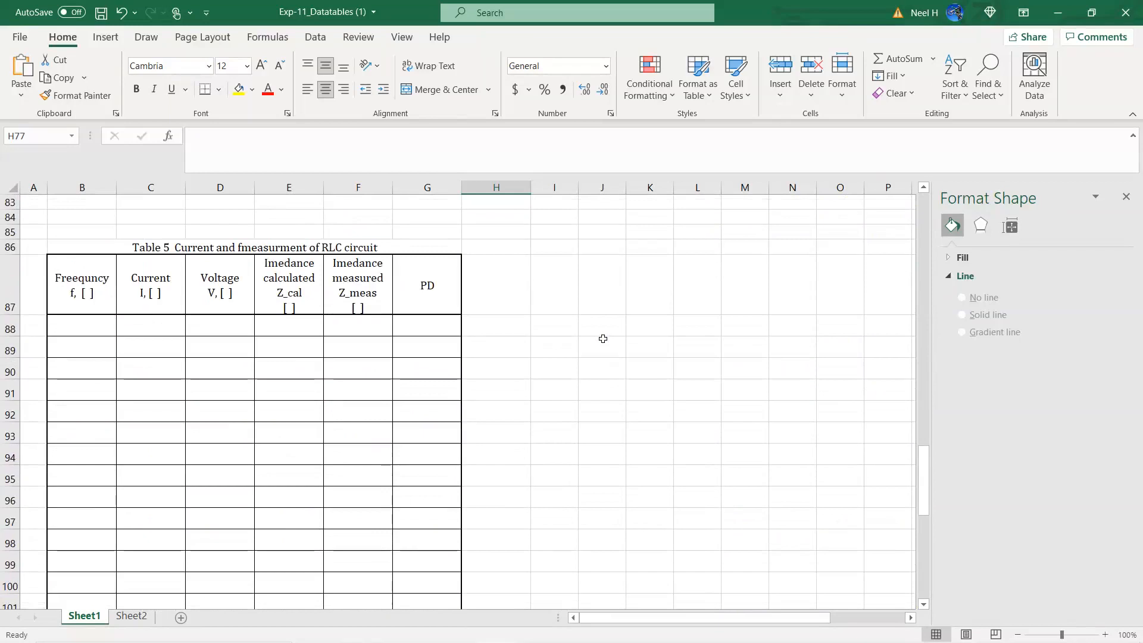
scroll(603, 339, down, 1)
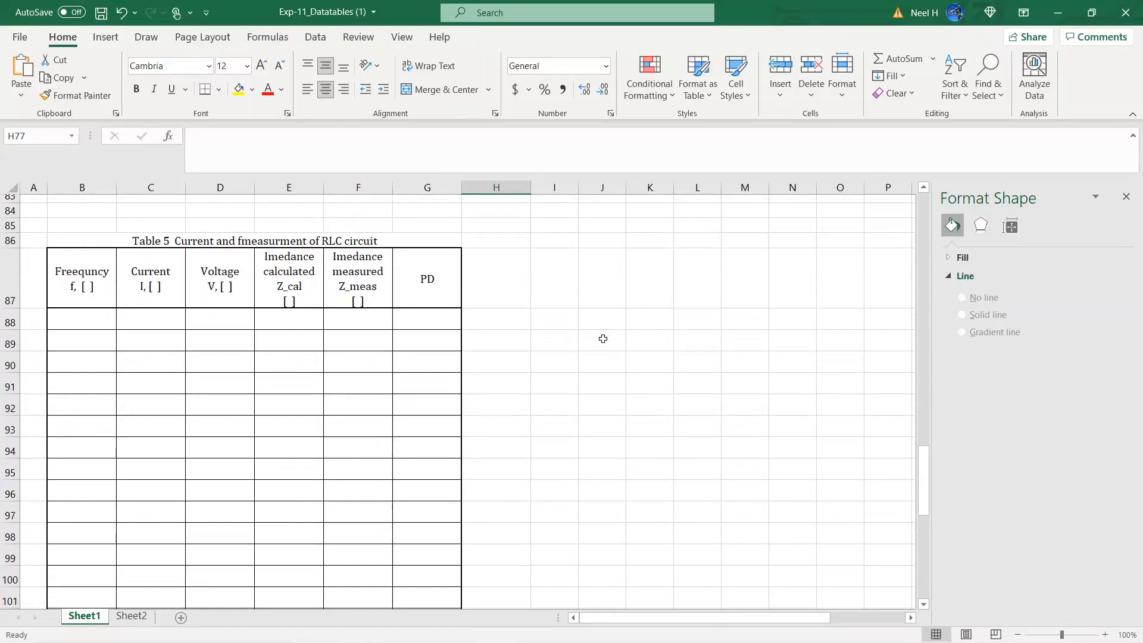
scroll(603, 339, down, 7)
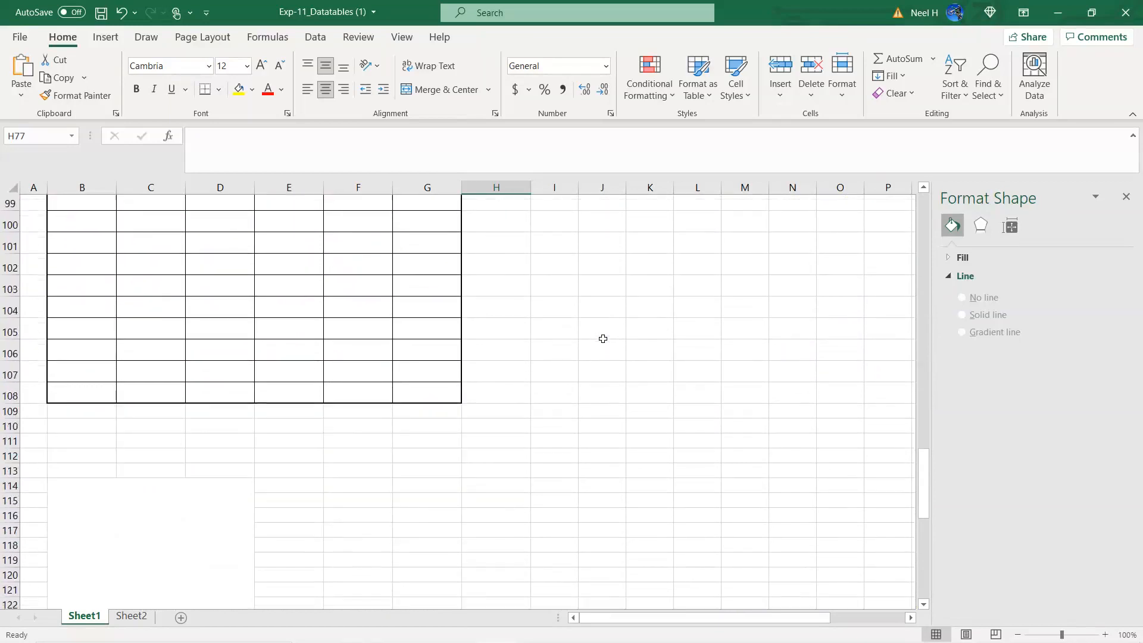
scroll(603, 338, up, 4)
scroll(604, 338, up, 4)
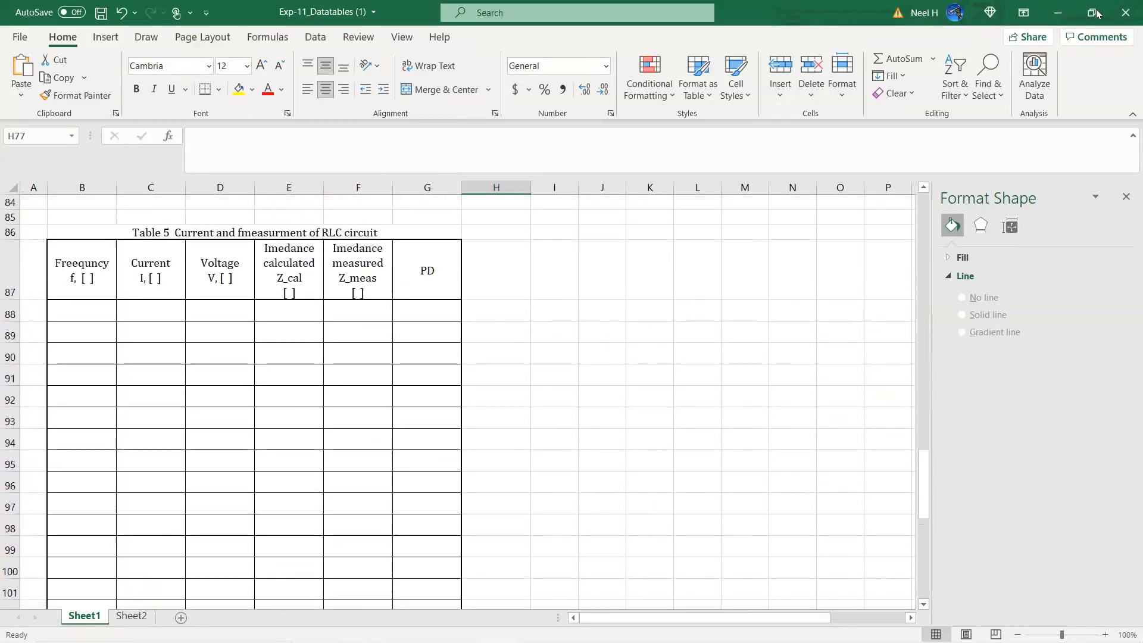
- Shrink the workbook window to show Table 5 beside the circuit simulator, and close the Format Shape pane
click(1094, 12)
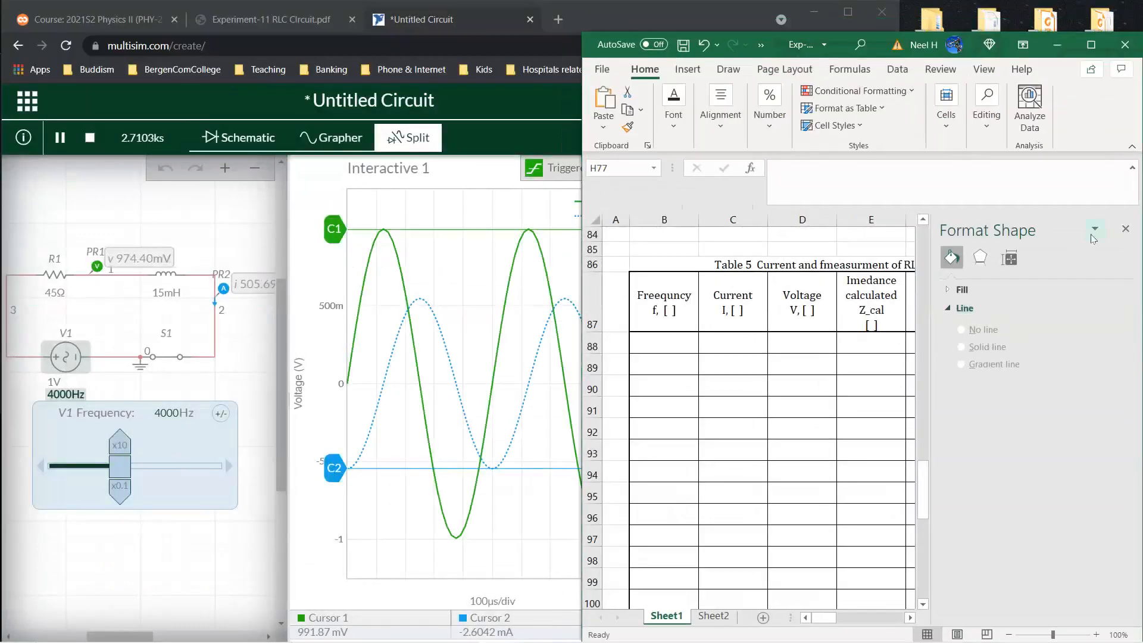
click(1125, 228)
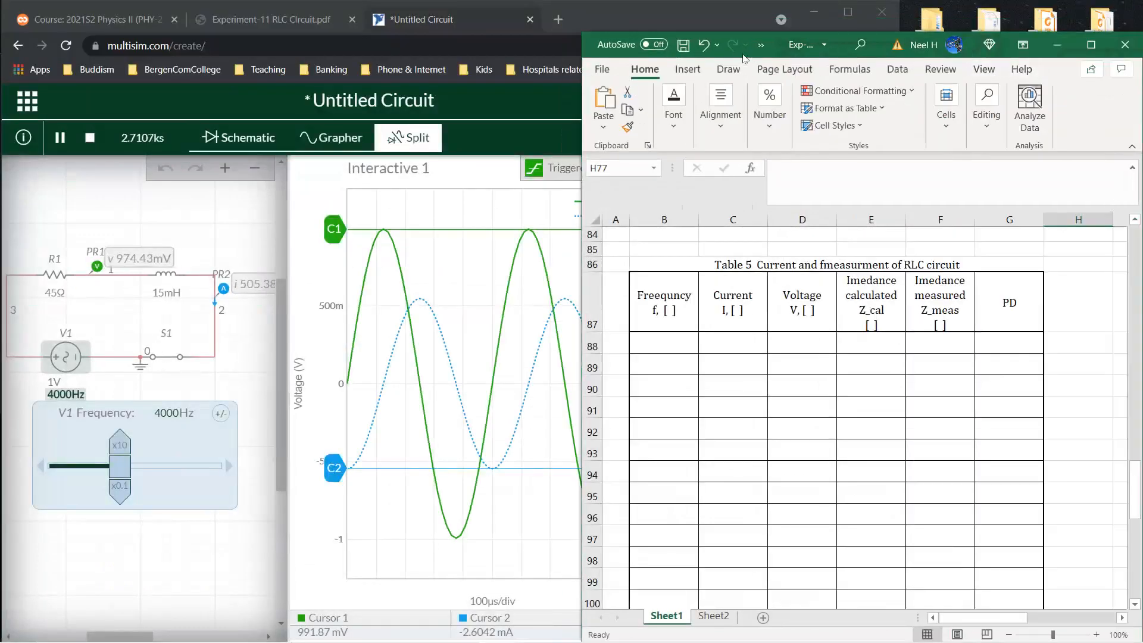
drag(718, 31, 717, 0)
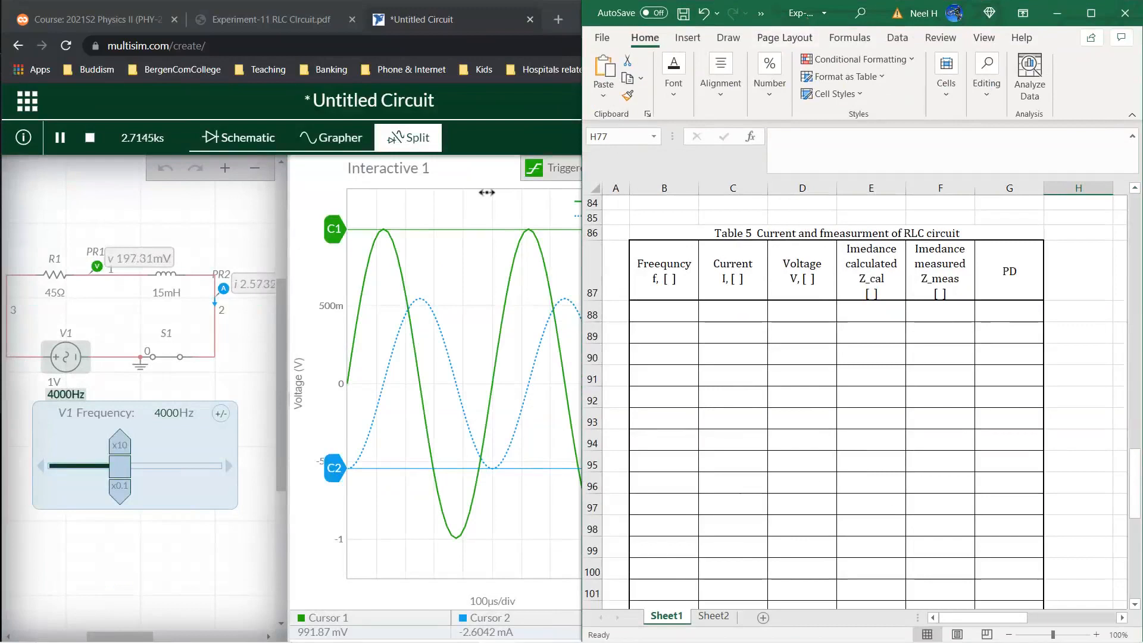
- Switch to the Multisim circuit, stop the running simulation and show only the schematic
click(209, 227)
click(90, 137)
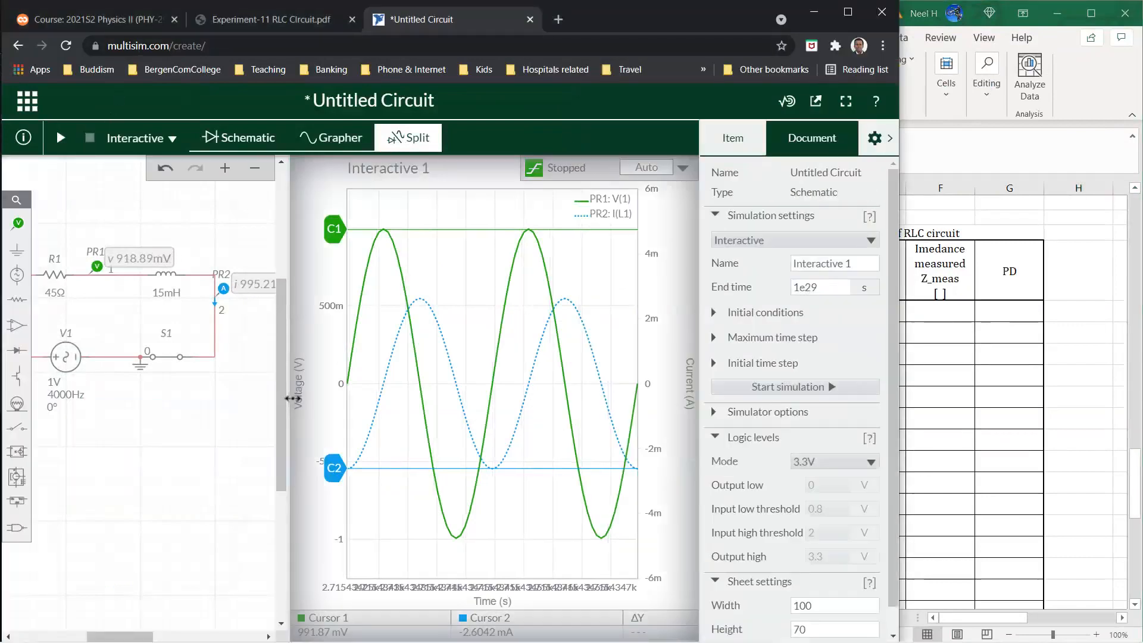
click(293, 398)
click(247, 140)
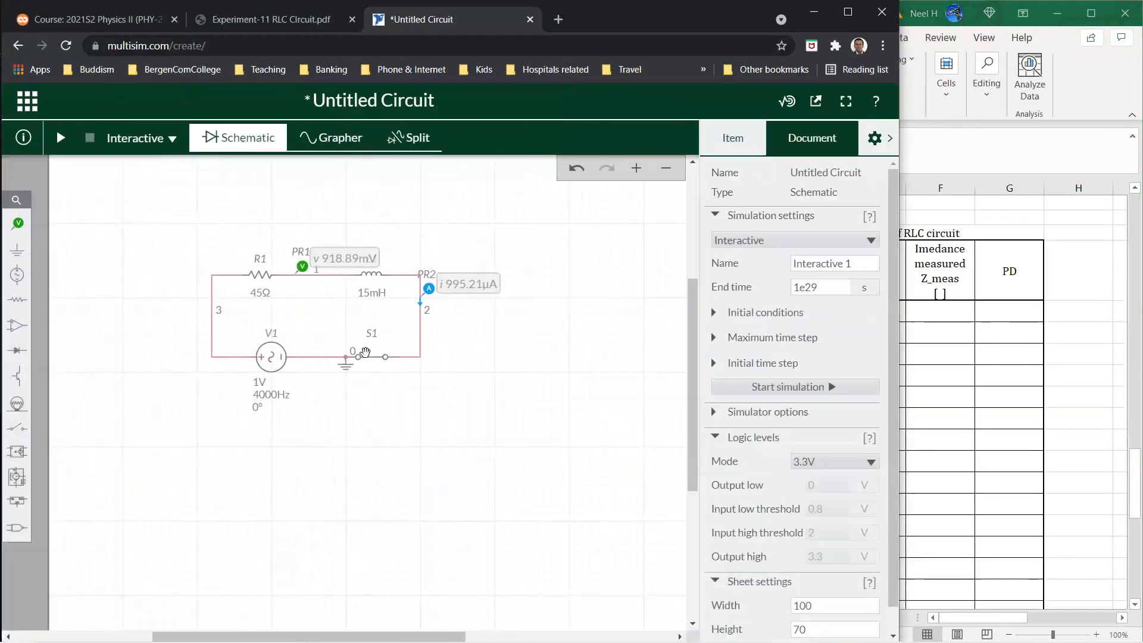
- Delete the wires on both sides of the 15 mH inductor, move voltage probe PR1 clear and place the inductor directly against R1
click(327, 276)
click(345, 255)
click(416, 275)
click(425, 255)
click(301, 267)
drag(301, 267, 176, 236)
drag(369, 274, 295, 277)
click(126, 350)
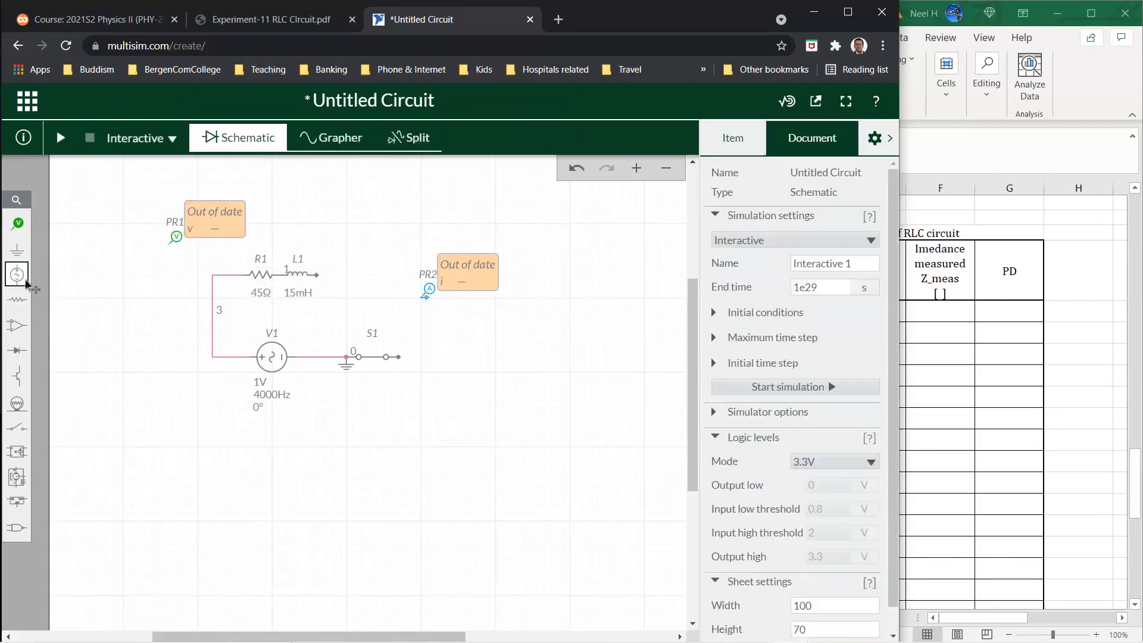
- Add a capacitor in series directly after inductor L1
click(17, 305)
click(128, 331)
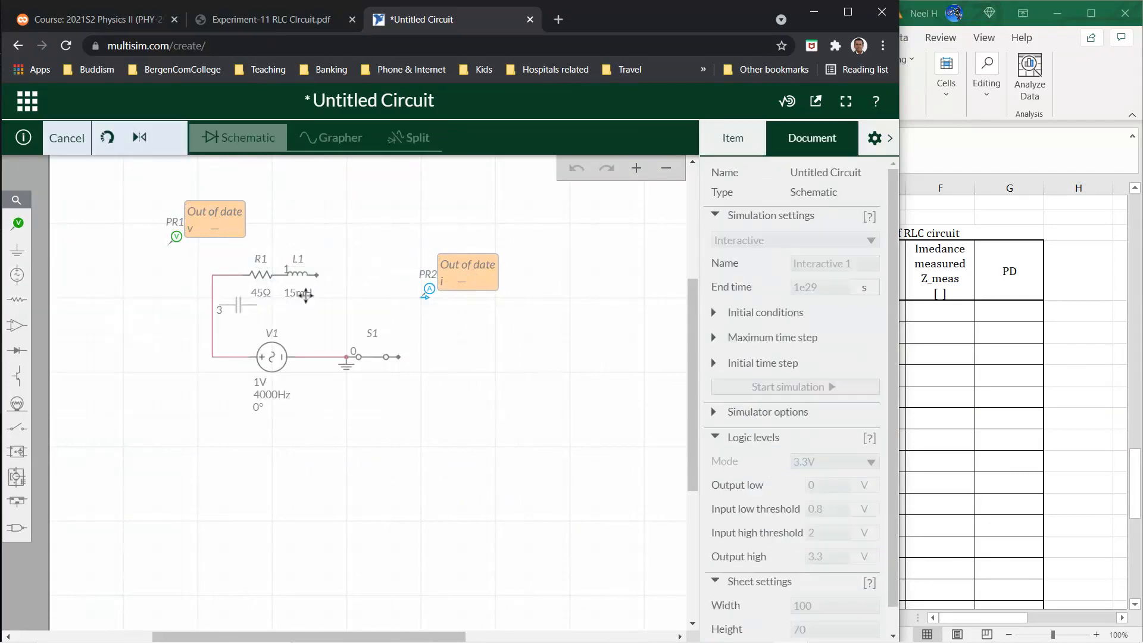
click(341, 274)
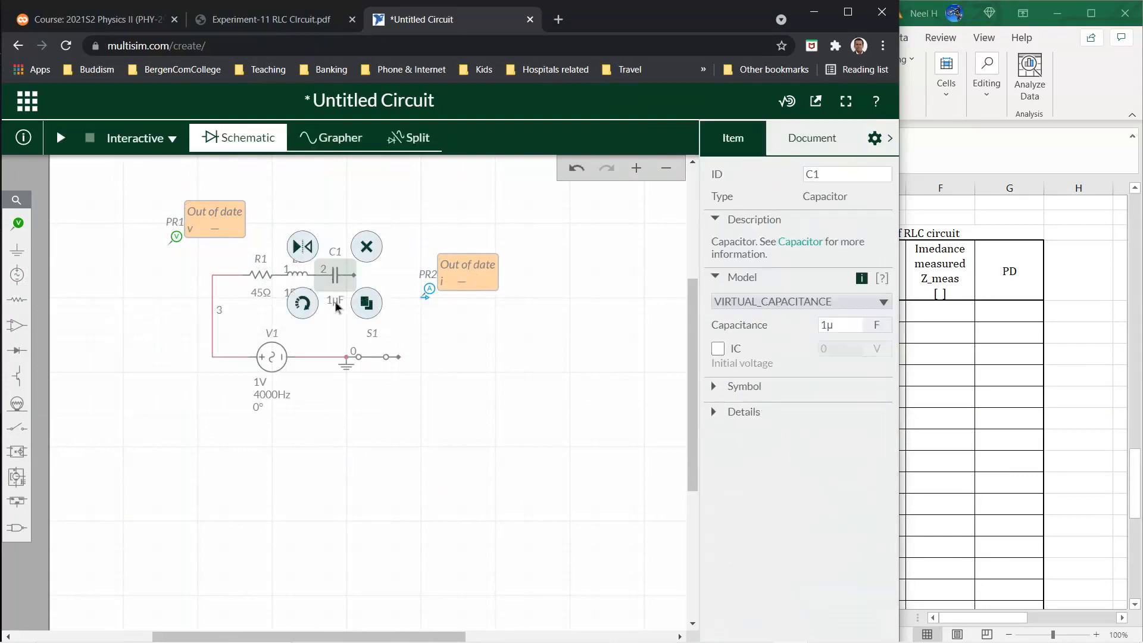
- Set the capacitance of C1 to 0.1 µF
click(337, 302)
double_click(380, 319)
click(381, 316)
key(BackSpace)
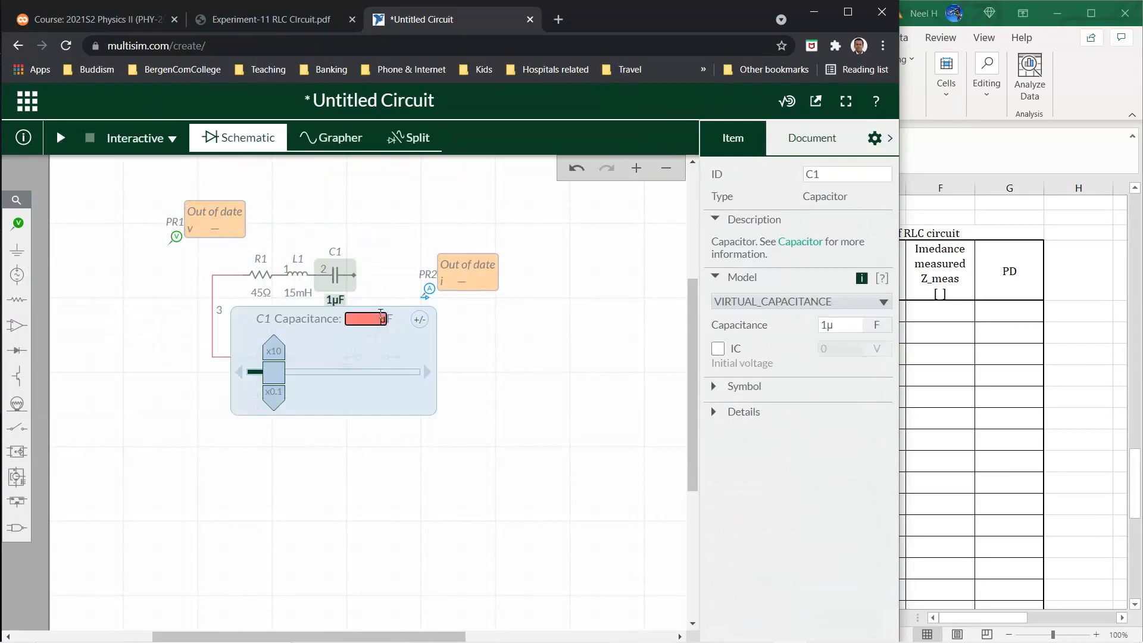
text(0.1)
key(Return)
click(370, 291)
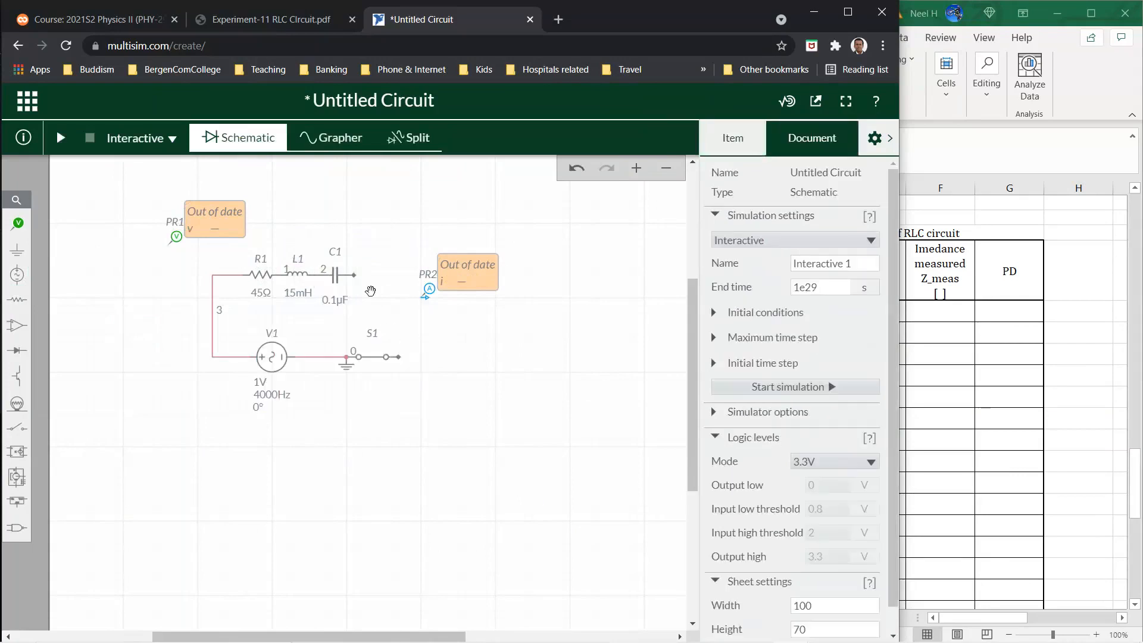
- Wire the free end of capacitor C1 to switch S1 and attach voltage probe PR1 to the wire just before R1
click(355, 275)
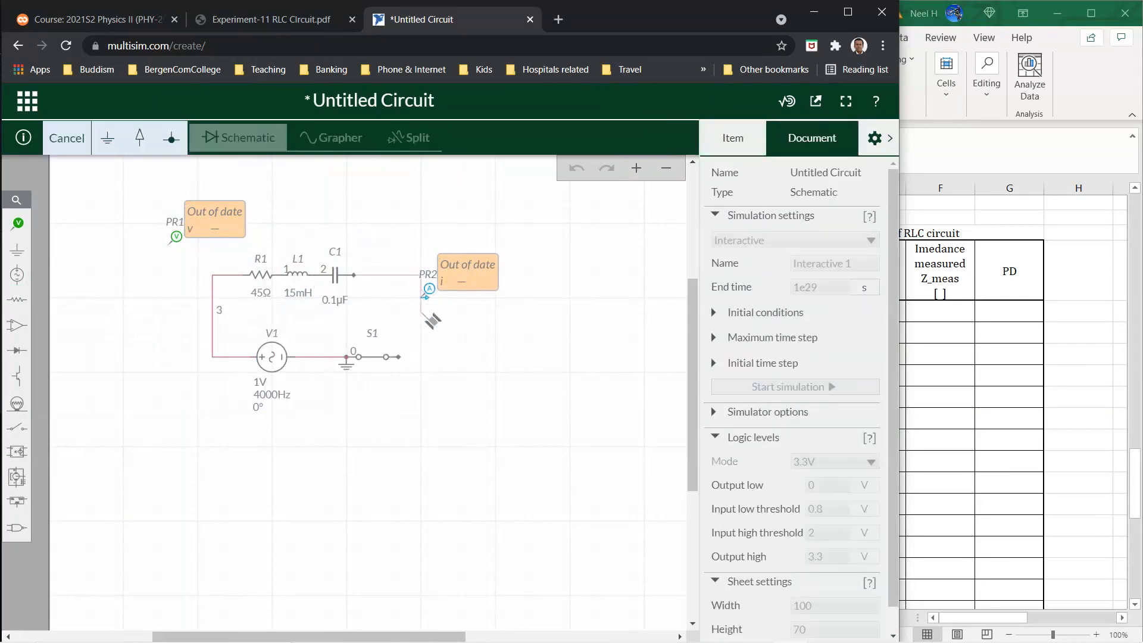
click(399, 357)
click(408, 447)
mouse_move(178, 236)
mouse_down()
mouse_move(214, 246)
mouse_move(233, 268)
mouse_up()
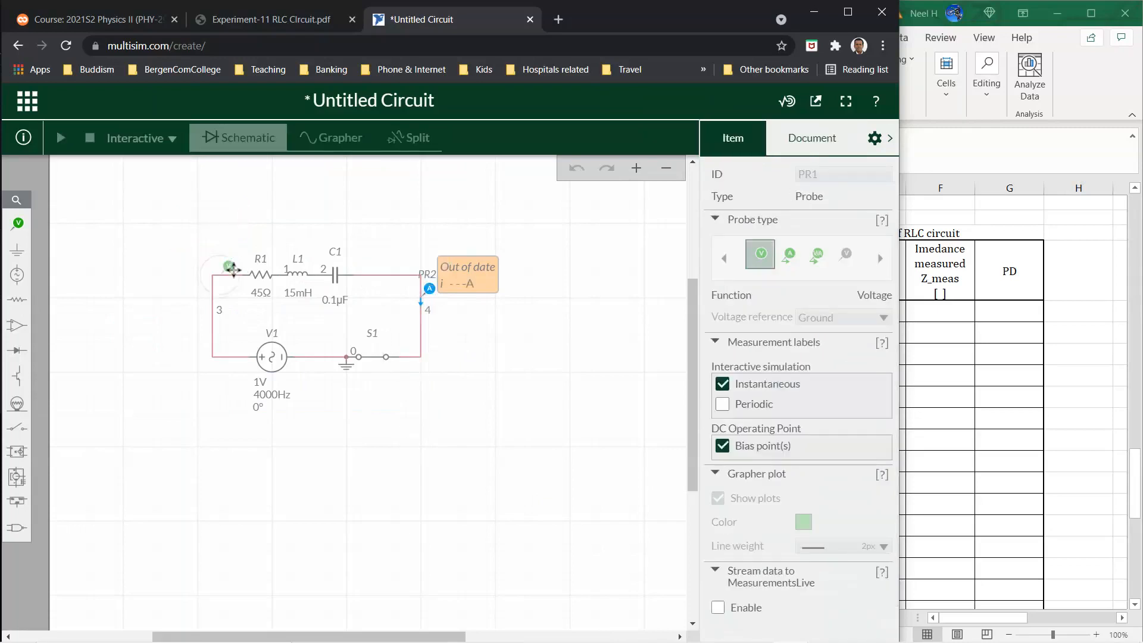
click(116, 331)
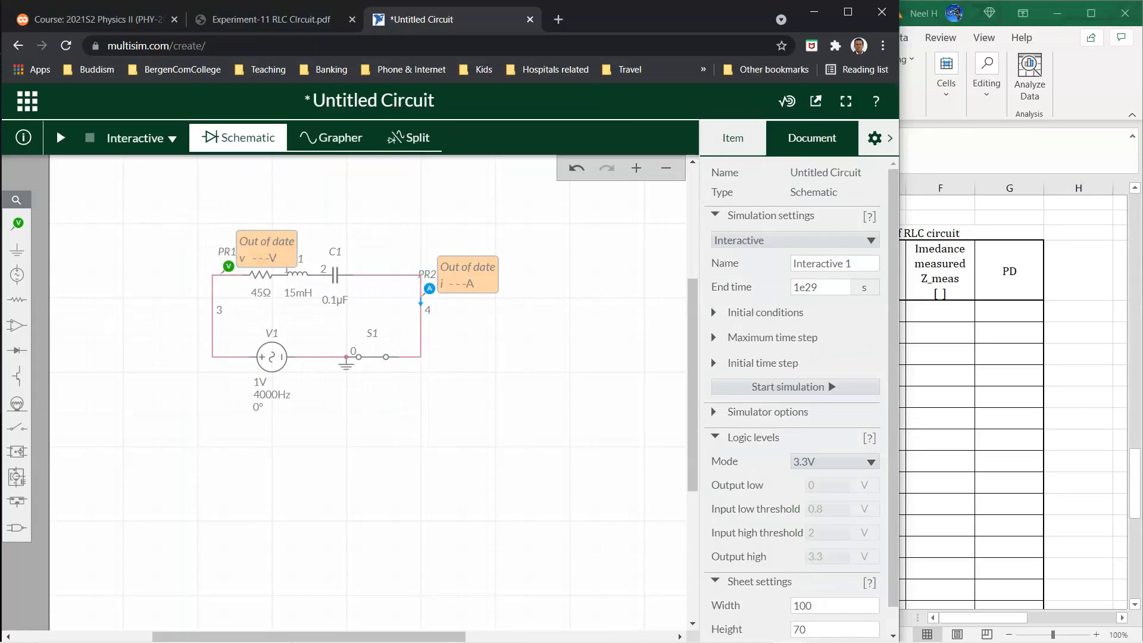
- Run the RLC circuit simulation and show the schematic and the graph in split view
click(61, 138)
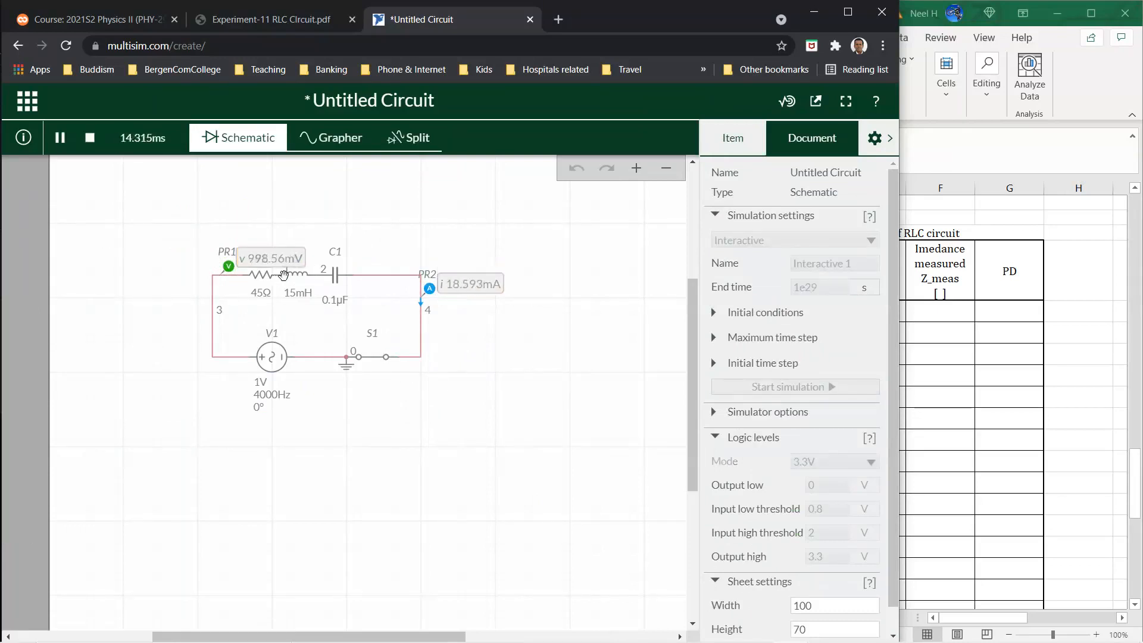
click(337, 141)
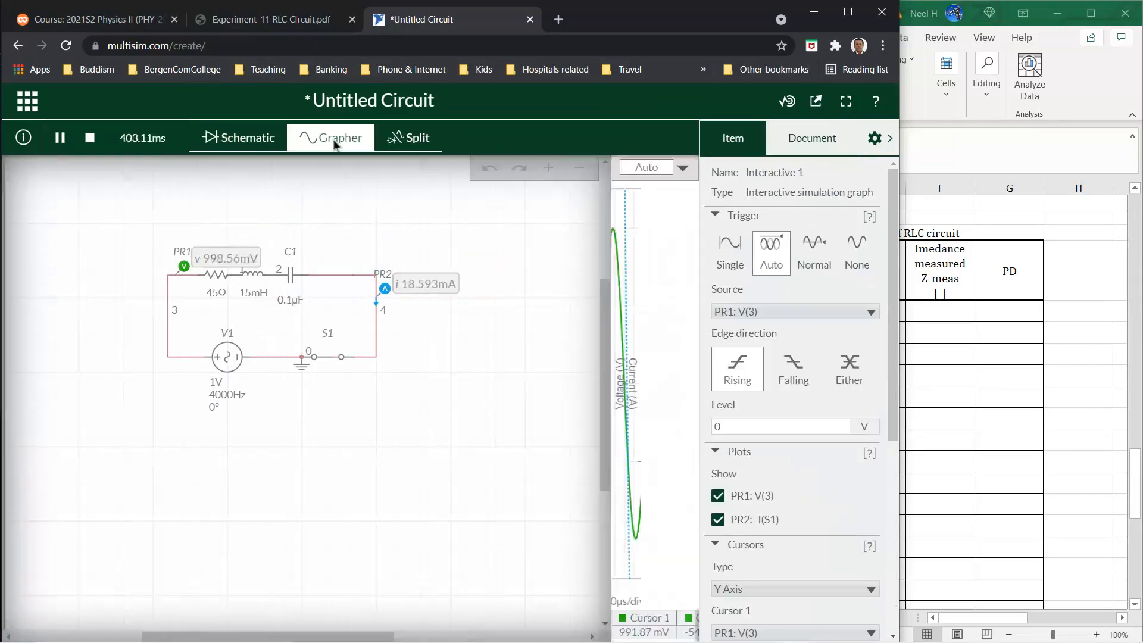
click(403, 138)
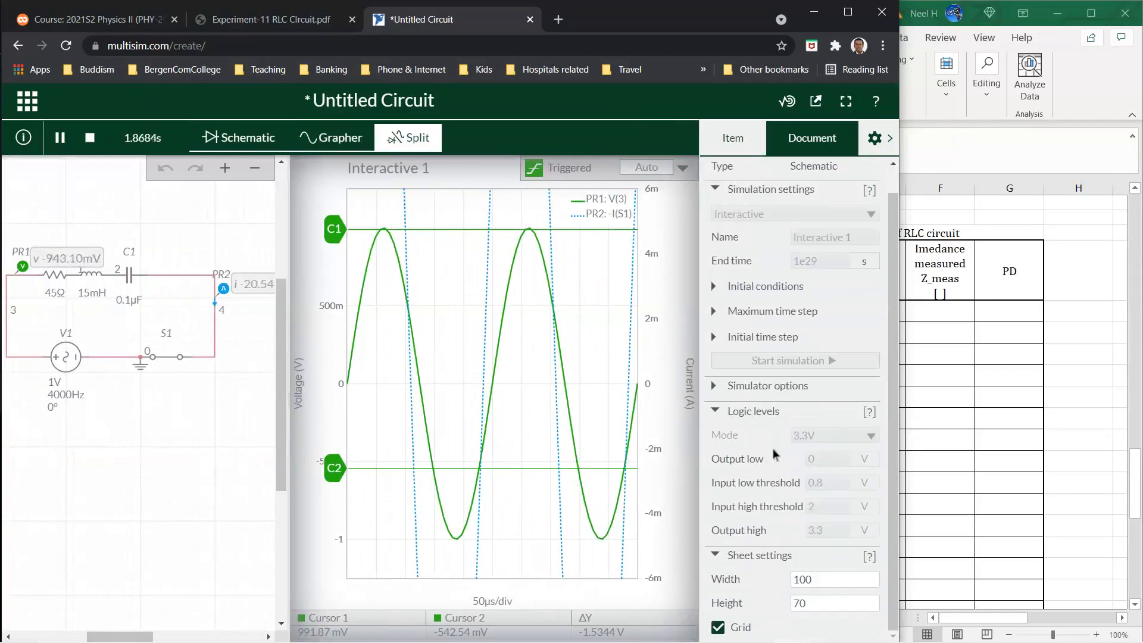
- Autoscale the graph's current axis to fit the current waveform
click(672, 429)
scroll(775, 428, down, 5)
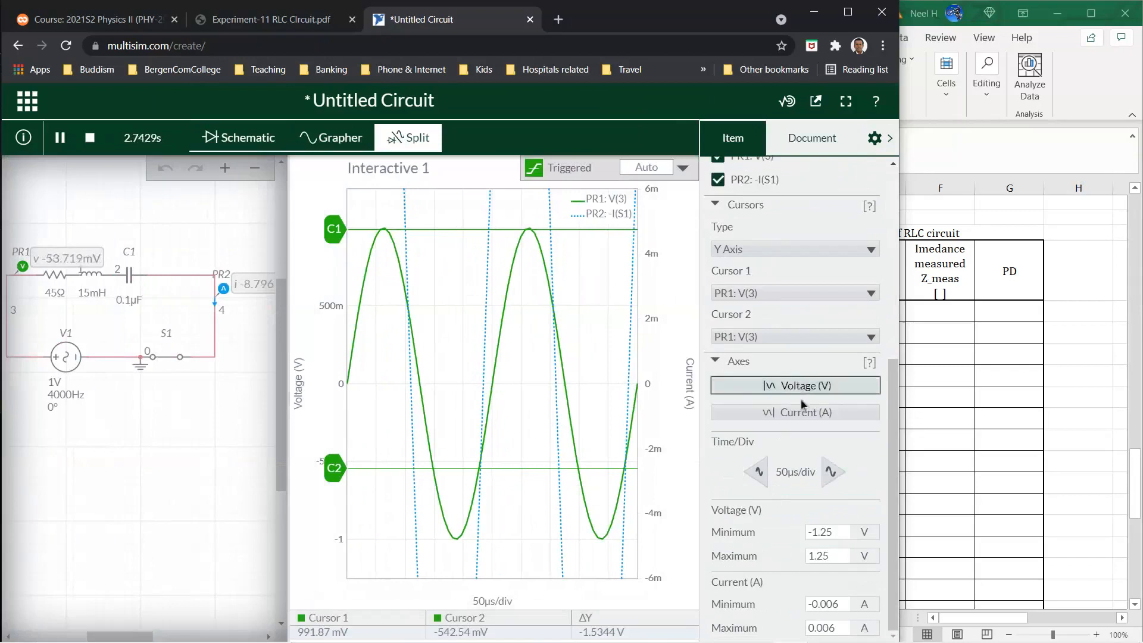
click(802, 414)
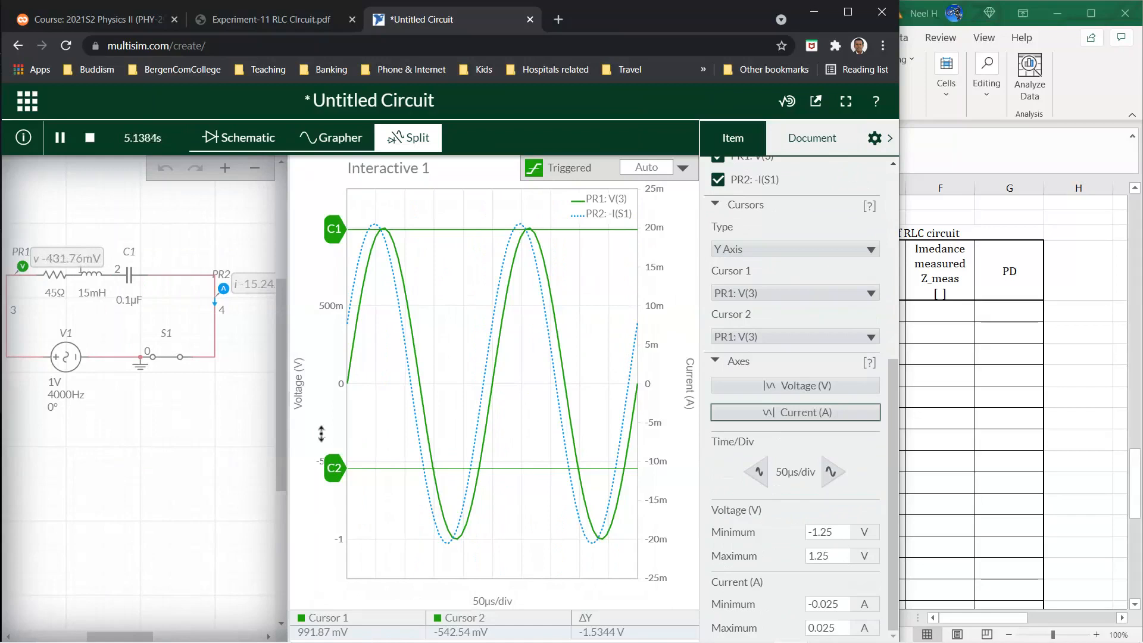
- Assign Cursor 2 to PR2: -I(S1) and align it with the negative peak of the current waveform
click(335, 230)
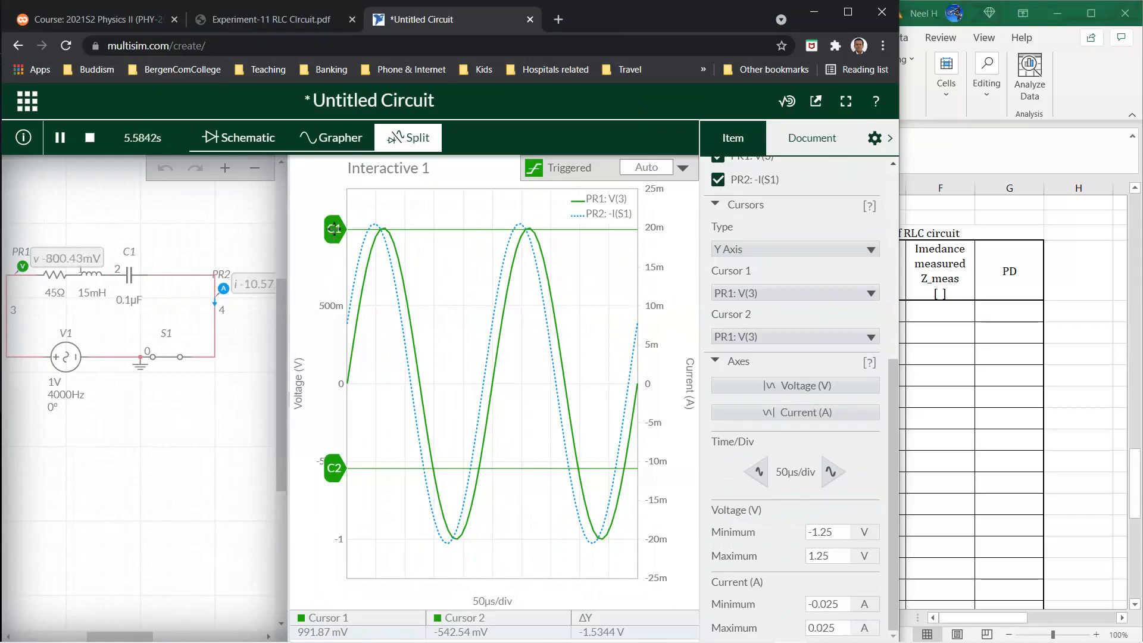
drag(334, 230, 334, 230)
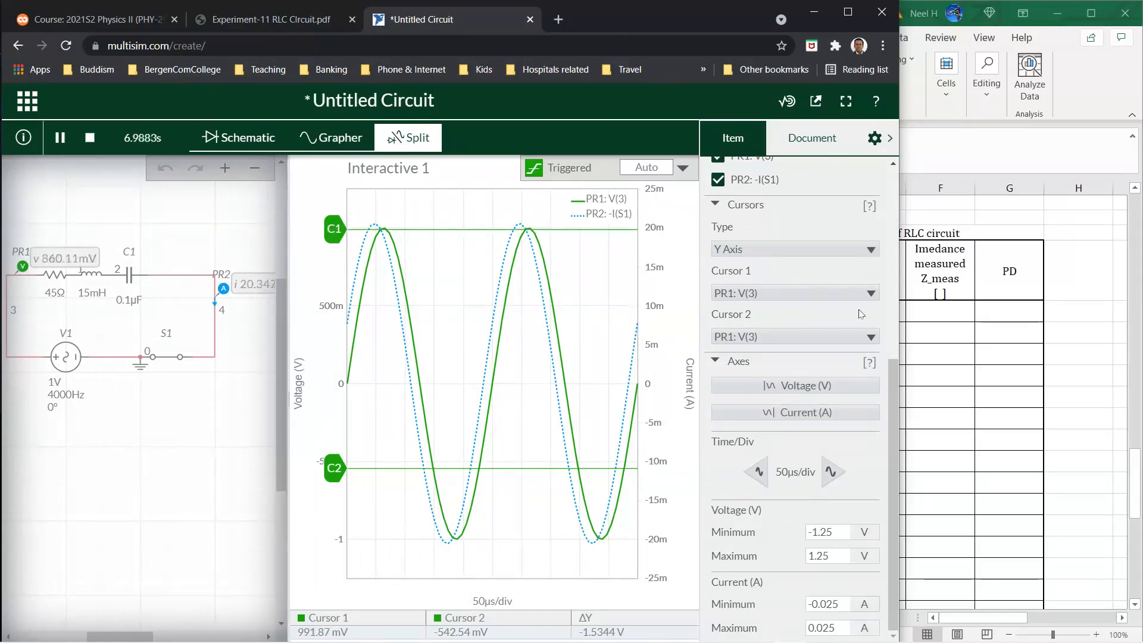
click(782, 342)
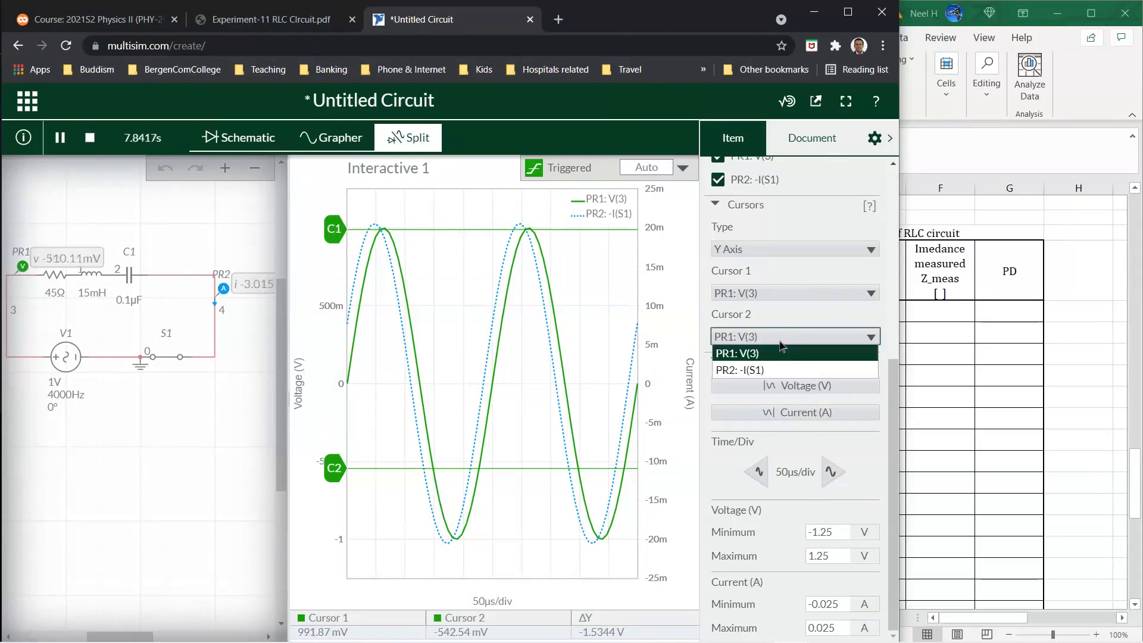
click(765, 370)
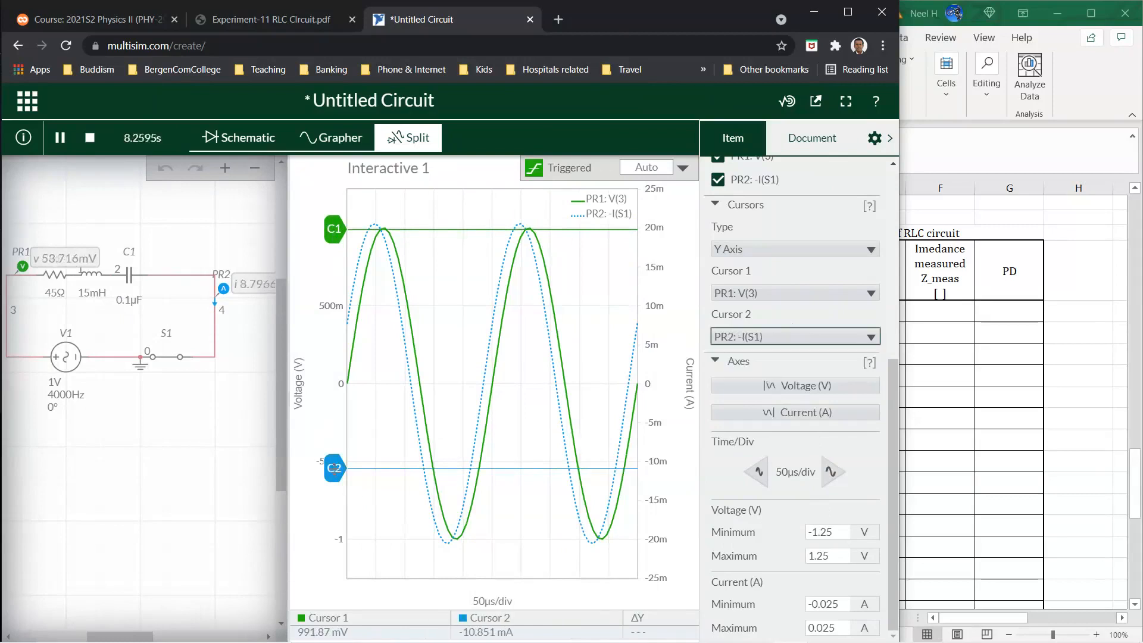
drag(339, 510, 348, 543)
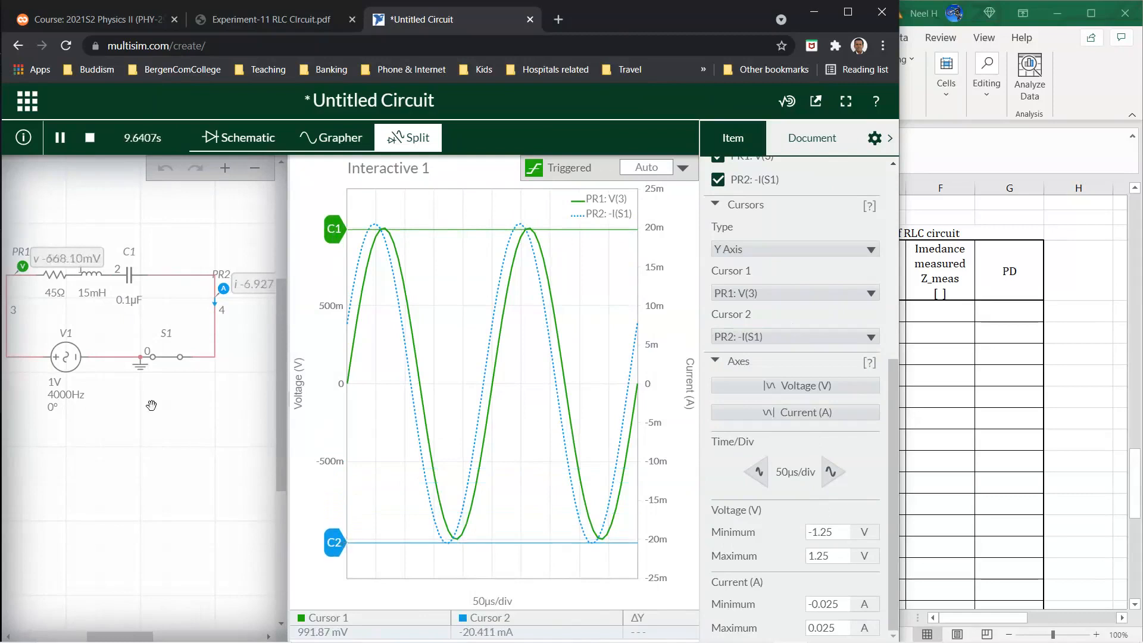
- Set the frequency of AC source V1 to 250 Hz
click(64, 396)
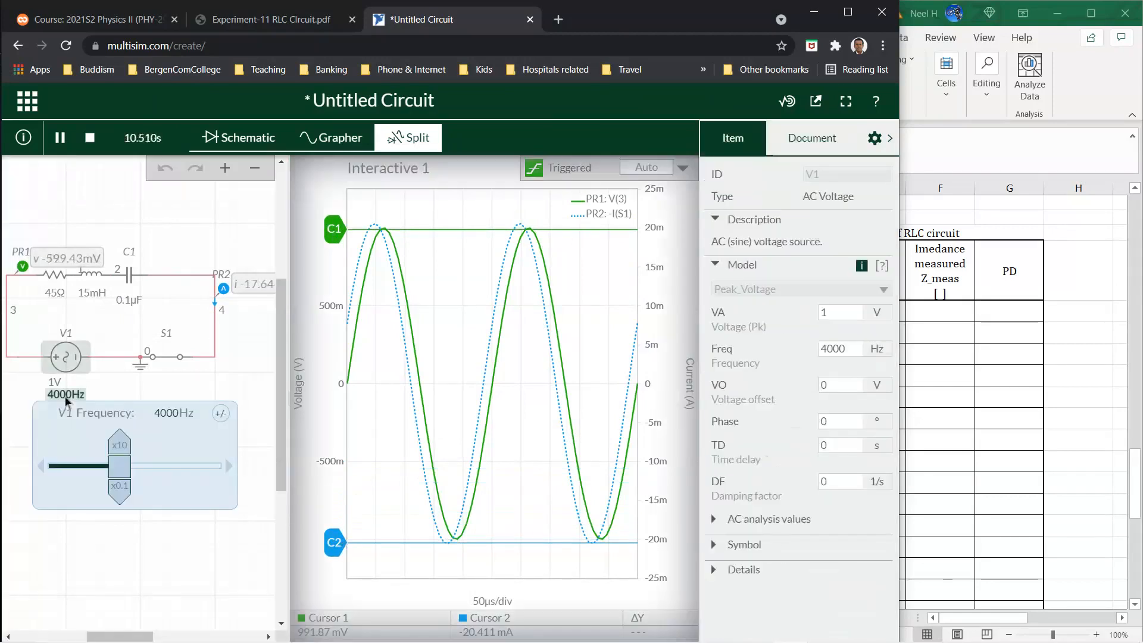
drag(122, 468, 66, 472)
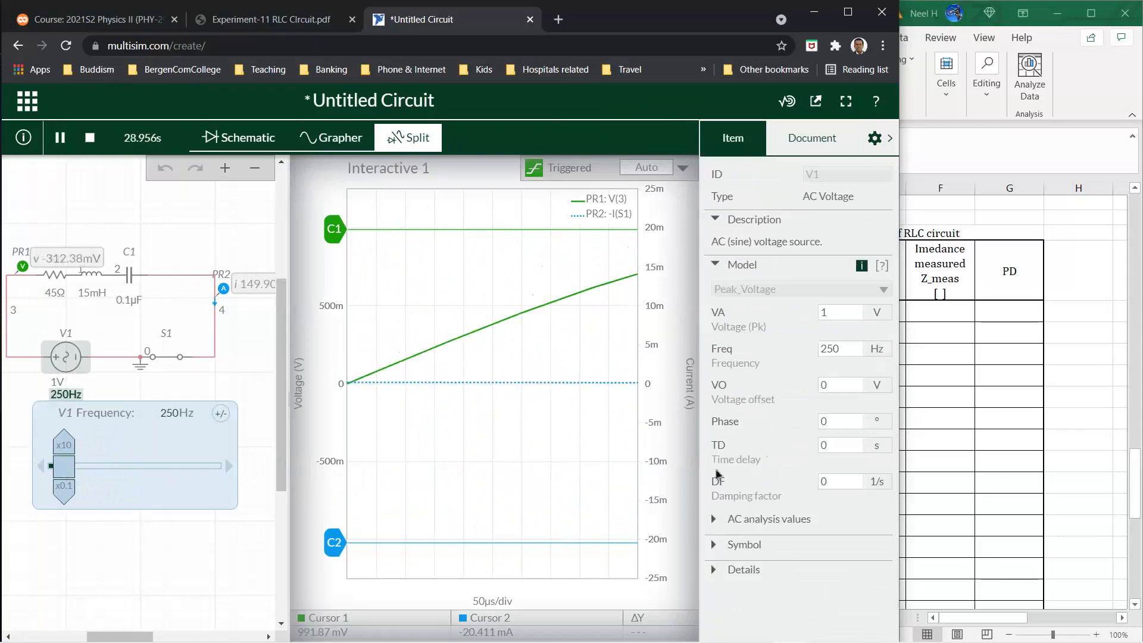
- Autoscale the graph's voltage and current axes and set the time scale to 1 ms/div
click(684, 434)
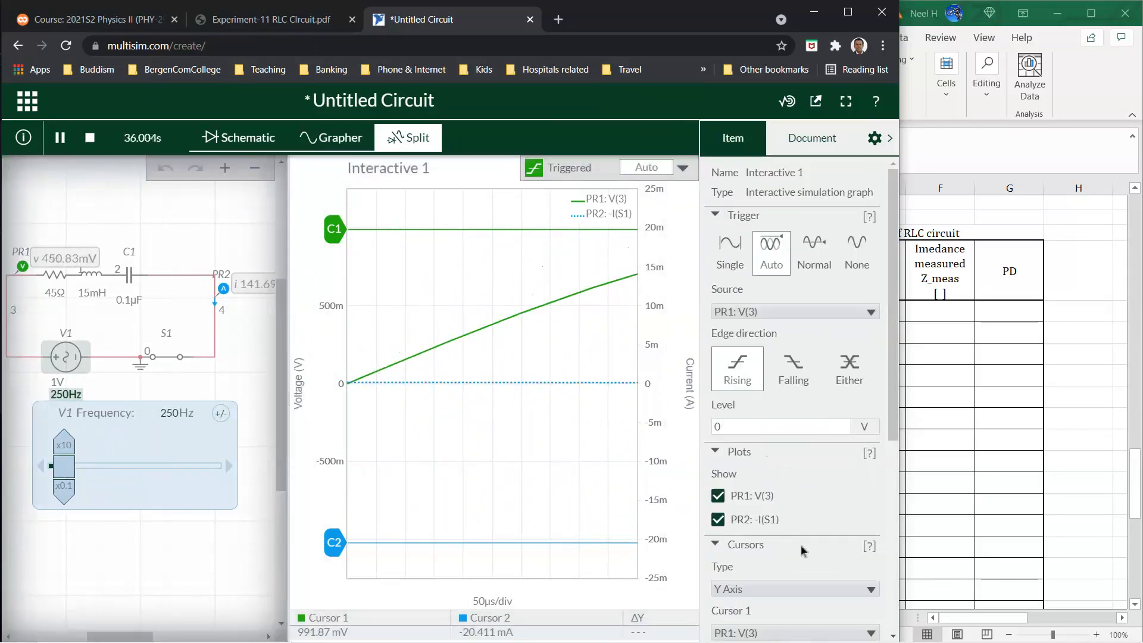
scroll(773, 527, down, 5)
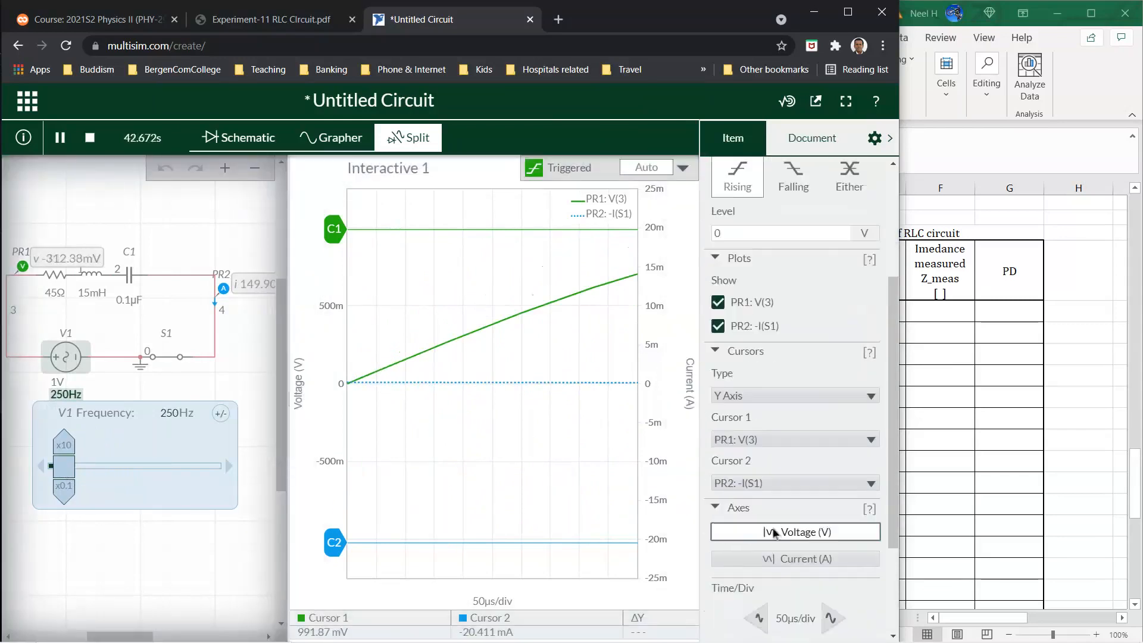
click(790, 451)
click(792, 477)
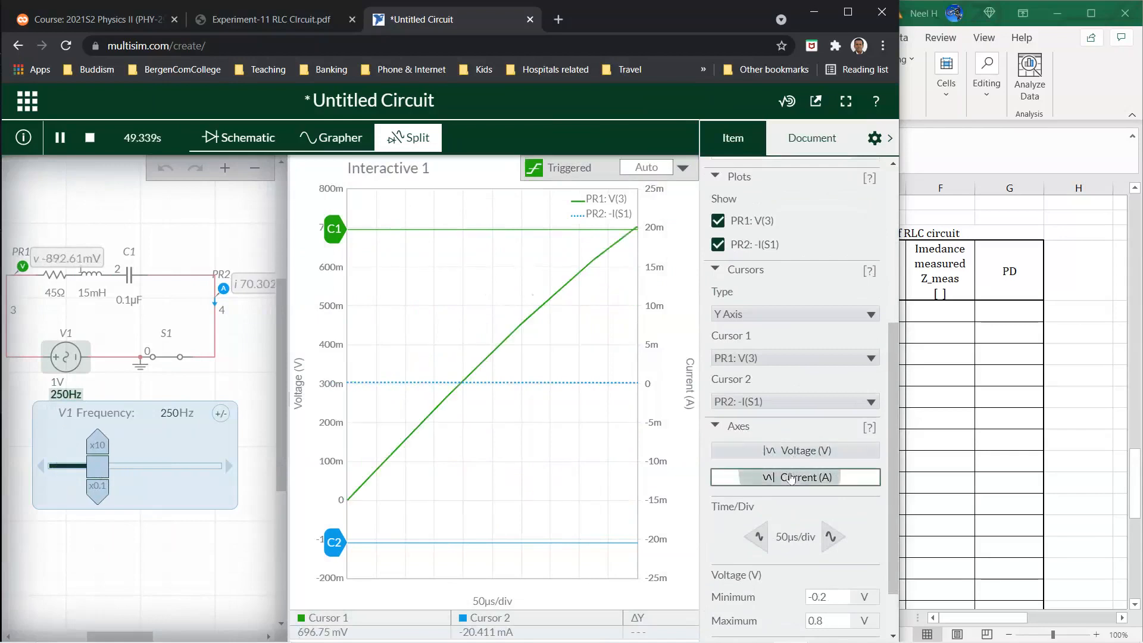
click(833, 538)
click(833, 538)
click(833, 537)
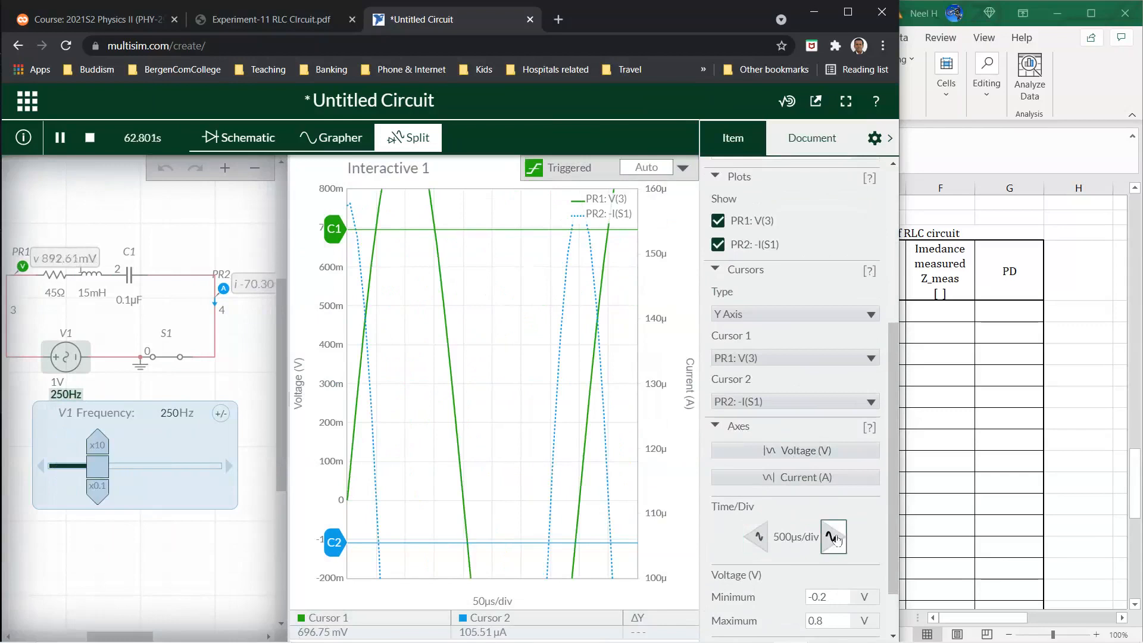
click(834, 538)
- Autoscale both axes again for the 250 Hz waveforms and align Cursor 2 with the negative peak of the current
click(808, 453)
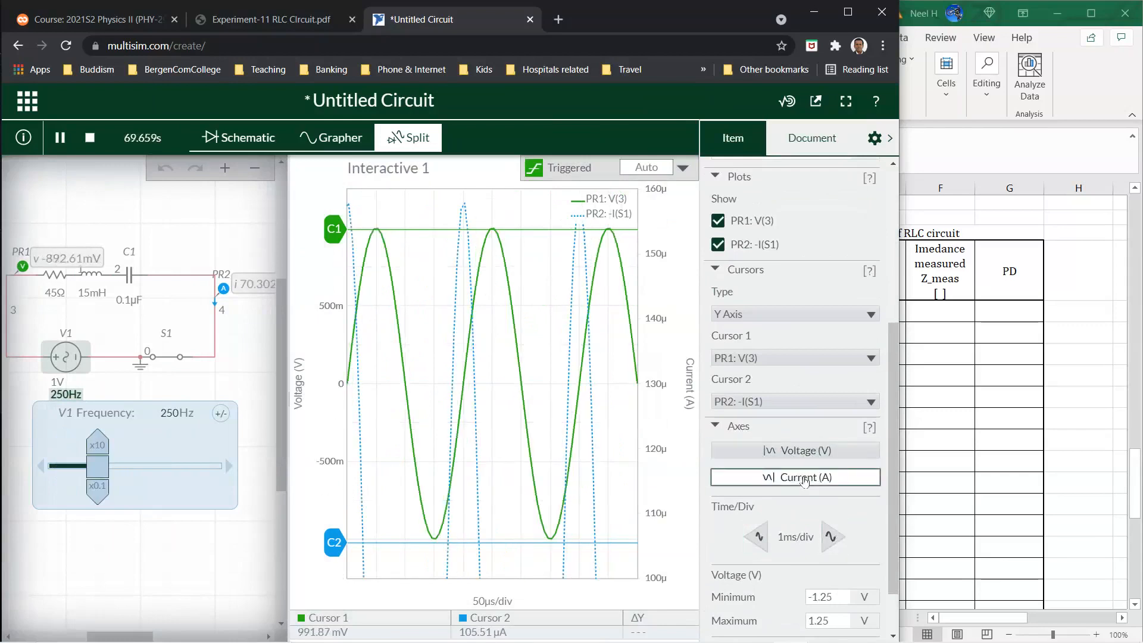
click(804, 478)
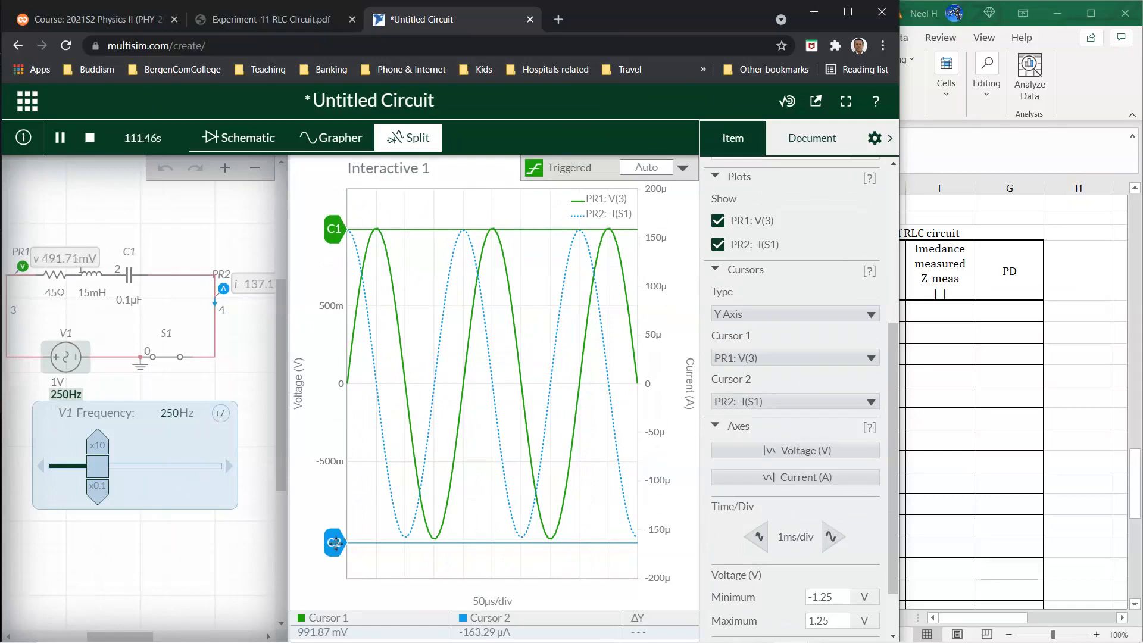
drag(335, 543, 335, 540)
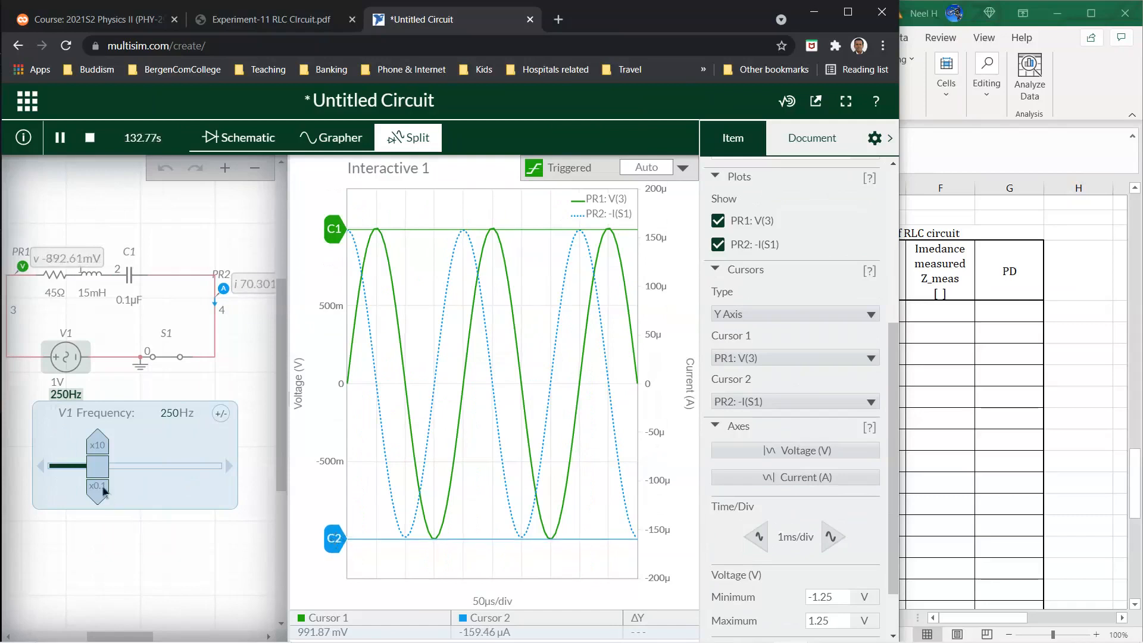
- With V1 set to 530 Hz, autoscale the current axis and align Cursor 2 with the negative peak of the current waveform
drag(98, 476, 140, 475)
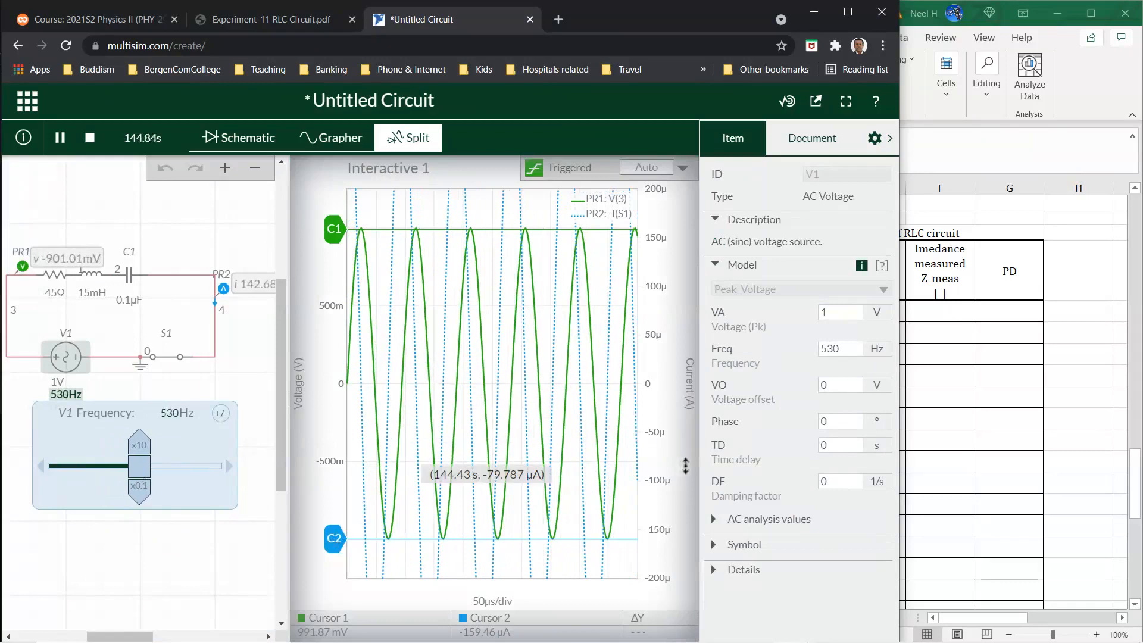
click(686, 440)
scroll(801, 477, down, 5)
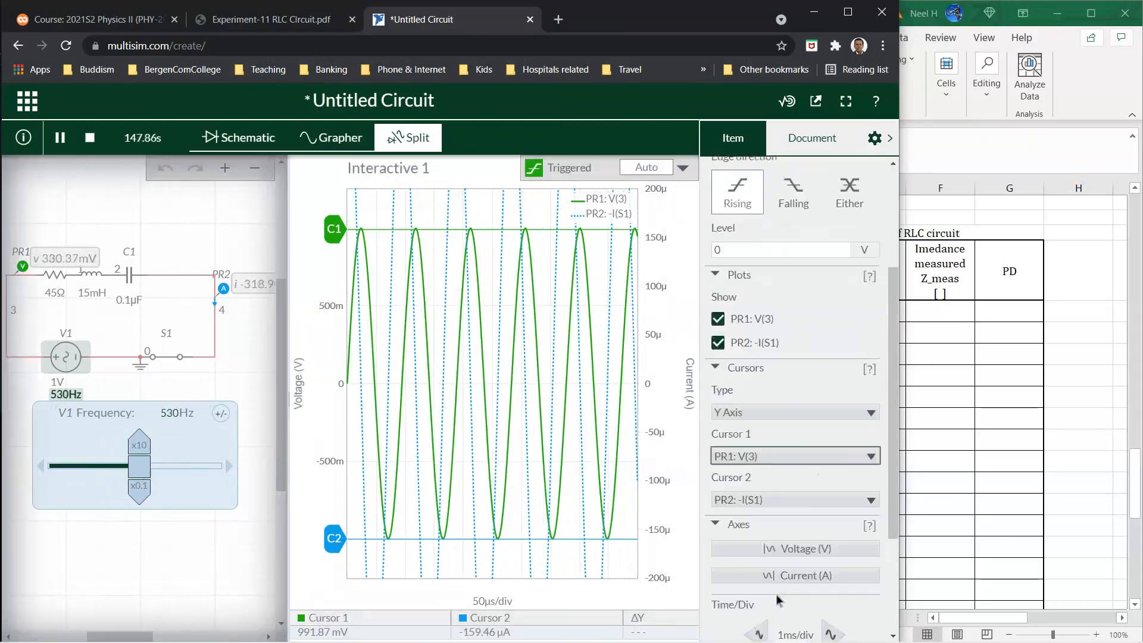
click(798, 412)
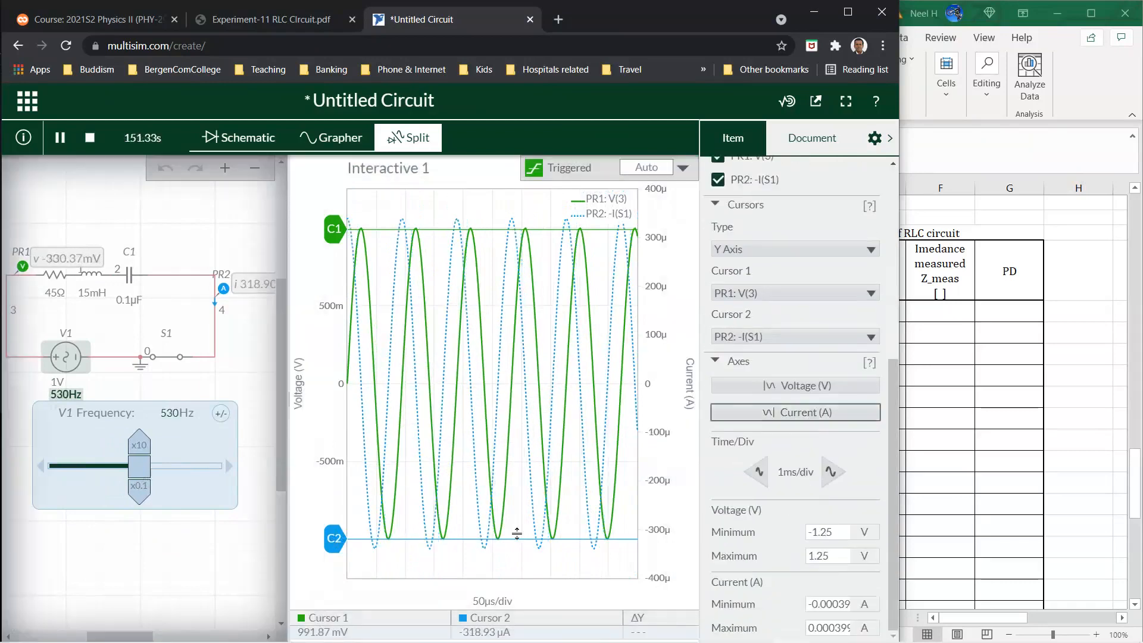
drag(336, 539, 338, 547)
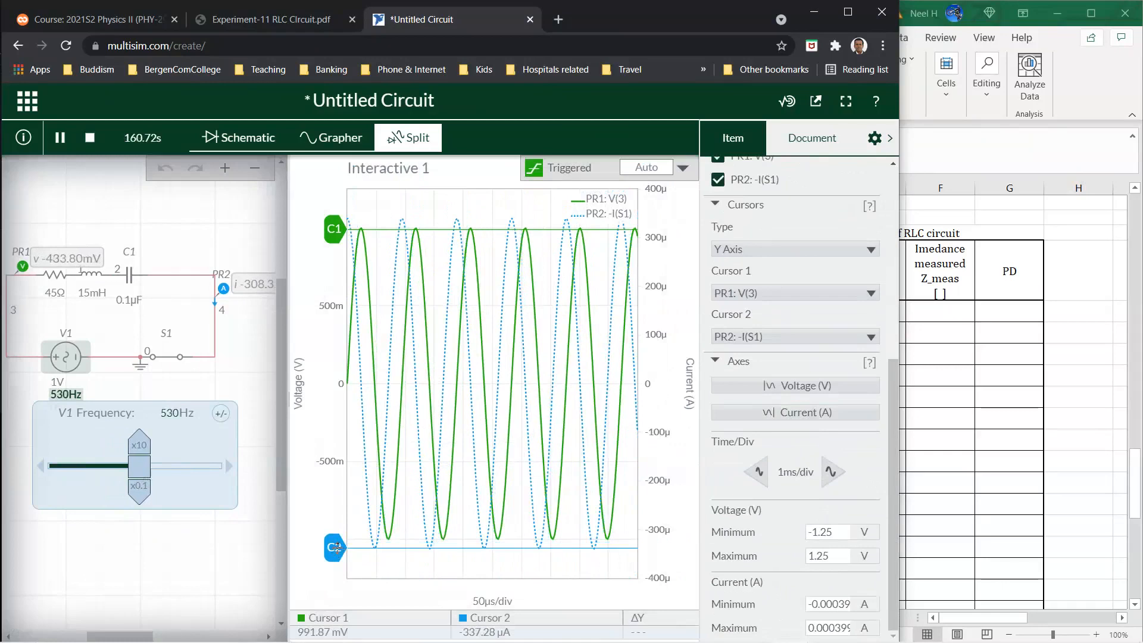
- Raise the V1 frequency to 1.00 kHz and autoscale the graph's current axis
drag(142, 471, 222, 462)
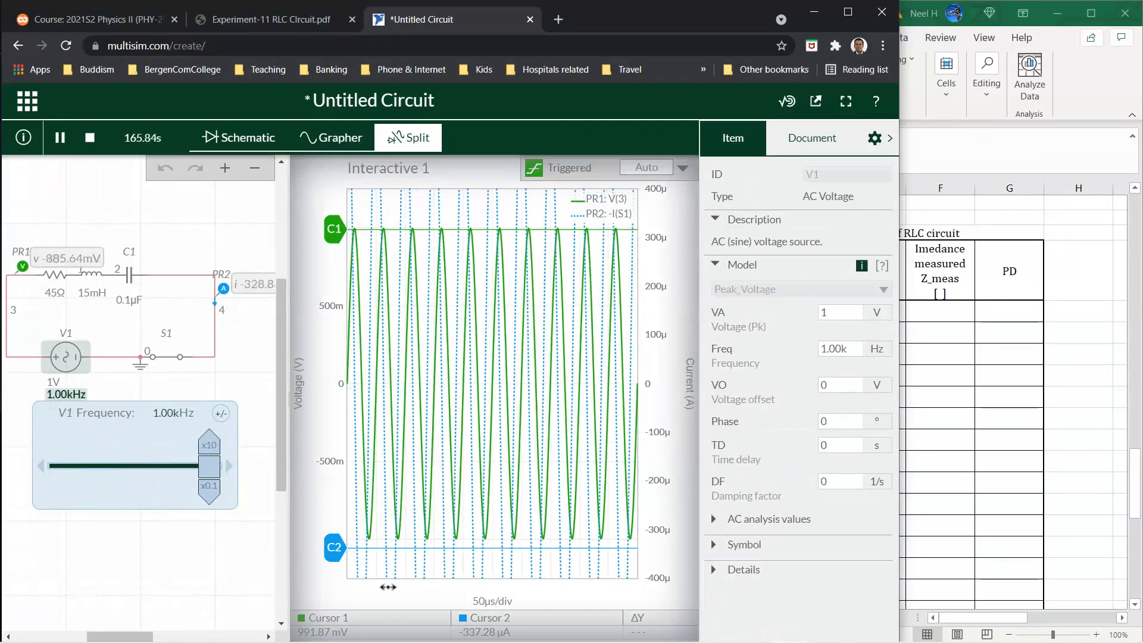
click(666, 395)
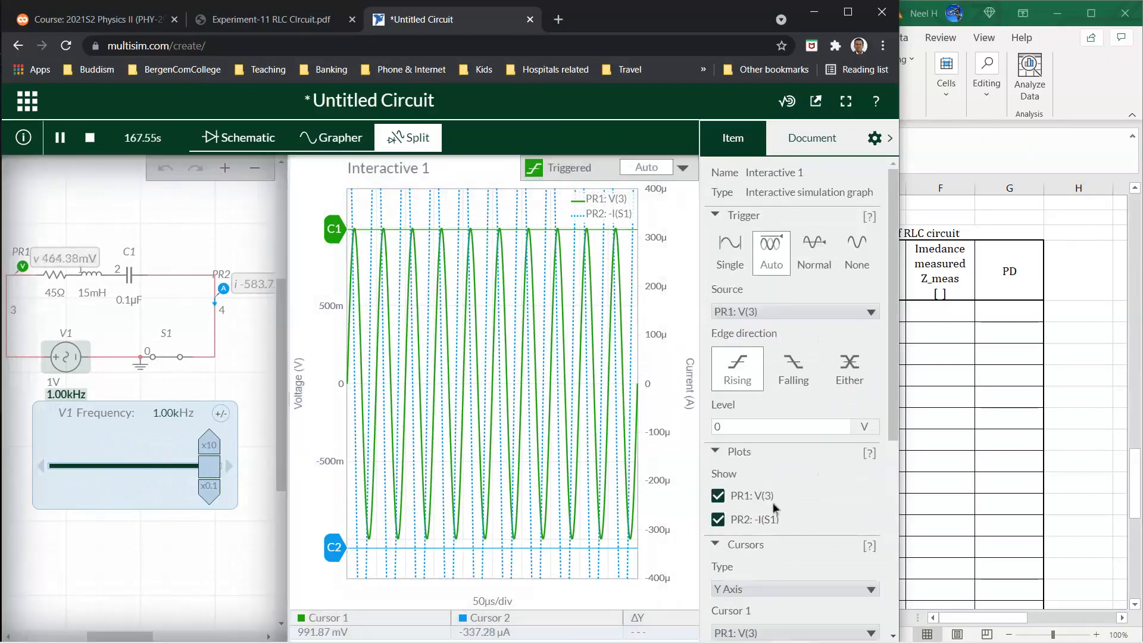
scroll(768, 565, down, 5)
click(810, 417)
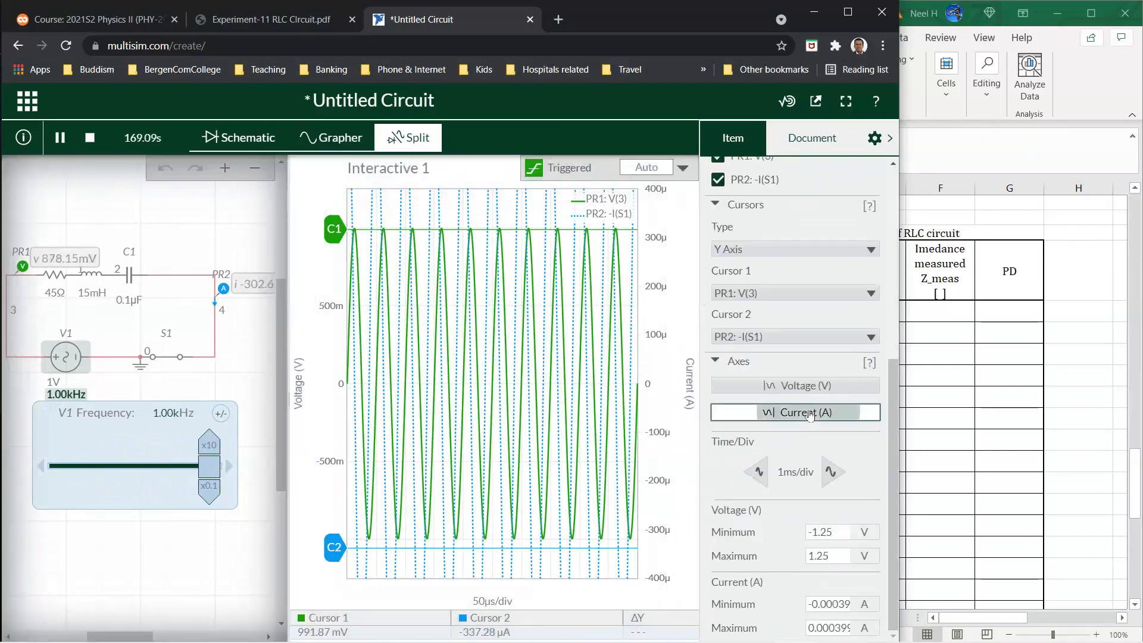
- Set the time scale to 200 µs/div and align Cursor 2 with the negative peak of the 1 kHz current waveform
click(759, 472)
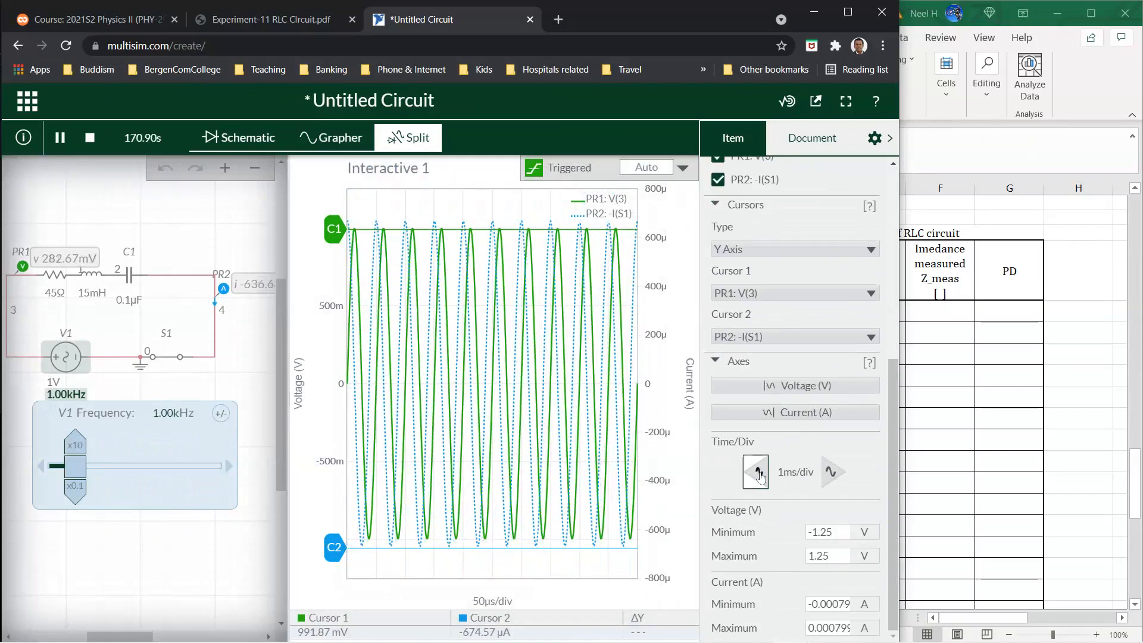
click(759, 472)
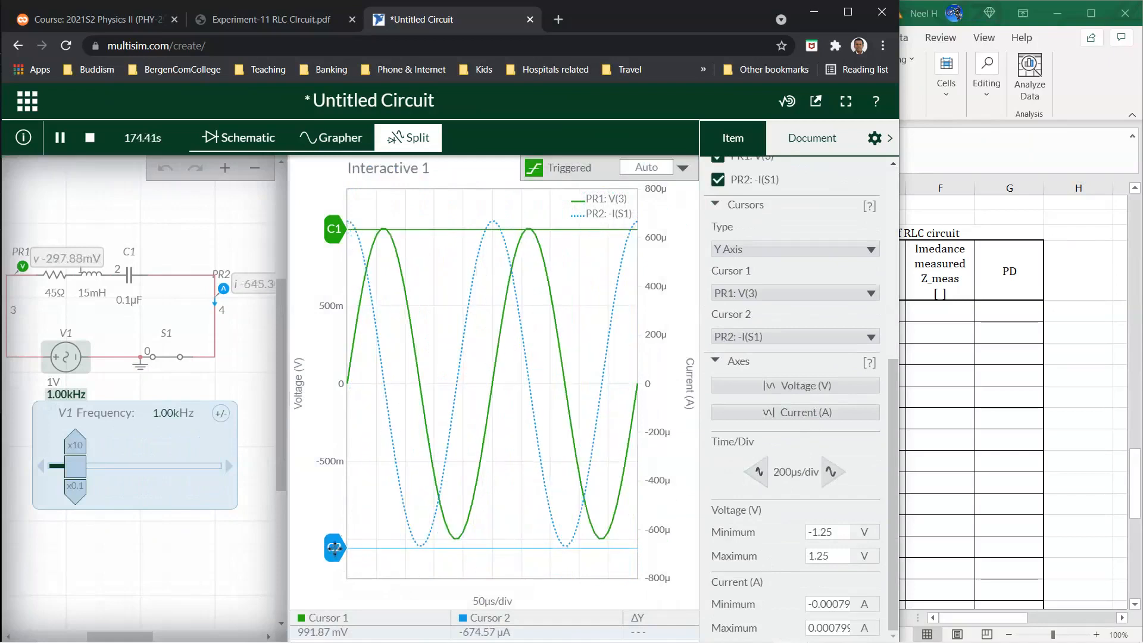
drag(334, 547, 334, 545)
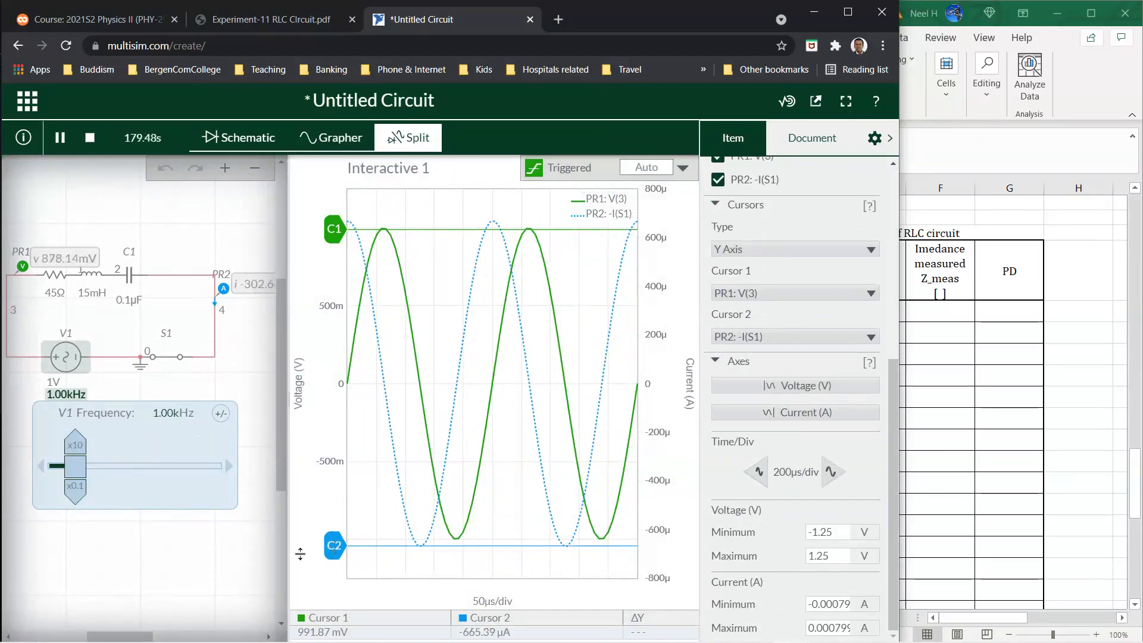
- Set the V1 frequency to 2500 Hz and autoscale the graph's current axis to fit the current waveform
click(168, 414)
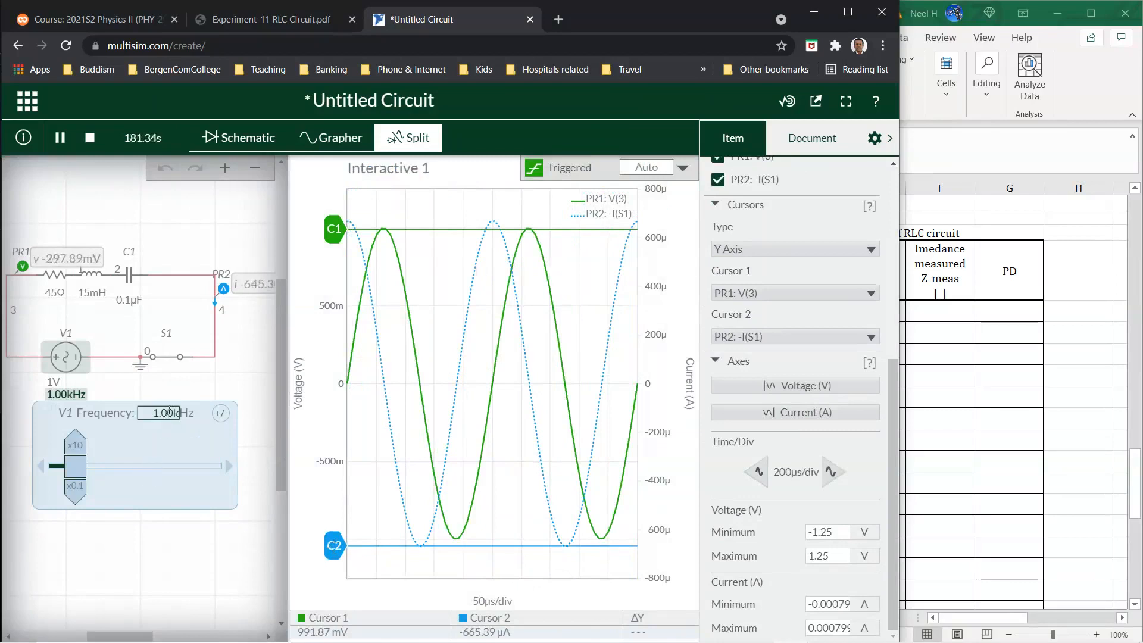
double_click(169, 412)
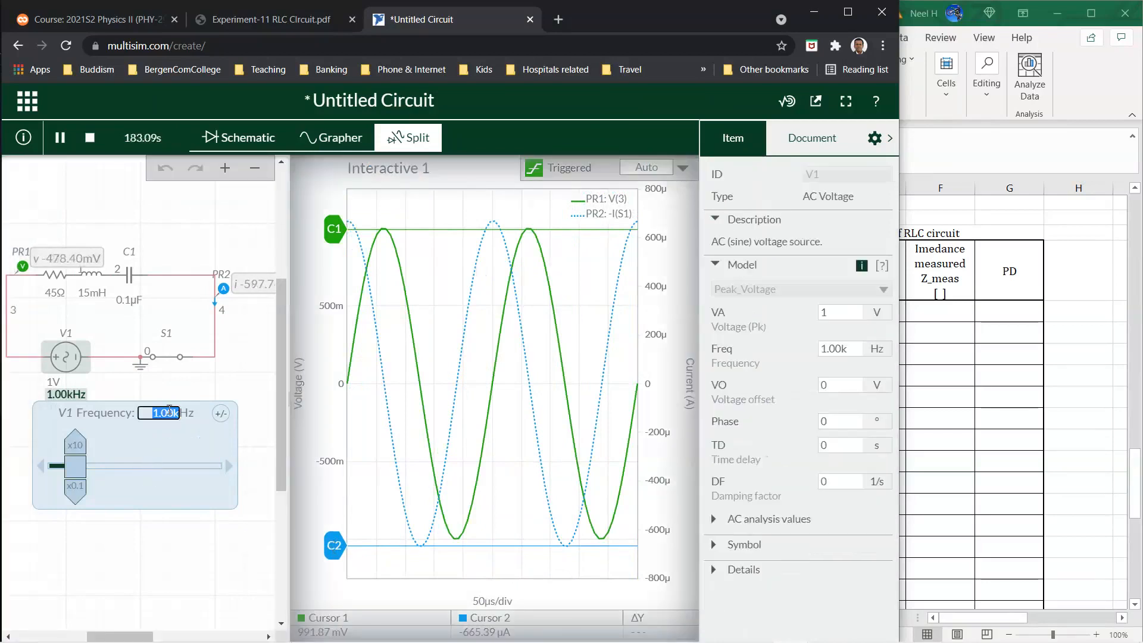
text(2500)
key(Return)
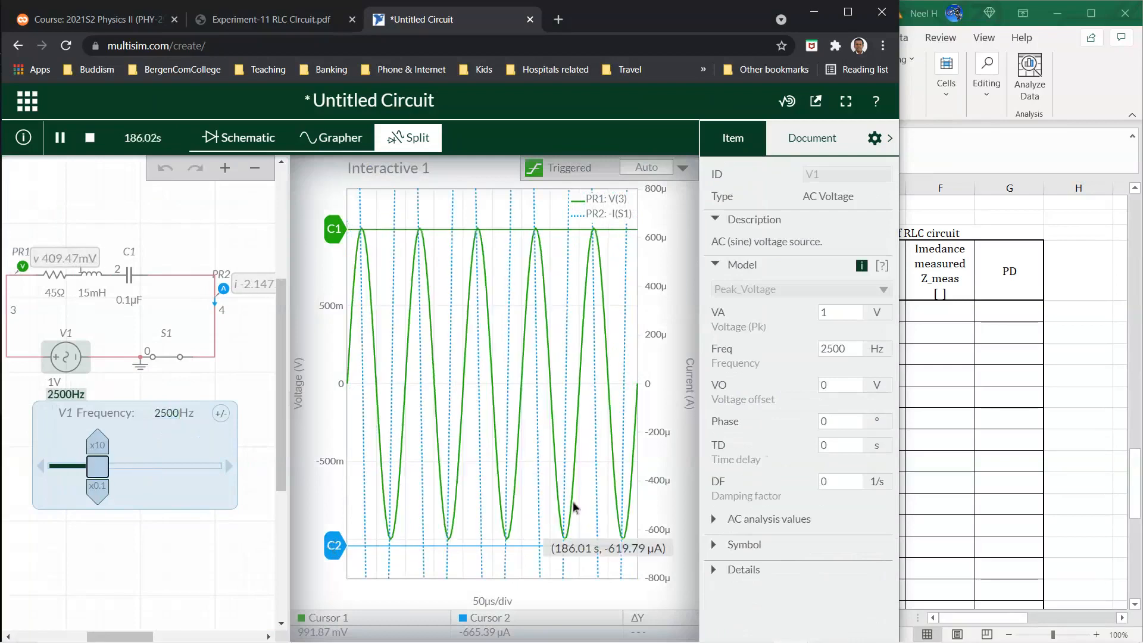
click(688, 444)
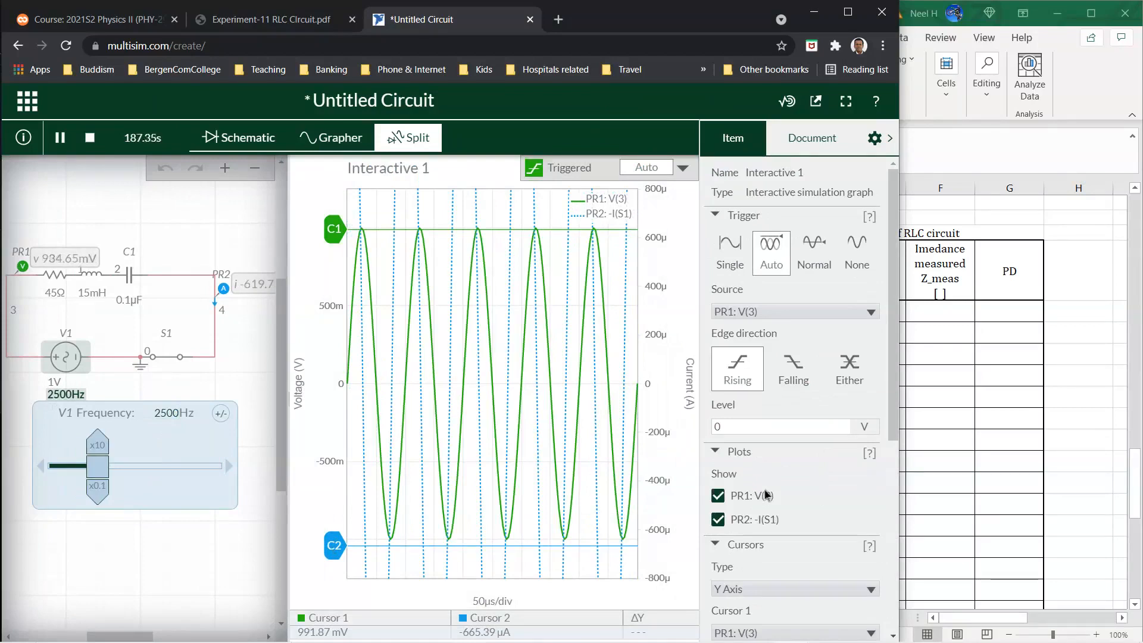
scroll(802, 543, down, 5)
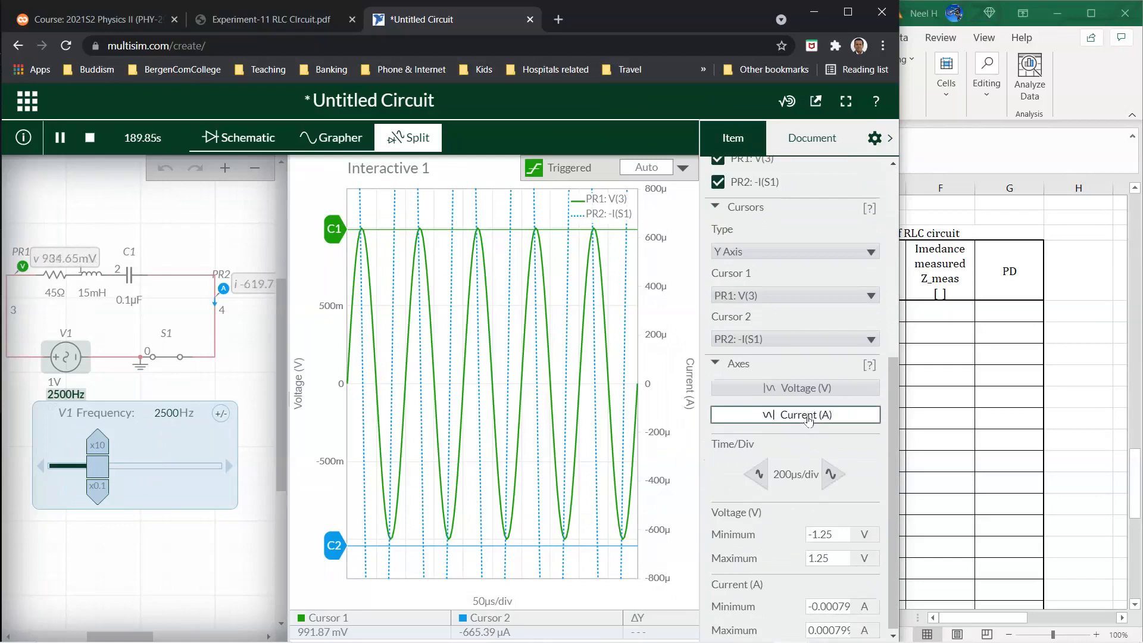
click(808, 419)
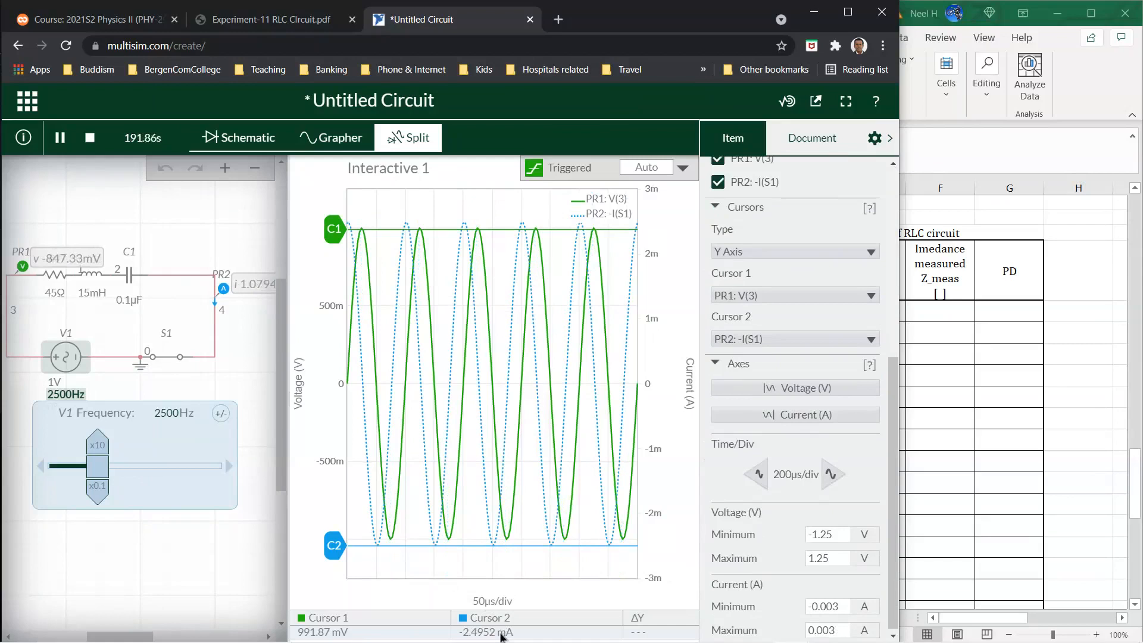
- Set the V1 frequency to 4000 Hz and autoscale the graph's current axis
click(172, 415)
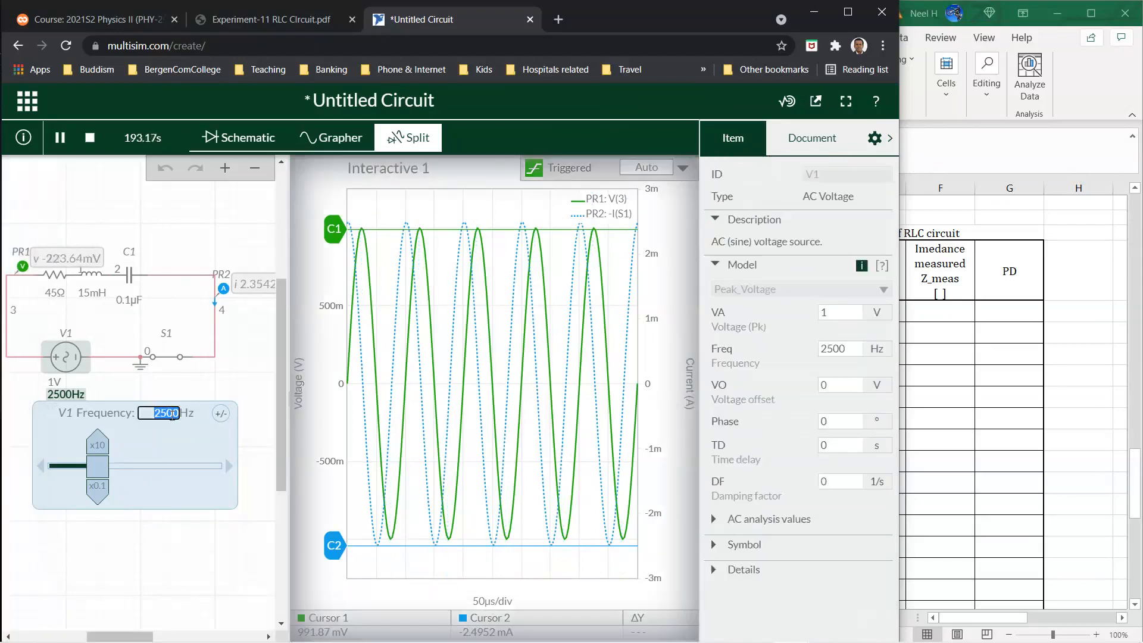
key(BackSpace)
text(400)
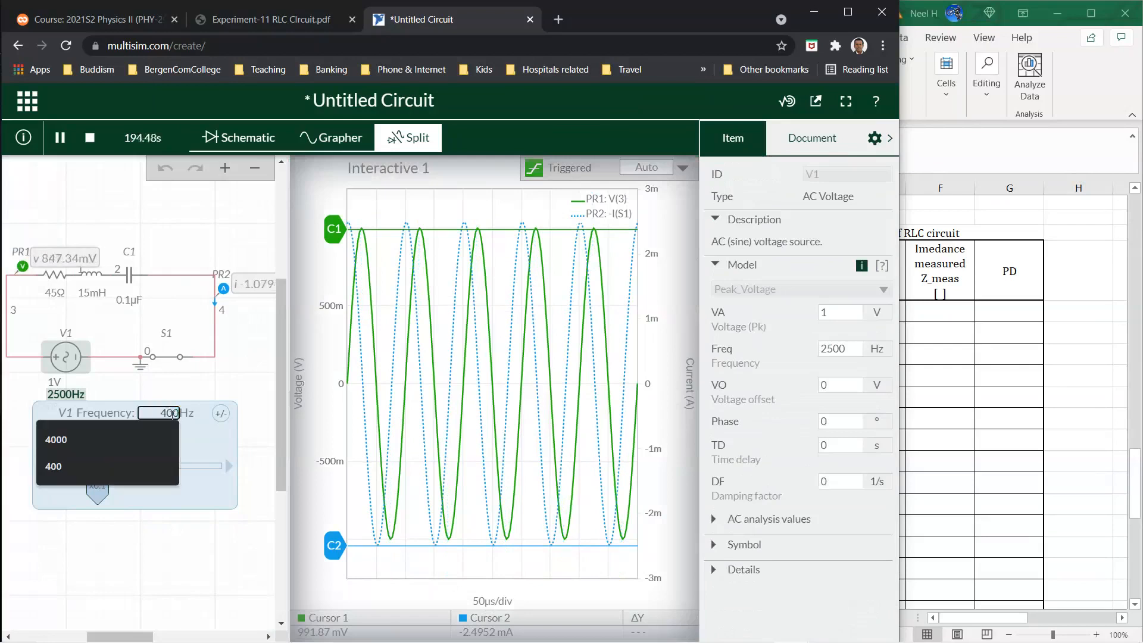
text(0Hz)
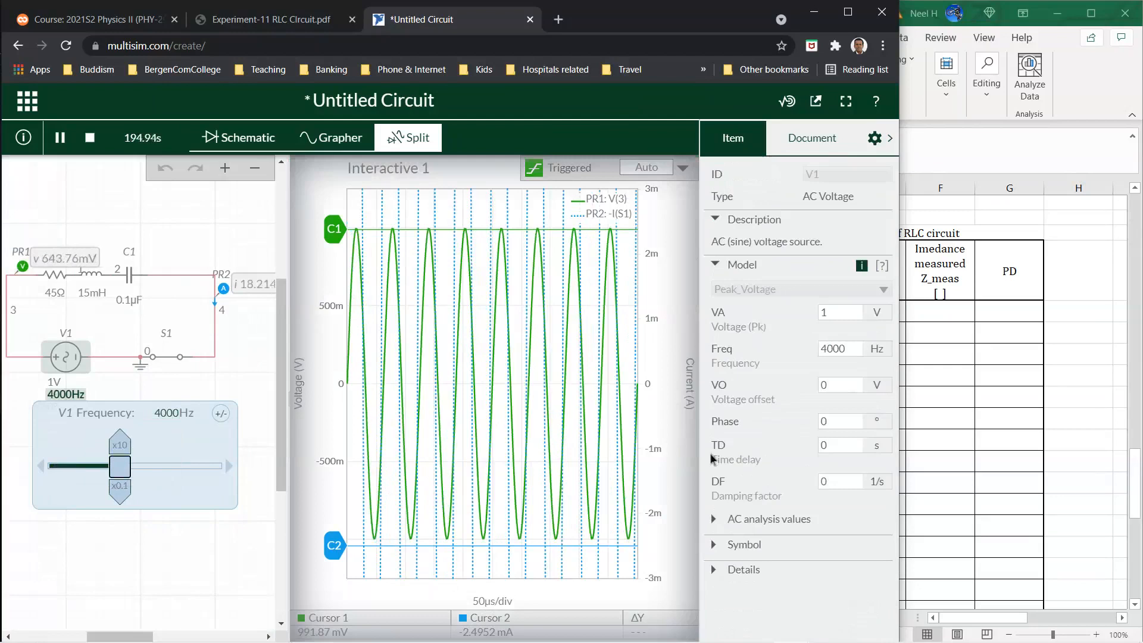
click(686, 457)
scroll(792, 491, down, 5)
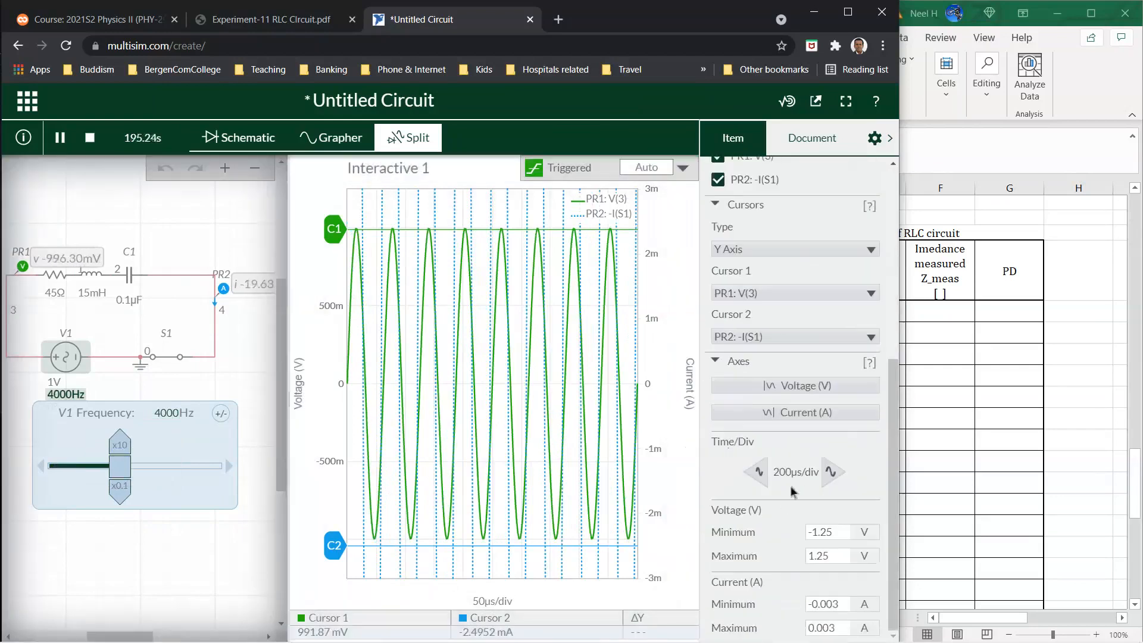
click(804, 416)
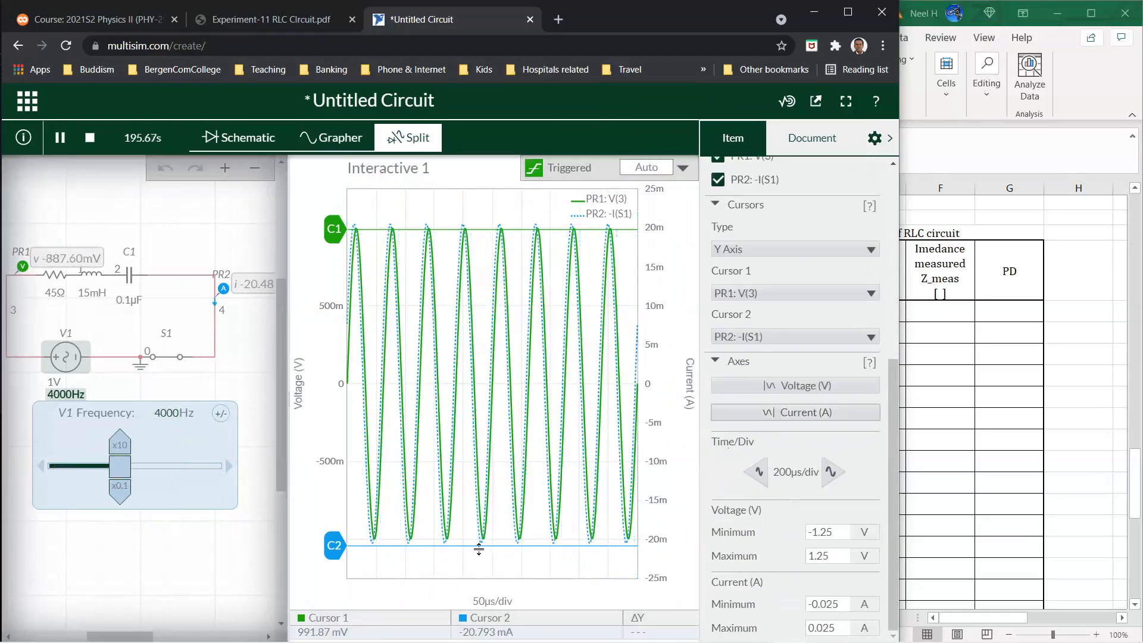
- Set the time scale to 20 µs/div and align Cursor 2 with the negative peak of the 4000 Hz current waveform
click(759, 472)
click(760, 473)
click(759, 473)
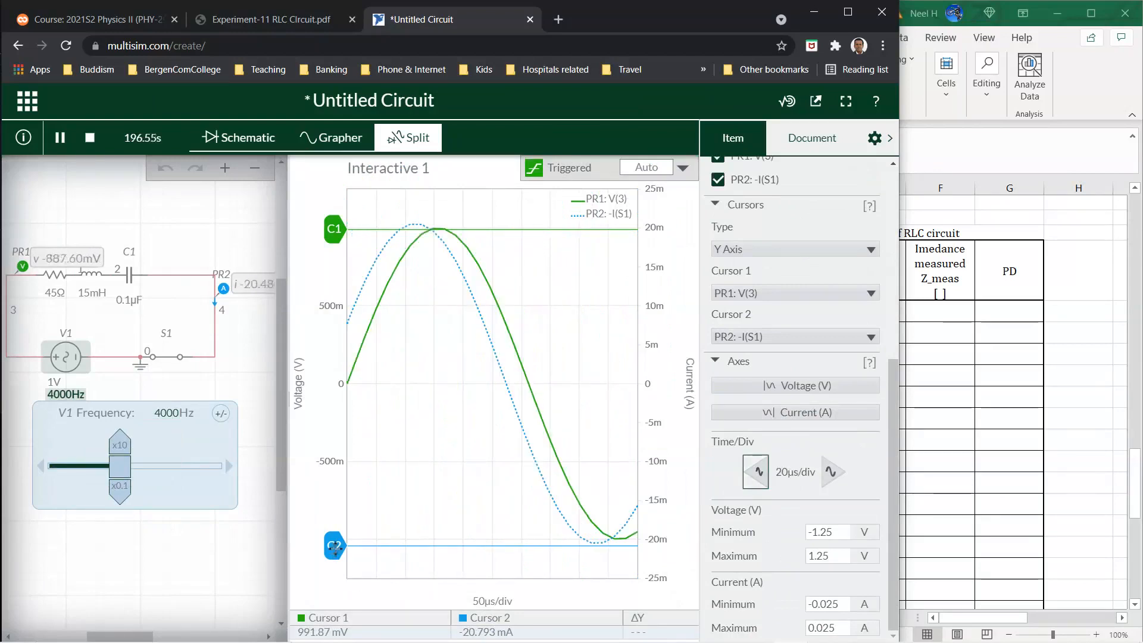
drag(335, 547, 335, 542)
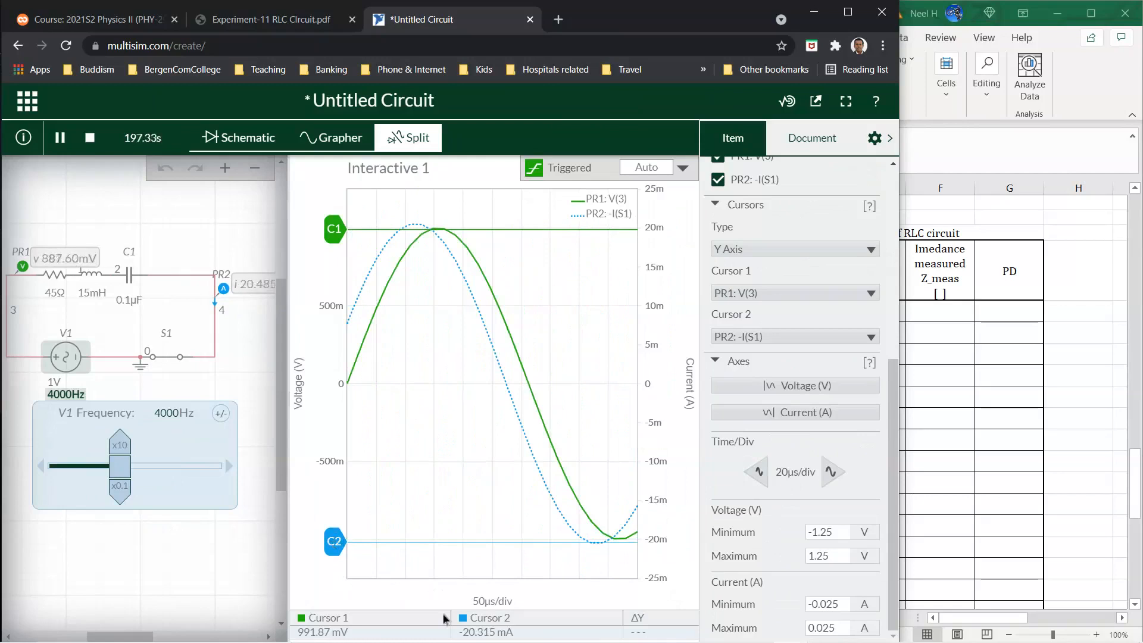
- Set the V1 frequency to 6000 Hz and move Cursor 2 to the positive peak of the current waveform
click(165, 414)
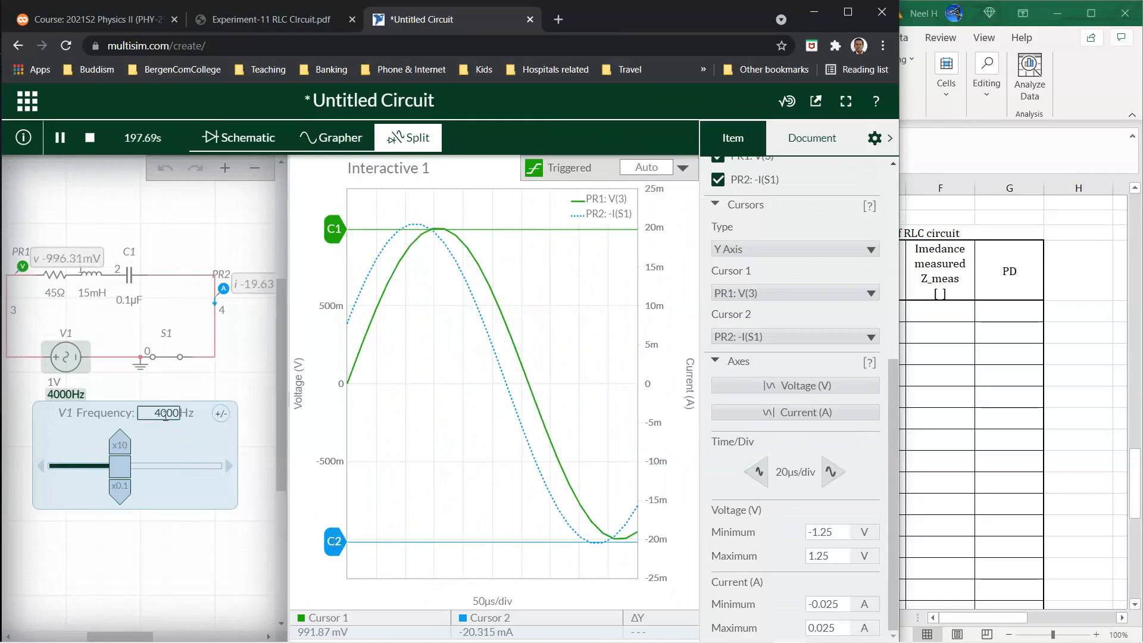
double_click(166, 415)
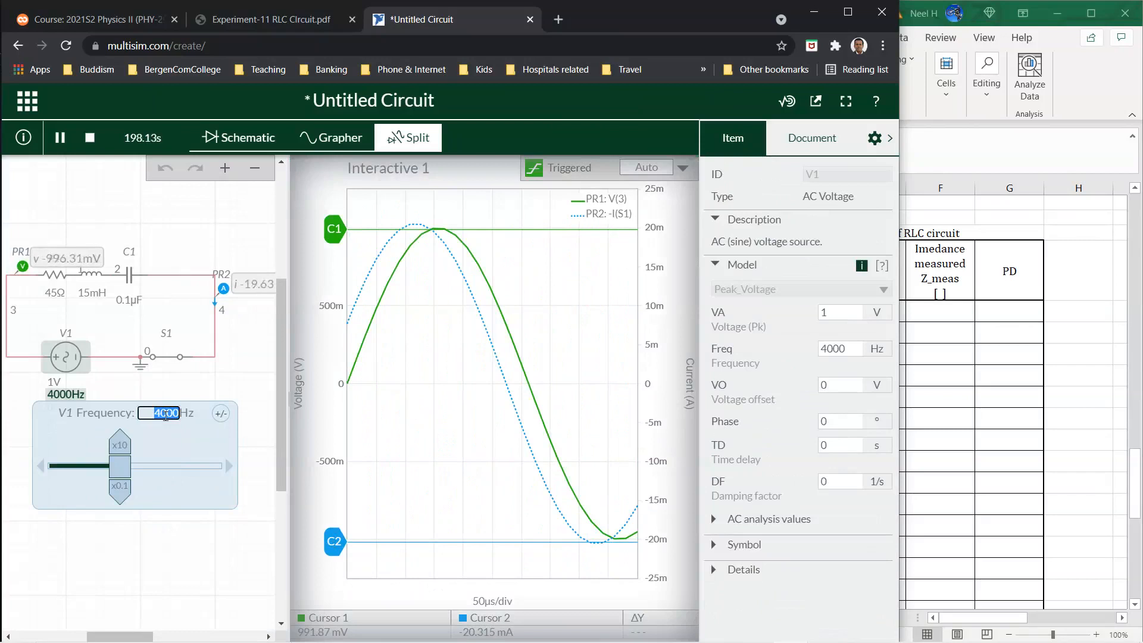
text(60)
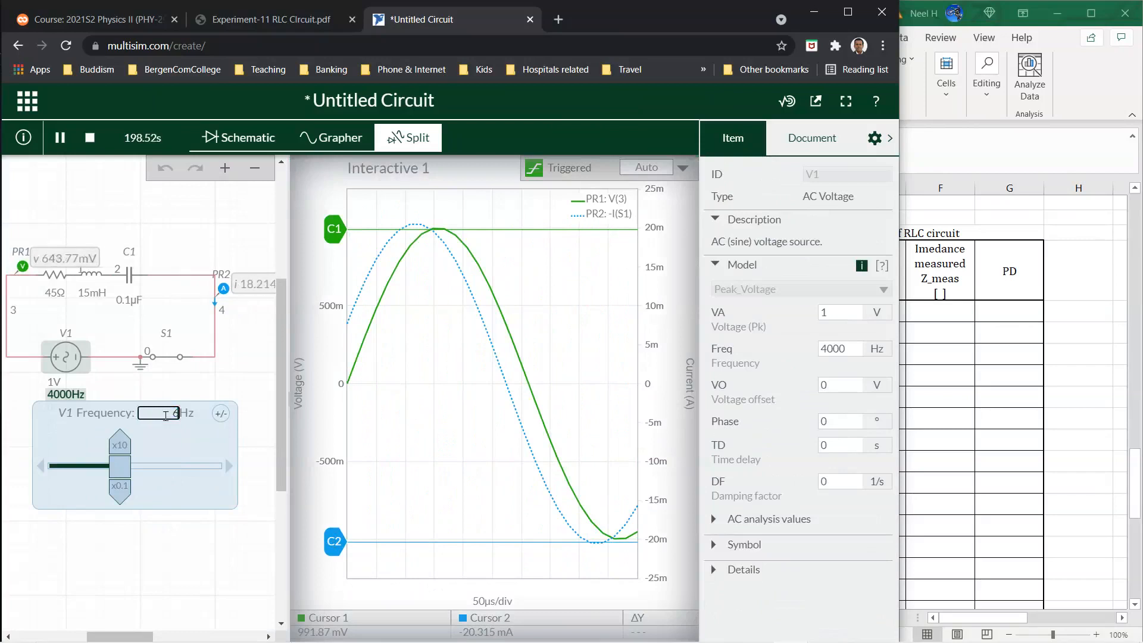
text(00)
key(Return)
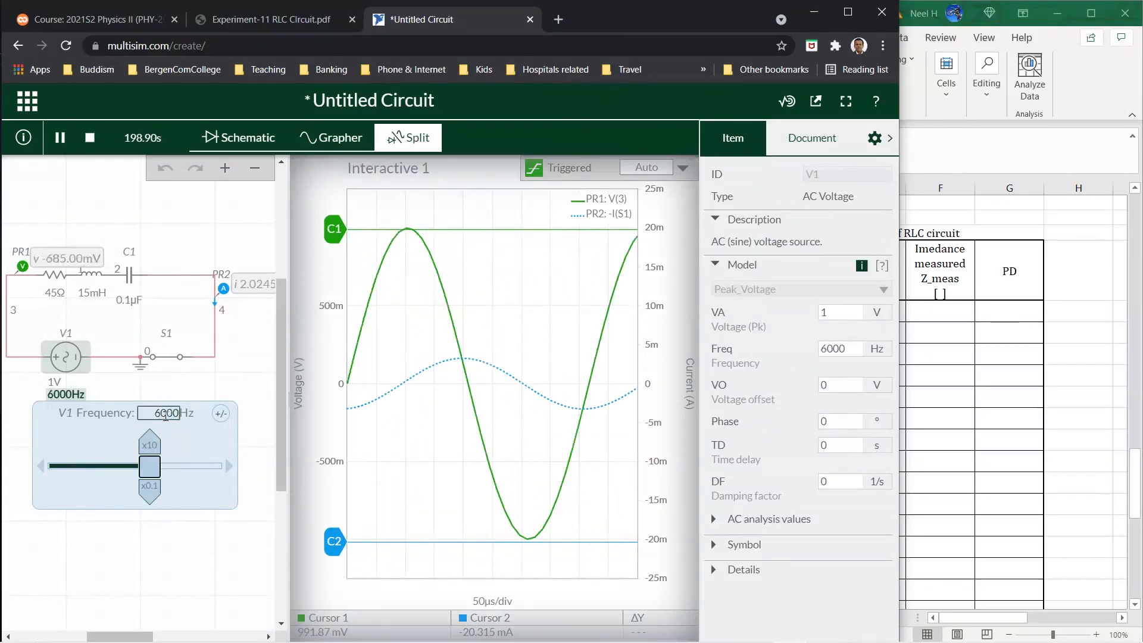
drag(334, 541, 350, 359)
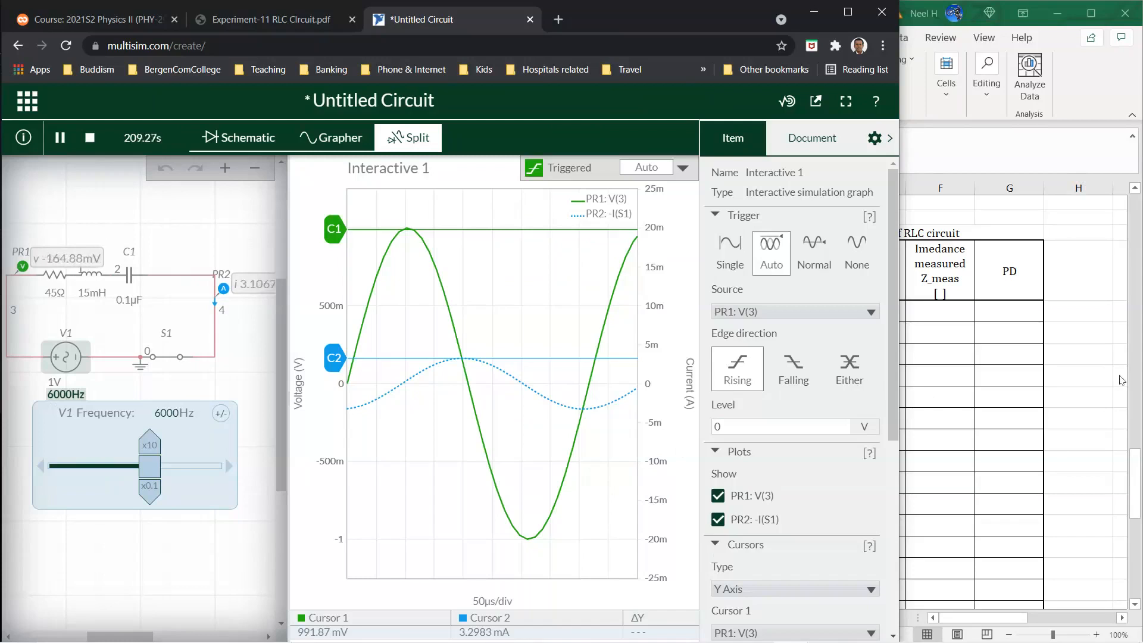
- Review the empty RLC table in Excel and find Table 3's frequency list in the Experiment-11 RLC Circuit PDF
click(1017, 436)
scroll(1018, 436, down, 3)
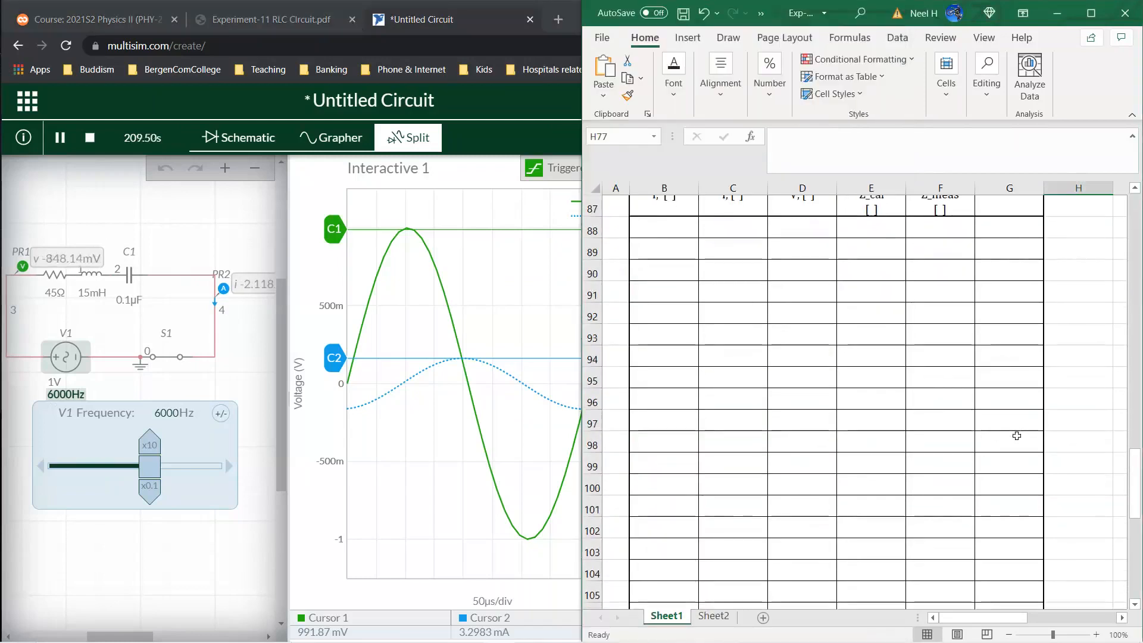
scroll(1017, 436, down, 1)
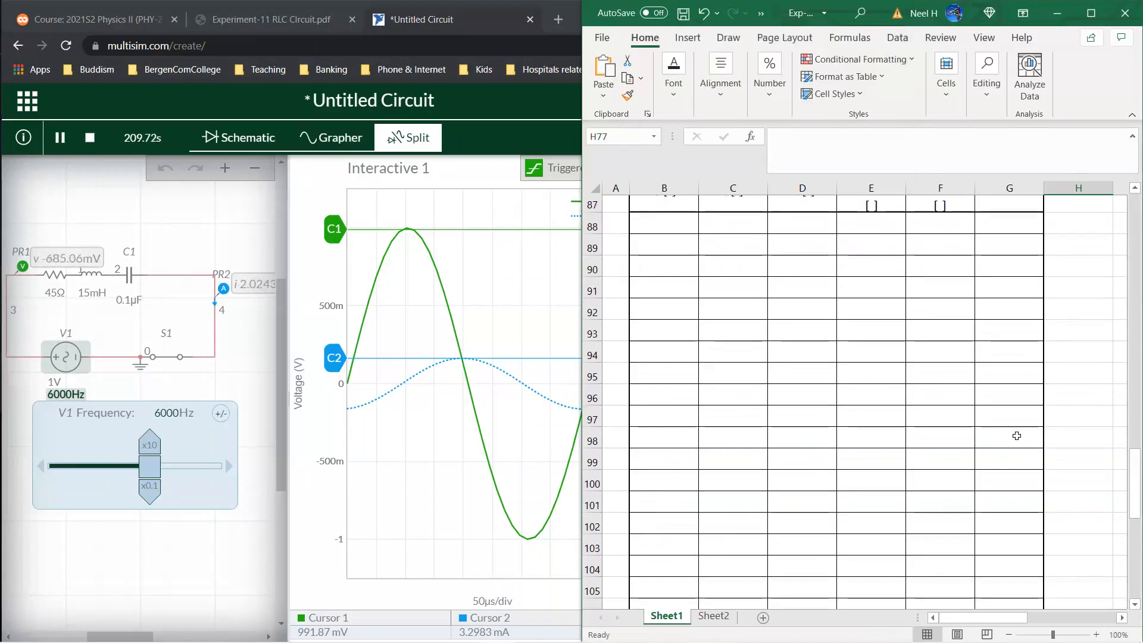
click(275, 19)
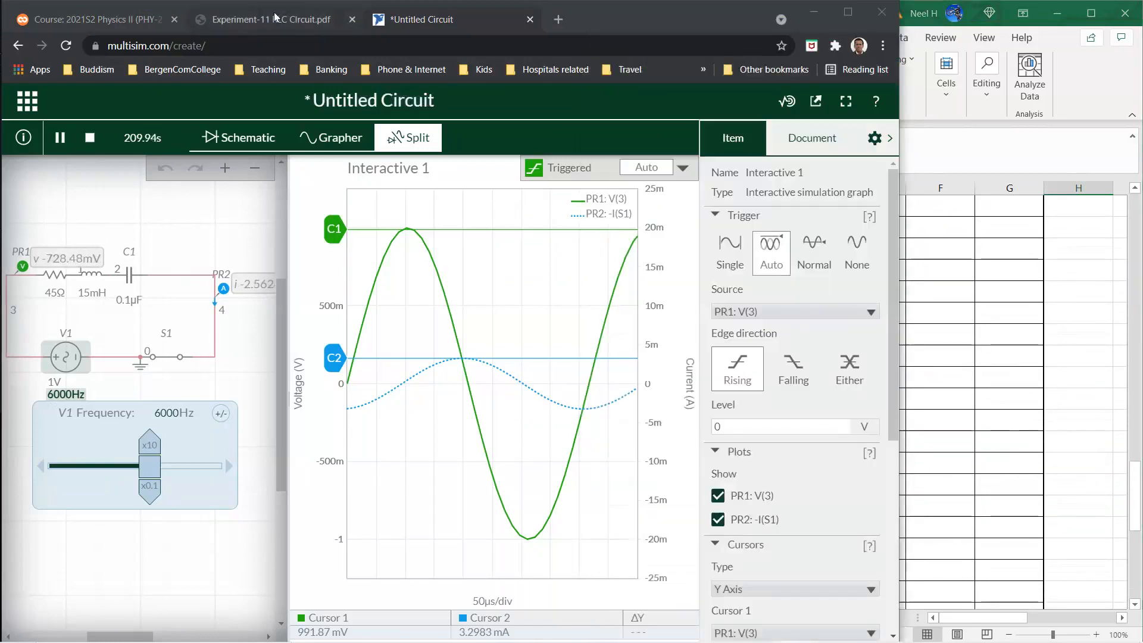
scroll(331, 460, down, 15)
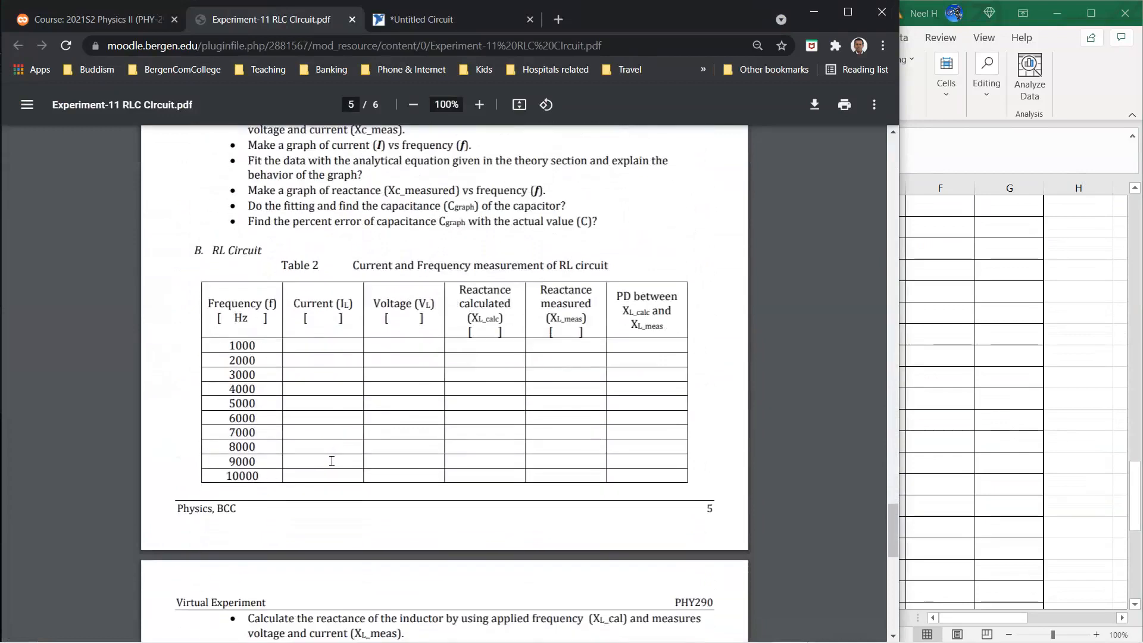
scroll(332, 460, down, 4)
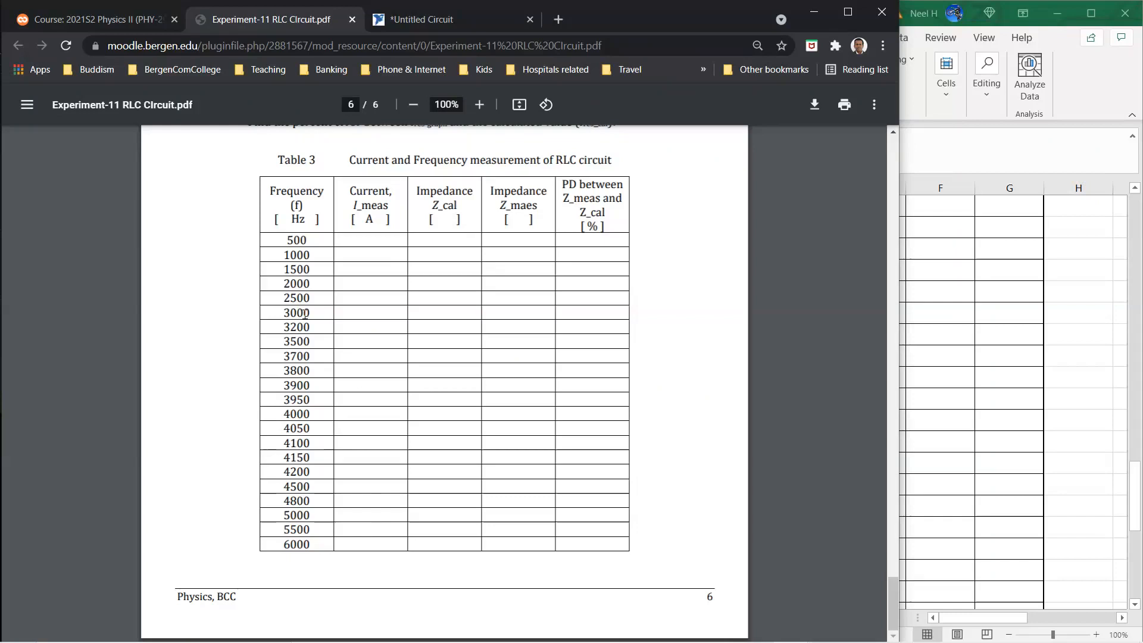
- Switch to Excel and enter the frequencies 500, 1000, 1500 and 2000 in cells B88 to B91 of the RLC table
click(1094, 340)
scroll(661, 268, up, 3)
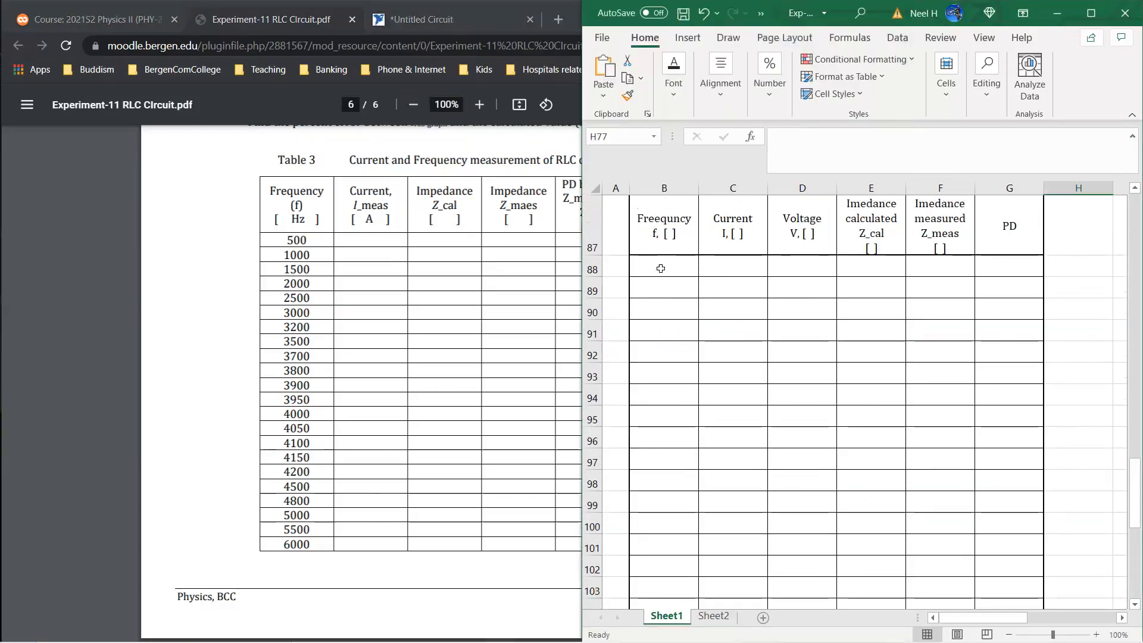
click(662, 268)
text(500)
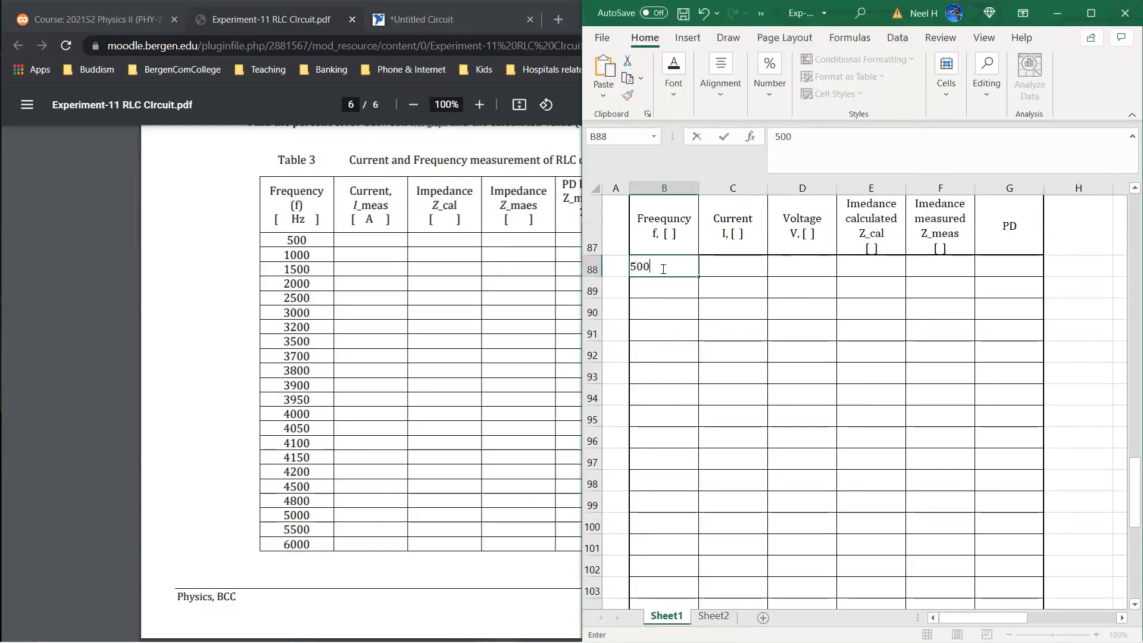
key(Return)
text(1000)
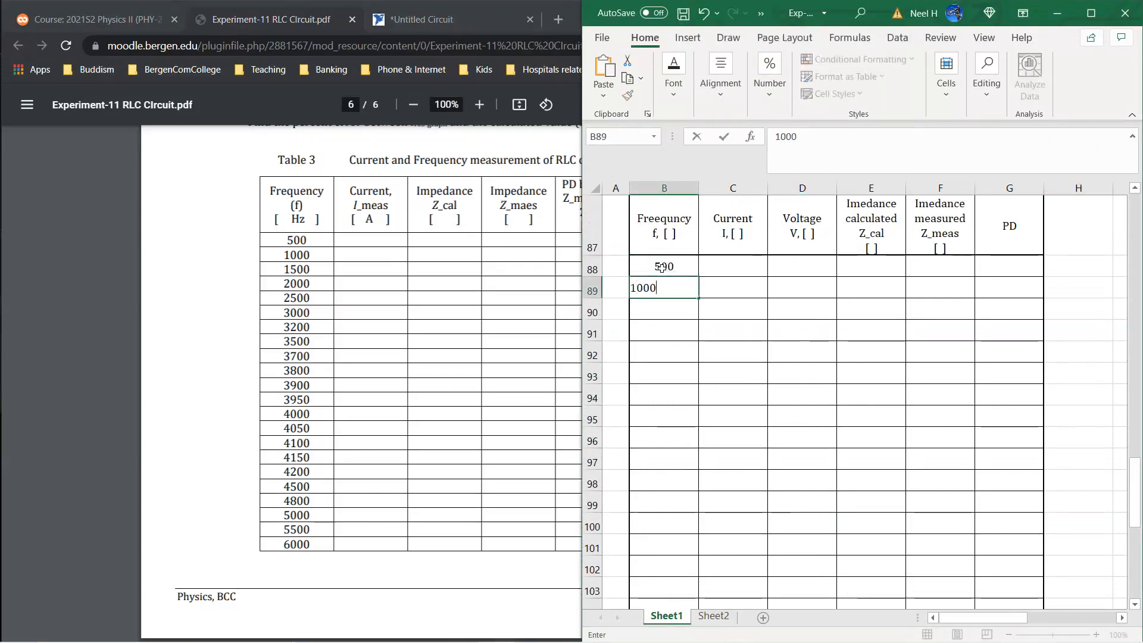
key(Return)
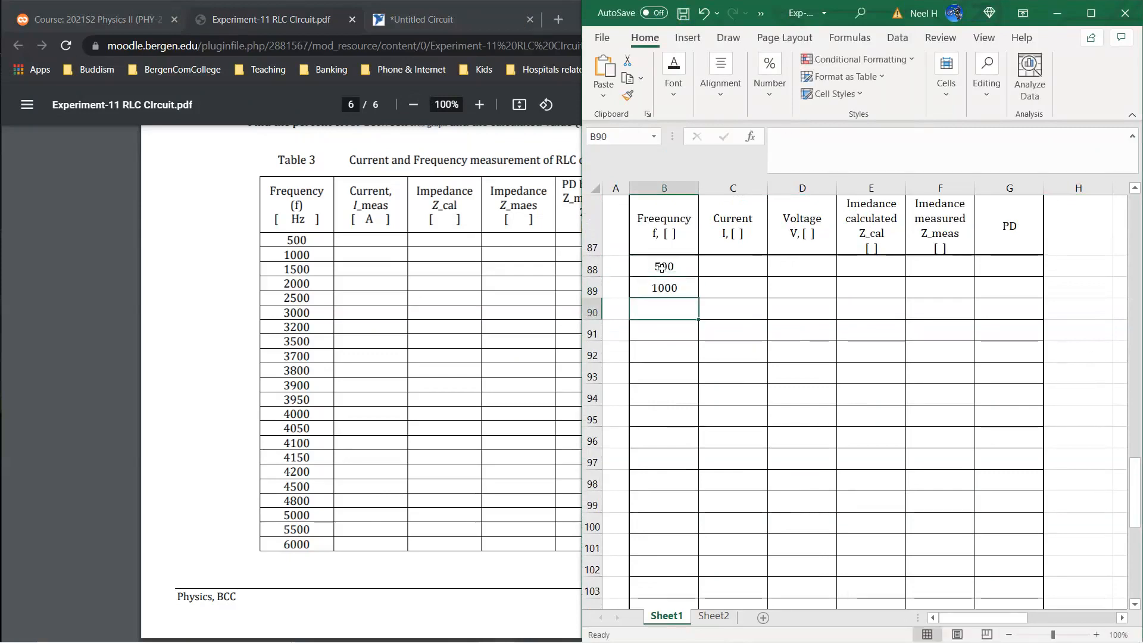
text(1500)
key(Return)
text(2000)
key(Return)
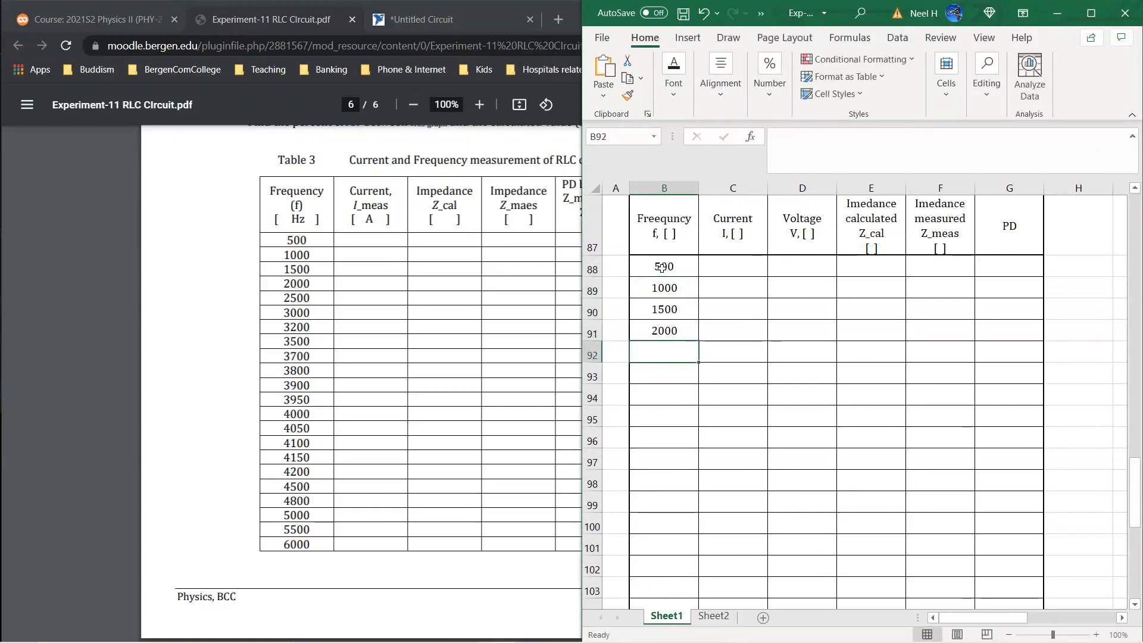
- Enter the frequencies 2500, 3000, 3500 and 3700 in cells B92 to B95
text(2500)
key(Return)
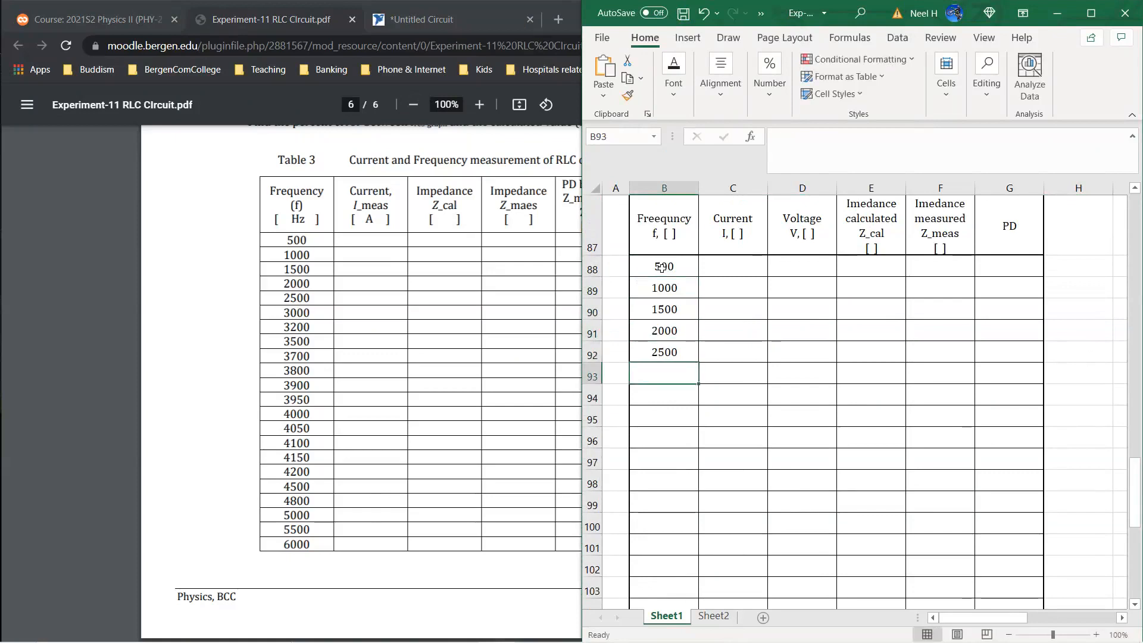
text(3000)
key(Return)
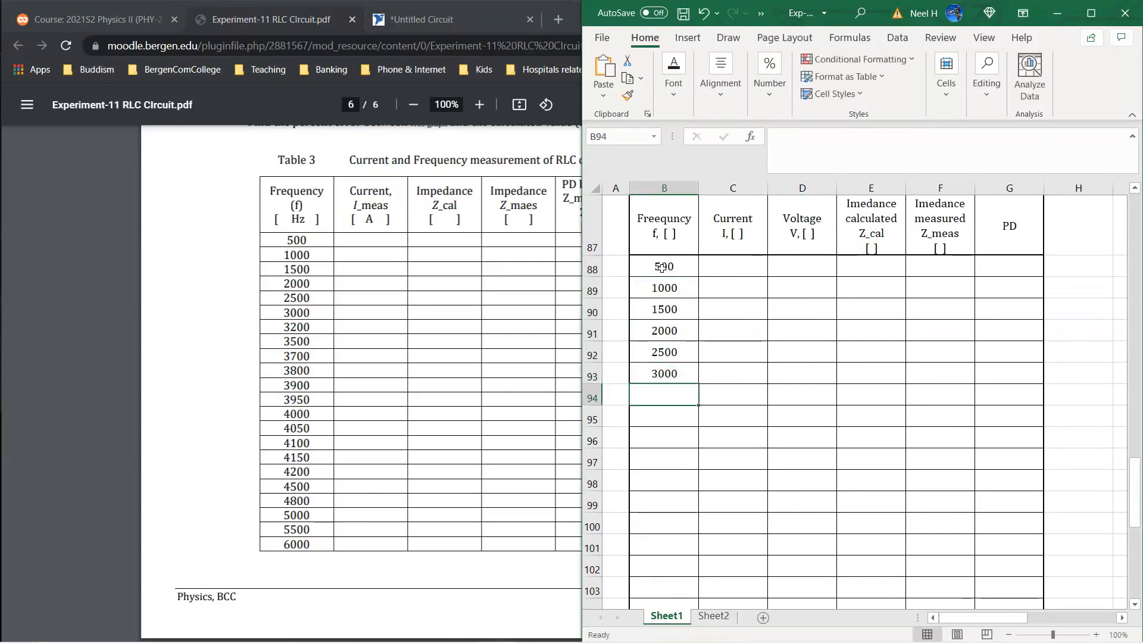
text(3500)
key(Return)
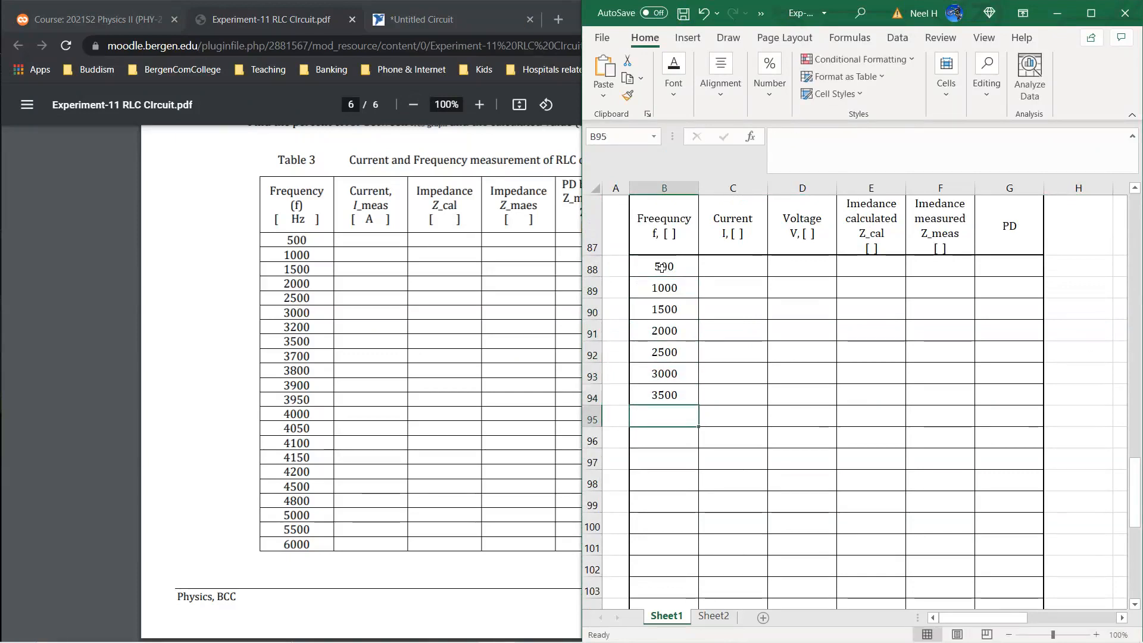
text(3700)
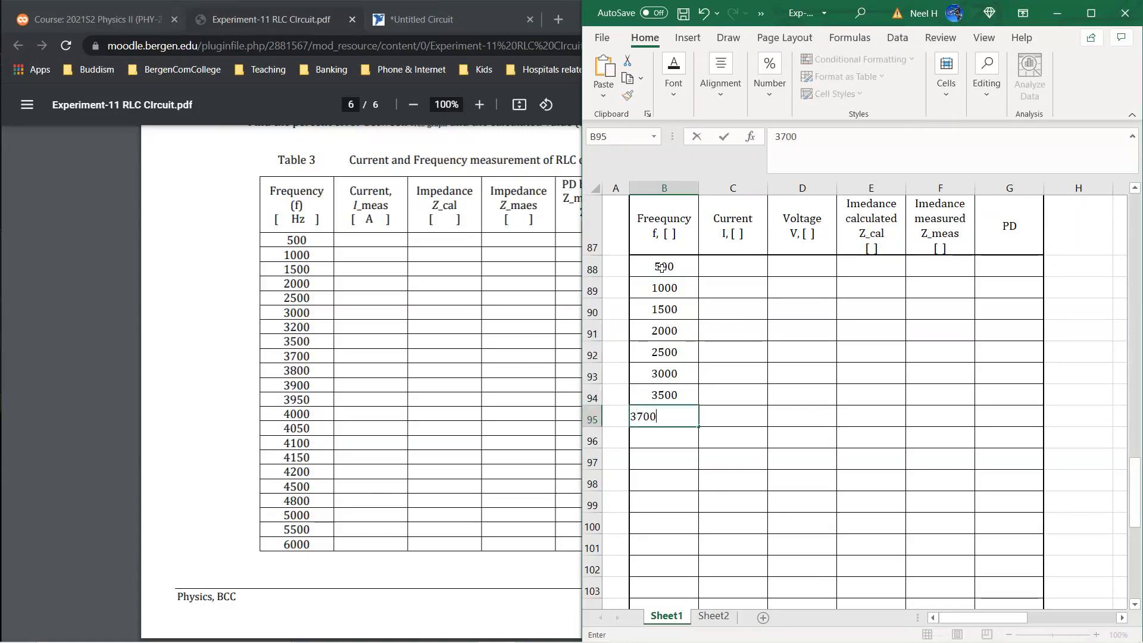
key(Return)
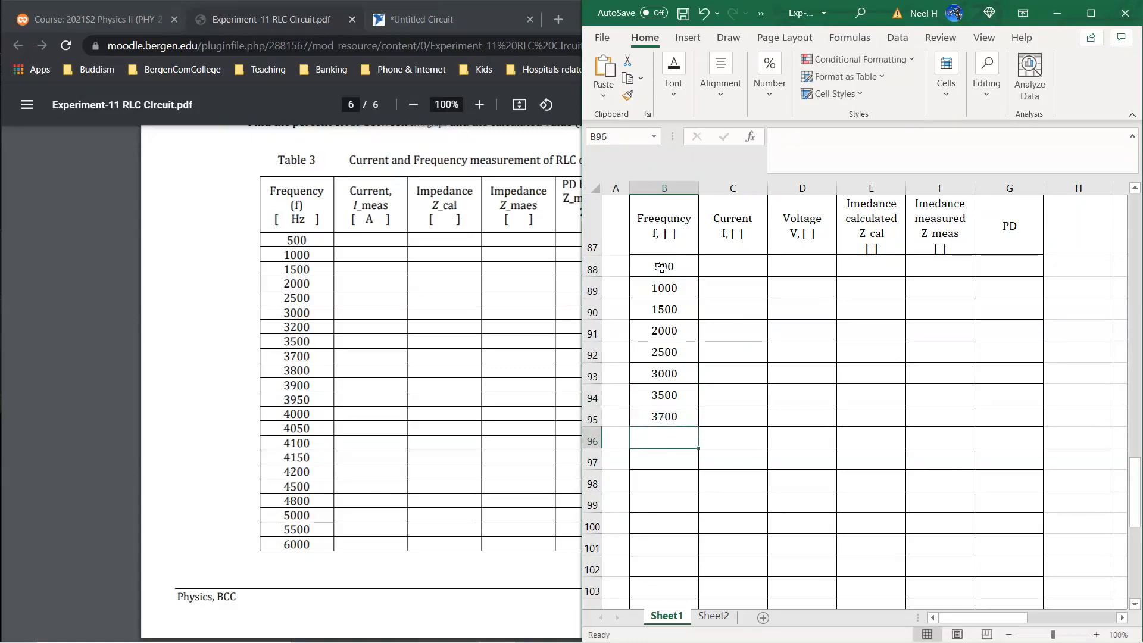
- Enter the frequencies 3800, 3900 and 3950 in cells B96 to B98
text(380)
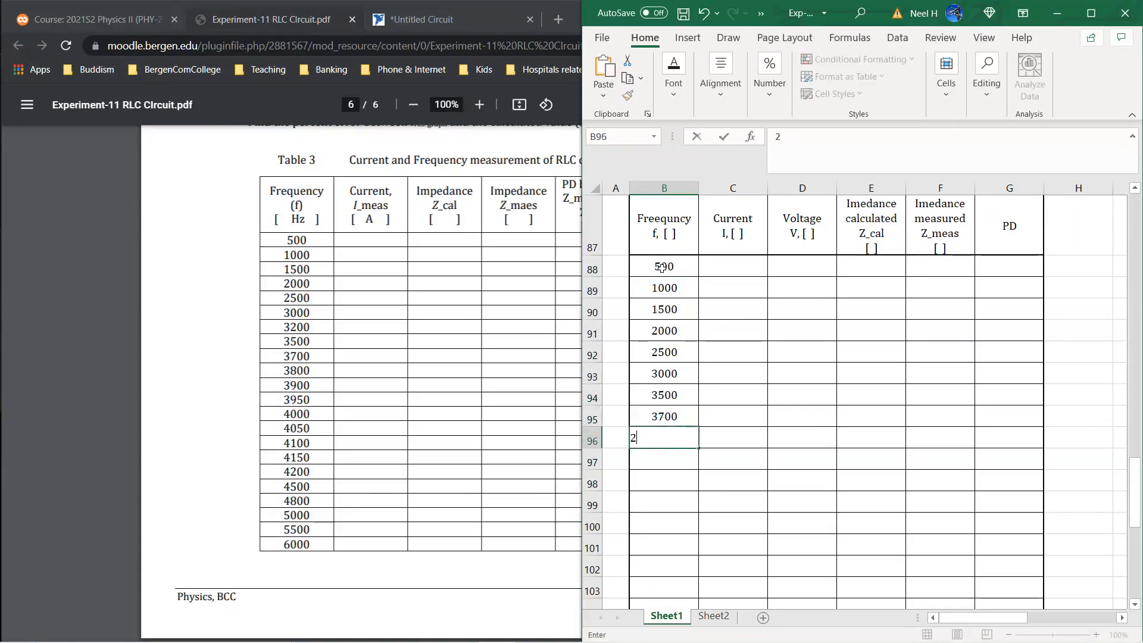
text(0)
key(Return)
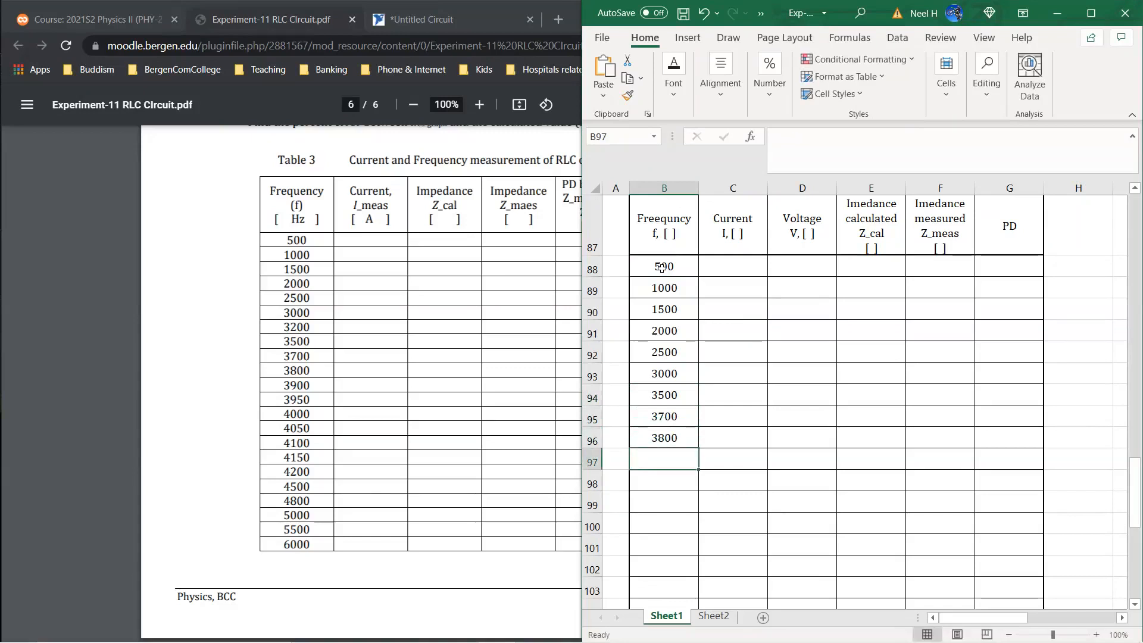
text(3900)
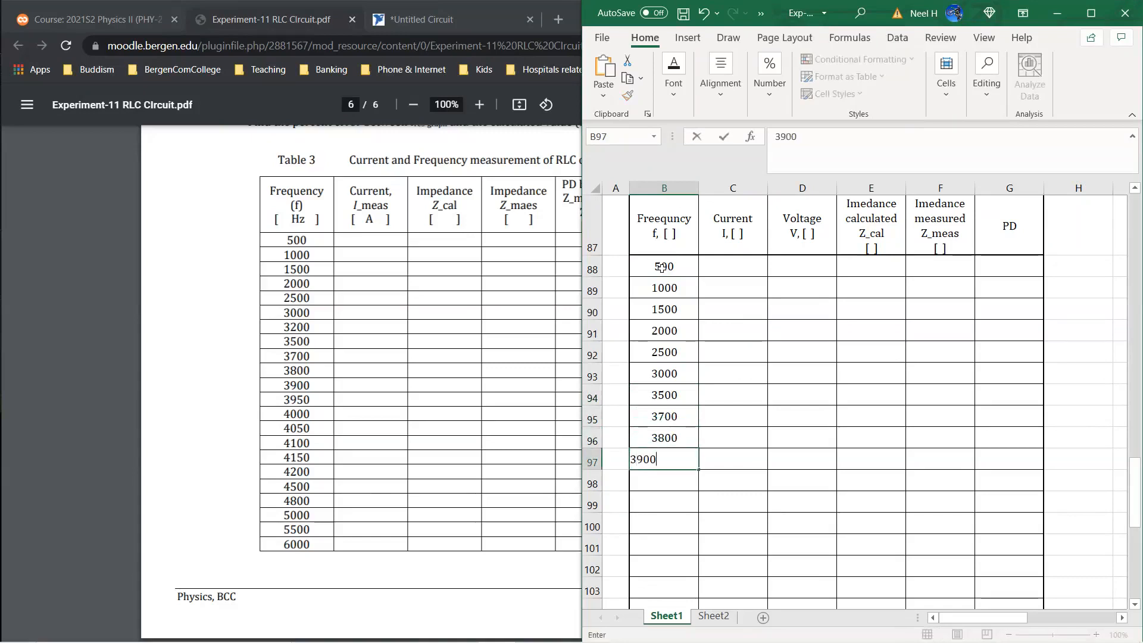
key(Return)
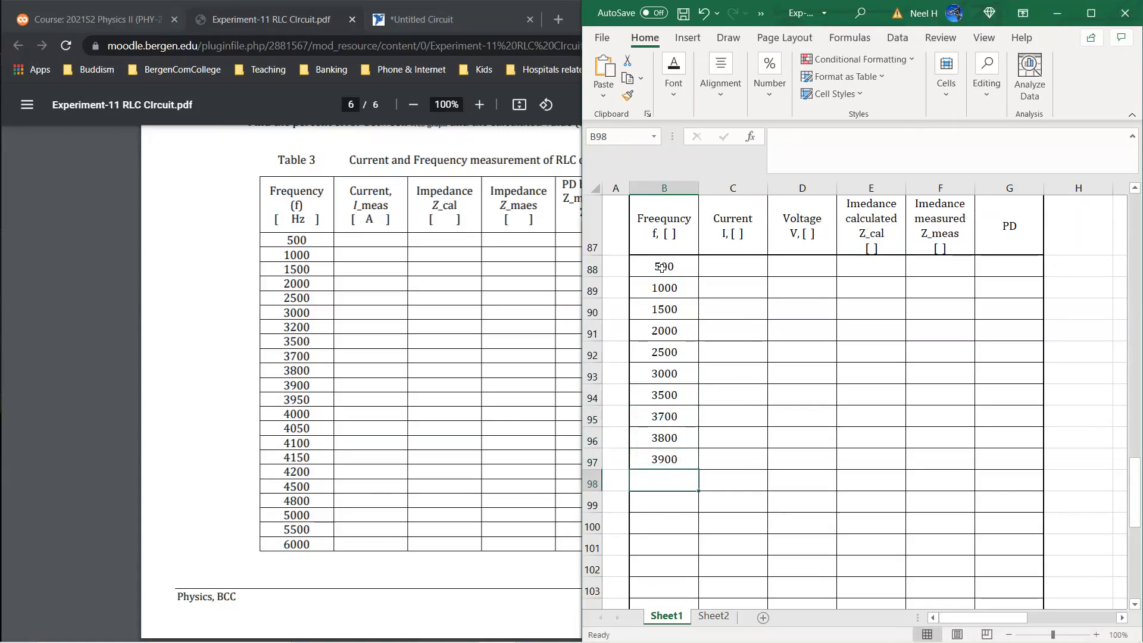
text(3950)
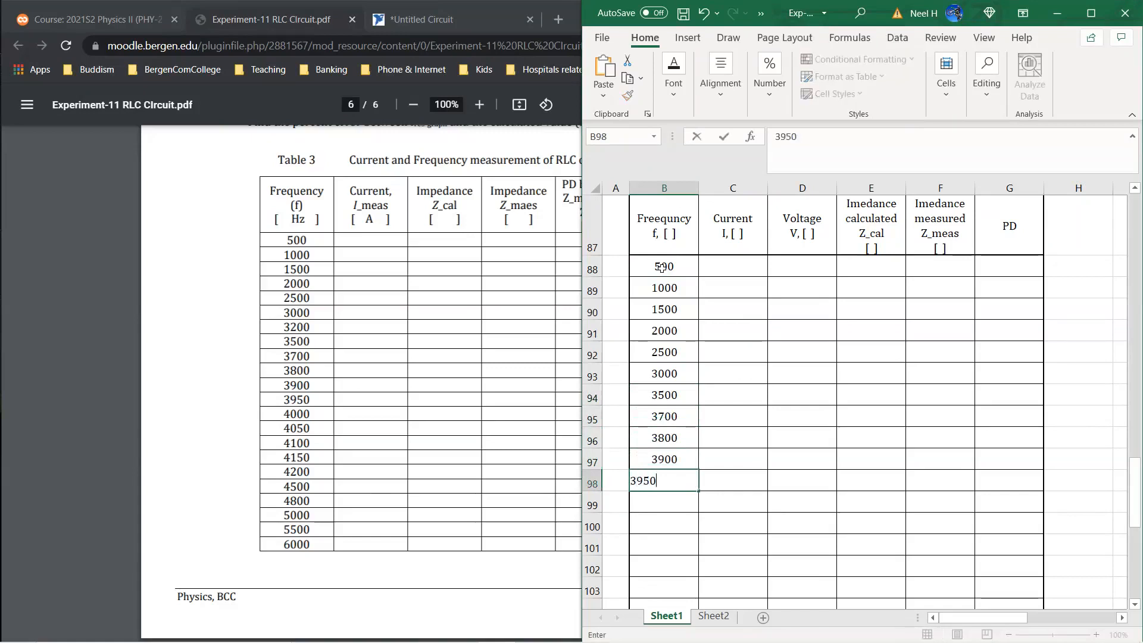
key(Return)
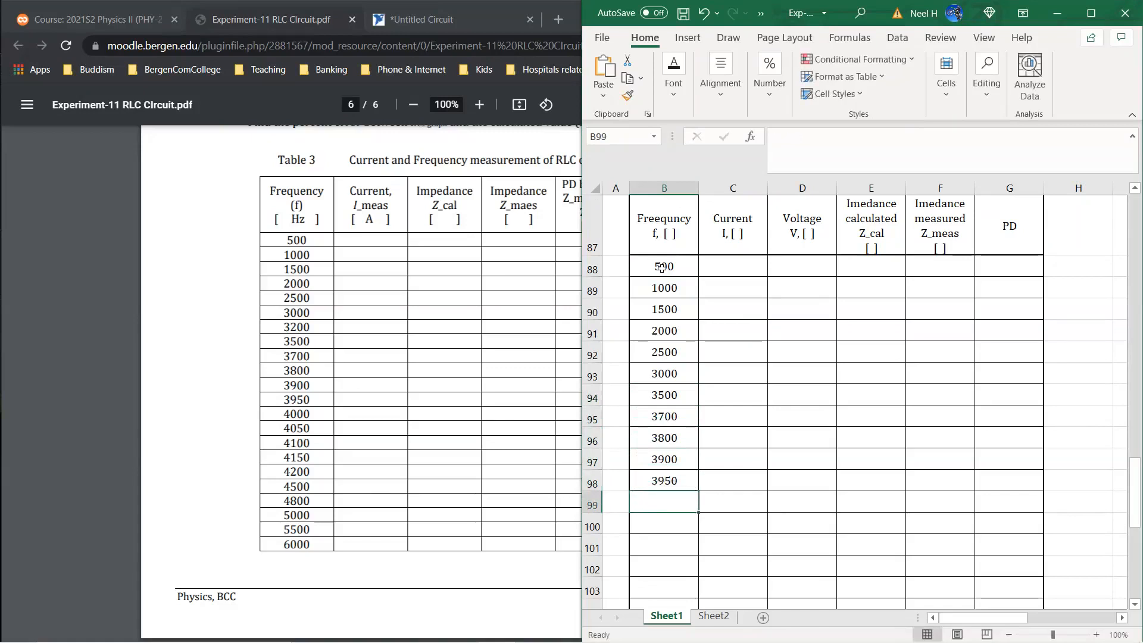
- Enter the frequencies 4000, 4050, 4100 and 4150 in cells B99 to B102
text(4000)
key(Return)
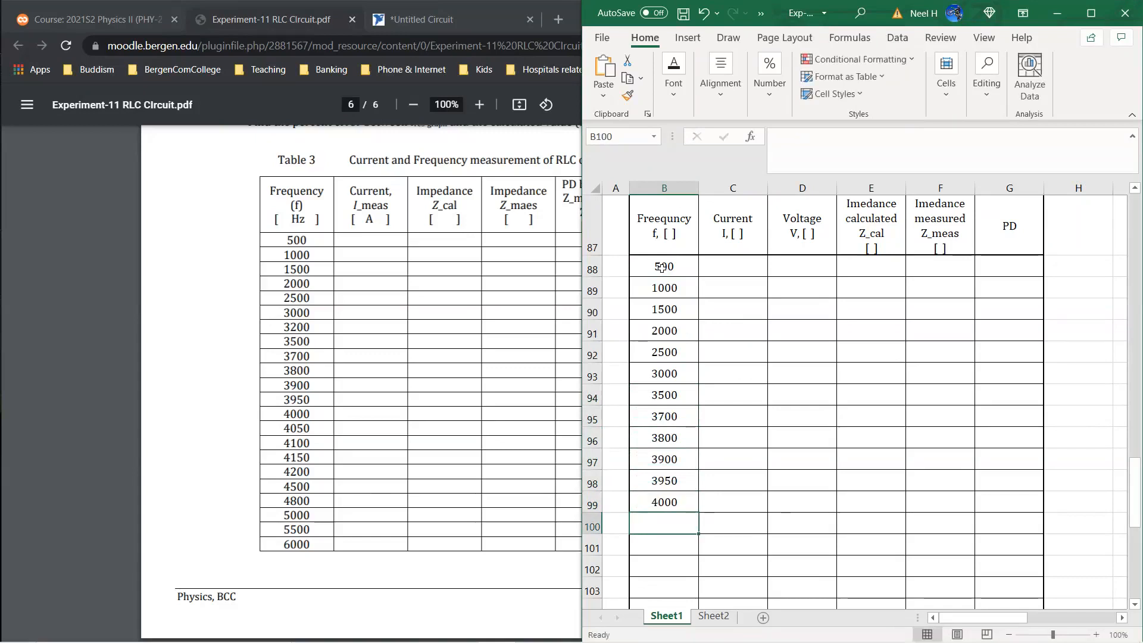
text(4050)
key(Return)
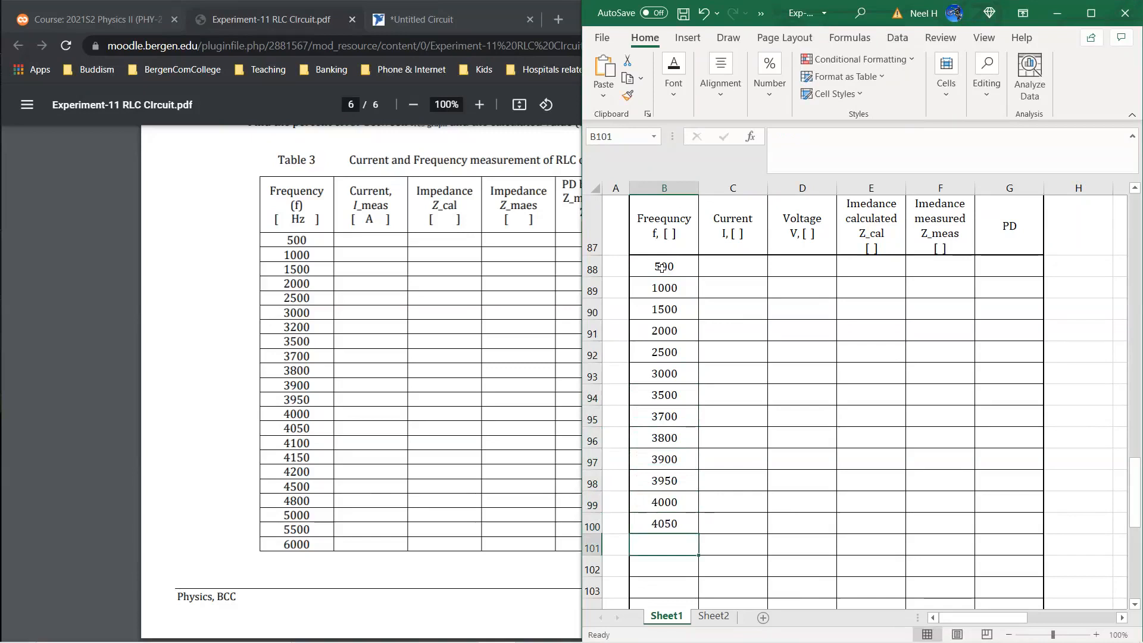
text(4100)
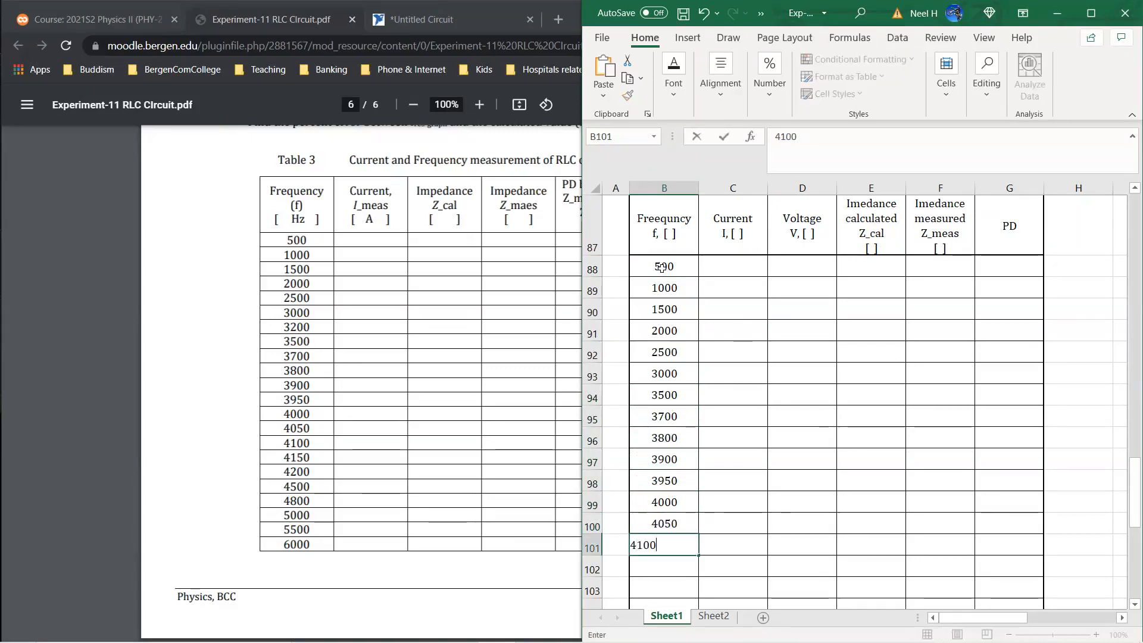
key(Return)
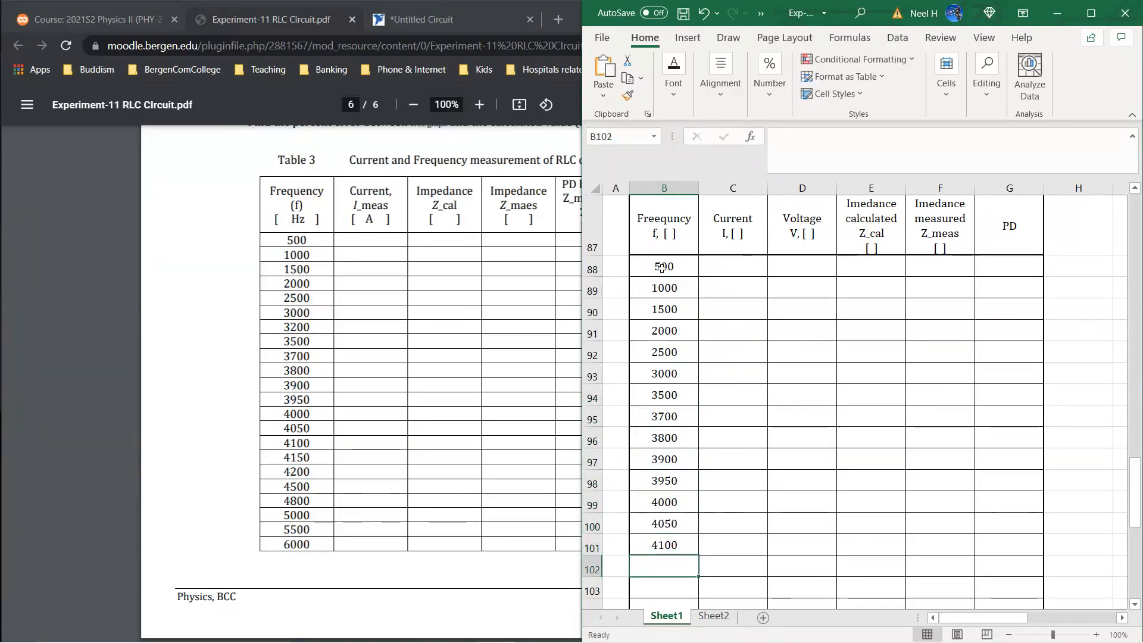
text(4150)
key(Return)
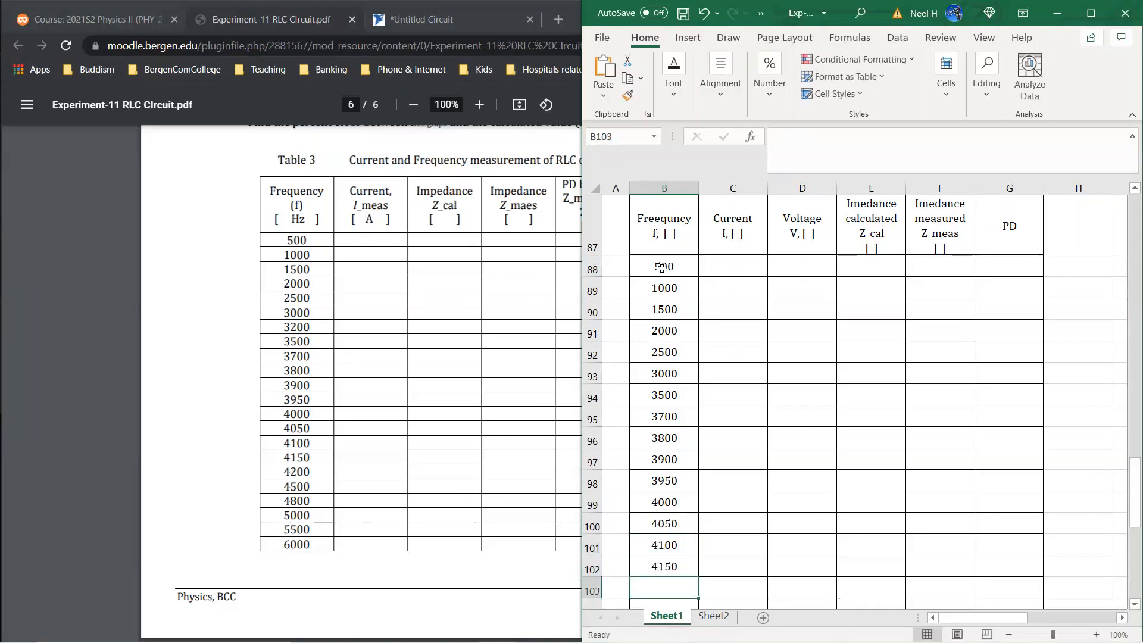
- Enter the frequencies 4200, 4500 and 4800 in cells B103 to B105
text(4200)
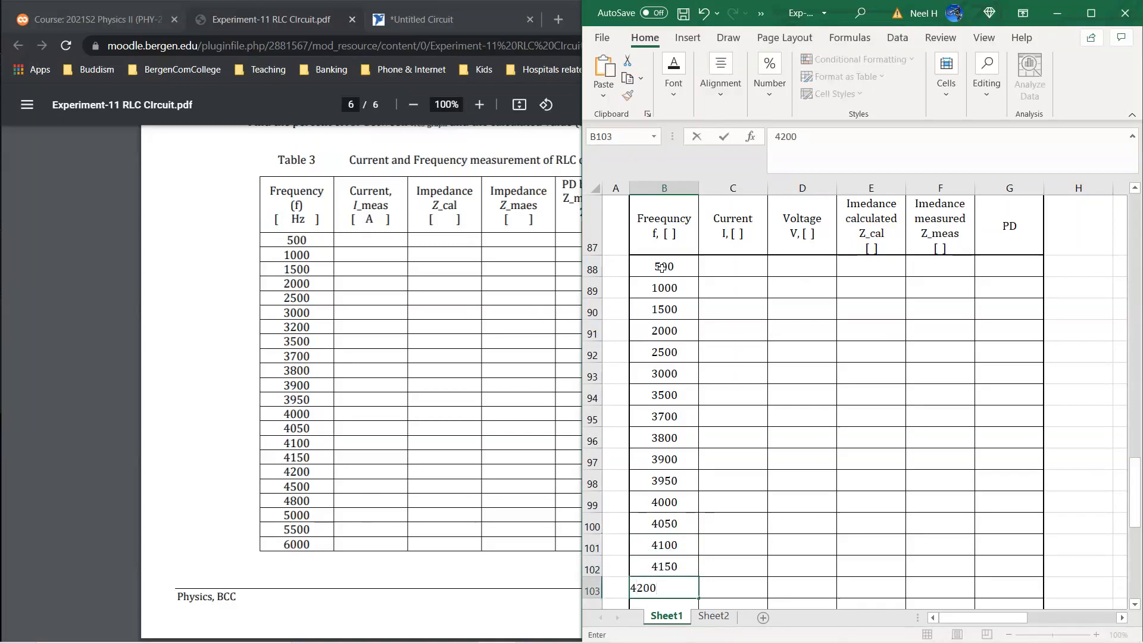
key(Return)
text(4500)
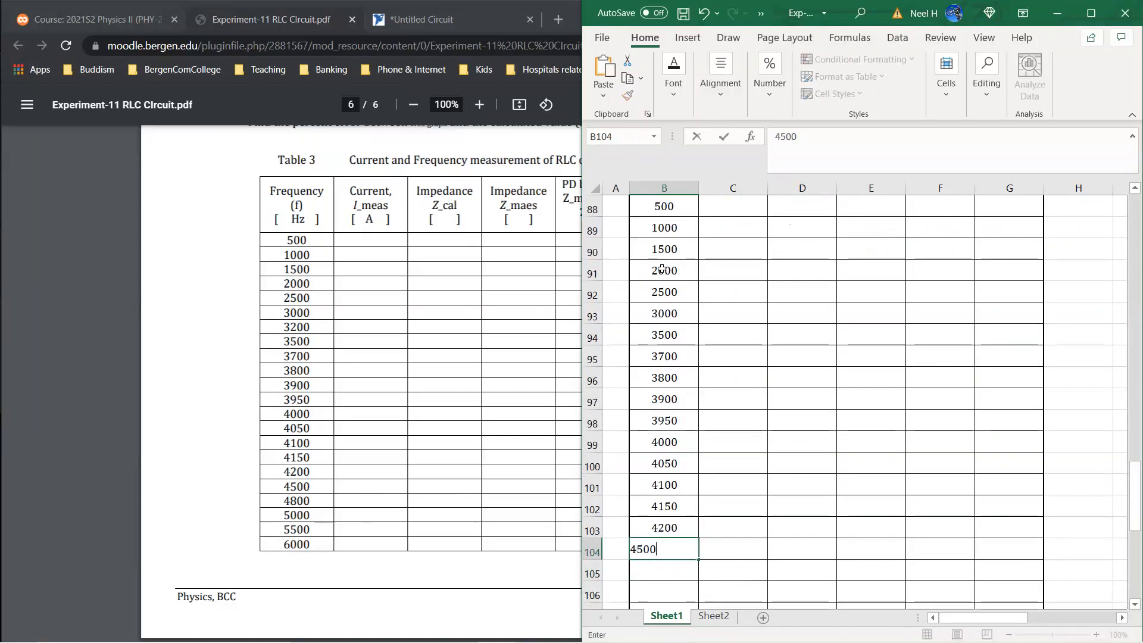
key(Return)
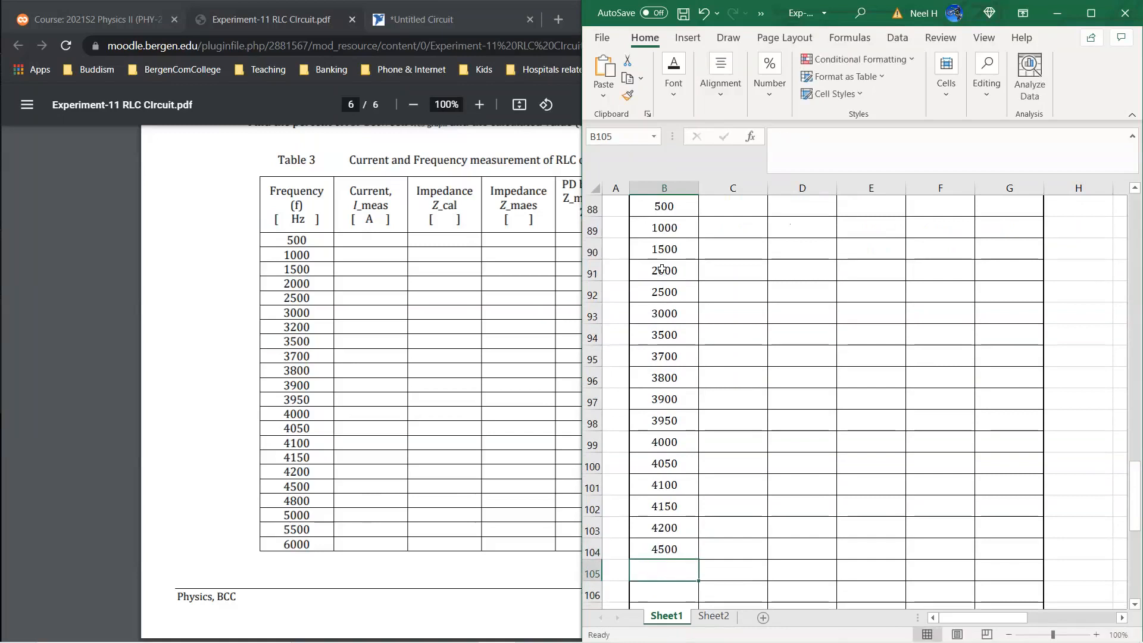
text(4800)
key(Return)
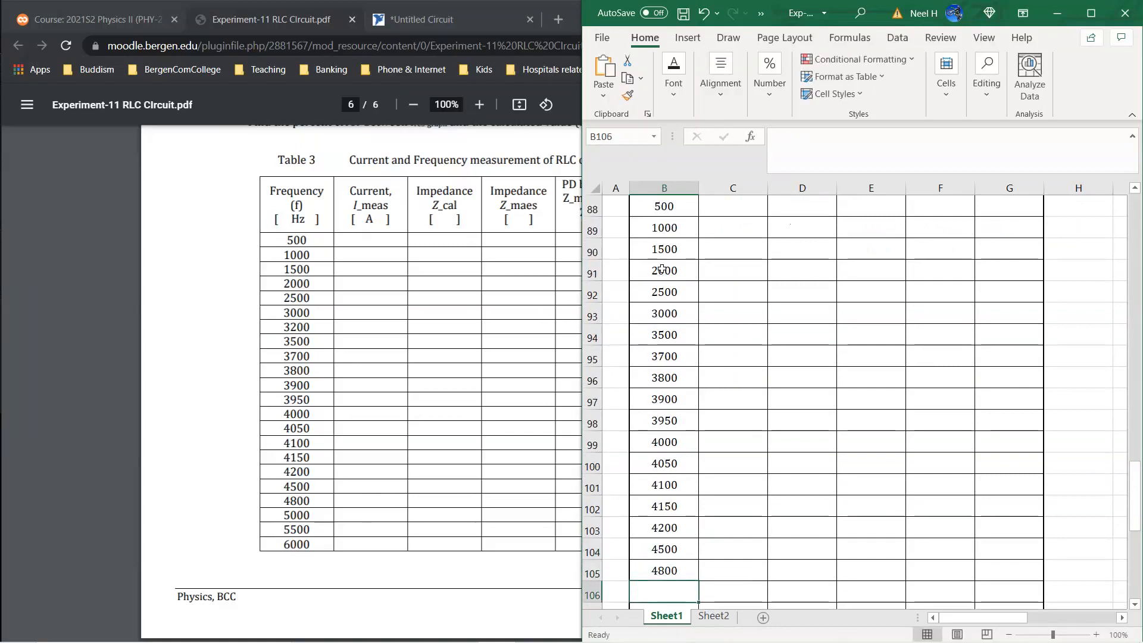
- Complete the frequency column with 5000, 5500 and 6000 in cells B106 to B108
text(5500)
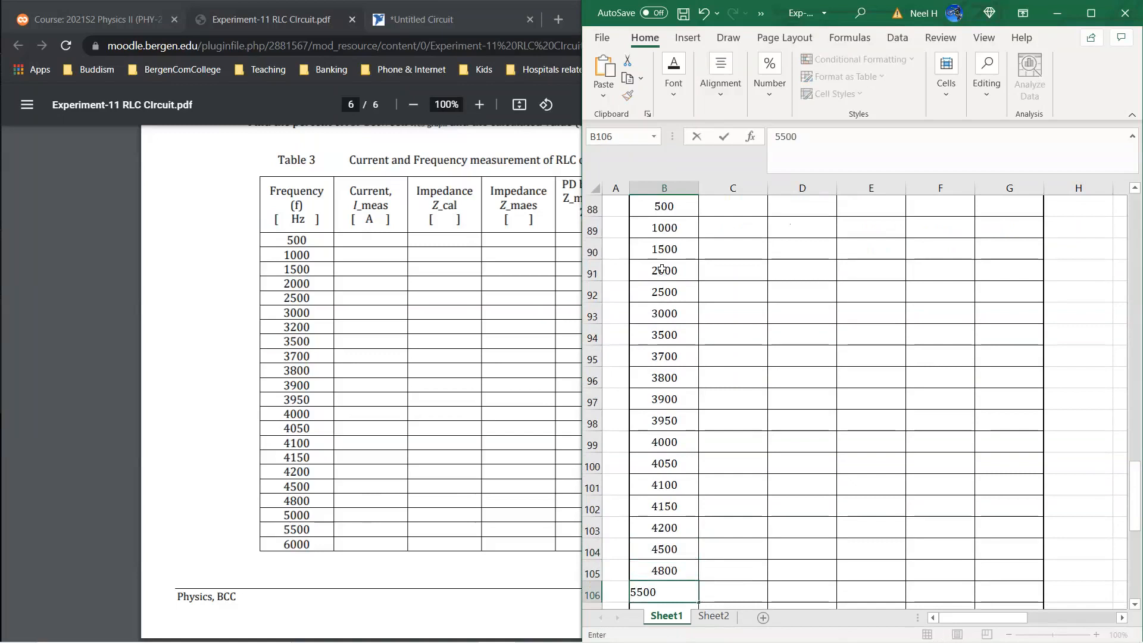
key(Return)
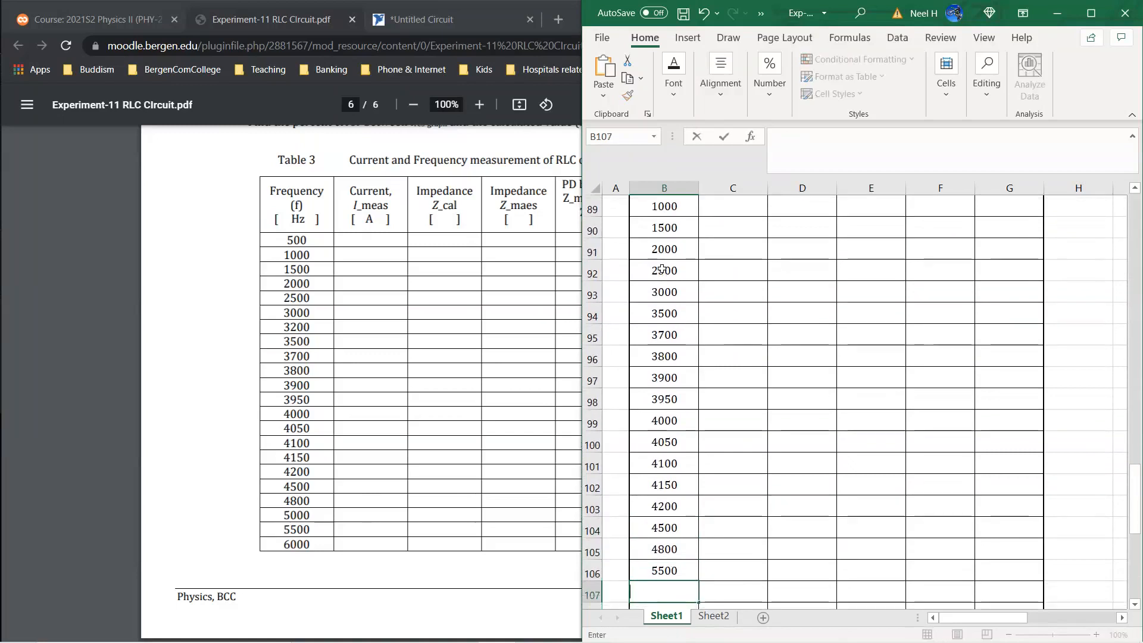
key(Up)
text(50)
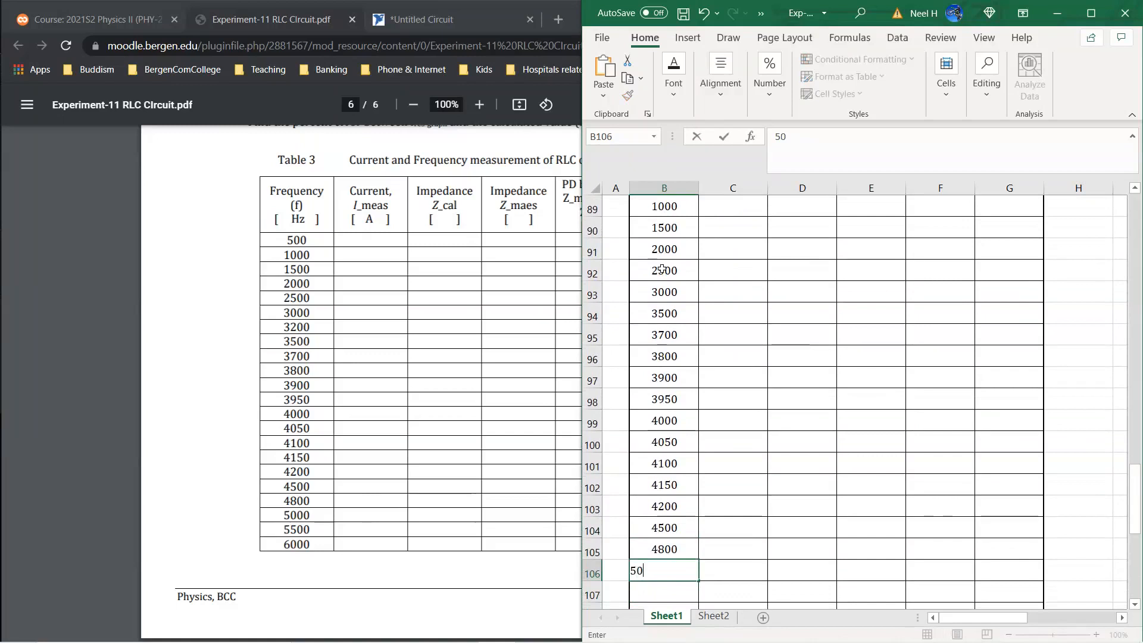
text(00)
key(Return)
text(5500)
key(Return)
text(6000)
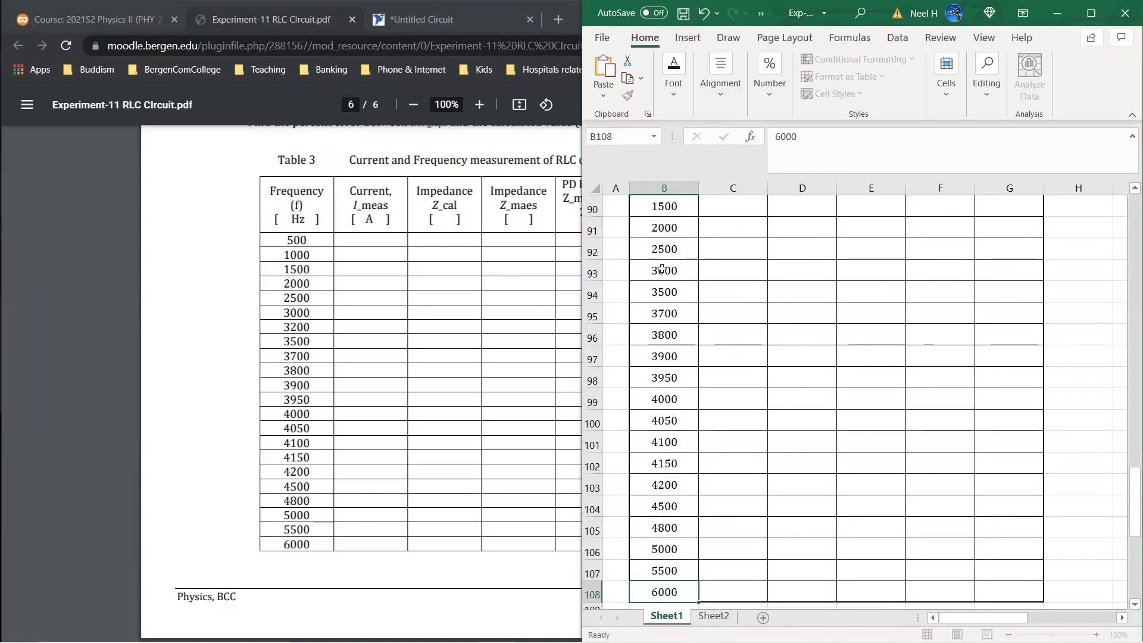
key(Return)
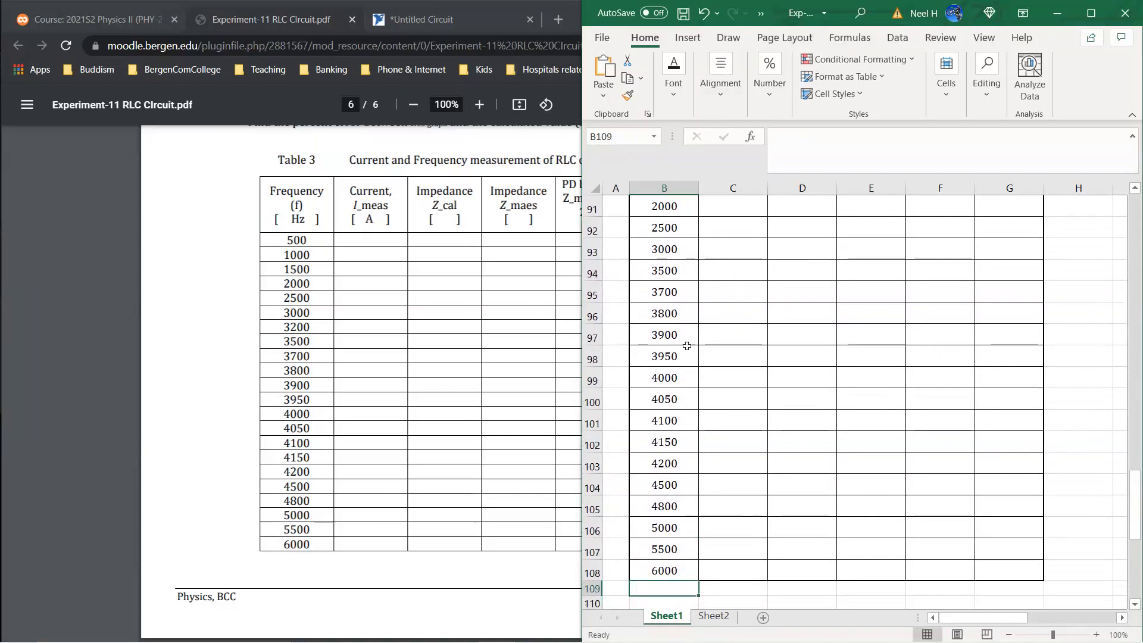
- Switch to the Multisim circuit and set the V1 source frequency to 500 Hz
scroll(802, 400, up, 2)
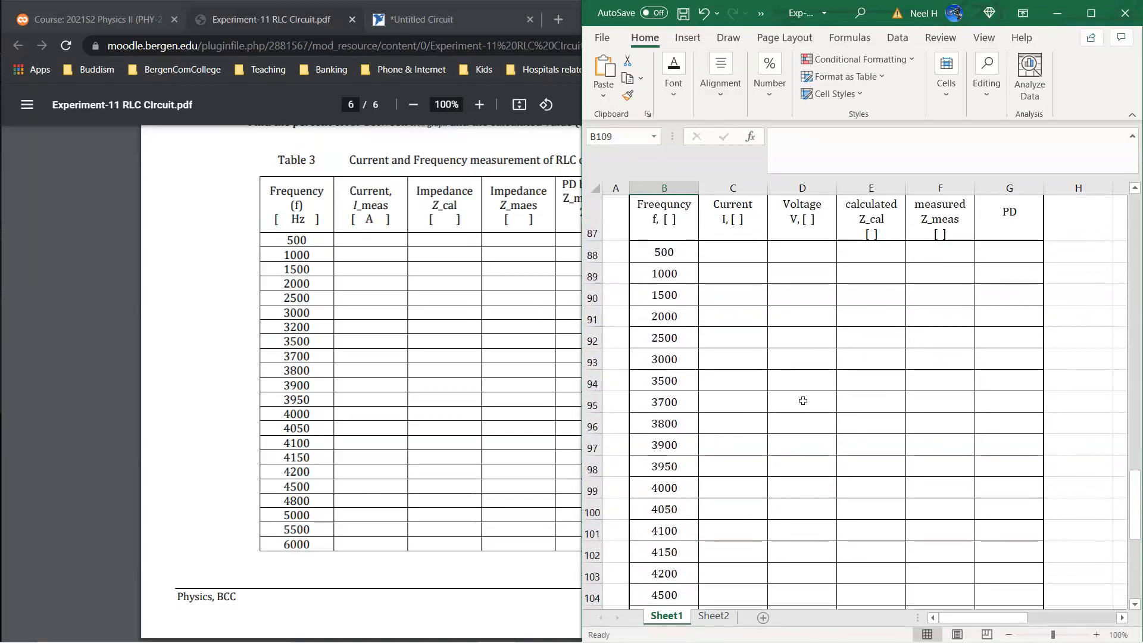
click(738, 268)
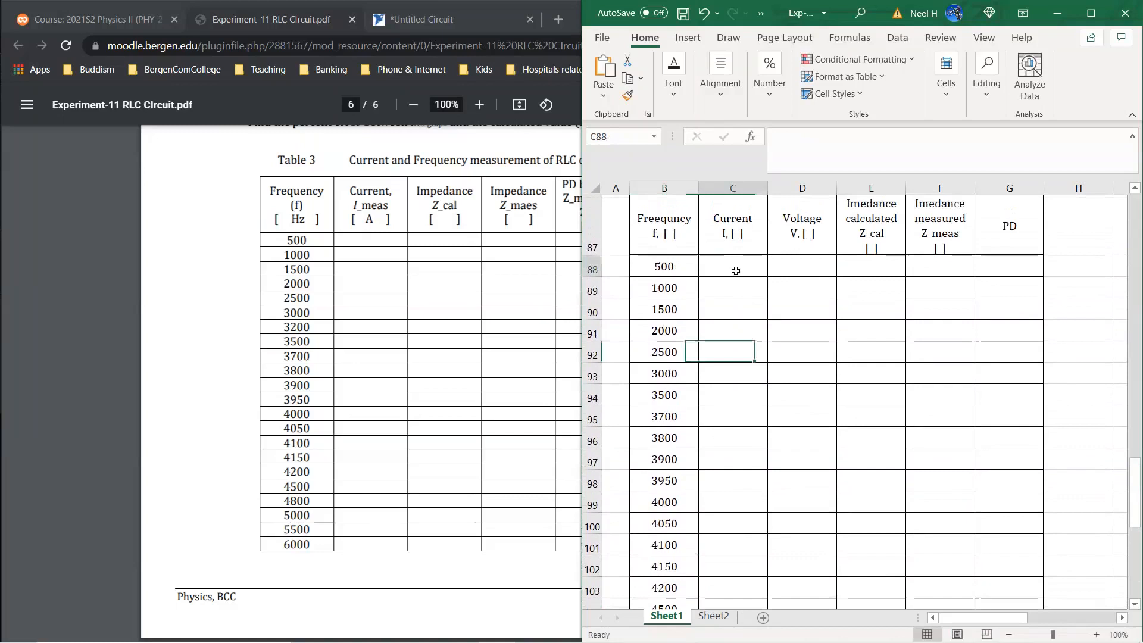
click(427, 19)
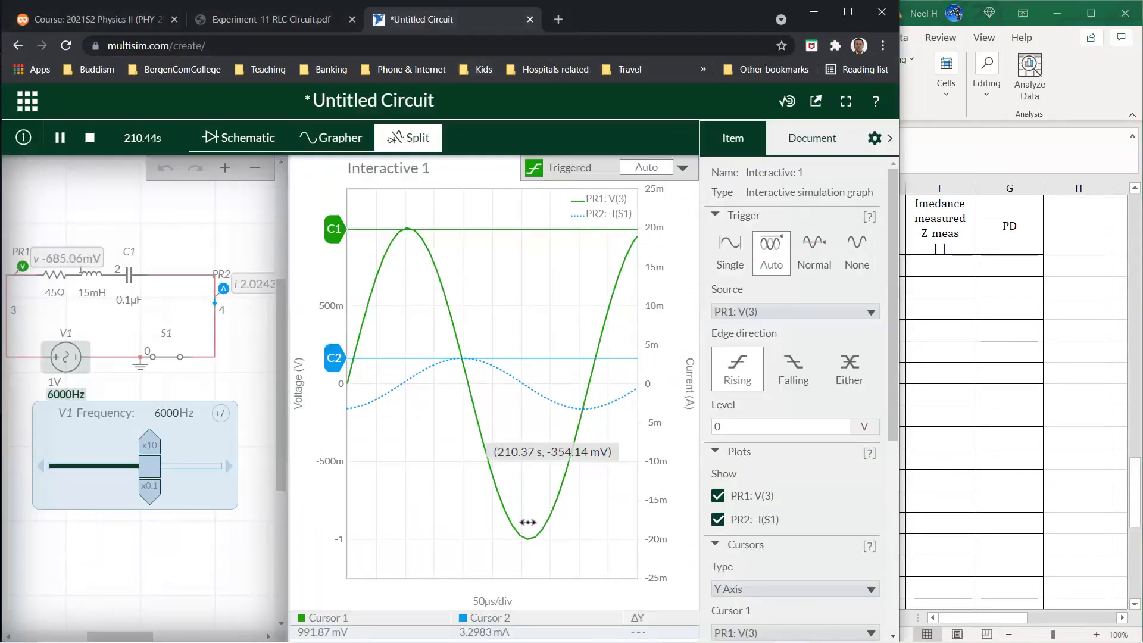
click(167, 412)
text(500)
key(Return)
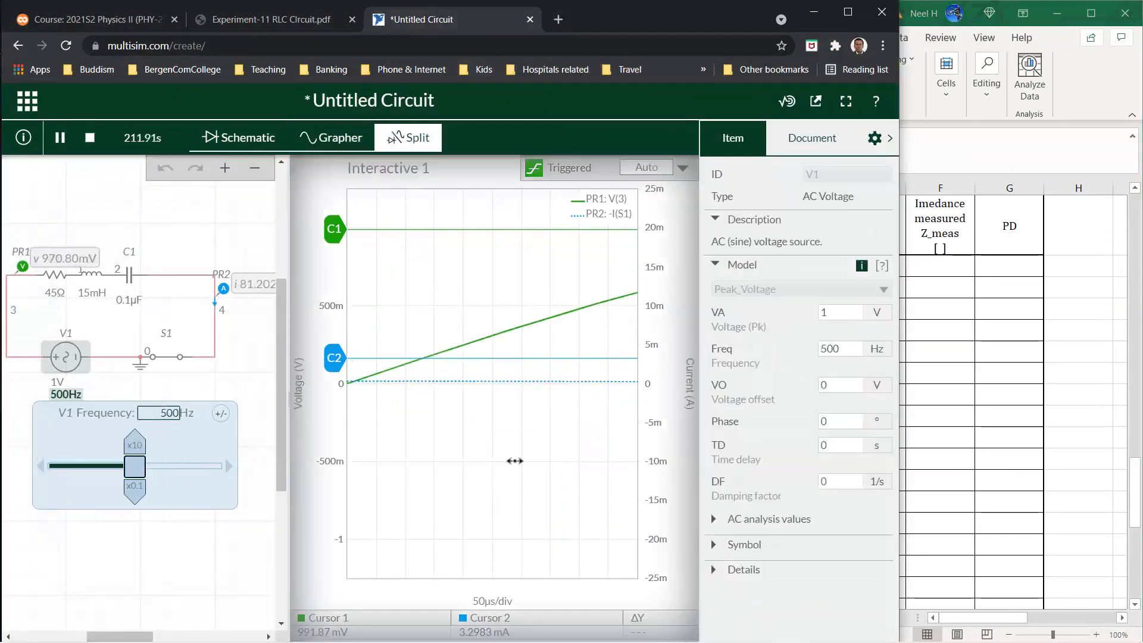
- Switch to the Excel sheet and add the unit A inside the brackets of the Current header in C87
click(986, 393)
scroll(878, 338, up, 2)
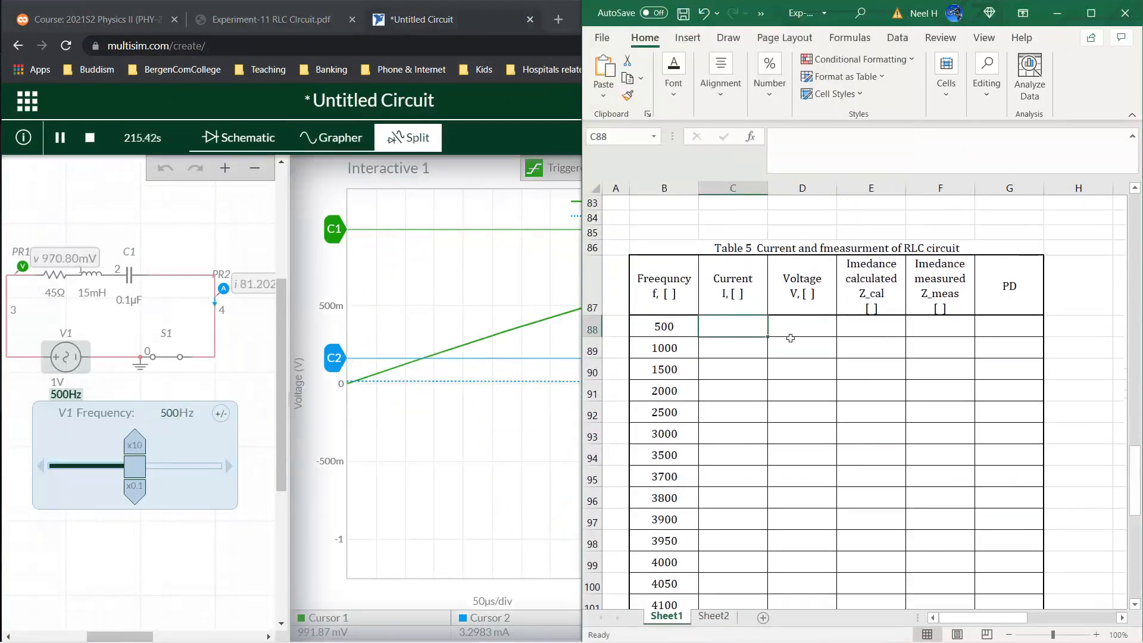
click(723, 284)
click(789, 148)
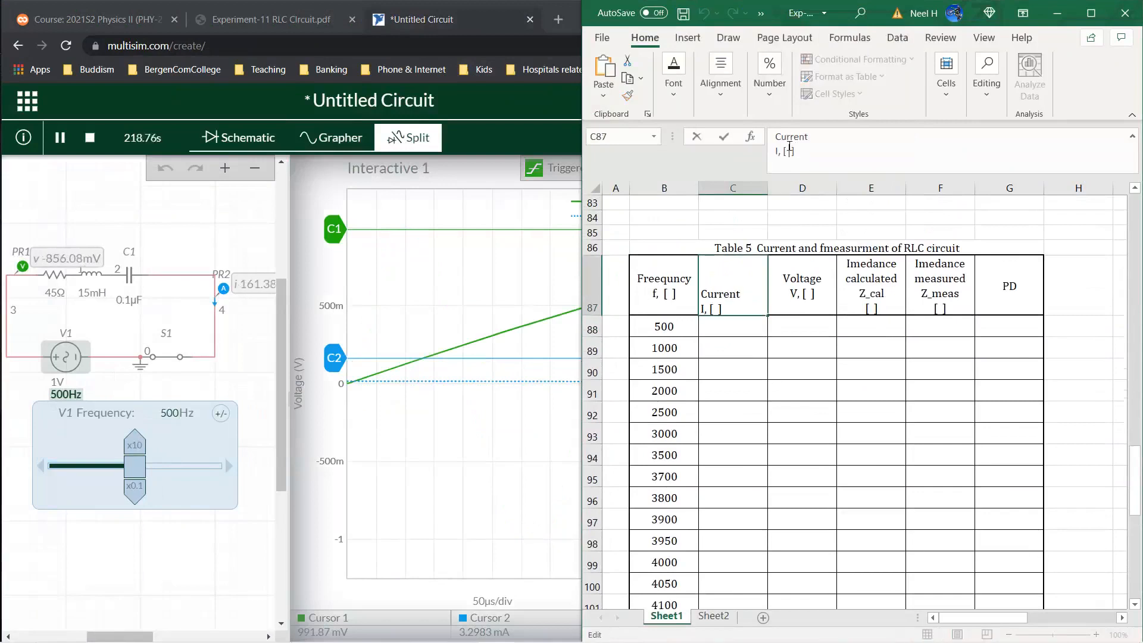
text(A)
key(Return)
- Add the unit V inside the brackets of the Voltage header in D87
click(805, 296)
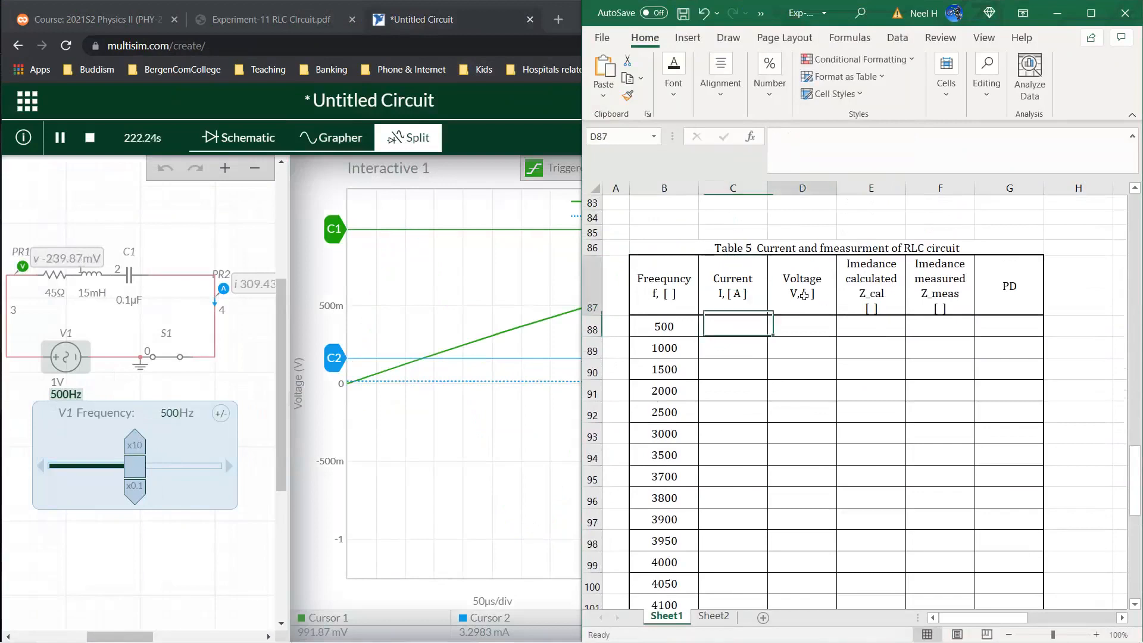
click(794, 150)
text(V)
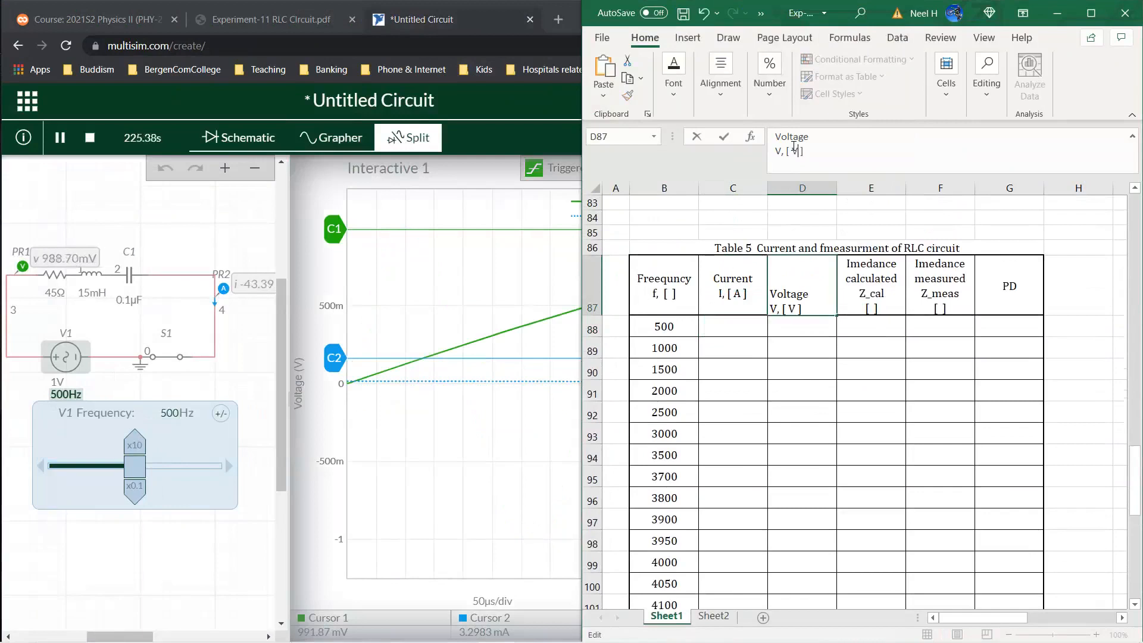
key(Return)
- Insert the Ω symbol inside the brackets of the calculated impedance (Z_cal) header in E87
click(863, 266)
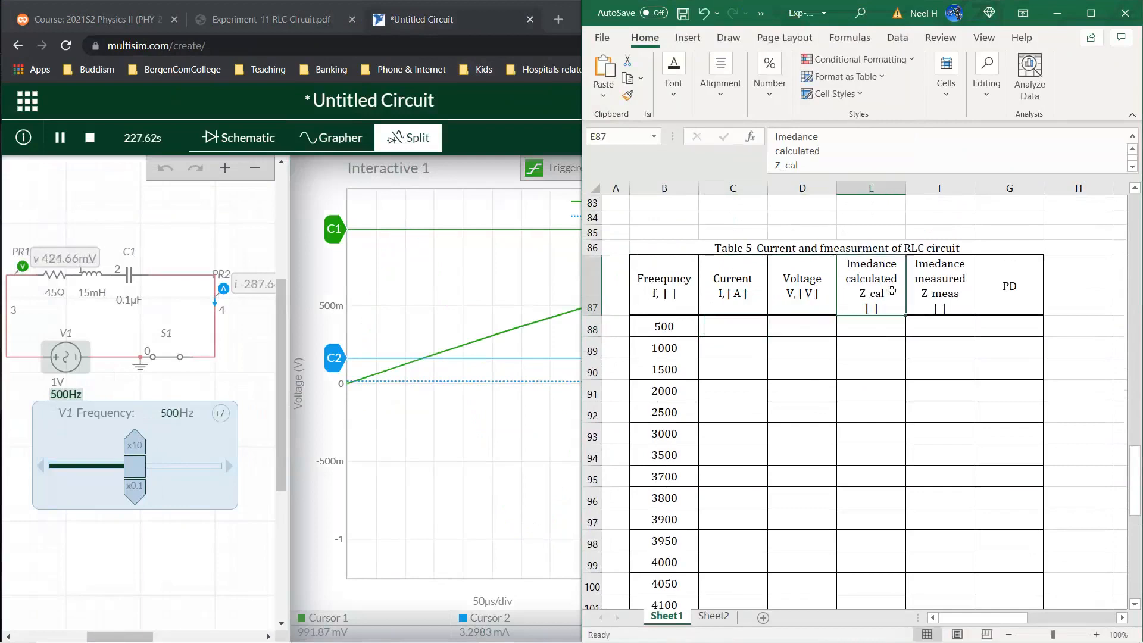
click(803, 165)
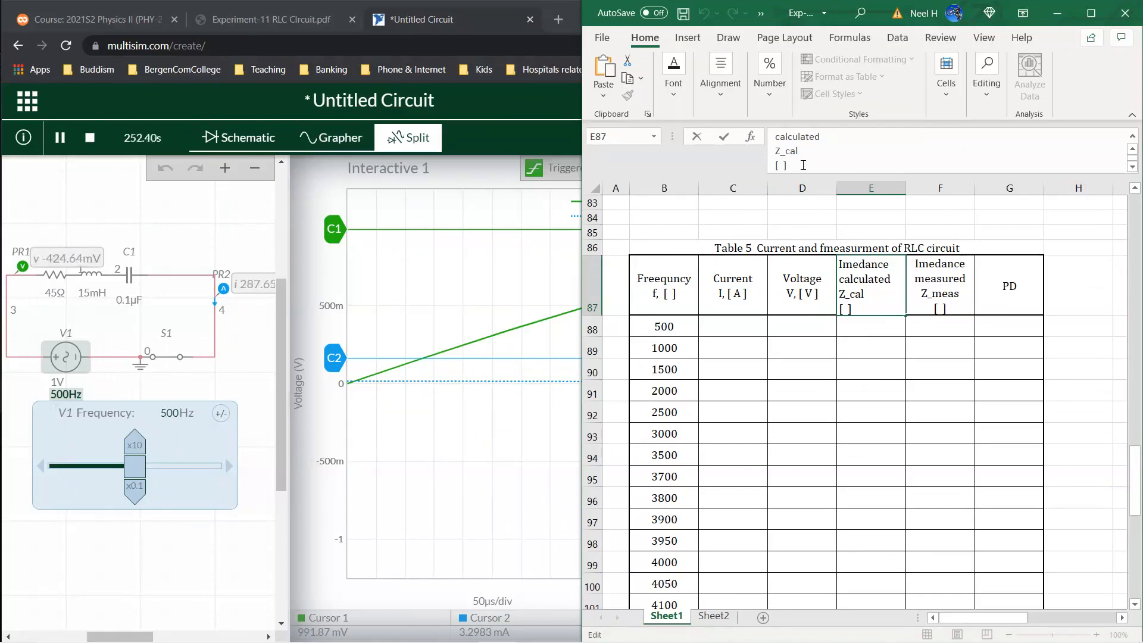
click(687, 38)
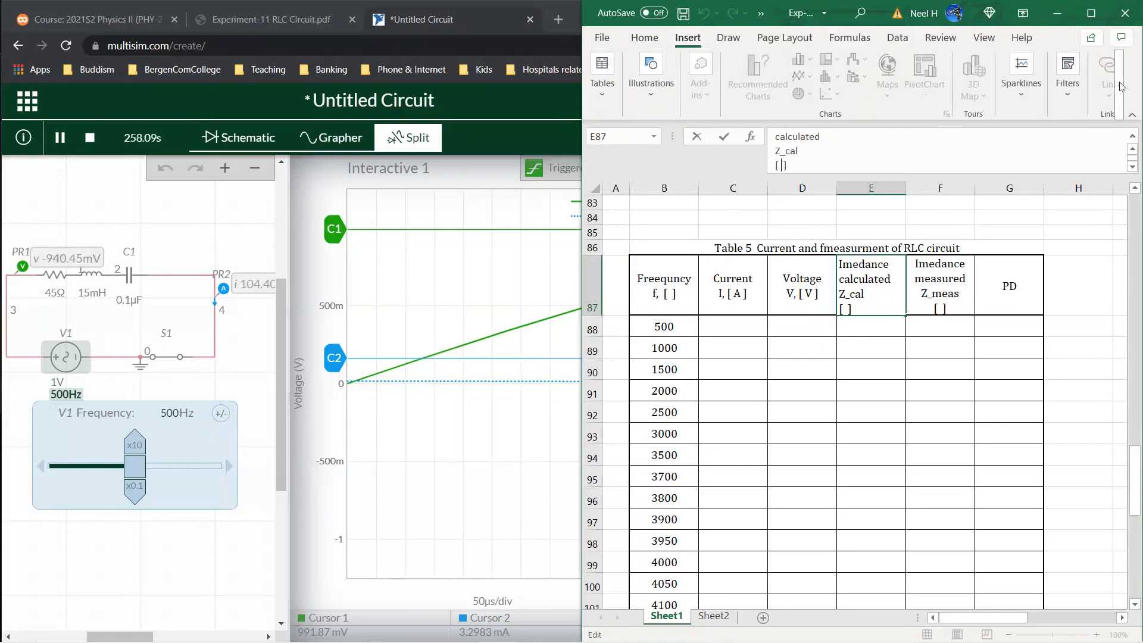
click(1122, 87)
click(1098, 89)
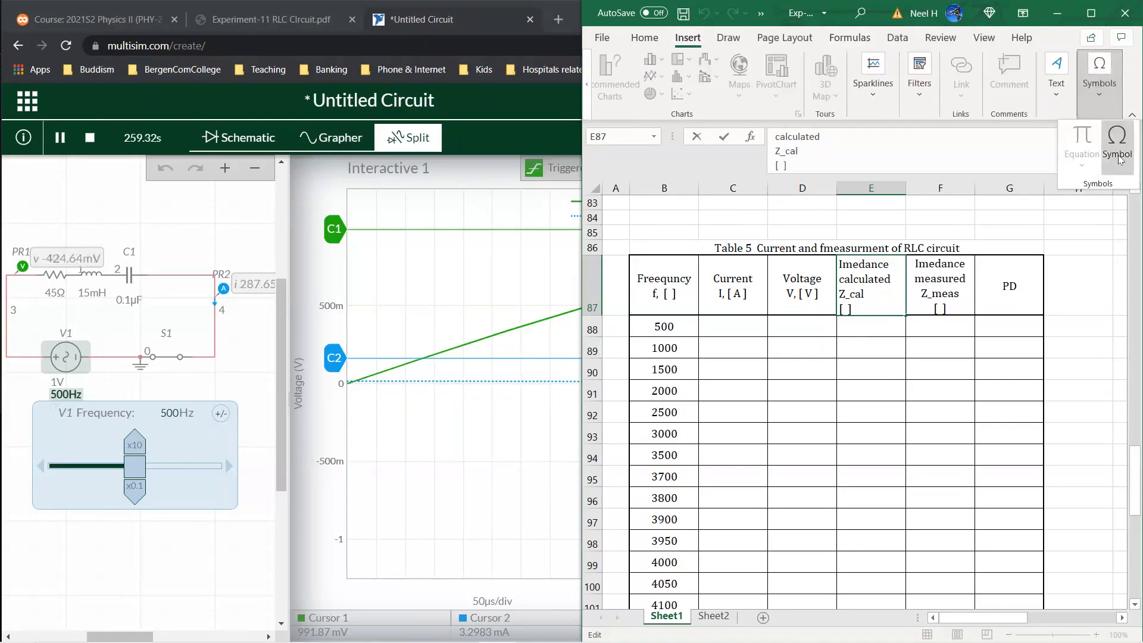
click(1102, 170)
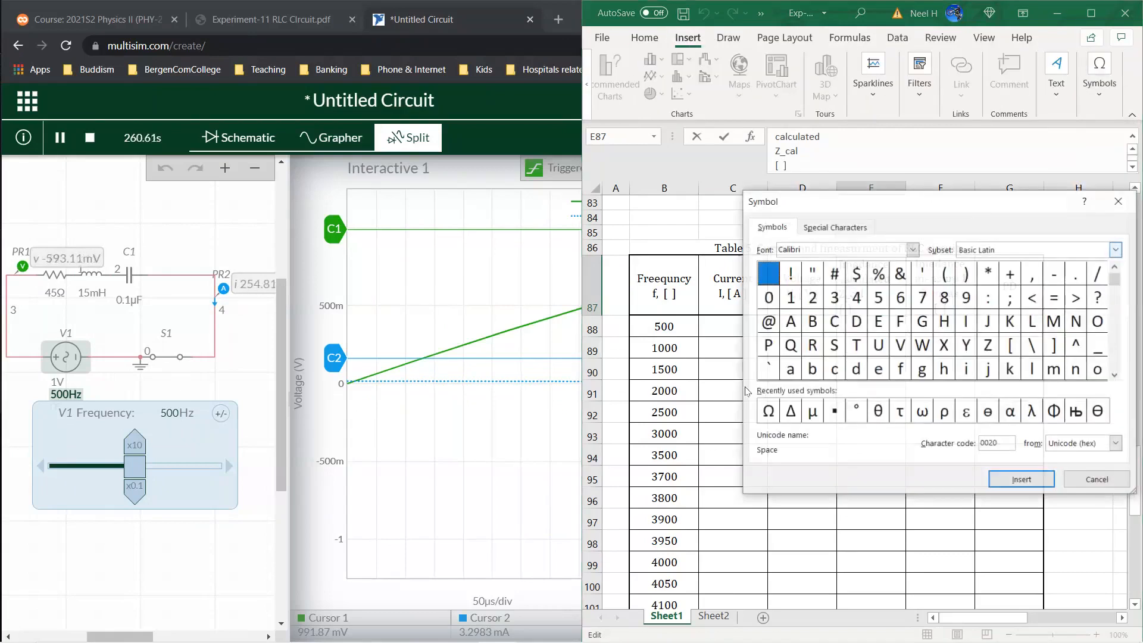
click(768, 411)
click(1022, 480)
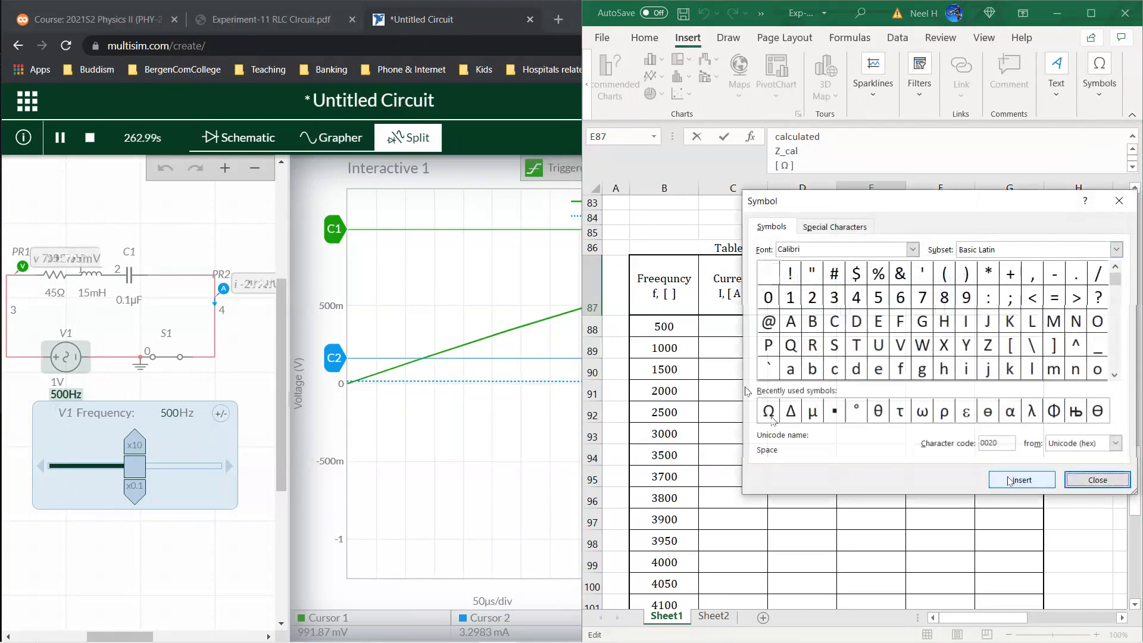
click(1098, 480)
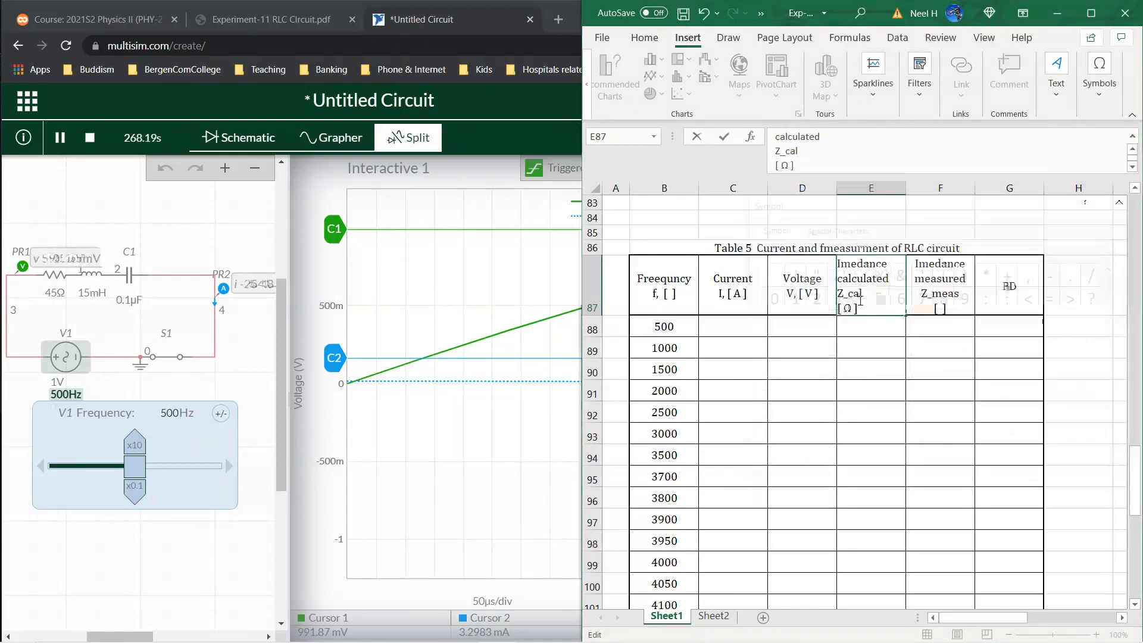
key(Return)
- Replace the empty brackets in the measured impedance (Z_meas) header in F87 with [ Ω ]
key(Up)
key(Right)
click(780, 165)
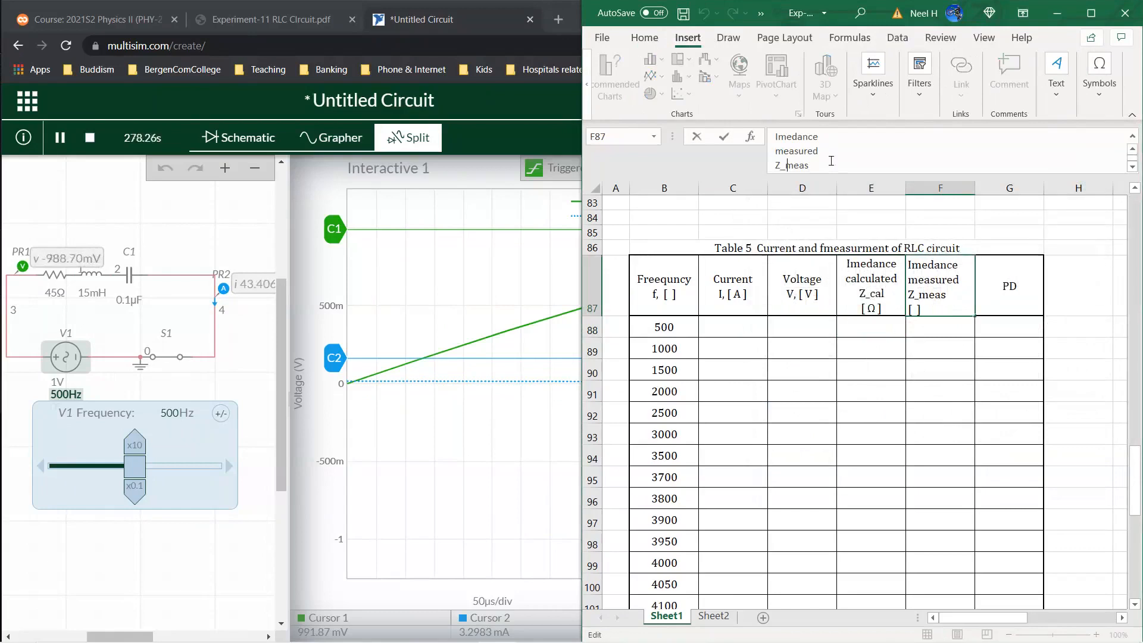
click(829, 162)
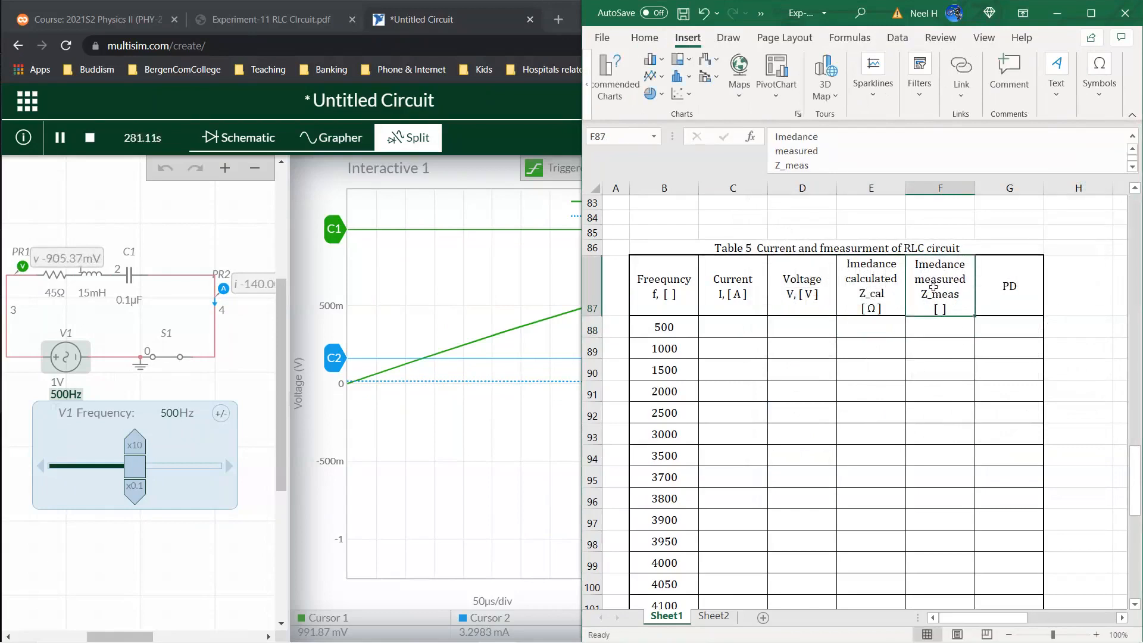
key(Down)
key(Delete)
key(BackSpace)
key(BackSpace)
key(BackSpace)
text([ Ω ])
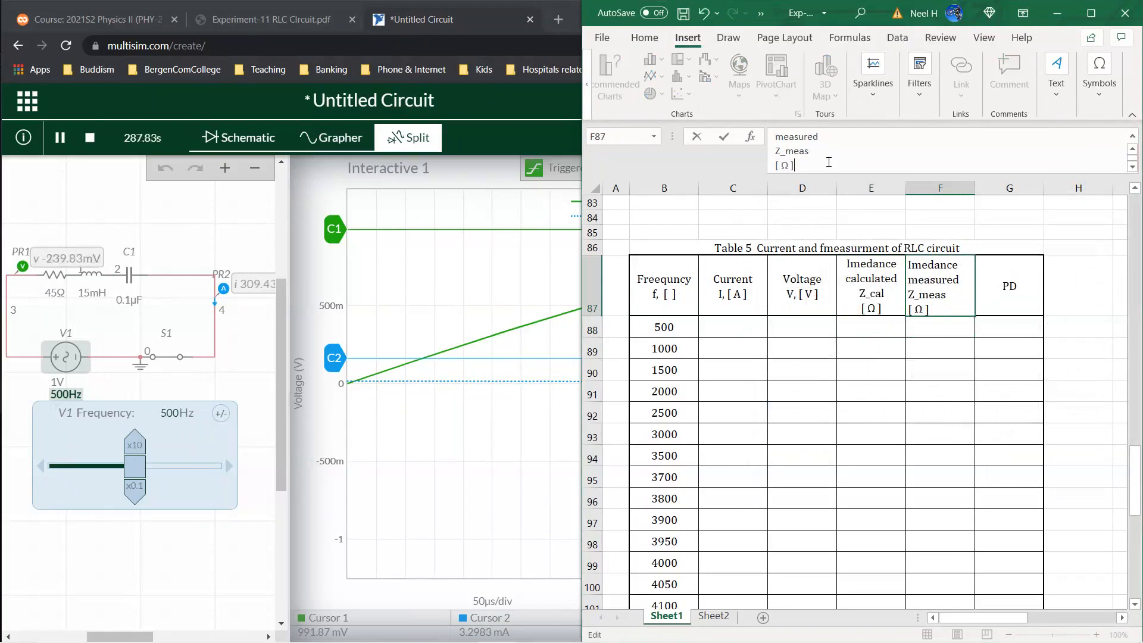
key(Return)
- Maximize the workbook and sketch a series RLC circuit in ink beside Table 5, labelled V, I, R, L and C
click(1020, 291)
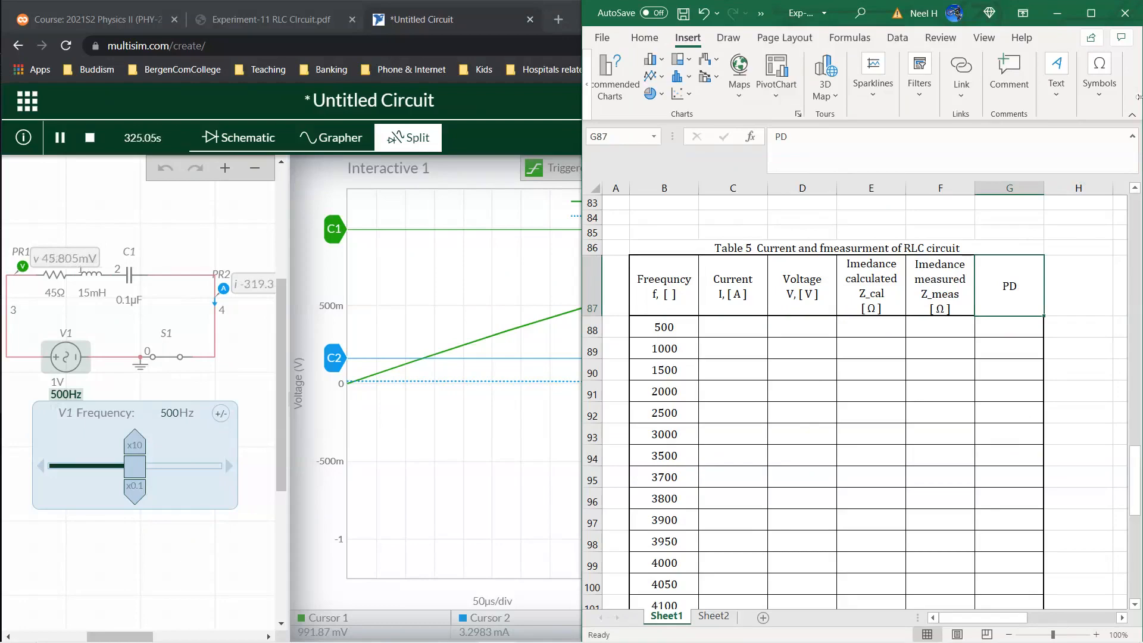
click(1091, 12)
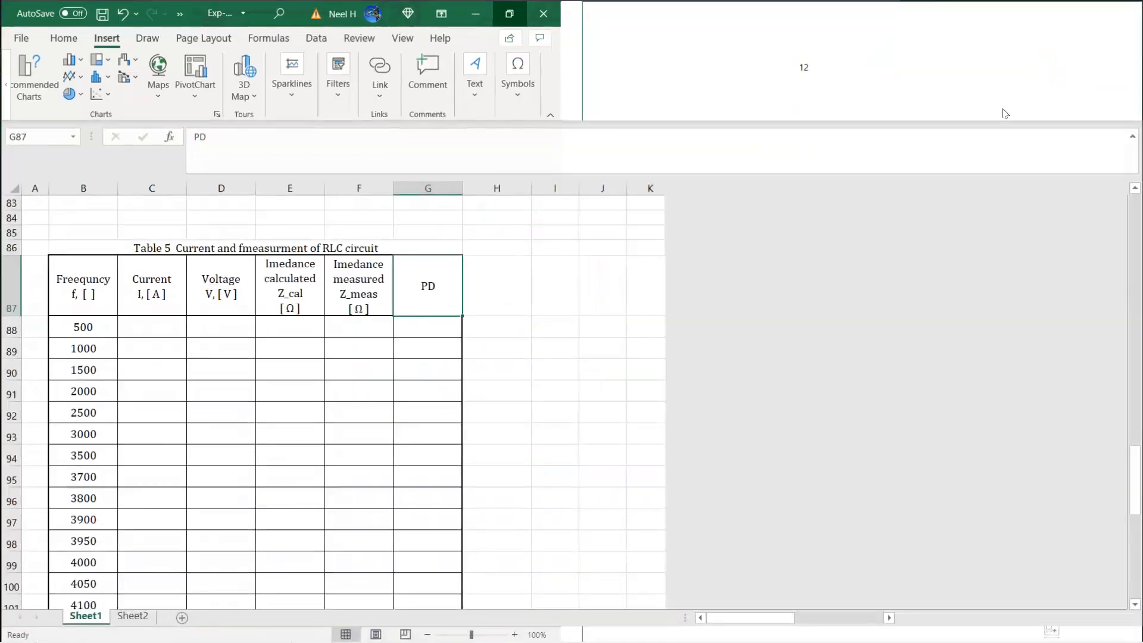
mouse_move(631, 337)
mouse_down()
mouse_move(715, 332)
mouse_move(801, 348)
mouse_up()
mouse_move(815, 326)
mouse_down()
mouse_move(817, 348)
mouse_move(799, 352)
mouse_move(881, 337)
mouse_up()
drag(639, 306, 645, 329)
drag(628, 279, 642, 273)
mouse_move(643, 336)
mouse_down()
mouse_move(583, 337)
mouse_move(620, 335)
mouse_move(592, 354)
mouse_up()
drag(581, 383, 604, 377)
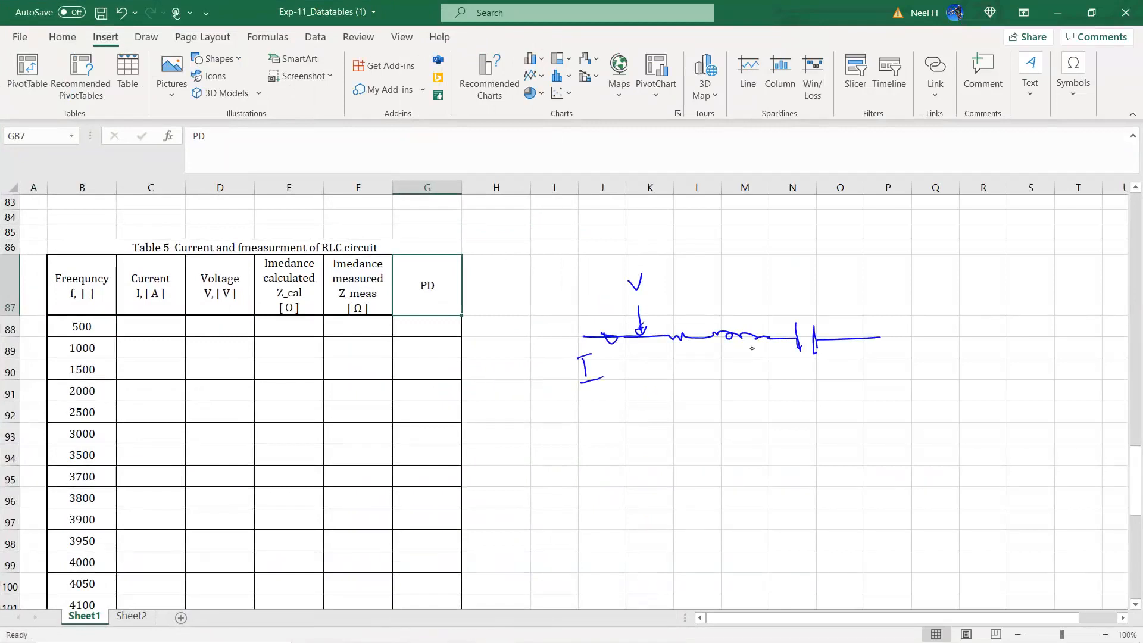
drag(675, 364, 806, 373)
- Draw the equivalent impedance Z with V and I below the circuit, add a brace and write Z = V/I
drag(666, 437, 827, 437)
drag(735, 425, 766, 456)
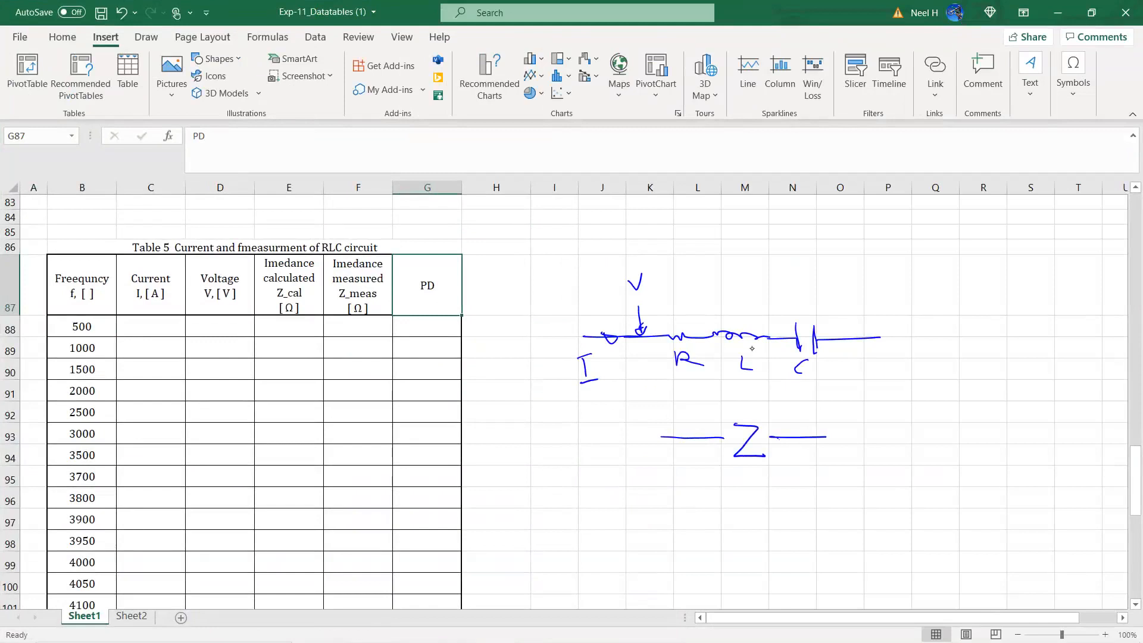
mouse_move(688, 417)
mouse_down()
mouse_move(697, 428)
mouse_move(669, 445)
mouse_up()
mouse_move(687, 487)
mouse_down()
mouse_move(747, 503)
mouse_move(862, 488)
mouse_up()
mouse_move(728, 546)
mouse_down()
mouse_move(734, 573)
mouse_move(766, 575)
mouse_move(800, 555)
mouse_up()
drag(783, 565, 806, 563)
mouse_move(830, 526)
mouse_down()
mouse_move(856, 525)
mouse_move(863, 550)
mouse_move(842, 582)
mouse_up()
mouse_move(840, 559)
mouse_down()
mouse_move(855, 555)
mouse_move(857, 579)
mouse_up()
mouse_move(890, 551)
mouse_down()
mouse_move(892, 564)
mouse_move(920, 544)
mouse_up()
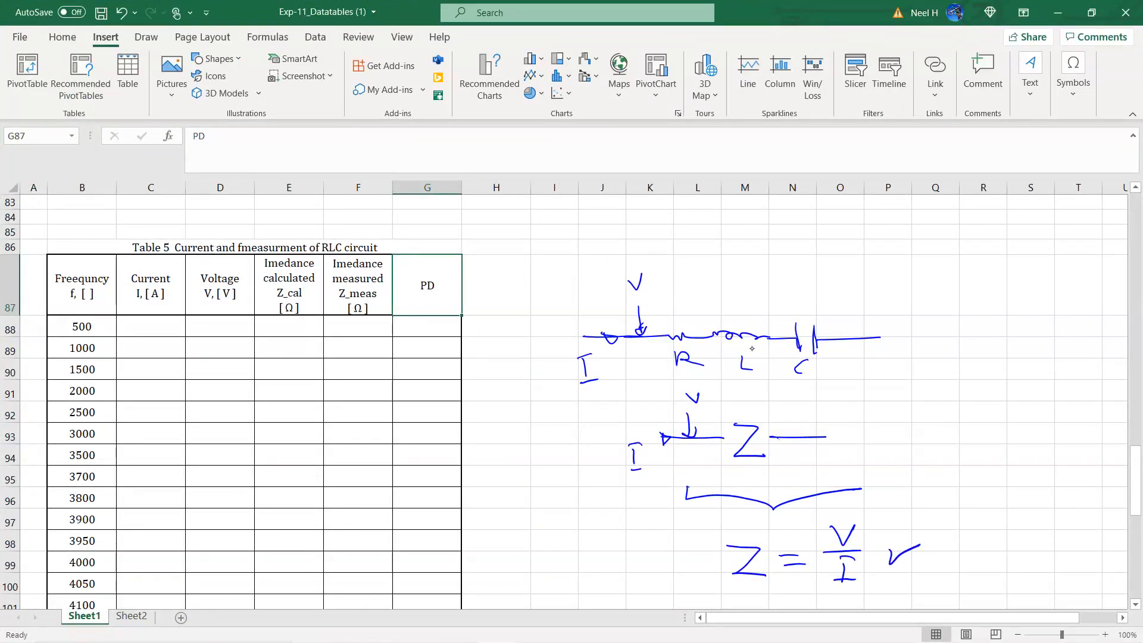
- Circle the RLC components, write Z = √(R² + (X_L − X_C)²) with its dependence on f, and link it by arrow to Z = V/I
mouse_move(707, 277)
mouse_down()
mouse_move(852, 369)
mouse_move(702, 285)
mouse_up()
mouse_move(875, 277)
mouse_down()
mouse_move(878, 298)
mouse_move(907, 294)
mouse_up()
drag(911, 280, 949, 289)
drag(948, 274, 966, 285)
mouse_move(962, 269)
mouse_down()
mouse_move(998, 292)
mouse_move(1035, 284)
mouse_up()
drag(1038, 277, 1048, 289)
mouse_move(1046, 276)
mouse_down()
mouse_move(1039, 288)
mouse_move(1054, 292)
mouse_up()
drag(1060, 271, 1058, 292)
mouse_move(1066, 274)
mouse_down()
mouse_move(946, 256)
mouse_move(934, 290)
mouse_move(942, 333)
mouse_up()
mouse_move(945, 318)
mouse_down()
mouse_move(955, 387)
mouse_move(1037, 370)
mouse_up()
mouse_move(905, 308)
mouse_down()
mouse_move(921, 435)
mouse_move(892, 500)
mouse_up()
drag(893, 492, 917, 483)
drag(904, 320, 922, 320)
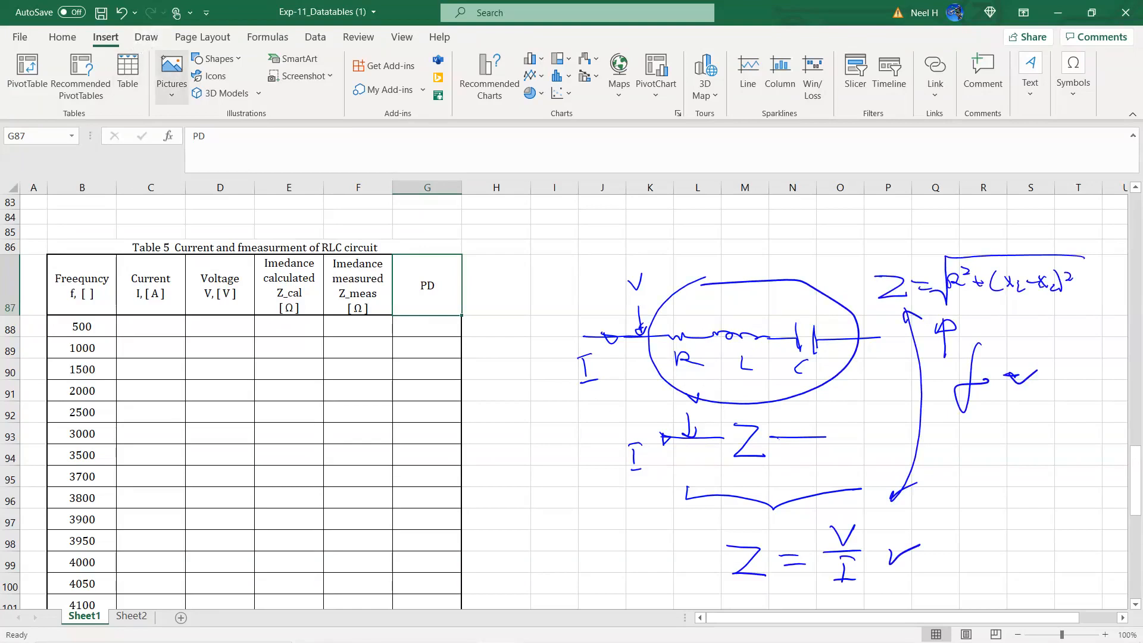
- Erase all the ink sketches and formulas beside Table 5
click(146, 37)
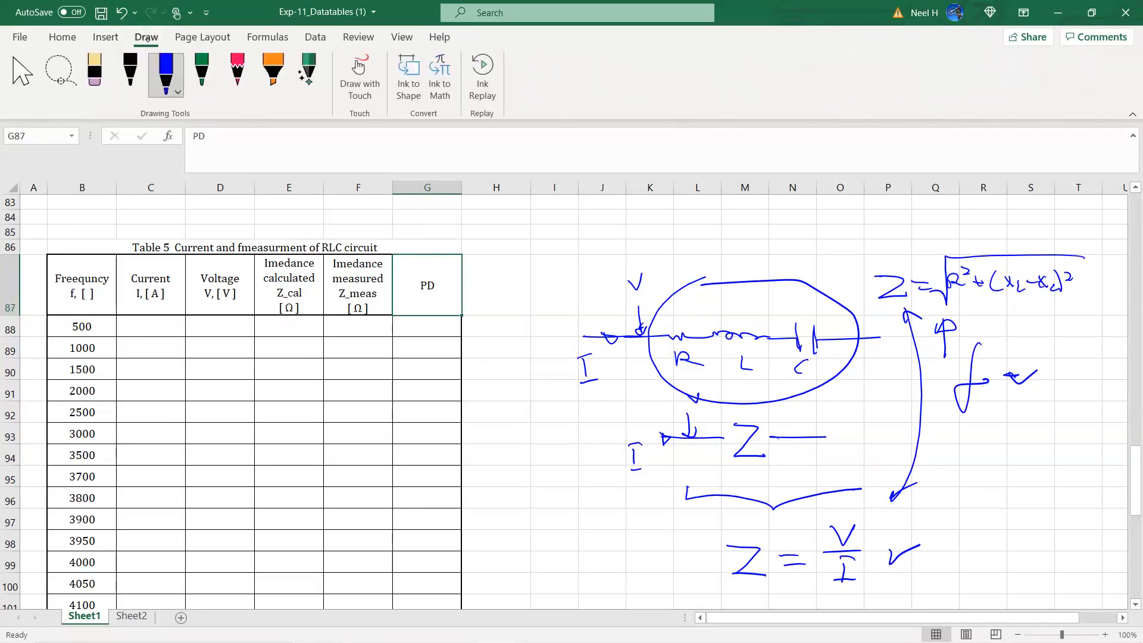
mouse_move(642, 315)
mouse_down()
mouse_move(730, 335)
mouse_move(635, 283)
mouse_up()
mouse_move(691, 357)
mouse_down()
mouse_move(905, 334)
mouse_move(959, 280)
mouse_move(1066, 277)
mouse_up()
mouse_move(946, 337)
mouse_down()
mouse_move(974, 381)
mouse_move(1022, 377)
mouse_up()
drag(750, 440, 636, 444)
mouse_move(801, 438)
mouse_down()
mouse_move(752, 559)
mouse_move(902, 555)
mouse_up()
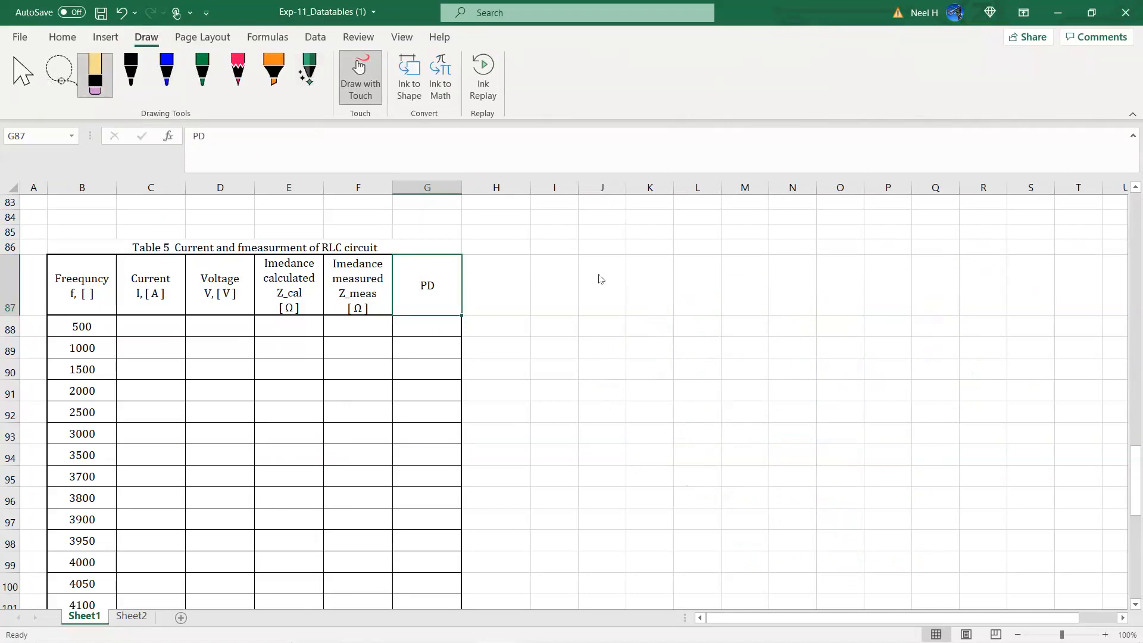
- Restore the window size, close the workbook and reopen Exp-11_Datatables (1) from the Downloads folder
click(1094, 13)
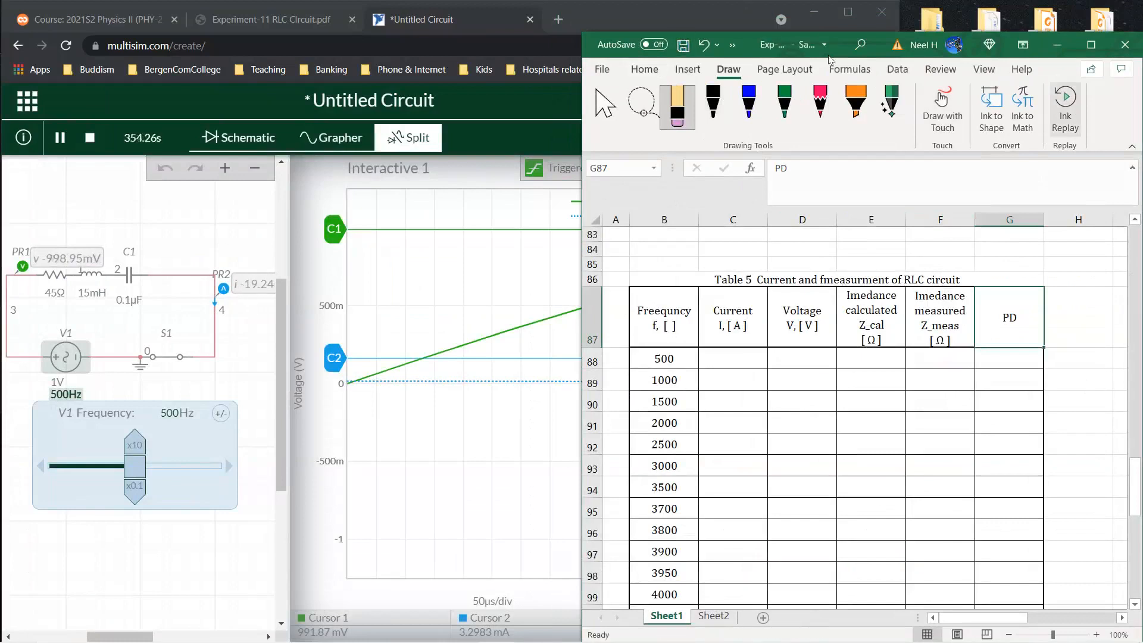
click(1126, 48)
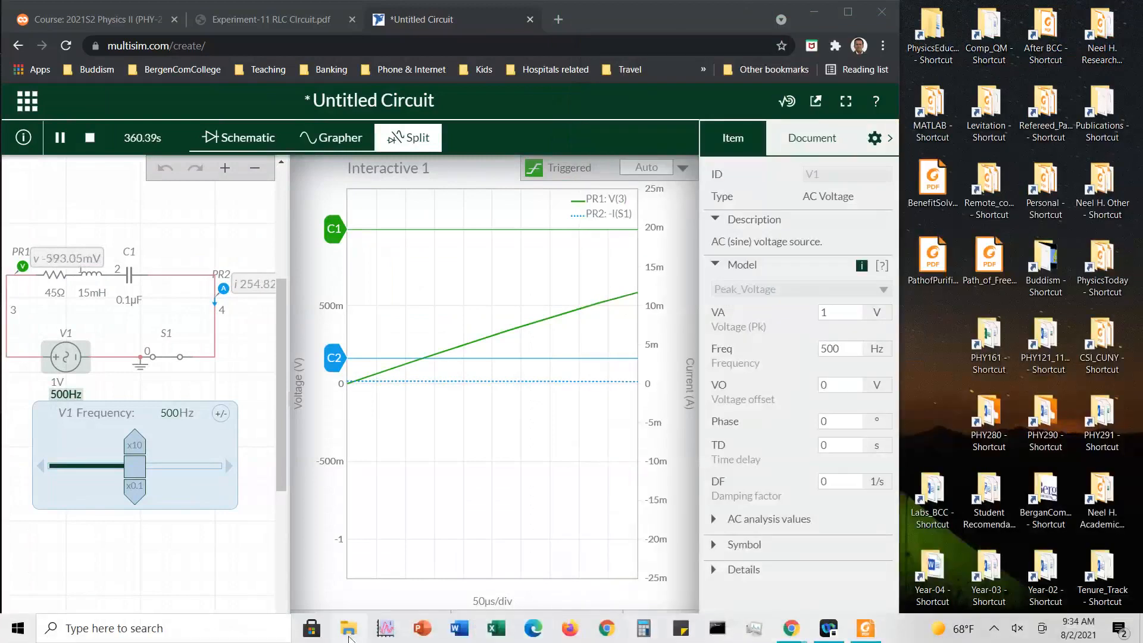
key(super+e)
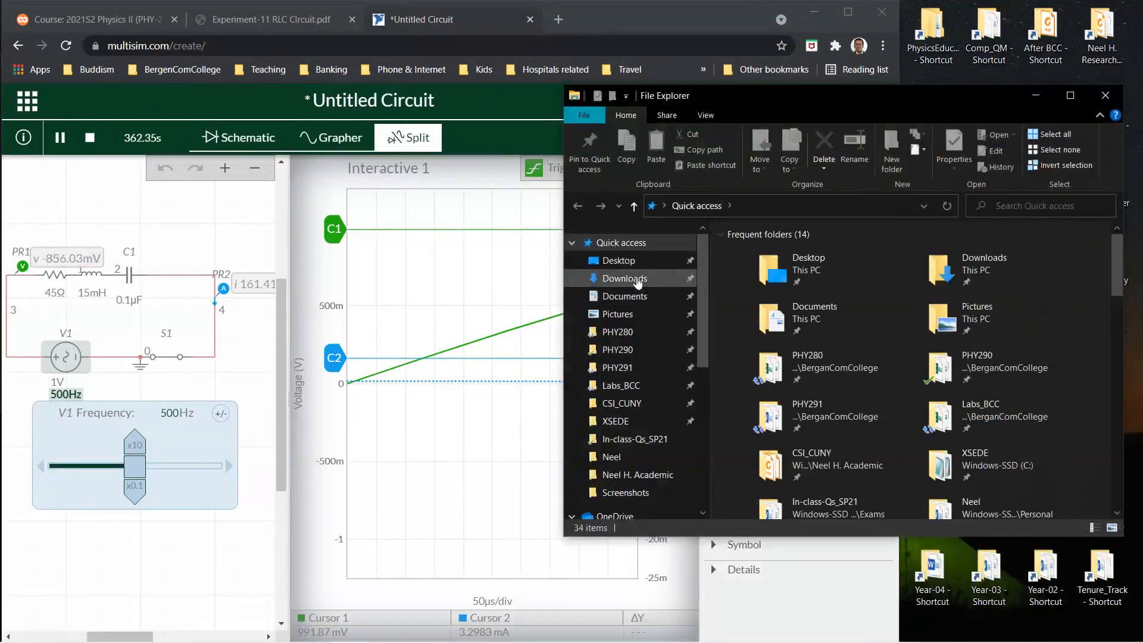
click(635, 278)
click(792, 273)
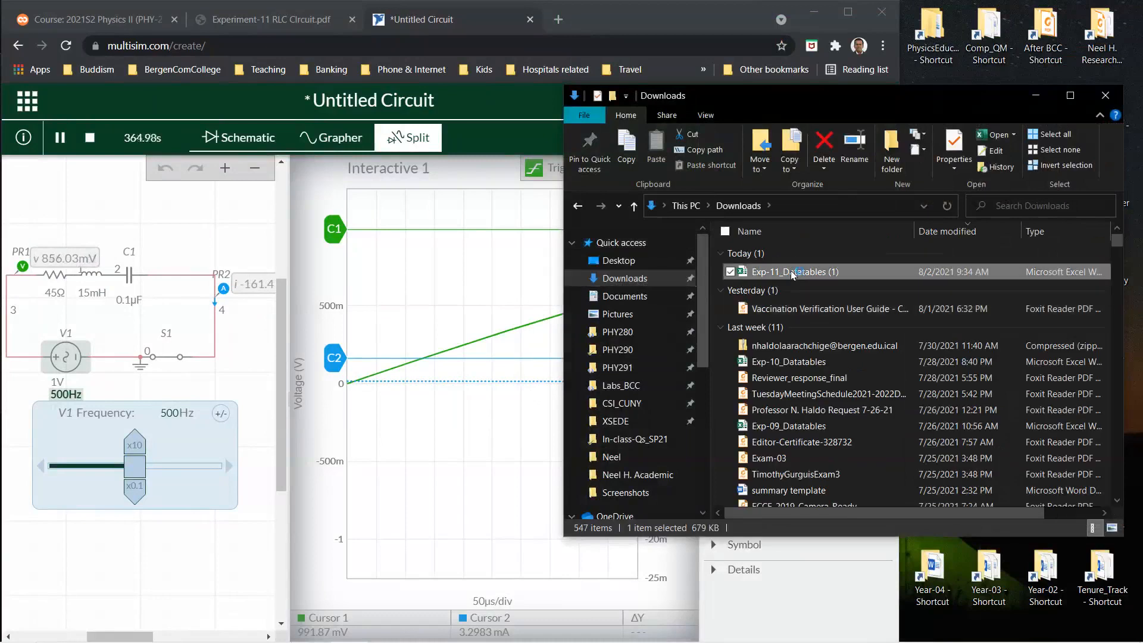
double_click(792, 274)
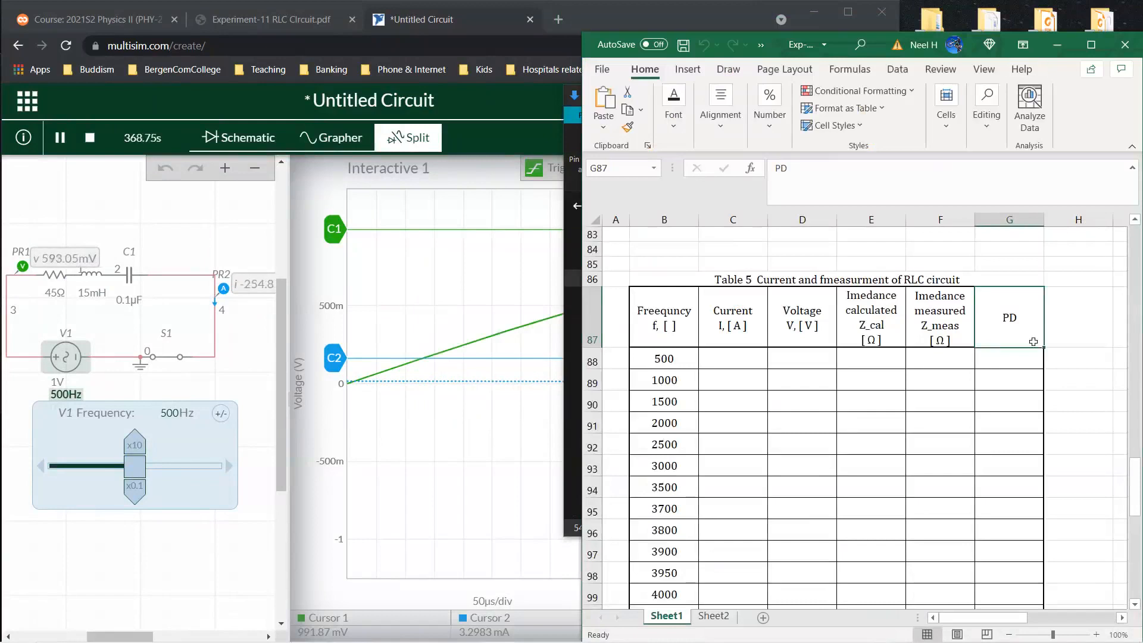
click(1075, 327)
click(1082, 384)
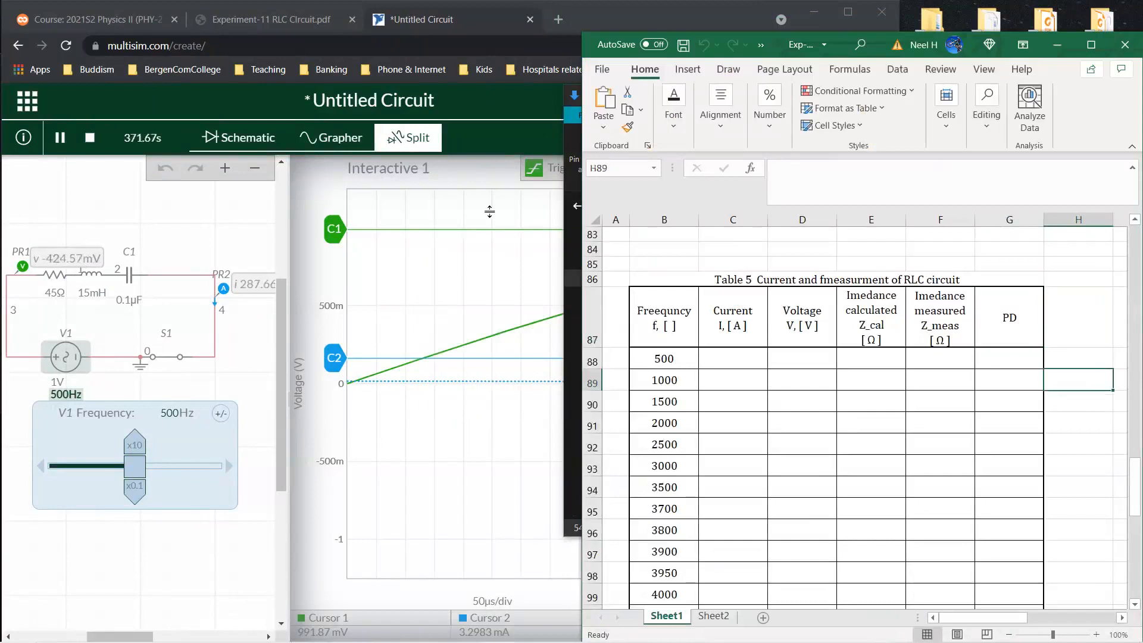
key(alt+Tab)
click(1087, 379)
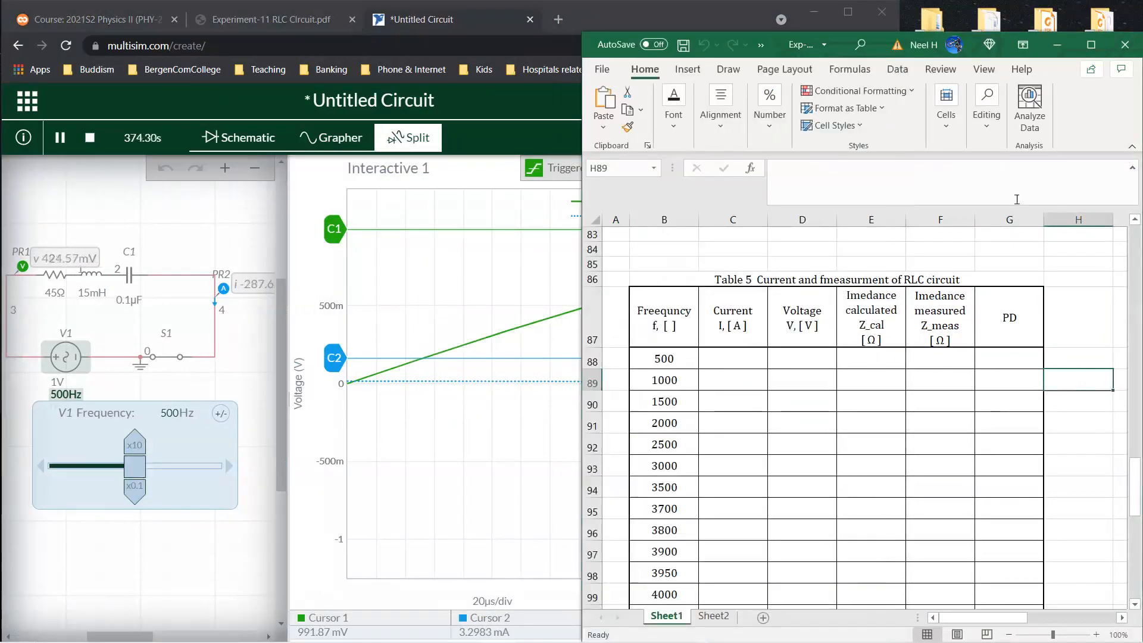
- Maximize the workbook and try to insert a screenshot at cell I89 beside Table 5
click(1091, 46)
click(560, 345)
click(105, 37)
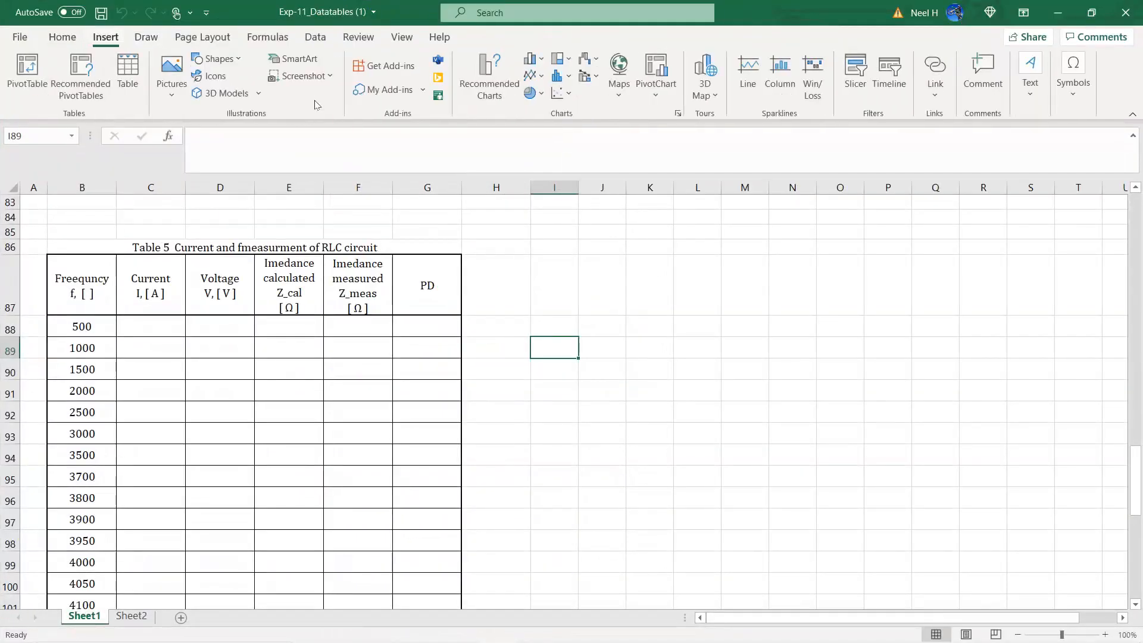
click(302, 76)
click(307, 204)
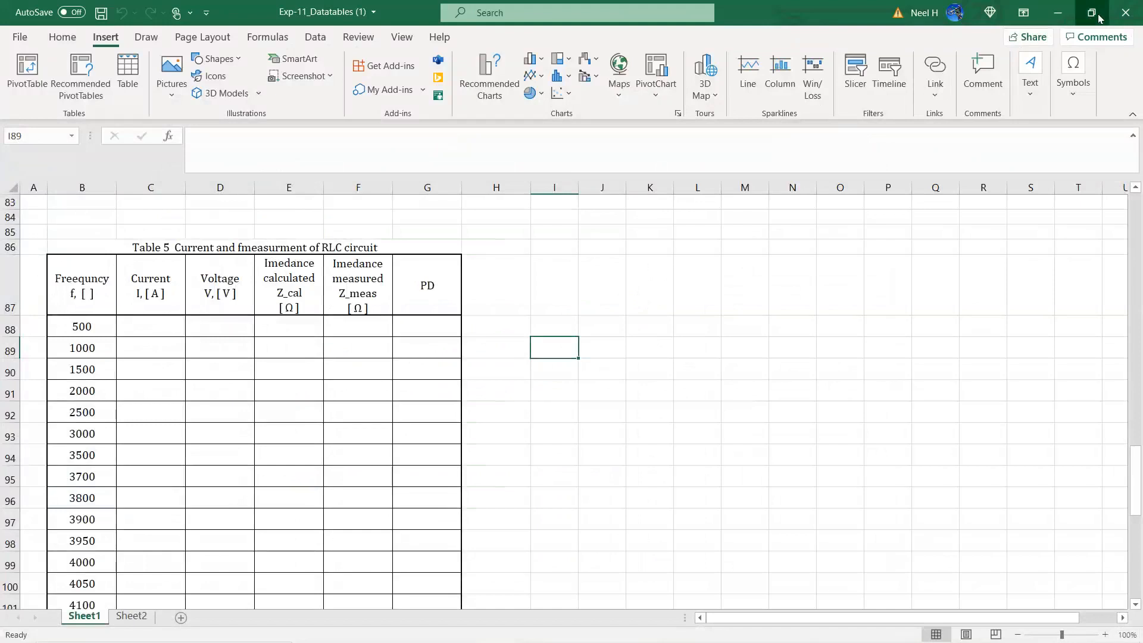
- Switch to Multisim, set the graph's time base to 500 µs/div and autoscale the voltage and current axes
click(1099, 18)
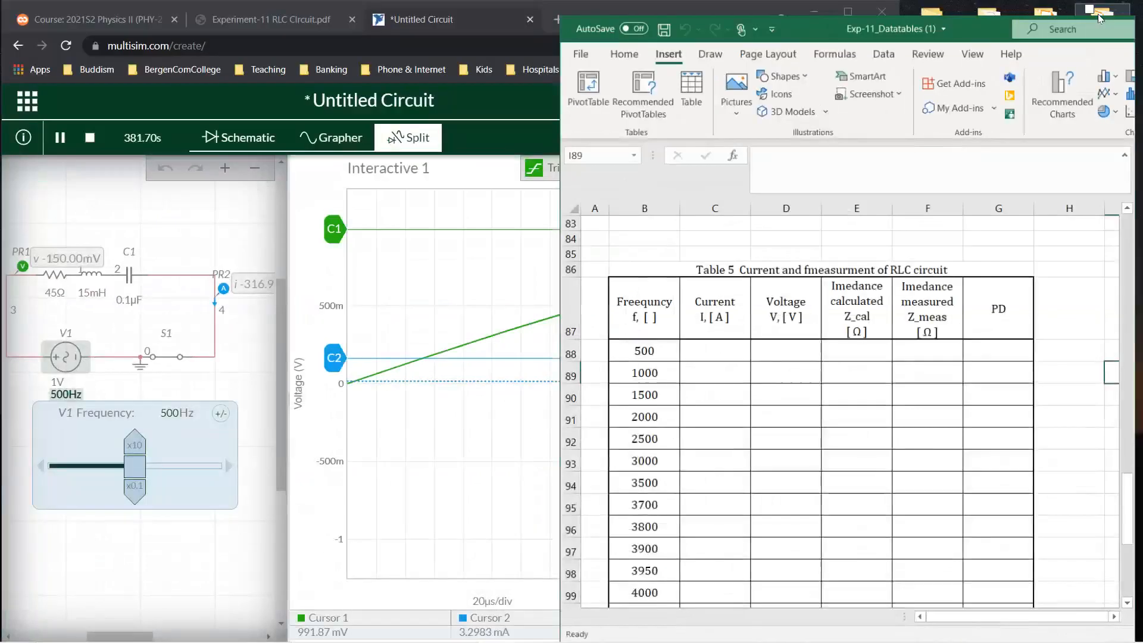
click(280, 231)
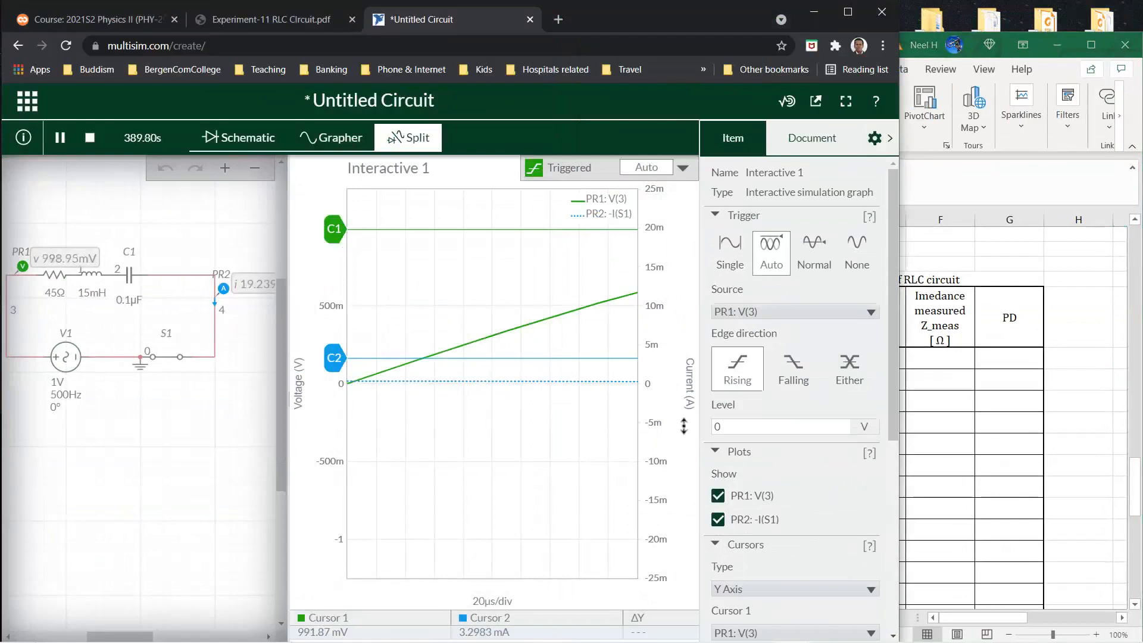
scroll(814, 502, down, 5)
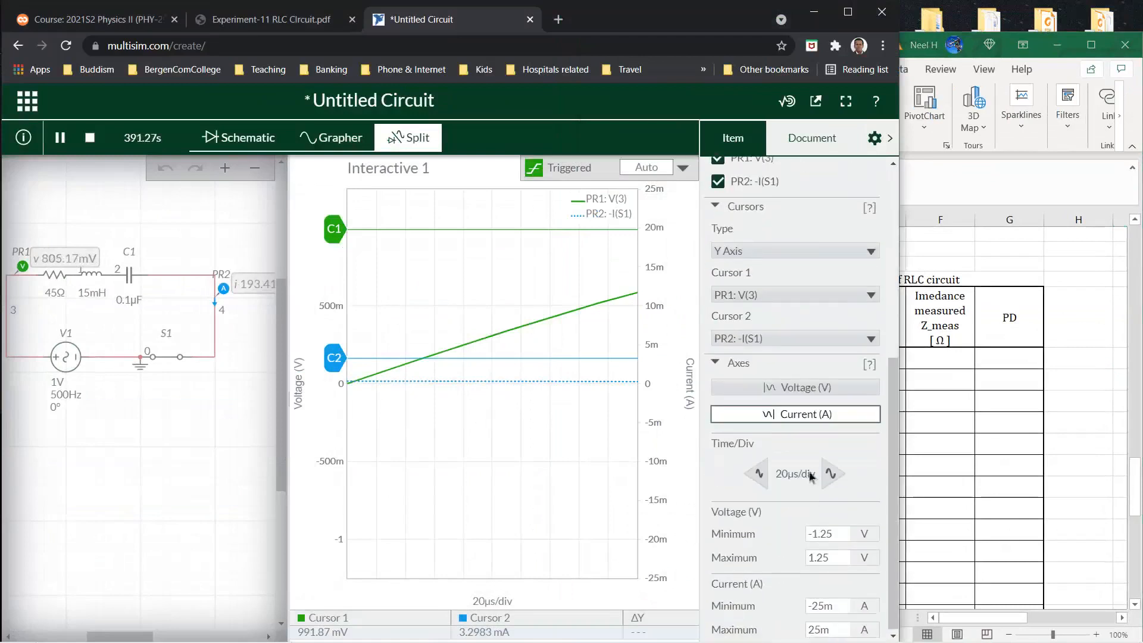
click(814, 387)
click(795, 412)
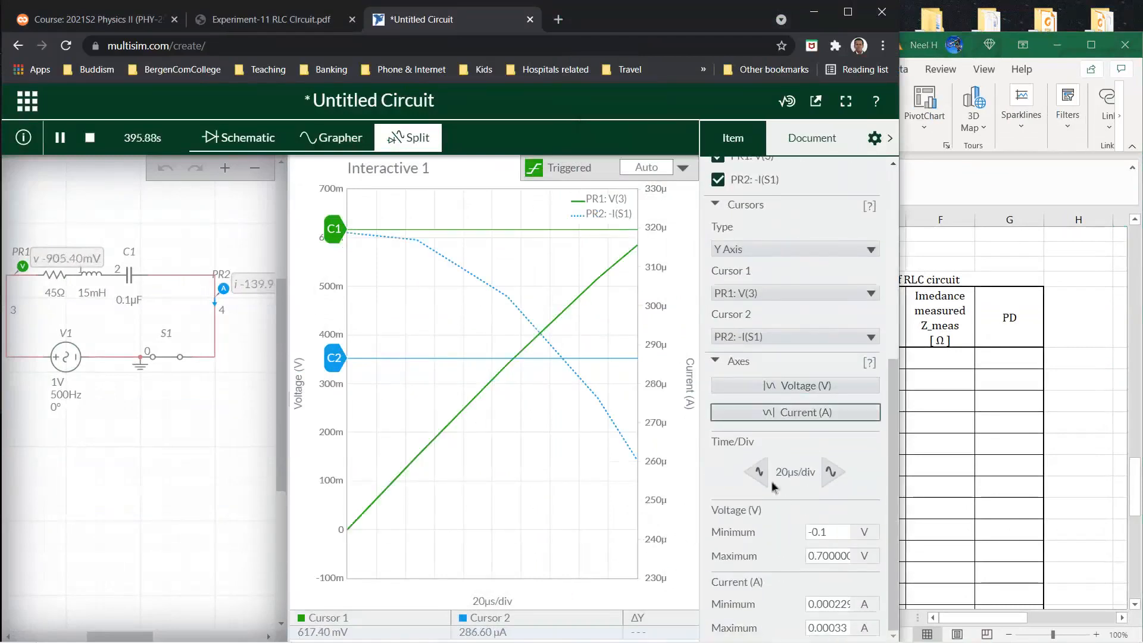
click(829, 472)
click(825, 475)
click(825, 475)
click(825, 474)
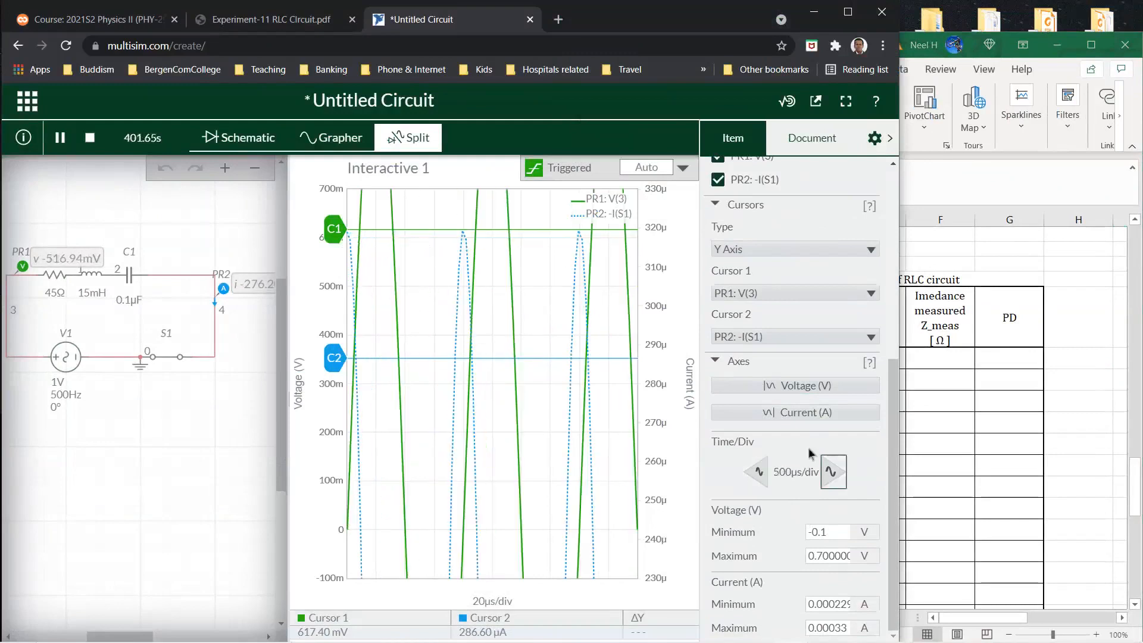
click(800, 386)
click(795, 413)
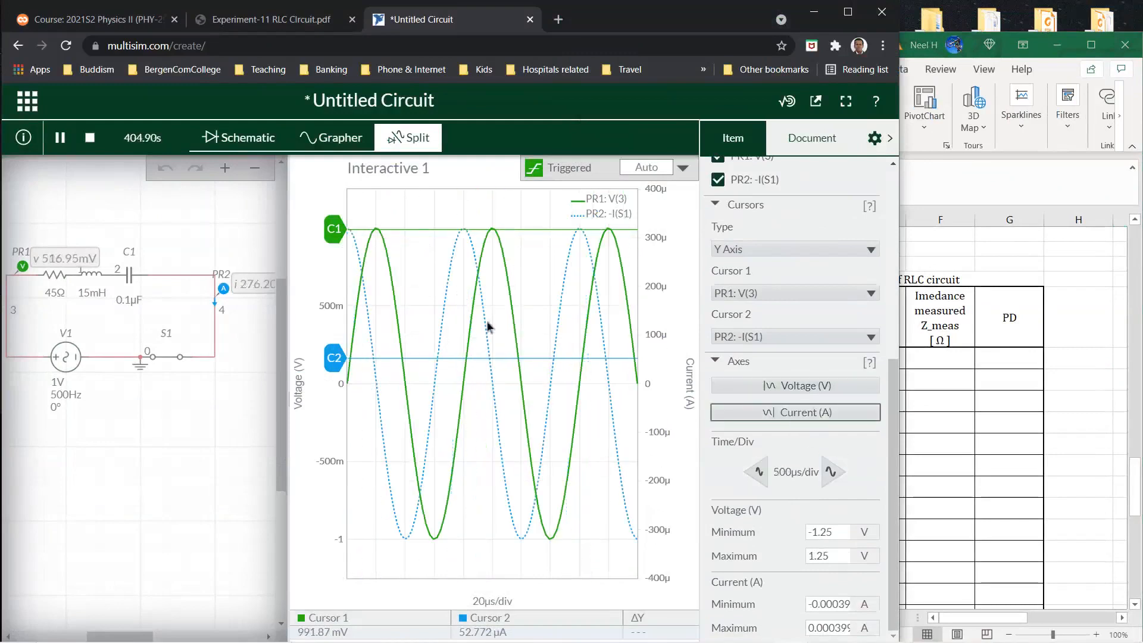
- Place cursor 2 on the current curve's negative peak and set the time base to 200 µs/div
drag(335, 358, 337, 539)
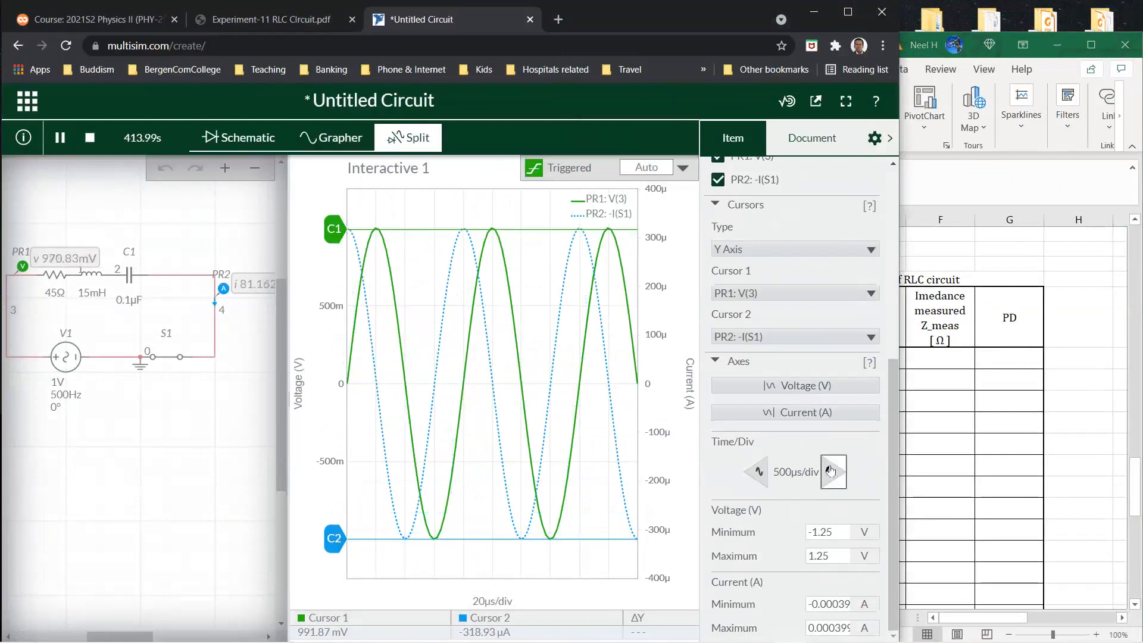
click(761, 471)
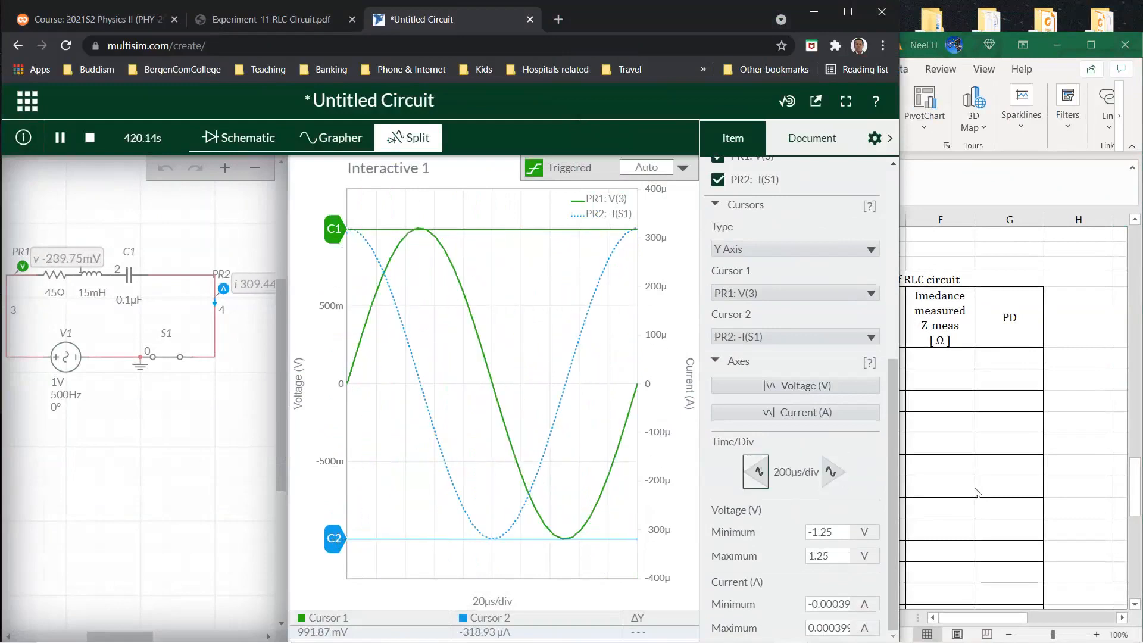
- Switch to Excel and insert a screen clipping of the Multisim circuit and graph at cell I89
click(1065, 361)
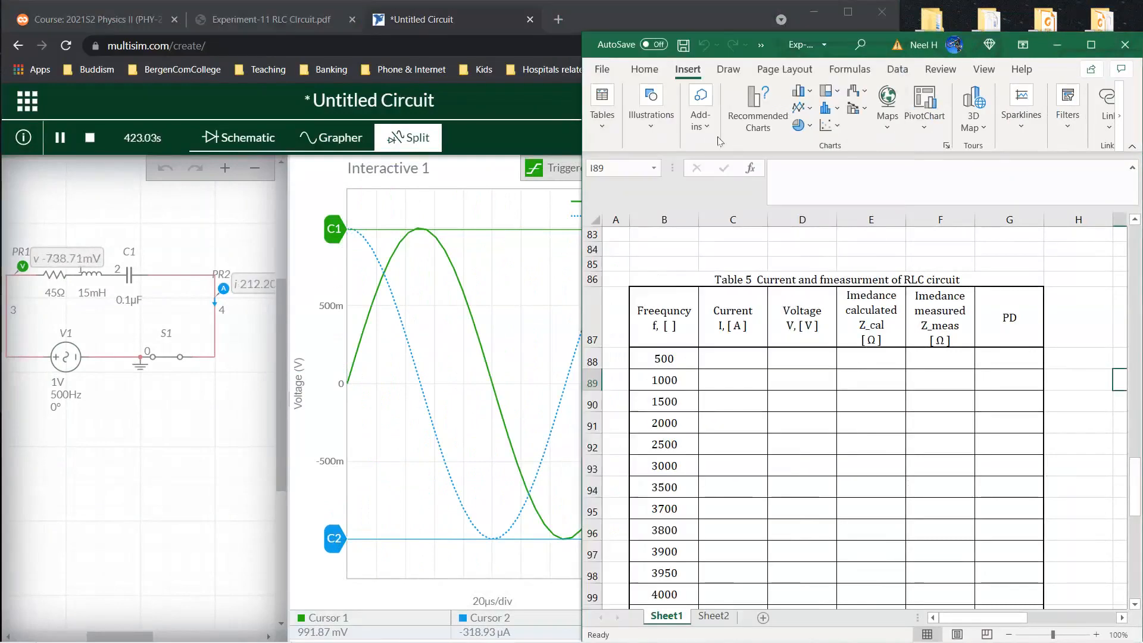
click(652, 108)
click(801, 177)
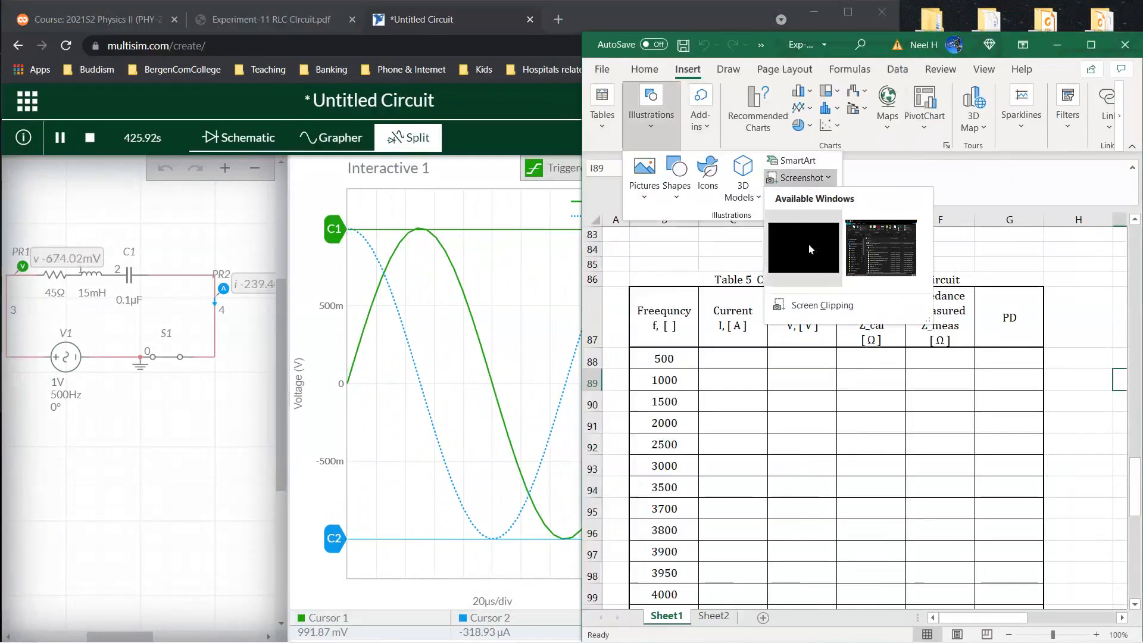
click(806, 306)
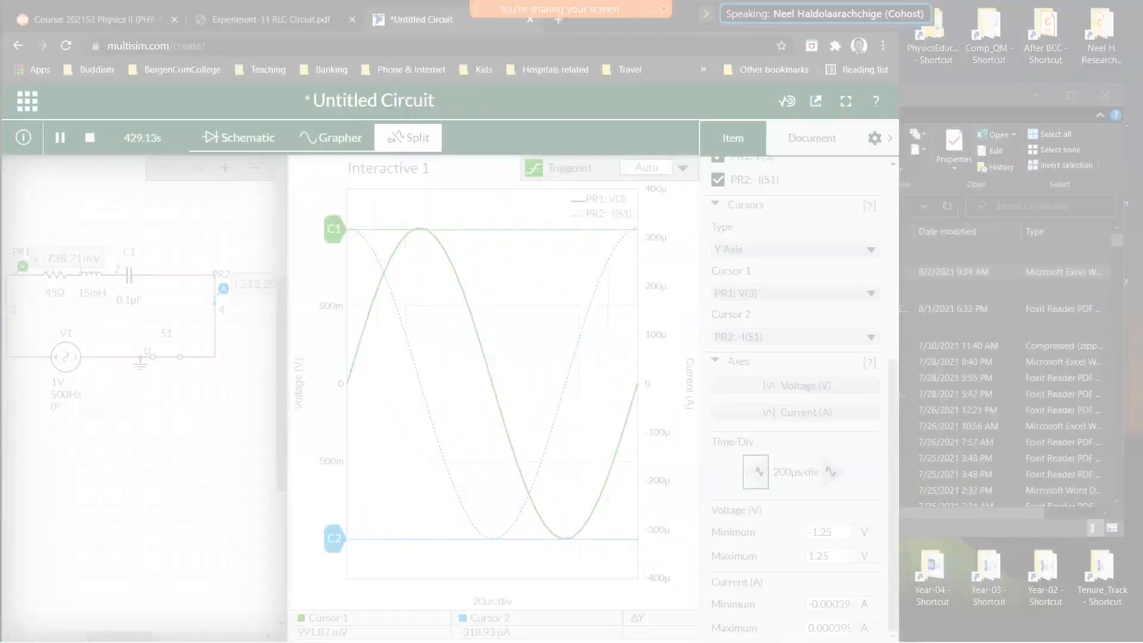
drag(5, 166, 689, 641)
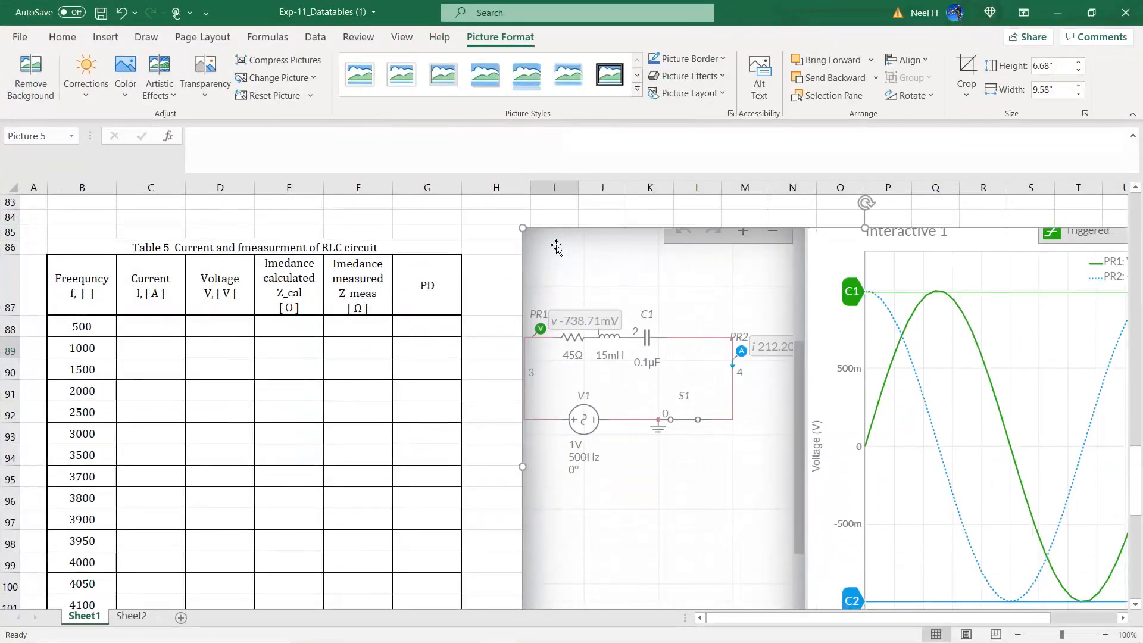
- Shrink the inserted screenshot and place it beside Table 5, just above cell I97
drag(523, 228, 1004, 475)
drag(945, 510, 608, 313)
click(551, 523)
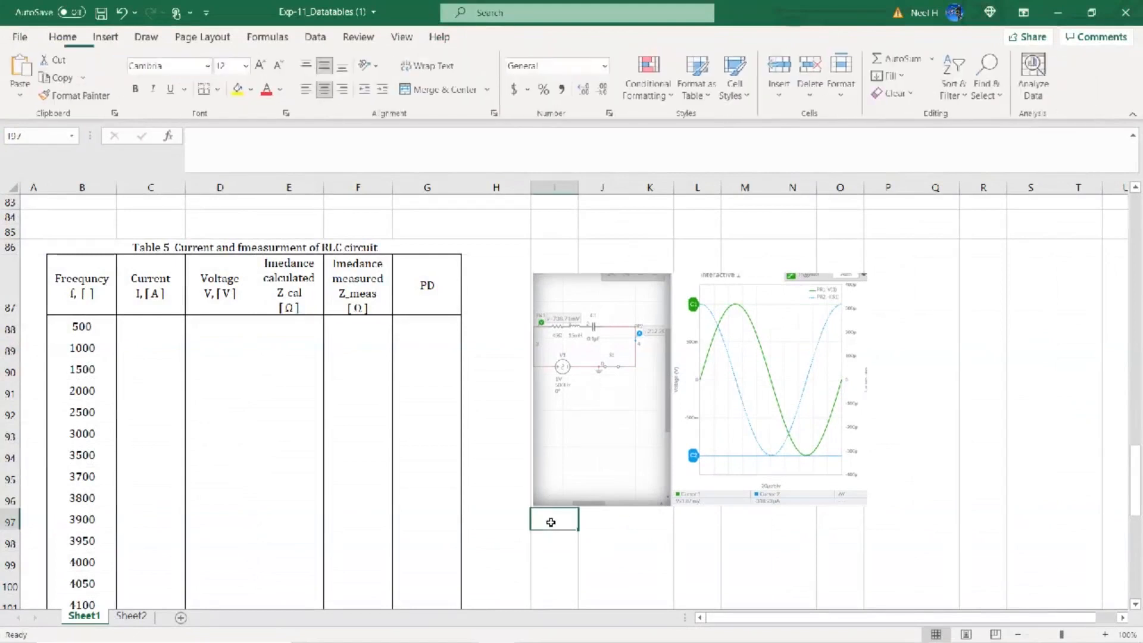
- Copy the Figure 2 caption from the RL circuit section into cell I97 below the new screenshot
scroll(733, 505, up, 15)
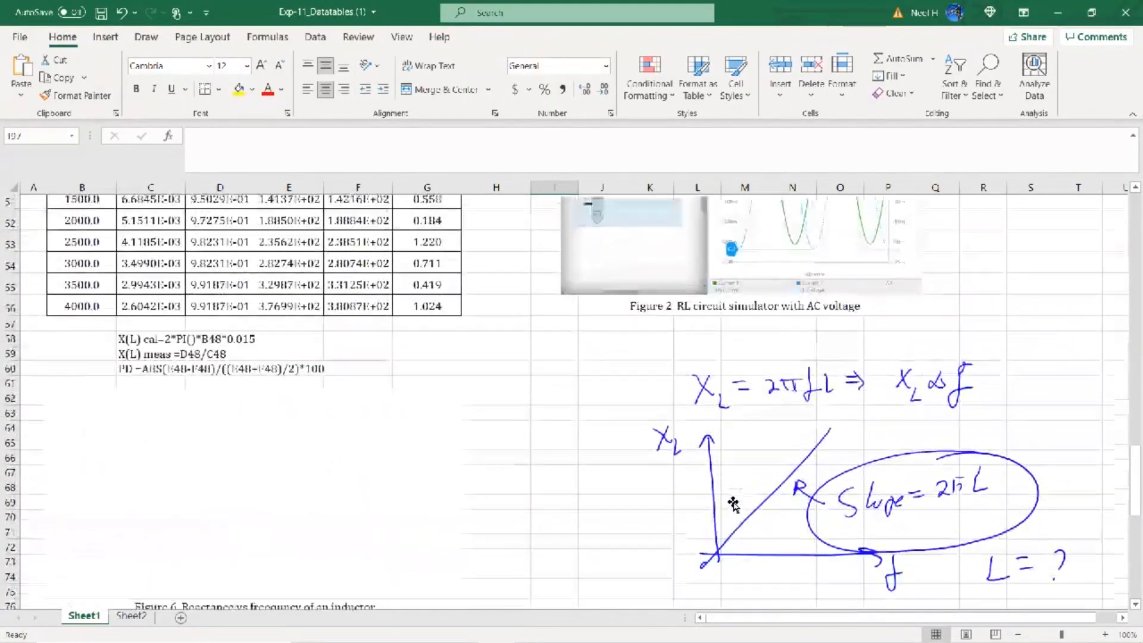
scroll(733, 505, up, 2)
scroll(734, 505, down, 5)
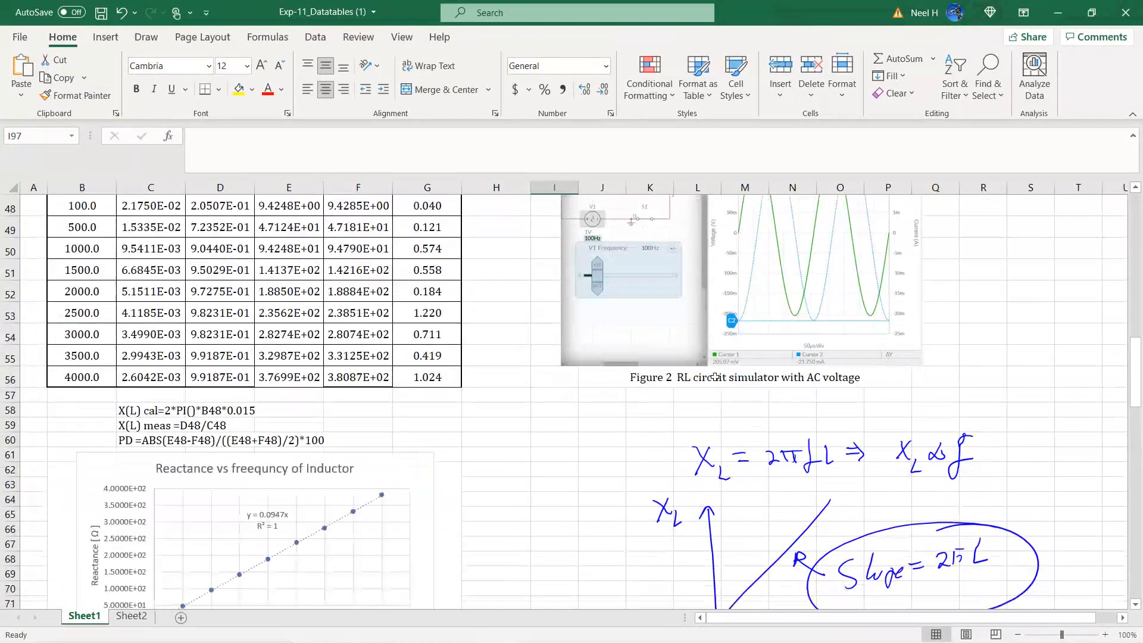
click(715, 377)
key(ctrl+c)
scroll(674, 335, down, 15)
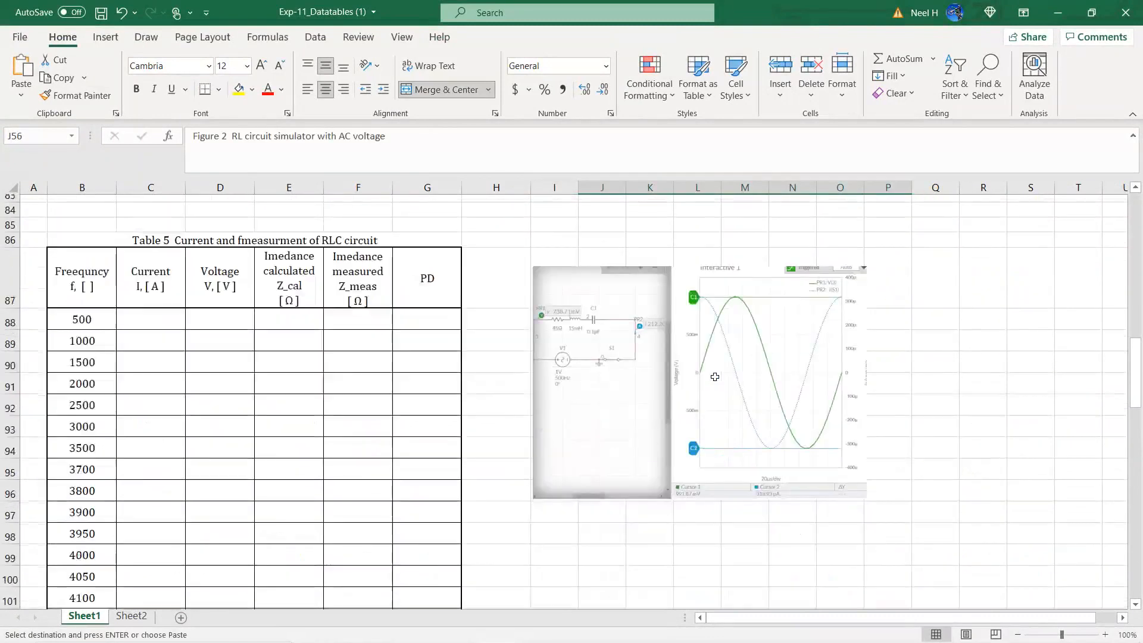
click(572, 293)
key(ctrl+v)
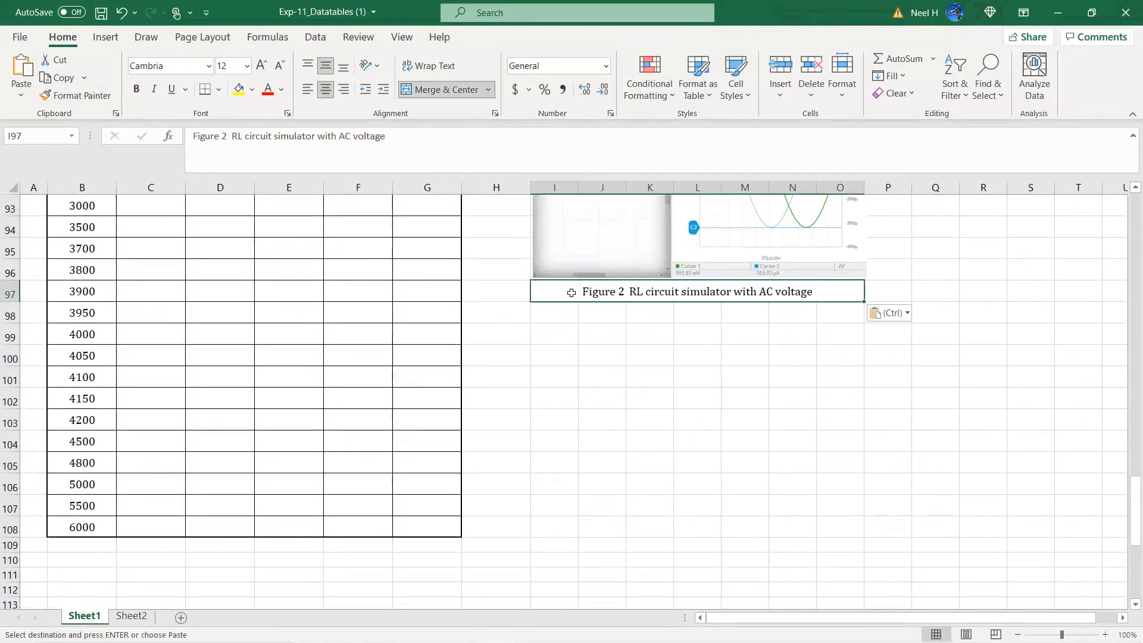
- Change the pasted caption to "Figure 3 RLC circuit simulator with AC voltage"
click(244, 135)
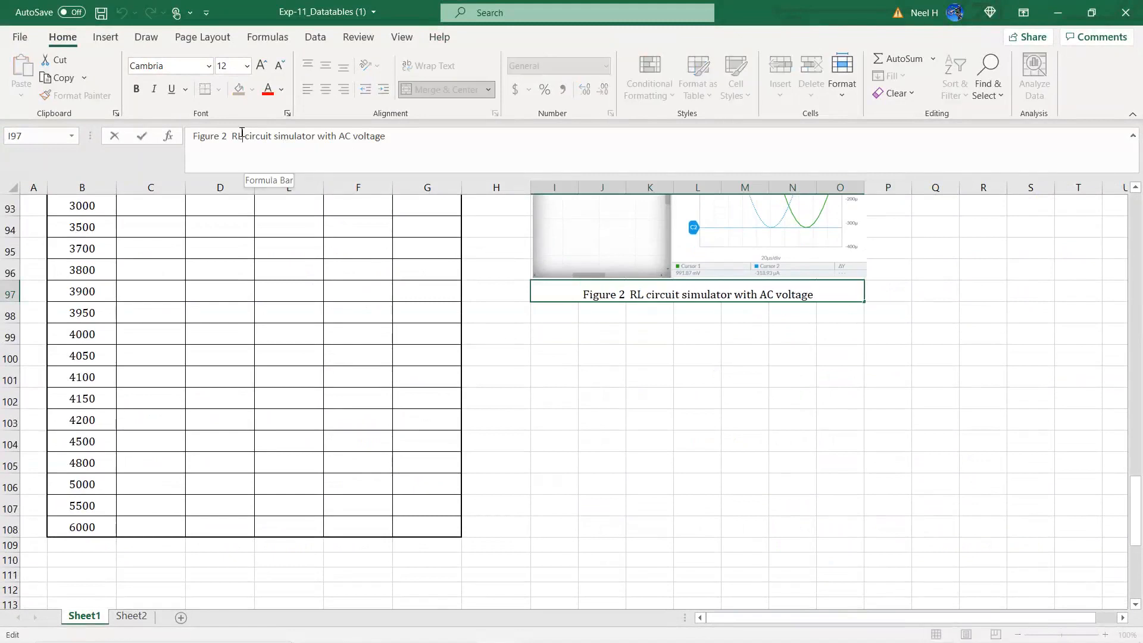
text(C)
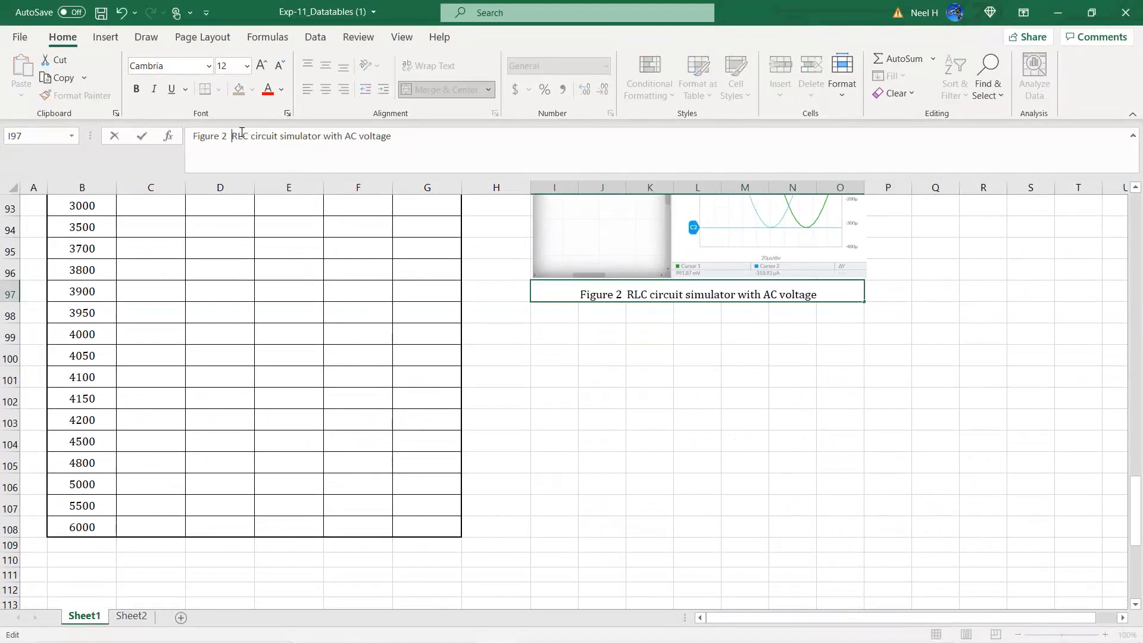
key(Left)
key(Left)
key(Left)
key(Left)
key(Left)
key(BackSpace)
text(3)
key(Return)
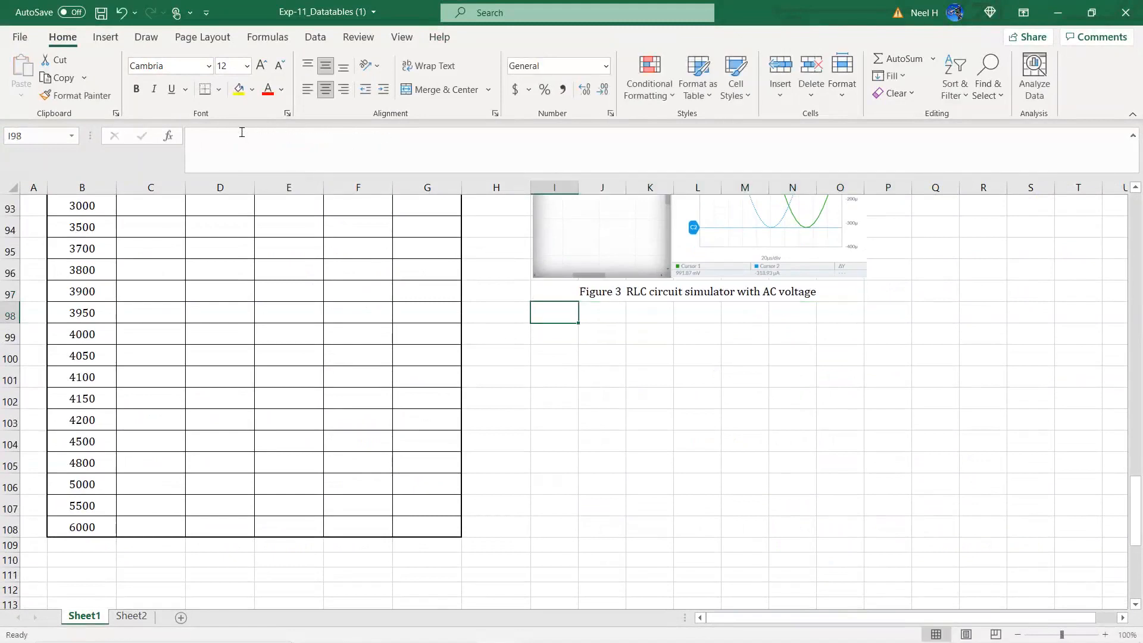
click(735, 468)
- Arrange the workbook window beside the Multisim graph and enter =318.93*10^-6 as the 500 Hz current in C88
scroll(735, 468, up, 2)
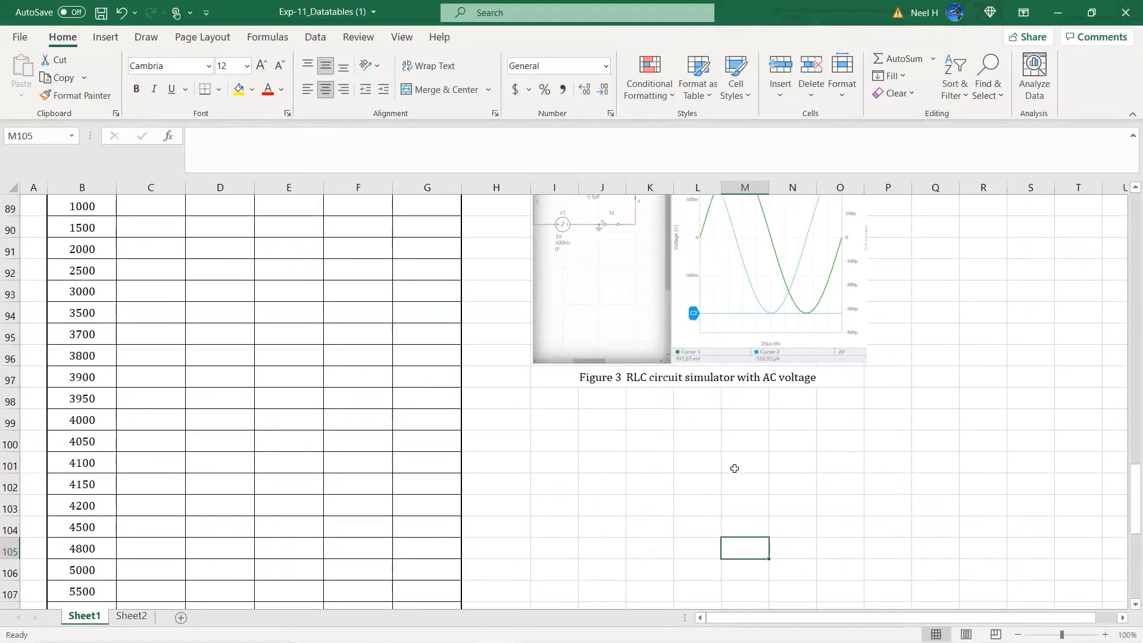
scroll(734, 468, up, 1)
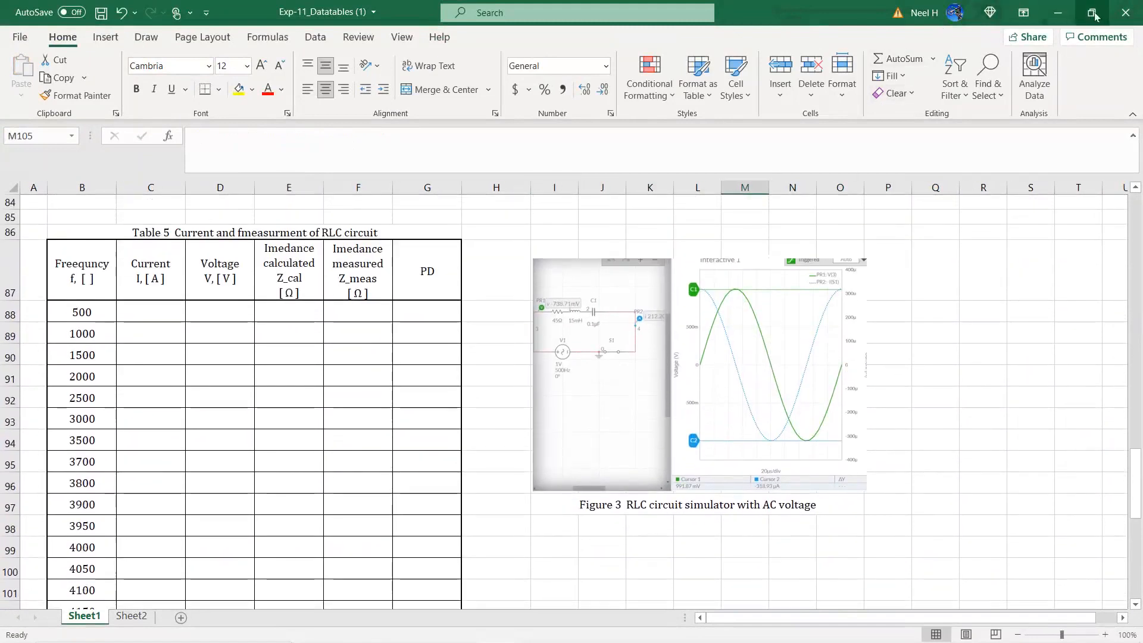
click(1093, 12)
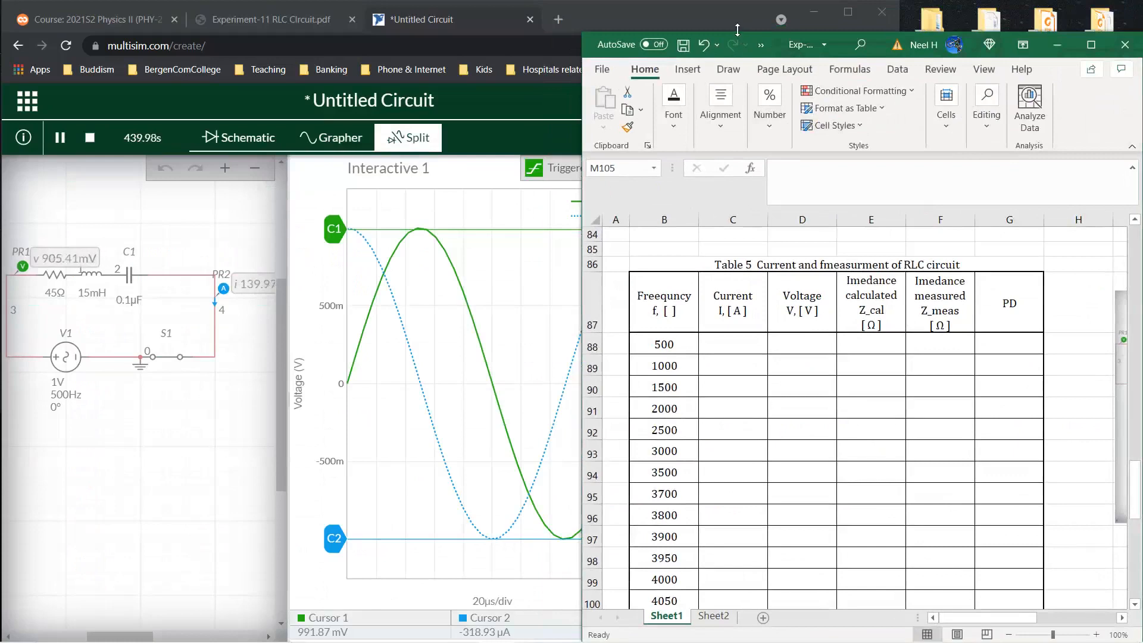
double_click(737, 30)
scroll(767, 377, down, 1)
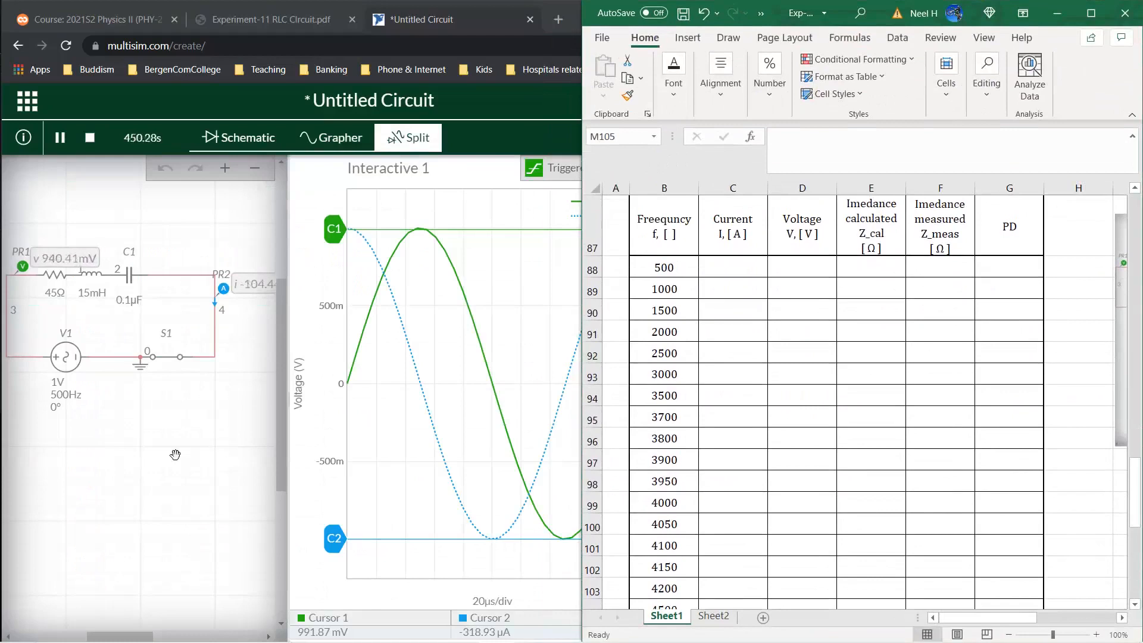
click(741, 267)
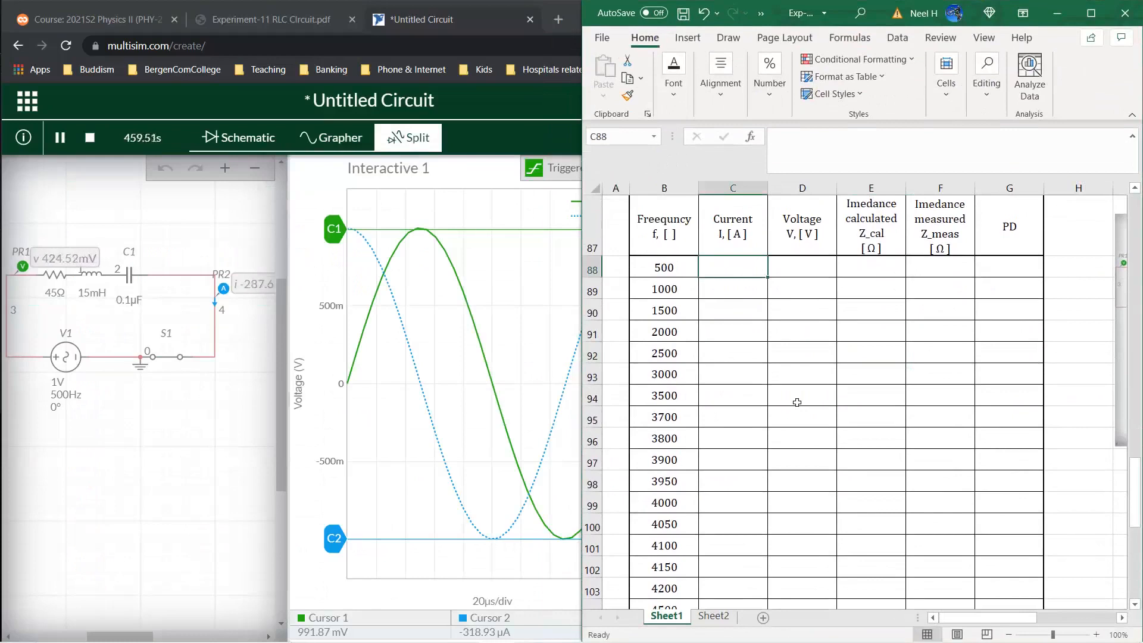
text(=)
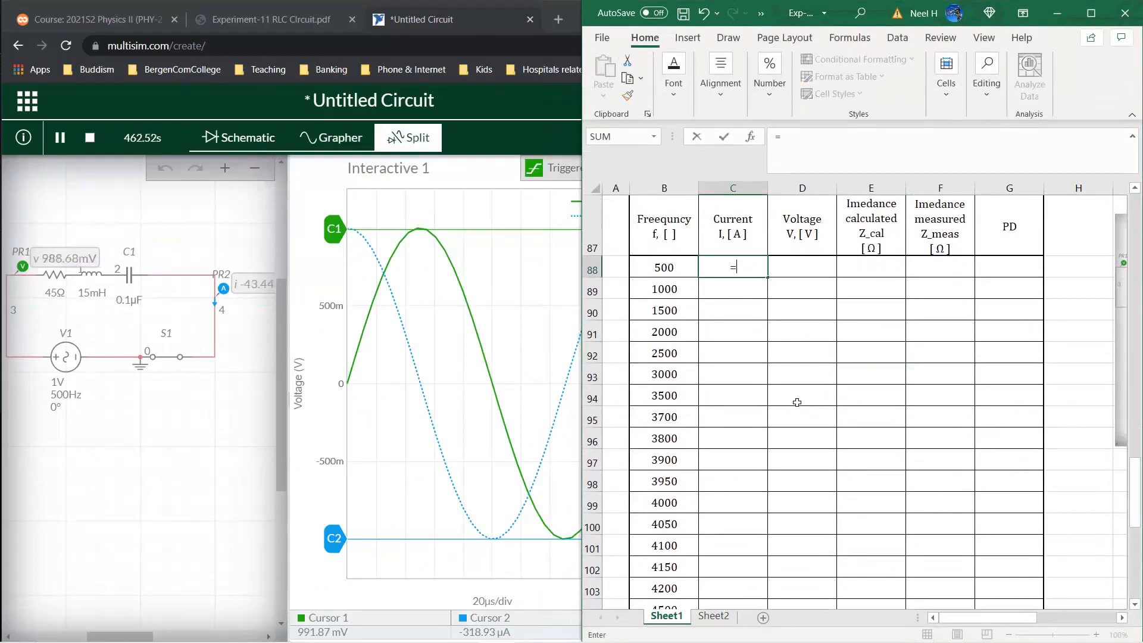
text(318.93*10^-6)
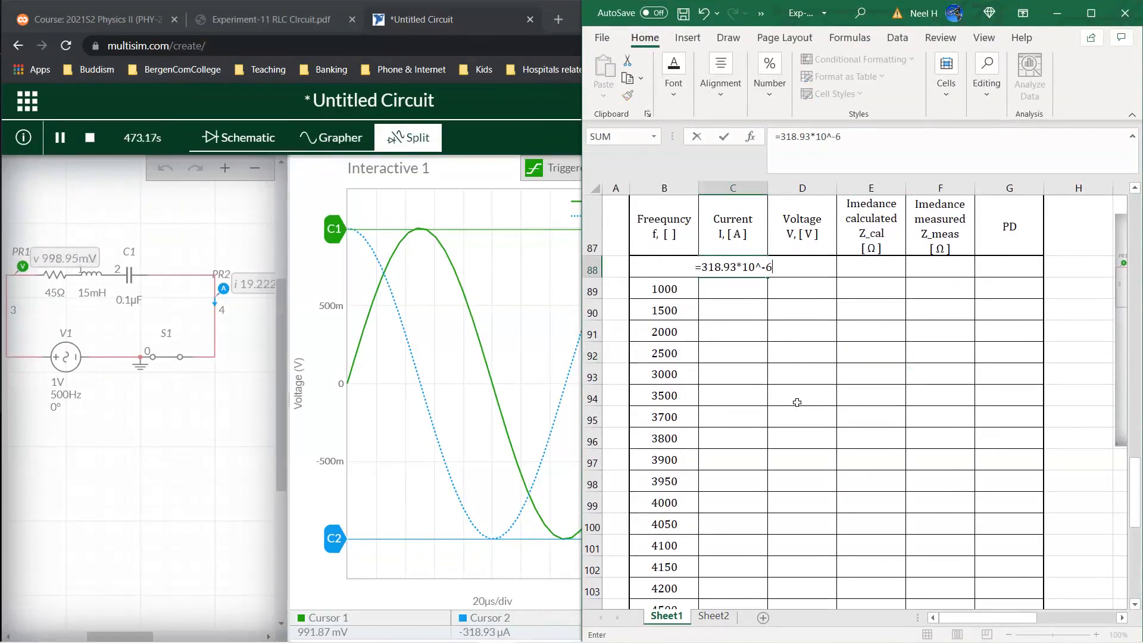
key(Return)
- Format Table 5's current cells C88:C108 as Scientific with four decimal places
click(741, 269)
drag(741, 269, 737, 592)
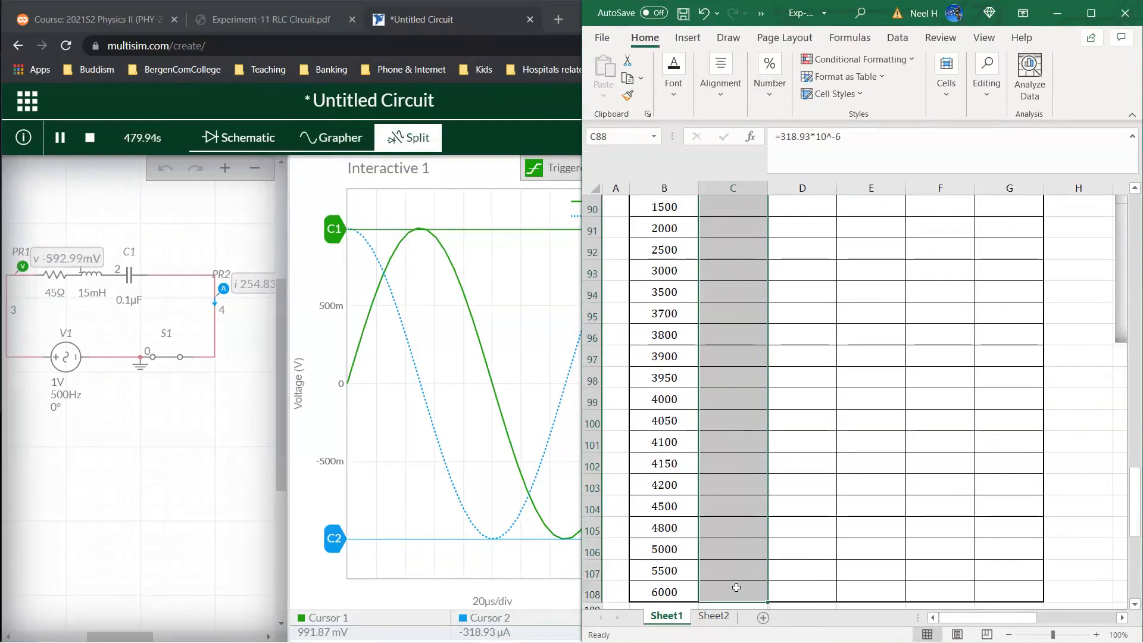
click(759, 91)
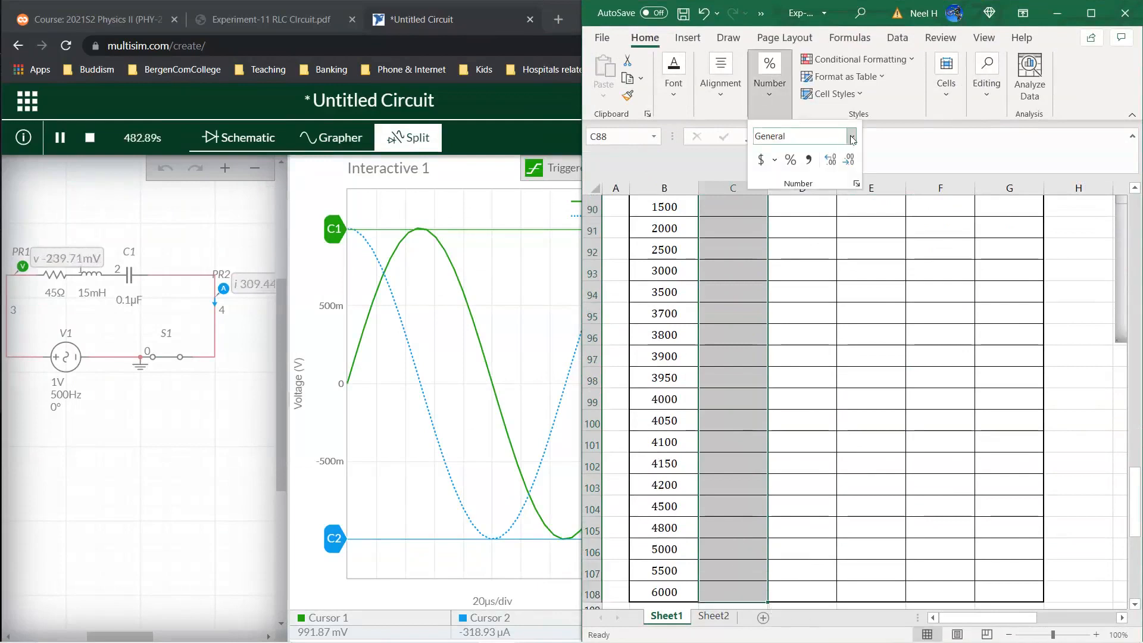
click(851, 136)
click(832, 485)
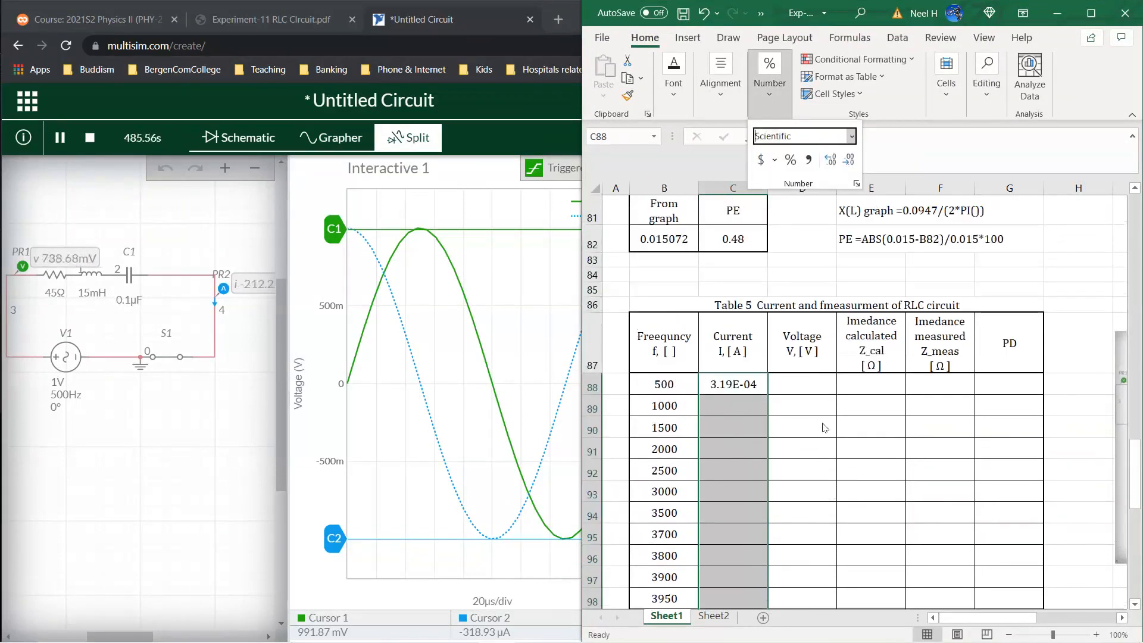
click(831, 160)
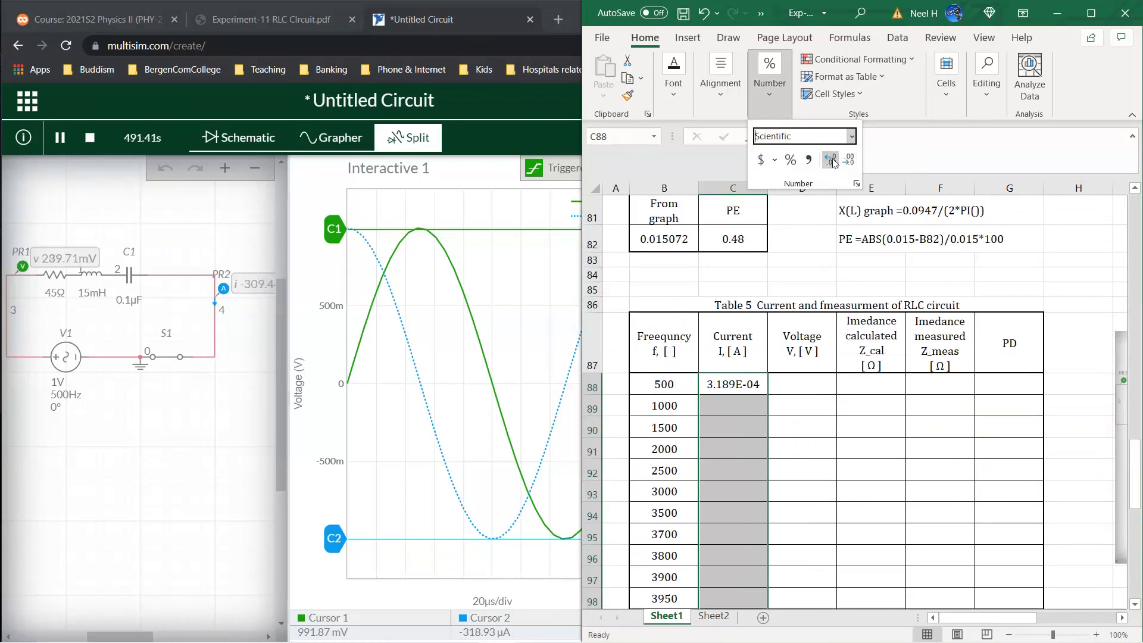
click(832, 160)
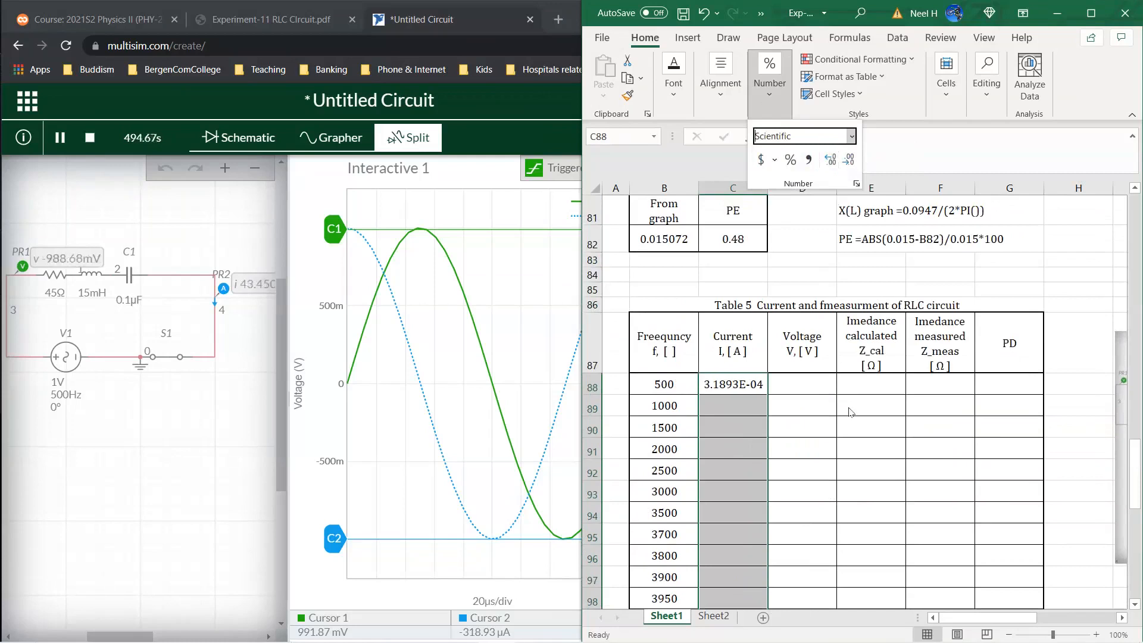
- Place voltage cursor 1 at the peak of the PR1 waveform and enter 1.0062 as the 500 Hz voltage in D88
click(797, 384)
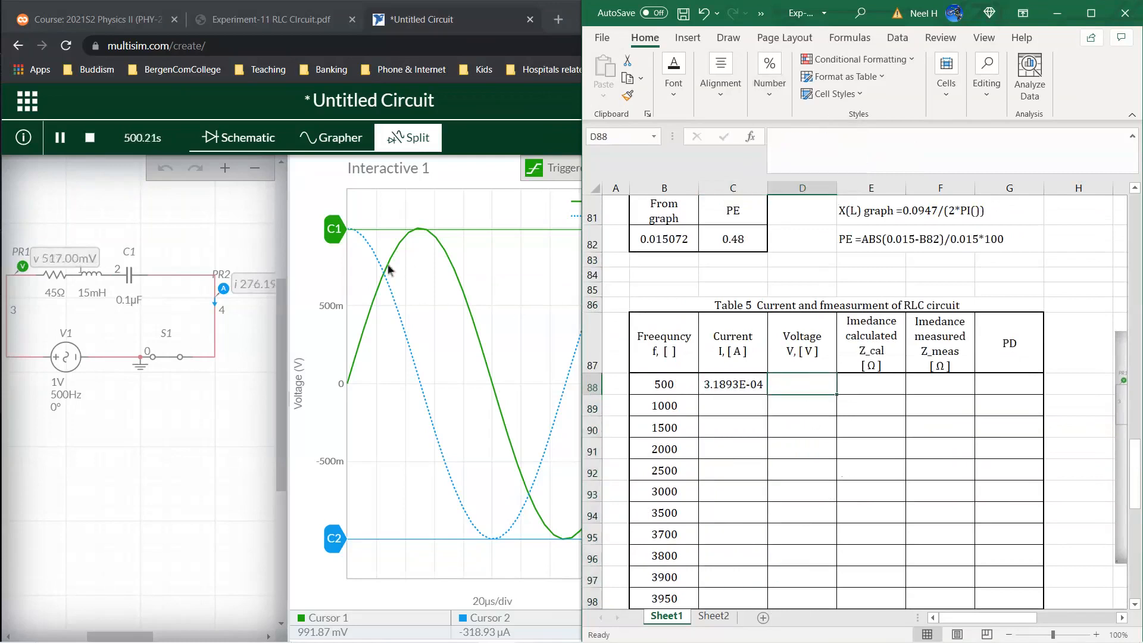
drag(334, 230, 334, 228)
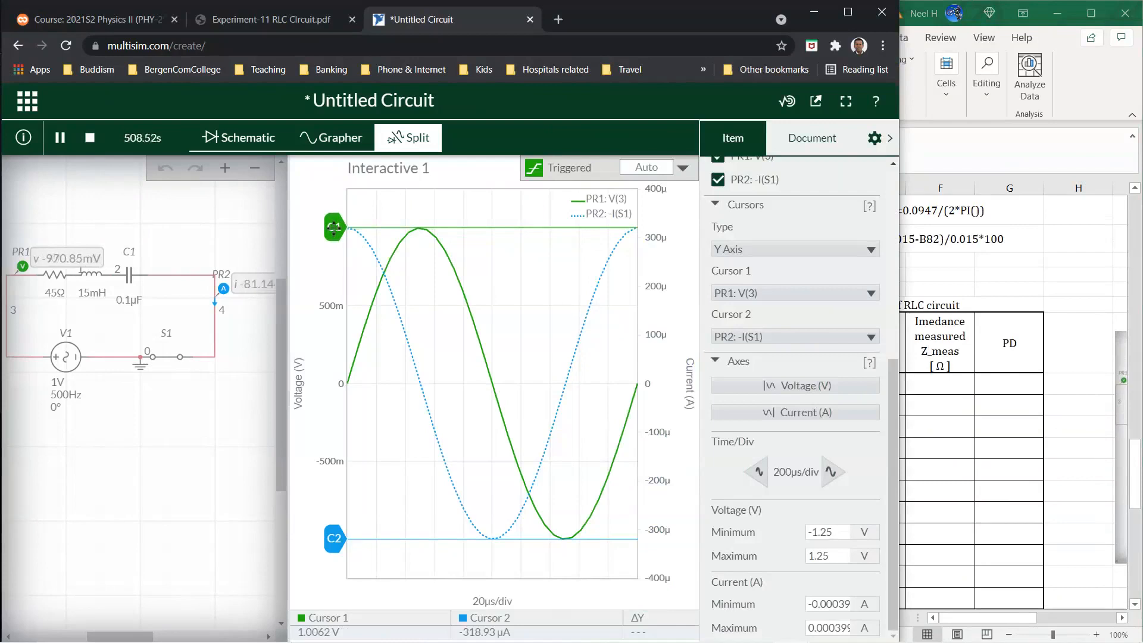
drag(334, 227, 334, 227)
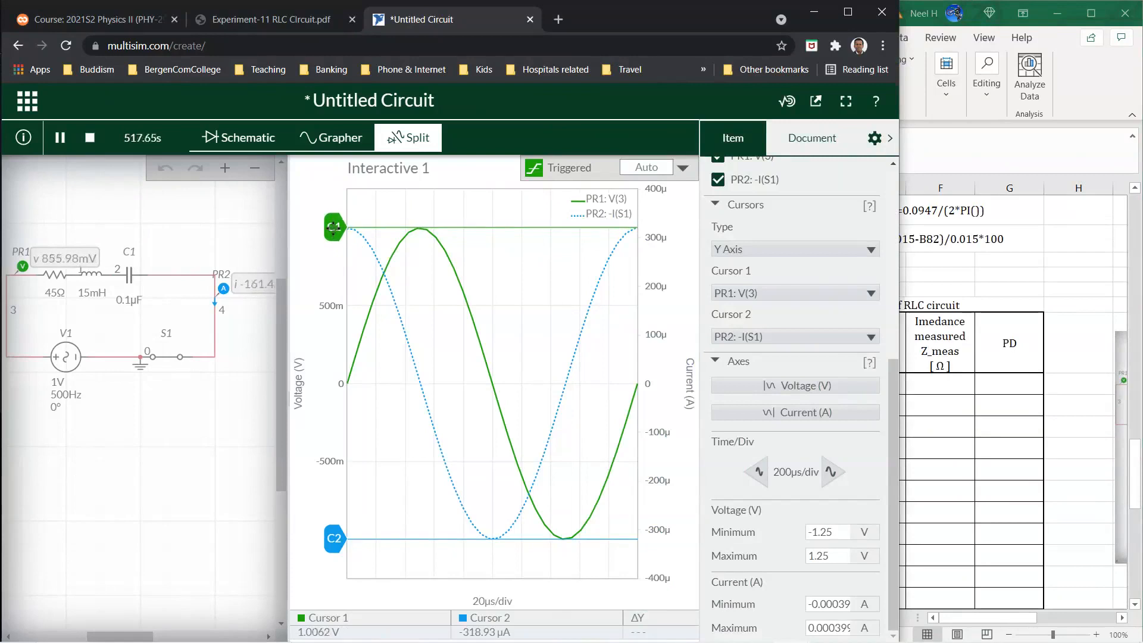
click(979, 447)
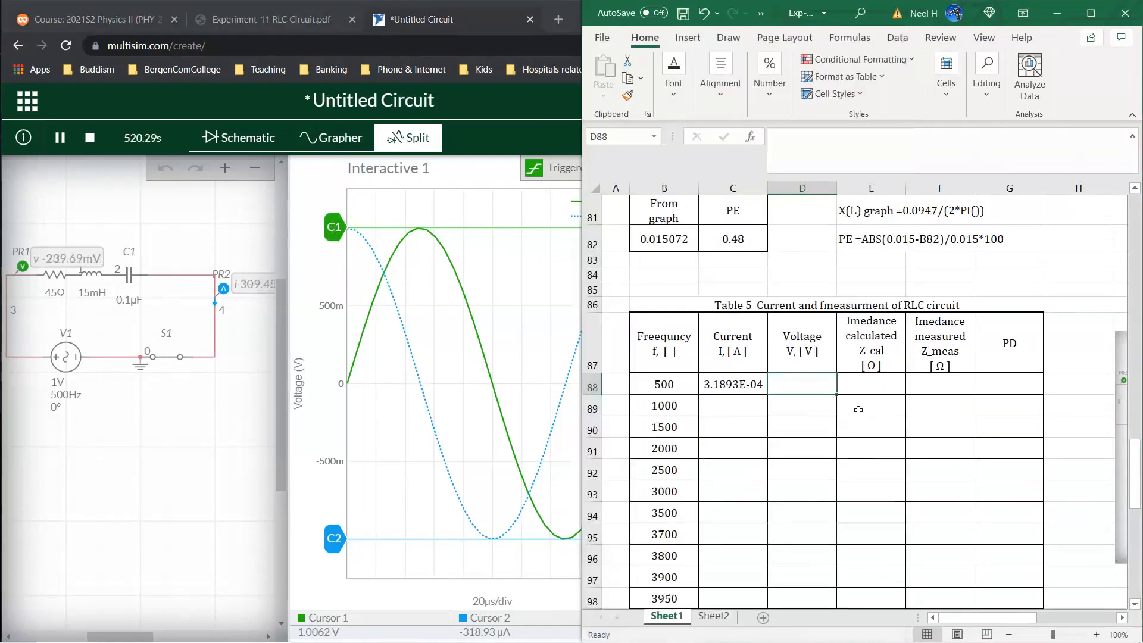
text(1.0062)
key(Return)
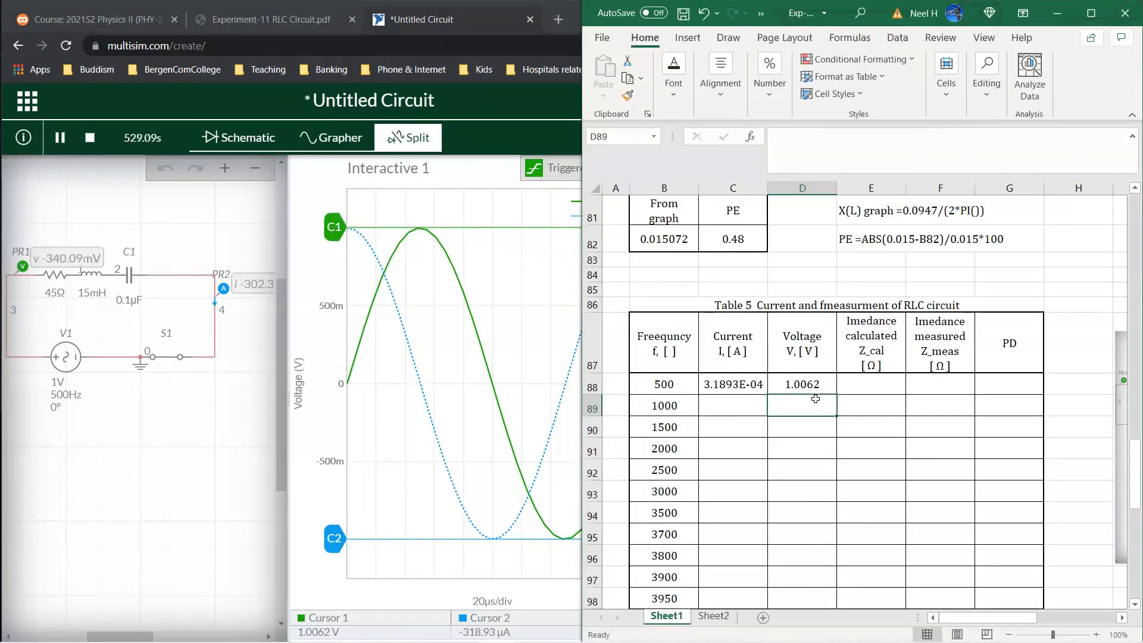
- Calculate the measured impedance at 500 Hz in F88 with the formula =D88/C88
click(873, 387)
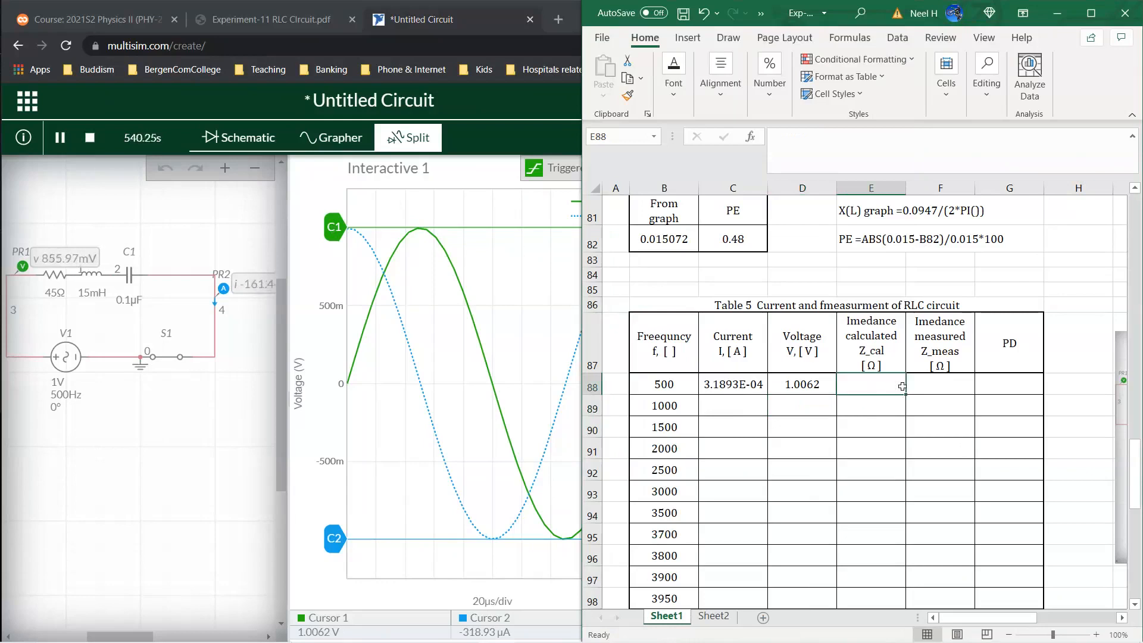
click(935, 386)
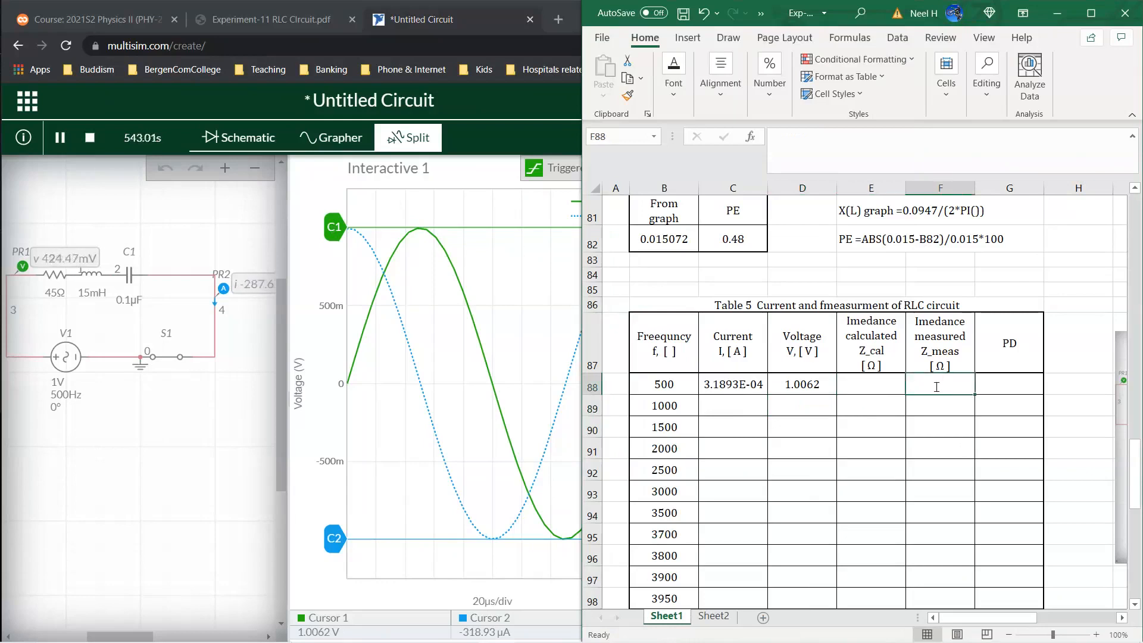
text(=)
click(778, 381)
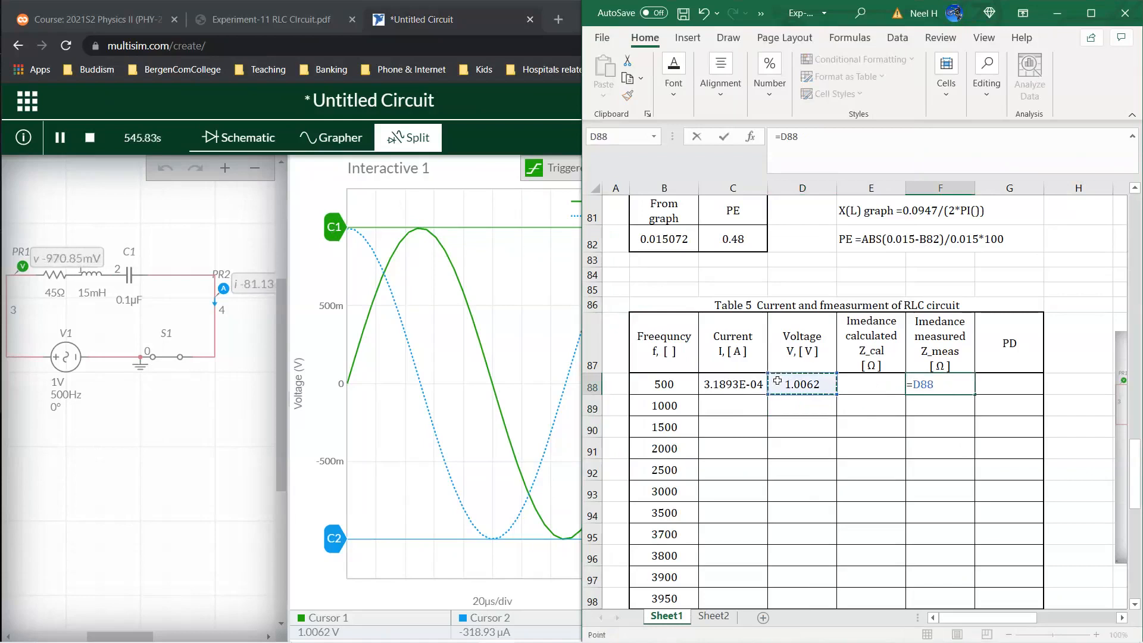
text(/)
click(716, 387)
key(Return)
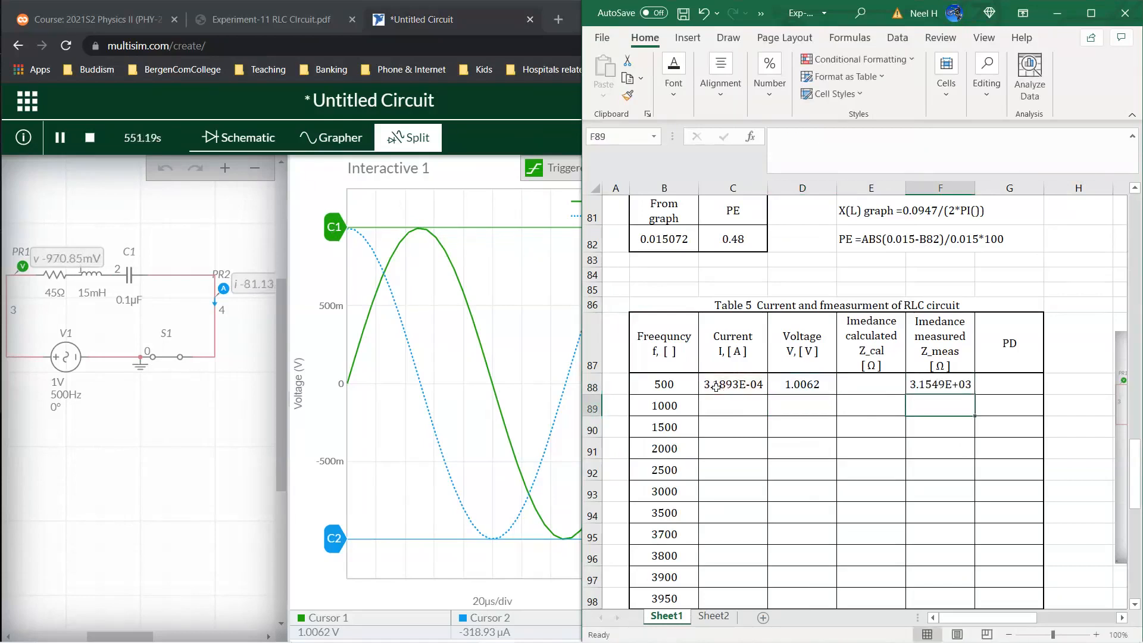
- Enter =SQRT(45^2+((2*PI()*B88*0.015)-(1/(2*PI()*B88*0.1*10^-6)))^2) in E88 as the calculated impedance at 500 Hz
click(876, 385)
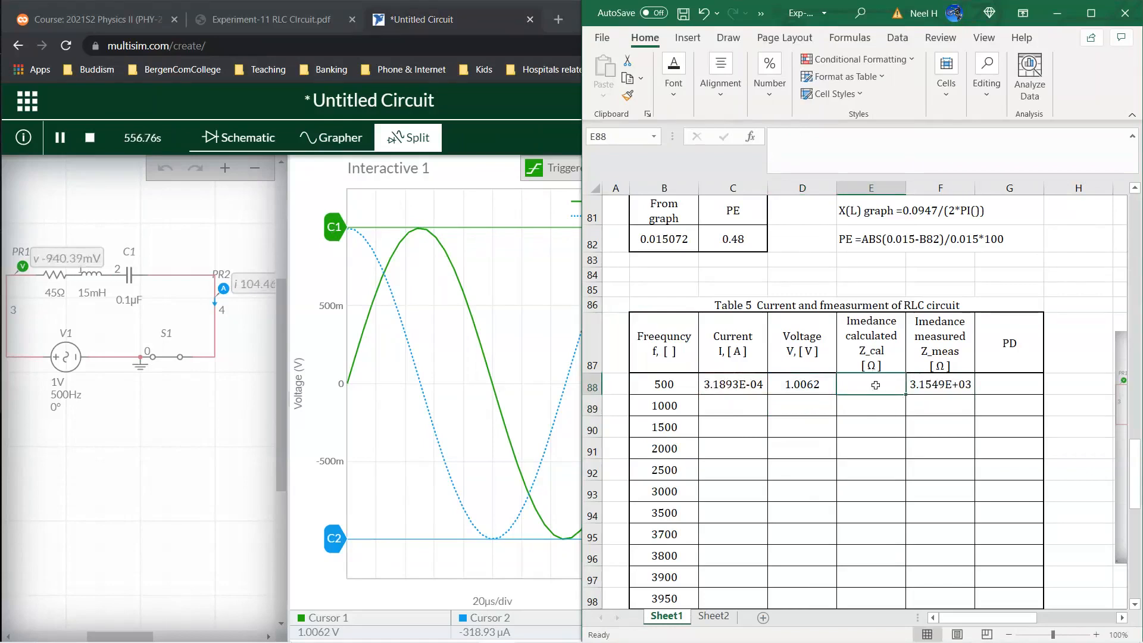
text(=SQRT)
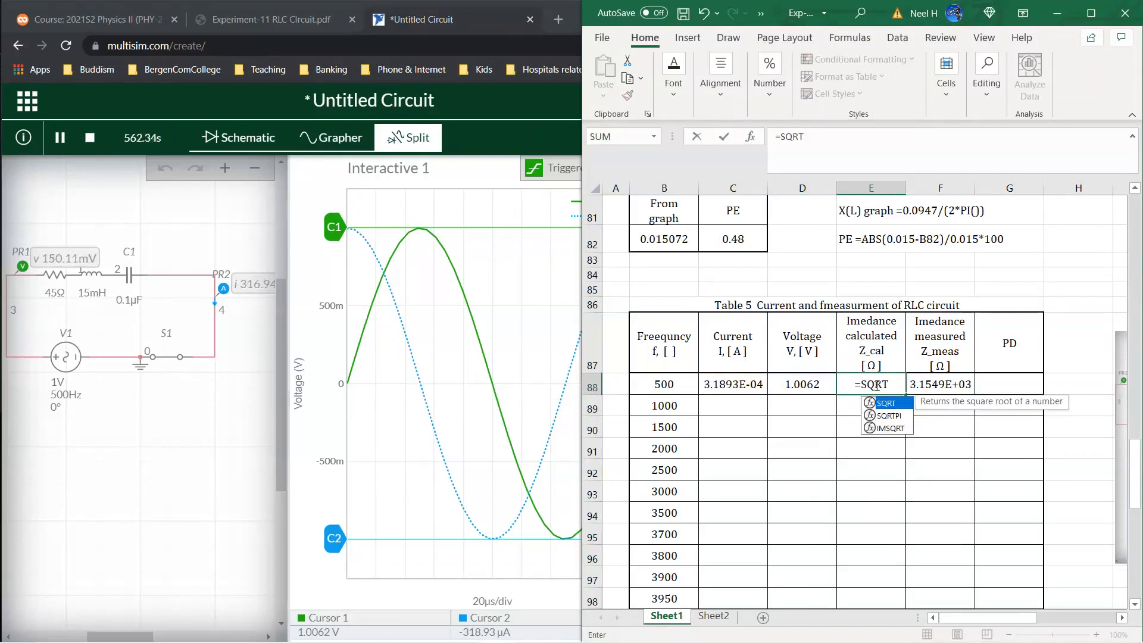
text(()
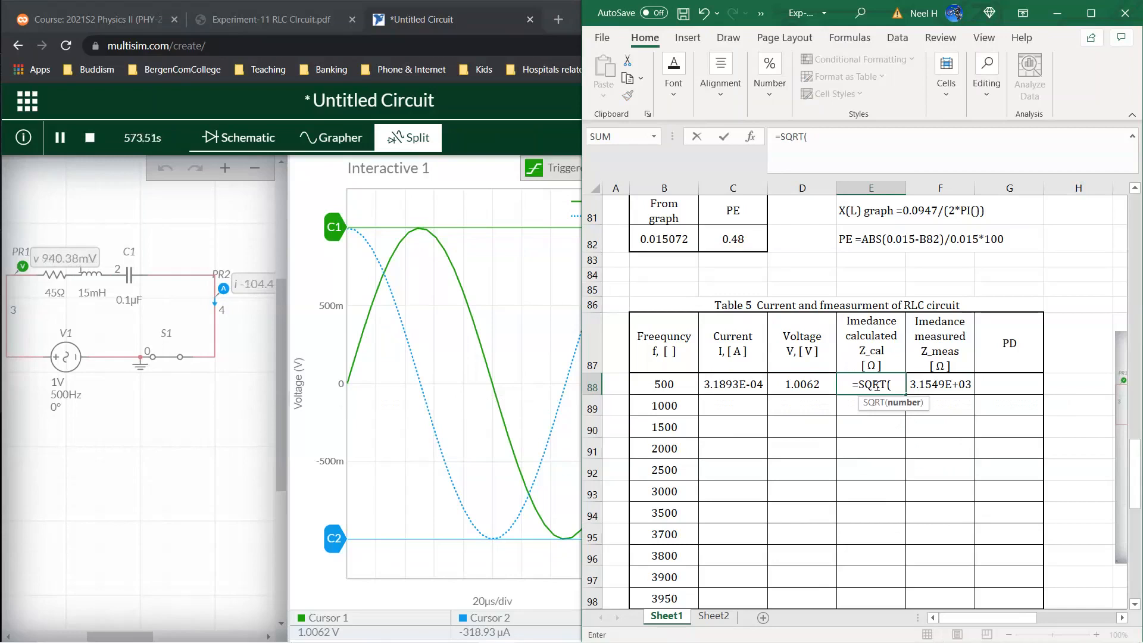
text(45^)
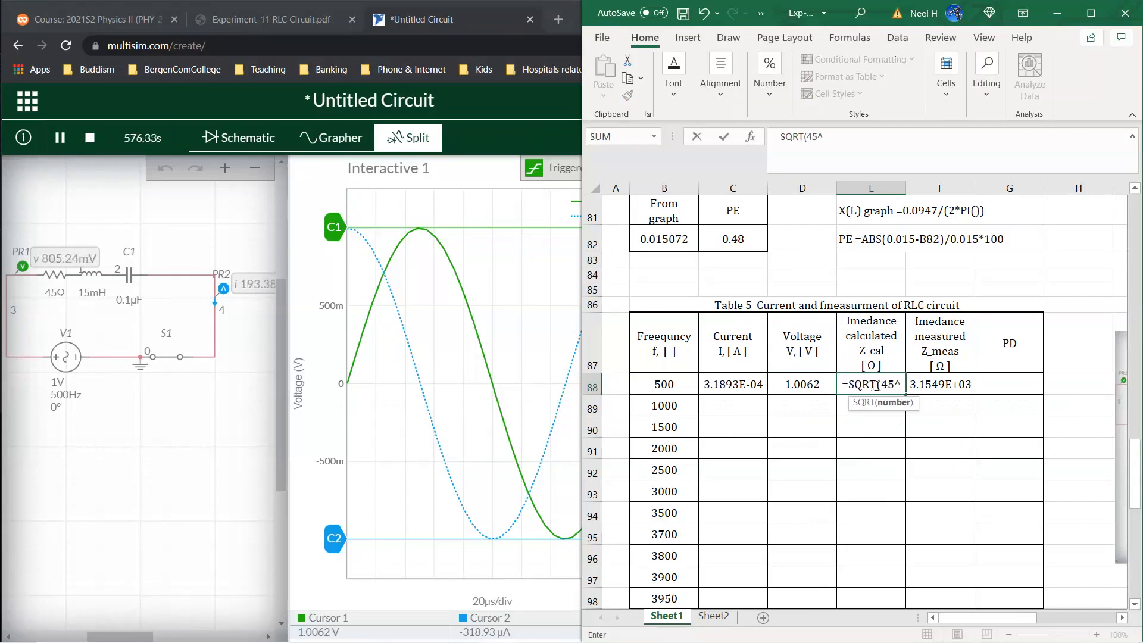
text(2+()
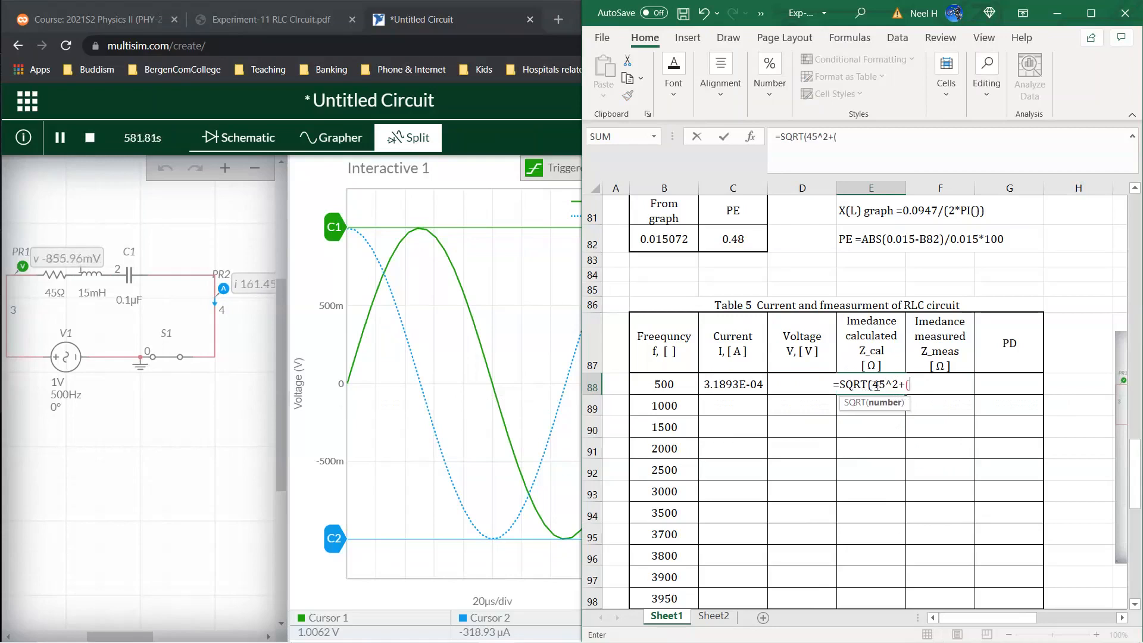
text(()
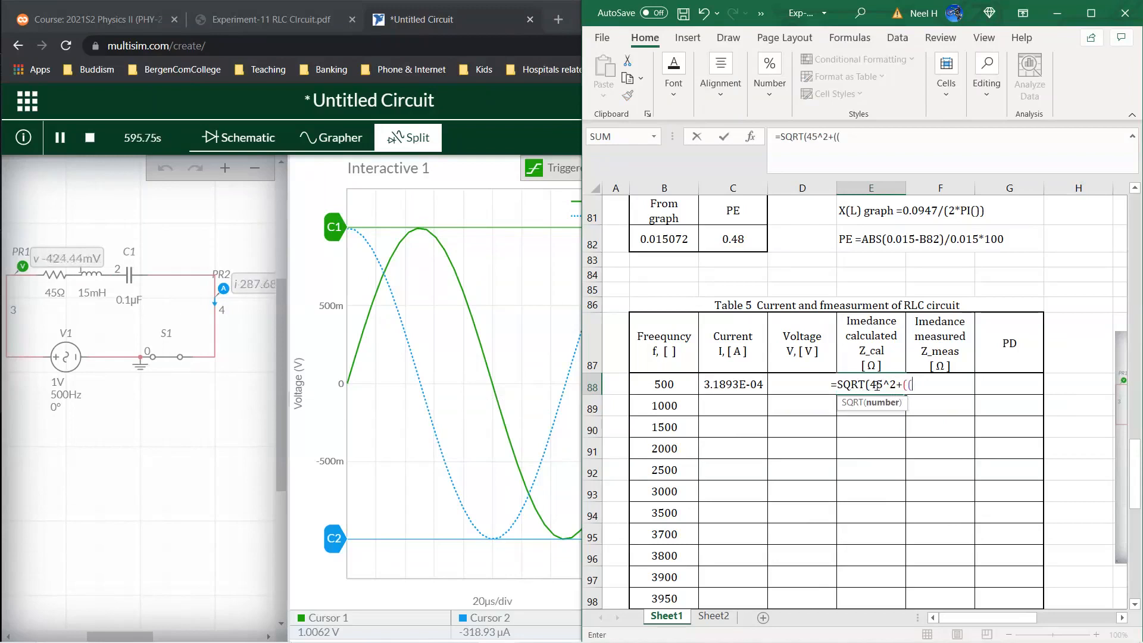
text(2*)
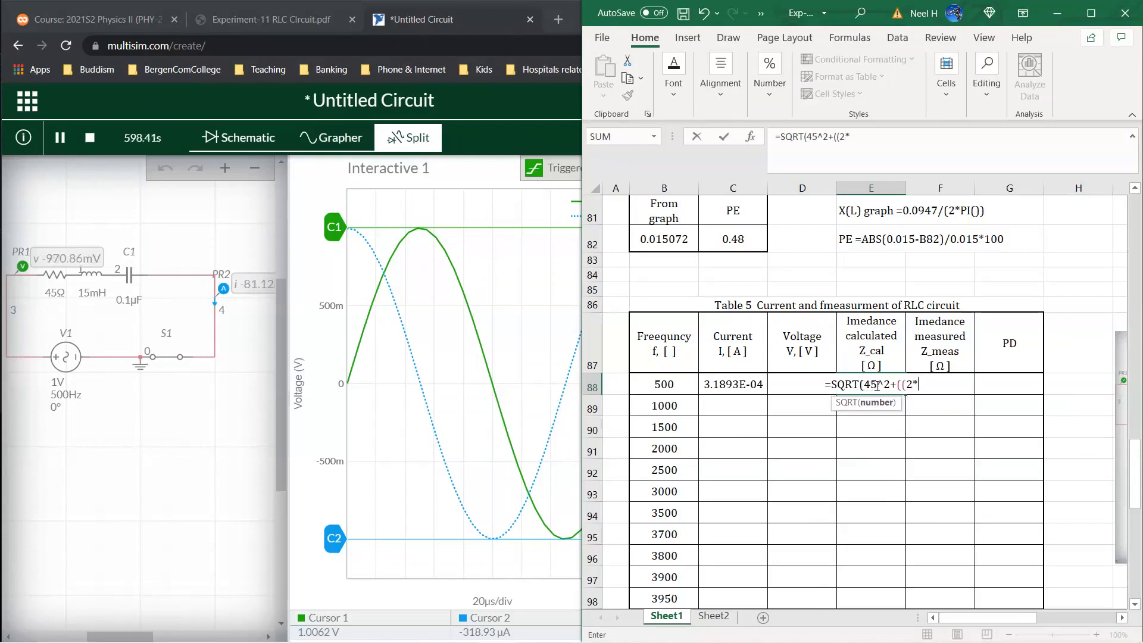
text(PI())
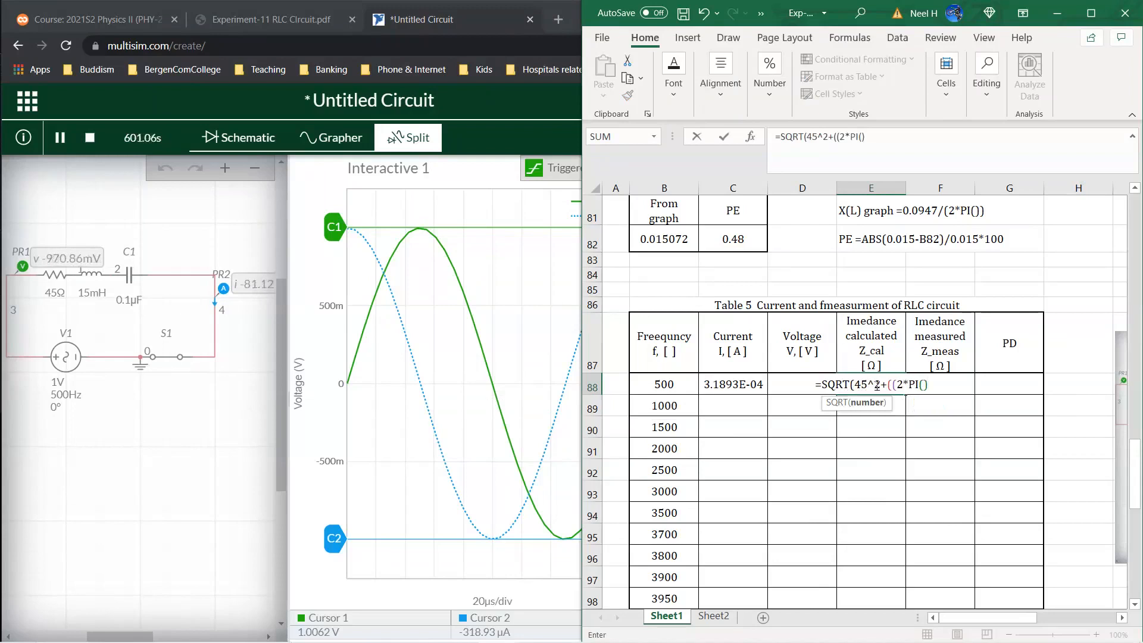
text(*)
click(663, 399)
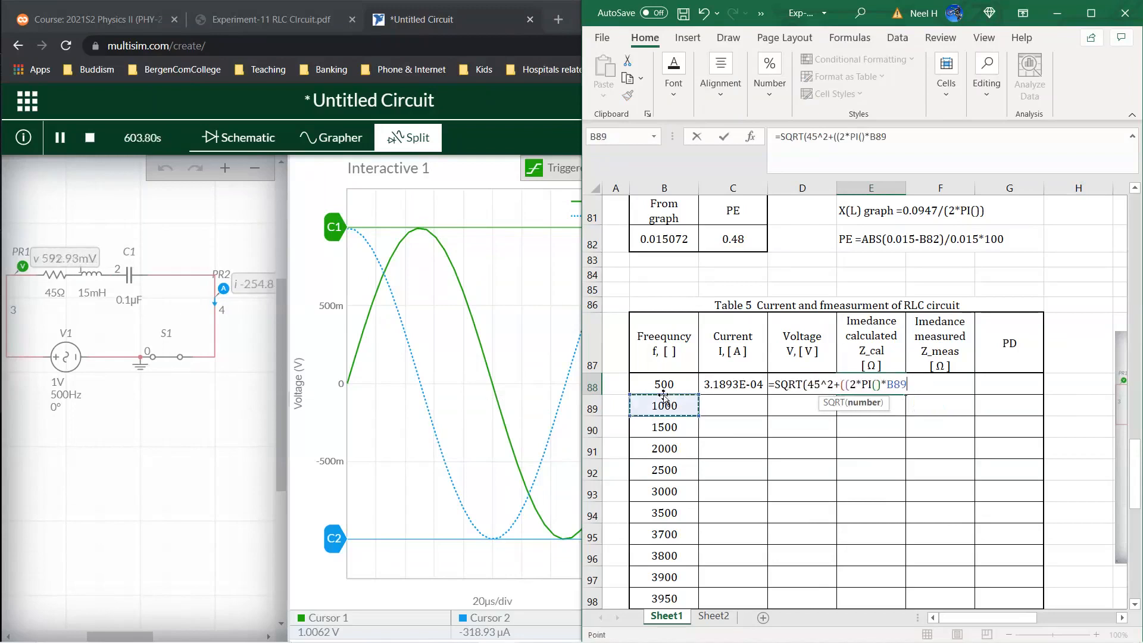
key(BackSpace)
key(BackSpace)
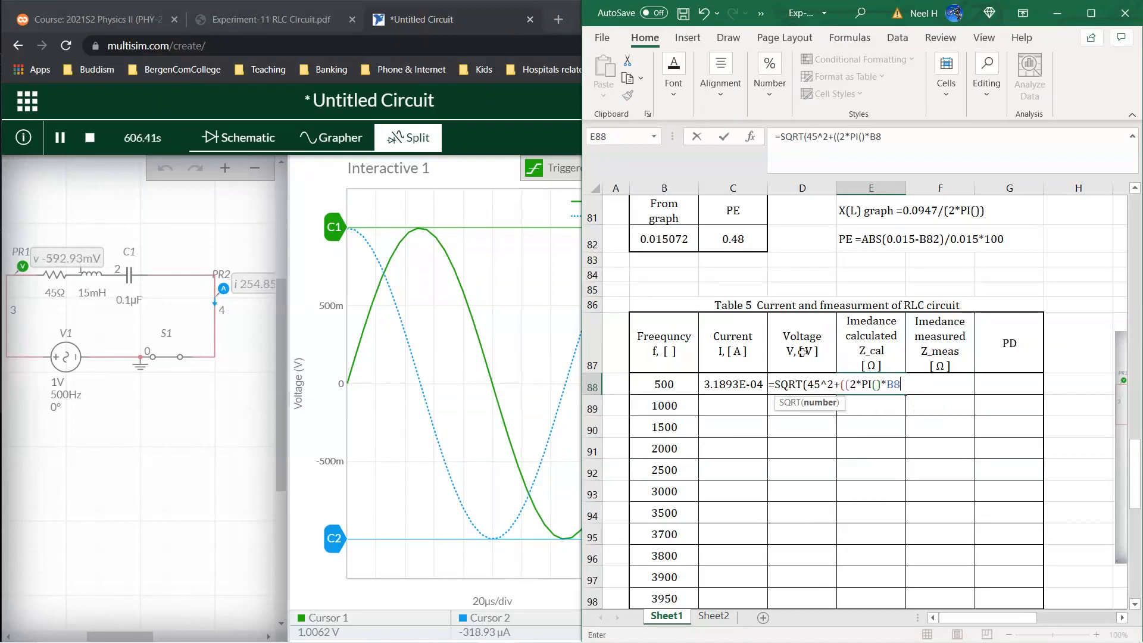
key(BackSpace)
click(677, 382)
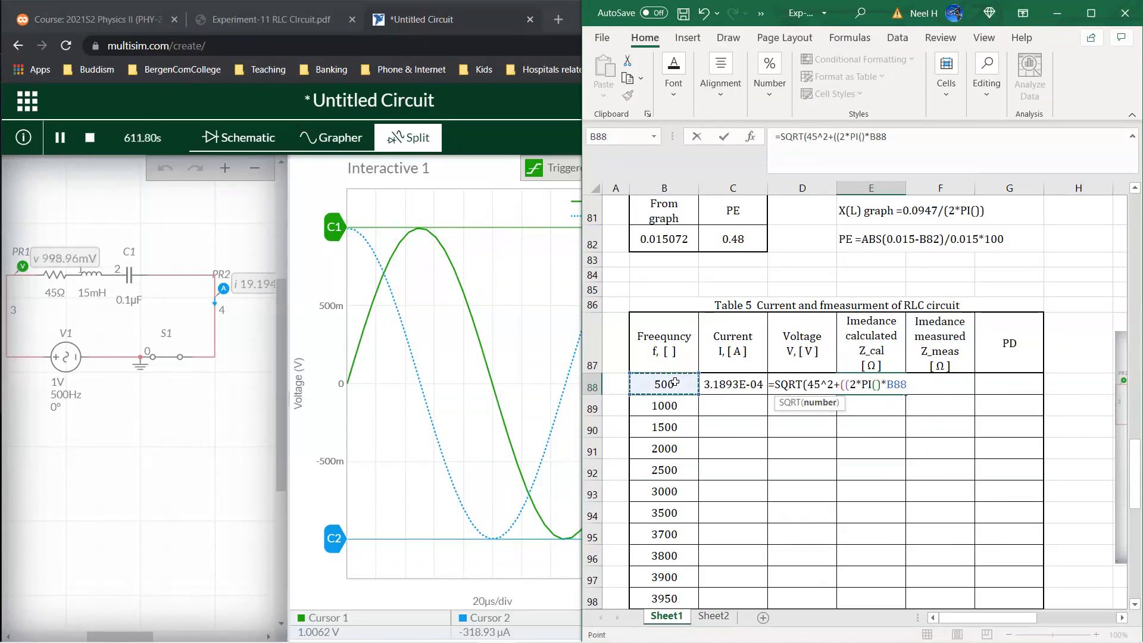
text(*)
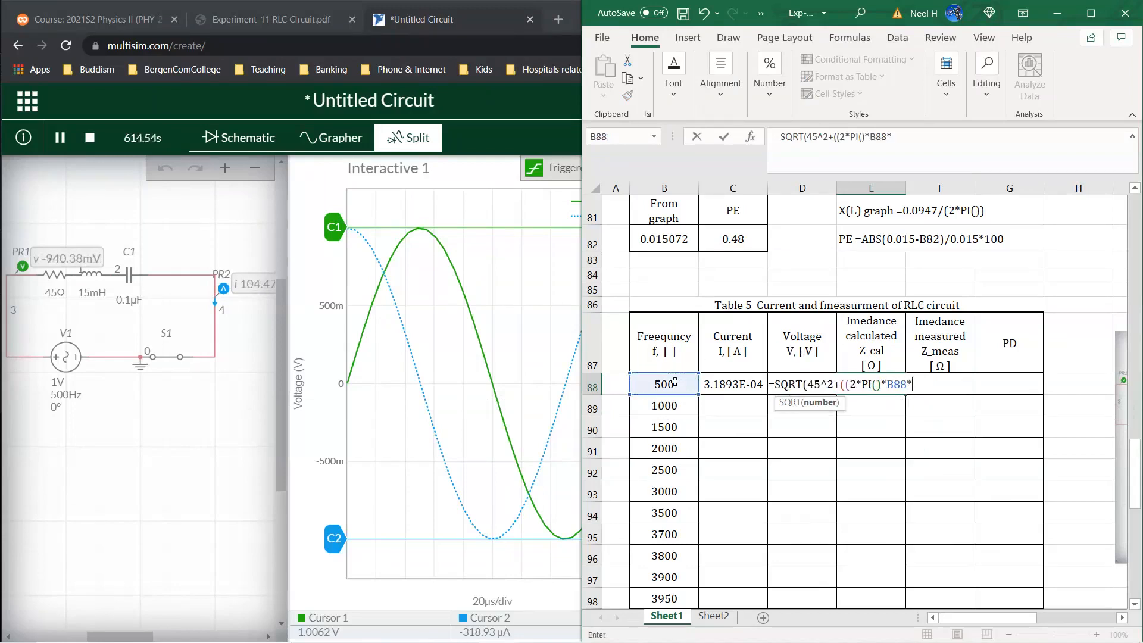
text(0.01)
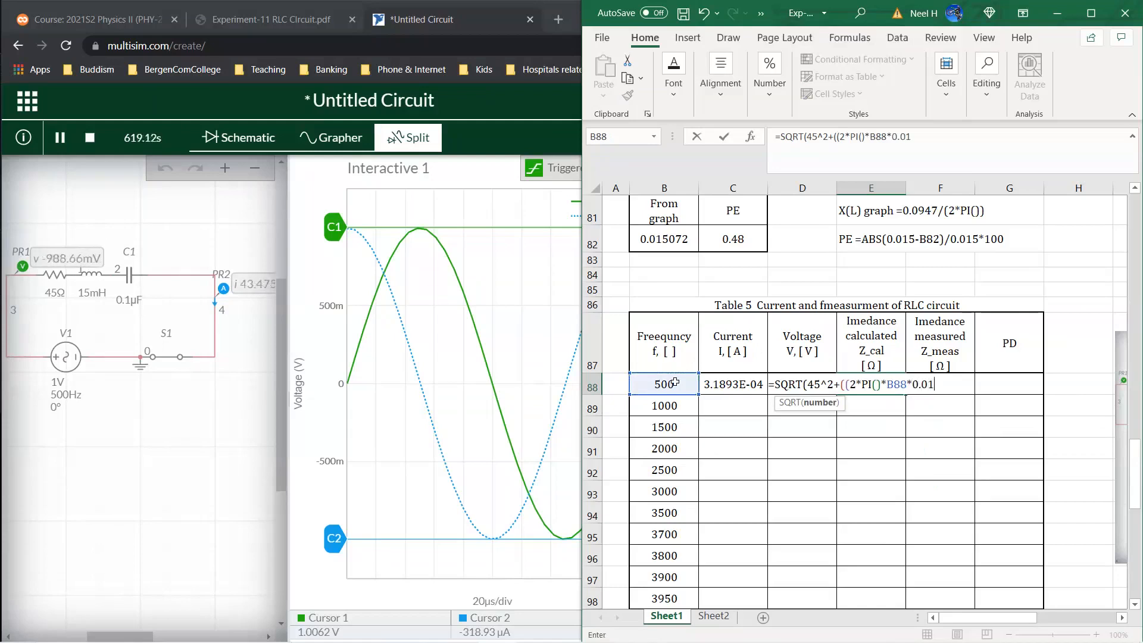
text(5)-()
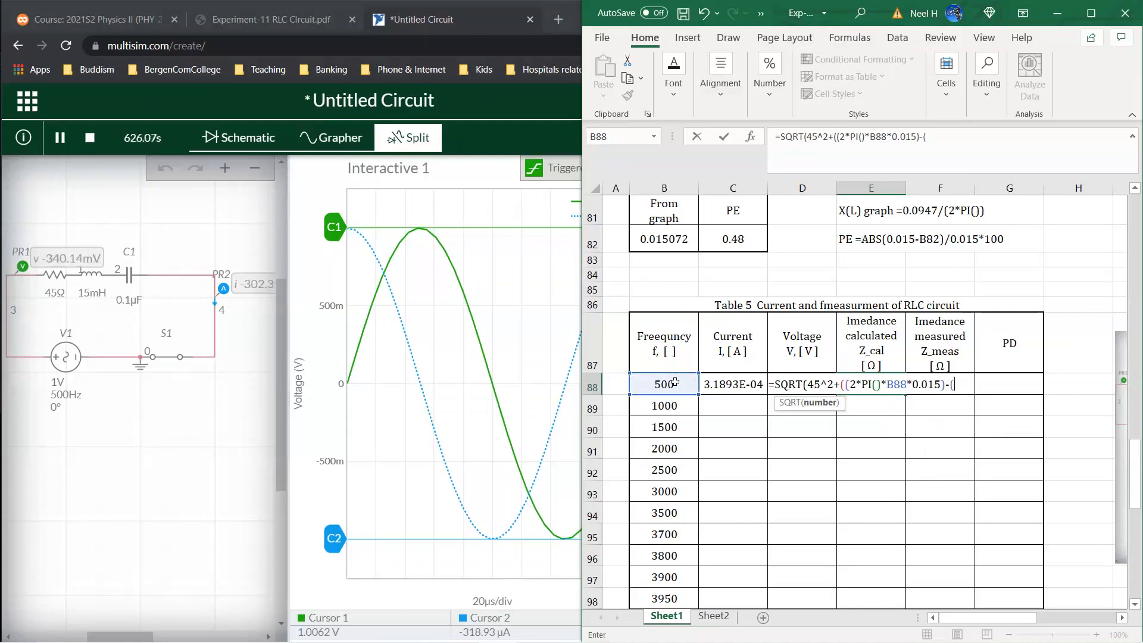
text(1/)
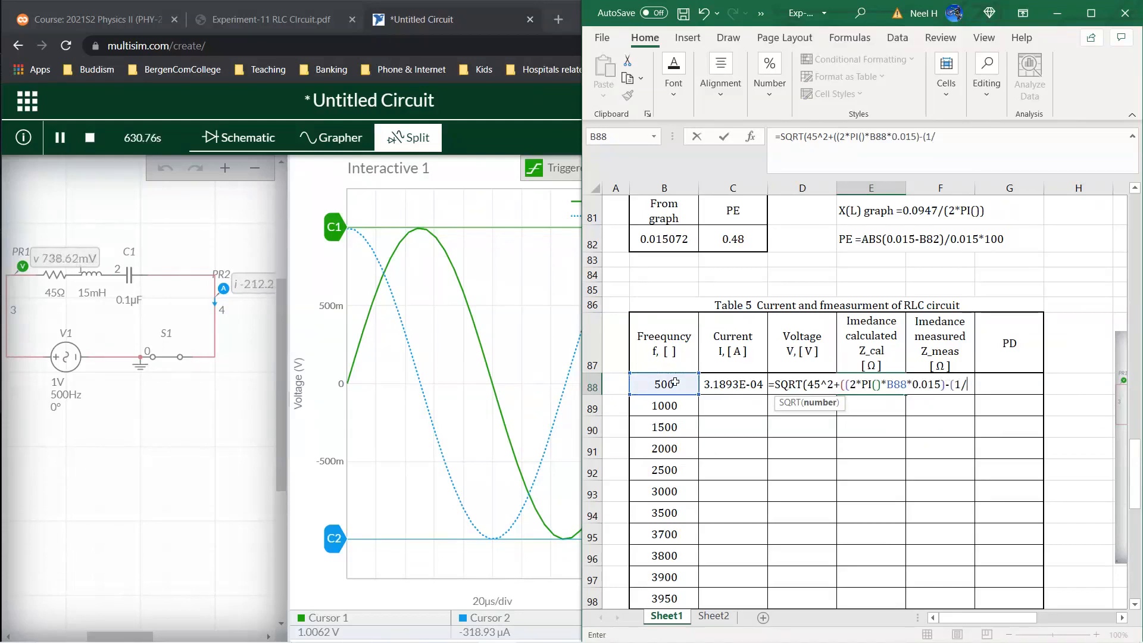
text((2*P)
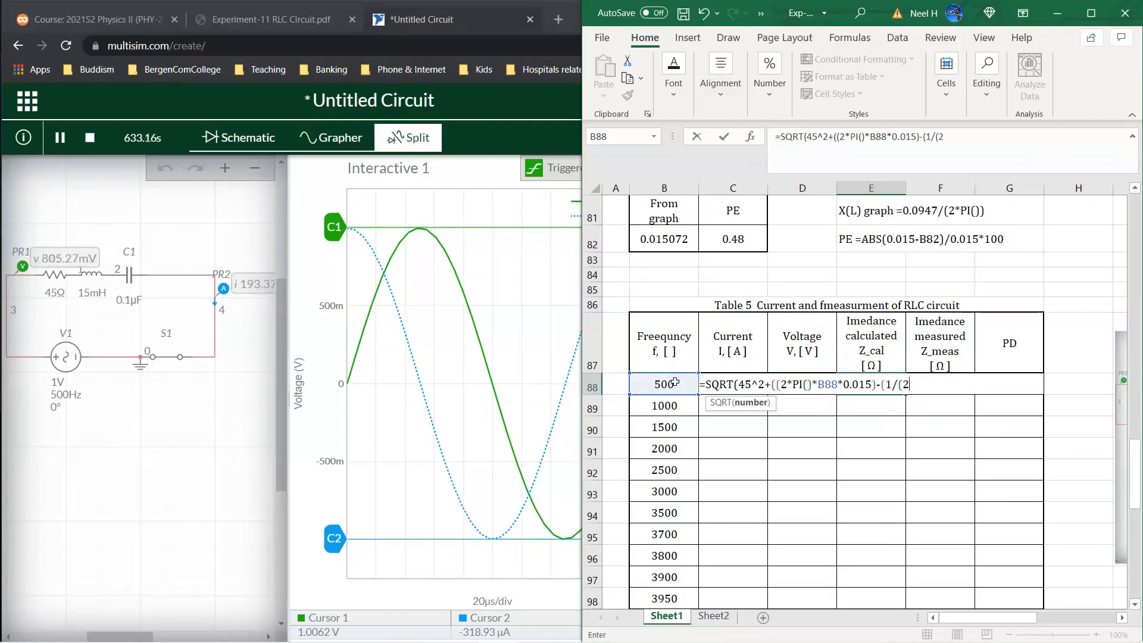
text(I())
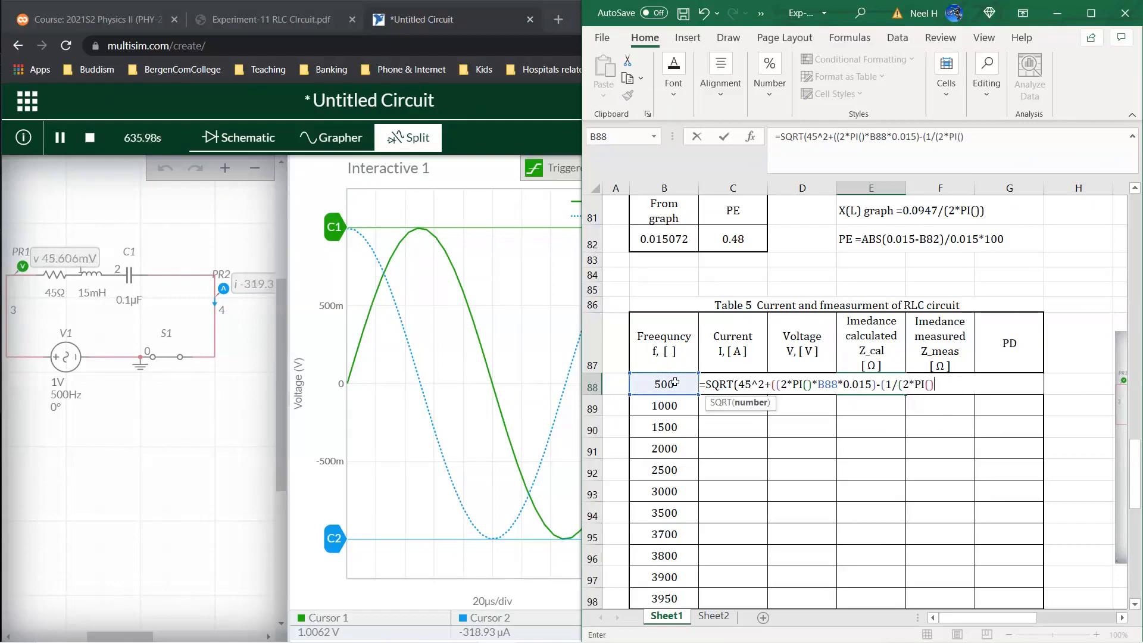
text(*)
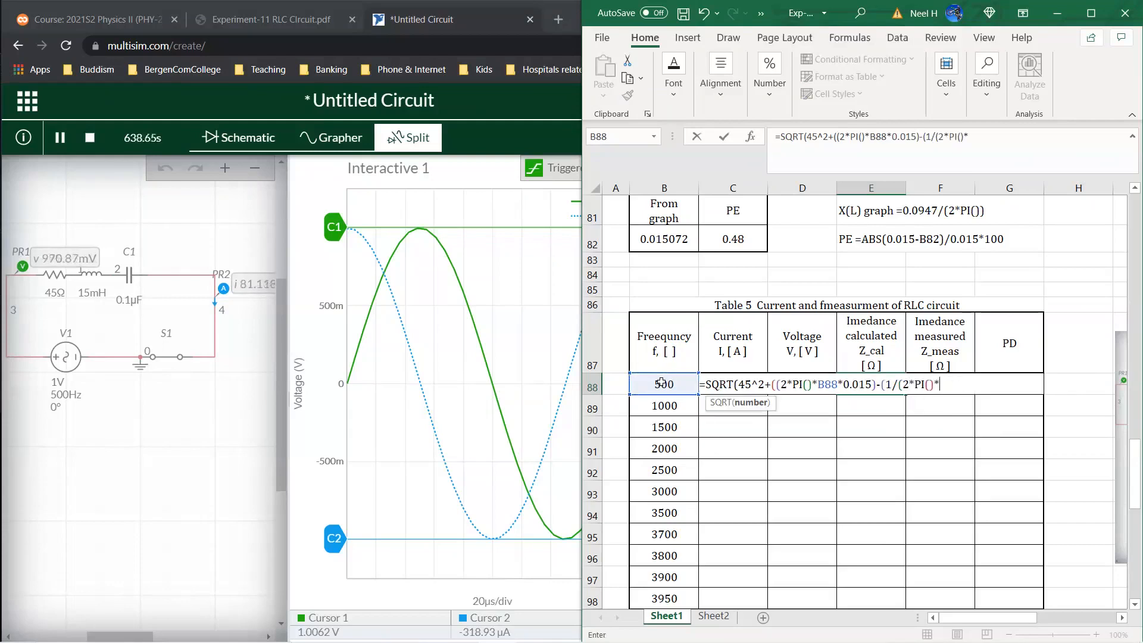
click(661, 384)
text(*)
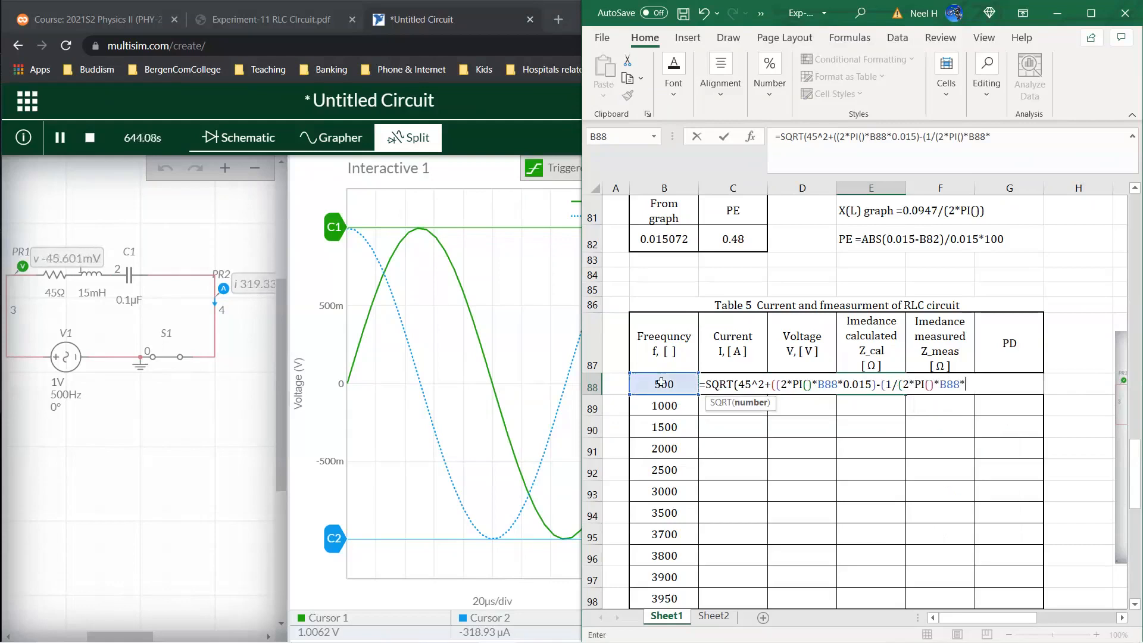
text(0.1*10^)
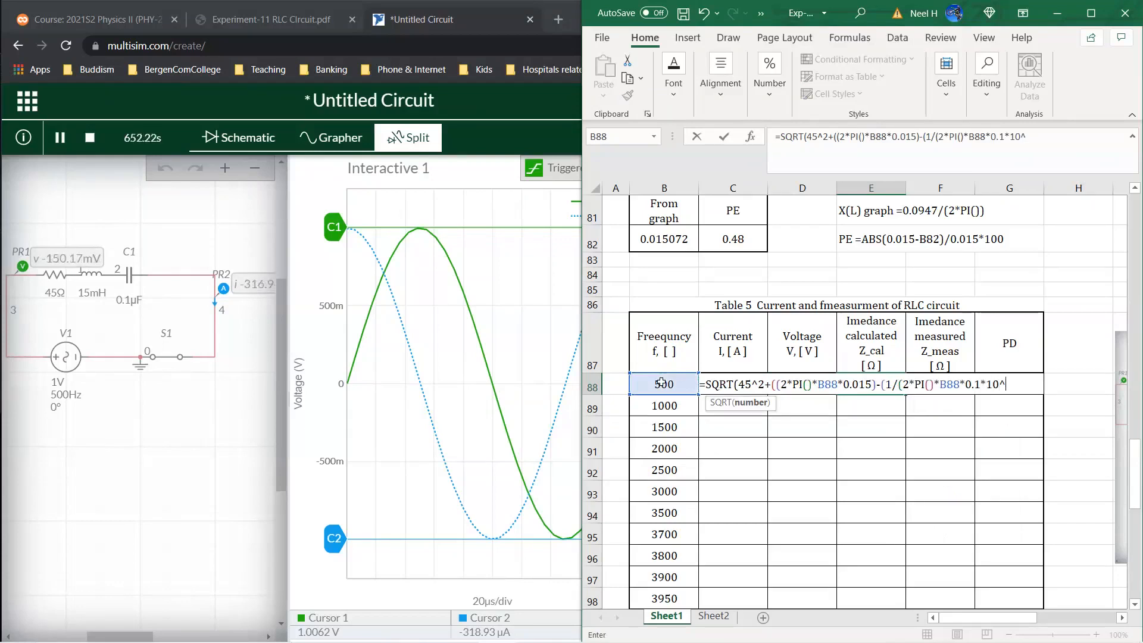
text(-6)
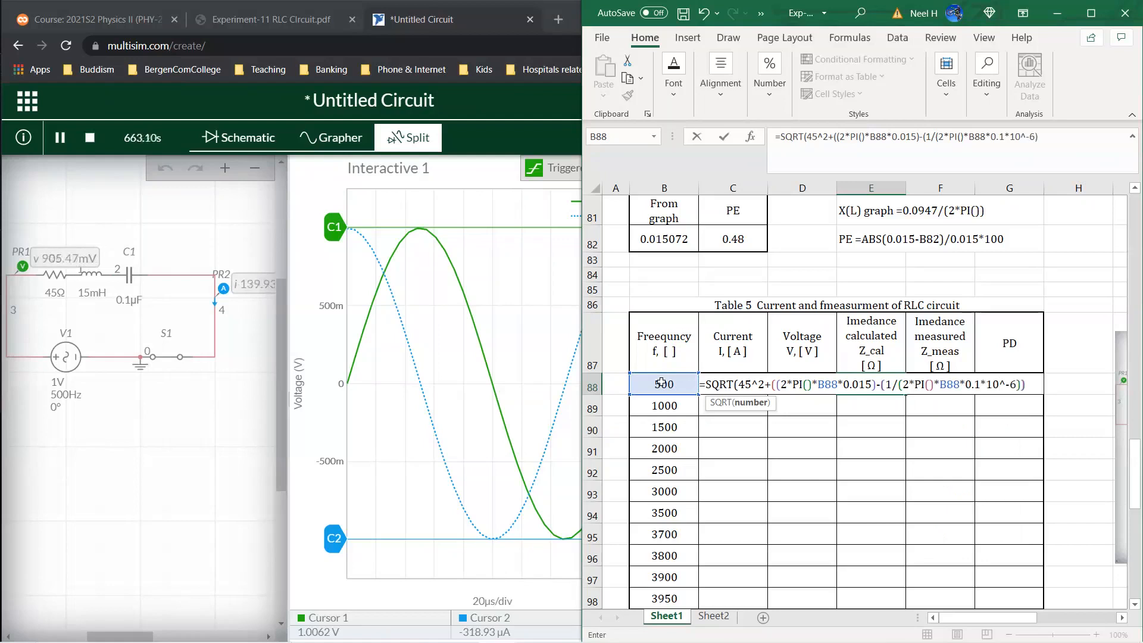
text()^2)
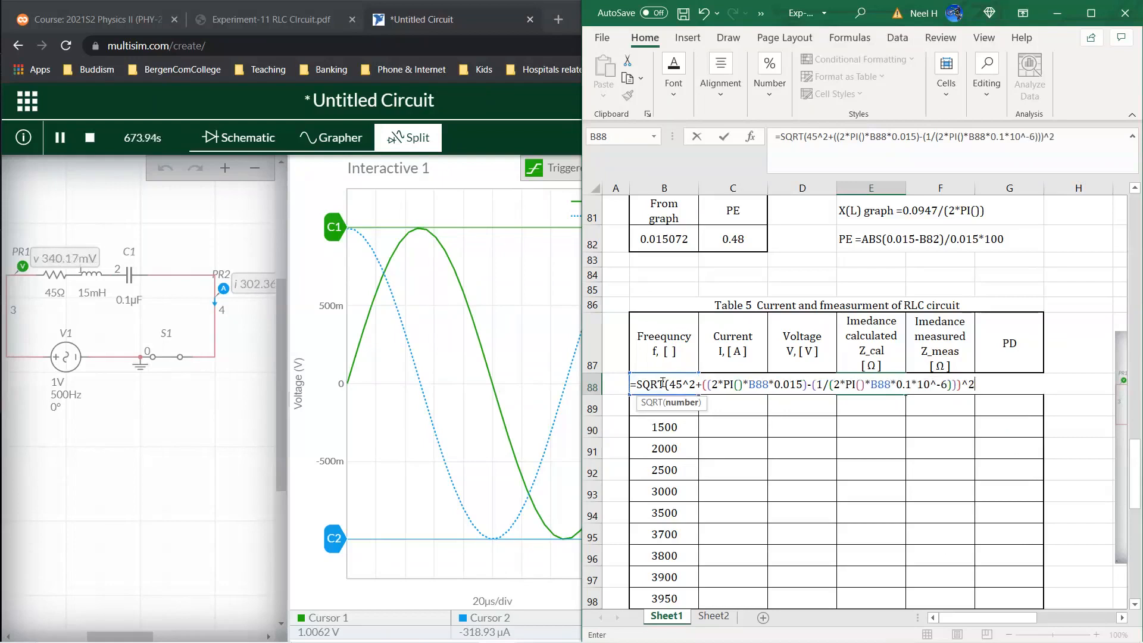
text())
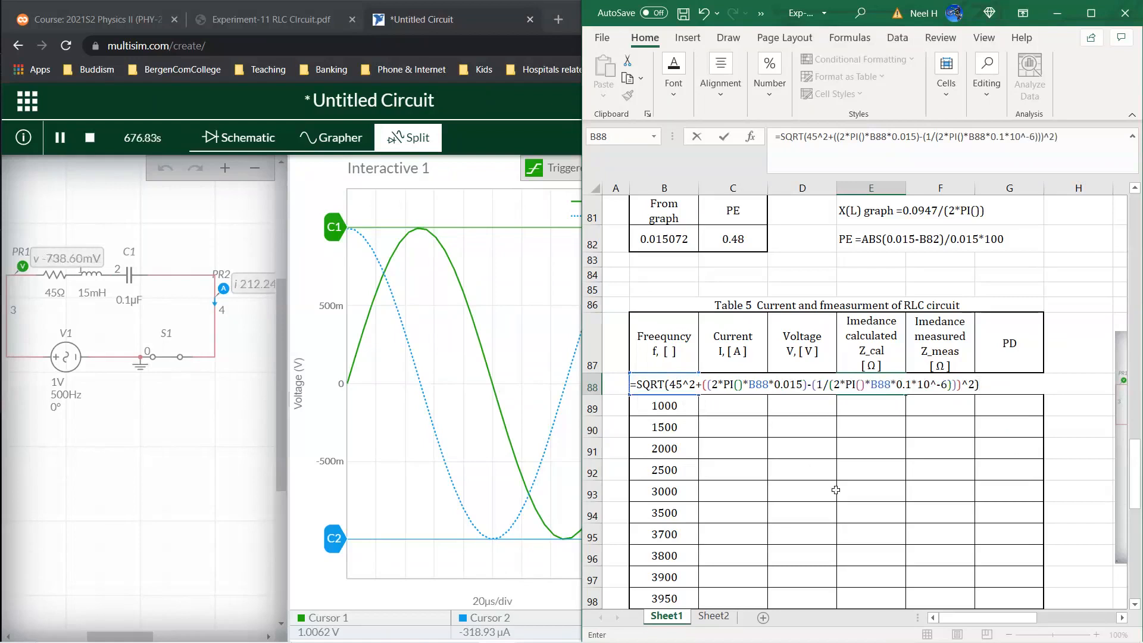
key(Return)
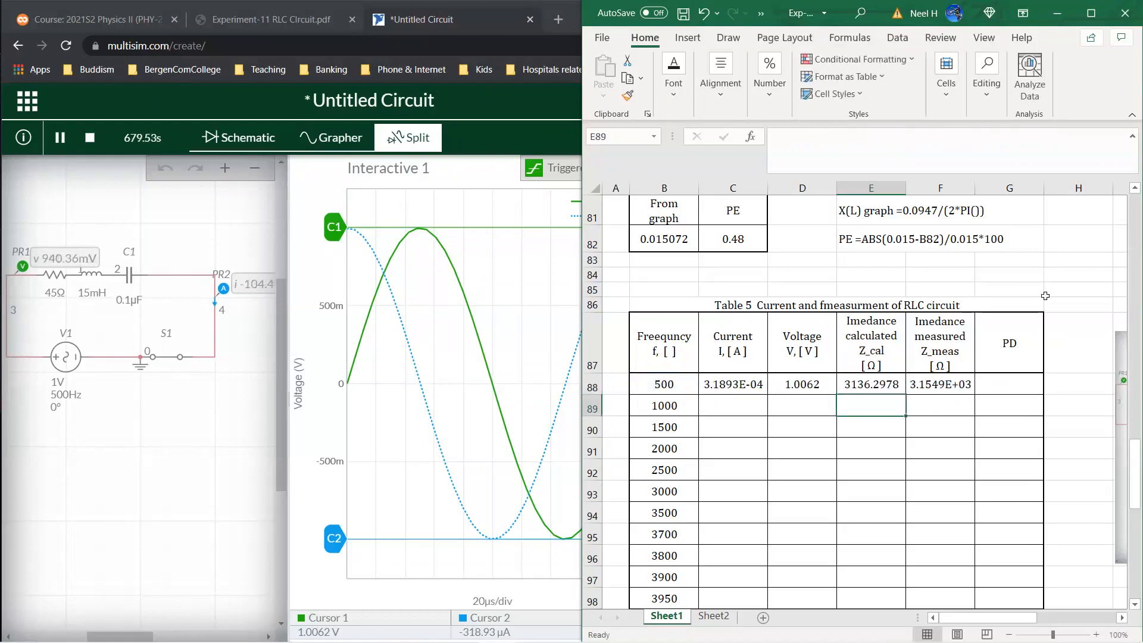
- Format Table 5's calculated impedance cells E88:E108 as Scientific with four decimal places
click(1092, 13)
scroll(344, 231, down, 2)
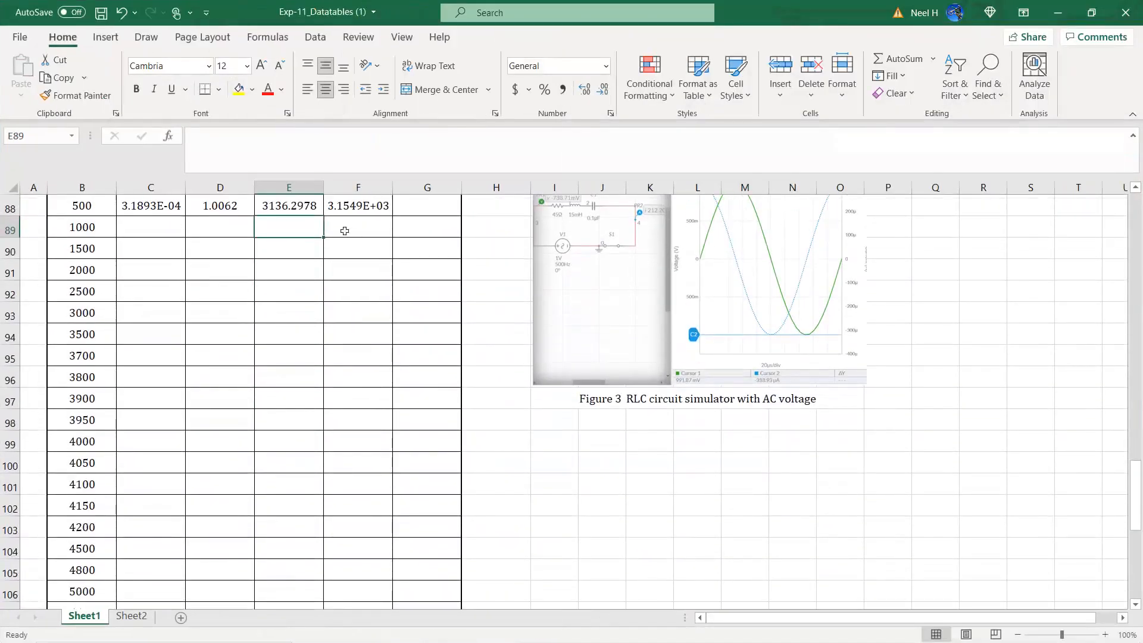
drag(302, 201, 301, 575)
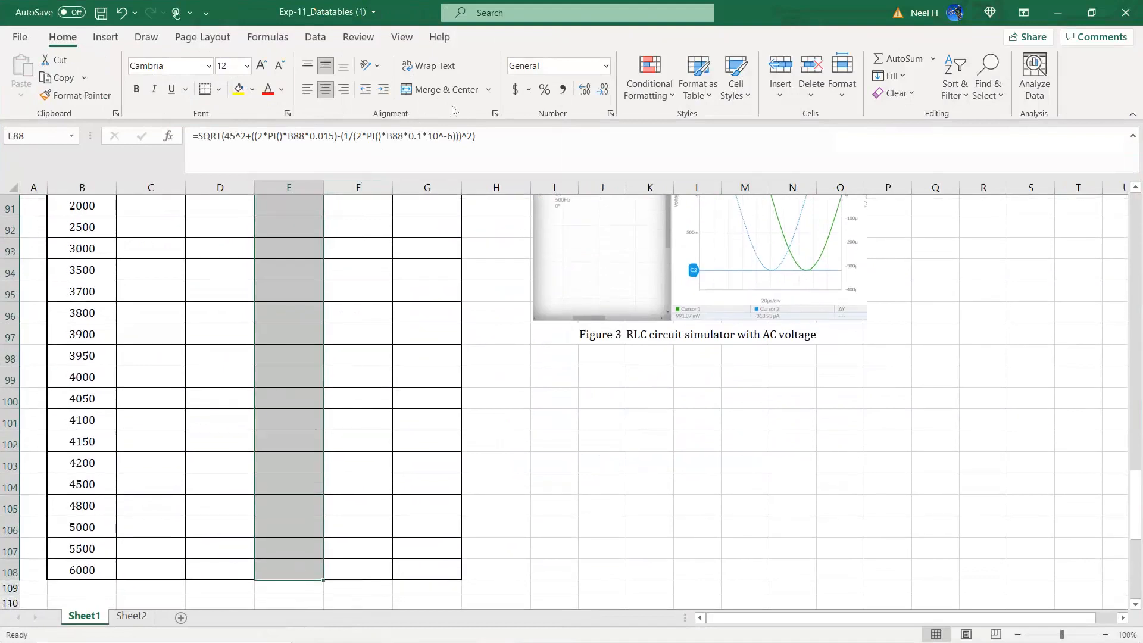
click(607, 67)
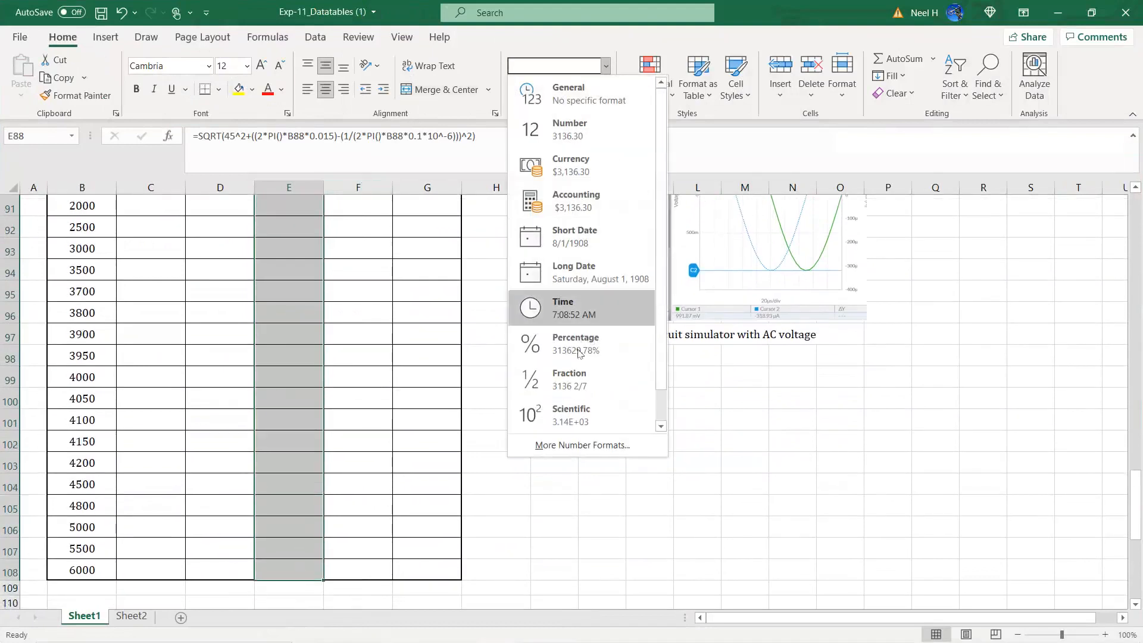
click(573, 416)
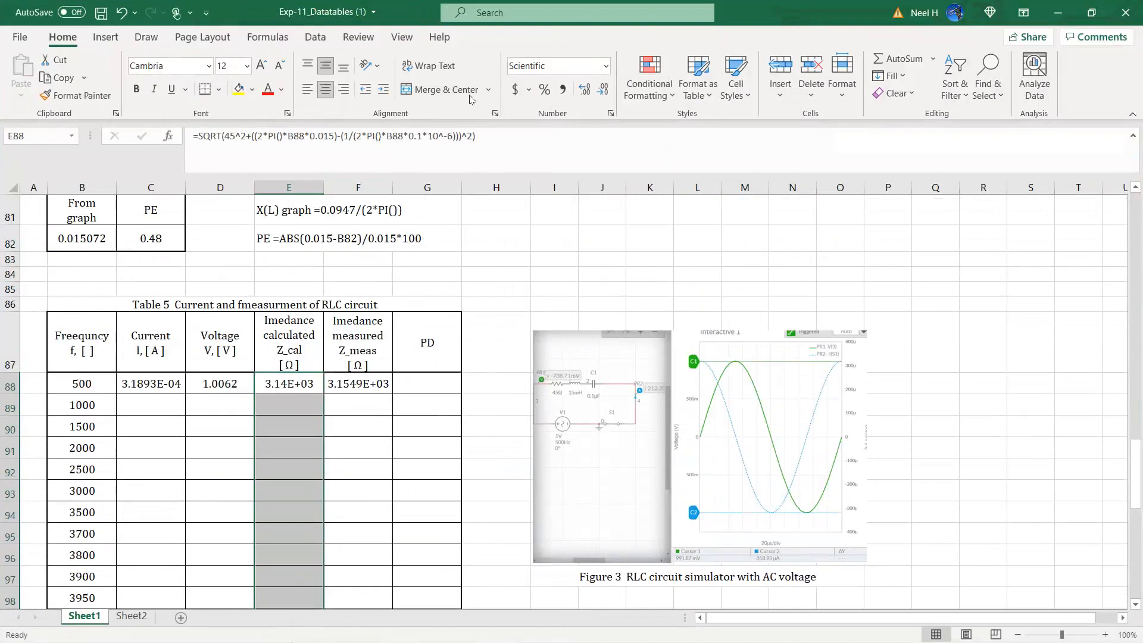
click(586, 89)
click(587, 89)
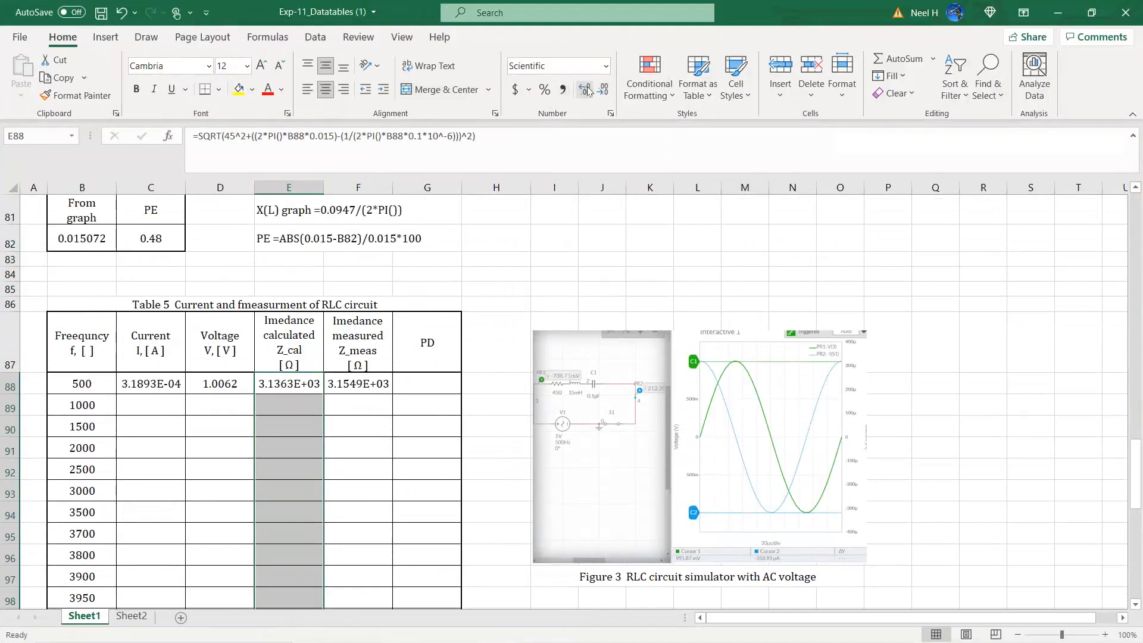
click(494, 475)
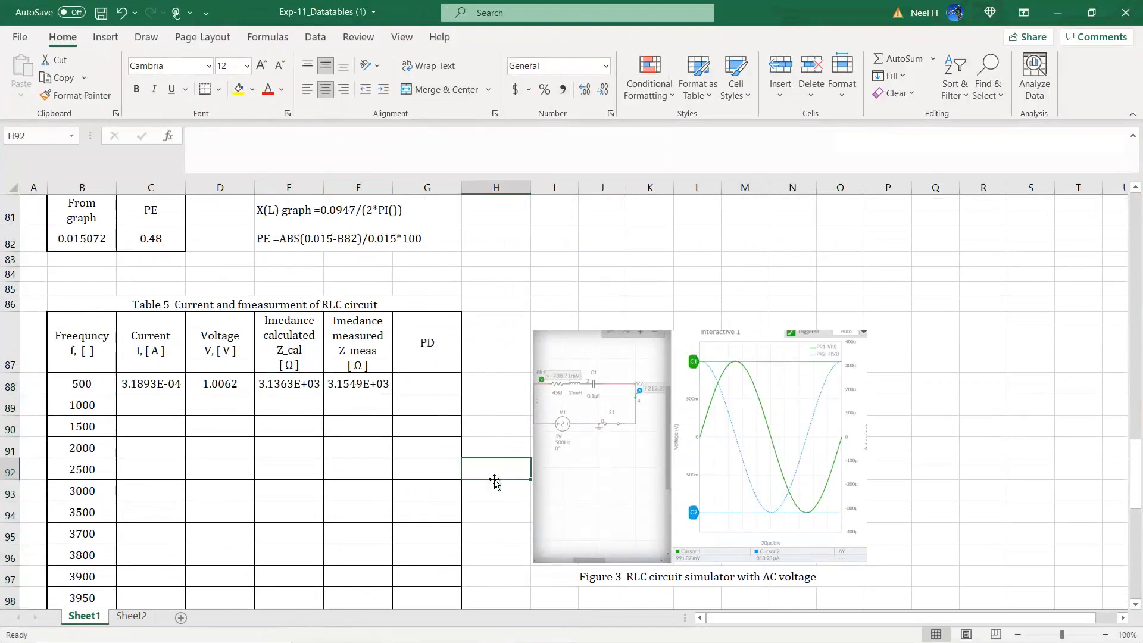
- Copy E88's formula into I100 as the text note Z =SQRT(45^2+((2*PI()*B88*0.015)-(1/(2*PI()*B88*0.1*10^-6)))^2) and left-align I100:I102
scroll(362, 403, down, 1)
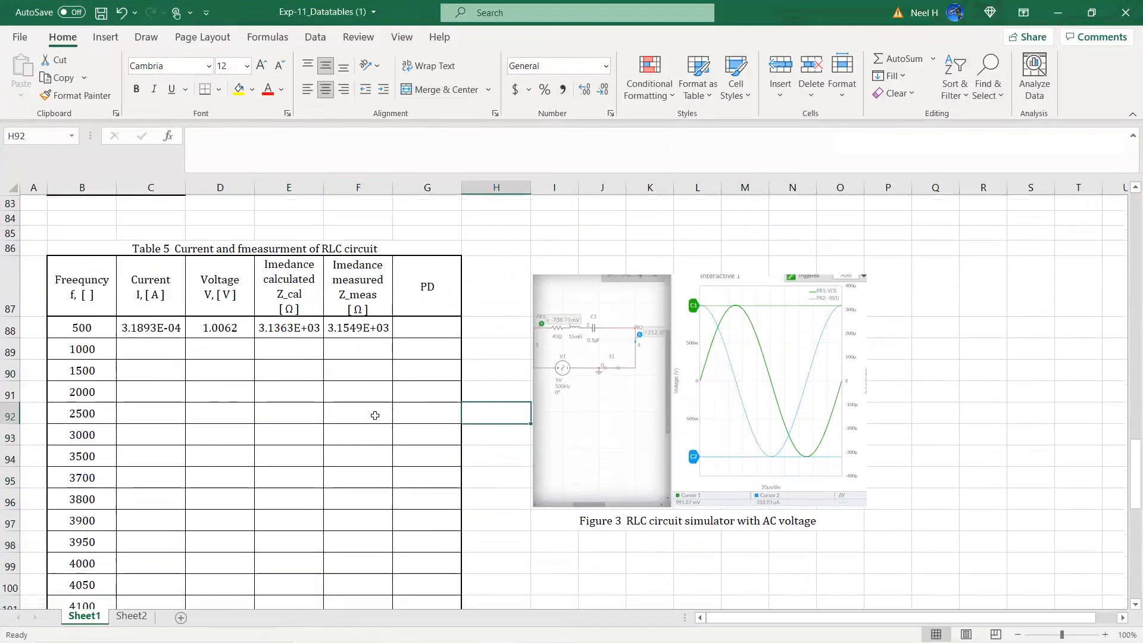
scroll(390, 343, down, 2)
scroll(390, 343, up, 2)
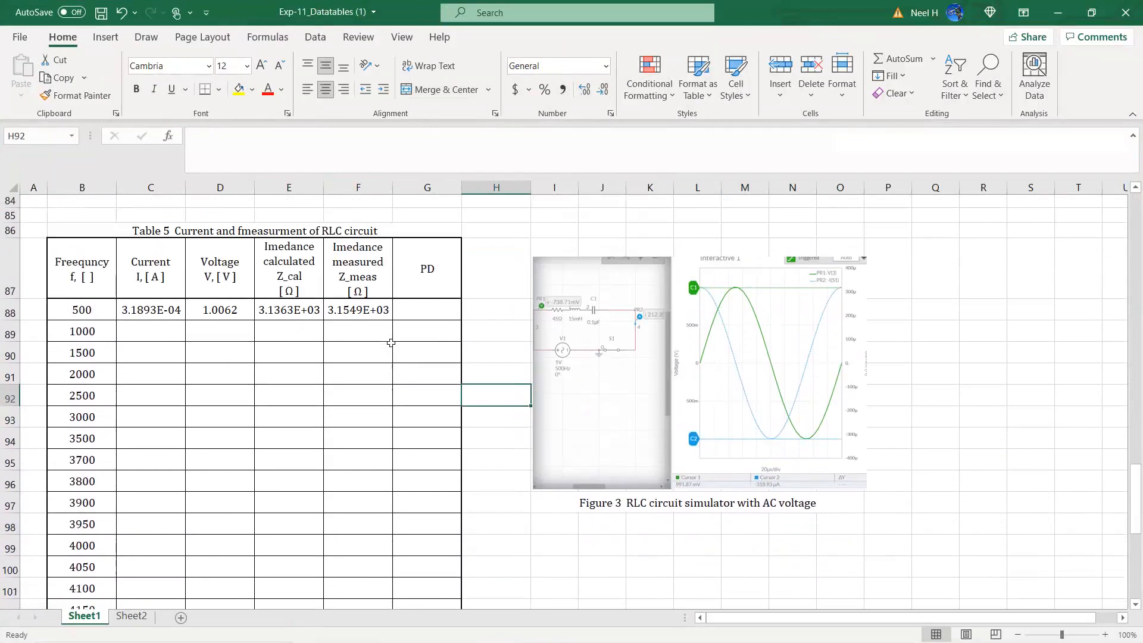
scroll(390, 343, down, 1)
click(301, 295)
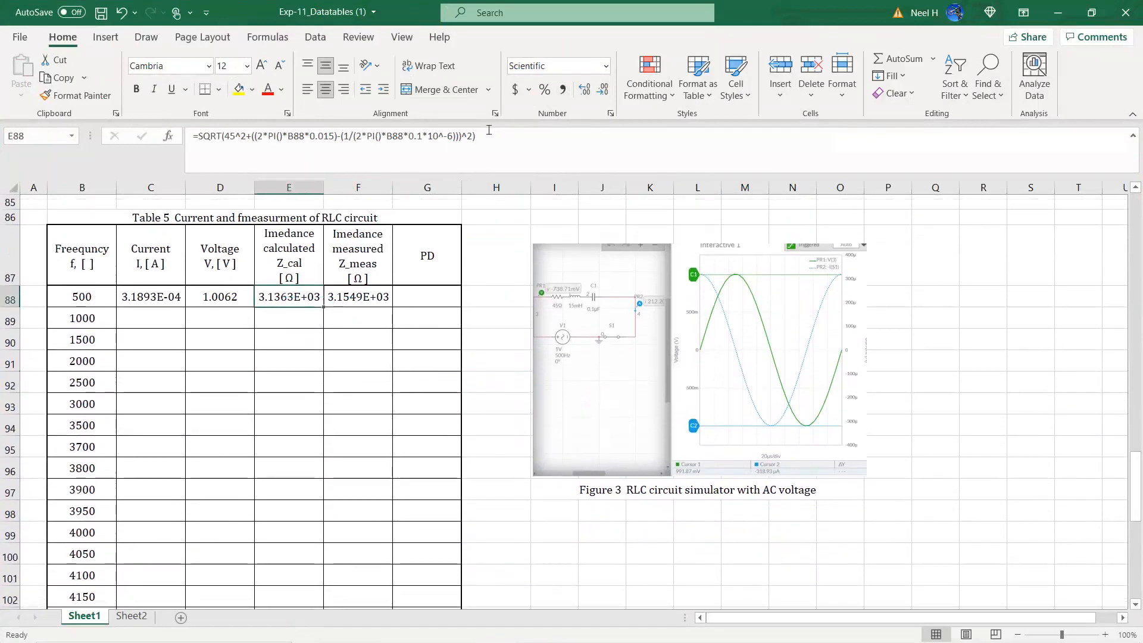
drag(485, 138, 72, 134)
key(ctrl+c)
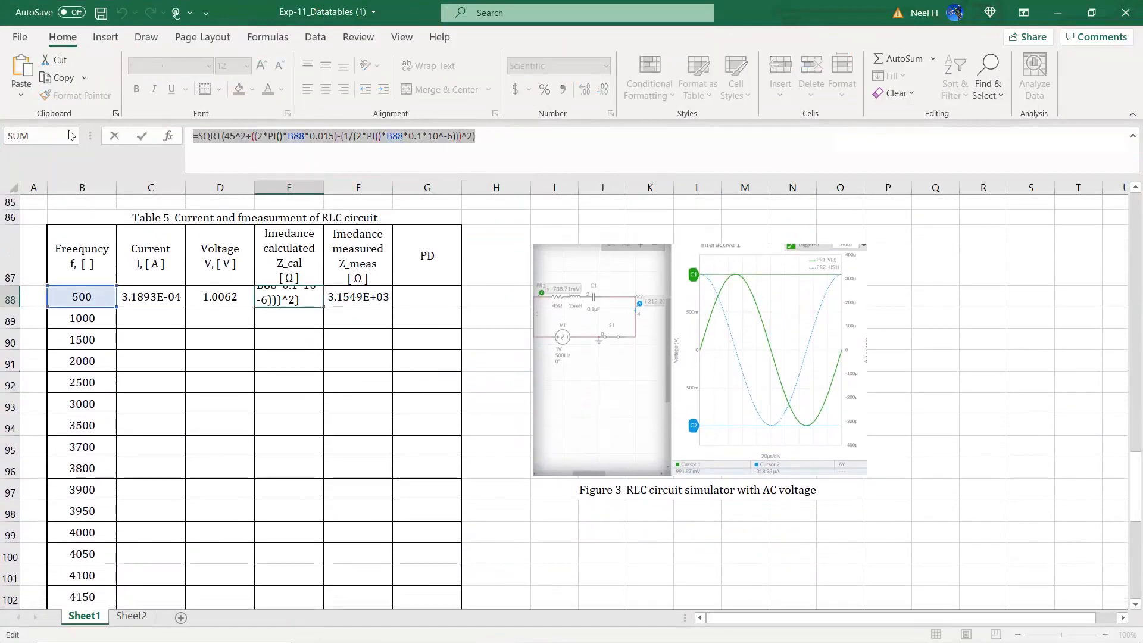
key(Escape)
click(571, 555)
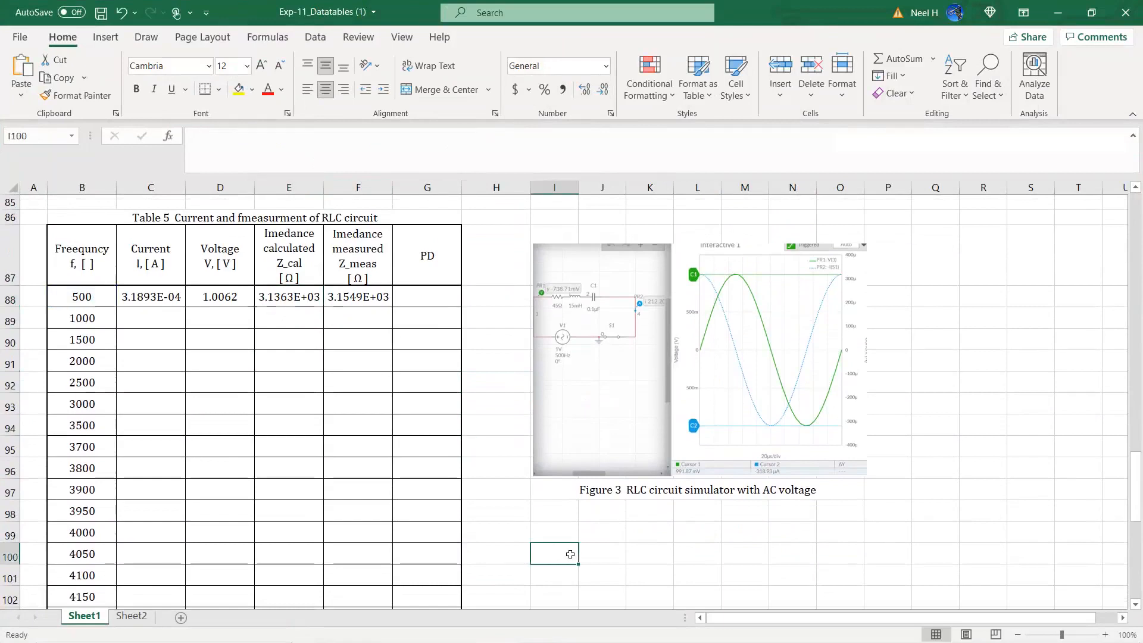
text(X)
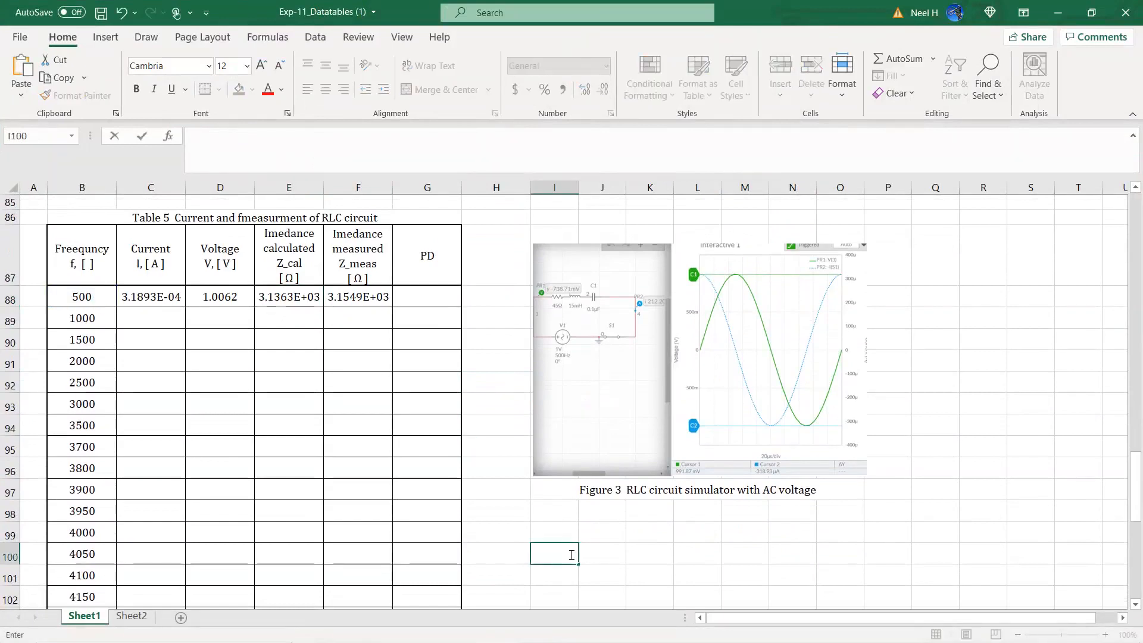
key(ctrl+v)
key(Return)
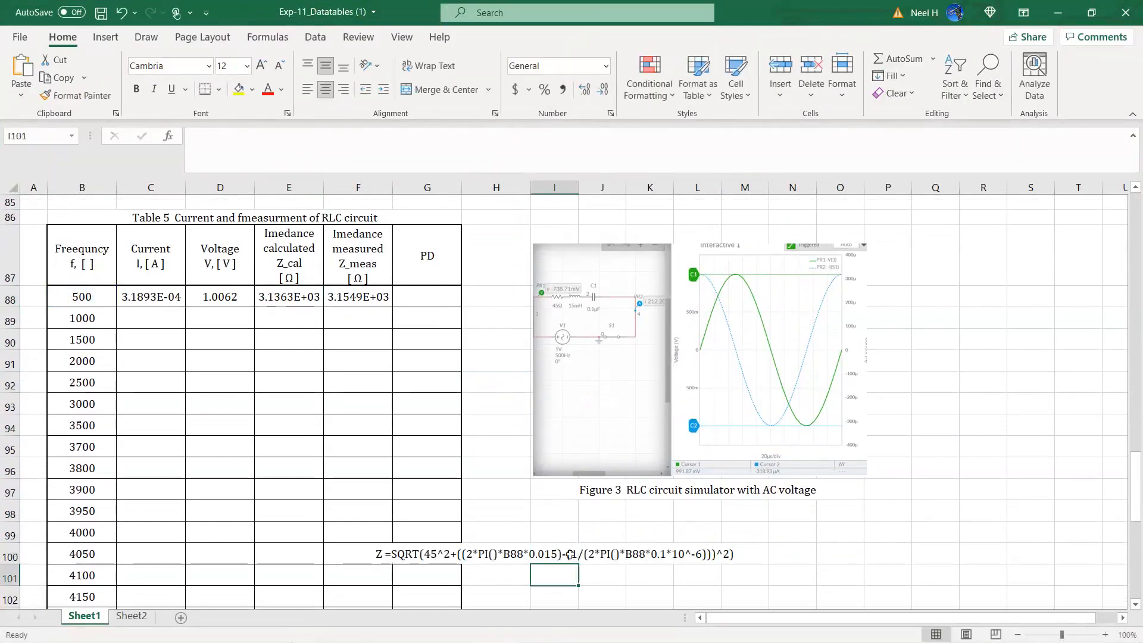
drag(566, 585, 566, 598)
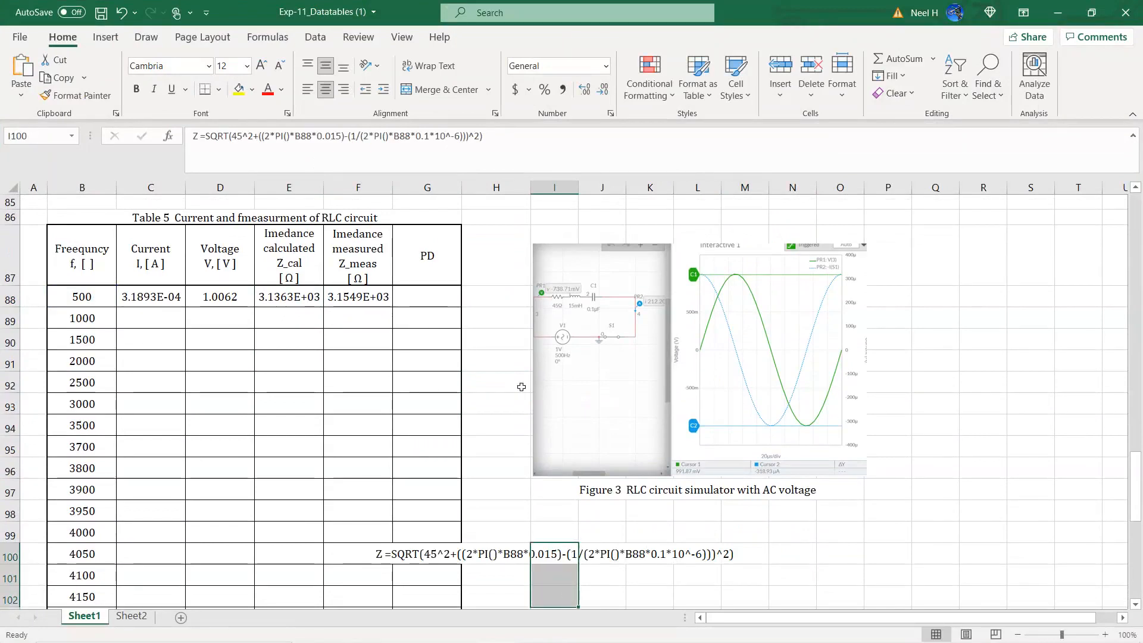
click(308, 89)
- Copy the measured impedance formula =D88/C88 from F88
click(365, 294)
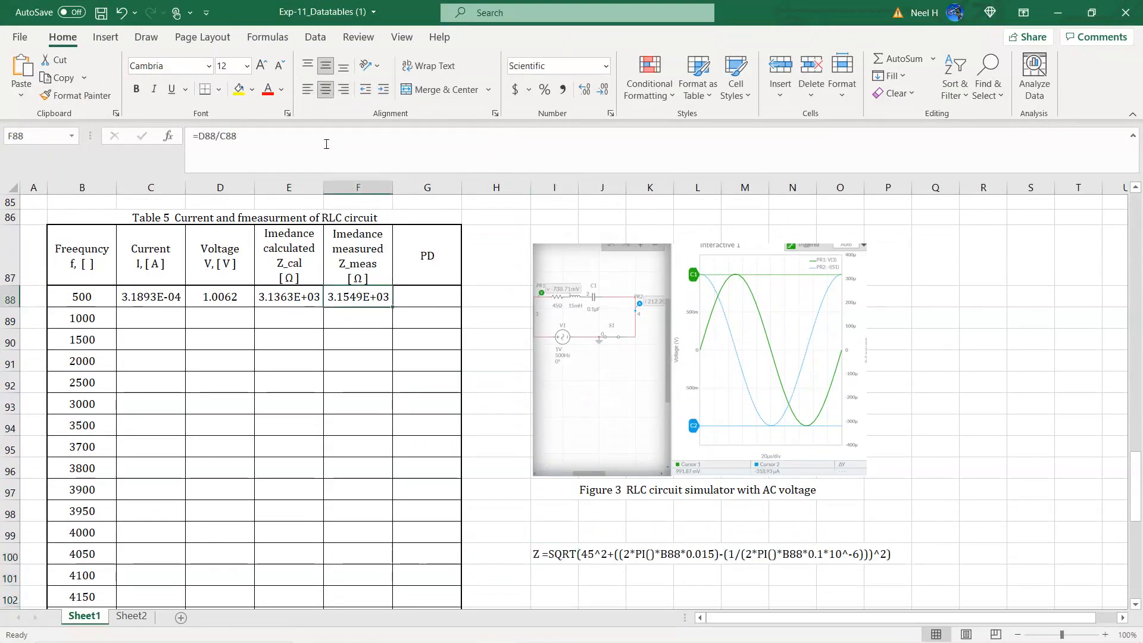
- Copy the measured-impedance formula from F88 and note it in I101 as "Z(meas) =D88/C88"
drag(327, 145, 79, 138)
key(Escape)
scroll(566, 478, down, 1)
click(559, 487)
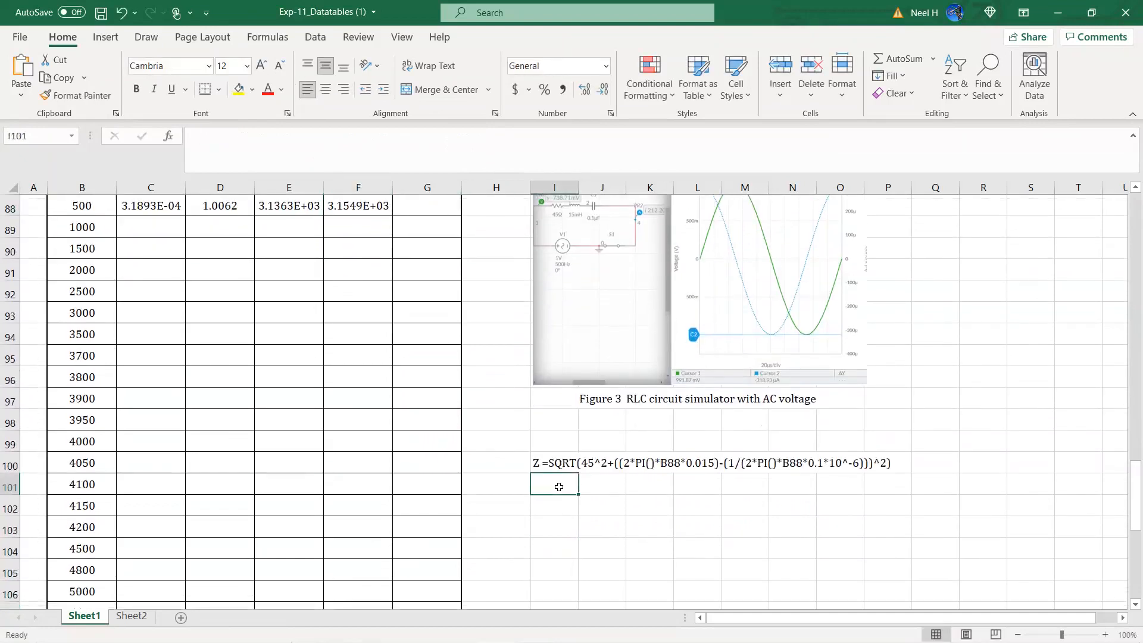
text(Z)
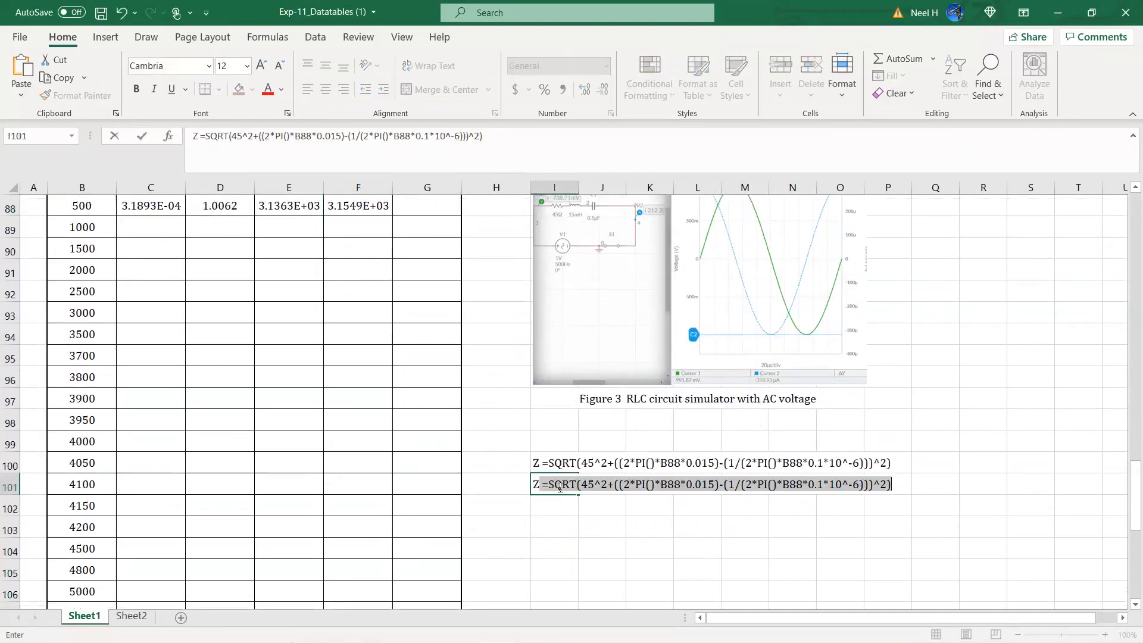
text((mea)
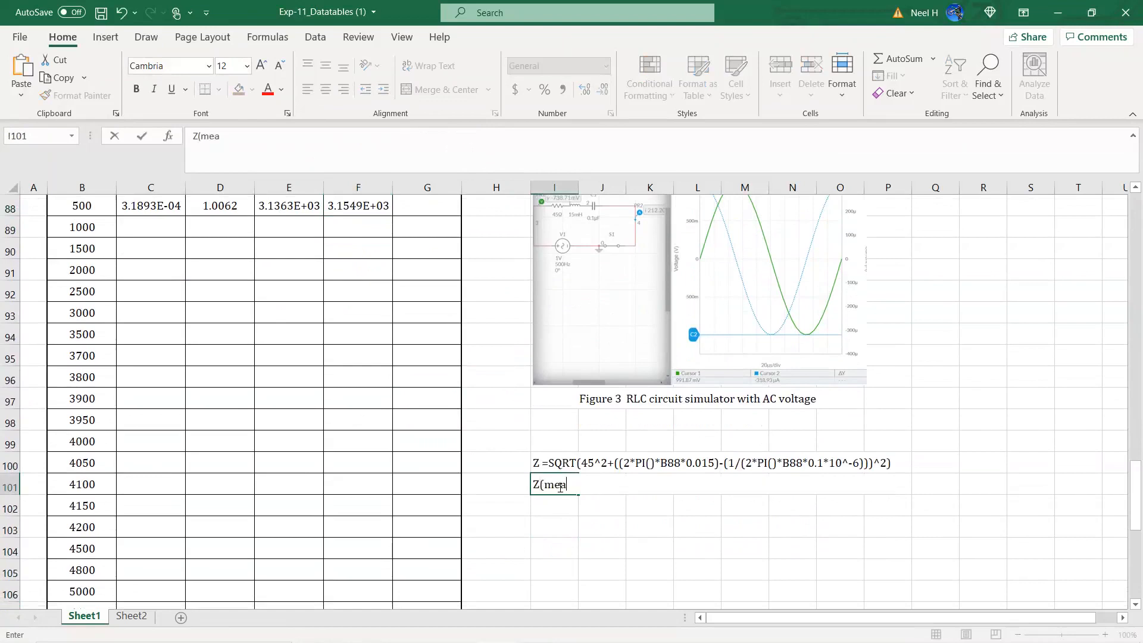
text(s) =D88/C88)
key(Return)
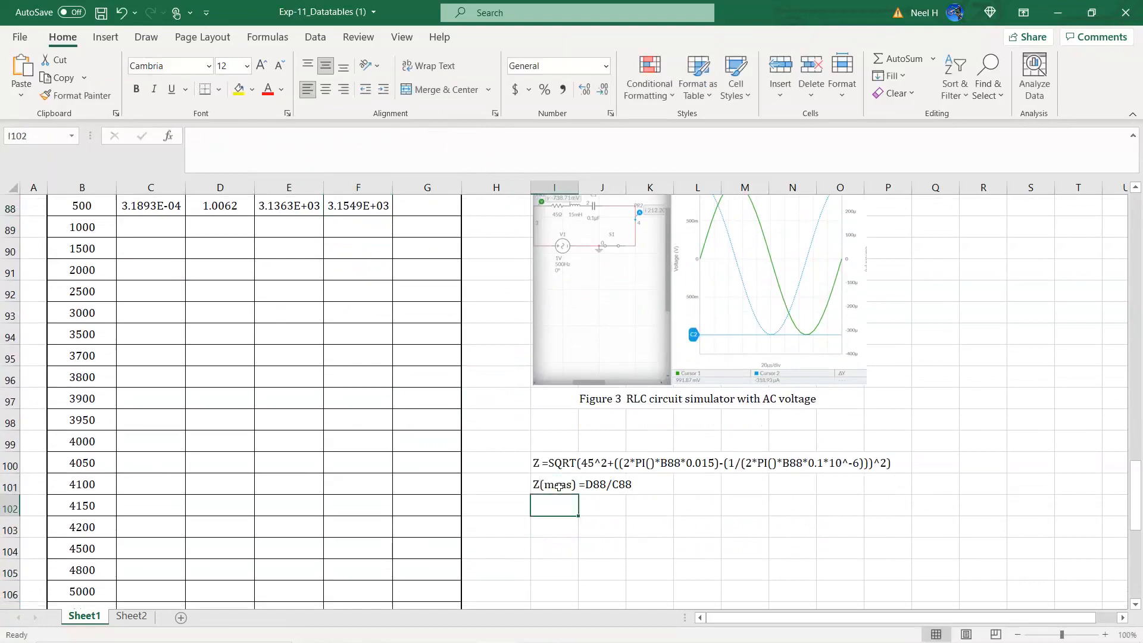
- Change the label of the impedance formula note in I100 from Z to "Z(cal)"
click(548, 463)
click(200, 136)
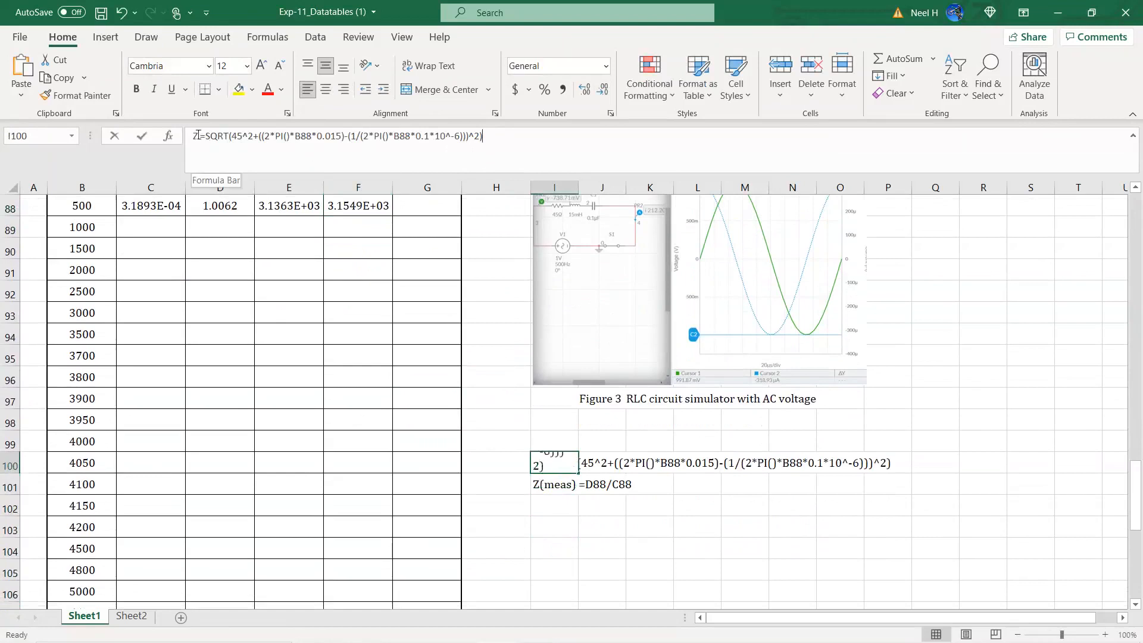
text((cal))
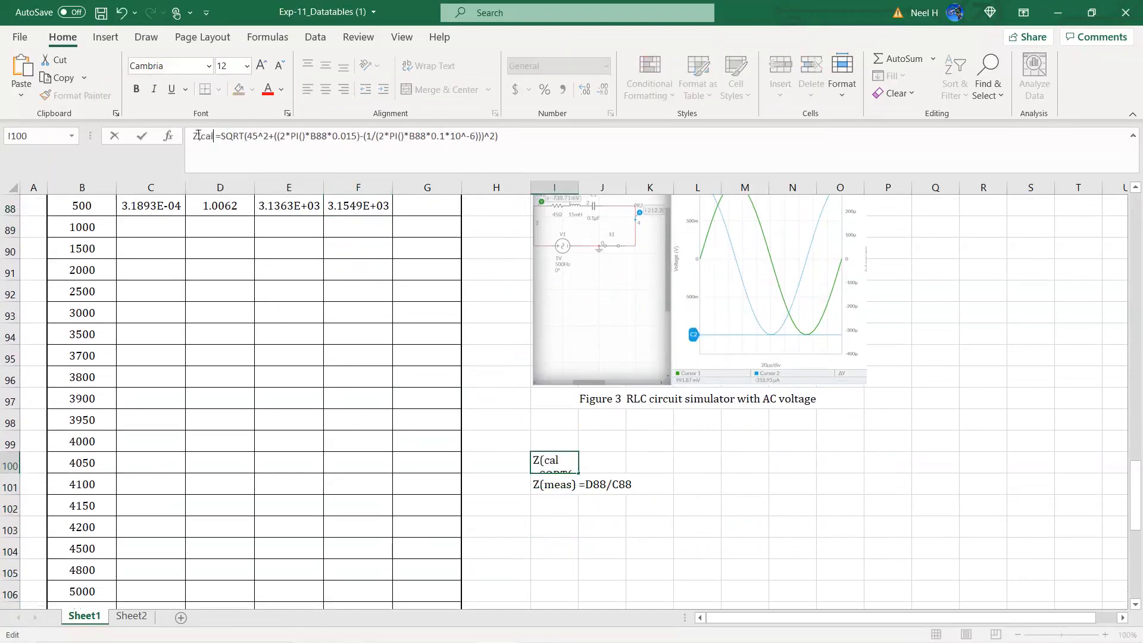
key(Return)
click(548, 514)
- Enter the percent difference formula =ABS(E88-F88)/((E88+F88)/2)*100 in G88, the PD cell of the 500 Hz row
scroll(507, 462, up, 1)
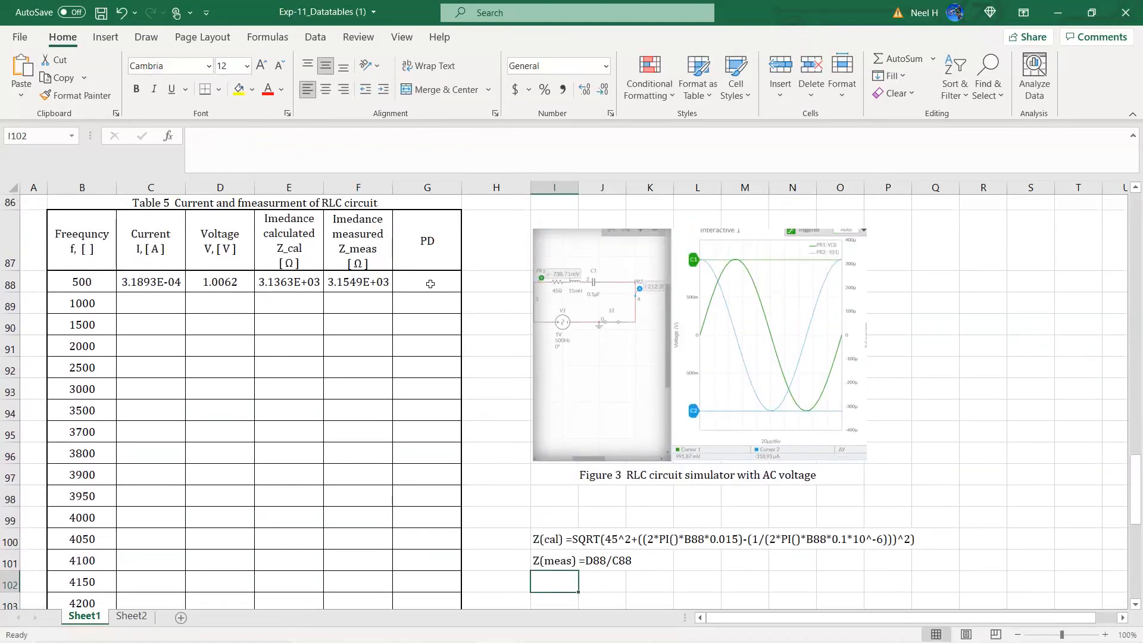
click(430, 284)
text(=abs()
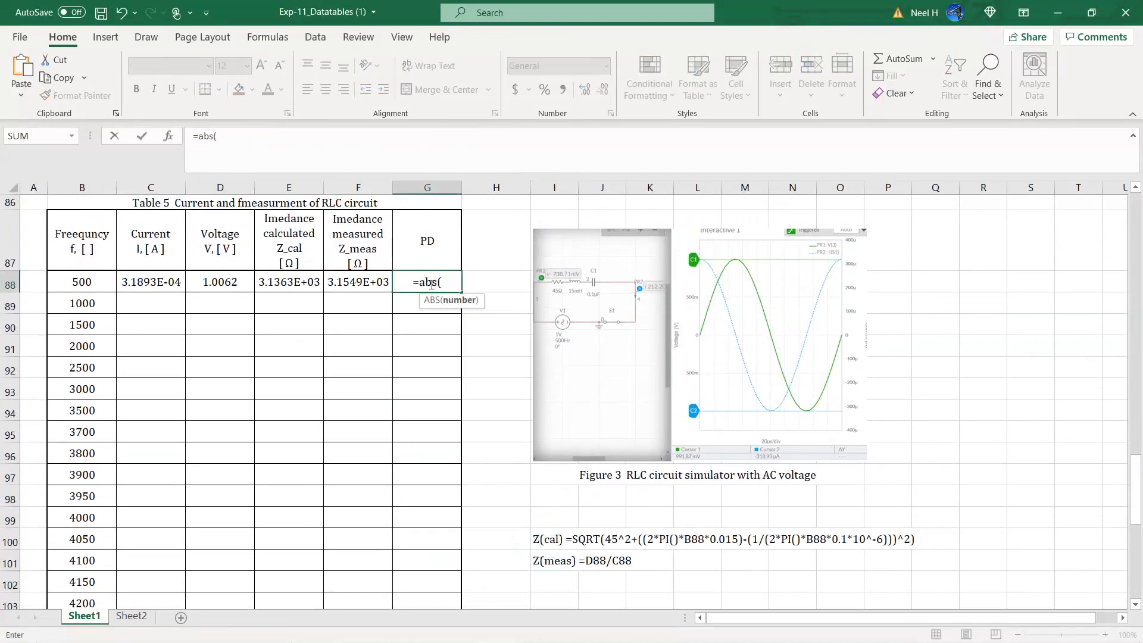
click(290, 284)
text(-)
click(361, 284)
text())
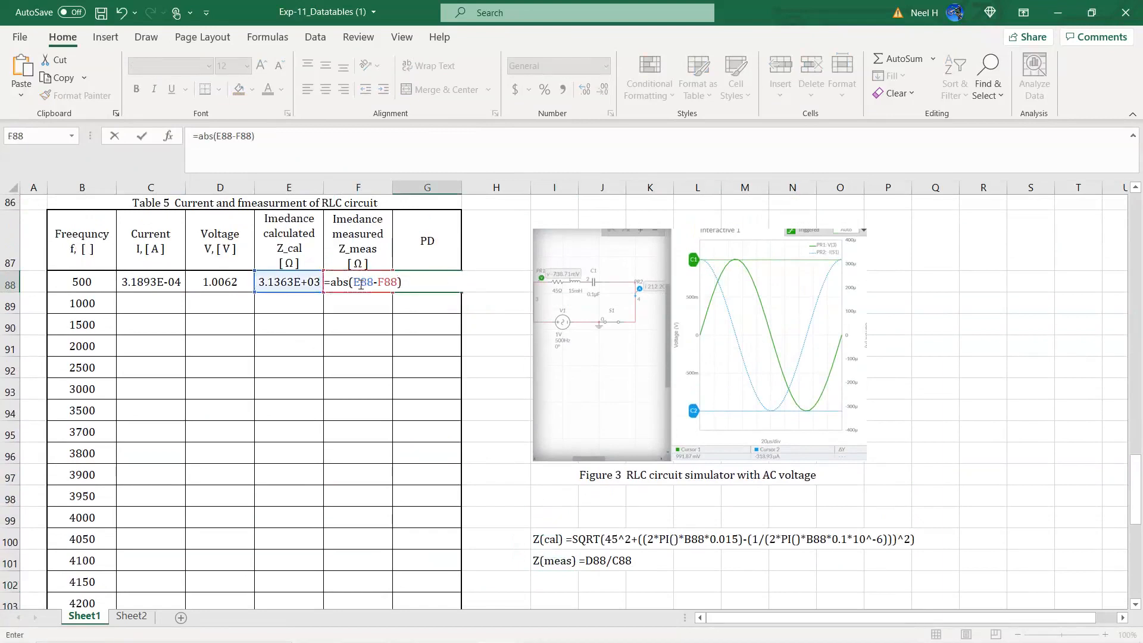
text(/((E88+F88)/2)*100)
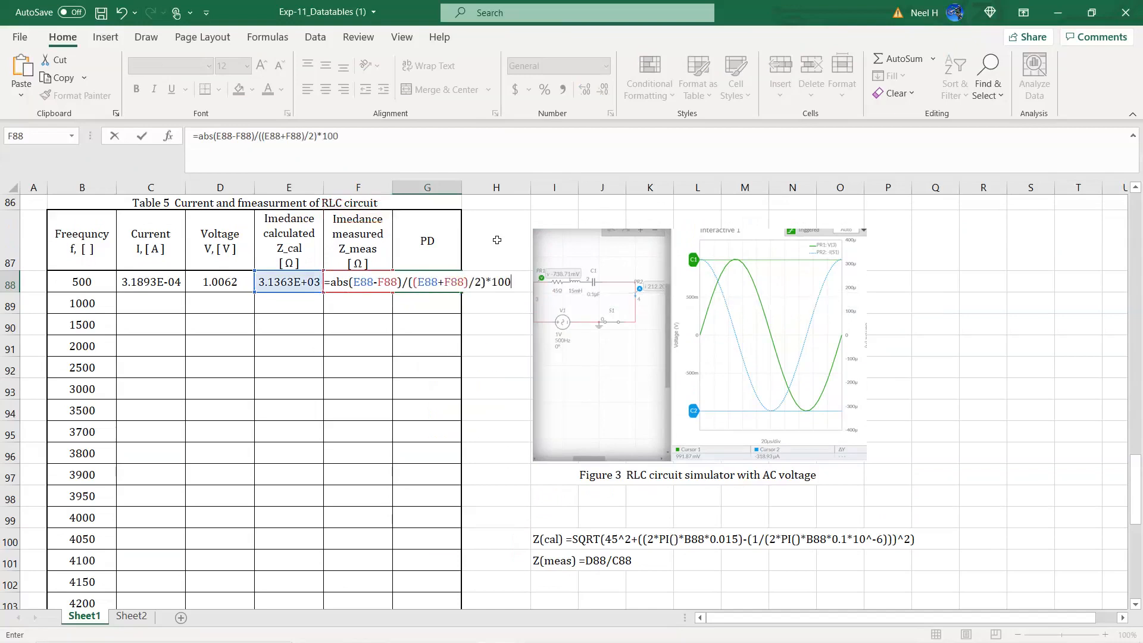
key(Return)
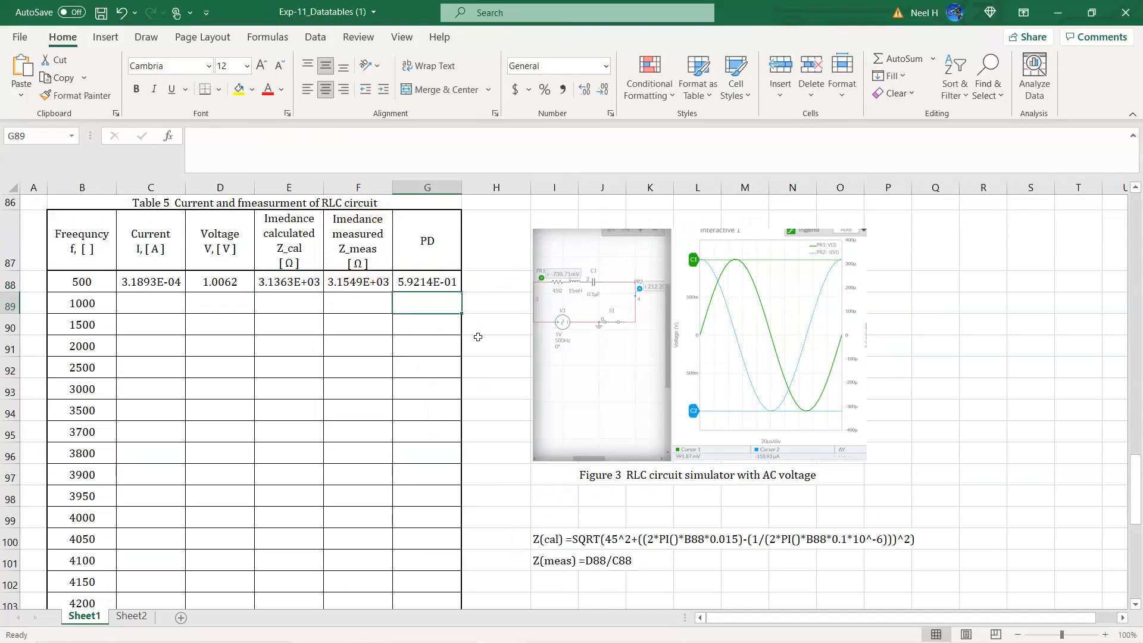
- Format the PD column cells G88 to G108 as Number
click(425, 282)
drag(418, 406, 435, 633)
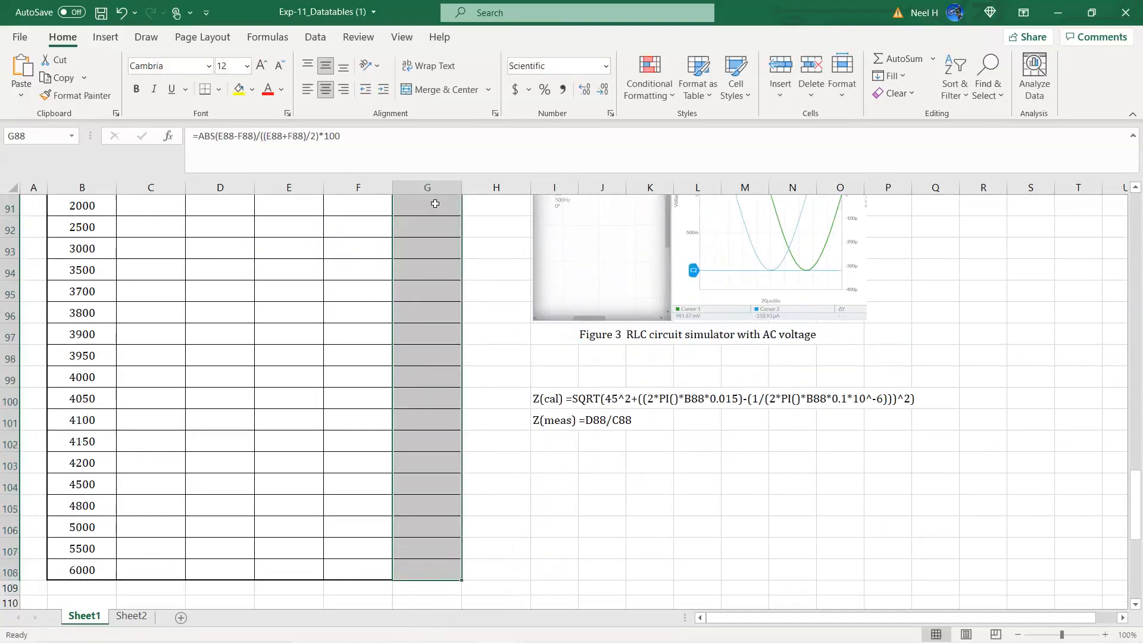
click(606, 66)
click(585, 122)
scroll(491, 352, up, 3)
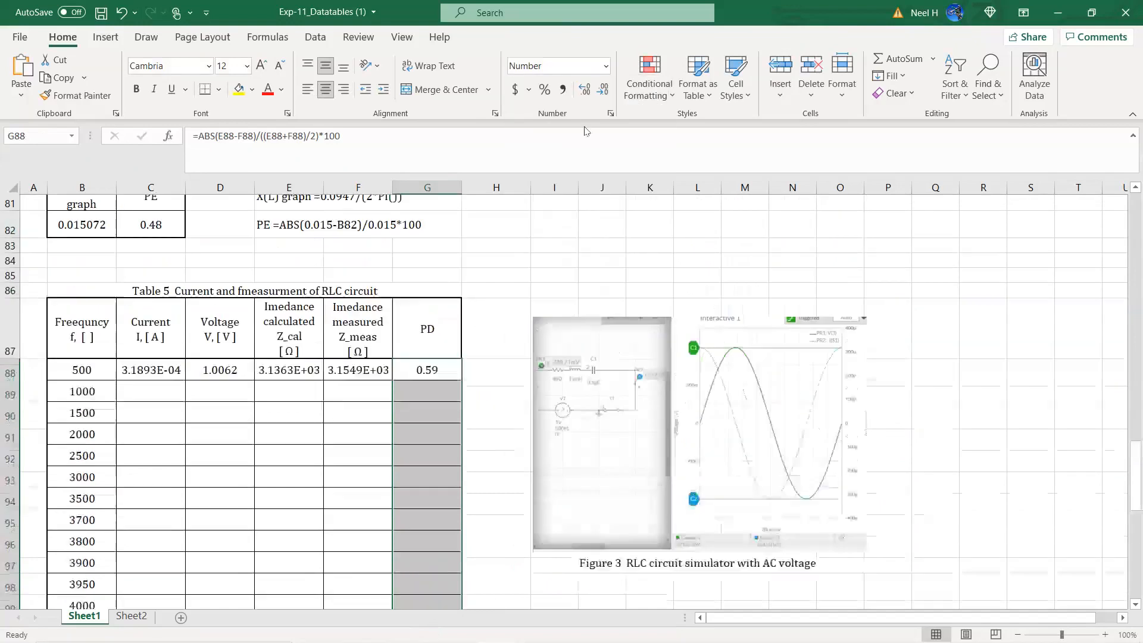
scroll(489, 362, down, 2)
scroll(490, 363, up, 2)
- Copy the percent difference formula from G88 and note it in I102 as "PD =ABS(E88-F88)/((E88+F88)/2)*100"
click(444, 313)
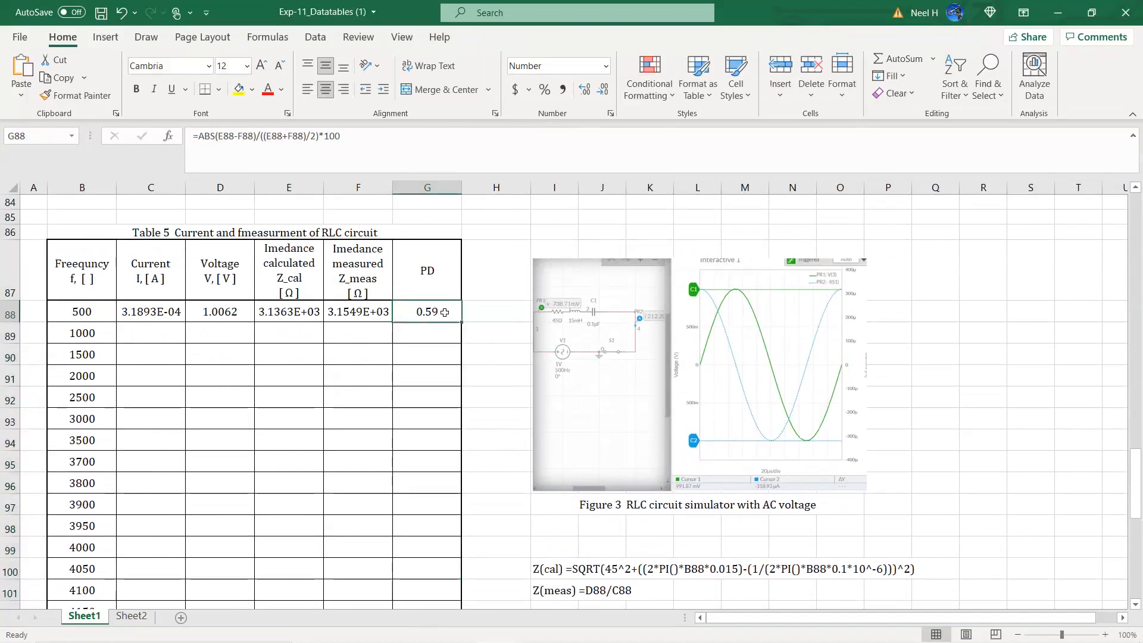
drag(351, 145, 127, 126)
key(ctrl+c)
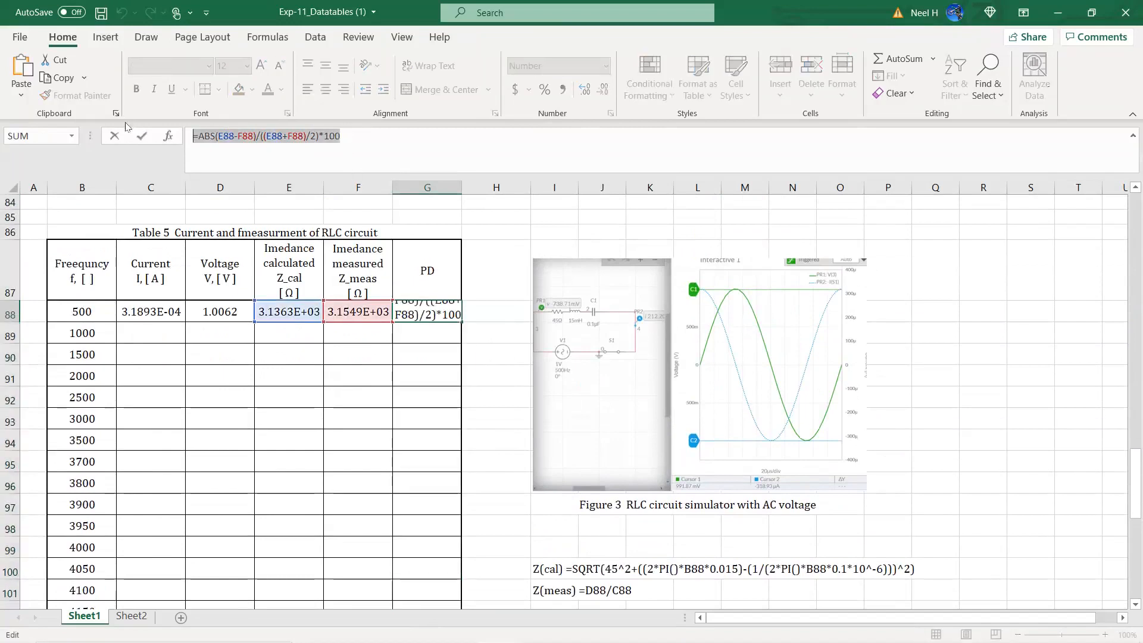
key(Return)
scroll(594, 475, down, 1)
click(562, 562)
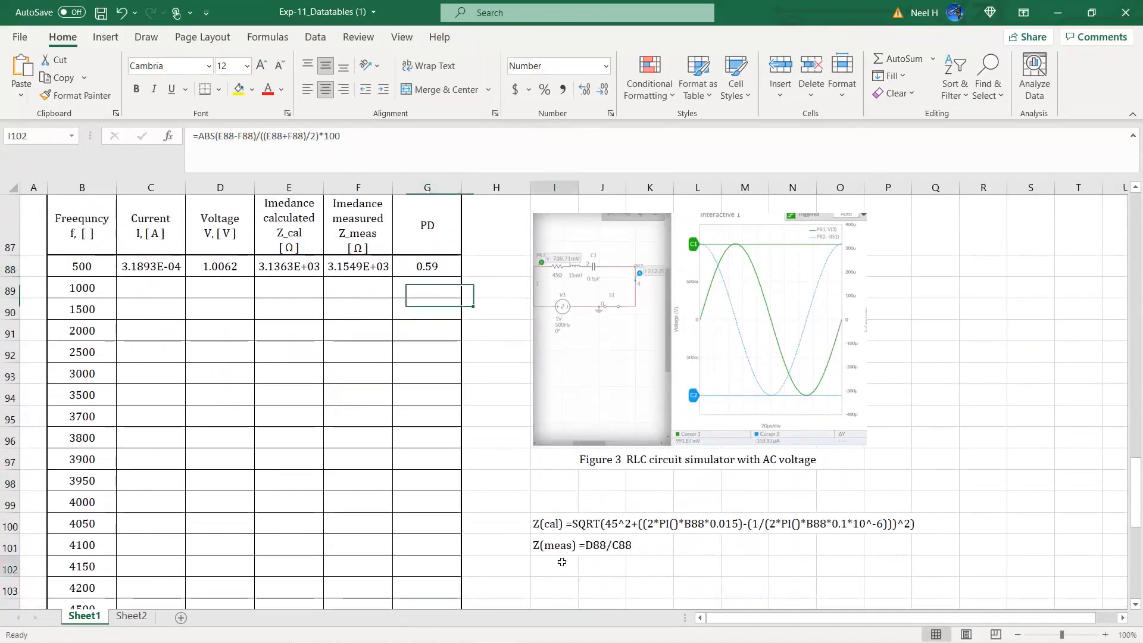
text(PD)
key(ctrl+v)
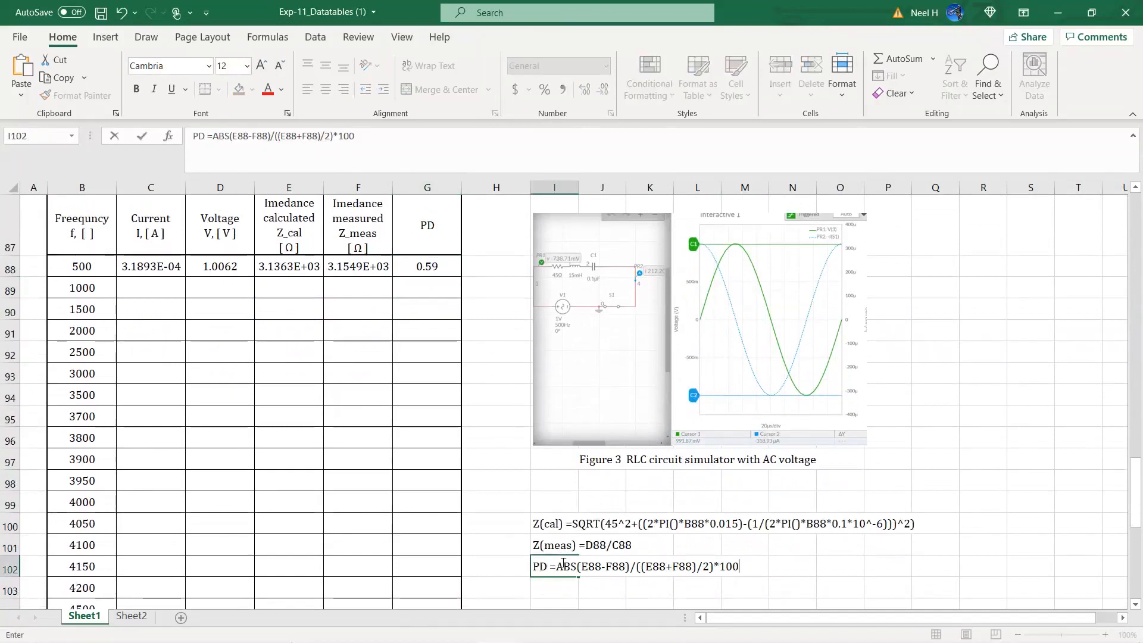
key(Return)
click(786, 565)
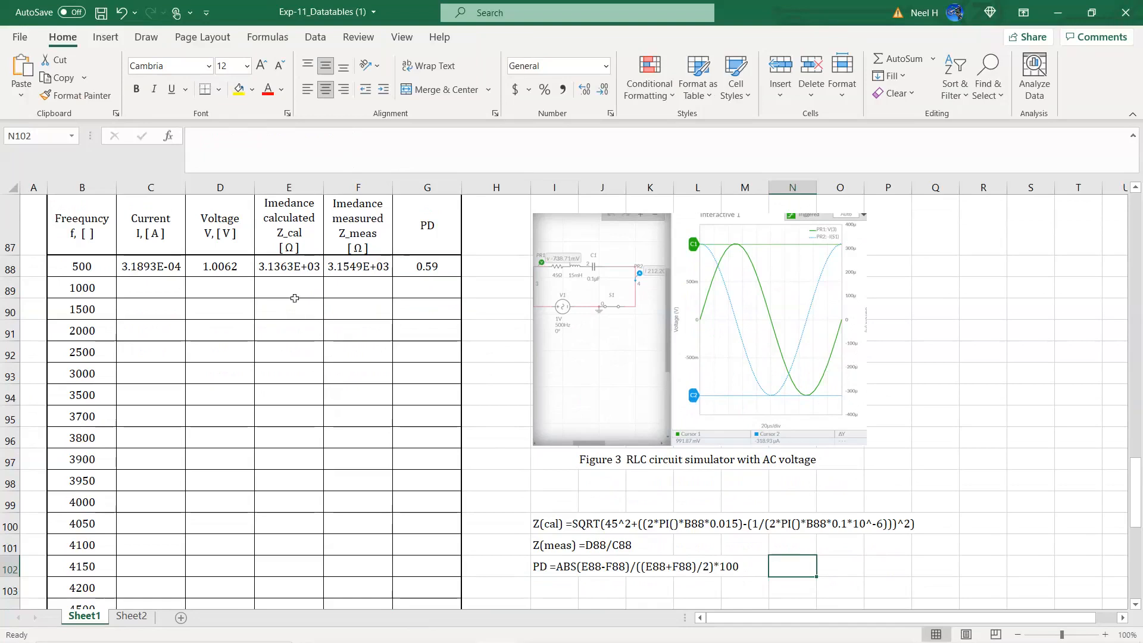
- Reduce the workbook window and place it beside the Multisim circuit simulator, keeping Table 5 in view
drag(95, 269, 421, 273)
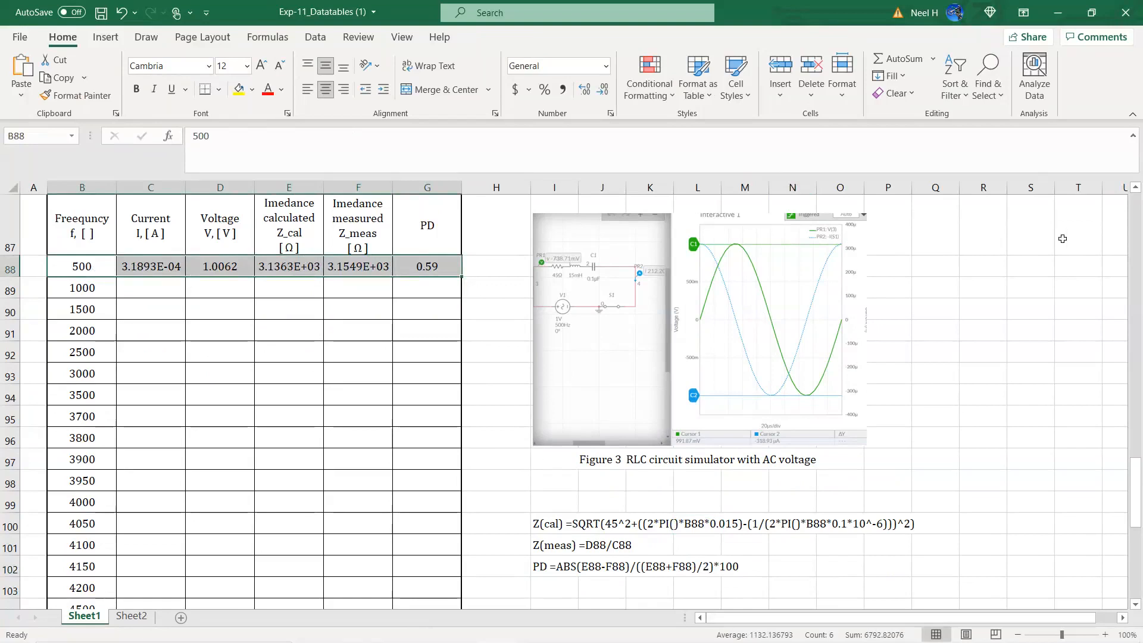
click(1093, 11)
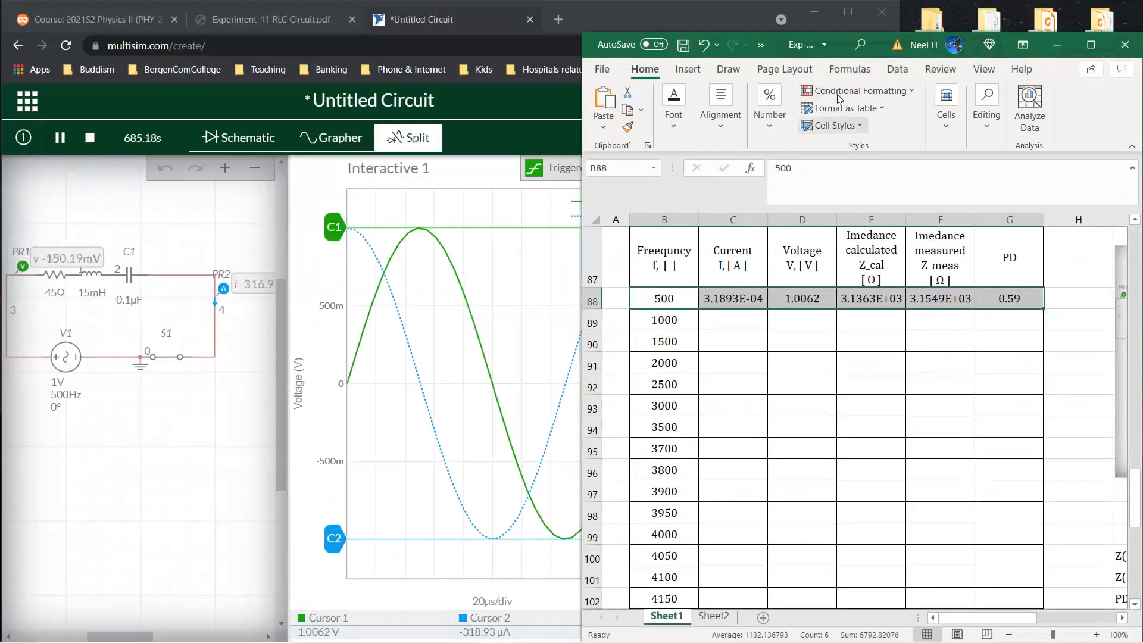
drag(736, 32, 737, 1)
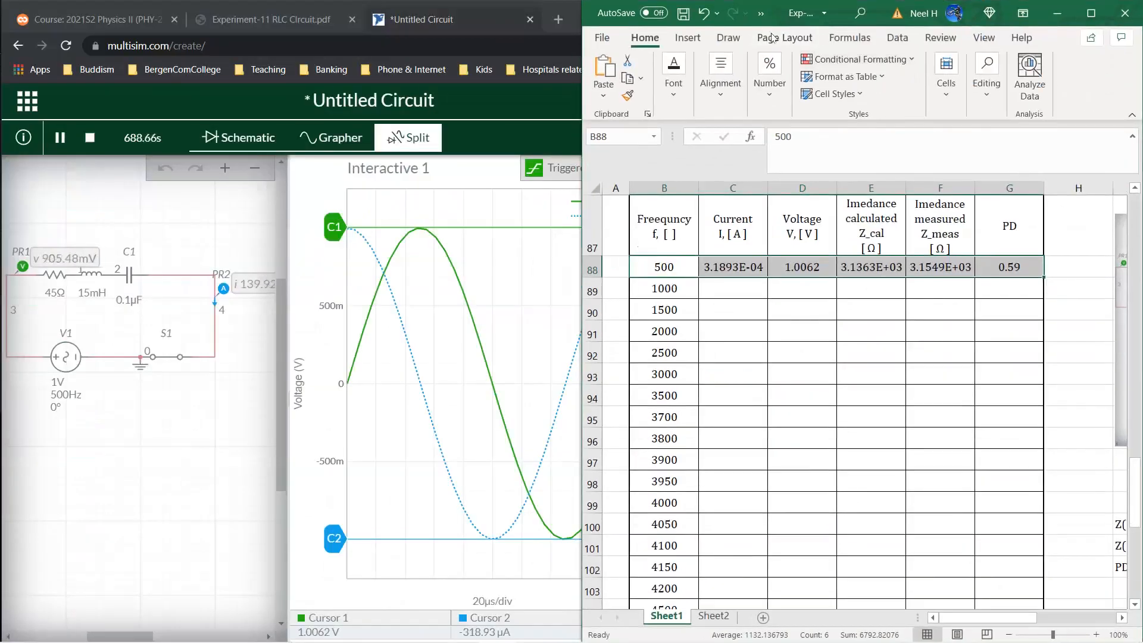
click(877, 266)
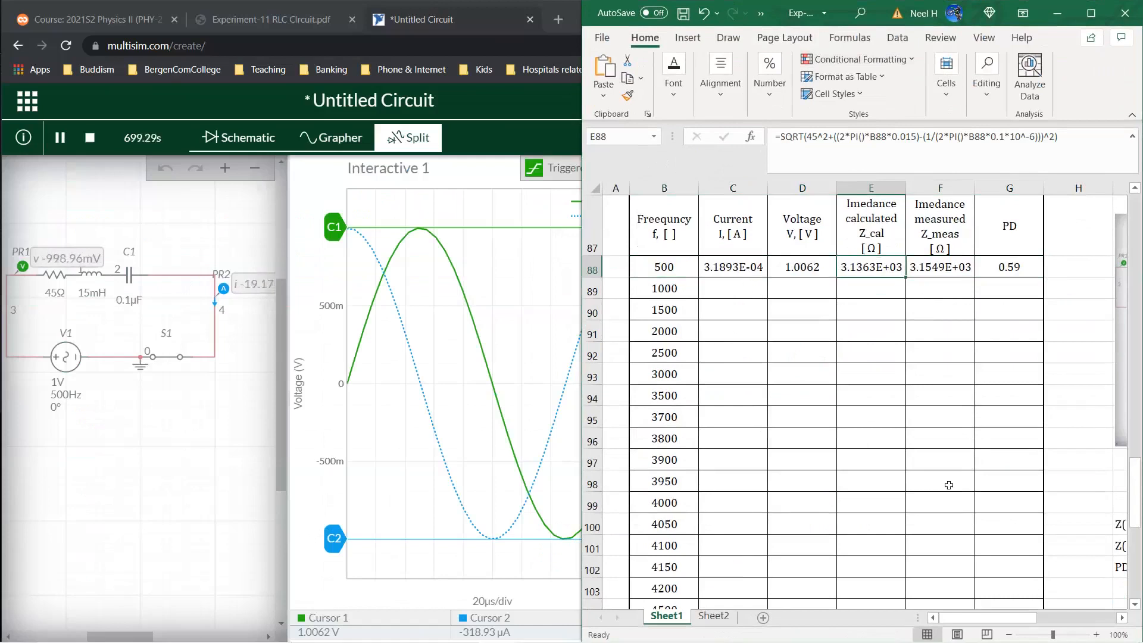
scroll(949, 485, down, 2)
scroll(949, 485, up, 2)
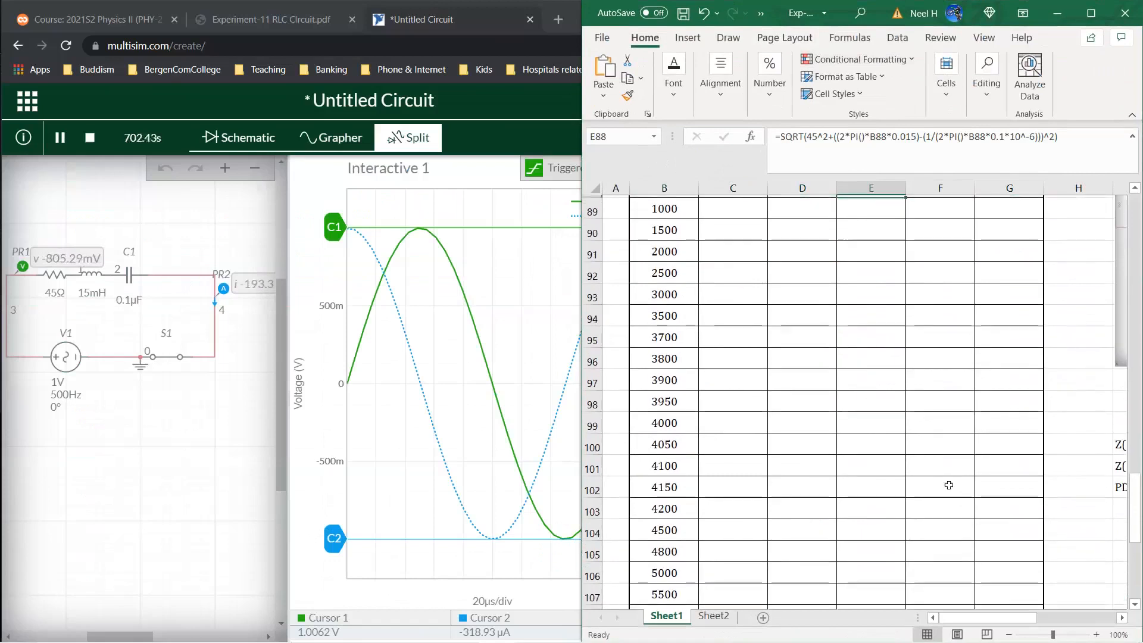
scroll(949, 485, up, 1)
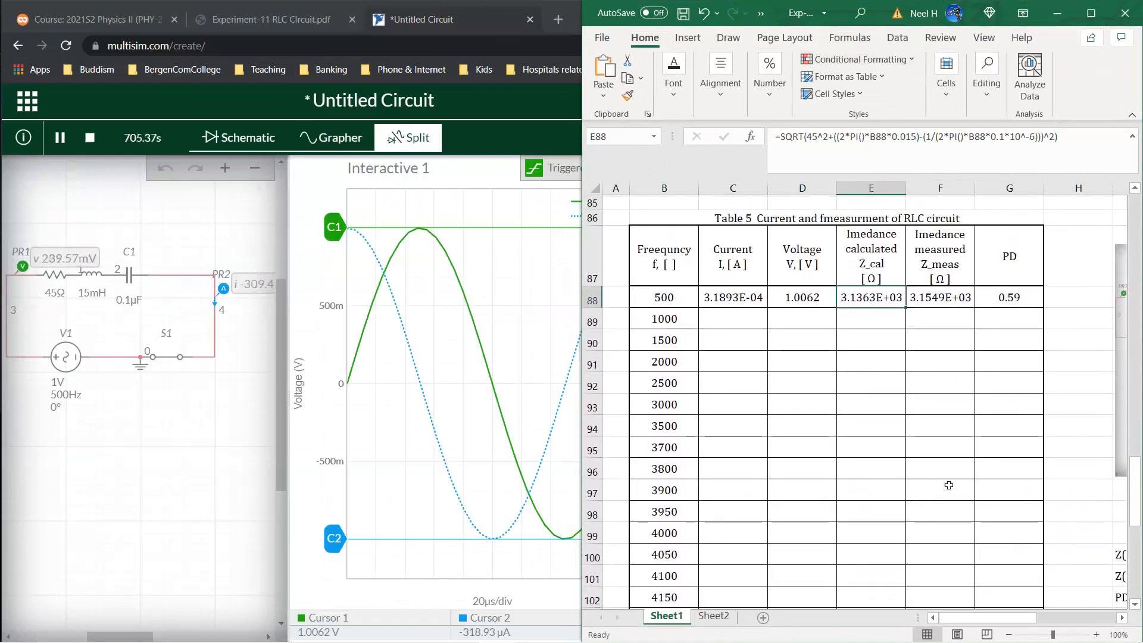
- Select the current cell C89 for the 1000 Hz row, and set the V1 source frequency in Multisim to 1000 Hz
click(754, 316)
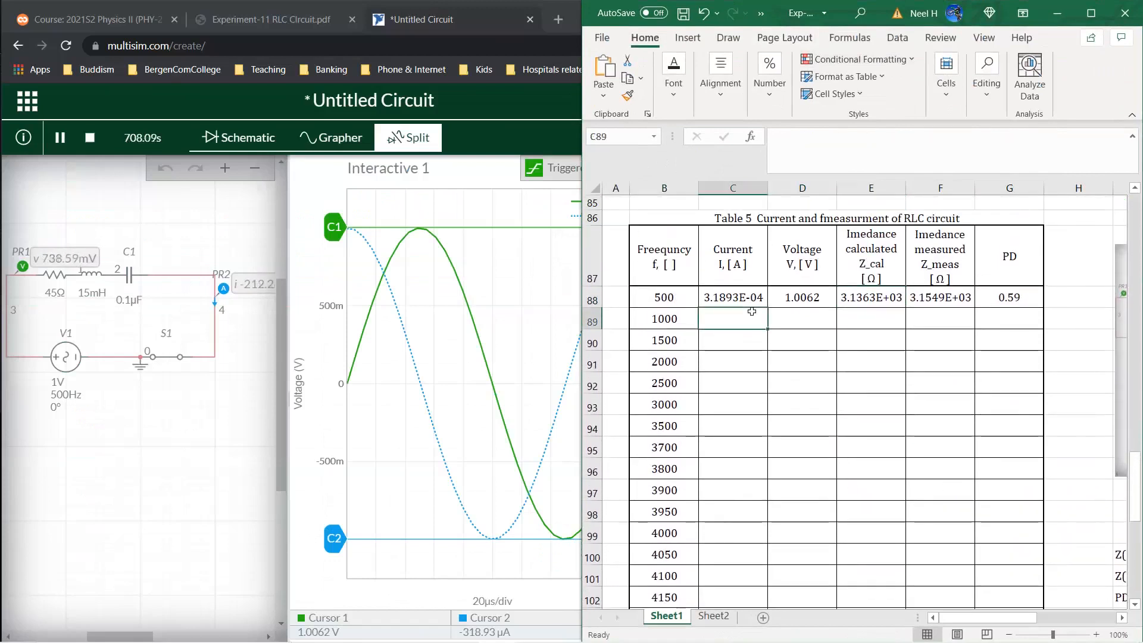
click(62, 395)
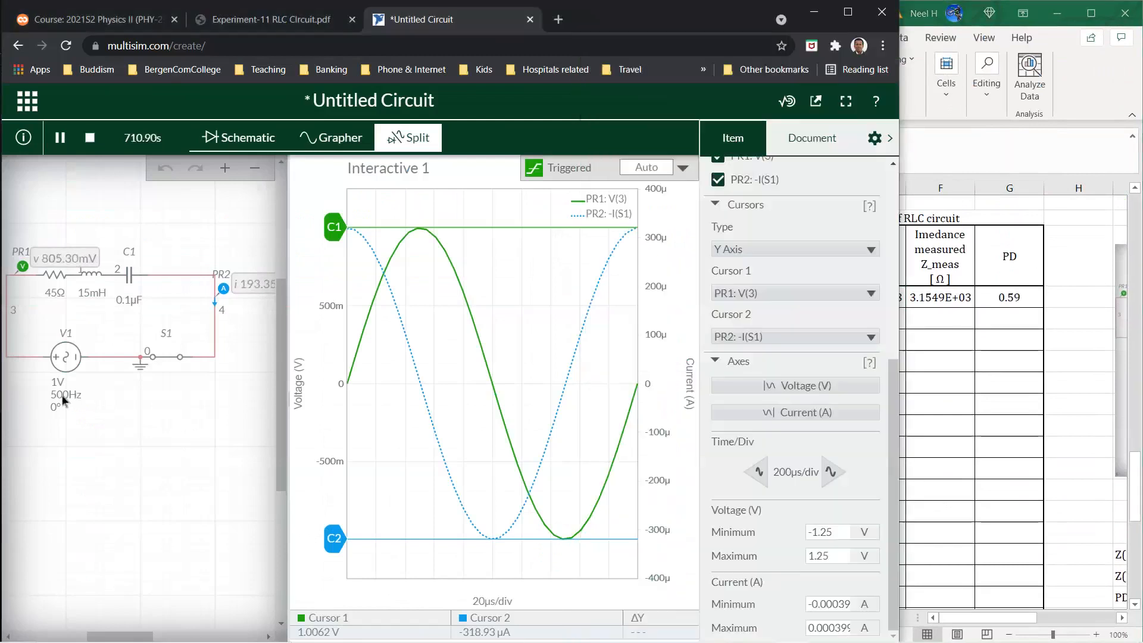
click(177, 413)
double_click(178, 412)
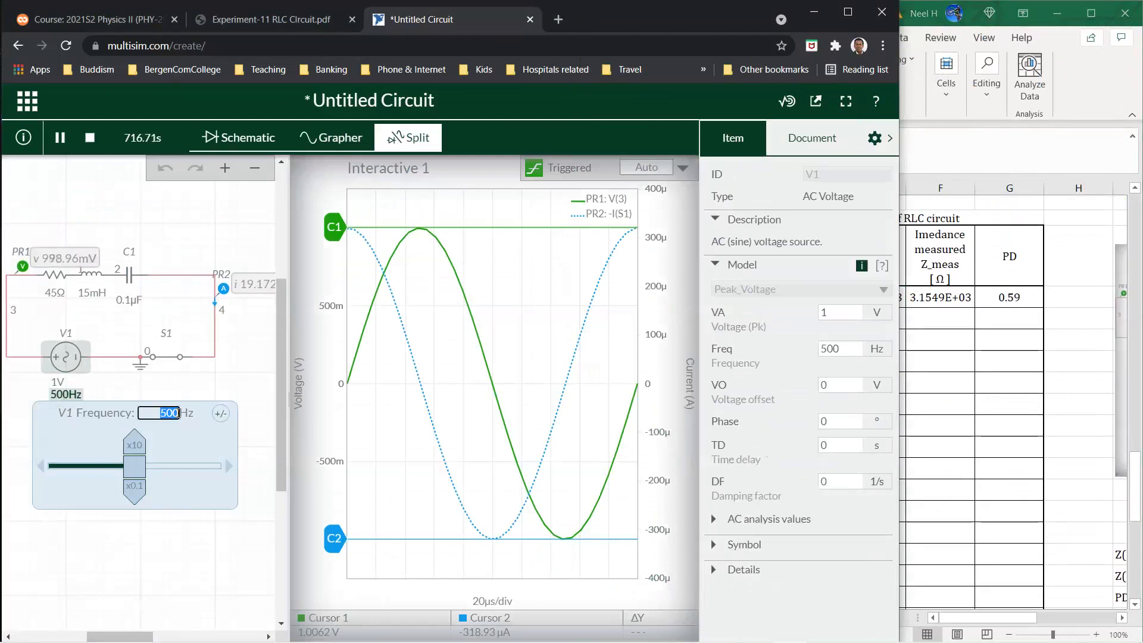
text(1000)
key(Return)
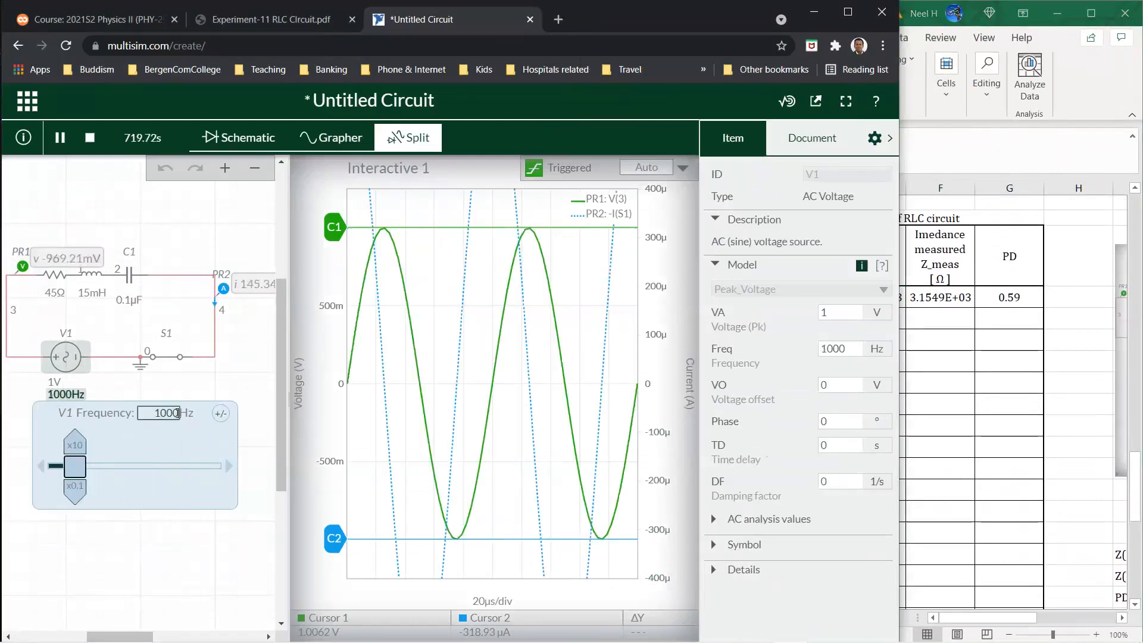
- Rescale the graph's current axis to ±800 µA and move cursor 2 to the current curve's negative peak, about -665 µA
click(395, 451)
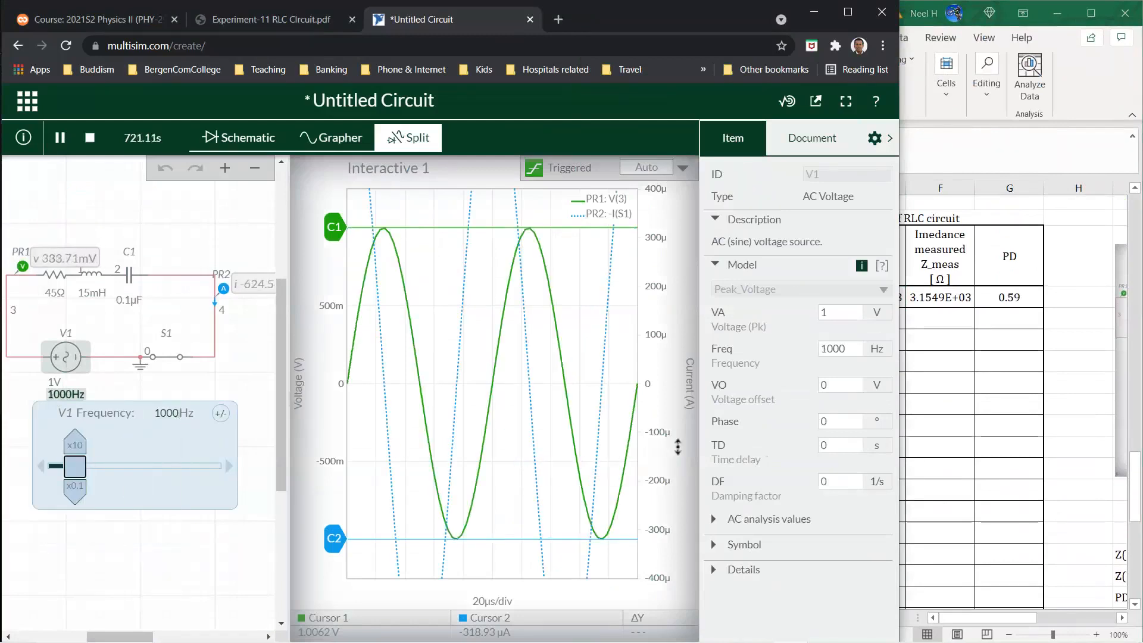
scroll(780, 506, down, 5)
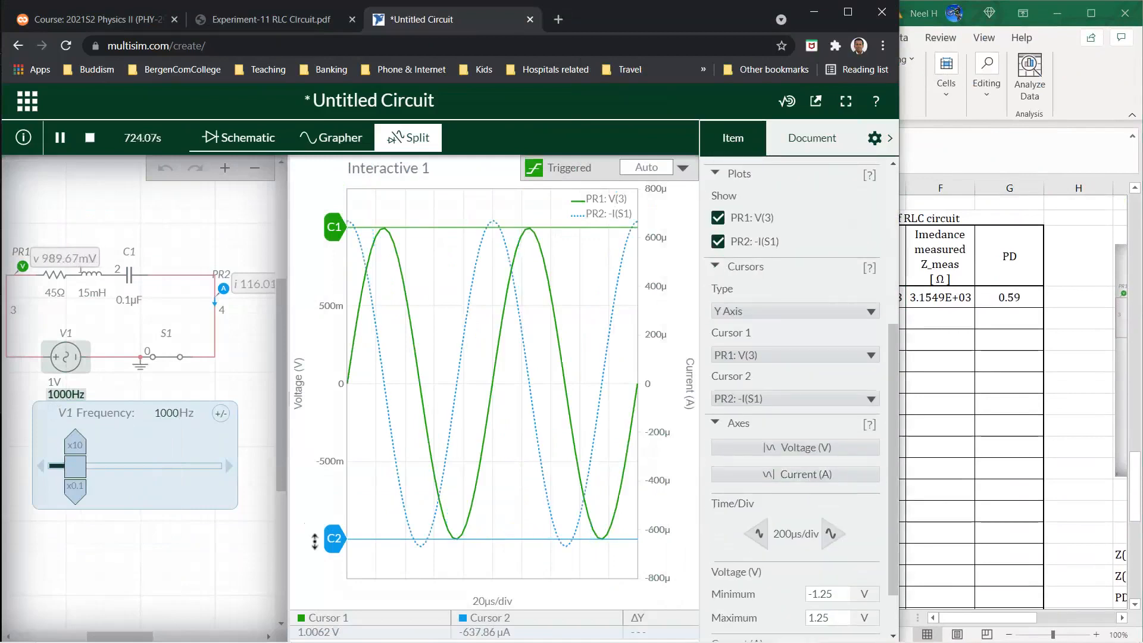
drag(336, 539, 340, 546)
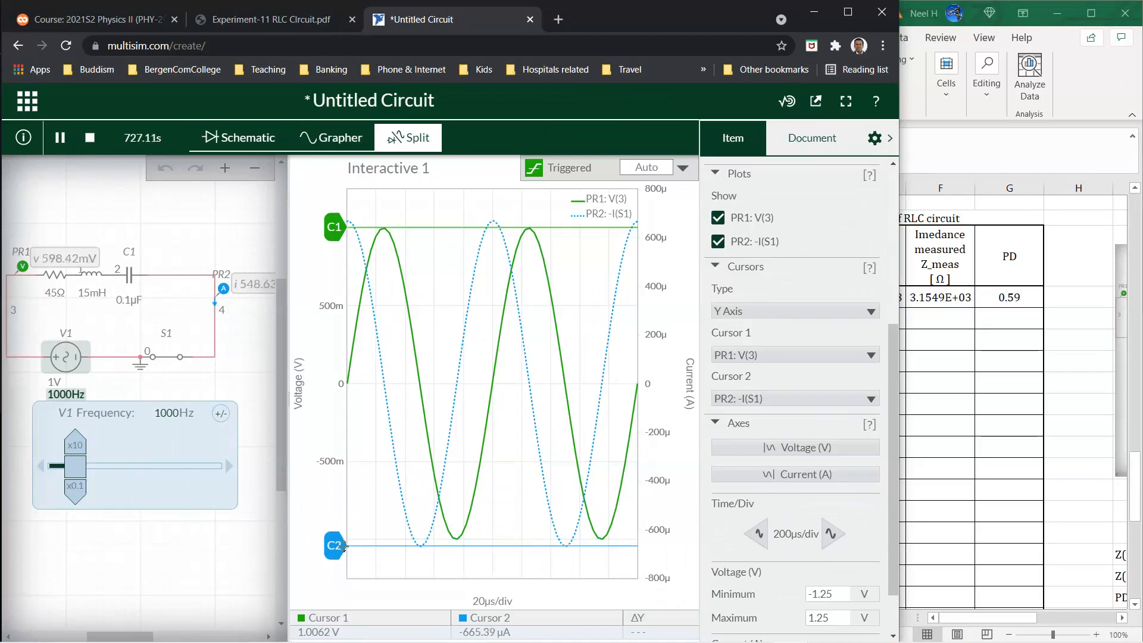
- Switch to the Excel workbook and enter the 1000 Hz current in C89 as =665.39*10^-6
click(967, 493)
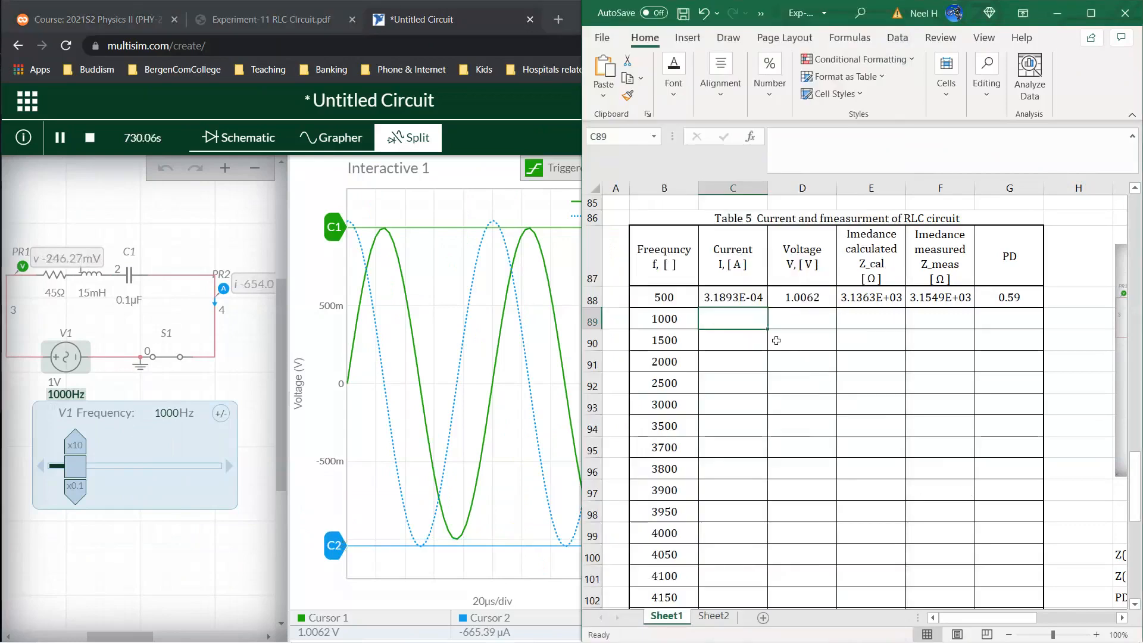
text(=665)
text(39*10^-6)
key(Return)
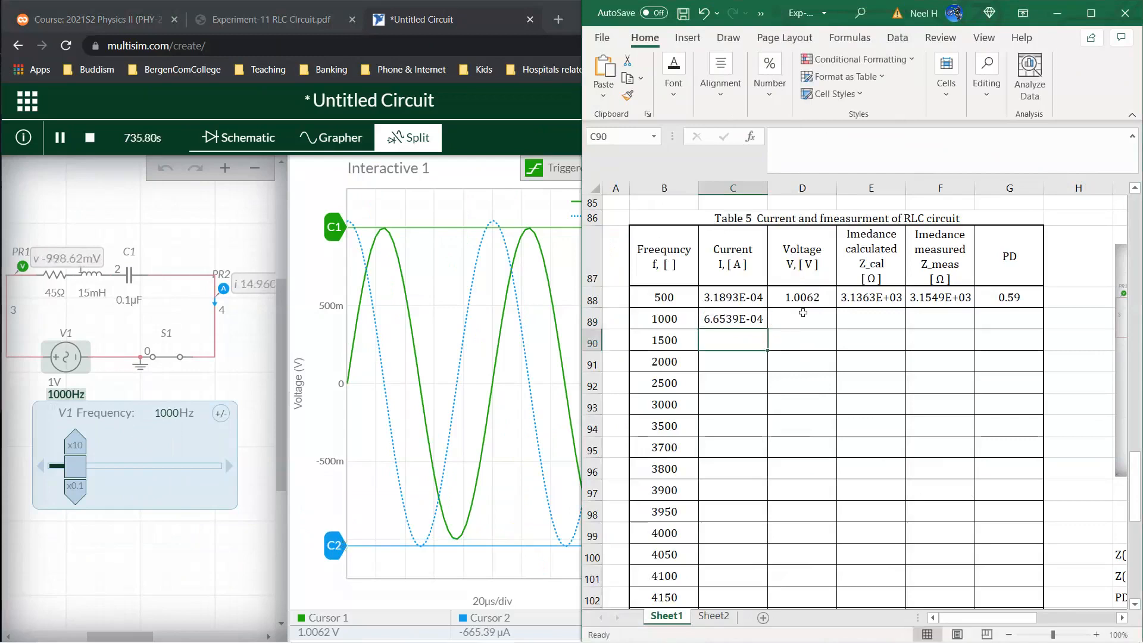
- Fill the voltage, calculated impedance, measured impedance and PD cells of row 88 down to the 1000 Hz row
click(812, 298)
drag(836, 308, 1039, 332)
click(1017, 351)
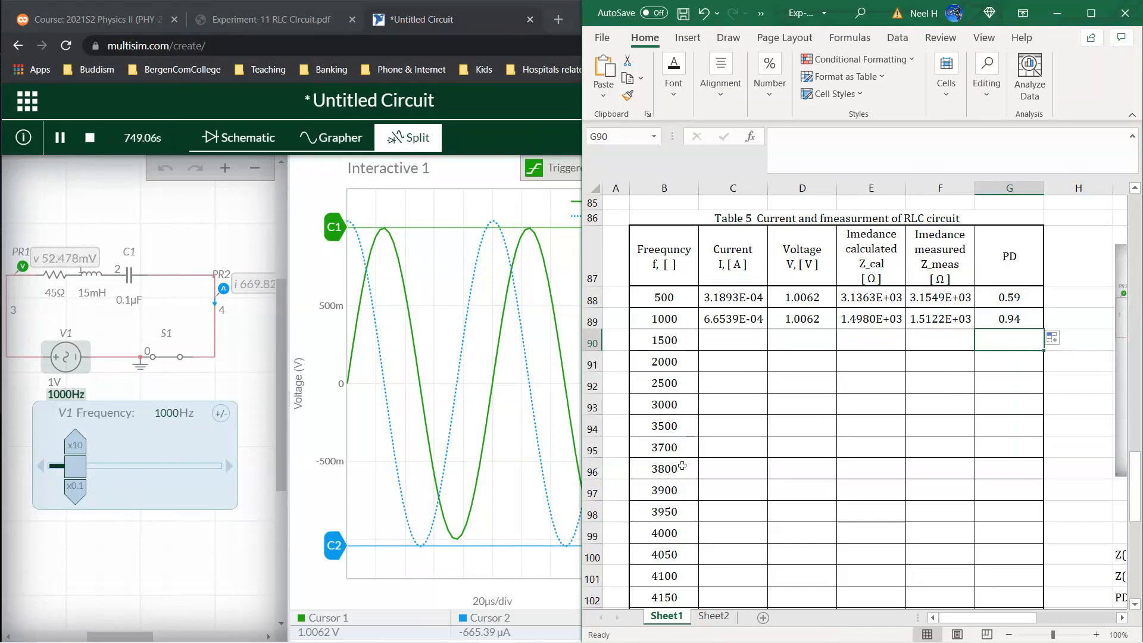
- Switch to Multisim and set the V1 source frequency to 1500 Hz
click(173, 416)
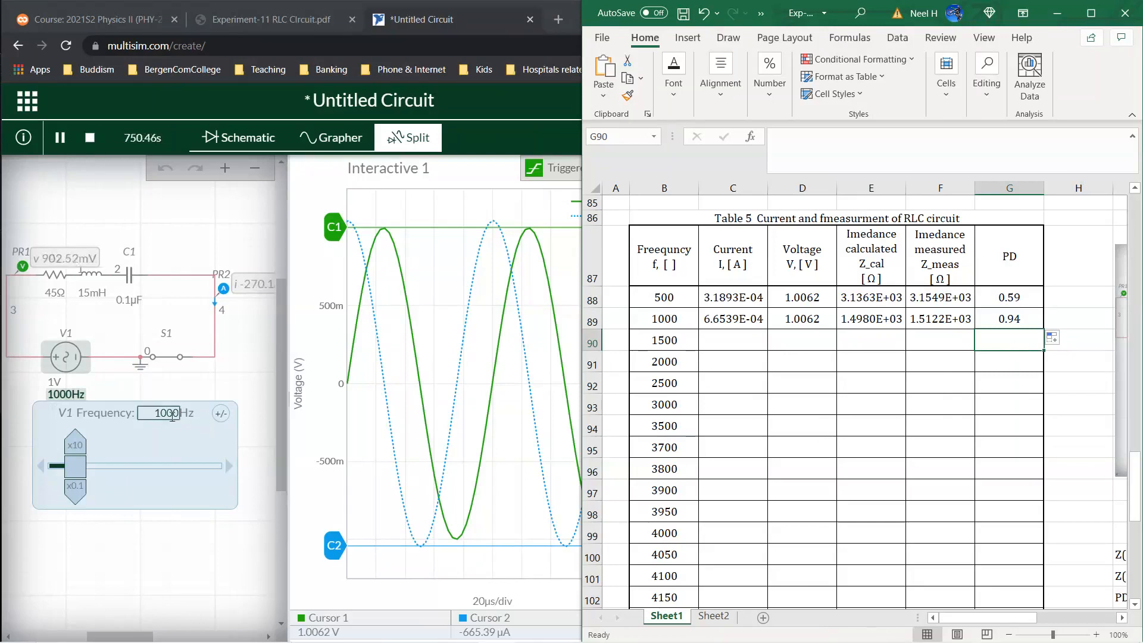
double_click(172, 416)
text(1500)
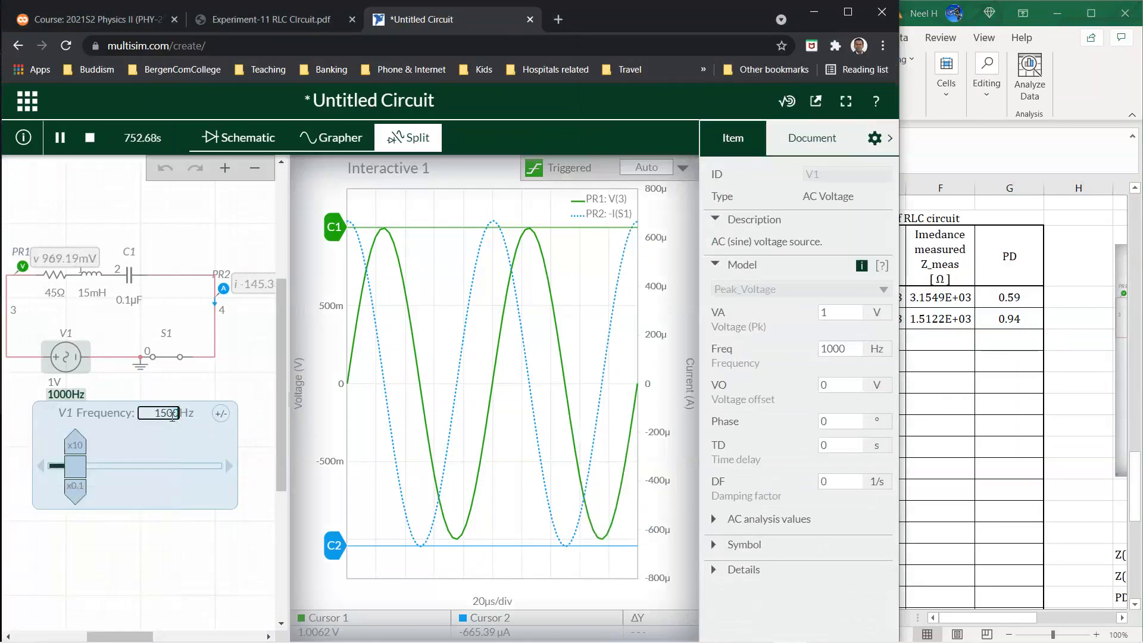
key(Return)
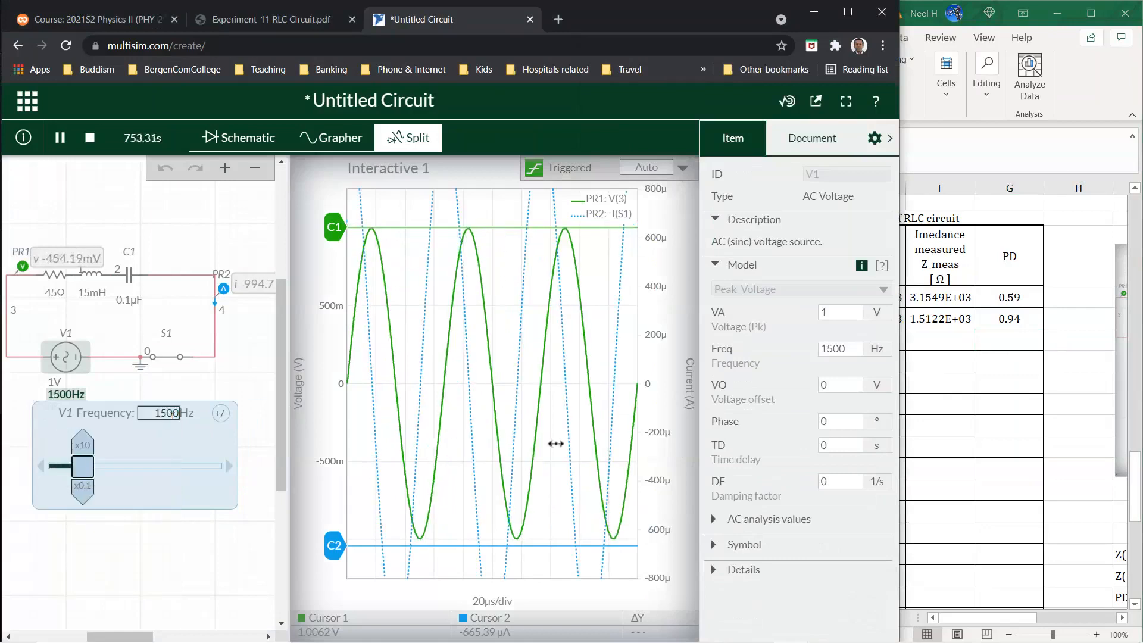
- Rescale the graph to ±1.5 mA and 100 µs/div, and move cursor 2 to the current curve's negative peak, about -1.087 mA
click(678, 442)
scroll(789, 520, down, 6)
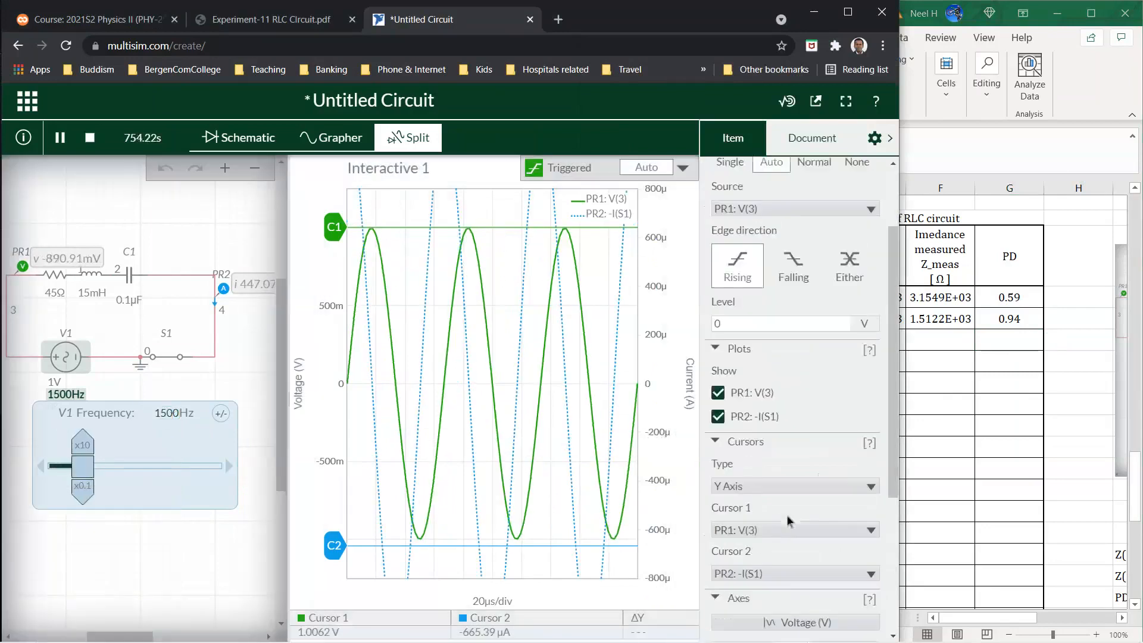
click(800, 413)
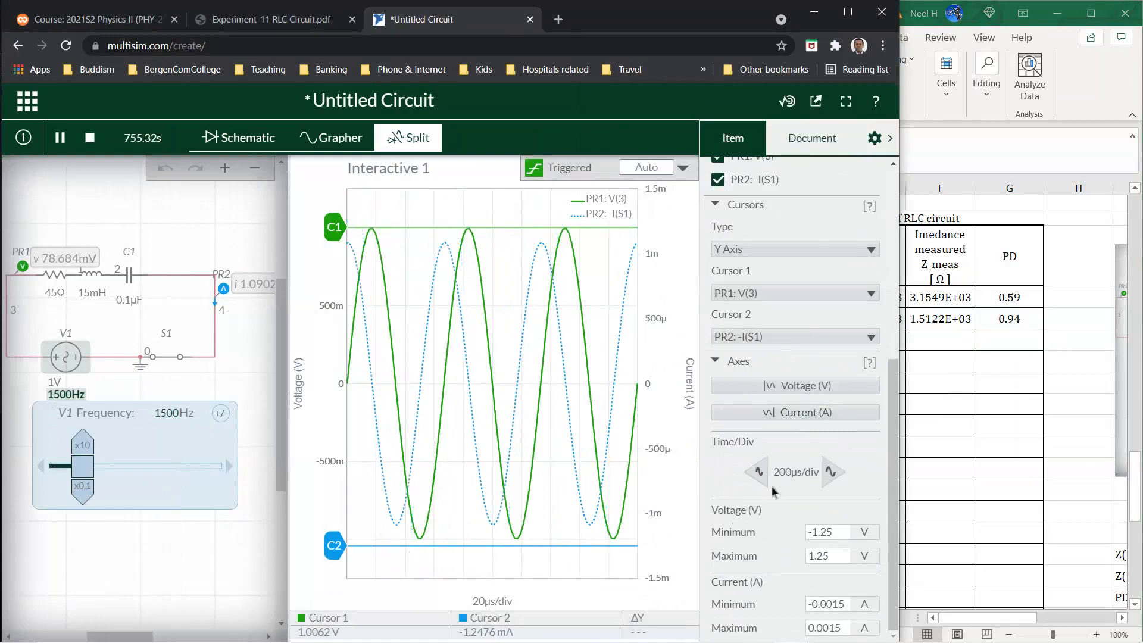
click(756, 472)
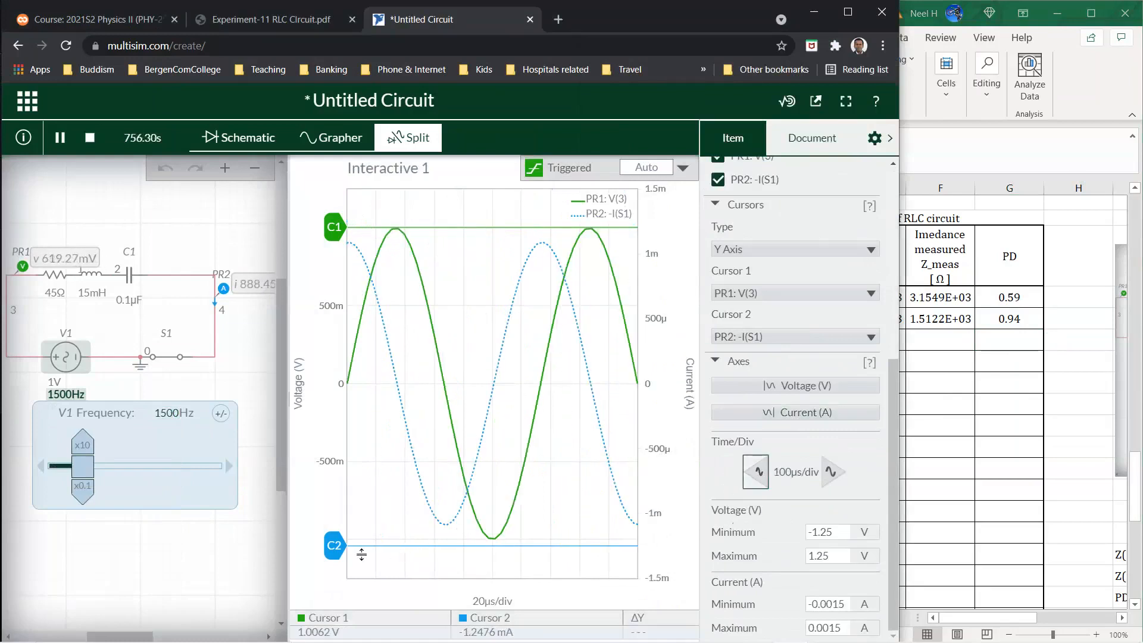
drag(334, 545, 335, 526)
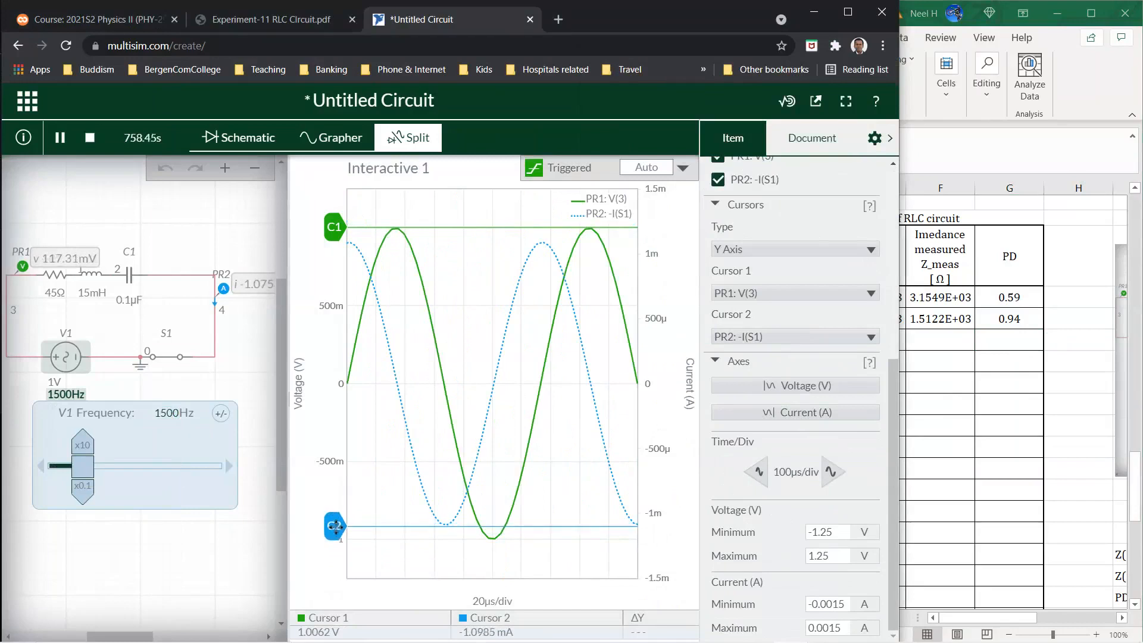
drag(334, 527, 334, 525)
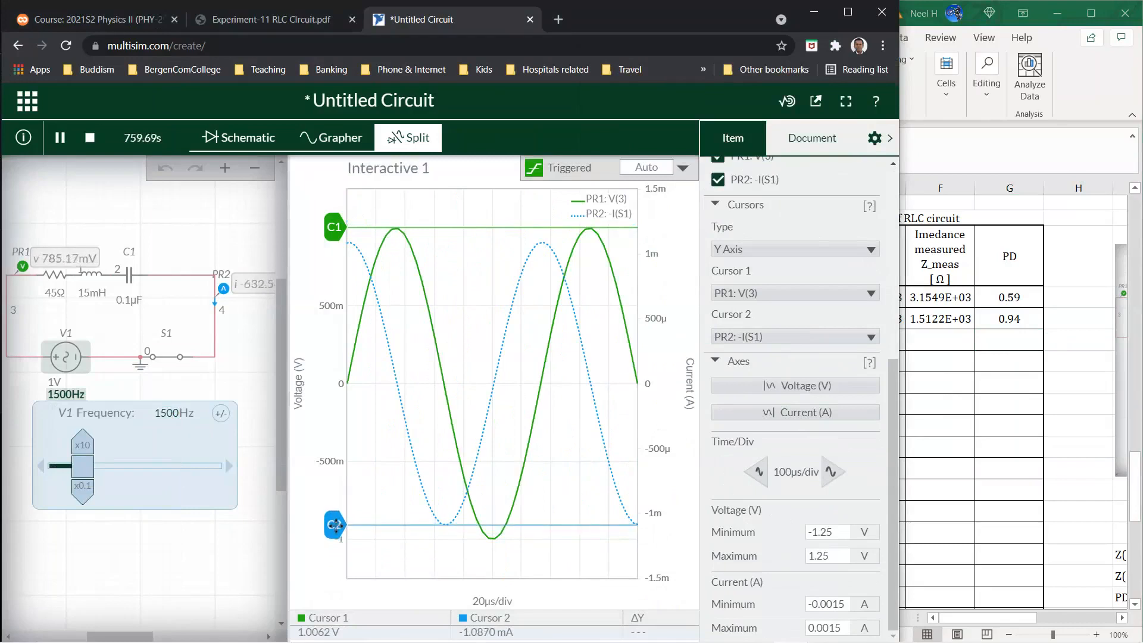
- Switch to the Excel workbook and enter the 1500 Hz current in C90 as .0010870
click(970, 493)
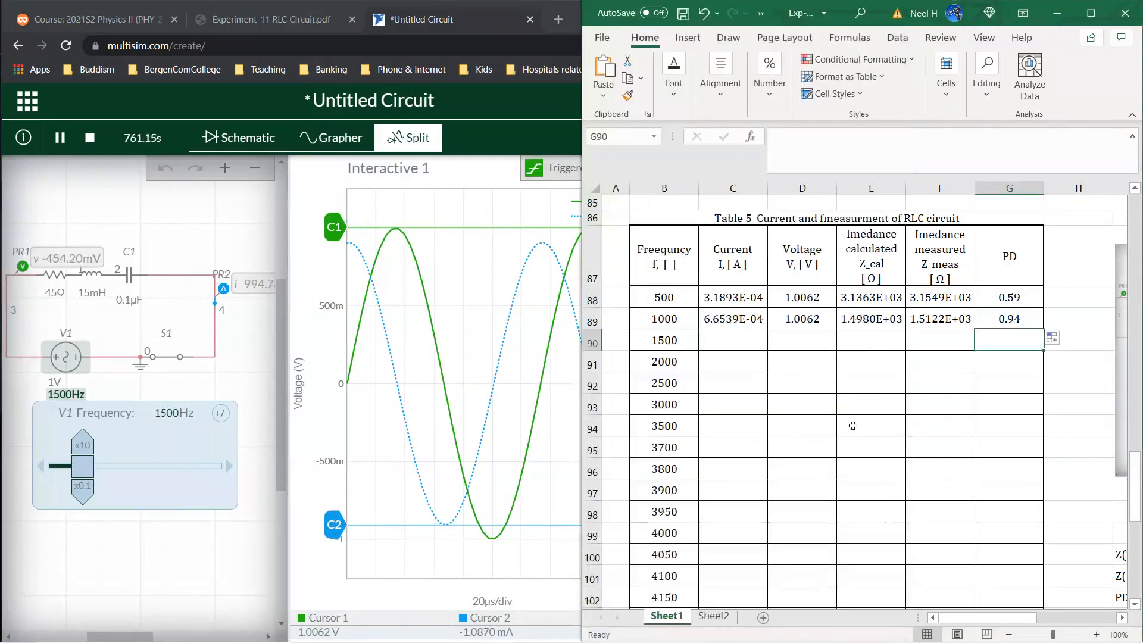
click(741, 348)
text(.0010870)
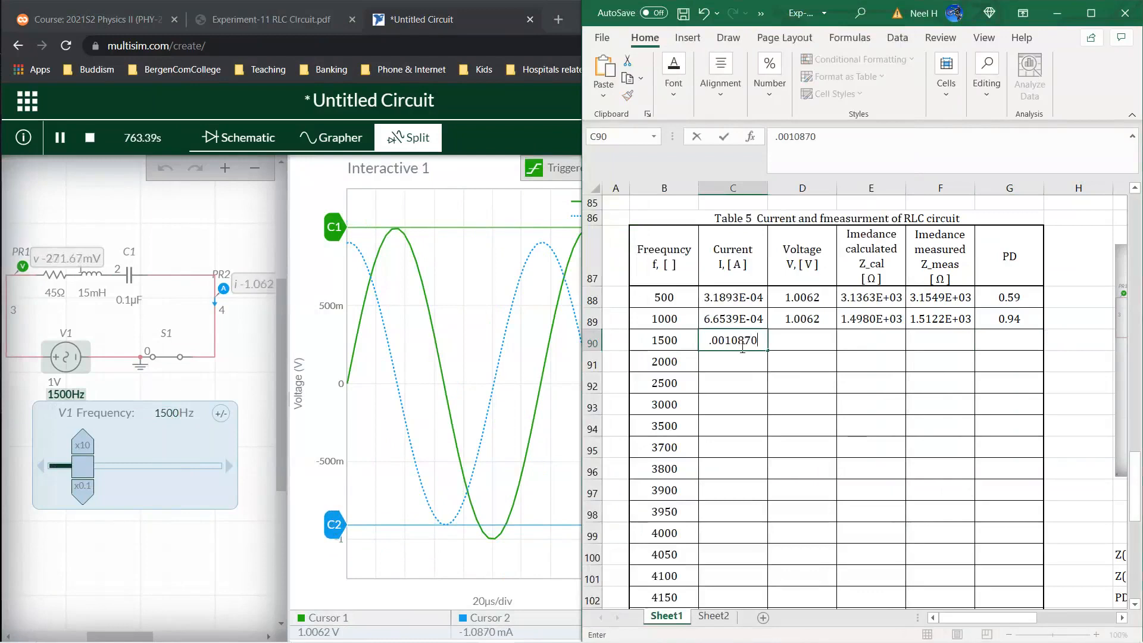
key(Return)
- Fill the voltage, calculated impedance, measured impedance and PD cells of row 89 down to the 1500 Hz row
click(813, 329)
drag(837, 330, 1036, 354)
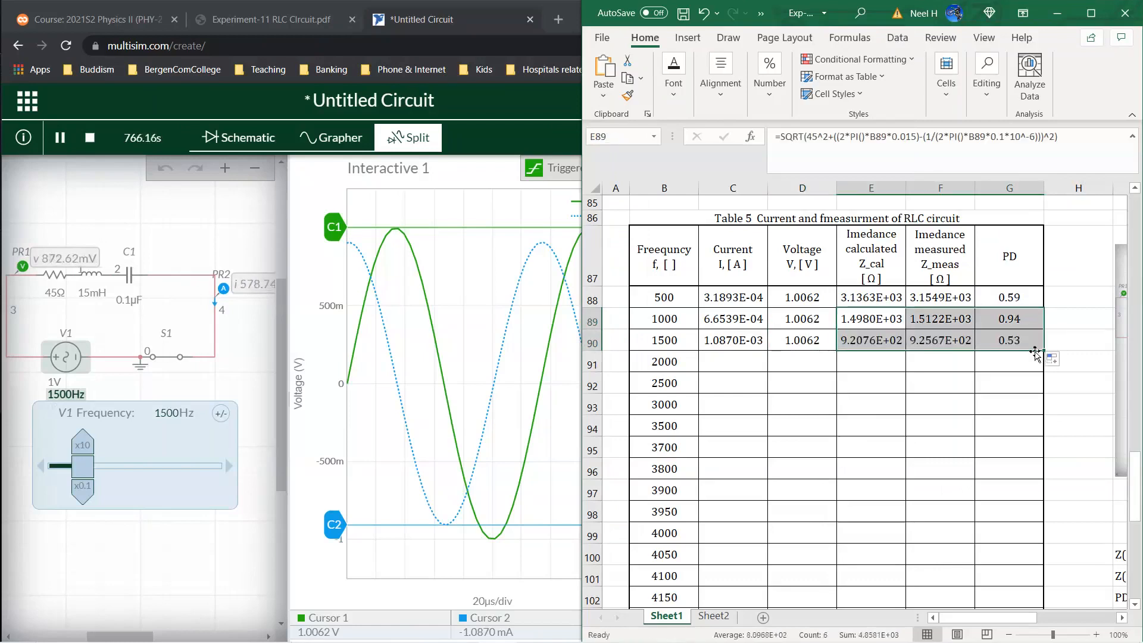
click(810, 451)
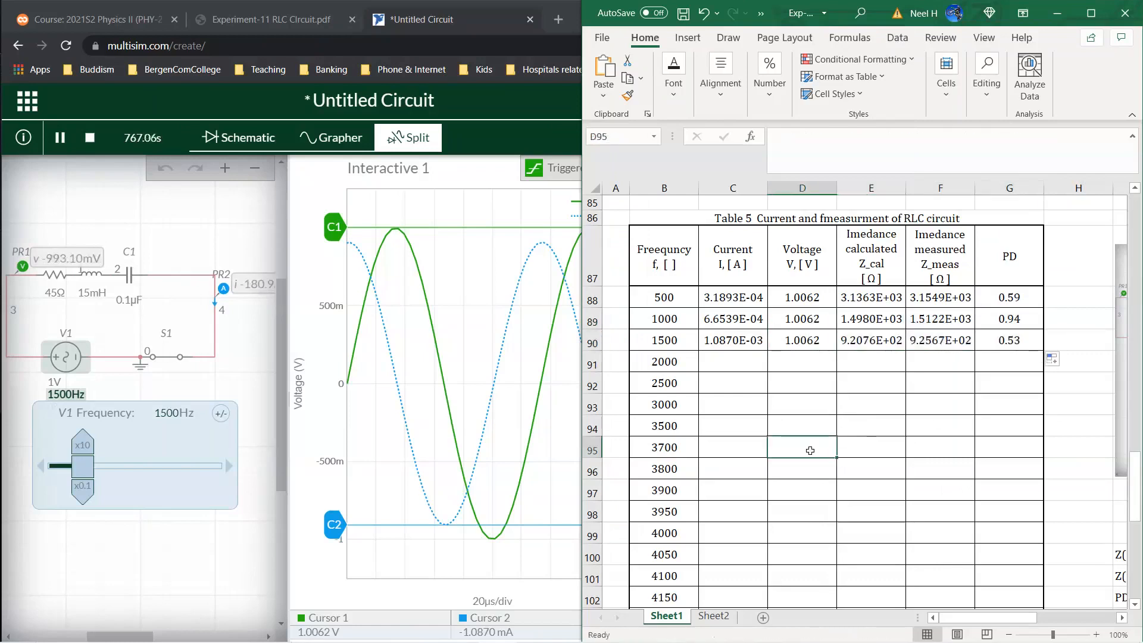
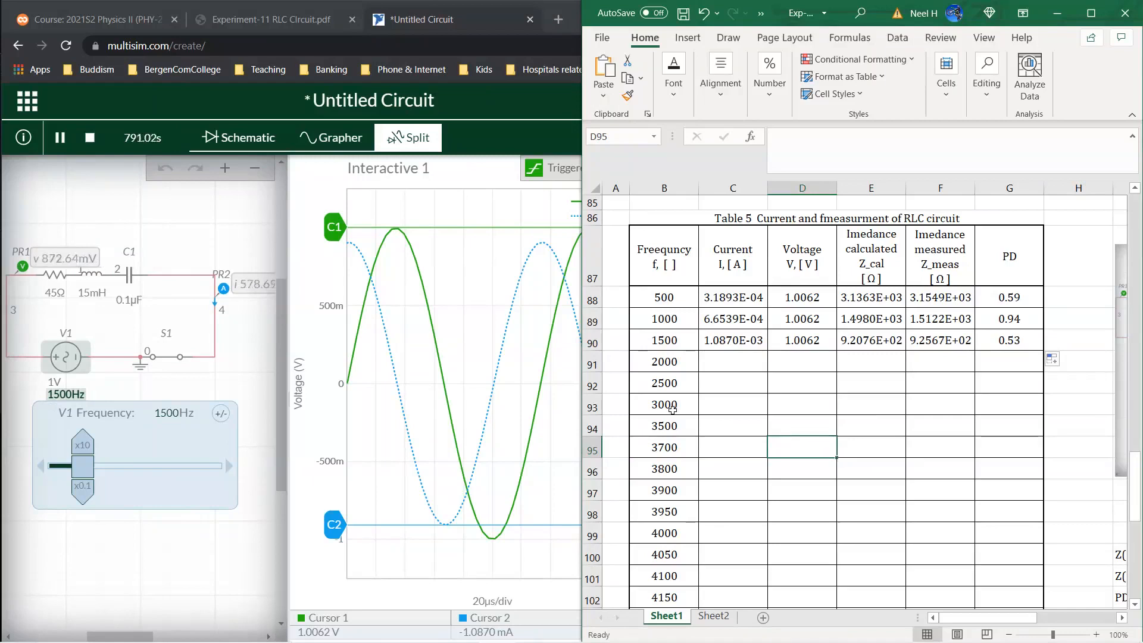
- Switch to Multisim and set the V1 source frequency to 2000 Hz
click(371, 469)
click(166, 414)
text(2000)
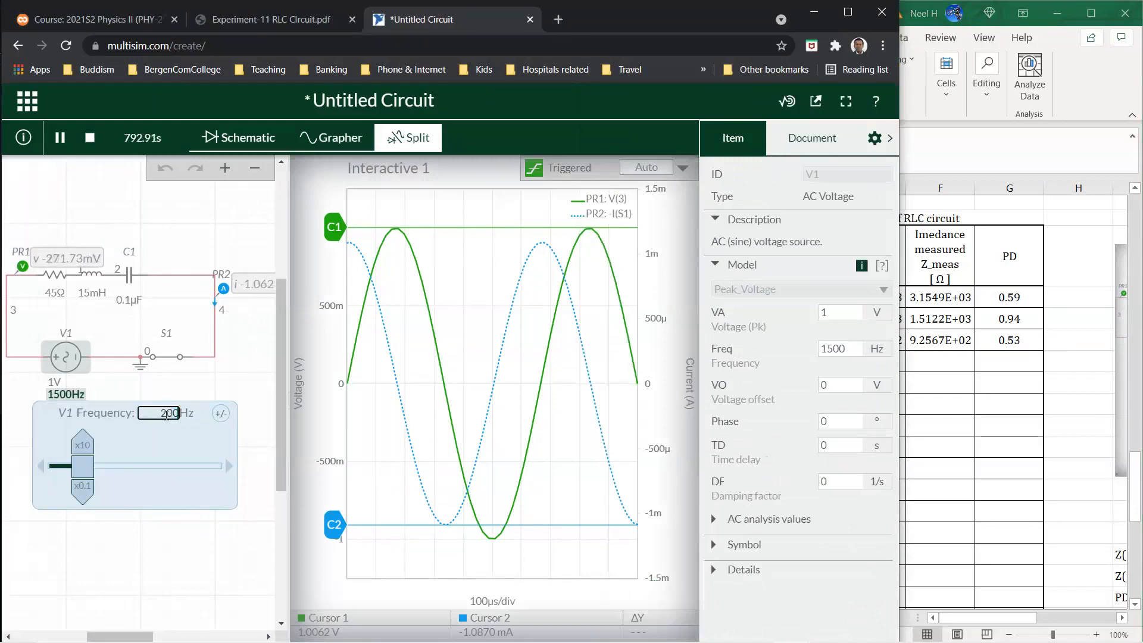
key(Return)
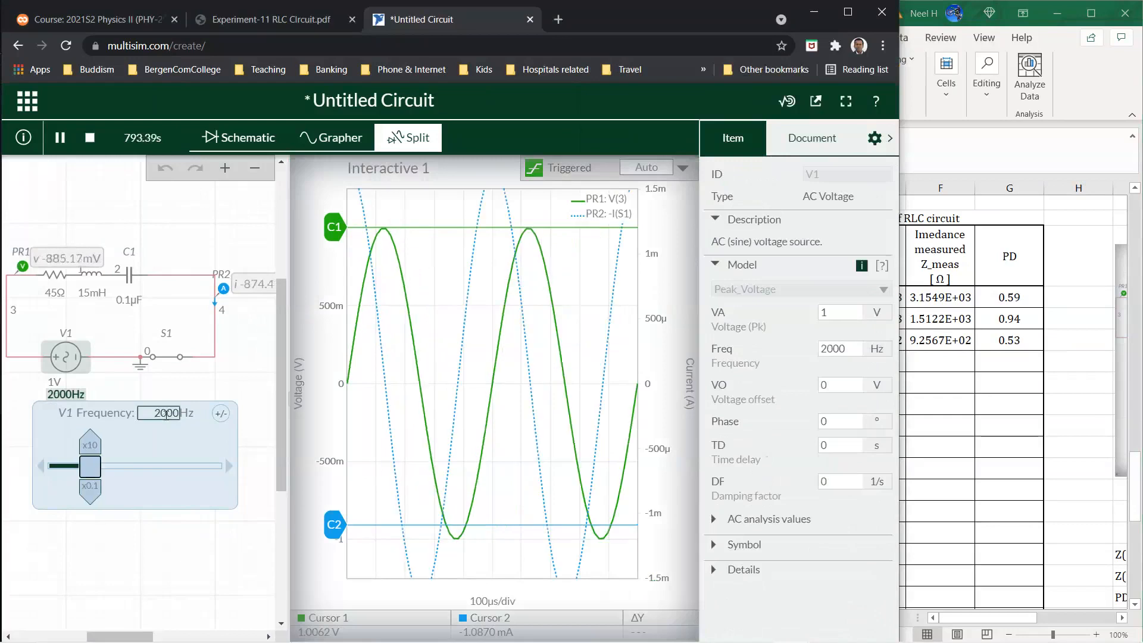
- Rescale the graph to ±2 mA and 50 µs/div, and place cursor 2 on the current curve's negative peak, about -1.6405 mA
click(679, 474)
scroll(792, 519, down, 5)
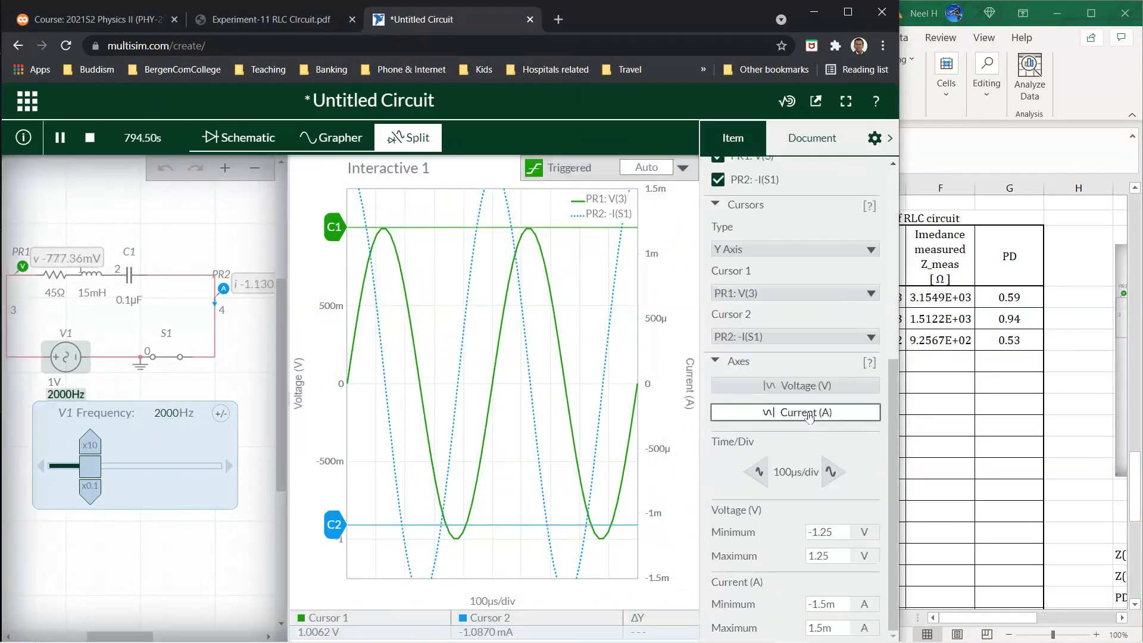
drag(333, 525, 334, 543)
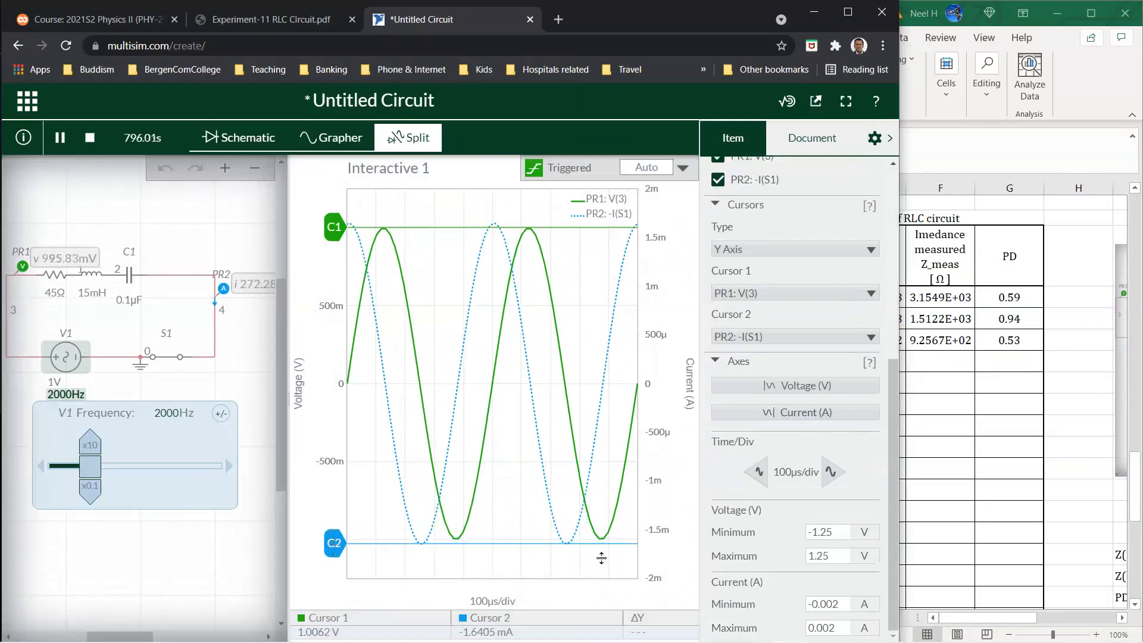
click(756, 472)
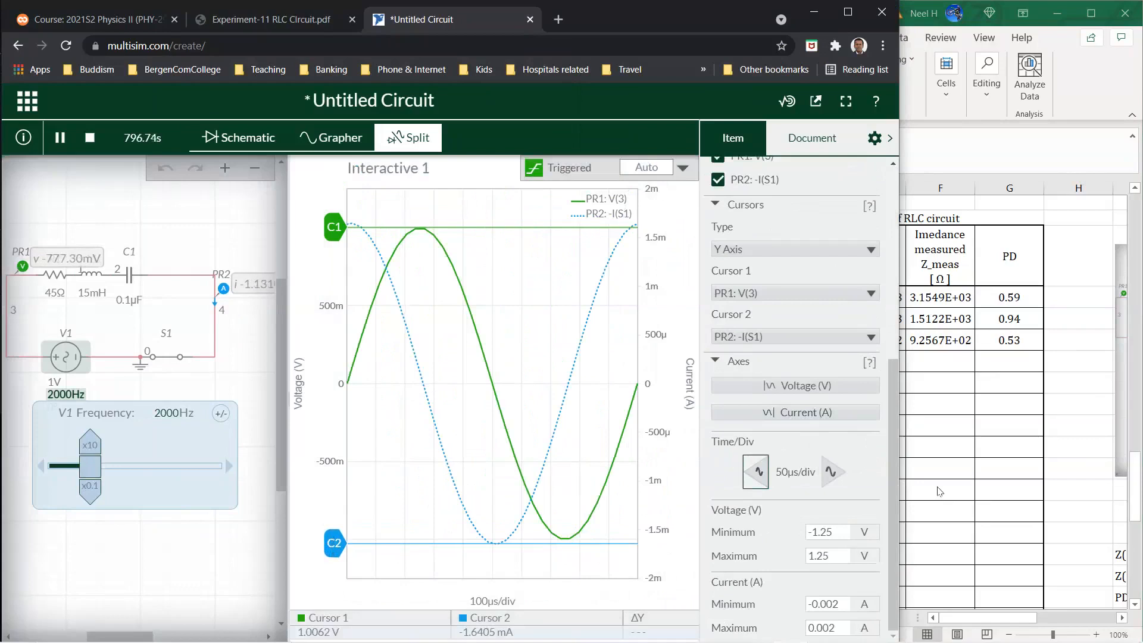
- Switch to the Excel workbook and enter the 2000 Hz current in C91 as 0.0016405
click(1019, 488)
click(713, 360)
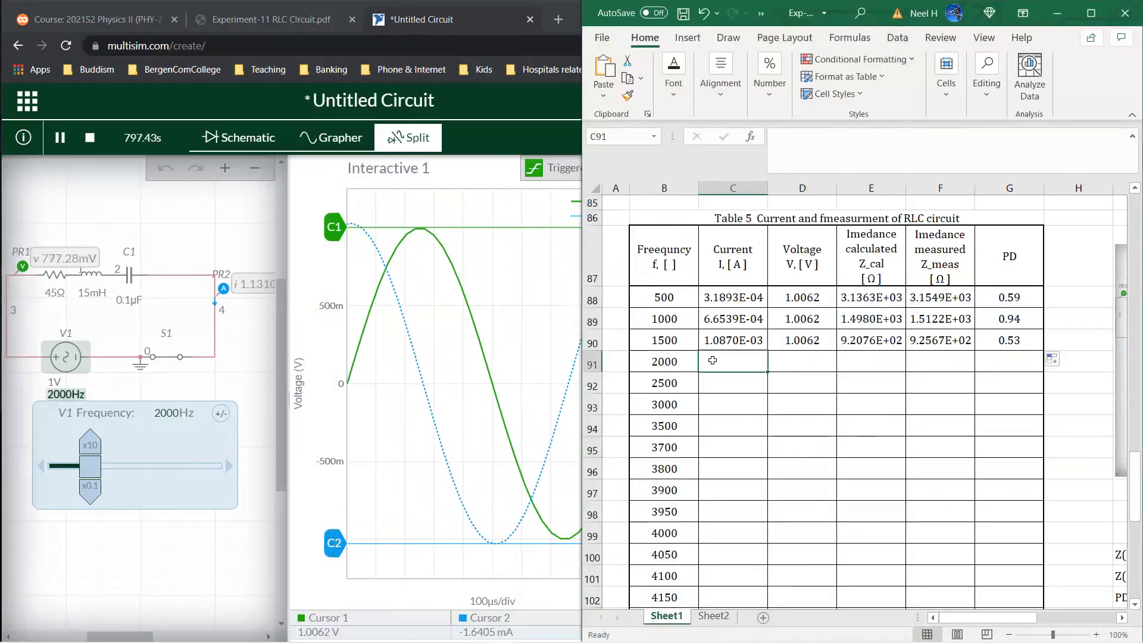
text(0.)
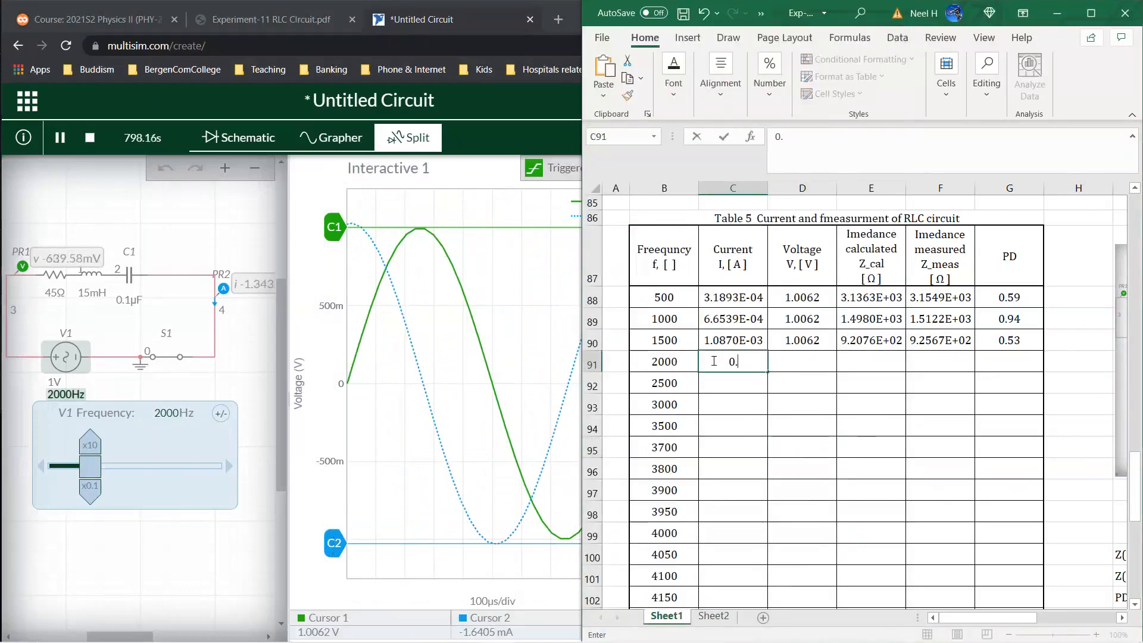
text(.164)
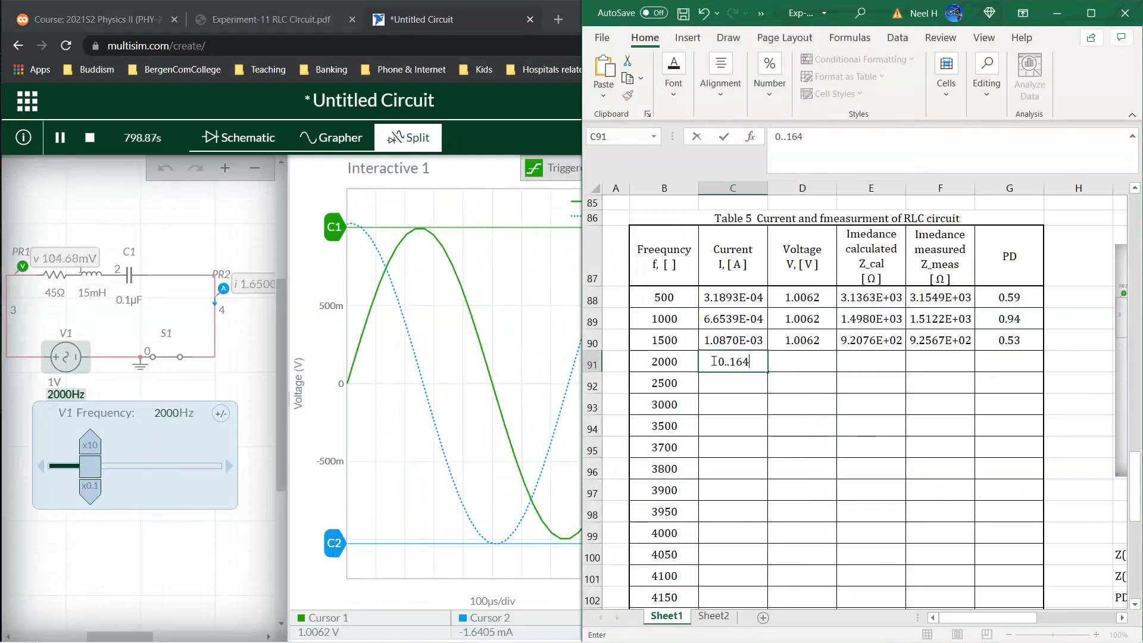
text(05)
key(Return)
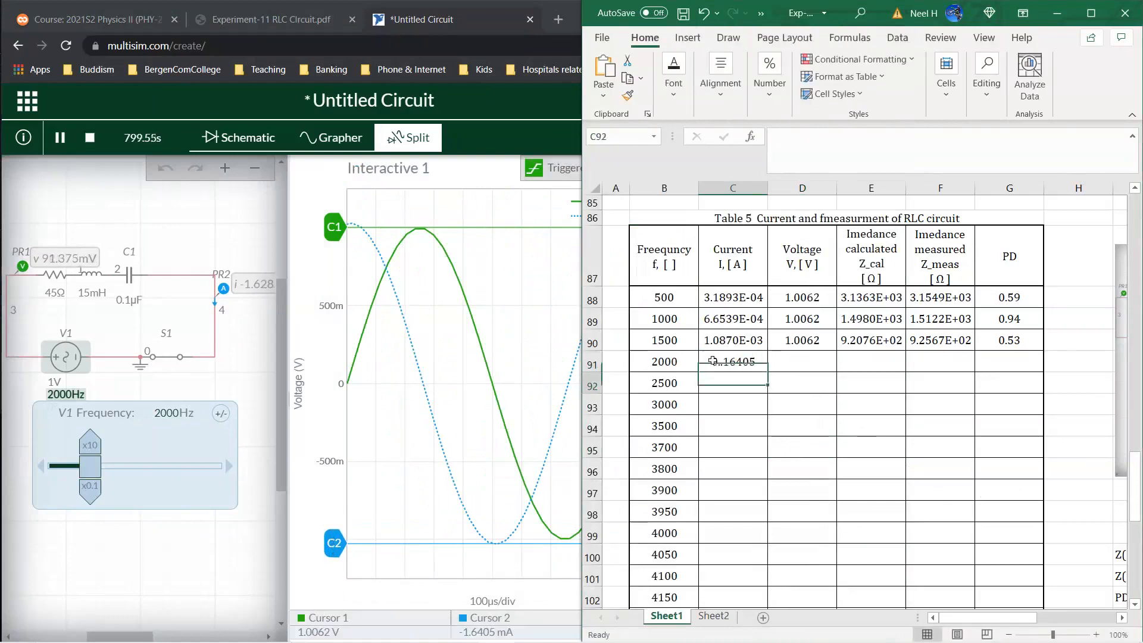
key(Up)
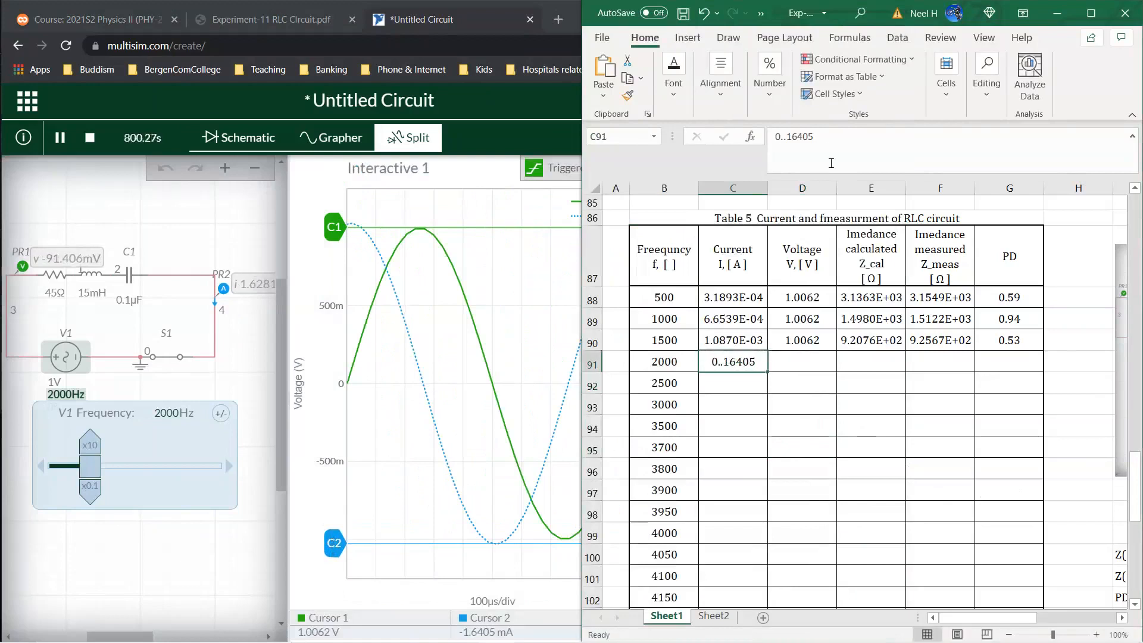
click(787, 136)
key(BackSpace)
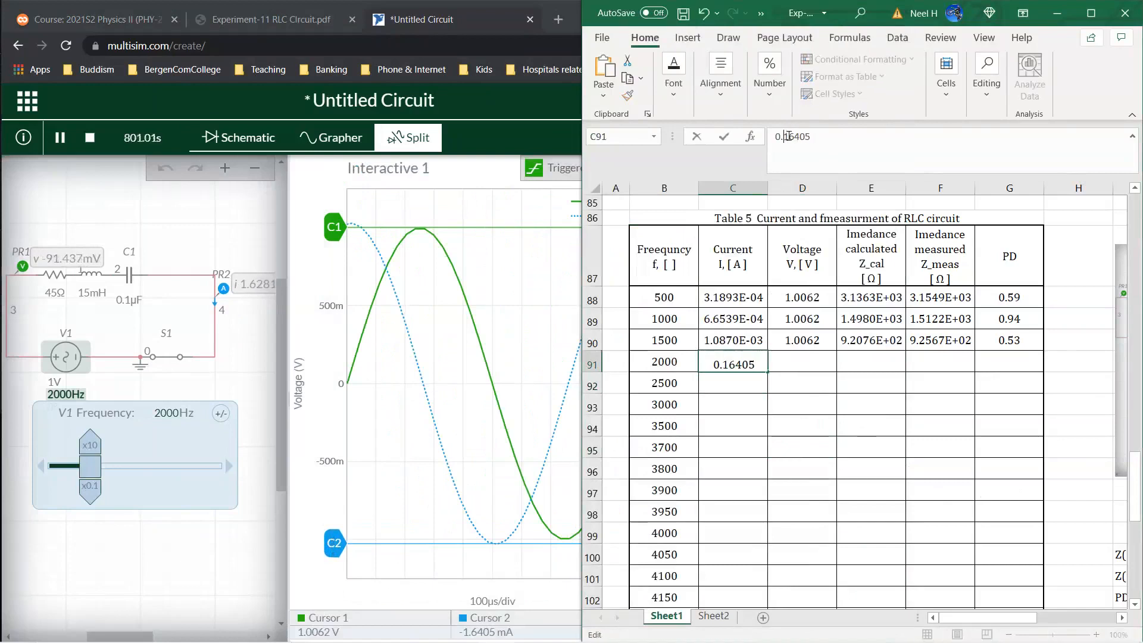
text(00)
key(Return)
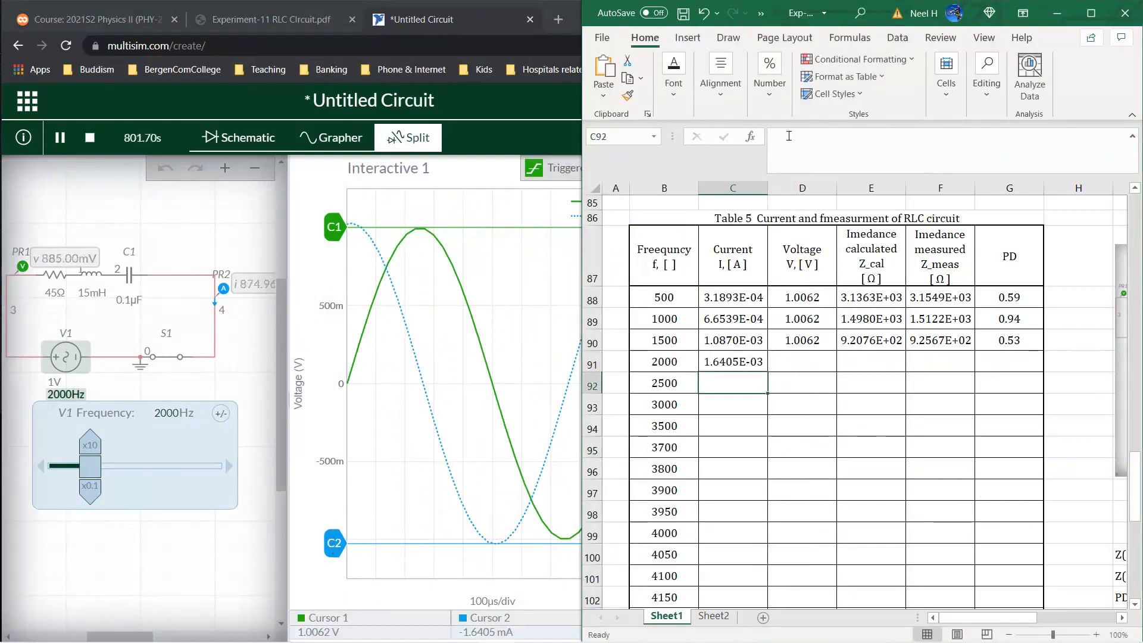
- Fill the voltage, both impedance and PD cells of row 90 down to the 2000 Hz row
click(817, 340)
drag(837, 351, 1040, 381)
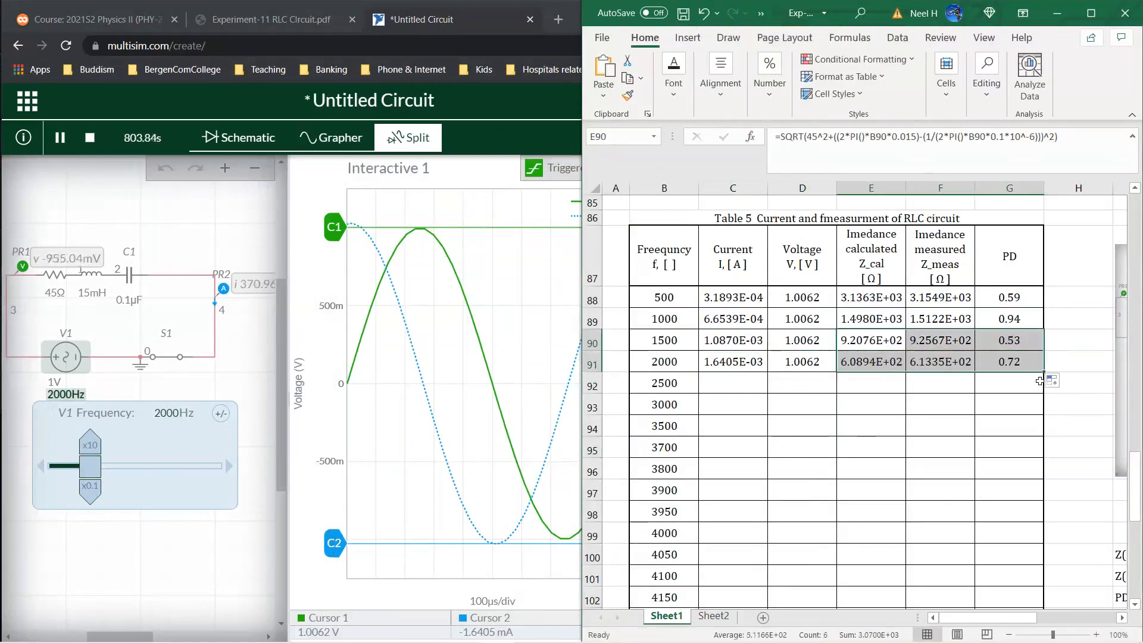
click(748, 398)
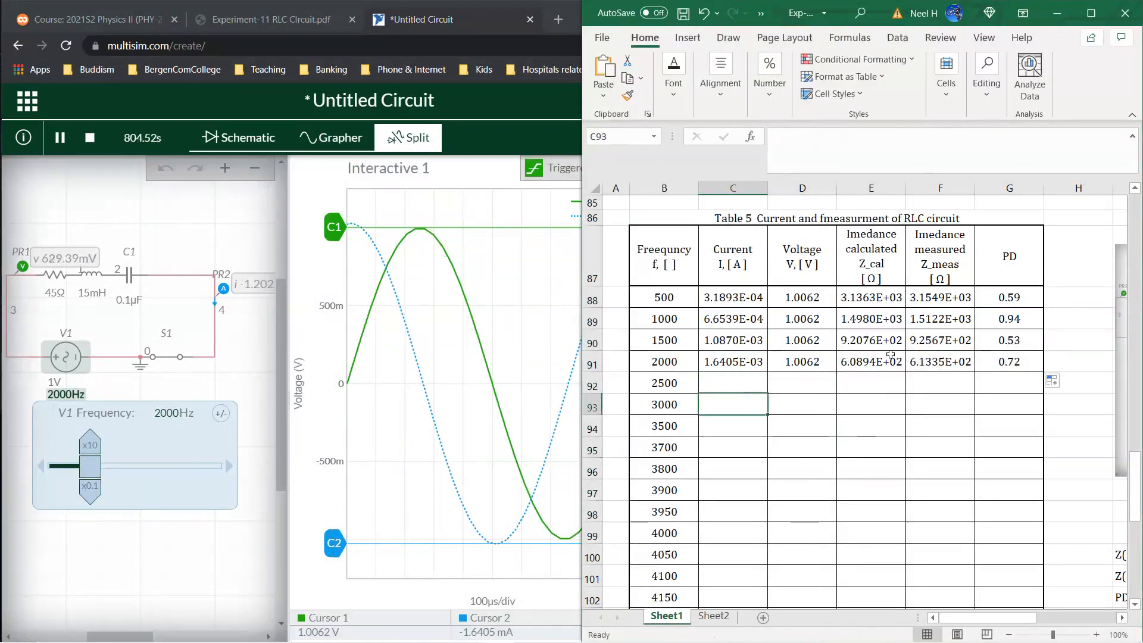
- Select the current cell C92 for the 2500 Hz row, and set the V1 source frequency in Multisim to 2500 Hz
click(721, 380)
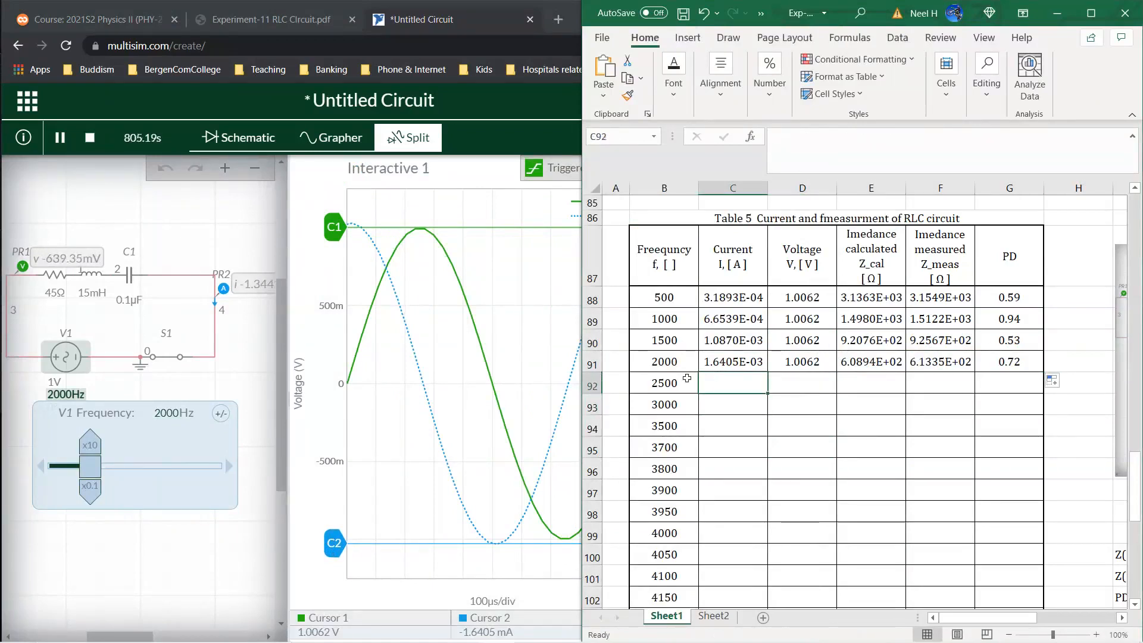
click(167, 412)
click(168, 413)
text(2500)
key(Return)
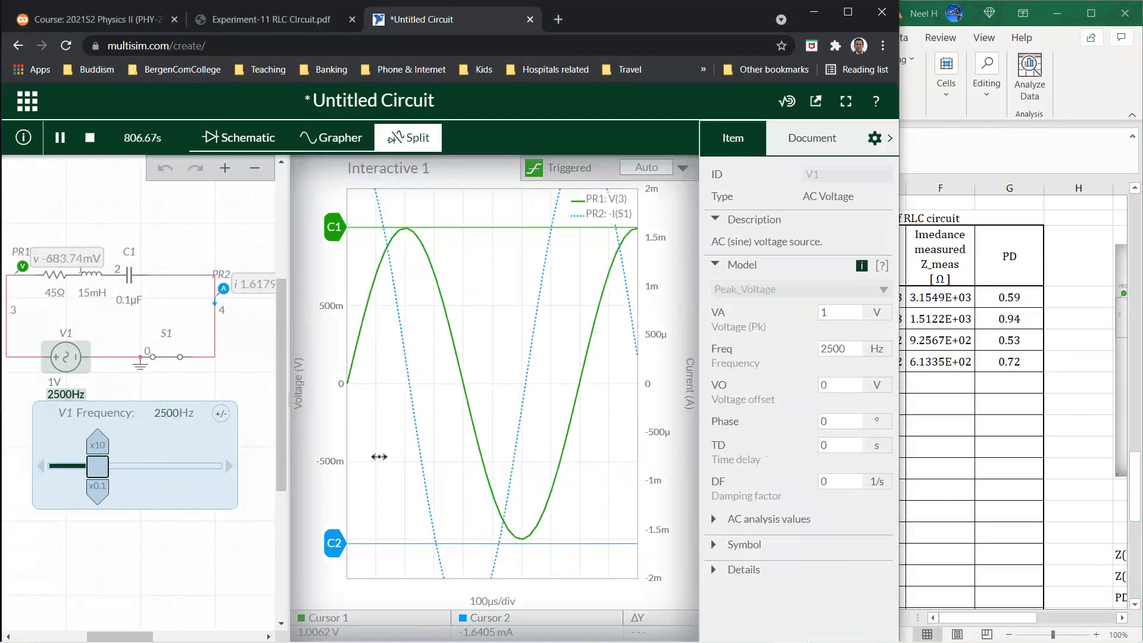
- Rescale the graph's current axis to ±3 mA so the whole current curve fits
click(665, 405)
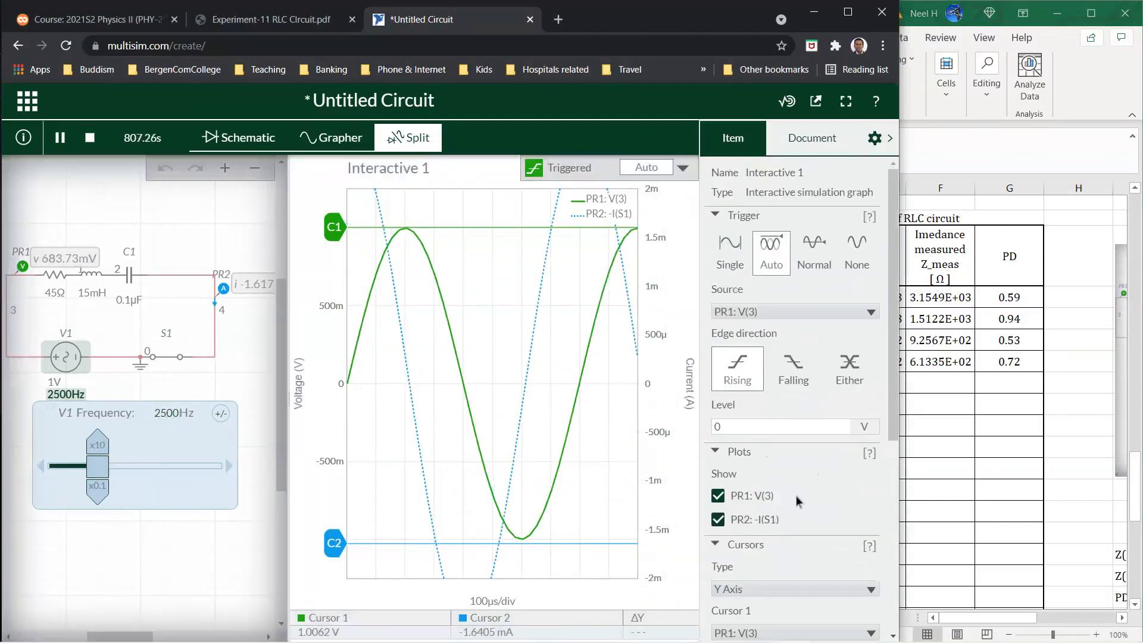
scroll(798, 394, down, 5)
click(809, 413)
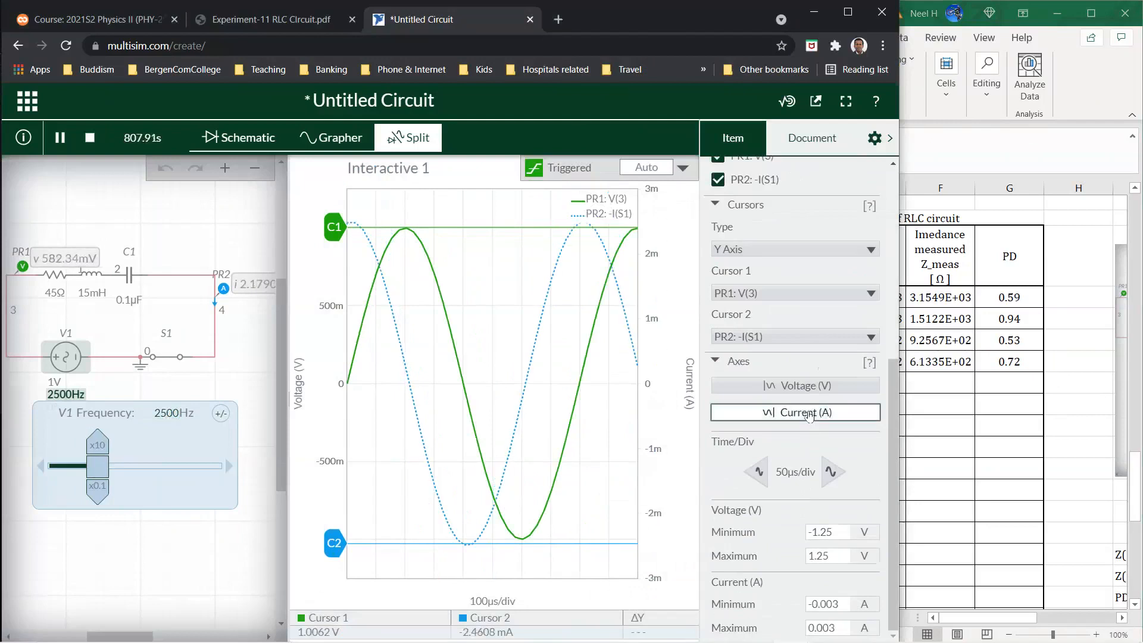
- Switch to the Excel workbook and enter the 2500 Hz current in C92 as .0024608
click(1022, 479)
text(.)
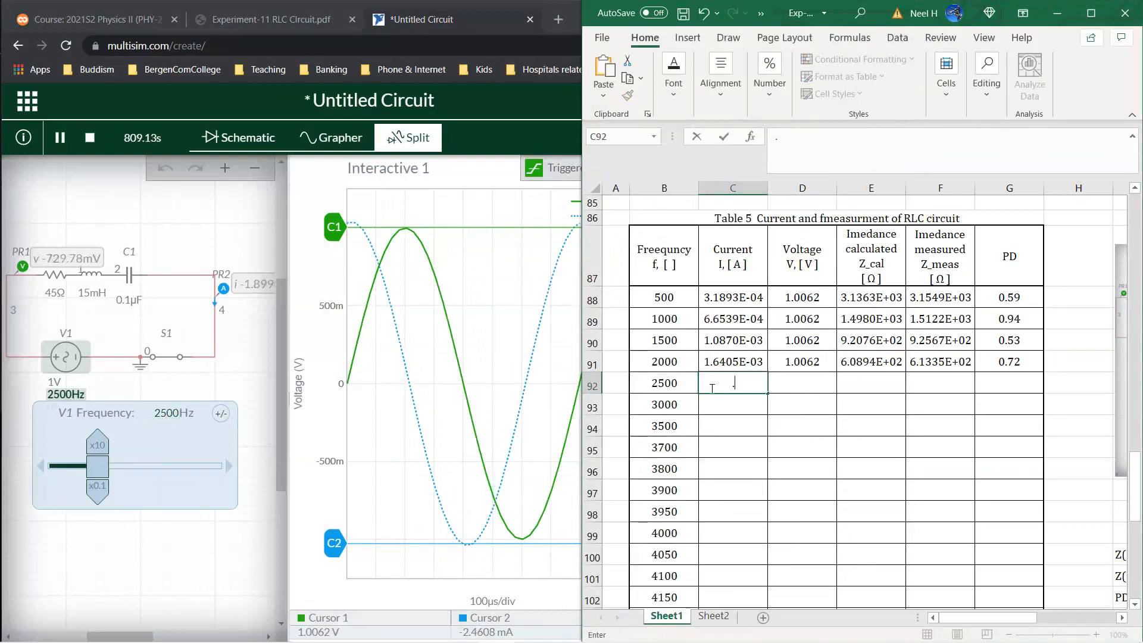
text(0024608)
key(Return)
- Fill the voltage, both impedance and PD cells of row 91 down to the 2500 Hz row, and select C93 for the 3000 Hz current
click(821, 365)
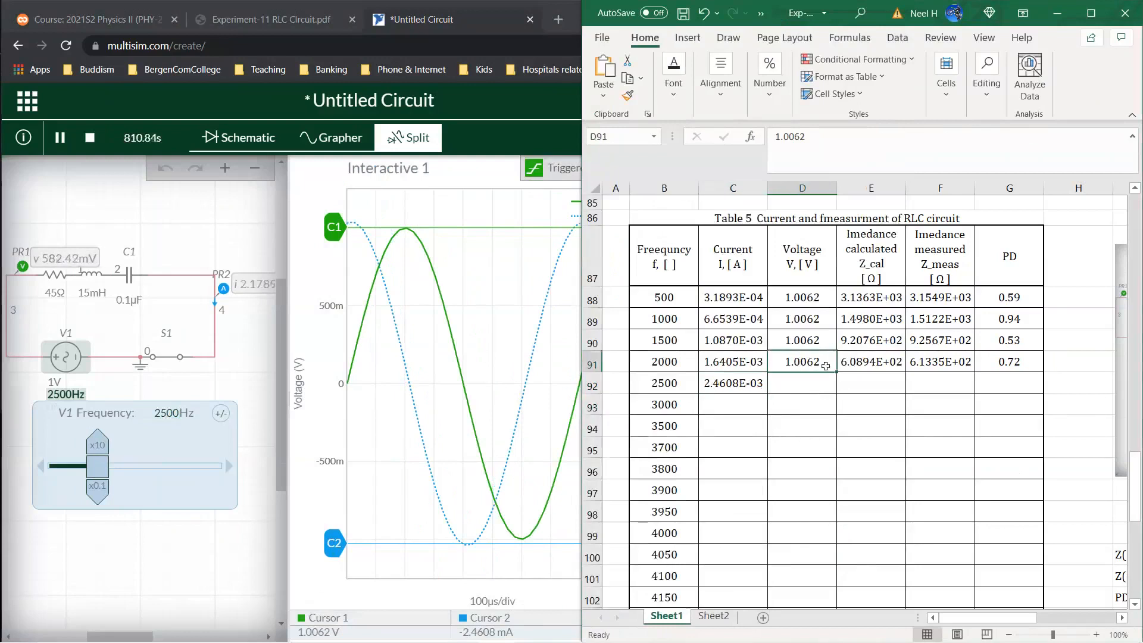
drag(836, 371, 1039, 393)
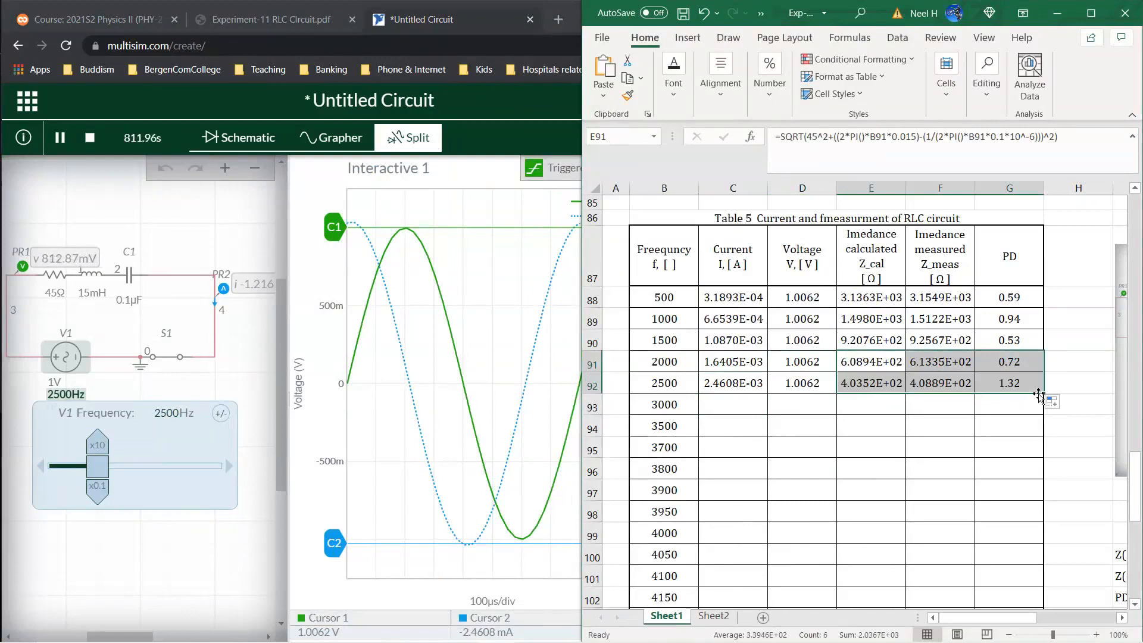
scroll(835, 492, down, 1)
click(734, 379)
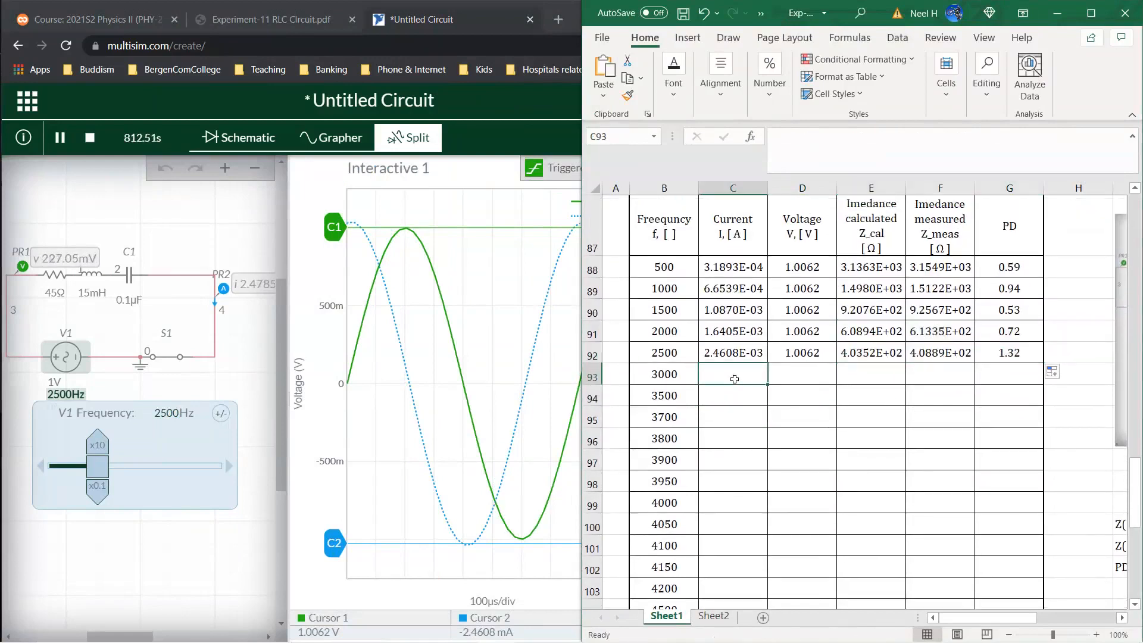
- Switch to Multisim and set the V1 source frequency to 3000 Hz
click(173, 411)
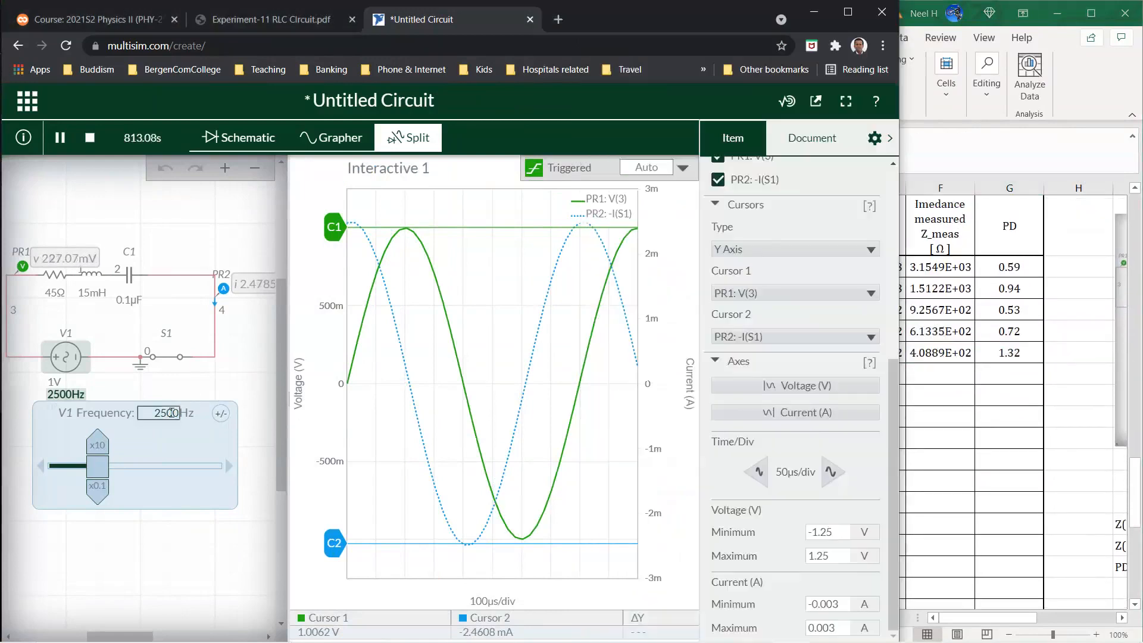
text(30)
key(Return)
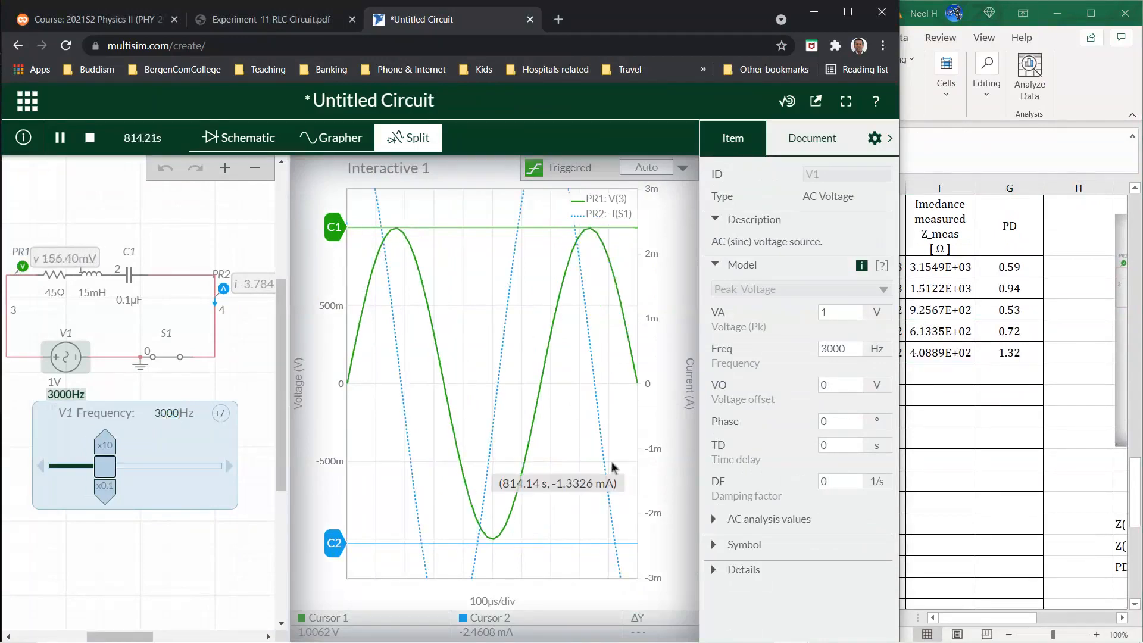
- Rescale the graph's current axis to ±5 mA and align Cursor 2 with the current curve's trough
click(671, 472)
scroll(787, 502, down, 1)
scroll(786, 502, down, 5)
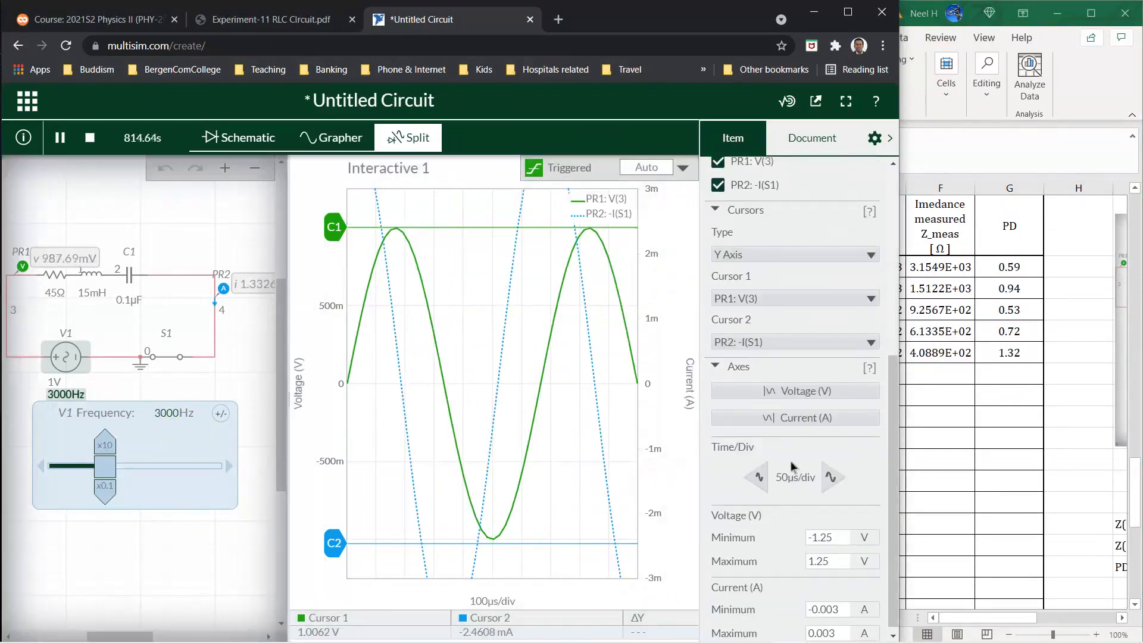
click(796, 418)
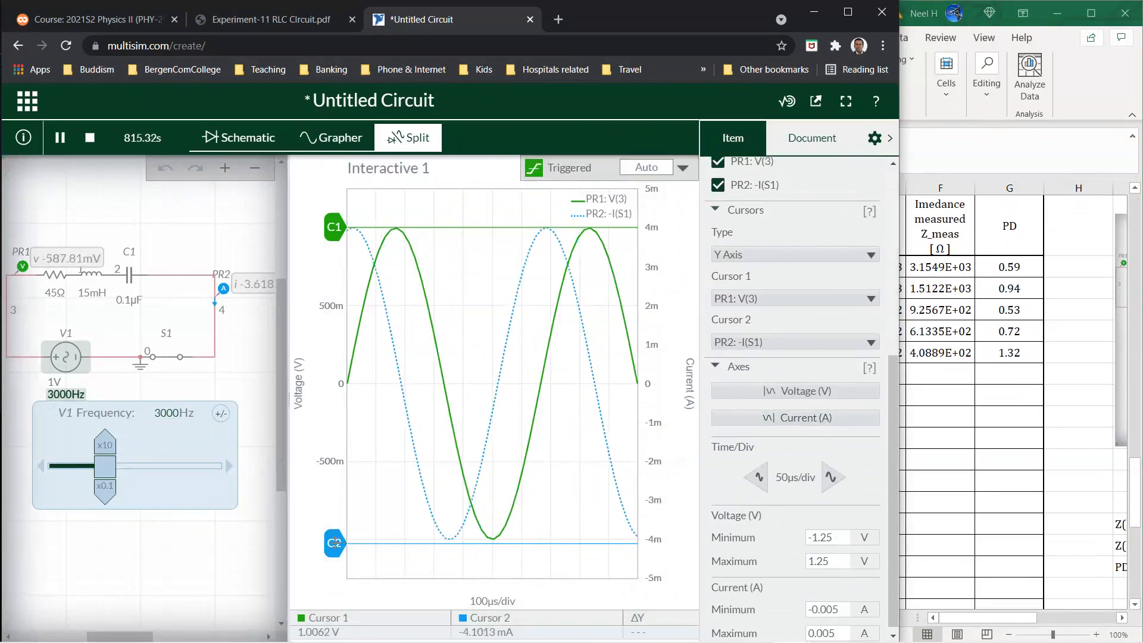
drag(336, 543, 336, 539)
- Switch to the Excel workbook and enter the 3000 Hz current in C93 as .0039866
click(954, 481)
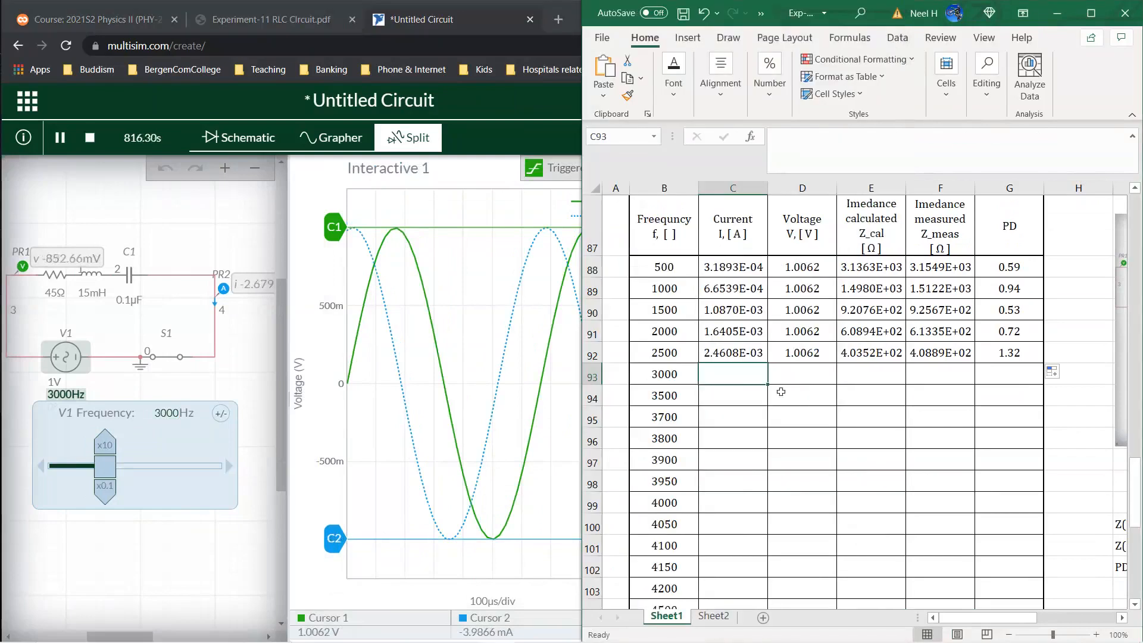
text(.)
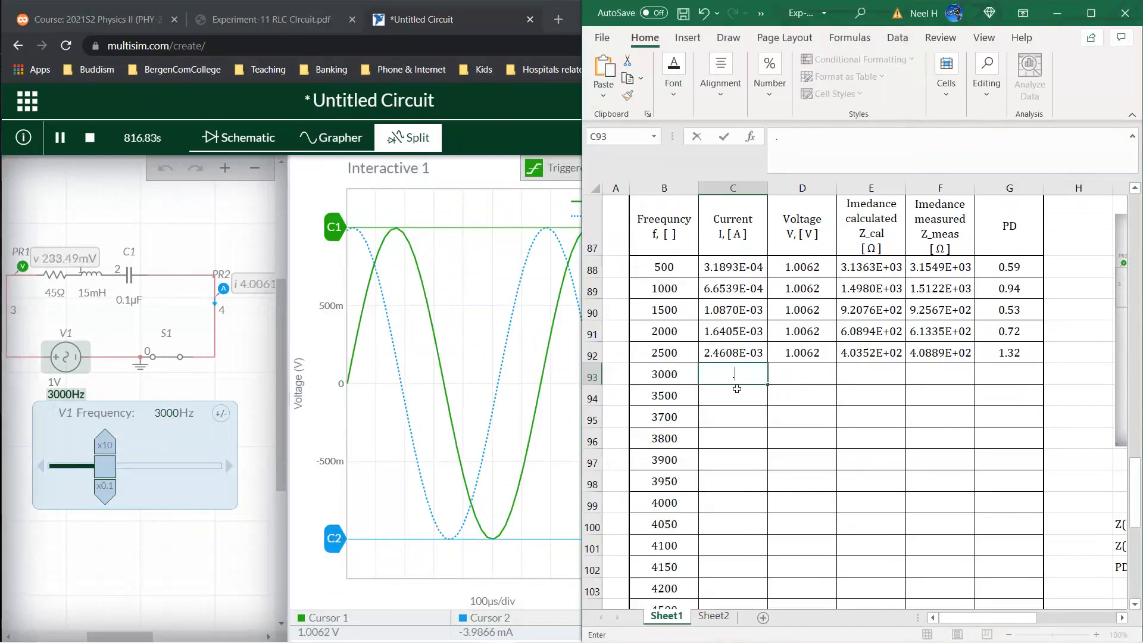
text(00398)
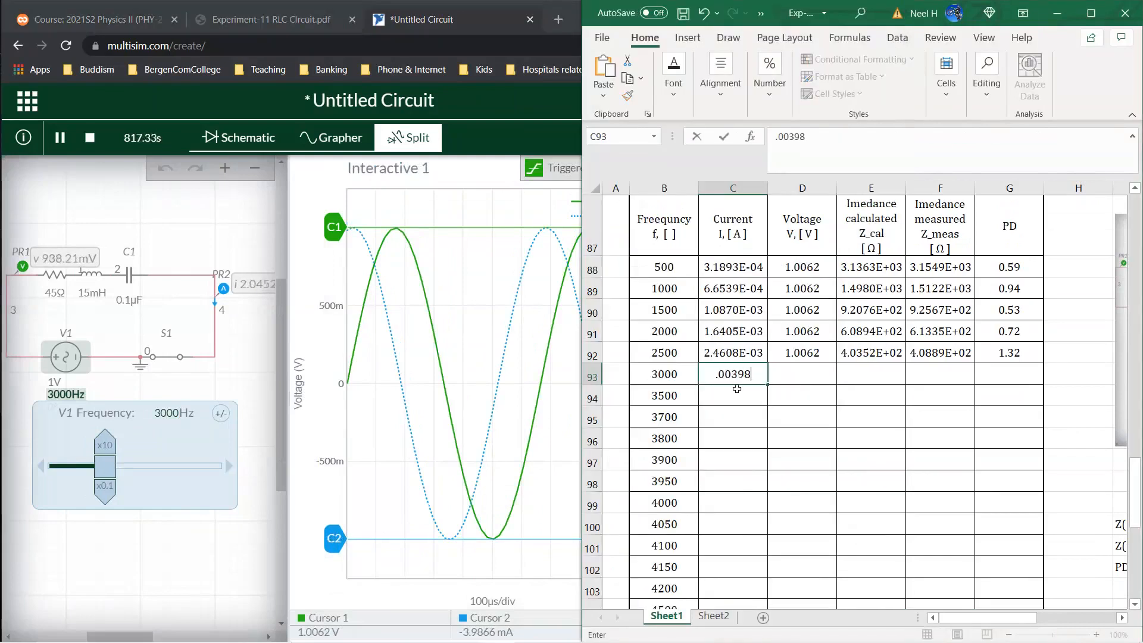
text(66)
key(Return)
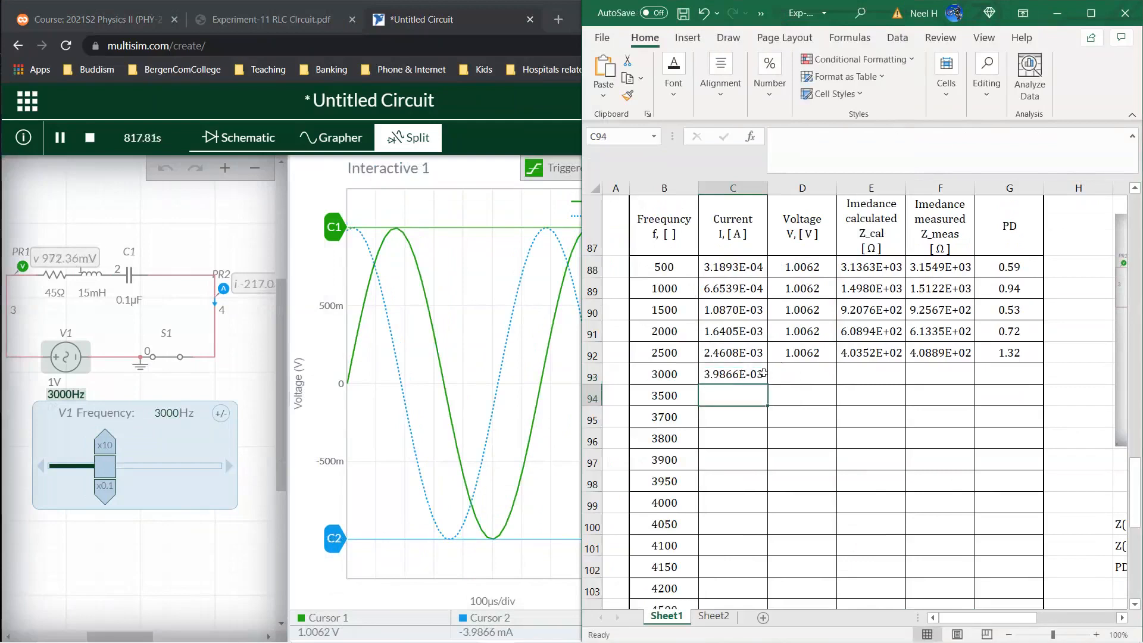
- Fill the voltage, both impedance and PD cells of row 92 down to the 3000 Hz row, and clear the surplus formulas in E94:G94
click(835, 360)
drag(835, 368, 837, 381)
drag(872, 352, 1038, 394)
drag(889, 394, 1013, 395)
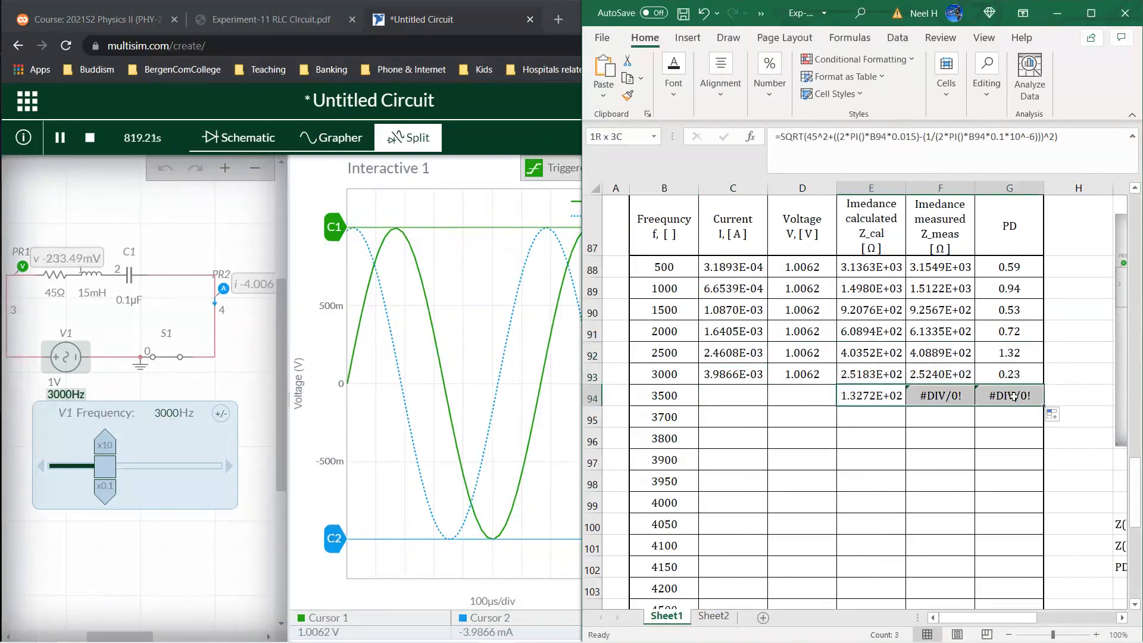
key(Delete)
click(1027, 448)
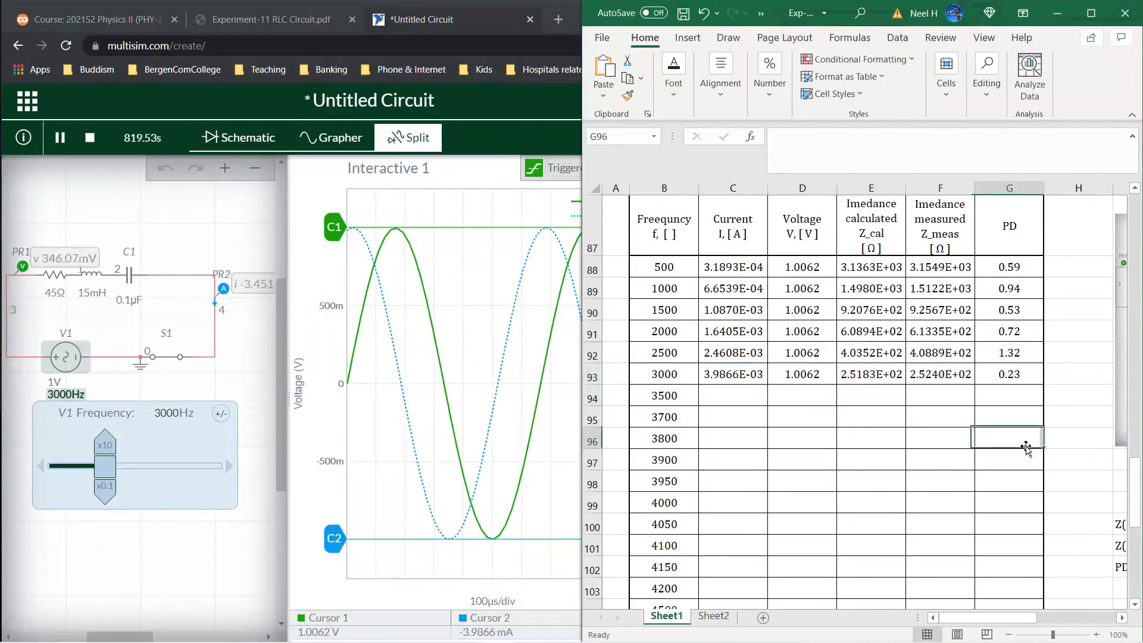
- Select the current cell C94 for the 3500 Hz row, and set the V1 source frequency in Multisim to 3500 Hz
click(739, 394)
click(160, 413)
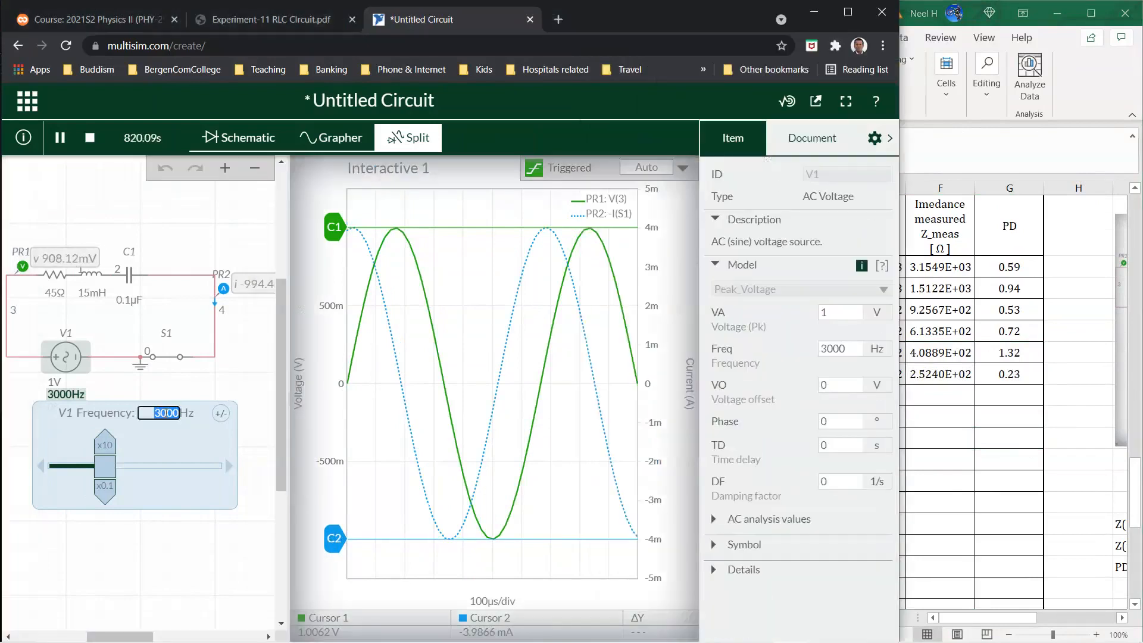
text(3500)
key(Return)
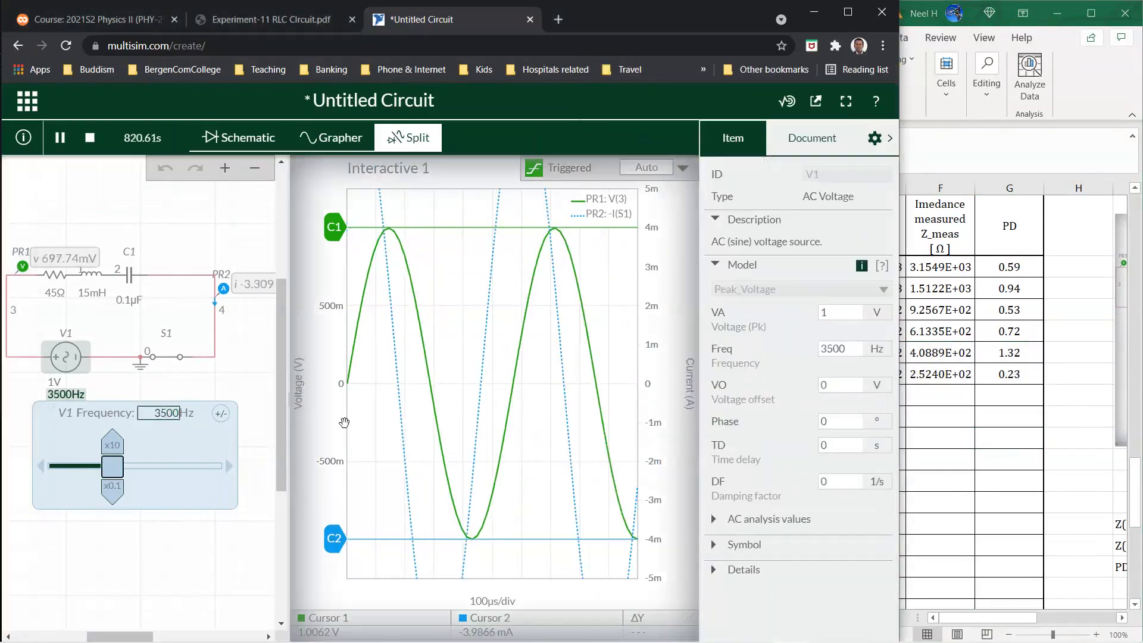
- Rescale the graph's current axis to ±8 mA and move Cursor 2 down to the current curve's trough
scroll(789, 509, down, 5)
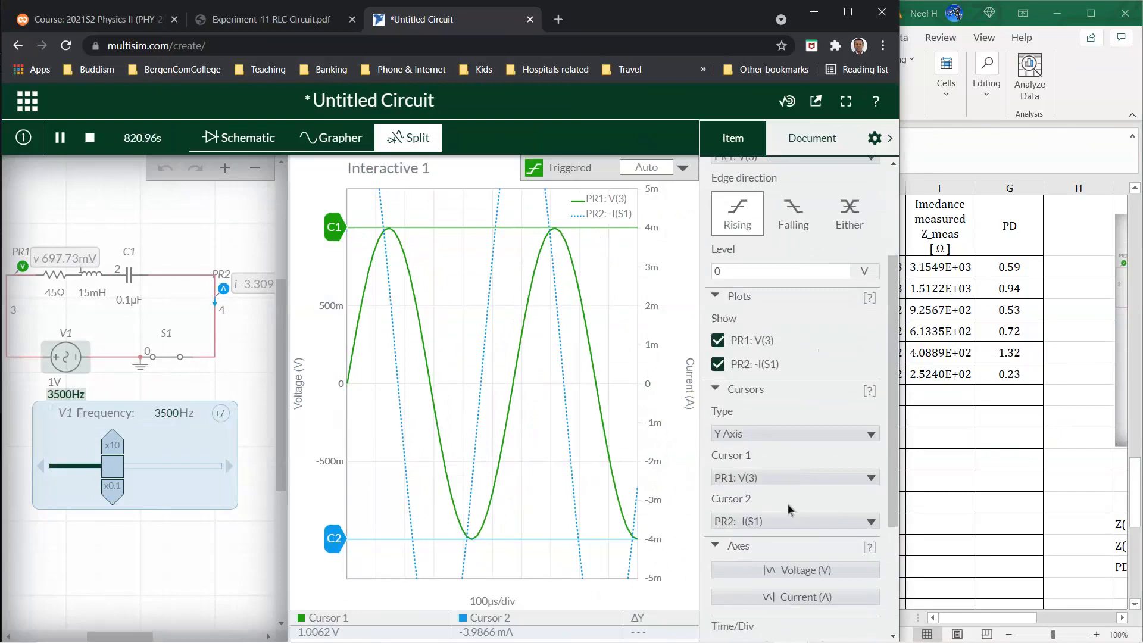
click(815, 424)
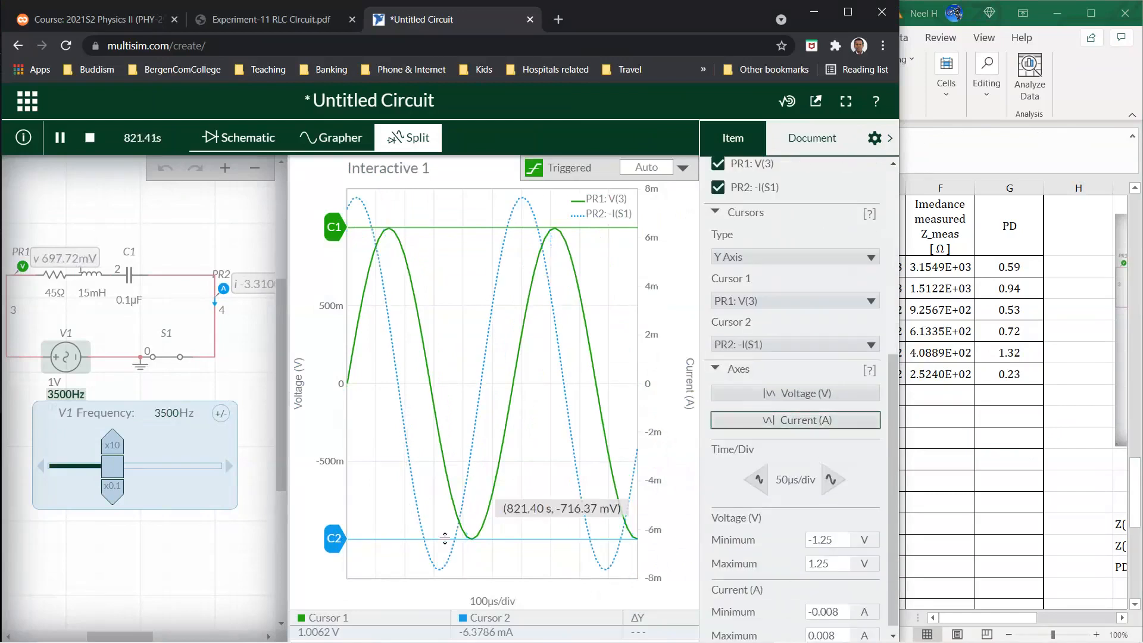
drag(339, 546, 347, 571)
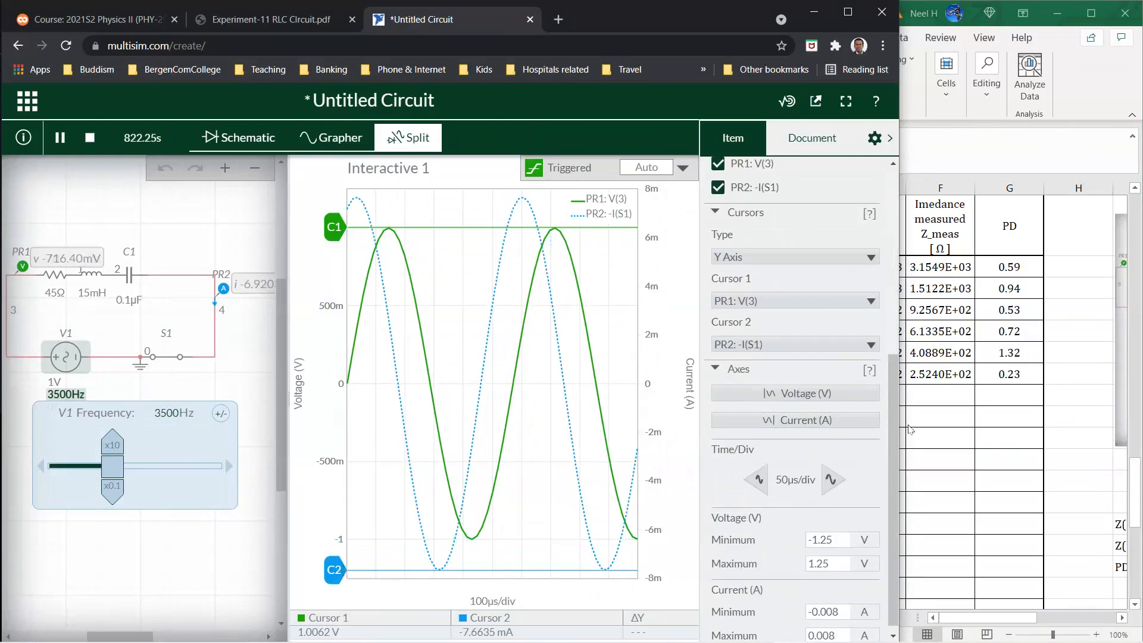
- Switch to the Excel workbook and enter the 3500 Hz current in C94 as .0076635
click(1000, 453)
click(751, 402)
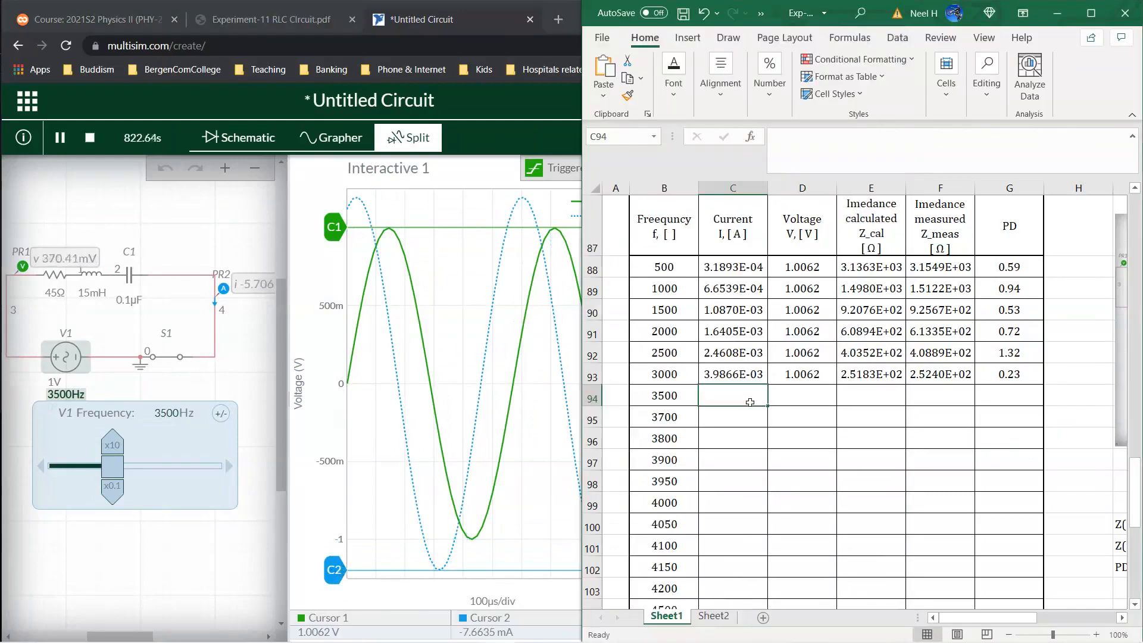
text(.0076635)
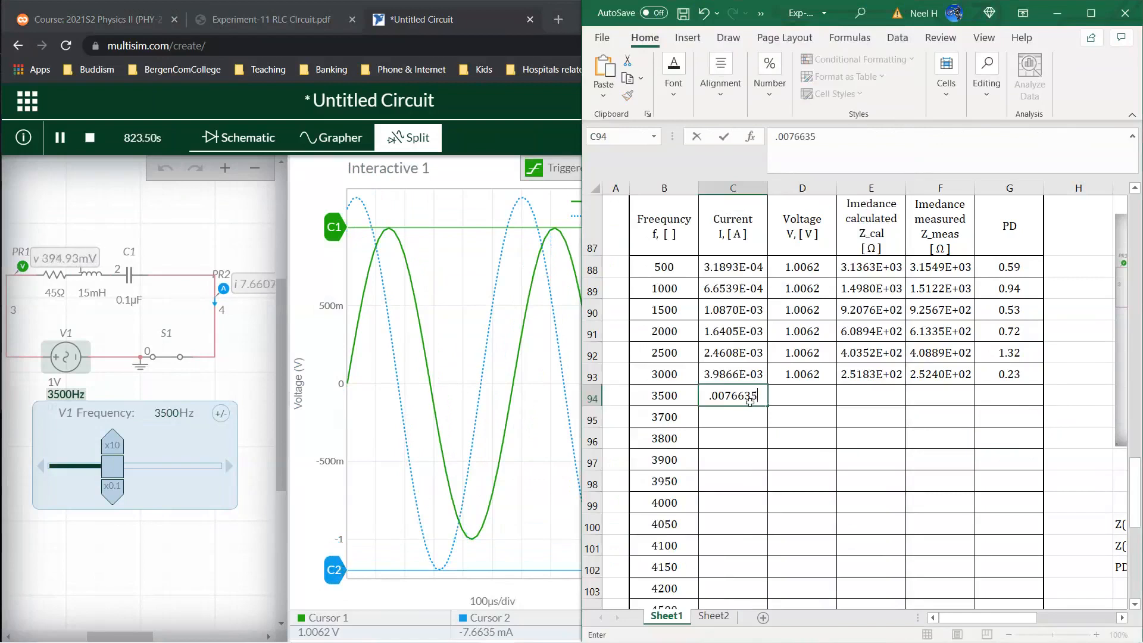
key(Return)
- Fill the voltage, both impedance and PD cells of row 93 down to the 3500 Hz row, and select C95 for the 3700 Hz current
click(805, 374)
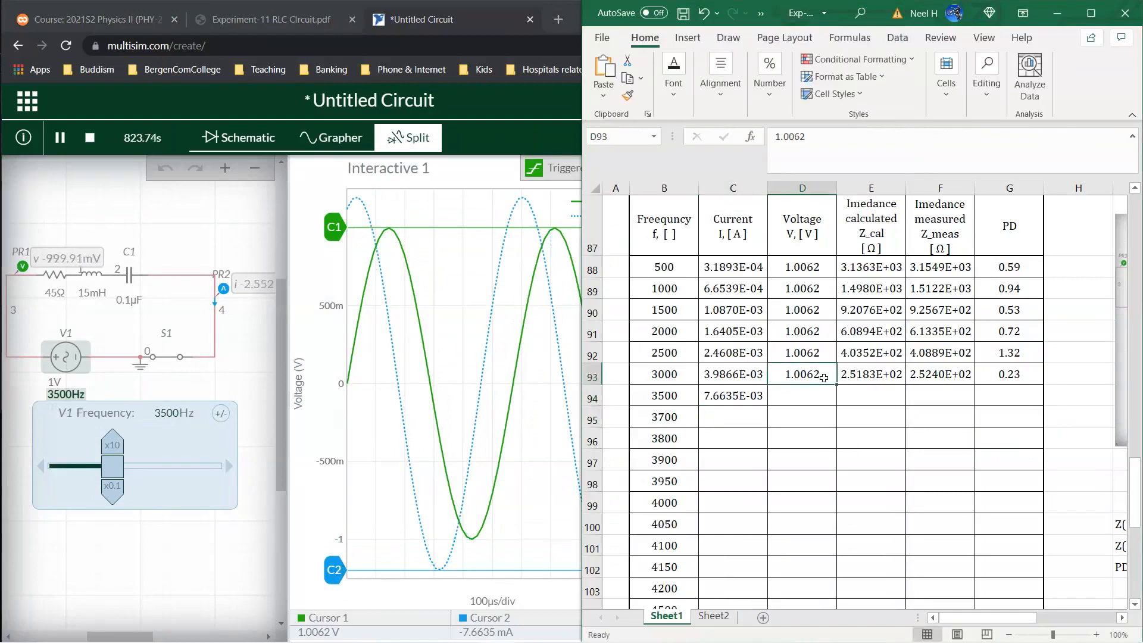
drag(836, 385, 1031, 409)
click(729, 418)
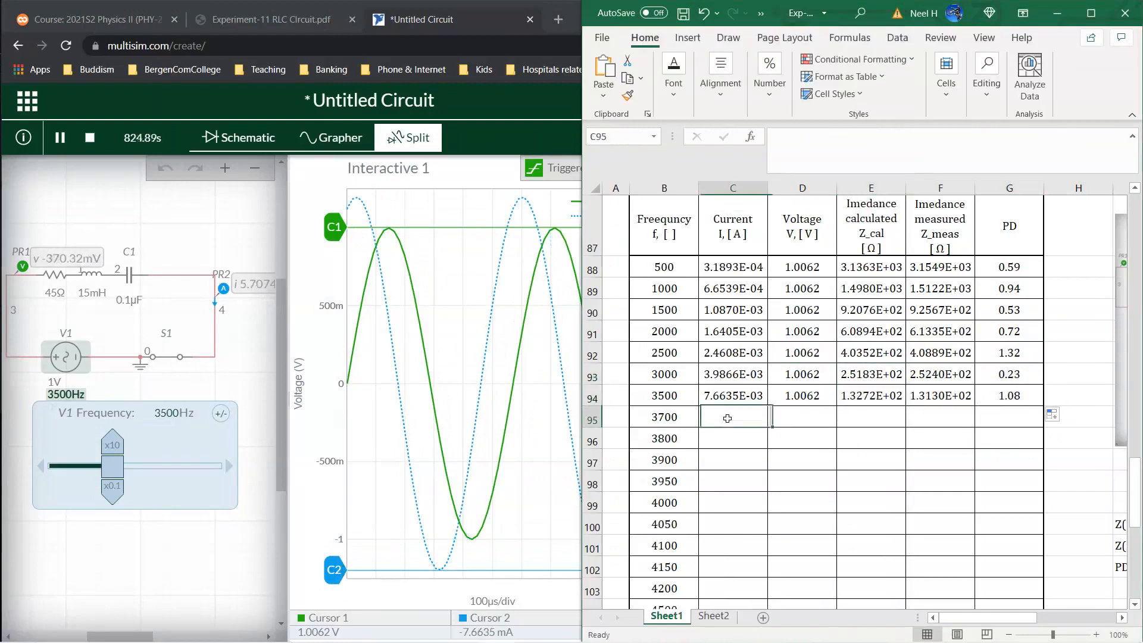
- Switch to Multisim and set the V1 source frequency to 3700 Hz
click(170, 413)
click(169, 412)
key(BackSpace)
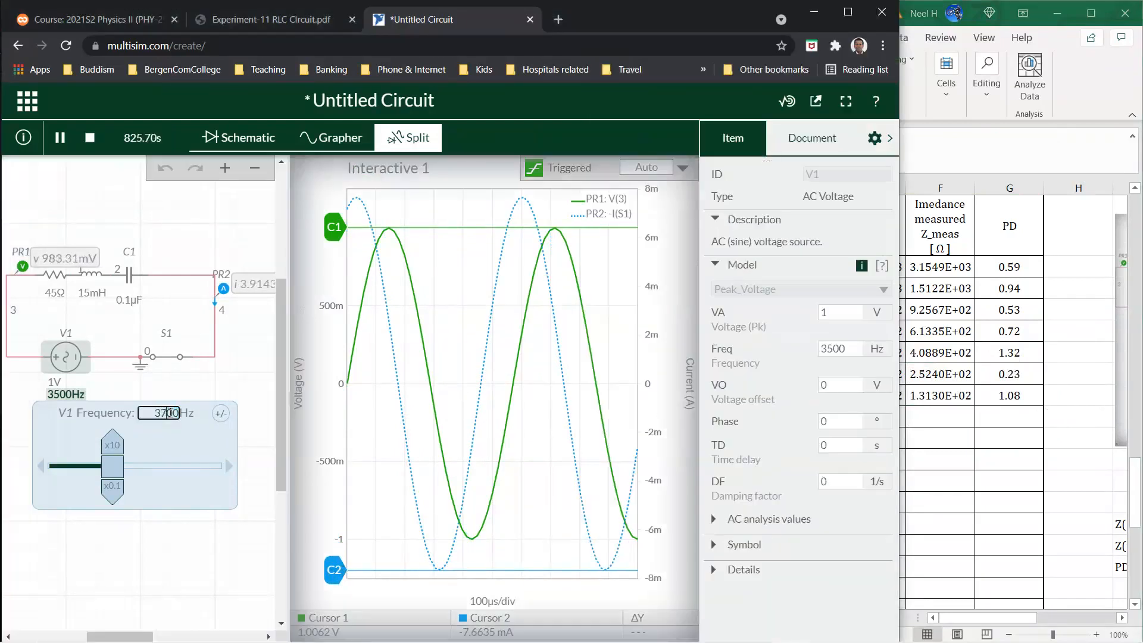
text(7)
key(Return)
- Rescale the graph's current axis to ±15 mA and move Cursor 2 up to the current curve's trough
click(683, 508)
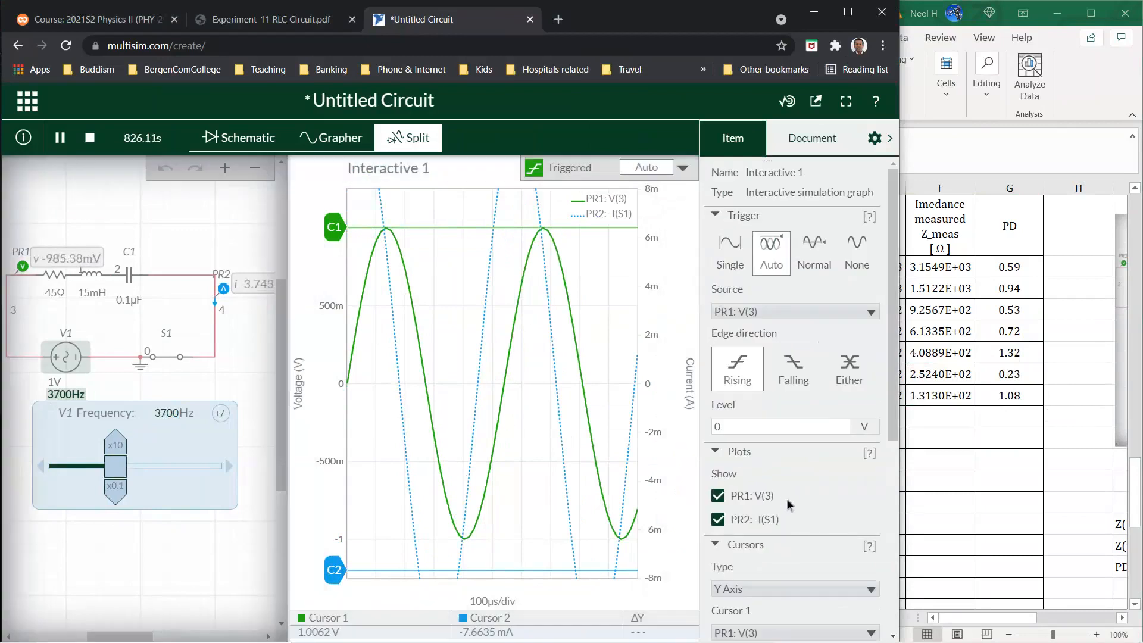
scroll(788, 505, down, 5)
click(795, 473)
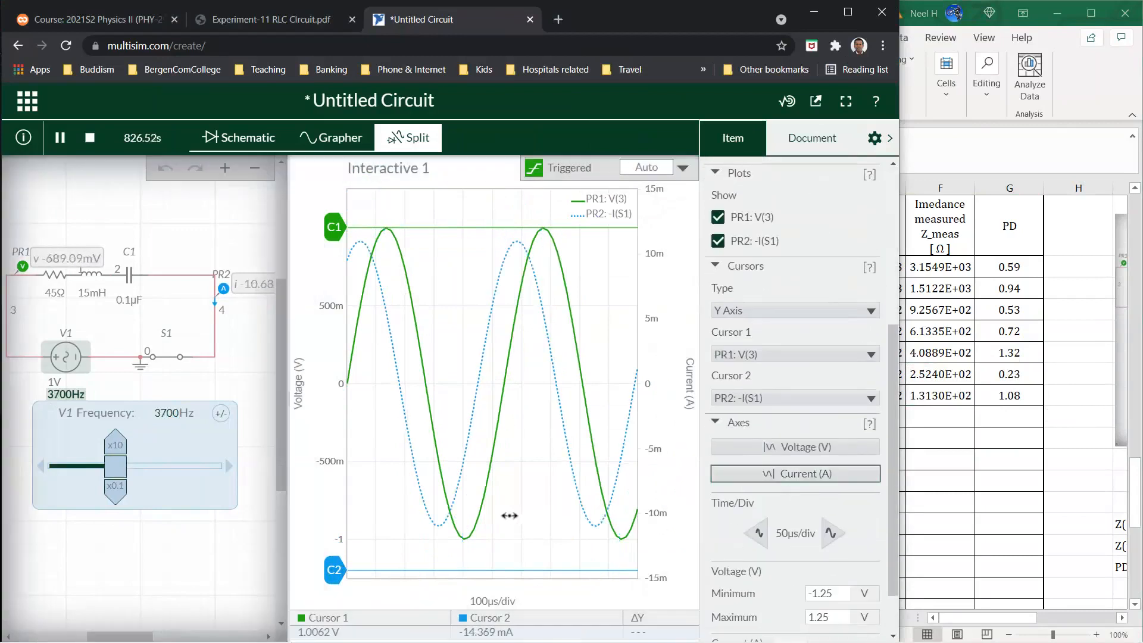
drag(334, 570, 349, 525)
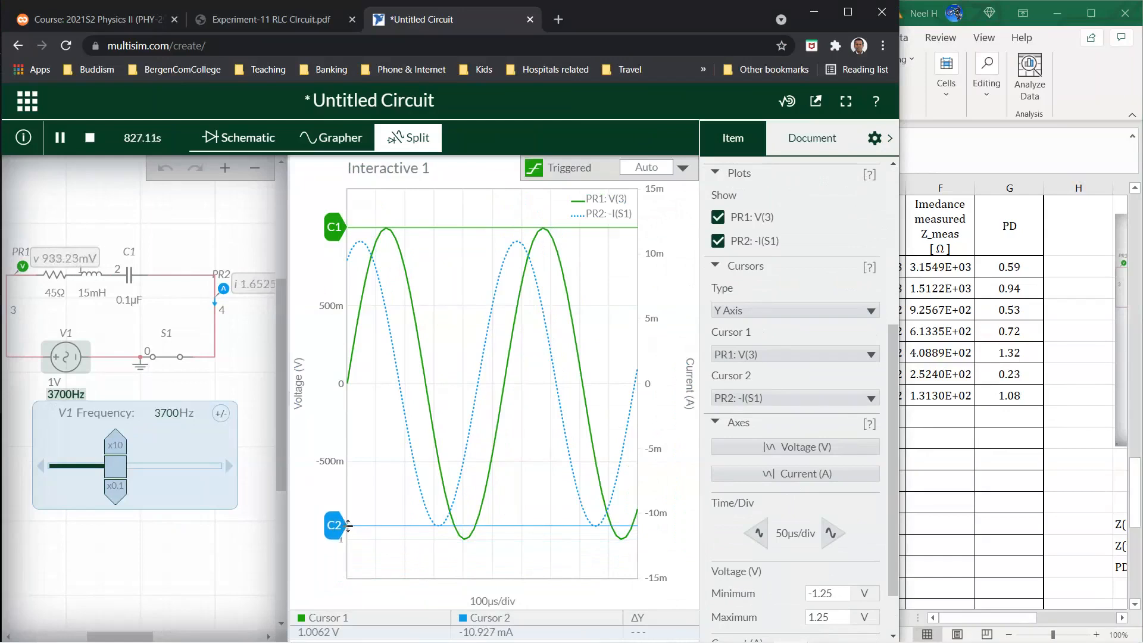
- Switch to the Excel workbook and enter the 3700 Hz current in C95 as 0.010927
click(949, 507)
click(721, 412)
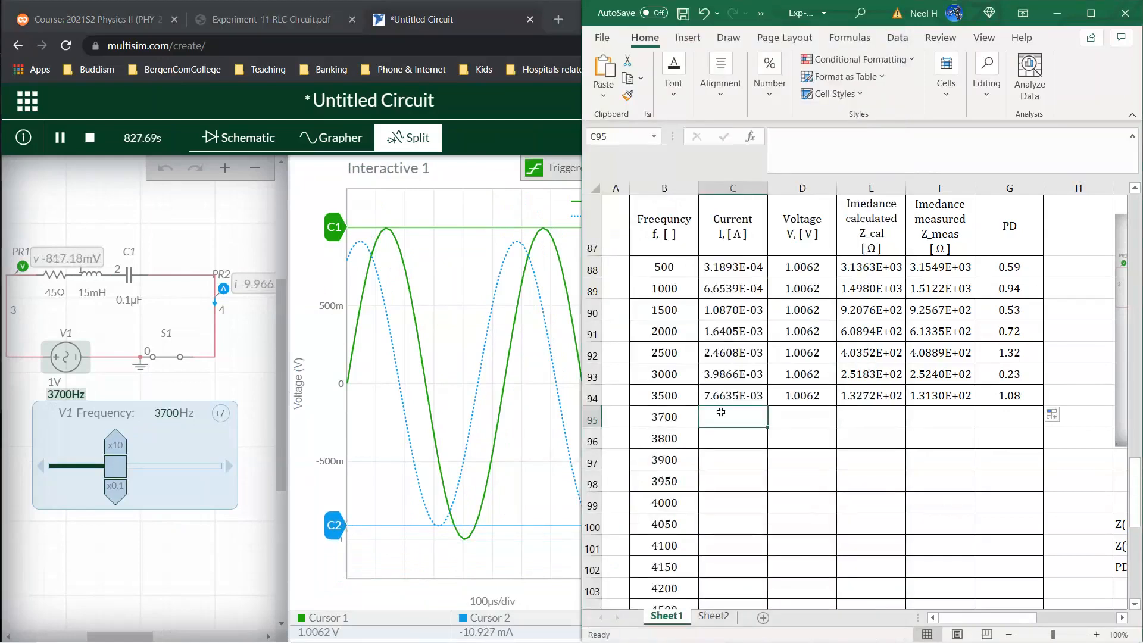
text(0.010927)
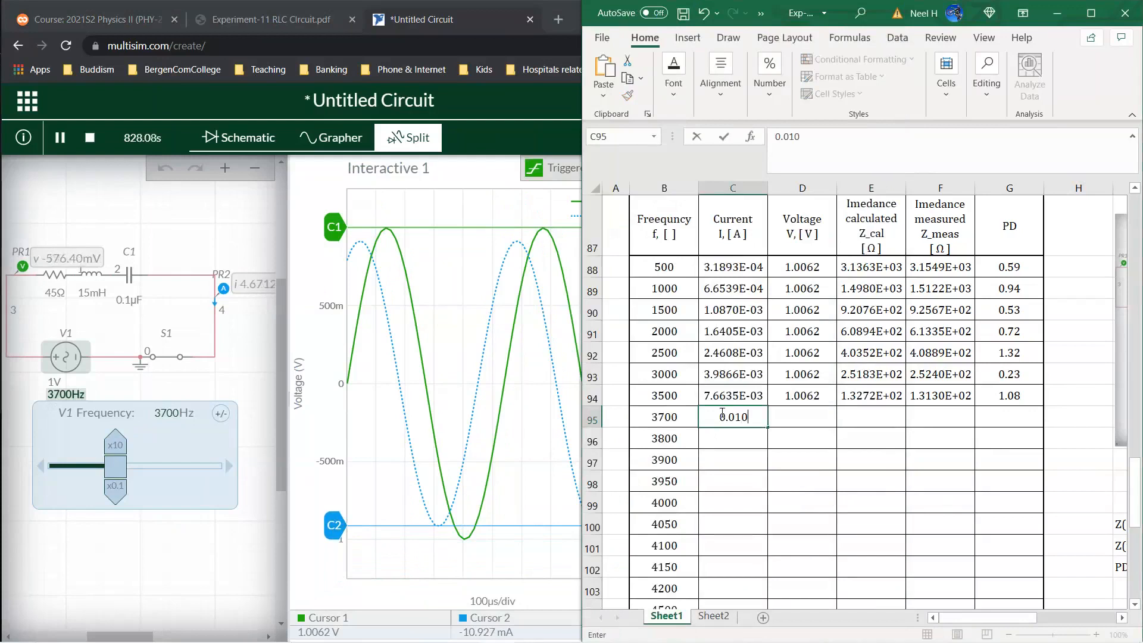
key(Return)
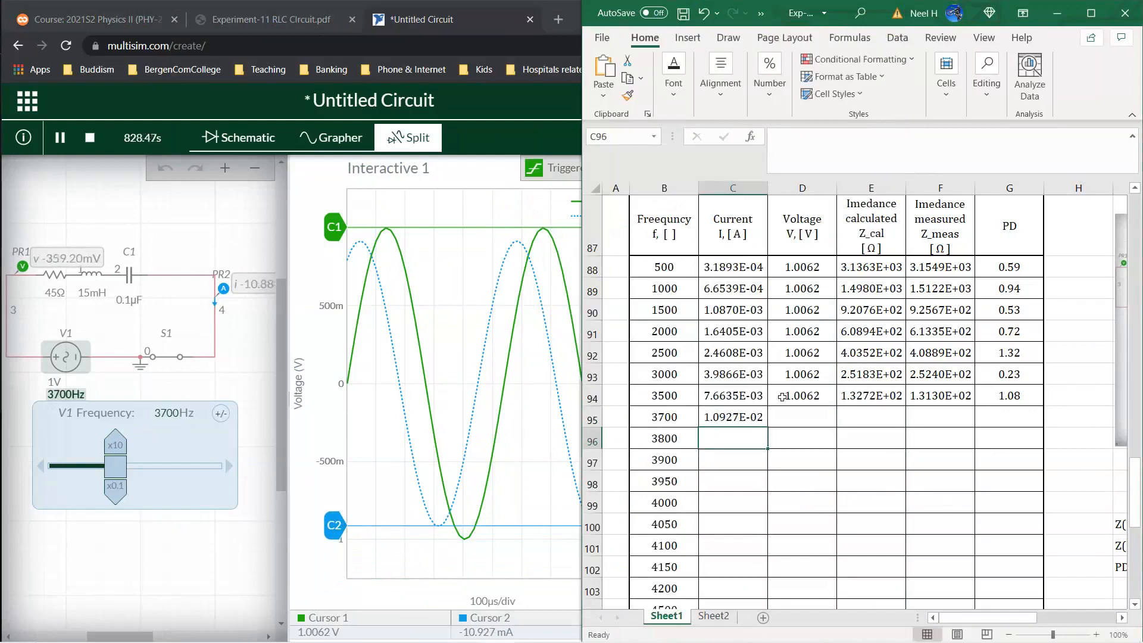
- Fill the voltage, both impedance and PD cells of row 94 down to the 3700 Hz row, and check the calculated impedance in E95
click(817, 393)
drag(838, 405, 1046, 426)
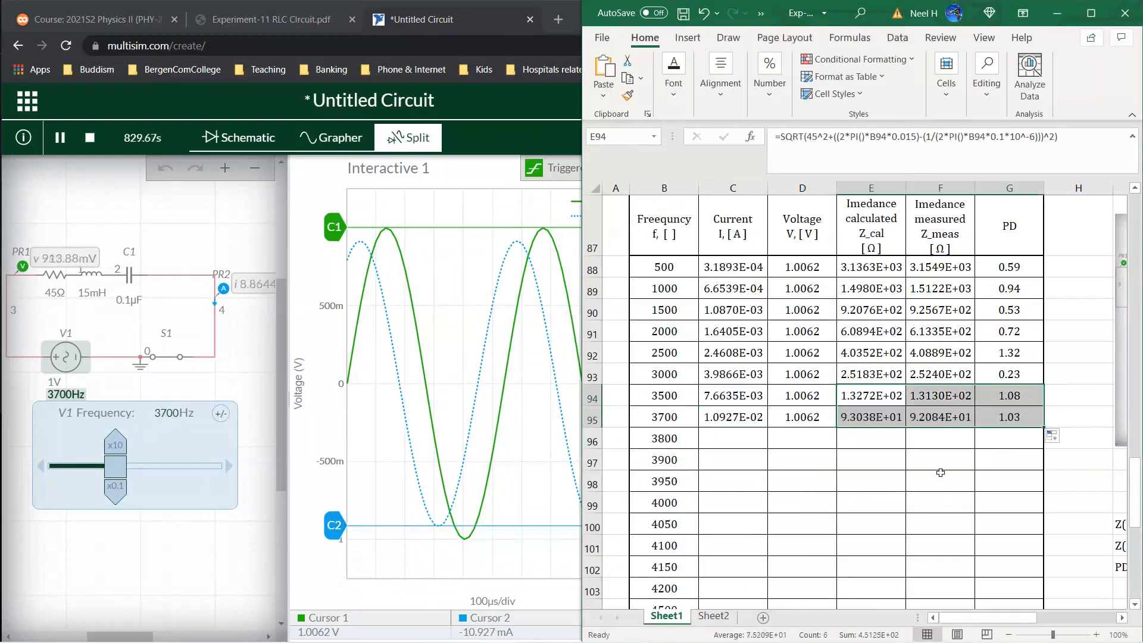
click(886, 420)
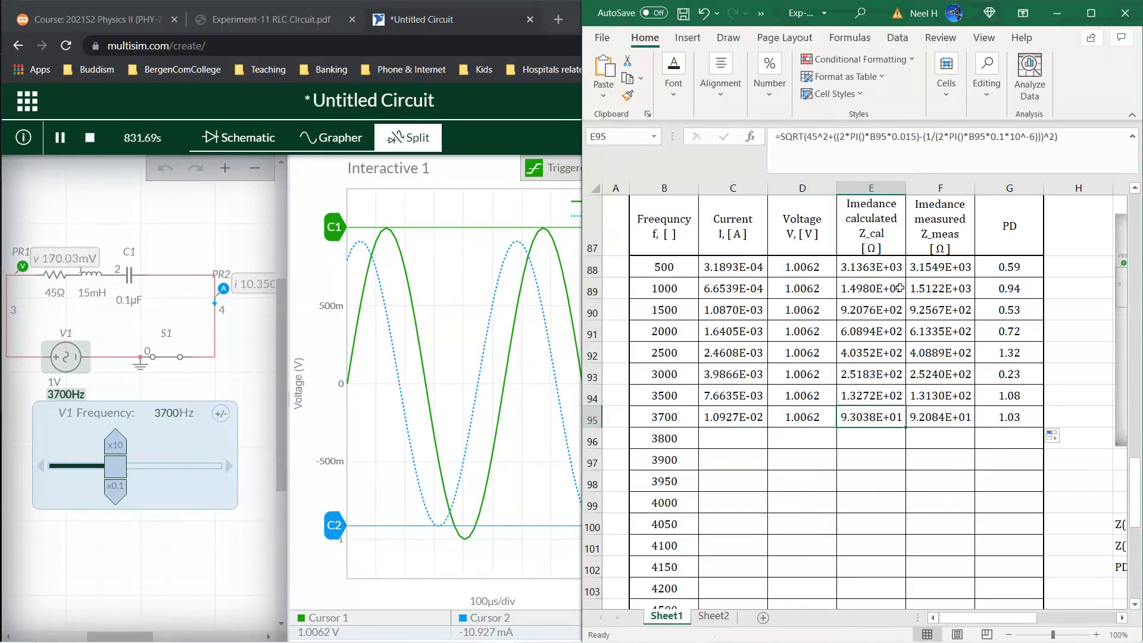
- With C96 selected for the 3800 Hz row, set Multisim's V1 source frequency to 3800 Hz and align Cursor 2 with the current curve's trough
click(735, 437)
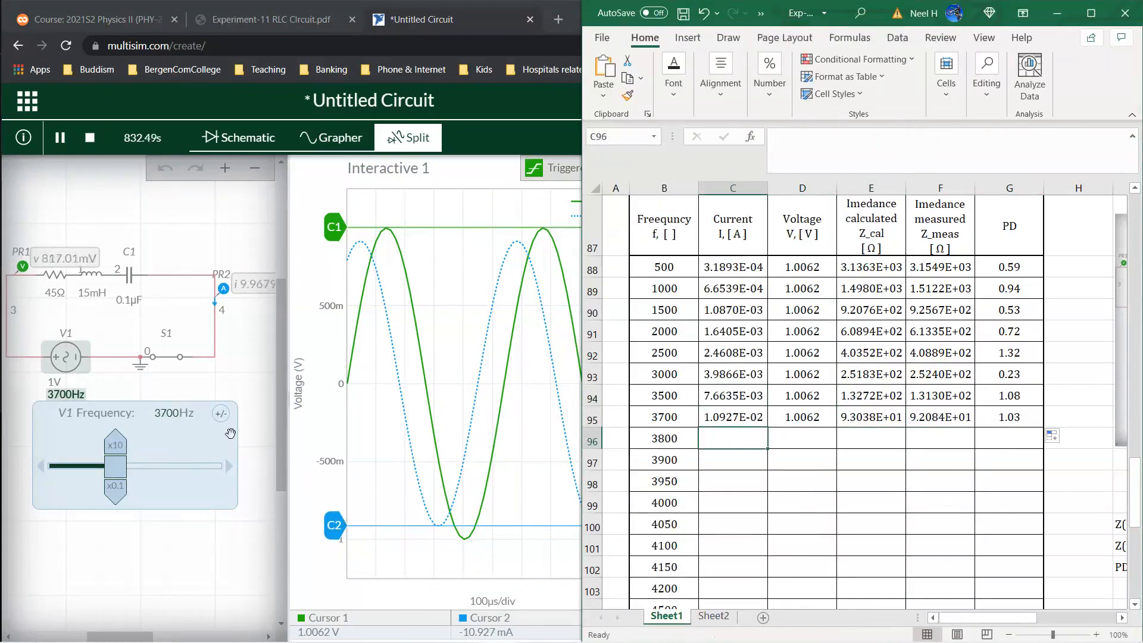
click(174, 416)
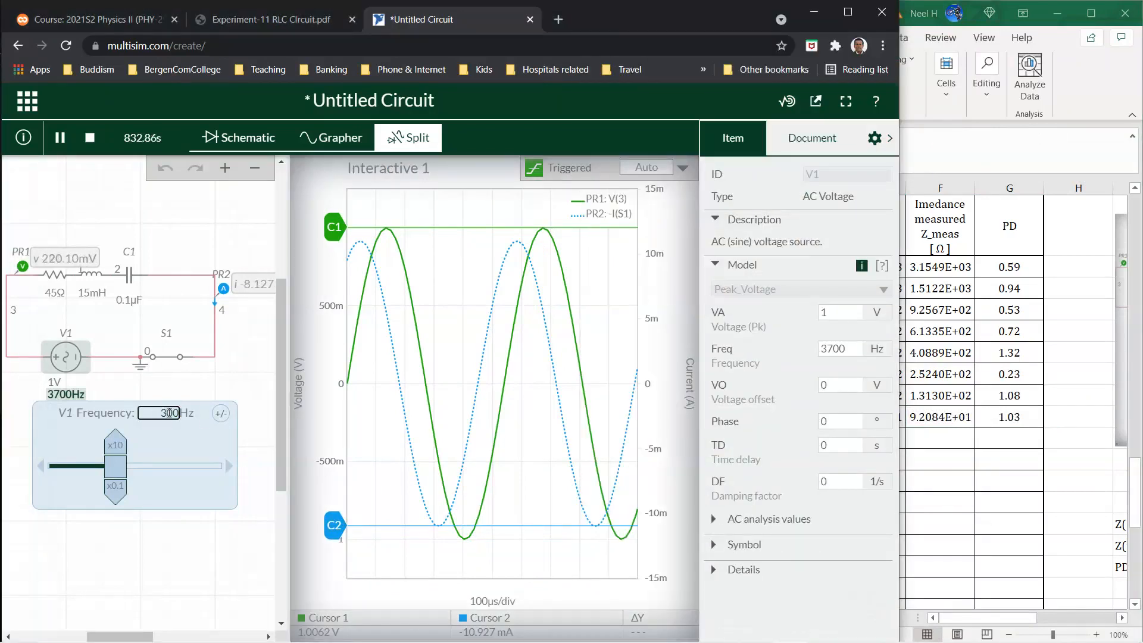
key(Return)
drag(335, 526, 338, 560)
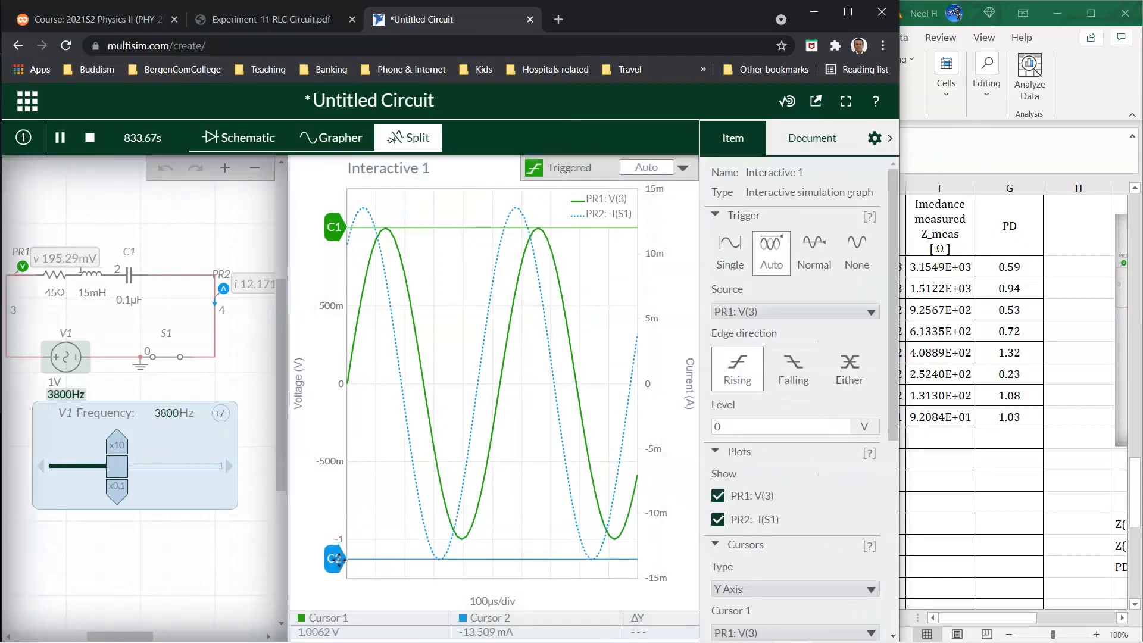
- Switch to the Excel workbook and enter the 3800 Hz current in C96 as .013509
key(alt+Tab)
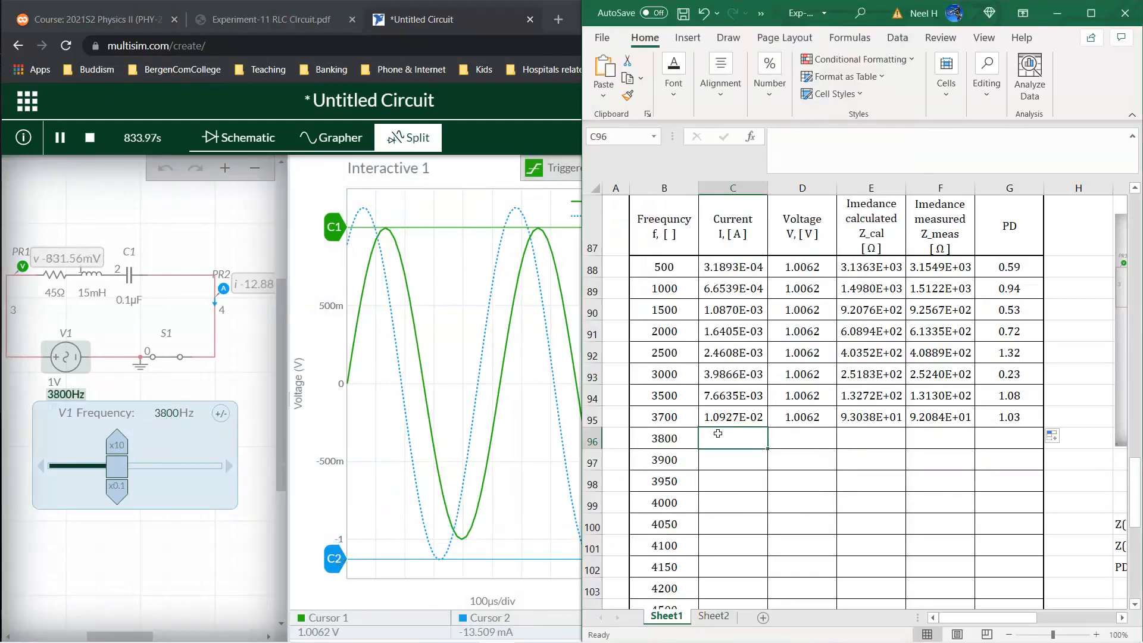
text(.)
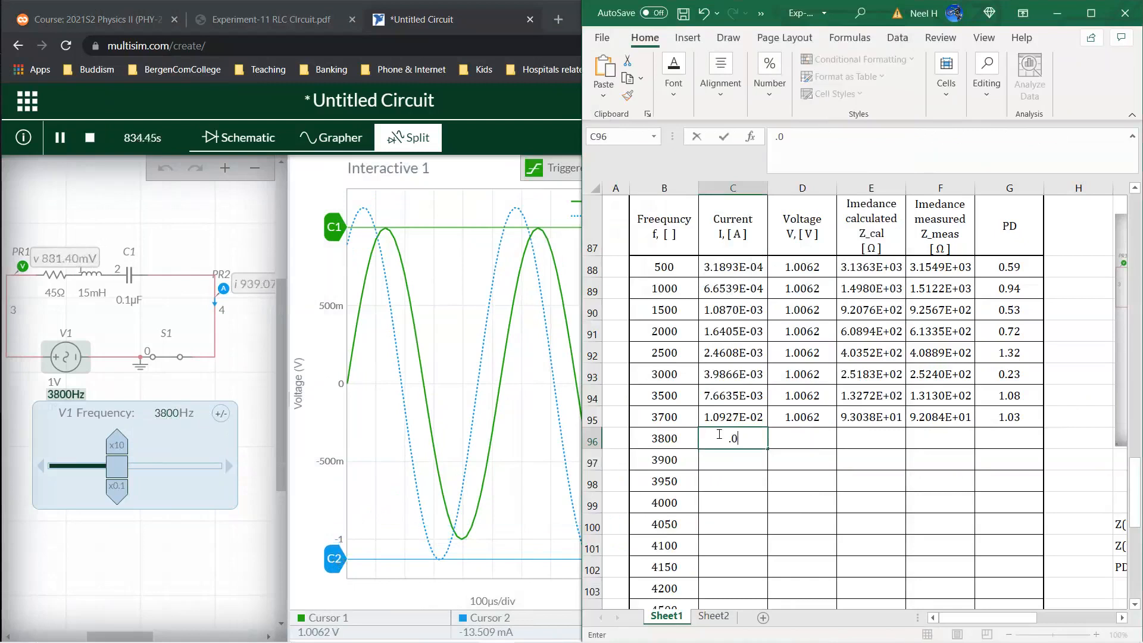
text(013509)
key(Return)
- Fill the voltage, both impedance and PD cells of row 95 down to the 3800 Hz row, and select C97 for the 3900 Hz current
click(800, 422)
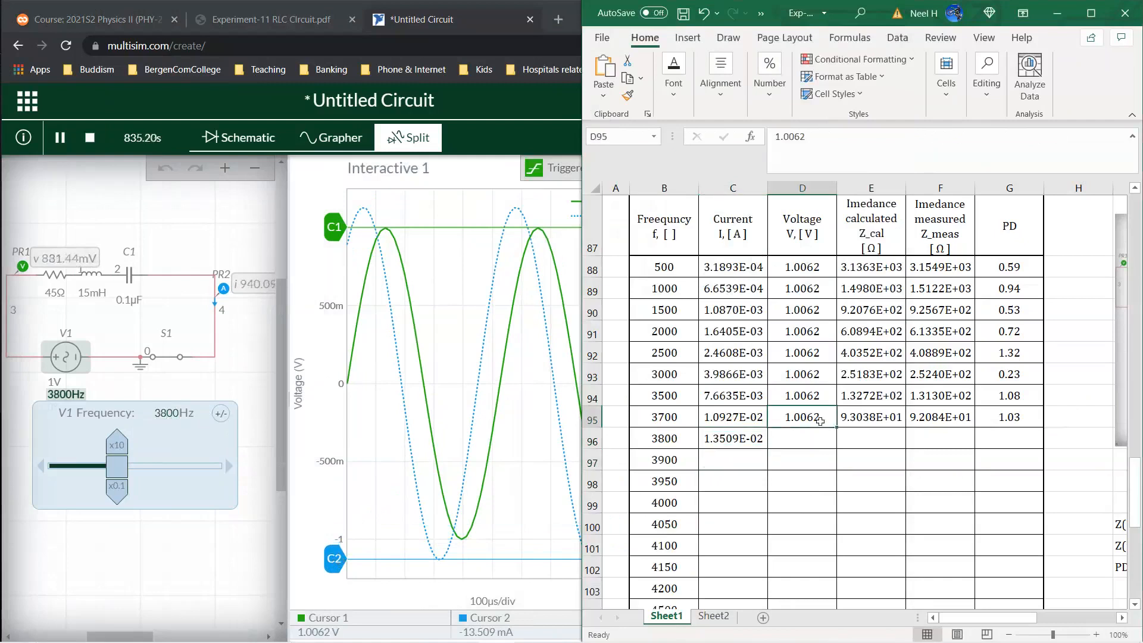
drag(838, 427, 1040, 444)
click(714, 456)
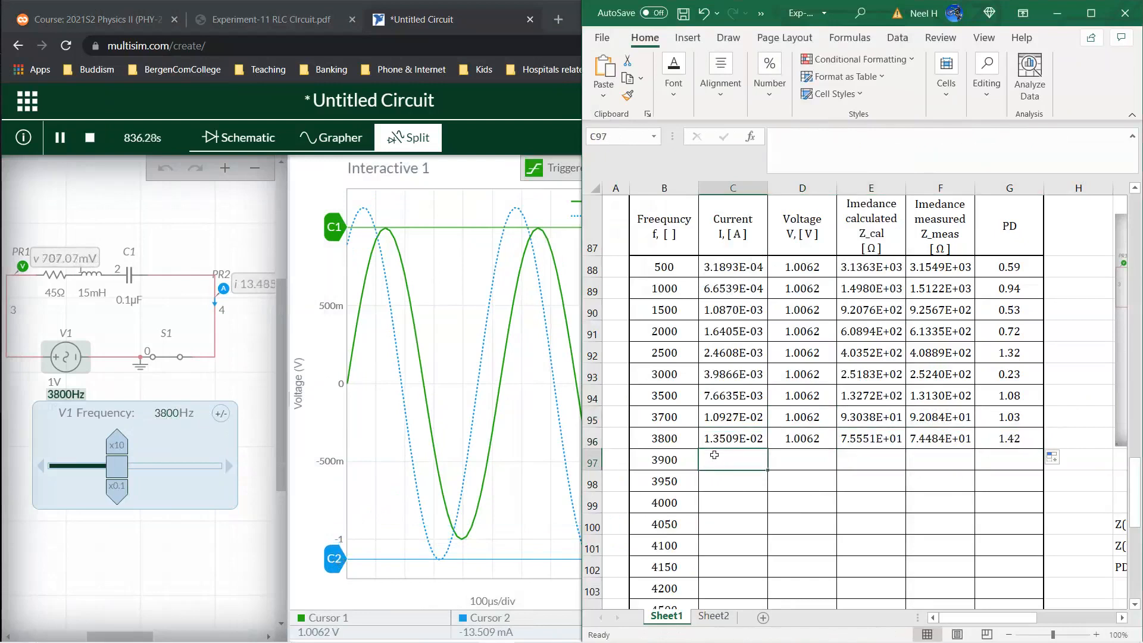
- Switch to Multisim and set the V1 source frequency to 3900 Hz
click(169, 413)
click(169, 413)
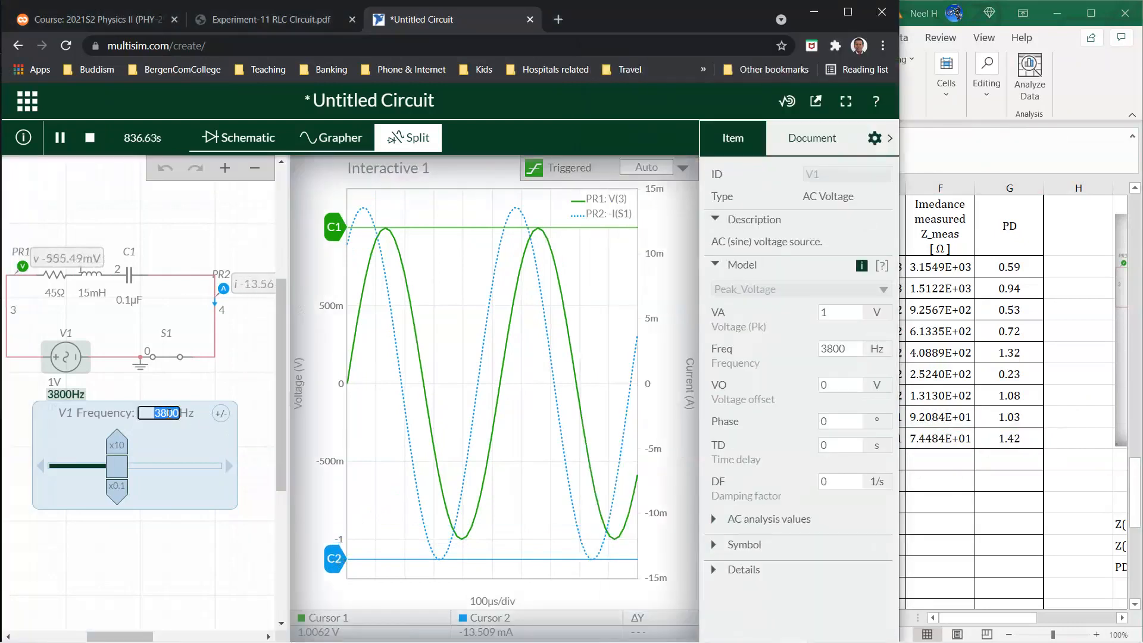
text(9)
key(Return)
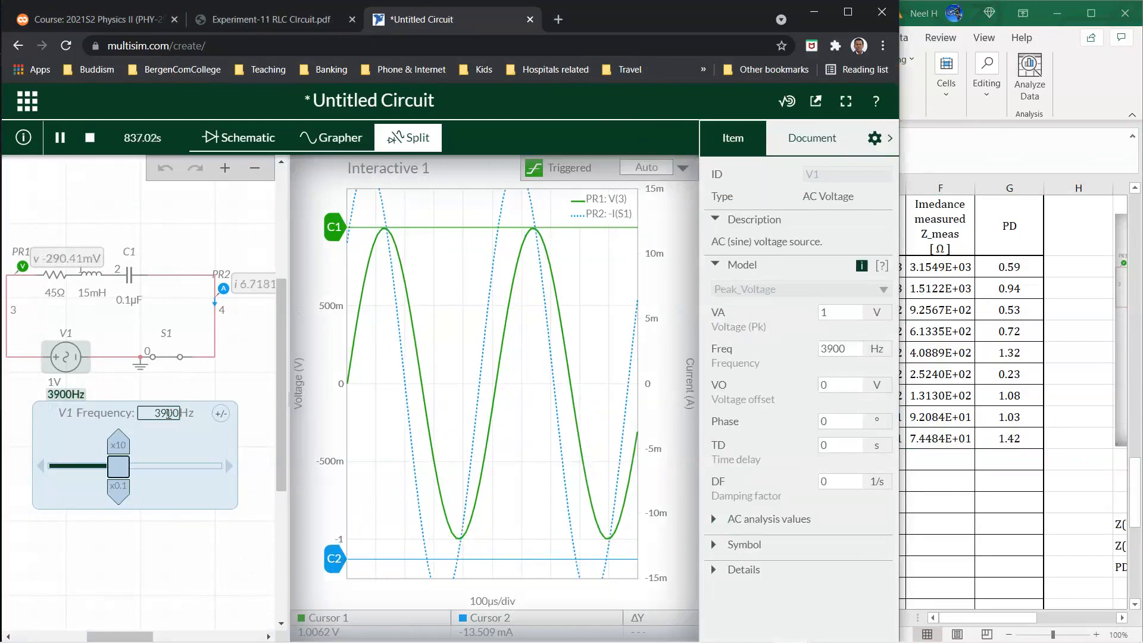
- Rescale the graph's current axis to fit the 3900 Hz curve, align Cursor 2 with its trough and set Time/Div to 20 µs
click(554, 452)
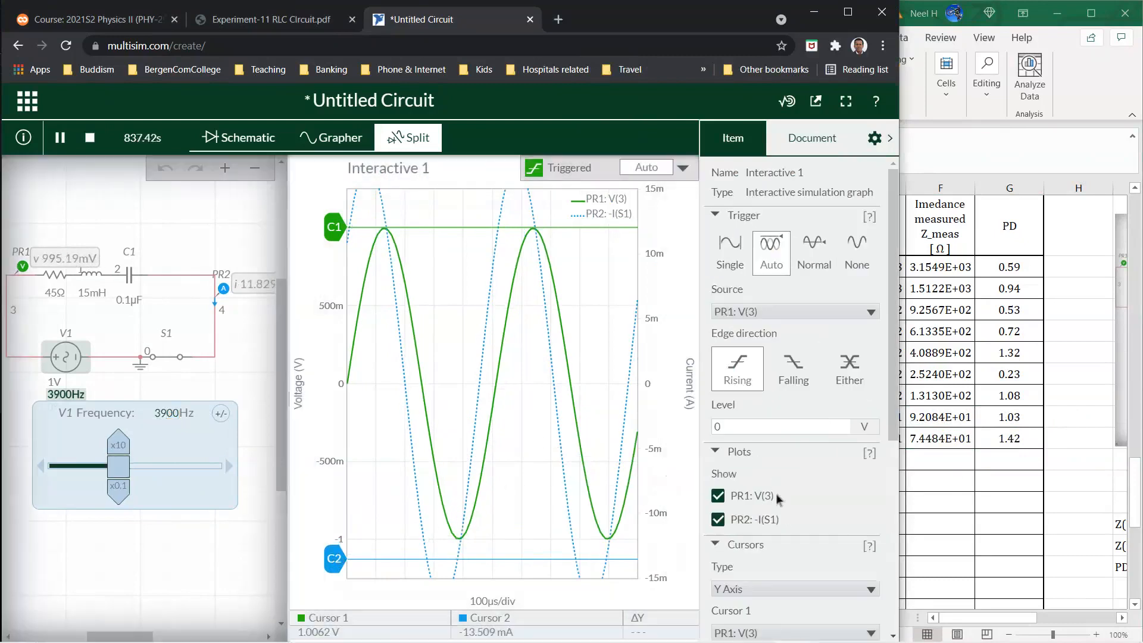
scroll(777, 499, down, 3)
scroll(778, 499, down, 3)
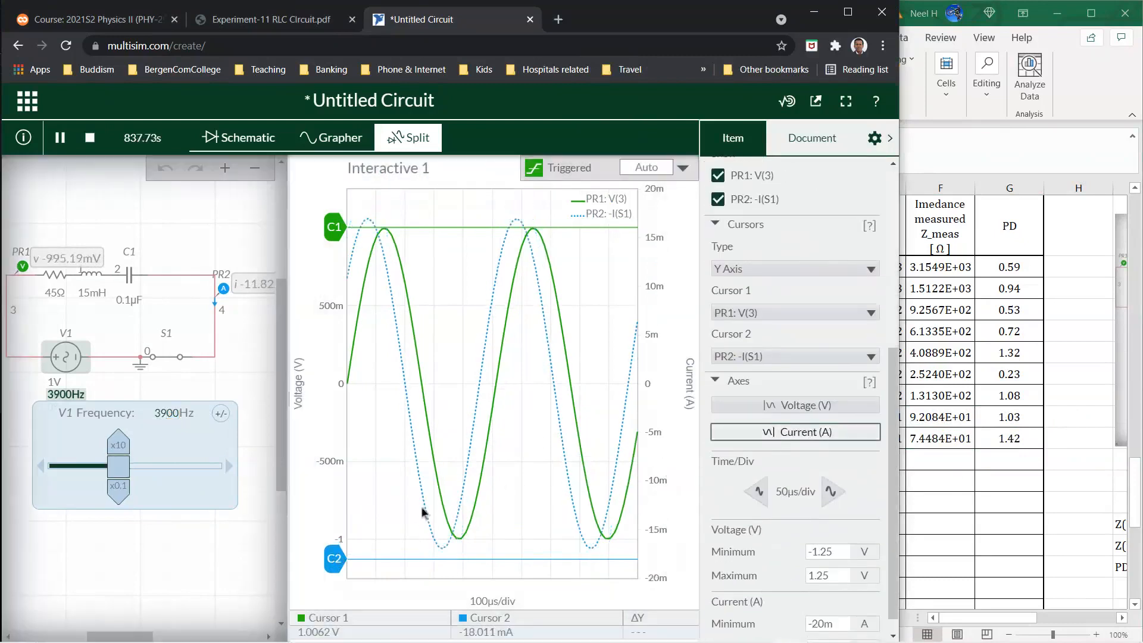
drag(337, 560, 346, 549)
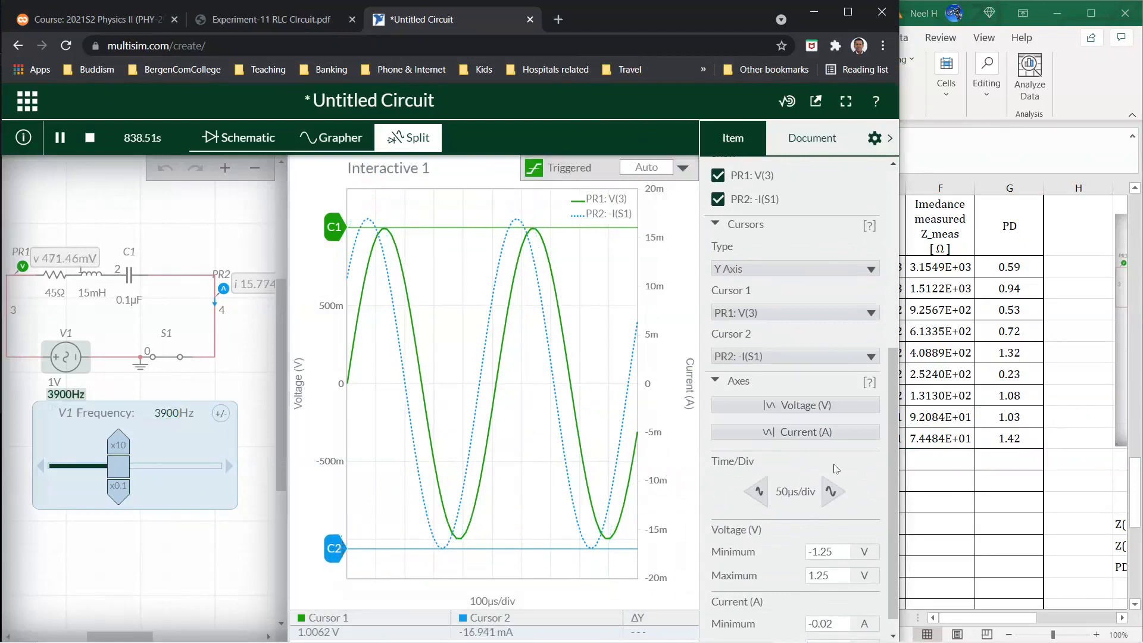
click(760, 493)
- Switch to the Excel workbook and enter the 3900 Hz current in C97 as 0.016941
click(1003, 477)
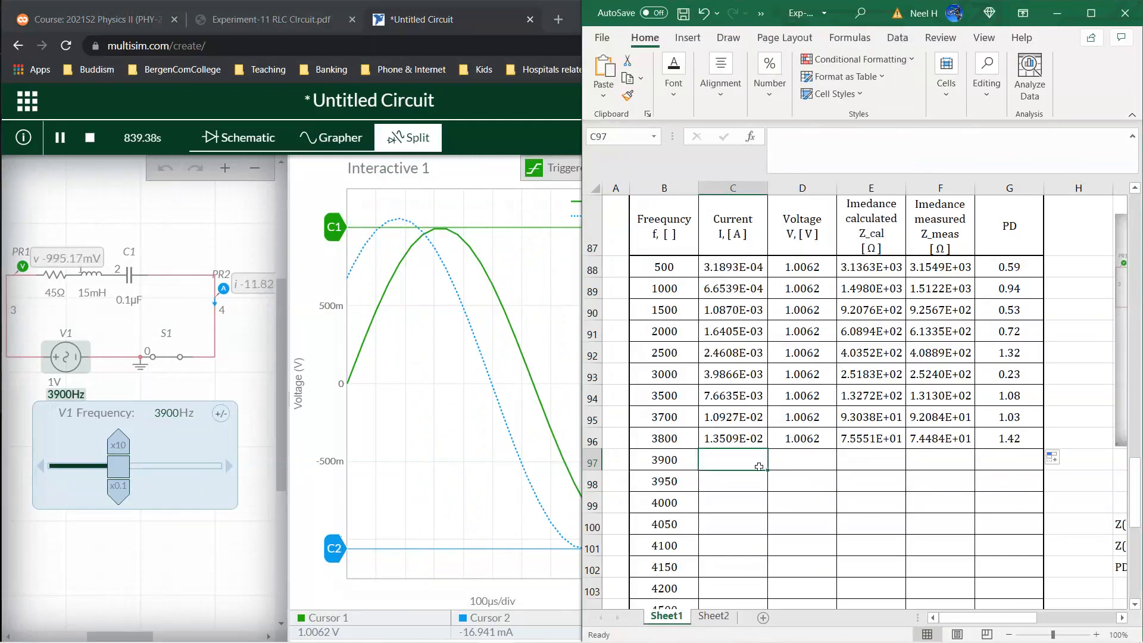
text(0.01)
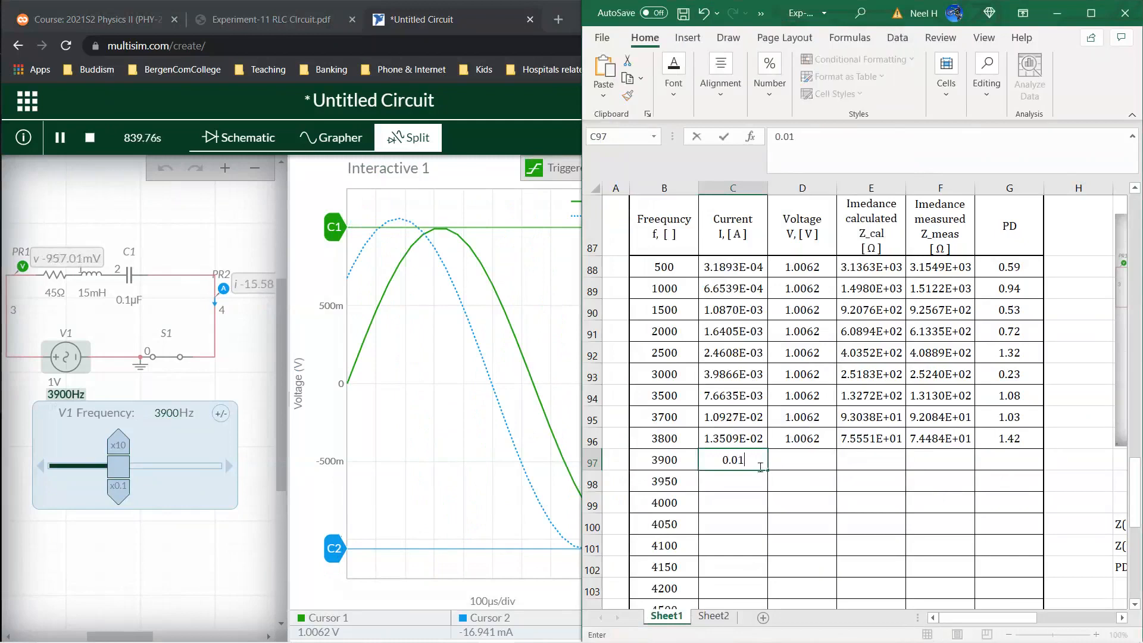
text(6942)
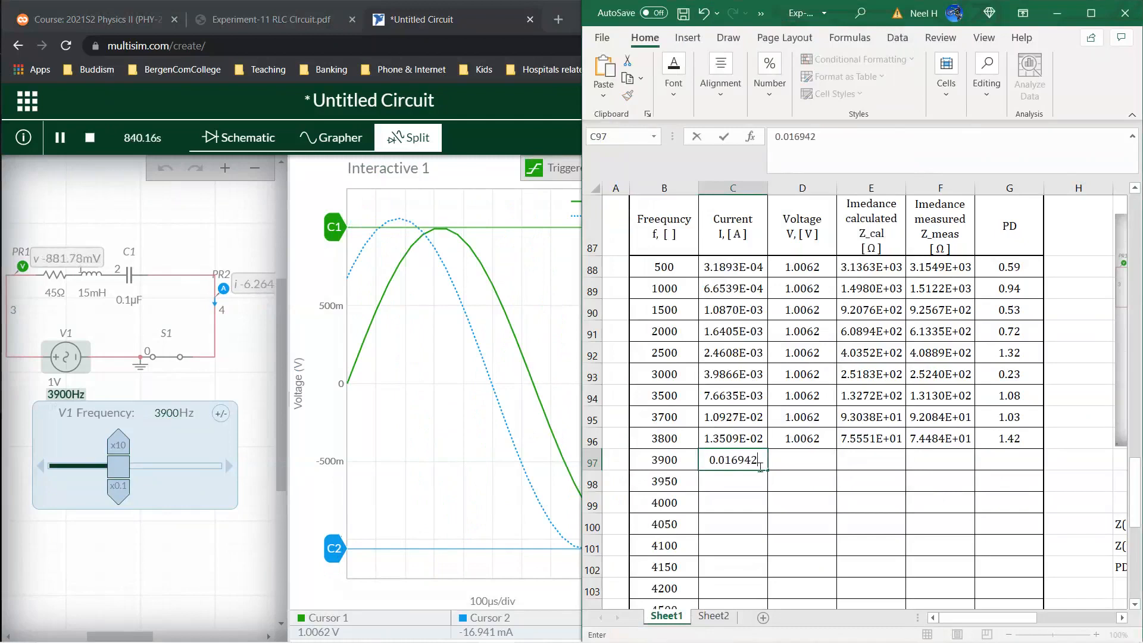
key(Return)
- Fill the voltage, both impedance and PD cells of row 96 down to the 3900 Hz row, and select C98
click(806, 440)
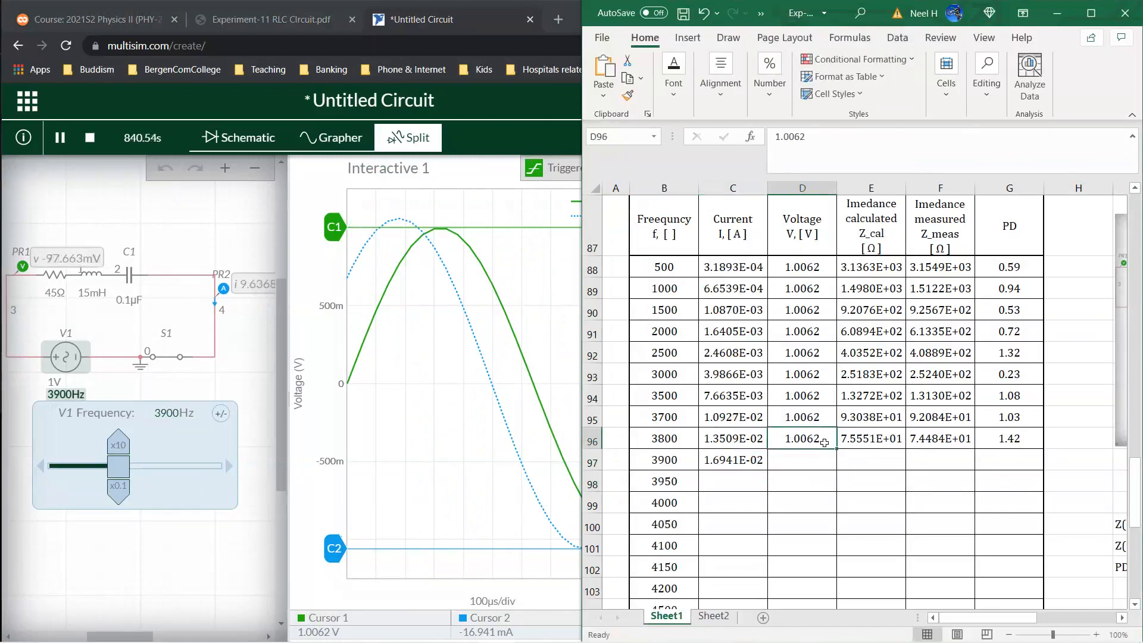
drag(837, 451, 1037, 466)
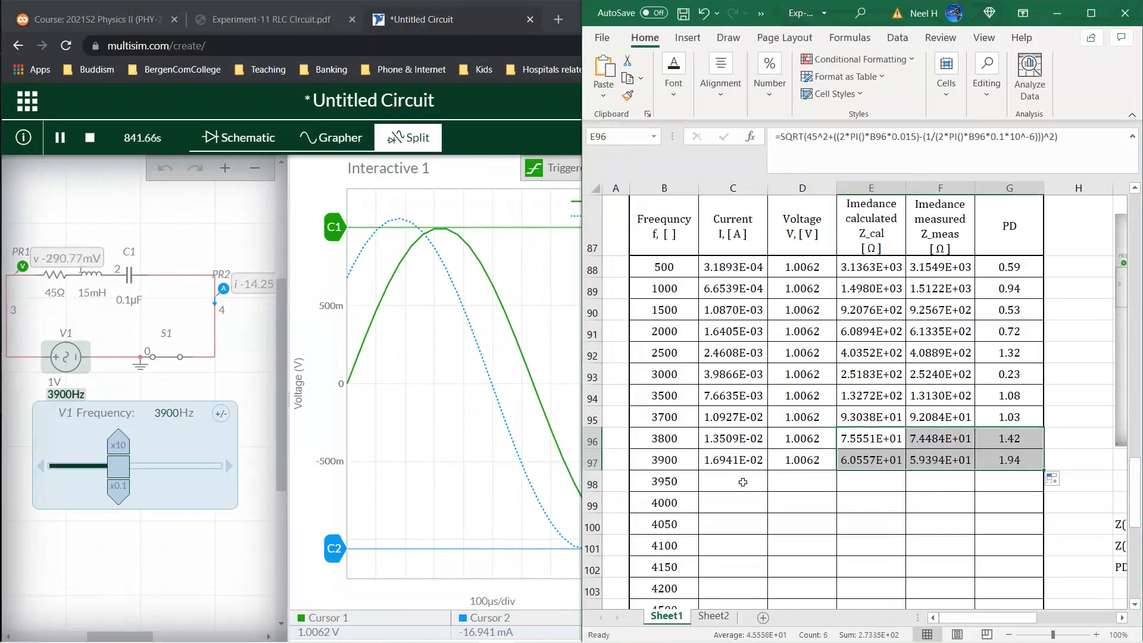
click(723, 479)
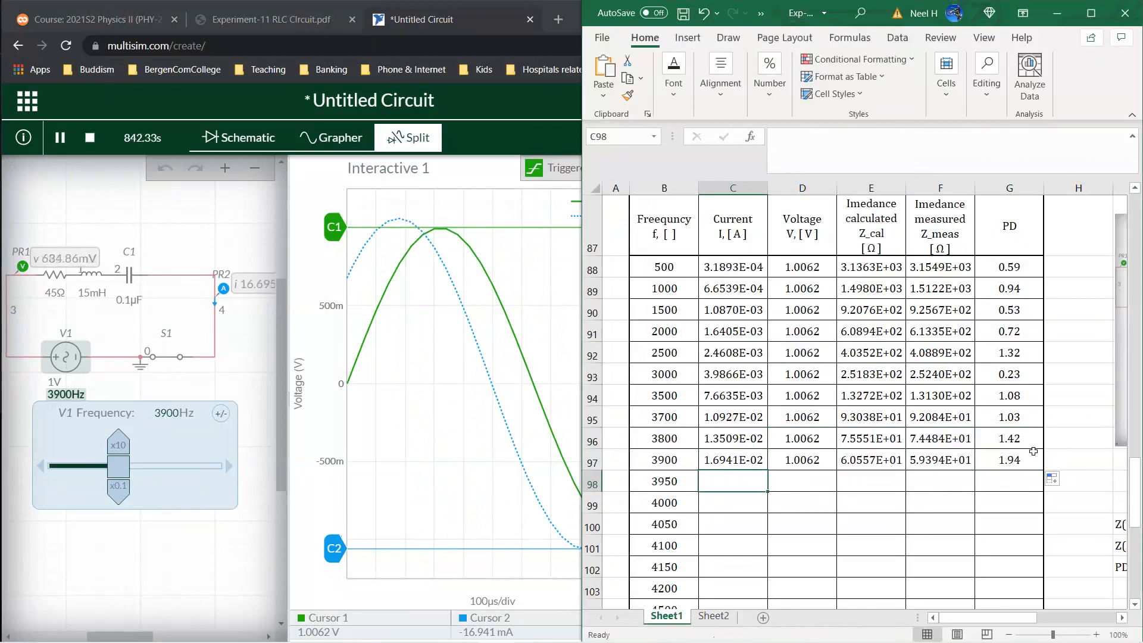
- Return to Multisim and set the V1 source frequency to 3950 Hz
click(414, 486)
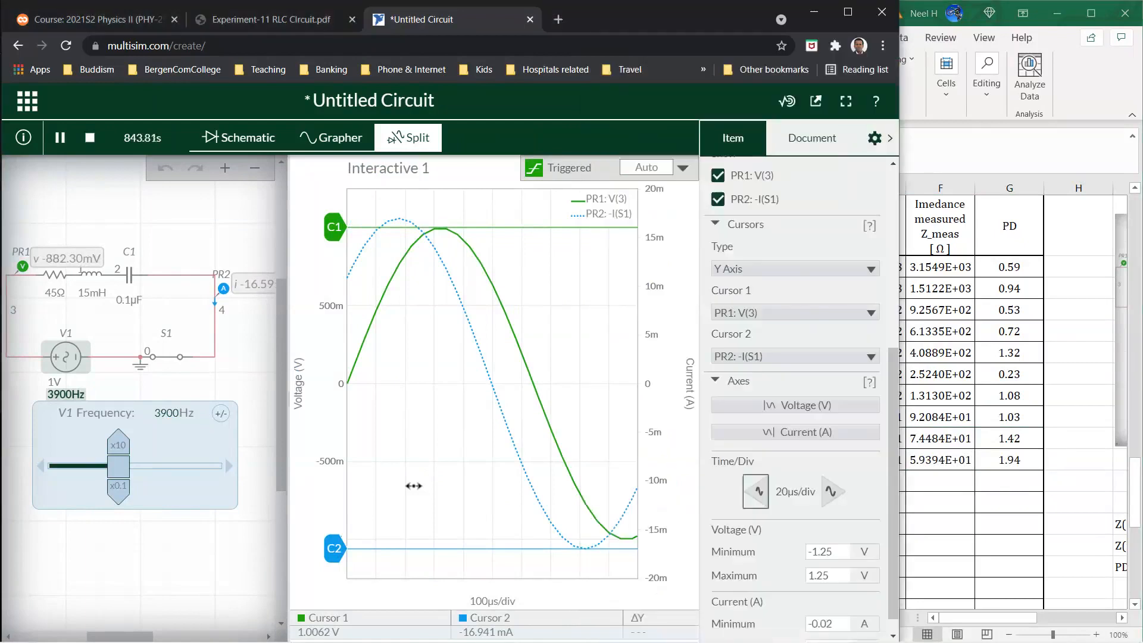
click(943, 510)
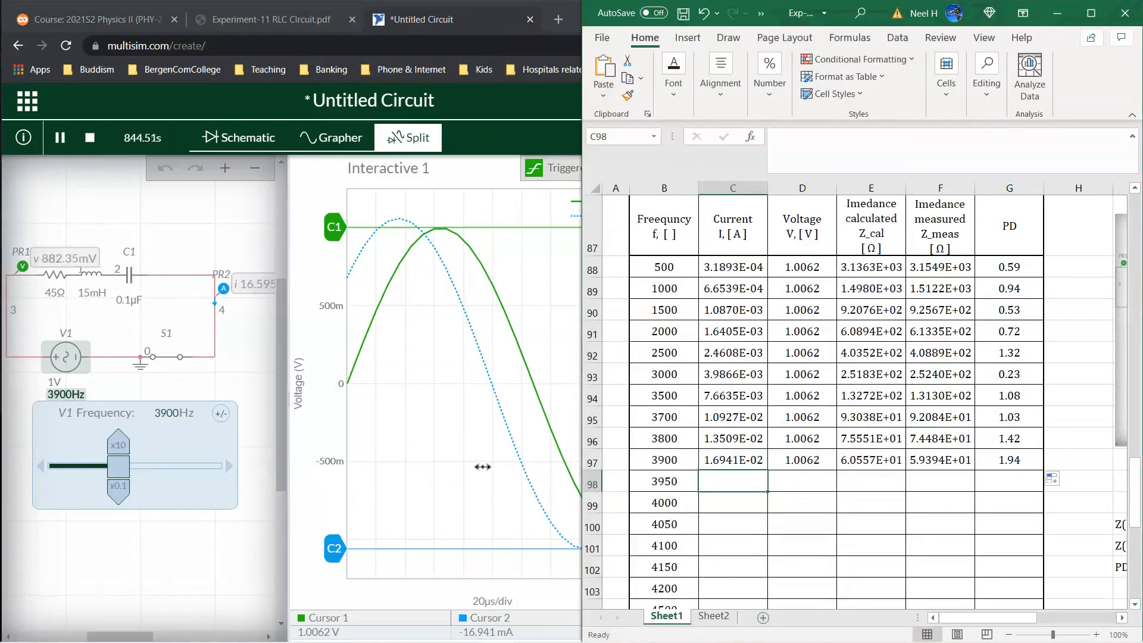
double_click(170, 413)
click(172, 413)
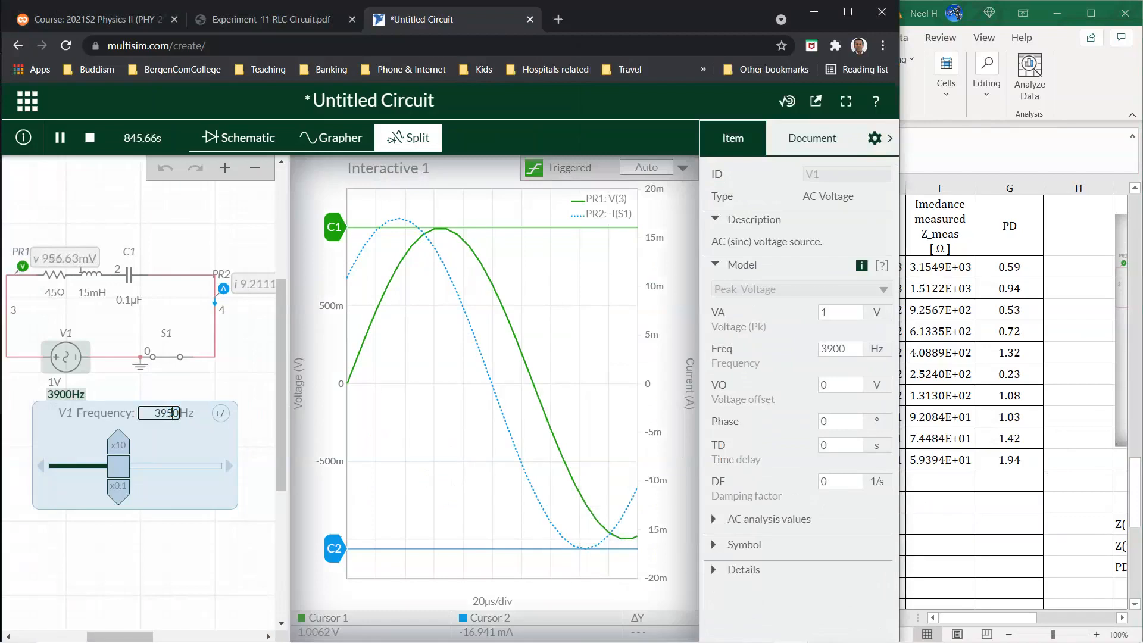
text(5)
key(Return)
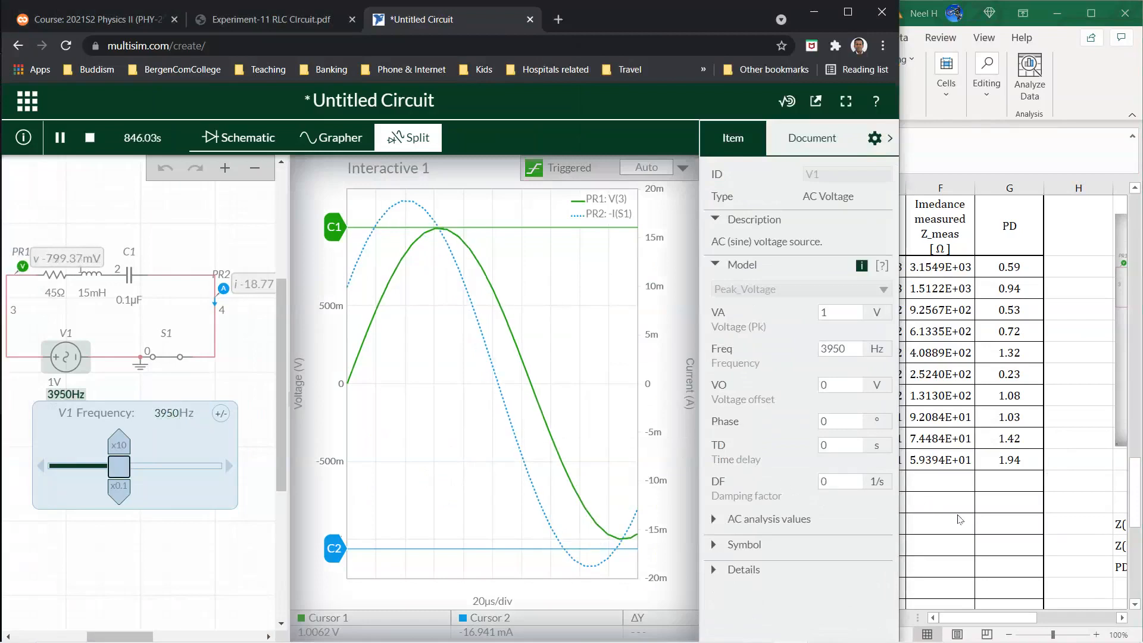
- Set the grapher's Time/Div to 50 µs and align Cursor 2 with the trough of the 3950 Hz current curve
key(alt+Tab)
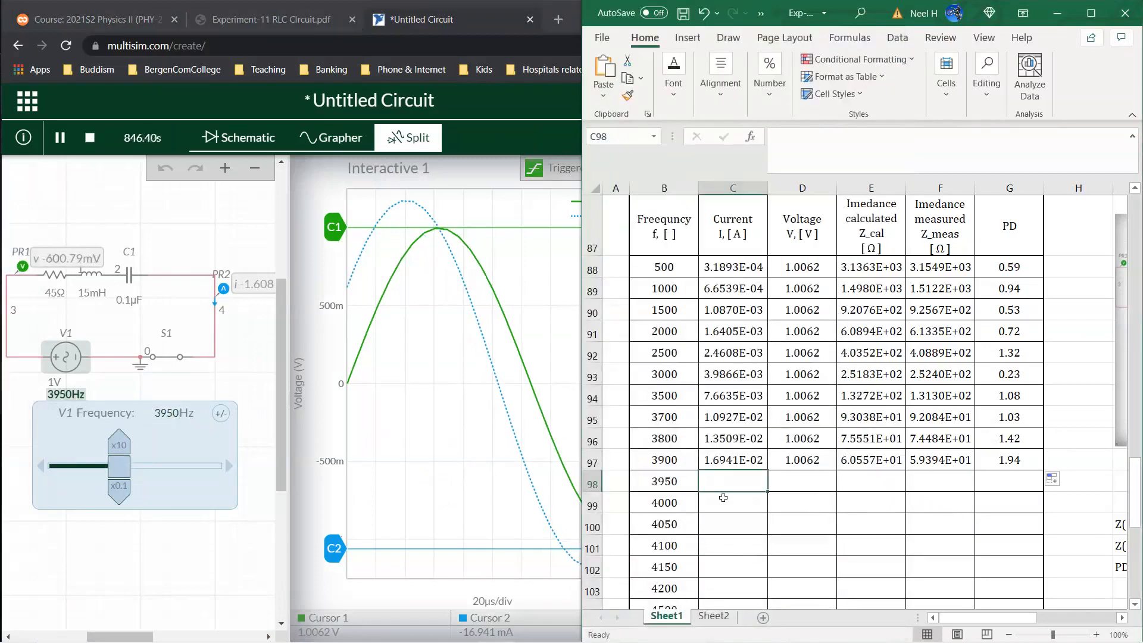
scroll(723, 498, down, 2)
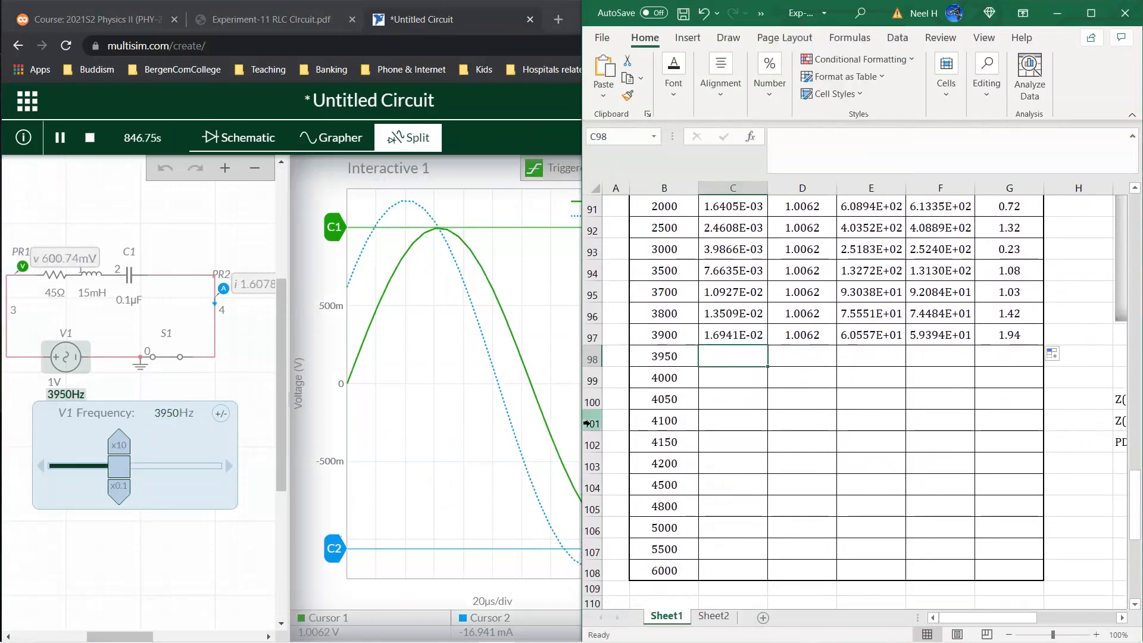
click(417, 388)
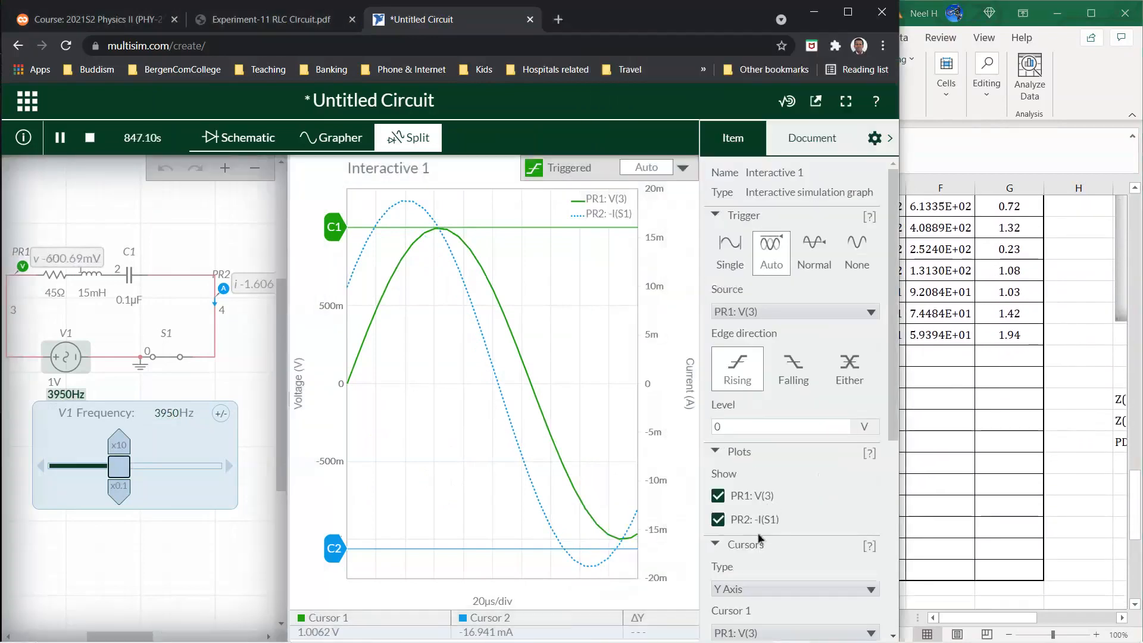
scroll(758, 534, down, 6)
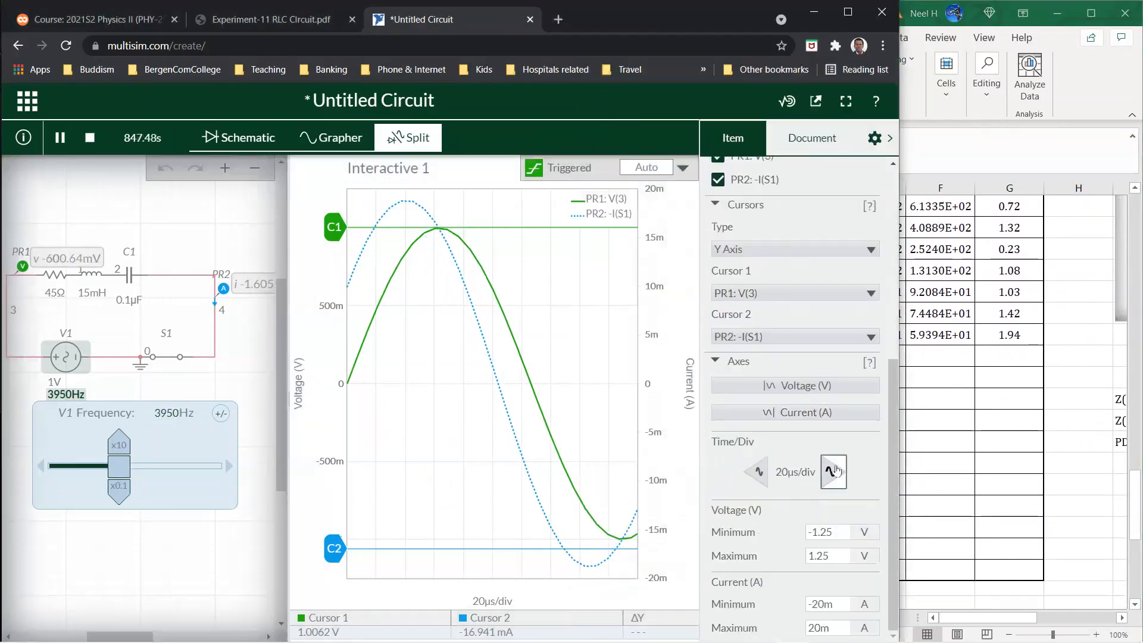
click(836, 470)
drag(341, 556, 339, 567)
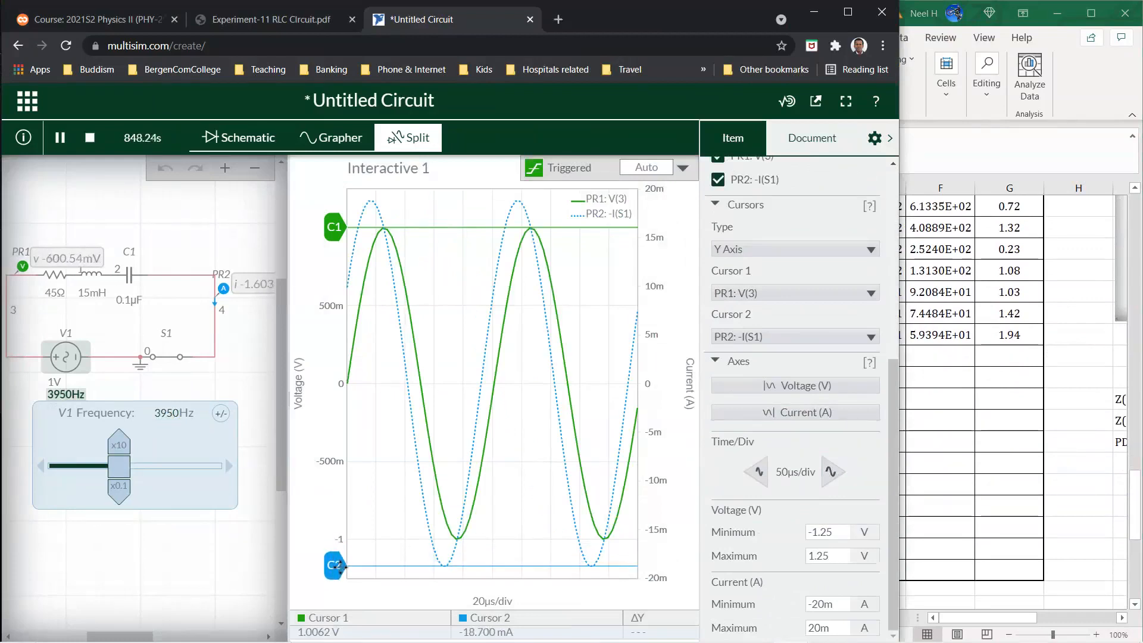
- Switch to the Excel workbook and enter the 3950 Hz current in C98 as 0.0187
click(902, 512)
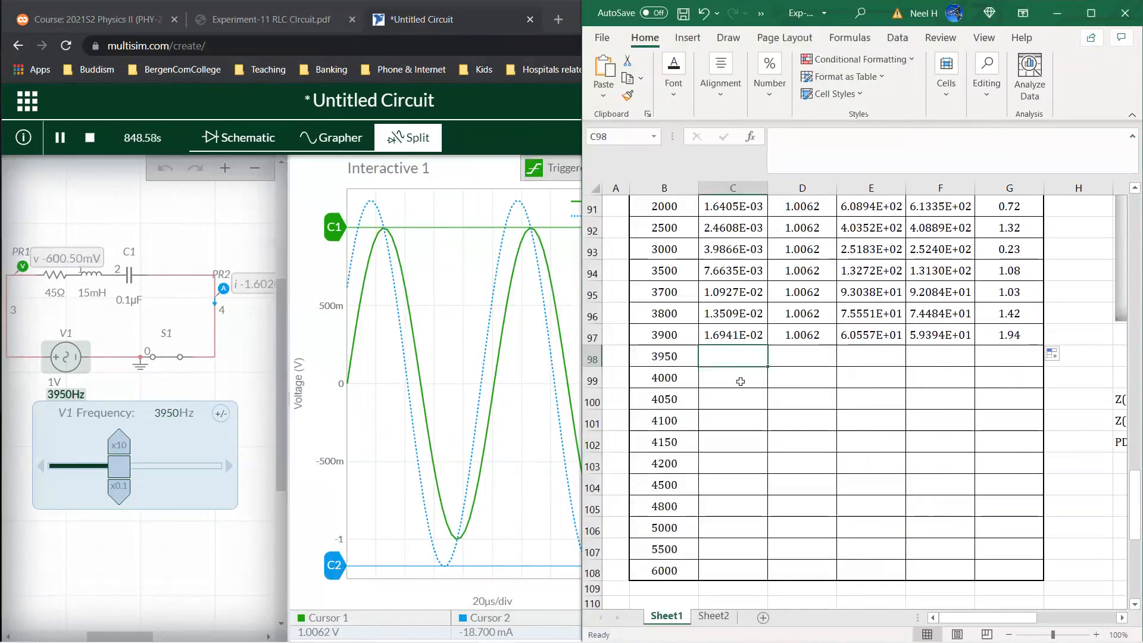
text(0.0187)
key(Return)
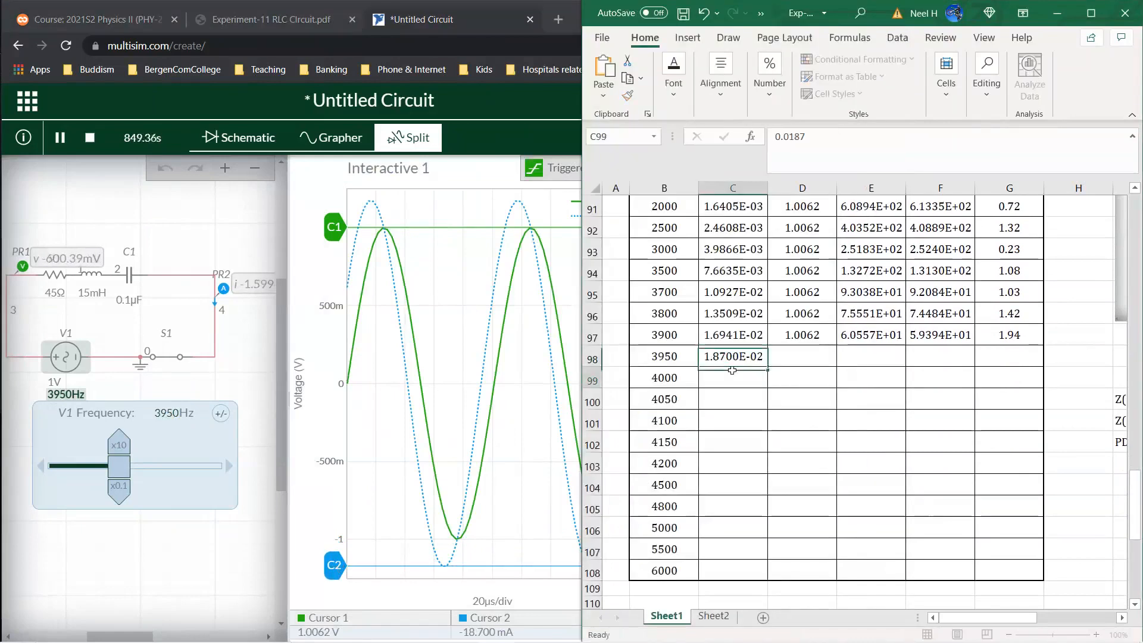
- Fill the voltage, both impedance and PD cells of row 97 down to the 3950 Hz row, and select C99
click(798, 338)
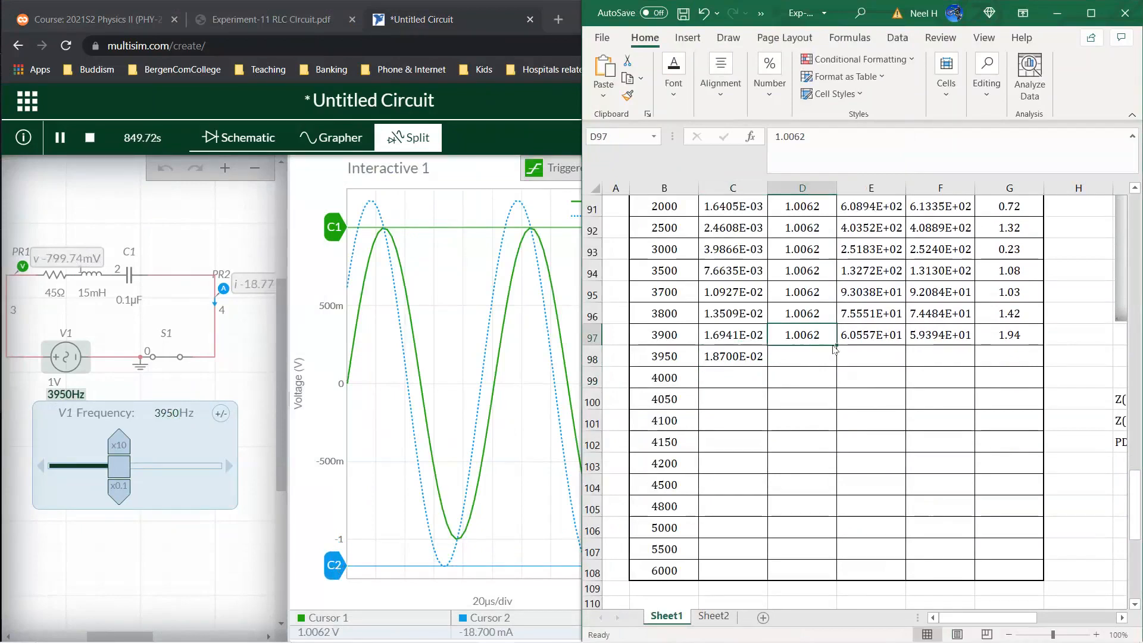
drag(836, 347, 1040, 368)
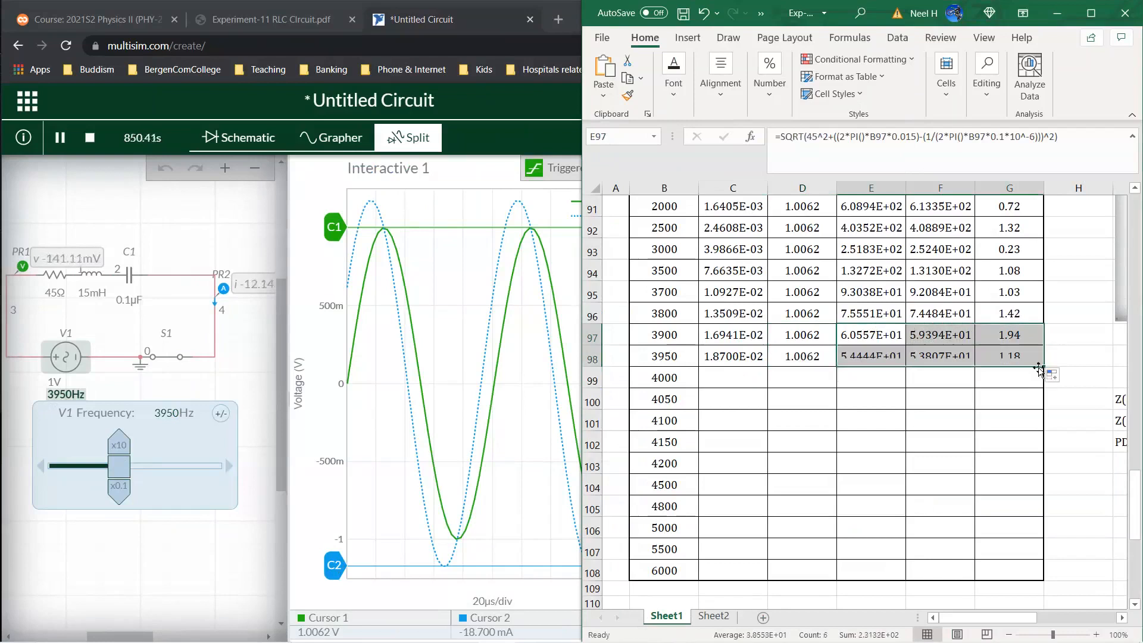
click(724, 375)
- Switch to Multisim and replace the V1 source frequency with 4000 Hz
click(166, 412)
click(173, 413)
key(BackSpace)
key(BackSpace)
key(BackSpace)
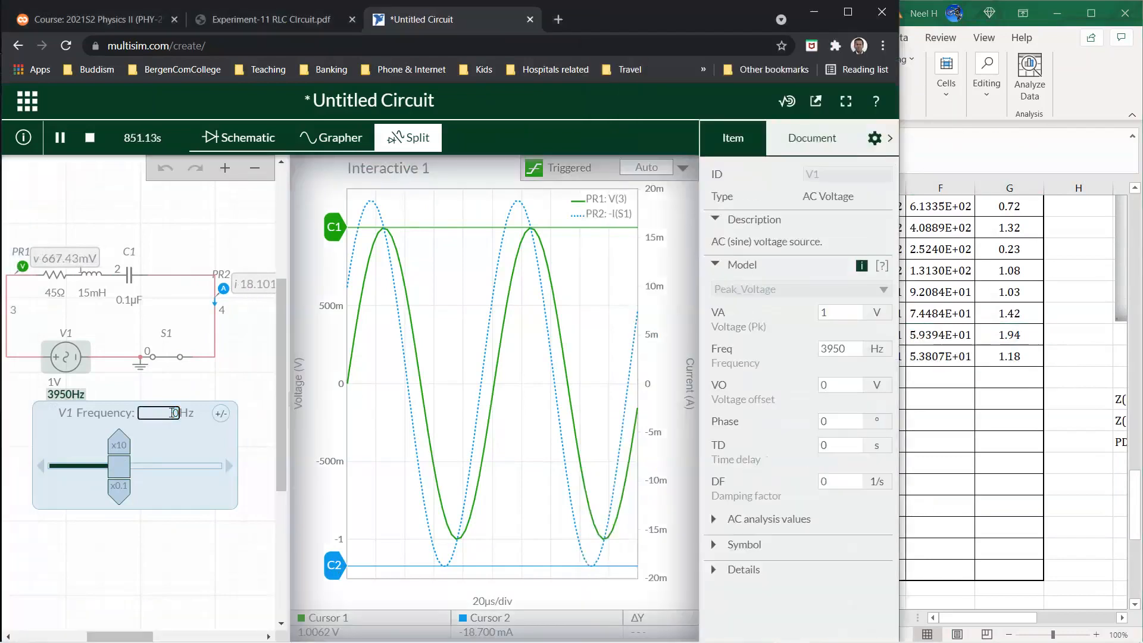
text(400)
key(Return)
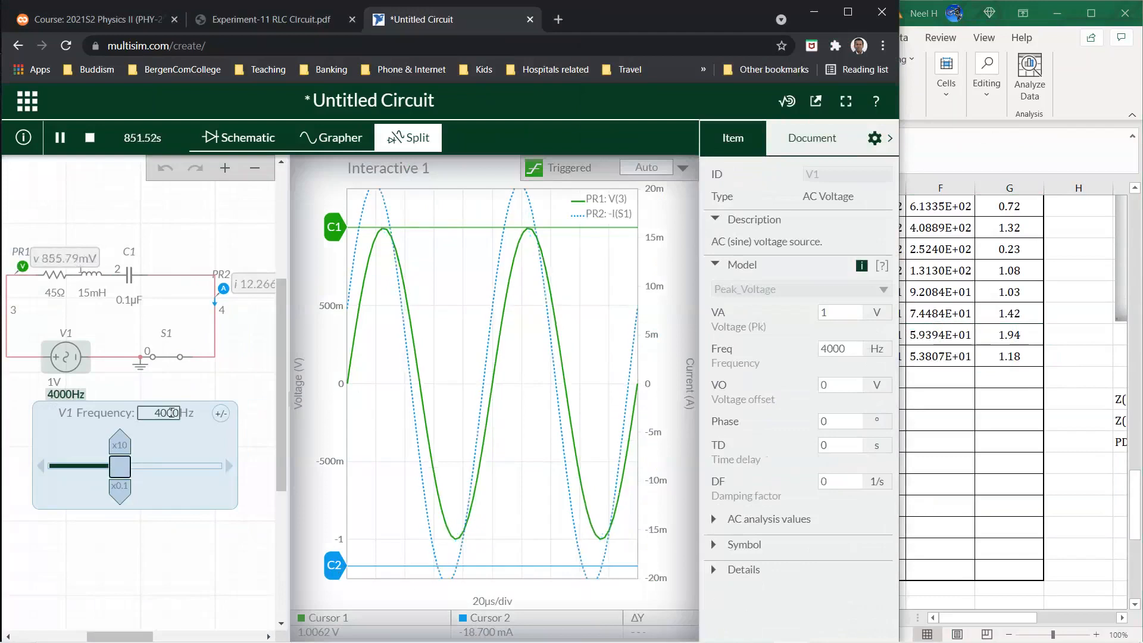
- Rescale the graph's current axis to fit the 4000 Hz curve and align Cursor 2 with its trough
click(388, 514)
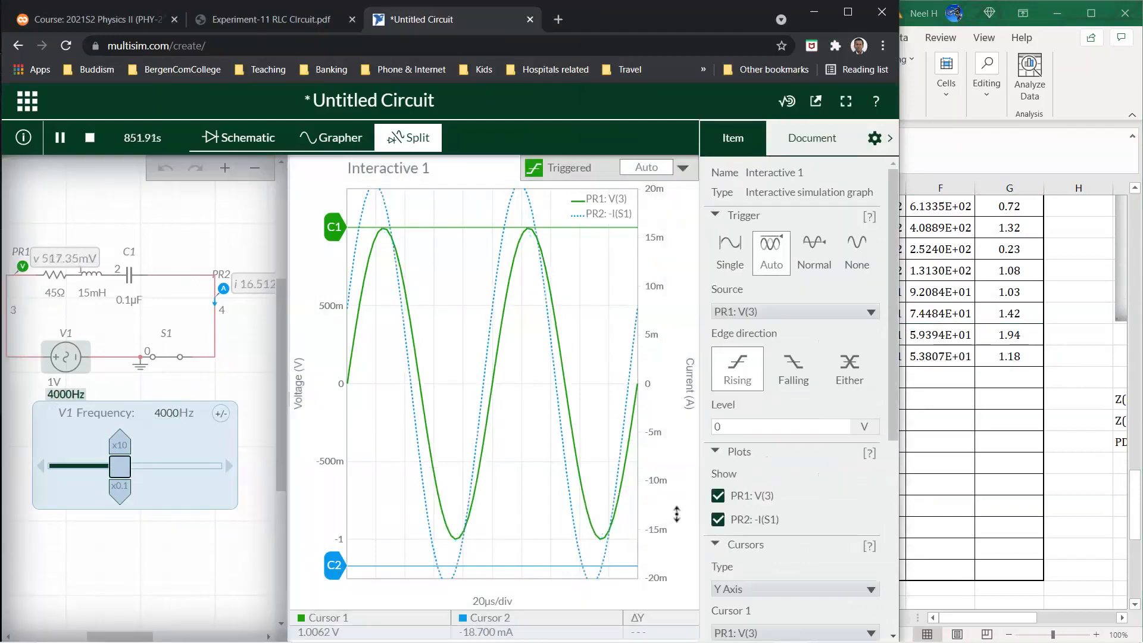
scroll(781, 544, down, 6)
click(812, 412)
scroll(468, 504, down, 1)
drag(335, 565, 337, 544)
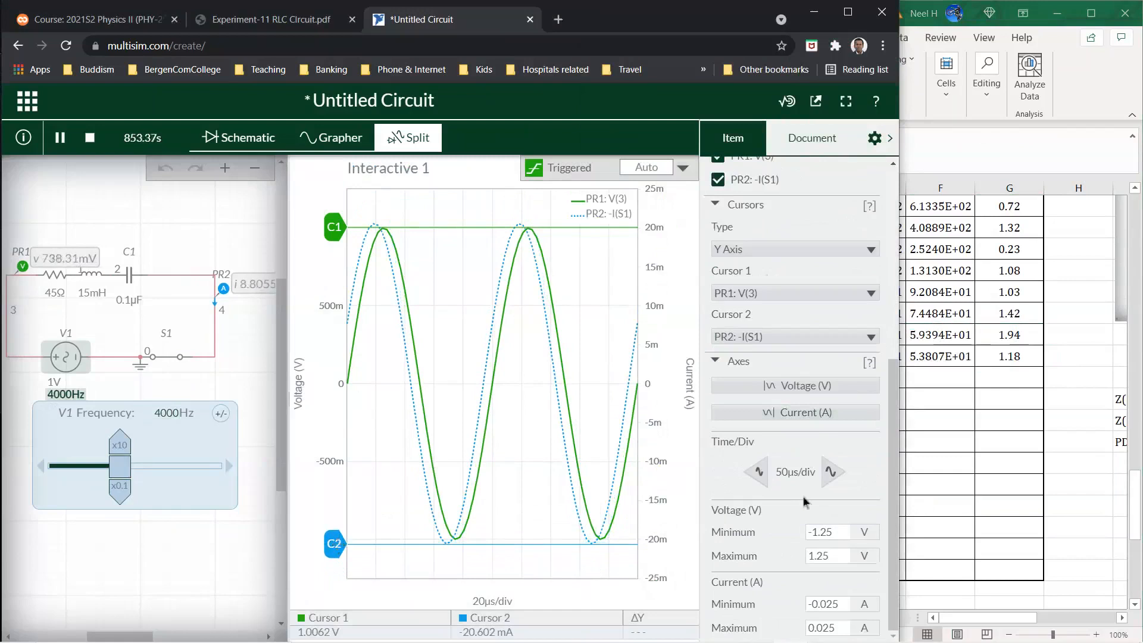
- Switch to the Excel workbook and enter the 4000 Hz current in C99 as .020602
click(939, 508)
click(740, 379)
text(.0)
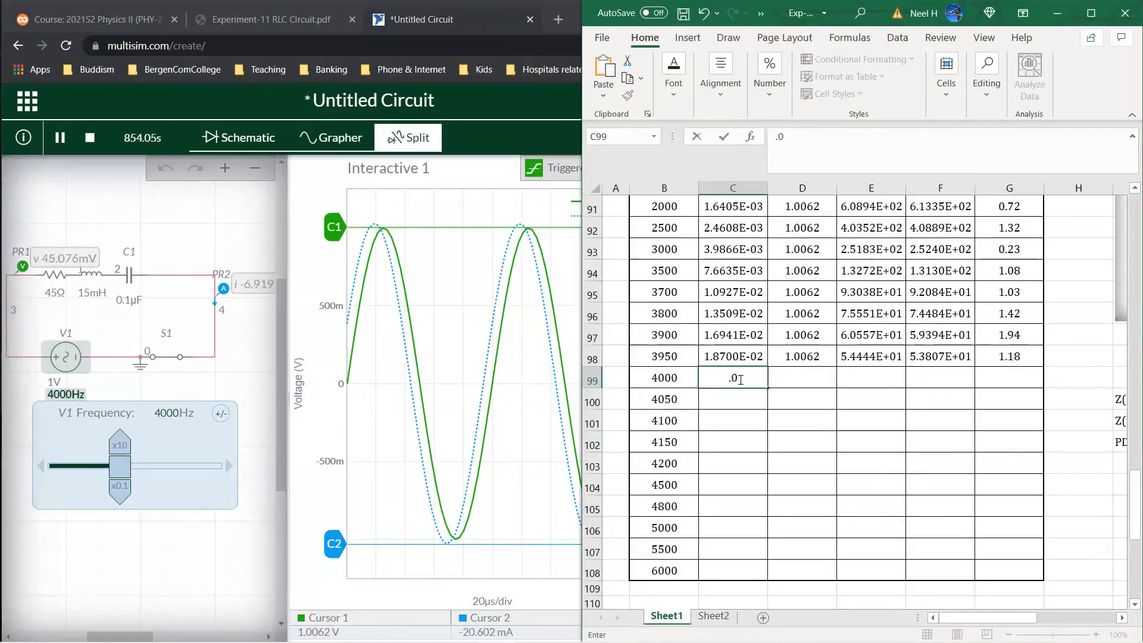
text(20602)
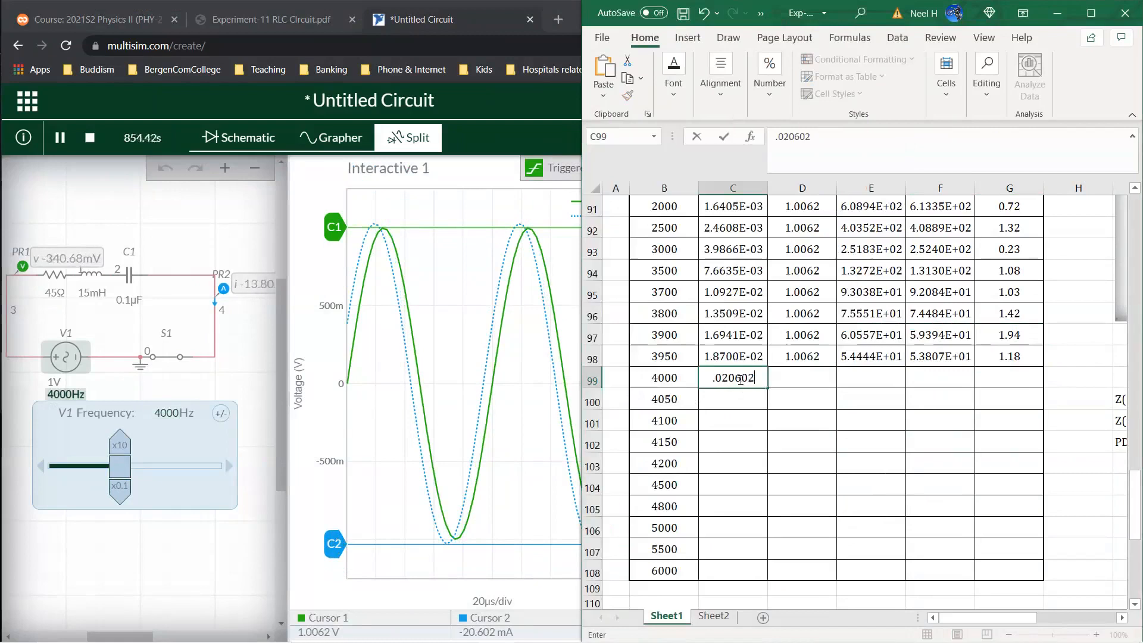
key(Return)
- Fill the voltage, both impedance and PD cells of row 98 down to the 4000 Hz row, and select C100
click(797, 352)
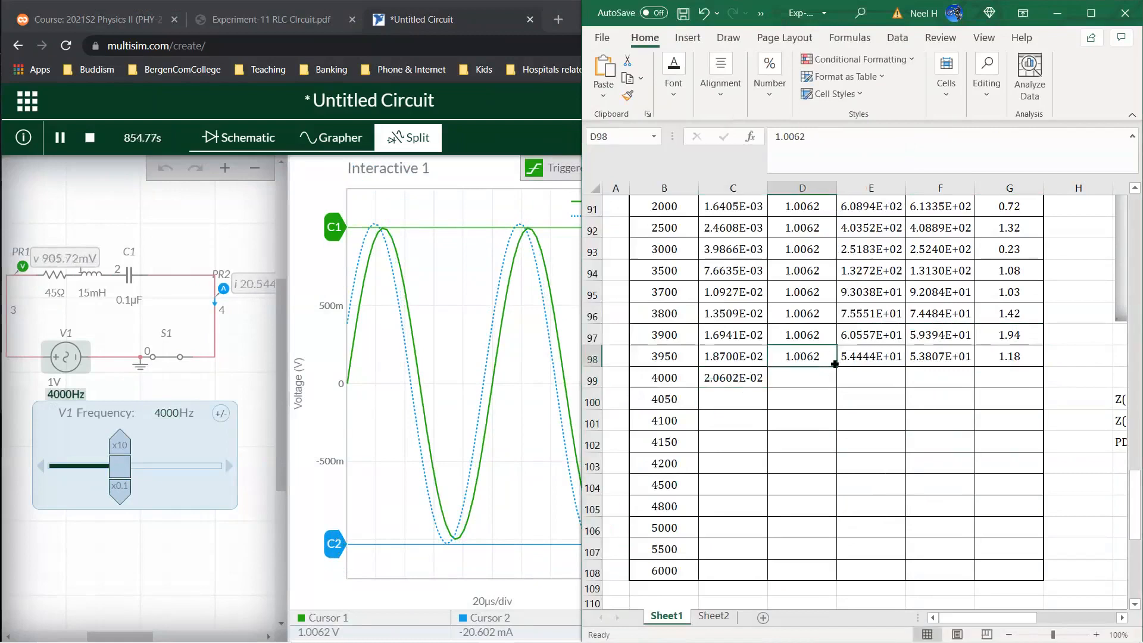
drag(836, 367, 1043, 384)
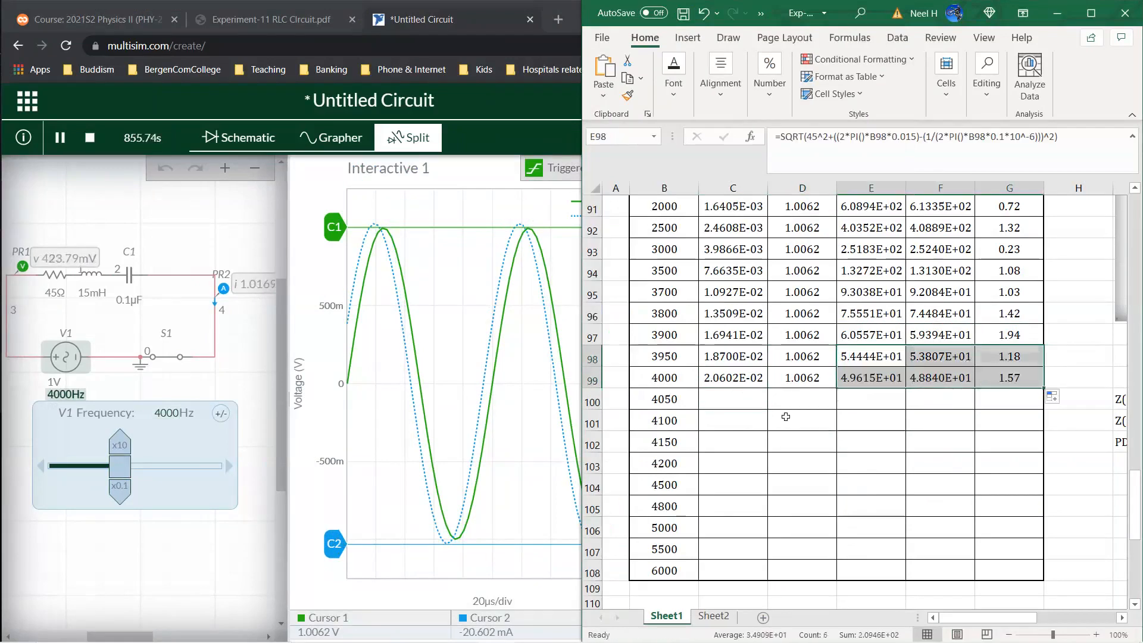
click(744, 400)
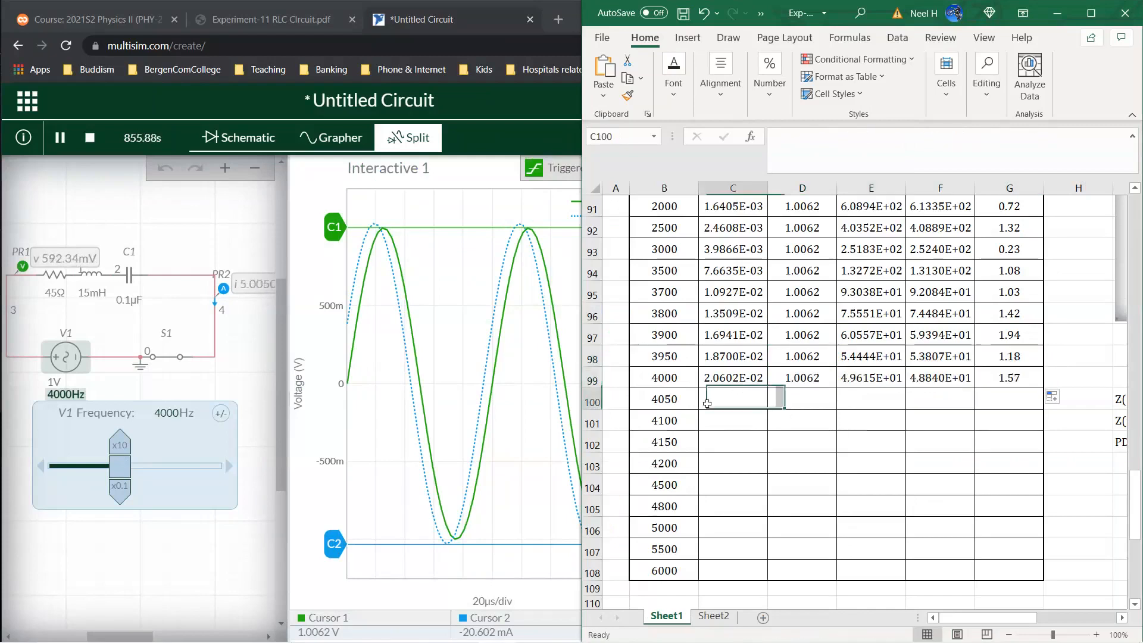
- Switch to Multisim and change the V1 source frequency to 4050 Hz
click(177, 414)
click(177, 413)
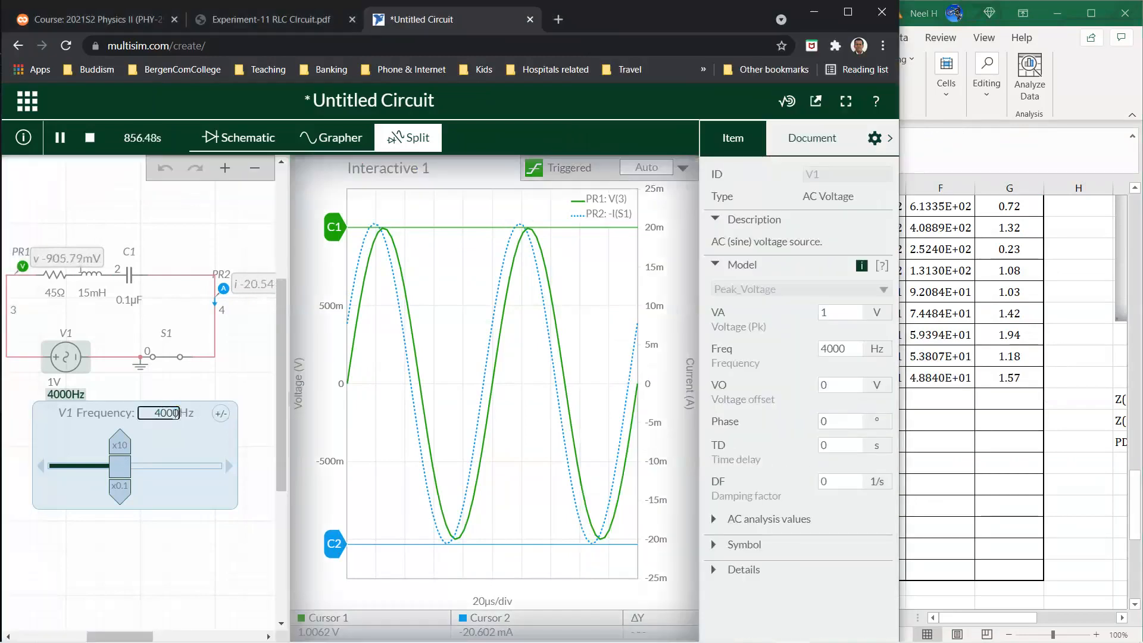
key(BackSpace)
key(BackSpace)
text(50)
key(Tab)
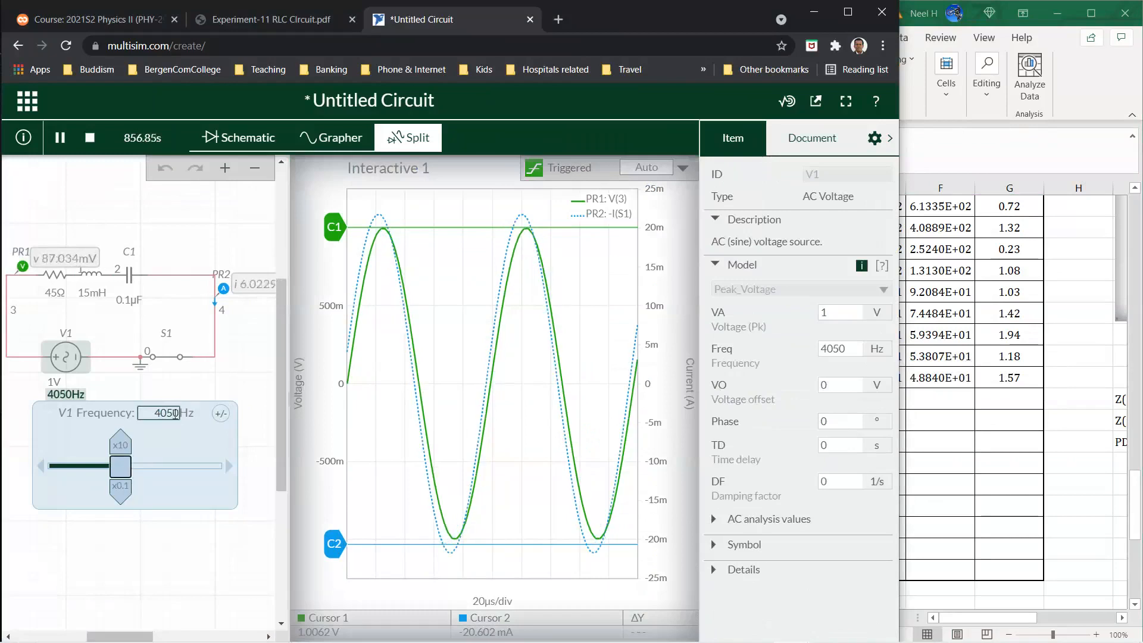
- Align Cursor 2 with the trough of the 4050 Hz current curve, switch to Excel and enter .02175 in C100
drag(329, 543, 335, 554)
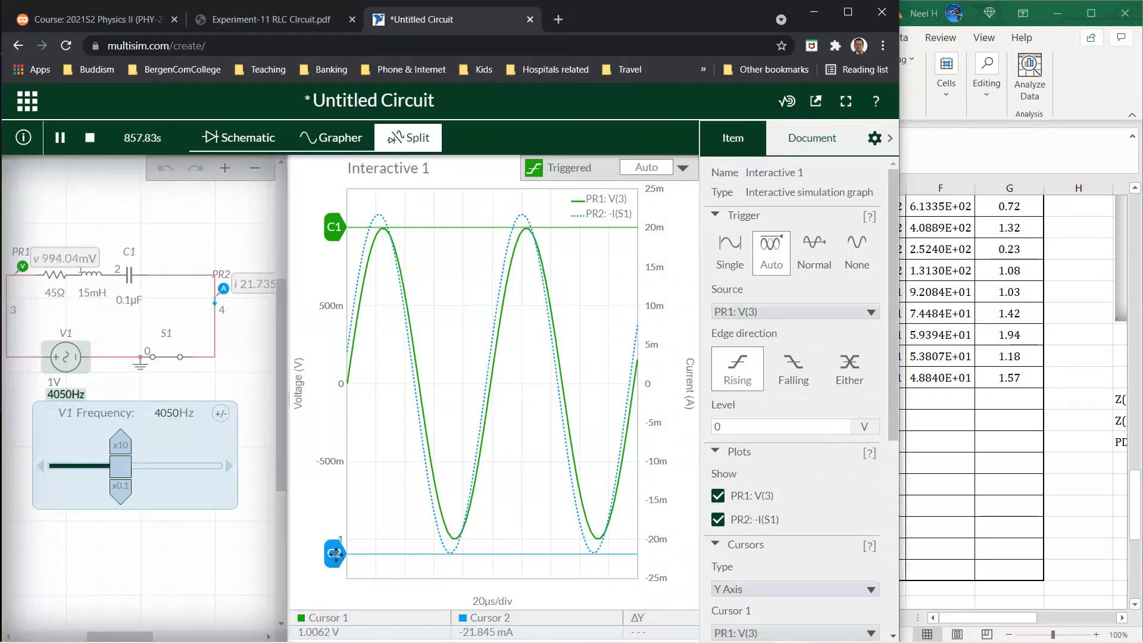
drag(335, 554, 335, 554)
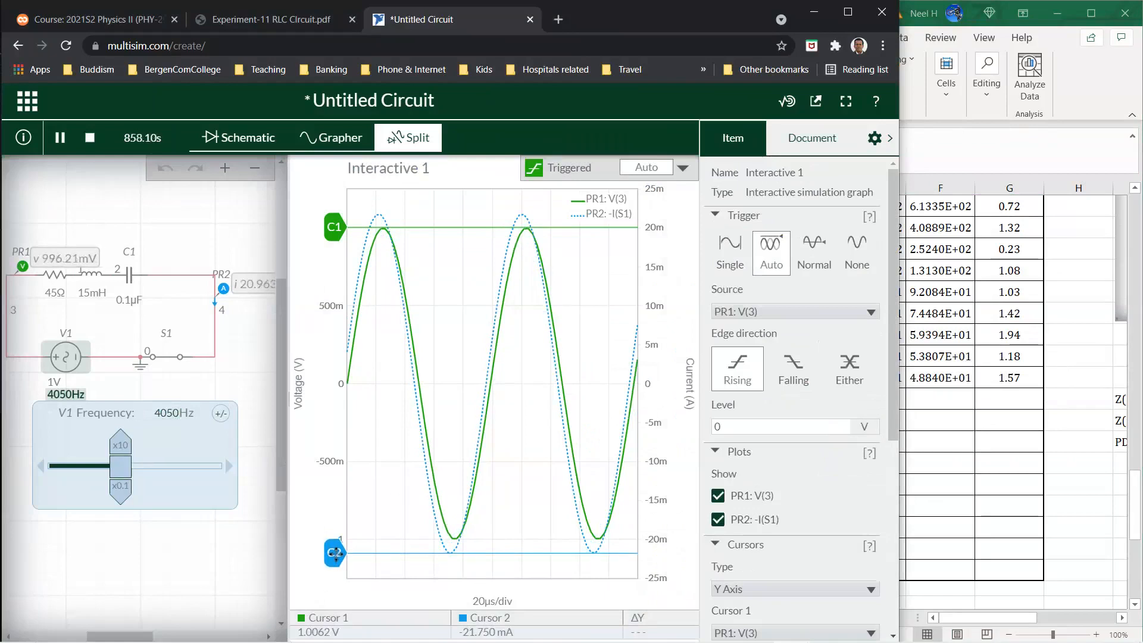
click(962, 516)
click(728, 393)
text(0)
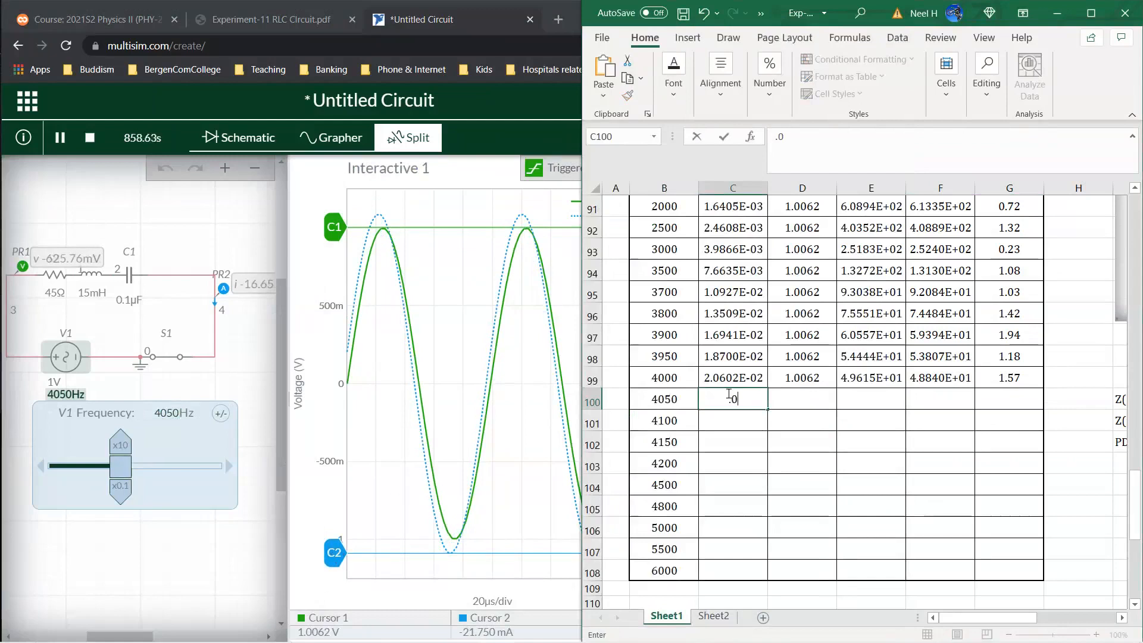
text(2175)
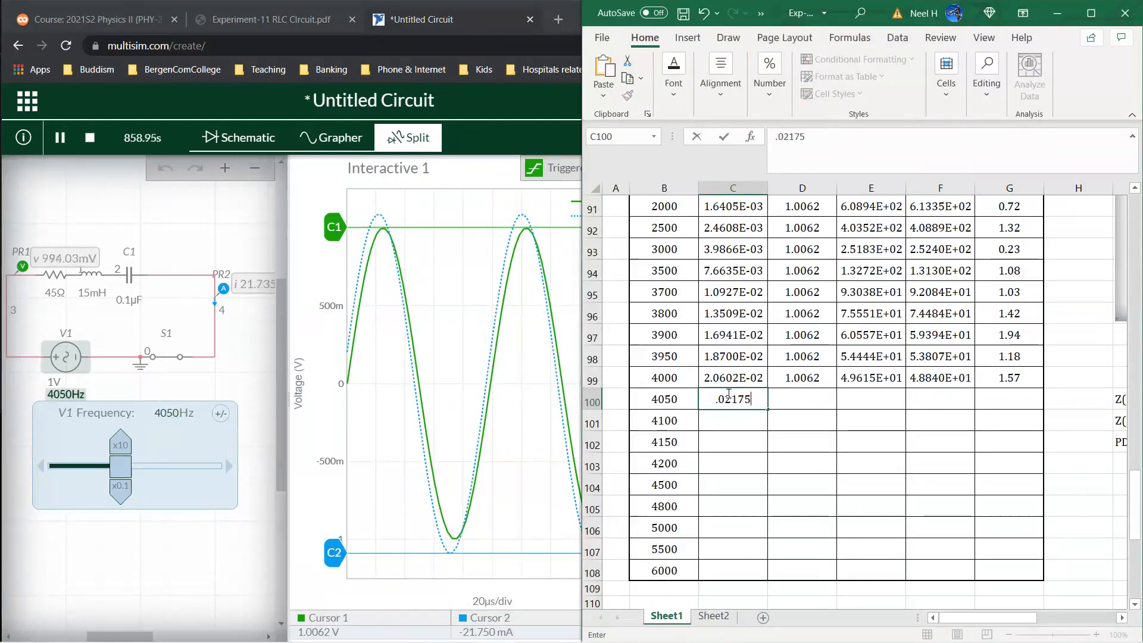
key(Return)
- Fill the voltage, both impedance and PD cells of row 99 down to the 4050 Hz row, and select C101
click(819, 378)
drag(837, 387, 837, 398)
click(897, 375)
drag(960, 376, 1041, 410)
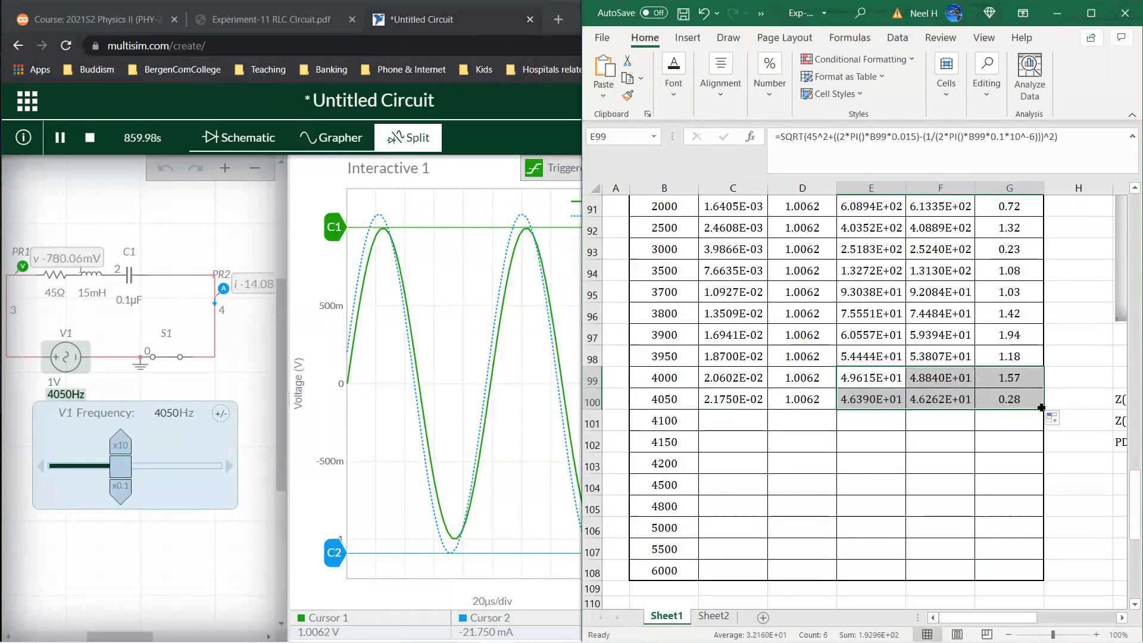
click(738, 421)
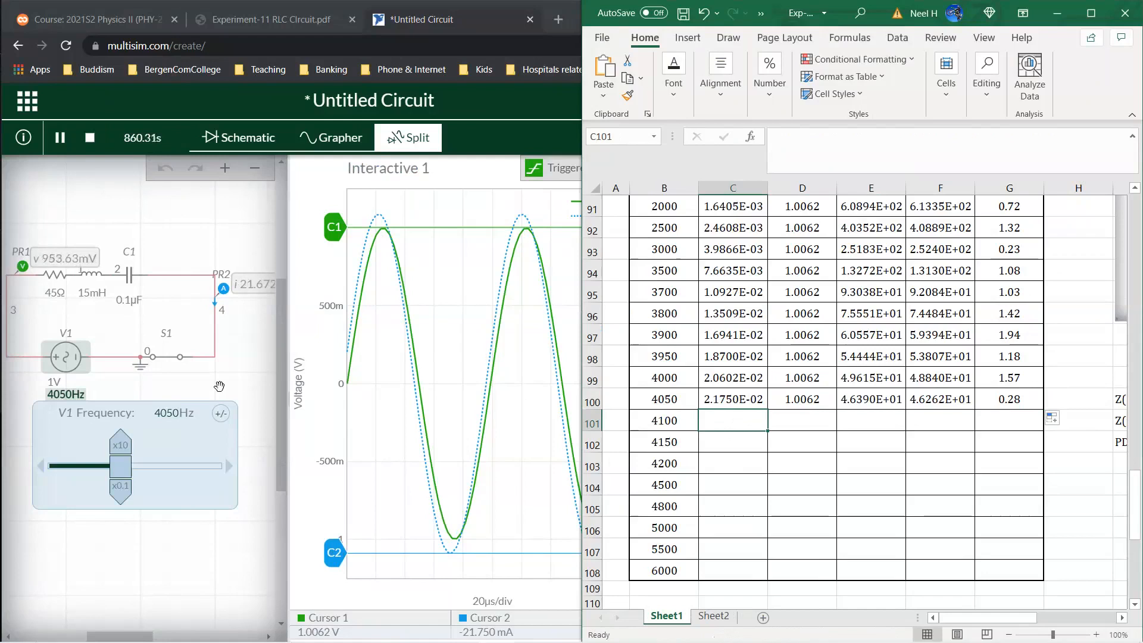
- Switch to Multisim, set the V1 frequency to 4100 Hz and align Cursor 2 with the current curve's trough
double_click(175, 413)
text(40)
text(00)
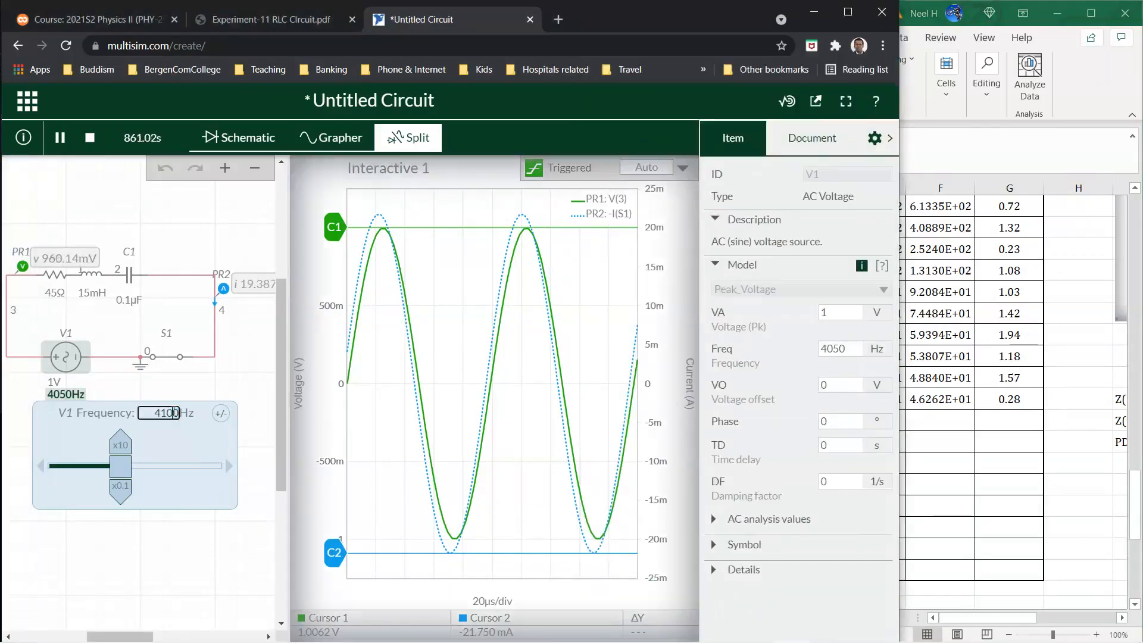
key(Return)
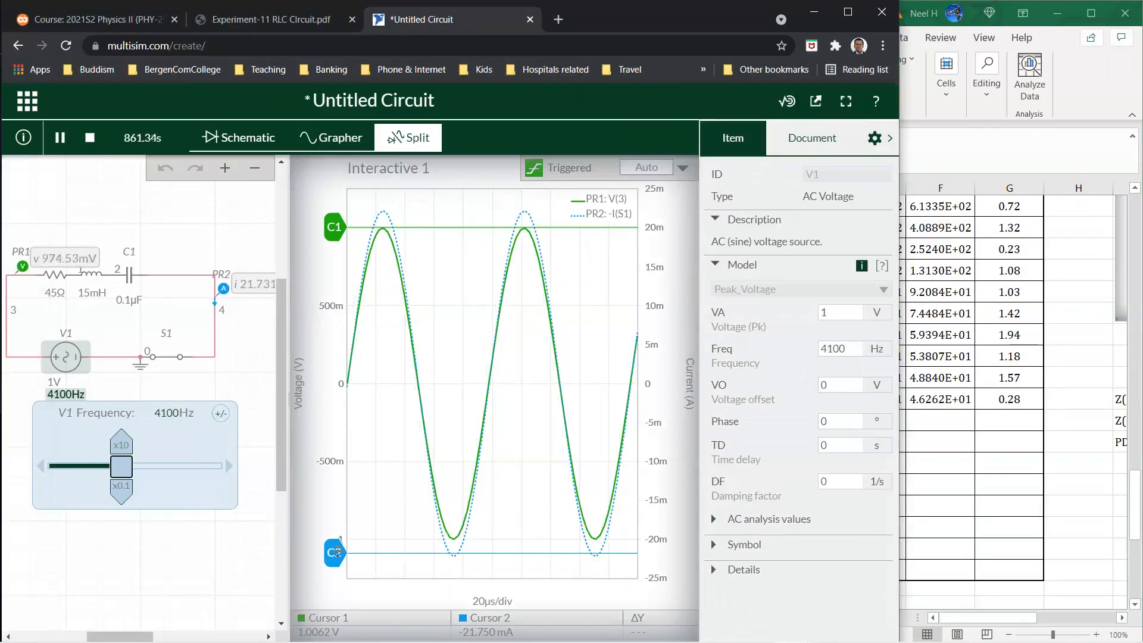
drag(334, 552, 335, 555)
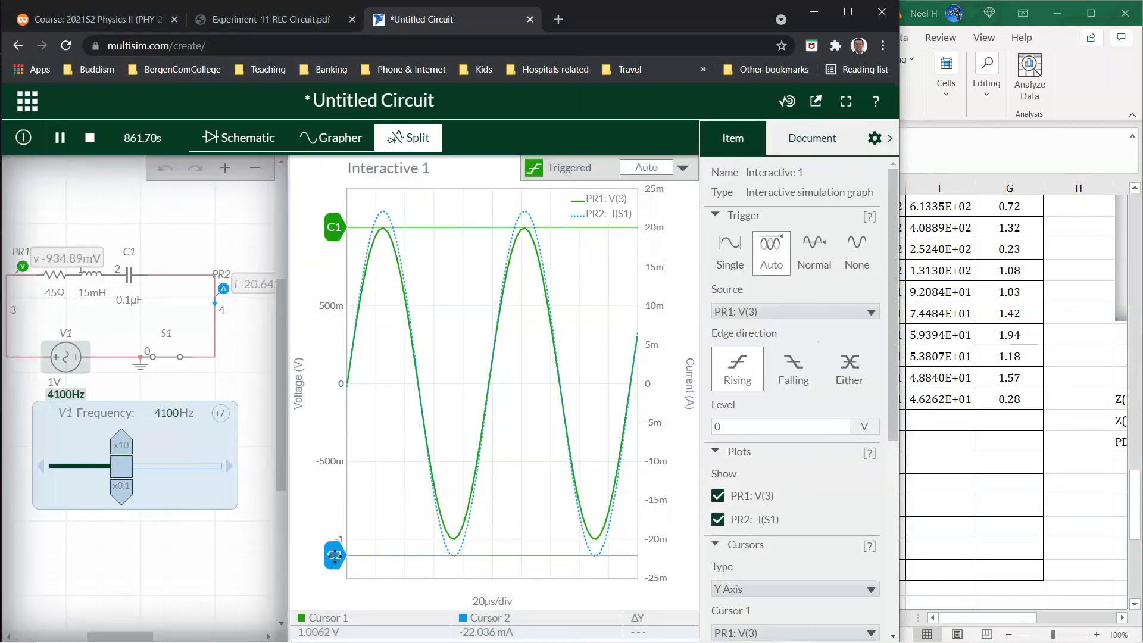
- Switch to the Excel workbook and enter the 4100 Hz current in C101 as 0.022036
click(946, 495)
click(723, 426)
text(0.022036)
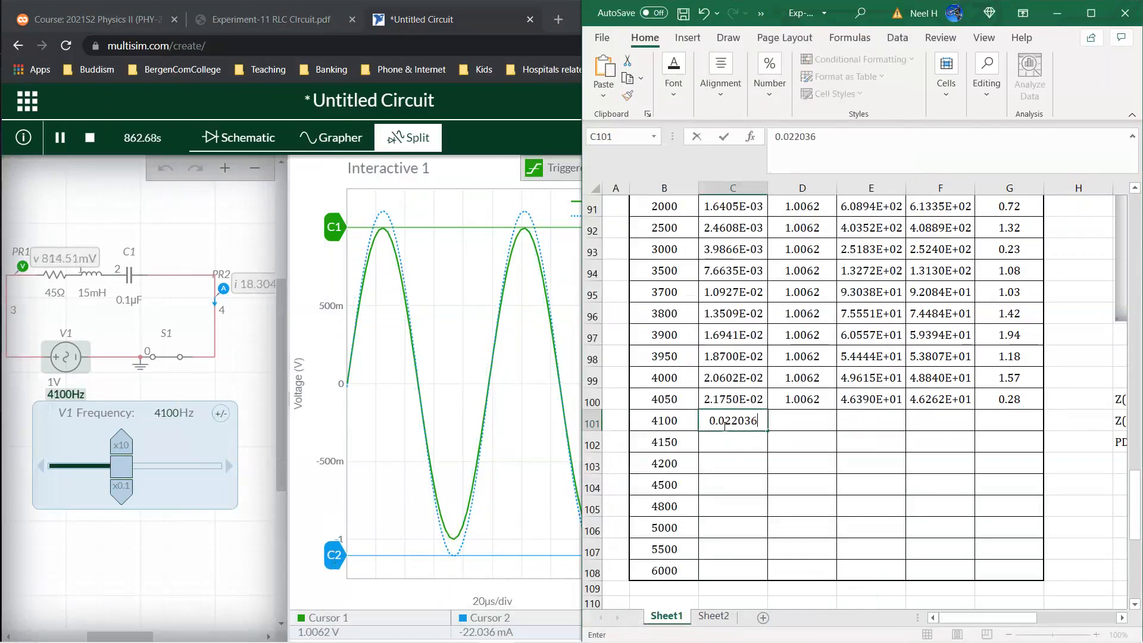
key(Return)
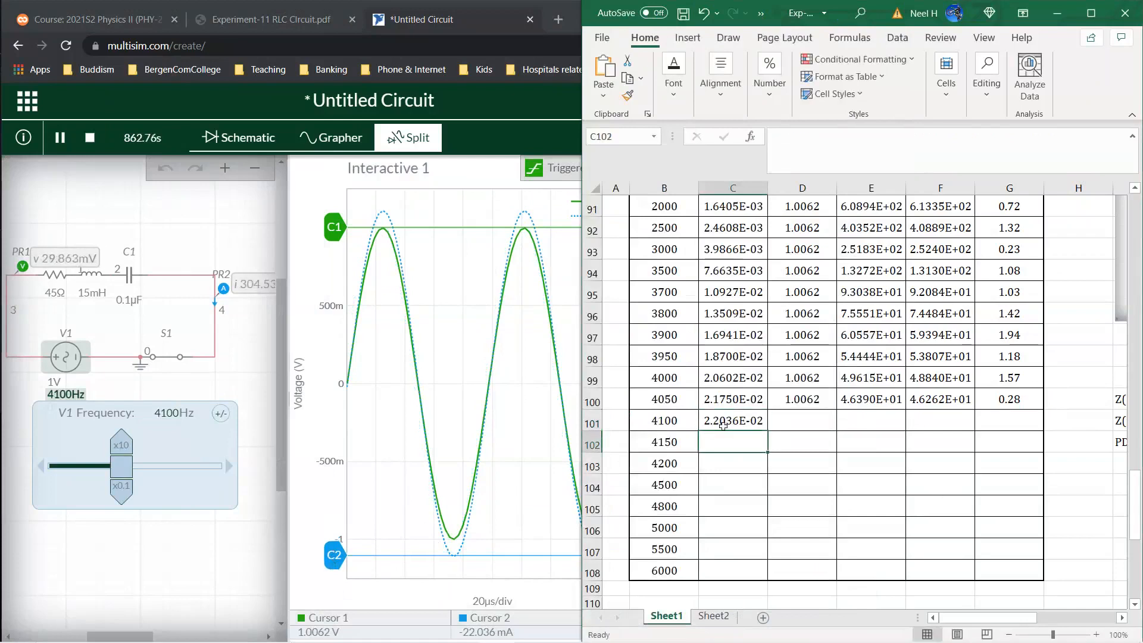
- Fill the voltage, both impedance and PD cells of row 100 down to the 4100 Hz row, and select C102
click(825, 402)
drag(836, 410, 1045, 424)
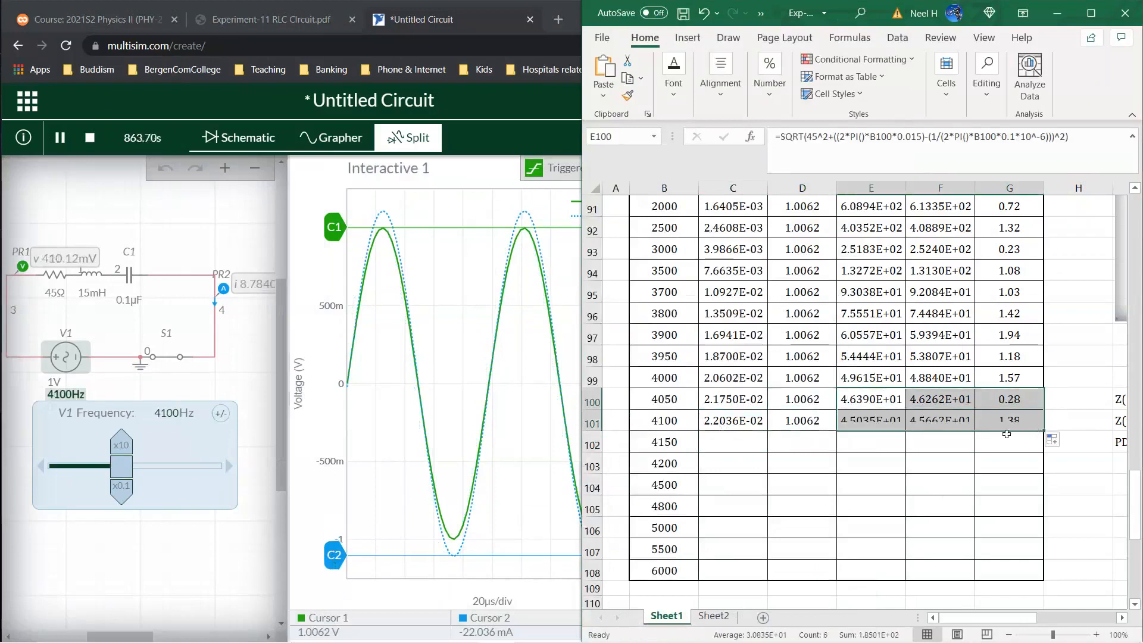
click(732, 440)
- Switch to Multisim and change the V1 source frequency to 4150 Hz
click(172, 413)
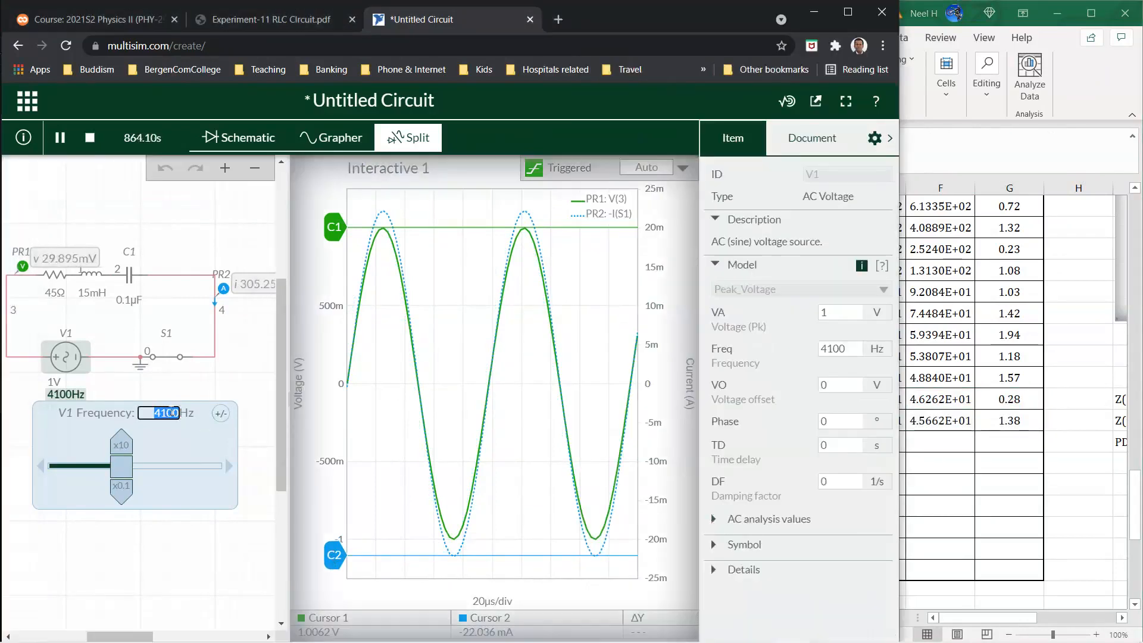
text(410)
key(Return)
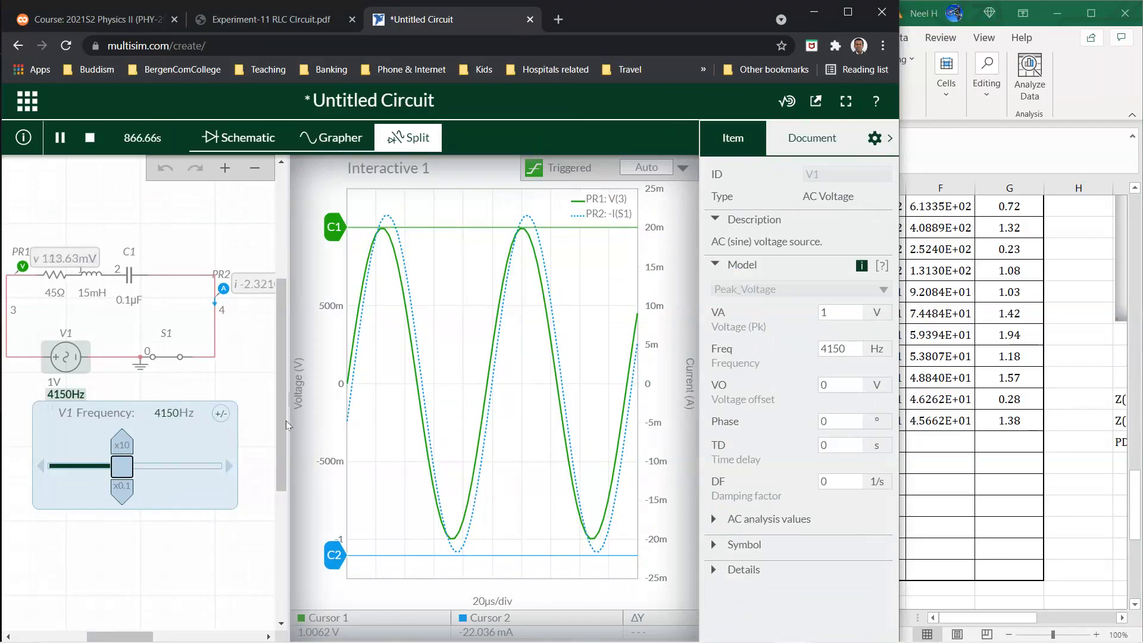
- Set the V1 frequency back to 4100 Hz to compare the current curves, and return it to 4150 Hz
click(169, 413)
click(972, 451)
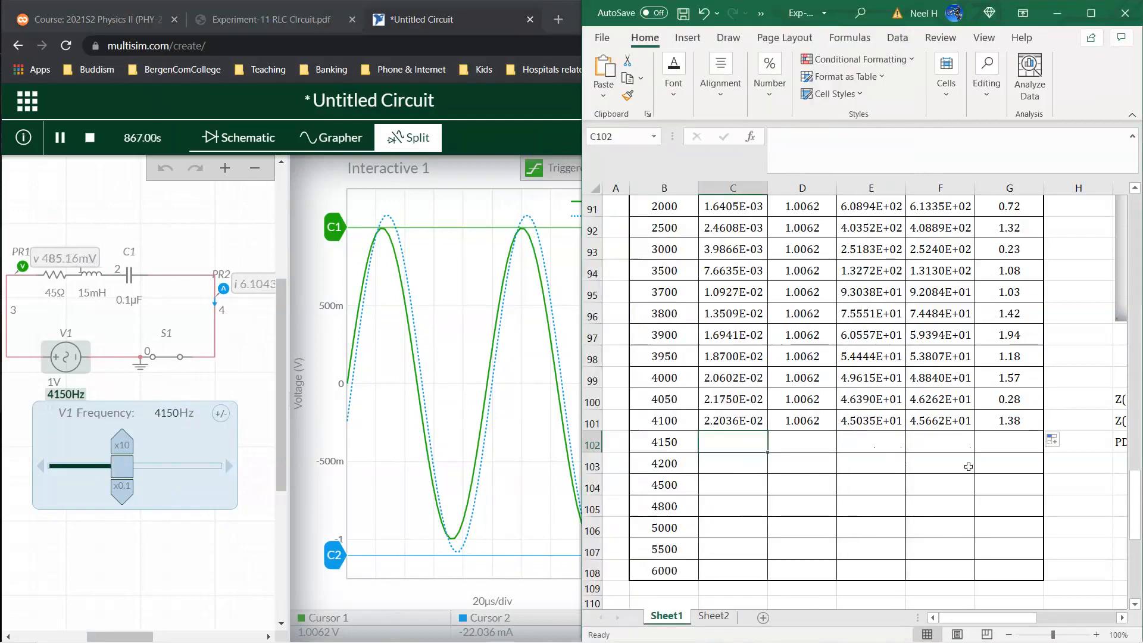
click(173, 413)
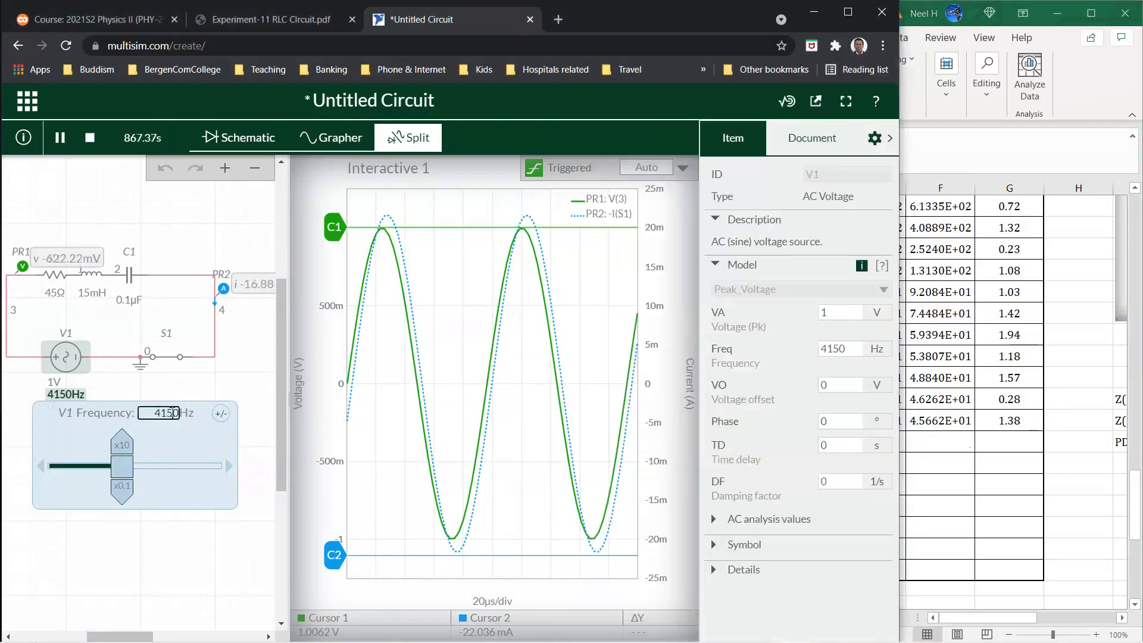
text(0)
key(Return)
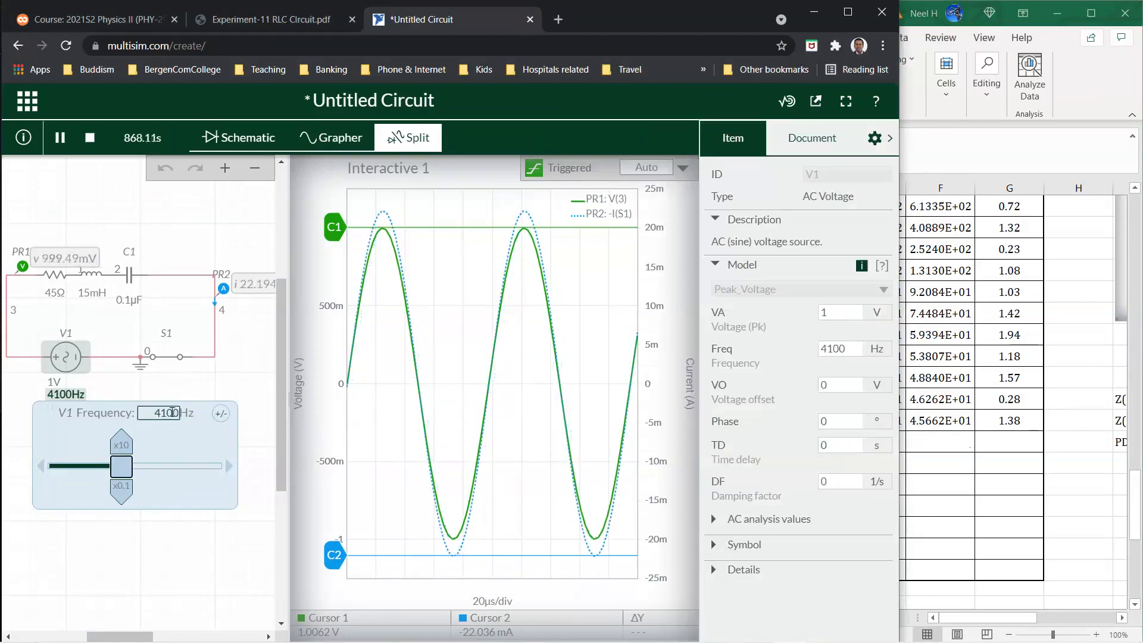
key(BackSpace)
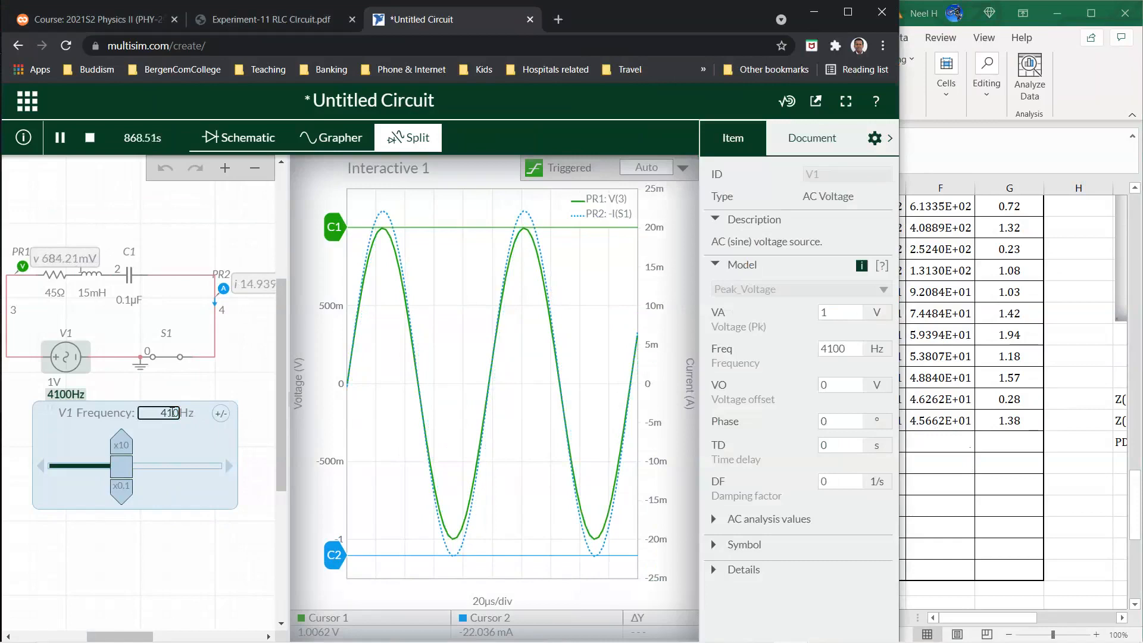
text(5)
key(Return)
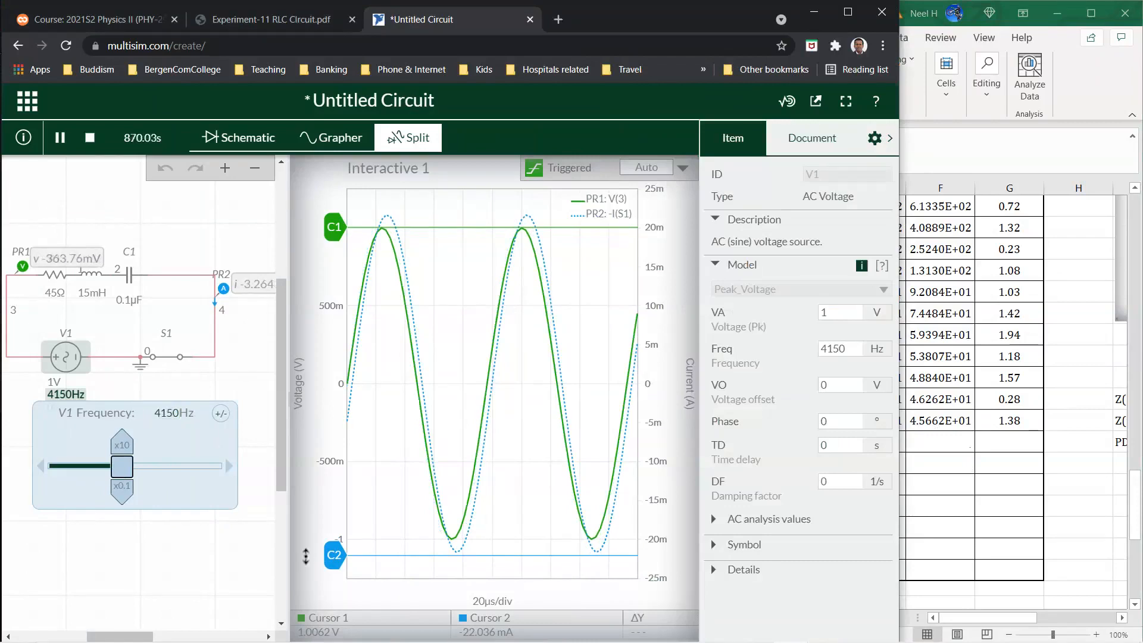
- Align Cursor 2 with the trough of the 4150 Hz current curve, switch to Excel and enter .021654 in C102
drag(335, 556, 338, 552)
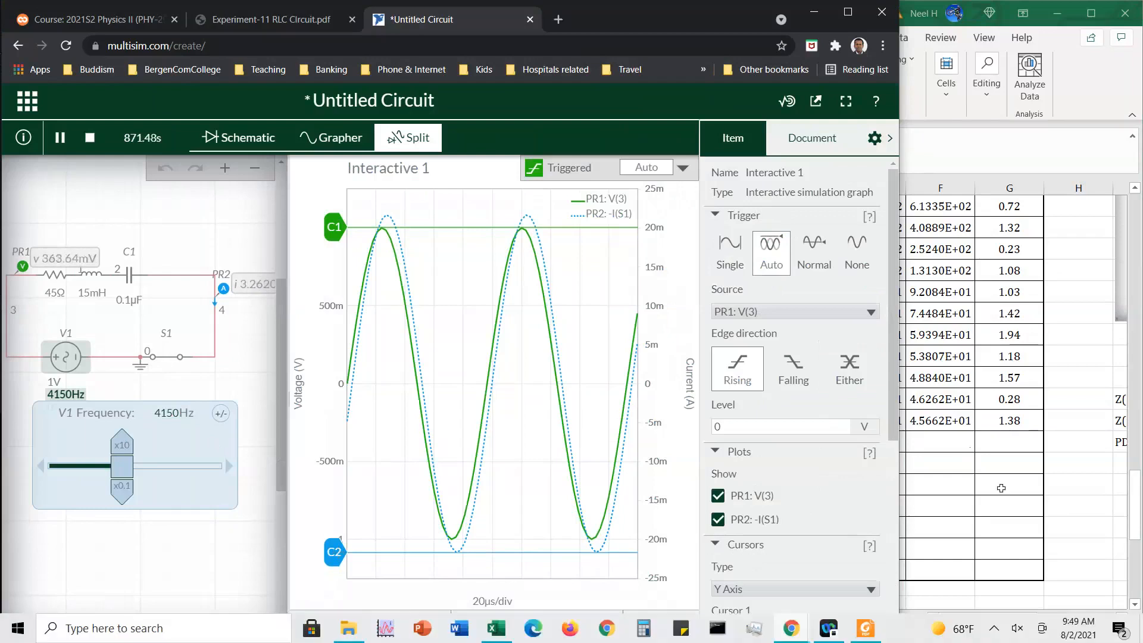
click(1001, 488)
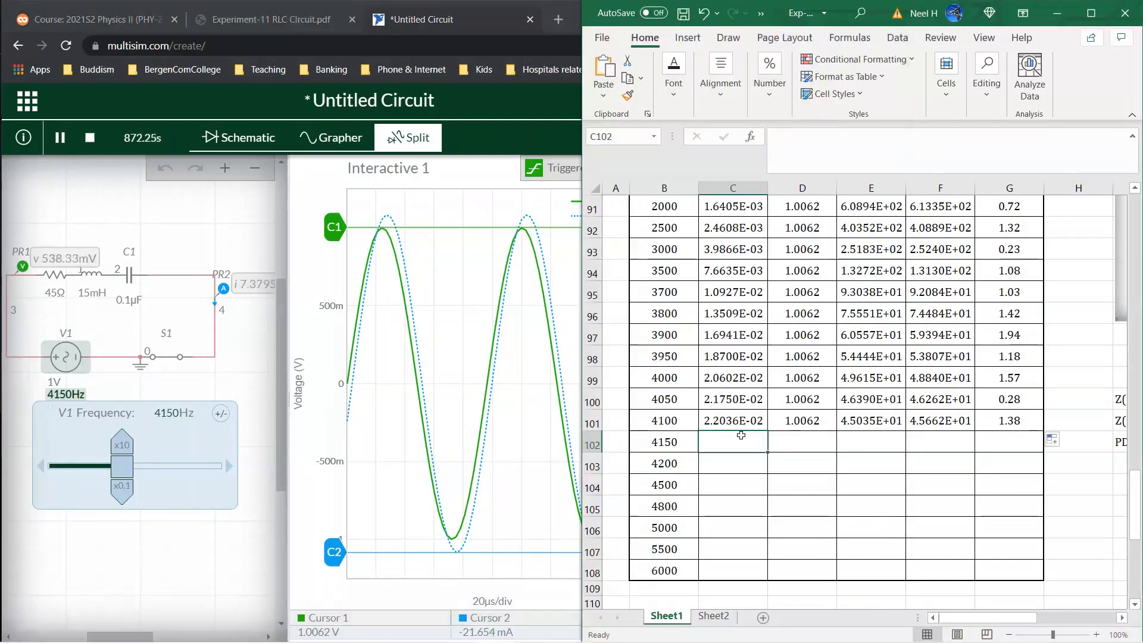
text(.)
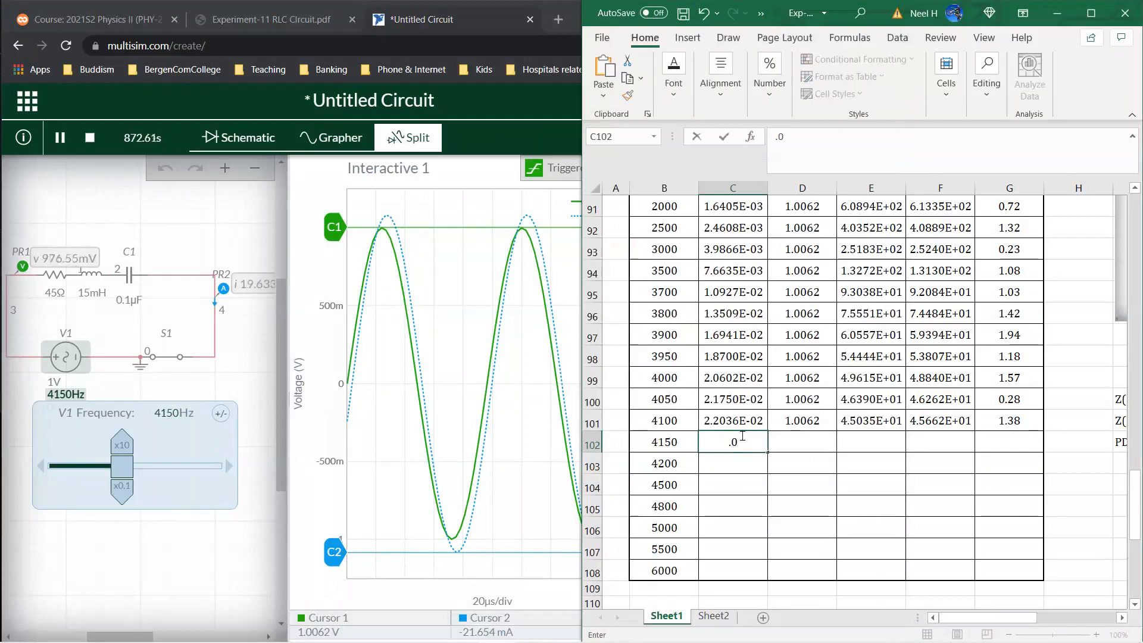
text(021654)
key(Return)
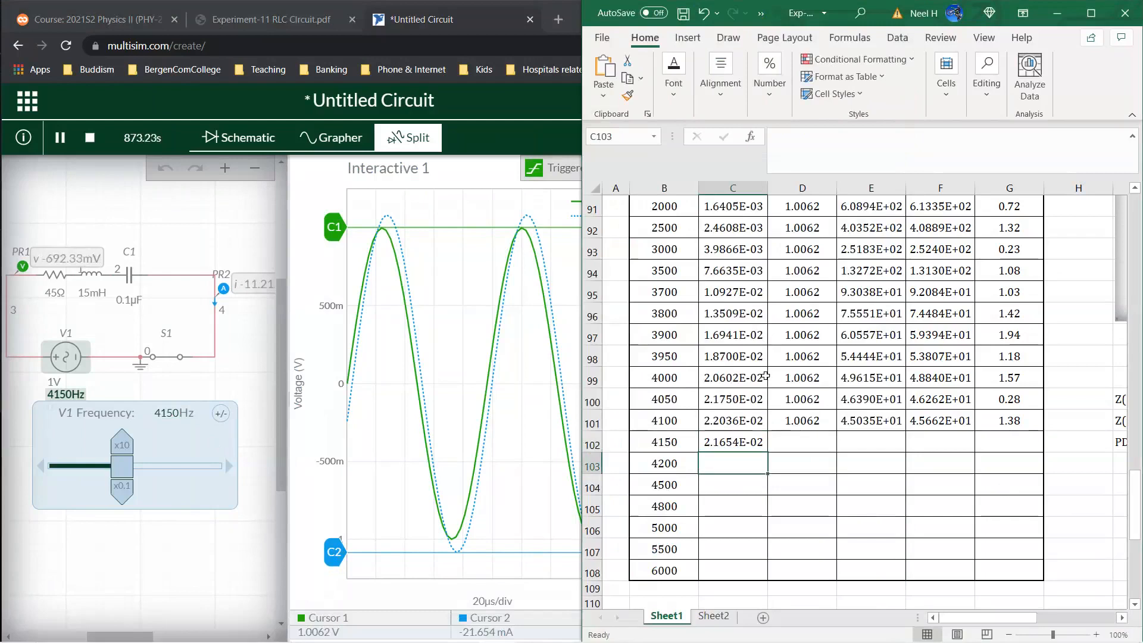
- Fill the voltage, both impedance and PD cells of row 101 down to the 4150 Hz row, and select C103
click(816, 421)
drag(837, 430, 1040, 448)
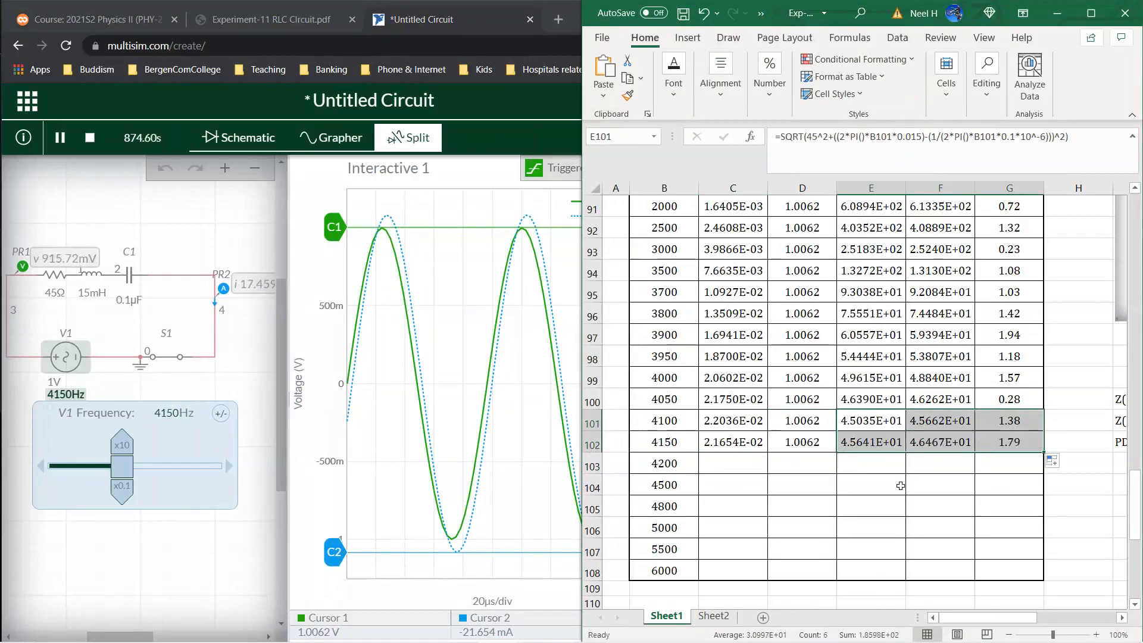
click(733, 463)
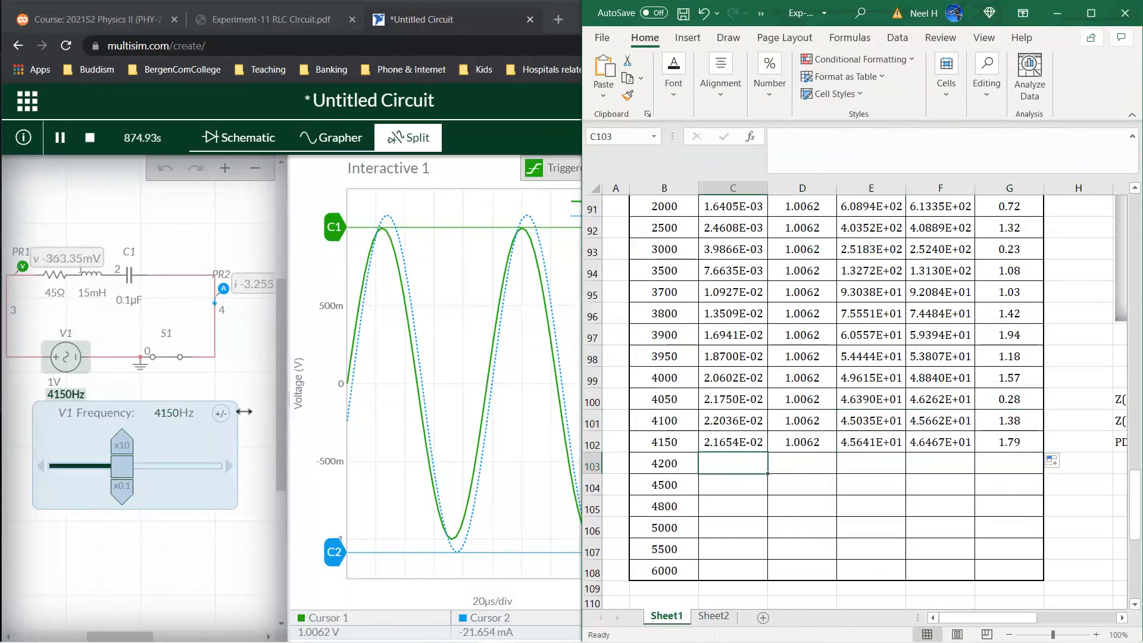
- Switch to Multisim, set the V1 frequency to 4200 Hz and align Cursor 2 with the current curve's trough
click(172, 413)
key(BackSpace)
text(200)
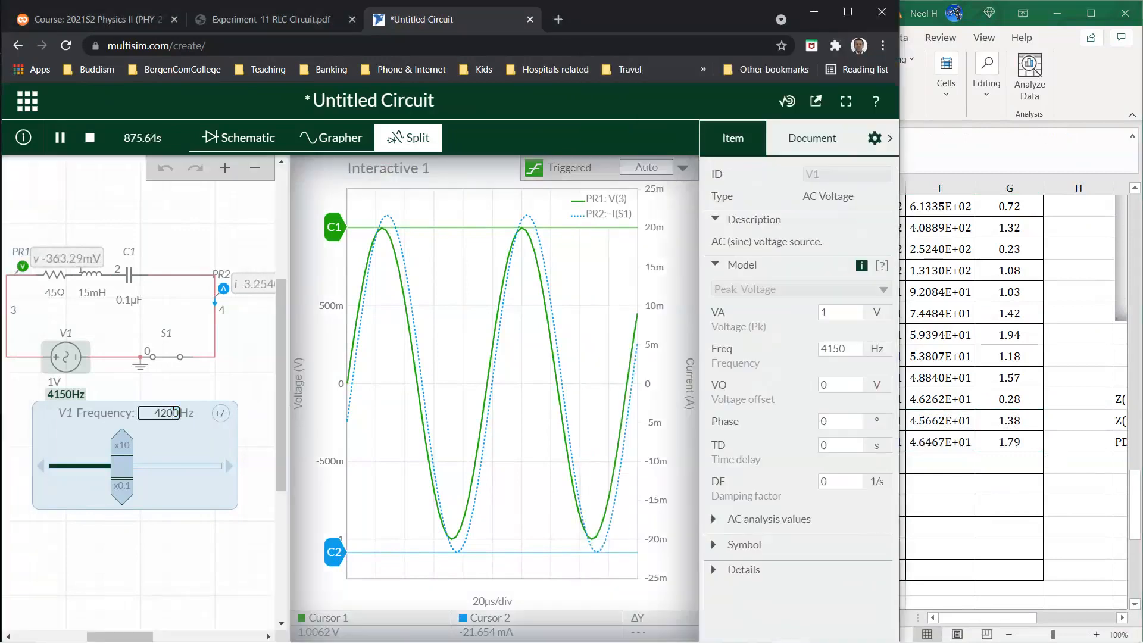
key(Return)
drag(333, 553, 343, 542)
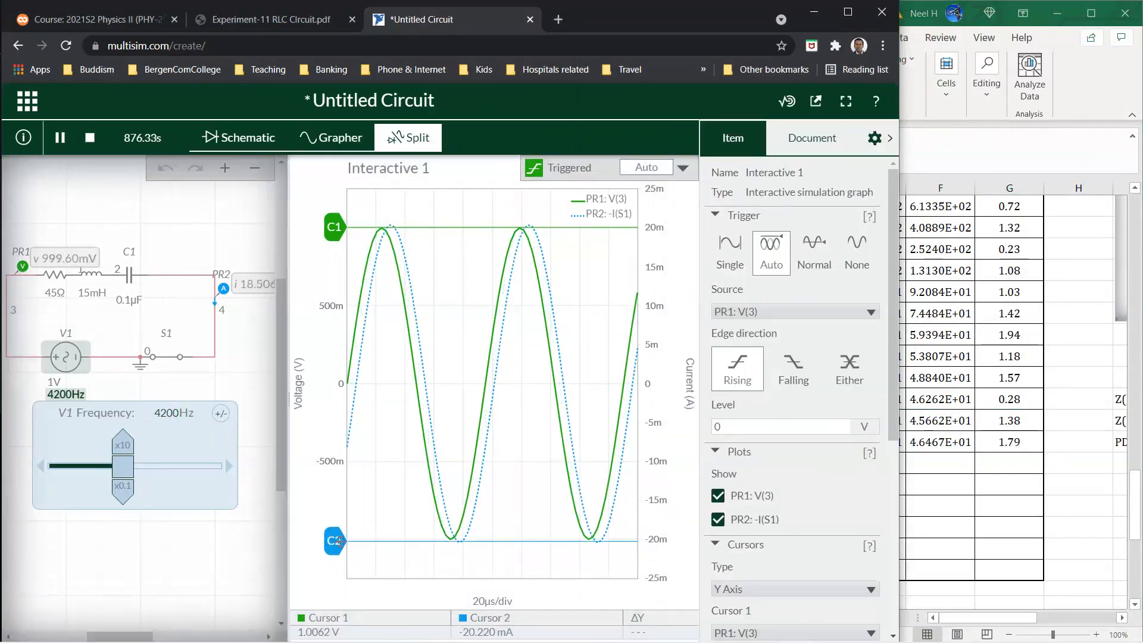
- Switch to the Excel workbook and enter the 4200 Hz current in C103 as .020220, correcting the mistyped minus sign
click(912, 542)
click(736, 466)
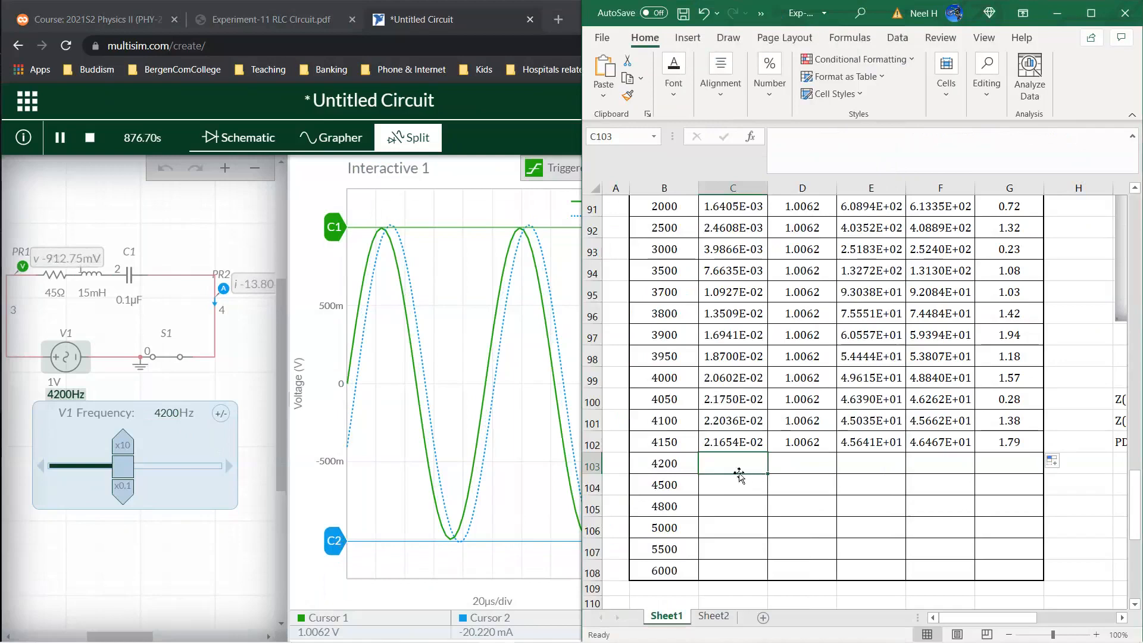
text(.-20220)
key(Return)
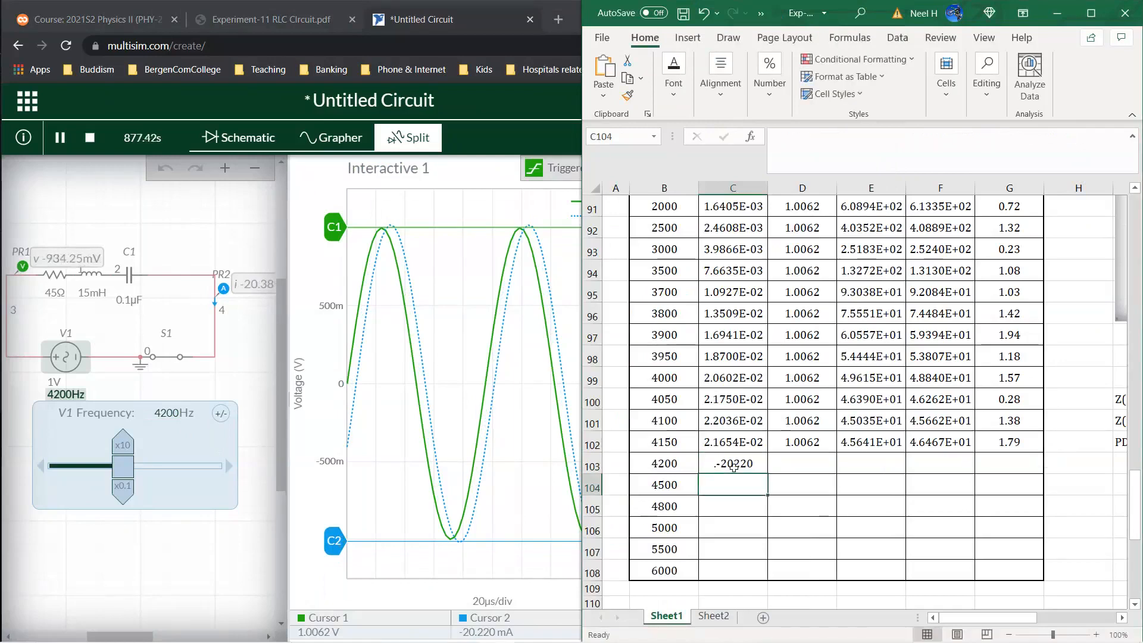
click(743, 464)
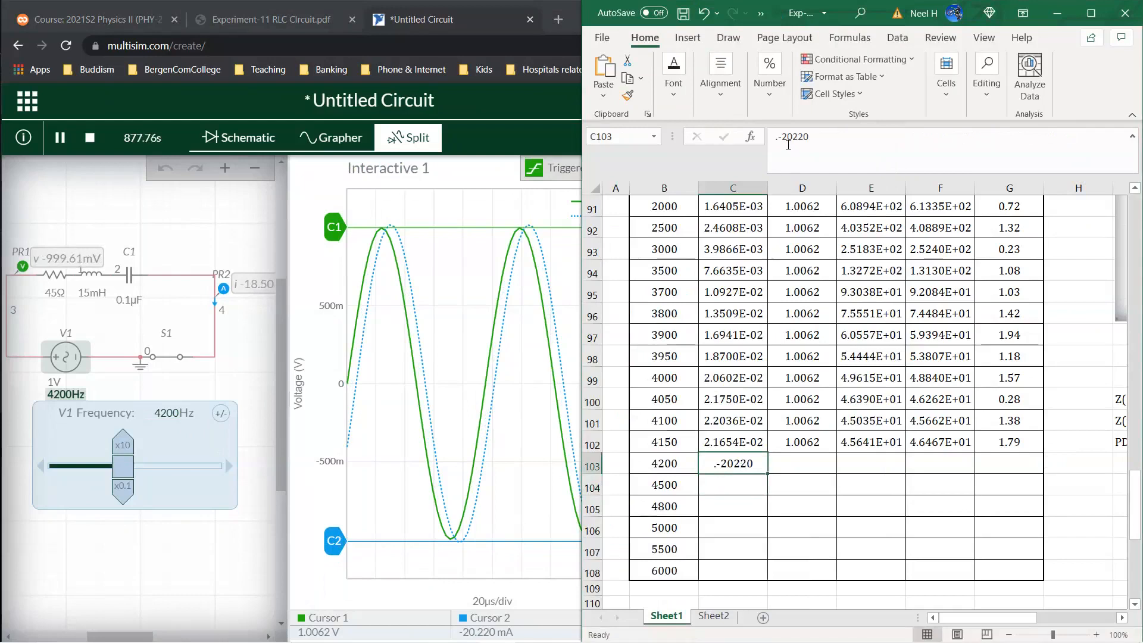
click(786, 137)
key(BackSpace)
text(0)
key(Return)
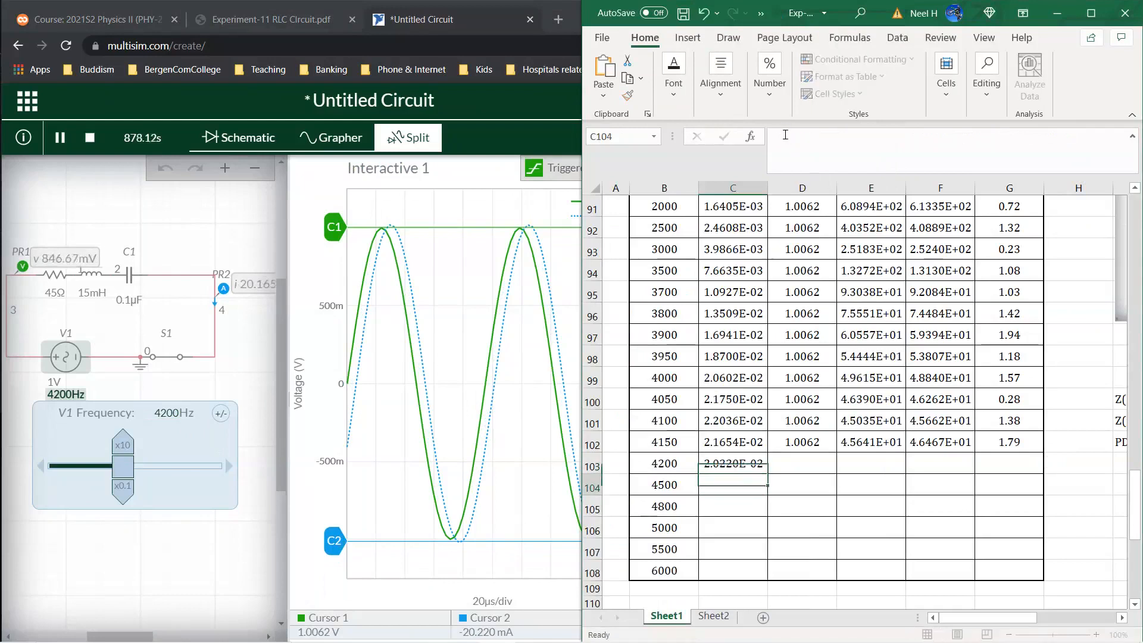
- Fill the voltage, both impedance and PD cells of row 102 down to the 4200 Hz row, and select C104
click(805, 441)
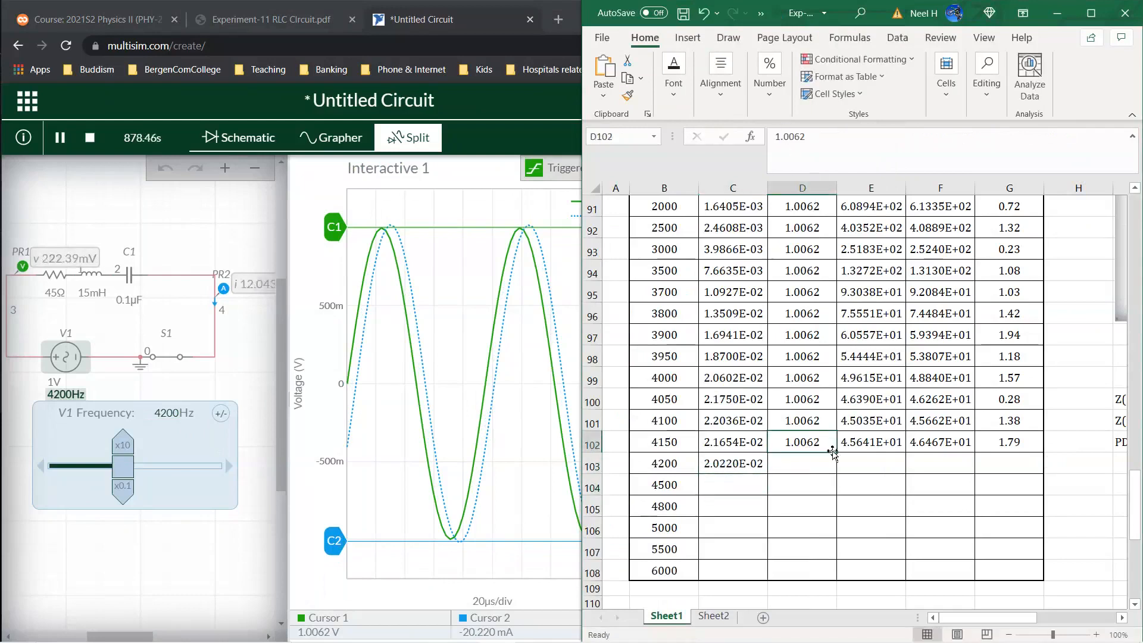
drag(833, 454, 1041, 474)
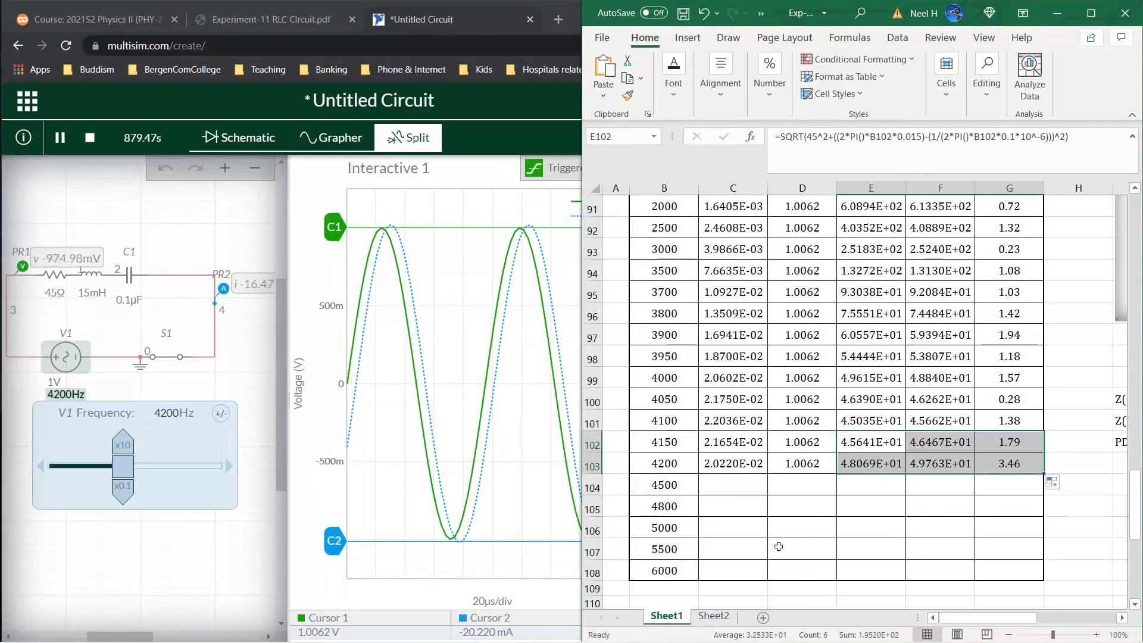
click(730, 488)
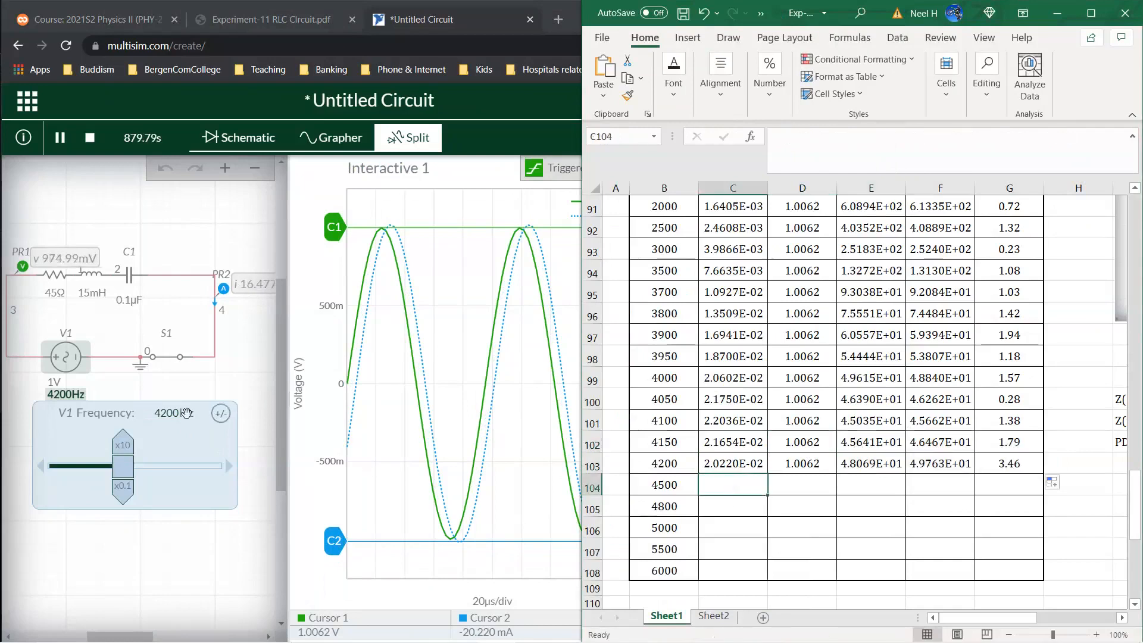
- Switch to Multisim, set the V1 frequency to 4500 Hz and move Cursor 2 to the trough of the current curve
click(164, 411)
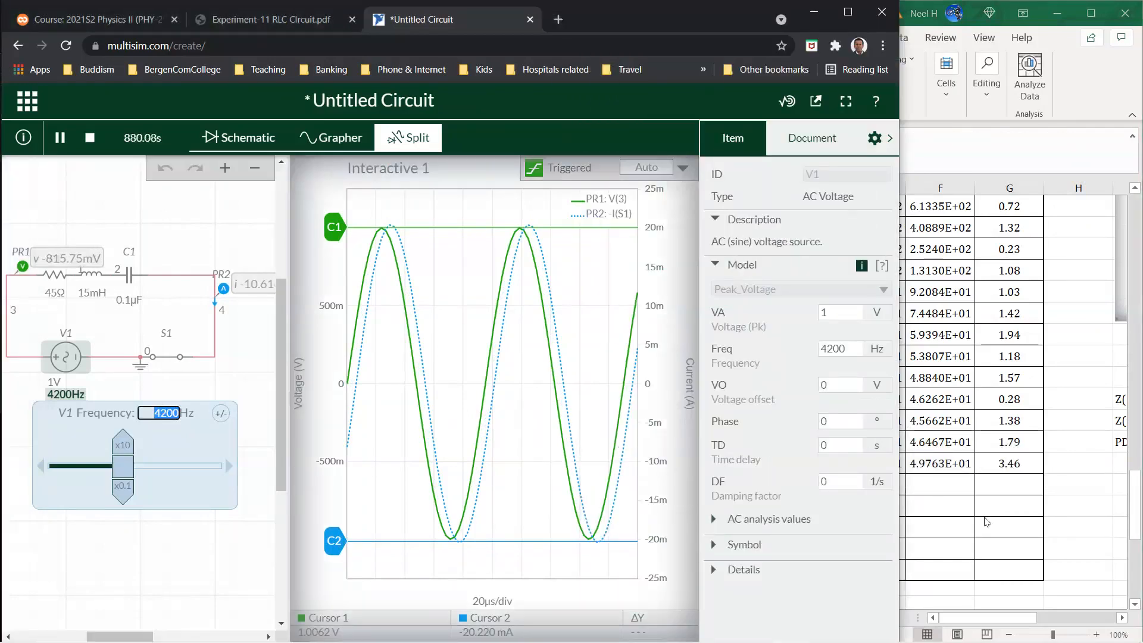
click(985, 518)
click(172, 412)
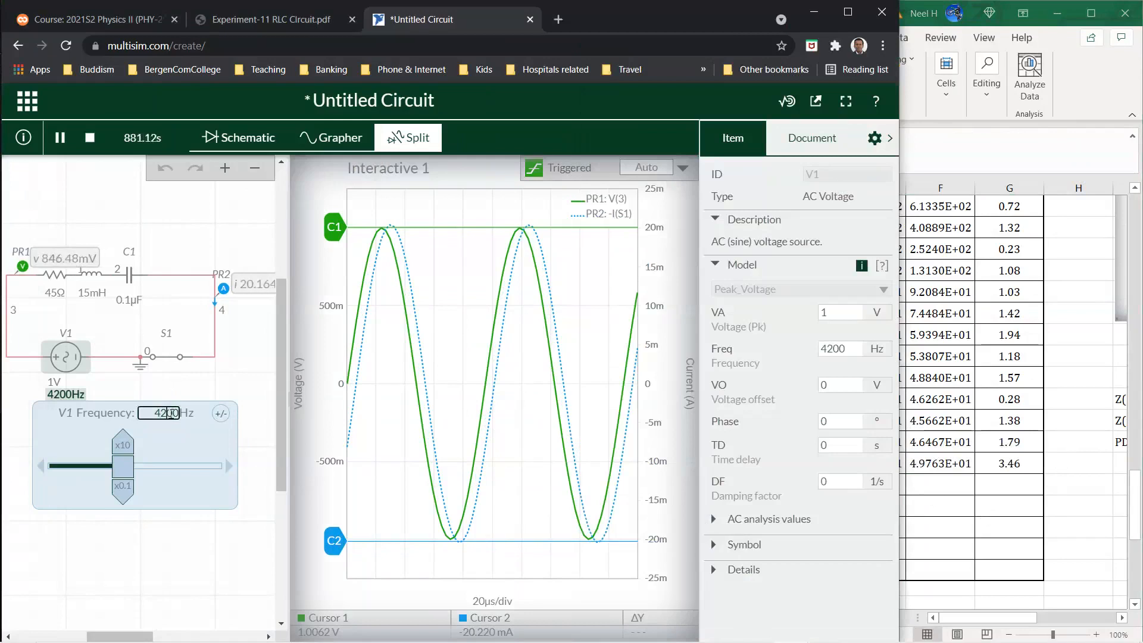
text(5)
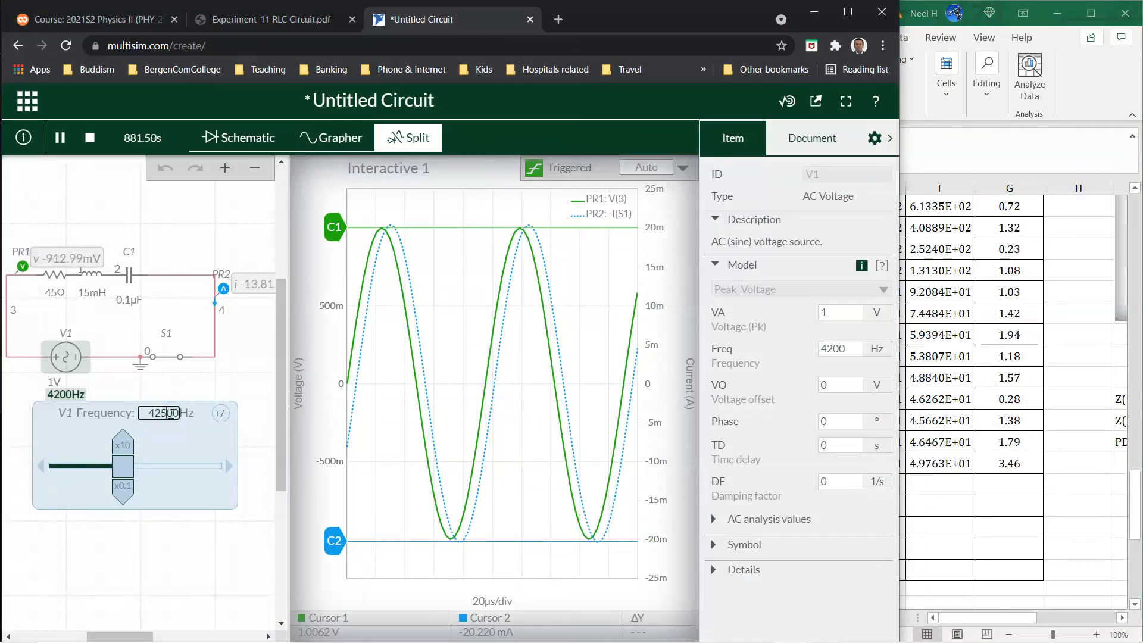
key(Return)
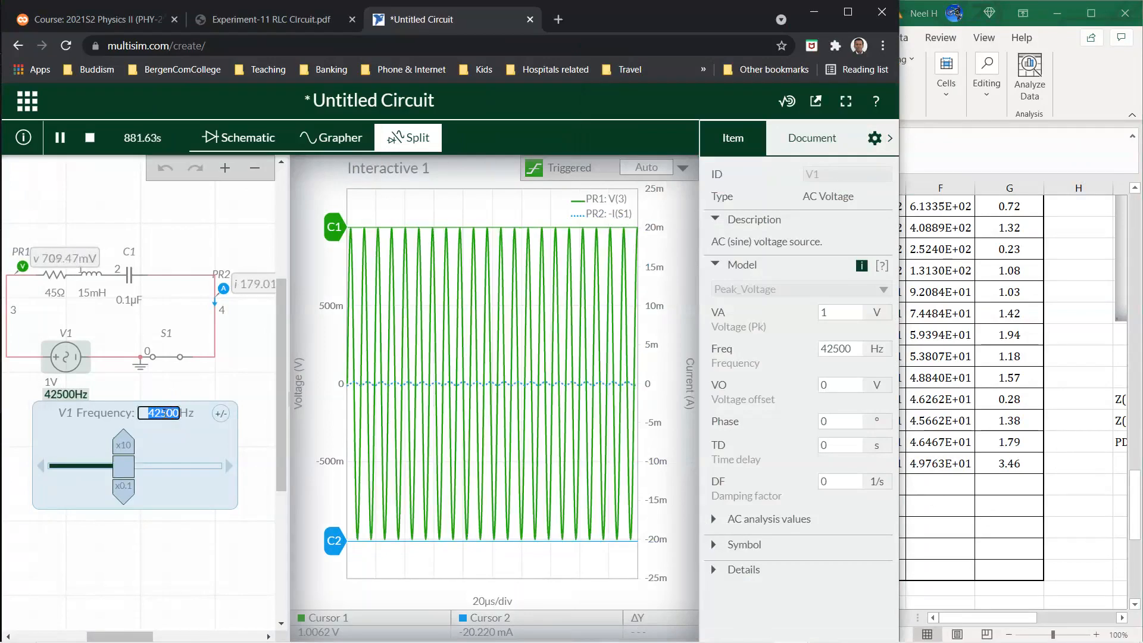
text(4500)
key(Return)
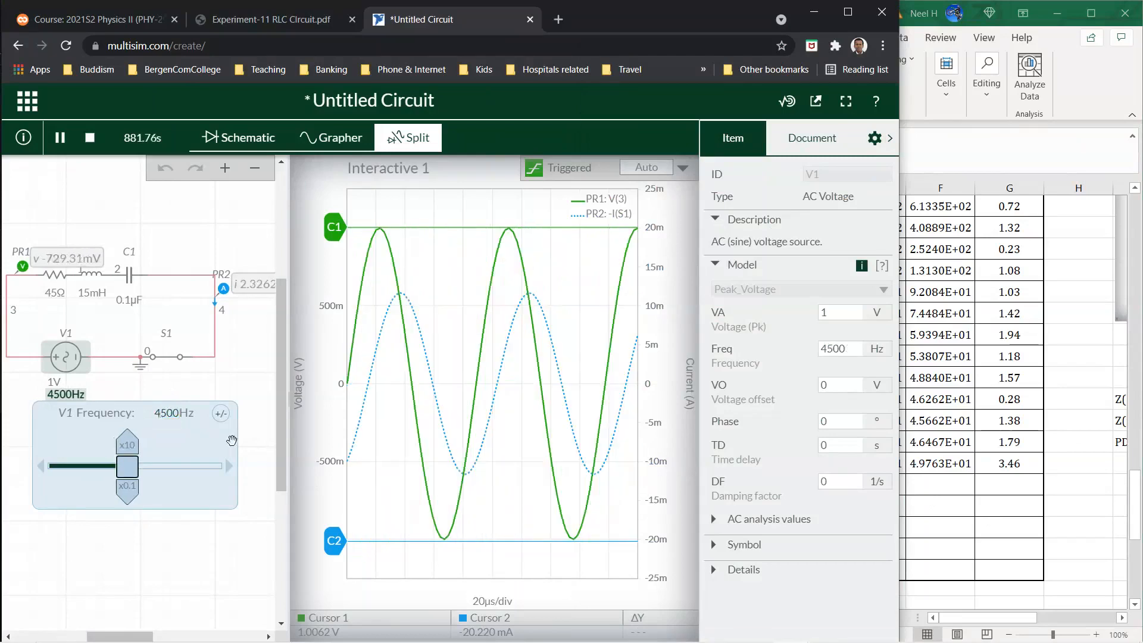
drag(334, 542, 348, 475)
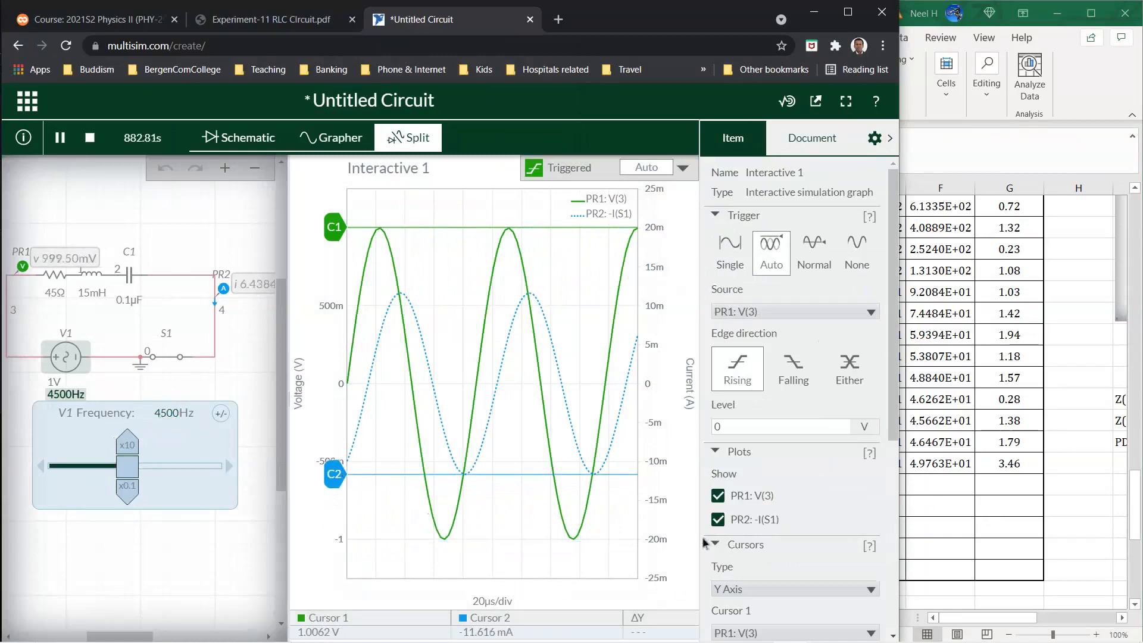
click(1015, 499)
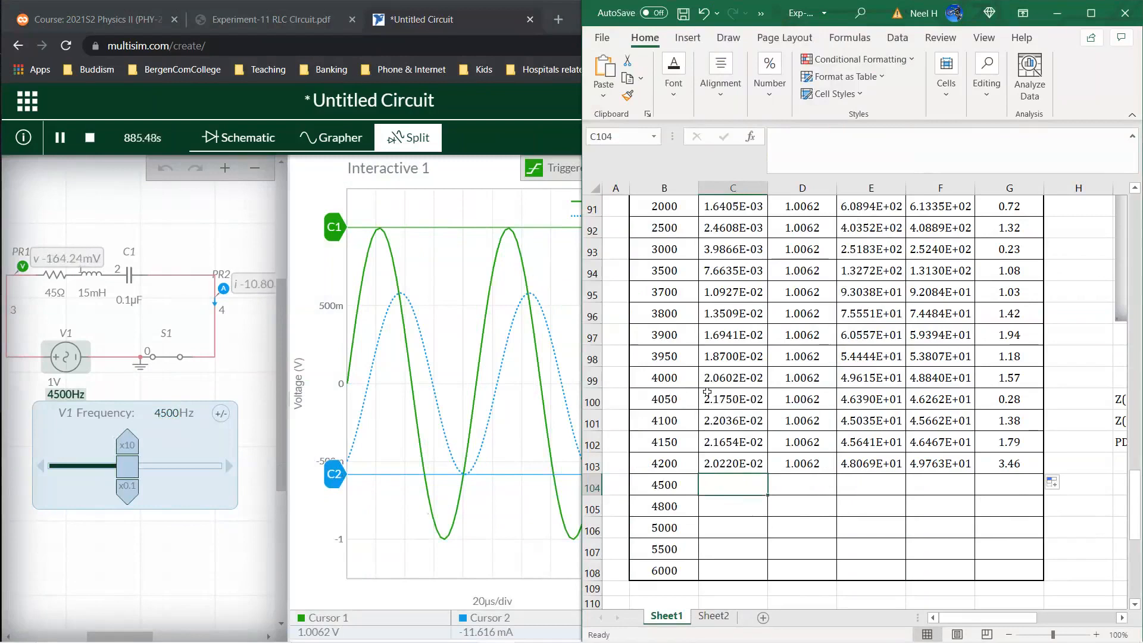
- Switch to Multisim, set the V1 frequency back to 4200 Hz and realign Cursor 2 with the current curve's trough
click(167, 412)
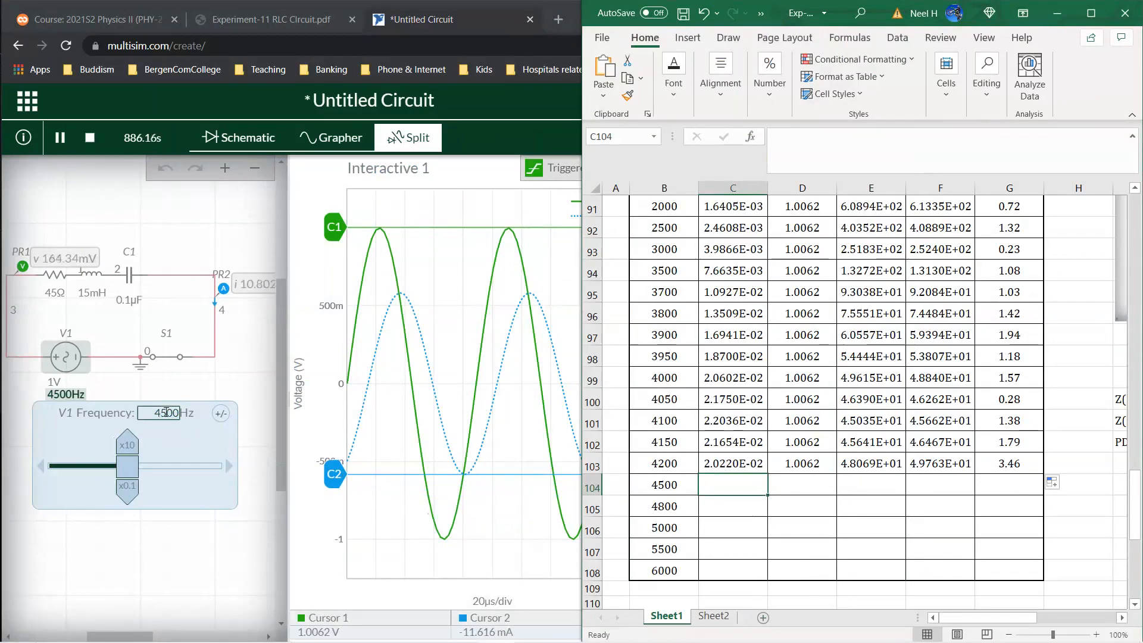
click(169, 412)
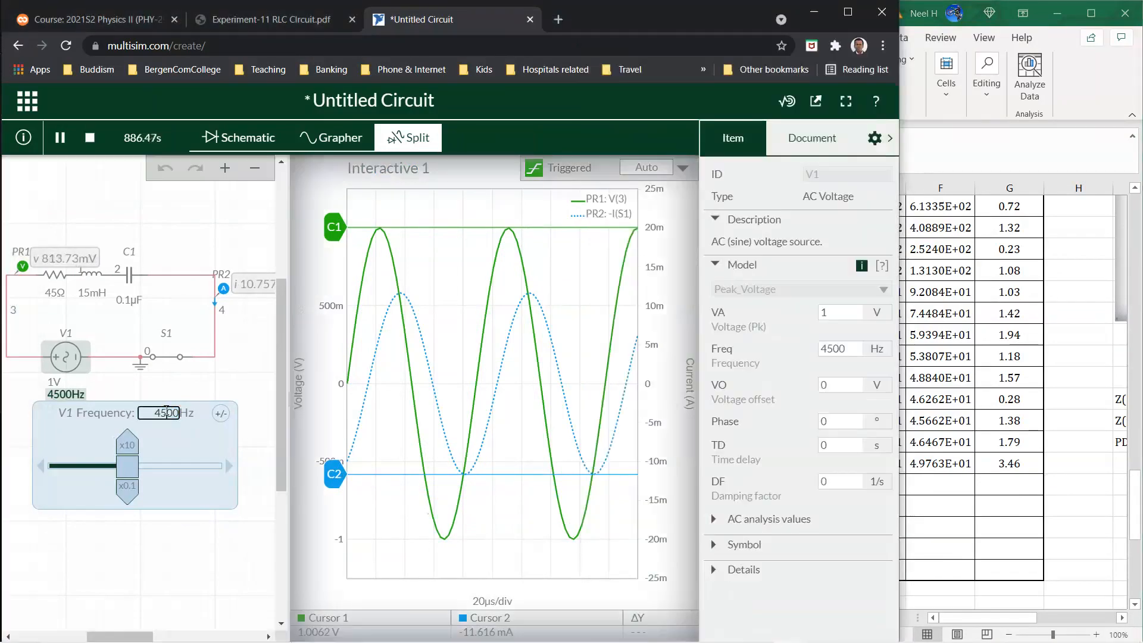
text(2)
key(Return)
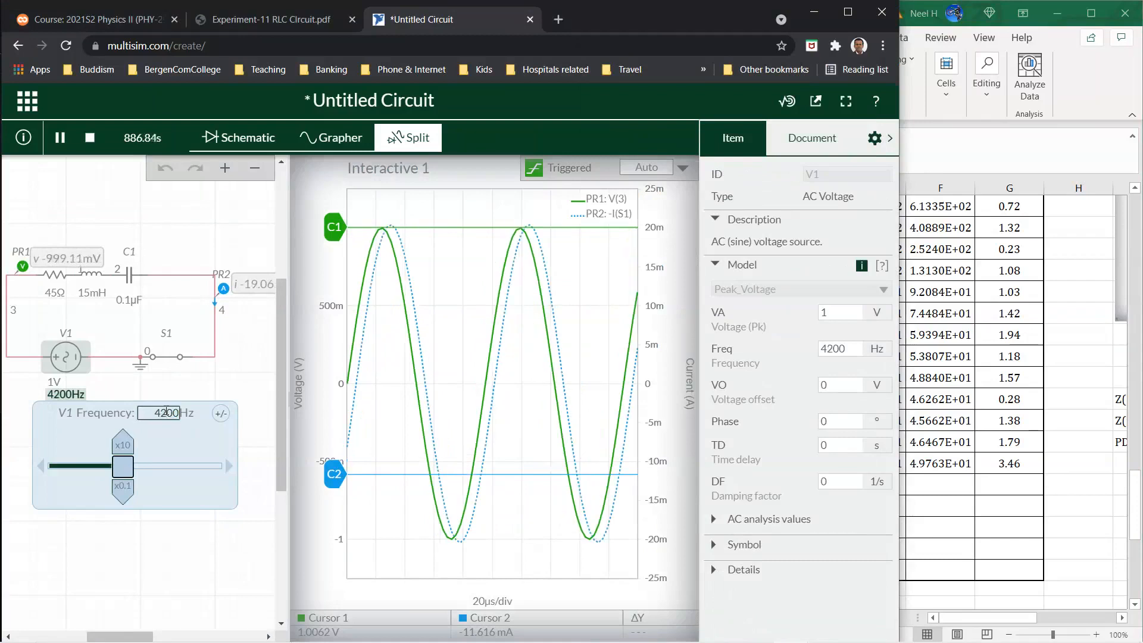
drag(335, 474, 337, 543)
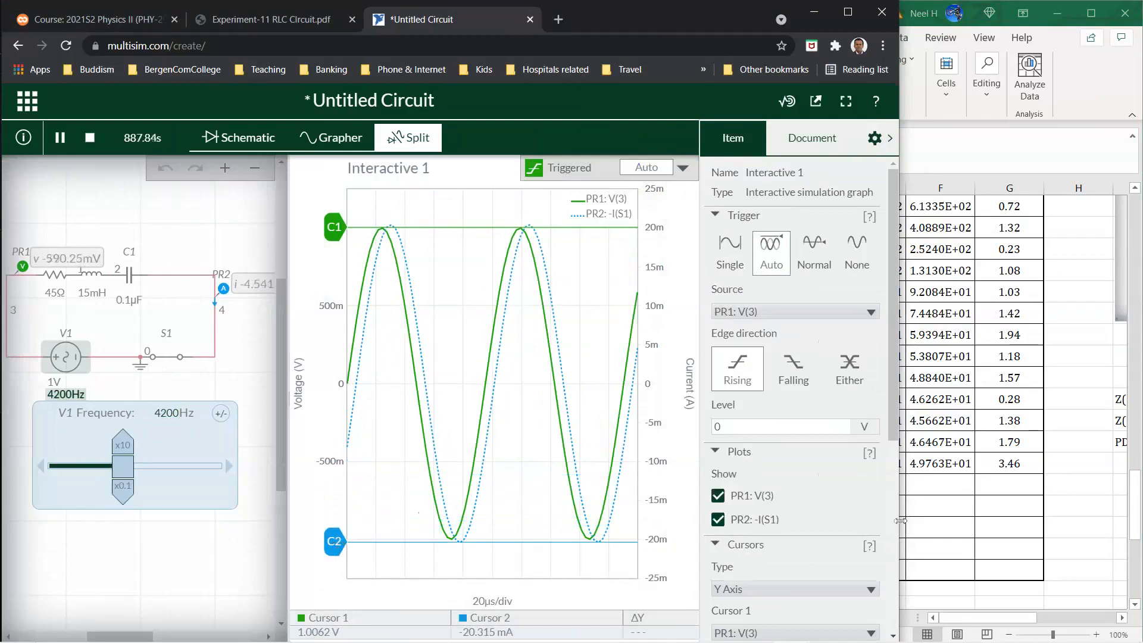
- Switch to the Excel workbook and correct the 4200 Hz current in C103 to 0.020315
click(976, 519)
click(728, 467)
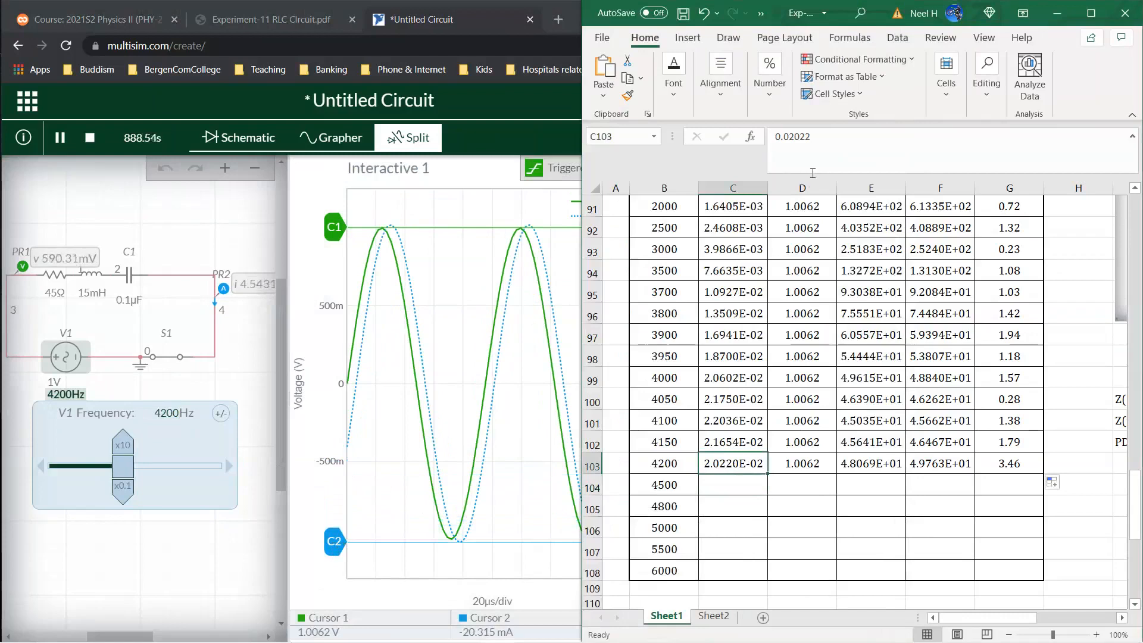
click(813, 143)
key(BackSpace)
key(BackSpace)
text(315)
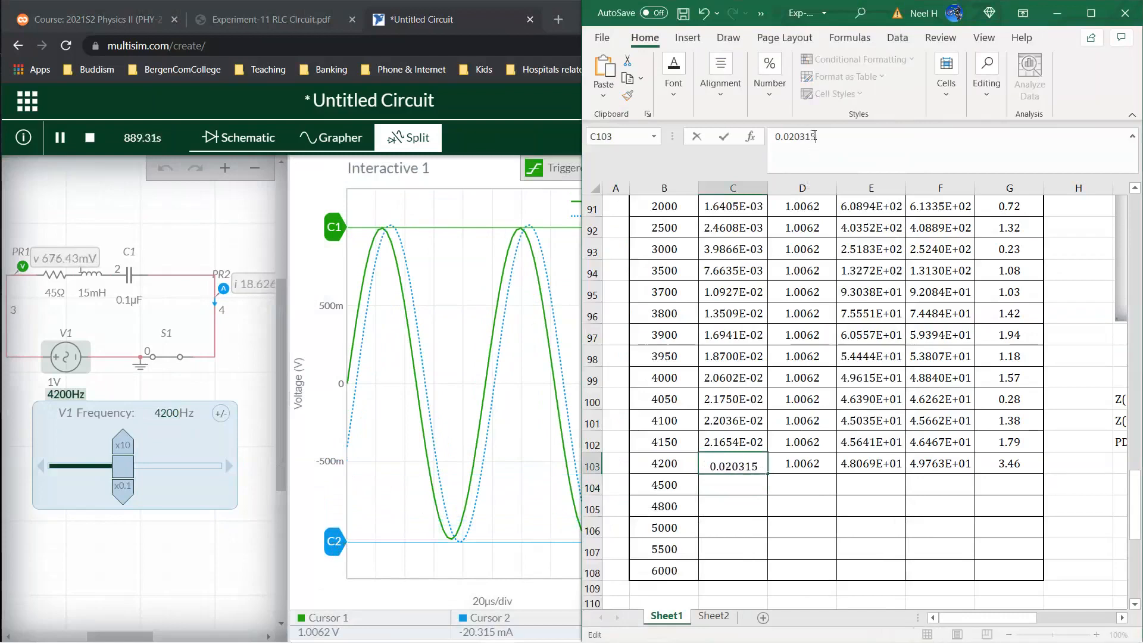
key(Return)
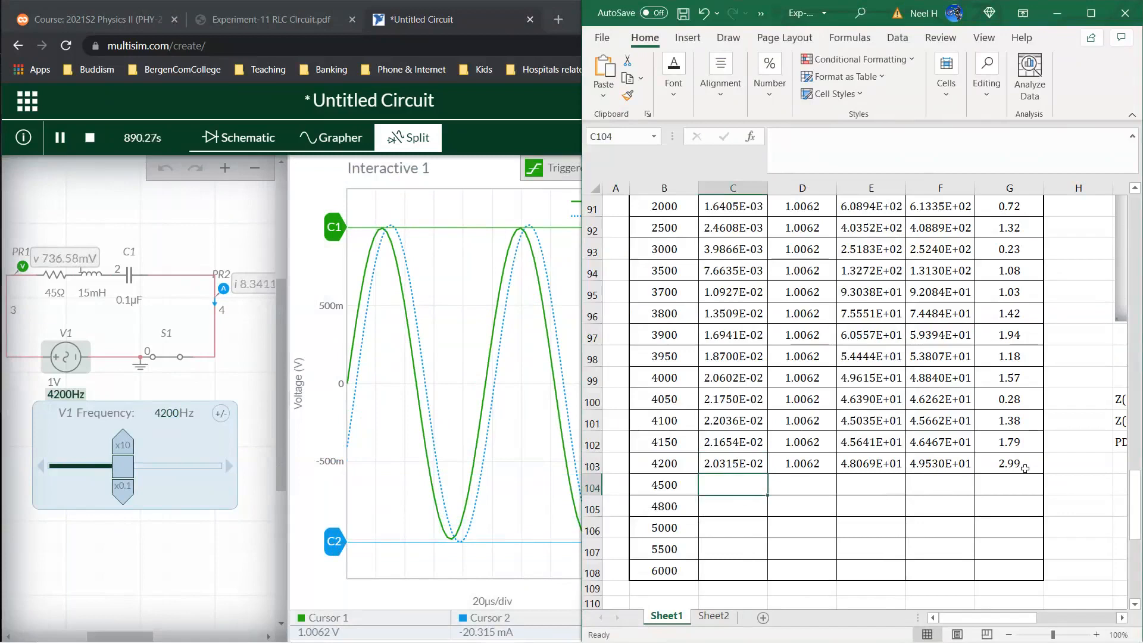
- Switch to Multisim, realign Cursor 1 with the voltage peak at 20 µs/div, restore 50 µs/div and return to the Excel workbook
click(459, 266)
drag(459, 266, 335, 232)
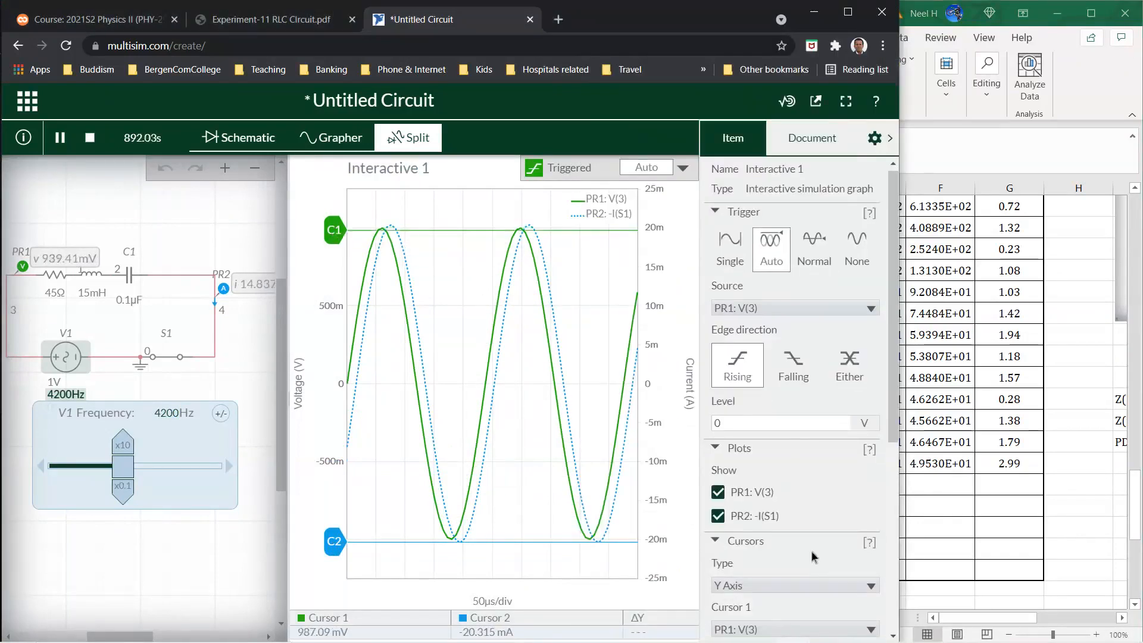
scroll(811, 551, down, 5)
click(760, 473)
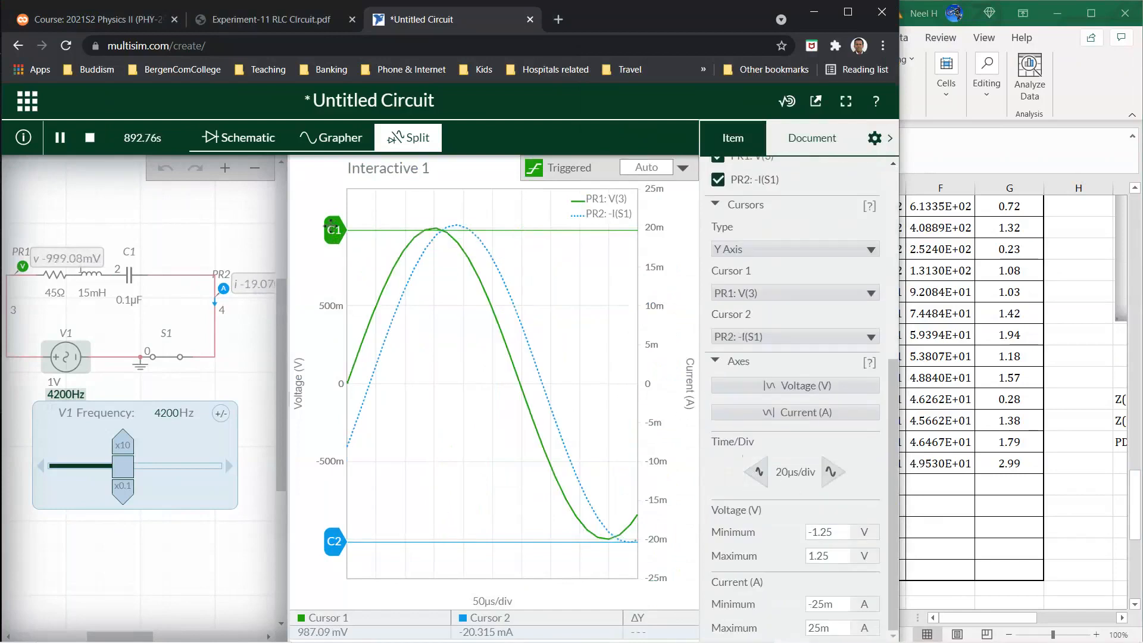
drag(332, 229, 331, 223)
drag(331, 229, 331, 233)
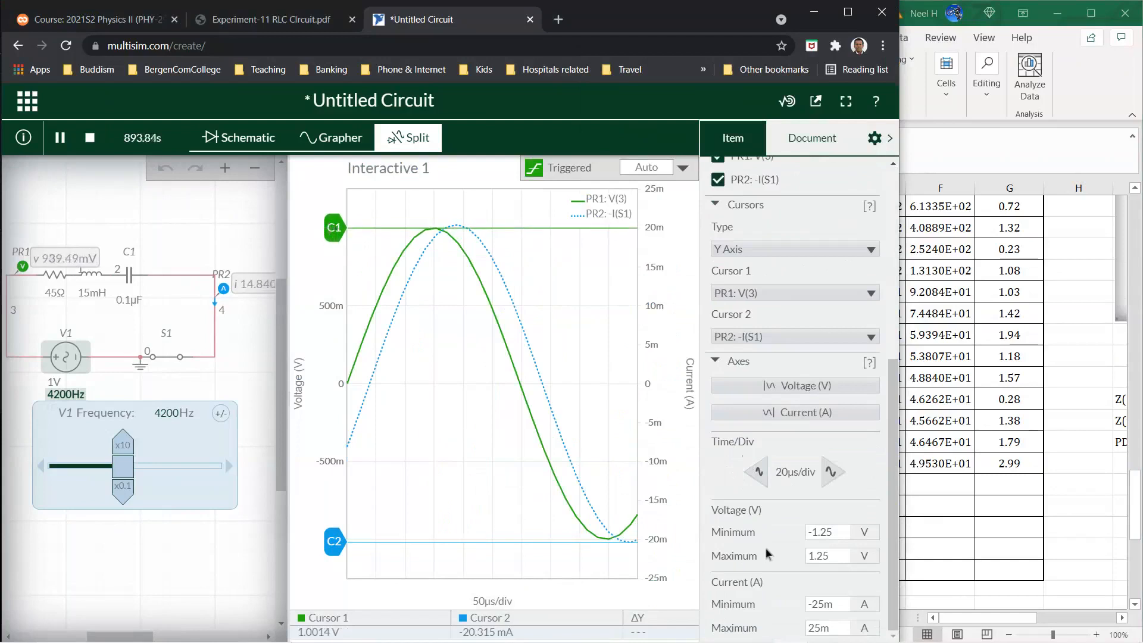
click(832, 472)
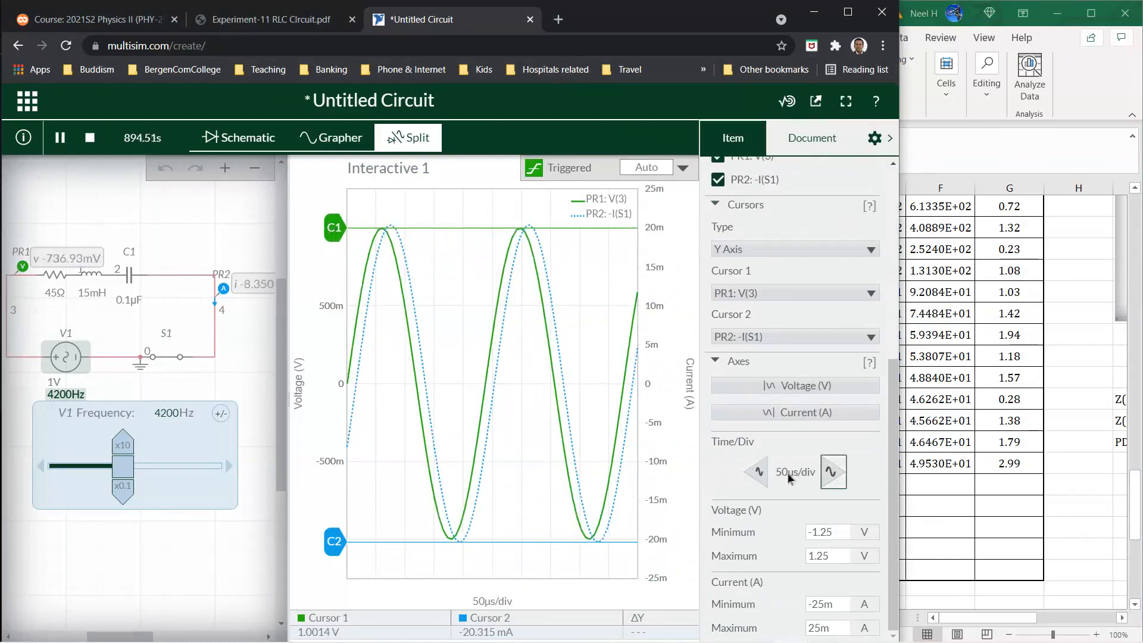
click(976, 532)
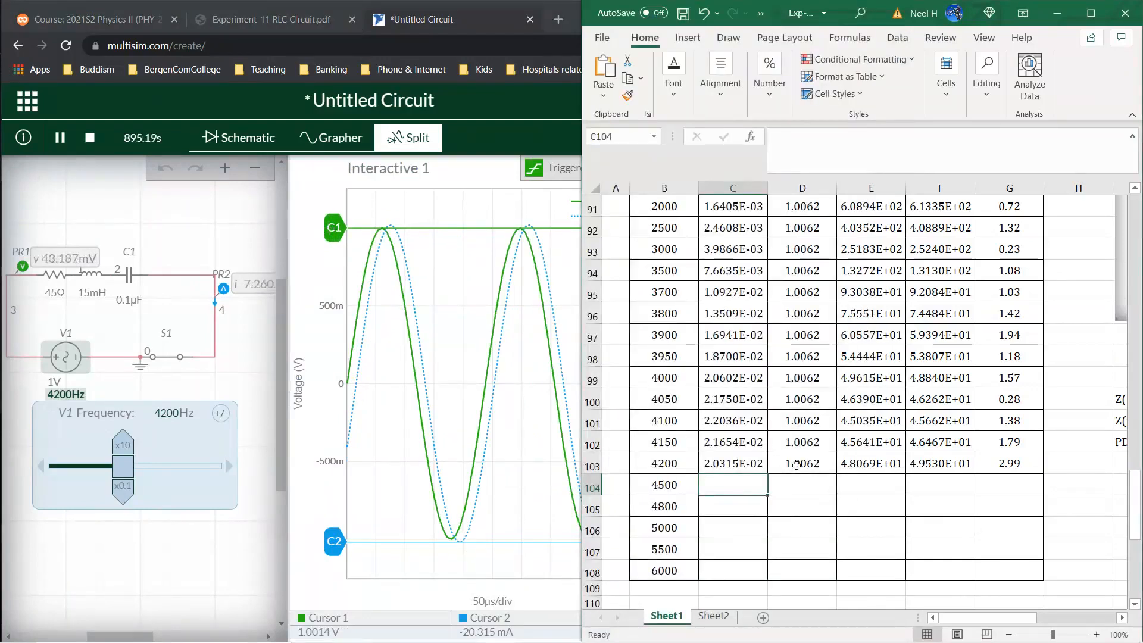
- Switch to Multisim, set the V1 frequency to 4500 Hz and align Cursor 2 with the current curve's trough
click(169, 413)
key(BackSpace)
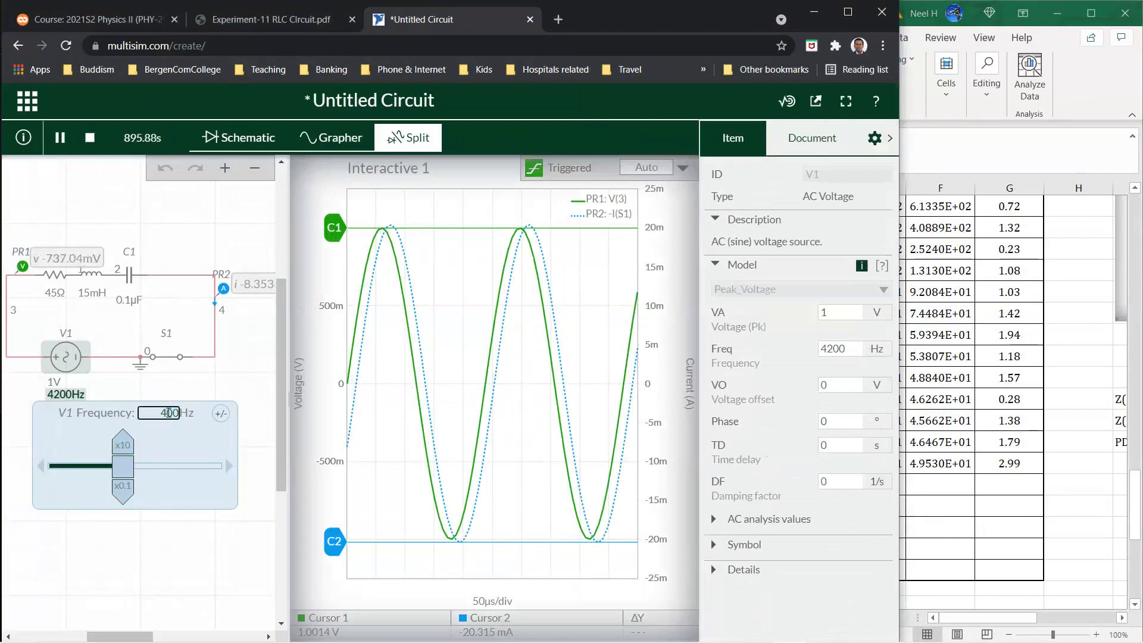
text(5)
key(Return)
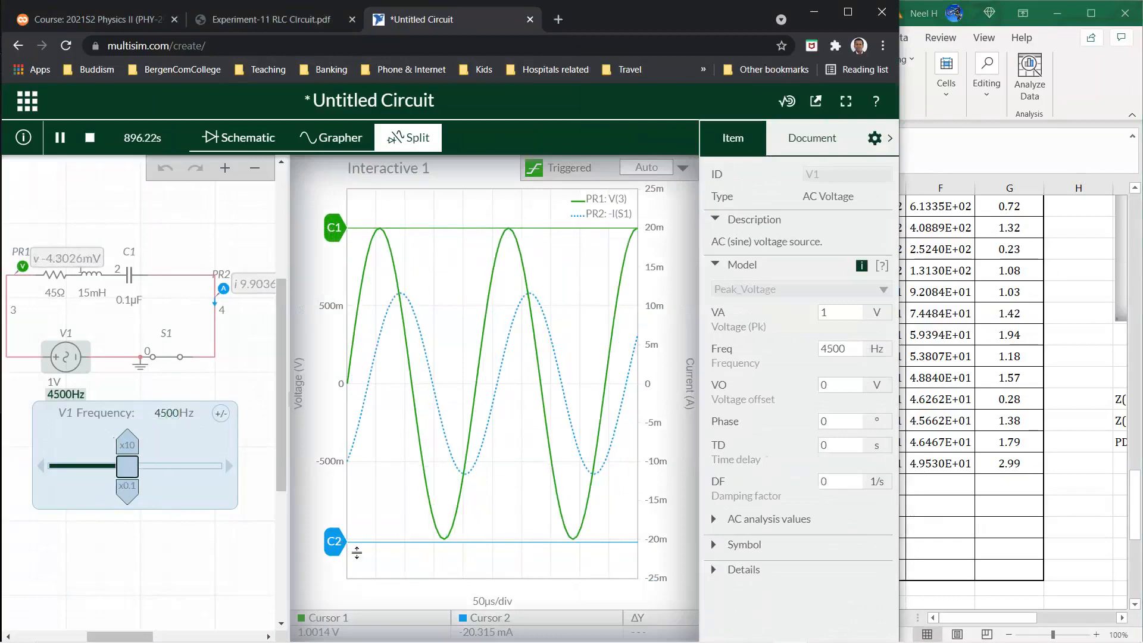
drag(334, 540, 349, 476)
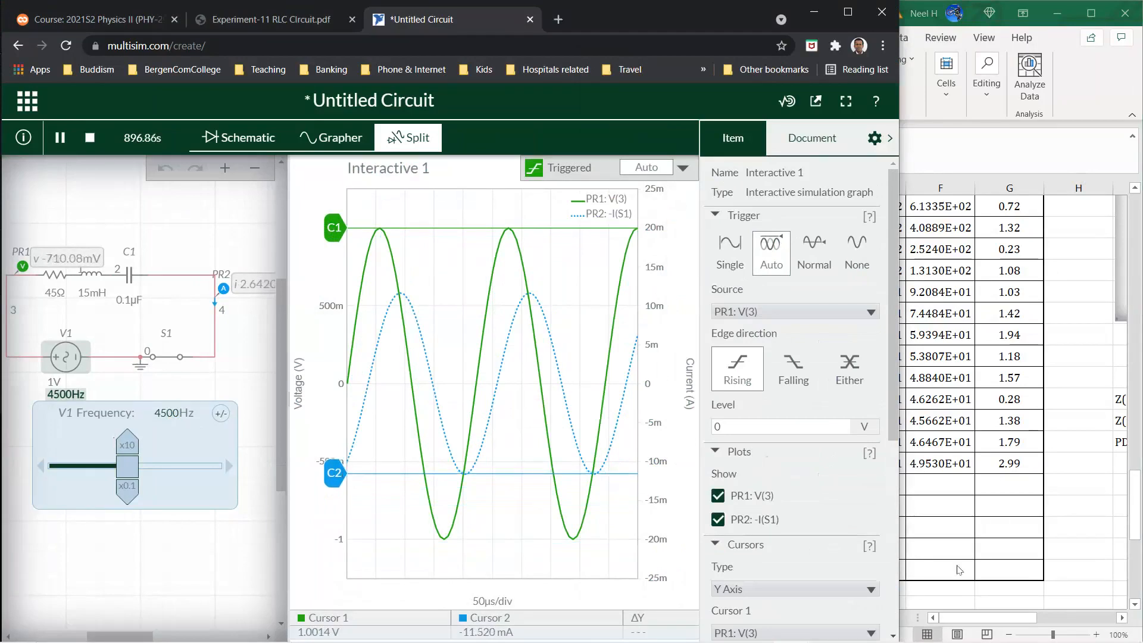
- Switch to the Excel workbook and enter the 4500 Hz current in C104 as .01152
click(943, 549)
click(731, 488)
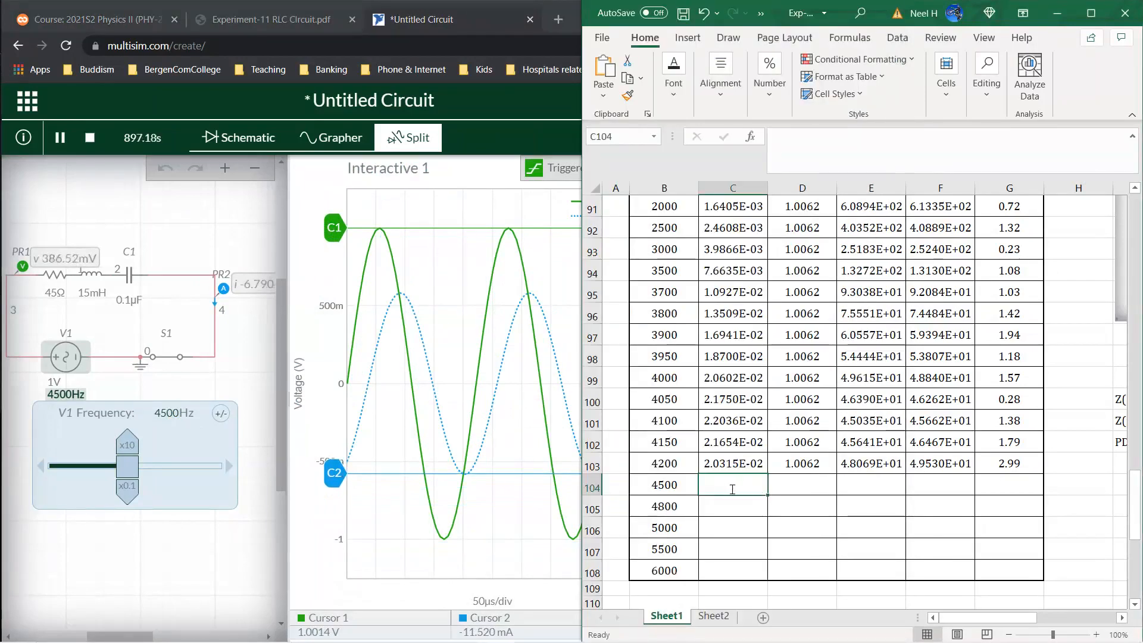
text(.01152)
key(Return)
- Fill the voltage, both impedance and PD cells of row 103 down to the 4500 Hz row, and select E105
click(820, 463)
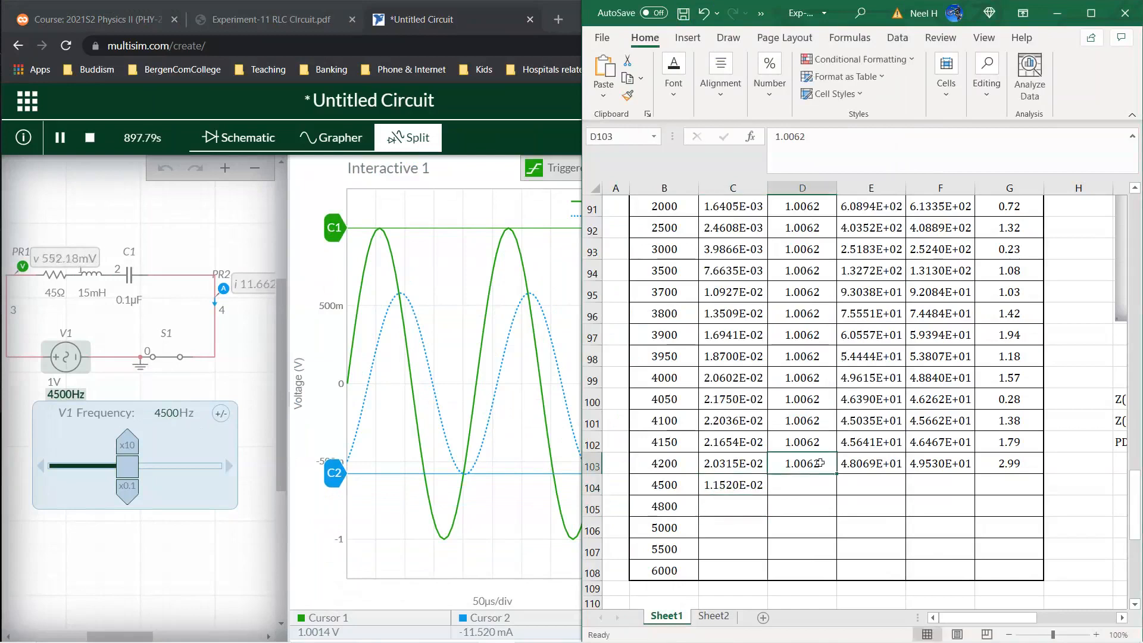
drag(837, 474, 838, 494)
click(880, 463)
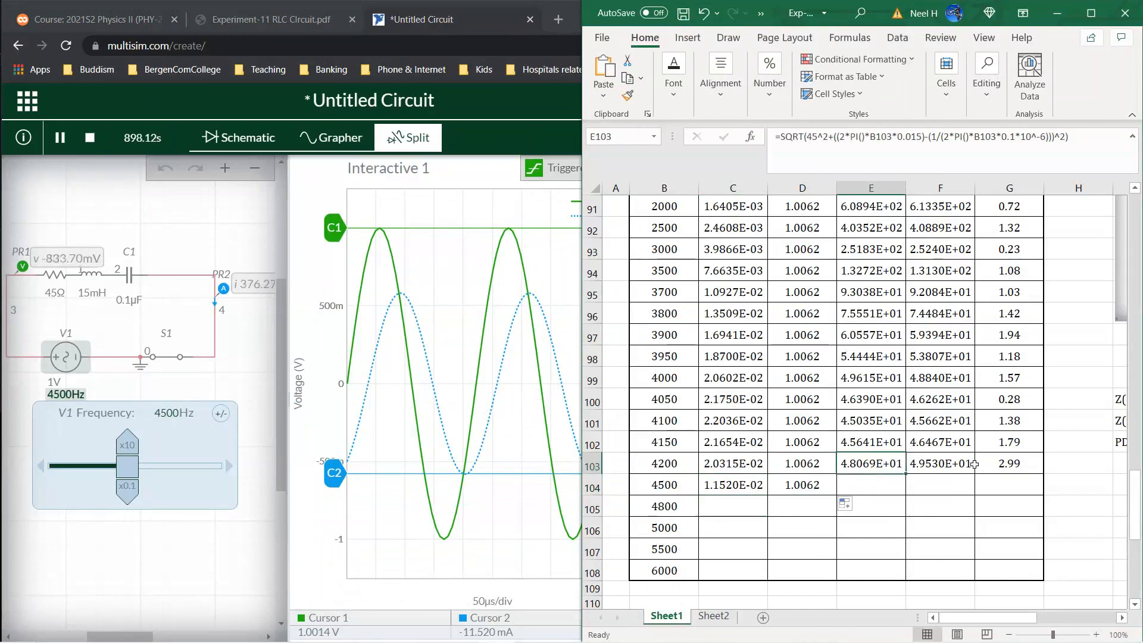
shift+click(1020, 464)
drag(1046, 475, 1045, 494)
click(896, 506)
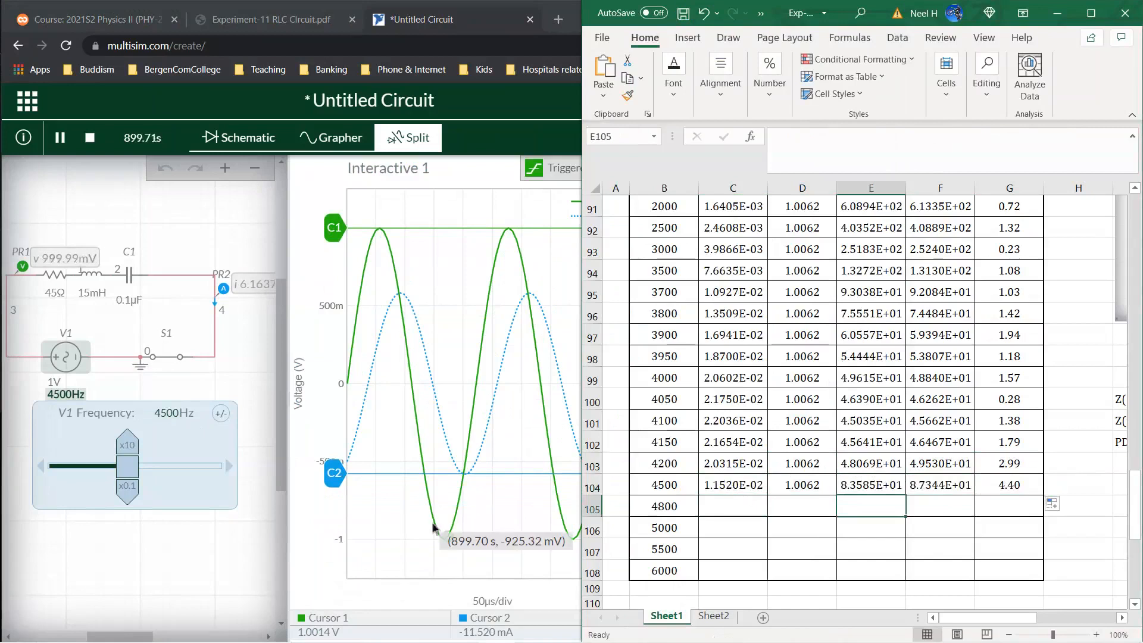
- Switch to Multisim, set the V1 frequency to 4800 Hz and align Cursor 2 with the current curve's trough
click(166, 413)
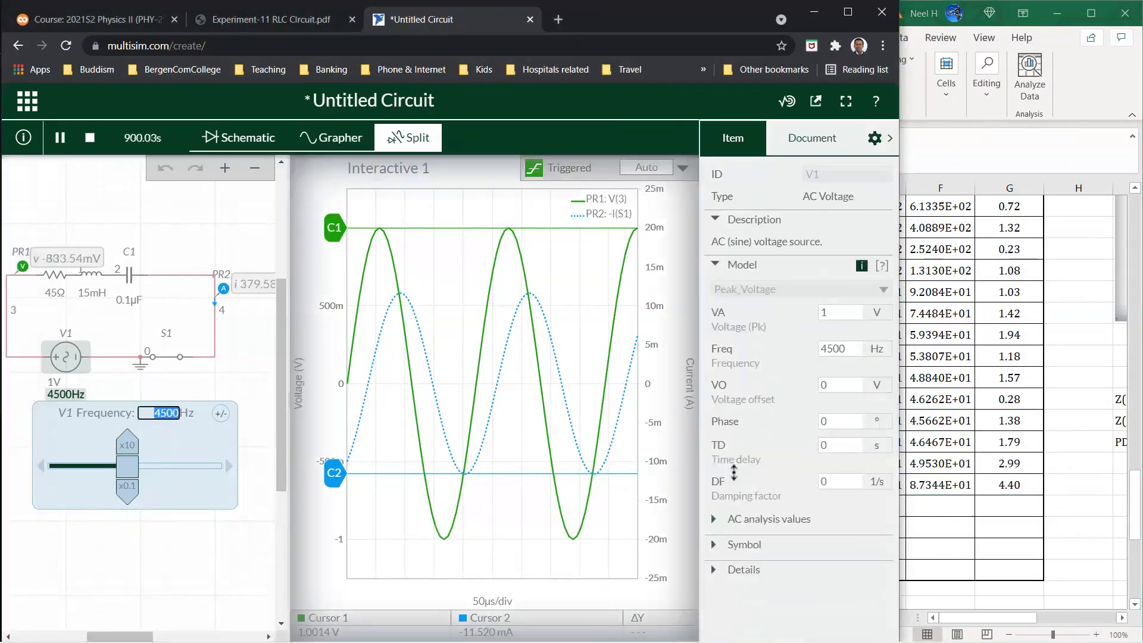
click(1013, 511)
click(169, 413)
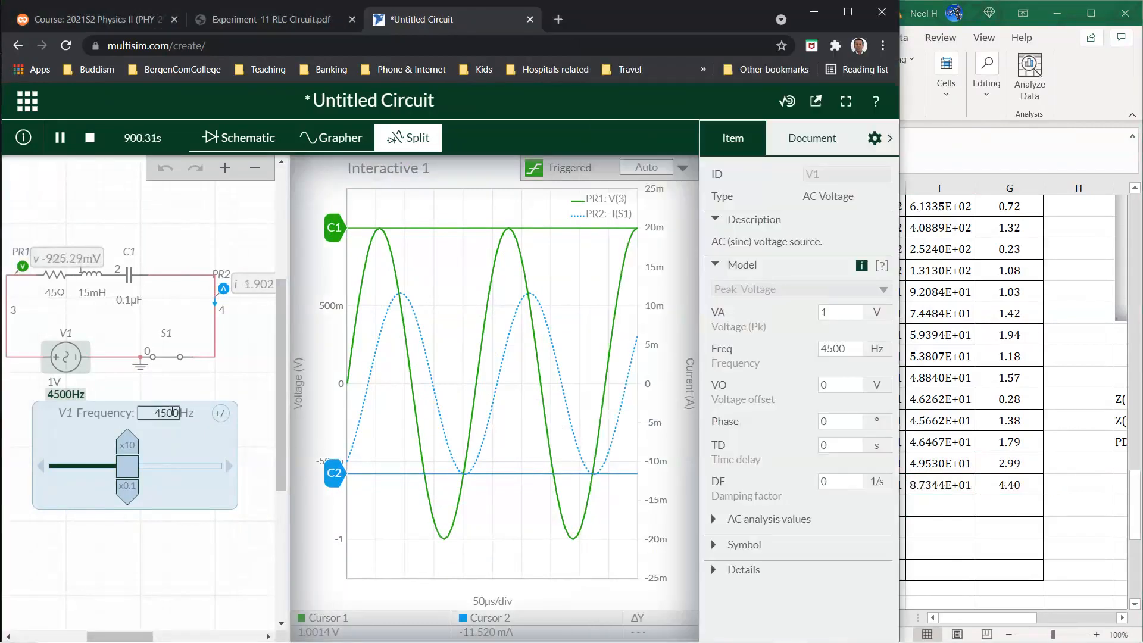
text(8)
key(Return)
drag(334, 473, 335, 442)
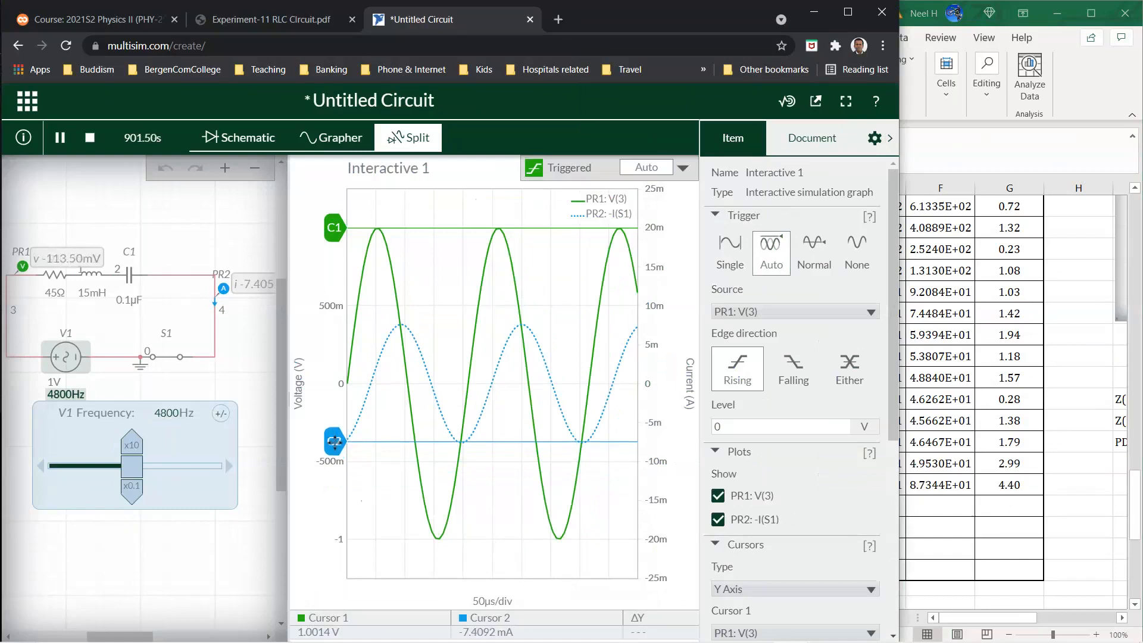
- Switch to the Excel workbook, enter the 4800 Hz current in C105 as .0074092 and fill row 104's voltage, impedance and PD cells down
click(941, 543)
click(734, 506)
text(.)
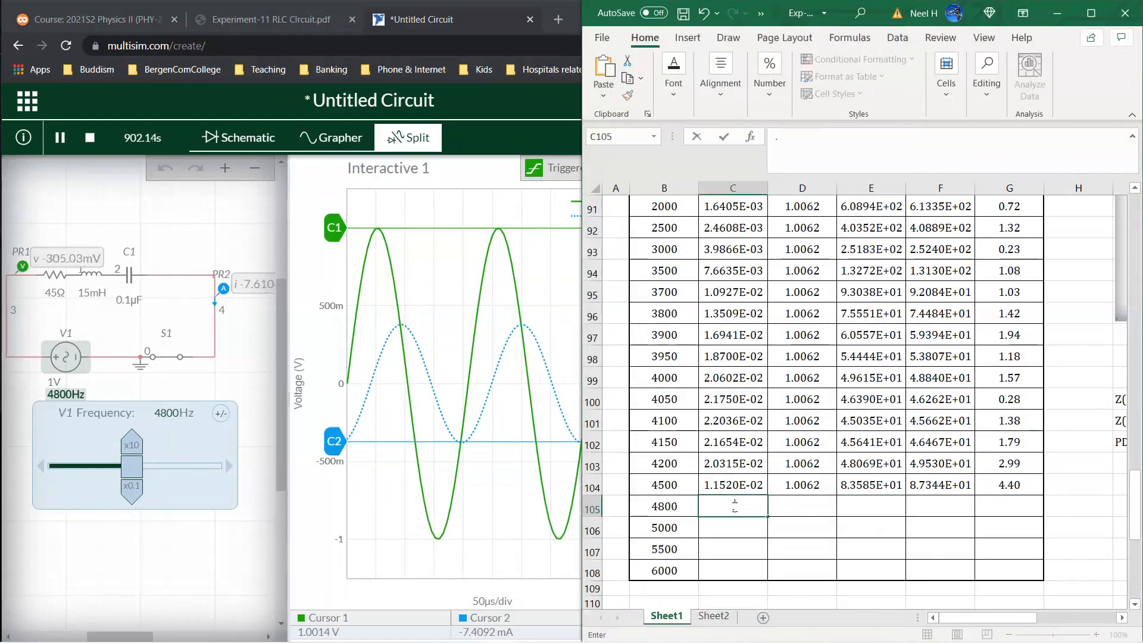
text(0074092)
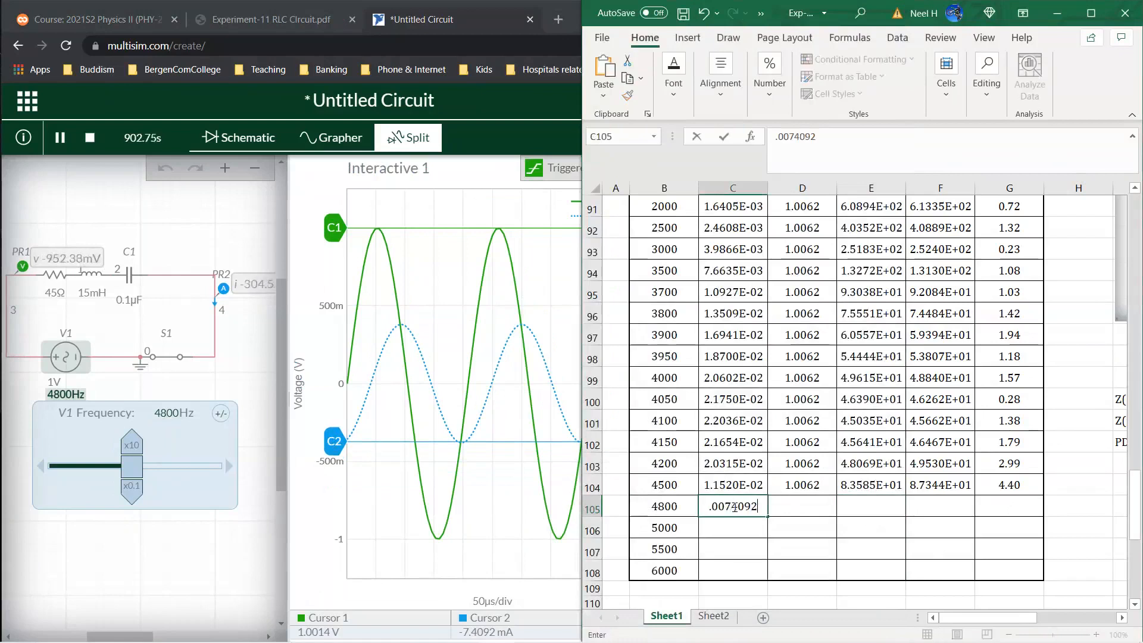
key(Return)
click(798, 482)
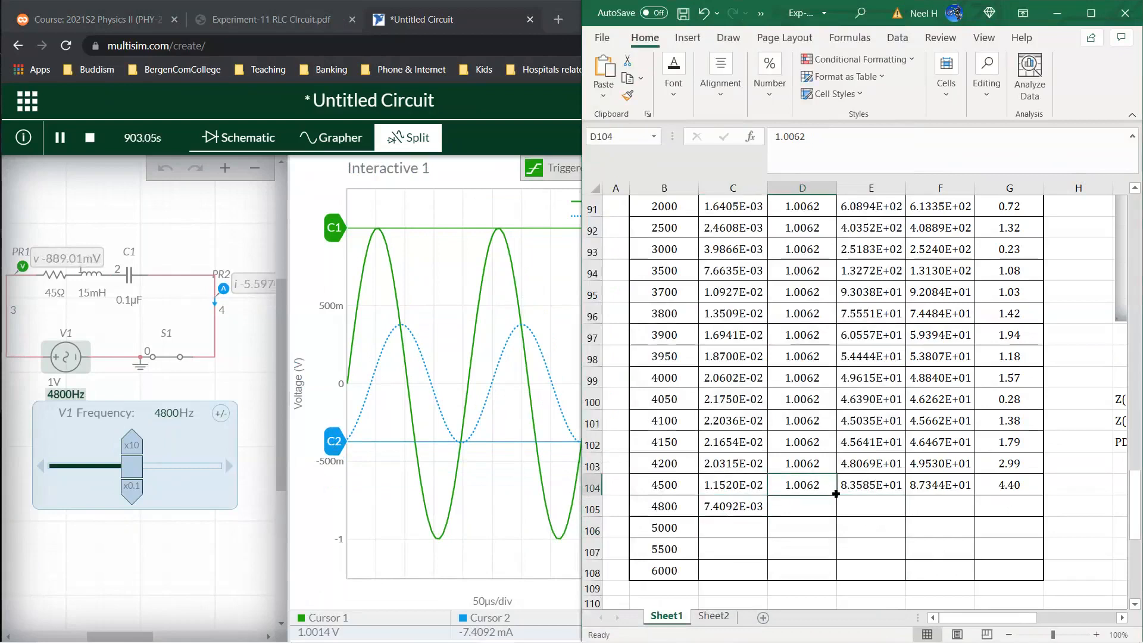
drag(836, 493, 1042, 511)
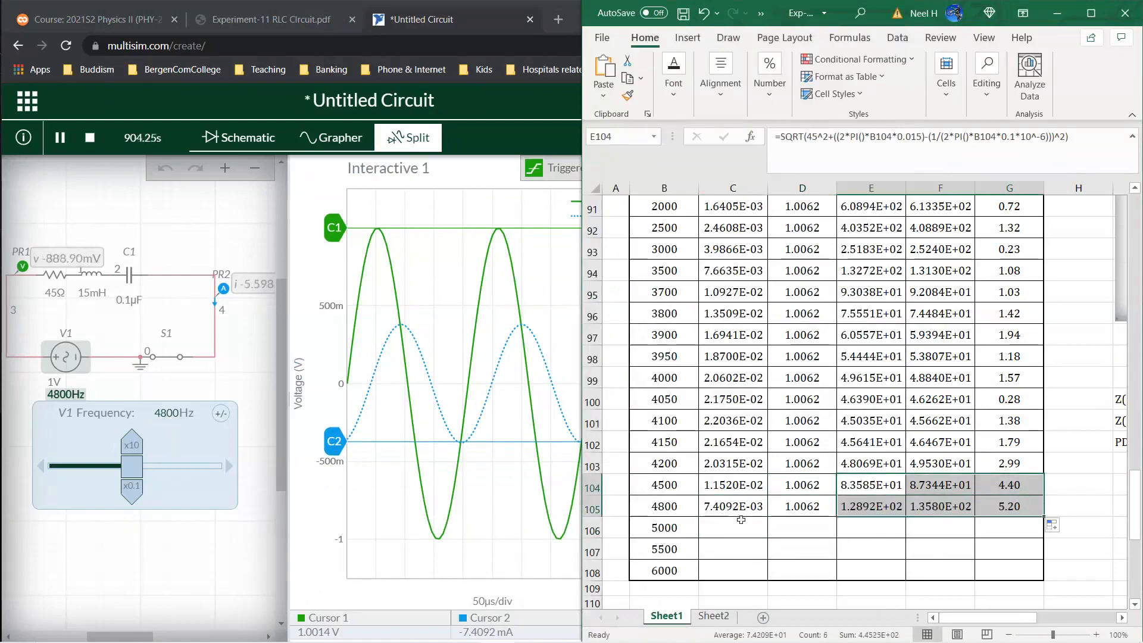
- Switch to Multisim, set the V1 frequency to 5000 Hz and align Cursor 2 with the current curve's trough
click(166, 413)
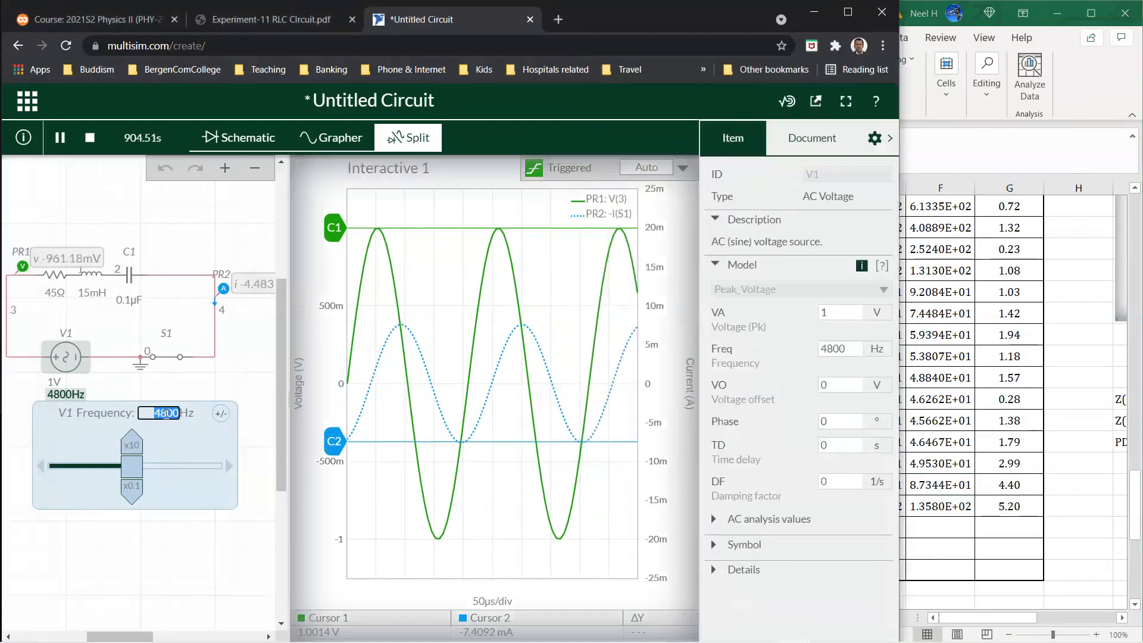
click(167, 413)
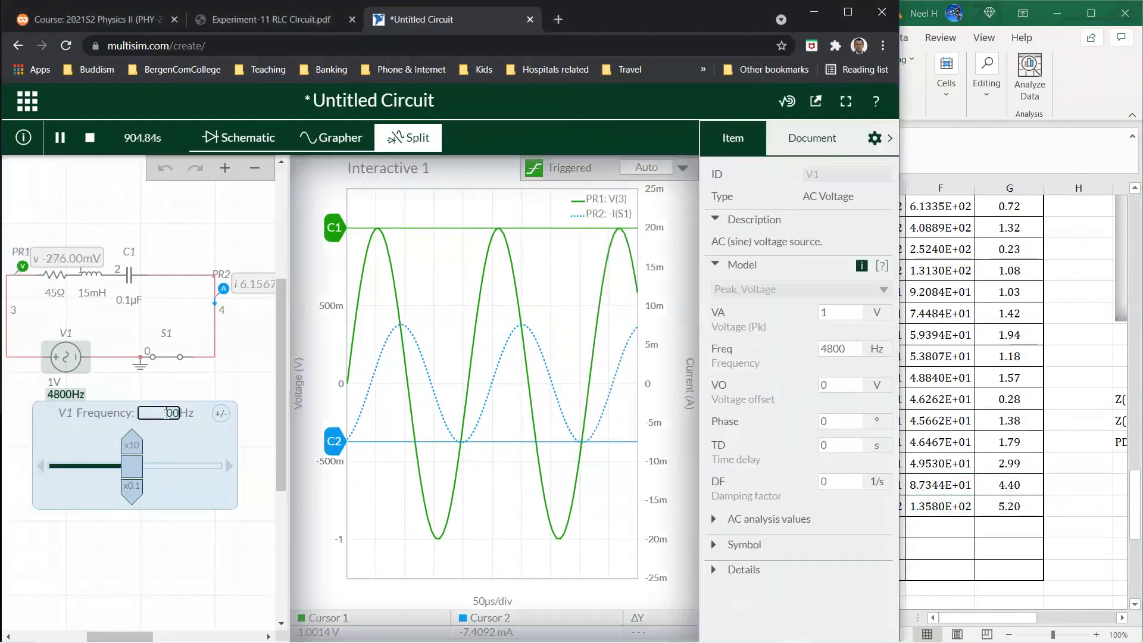
key(Return)
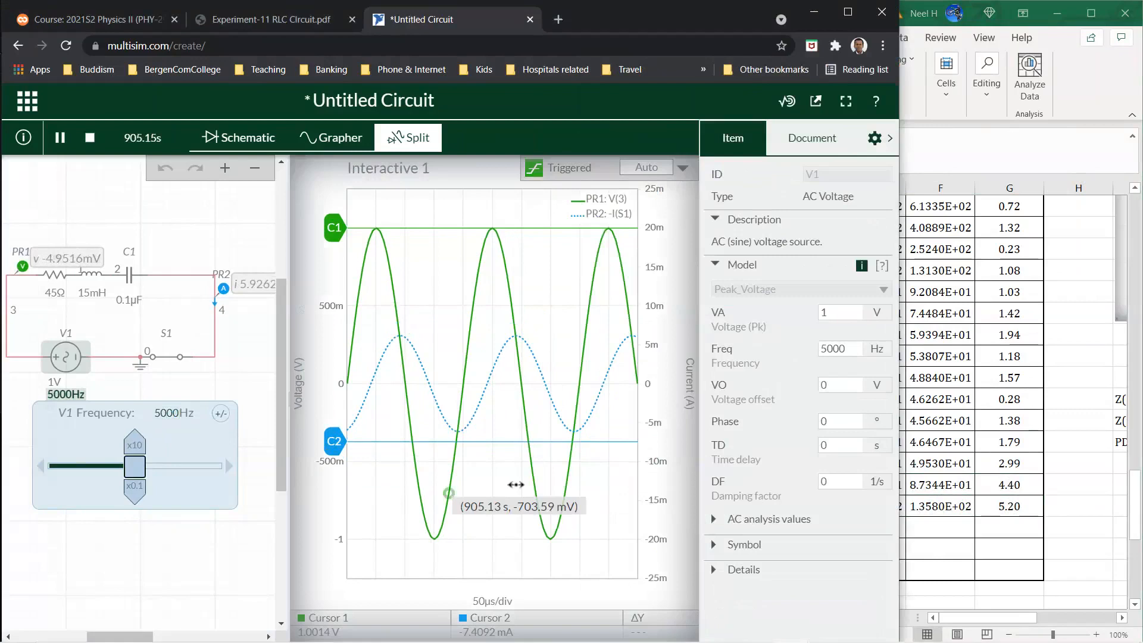
drag(330, 442, 347, 432)
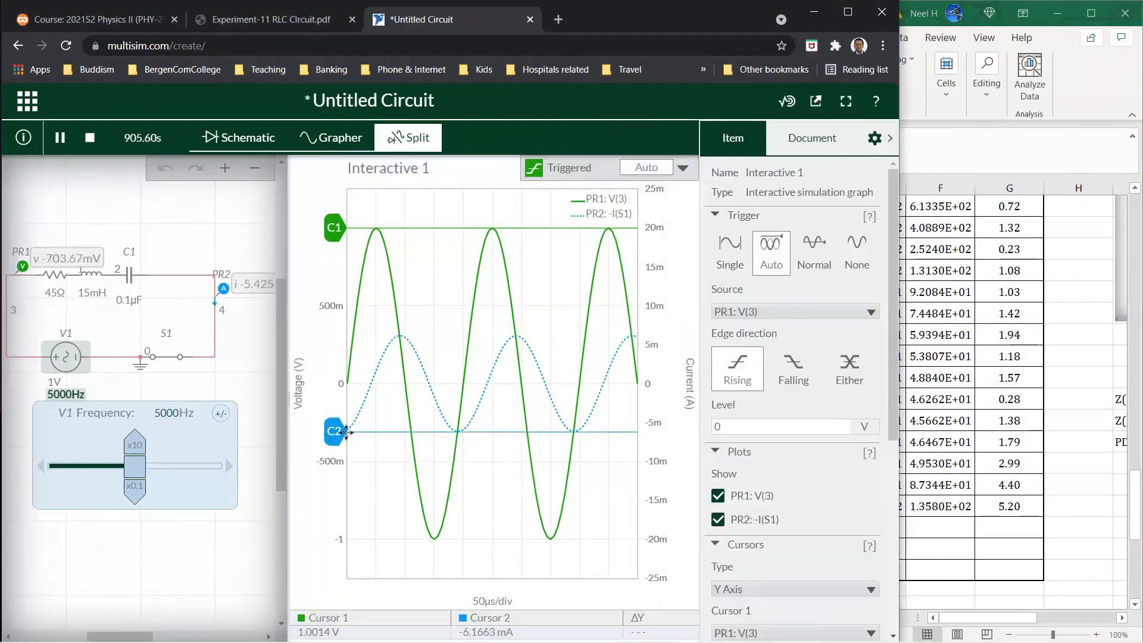
- Switch to the Excel workbook and enter the 5000 Hz current in C106 as 0.0061663
click(987, 521)
click(750, 524)
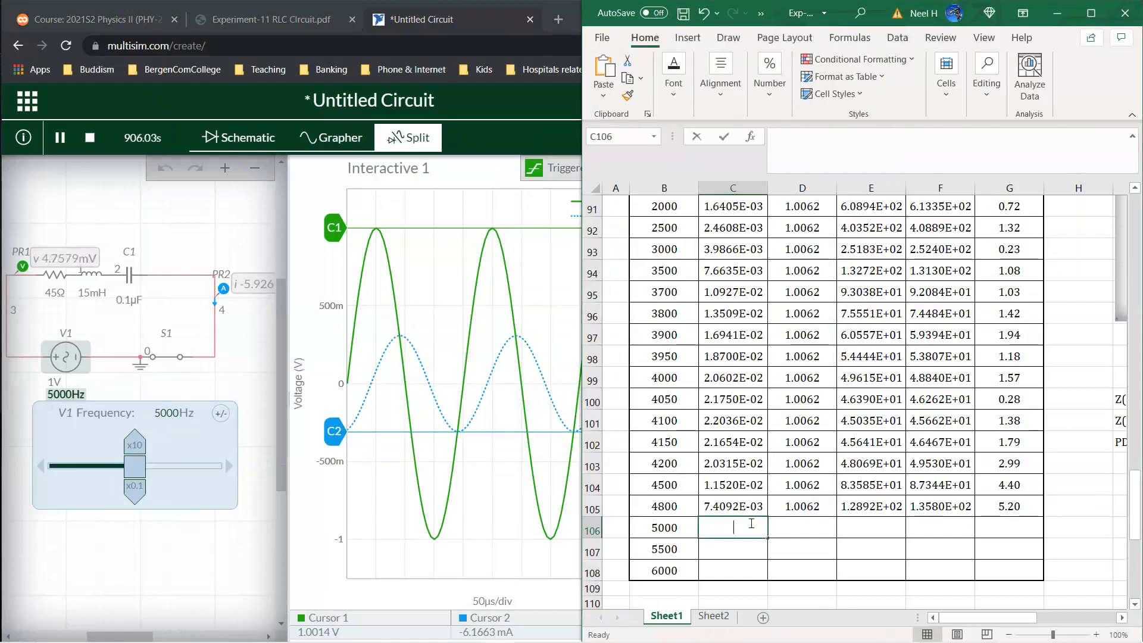
text(0.00)
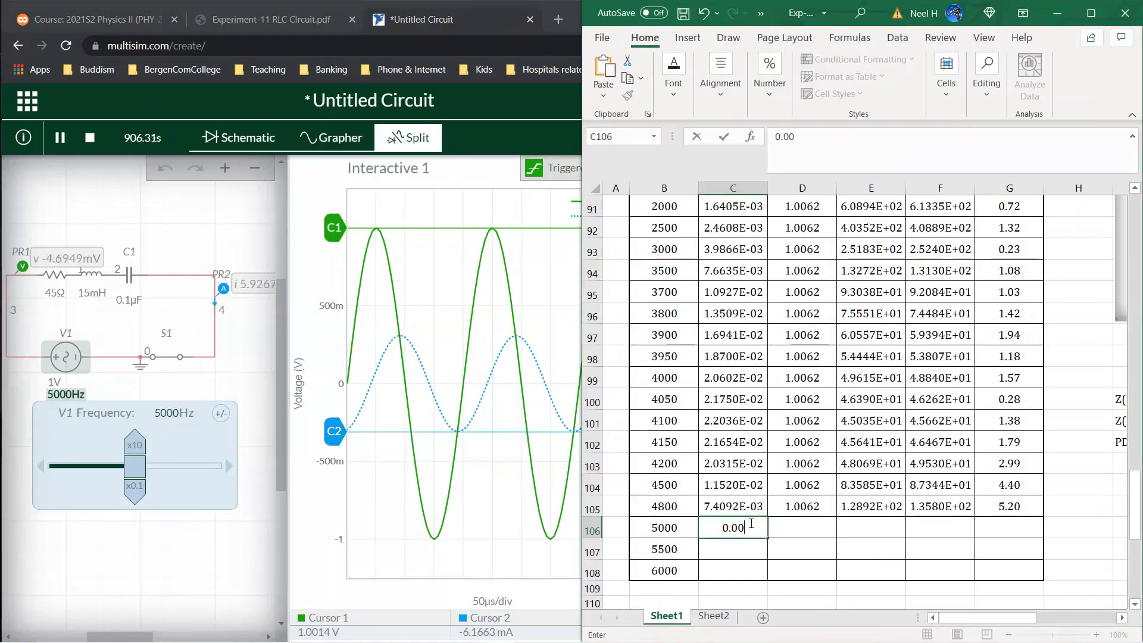
text(61663)
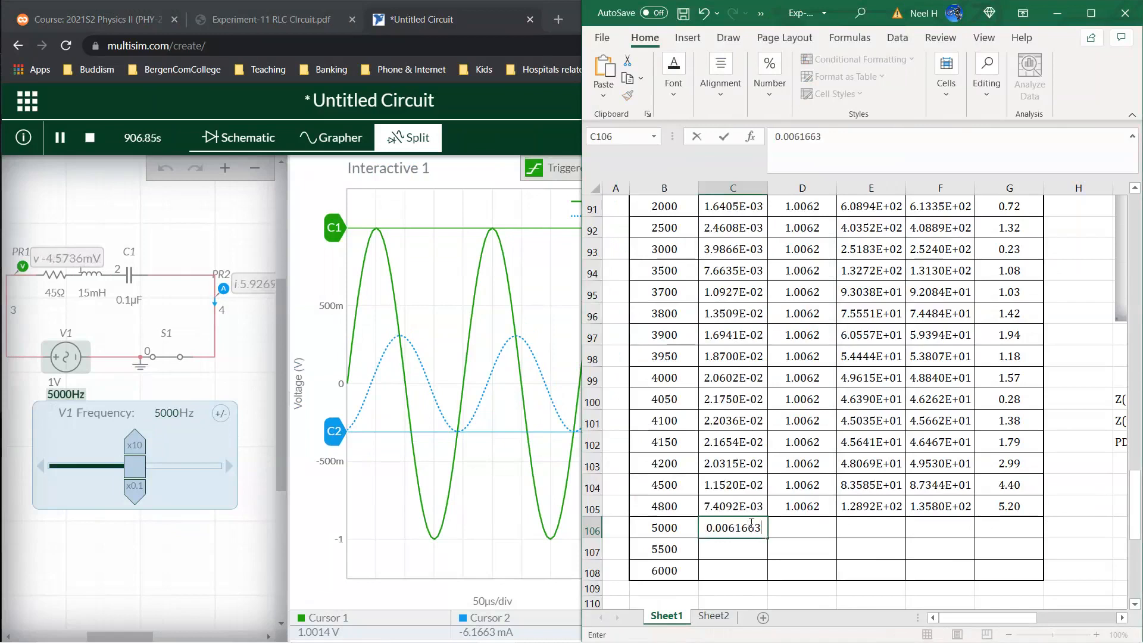
key(Return)
- Fill the voltage, both impedance and PD cells of row 105 down to the 5000 Hz row
click(803, 505)
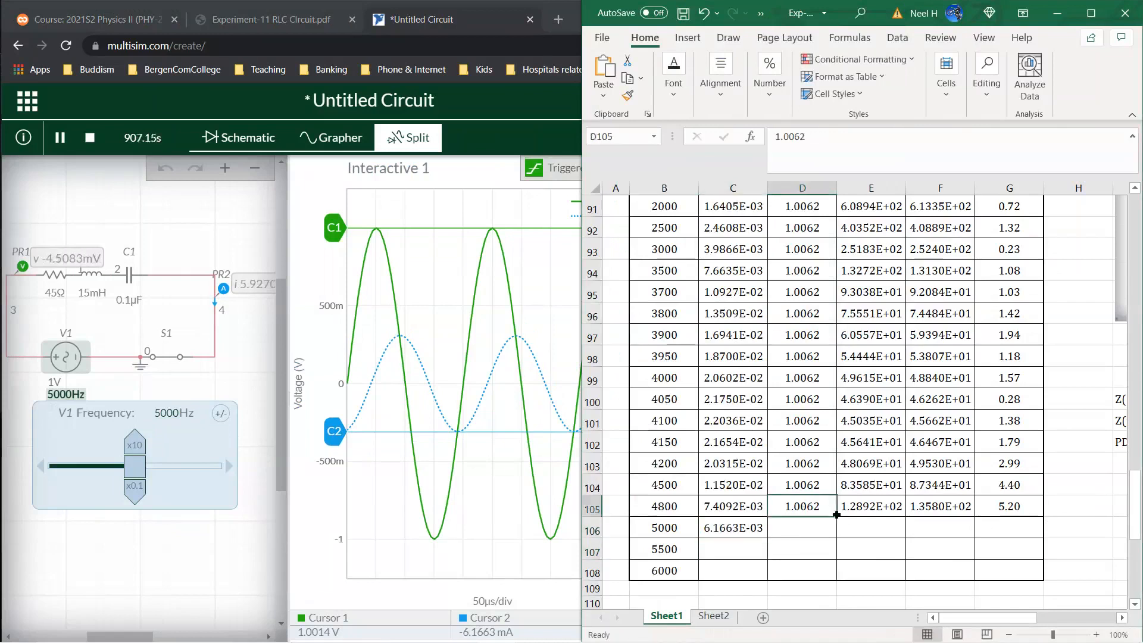
drag(837, 517, 829, 539)
drag(869, 506, 1043, 537)
click(979, 529)
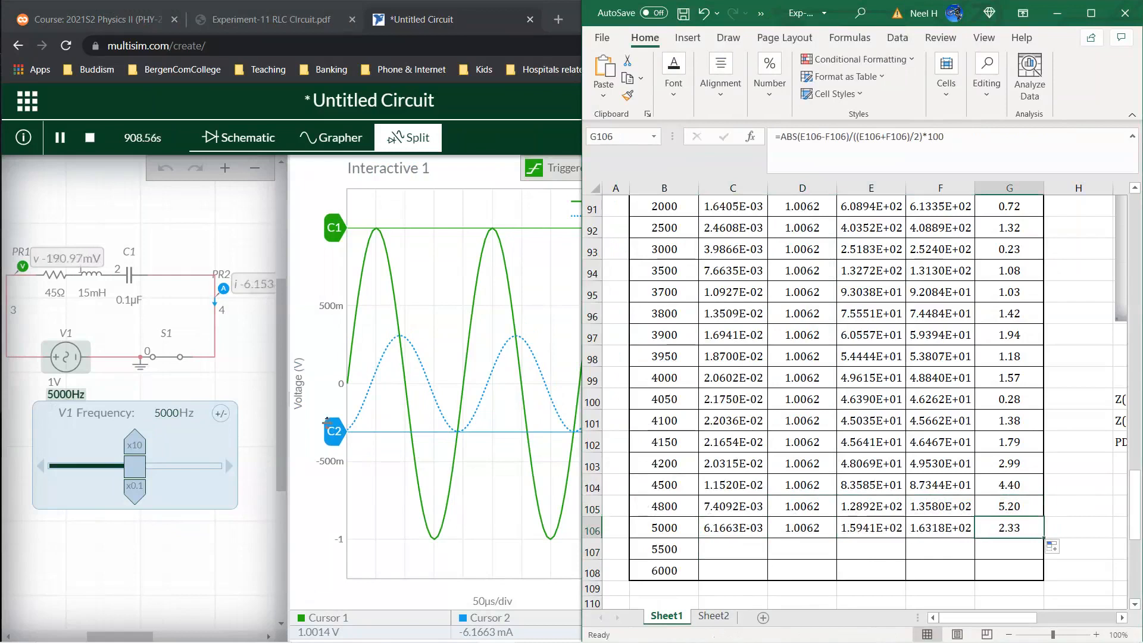
- Switch to Multisim, set the V1 frequency to 5500 Hz and align Cursor 2 with the current curve's trough
click(171, 413)
double_click(171, 413)
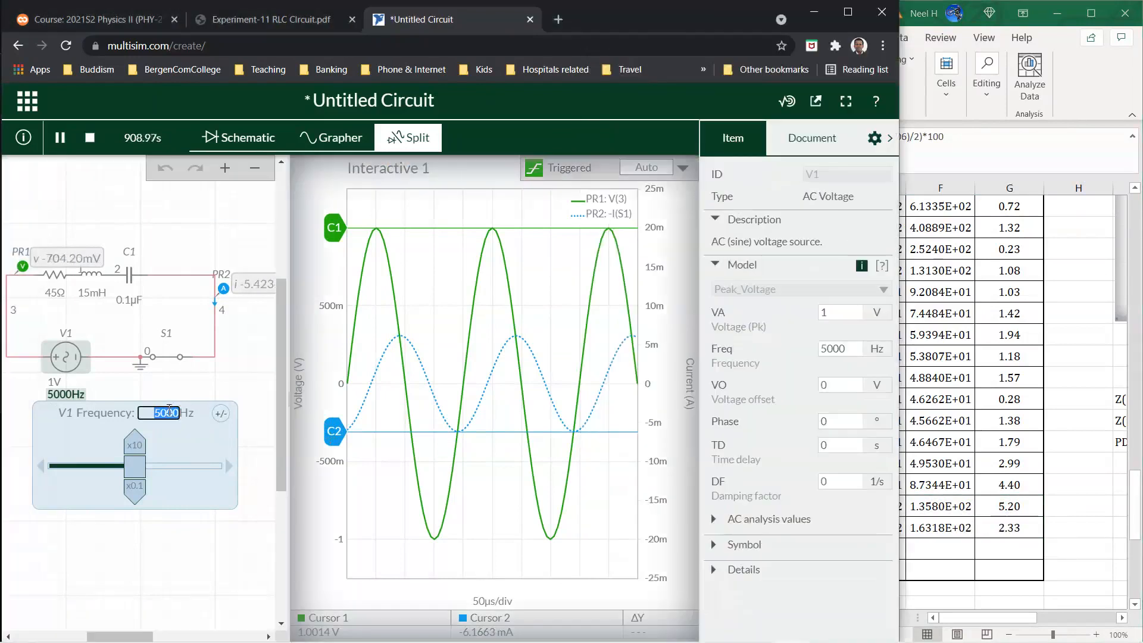
click(998, 470)
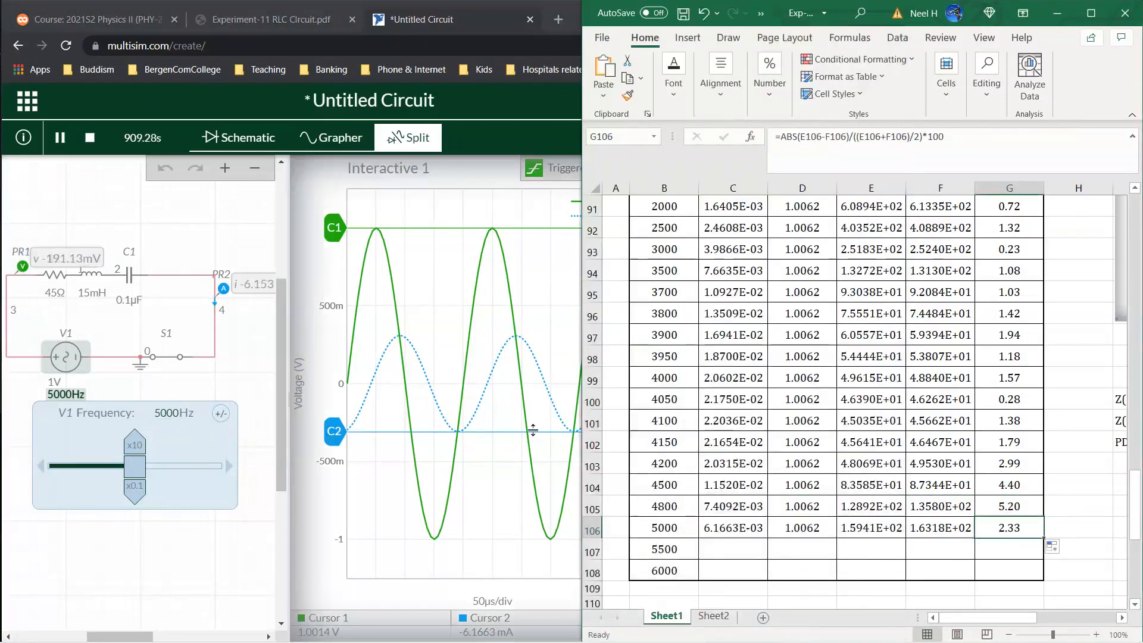
double_click(171, 413)
text(5500)
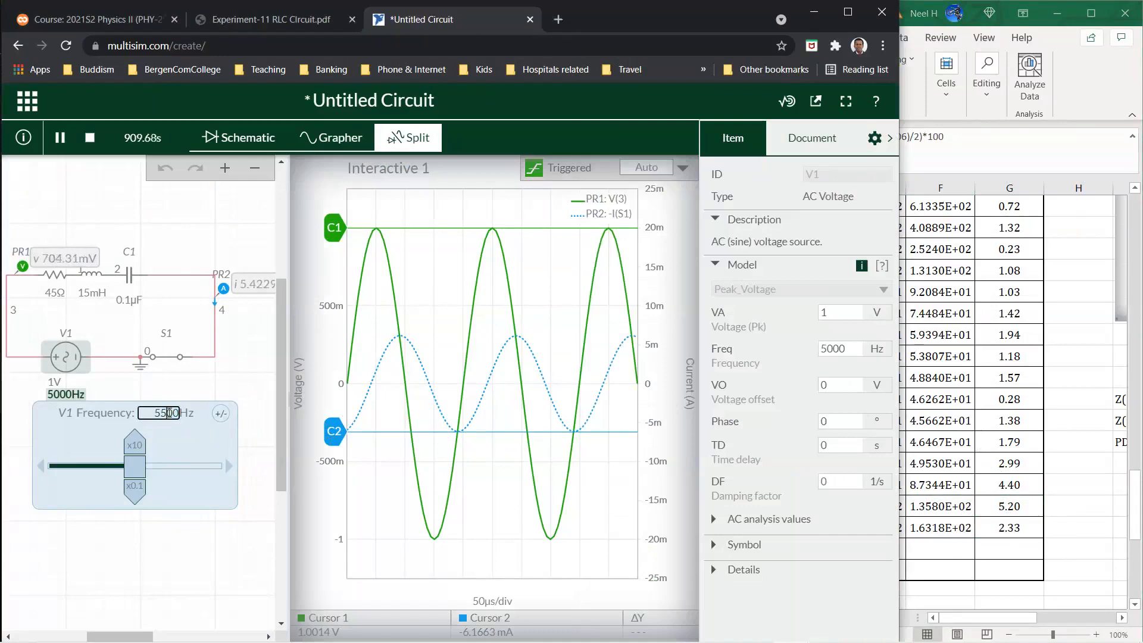
key(Return)
drag(335, 431, 343, 416)
- Switch to the Excel workbook and enter the 5500 Hz current in C107 as .0041587
click(943, 508)
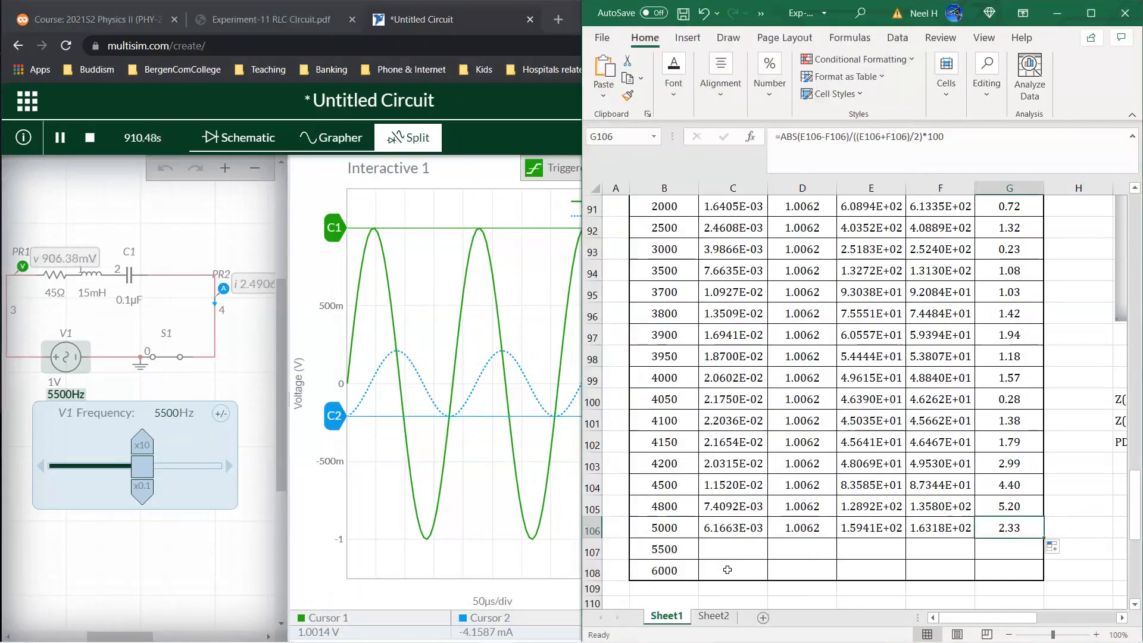
click(714, 550)
text(.00)
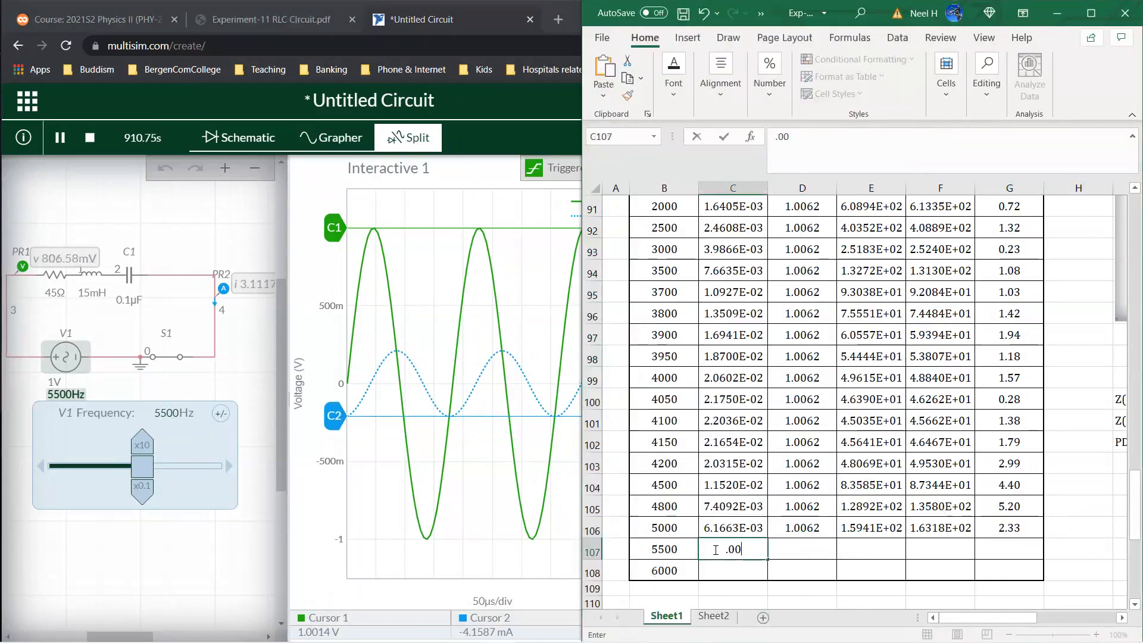
text(415)
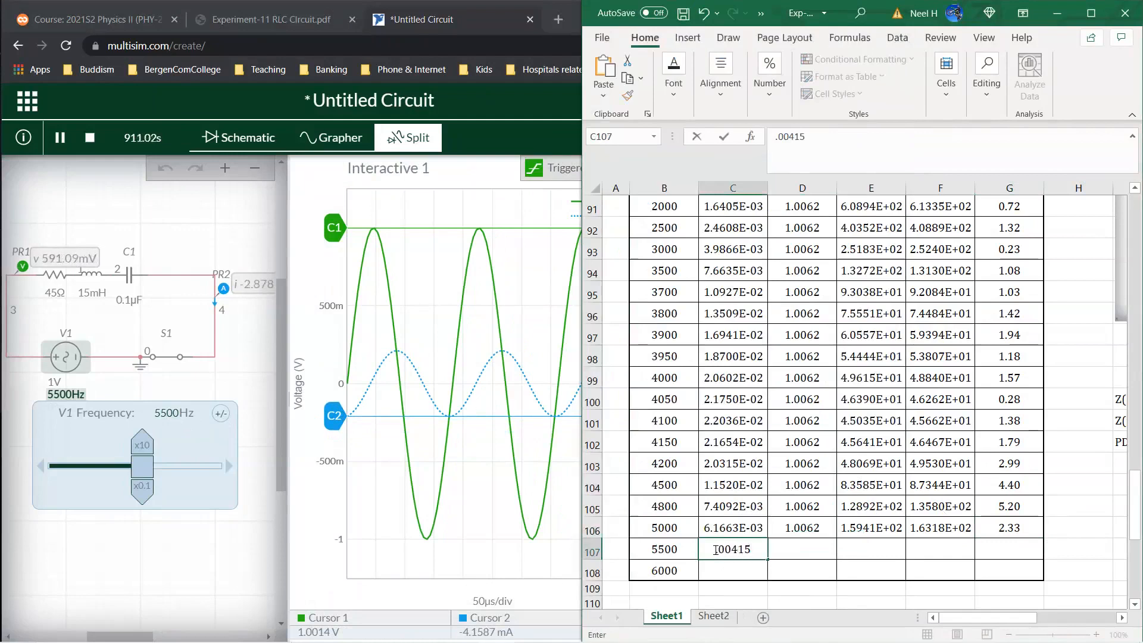
text(87)
key(Return)
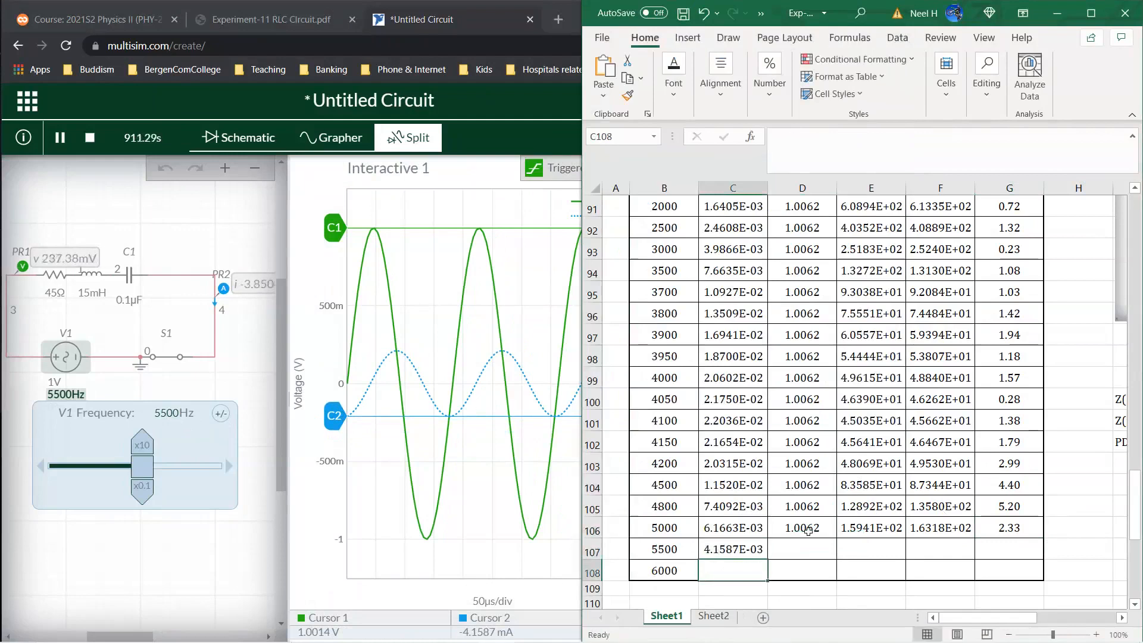
- Fill the voltage, both impedance and PD cells of row 106 down to the 5500 Hz row, and select C108
click(829, 532)
drag(836, 538, 836, 551)
click(878, 528)
drag(988, 522, 1038, 562)
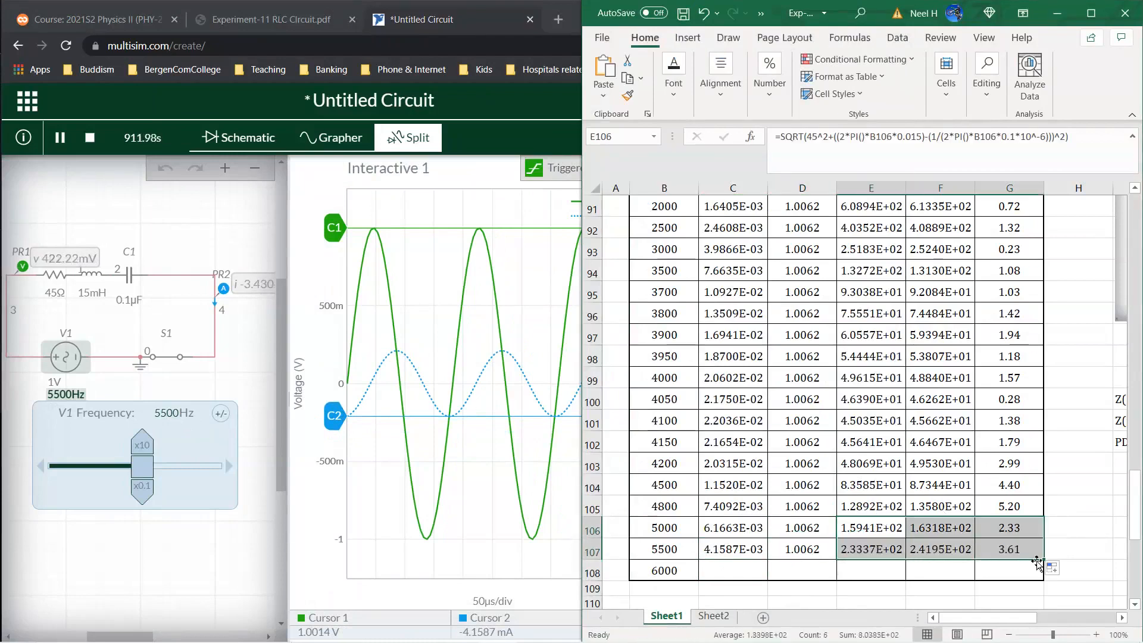
click(733, 570)
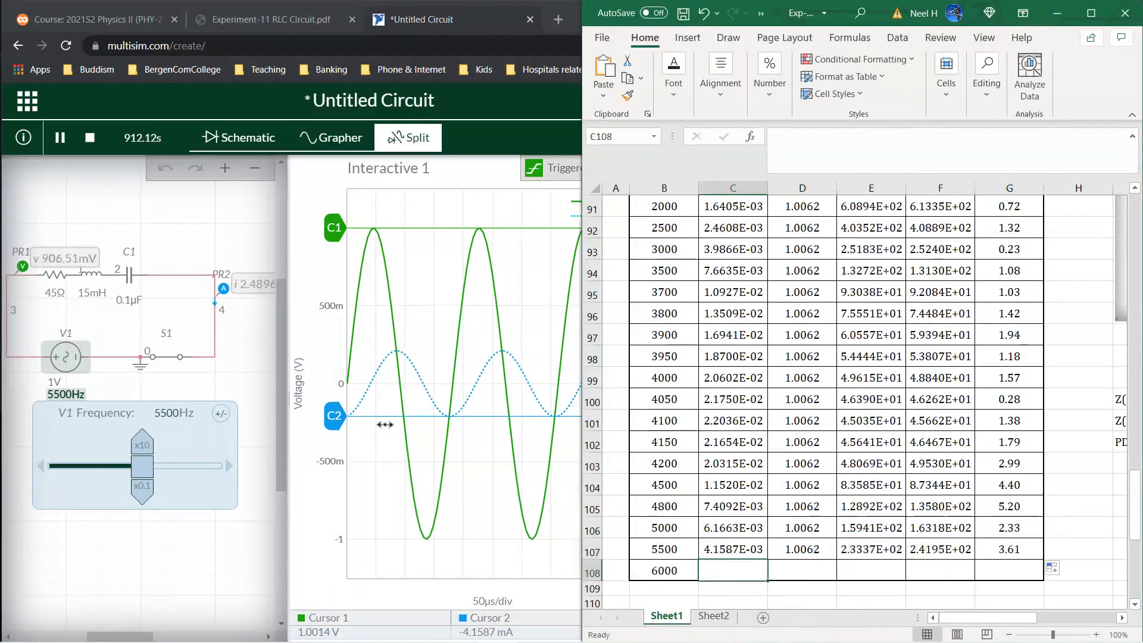
- Switch to Multisim, set the V1 frequency to 6000 Hz and align Cursor 2 with the current curve's trough
click(162, 415)
click(163, 415)
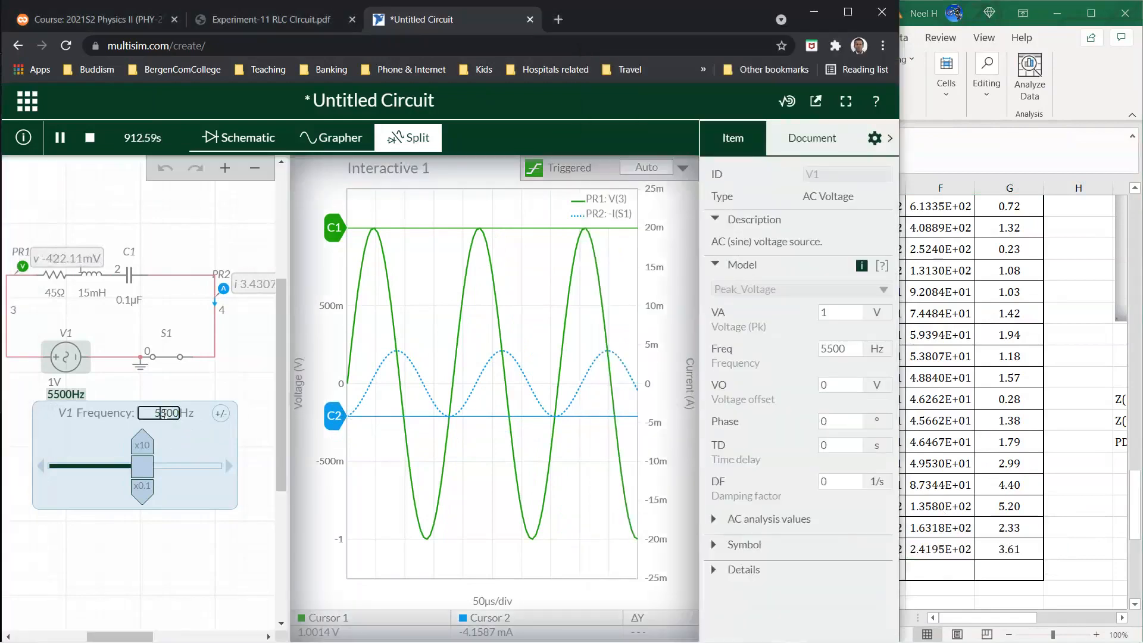
text(100)
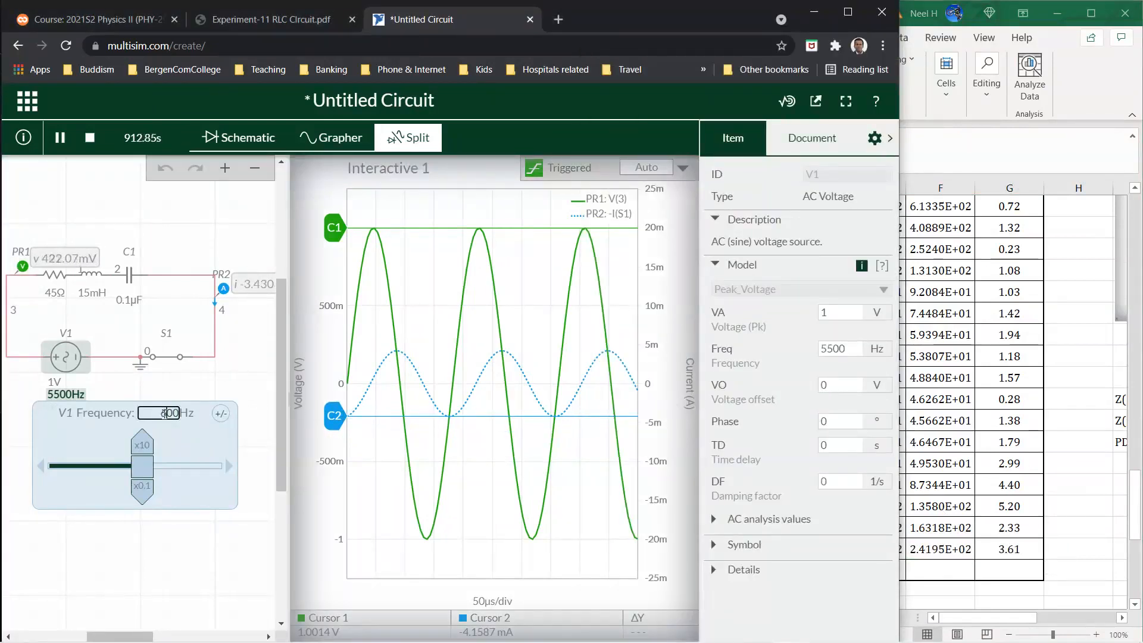
key(Return)
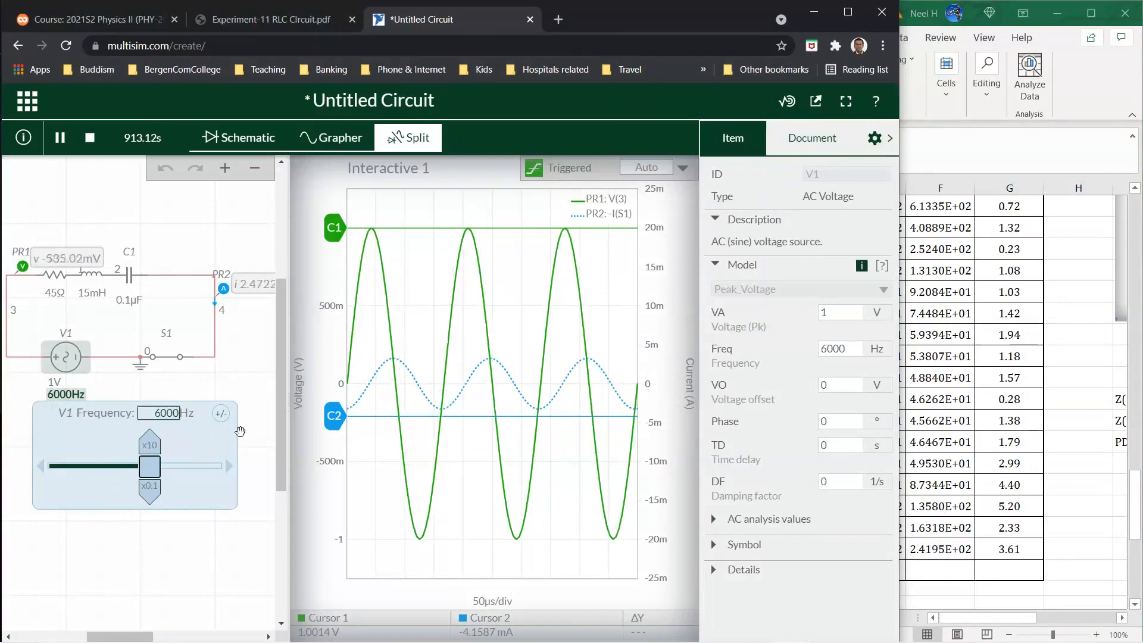
drag(331, 415, 346, 408)
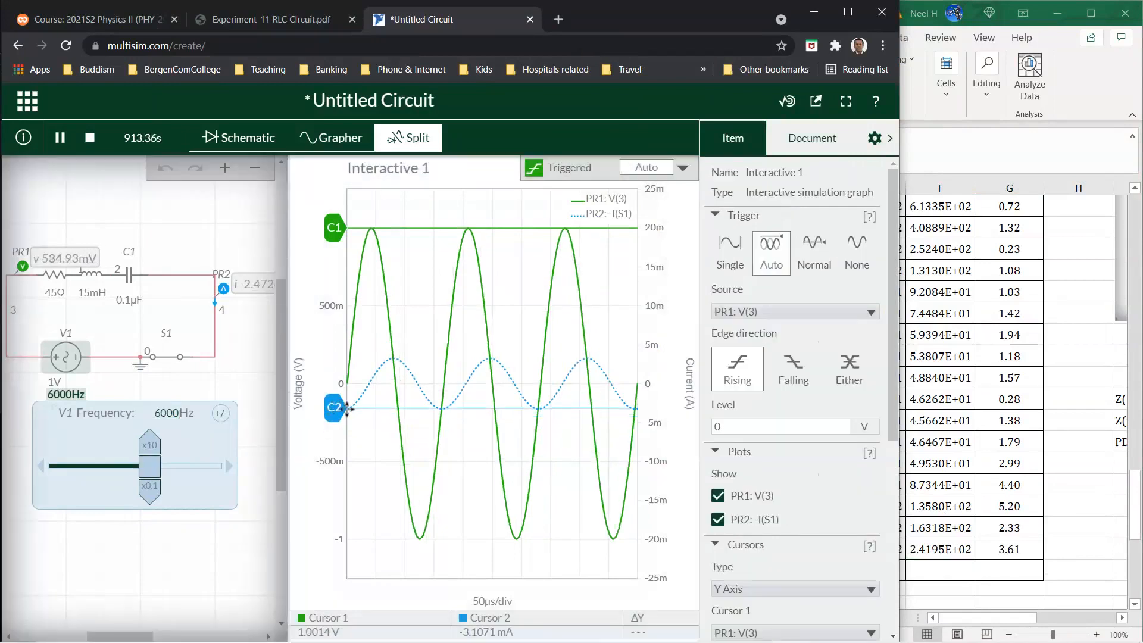
- Switch to the Excel workbook and enter the 6000 Hz current in C108 as .0031071
click(983, 495)
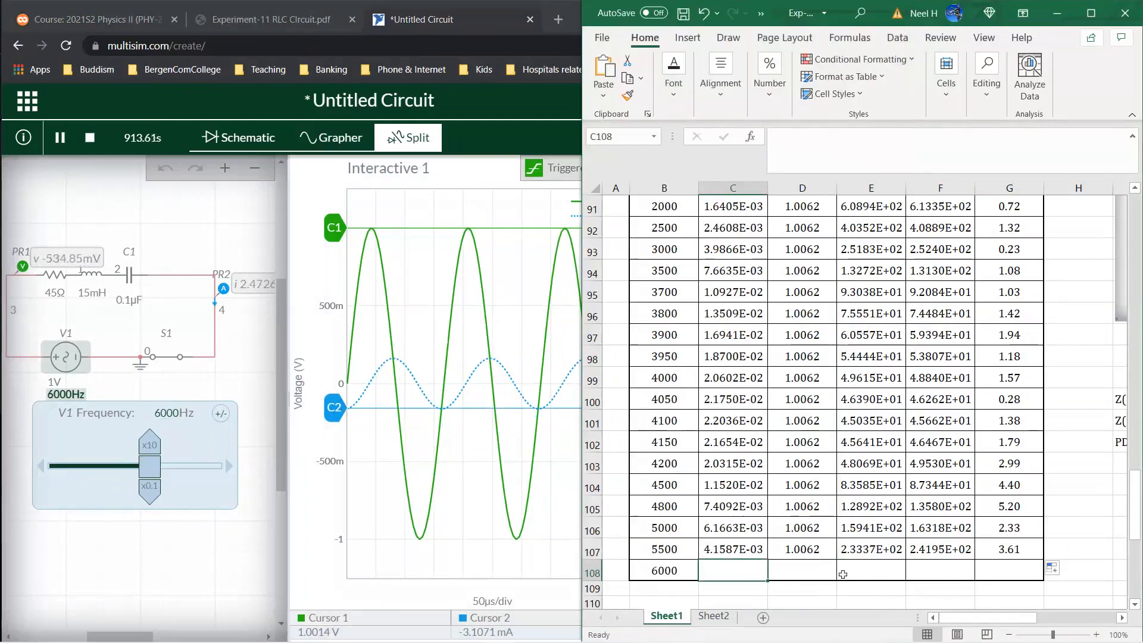
text(.)
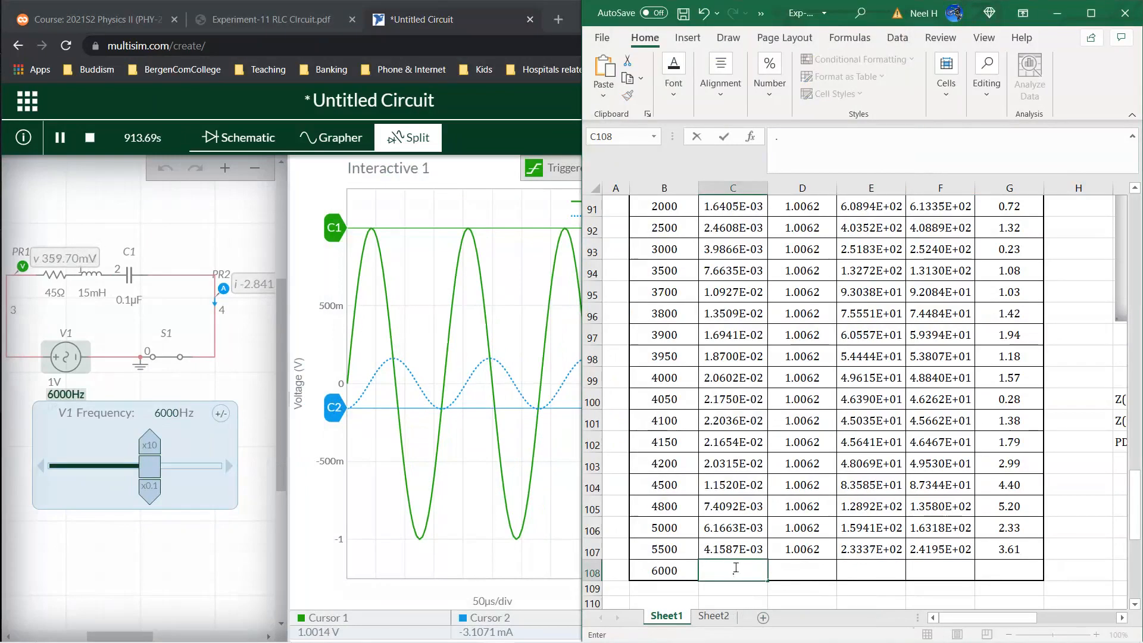
text(00317)
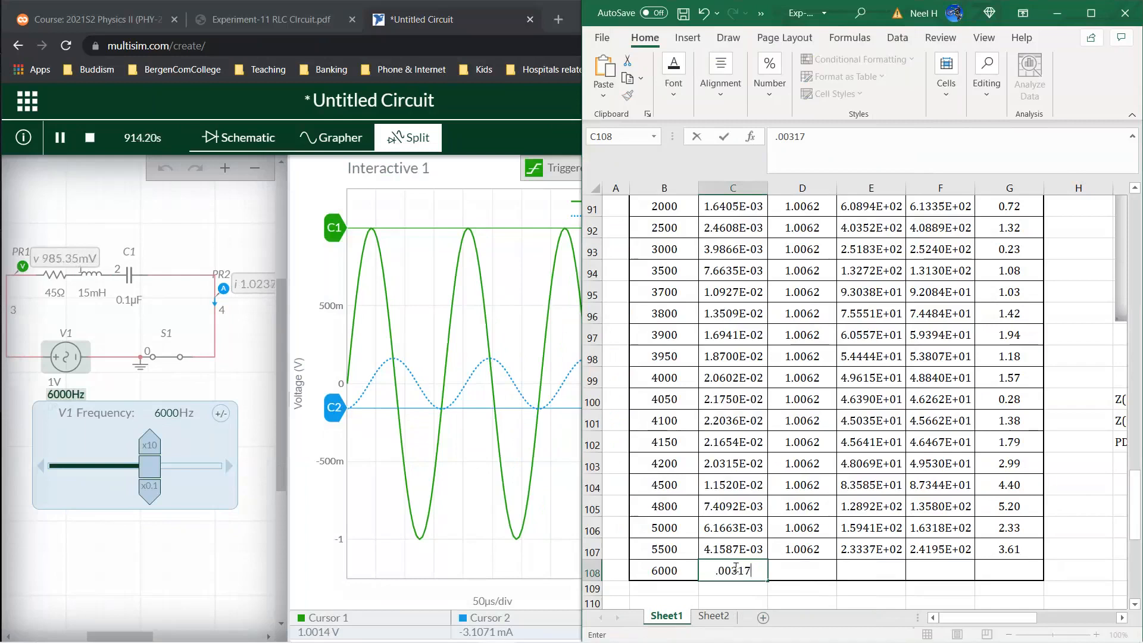
text(071)
key(Return)
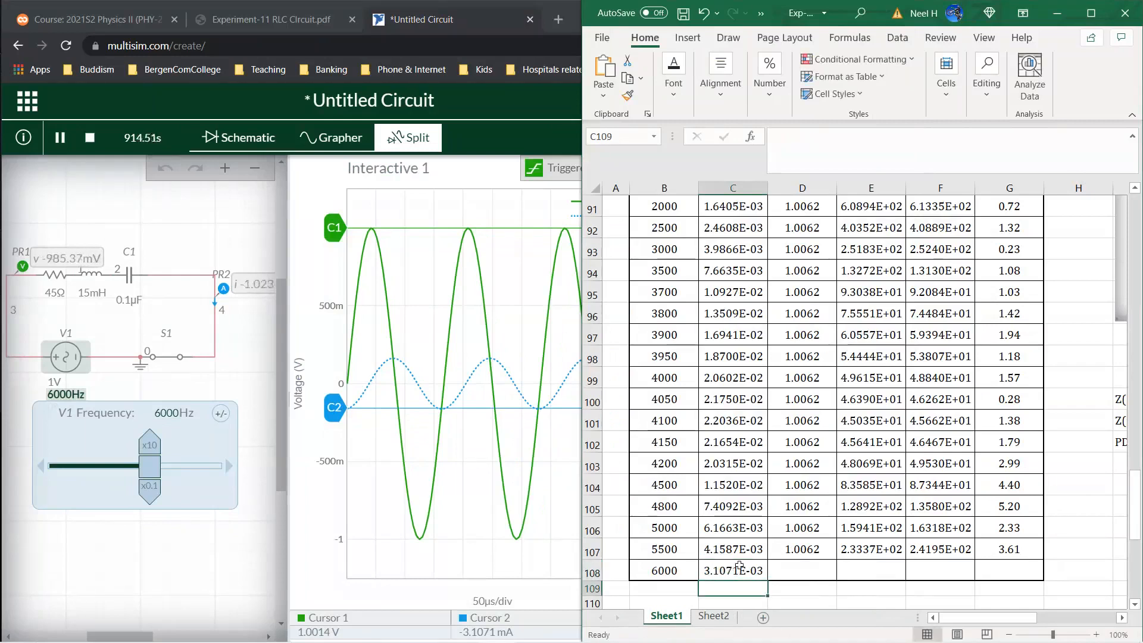
- Fill the voltage, both impedance and PD cells of row 107 down to the 6000 Hz row
click(796, 548)
drag(838, 559, 1046, 574)
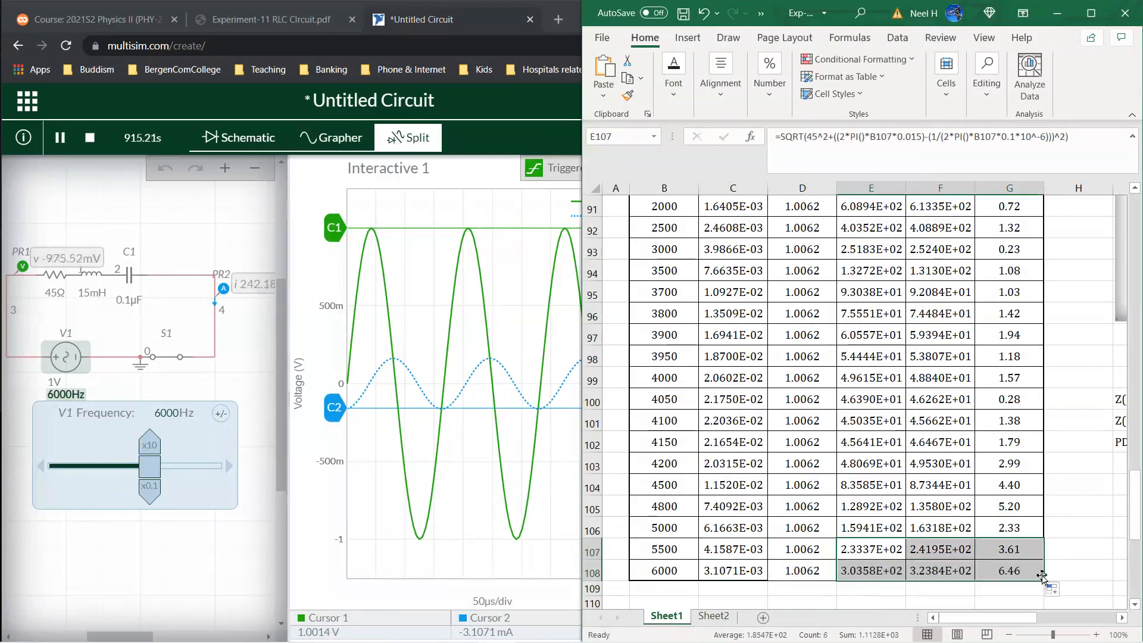
click(1068, 519)
- Maximize the workbook window and examine the table's PD values together with the impedance and PD formulas beside it
scroll(1068, 518, up, 1)
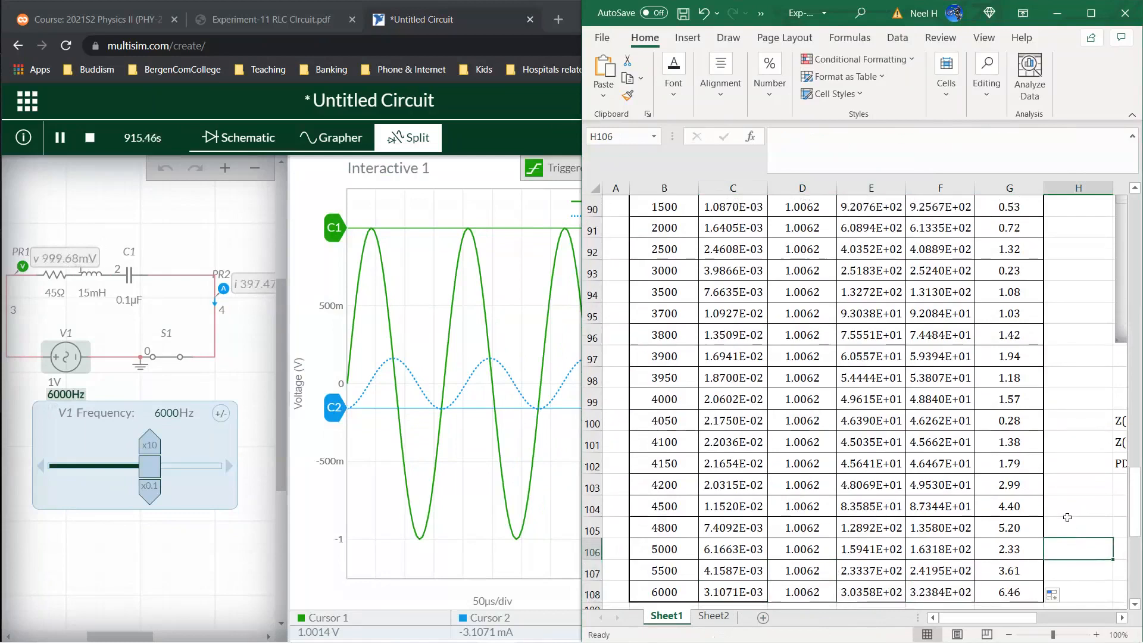
scroll(1068, 518, up, 1)
scroll(1068, 518, down, 2)
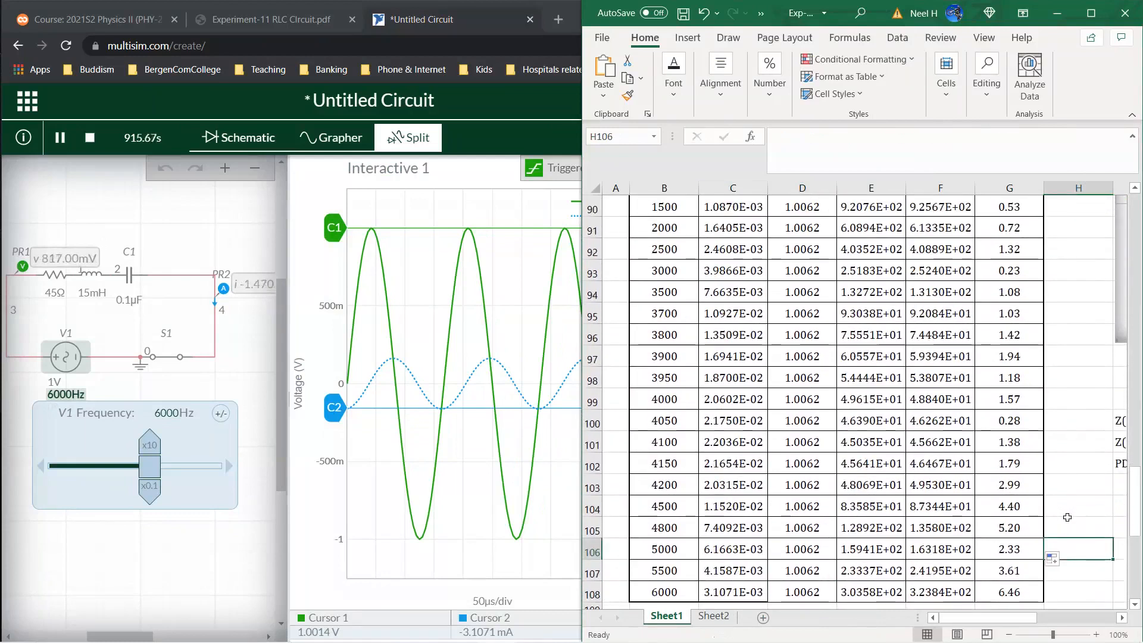
click(1015, 531)
click(1012, 593)
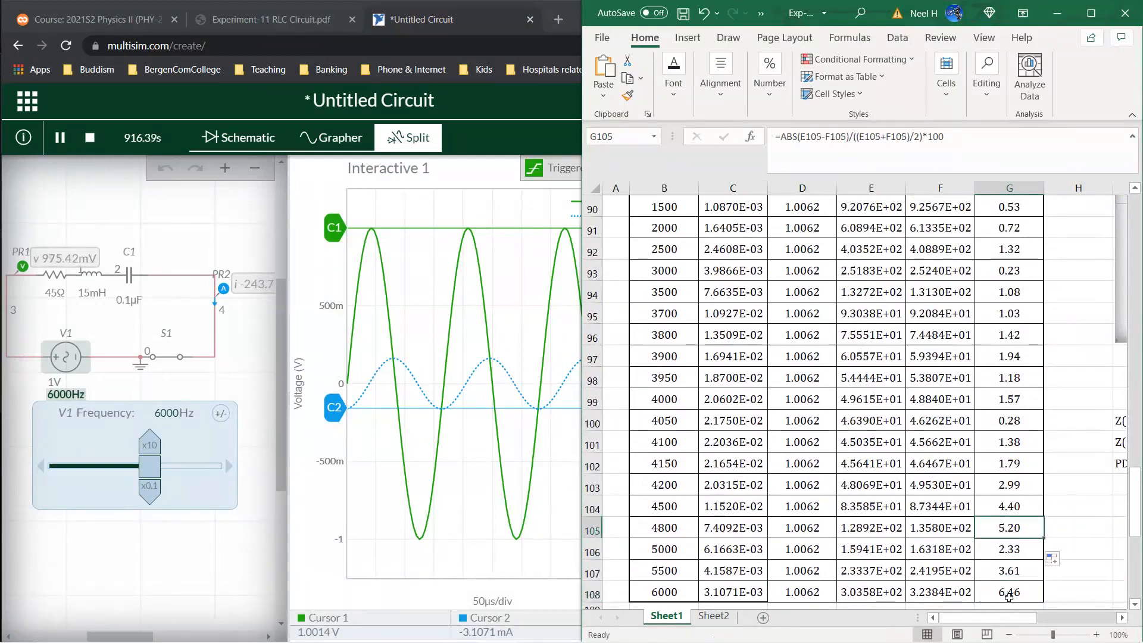
click(1091, 13)
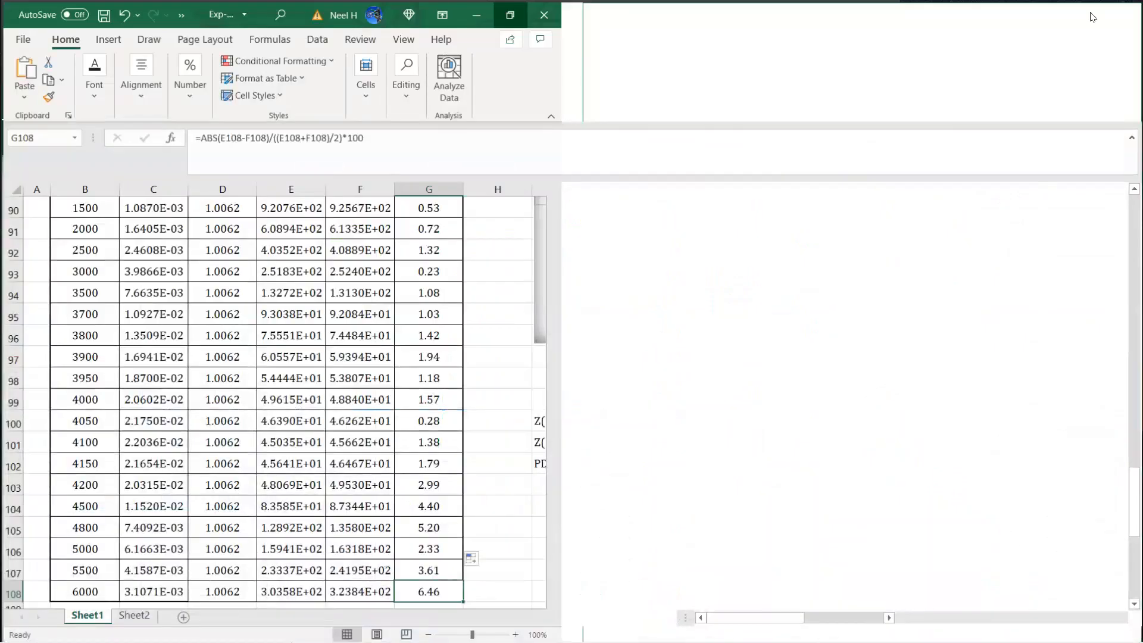
scroll(674, 463, down, 4)
scroll(675, 463, up, 4)
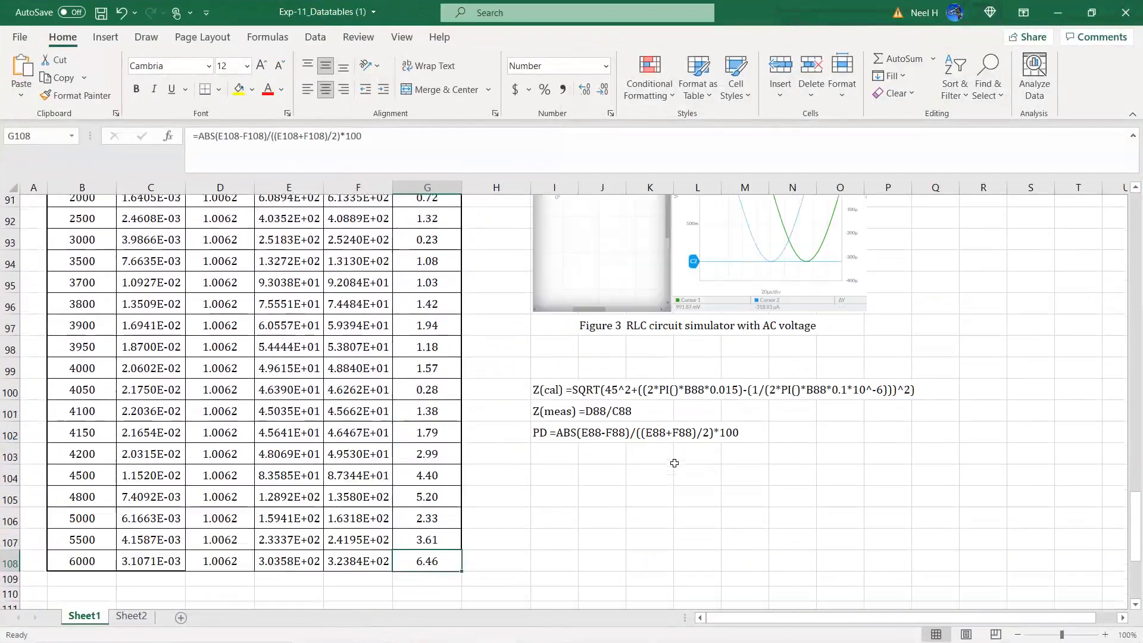
scroll(675, 464, down, 1)
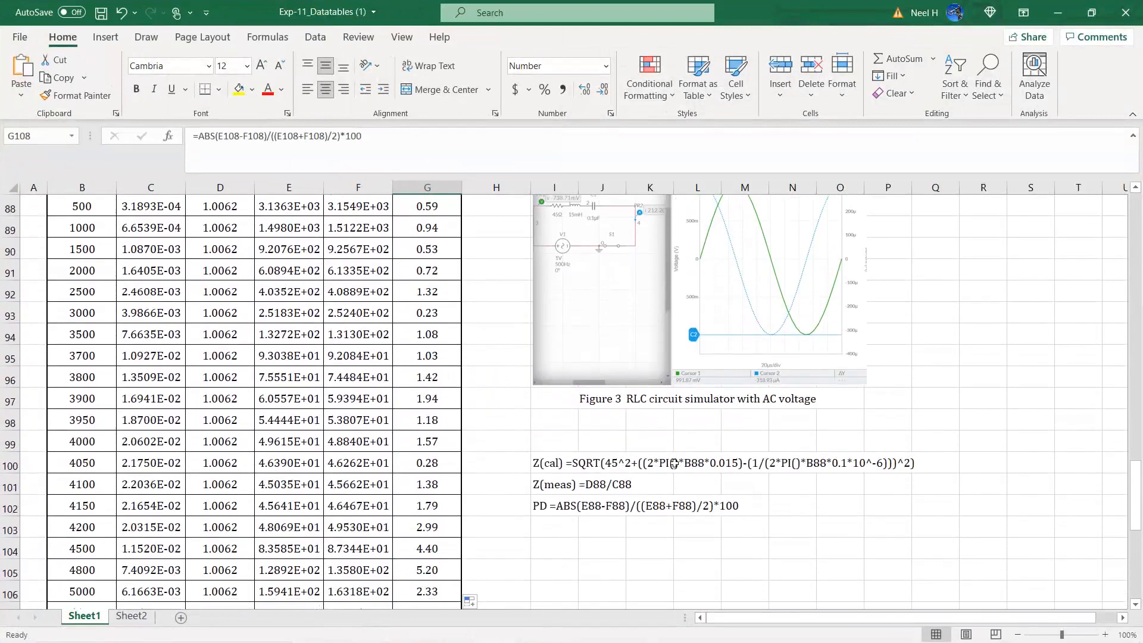
scroll(675, 463, down, 1)
scroll(687, 382, up, 2)
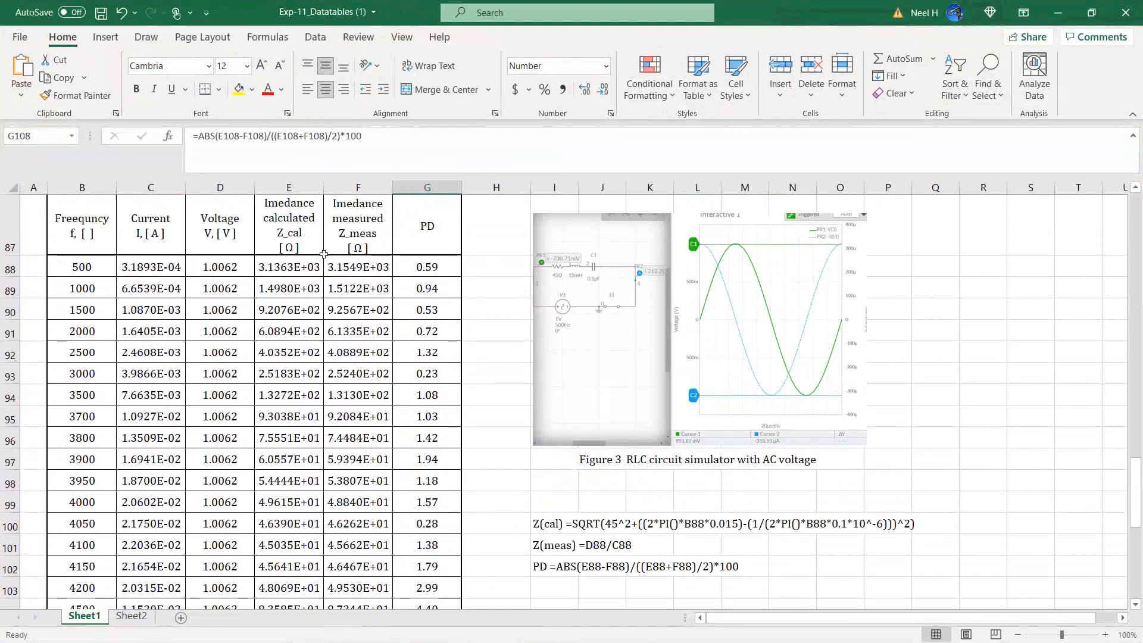
scroll(431, 442, down, 3)
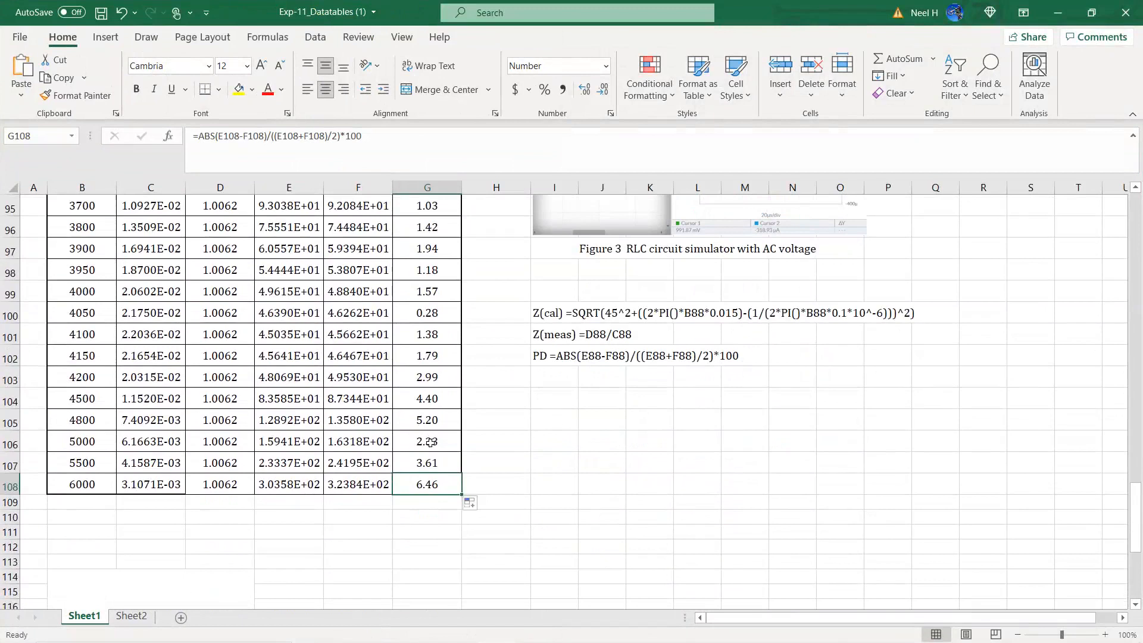
- Insert an empty scatter chart in the blank area between Table 5 and Table 6
scroll(431, 441, down, 5)
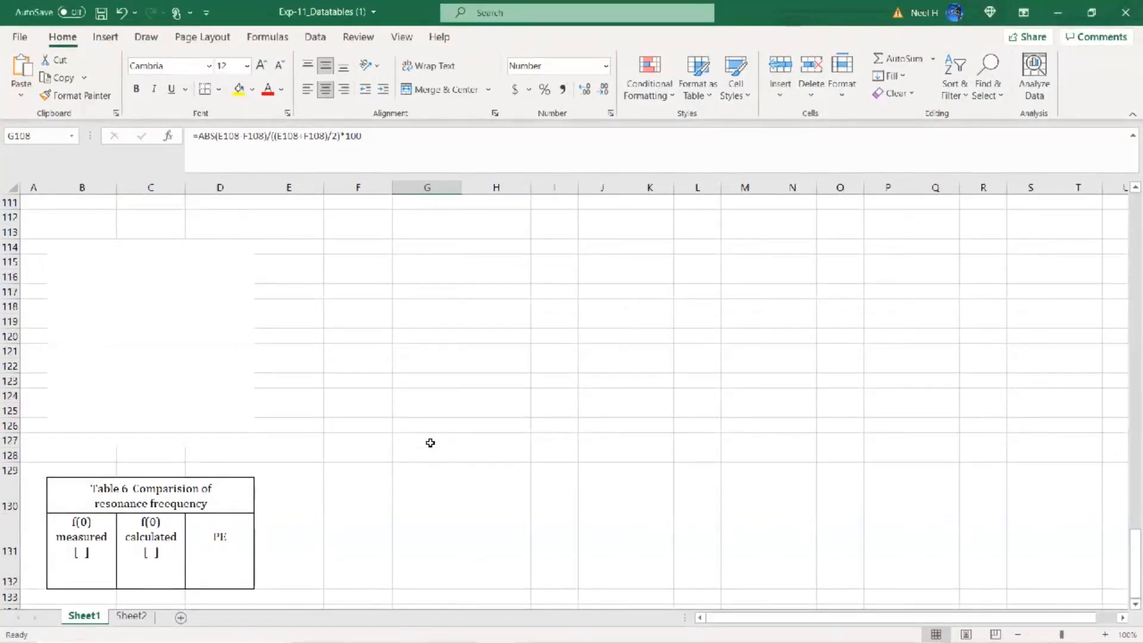
click(340, 246)
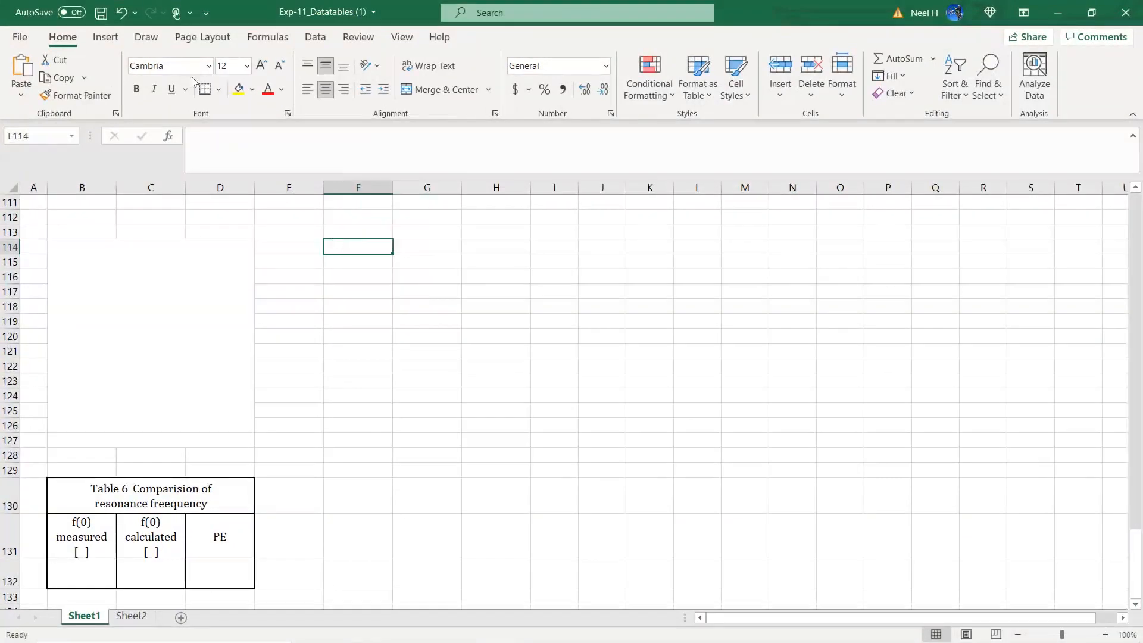
click(106, 37)
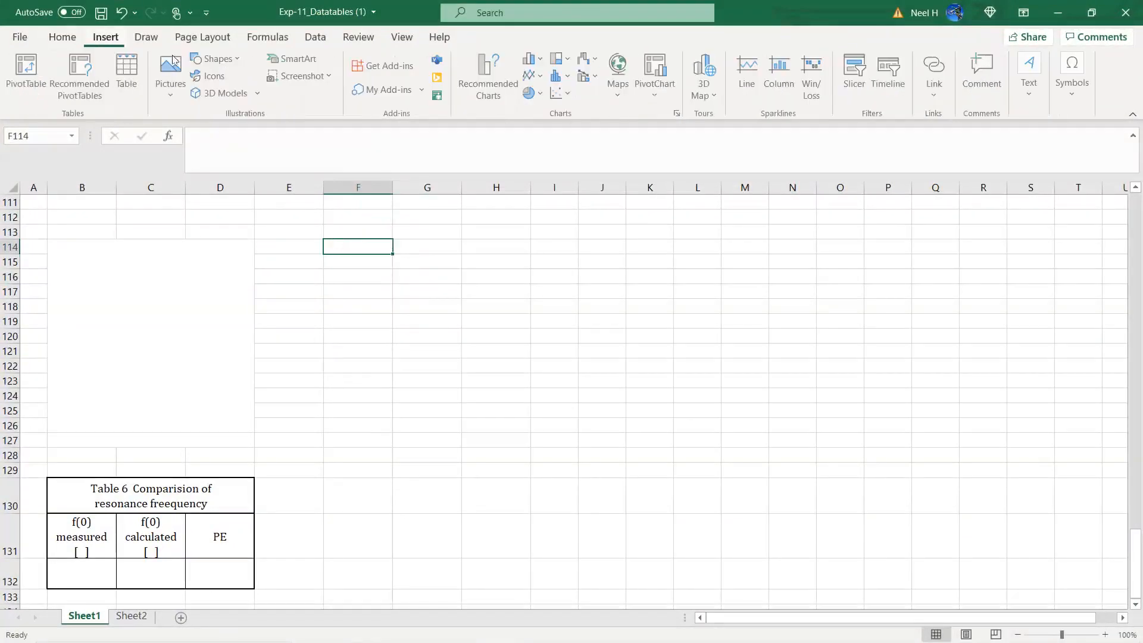
click(563, 81)
click(543, 114)
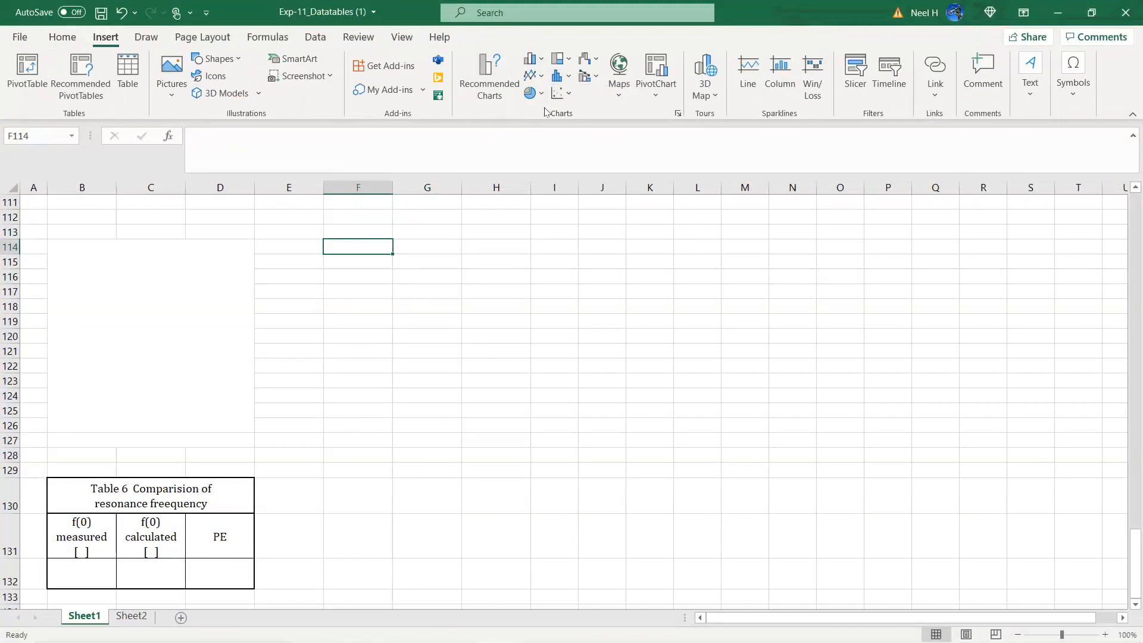
click(557, 93)
click(572, 145)
drag(503, 350, 426, 270)
double_click(426, 270)
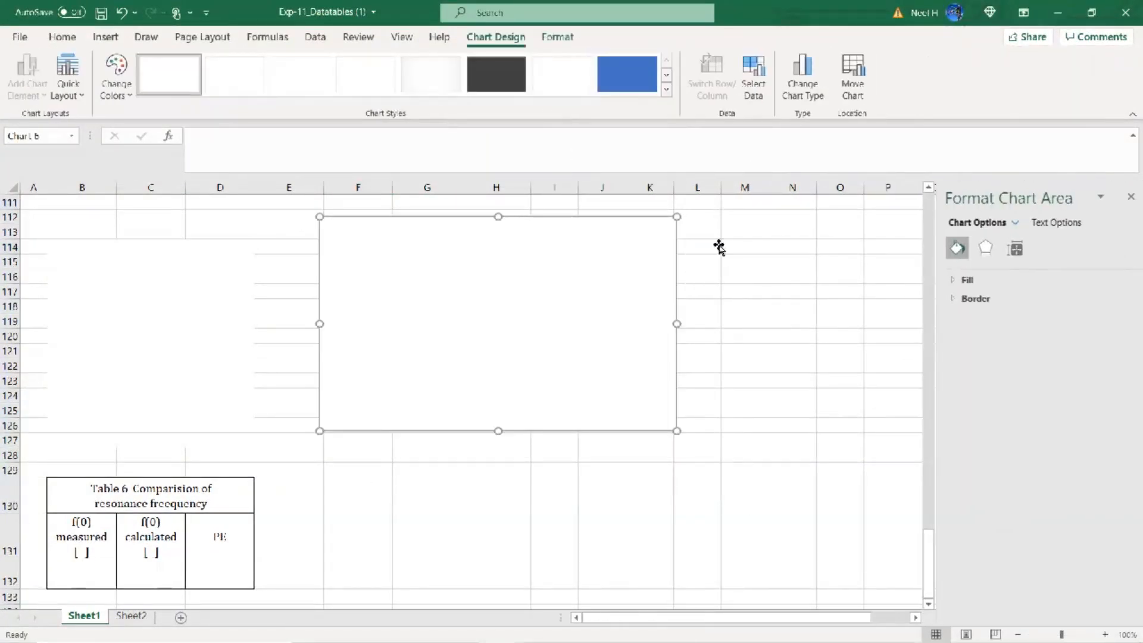
- Add a data series to the empty chart with the Table 5 frequencies B88:B108 as its X values
click(753, 77)
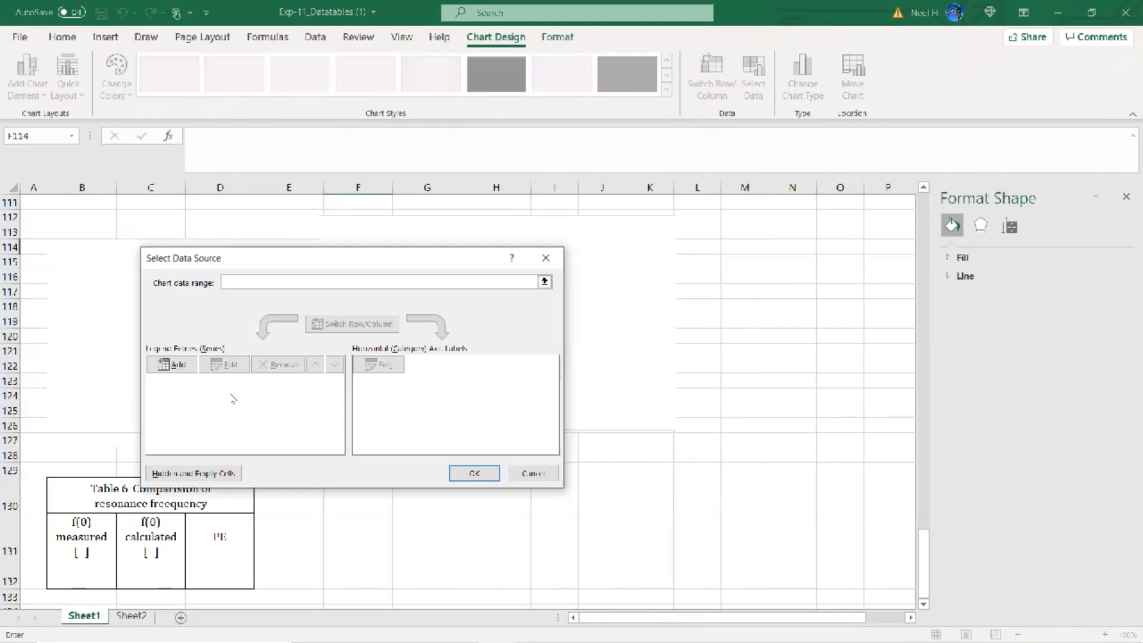
click(161, 363)
click(298, 370)
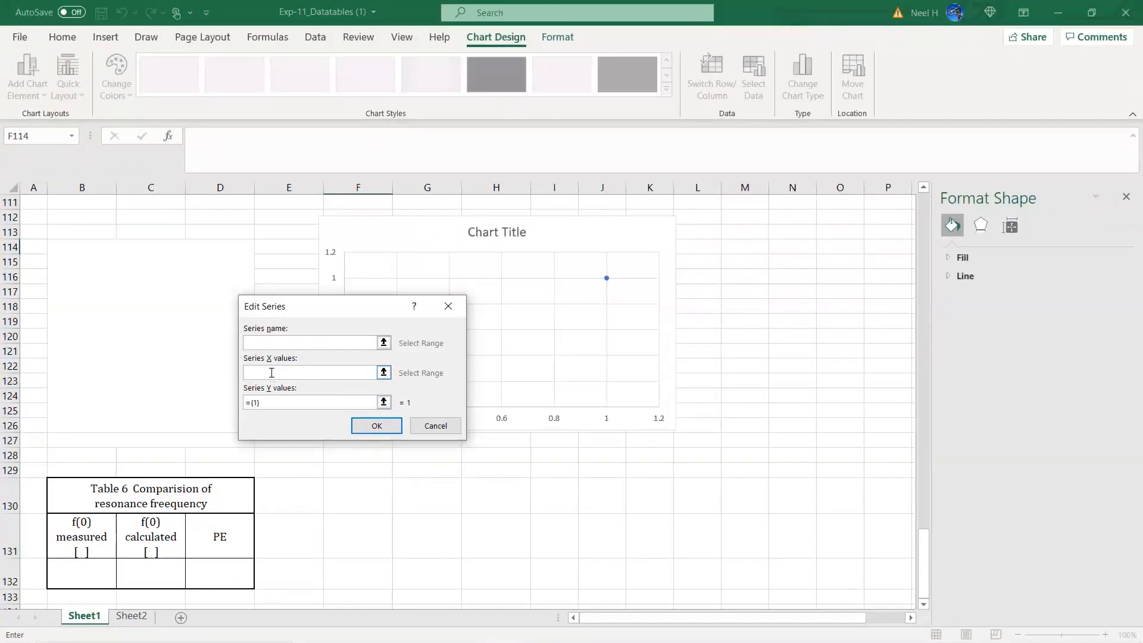
scroll(171, 357, up, 8)
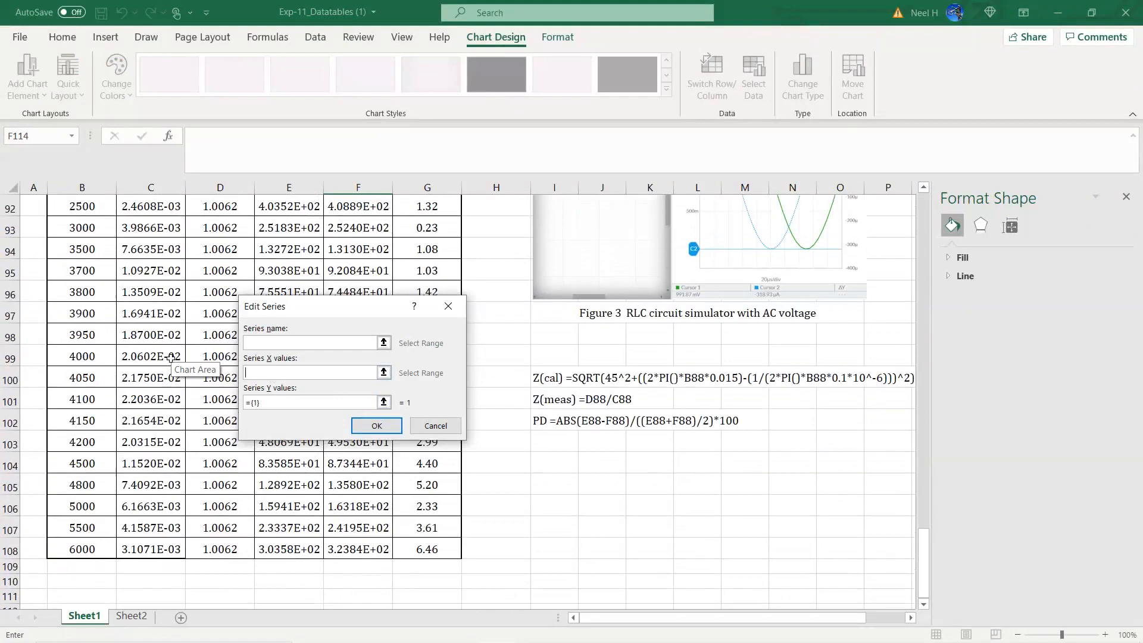
drag(86, 262, 88, 621)
- Set the series' Y values to the currents in C88:C108 and apply the chart's data source
click(309, 400)
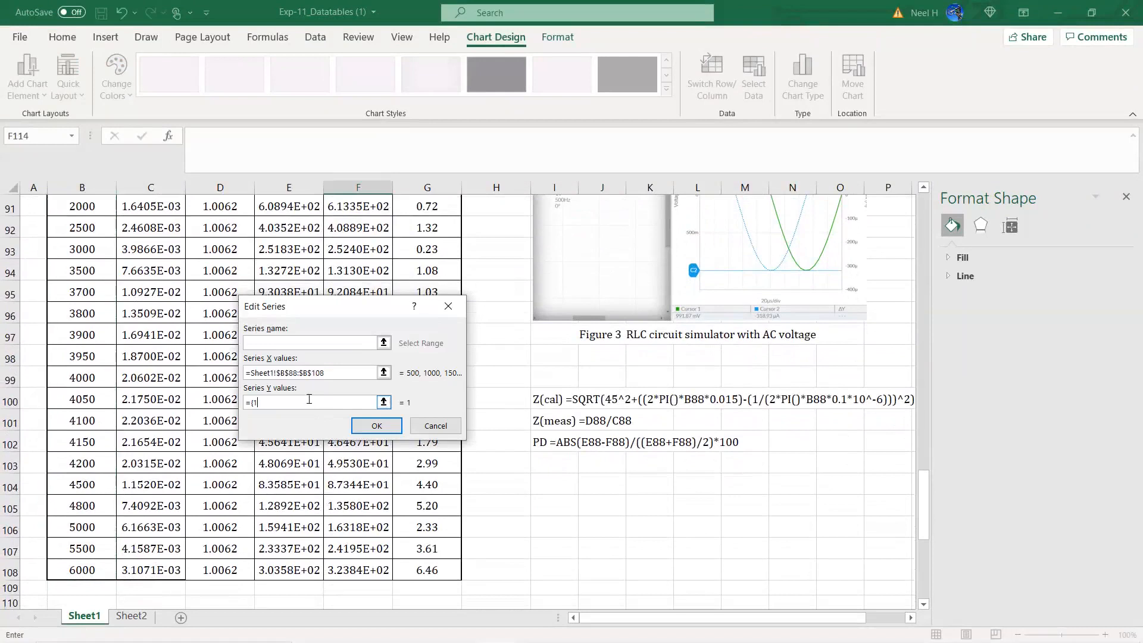
key(BackSpace)
drag(339, 308, 717, 370)
scroll(427, 360, up, 3)
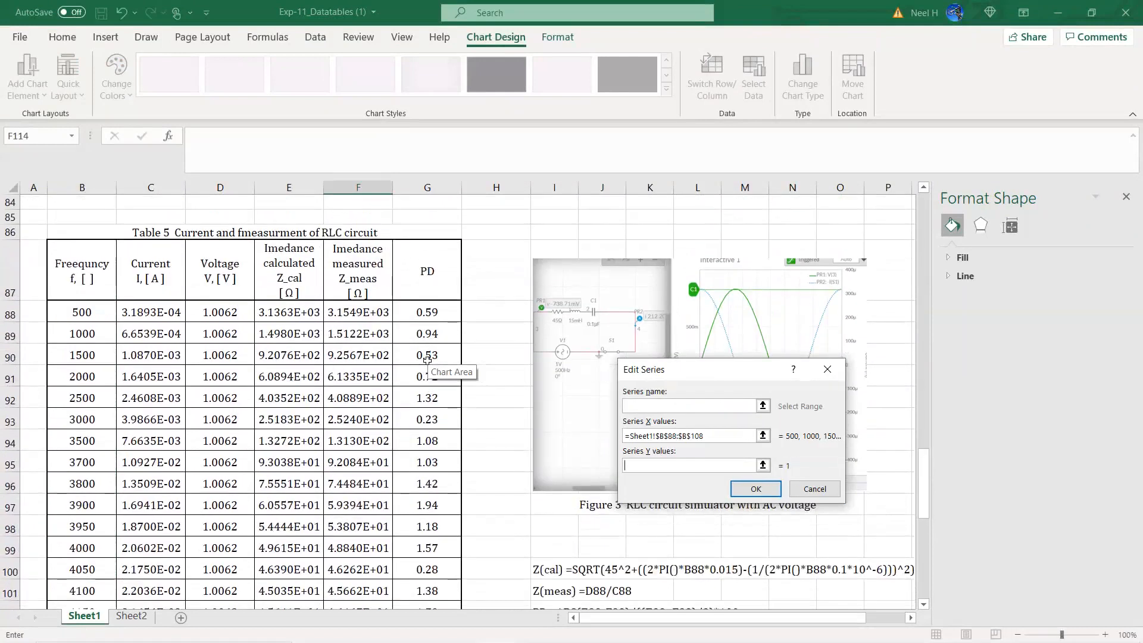
drag(152, 309, 147, 578)
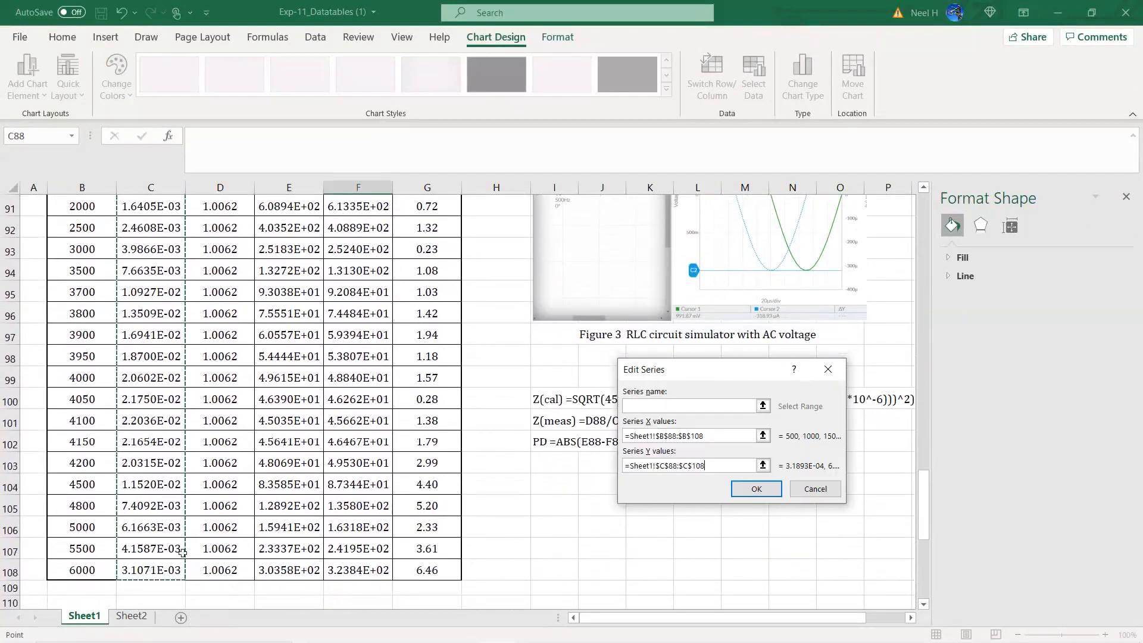
click(755, 490)
click(474, 473)
- Move the current chart over to columns B–G, just above Table 6
scroll(602, 509, down, 5)
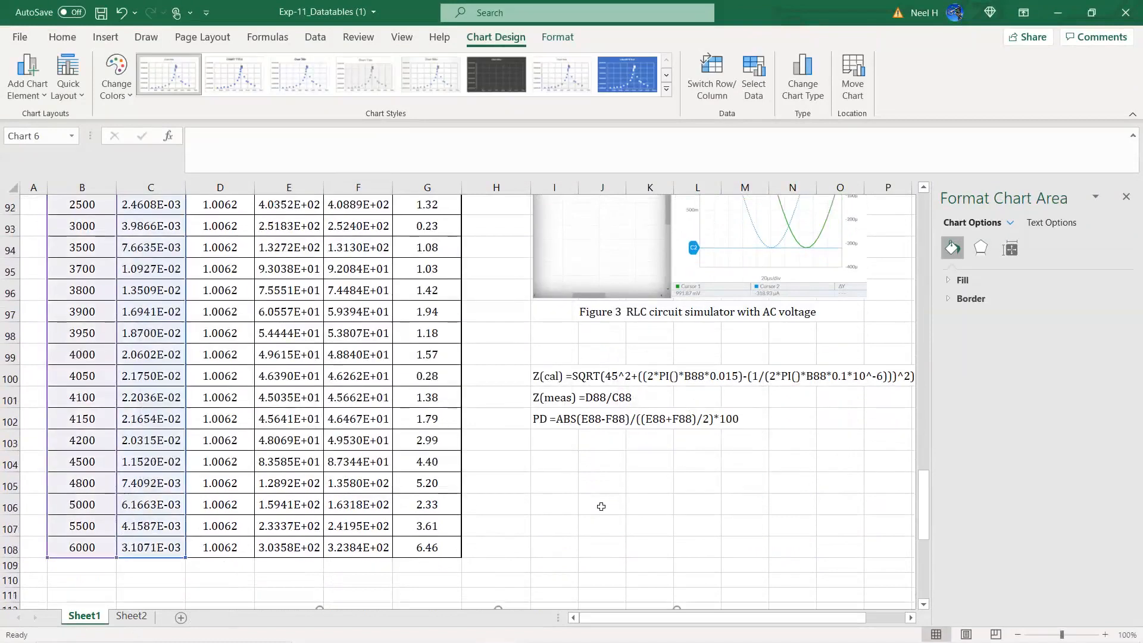
scroll(601, 508, down, 1)
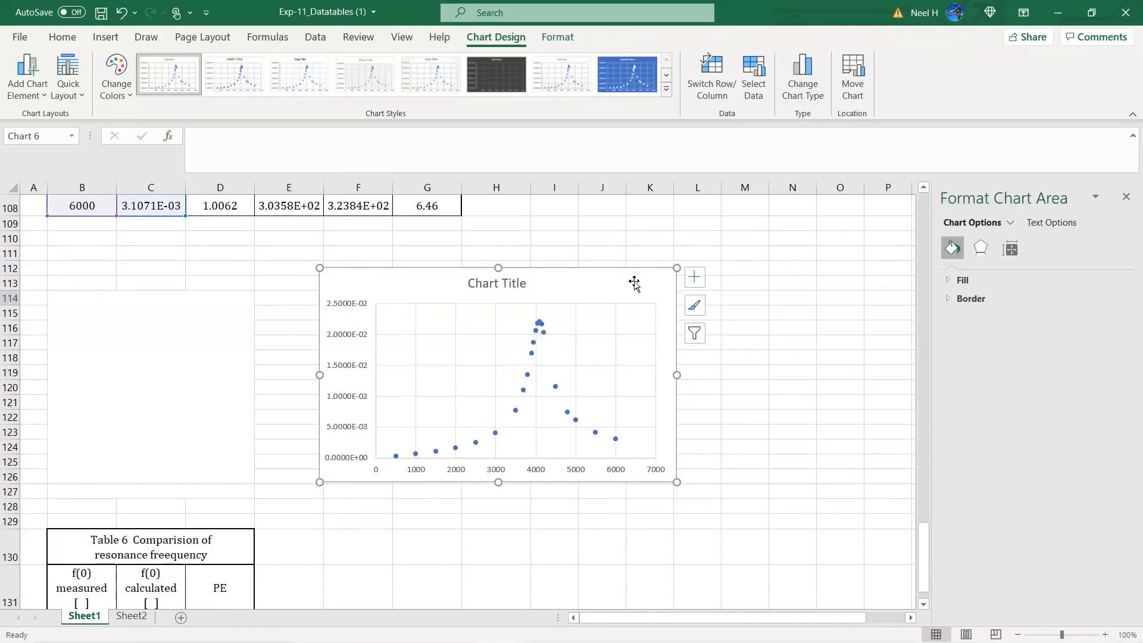
drag(634, 281, 366, 281)
- Insert a second empty scatter chart and place it beside the current chart
click(535, 296)
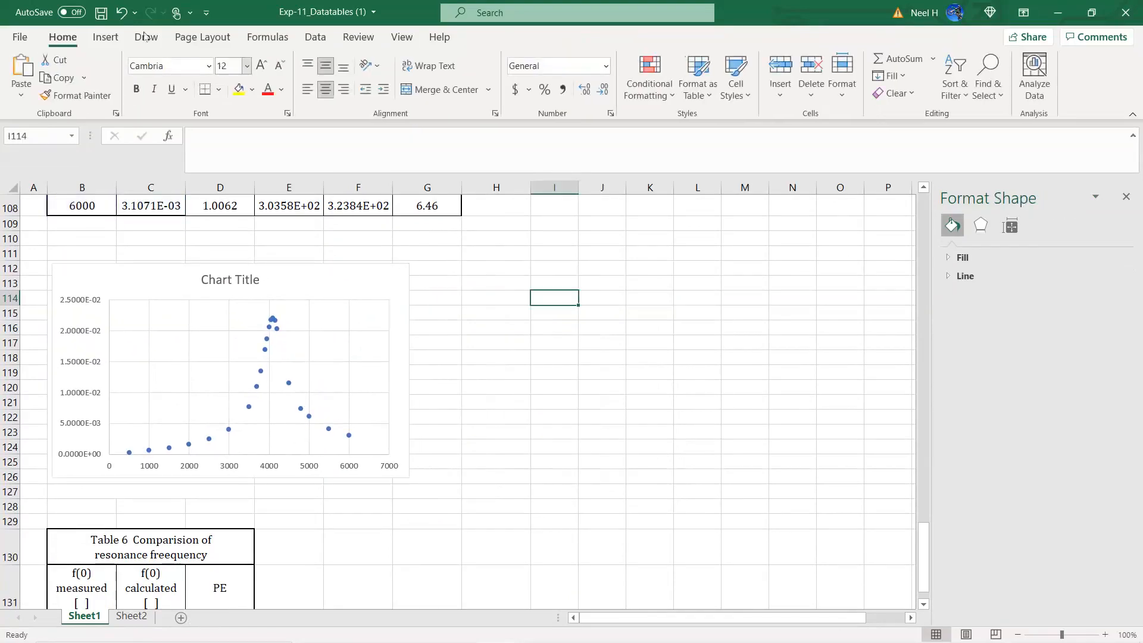
click(105, 37)
click(562, 93)
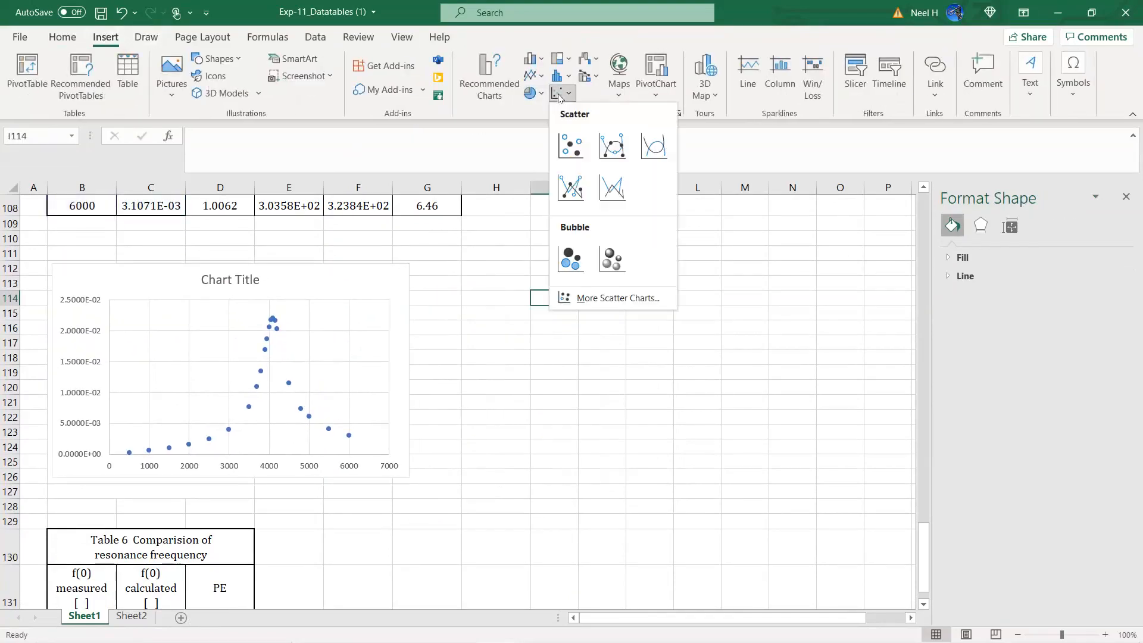
click(591, 174)
drag(518, 350, 667, 319)
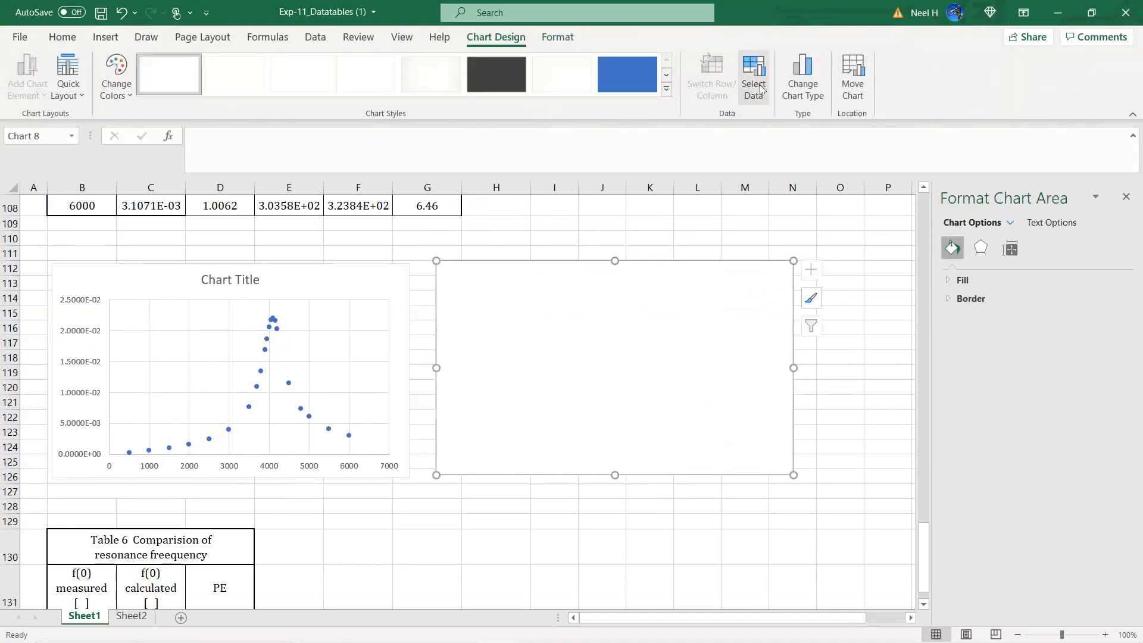
- Add a series to the second chart with the frequencies B88:B108 as its X values
click(752, 80)
click(179, 365)
click(295, 375)
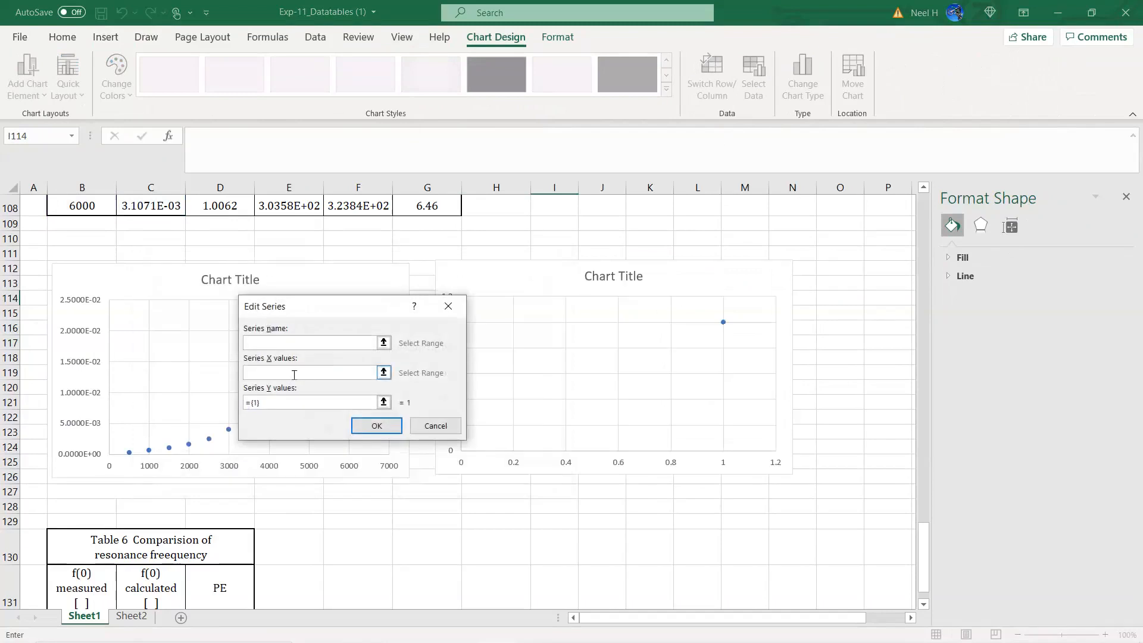
scroll(98, 275, up, 7)
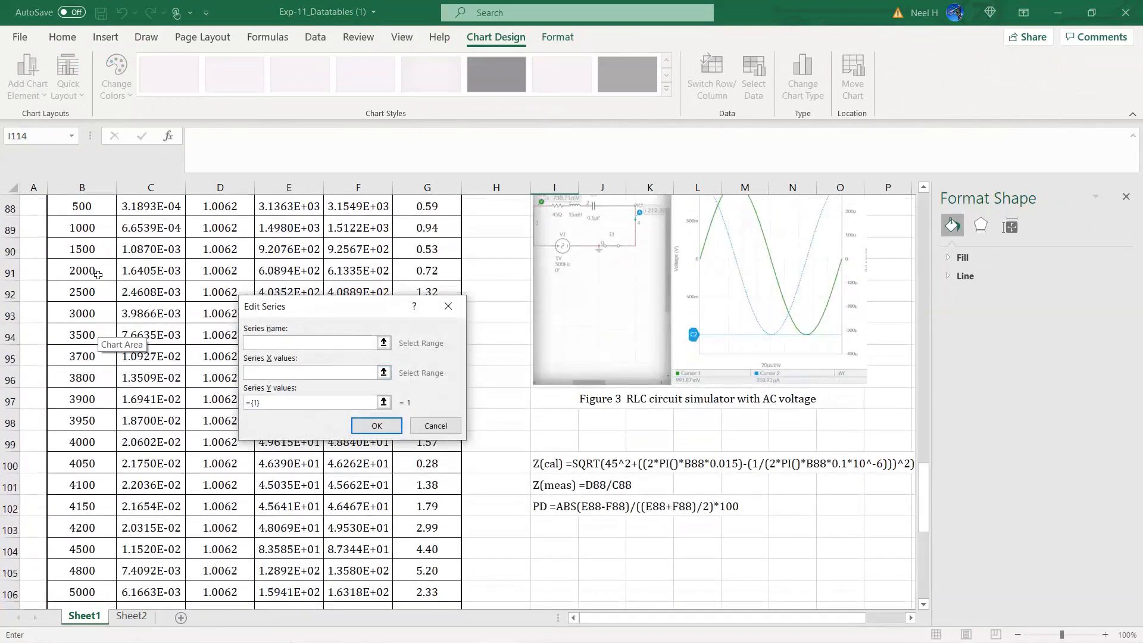
drag(82, 285, 86, 570)
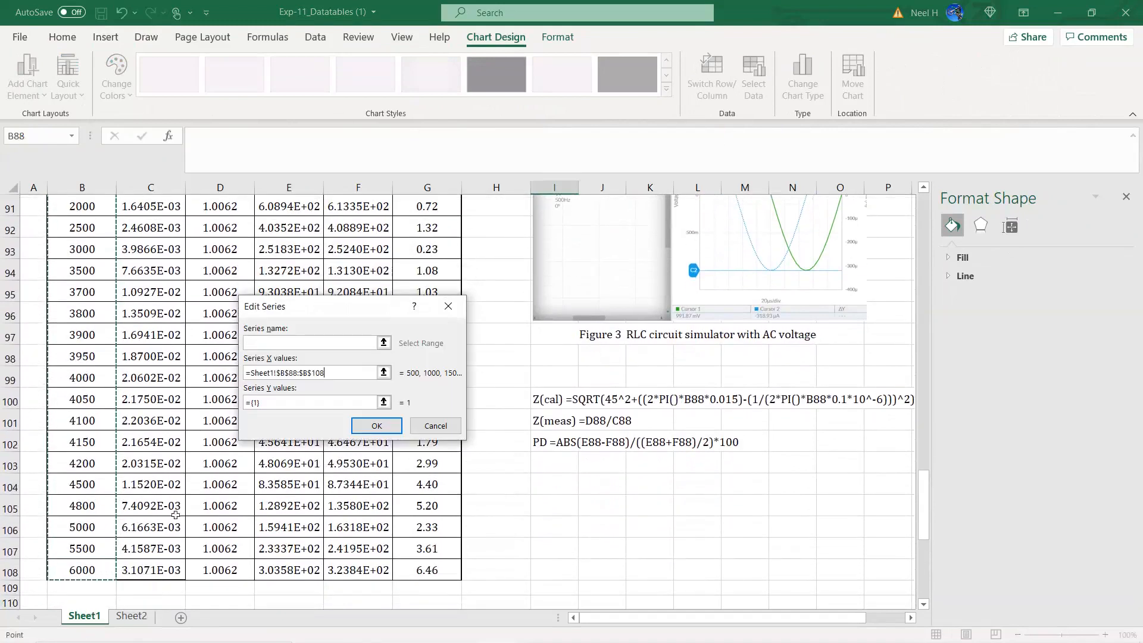
- Set the second chart's Y values to the measured impedances in F88:F108 and apply its data source
click(304, 402)
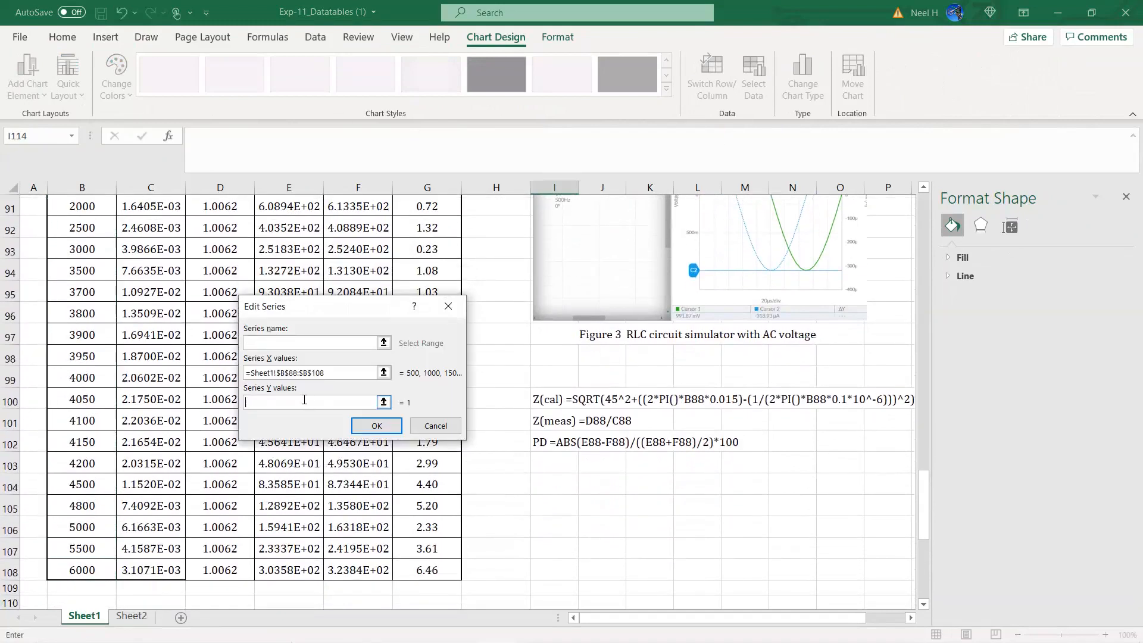
drag(349, 309, 687, 377)
scroll(518, 268, up, 3)
drag(359, 312, 364, 573)
click(706, 503)
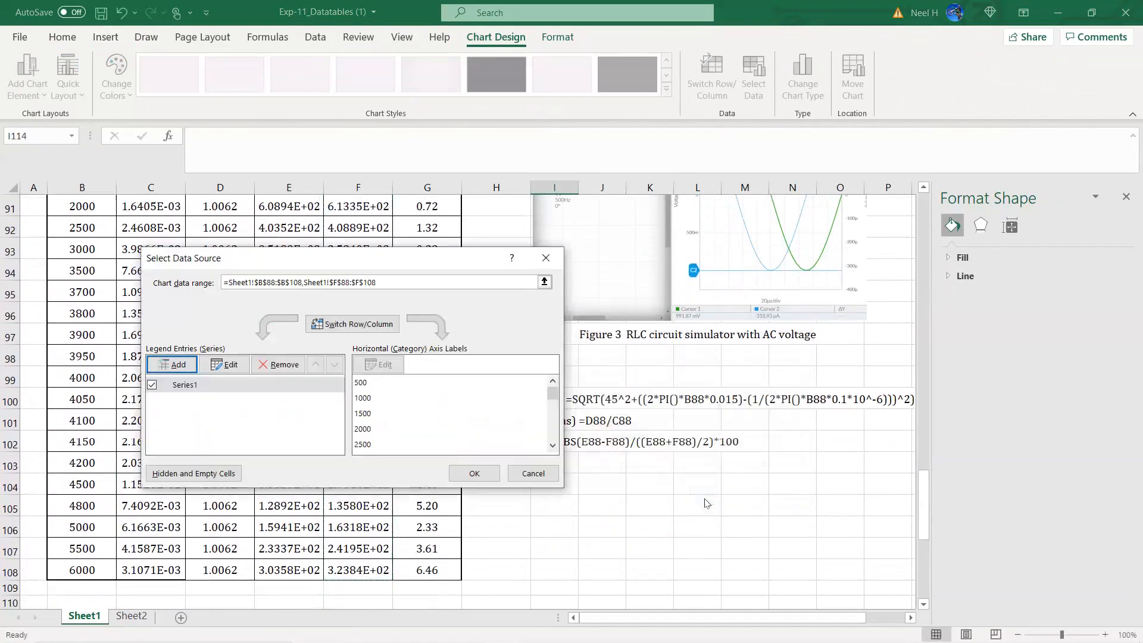
click(471, 473)
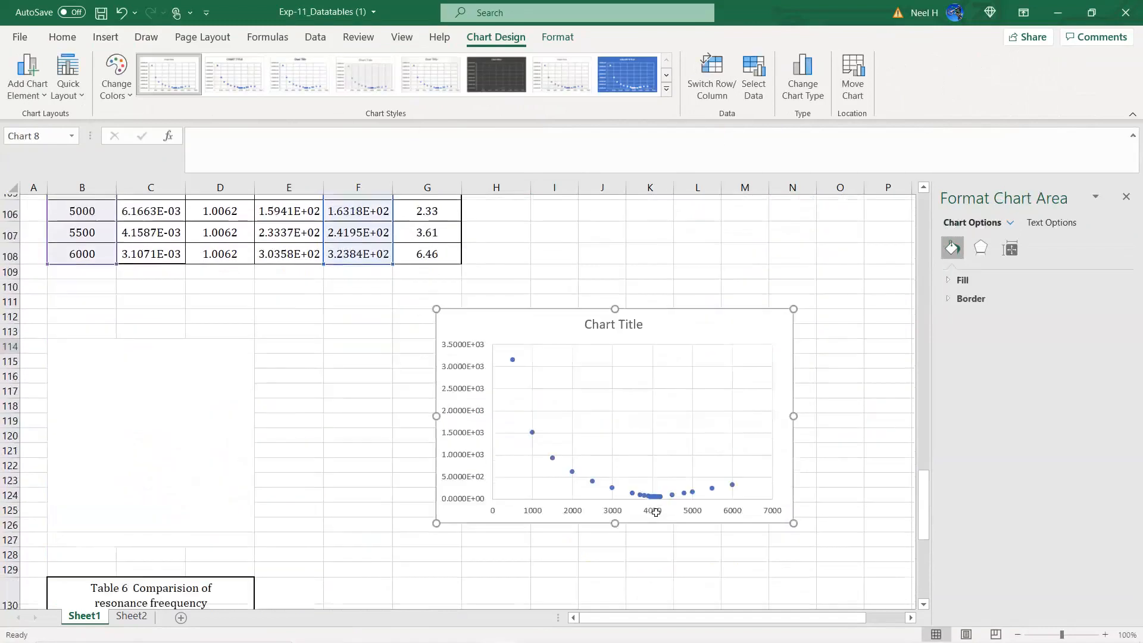
- Shift the impedance chart slightly closer to the current chart
scroll(661, 476, down, 4)
scroll(707, 283, up, 3)
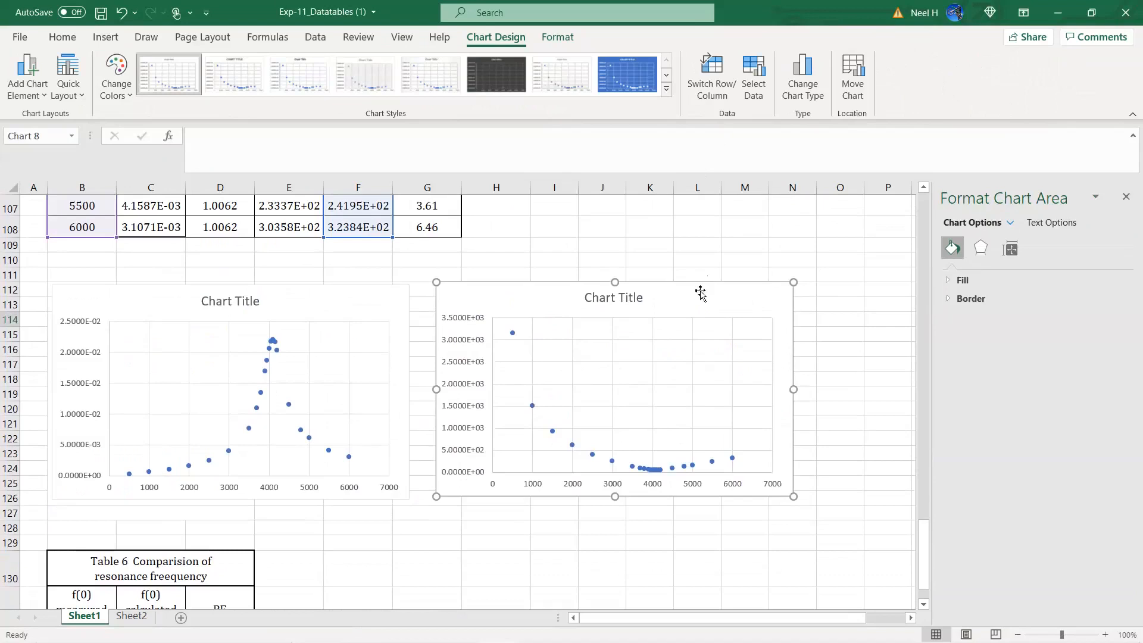
drag(694, 293, 685, 292)
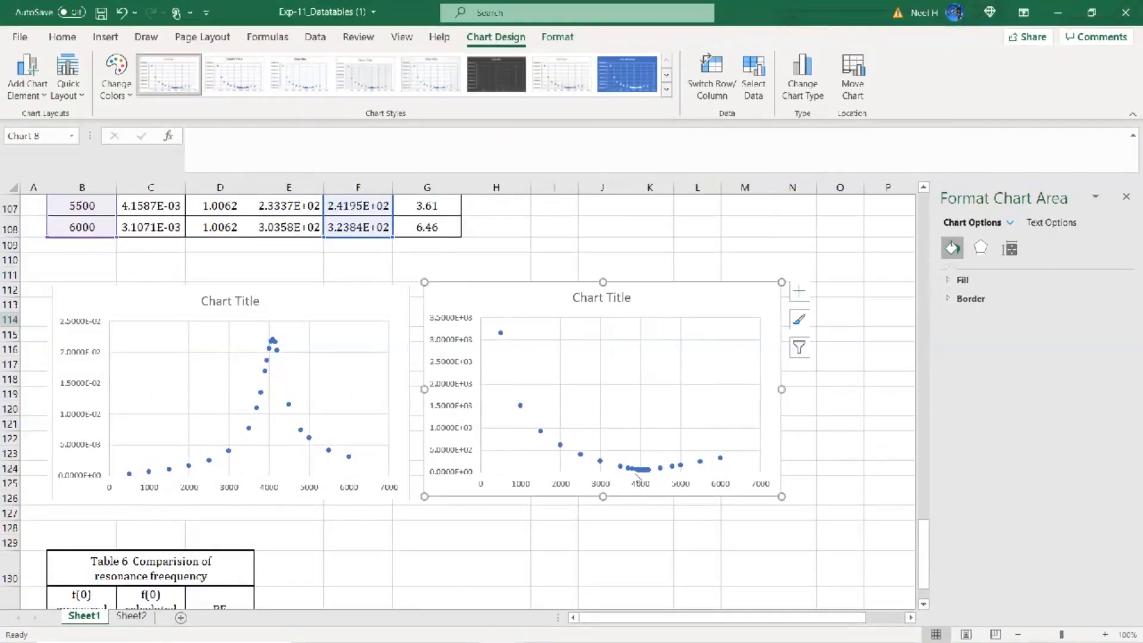
mouse_move(622, 466)
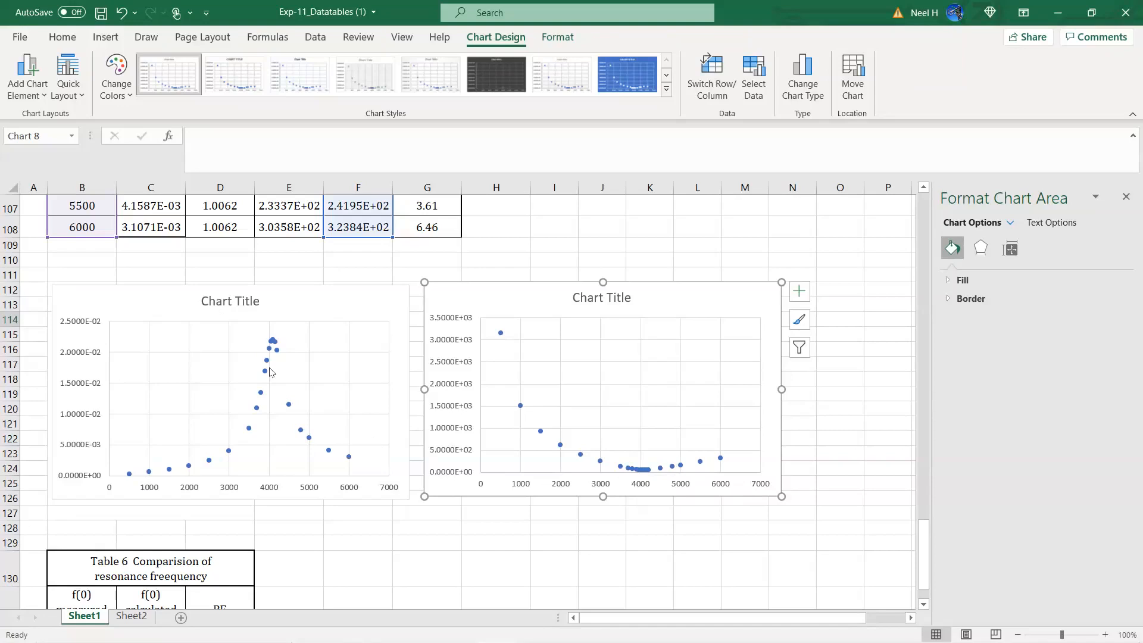
- Add axis titles to the current chart
click(312, 305)
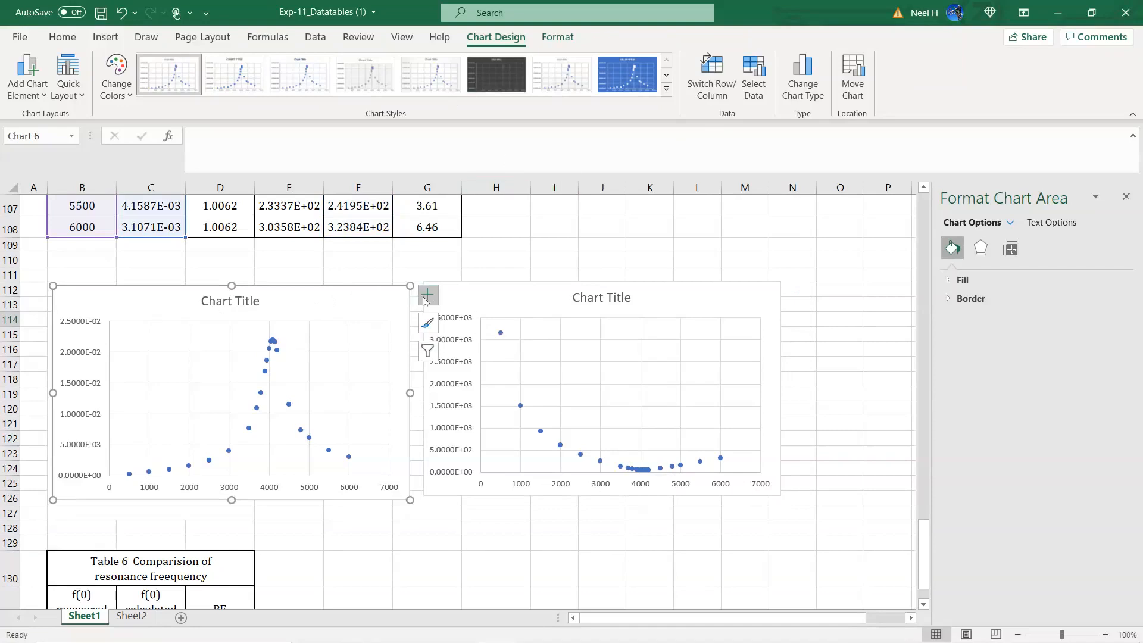
click(427, 295)
click(475, 328)
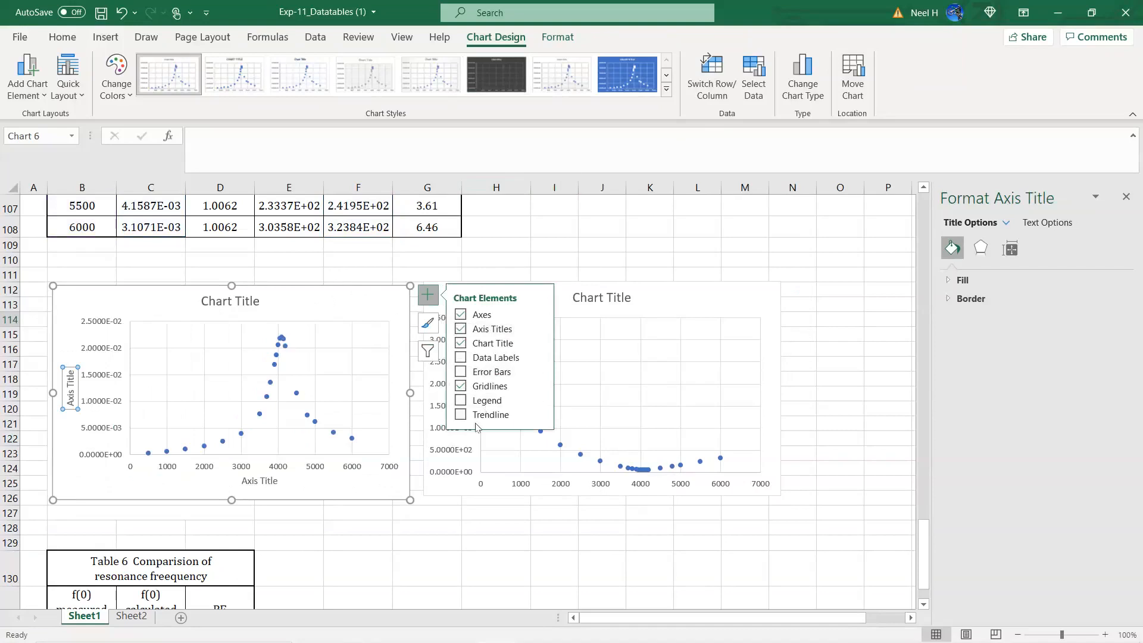
- Replace the current chart's title with "Current vs freequency"
click(242, 303)
key(BackSpace)
key(BackSpace)
key(BackSpace)
key(BackSpace)
key(BackSpace)
key(BackSpace)
key(BackSpace)
key(BackSpace)
key(BackSpace)
key(BackSpace)
key(BackSpace)
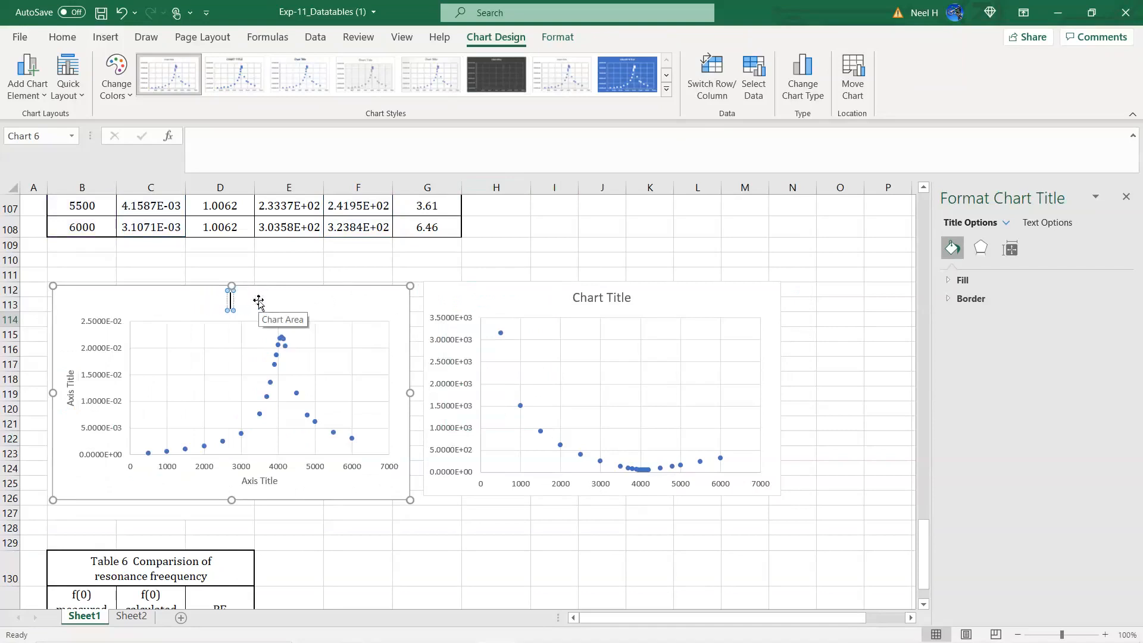
text(CUrrent)
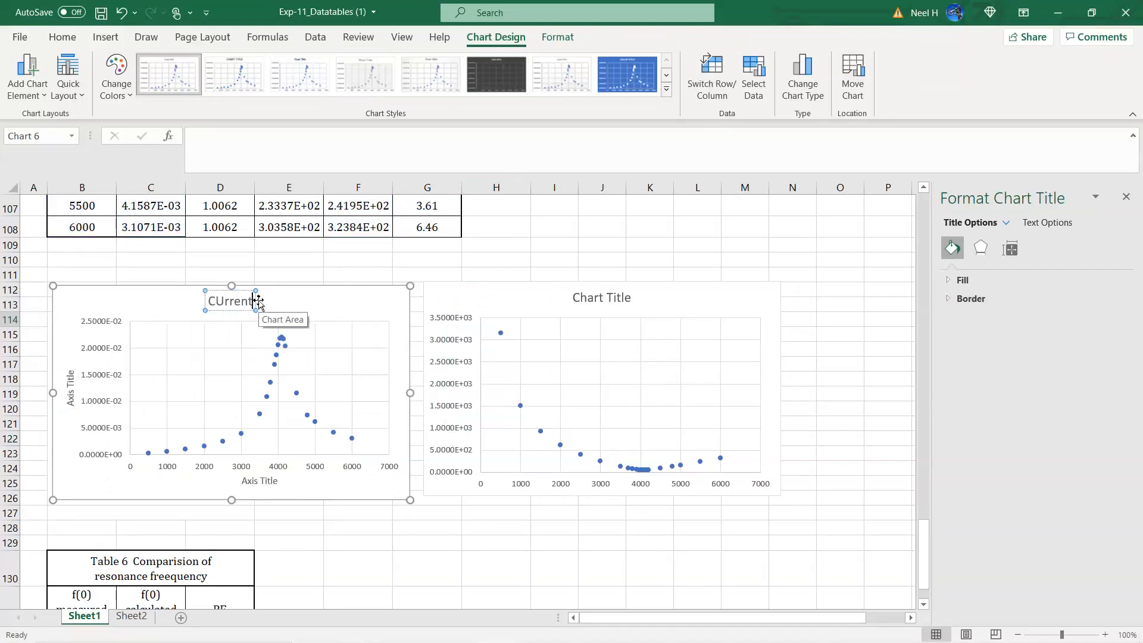
key(BackSpace)
key(BackSpace)
key(BackSpace)
key(BackSpace)
text(u)
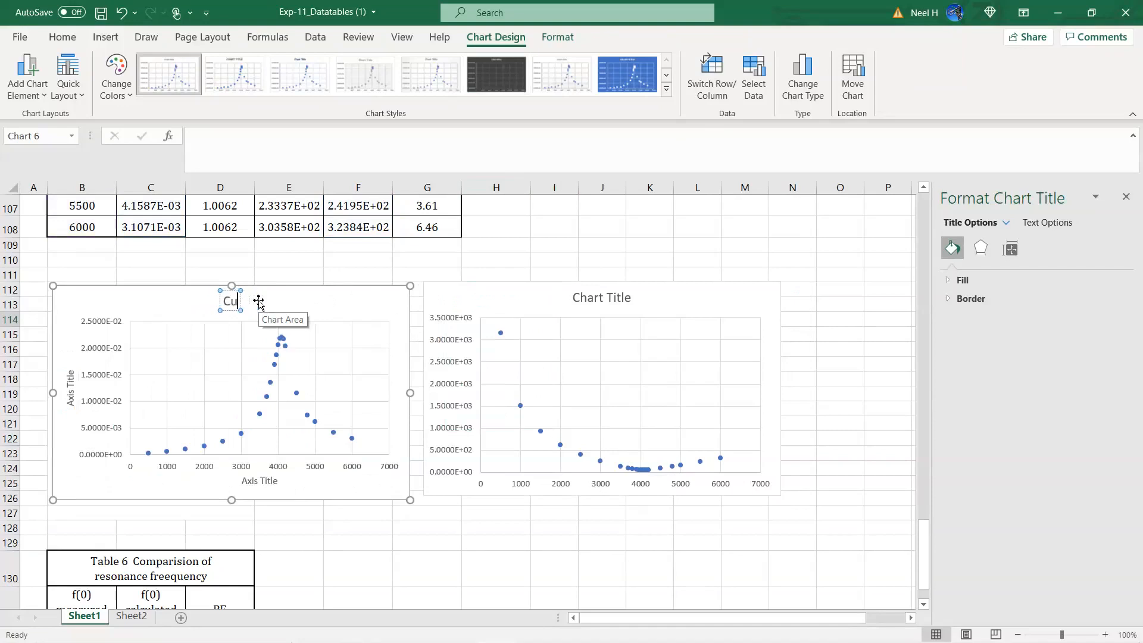
text(rrent vs)
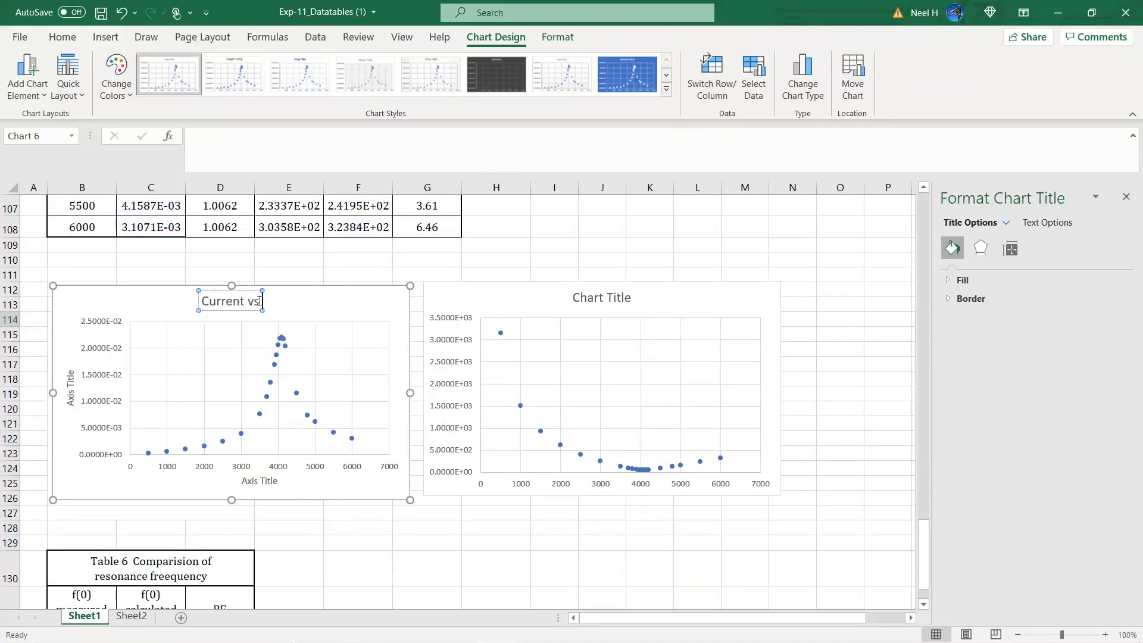
text( frequuency)
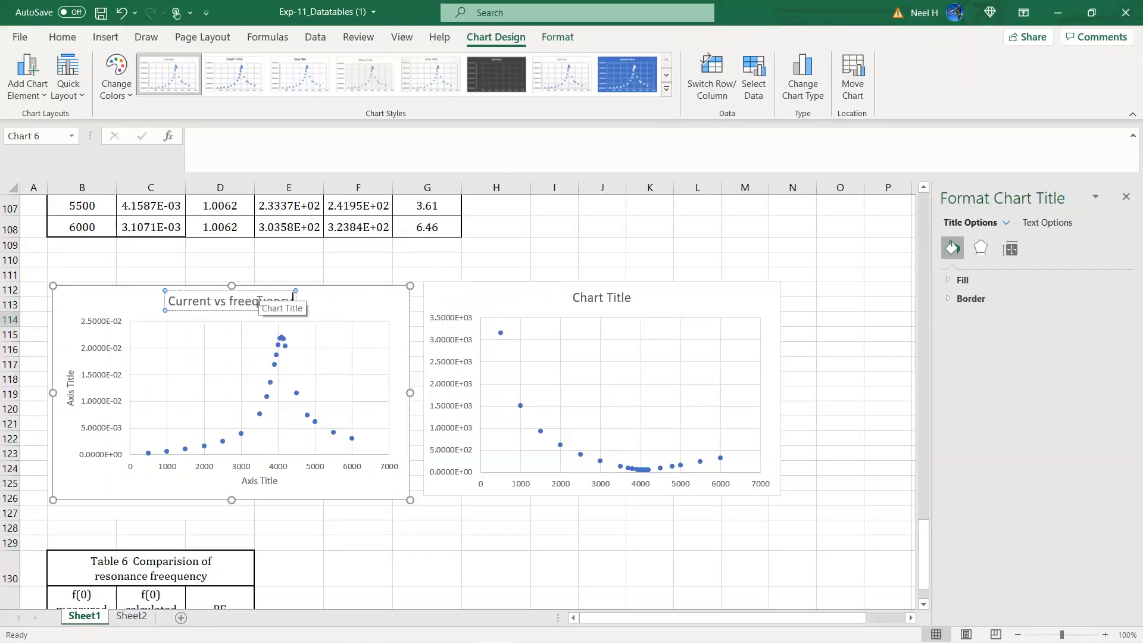
- Label the current chart's horizontal axis "Freequency (Hz)"
click(253, 479)
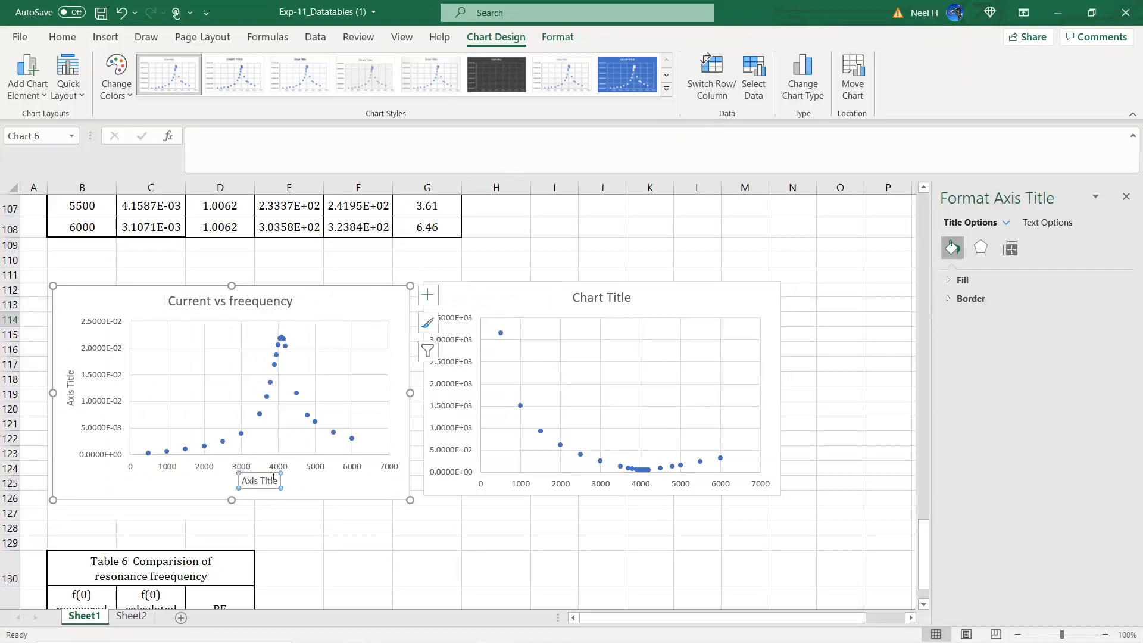
key(BackSpace)
key(BackSpace)
key(BackSpace)
key(BackSpace)
key(BackSpace)
key(BackSpace)
key(BackSpace)
key(BackSpace)
key(BackSpace)
key(BackSpace)
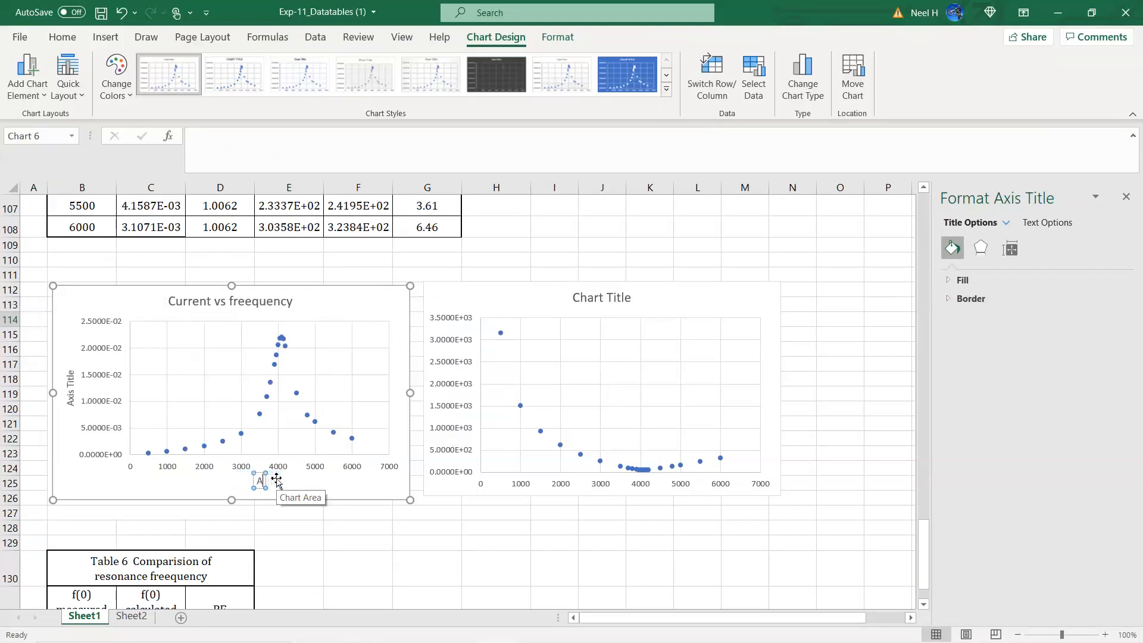
text(Fr)
key(BackSpace)
text(eequency)
text( (Hz))
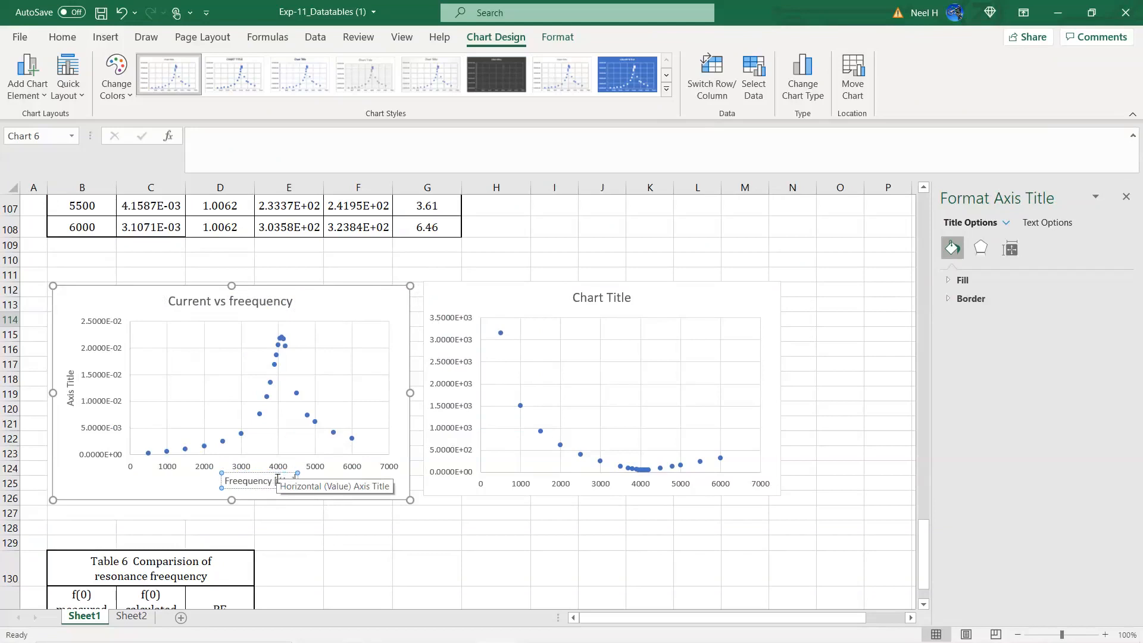
- Label the current chart's vertical axis "Current [ A ]"
click(66, 372)
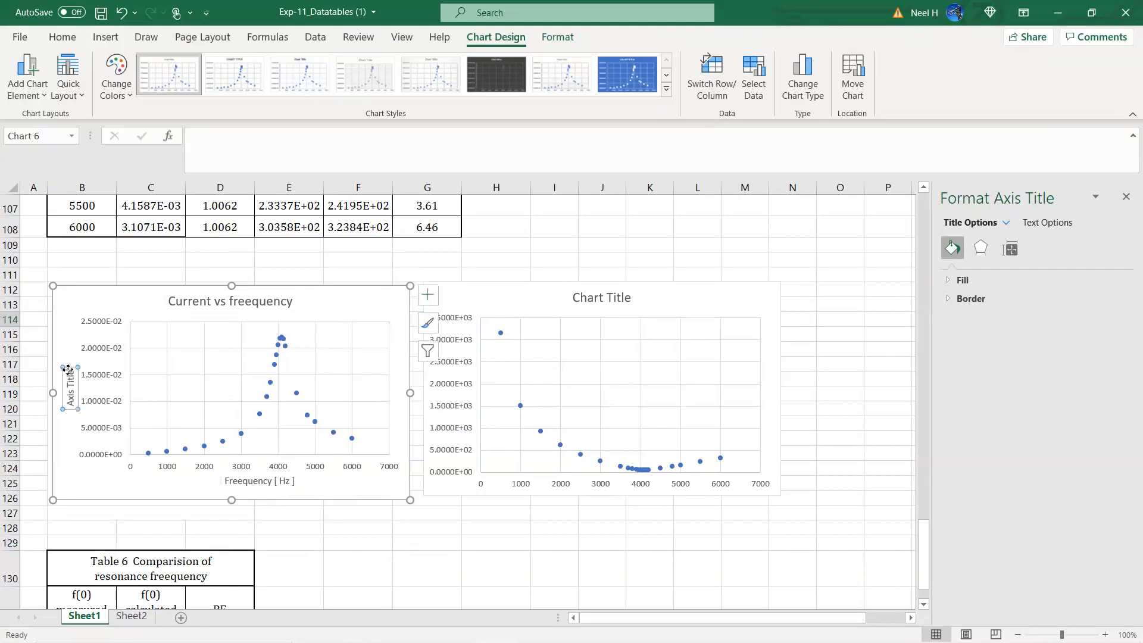
click(70, 371)
key(ctrl+a)
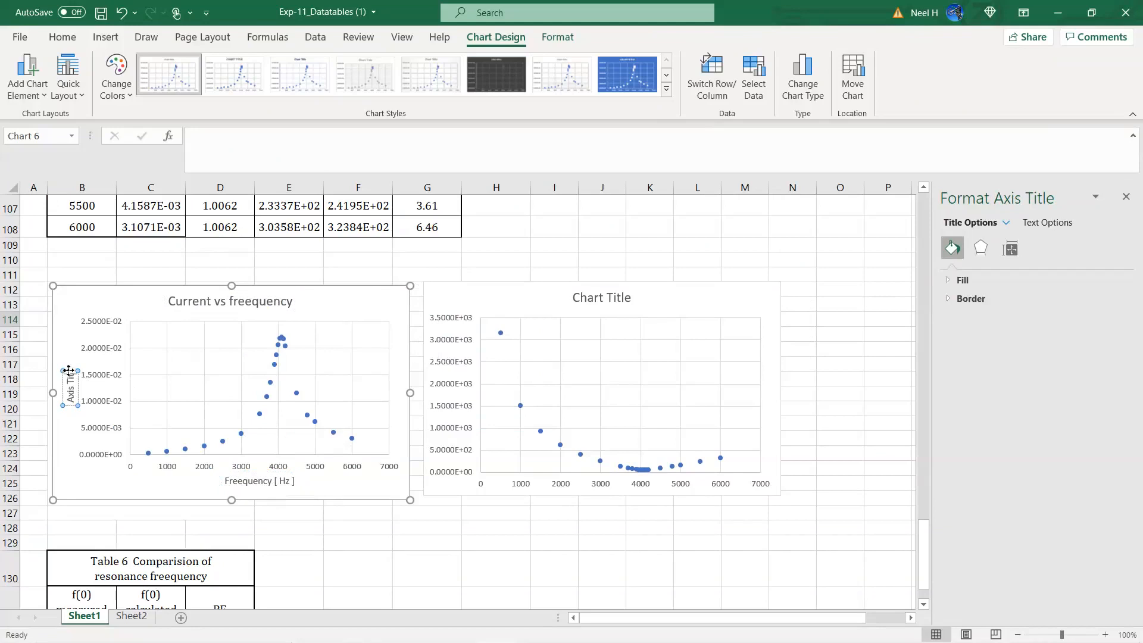
key(BackSpace)
text(Current)
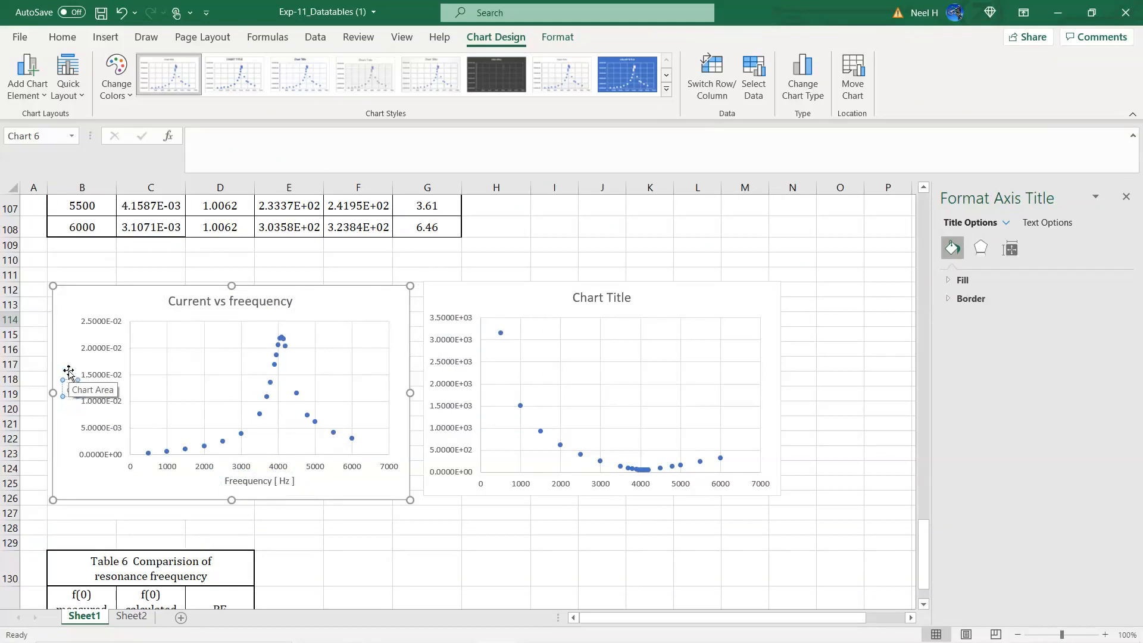
text( [ A ])
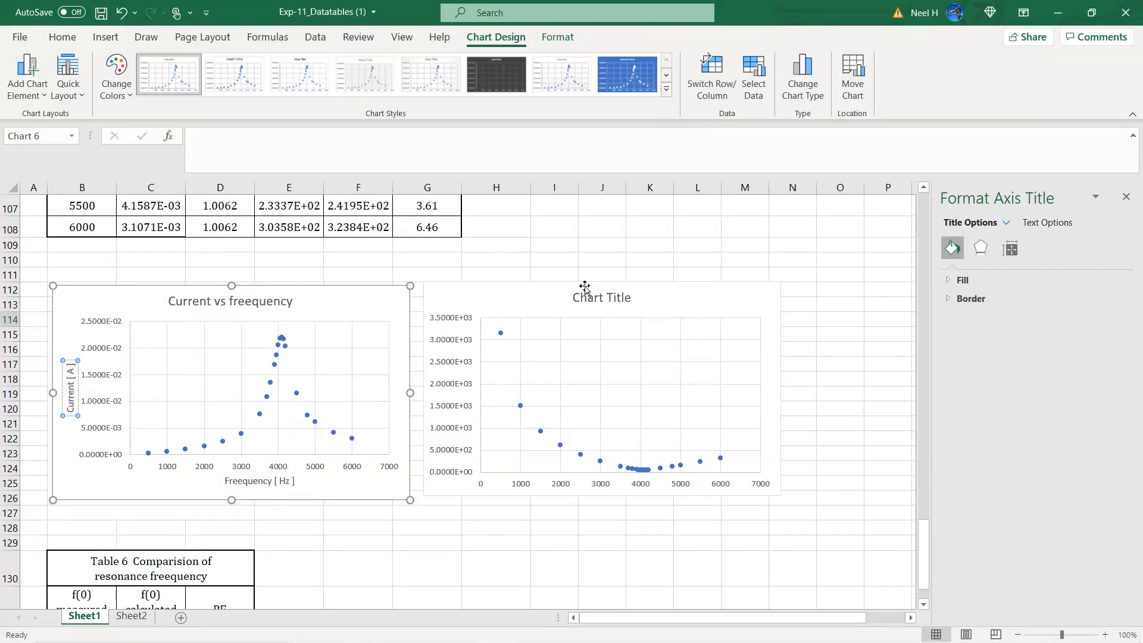
- Replace the impedance chart's title with "Impedance vs freequency"
click(633, 296)
click(629, 297)
key(BackSpace)
key(BackSpace)
key(BackSpace)
key(BackSpace)
key(BackSpace)
key(BackSpace)
key(BackSpace)
key(BackSpace)
key(BackSpace)
key(BackSpace)
key(BackSpace)
text(Impe)
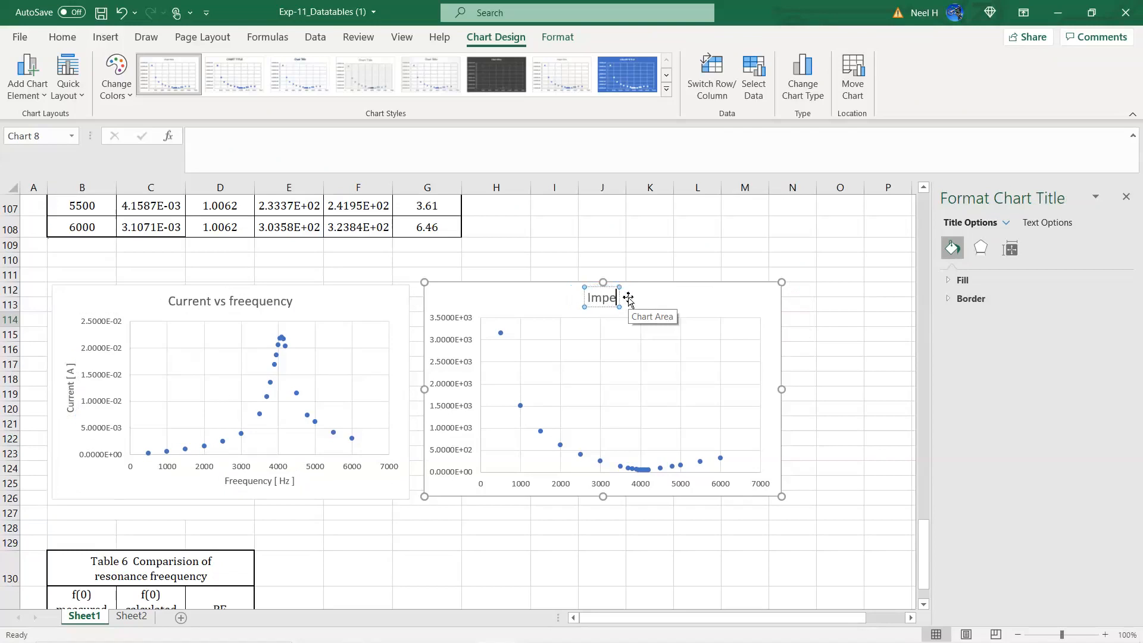
text(dance vs freequency)
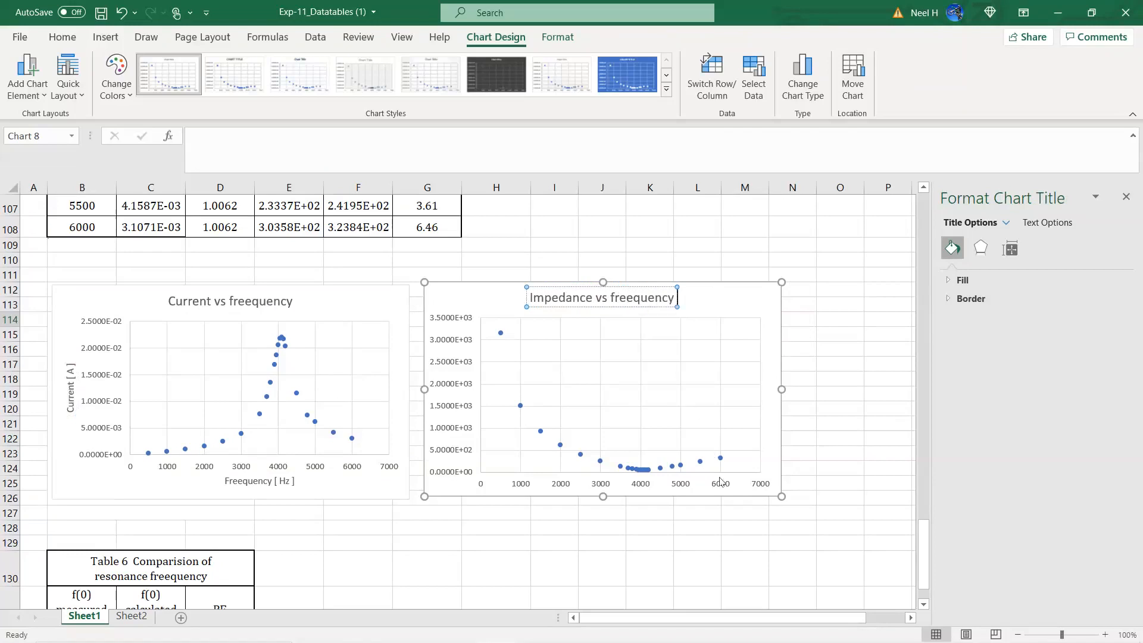
- Add axis titles to the impedance chart
click(762, 299)
click(799, 292)
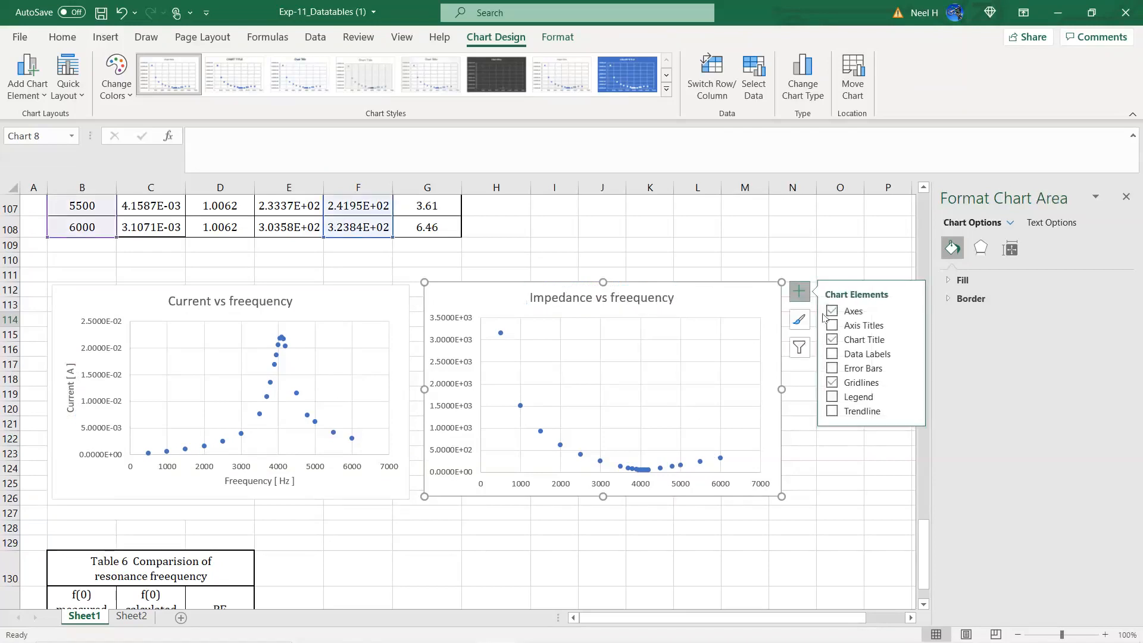
click(833, 325)
- Label the impedance chart's horizontal axis "Freequency [ Hz ]"
click(629, 477)
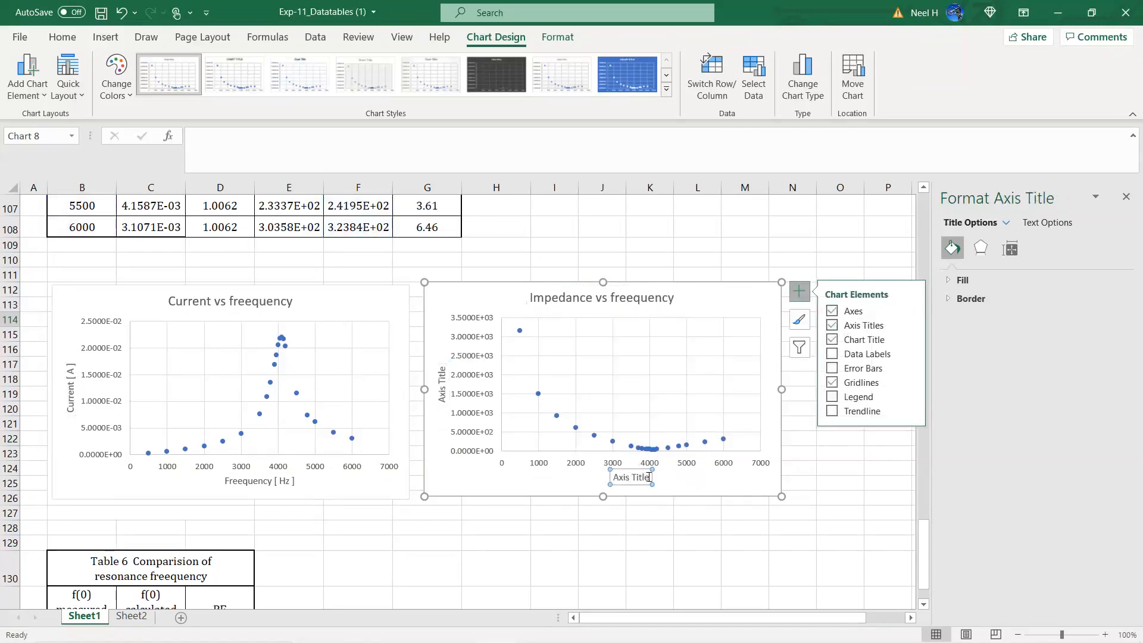
click(649, 477)
key(BackSpace)
key(BackSpace)
key(BackSpace)
key(BackSpace)
key(BackSpace)
key(BackSpace)
key(BackSpace)
key(BackSpace)
key(BackSpace)
key(BackSpace)
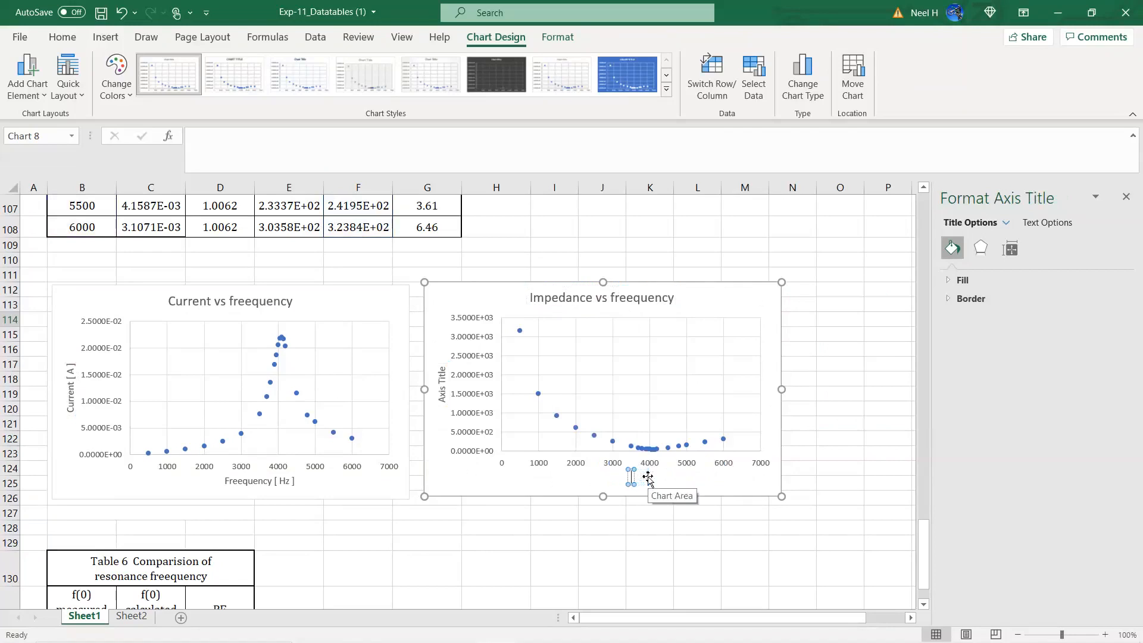
text(Freequency)
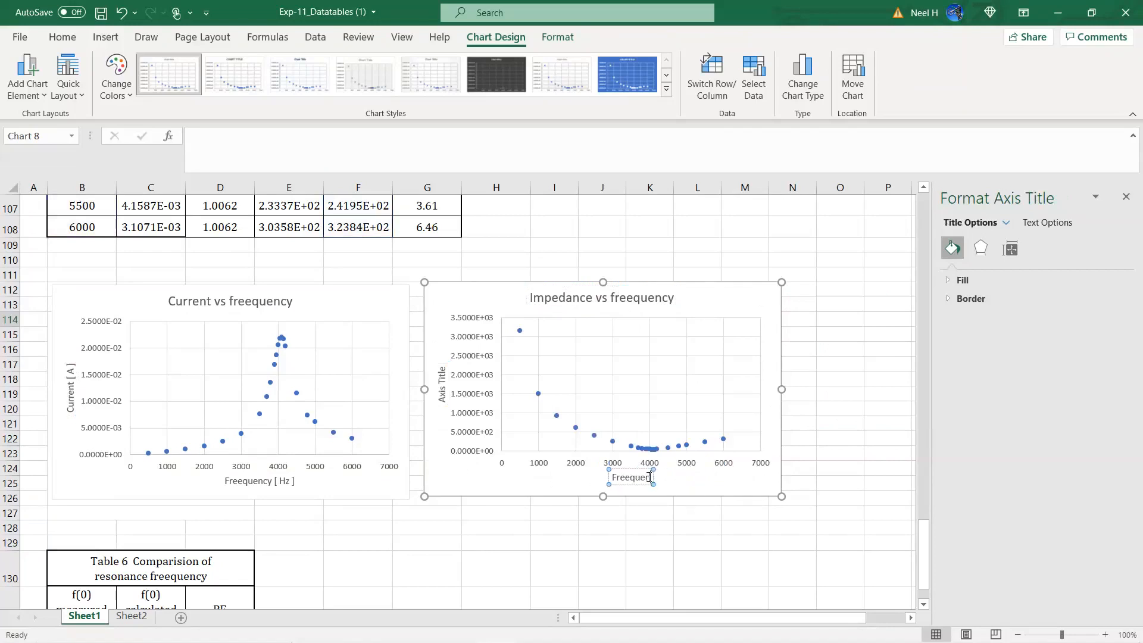
text( [ Hz ])
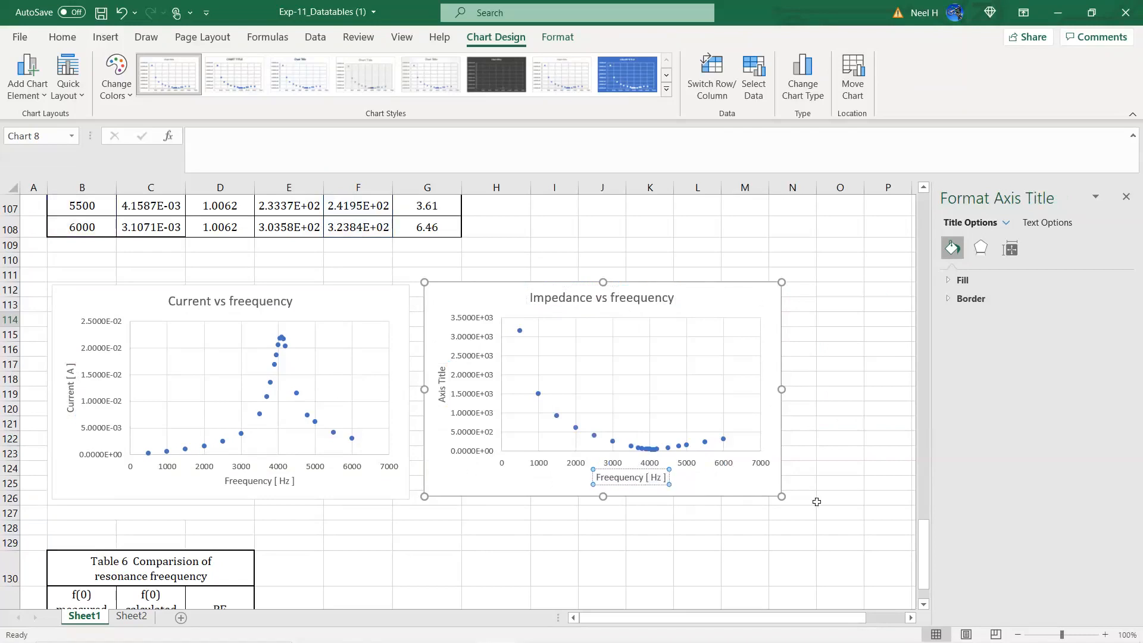
click(441, 373)
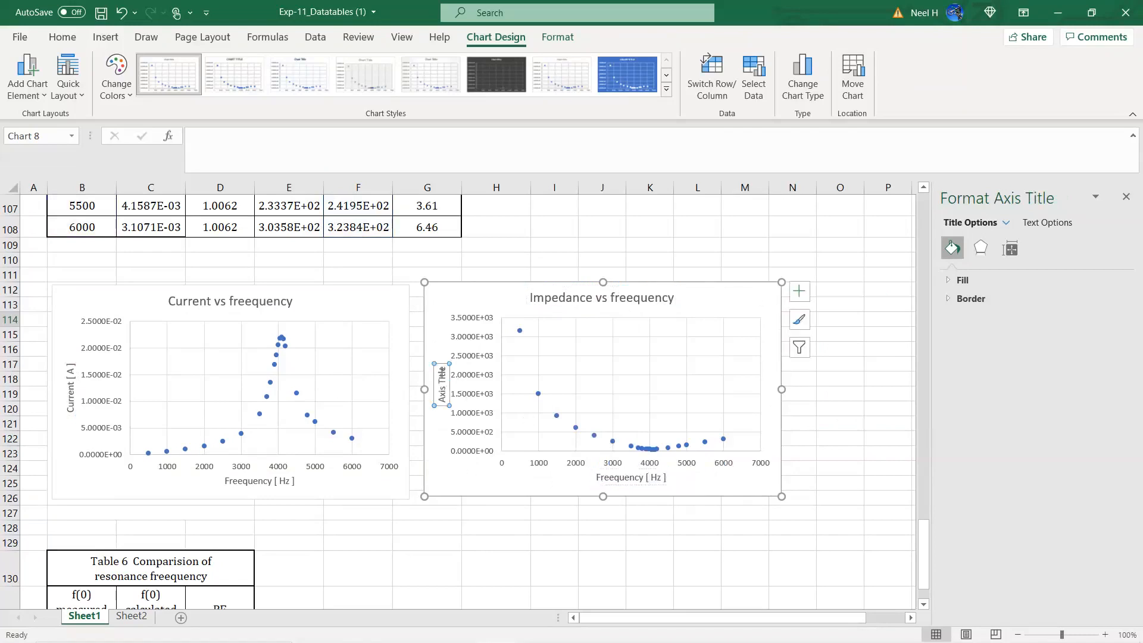
key(BackSpace)
key(BackSpace)
key(BackSpace)
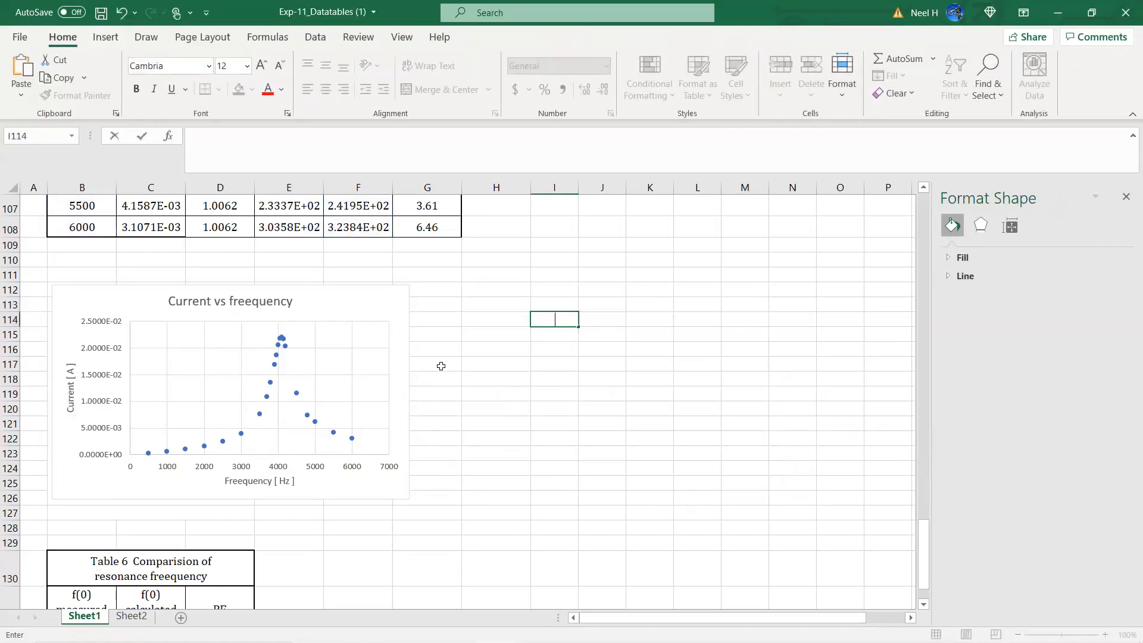
click(122, 13)
key(Escape)
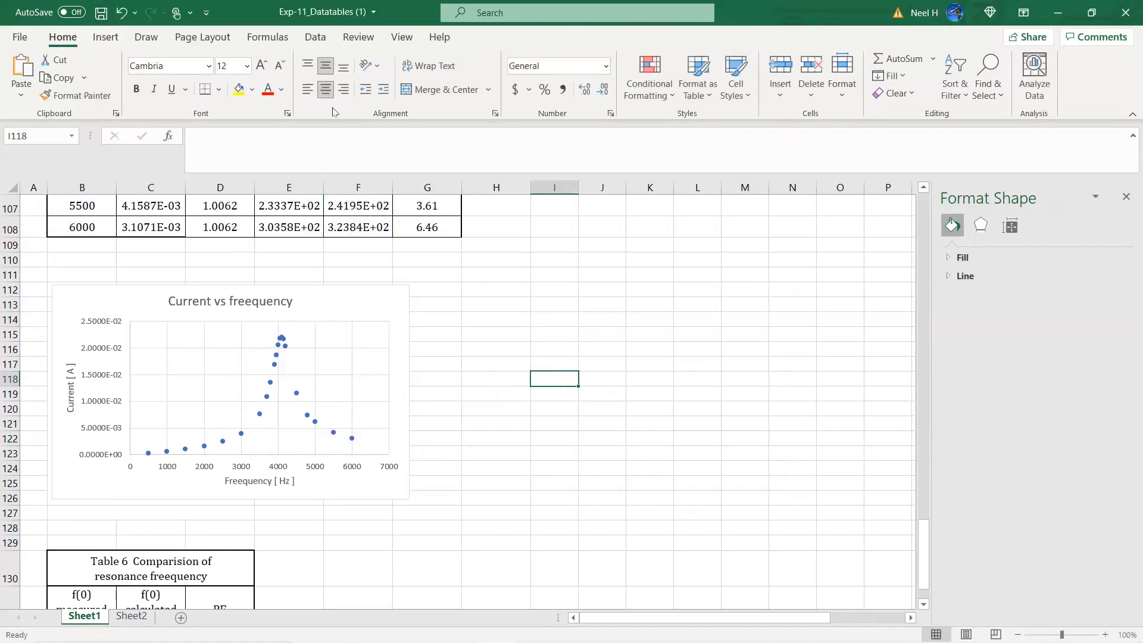
click(121, 13)
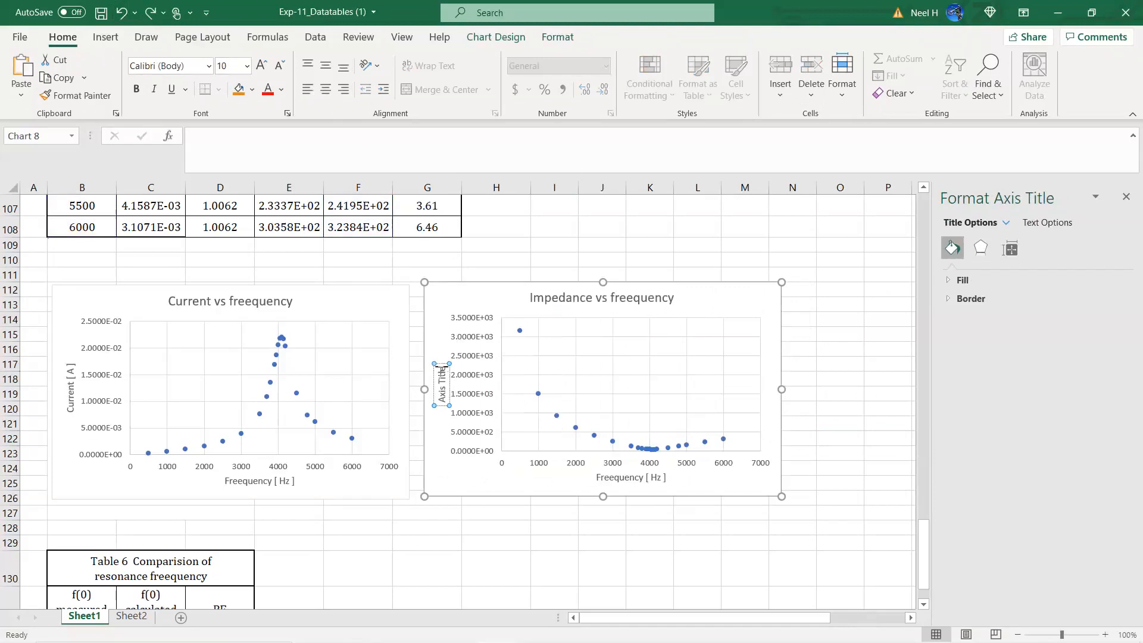
- Label the impedance chart's vertical axis "Impedance [ Ω ]", inserting the ohm sign as a symbol
key(BackSpace)
key(BackSpace)
key(BackSpace)
key(BackSpace)
key(BackSpace)
key(BackSpace)
key(BackSpace)
key(BackSpace)
key(BackSpace)
key(BackSpace)
text(Impedance [)
click(105, 38)
click(1073, 74)
click(1125, 147)
click(178, 421)
click(409, 476)
click(515, 479)
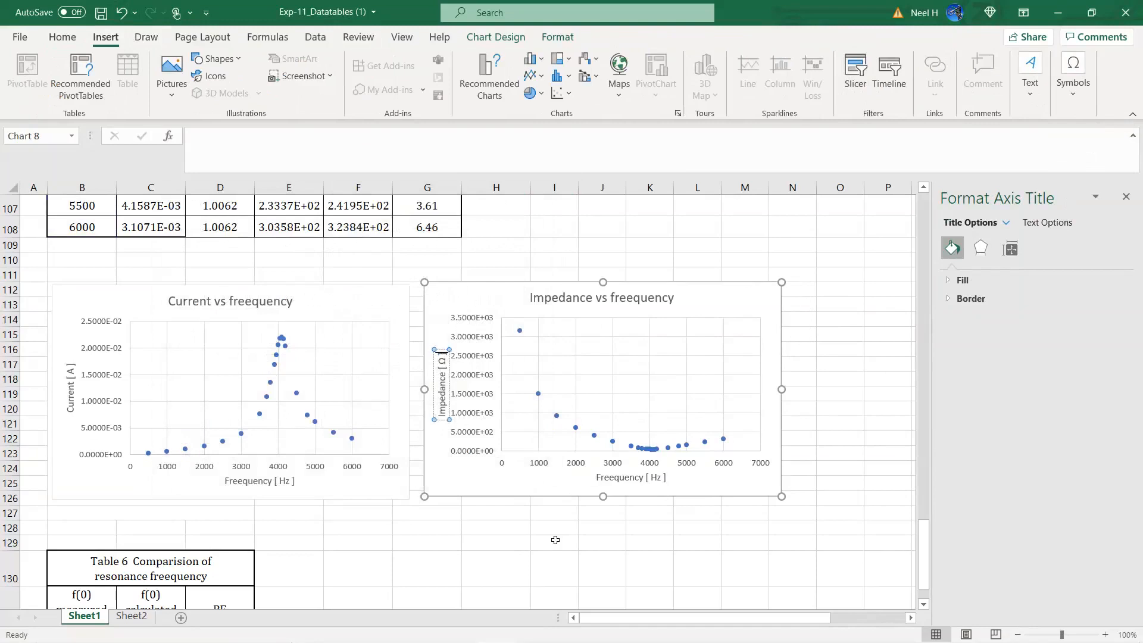
click(706, 516)
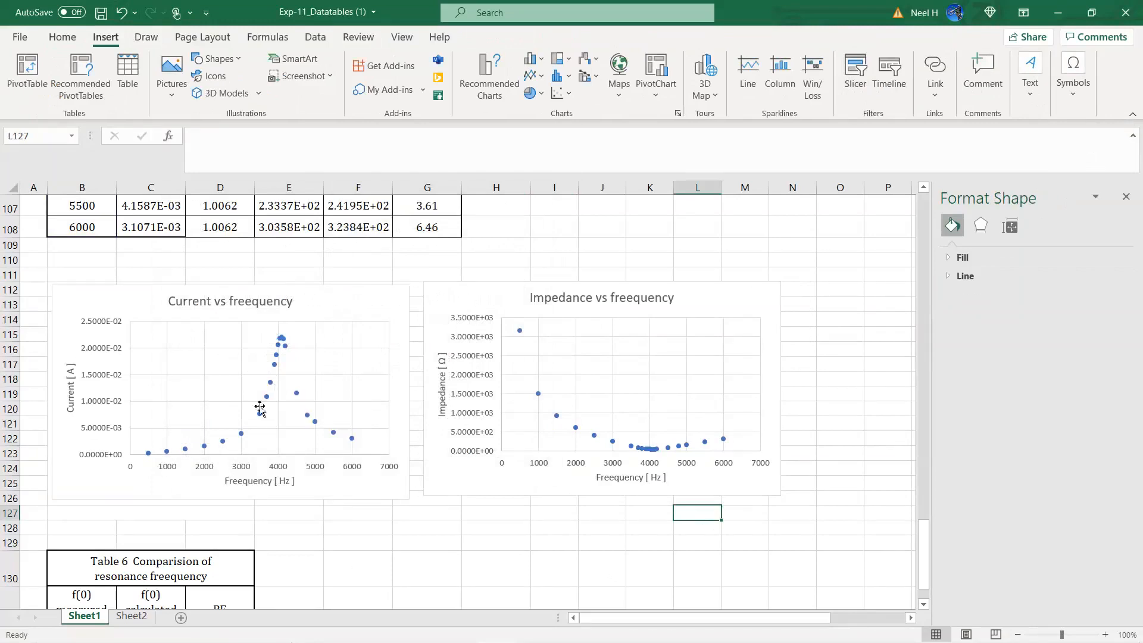
- Copy the Figure 6 caption from beneath the inductor reactance chart to cell B127 beneath the current chart
mouse_move(283, 341)
scroll(301, 572, down, 2)
scroll(301, 569, up, 12)
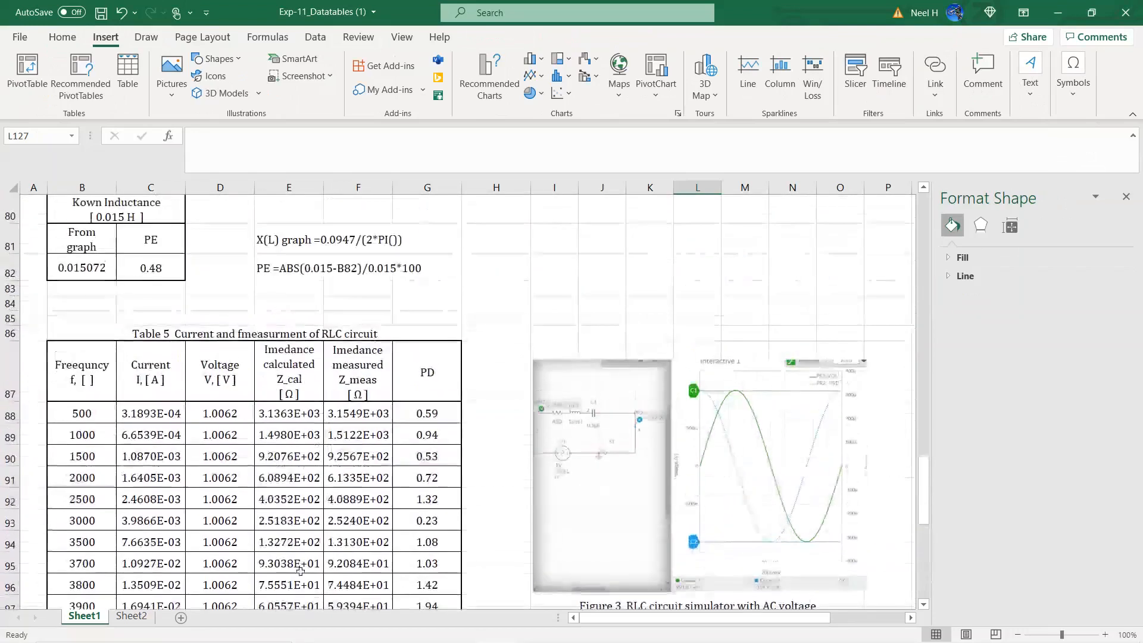
scroll(287, 376, up, 5)
click(235, 412)
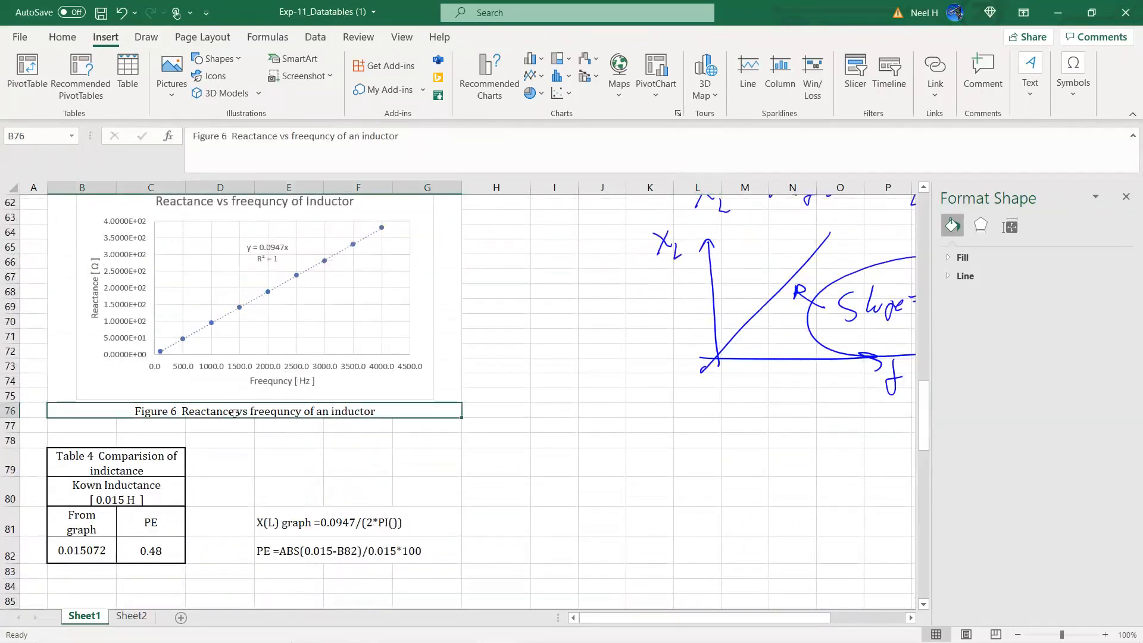
key(ctrl+c)
scroll(234, 412, down, 19)
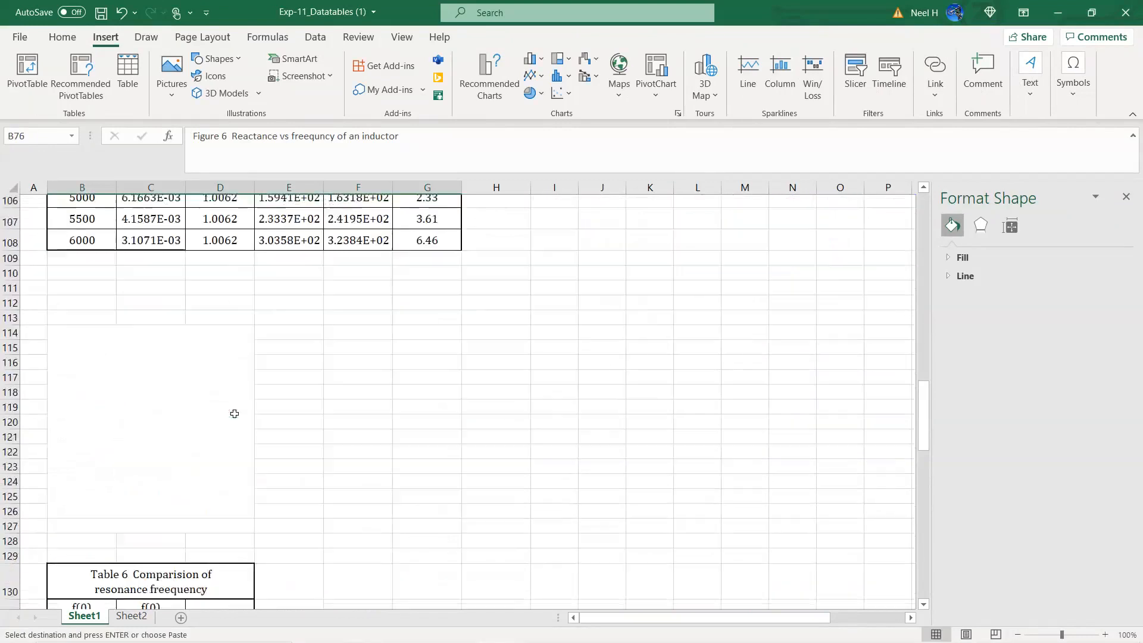
click(90, 323)
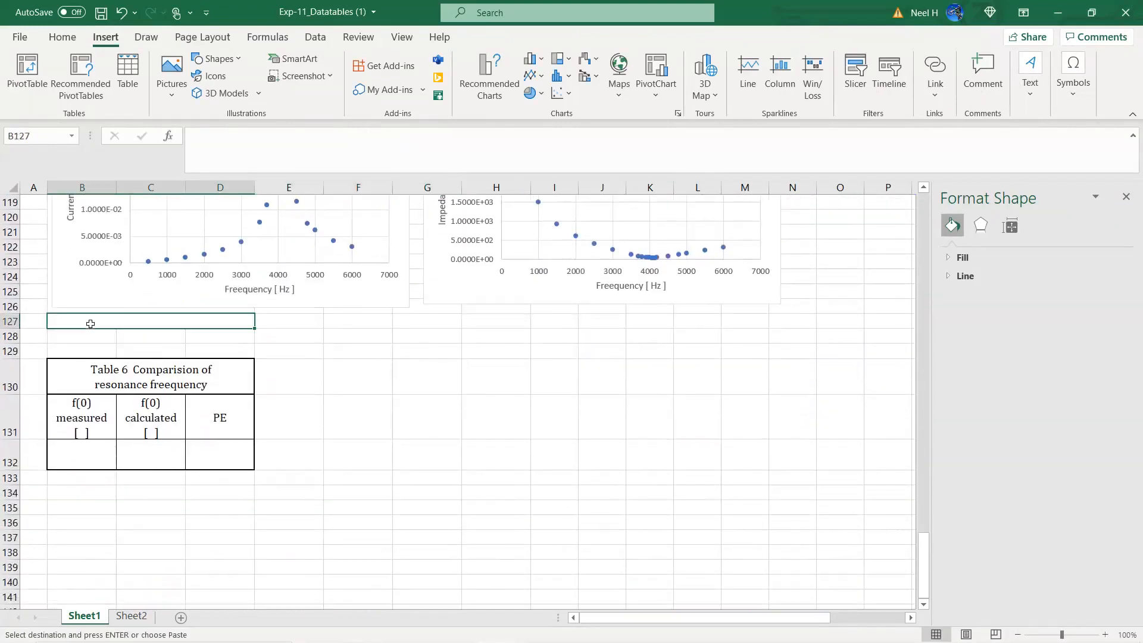
key(ctrl+v)
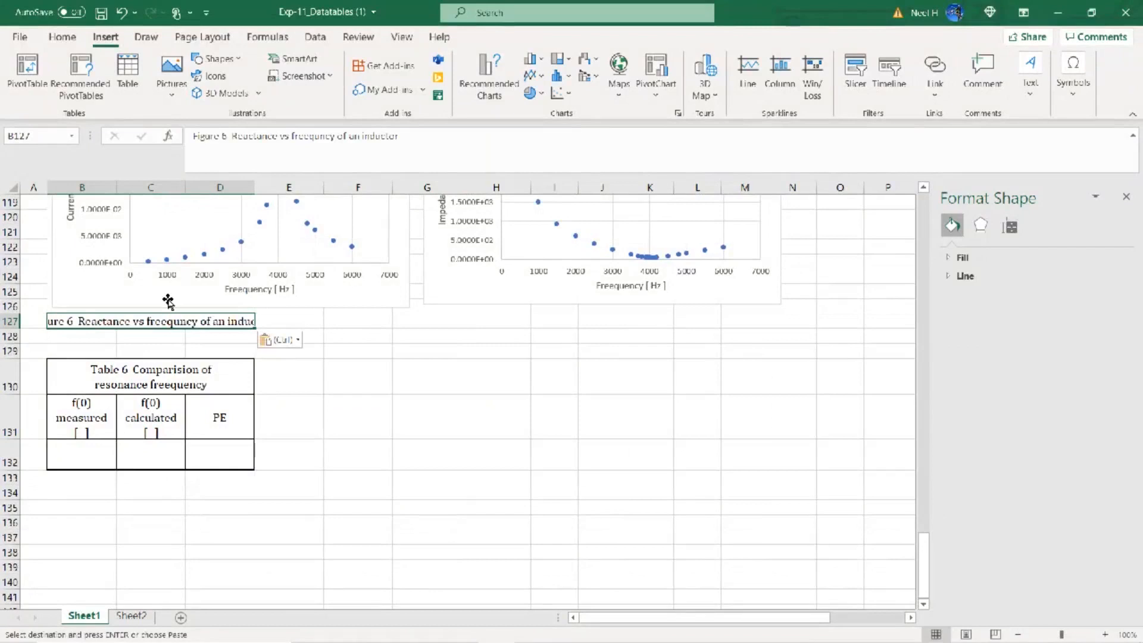
- Reword the caption in B127 to "Figure 6 Current vs freequncy of RLC circuit"
click(226, 136)
key(BackSpace)
text(6)
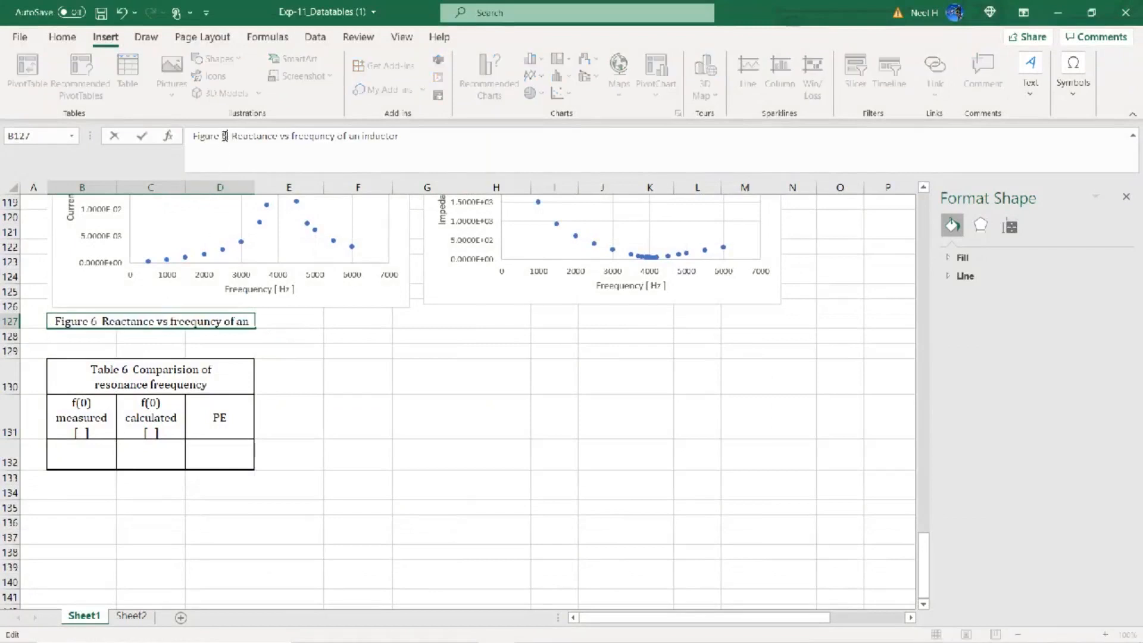
click(279, 136)
key(BackSpace)
key(BackSpace)
key(BackSpace)
key(BackSpace)
key(BackSpace)
key(BackSpace)
key(BackSpace)
key(BackSpace)
key(BackSpace)
key(BackSpace)
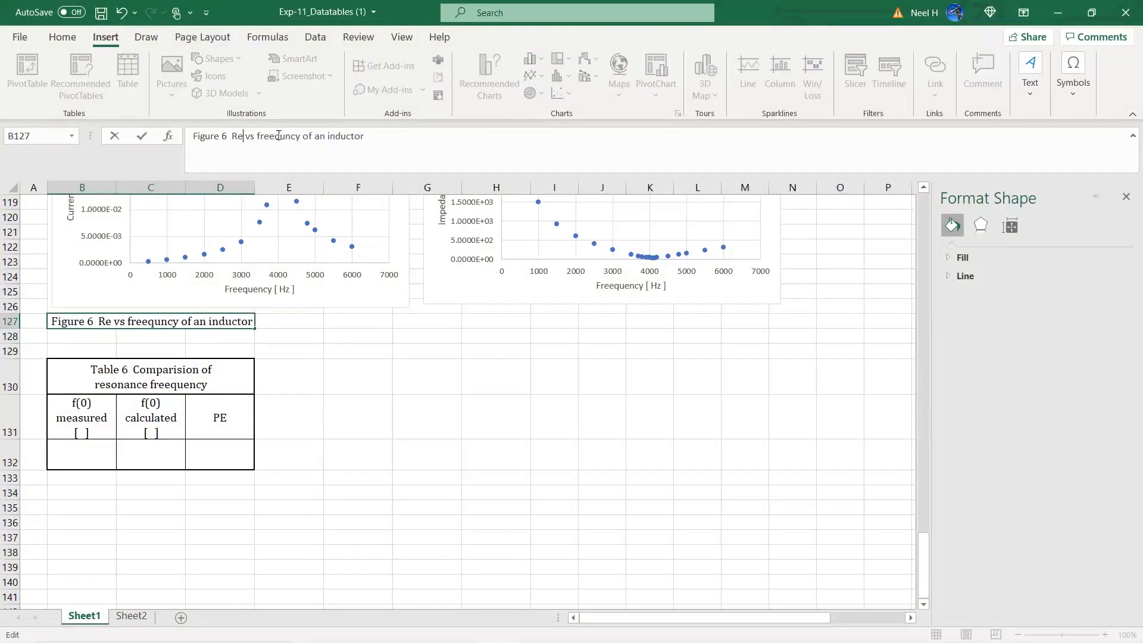
text(CUrrn)
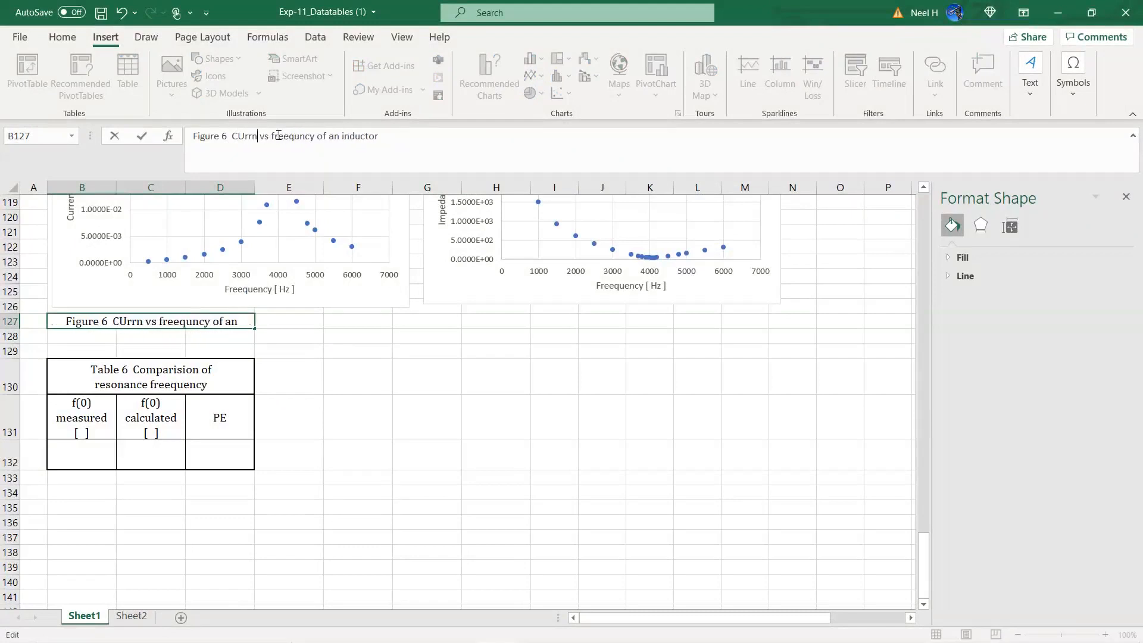
key(BackSpace)
key(BackSpace)
text(urrent)
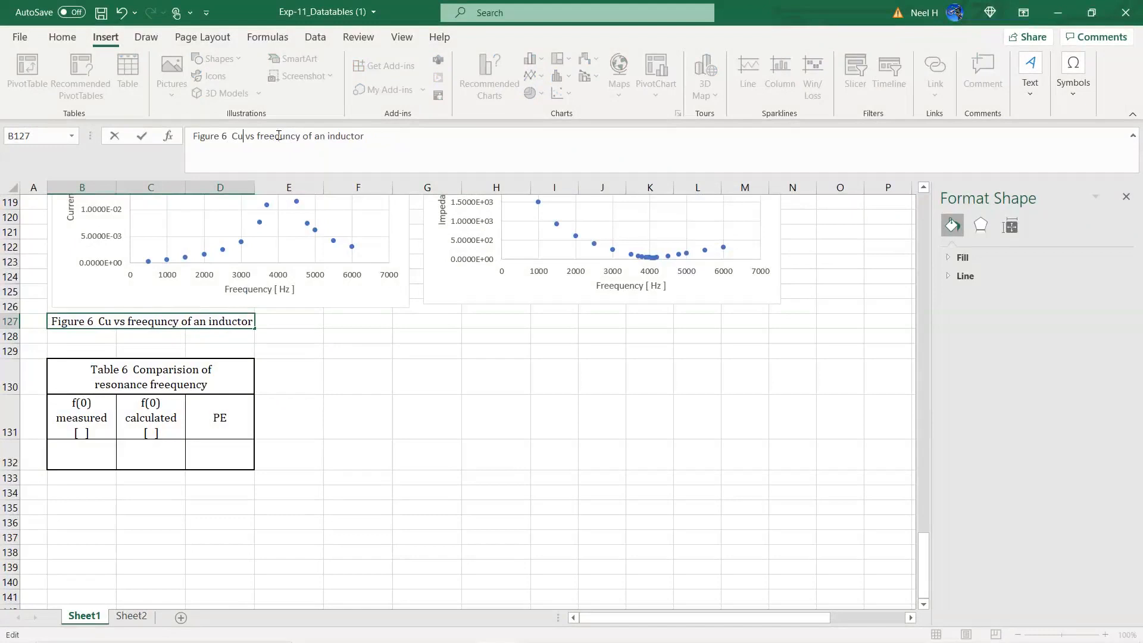
drag(386, 135, 338, 136)
text(RLC circui)
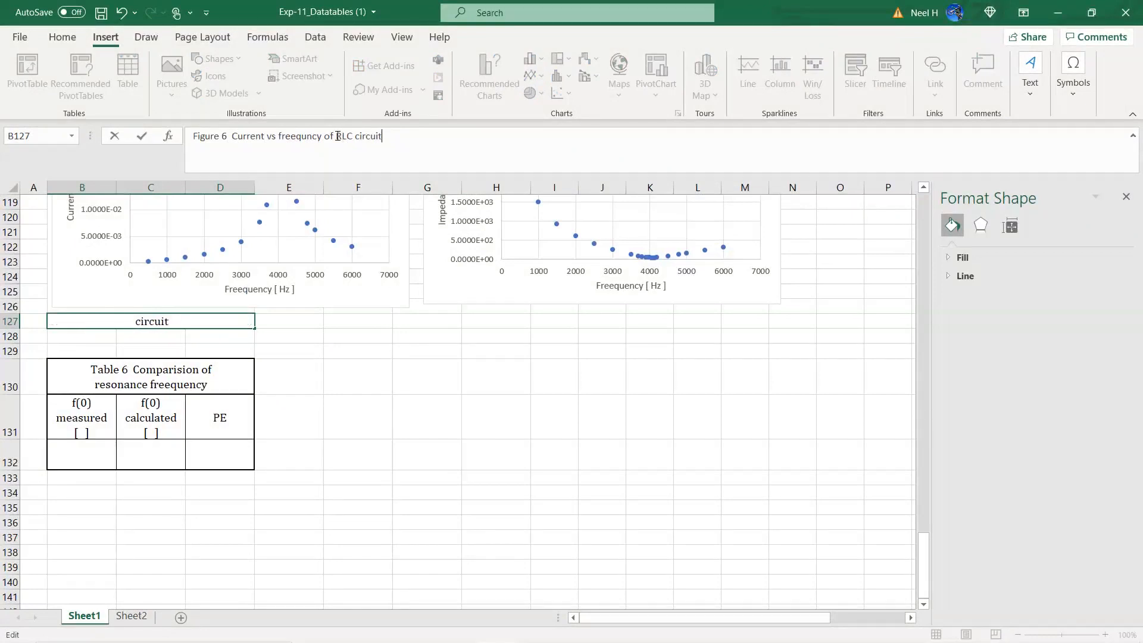
key(Return)
- Merge and center the current chart's caption across B127:F127
drag(84, 318, 346, 321)
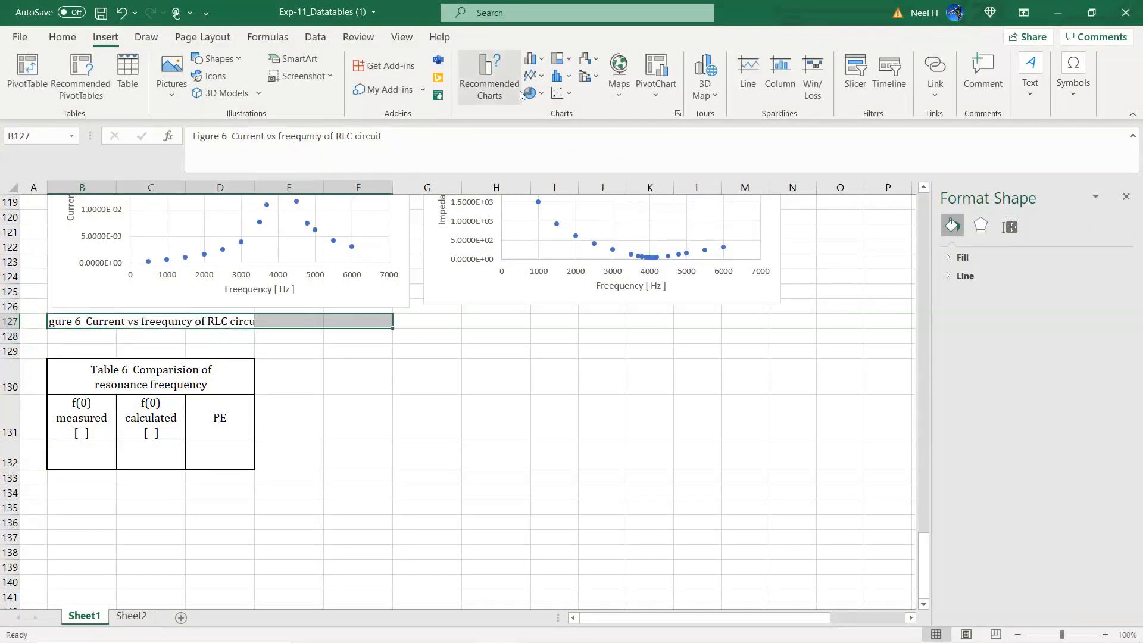
click(63, 37)
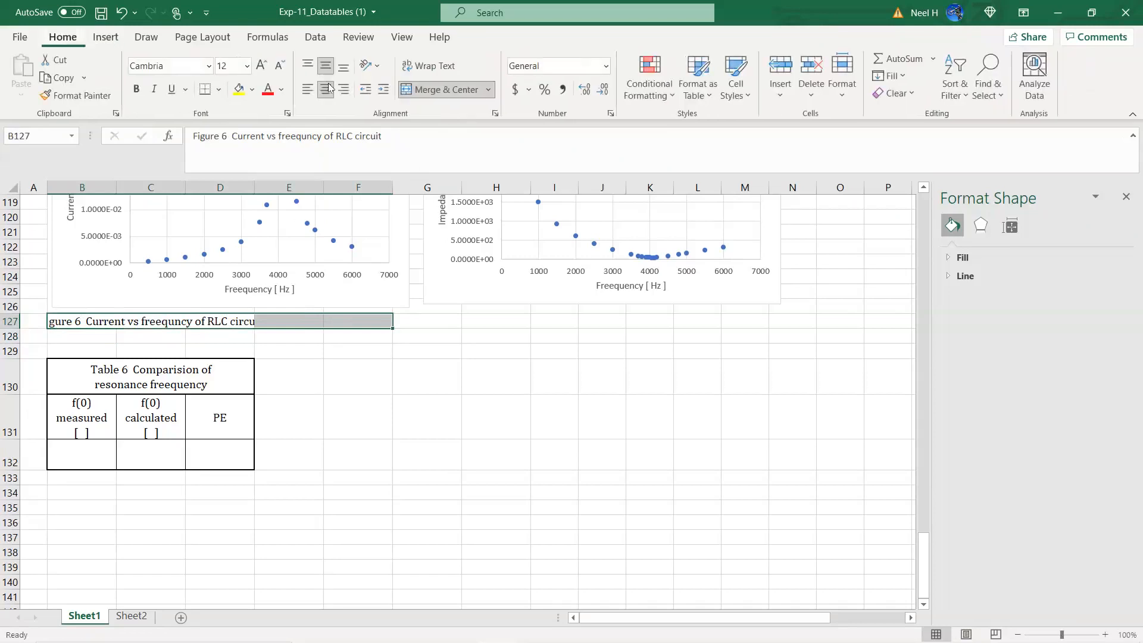
click(434, 94)
- Copy the current chart's caption to cell H127 beneath the impedance chart
key(ctrl+c)
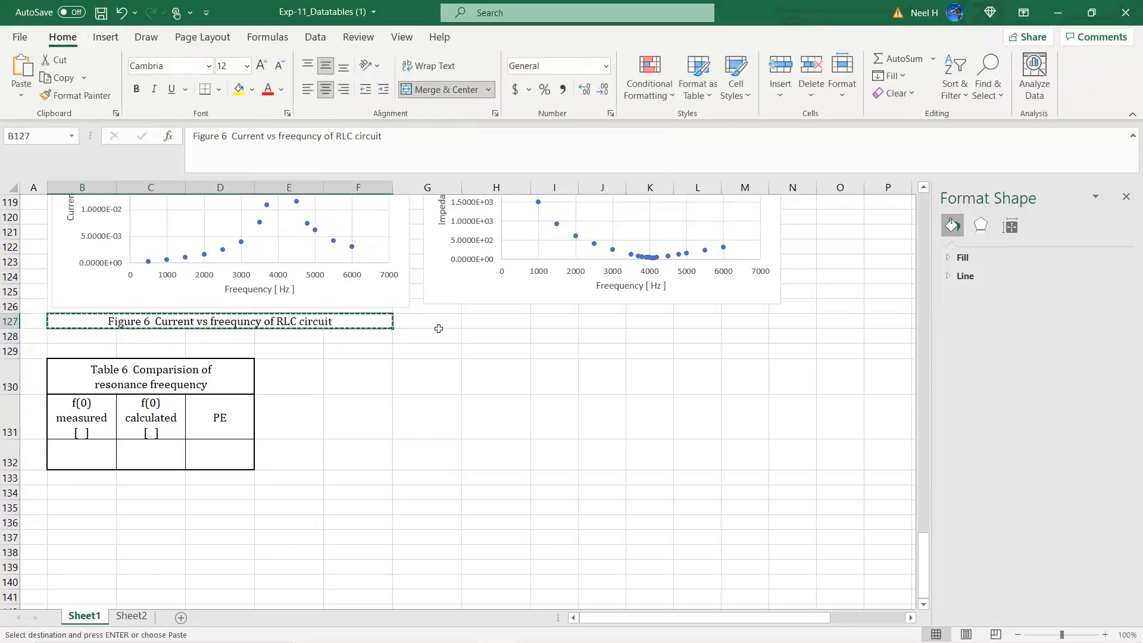
click(488, 319)
key(ctrl+v)
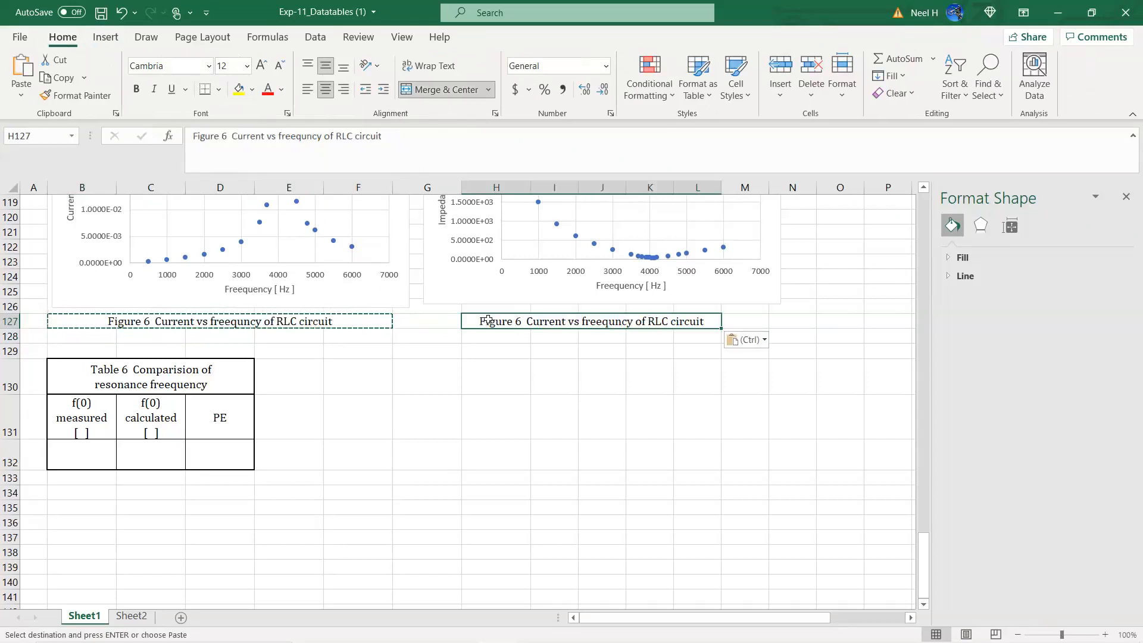
- Check the preceding figure's number and renumber the caption beneath the current chart as Figure 7
scroll(488, 319, up, 17)
scroll(488, 319, down, 14)
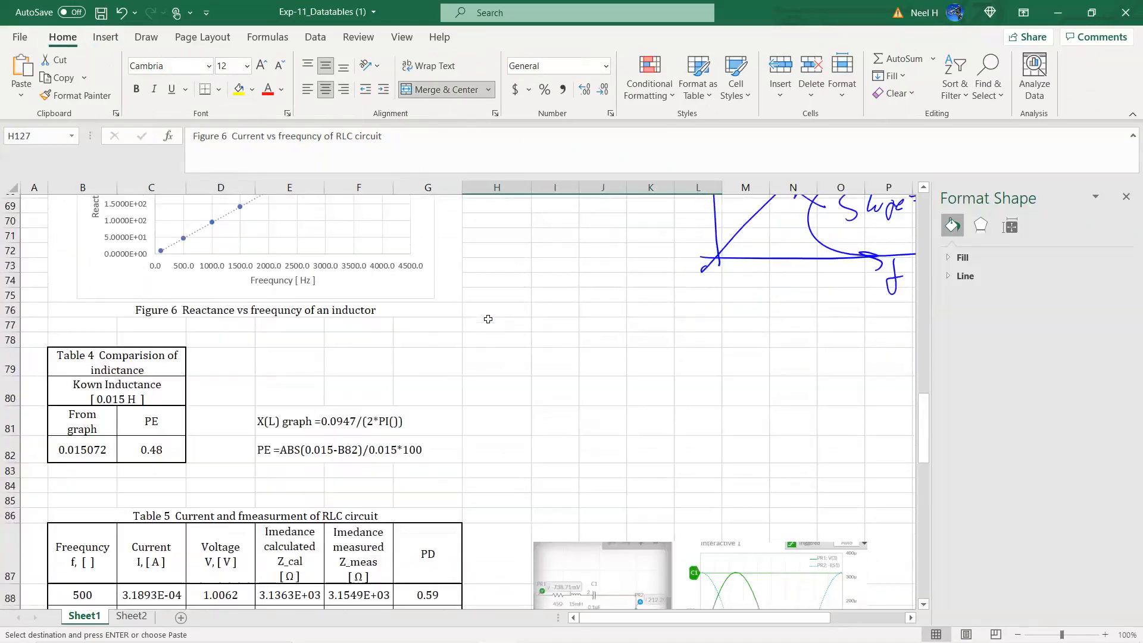
scroll(320, 423, down, 2)
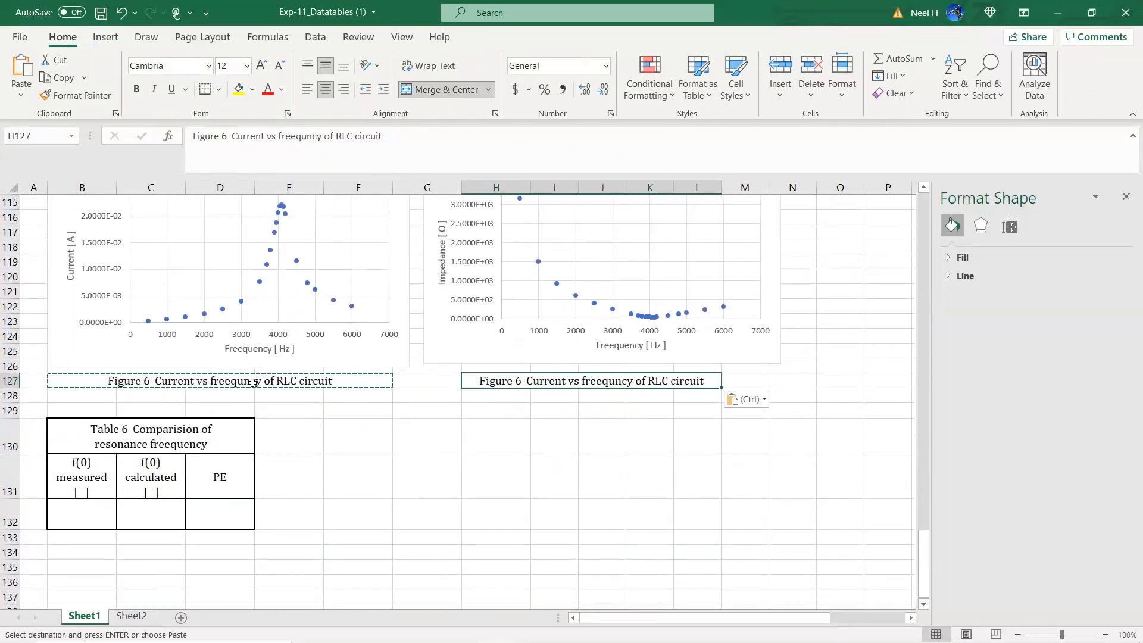
click(298, 381)
click(229, 136)
key(BackSpace)
text(7)
key(Return)
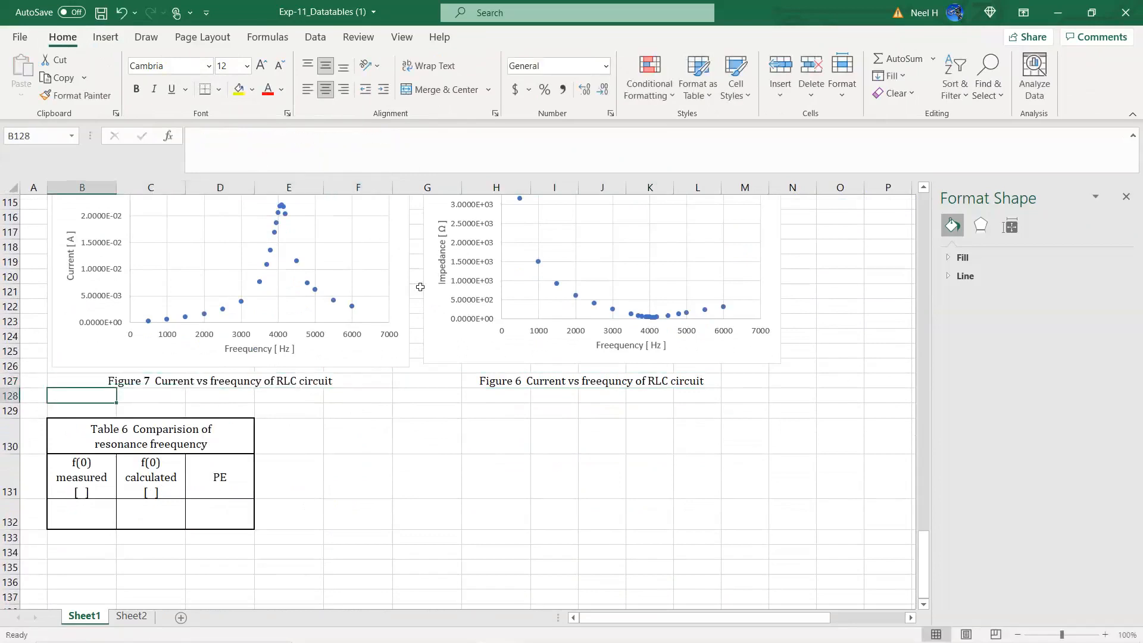
- Change the caption beneath the impedance chart to "Figure 8 Impedance vs freequncy of RLC circuit"
click(496, 376)
click(224, 133)
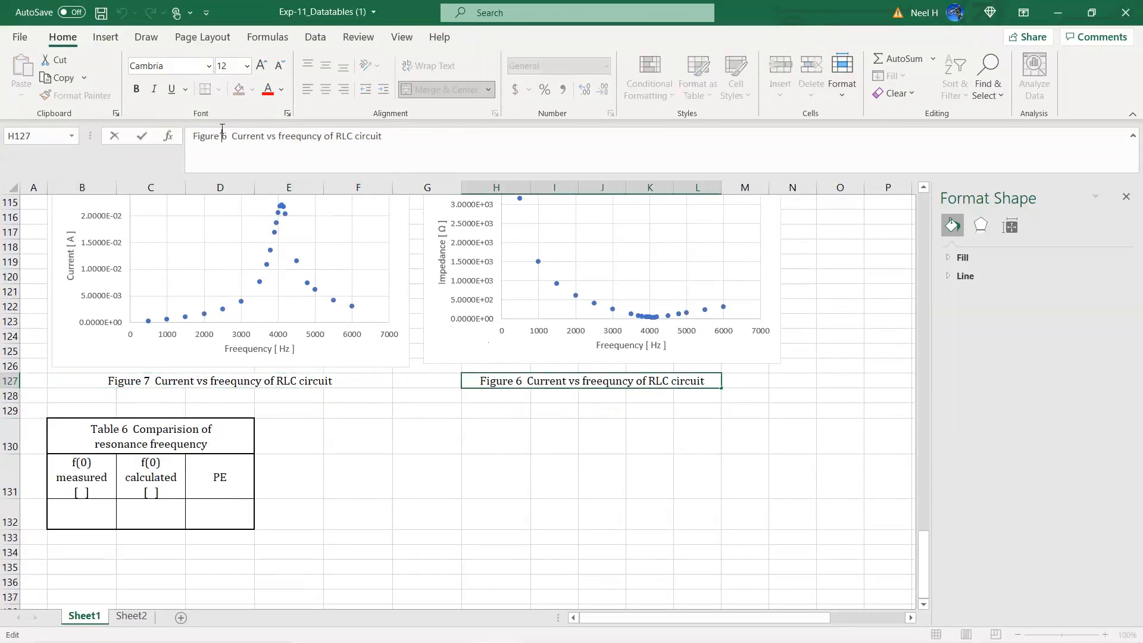
key(BackSpace)
text(8)
click(266, 137)
key(BackSpace)
key(BackSpace)
key(BackSpace)
key(BackSpace)
key(BackSpace)
key(BackSpace)
key(BackSpace)
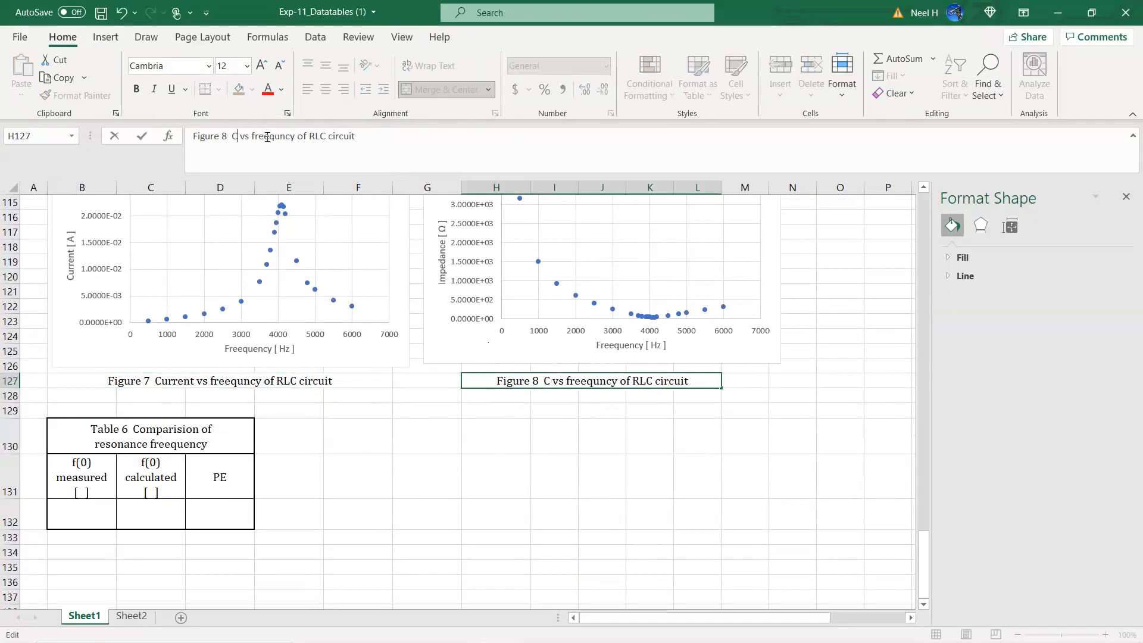
text(Impedance)
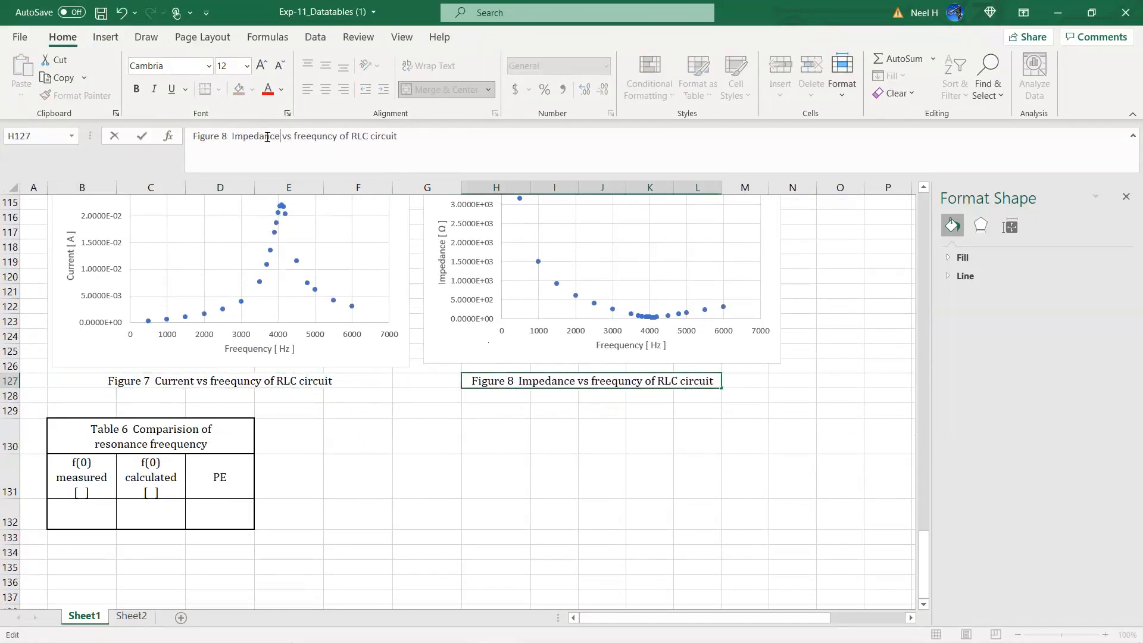
key(Return)
click(434, 492)
- Enlarge the current chart to about twice its width and move the impedance chart clear of it
scroll(434, 494, up, 2)
scroll(434, 494, down, 2)
scroll(434, 495, down, 2)
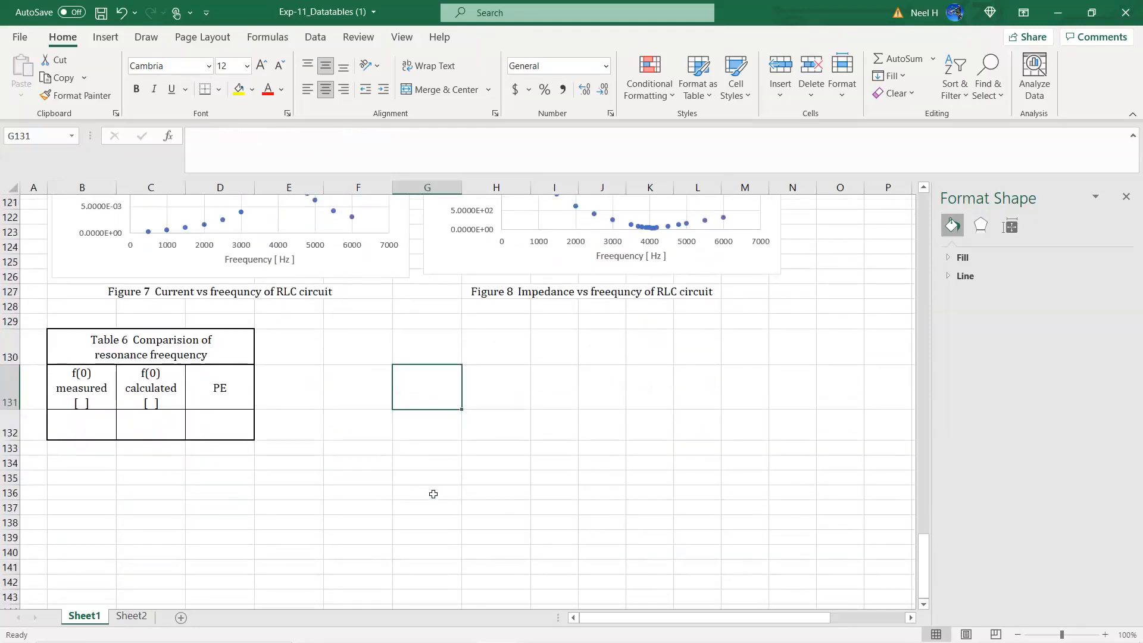
scroll(433, 494, up, 4)
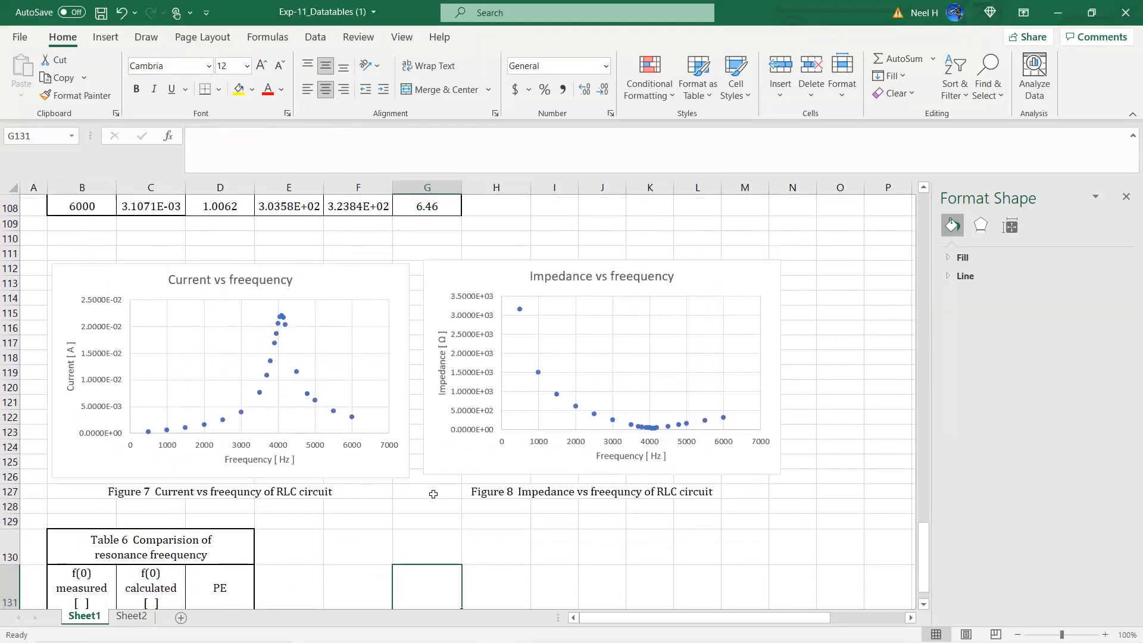
click(331, 278)
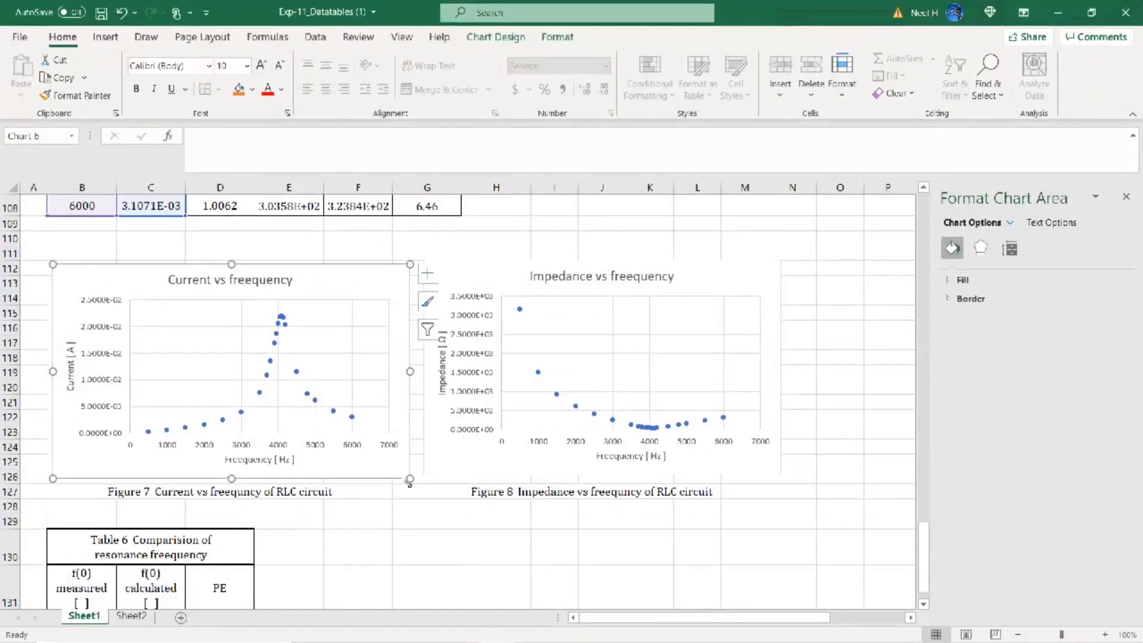
drag(411, 478, 828, 561)
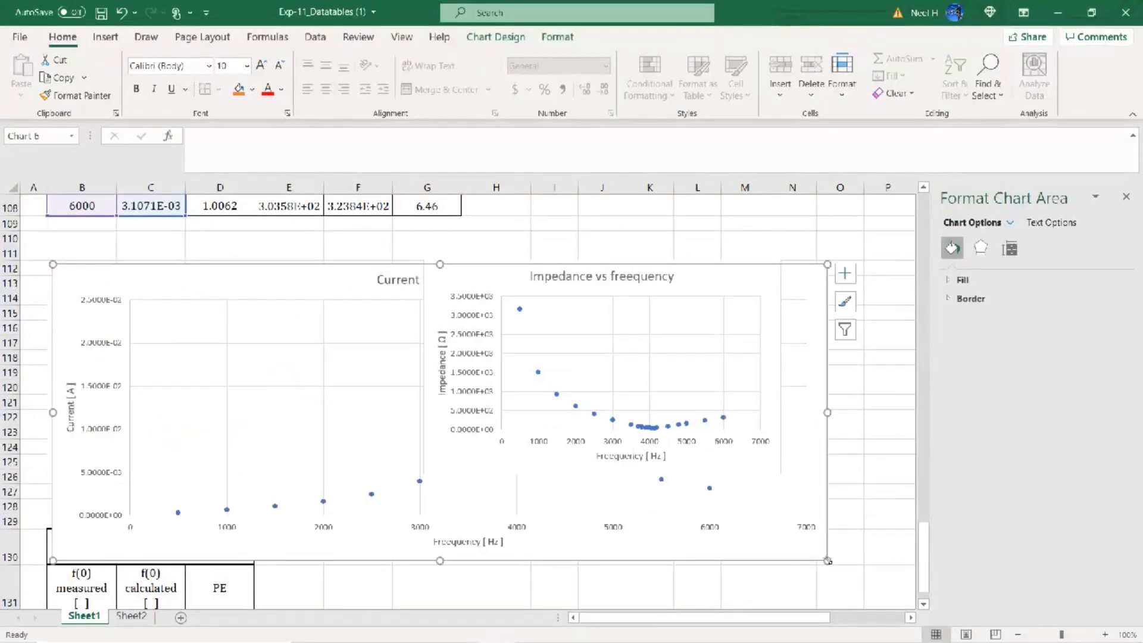
drag(481, 275, 907, 251)
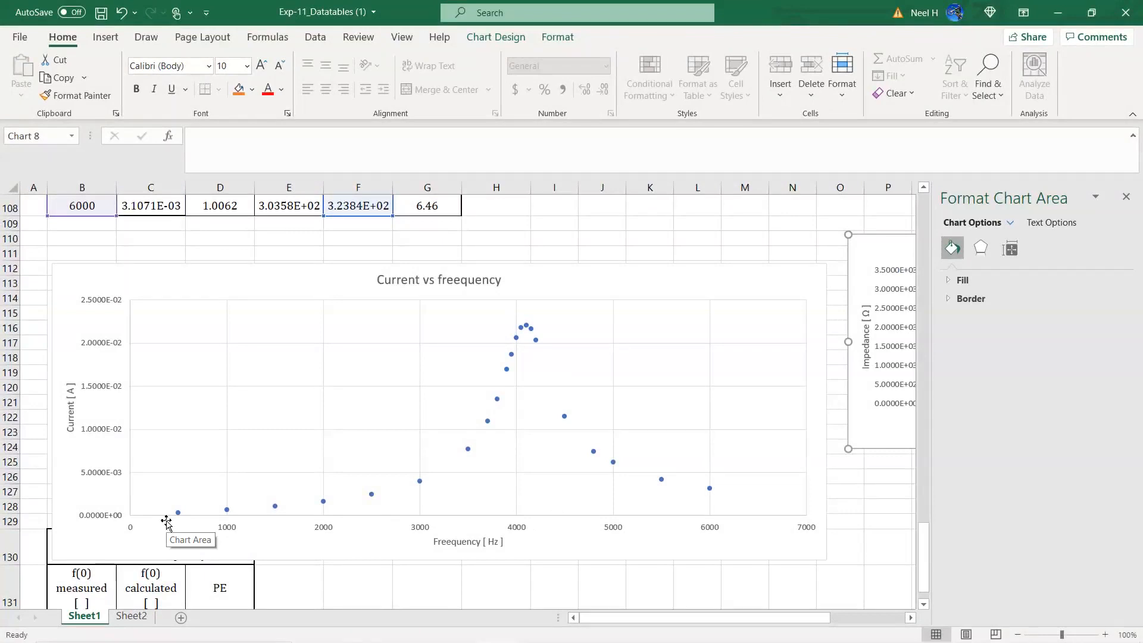
- Set the major unit of the current chart's frequency axis to 100
click(613, 526)
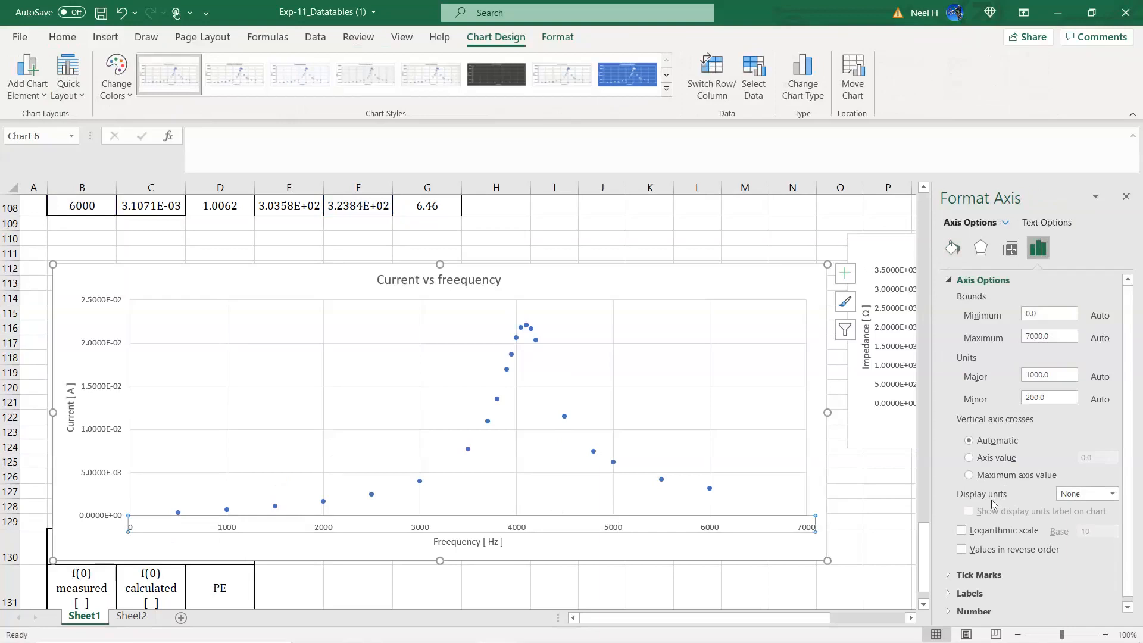
click(1042, 373)
key(BackSpace)
key(BackSpace)
key(BackSpace)
key(BackSpace)
key(BackSpace)
text(500)
key(Return)
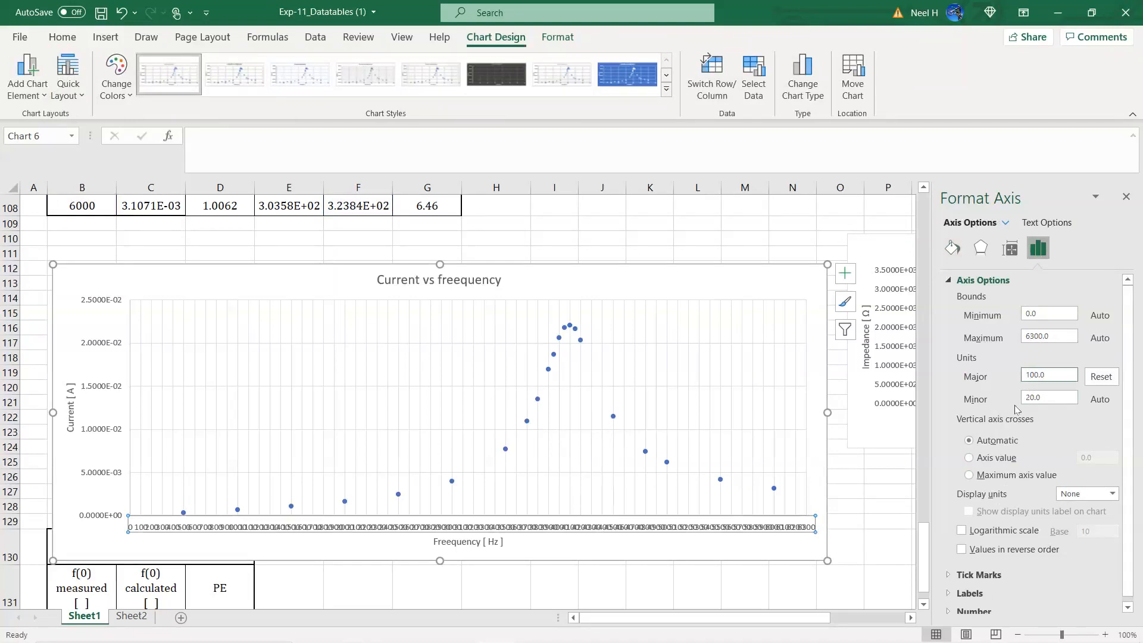
- Set the frequency axis minor unit to 100 and its major unit to 200
double_click(1050, 397)
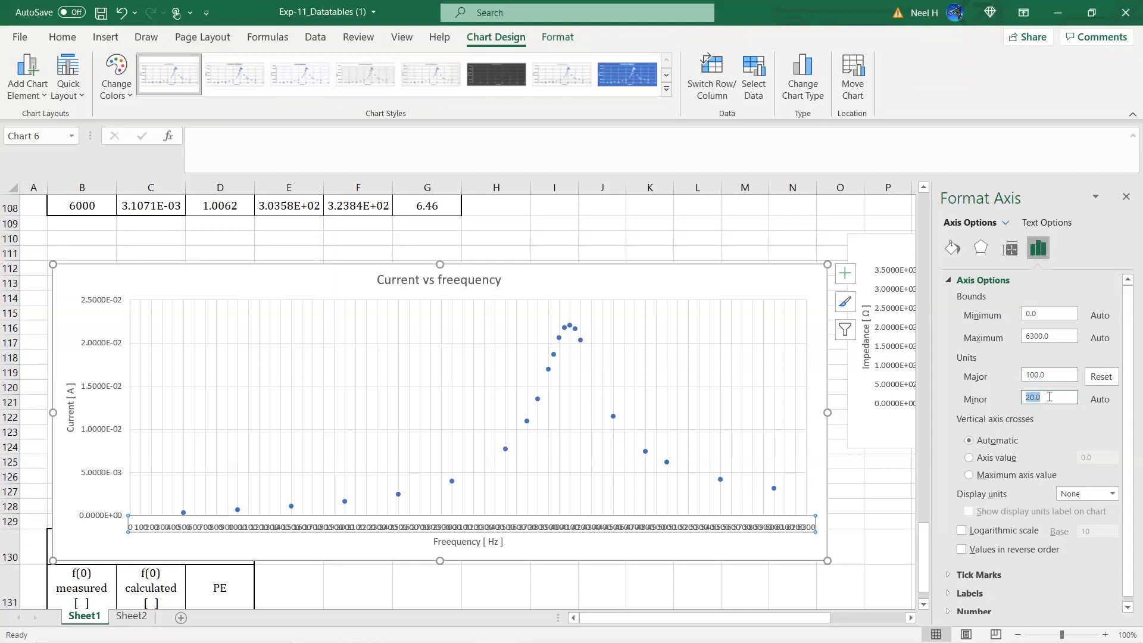
text(1)
key(Return)
click(1059, 375)
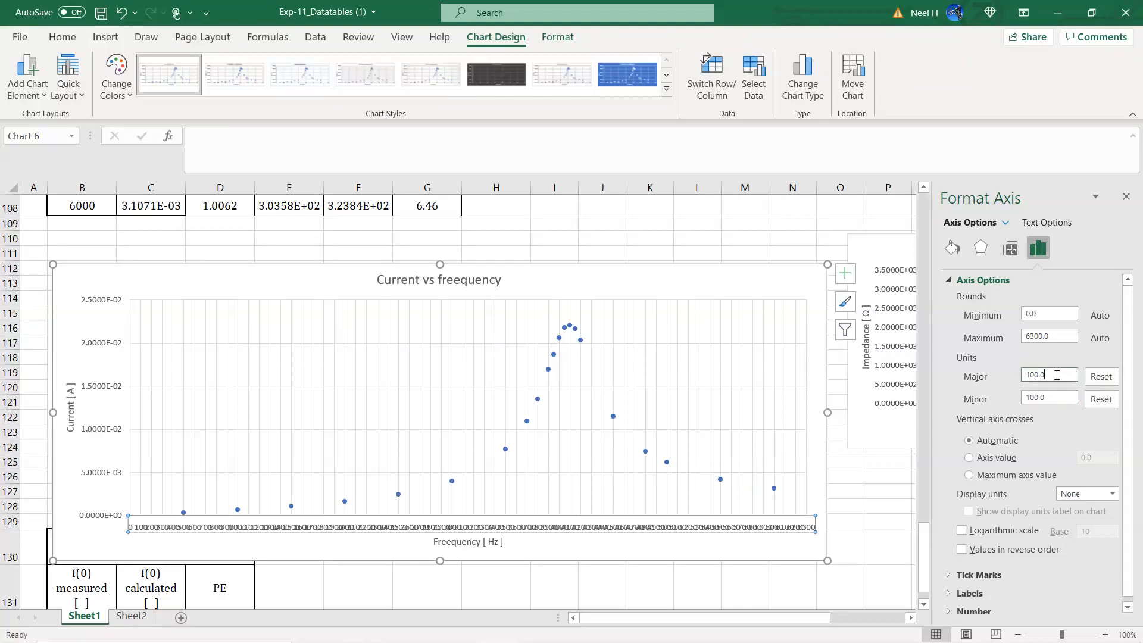
double_click(1037, 376)
text(200)
key(Return)
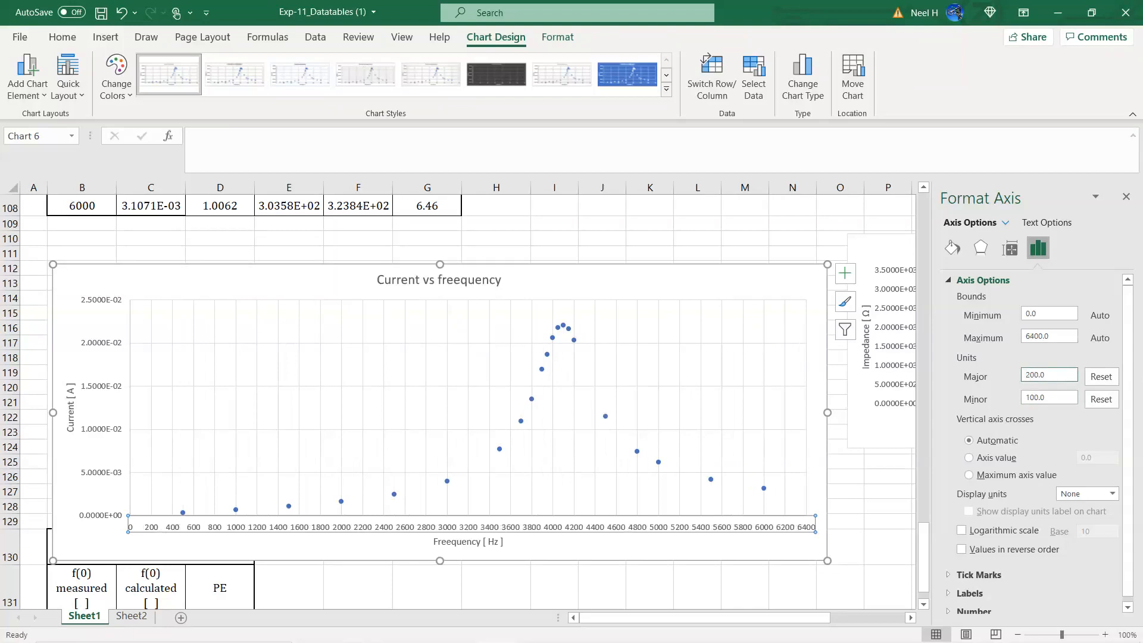
- Return the frequency axis major unit to 100
key(BackSpace)
key(BackSpace)
key(BackSpace)
key(BackSpace)
key(BackSpace)
text(100)
key(Return)
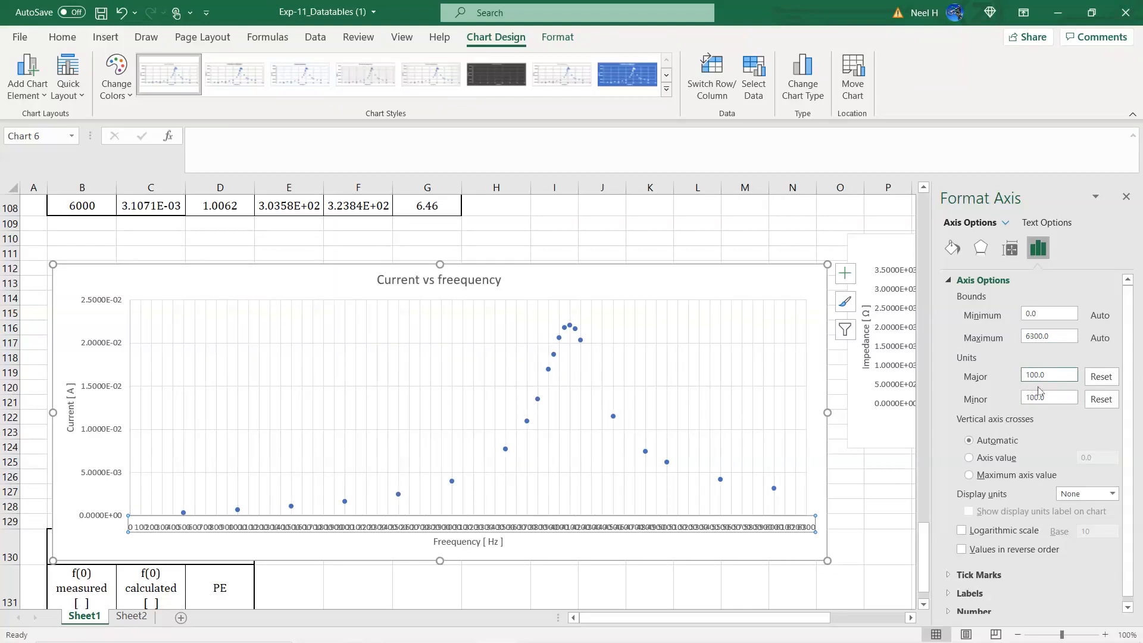
- Limit the current chart's frequency axis to 3700 through 4500 and set its major unit to 50
click(1047, 314)
drag(1047, 314, 991, 315)
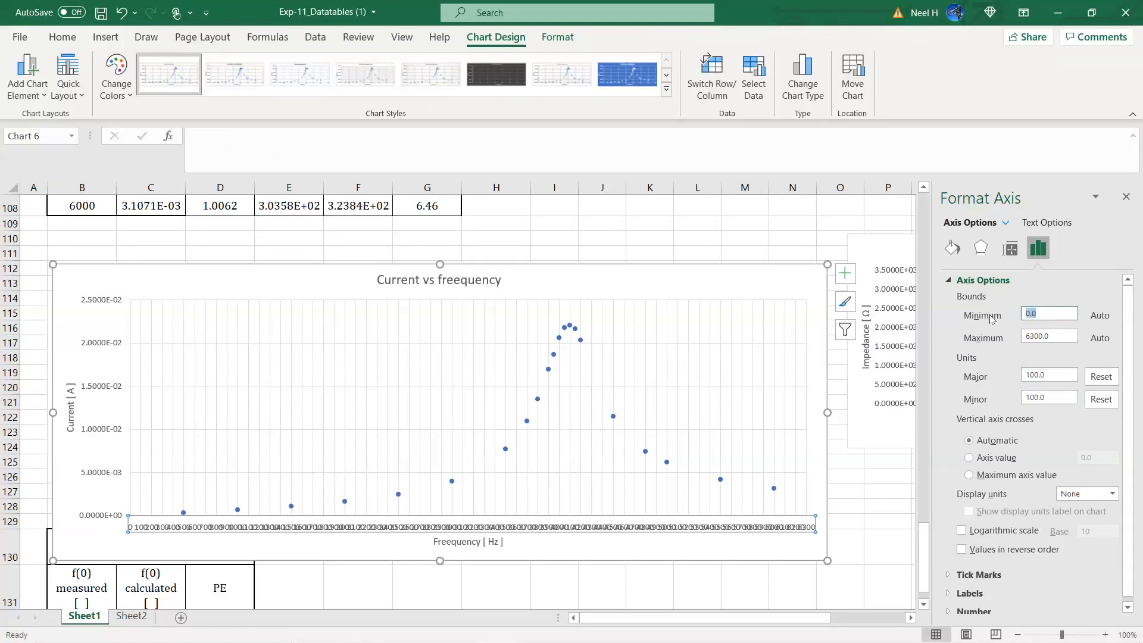
text(370)
click(1064, 337)
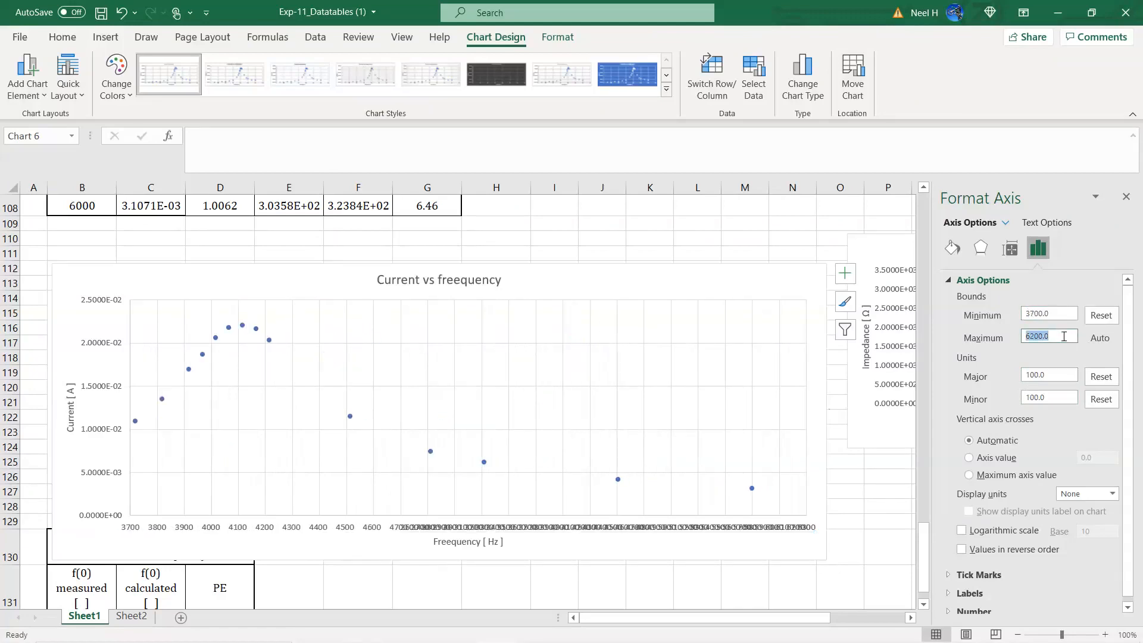
text(4)
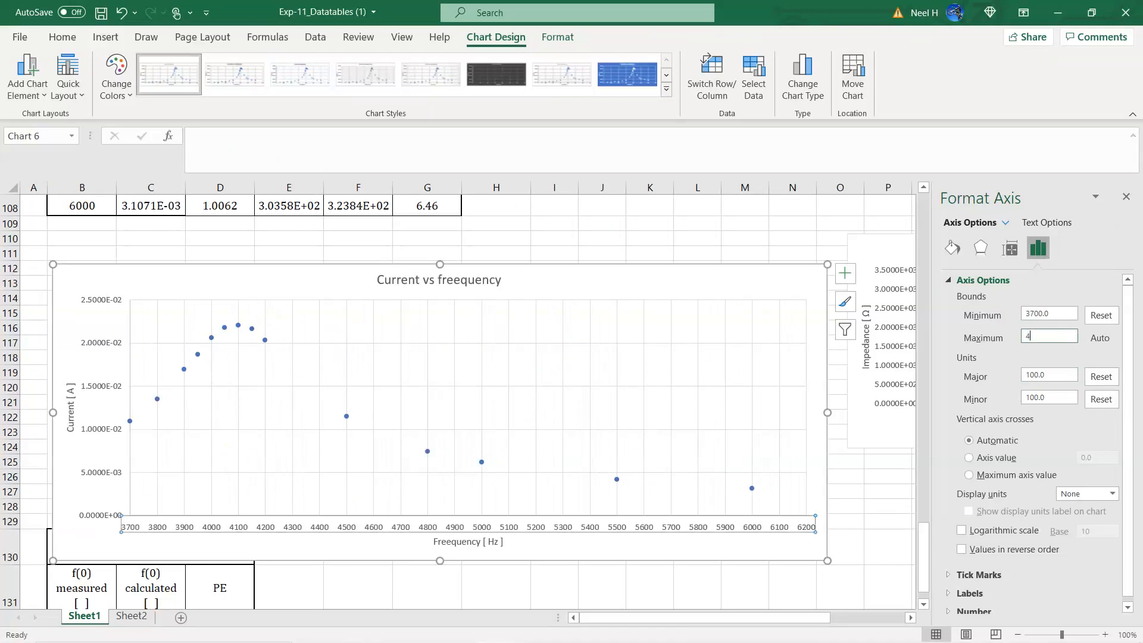
text(500)
key(Return)
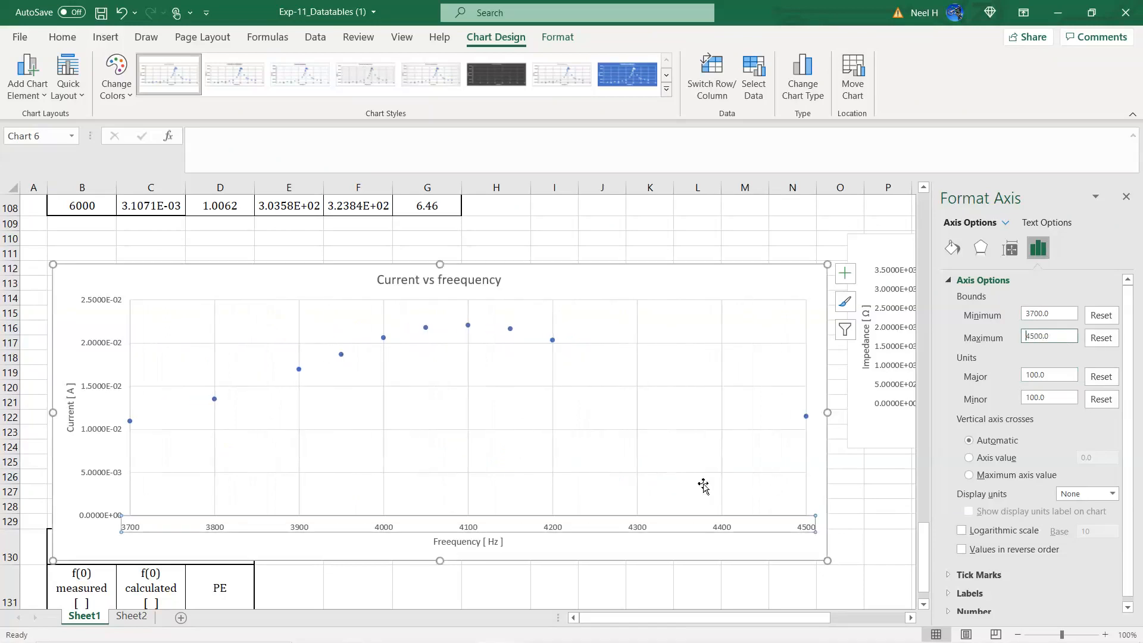
double_click(1040, 373)
text(50)
key(Return)
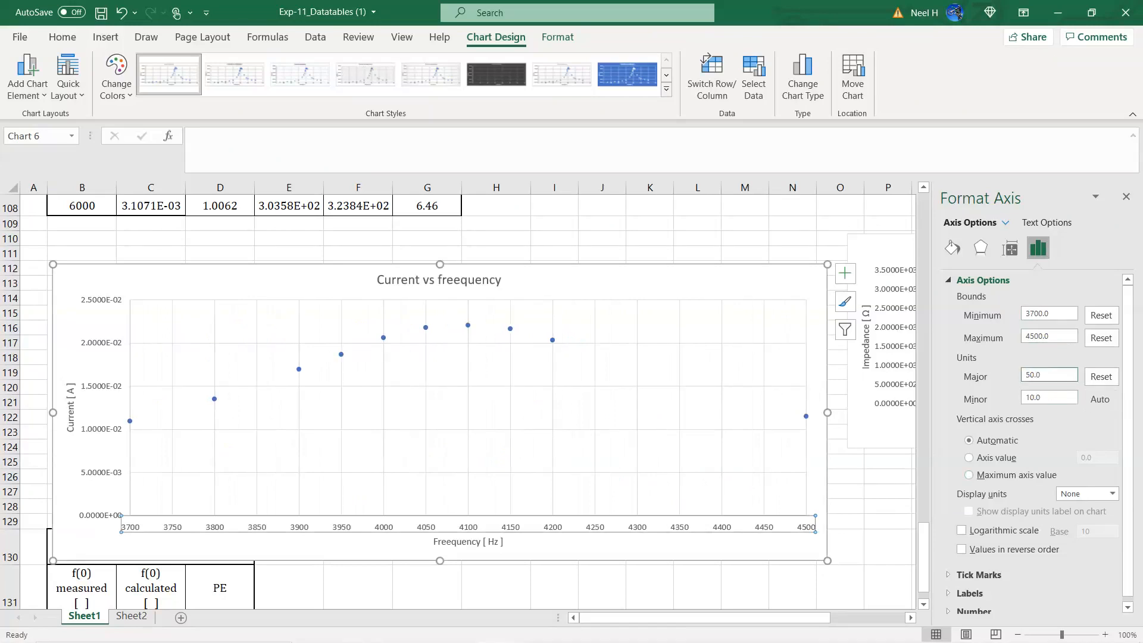
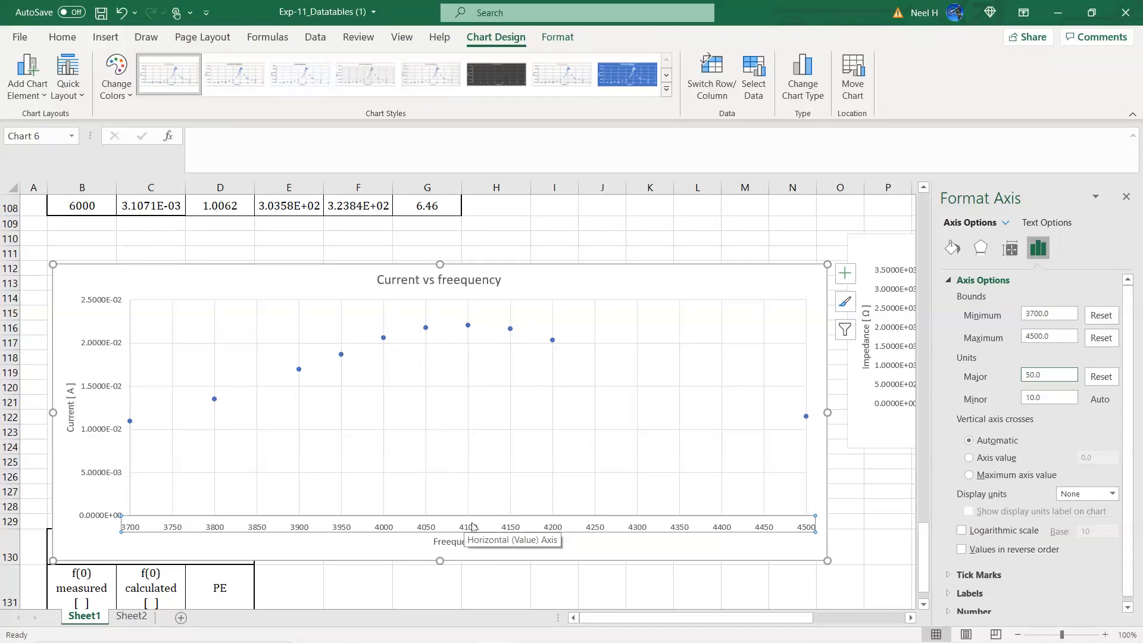
- Add the unit Hz to the measured f(0) header in Table 6 and enter 4100 beneath it
scroll(473, 526, down, 5)
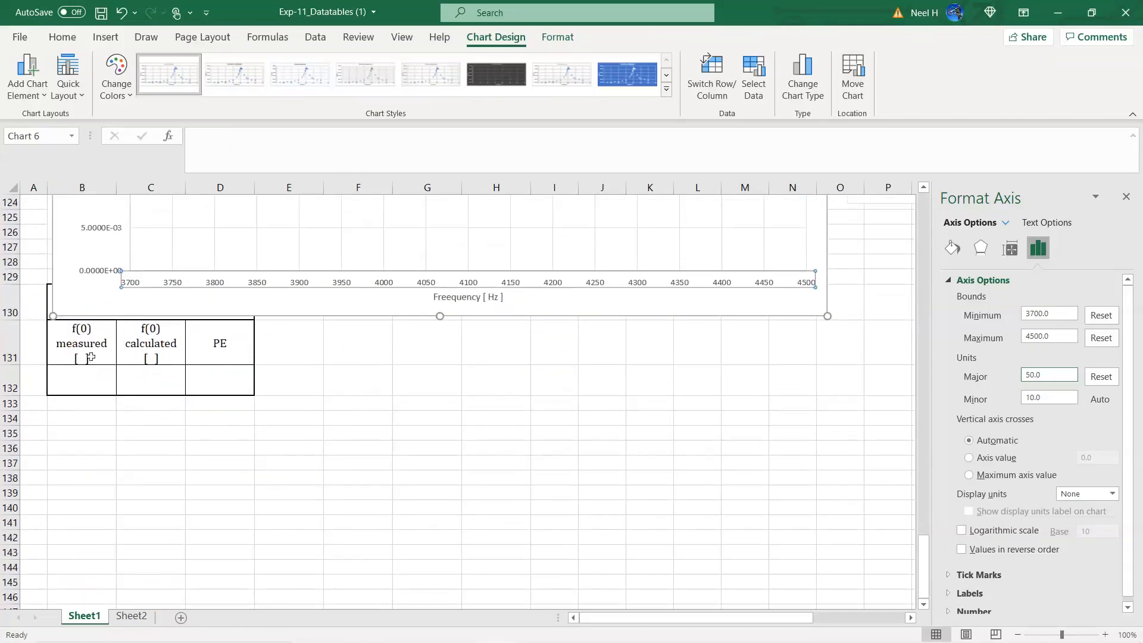
click(88, 352)
click(208, 159)
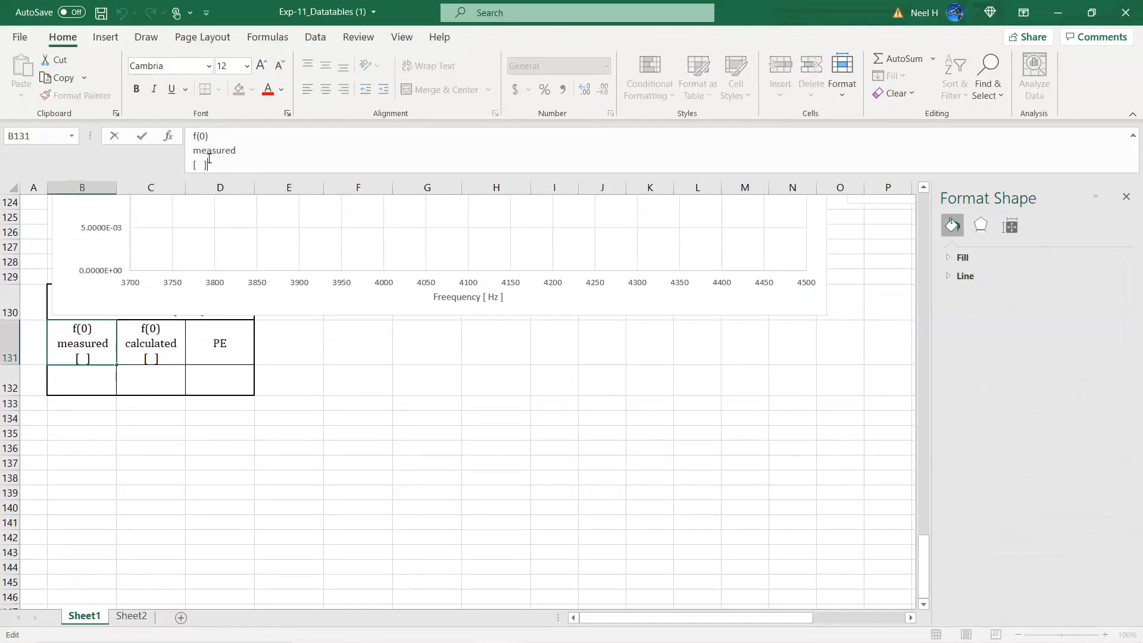
text(Hz)
key(Return)
text(4100)
key(Return)
- Reset the current chart's frequency axis bounds and units to automatic
scroll(373, 486, up, 13)
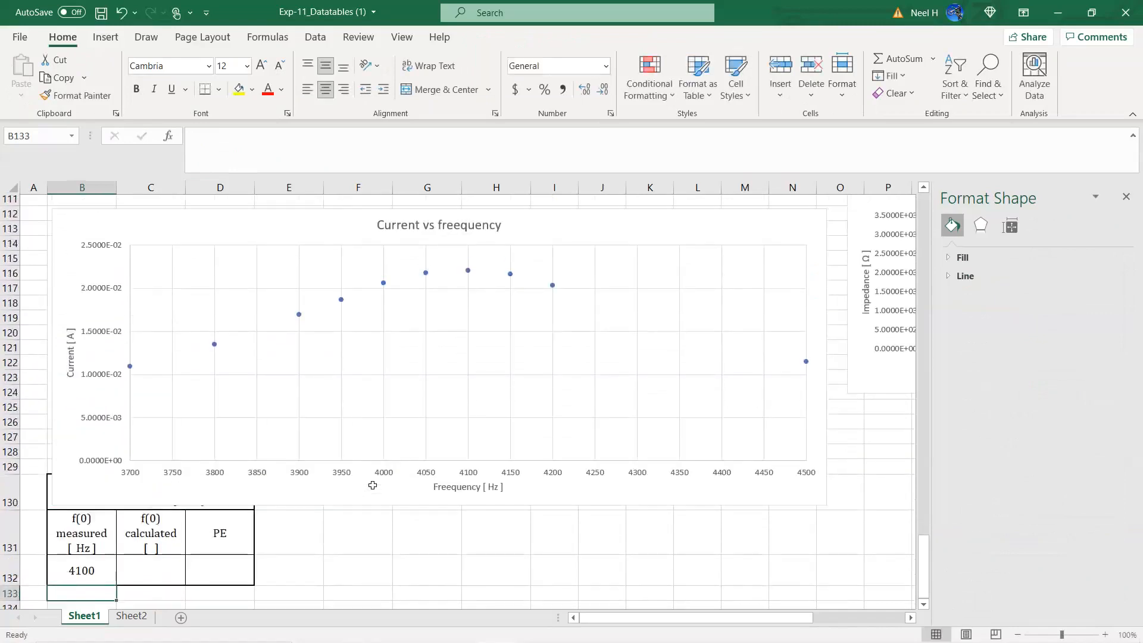
scroll(373, 485, down, 12)
scroll(373, 485, up, 4)
scroll(613, 339, up, 1)
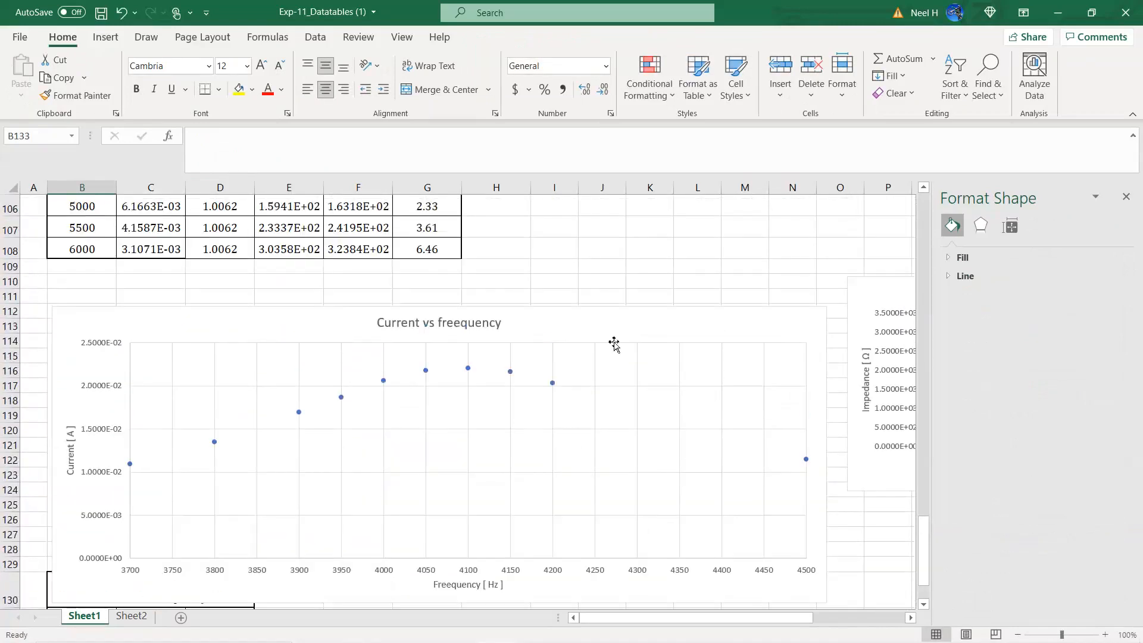
click(625, 330)
scroll(660, 519, down, 1)
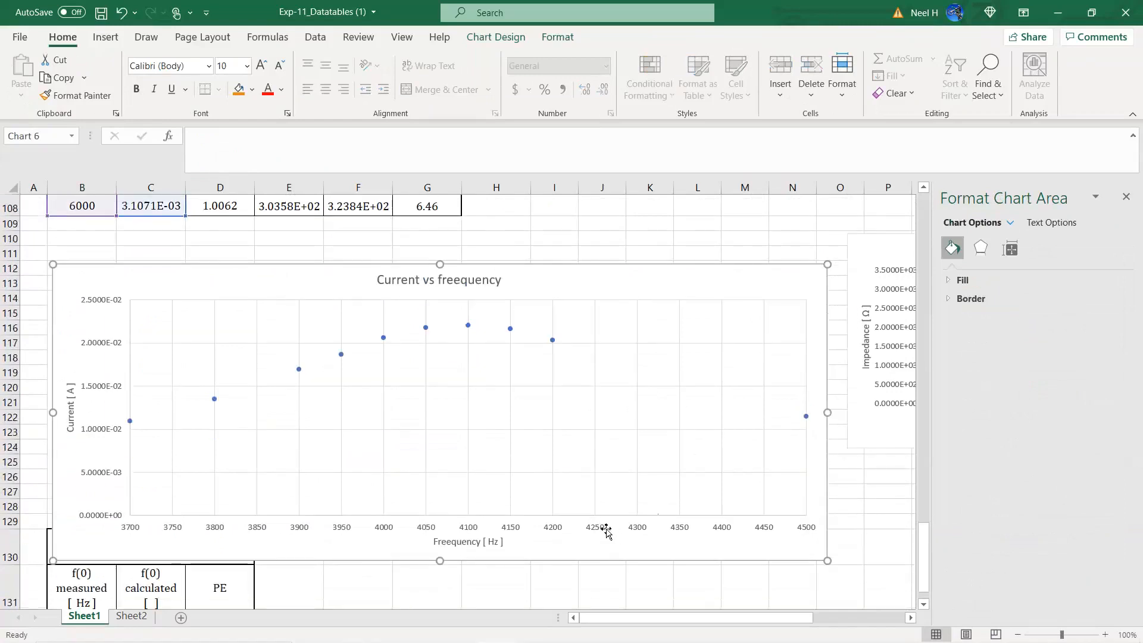
click(595, 529)
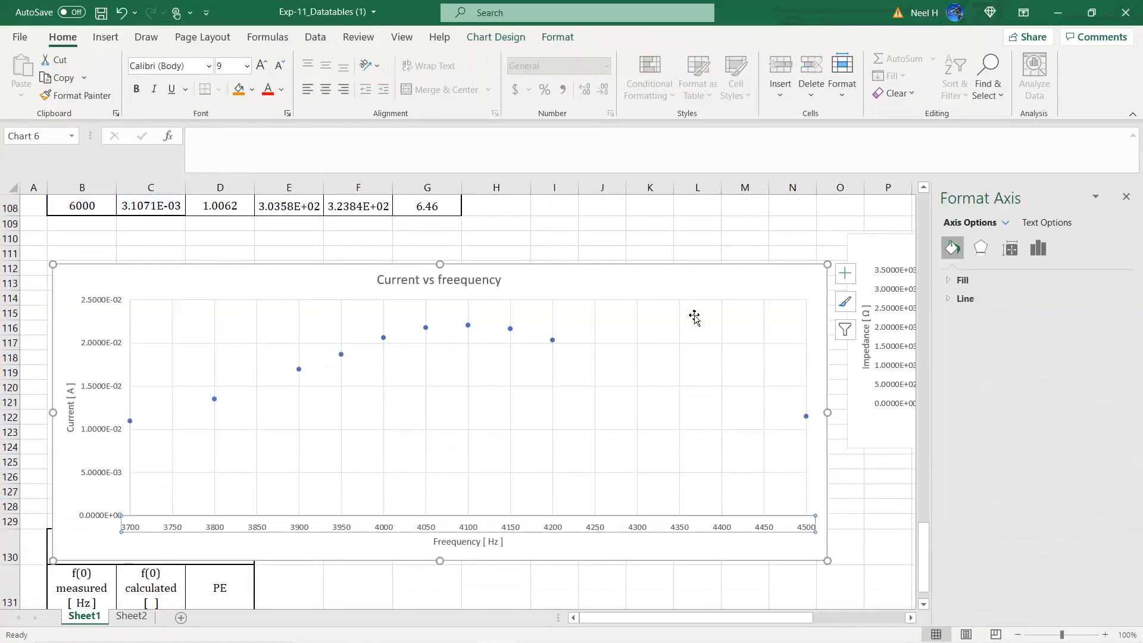
click(708, 276)
click(560, 528)
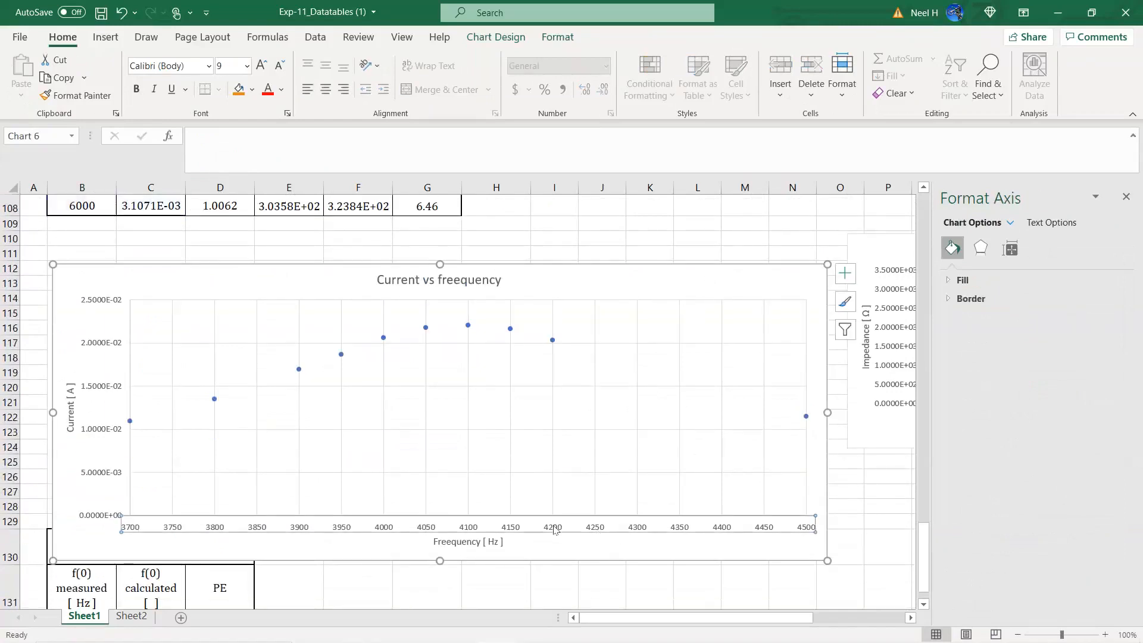
click(1037, 246)
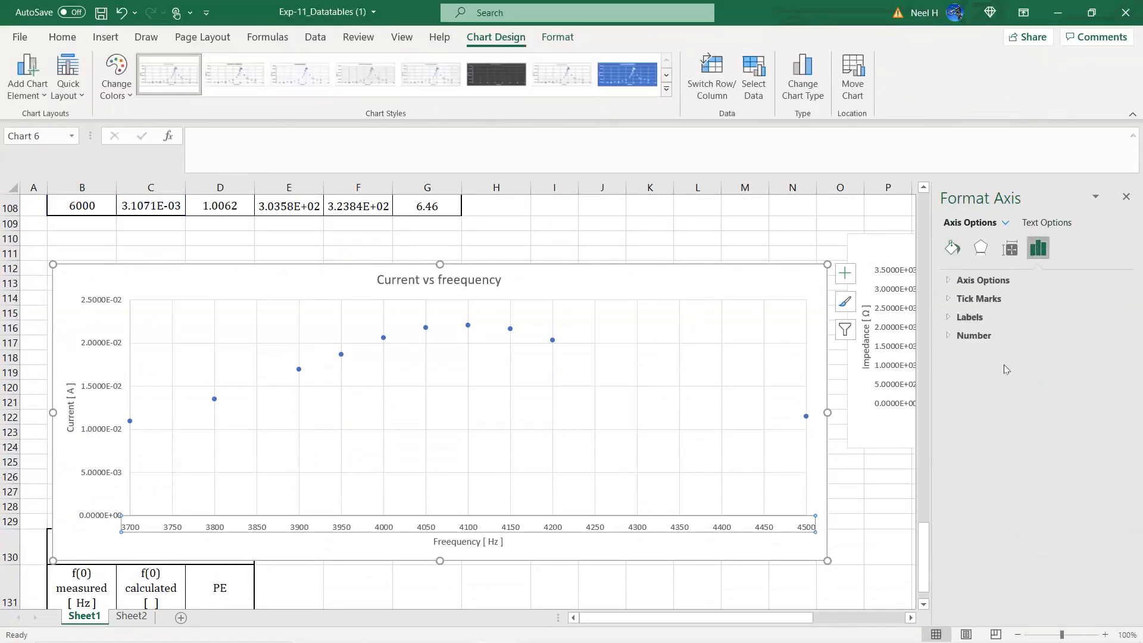
click(948, 280)
click(1101, 315)
click(1101, 338)
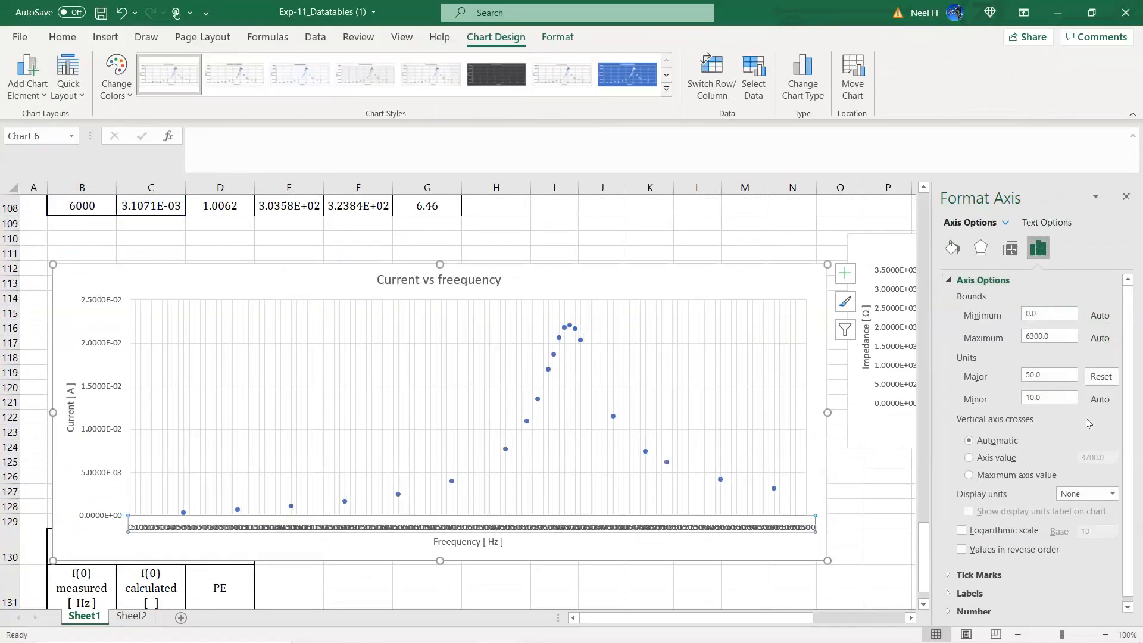
click(1102, 376)
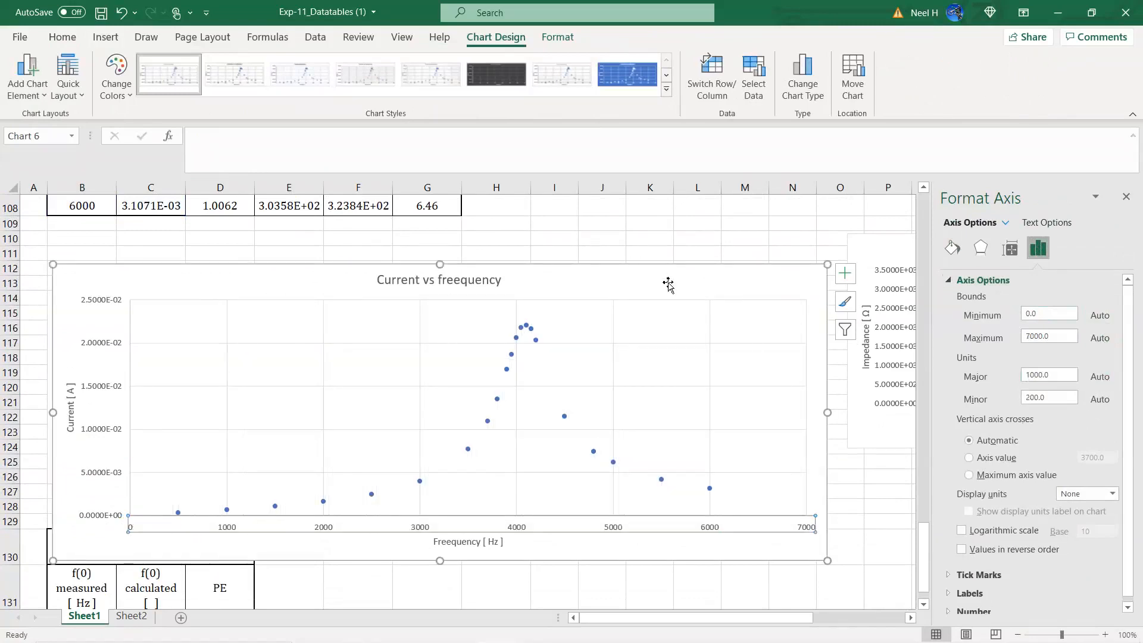
- Shrink the current chart to fit above its caption and move the impedance chart back beside it
click(822, 554)
drag(826, 560, 426, 478)
drag(866, 259, 454, 280)
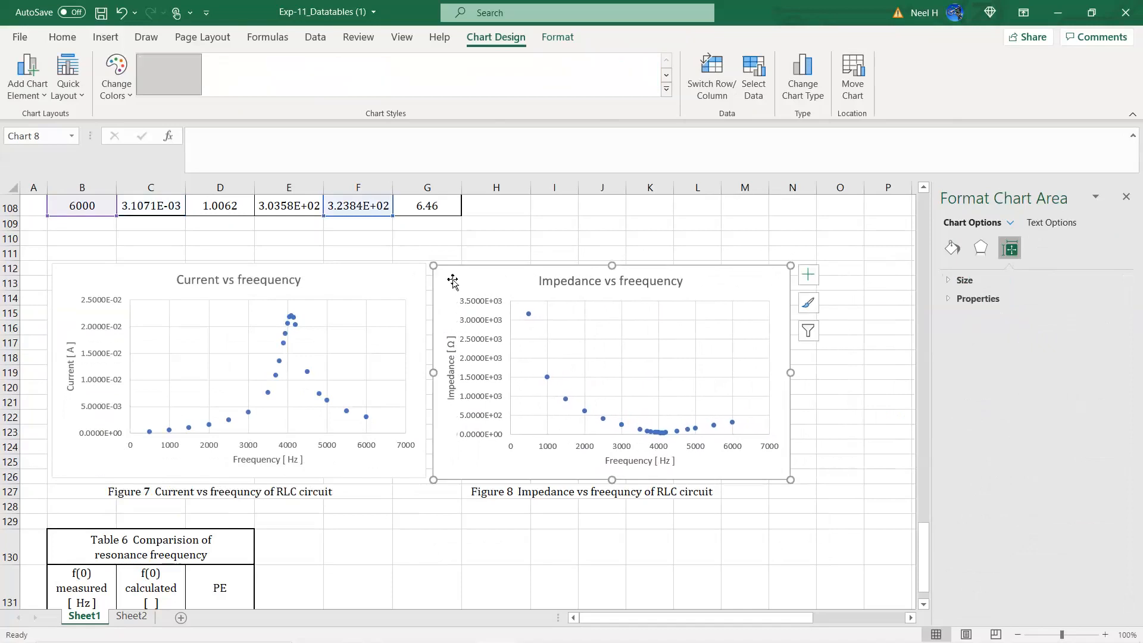
click(419, 539)
- Add the unit Hz to the calculated f(0) header in Table 6
scroll(419, 539, down, 5)
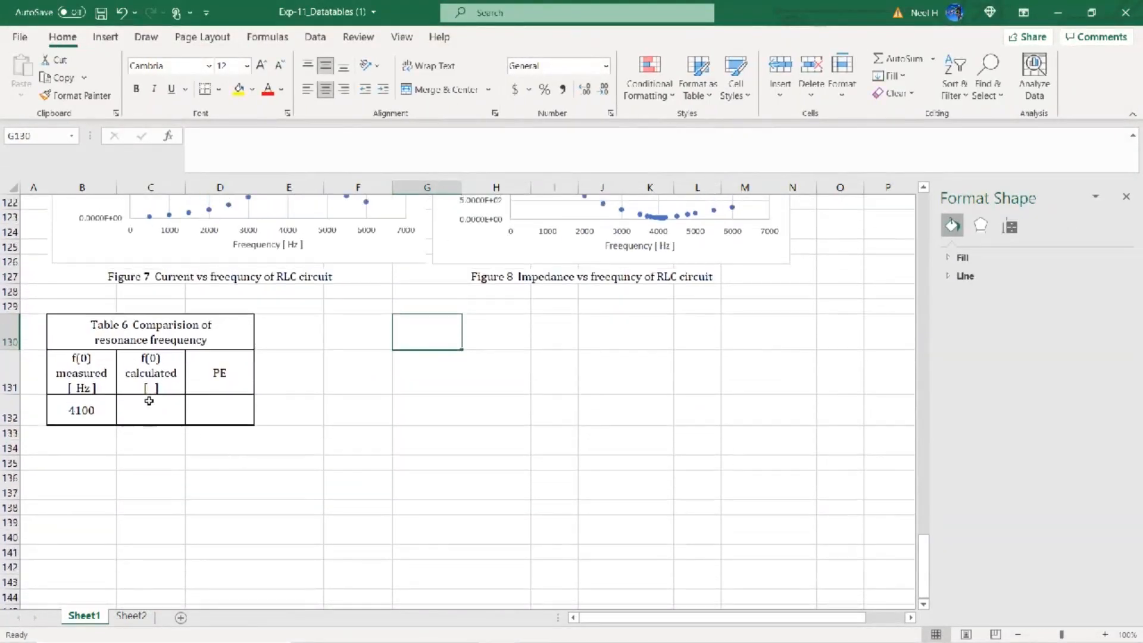
click(145, 372)
click(222, 162)
key(Left)
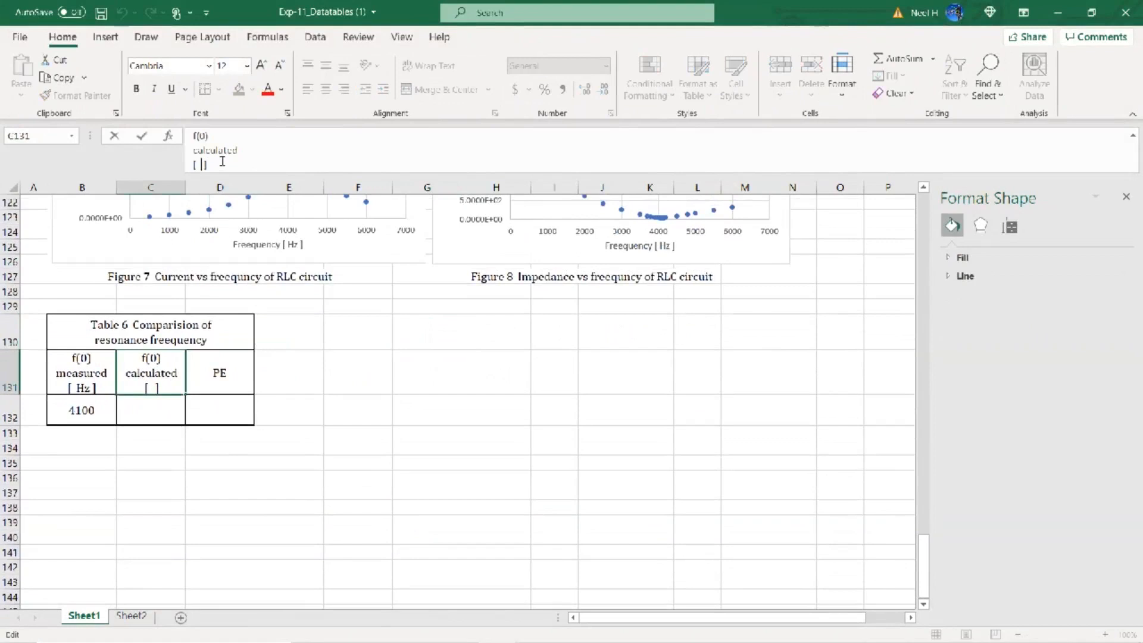
text(Hz)
key(Return)
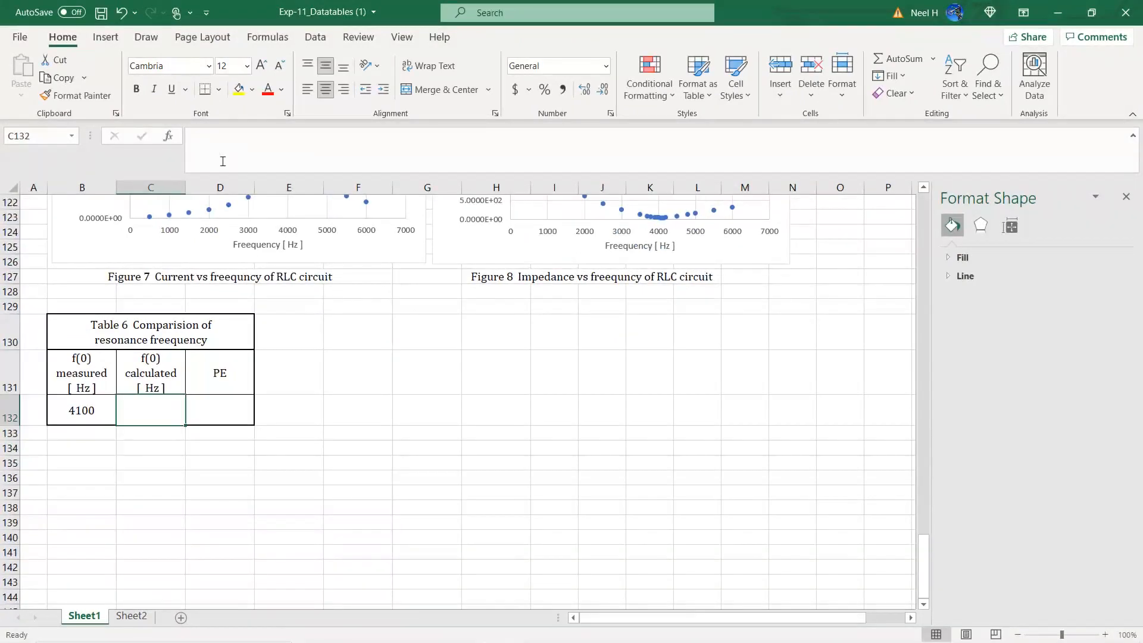
- Handwrite the formula f0 = 1/(2π√(LC)) in black ink on the empty cells beneath the impedance chart and circle it
drag(631, 378, 614, 444)
mouse_move(614, 420)
mouse_down()
mouse_move(638, 422)
mouse_move(673, 403)
mouse_up()
drag(662, 411, 802, 394)
drag(749, 368, 746, 390)
mouse_move(710, 429)
mouse_down()
mouse_move(709, 445)
mouse_move(728, 443)
mouse_up()
mouse_move(730, 425)
mouse_down()
mouse_move(729, 444)
mouse_move(752, 421)
mouse_up()
mouse_move(739, 424)
mouse_down()
mouse_move(739, 446)
mouse_move(813, 441)
mouse_move(819, 409)
mouse_up()
drag(765, 450, 758, 455)
drag(786, 425, 811, 424)
drag(833, 358, 667, 318)
drag(792, 438, 811, 443)
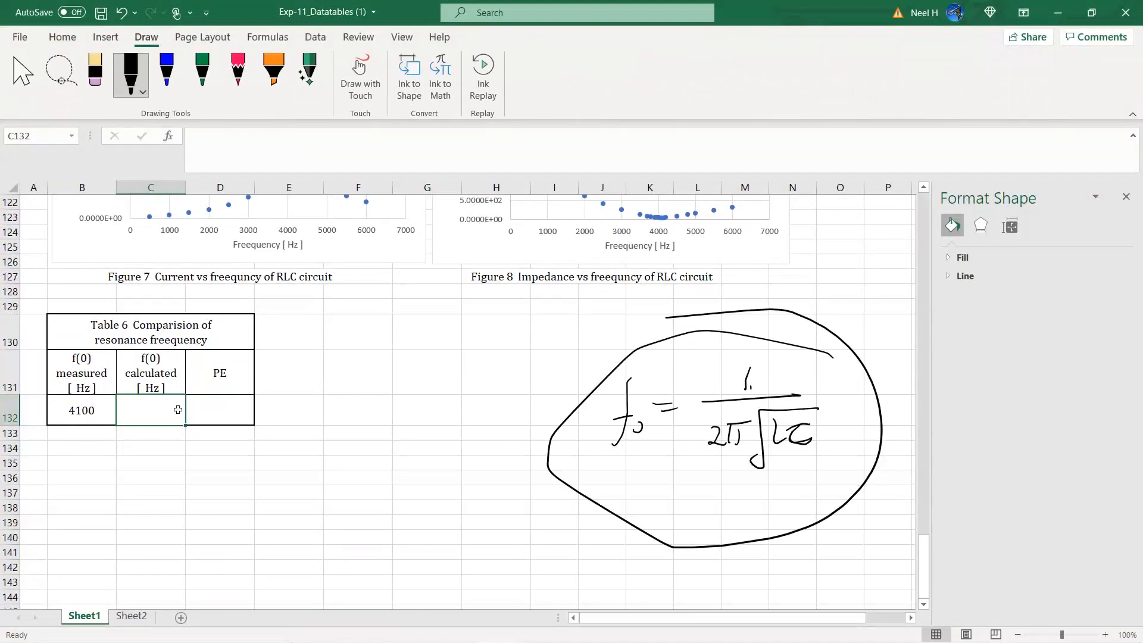
- Enter the formula =1/(2*PI()*SQRT(.015*10^-7)) in the calculated f(0) cell C132 of Table 6
scroll(195, 490, up, 4)
scroll(195, 490, down, 3)
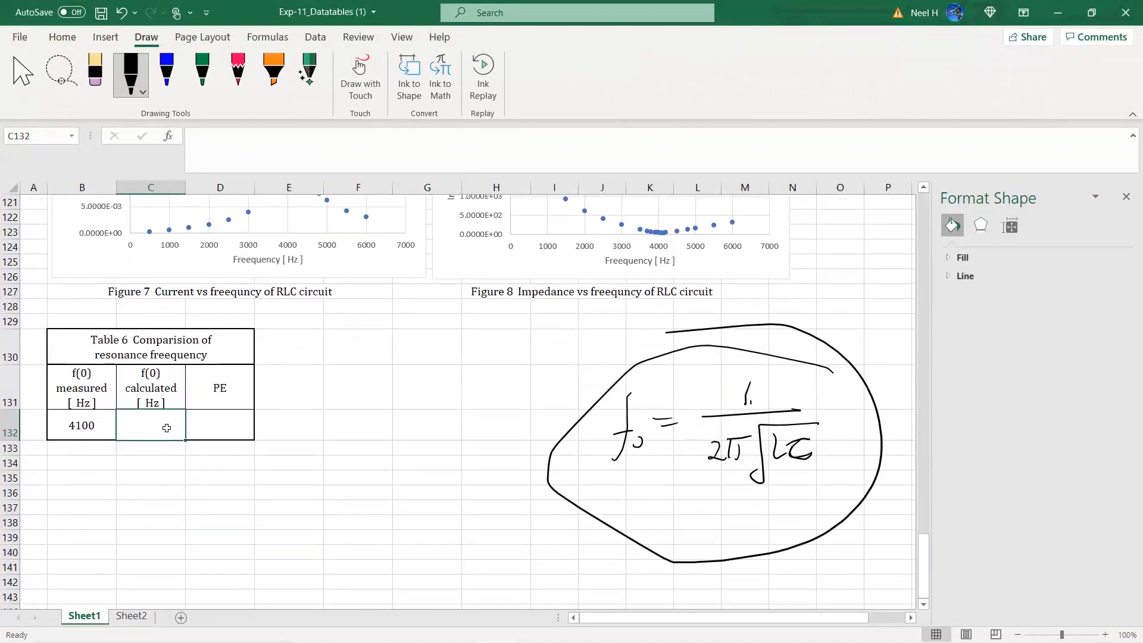
text(=1/)
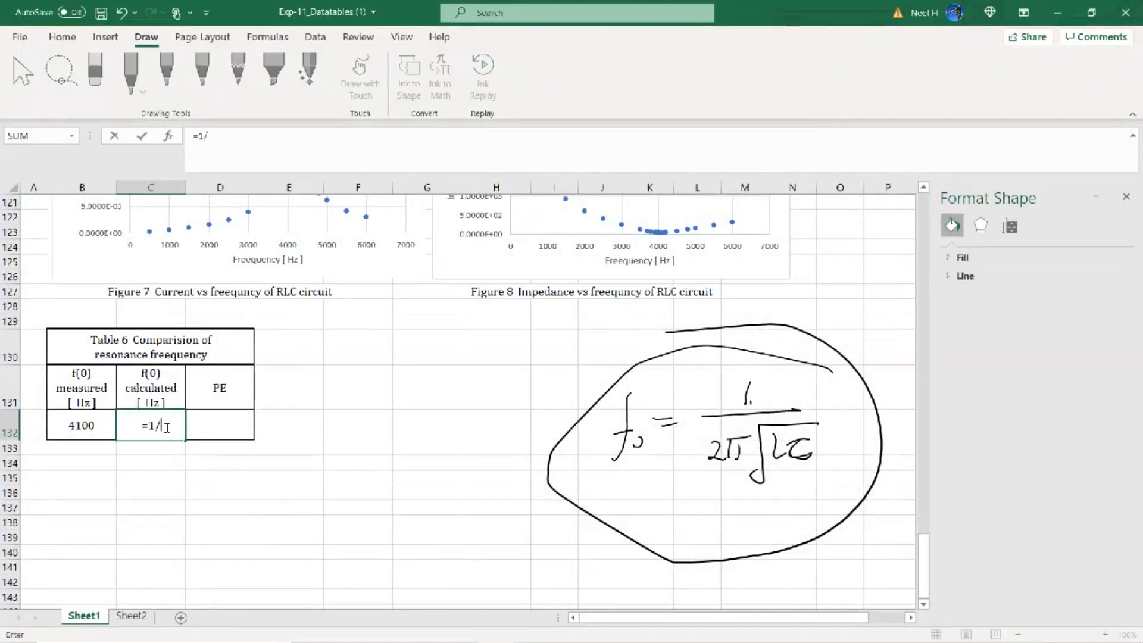
text((2*)
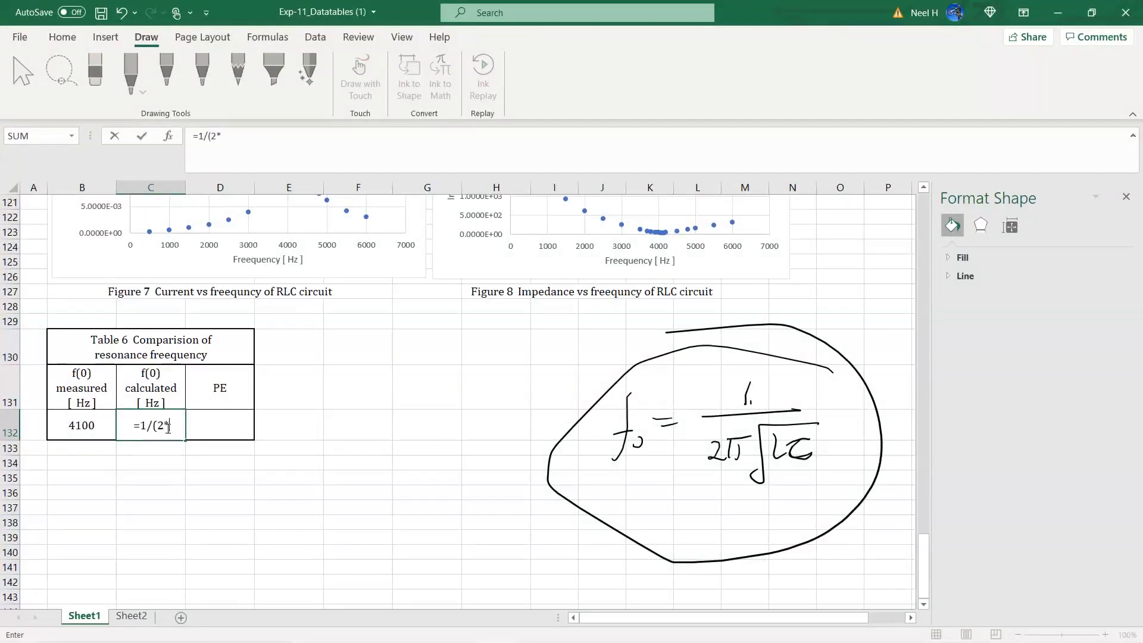
text(PI()*SQRT()
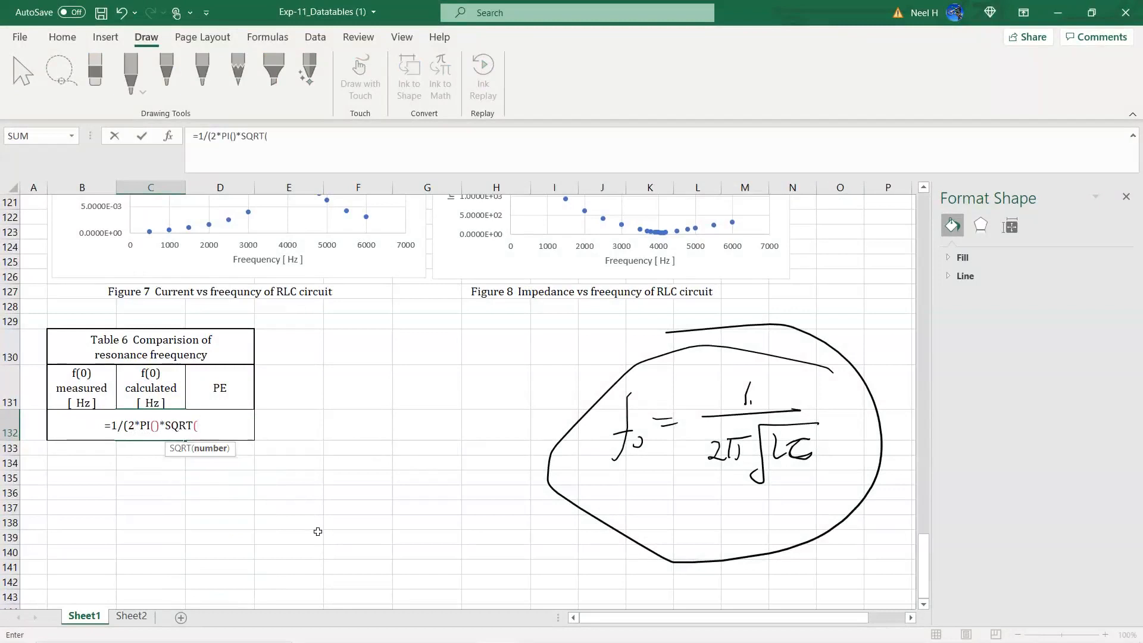
text(.015)
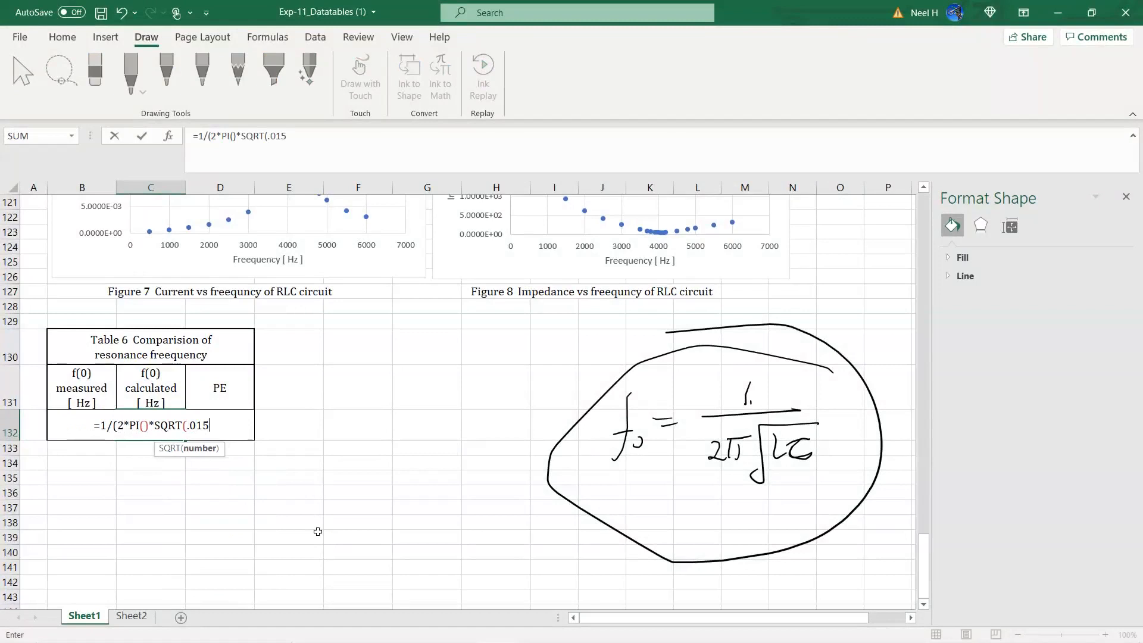
text(*)
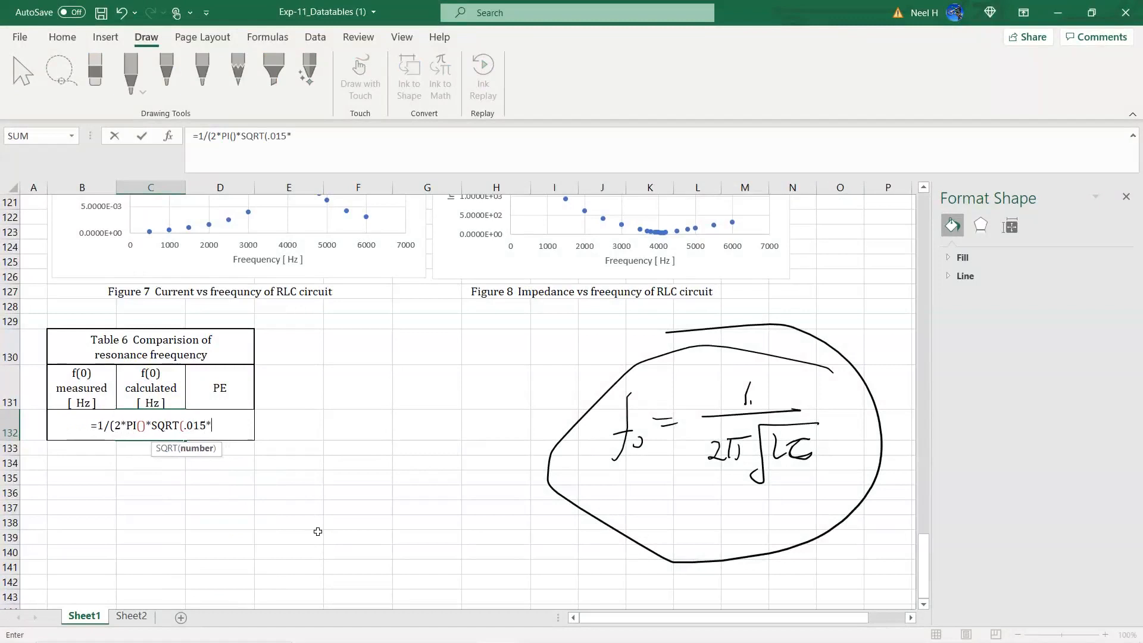
text(10)
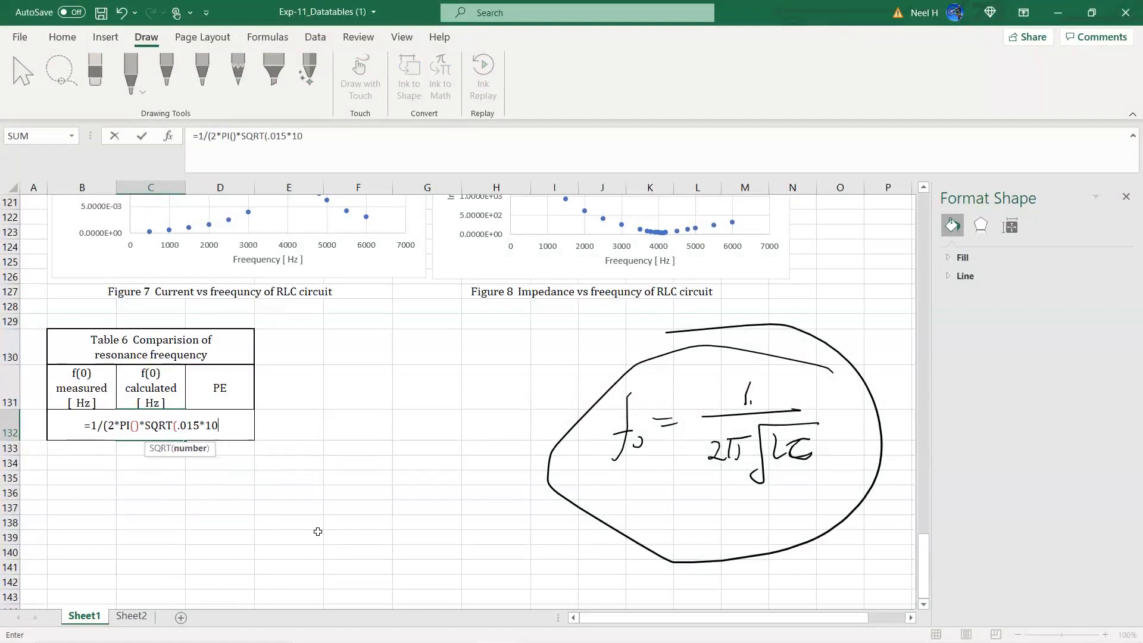
text(^-7)
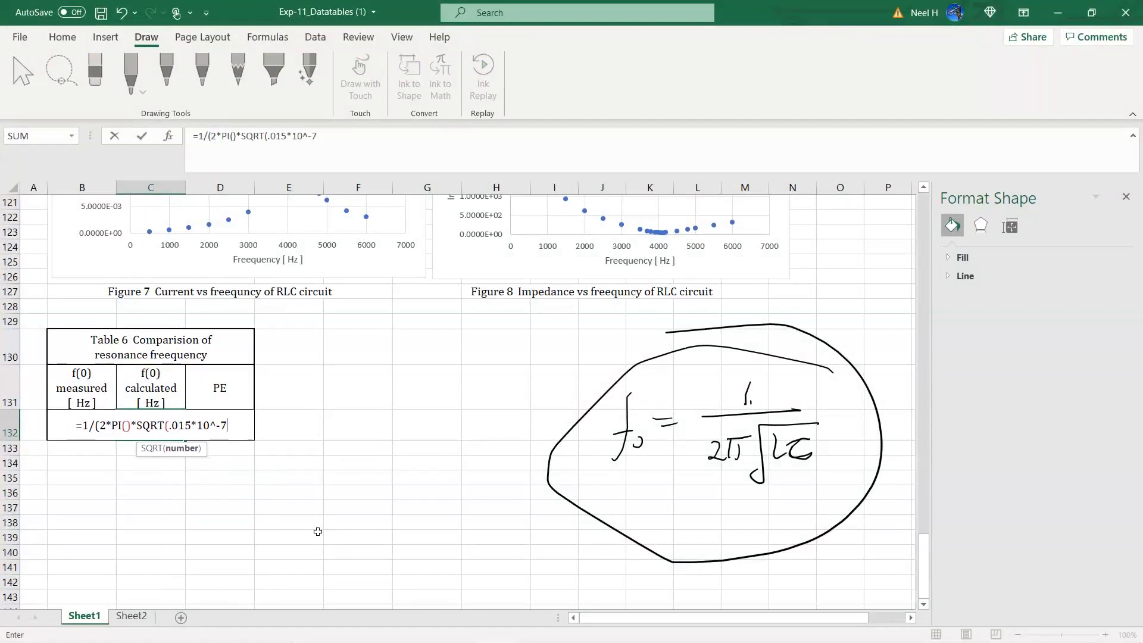
text())
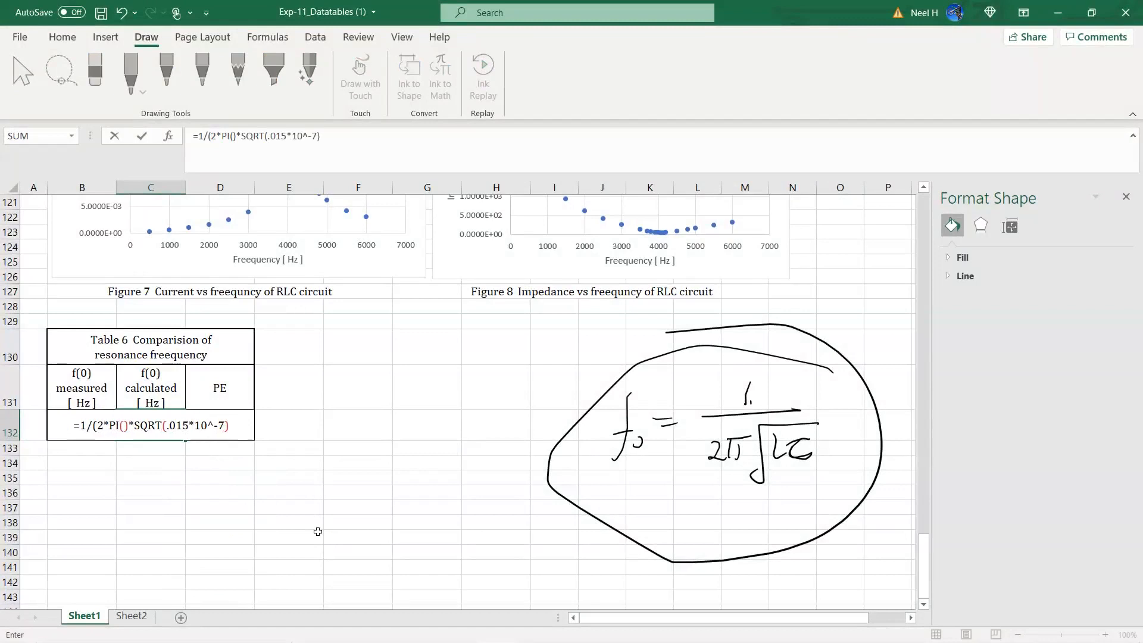
text())
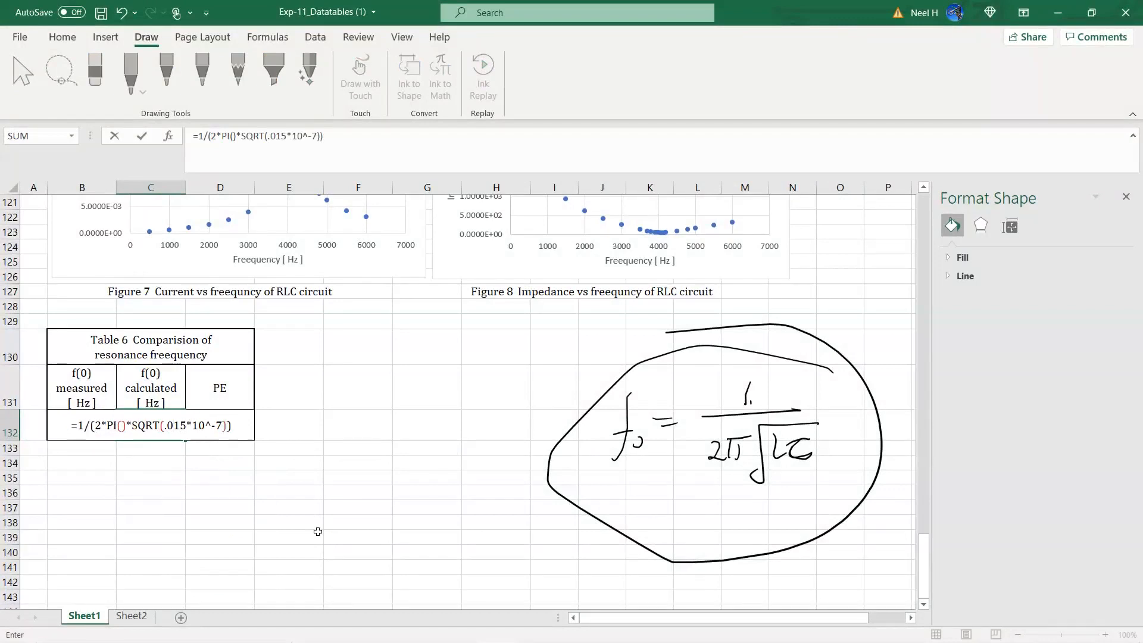
key(Return)
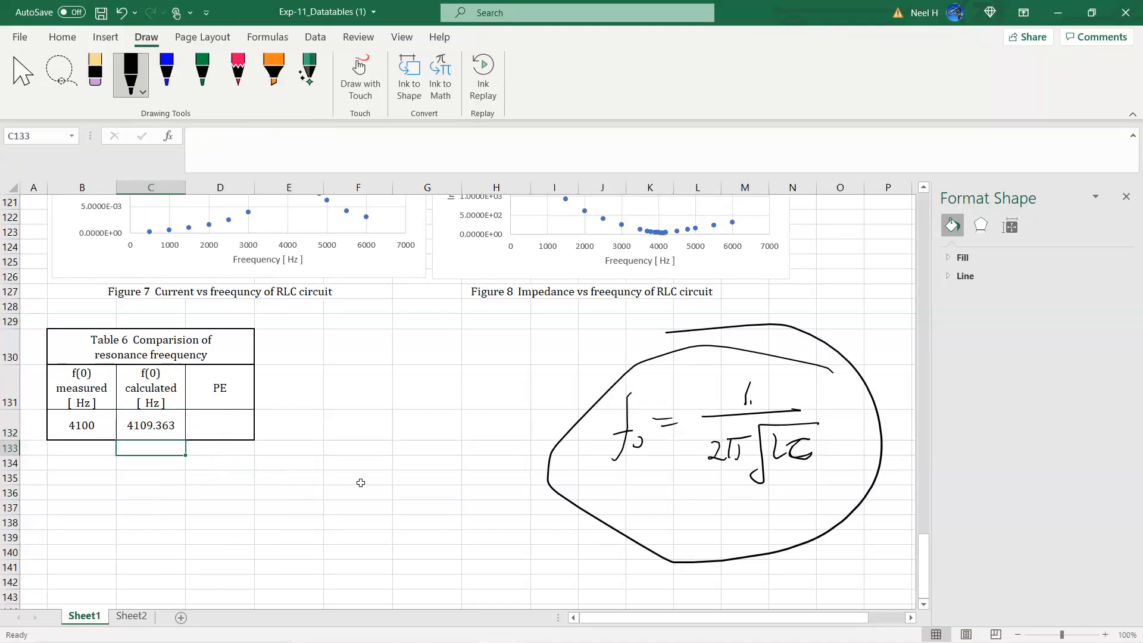
- Reduce the calculated f(0) value in Table 6 to two decimal places
click(159, 427)
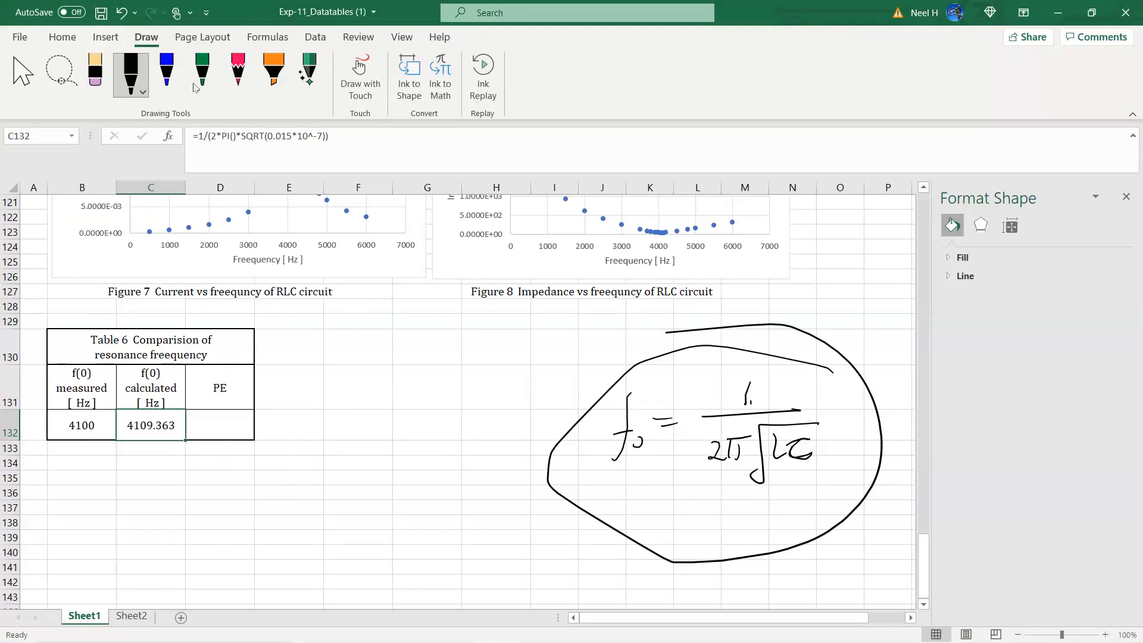
click(62, 37)
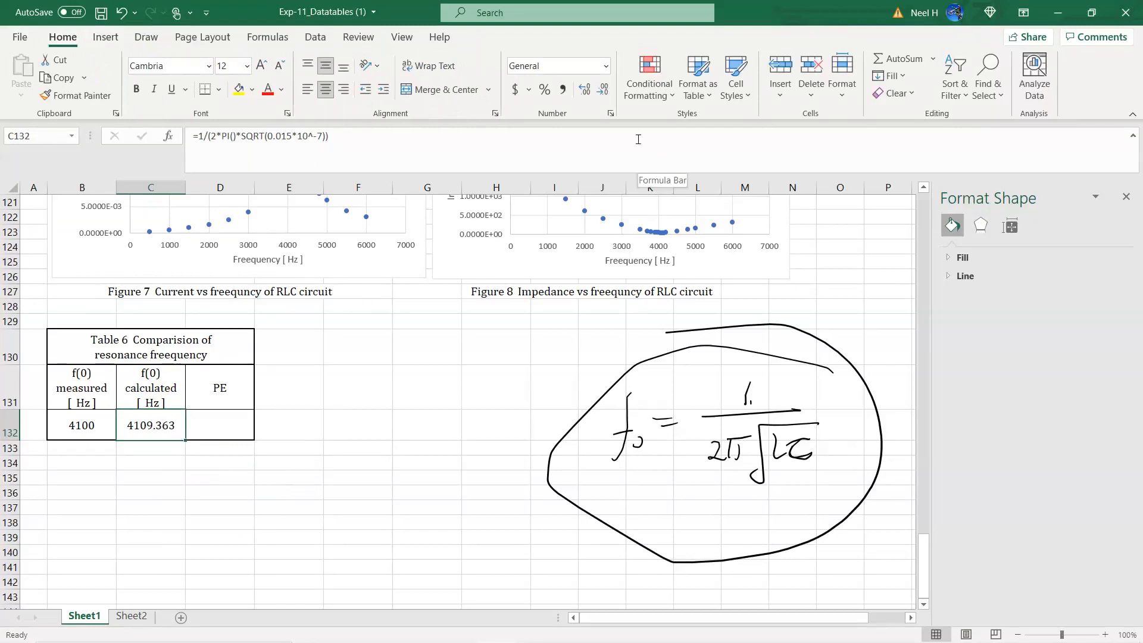
click(605, 89)
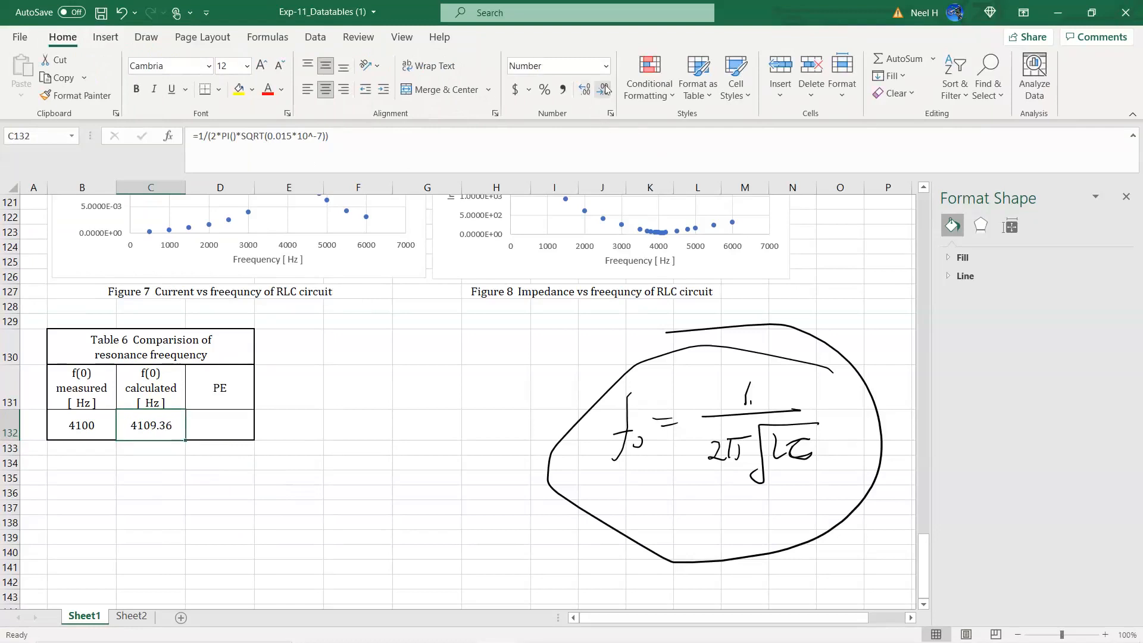
click(87, 428)
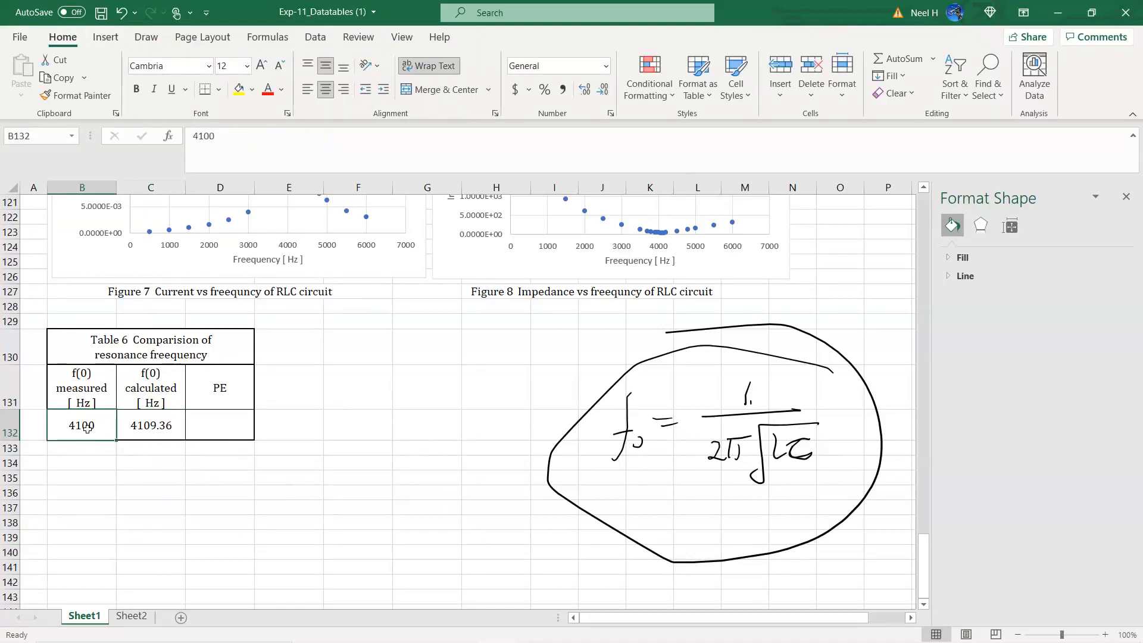
scroll(87, 427, up, 4)
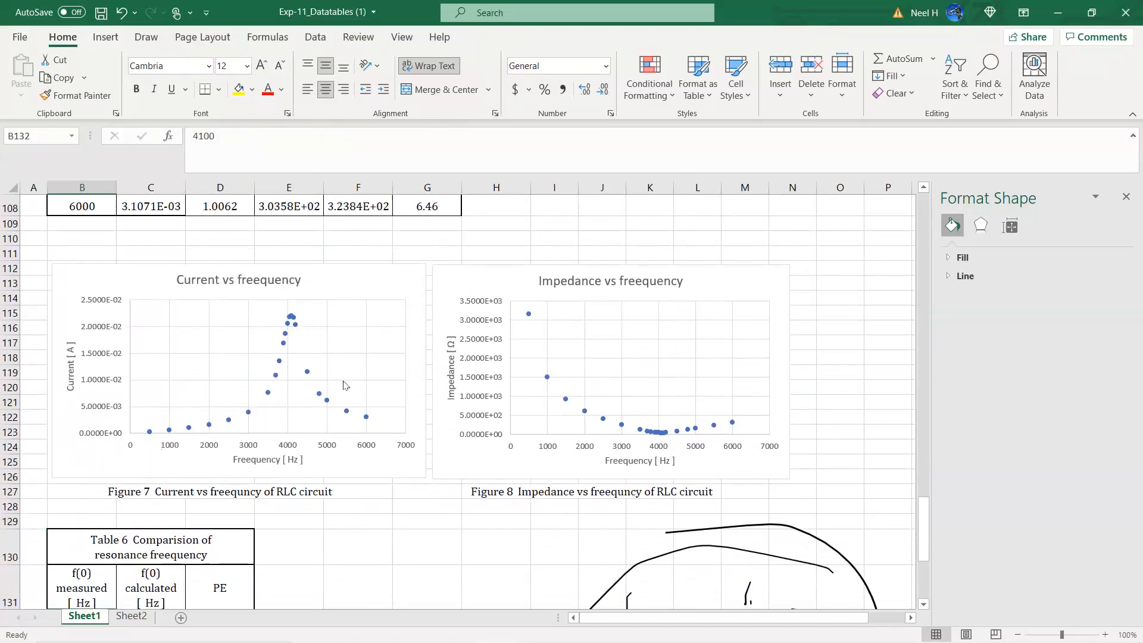
scroll(344, 385, down, 3)
scroll(343, 385, down, 2)
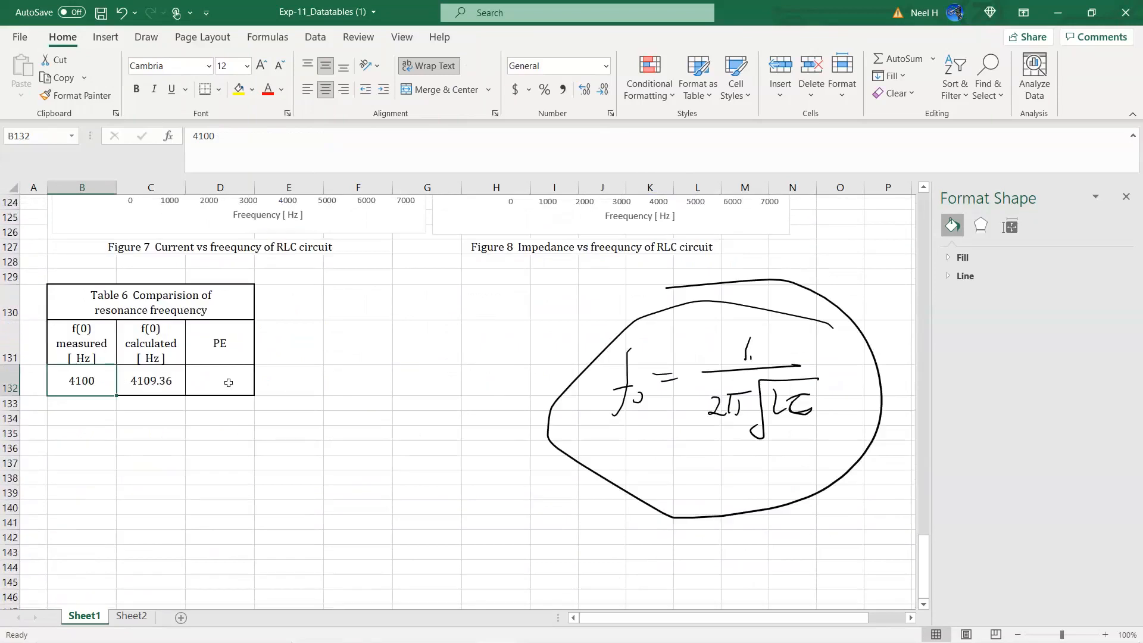
- Copy the calculated f(0) formula as the text note "f0(cal) =1/(2*PI()*SQRT(0.015*10^-7))" into C135 and left-align it
click(146, 384)
drag(329, 136, 144, 134)
key(ctrl+c)
click(143, 136)
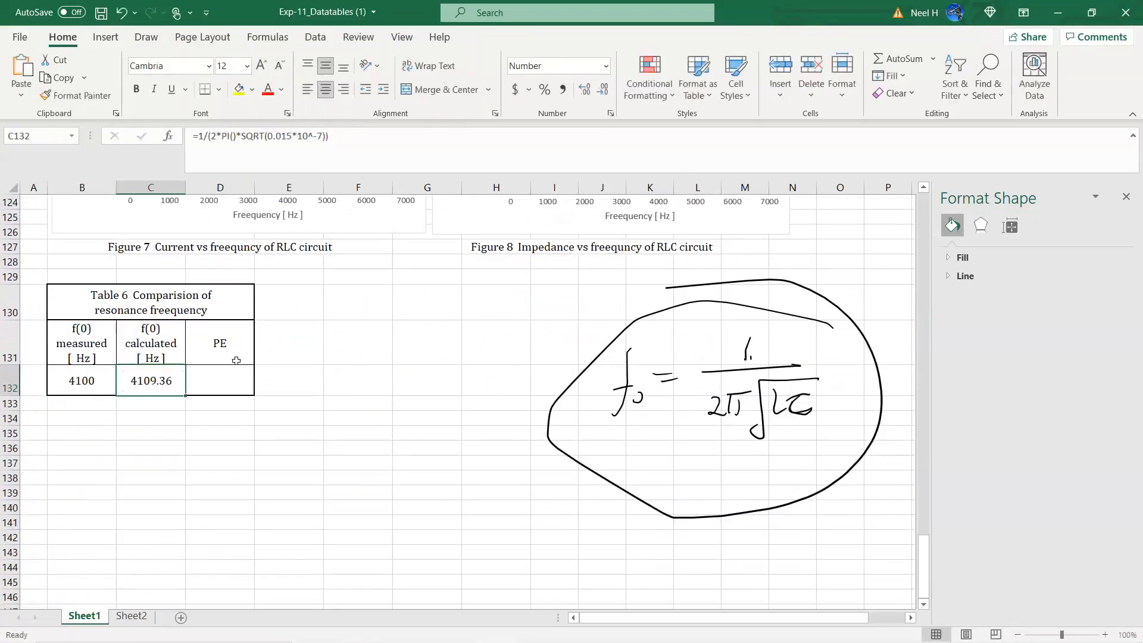
click(148, 430)
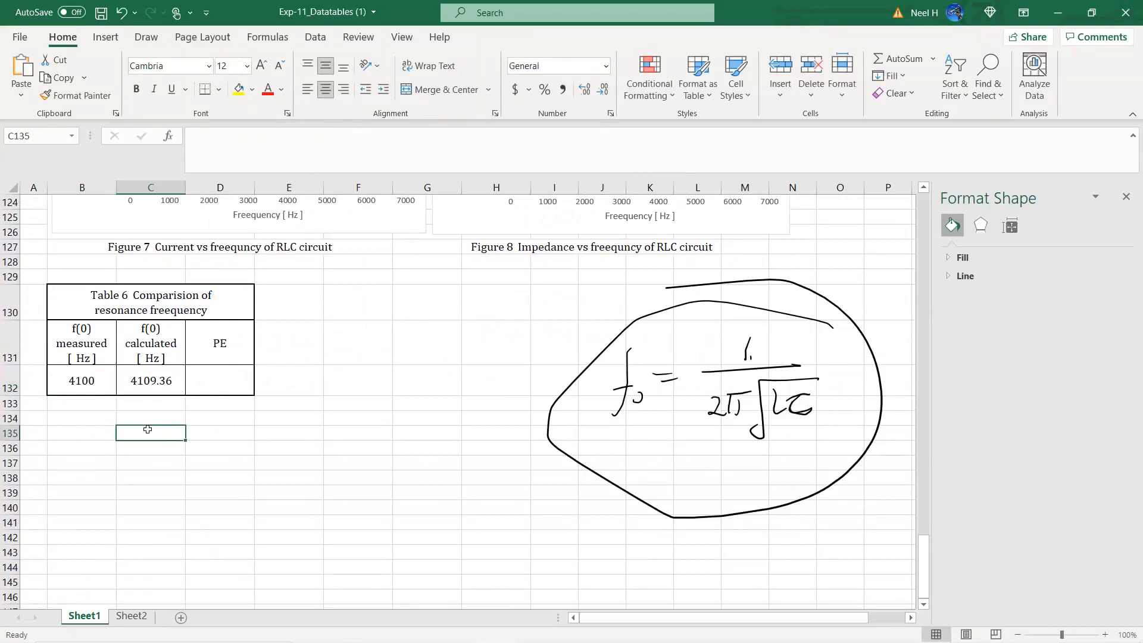
text(f0()
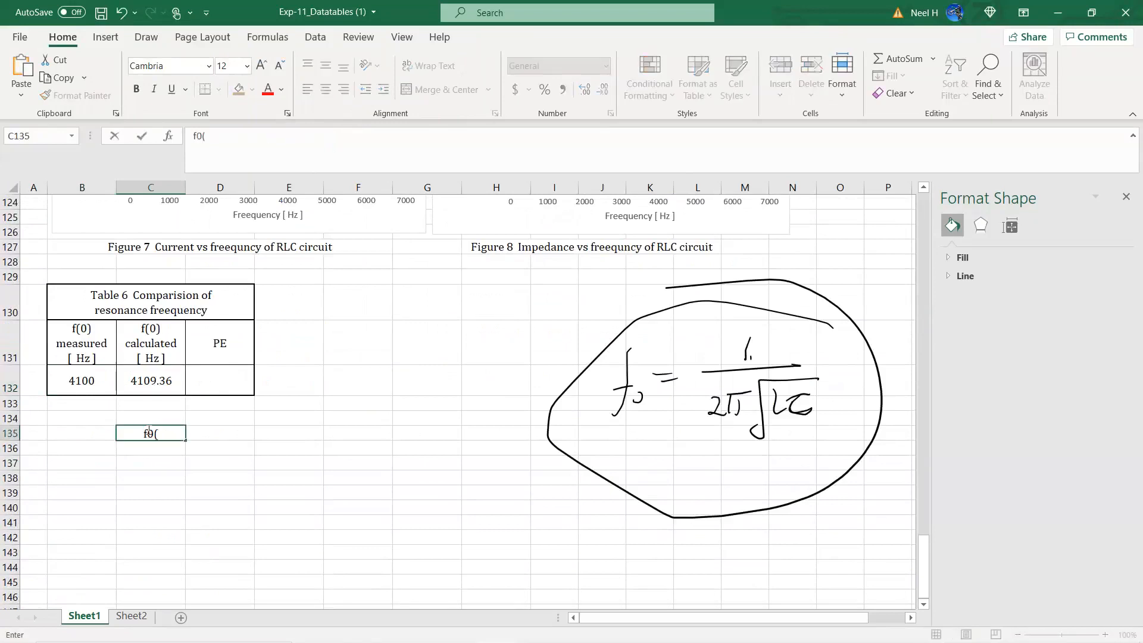
text(cal))
key(ctrl+v)
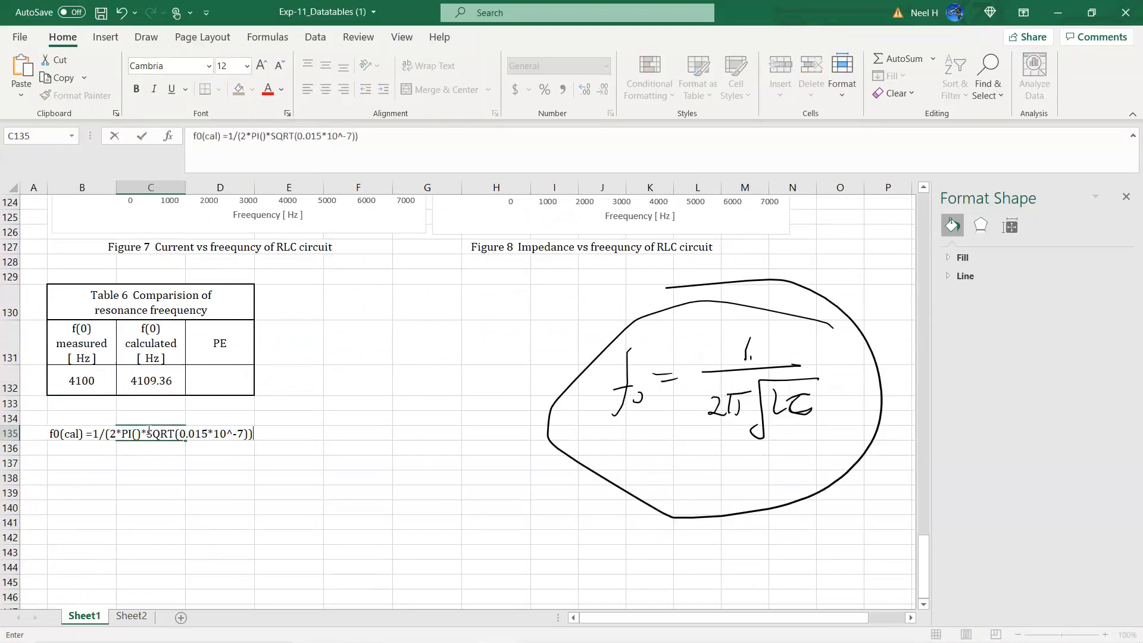
key(Return)
click(148, 430)
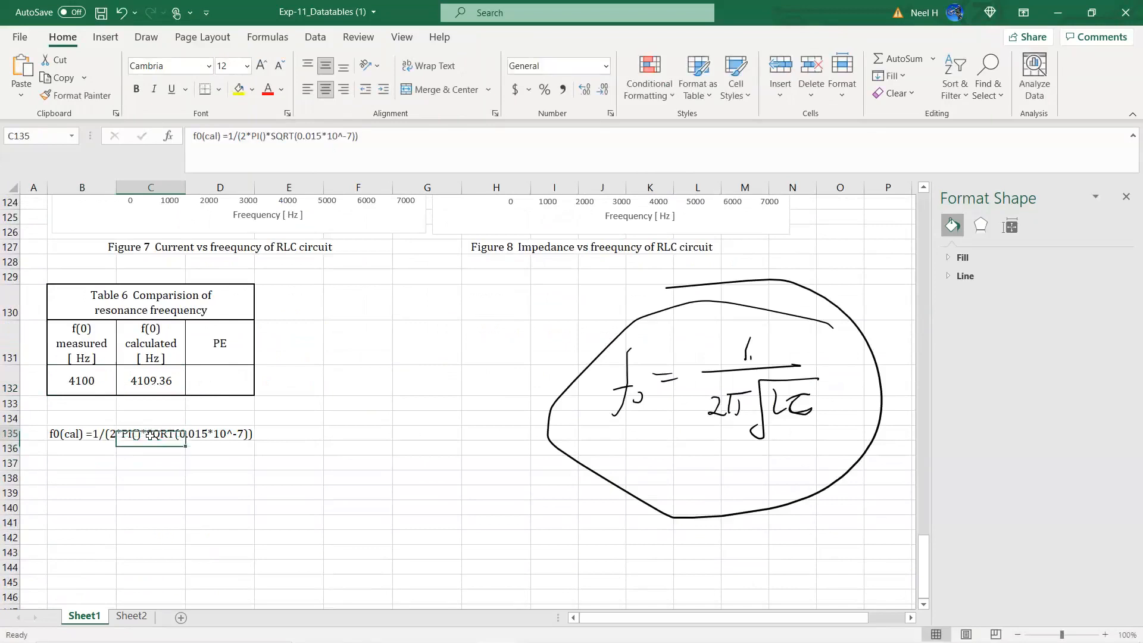
click(307, 89)
- Enter the percent error formula =abs(C132-B132)/C132*100 in the PE cell D132 of Table 6
click(206, 382)
text(=)
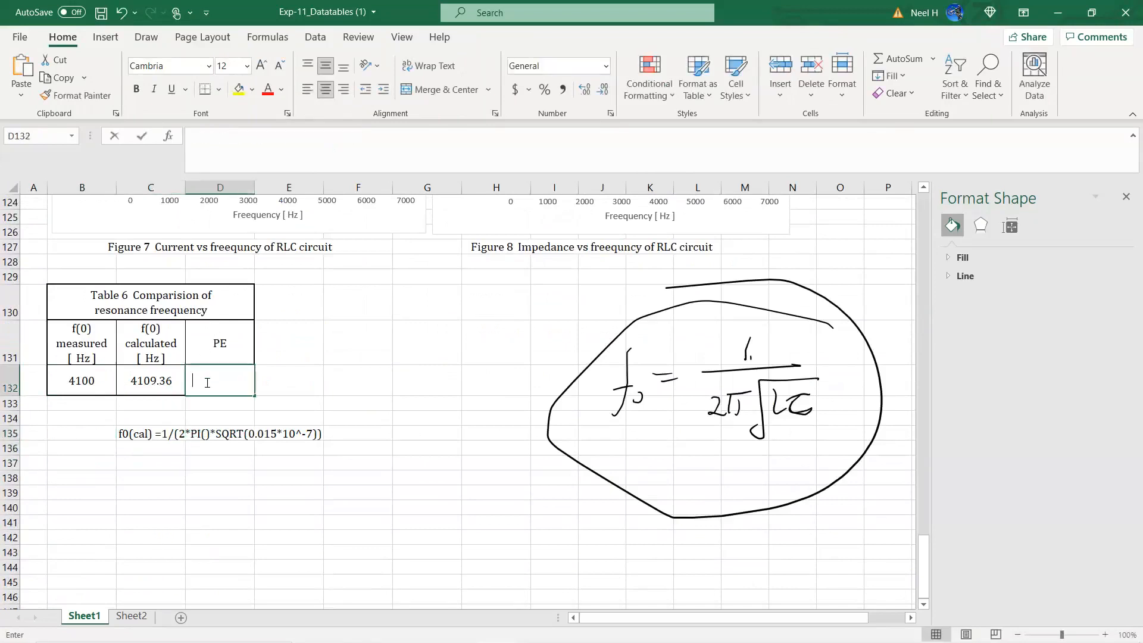
text(abs()
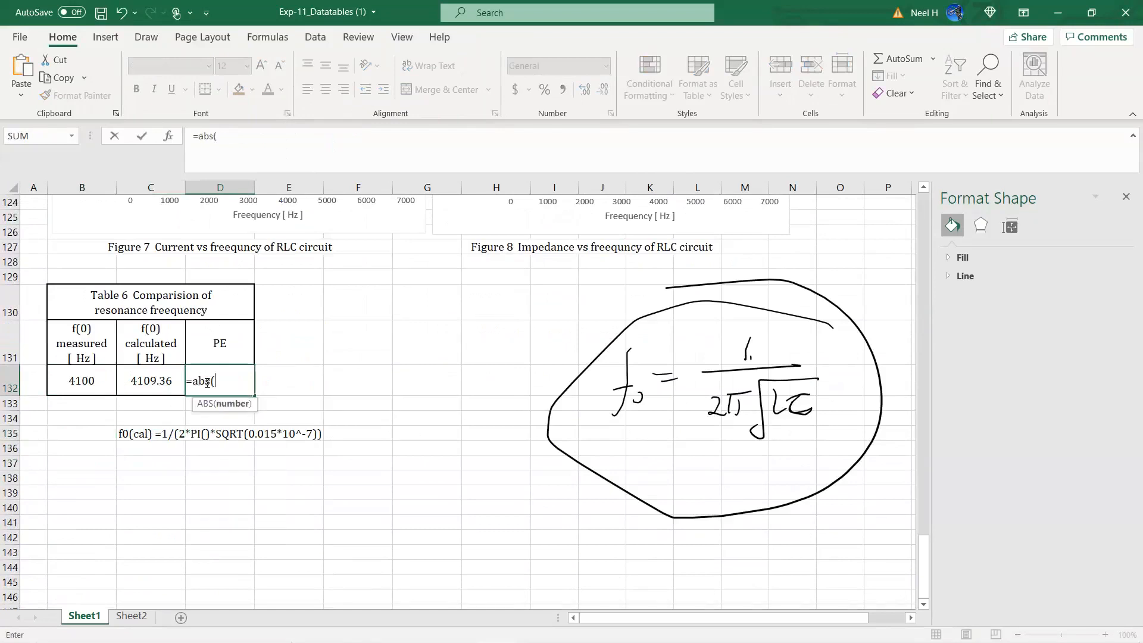
click(149, 381)
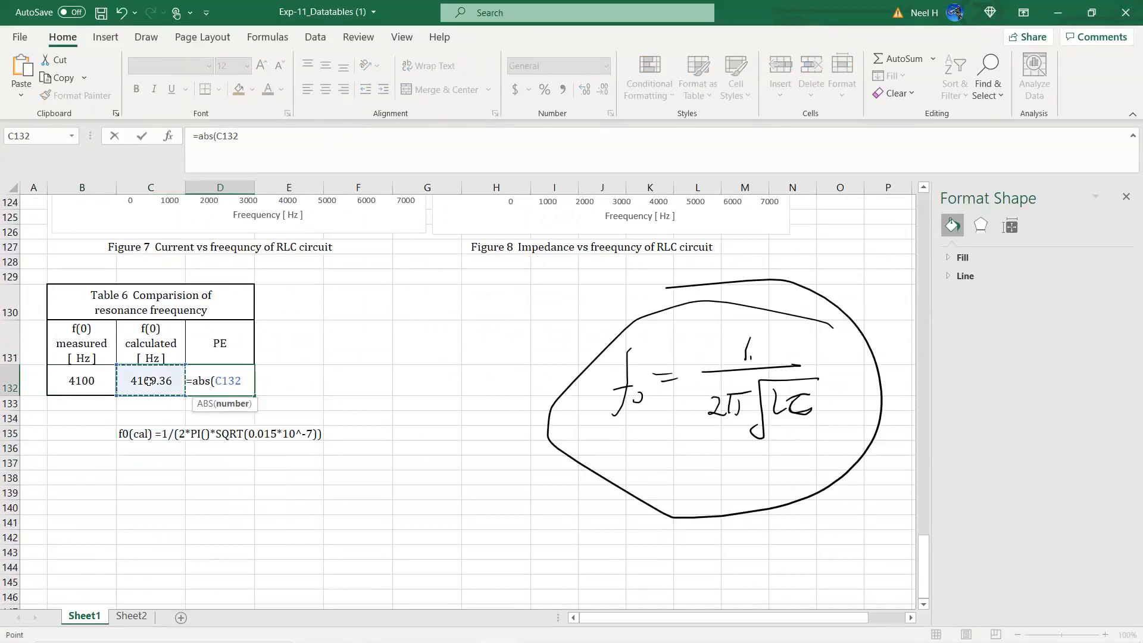
text(-)
click(75, 379)
text()/)
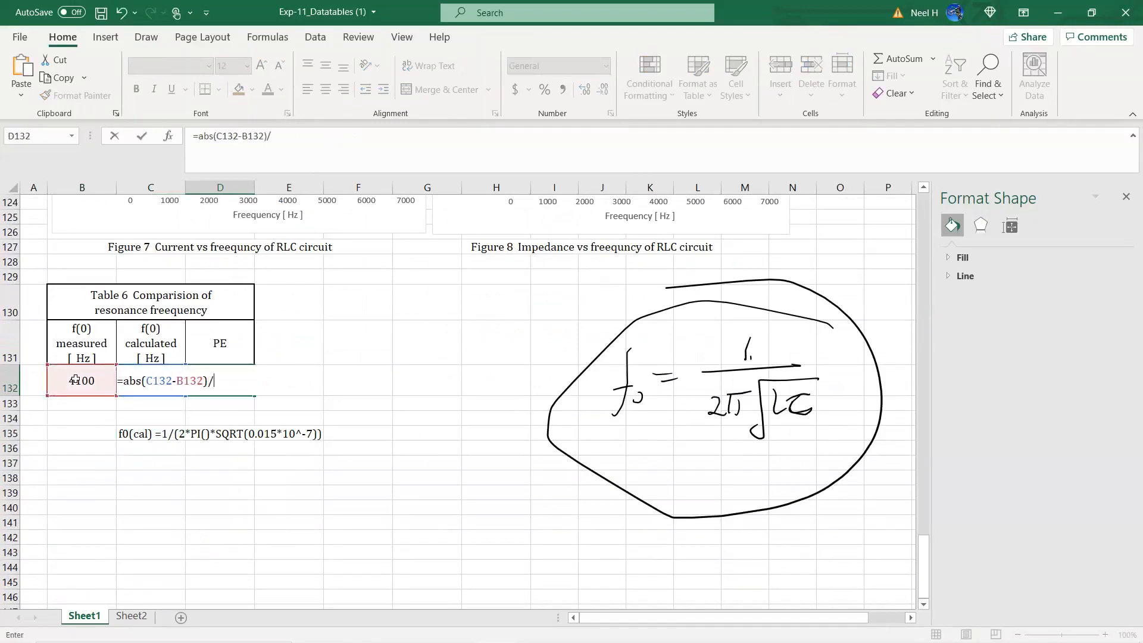
text(C1)
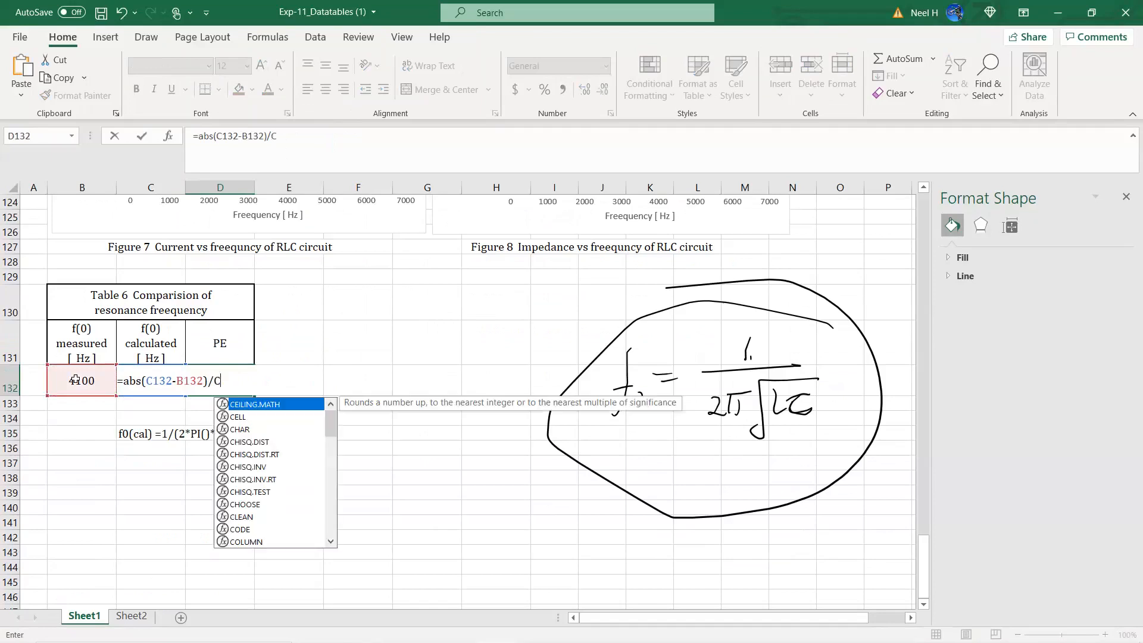
text(32*100)
key(Return)
- Reduce the PE value in Table 6 to two decimal places
click(221, 378)
click(603, 90)
click(604, 90)
click(603, 90)
click(603, 90)
click(603, 91)
click(218, 361)
- Copy the PE formula as the text note "PE =ABS(C132-B132)/C132*100" into C136 and left-align it
click(218, 385)
drag(337, 137, 78, 162)
key(ctrl+c)
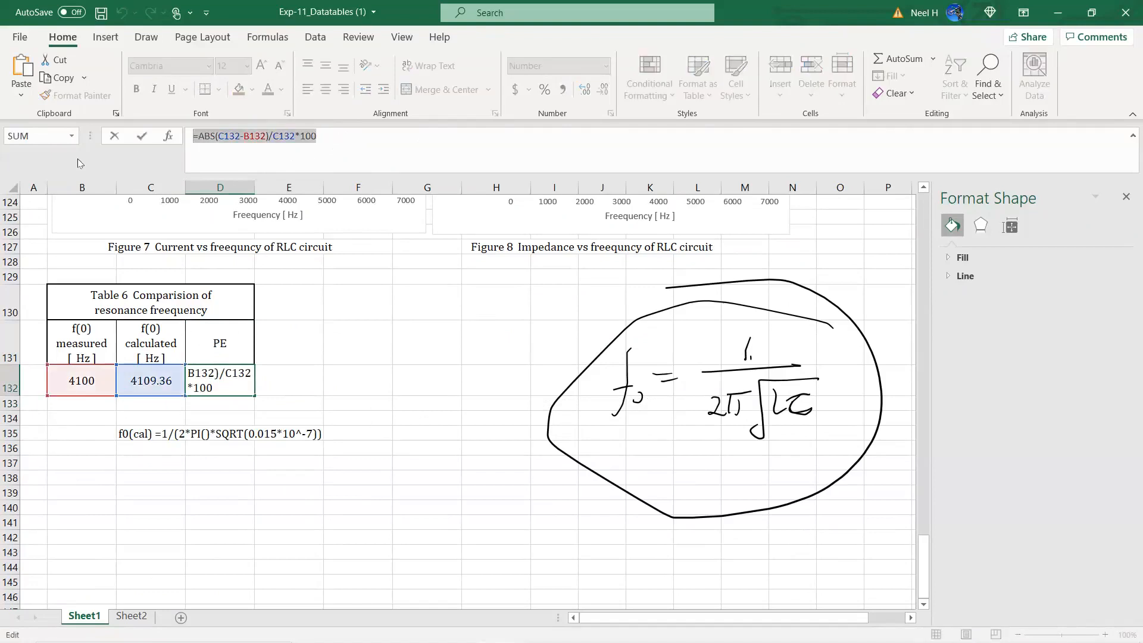
key(Escape)
click(151, 450)
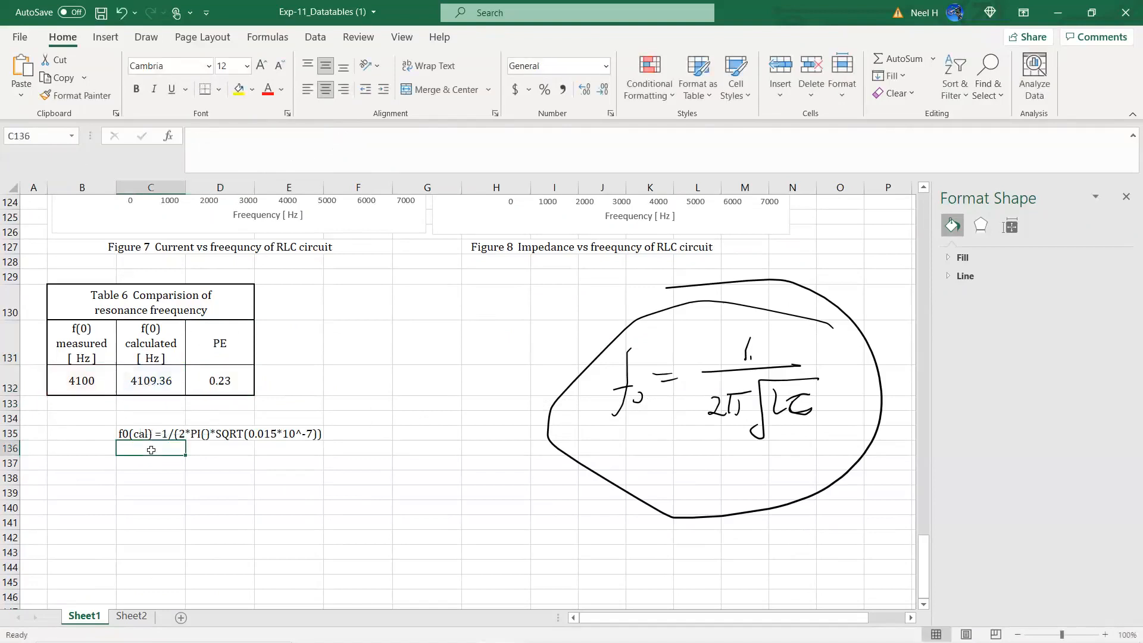
text(PE)
key(ctrl+v)
key(Return)
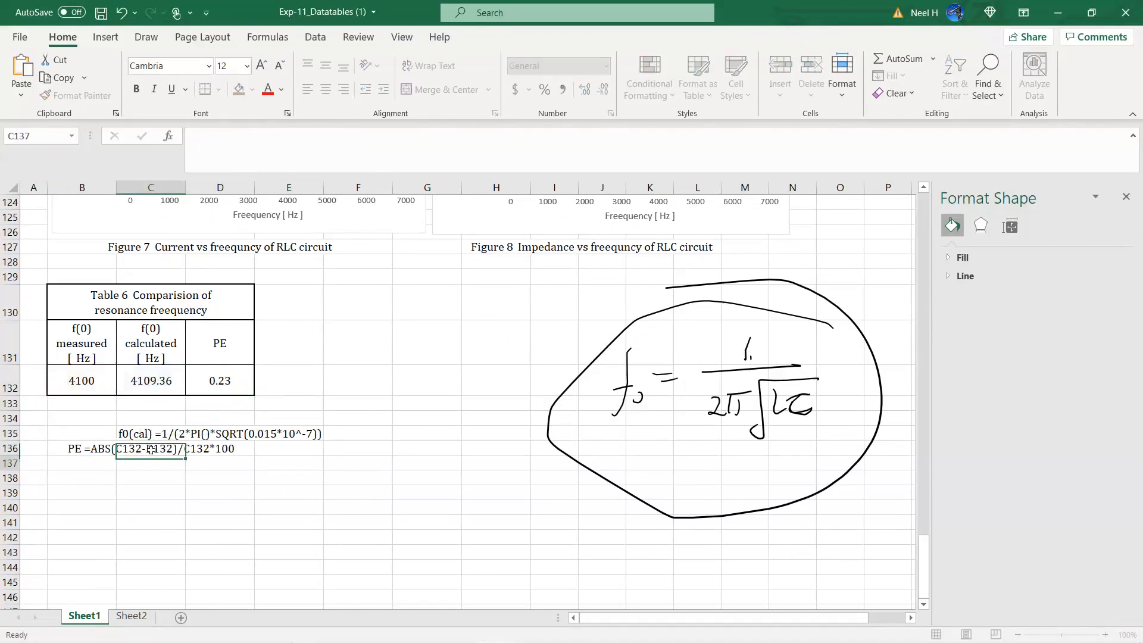
click(151, 450)
click(307, 90)
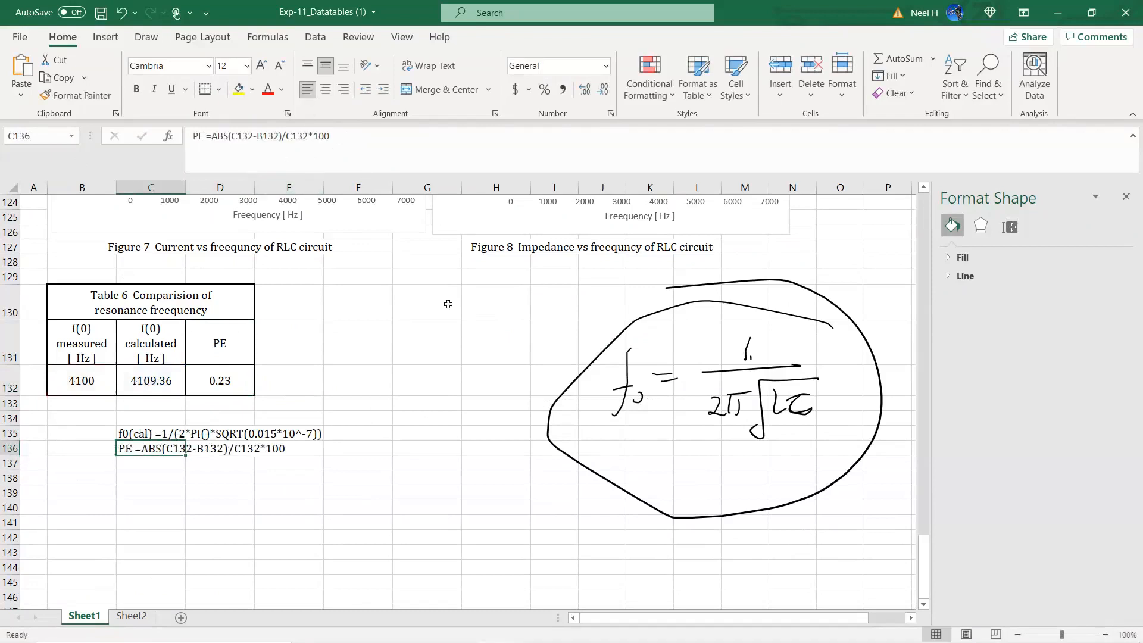
- Review Sheet1 from the RC and RL tables to the RLC charts and Table 6, ending at the Name and Date fields
click(449, 349)
scroll(512, 477, up, 6)
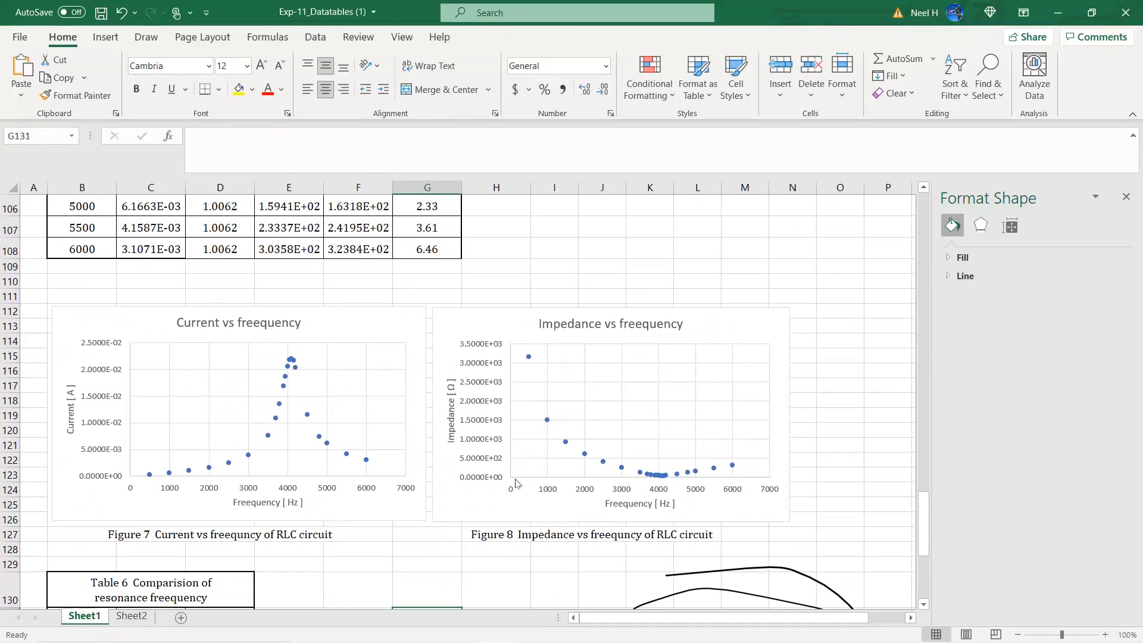
scroll(516, 483, up, 20)
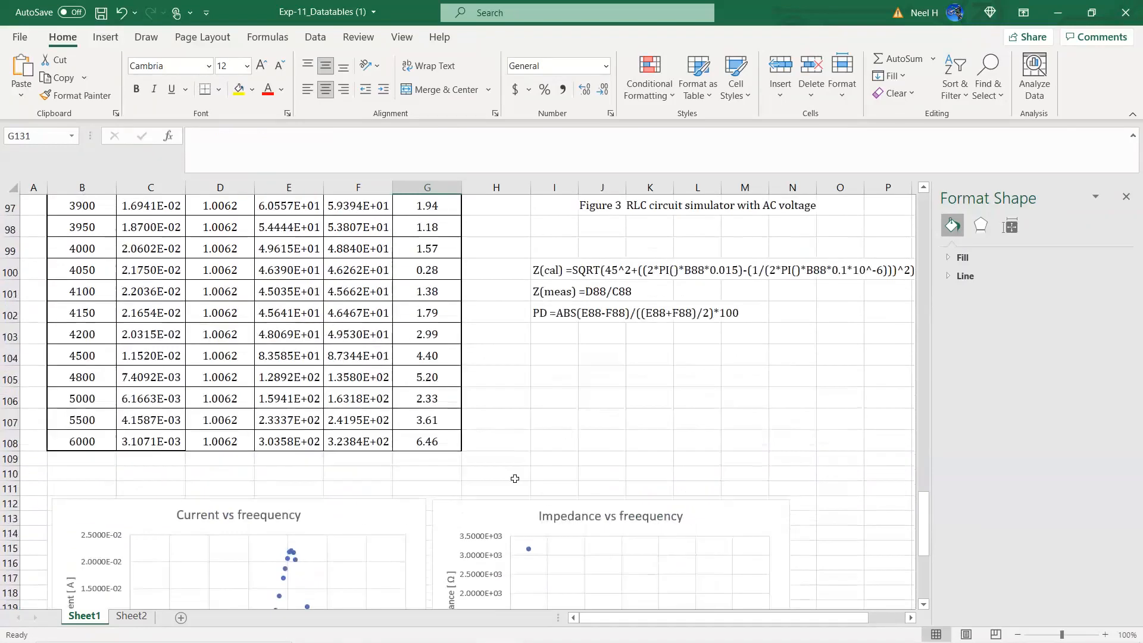
scroll(515, 479, down, 13)
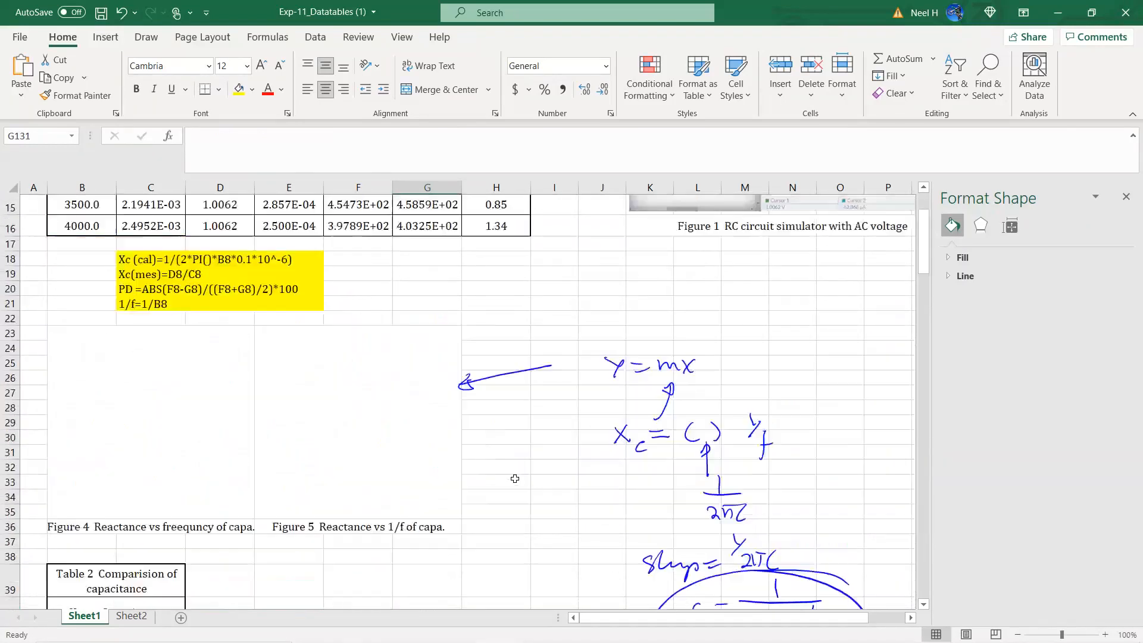
scroll(515, 478, down, 2)
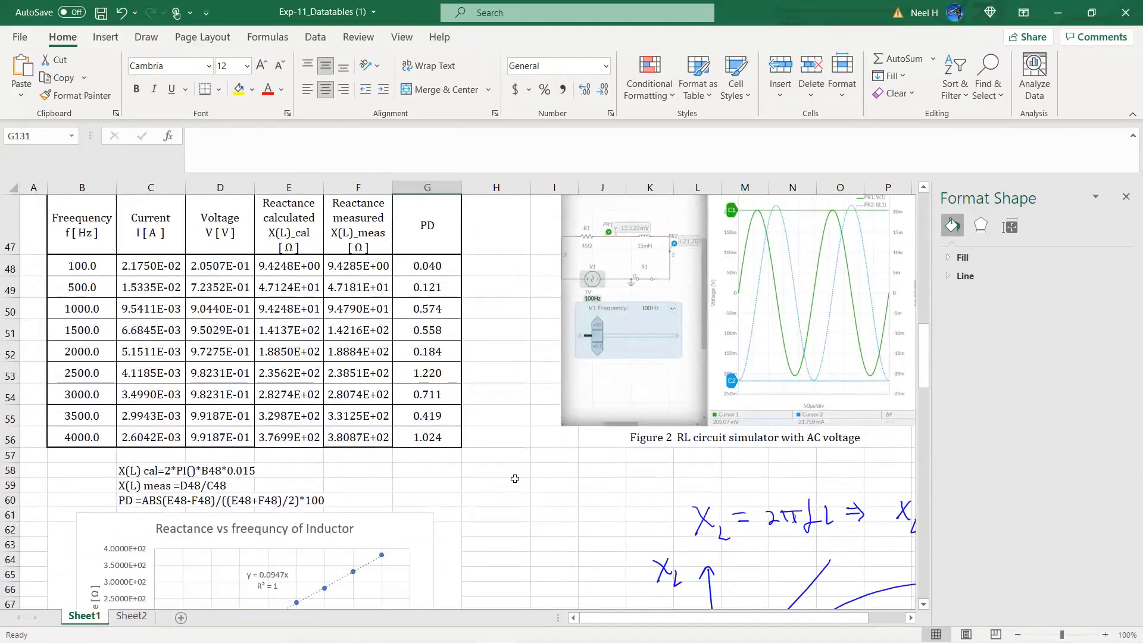
scroll(515, 479, down, 15)
scroll(515, 479, down, 6)
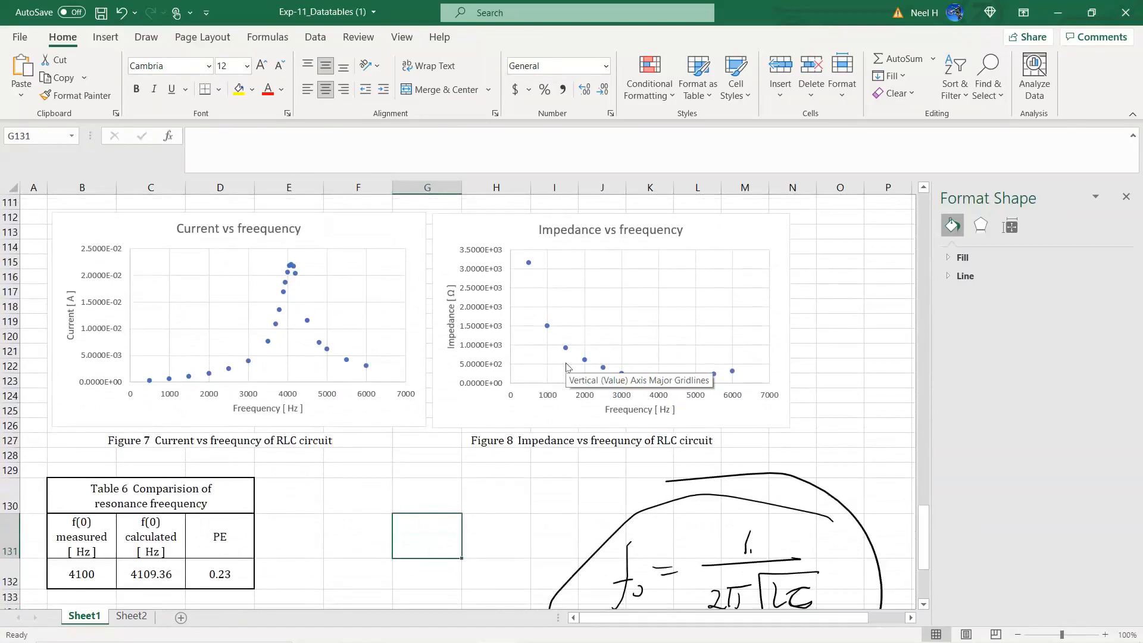
scroll(567, 367, up, 6)
scroll(567, 368, down, 6)
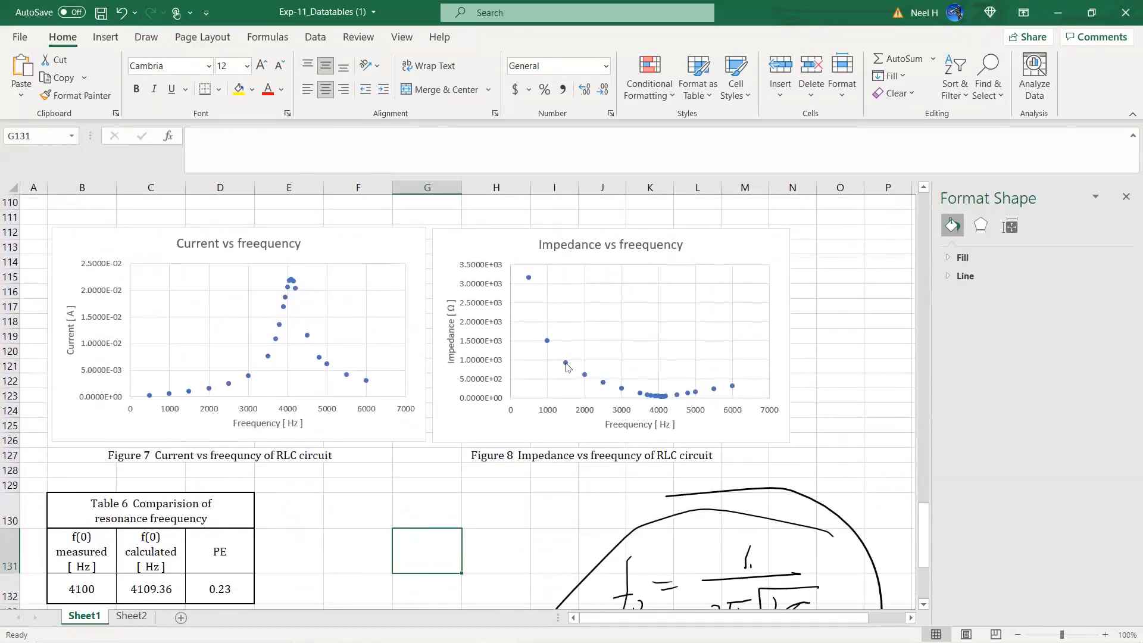
scroll(566, 366, down, 4)
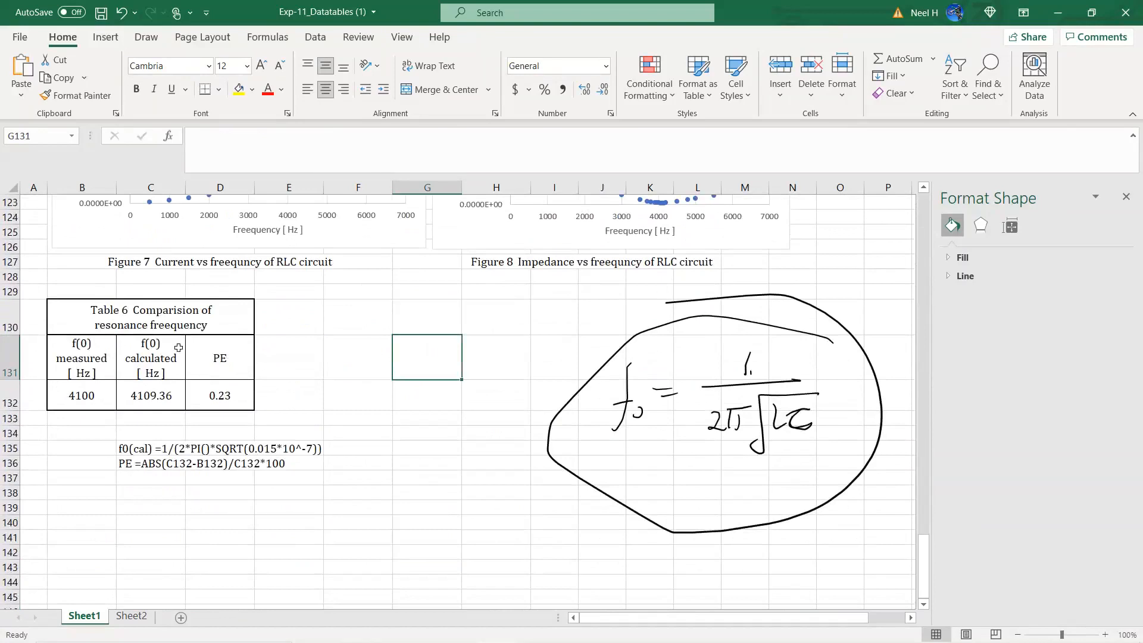
scroll(375, 459, up, 14)
scroll(375, 459, up, 12)
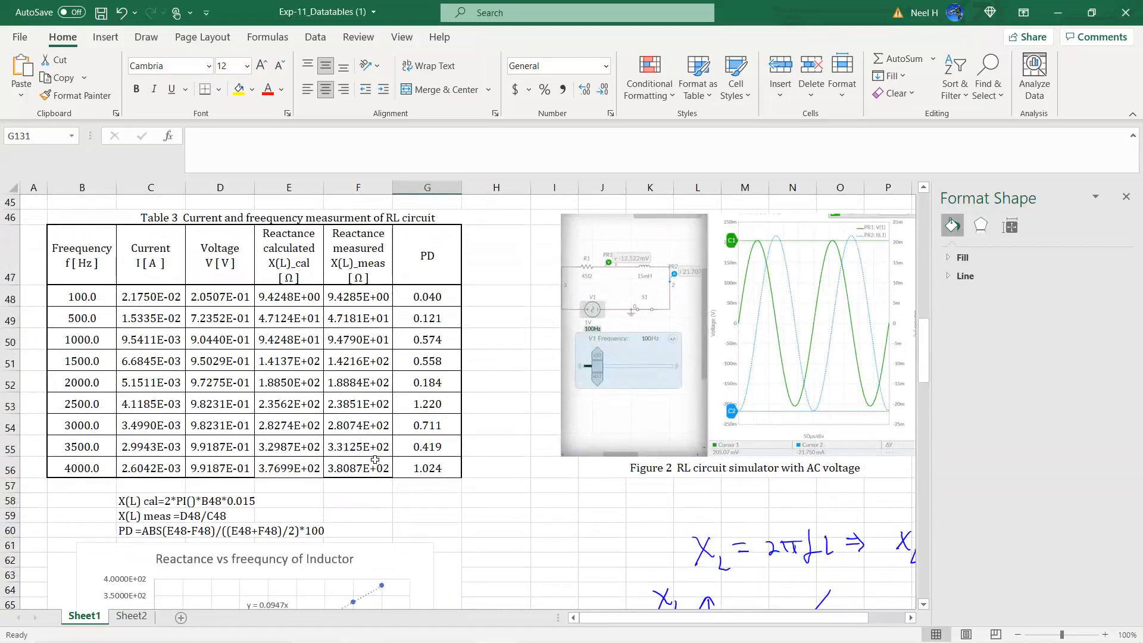
scroll(375, 459, down, 3)
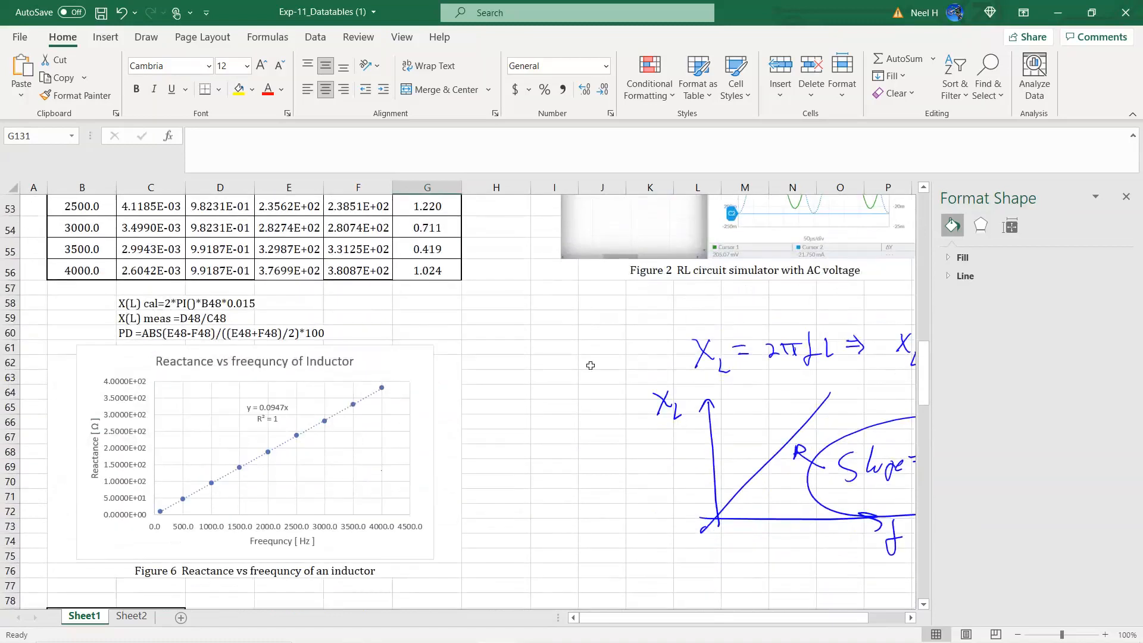
scroll(631, 334, up, 17)
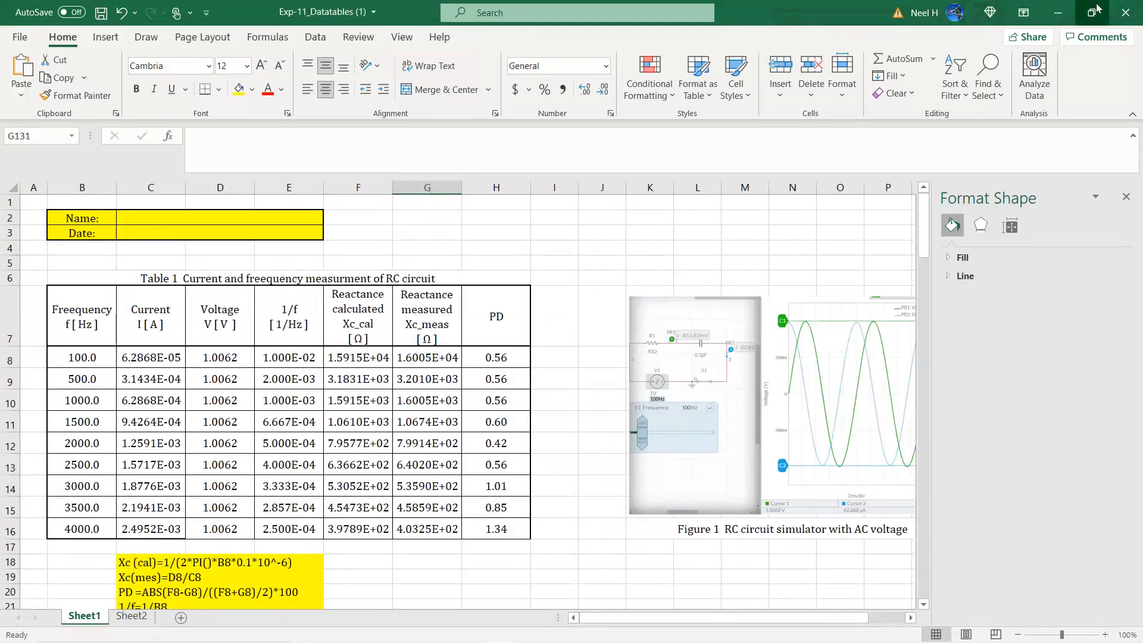
- Restore the workbook window to a smaller size and place it beside the browser with Table 1 in view
click(1098, 9)
click(1126, 220)
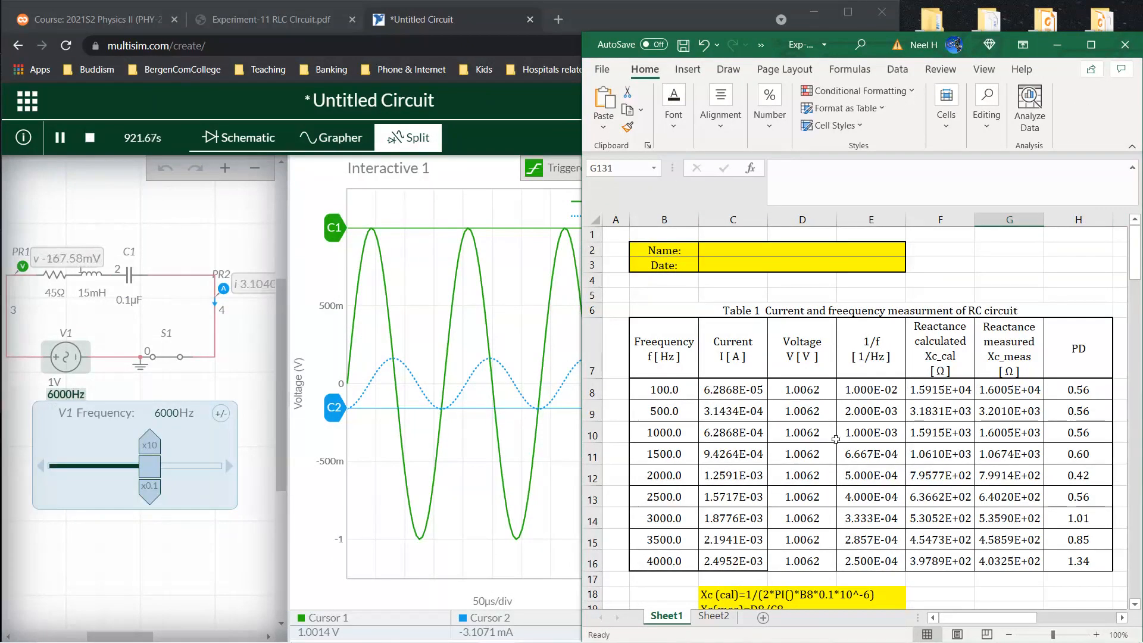
double_click(728, 27)
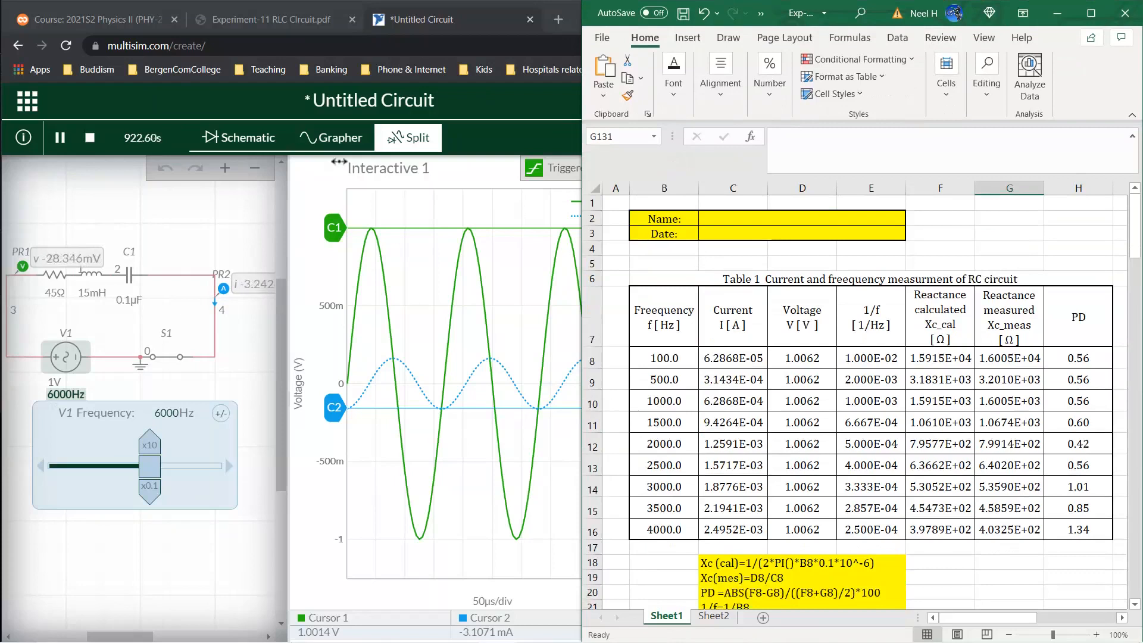
- Switch to Chrome to look over the Experiment-11 PDF, the Multisim circuit and the Moodle course page's start, then return to the Excel workbook
click(291, 20)
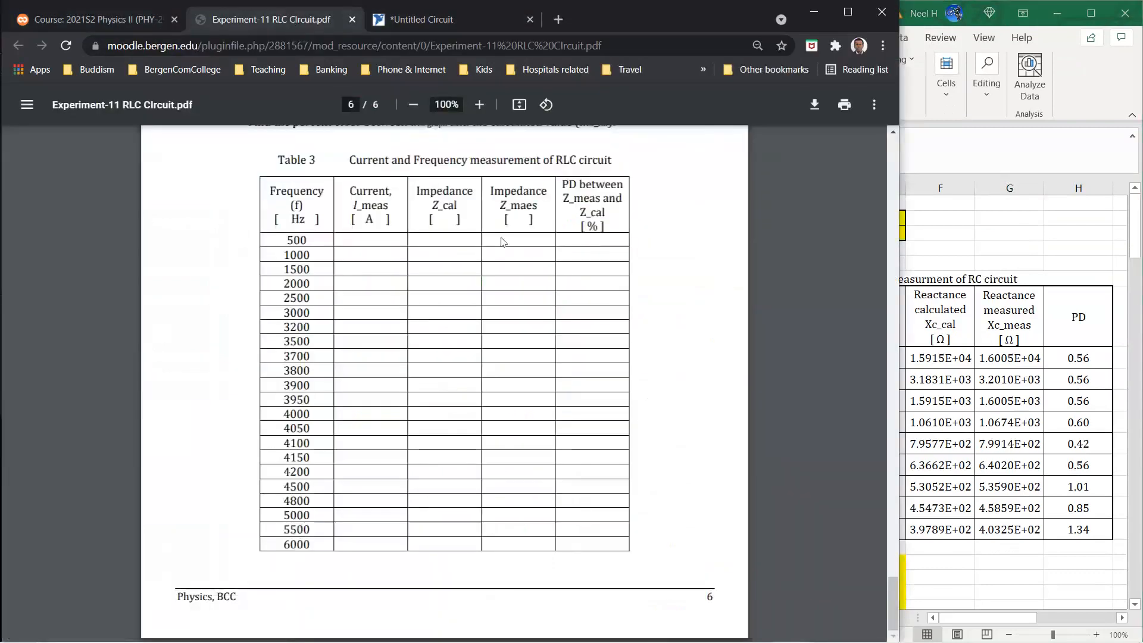
click(433, 22)
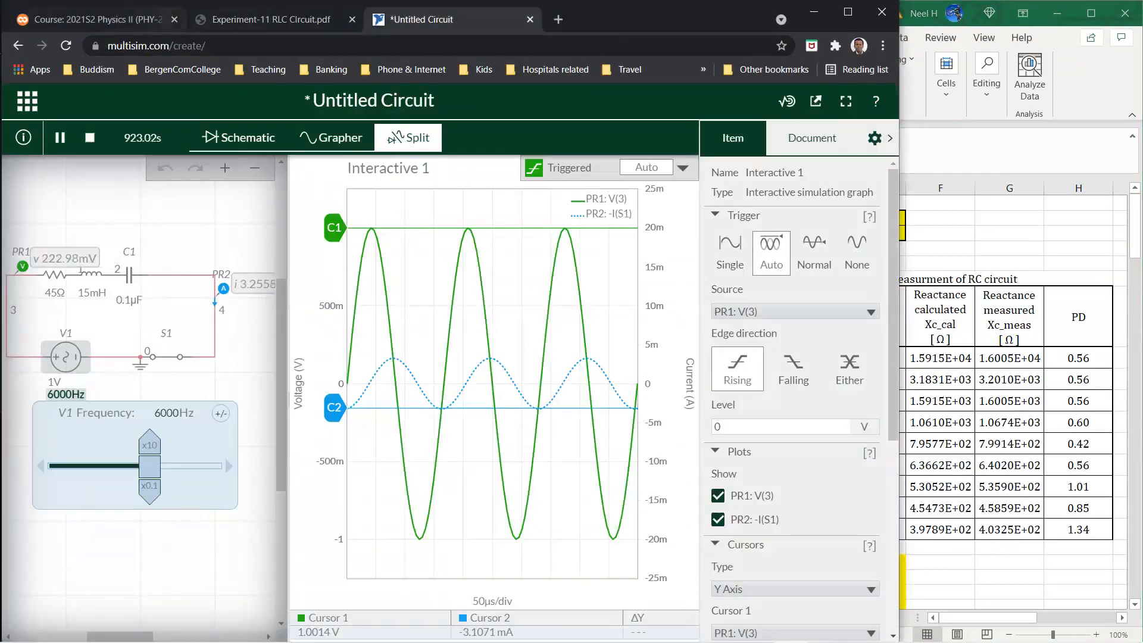
click(89, 19)
scroll(244, 453, up, 20)
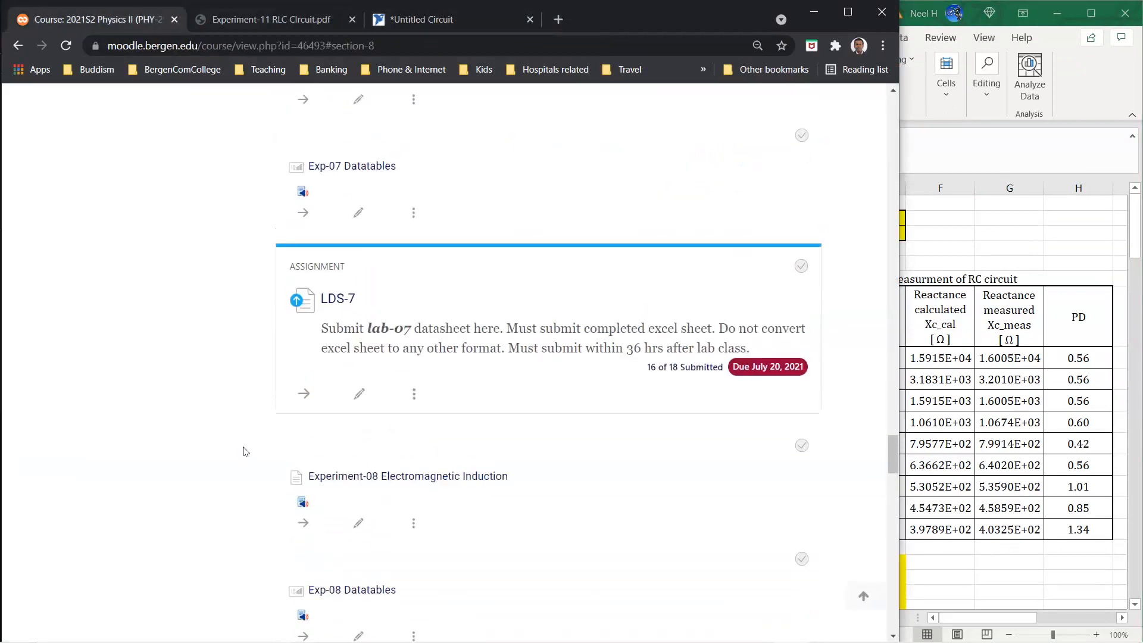
scroll(243, 451, up, 10)
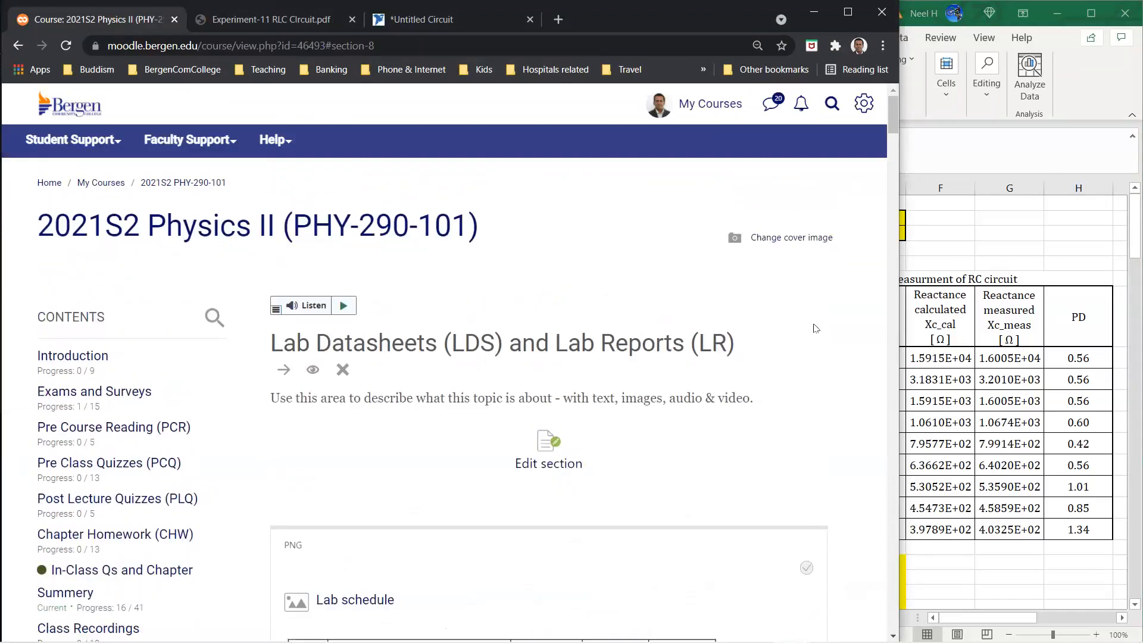
click(974, 228)
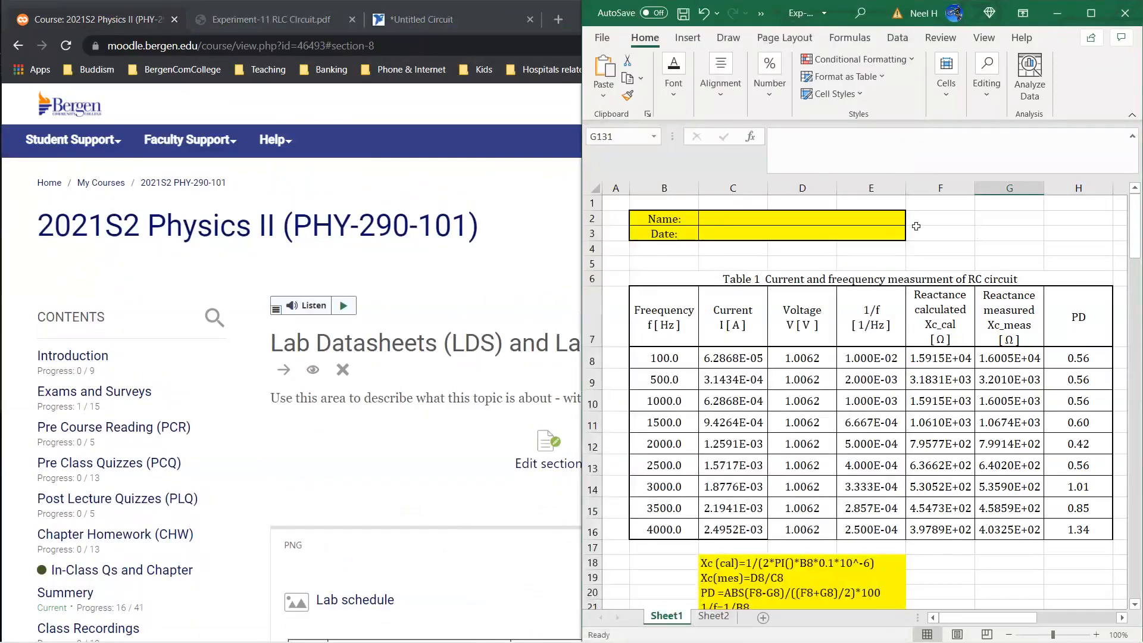